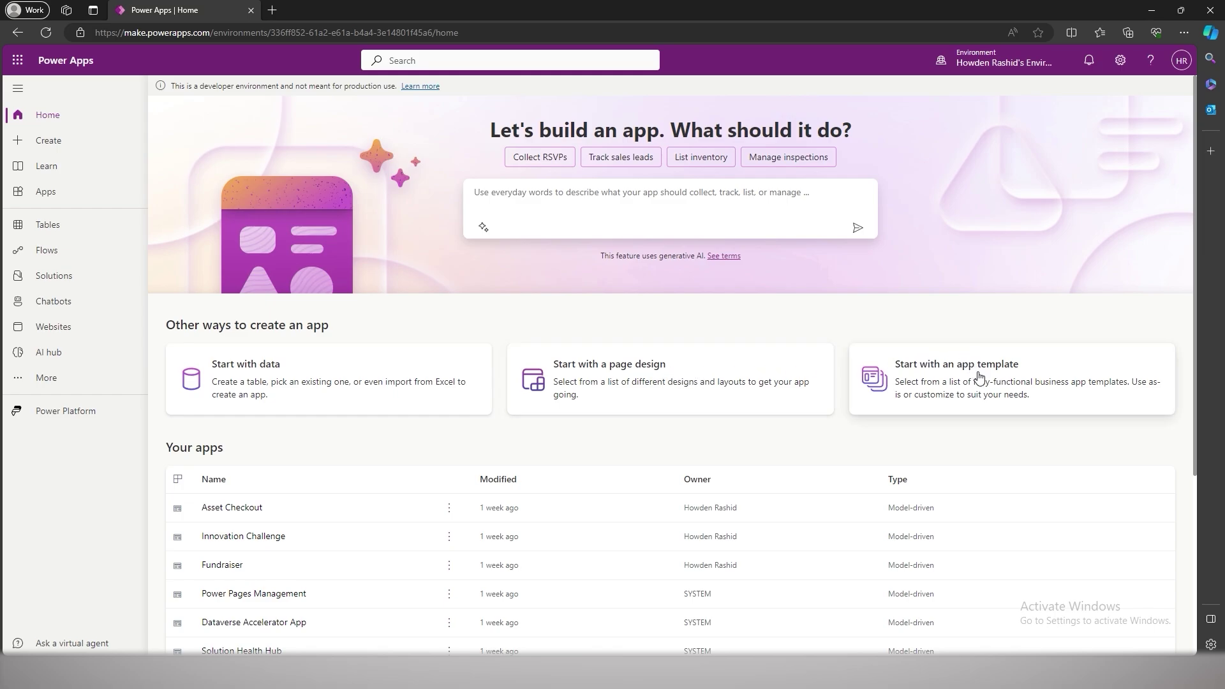
- Look through the home page's app list and the Create page's starting points and app templates
scroll(980, 384, down, 1)
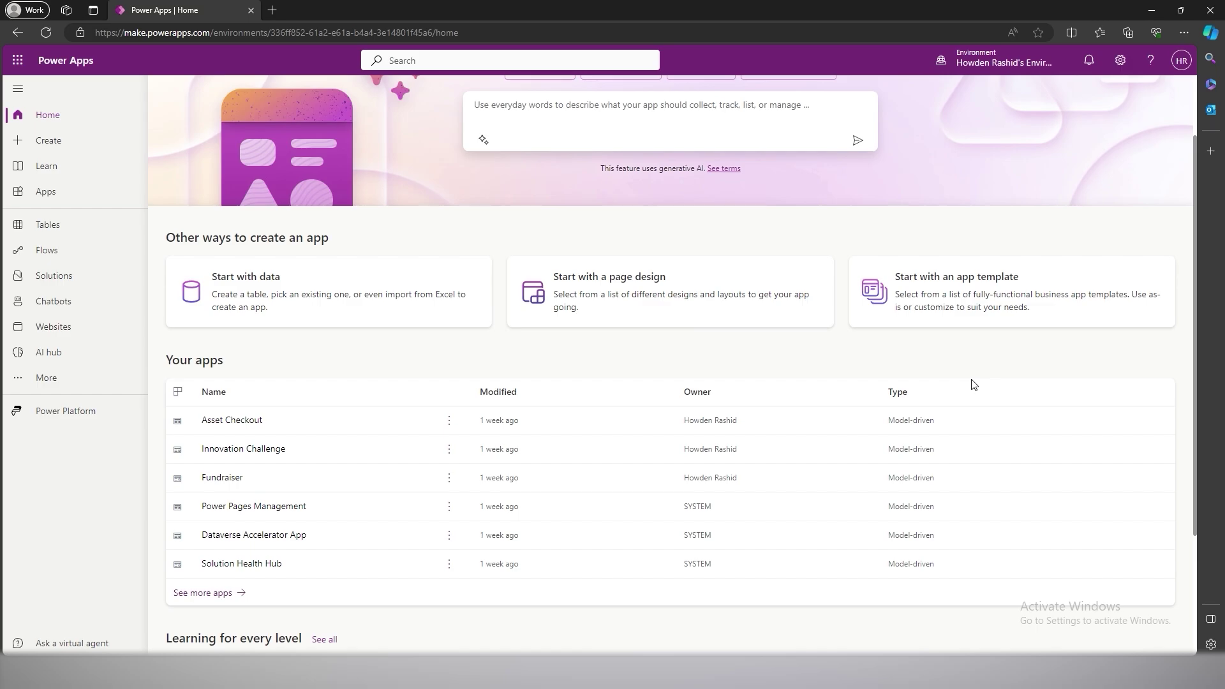
scroll(974, 384, down, 2)
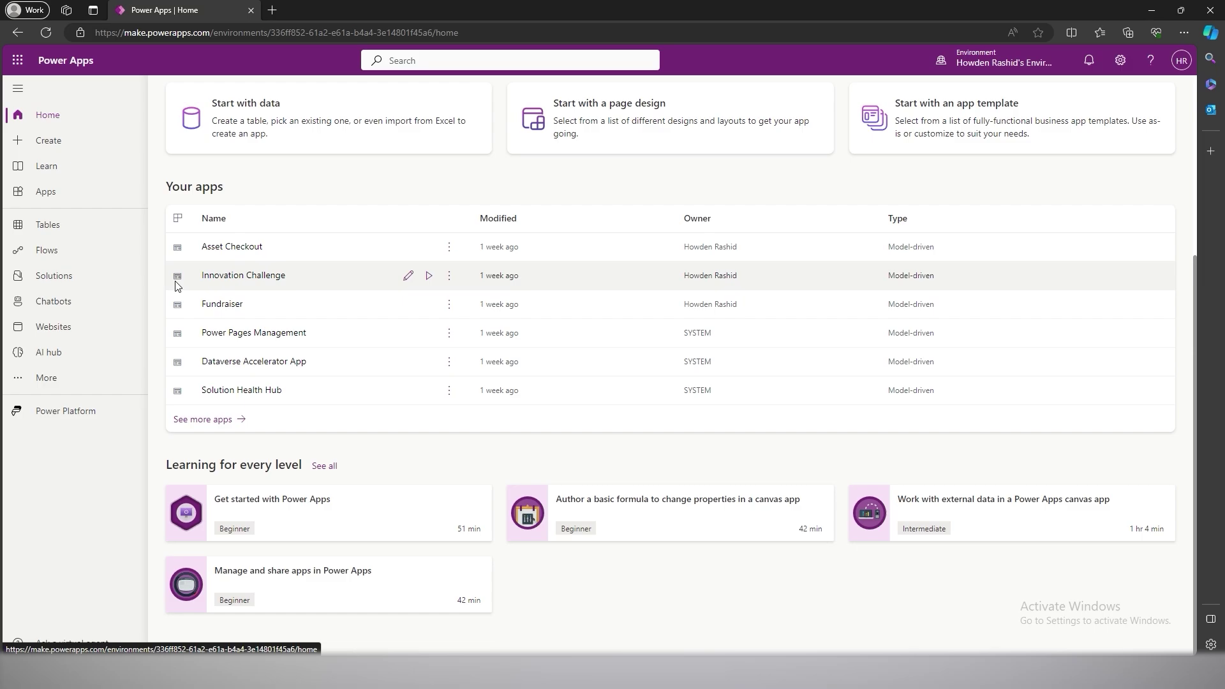
click(74, 142)
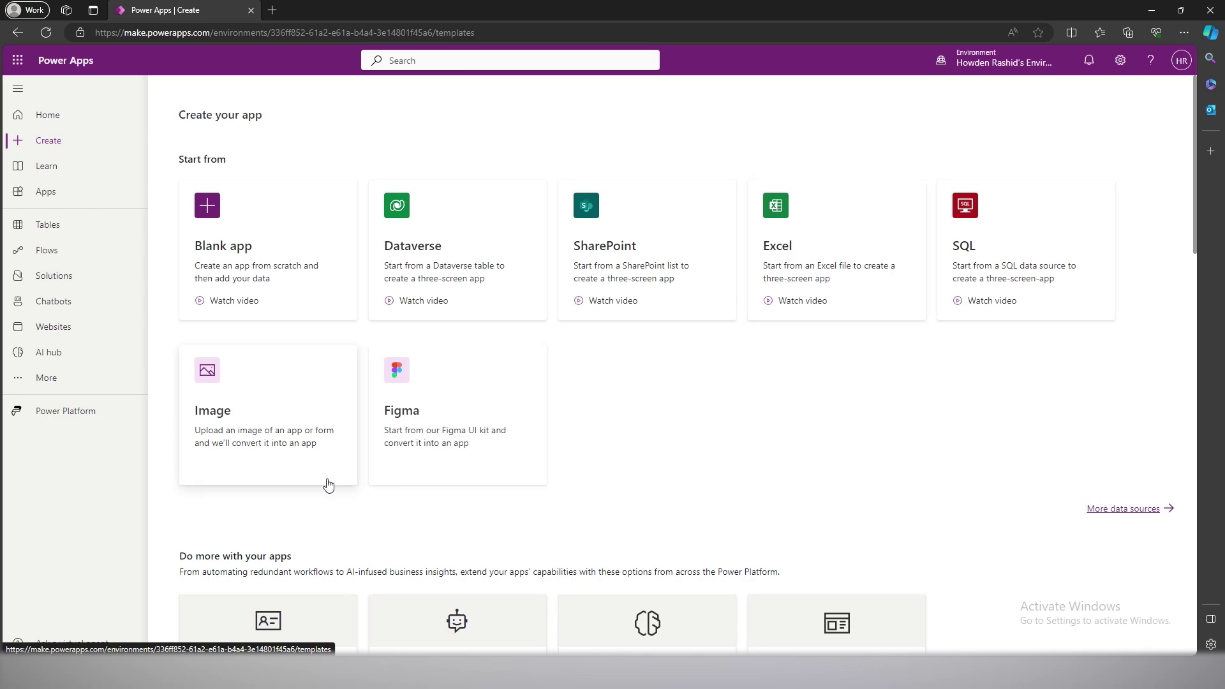
scroll(596, 459, down, 4)
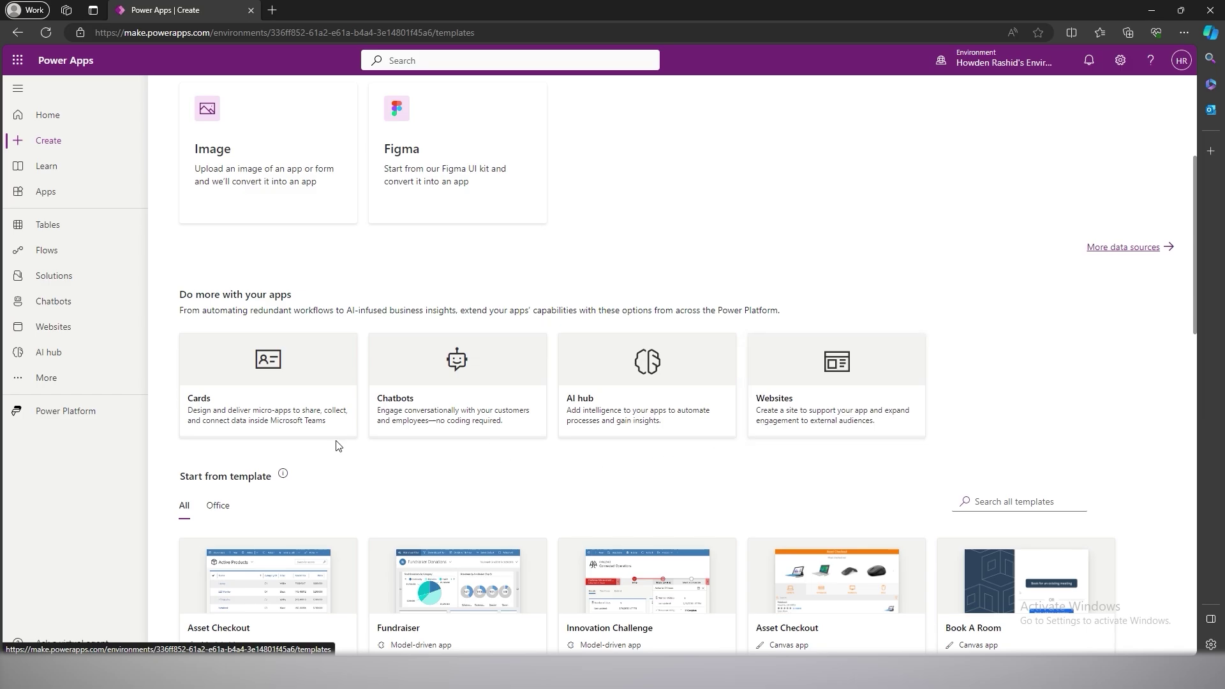
scroll(338, 445, down, 5)
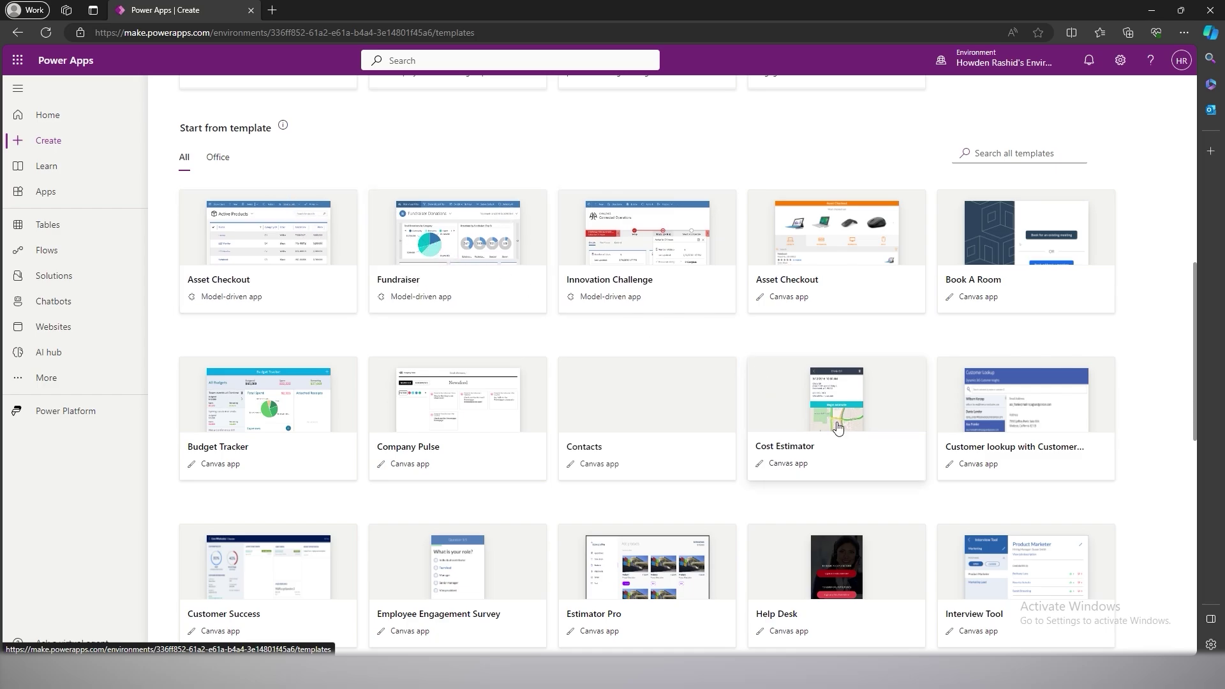
scroll(838, 428, down, 1)
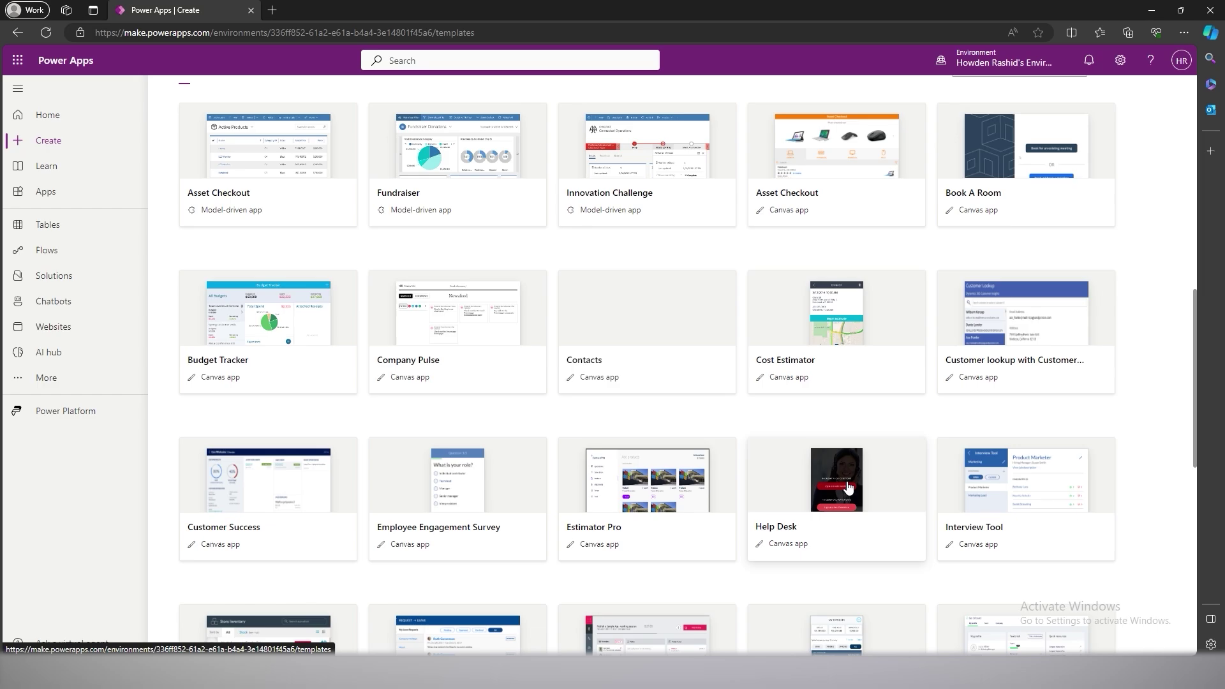
scroll(849, 487, down, 1)
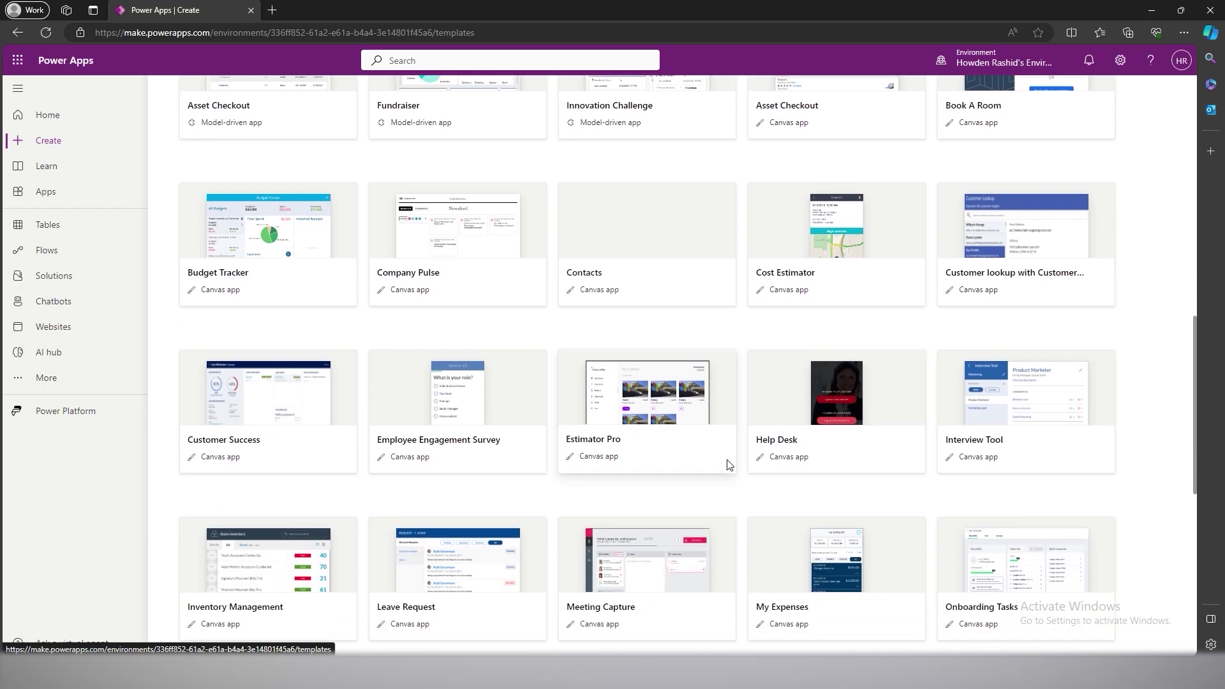
scroll(802, 462, down, 1)
scroll(345, 266, up, 12)
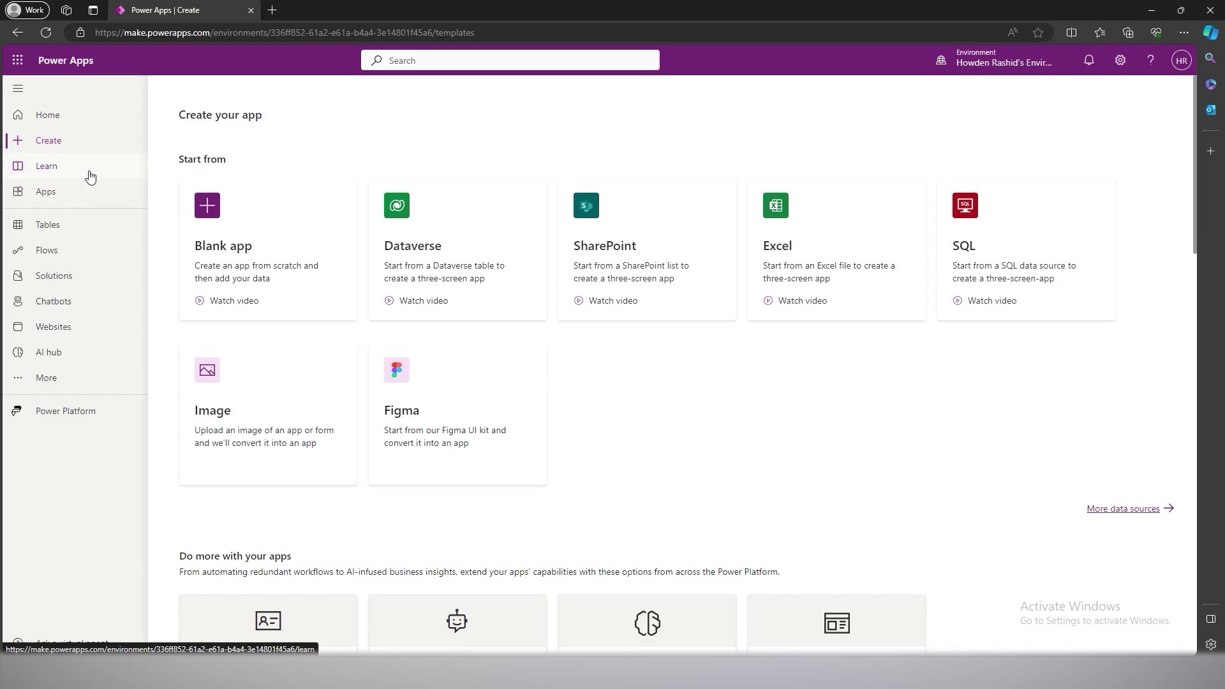
- Examine the Learn page's content at the Advanced and Beginner experience levels, including community topics, how-to articles and videos
click(89, 177)
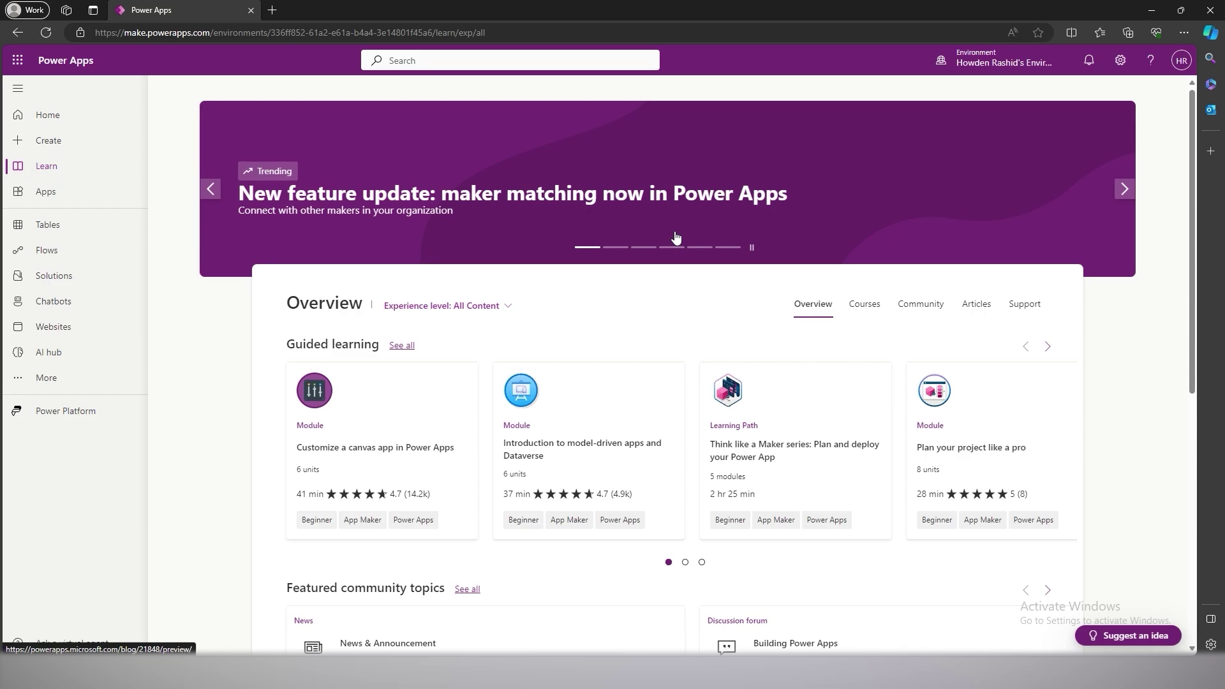
click(510, 307)
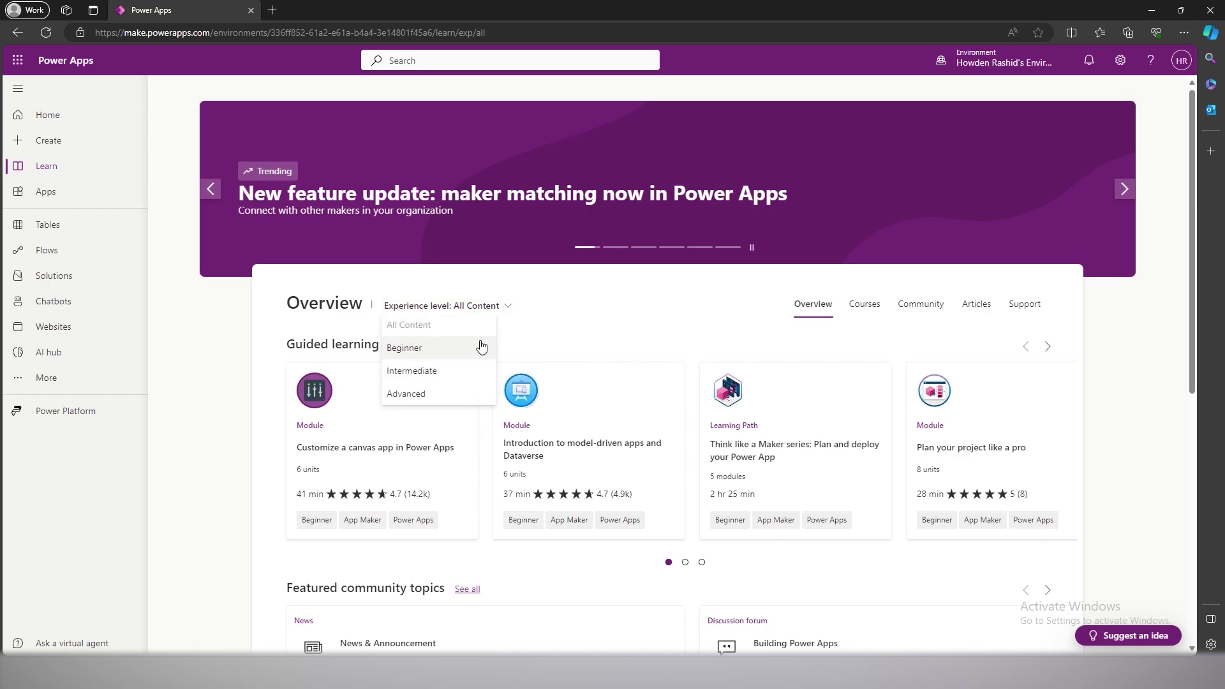
click(482, 392)
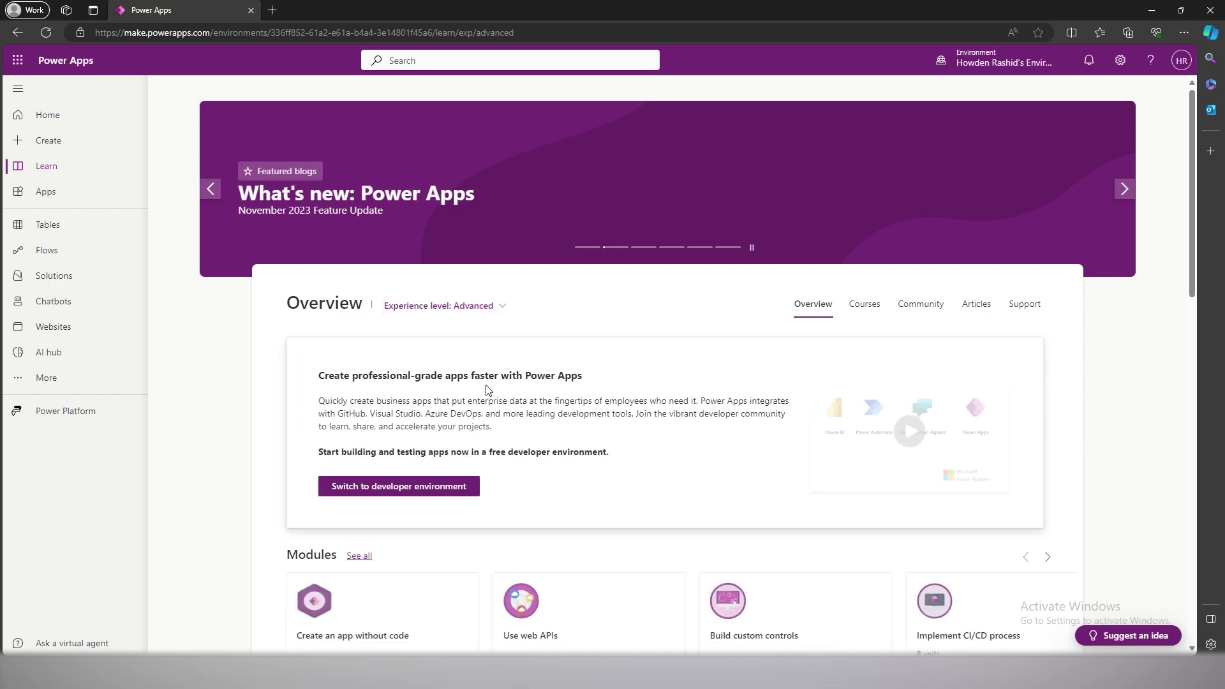
click(495, 307)
click(467, 350)
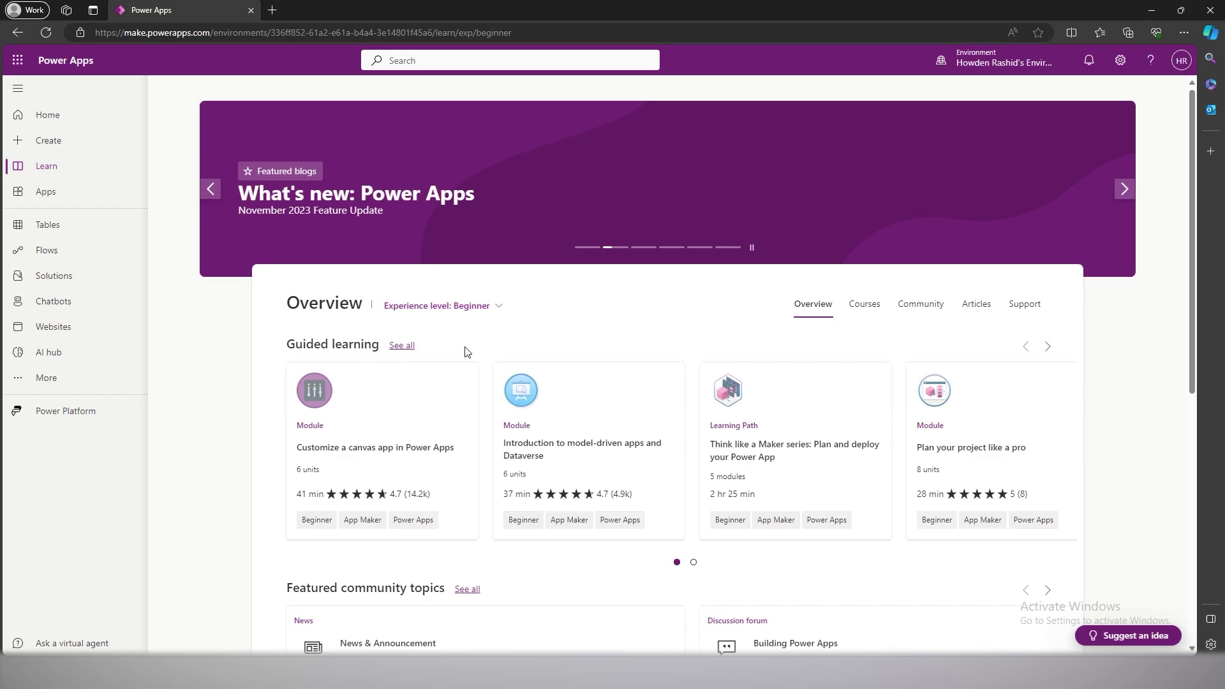
scroll(514, 336, down, 5)
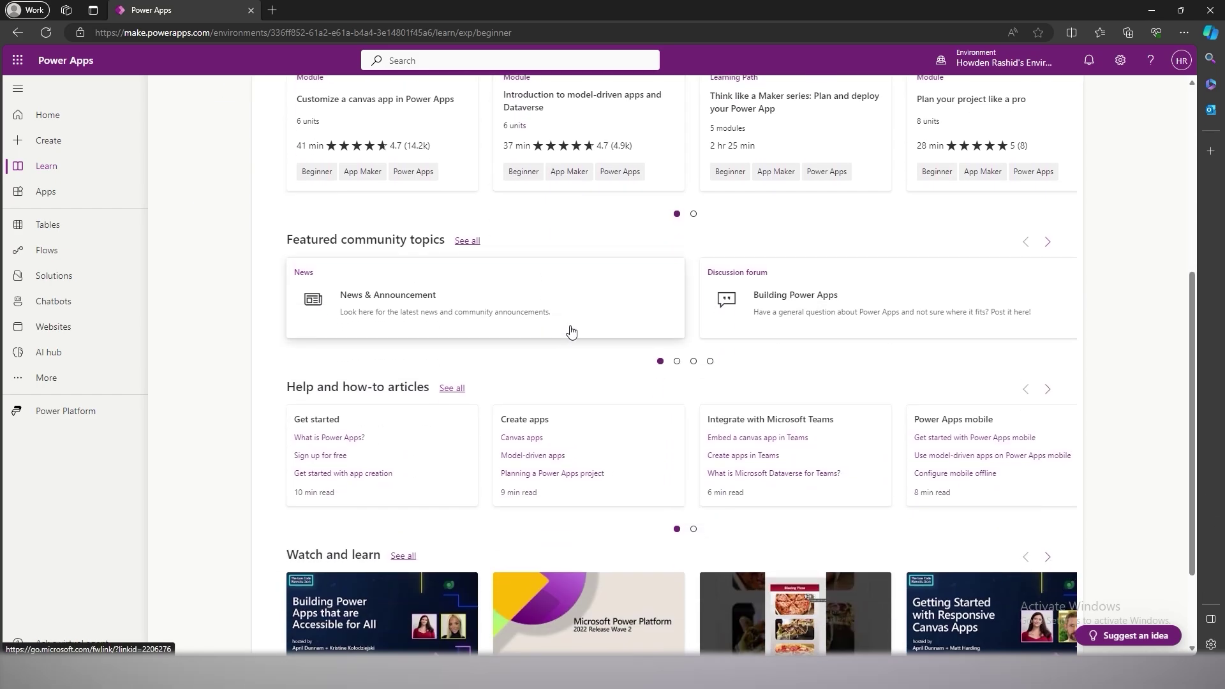
scroll(570, 326, up, 3)
scroll(576, 324, down, 3)
scroll(817, 282, down, 1)
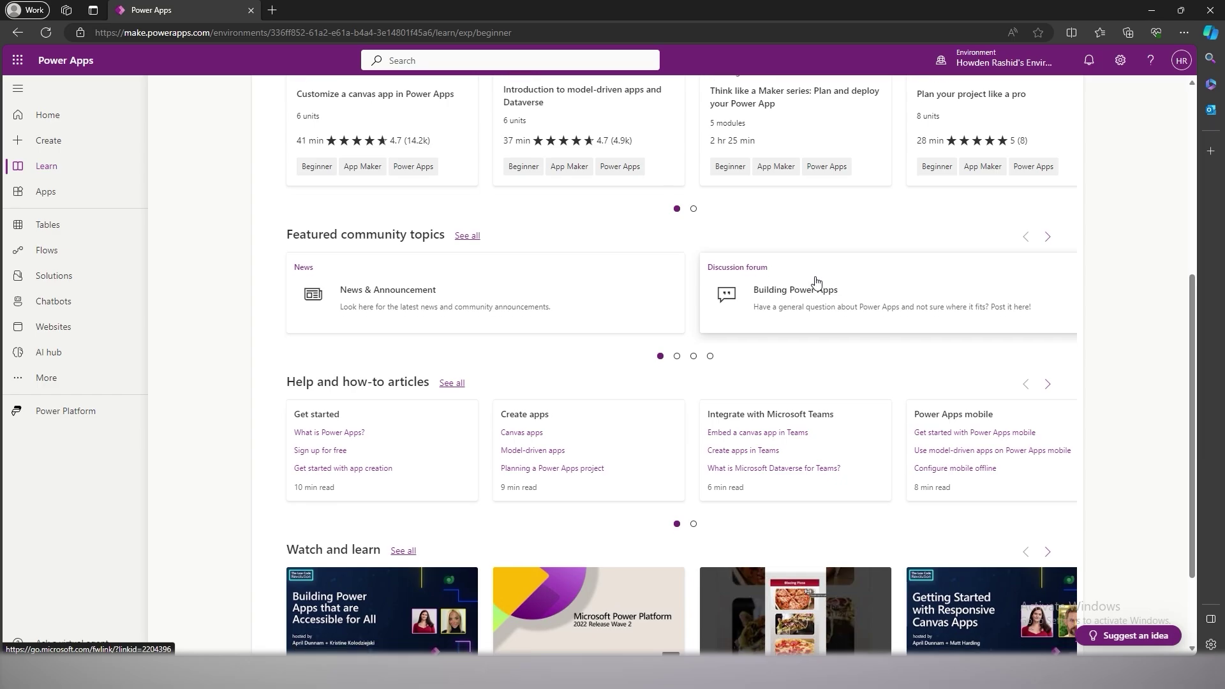
scroll(816, 281, down, 2)
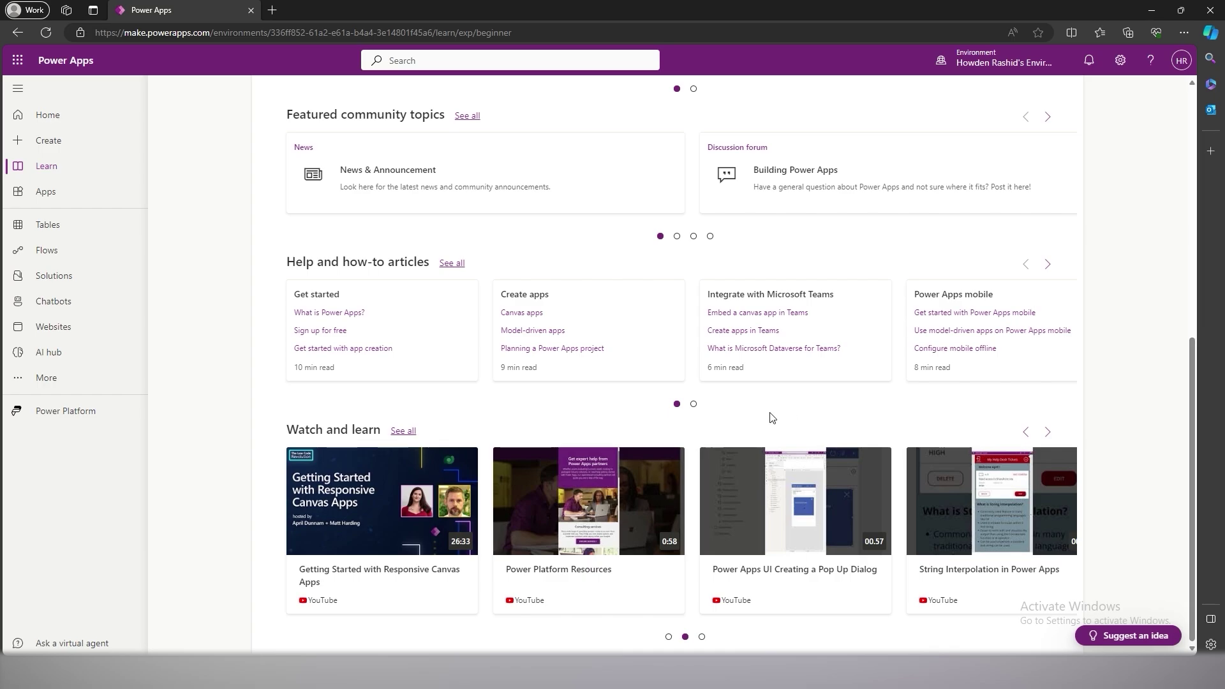
- View the Apps, Tables, Flows and Solutions pages in turn and return to the home page
click(96, 200)
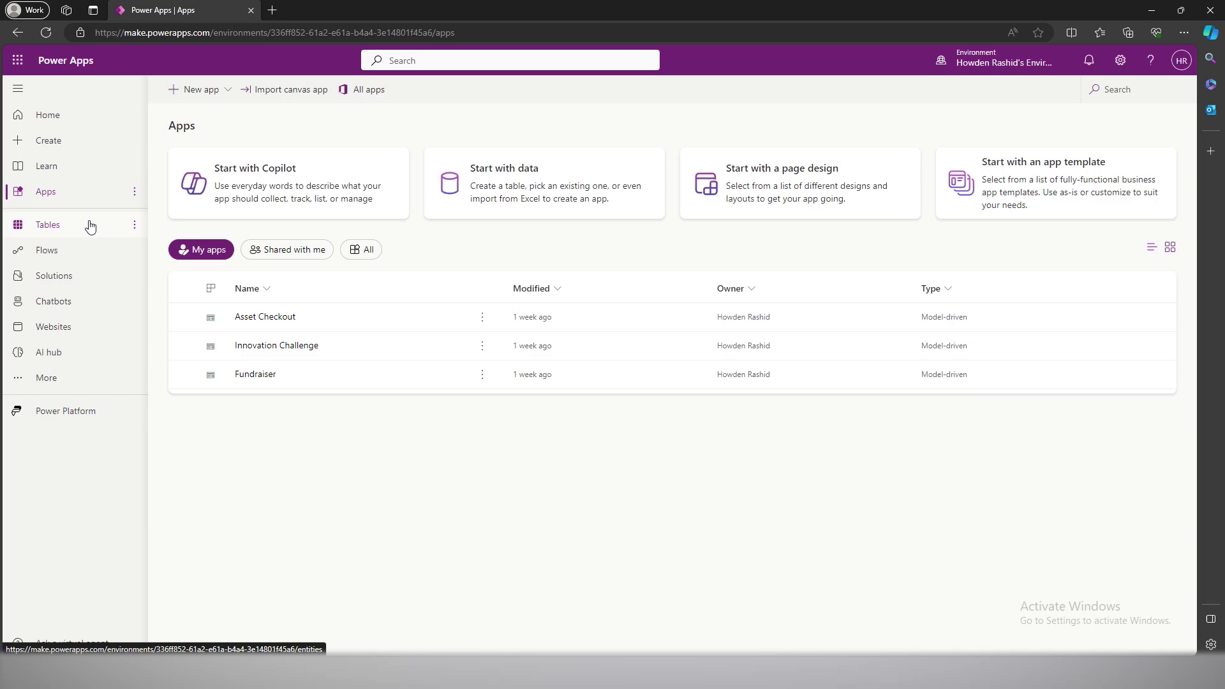
click(90, 225)
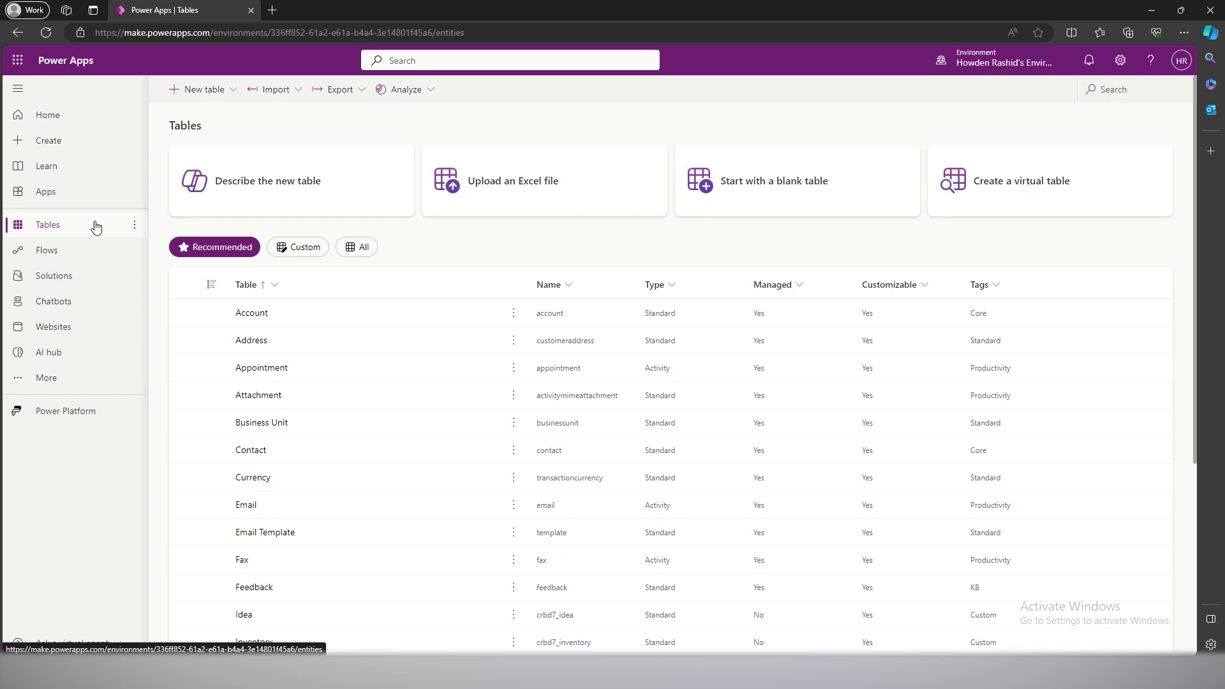
click(94, 249)
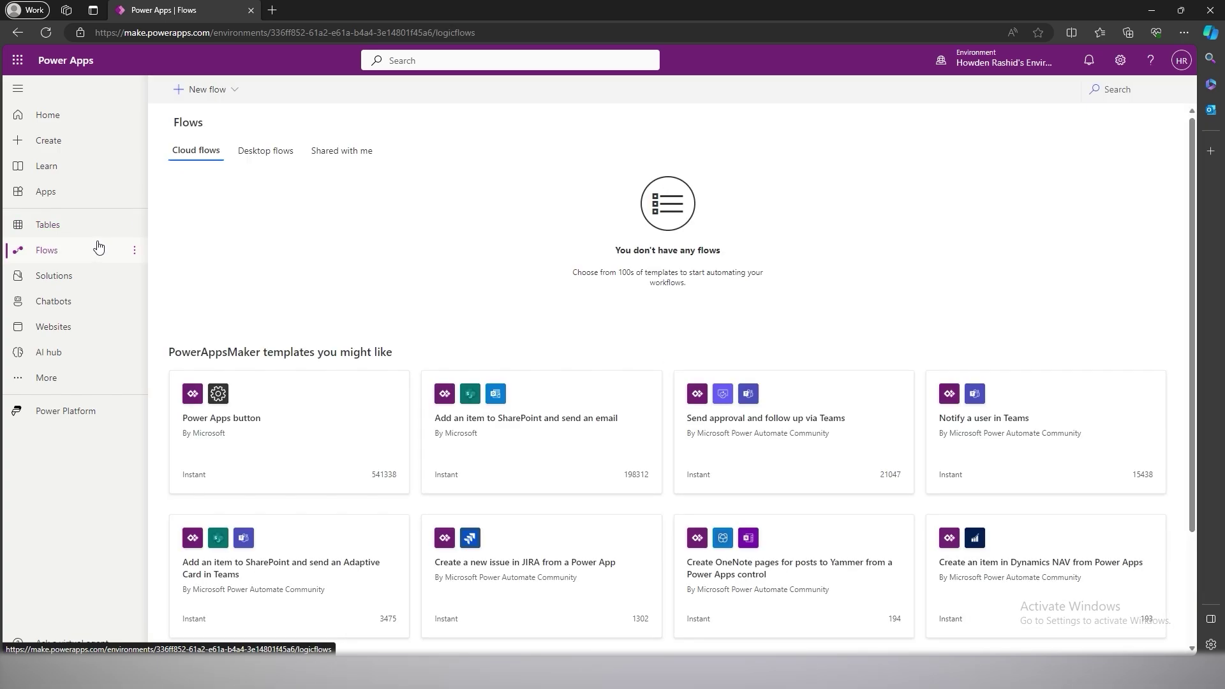
click(94, 275)
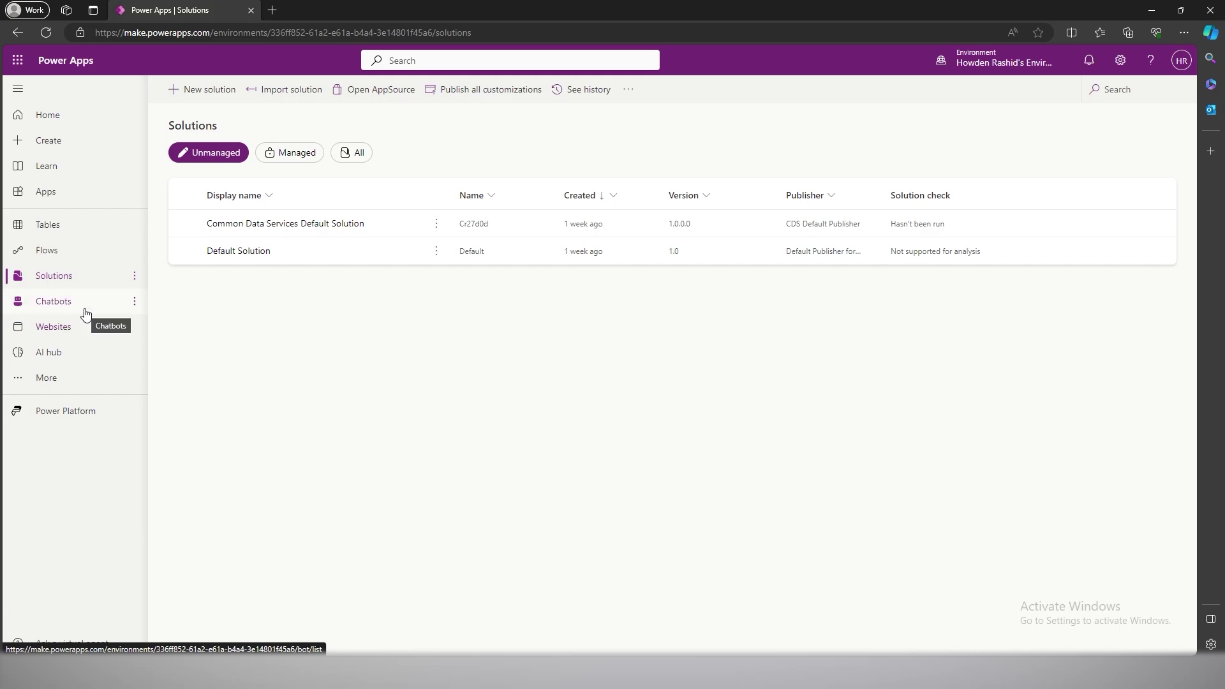
click(47, 115)
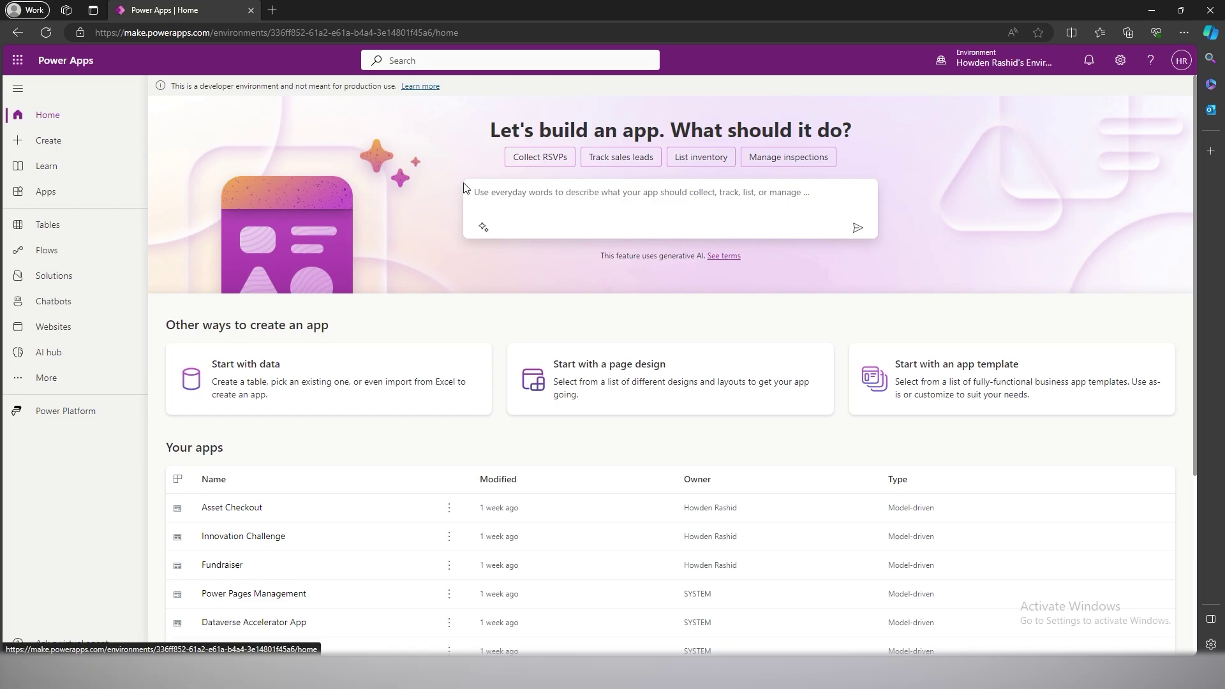
- Start a new blank table by adding columns and data
click(110, 227)
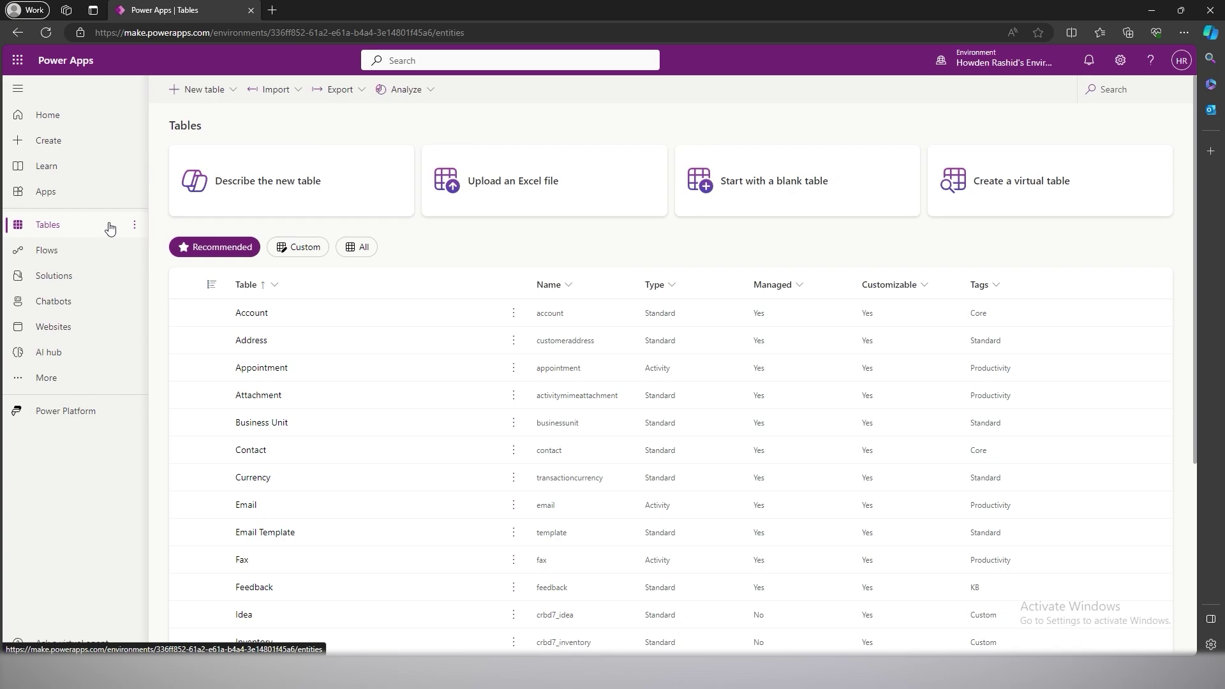
click(233, 90)
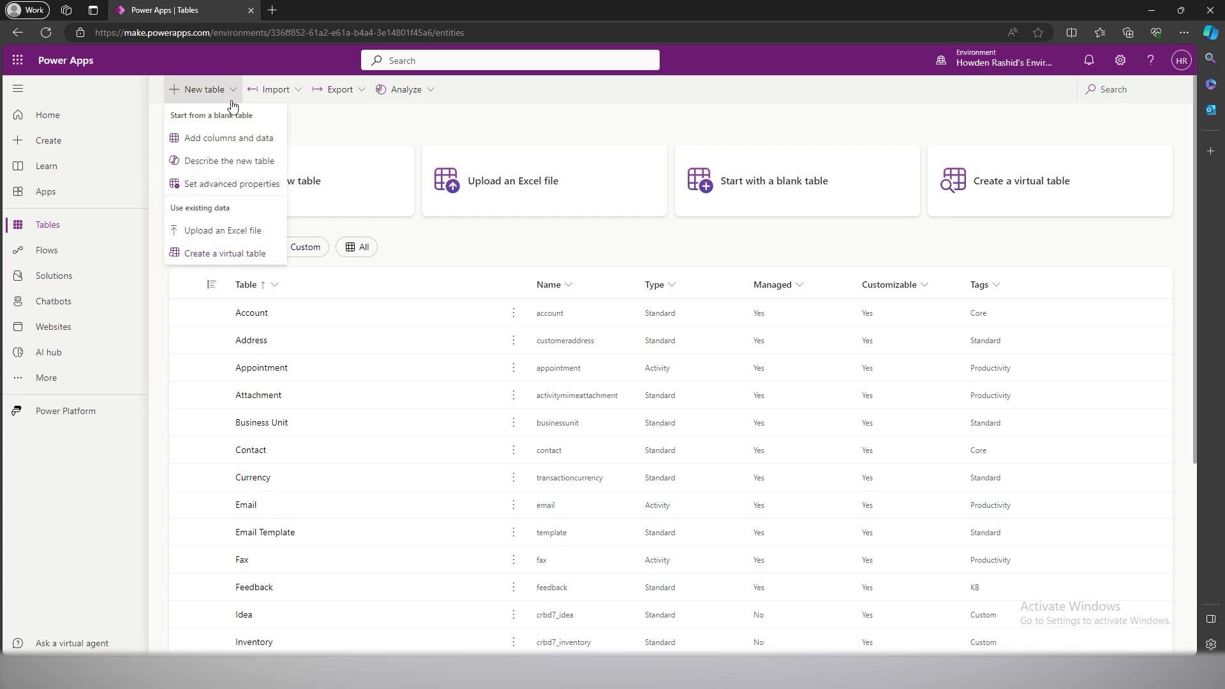
click(236, 144)
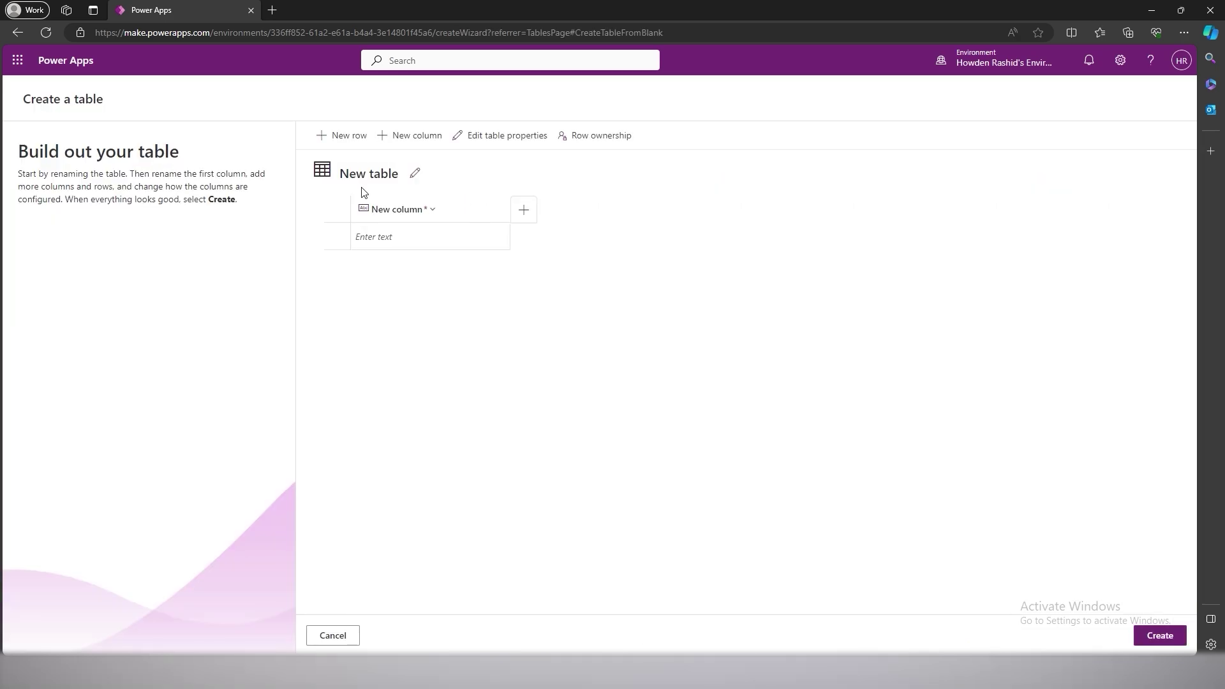
- Set the new table's display name to Customer and save it
click(415, 173)
triple_click(389, 259)
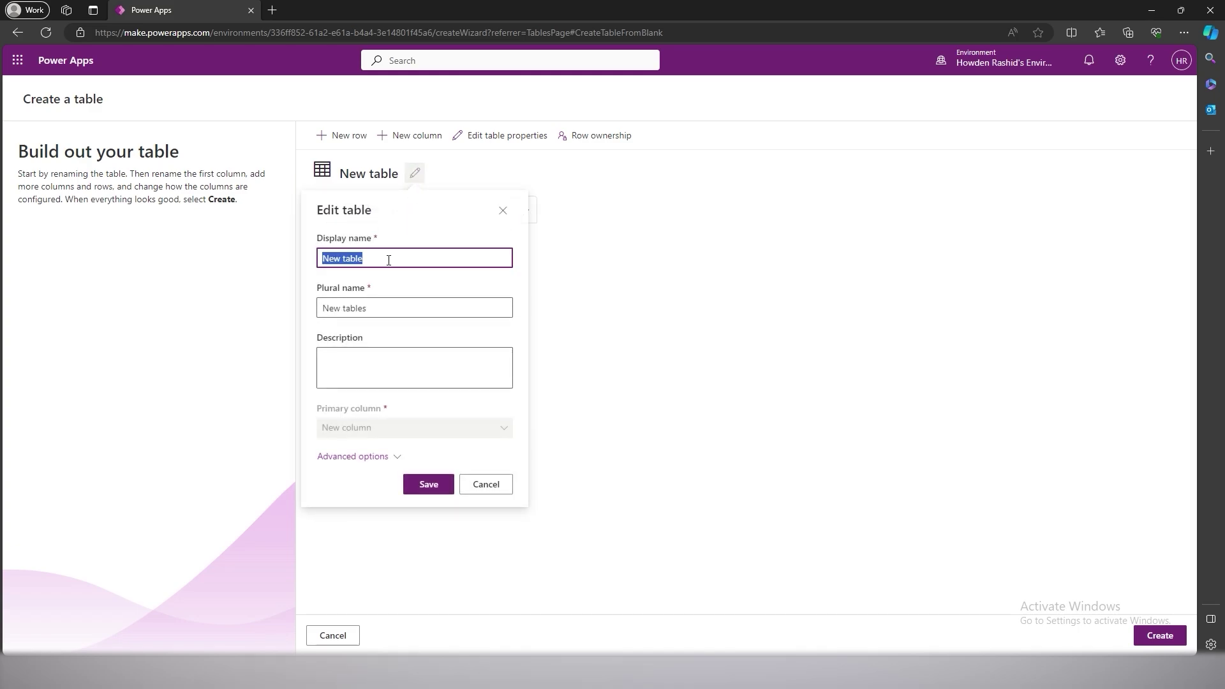
text(custo)
key(BackSpace)
key(BackSpace)
key(BackSpace)
key(BackSpace)
key(BackSpace)
text(Customer)
click(426, 483)
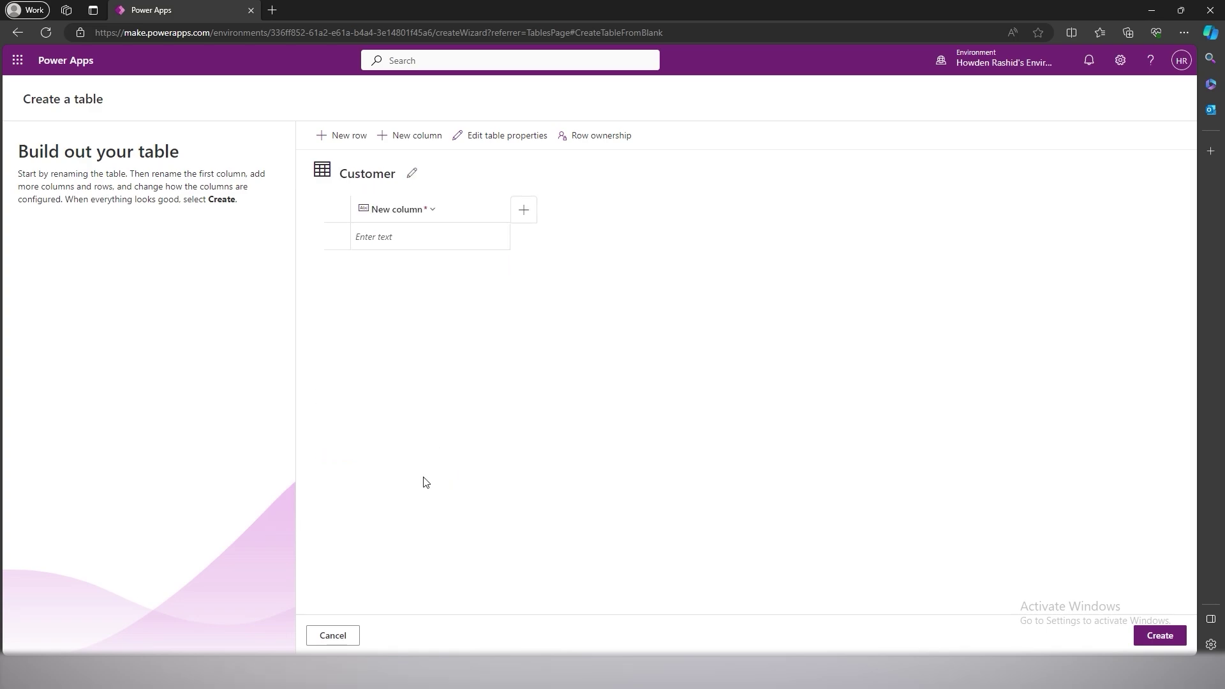
- Rename the Customer table's first column to Customer name
click(425, 209)
click(423, 236)
click(370, 303)
key(ctrl+a)
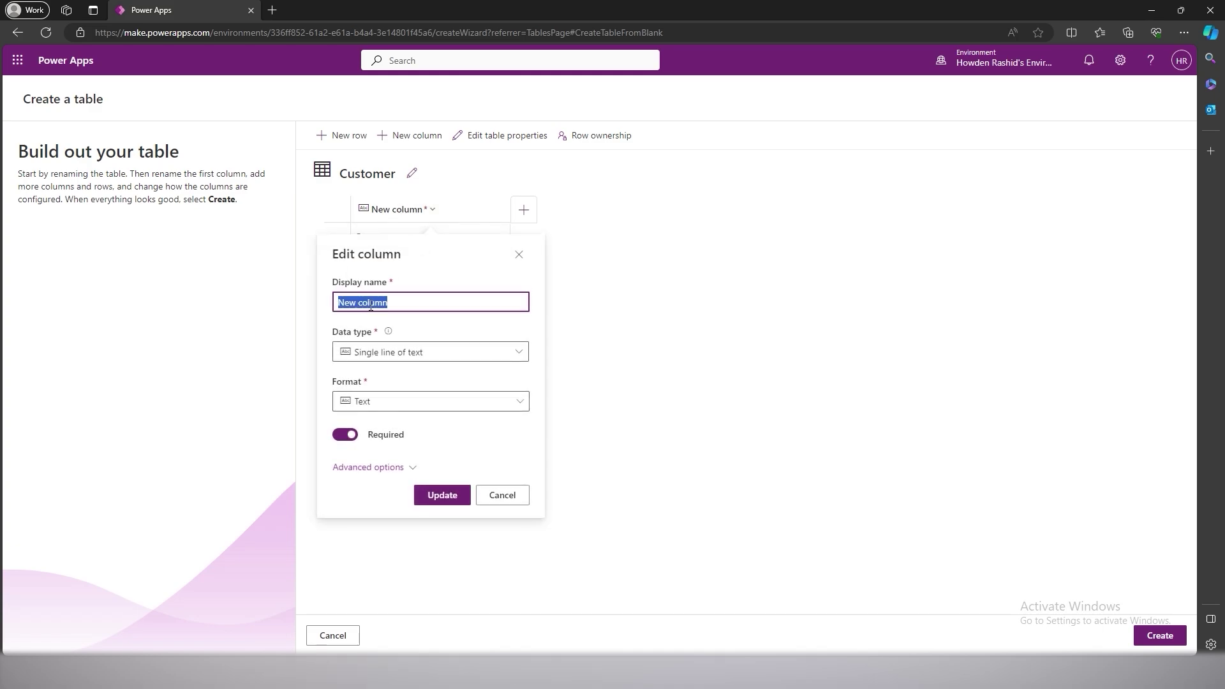
text(Customer name)
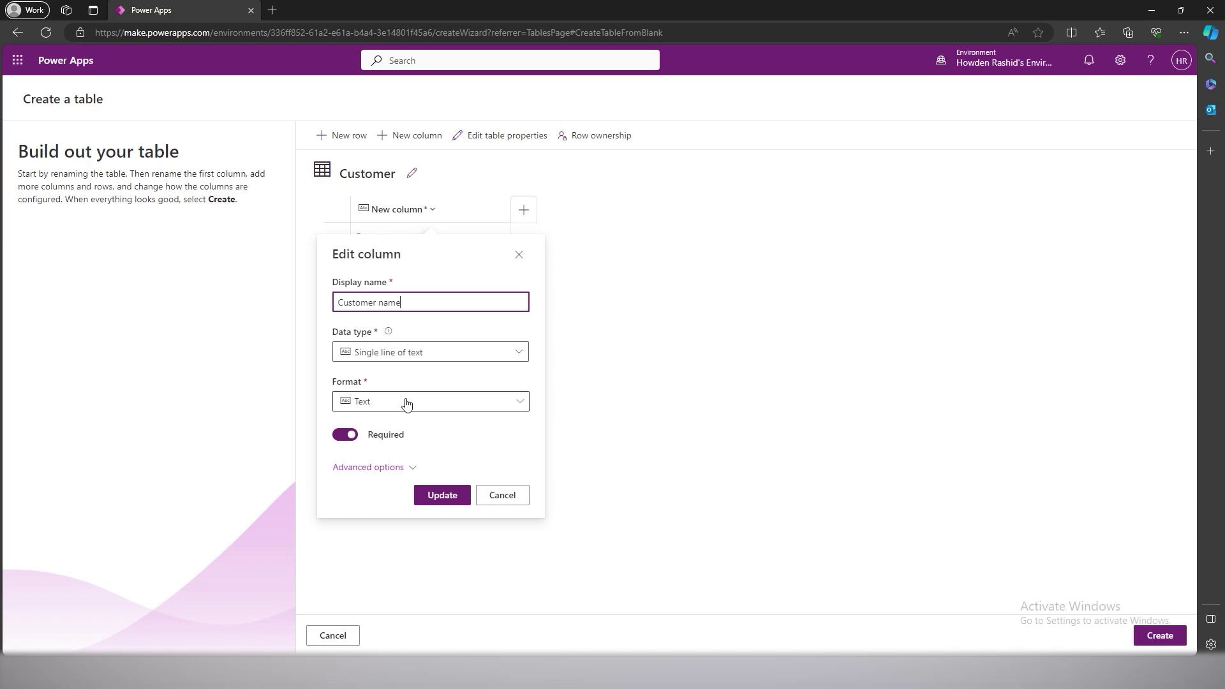
click(443, 497)
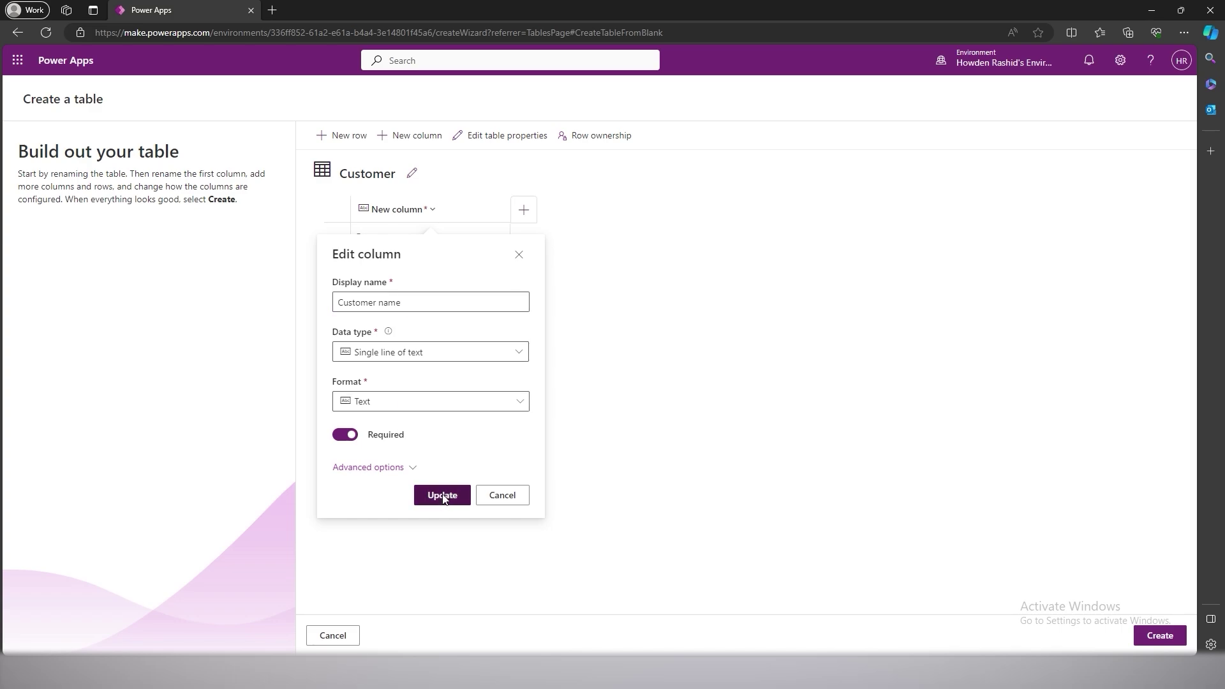
- Add a new required column named Customer Type with the Choice data type to the Customer table
click(517, 214)
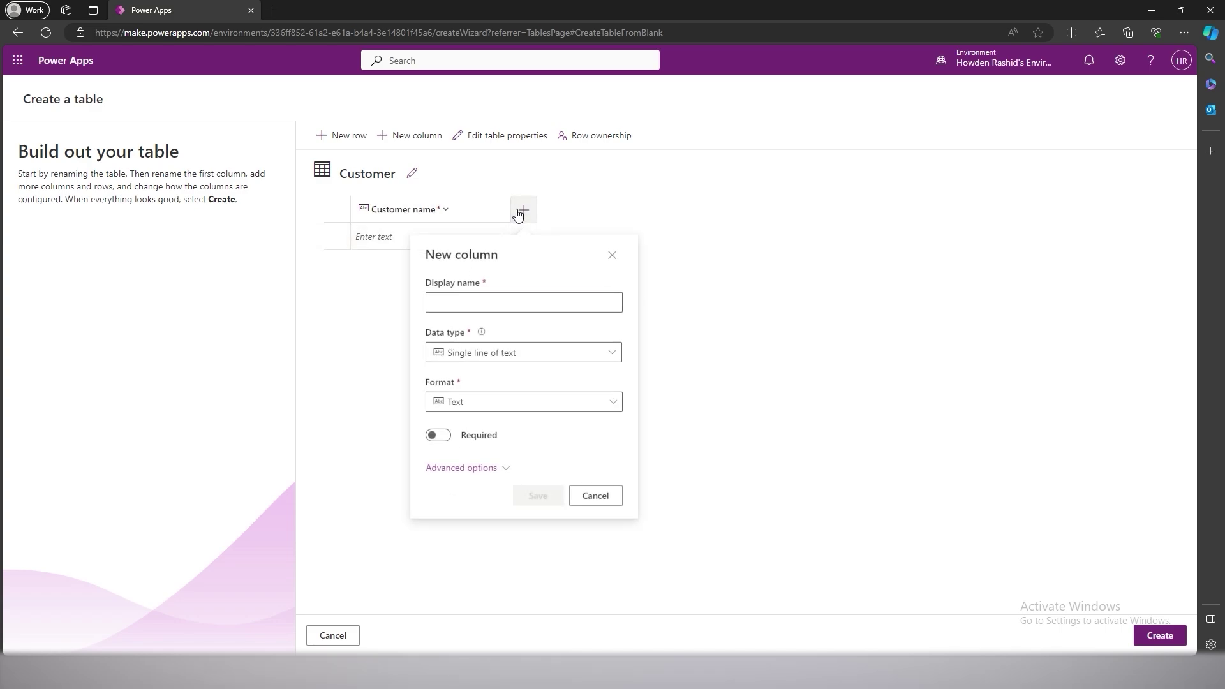
click(495, 304)
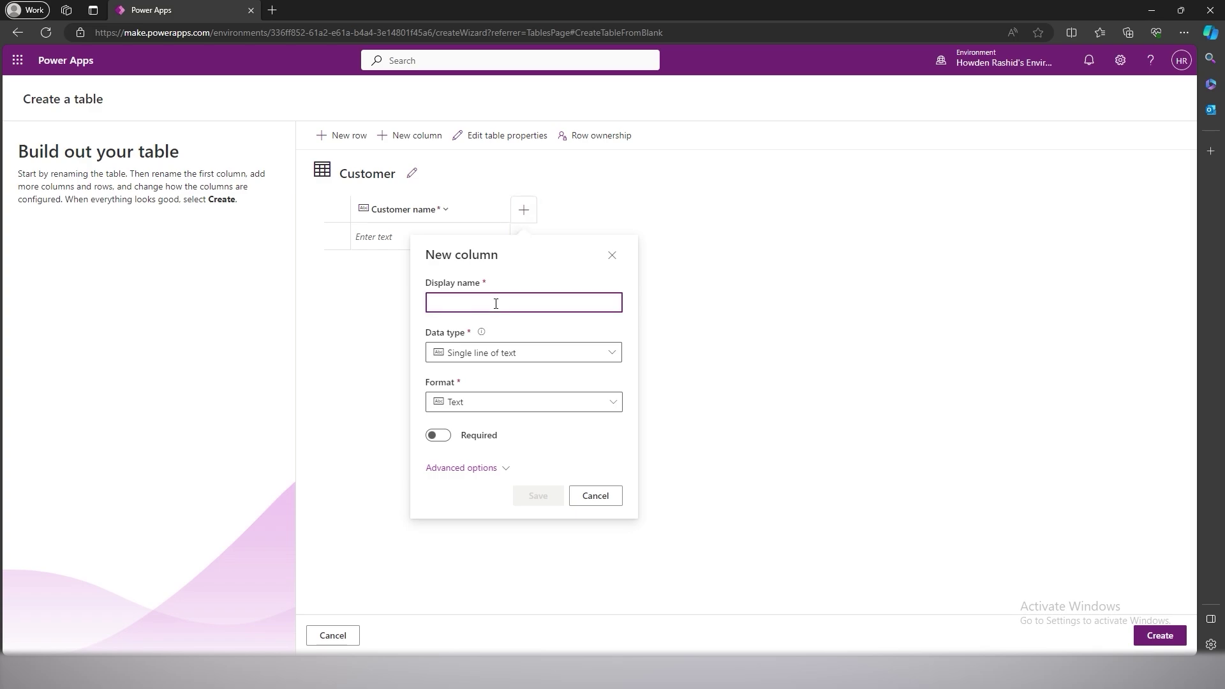
text(Customer T)
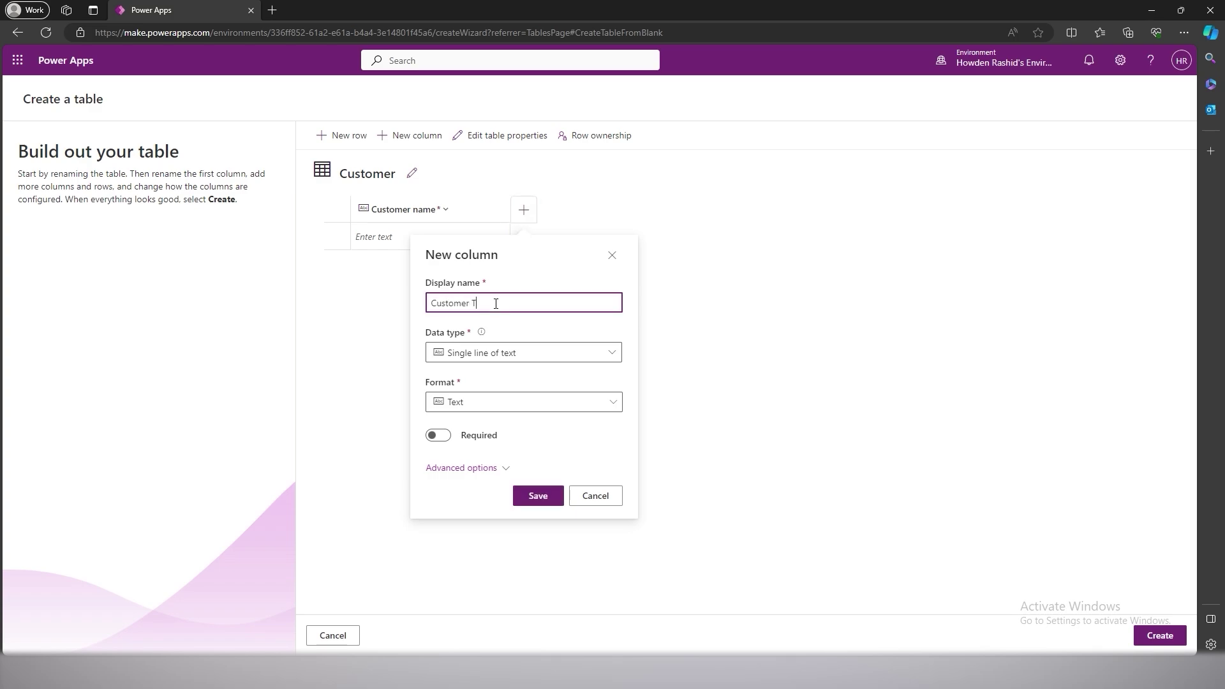
text(ype)
click(506, 353)
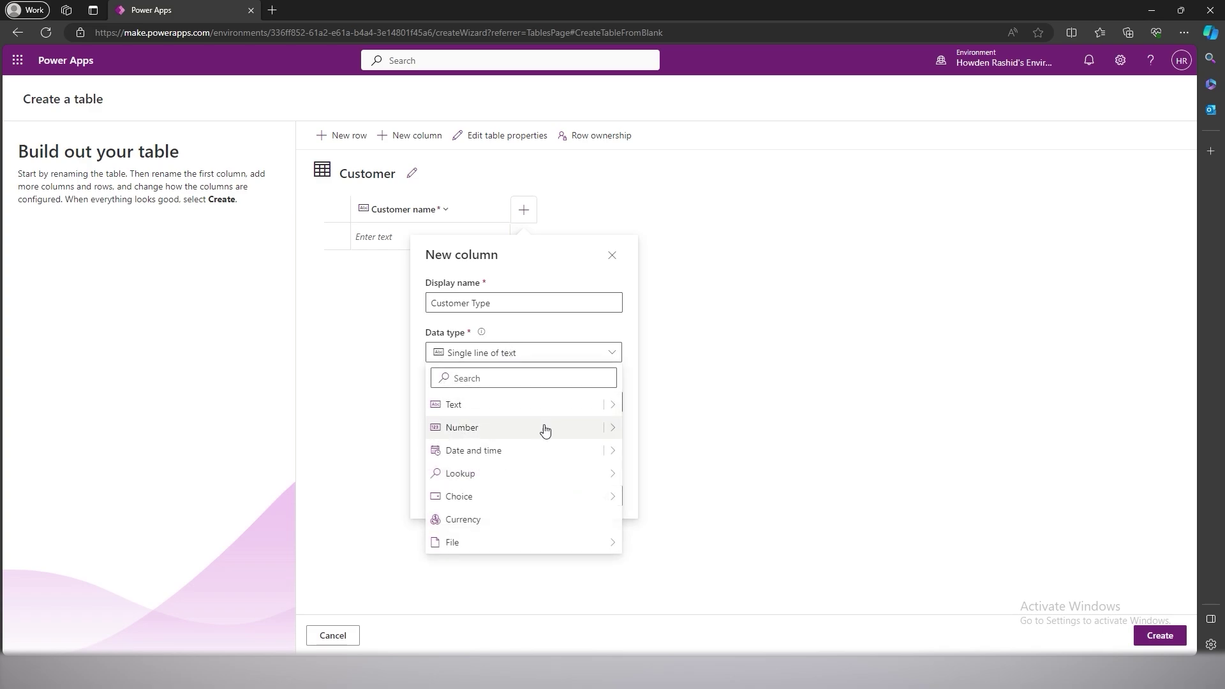
mouse_move(594, 498)
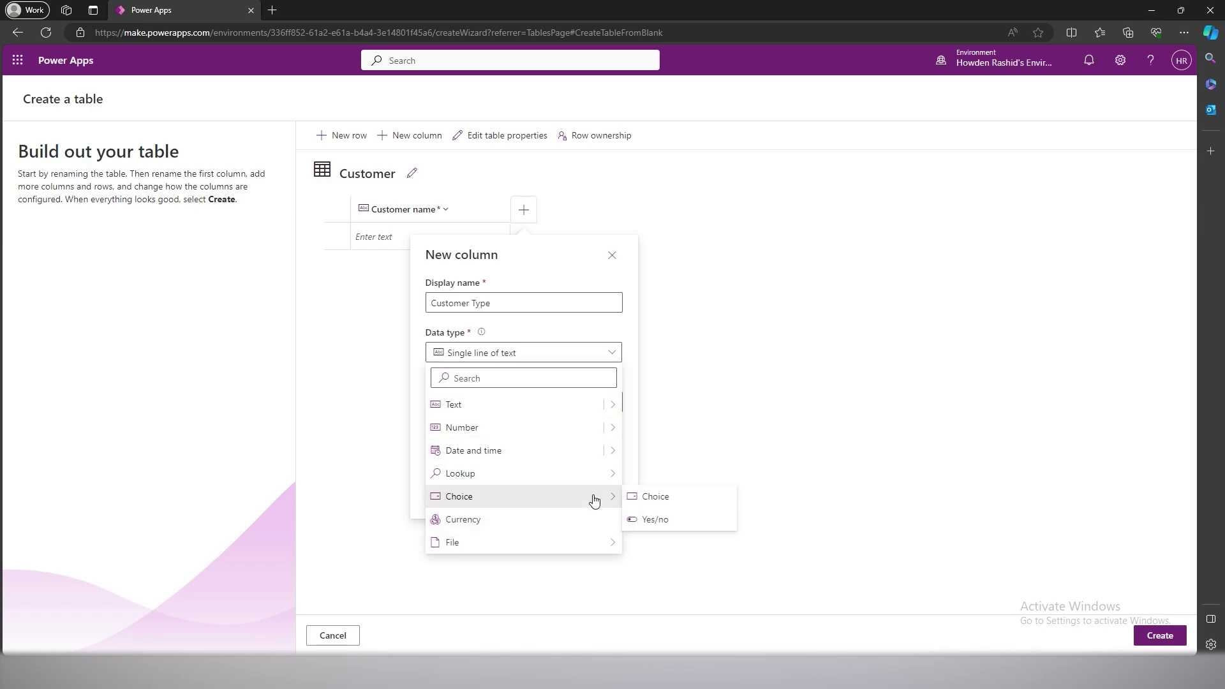
click(646, 498)
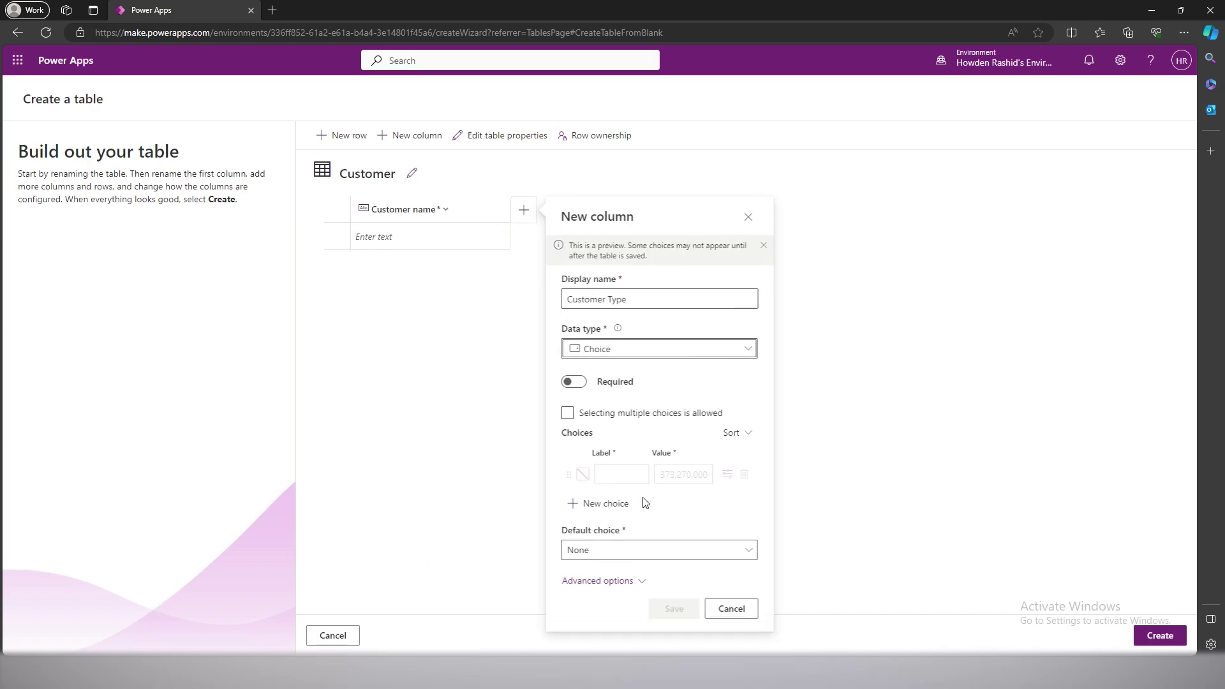
click(578, 383)
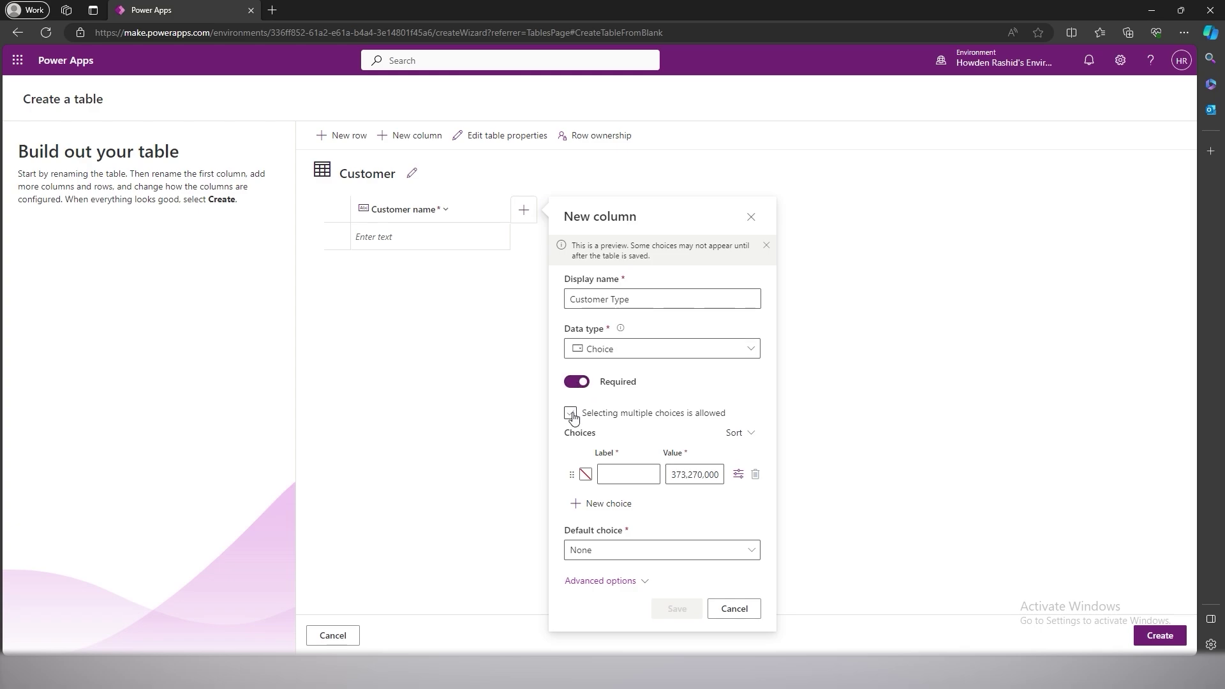
- Define the Customer Type choices as Finance, Inventory and General, and save the column
click(612, 472)
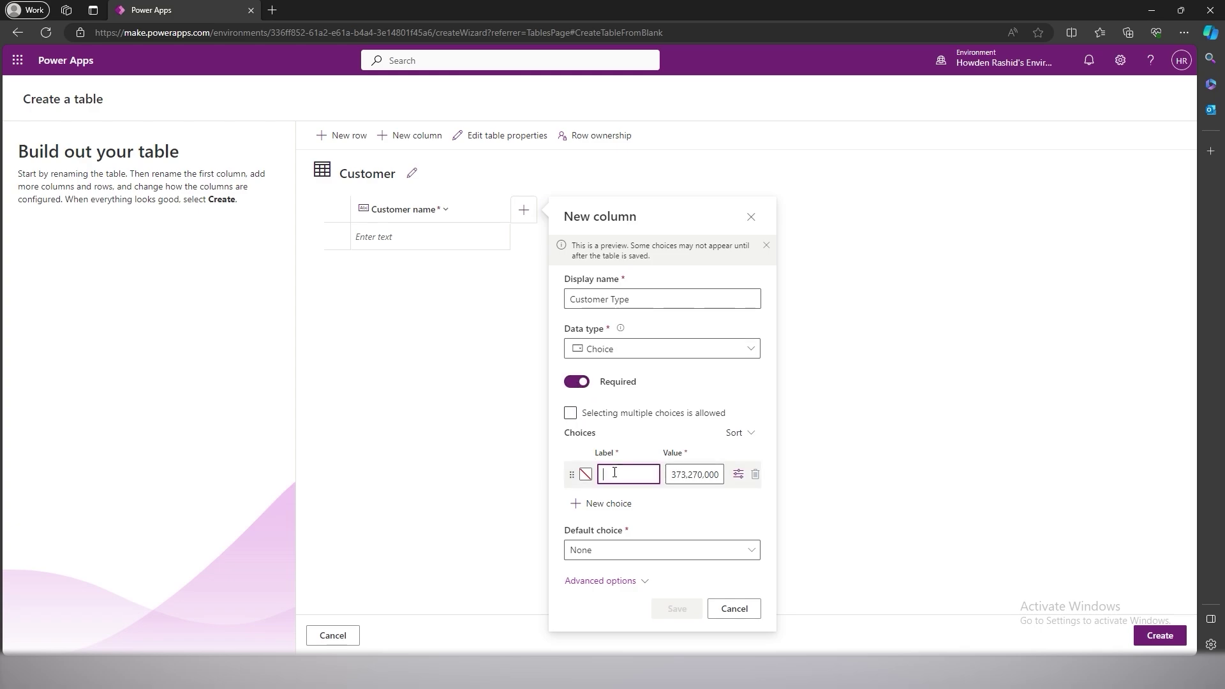
text(Finance)
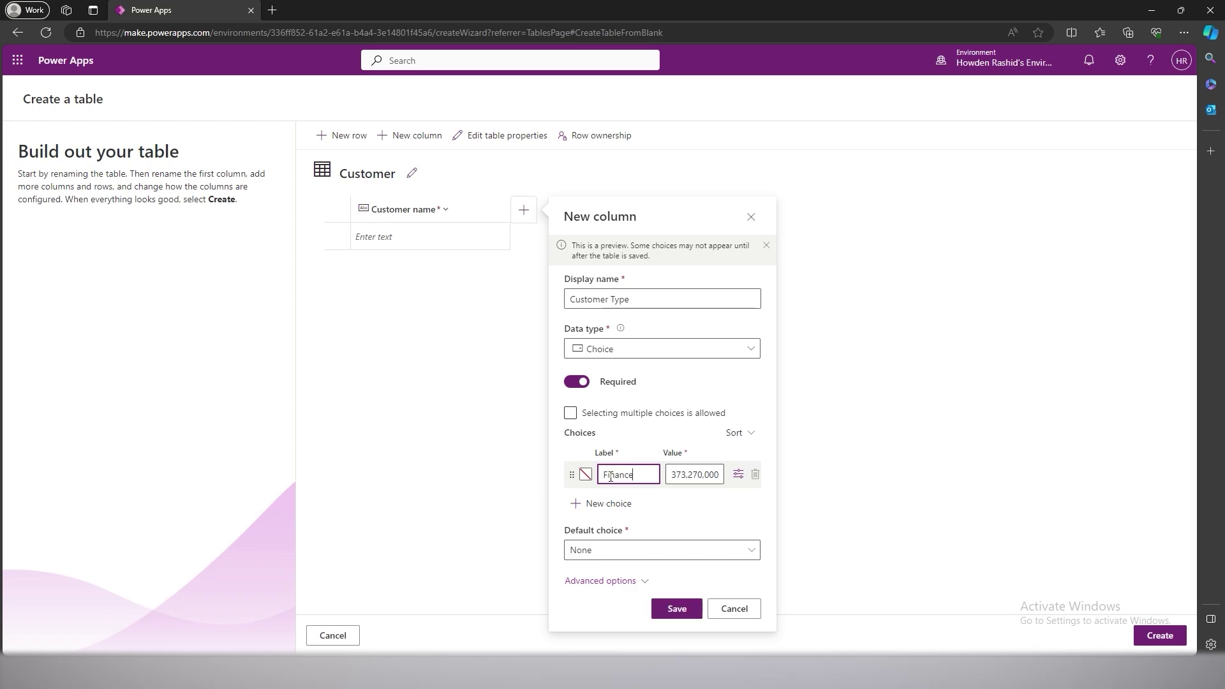
key(Return)
text(Inventory)
key(Return)
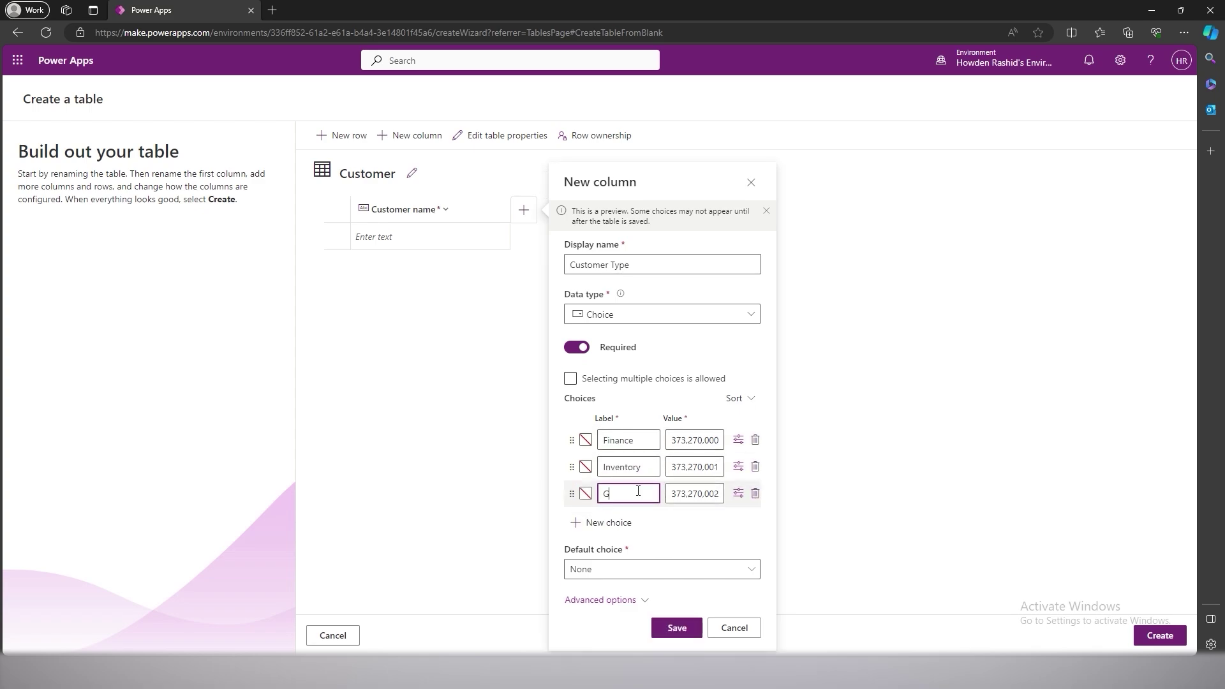
text(General)
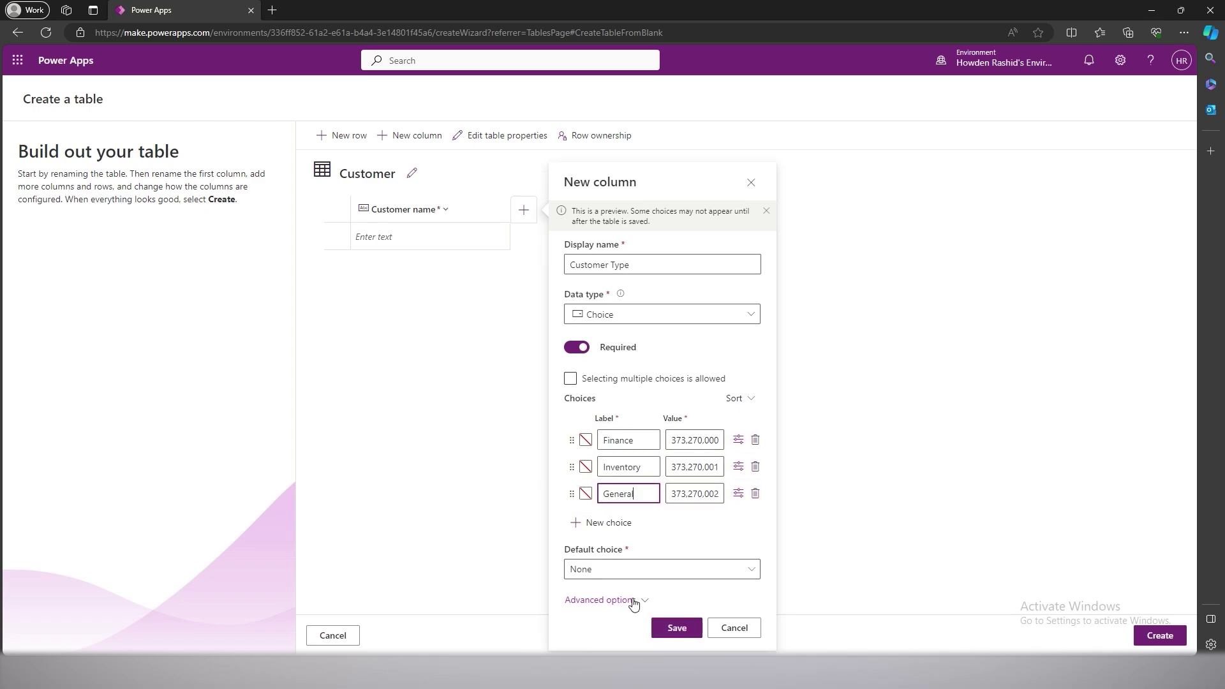
click(667, 628)
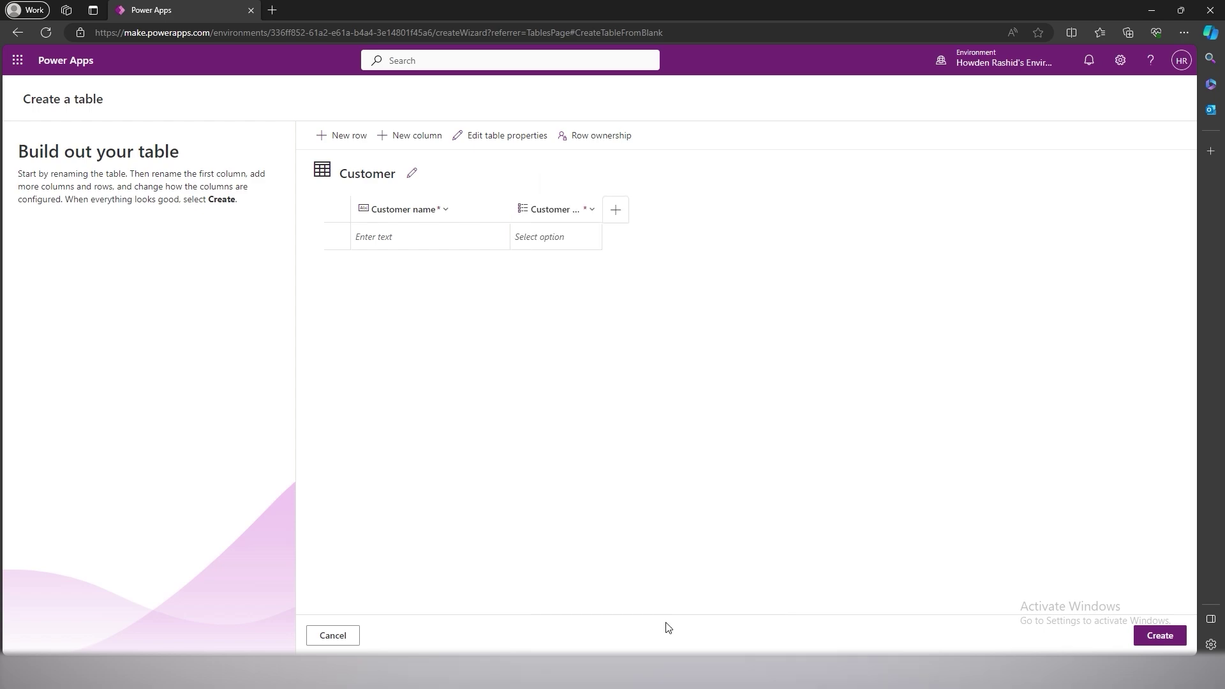
- Add a required Age column with the Whole number data type and no special format
click(616, 211)
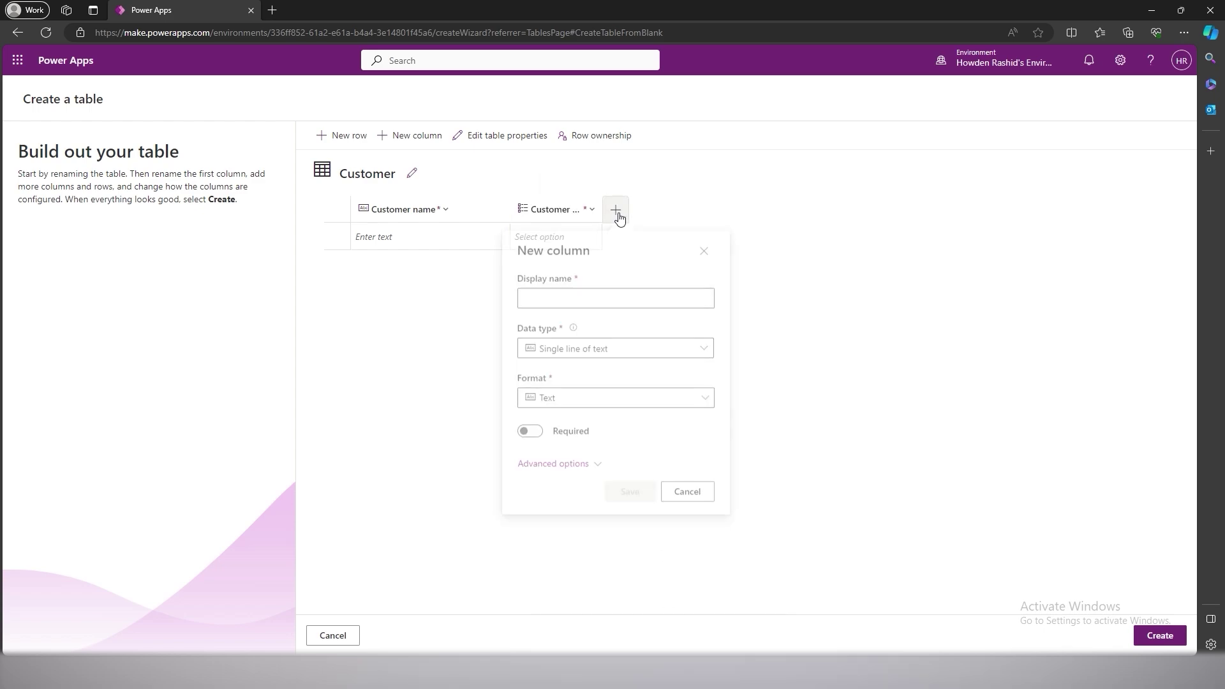
text(Age)
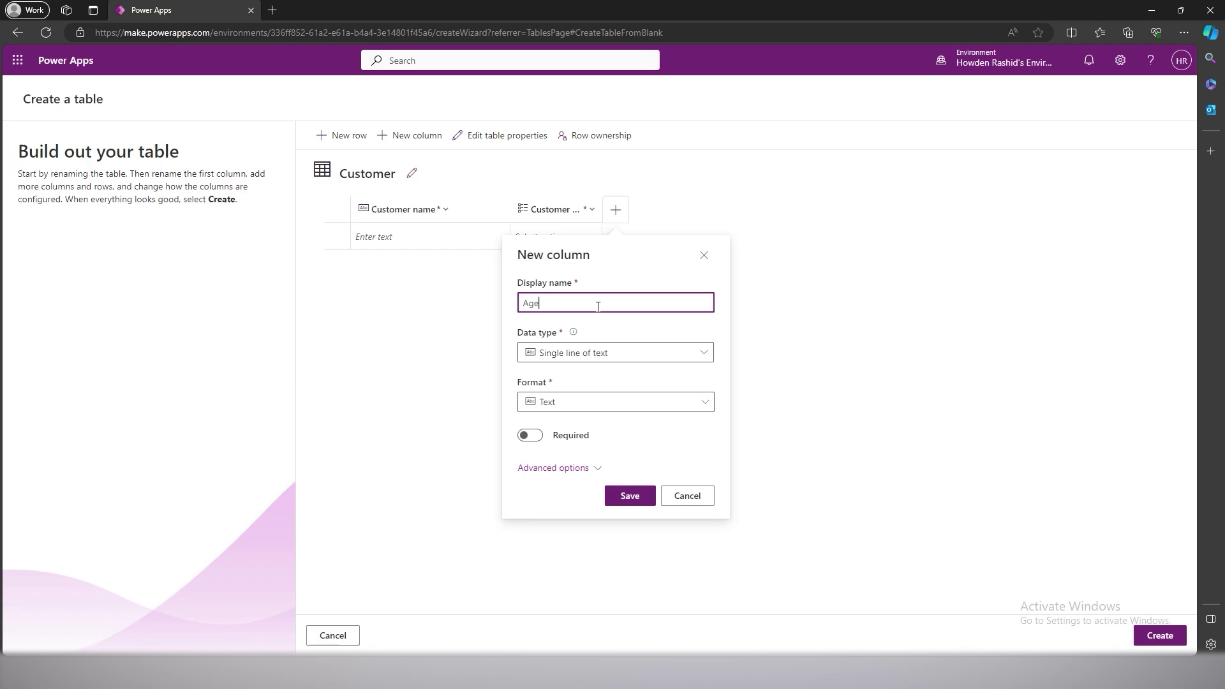
click(602, 352)
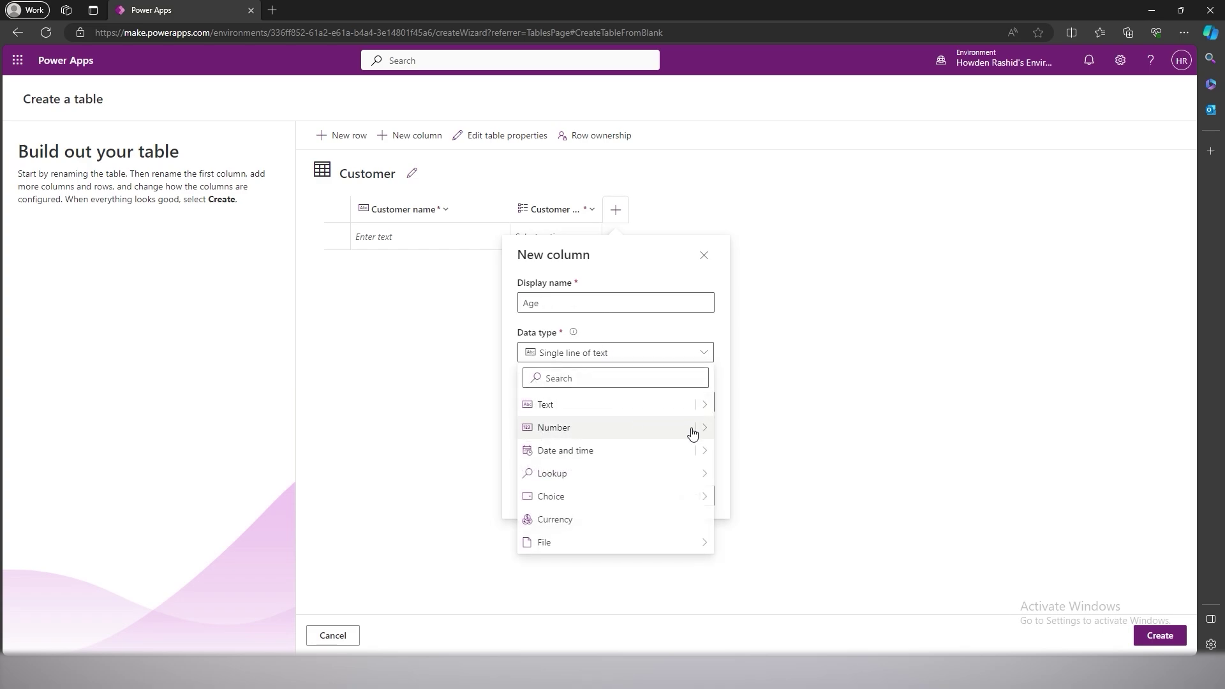
mouse_move(699, 432)
click(753, 433)
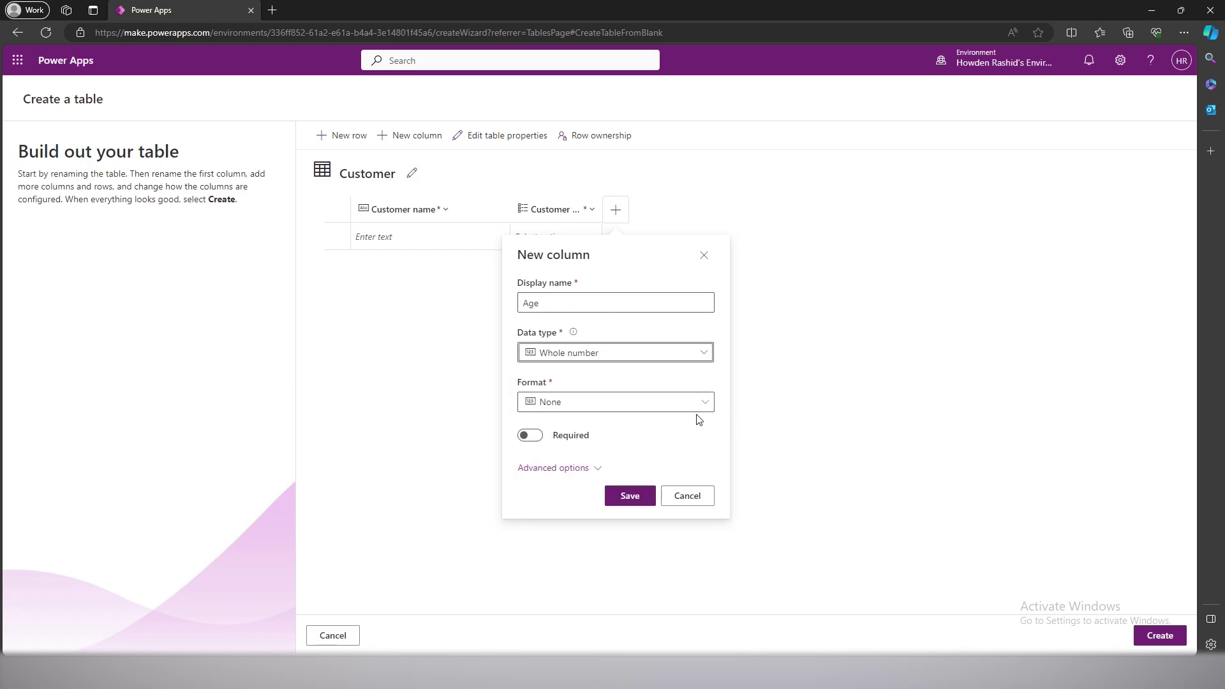
click(677, 408)
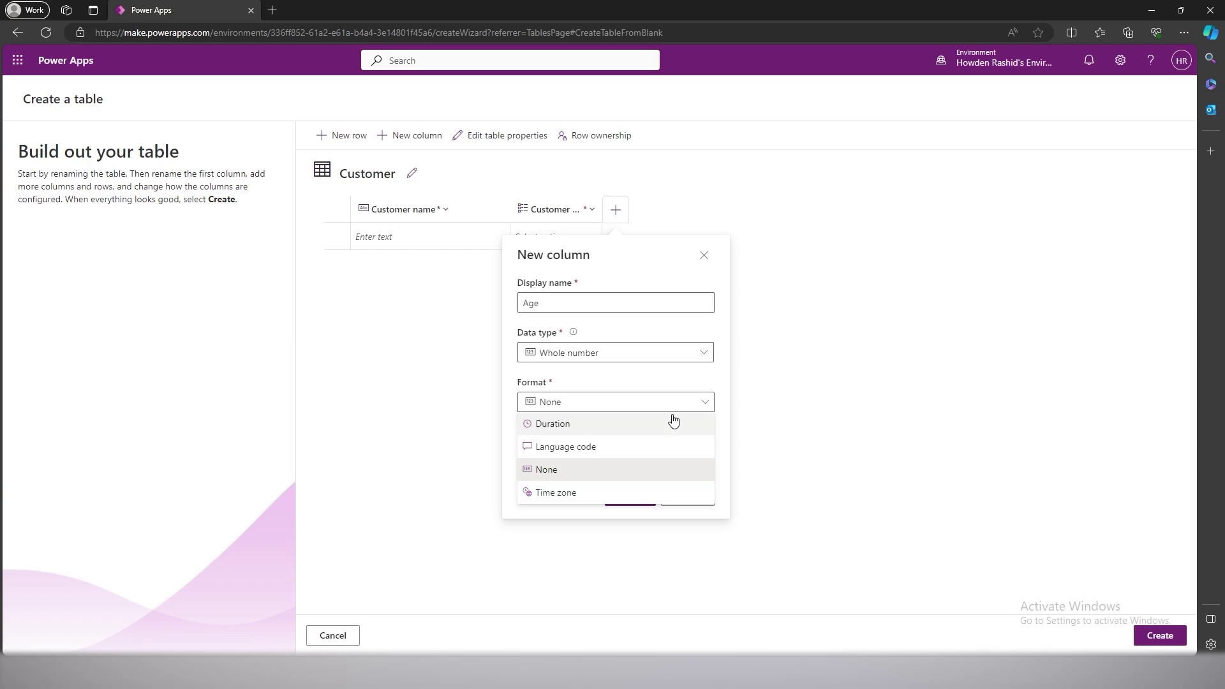
click(677, 409)
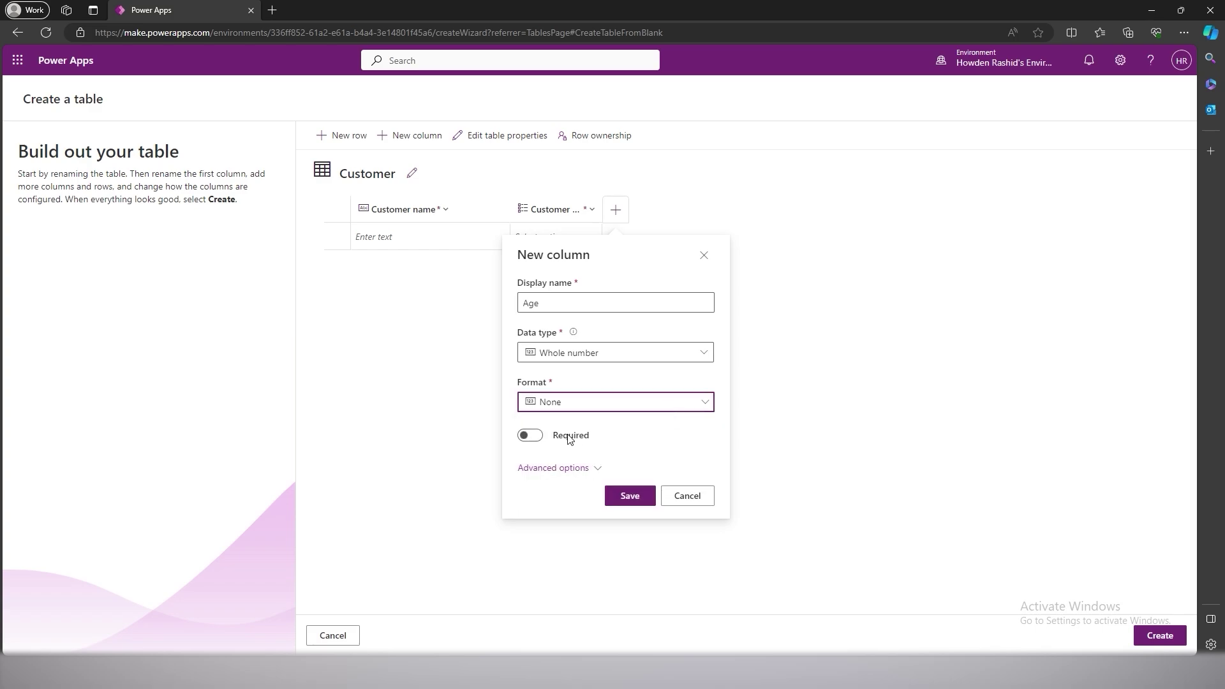
click(535, 436)
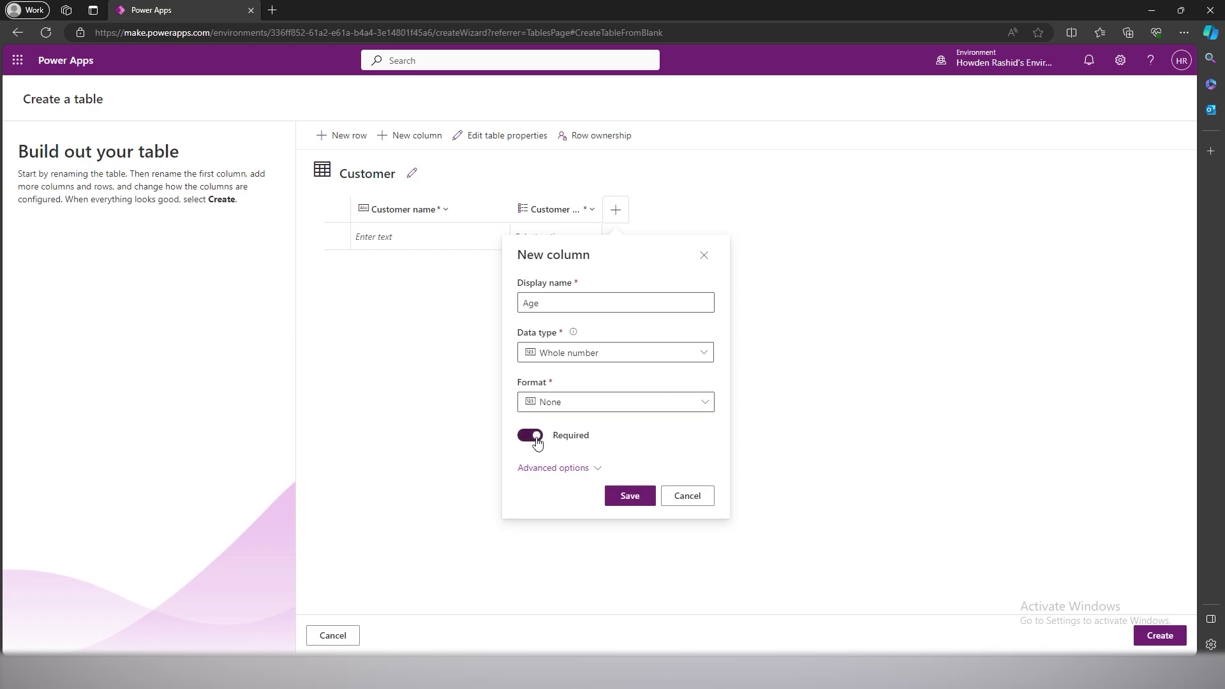
click(638, 498)
- Add a required Date of birth column with the Date and time data type in Date only format
click(708, 210)
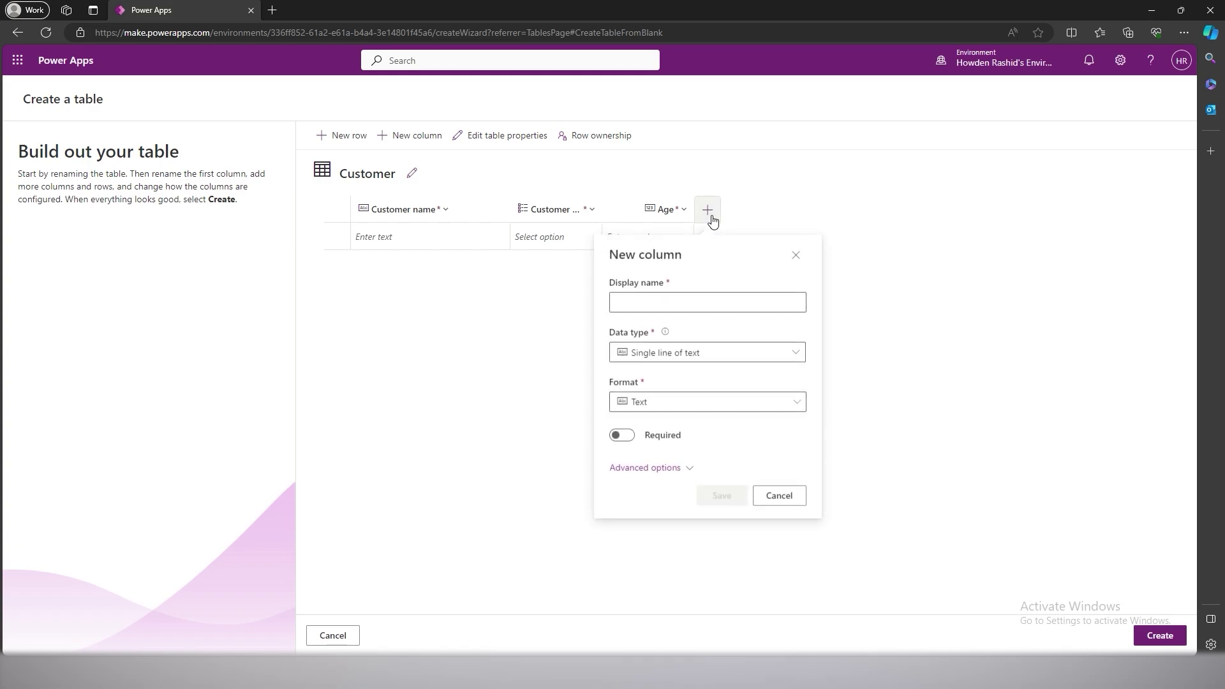
click(664, 298)
text(Date of birth)
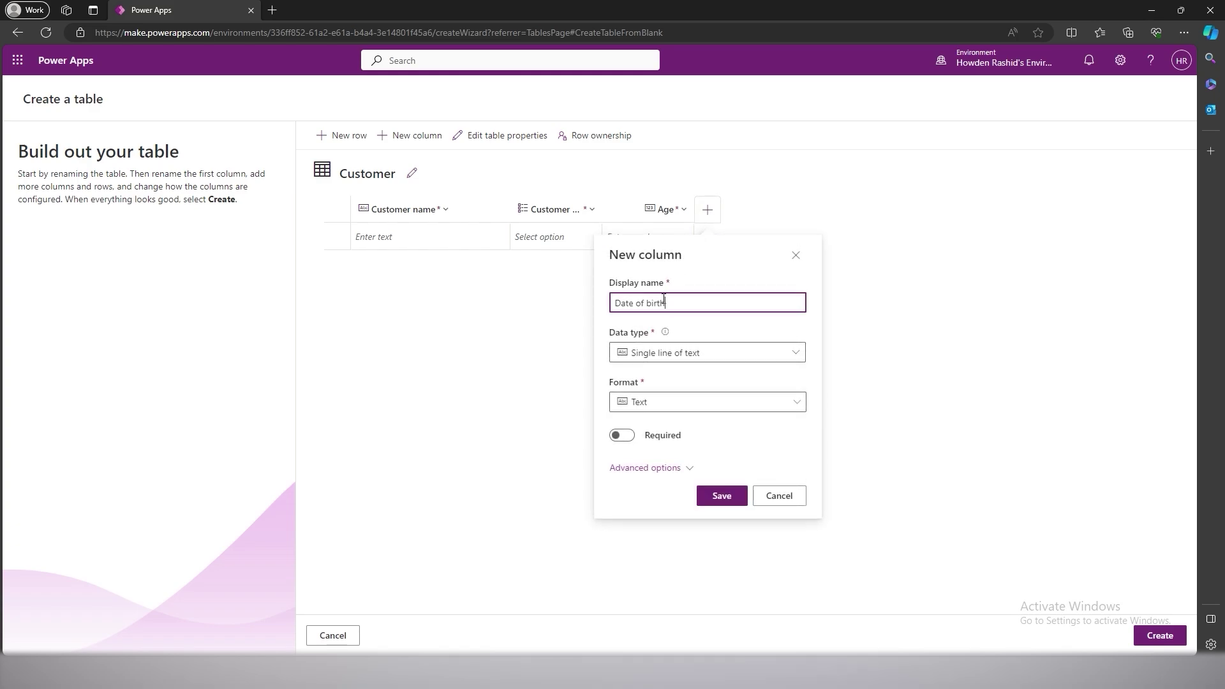
click(662, 353)
mouse_move(788, 452)
click(818, 472)
click(731, 407)
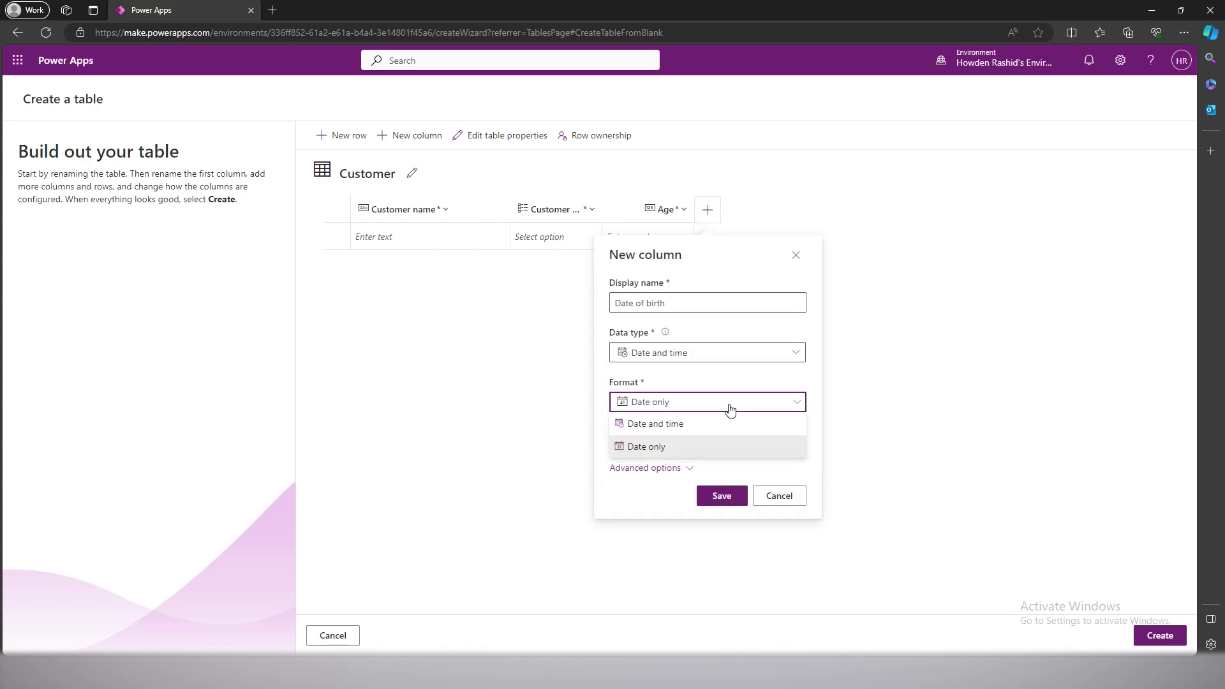
click(651, 445)
click(622, 435)
click(720, 496)
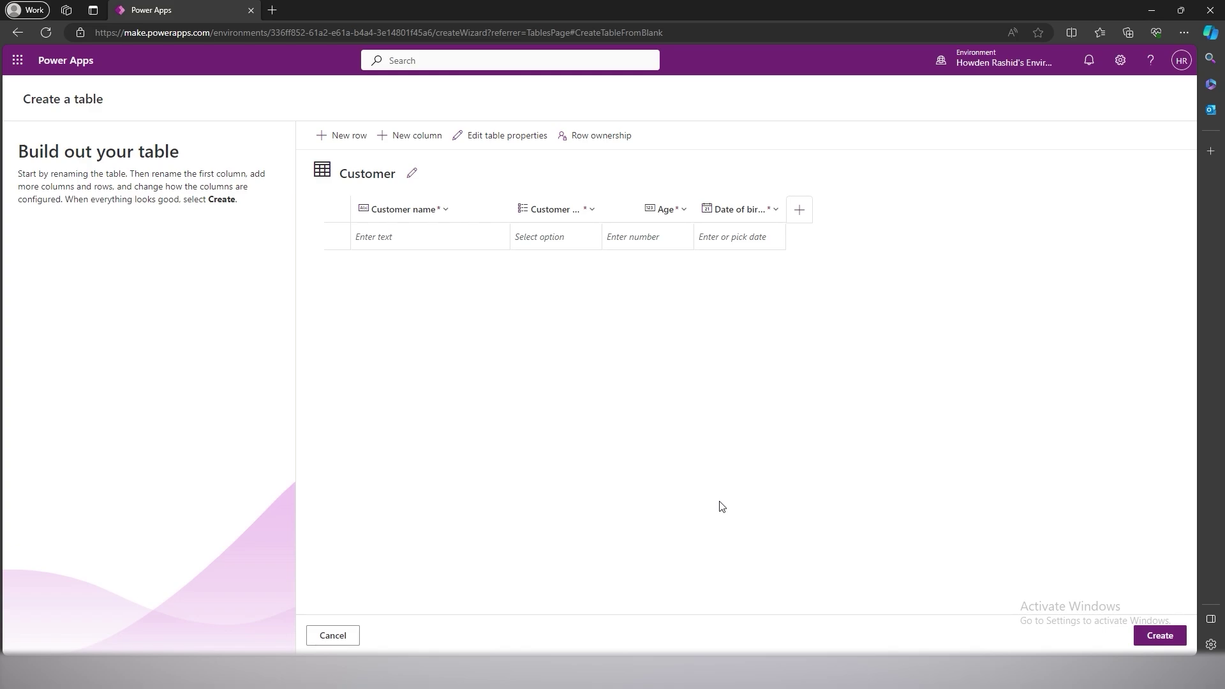
- Fill in the first row with the customer's full name, type Finance, age 34 and a date of birth
click(453, 230)
text(Jack Scott)
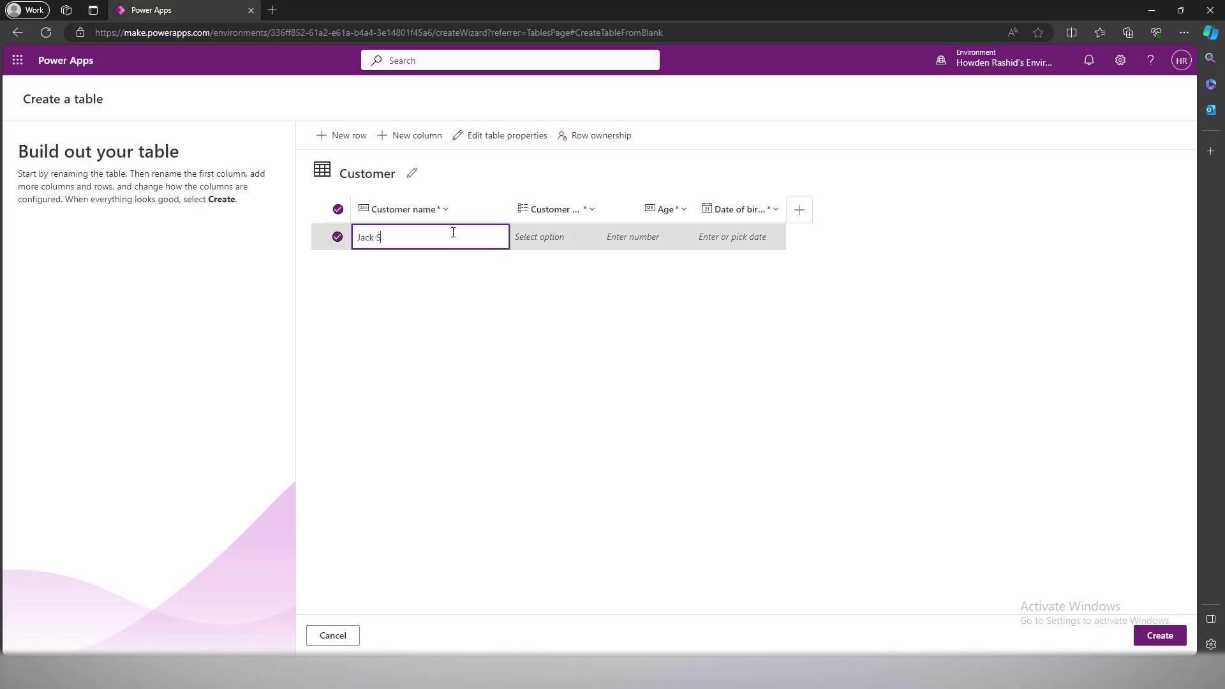
click(660, 242)
text(34)
click(739, 236)
click(918, 293)
click(768, 336)
- Enter customer names in the second, third and fourth rows of the Customer table
click(430, 264)
text(John Smith)
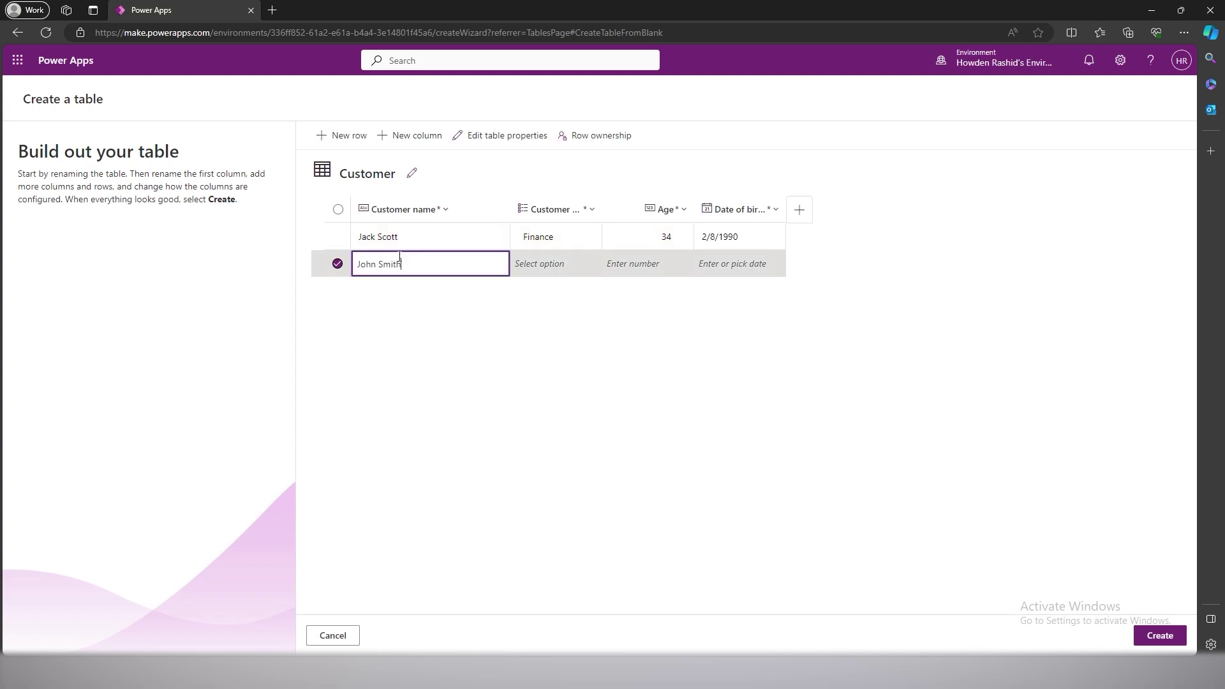
key(Return)
text(Fredrick Gallagher)
key(Return)
text(Howden R)
- Set the types of the second to fourth customers to Finance, Inventory and General, and their ages to 43
click(555, 263)
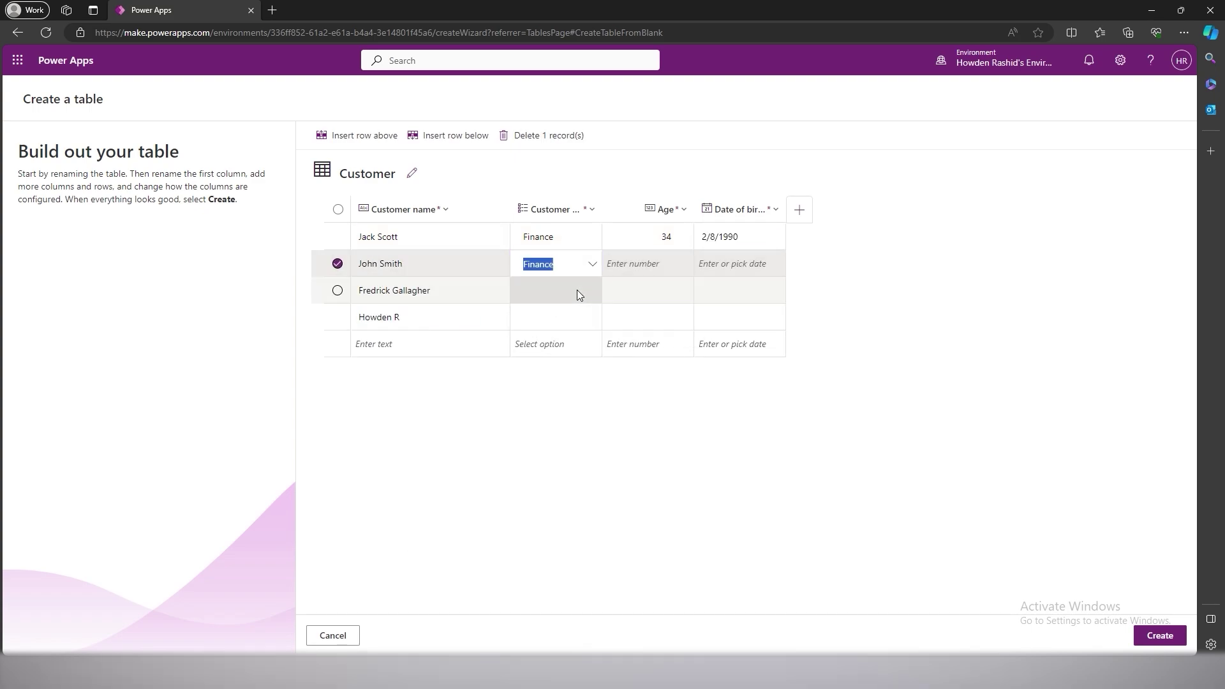
click(577, 290)
click(641, 263)
text(43)
key(Return)
text(43)
key(Return)
text(43)
- Delete the Date of birth column together with its data
click(773, 210)
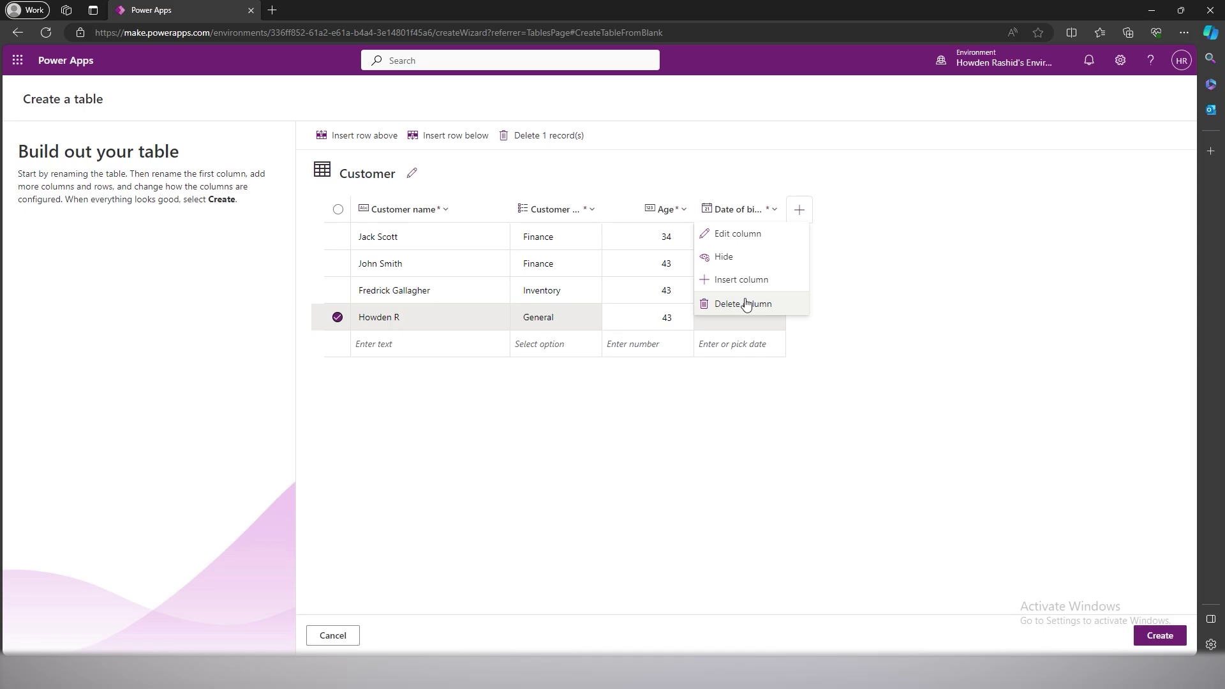
click(745, 303)
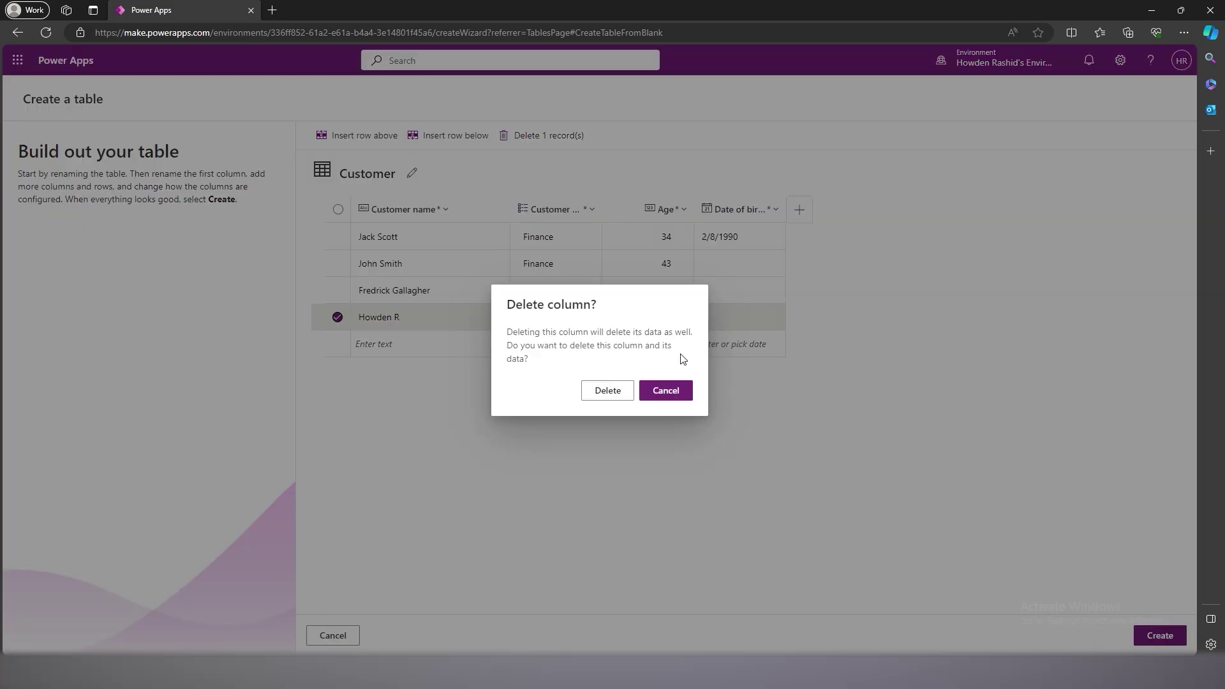
click(600, 394)
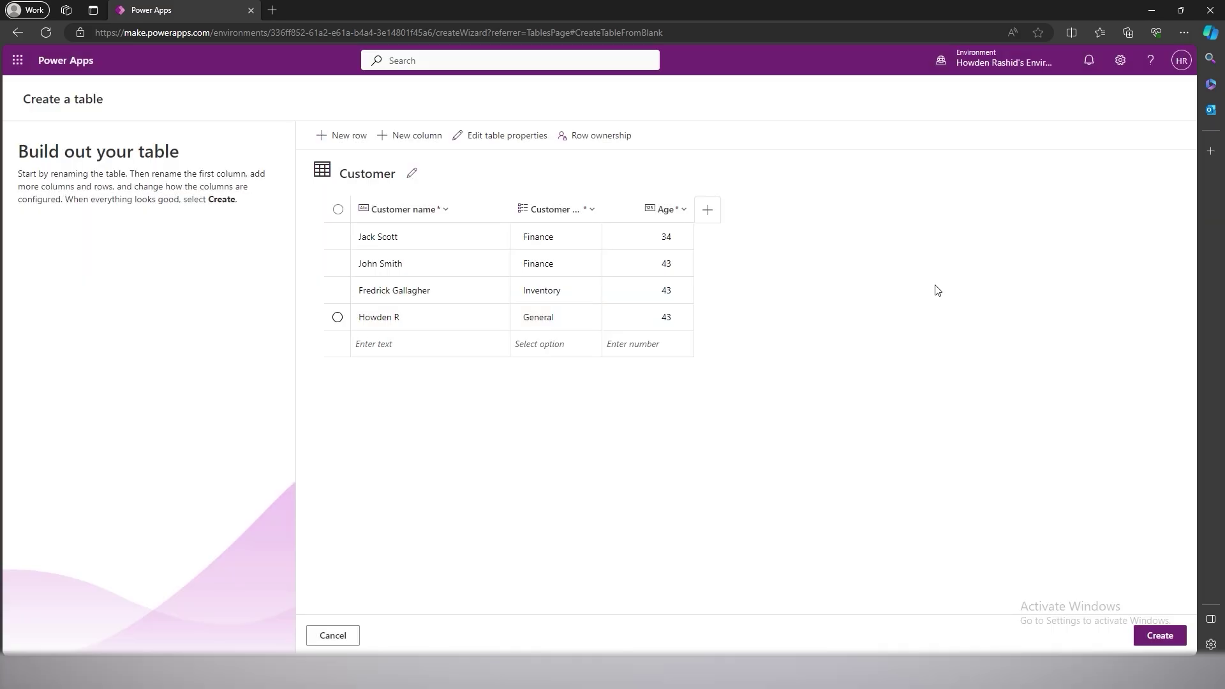
- Create the Customer table with its columns and rows
click(1150, 635)
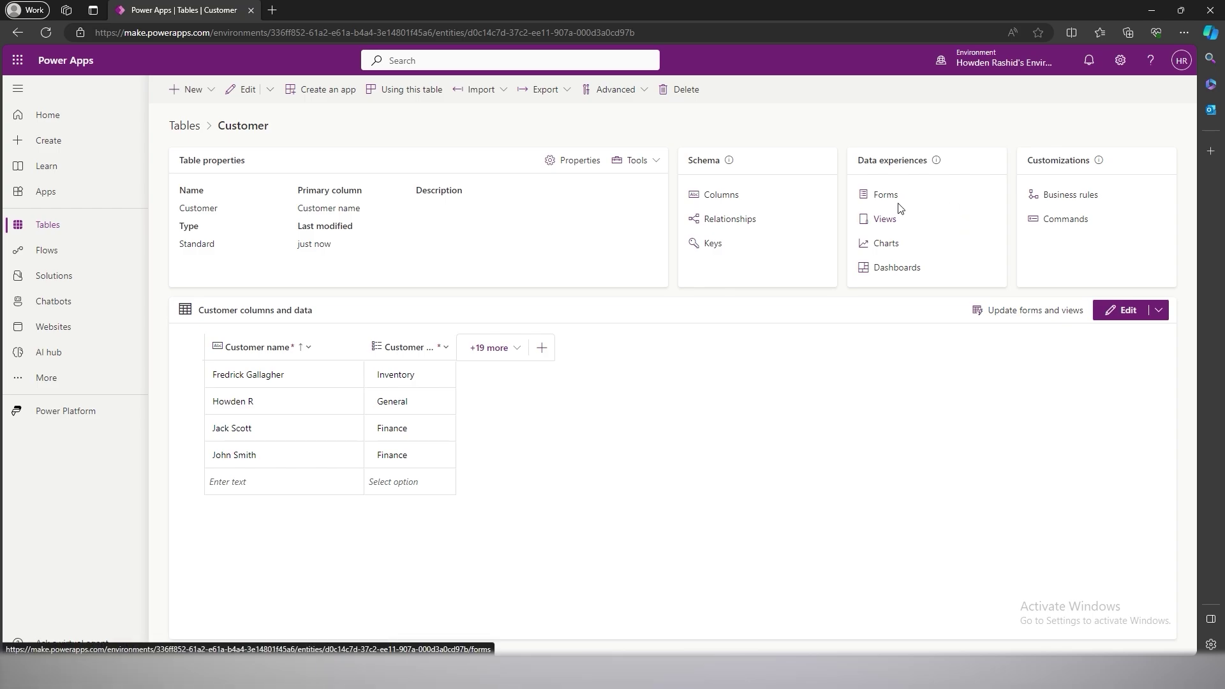
- Create a three-screen canvas app from Dataverse, connected to the Customers table
click(125, 152)
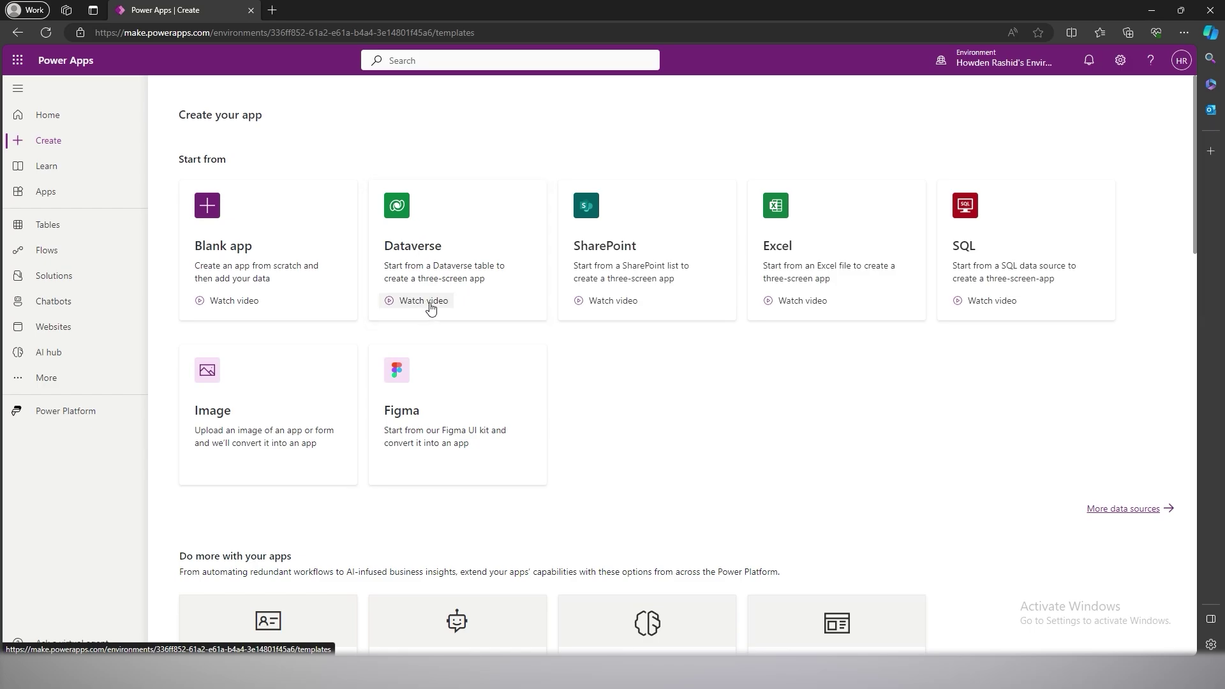
click(439, 273)
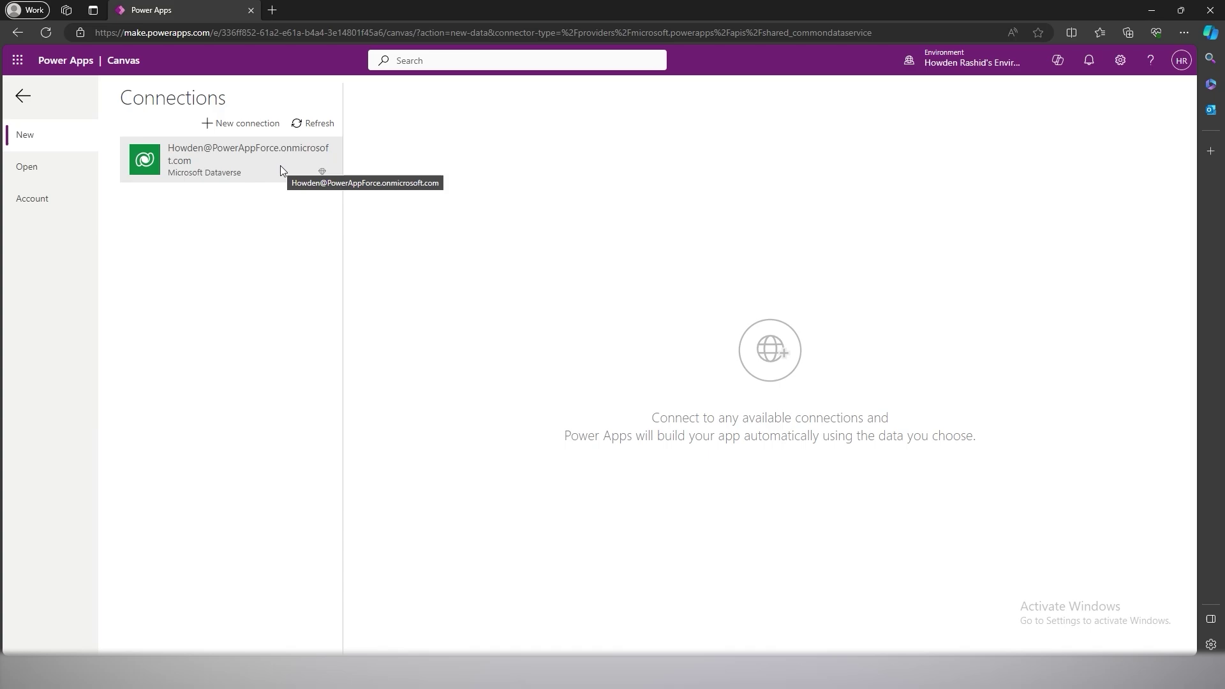
click(281, 165)
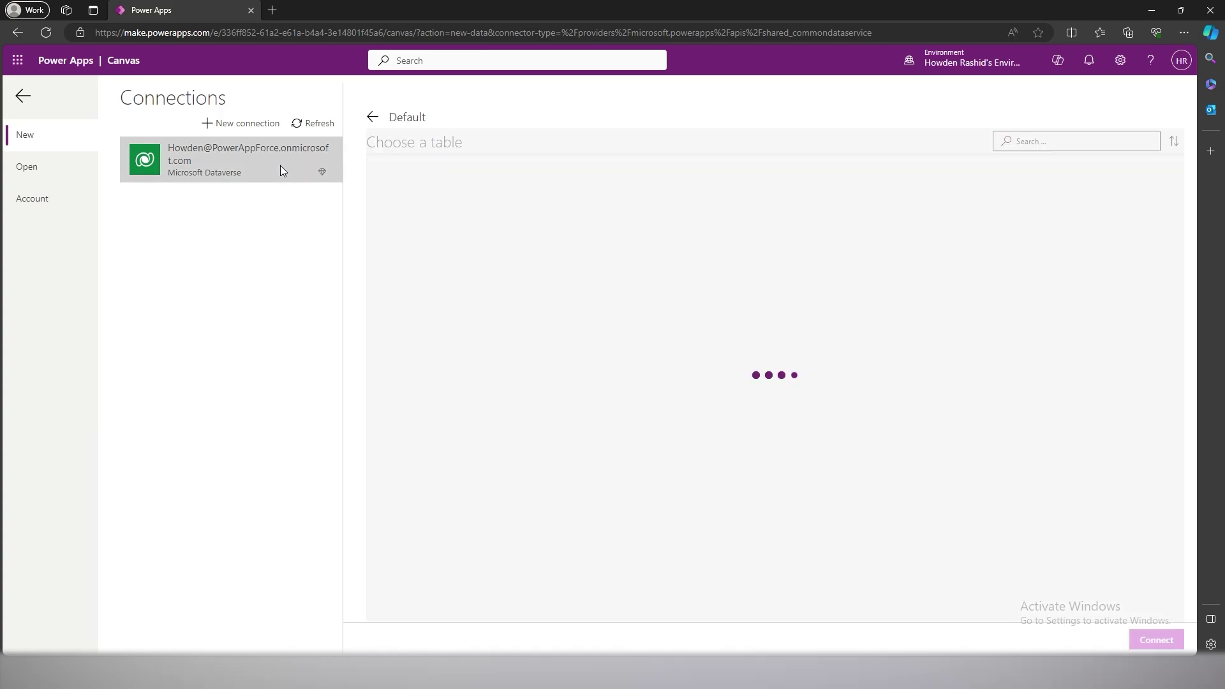
click(1046, 140)
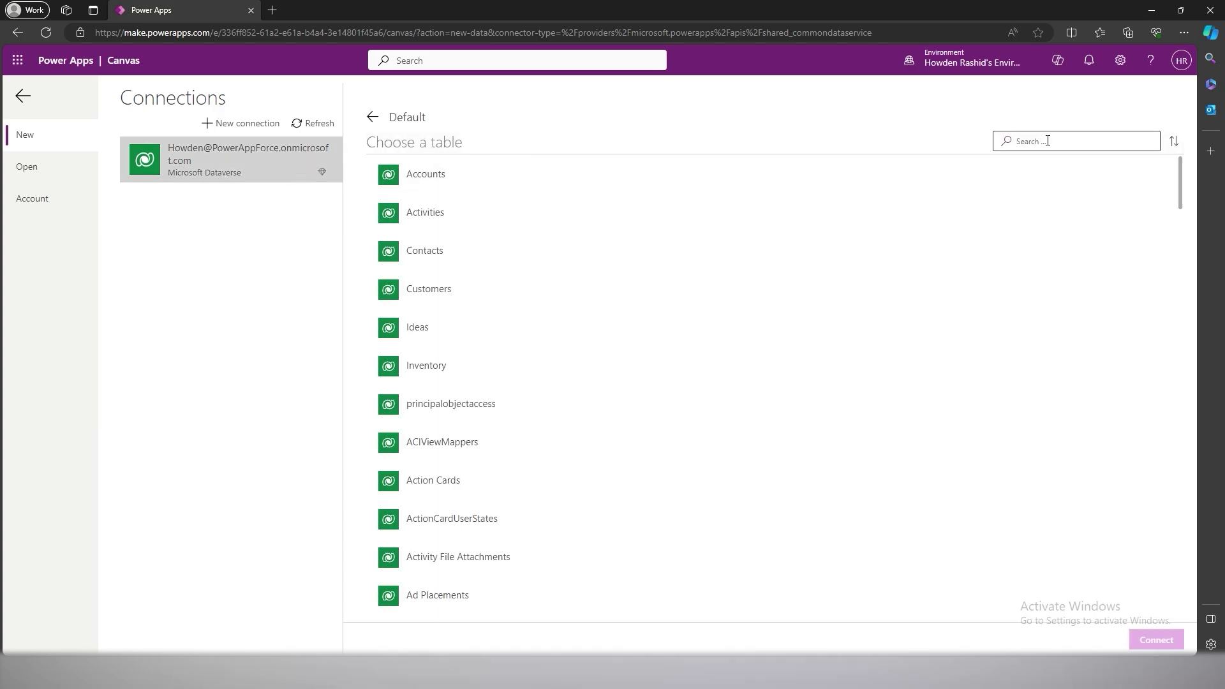
text(customers)
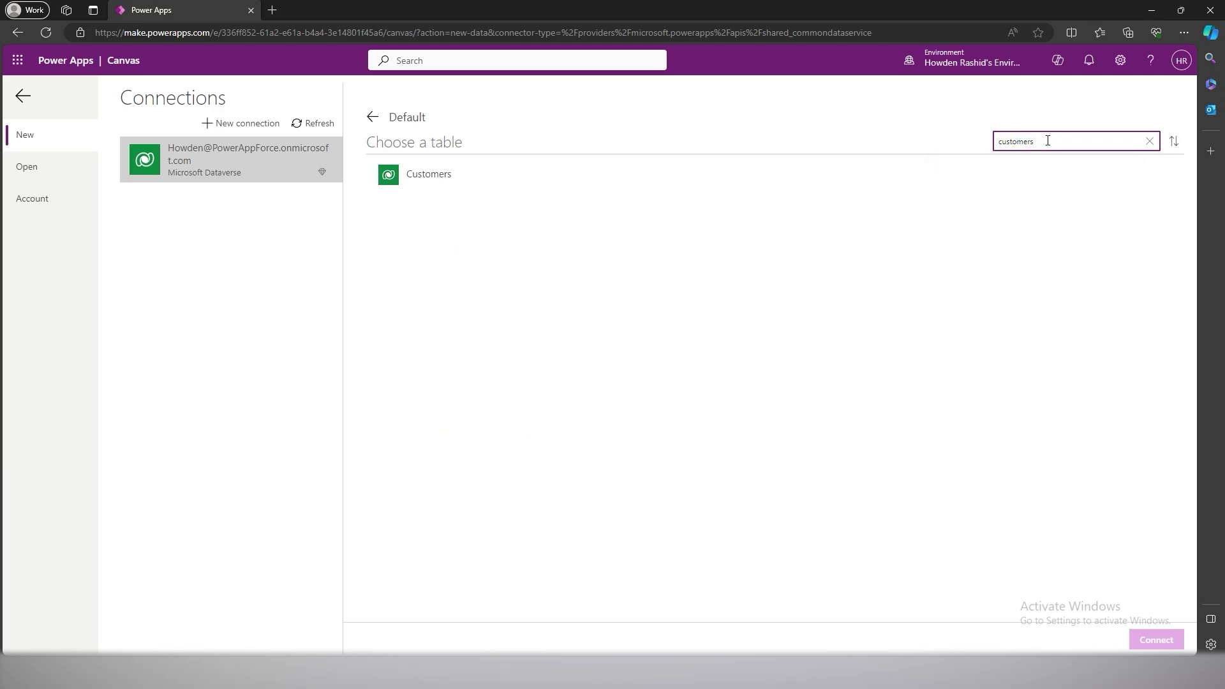
click(917, 177)
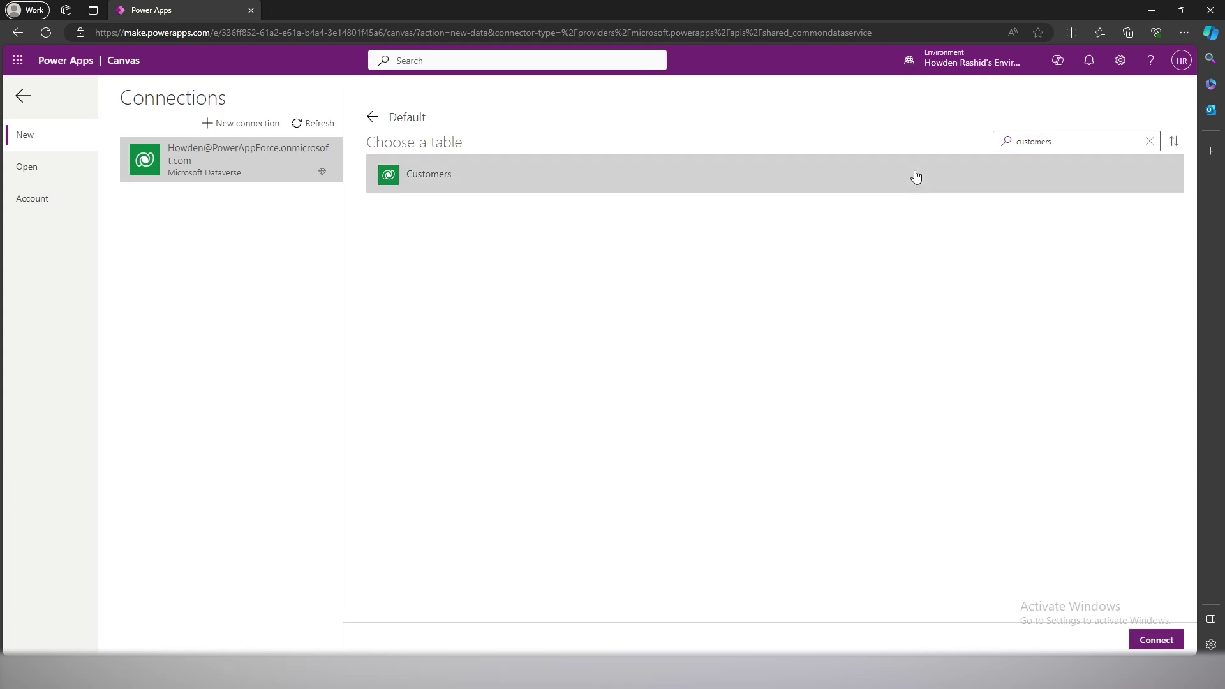
click(1158, 641)
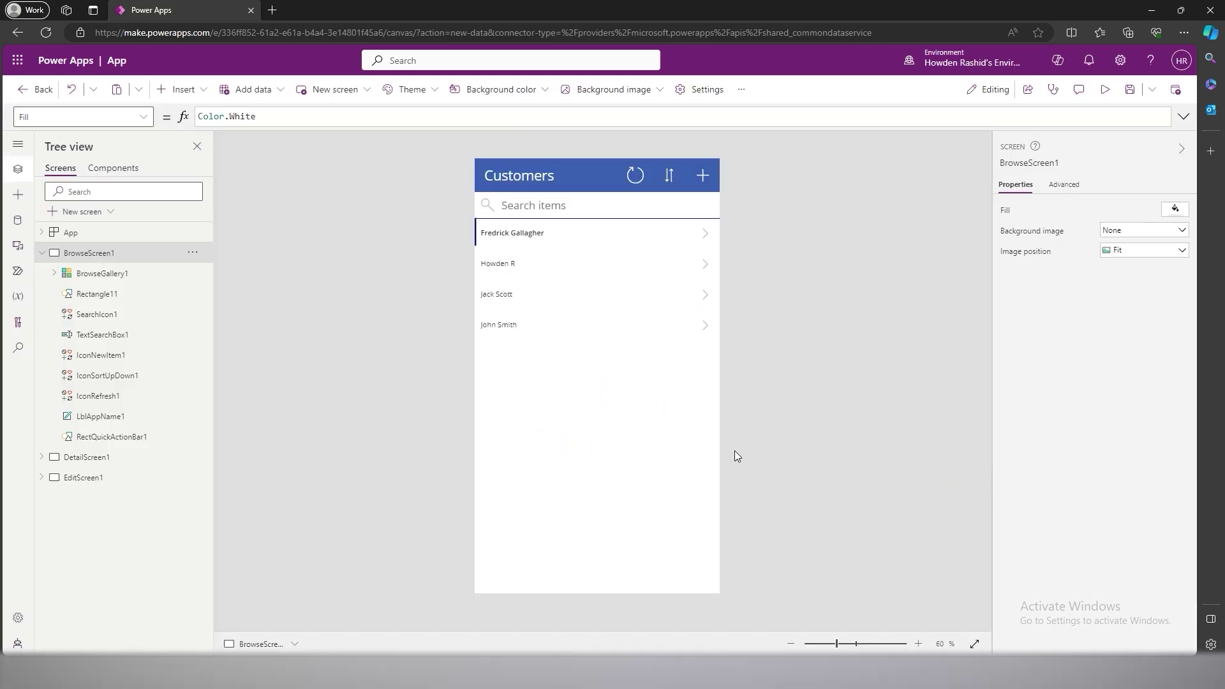
- Review the generated detail and edit screens, and return to the browse screen
click(40, 254)
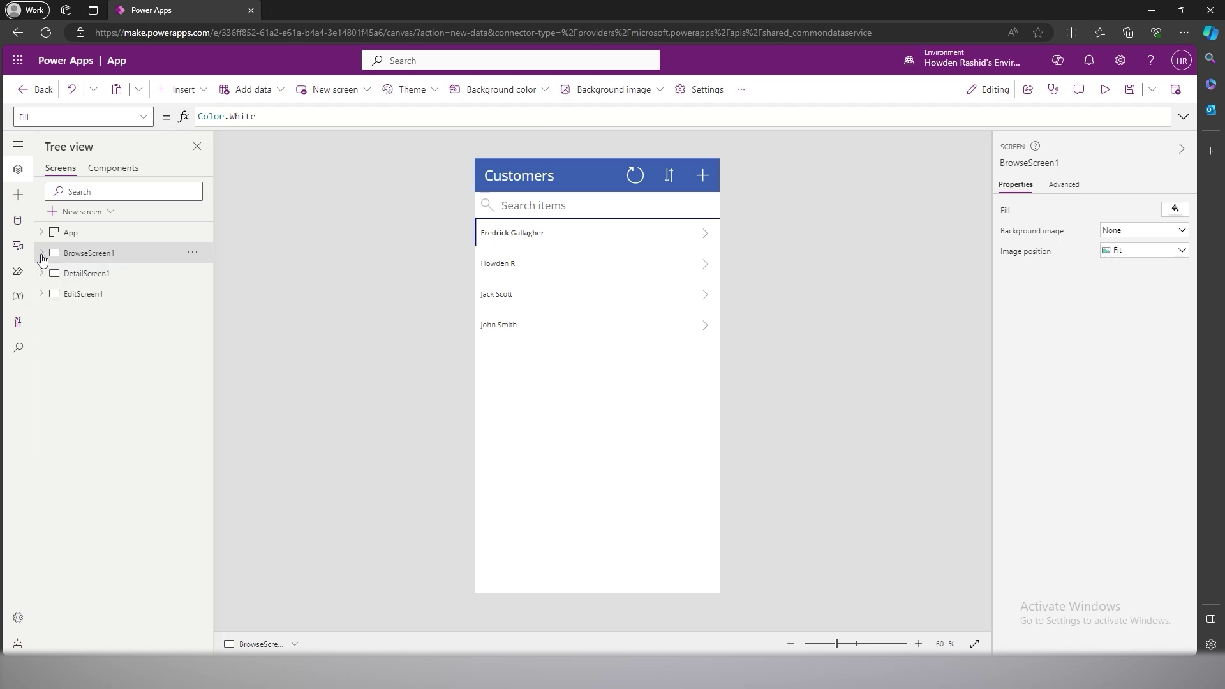
click(91, 277)
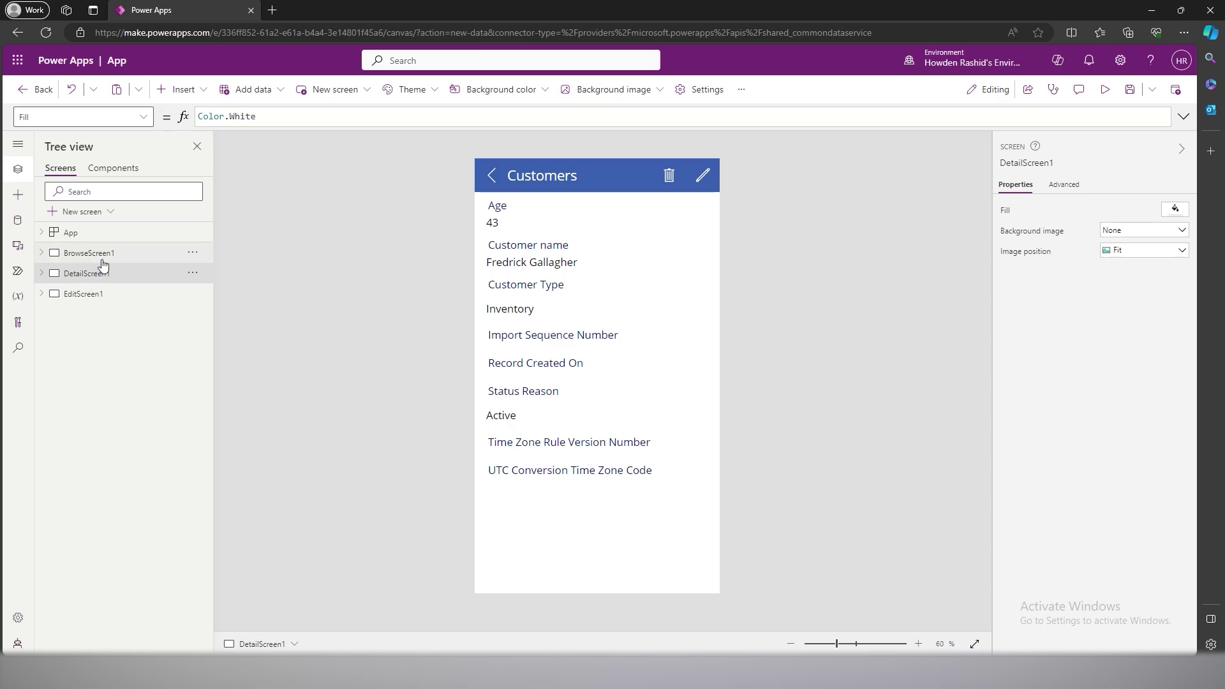
click(92, 296)
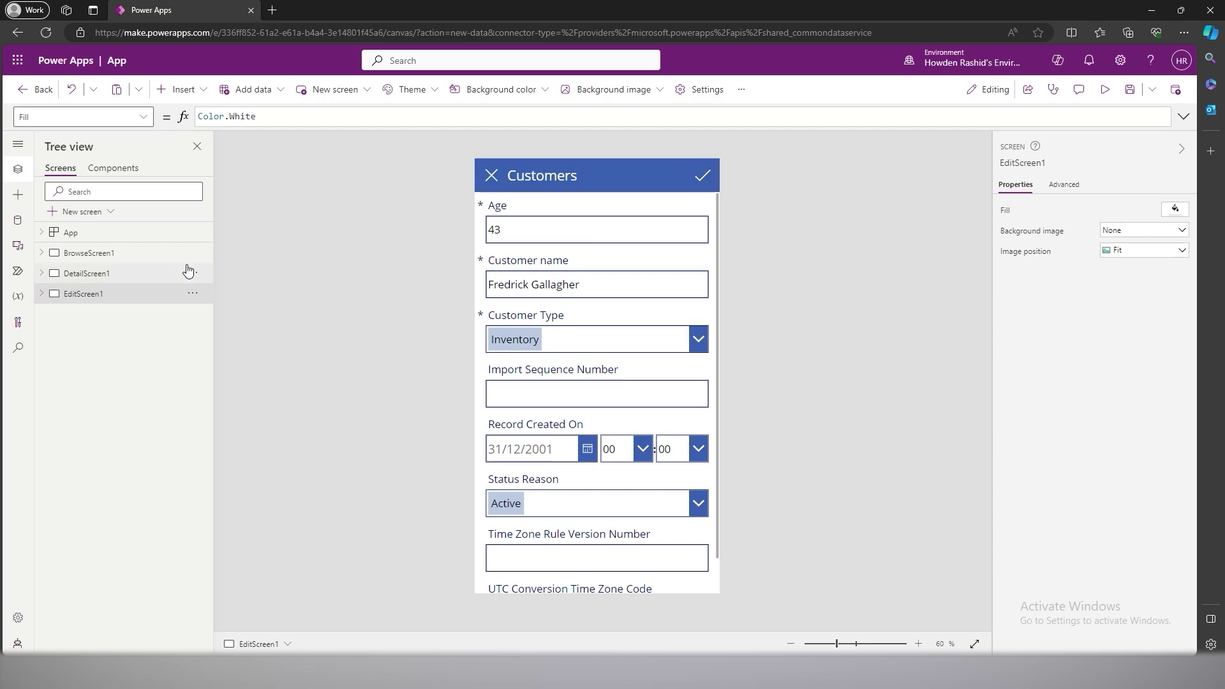
click(139, 264)
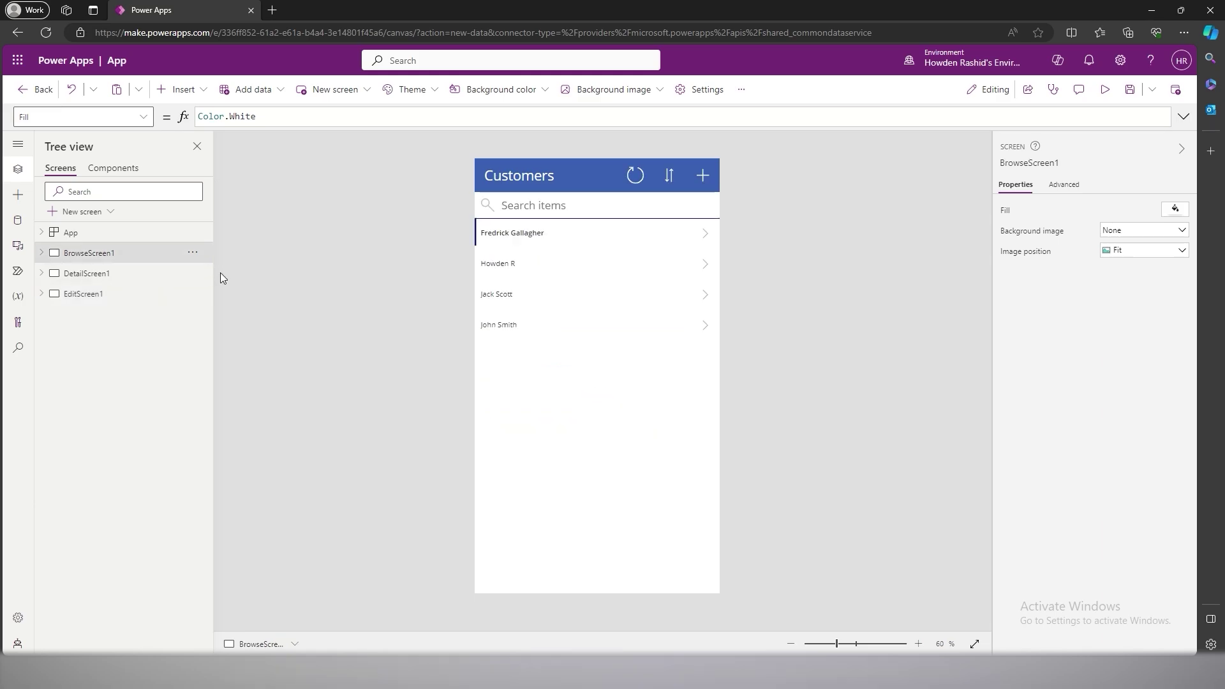
- In the app preview, set the first customer's age to 47 and type to Finance, save the record and exit the preview
click(1105, 91)
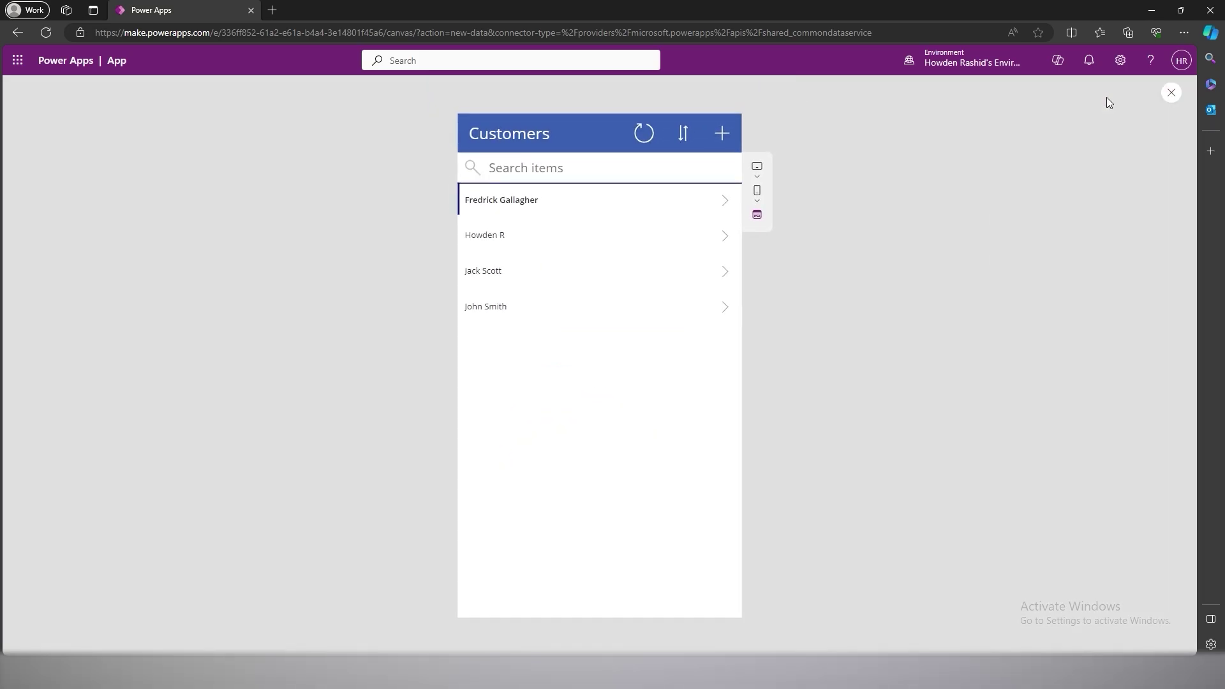
click(726, 209)
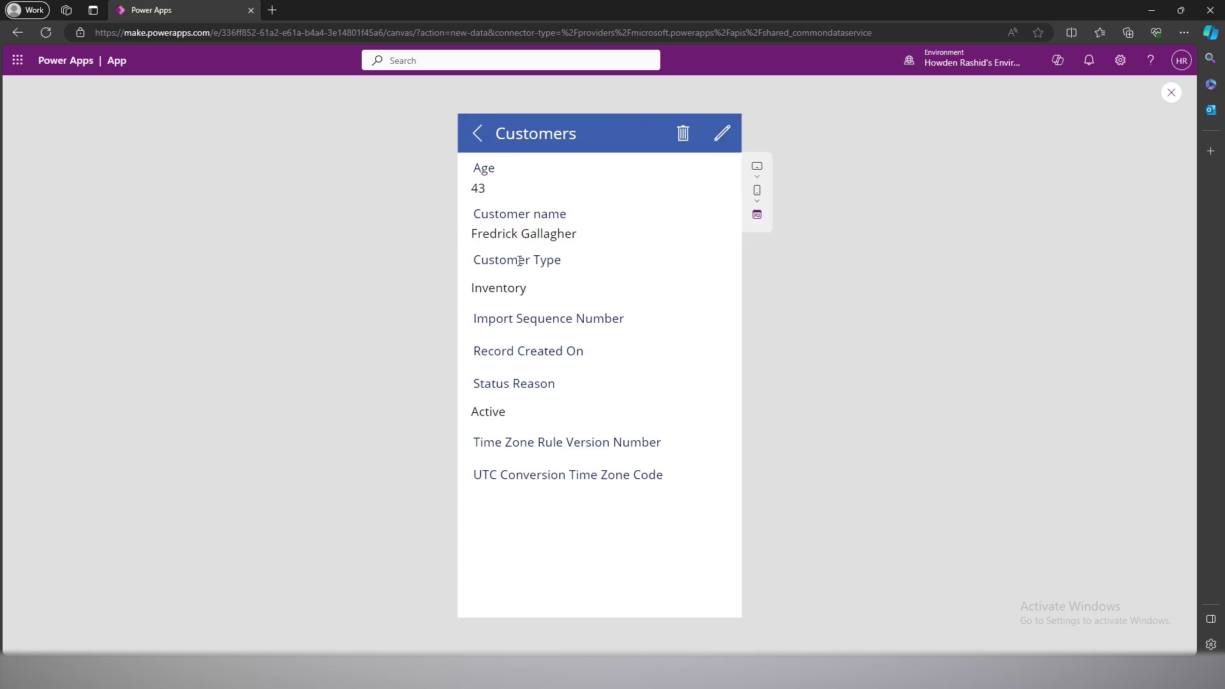
click(721, 133)
click(582, 203)
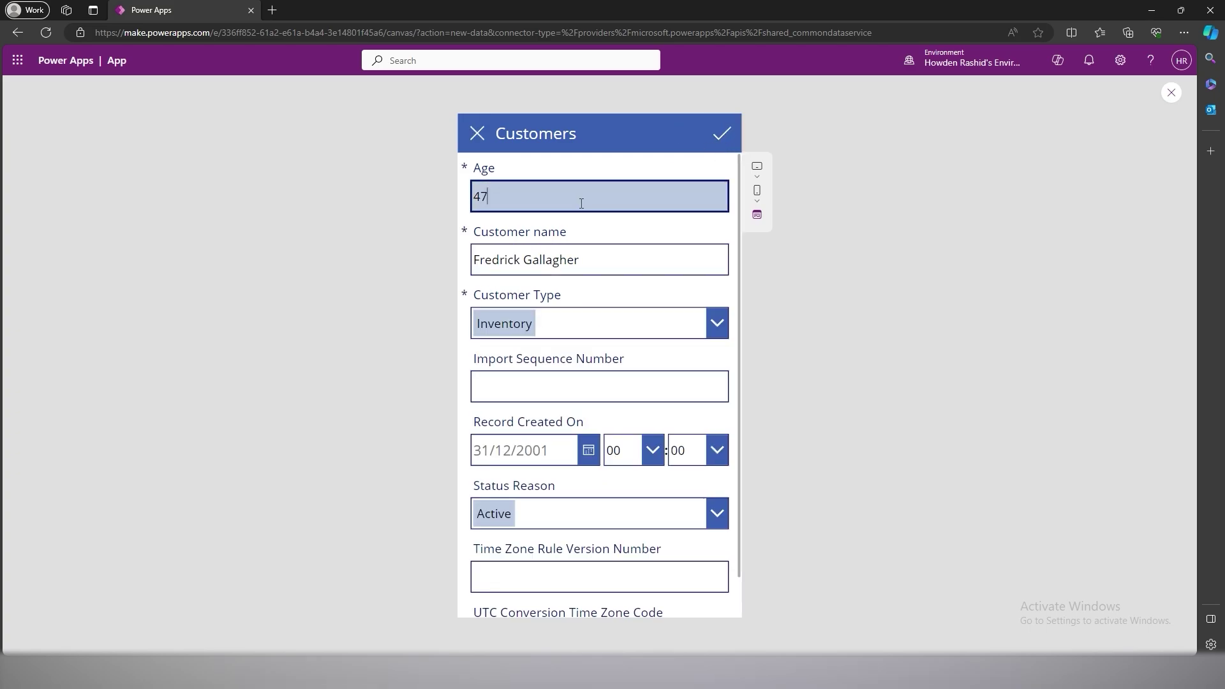
click(606, 313)
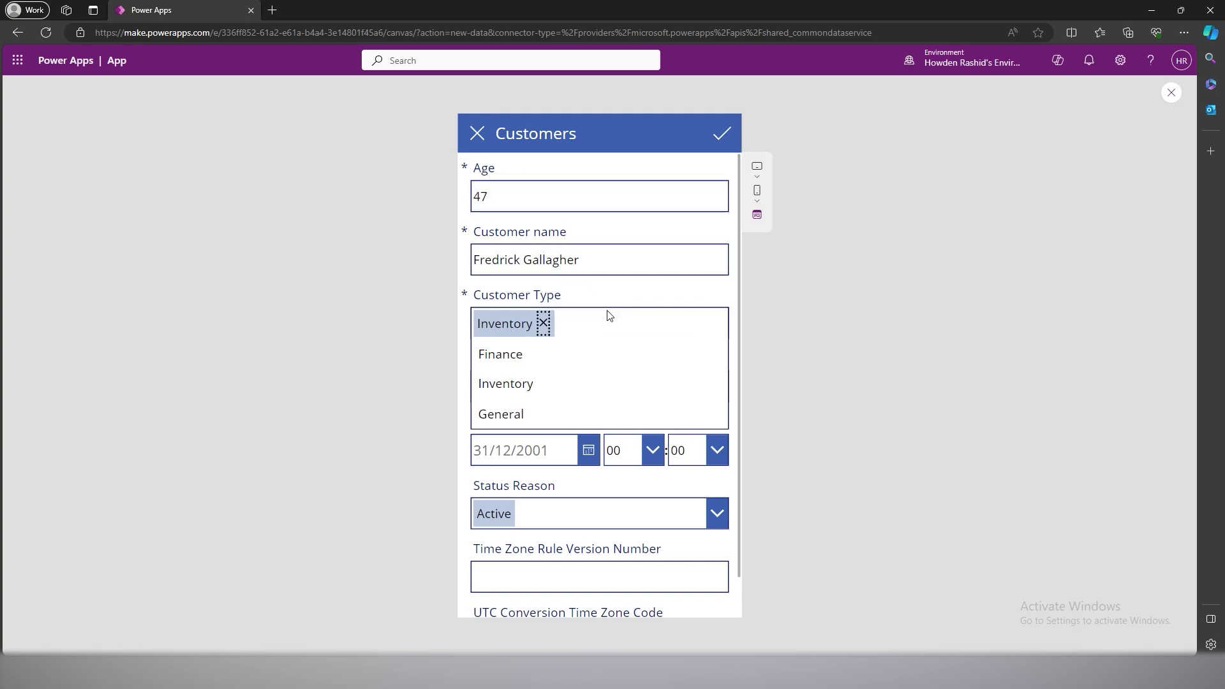
click(560, 360)
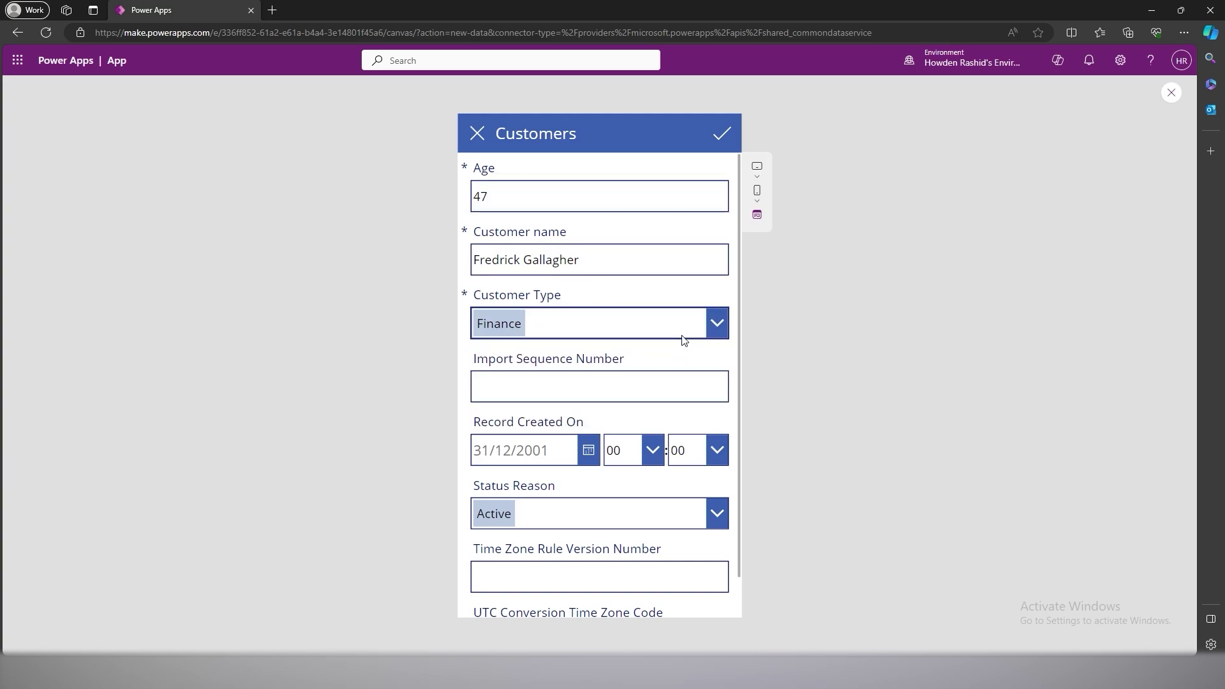
click(720, 138)
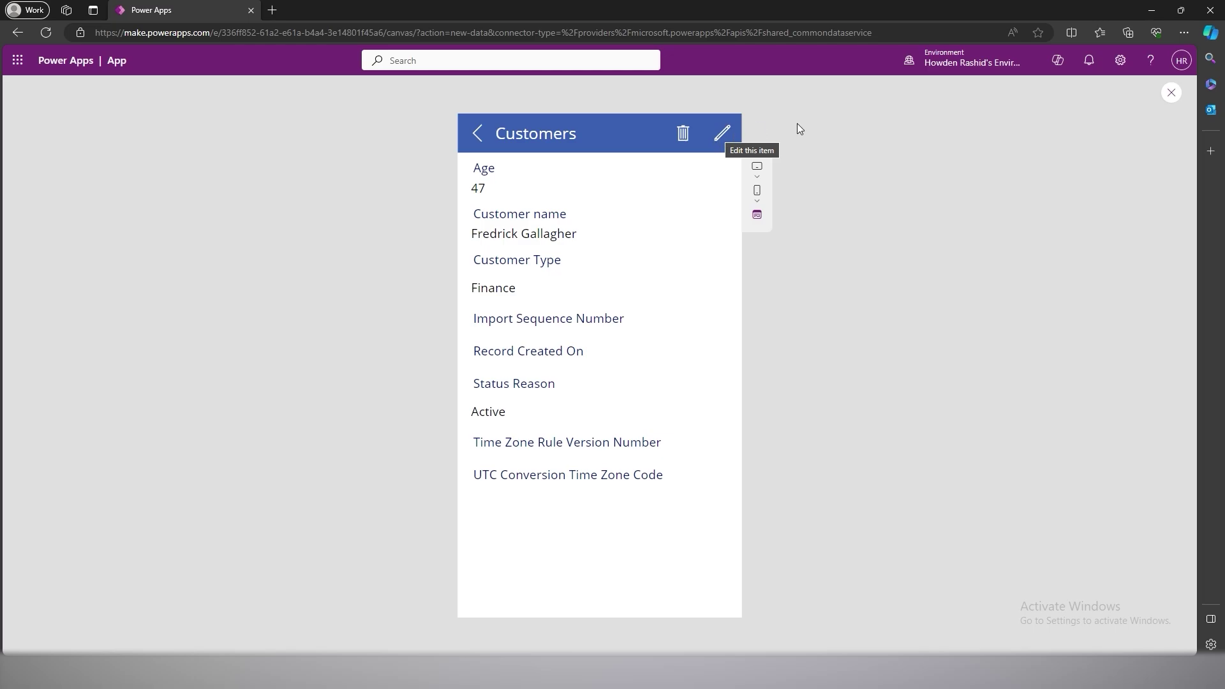
click(1174, 92)
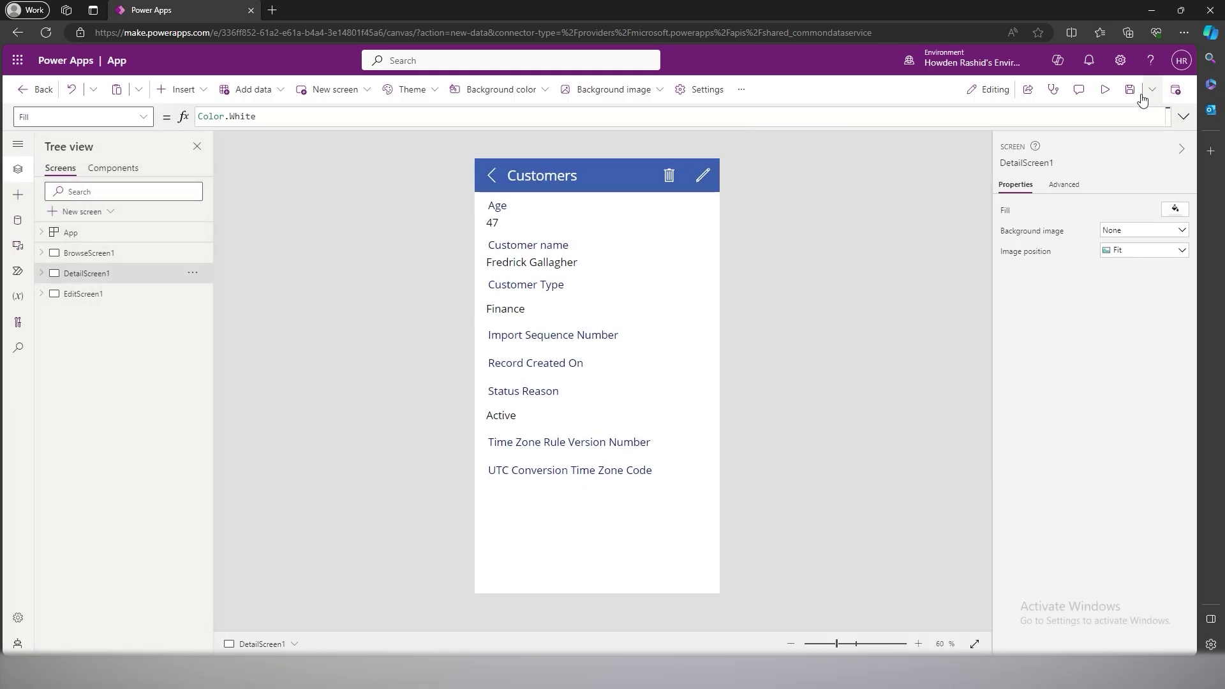
- Save the app as Customer Management App and leave the app editor
click(1129, 89)
double_click(512, 369)
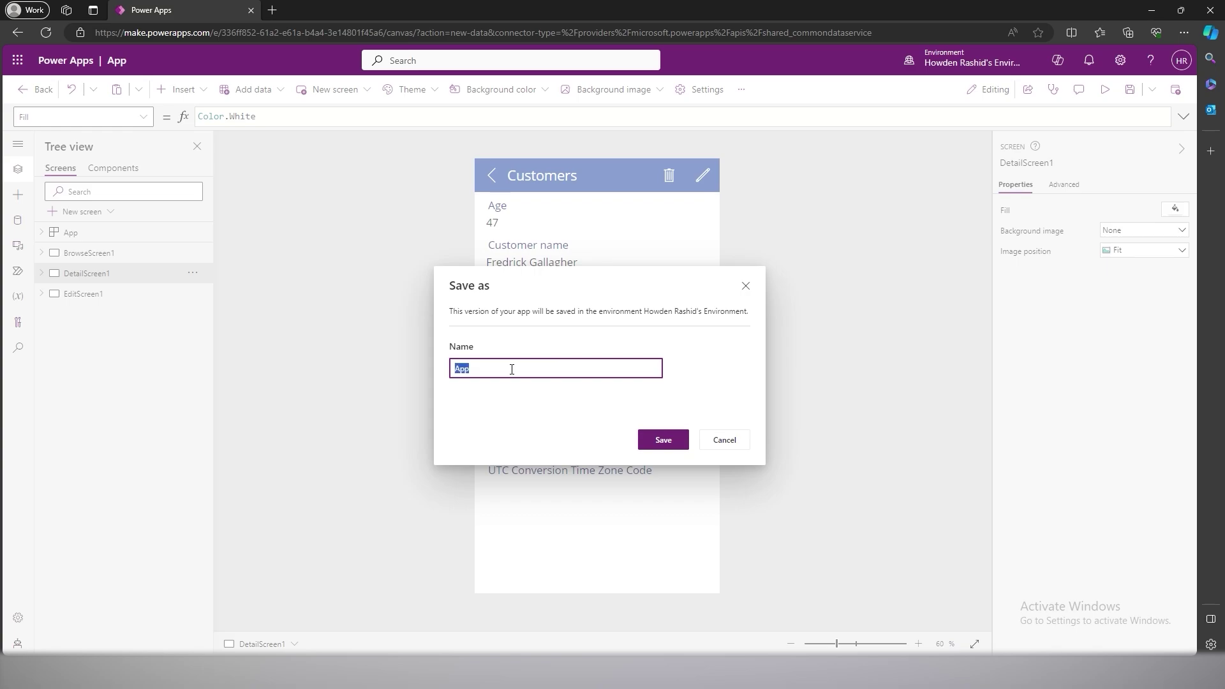
text(Customer Management App)
click(663, 439)
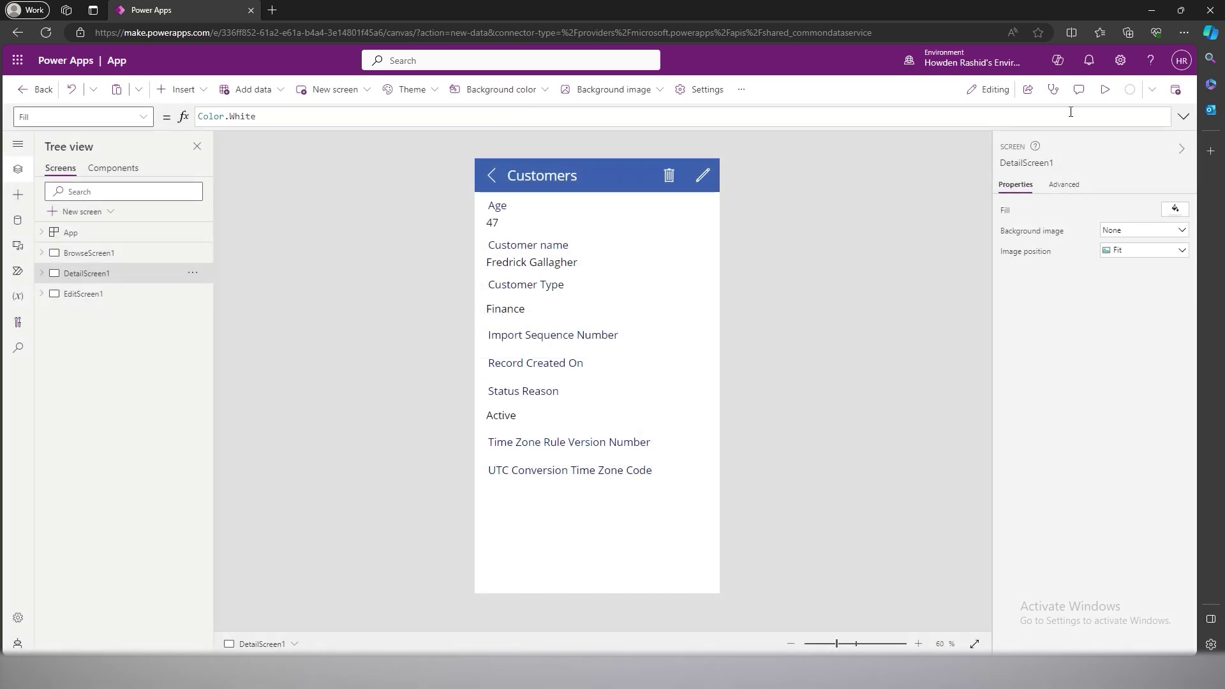
click(38, 93)
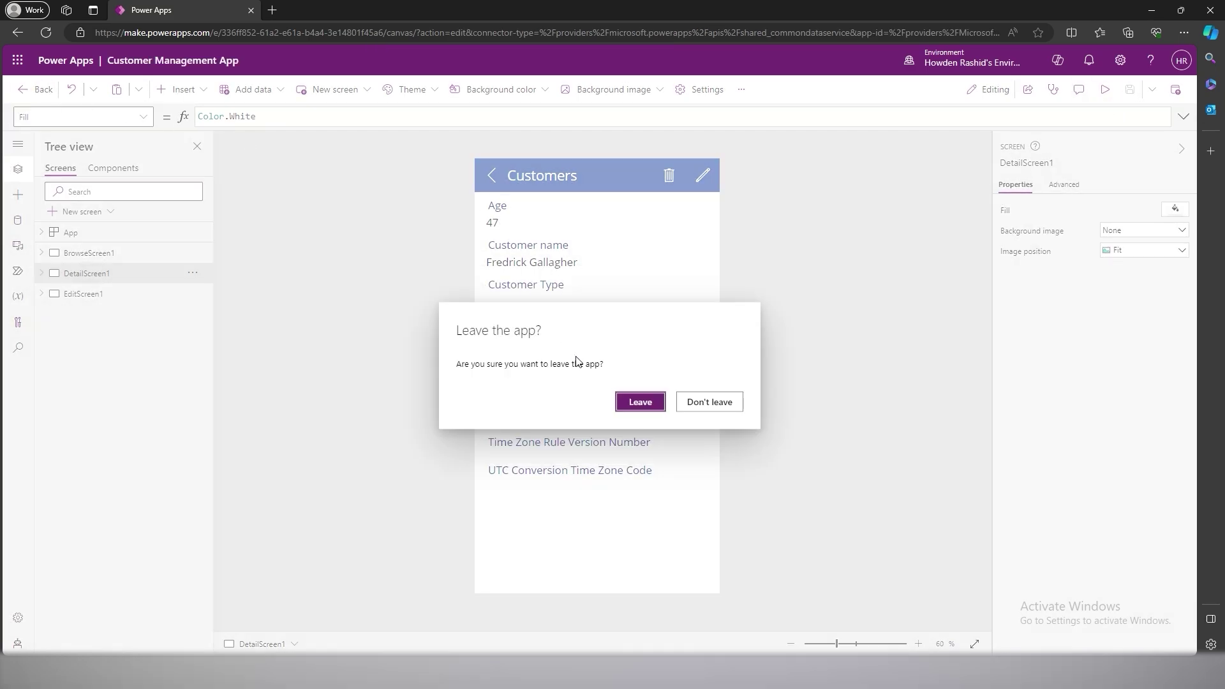
click(632, 403)
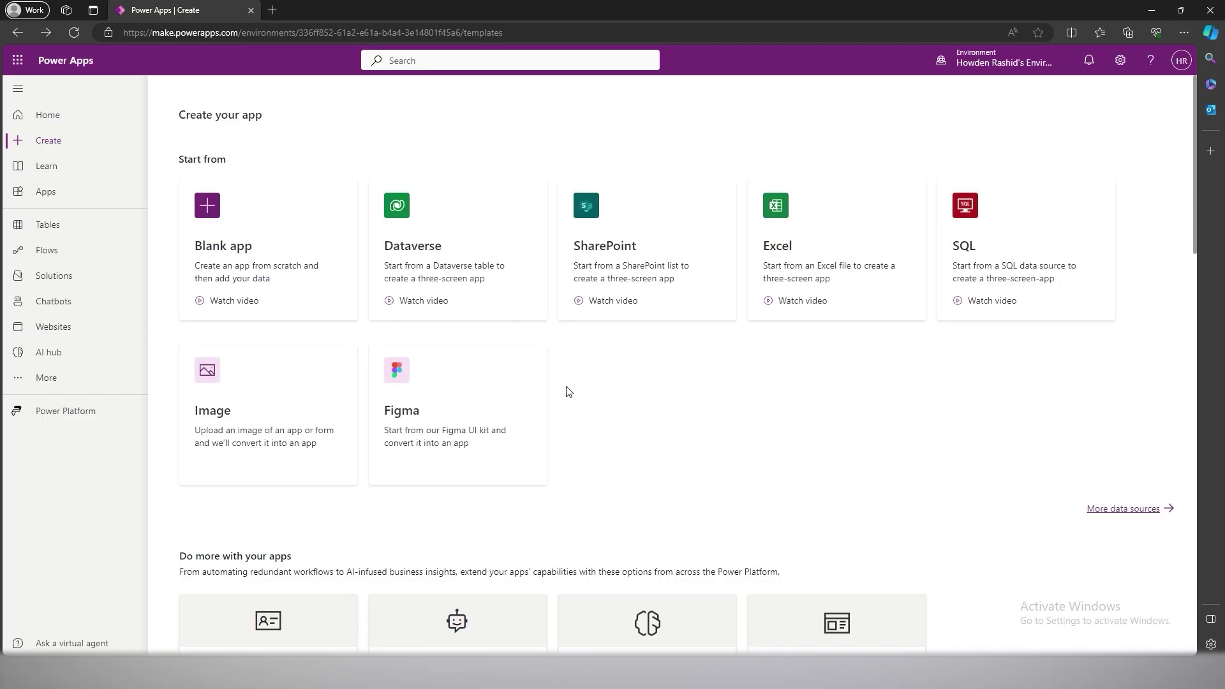
- Open the custom Customer table and show its Age column in the data grid
click(80, 228)
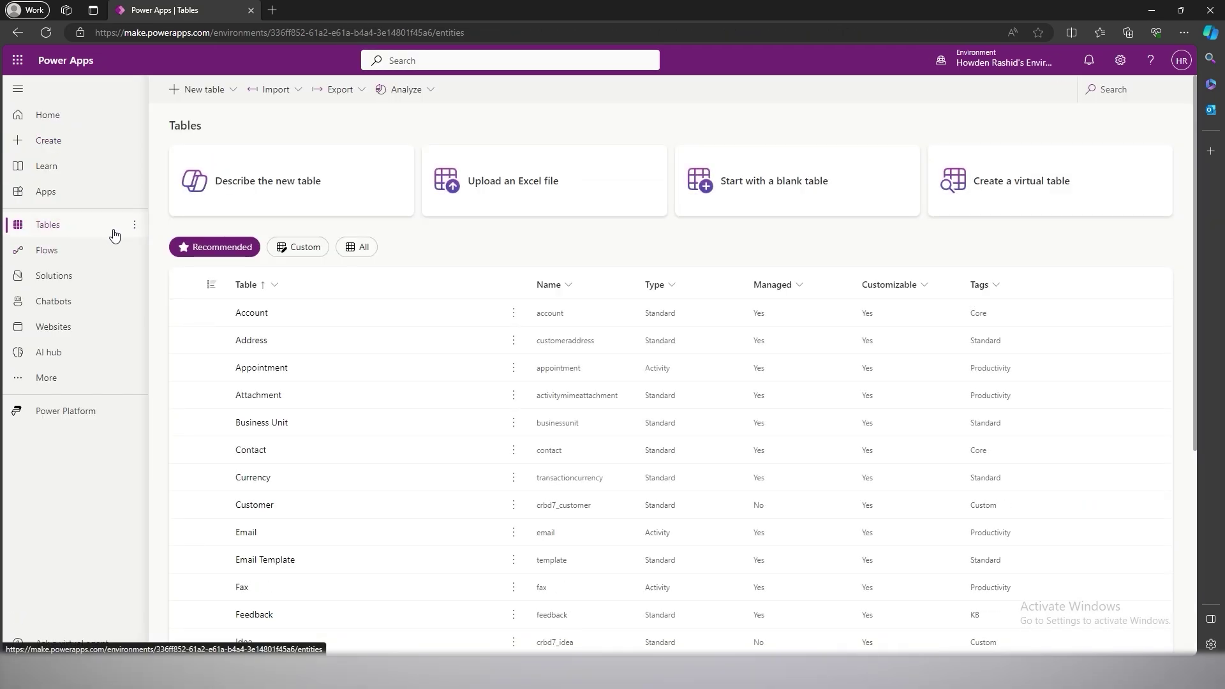
click(284, 249)
click(263, 322)
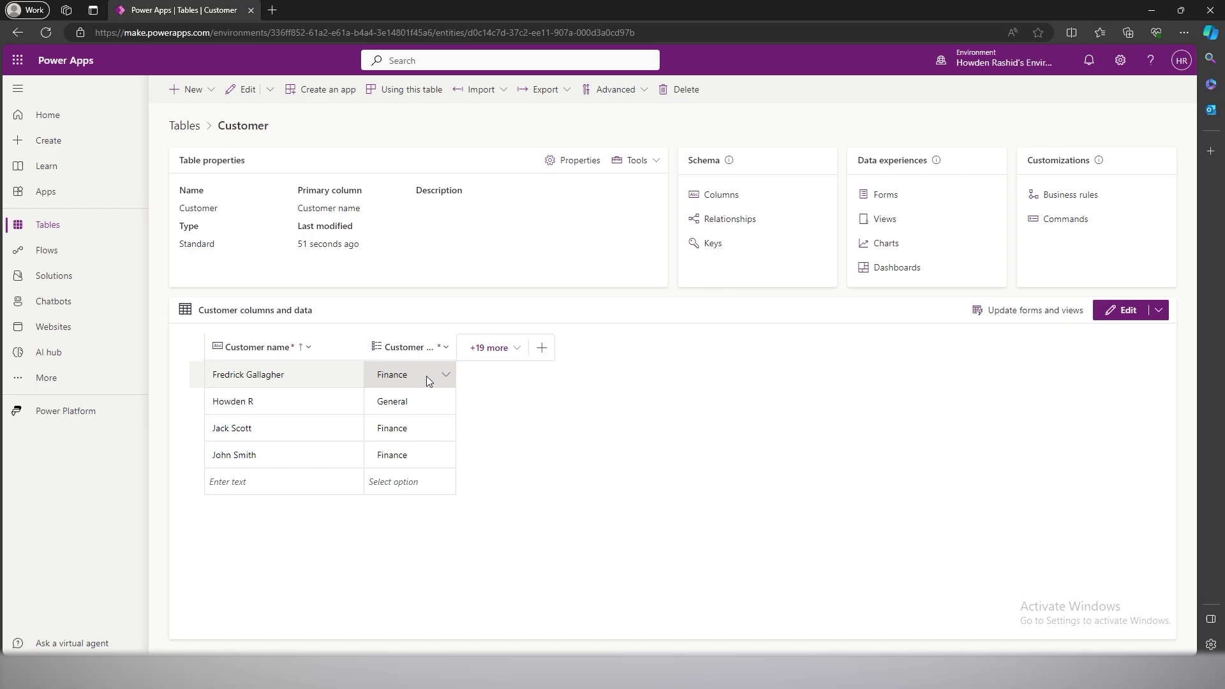
click(484, 350)
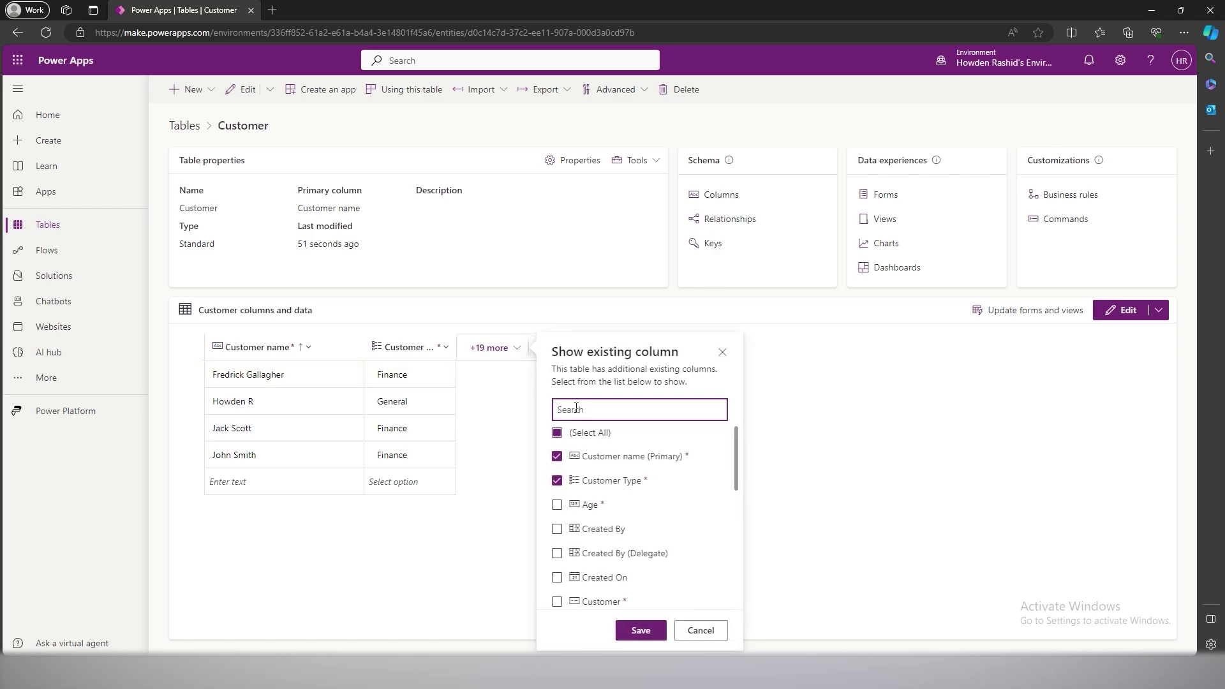
text(age)
click(559, 435)
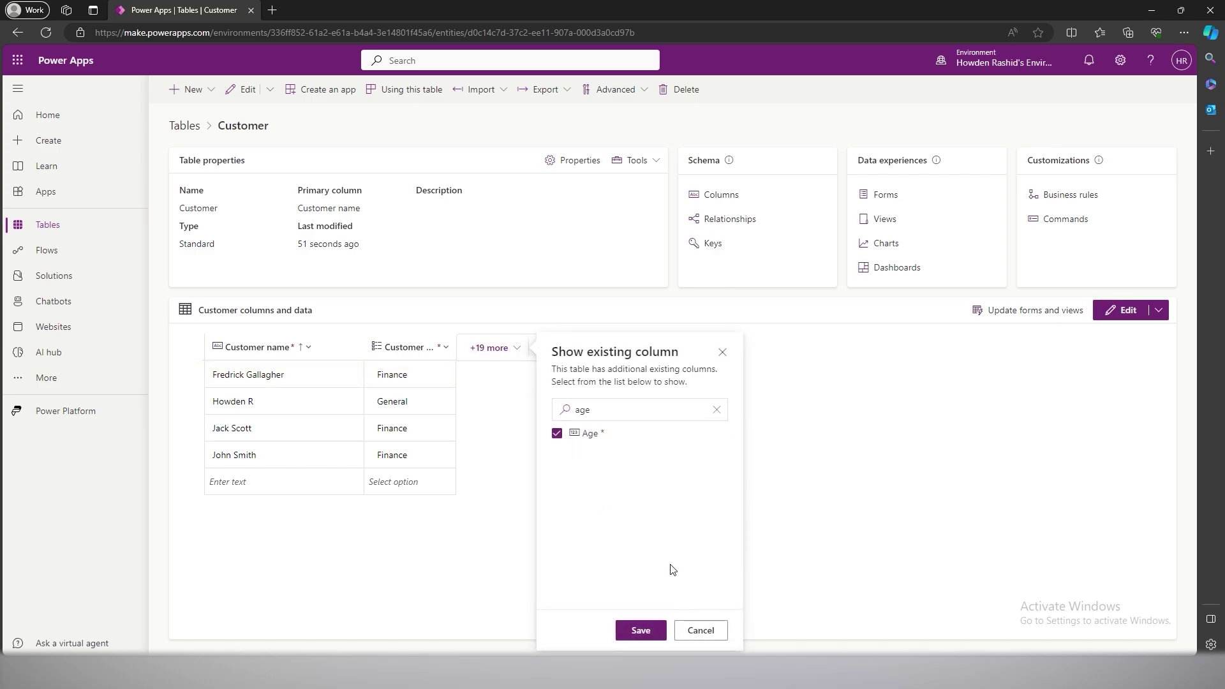
click(659, 633)
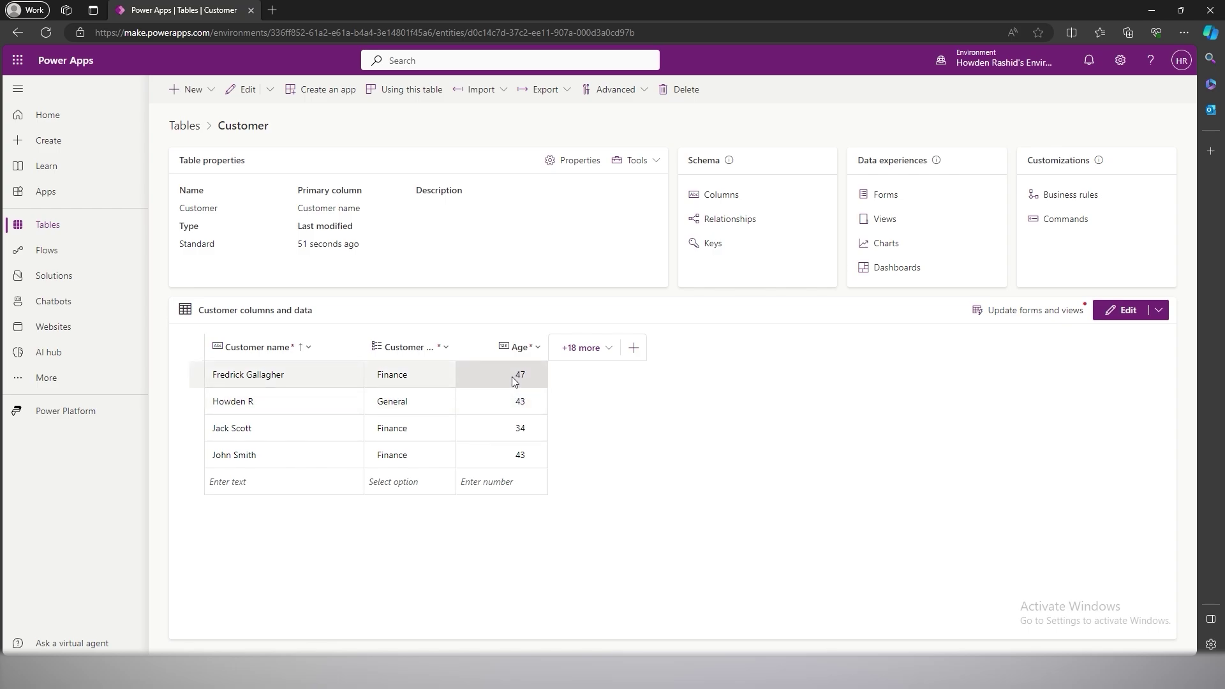
- Open the Customer Management App for editing
click(79, 196)
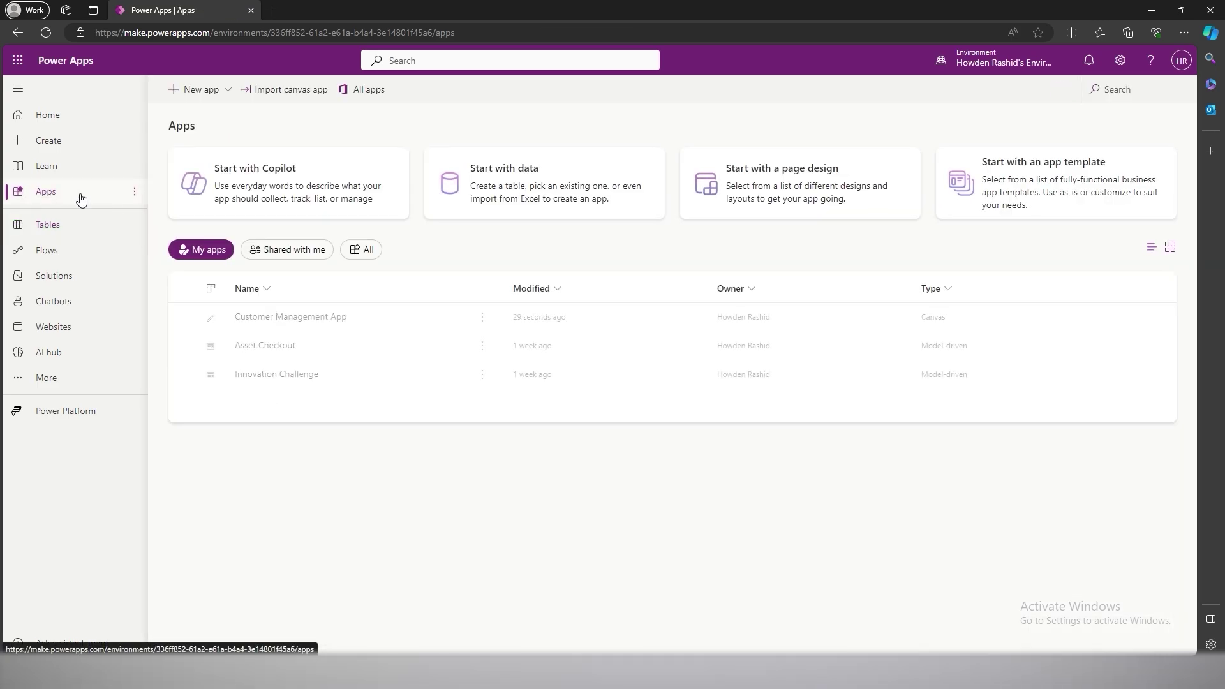
click(481, 317)
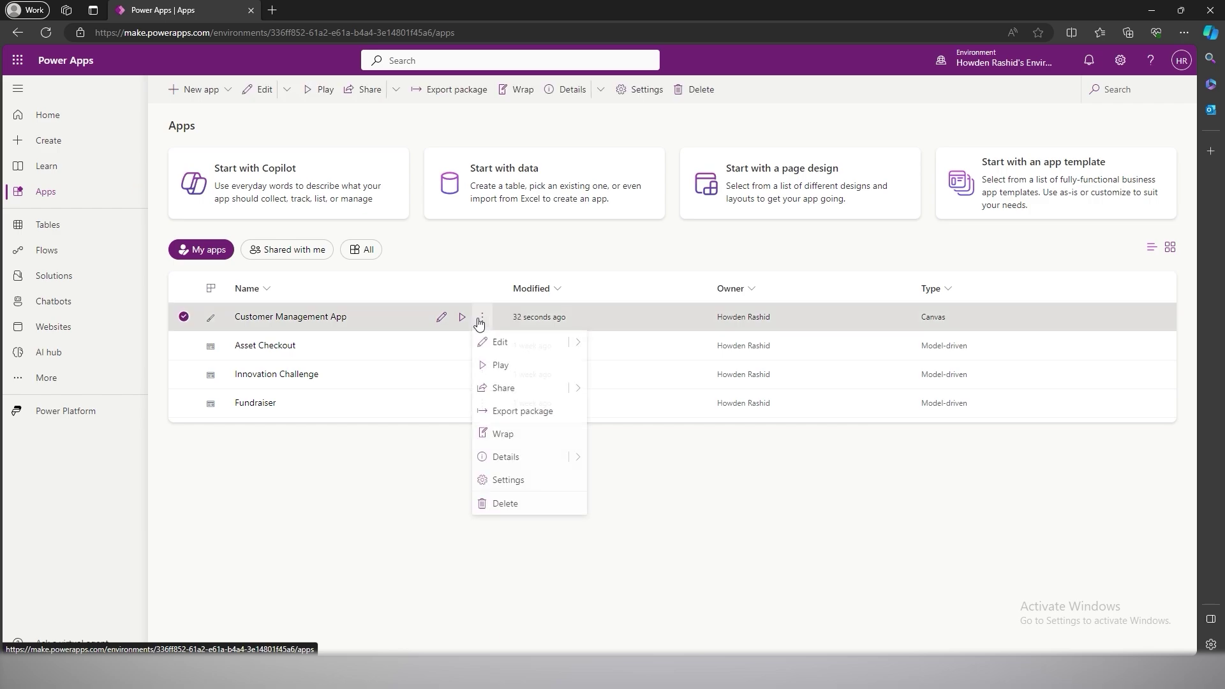
click(511, 350)
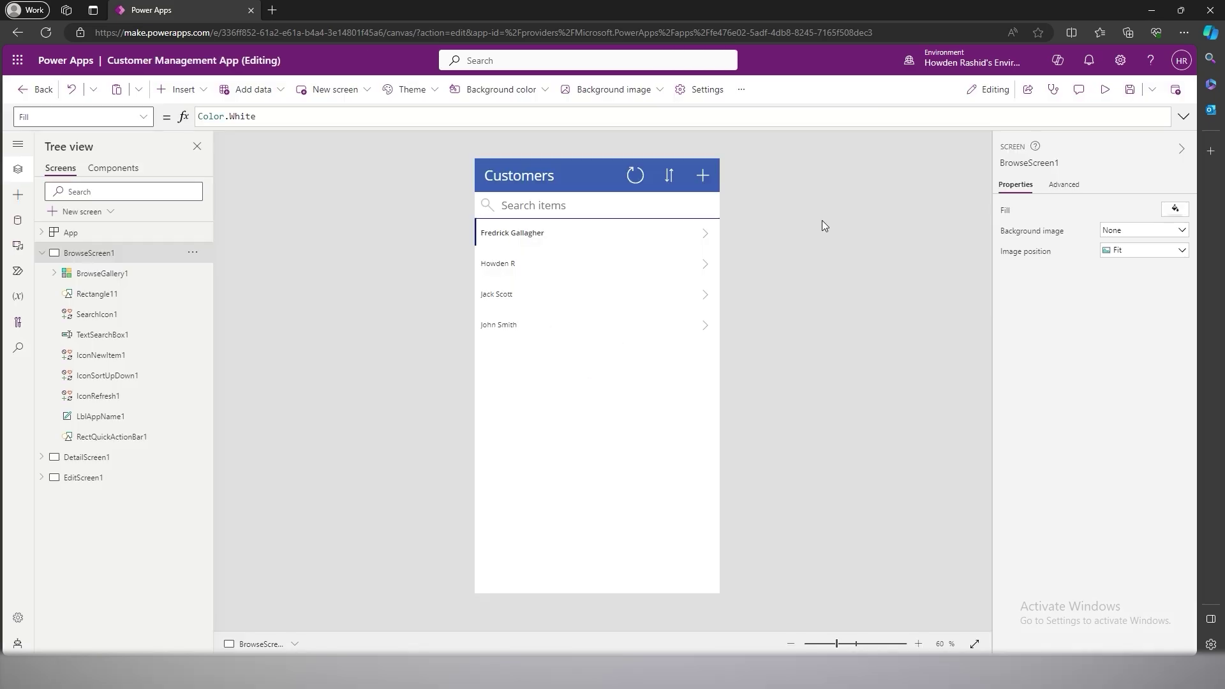
- Preview the app, search the customer list by two different first names in turn, and clear the search
click(1104, 89)
click(697, 172)
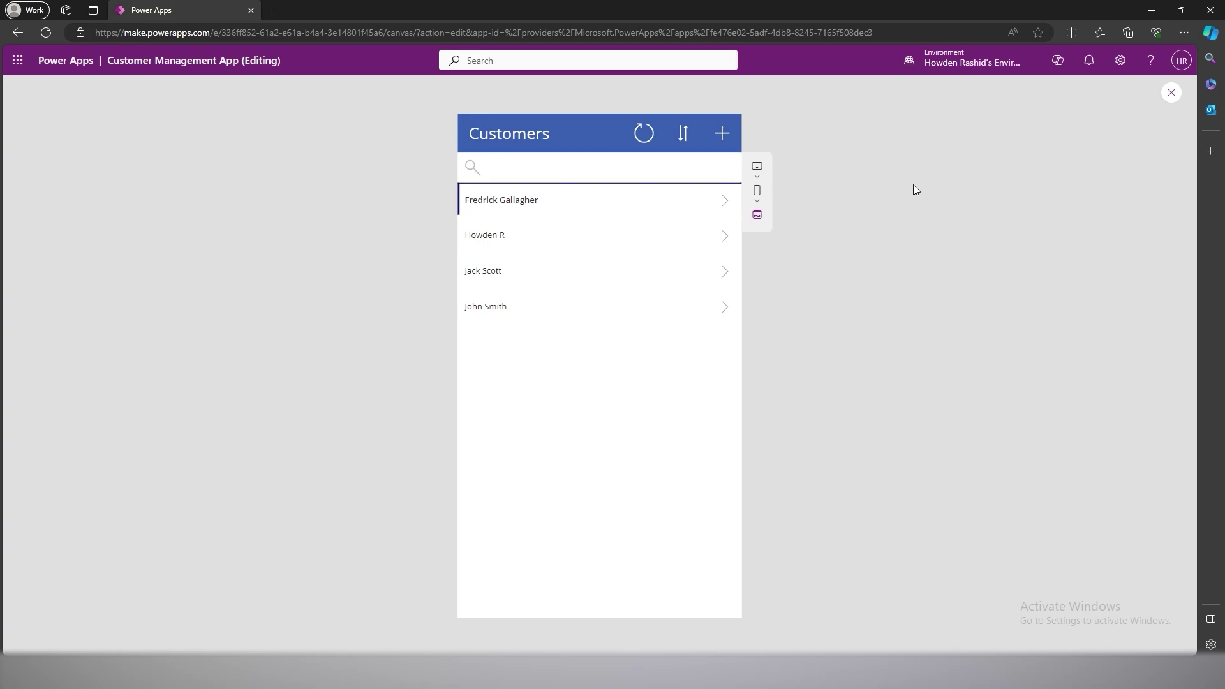
text(Howden)
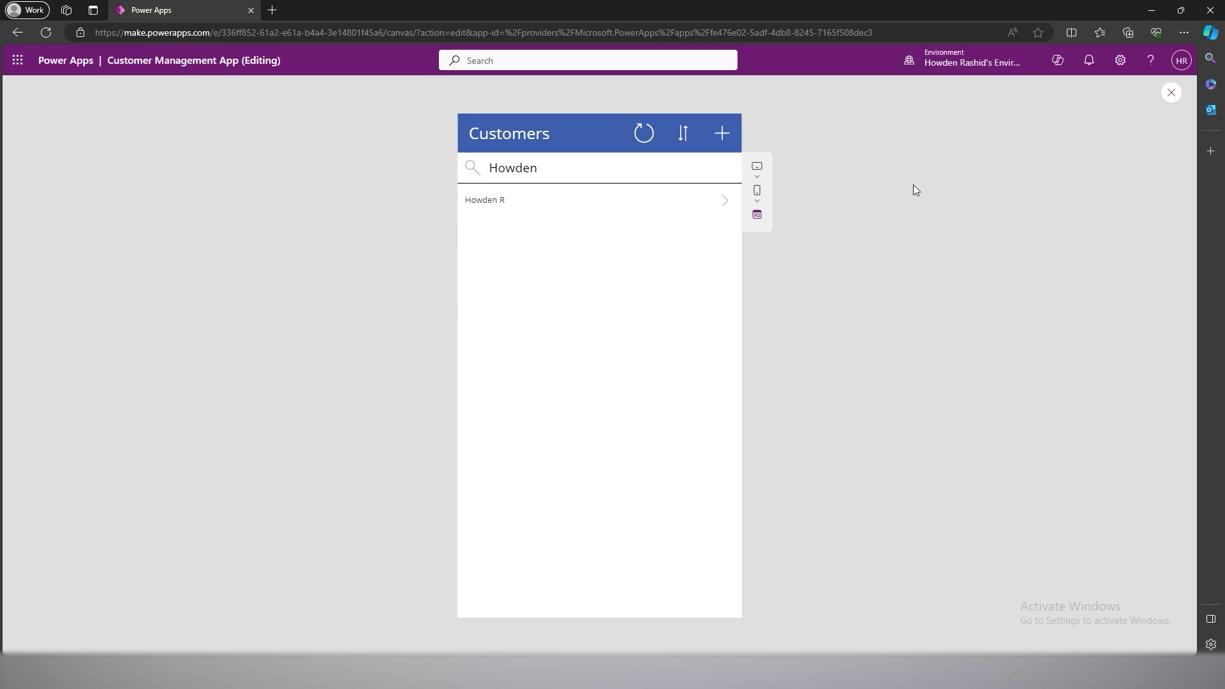
key(BackSpace)
key(BackSpace)
key(BackSpace)
key(BackSpace)
key(BackSpace)
key(BackSpace)
text(Jack)
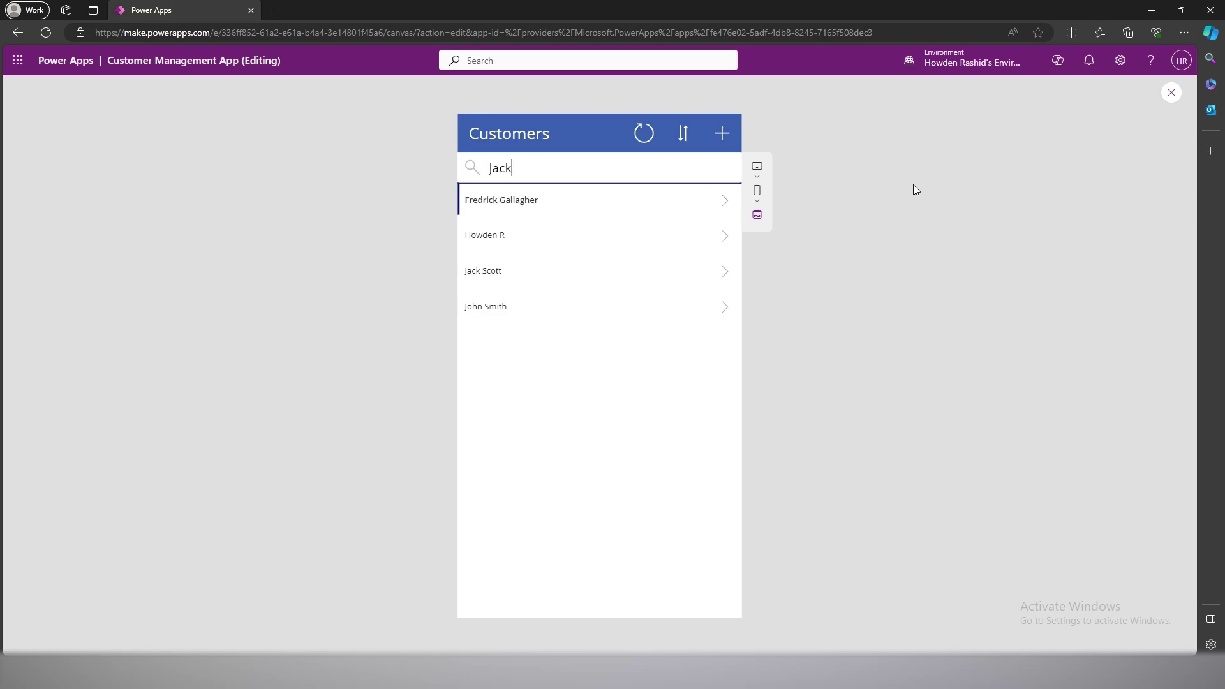
key(BackSpace)
key(BackSpace)
key(BackSpace)
key(BackSpace)
- Toggle the customer list's sort order between descending and ascending, ending on ascending
click(684, 137)
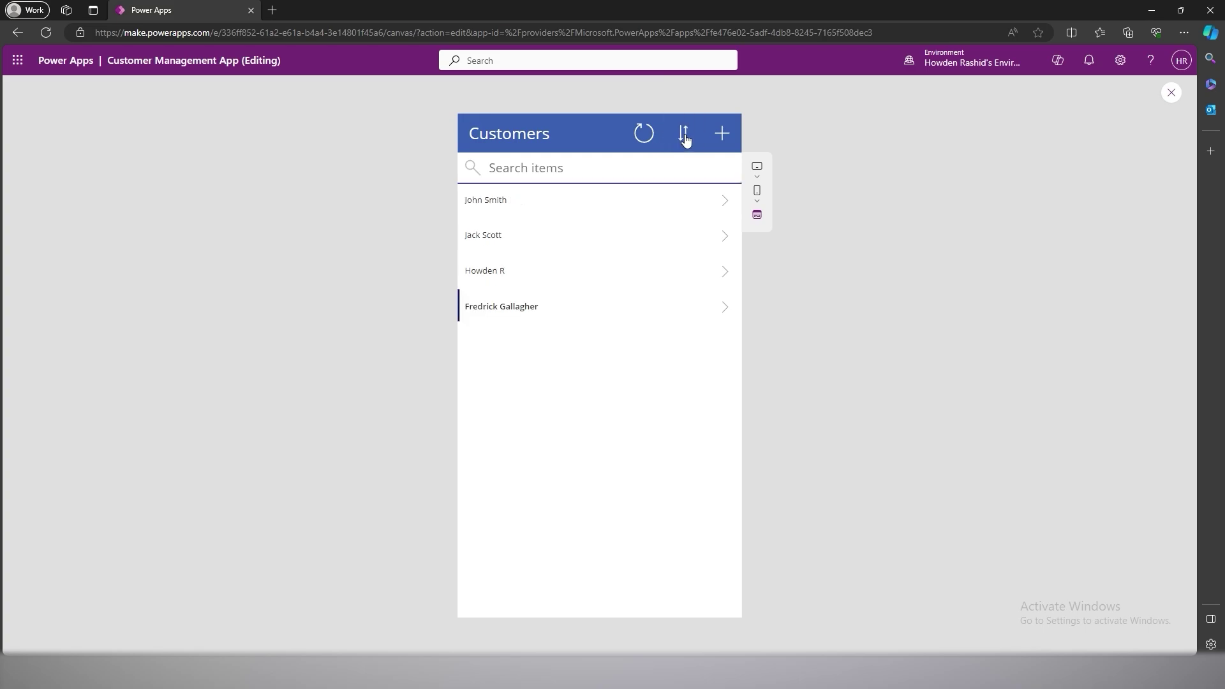
click(684, 137)
click(685, 138)
click(686, 139)
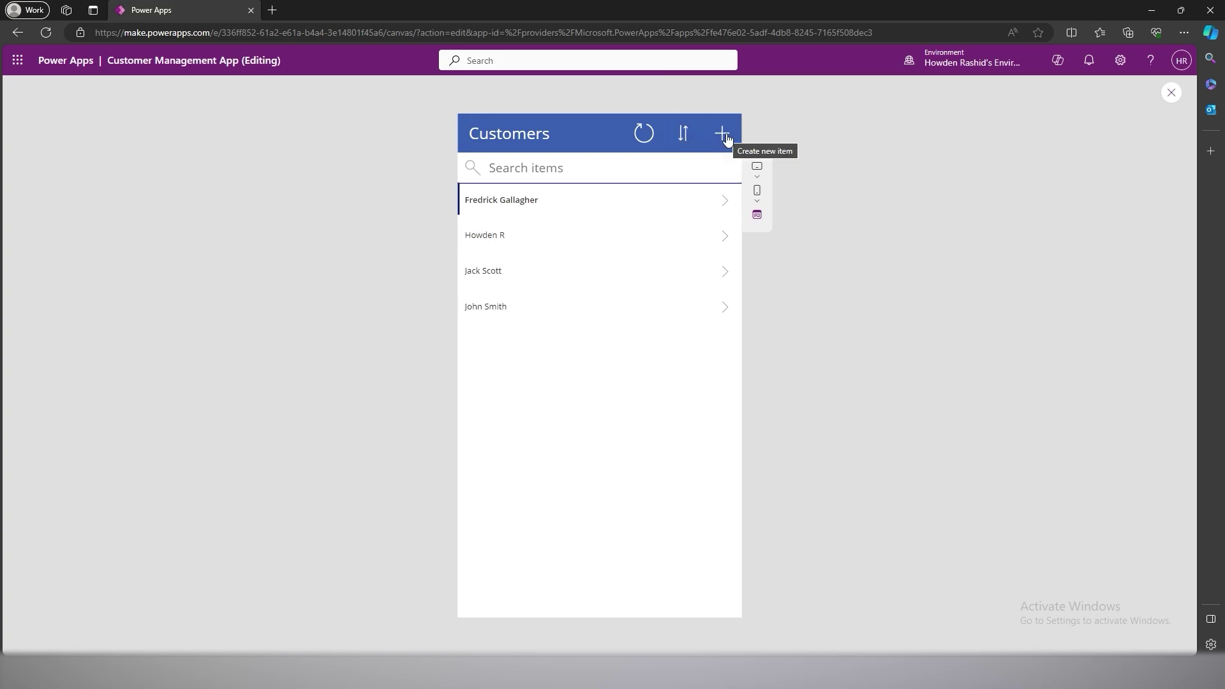
- Leave the canvas app preview and create a blank Dataverse-based model-driven app named Customer Management
key(Escape)
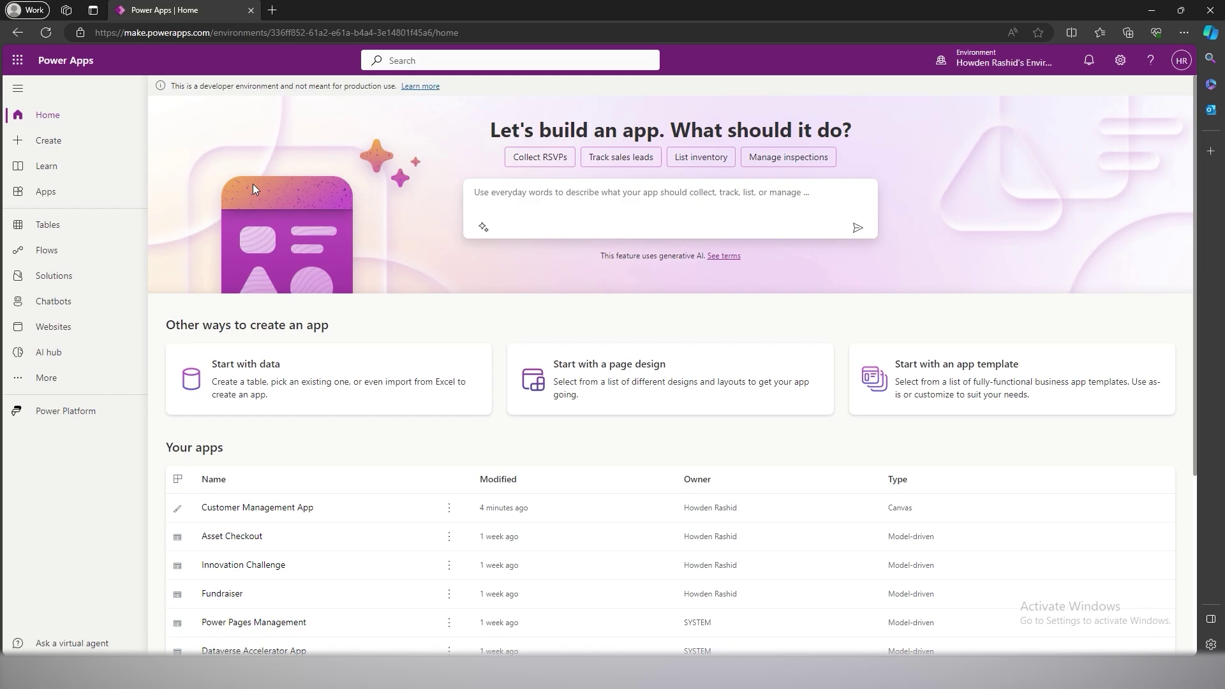
click(100, 149)
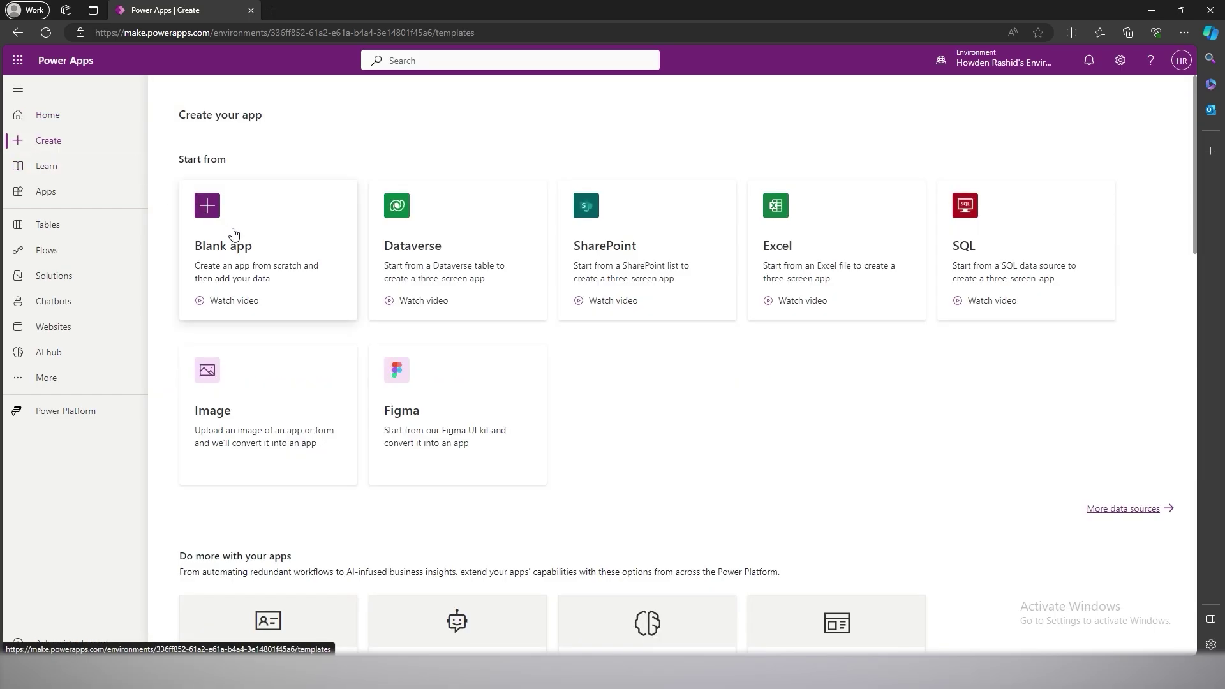
click(242, 238)
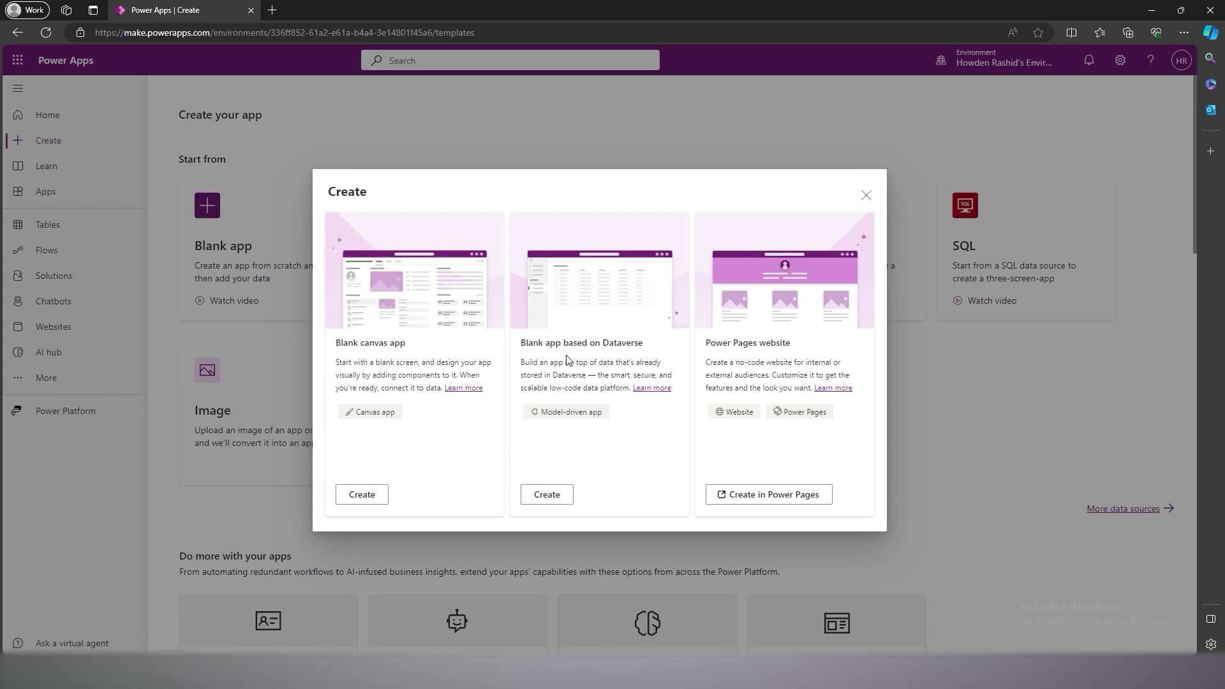
click(553, 496)
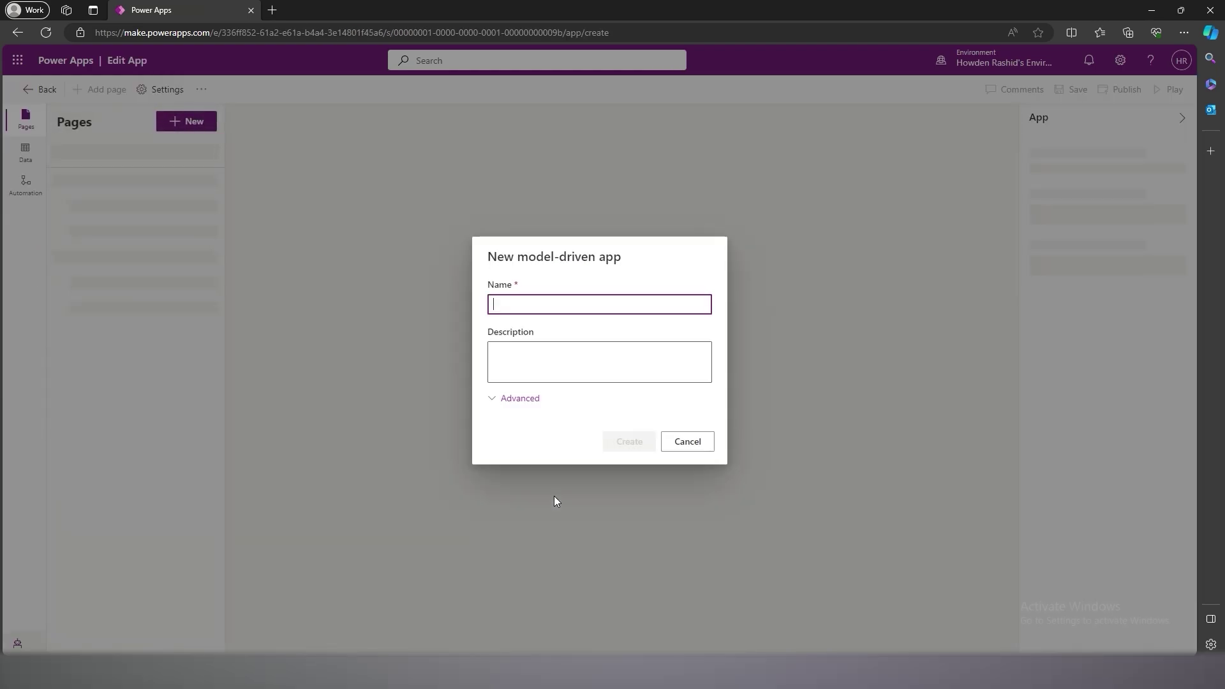
click(526, 308)
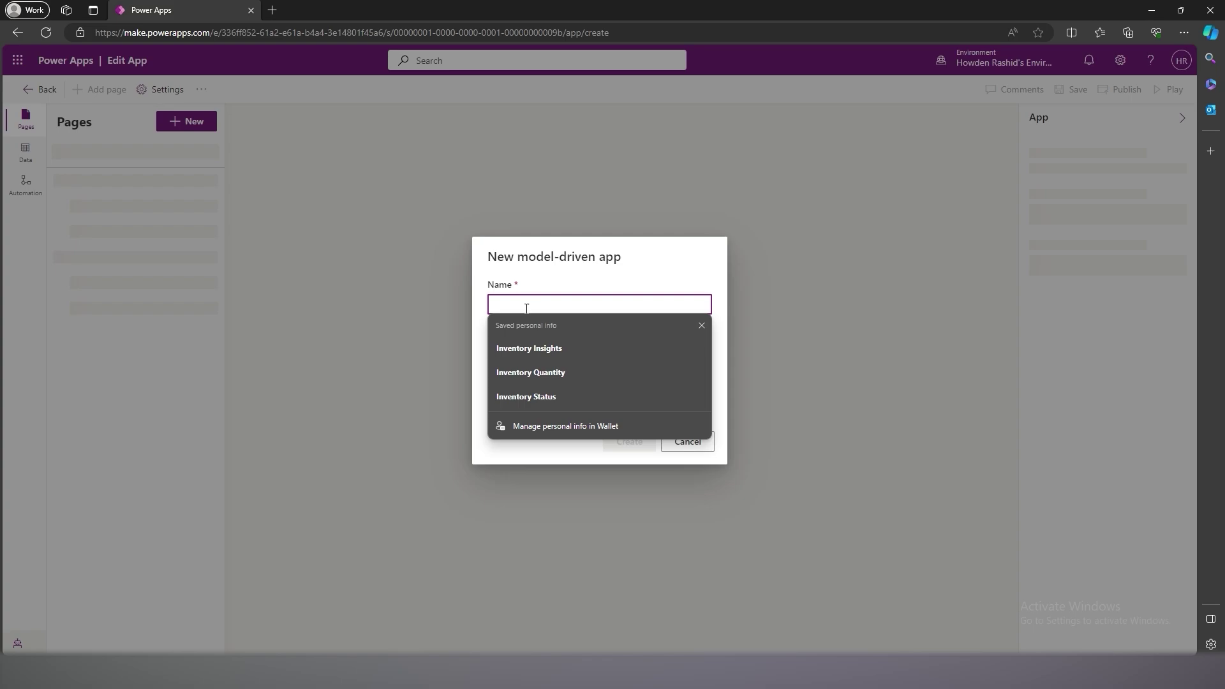
text(Customer M)
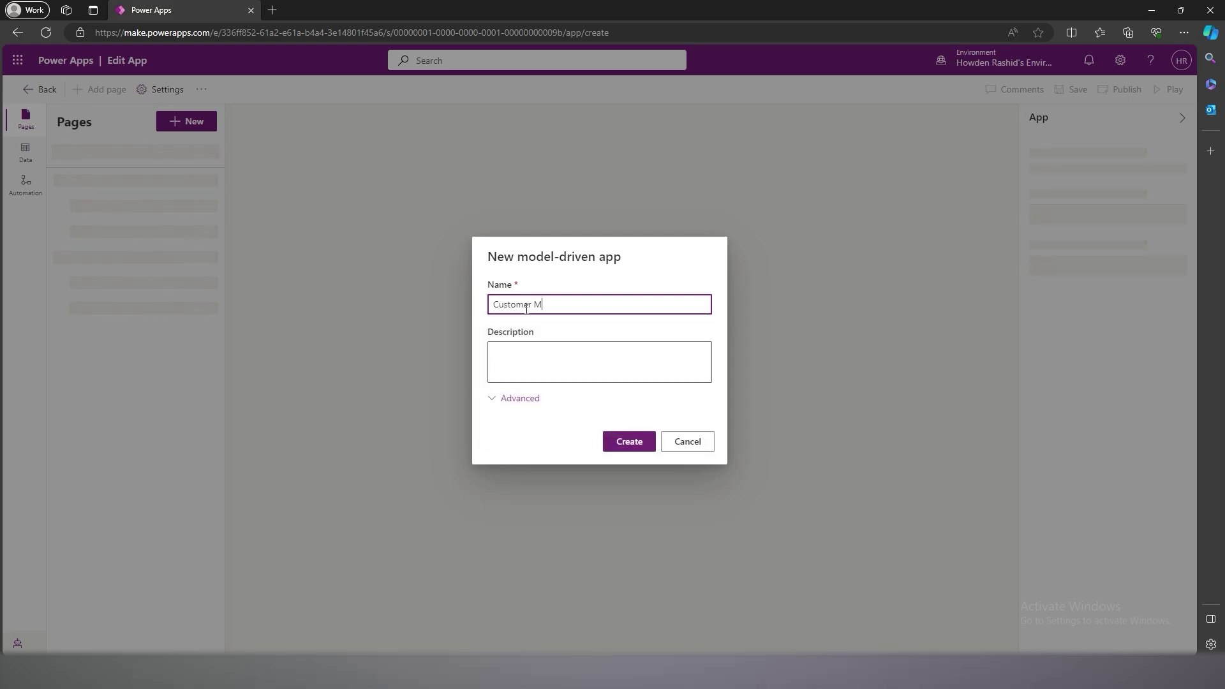
text(anagement)
click(640, 441)
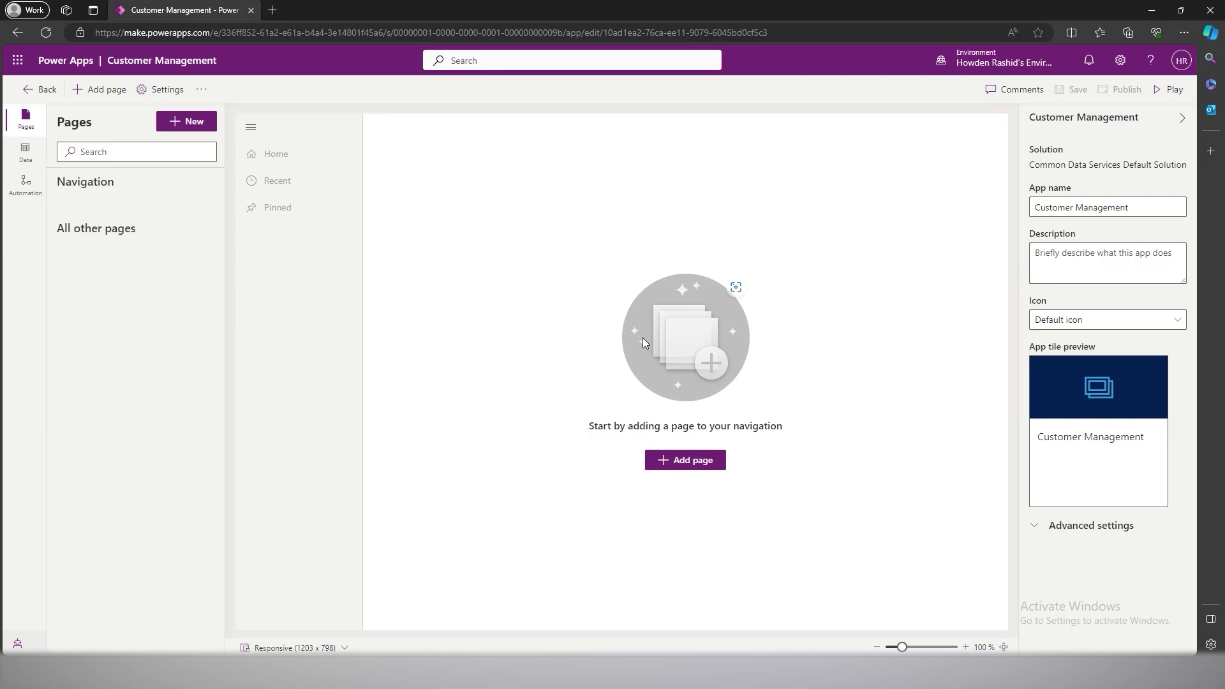
- Start a new page and look through the Dashboard, URL, Web resource and Custom page content types, settling on Dataverse table
click(195, 120)
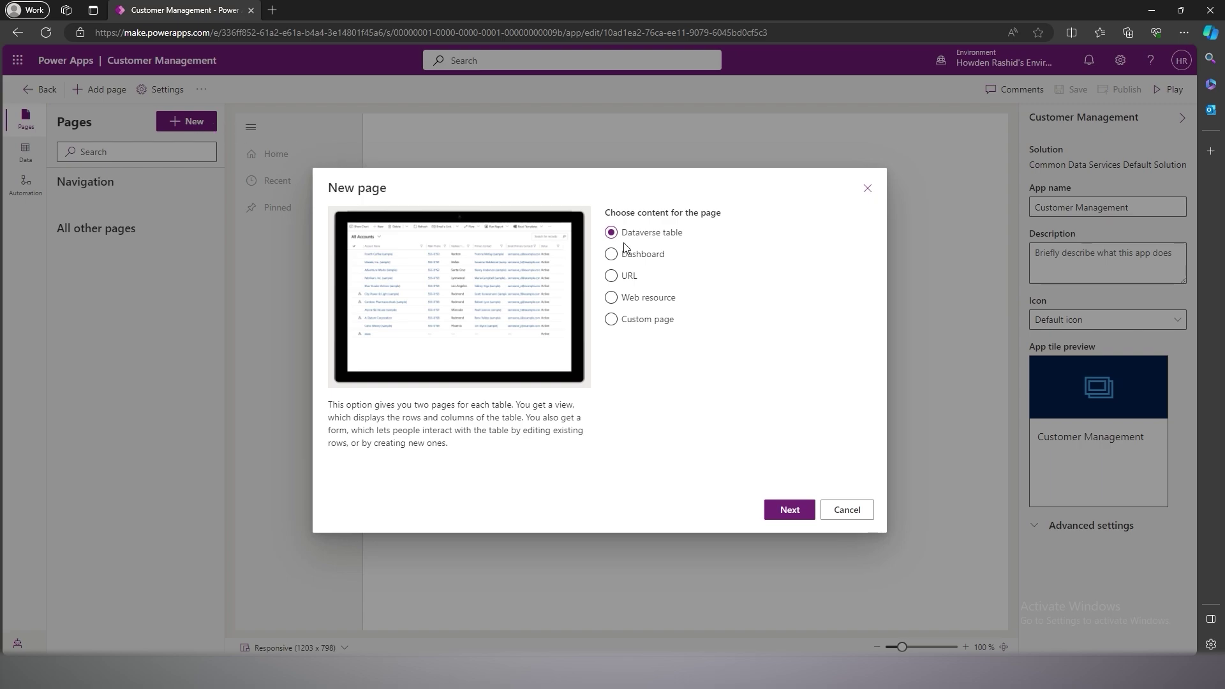
click(625, 258)
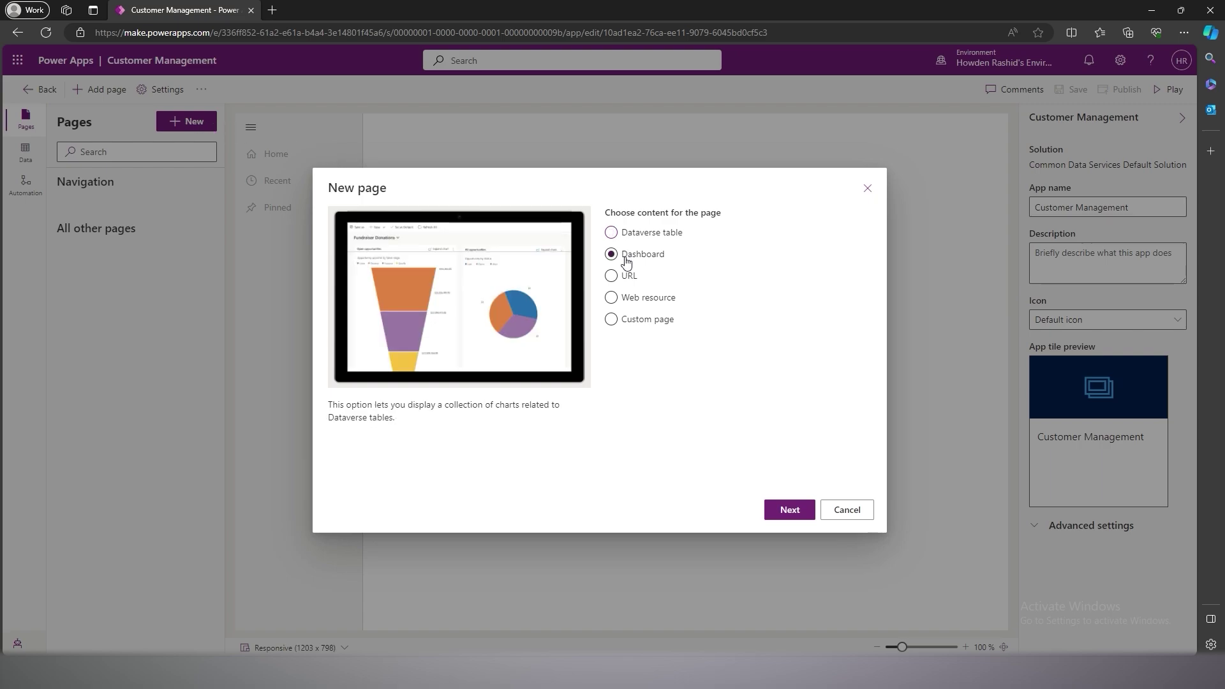
click(625, 275)
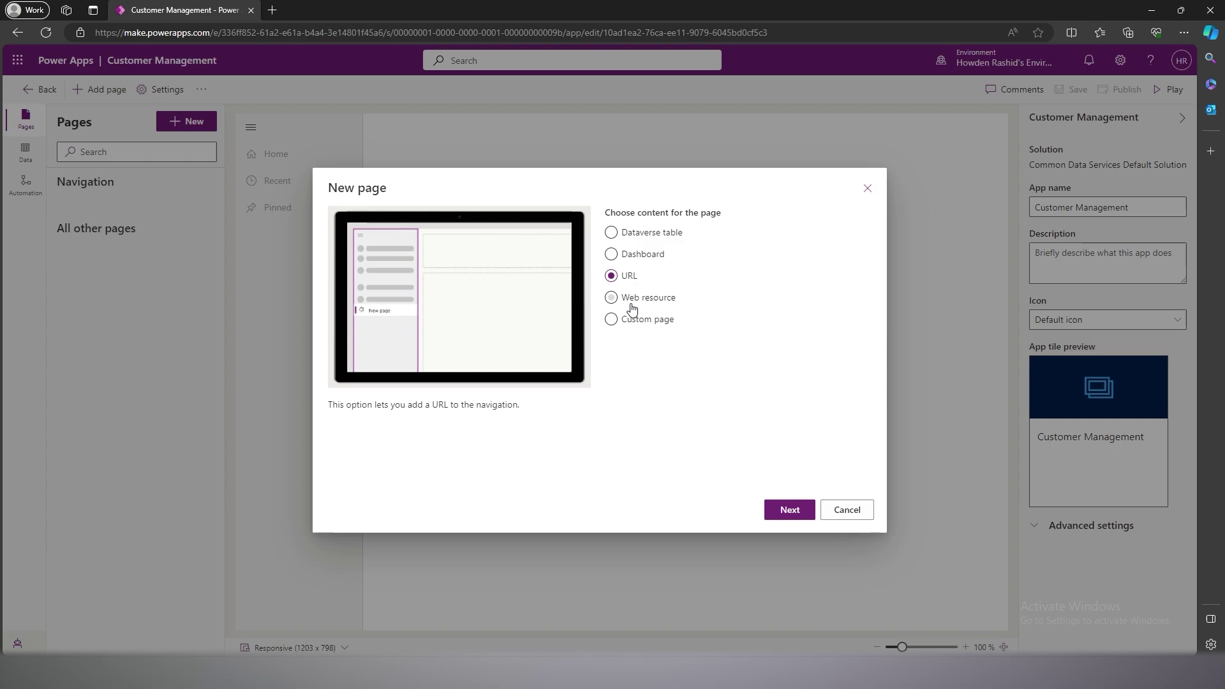
click(633, 304)
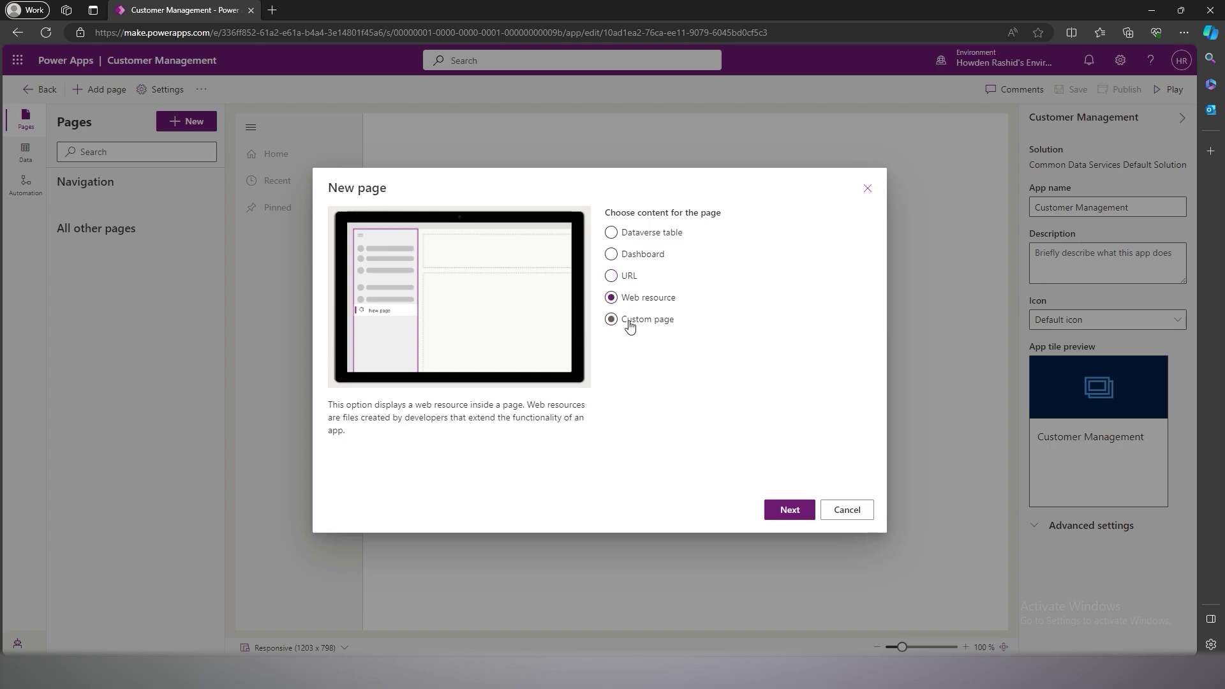
click(630, 326)
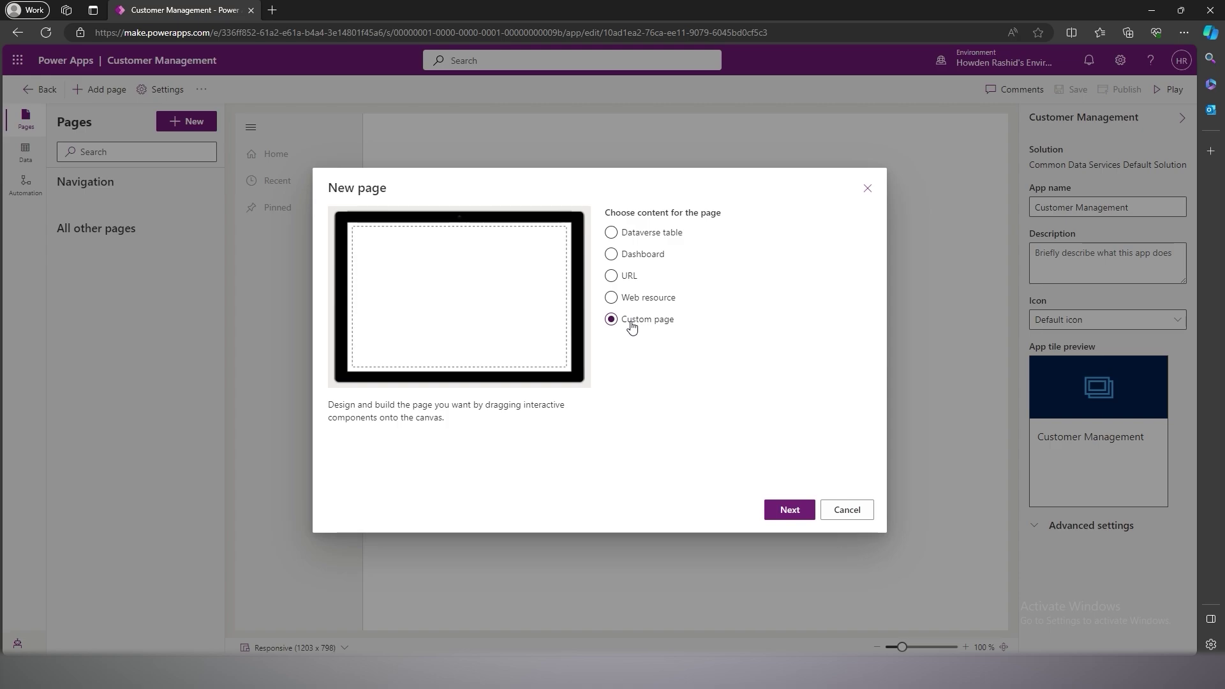
click(629, 236)
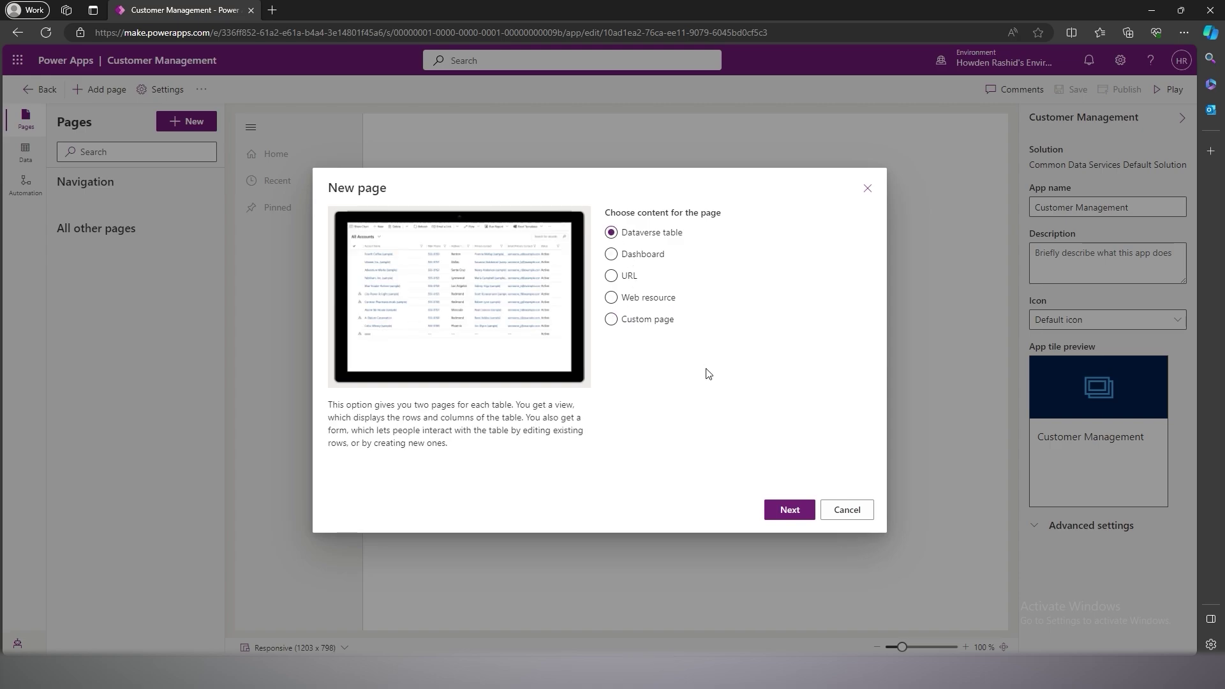
- Add the existing Customer table to the app as pages shown in navigation
click(791, 514)
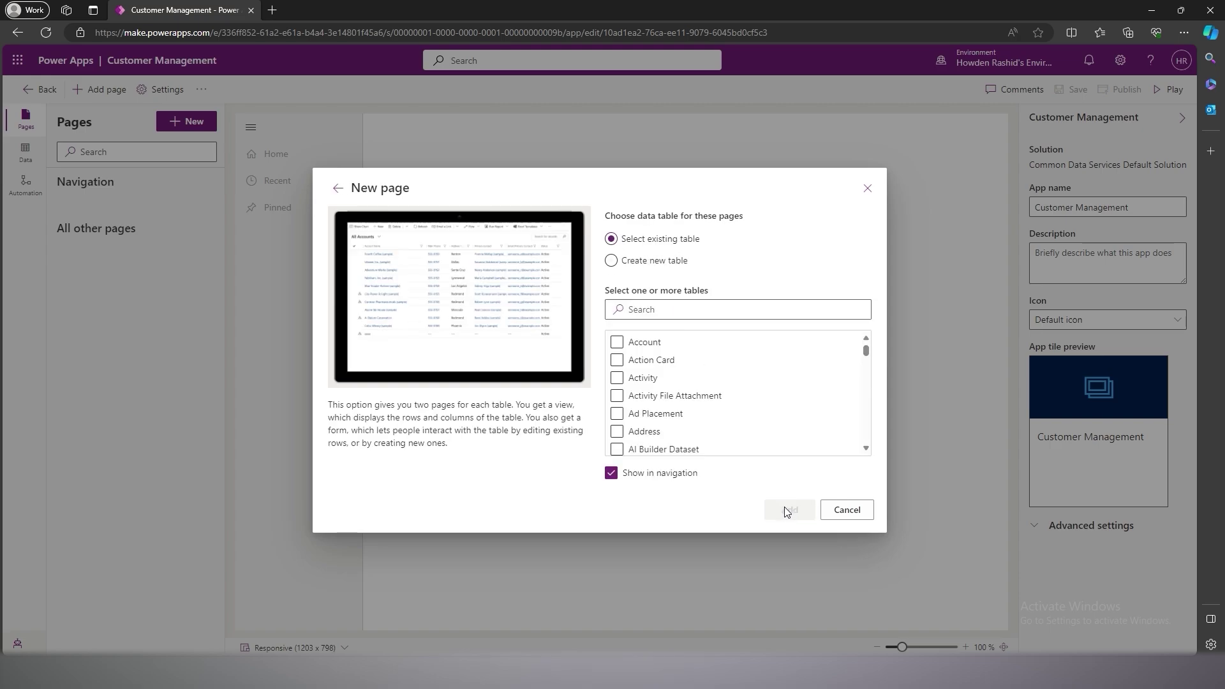
click(706, 309)
text(customers)
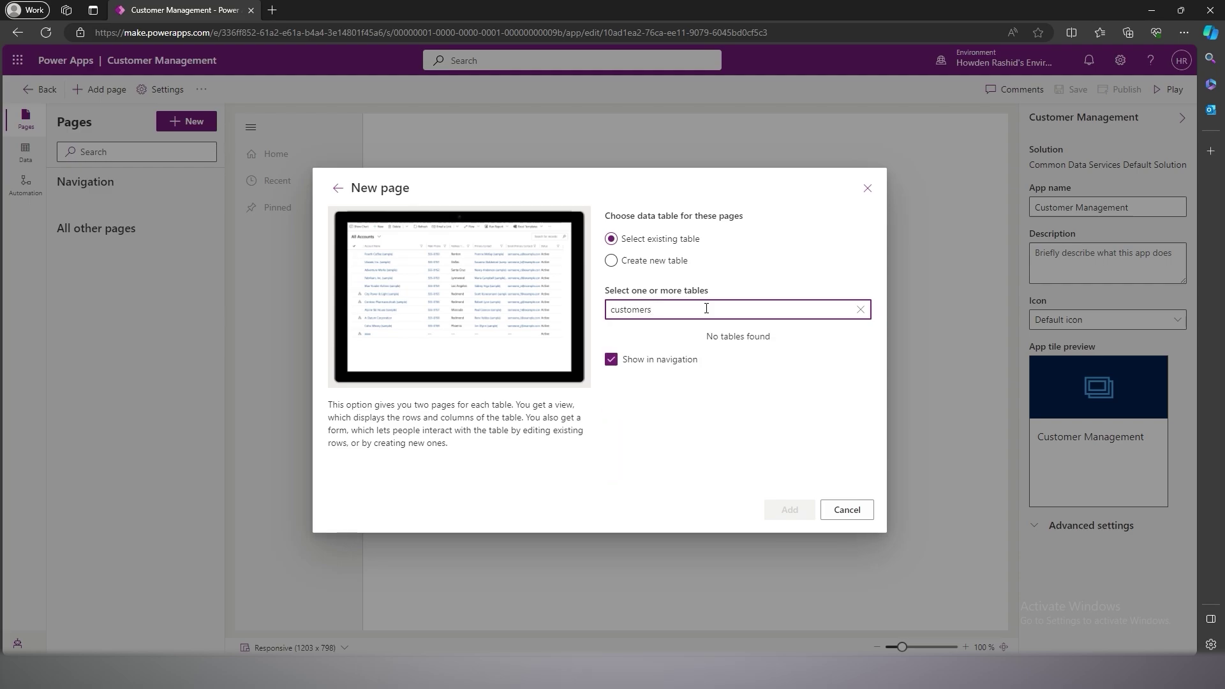
key(BackSpace)
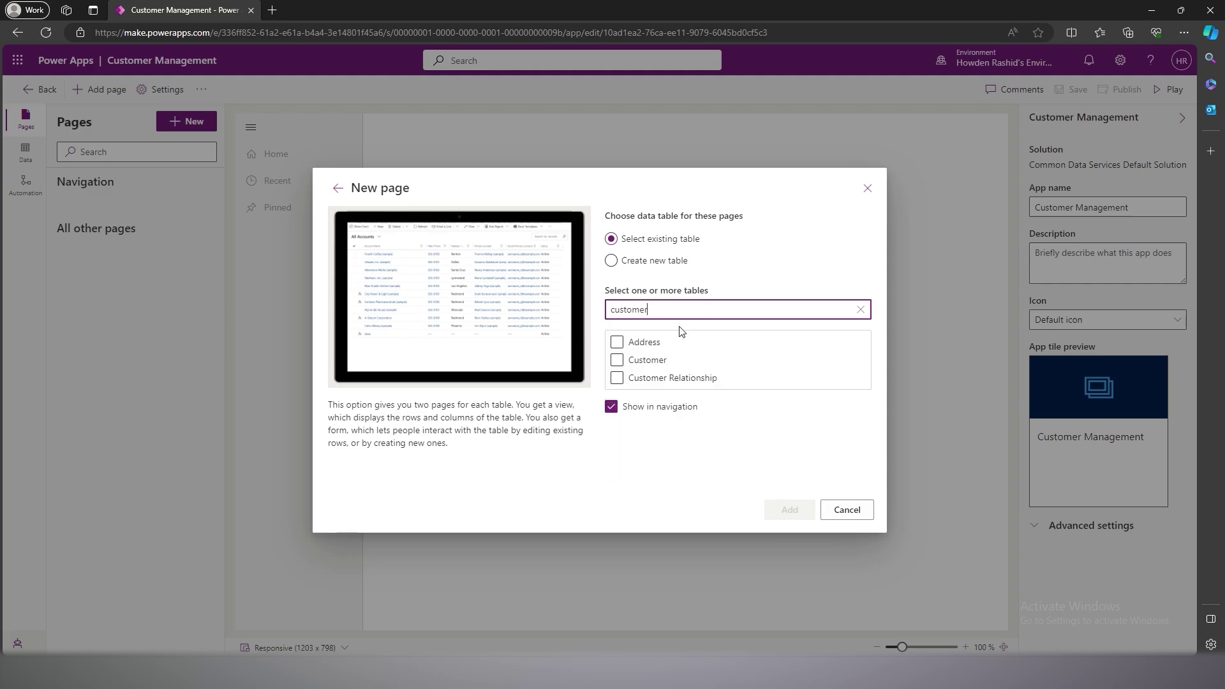
click(633, 360)
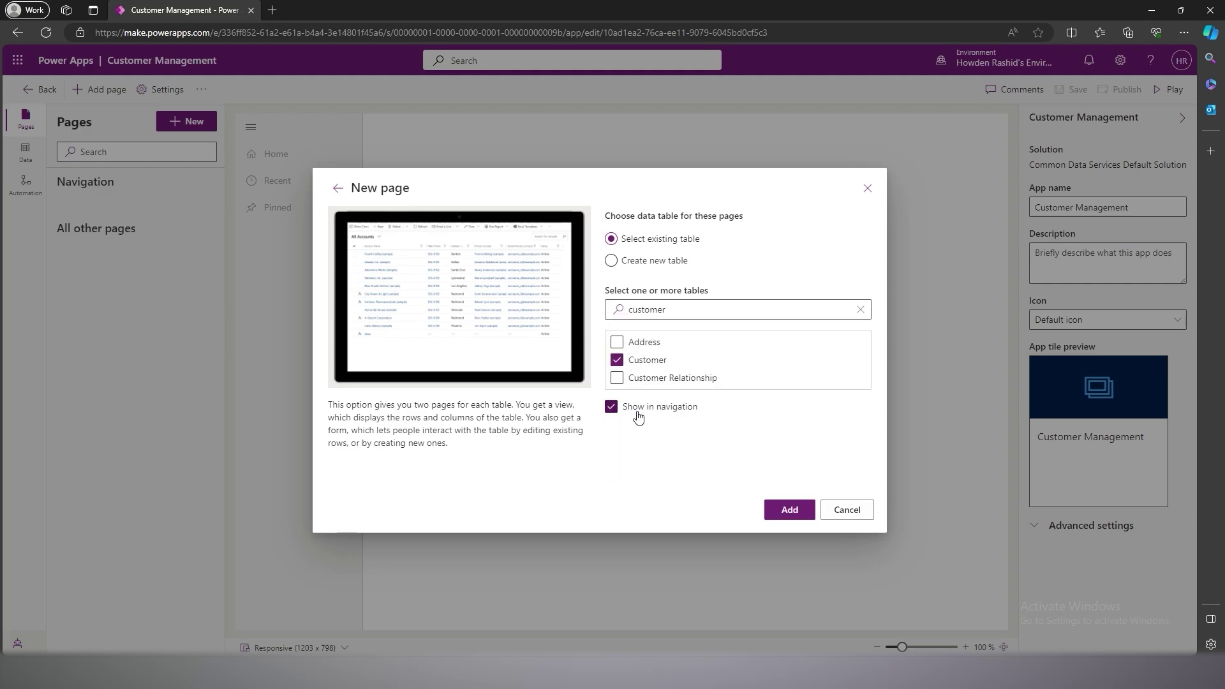
click(784, 510)
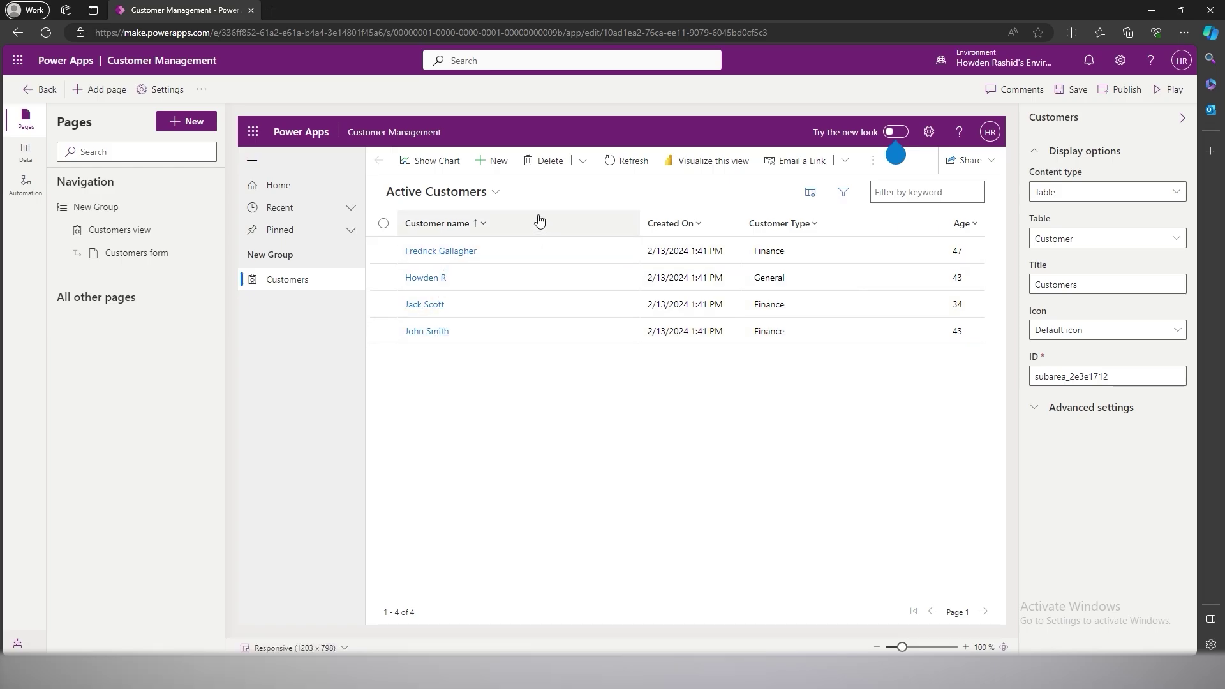
- Open the first customer's record from the Active Customers view, set the age to 50, and save and close it
click(428, 252)
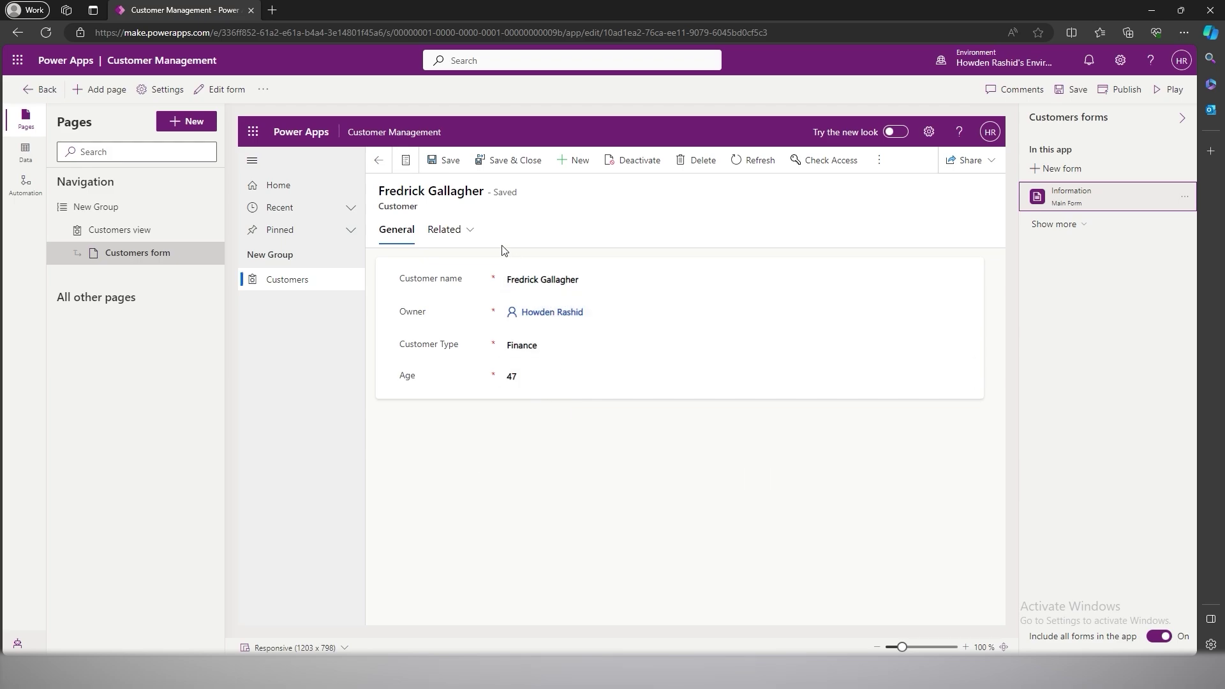
click(540, 375)
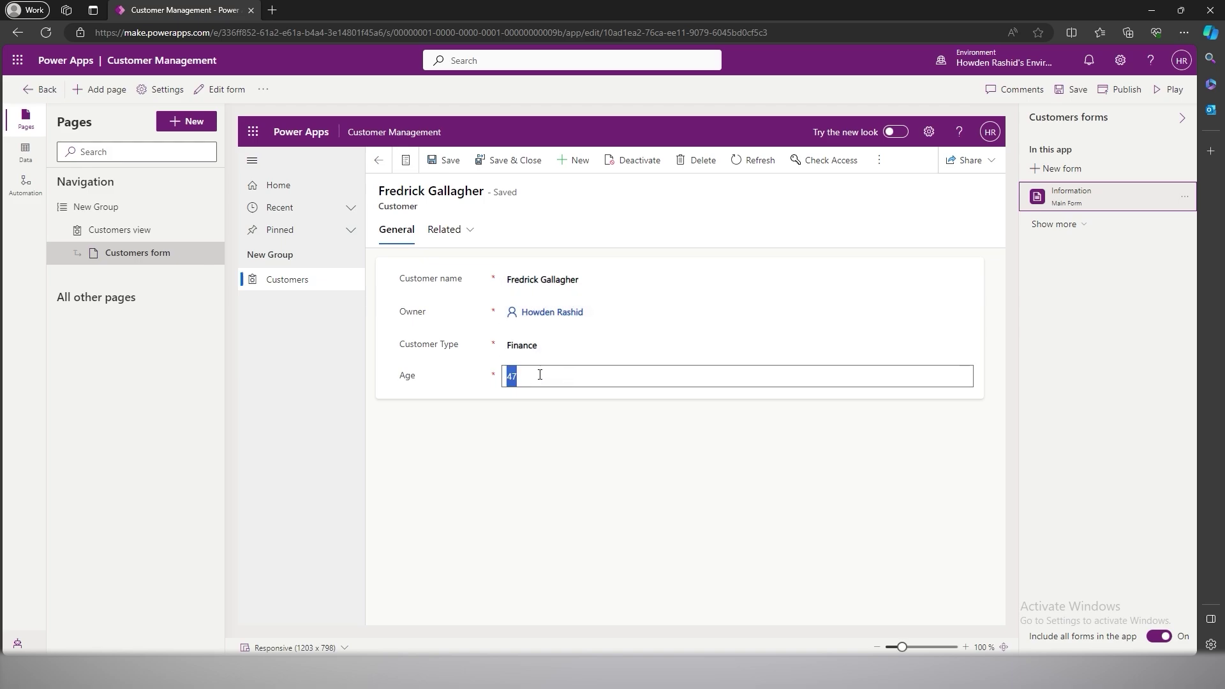
text(50)
click(508, 160)
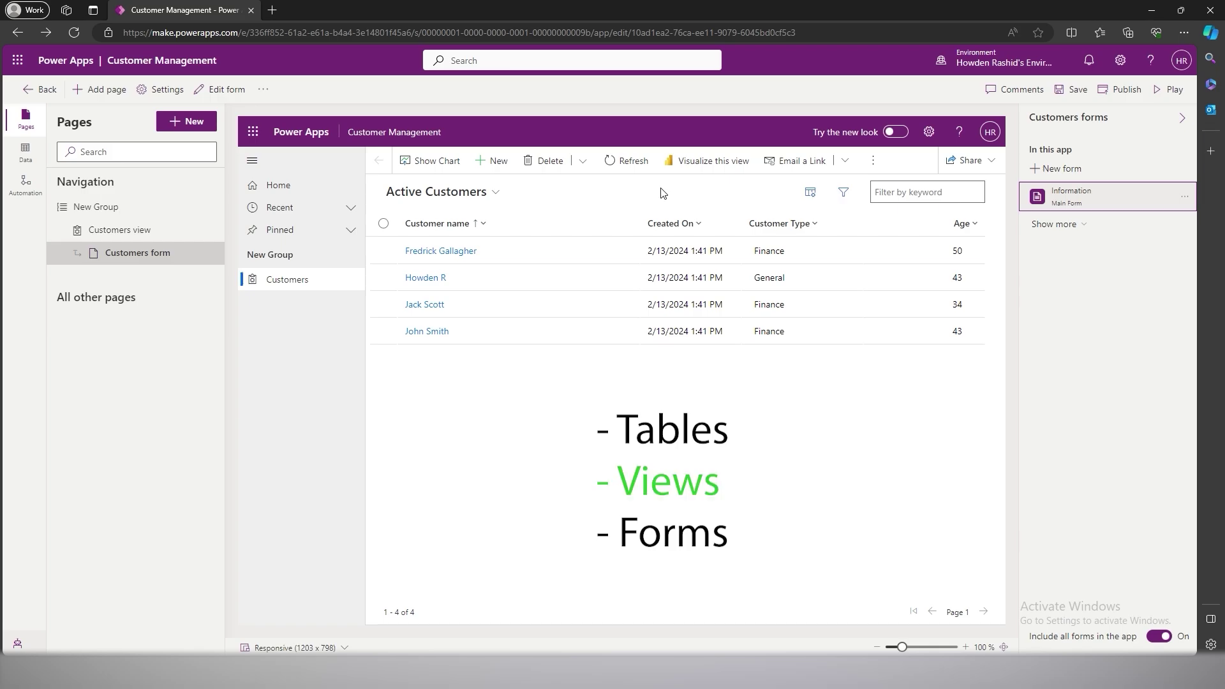
- View the first customer's record form again, return to the Active Customers view, and save the app
click(462, 250)
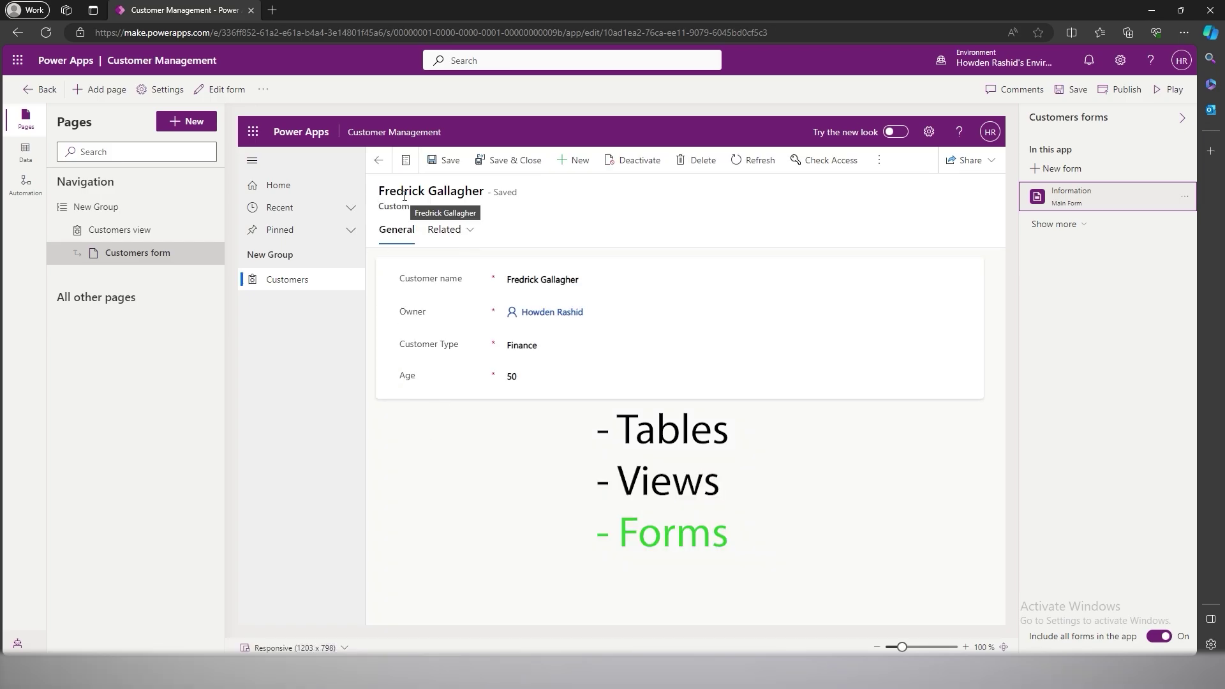
key(alt+Left)
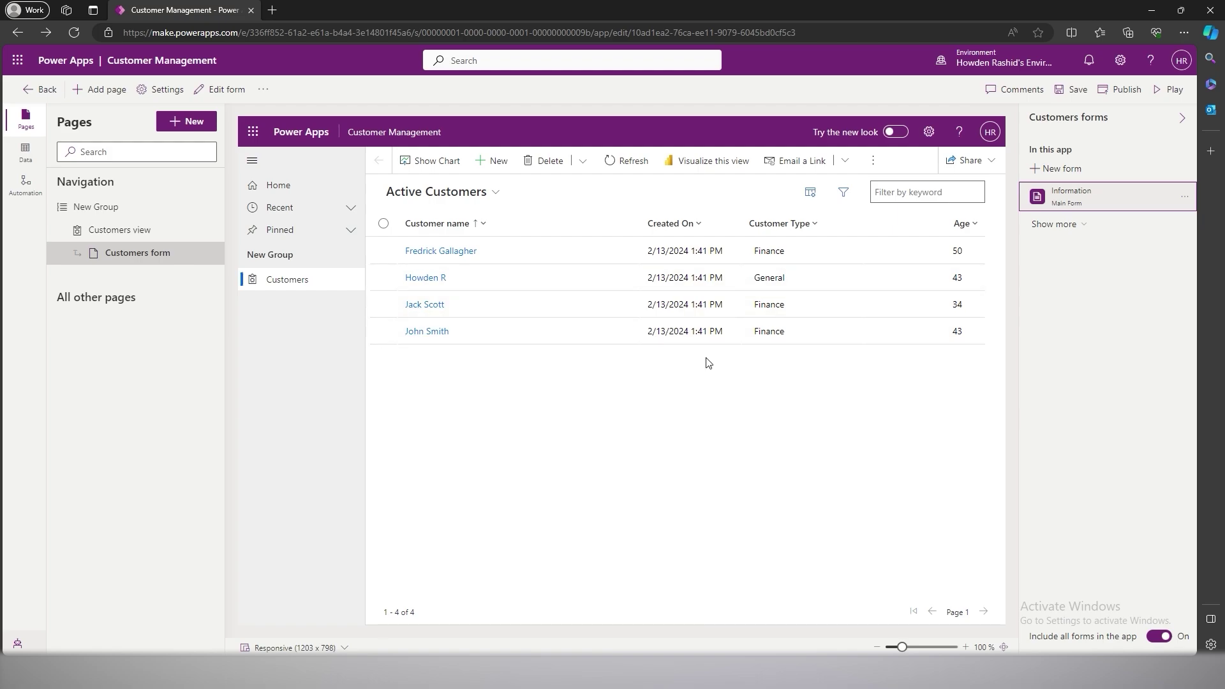
click(1077, 95)
- Open the Customer table's Information main form for editing and move the Owner and Age fields into the form header
click(465, 250)
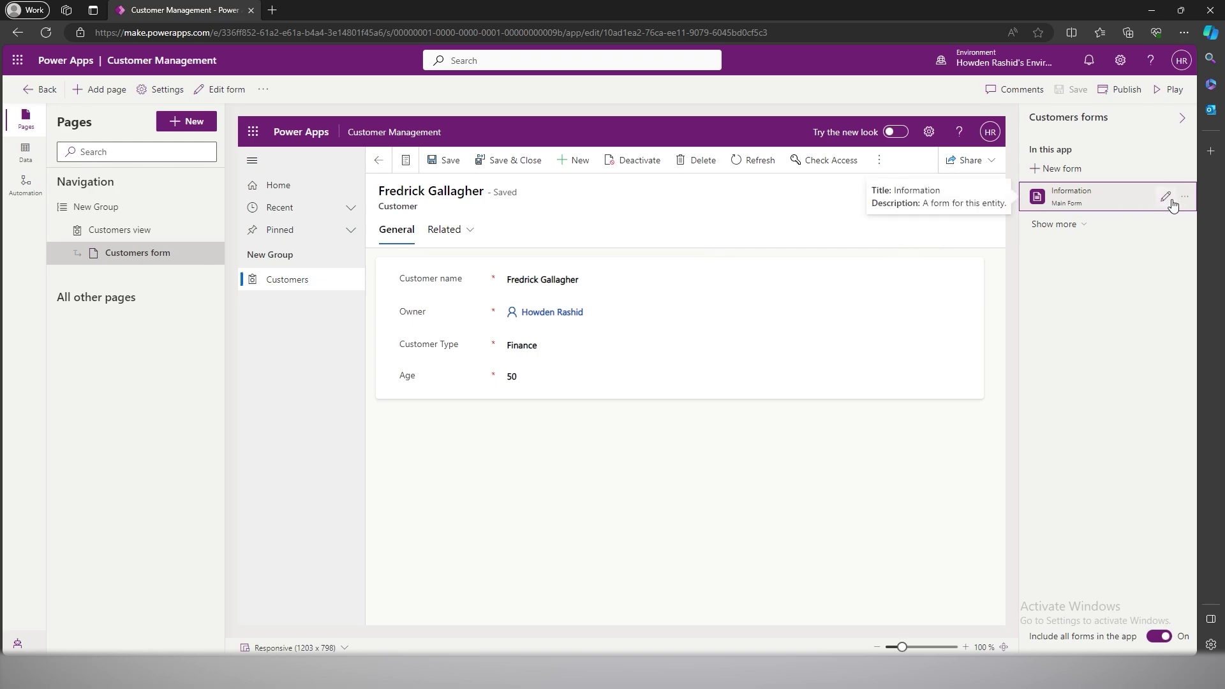
click(1166, 197)
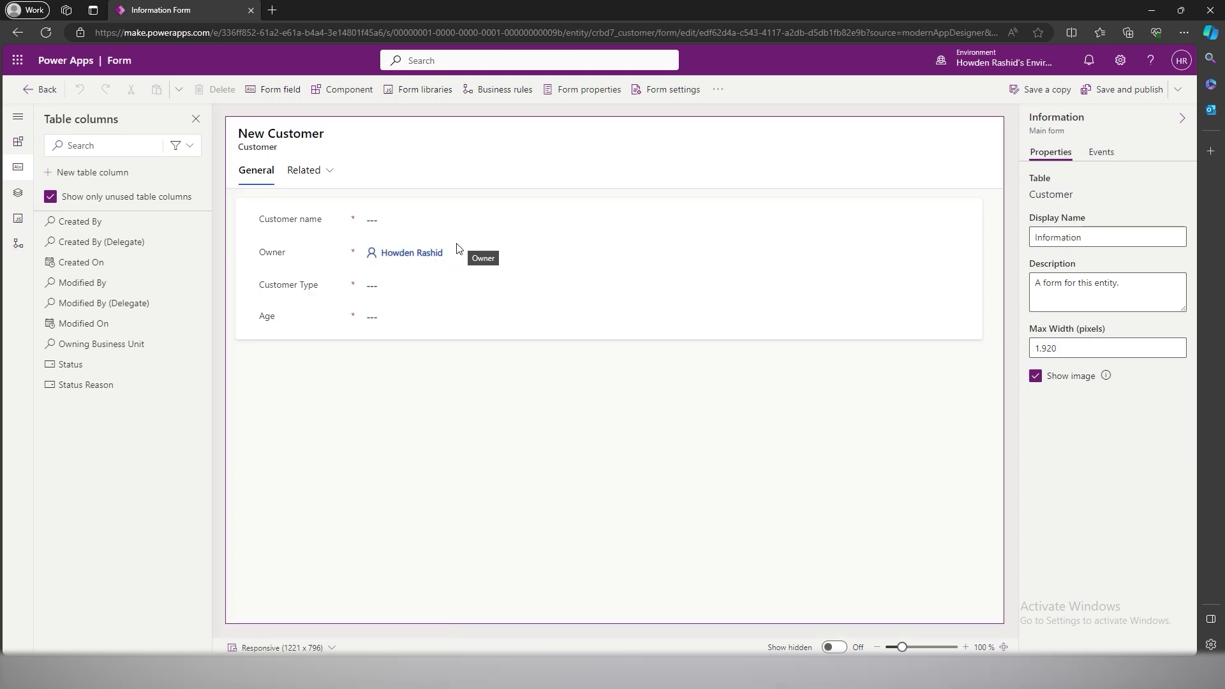
drag(419, 255, 980, 147)
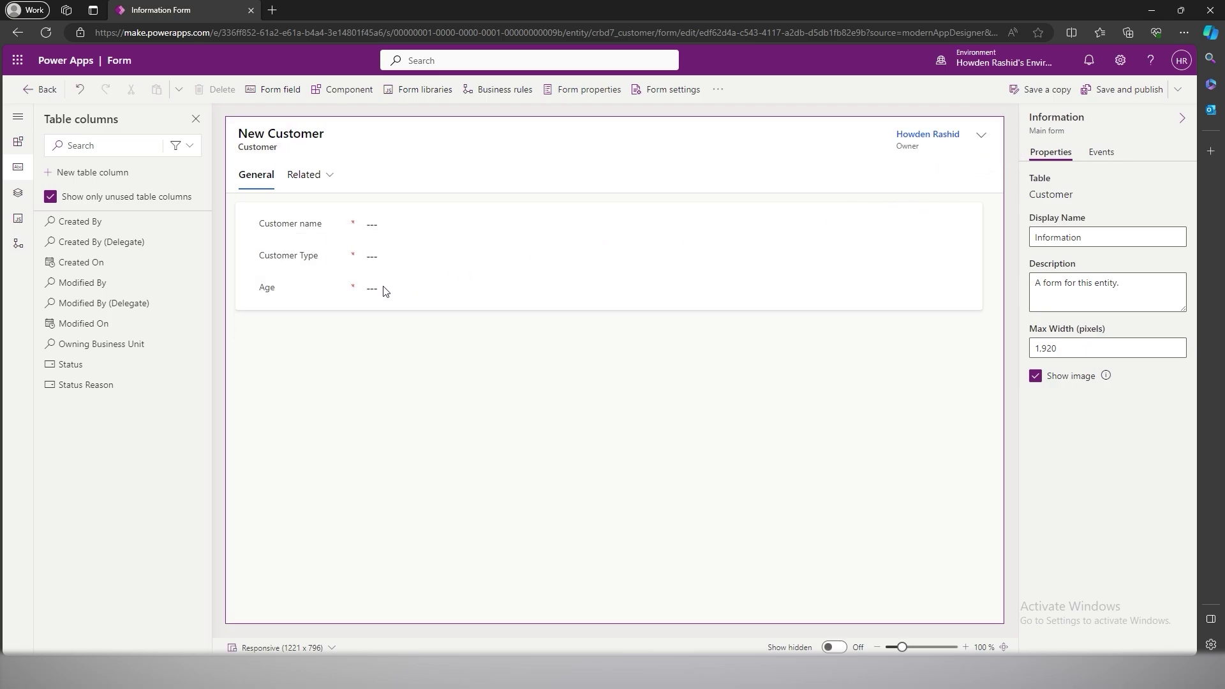
drag(386, 290, 858, 143)
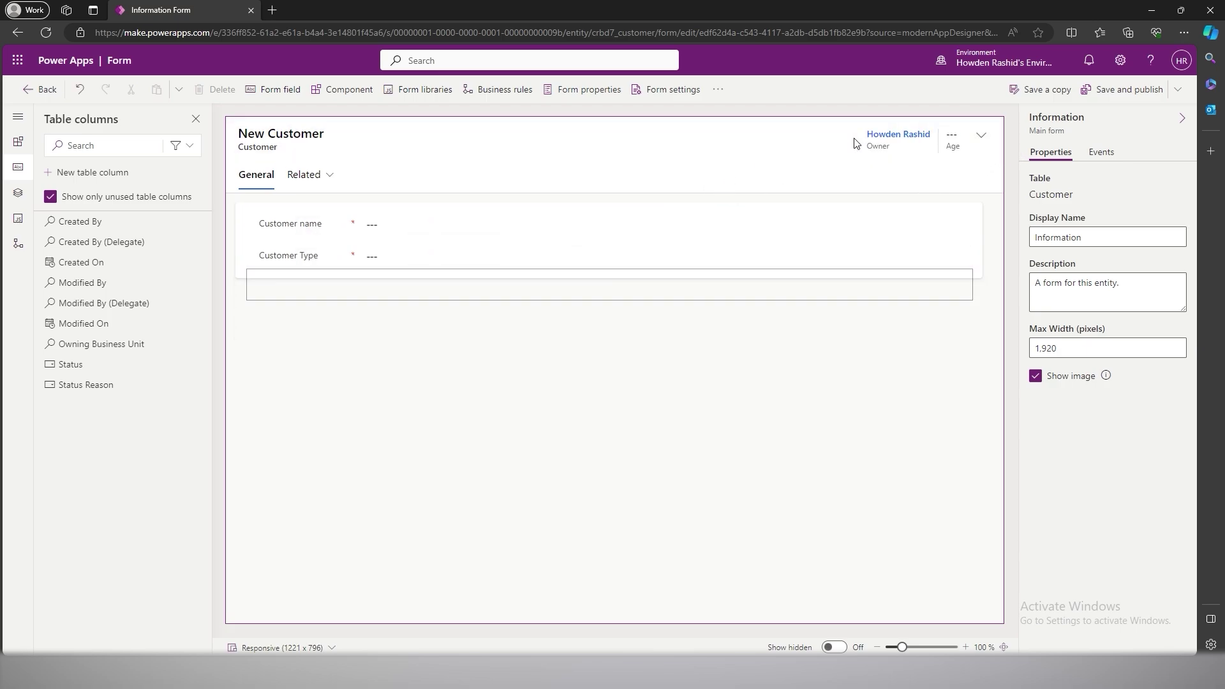
- Hide the Owner field in the form header, and save and publish the form
click(892, 141)
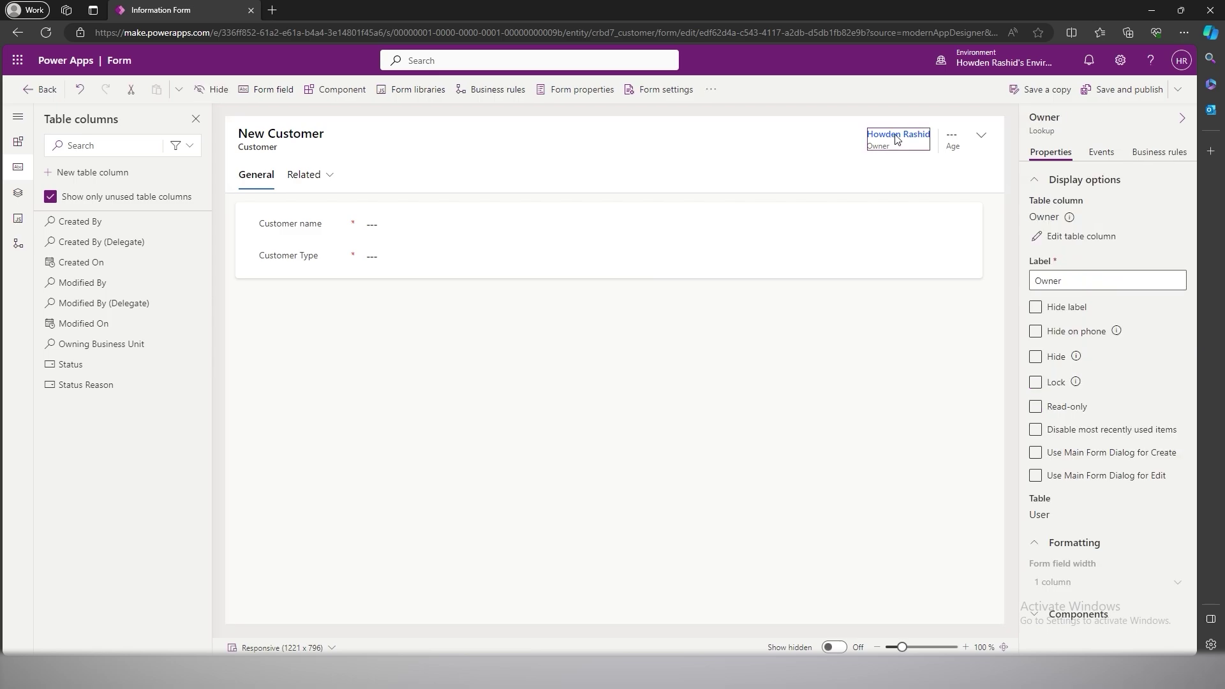
click(1035, 356)
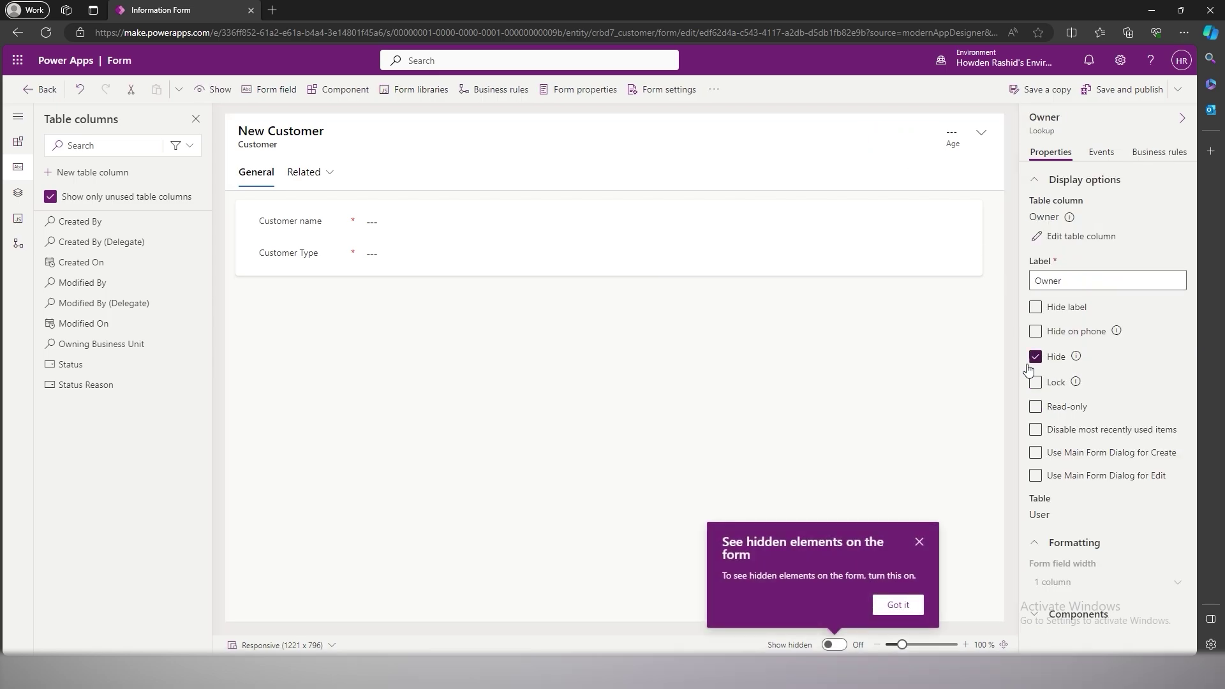
click(1115, 95)
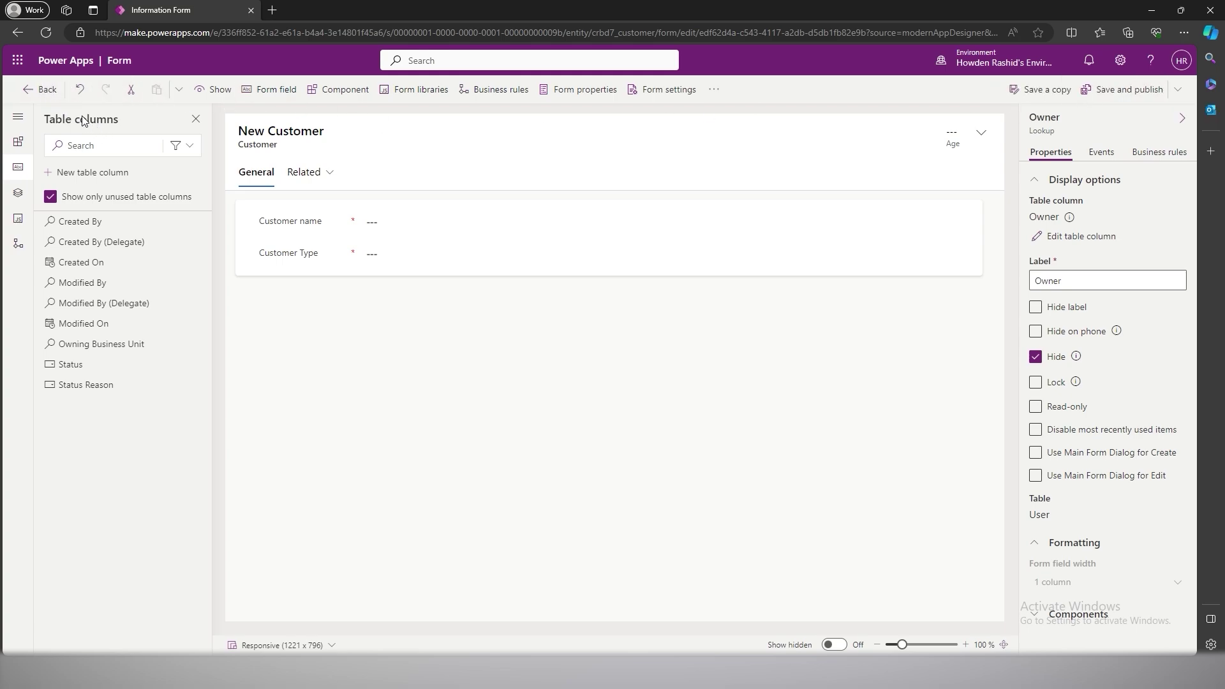
- Go back to the app designer, check the first customer's form and its expanded header fields, and return to the customer list
click(41, 88)
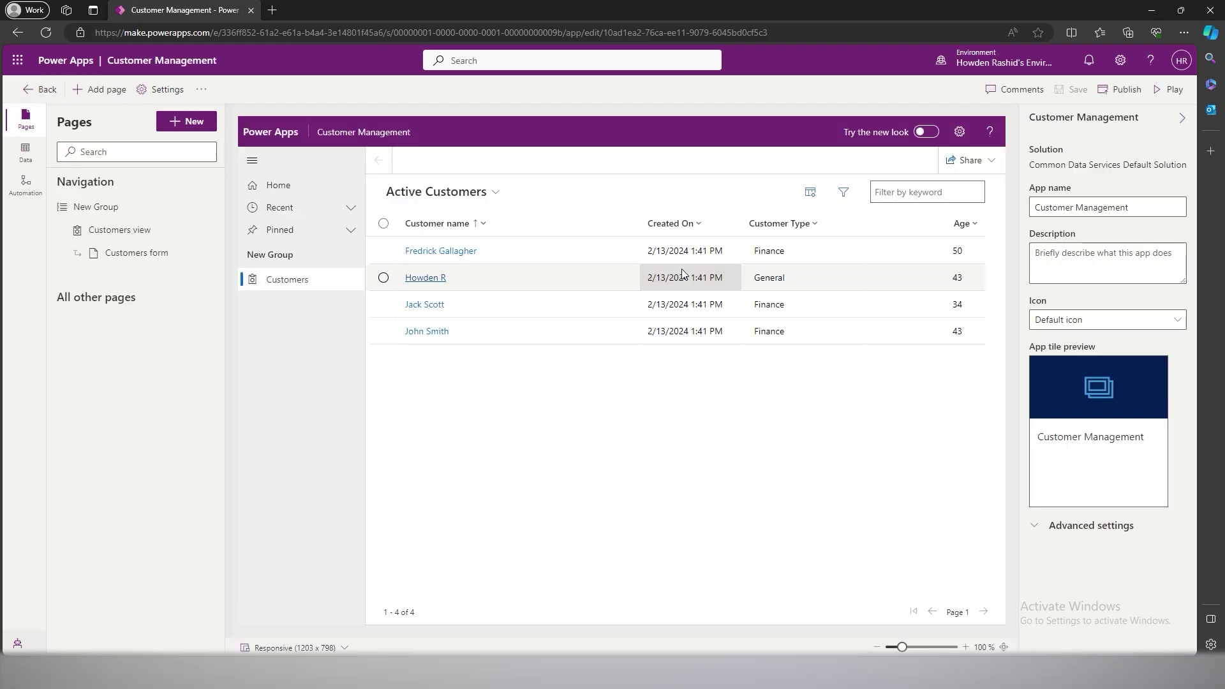
click(471, 257)
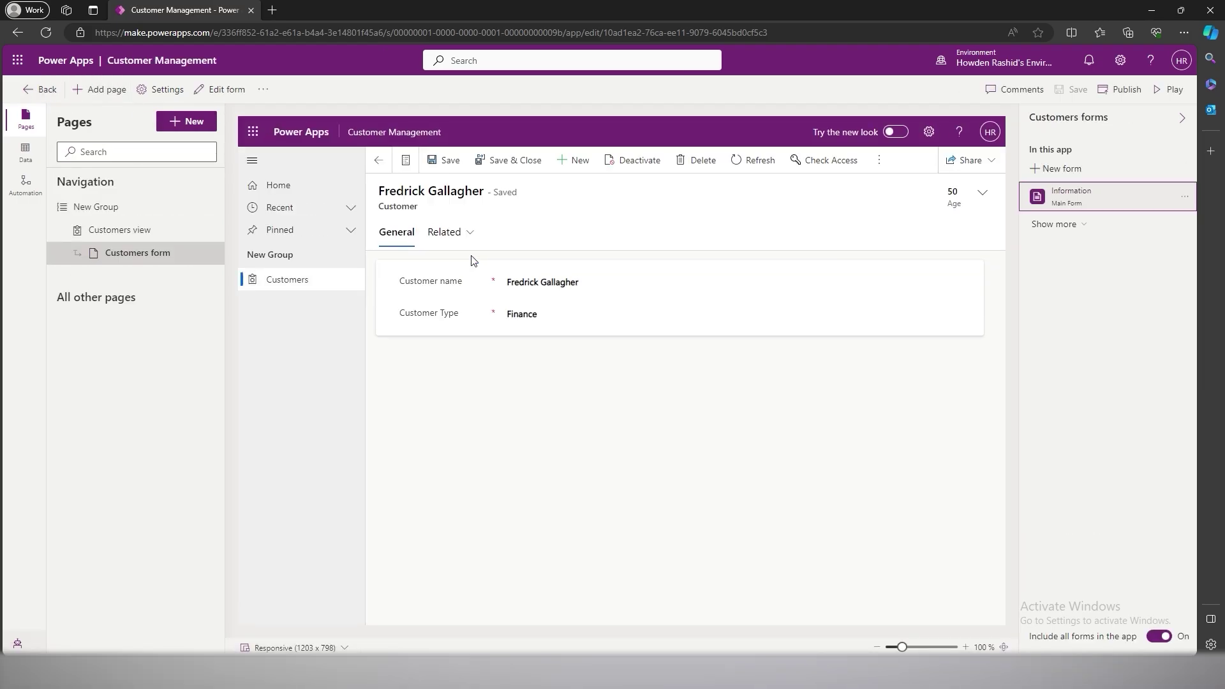
click(990, 199)
click(992, 200)
click(992, 200)
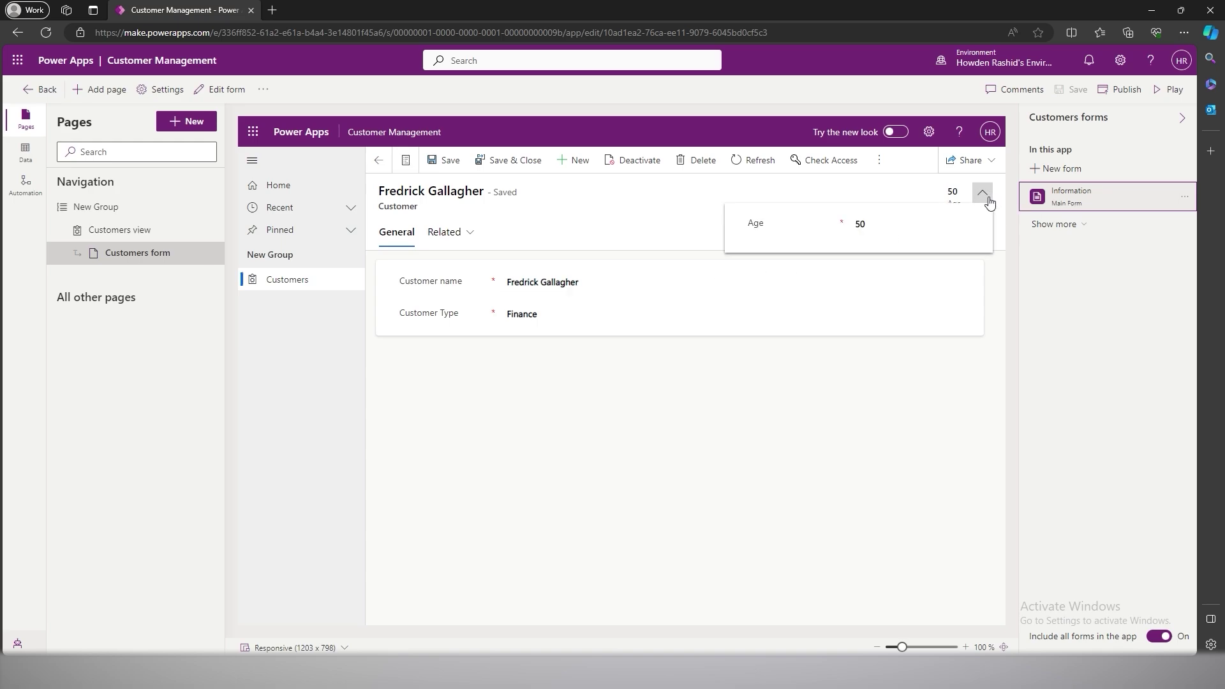
click(983, 201)
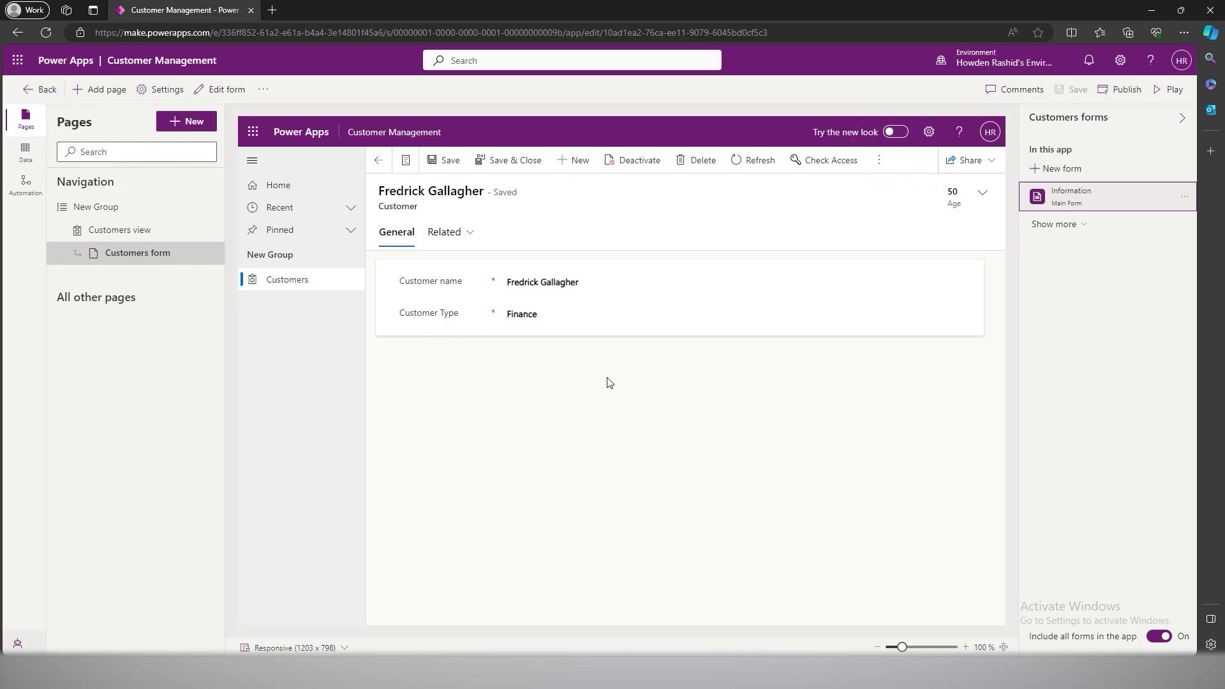
key(alt+Left)
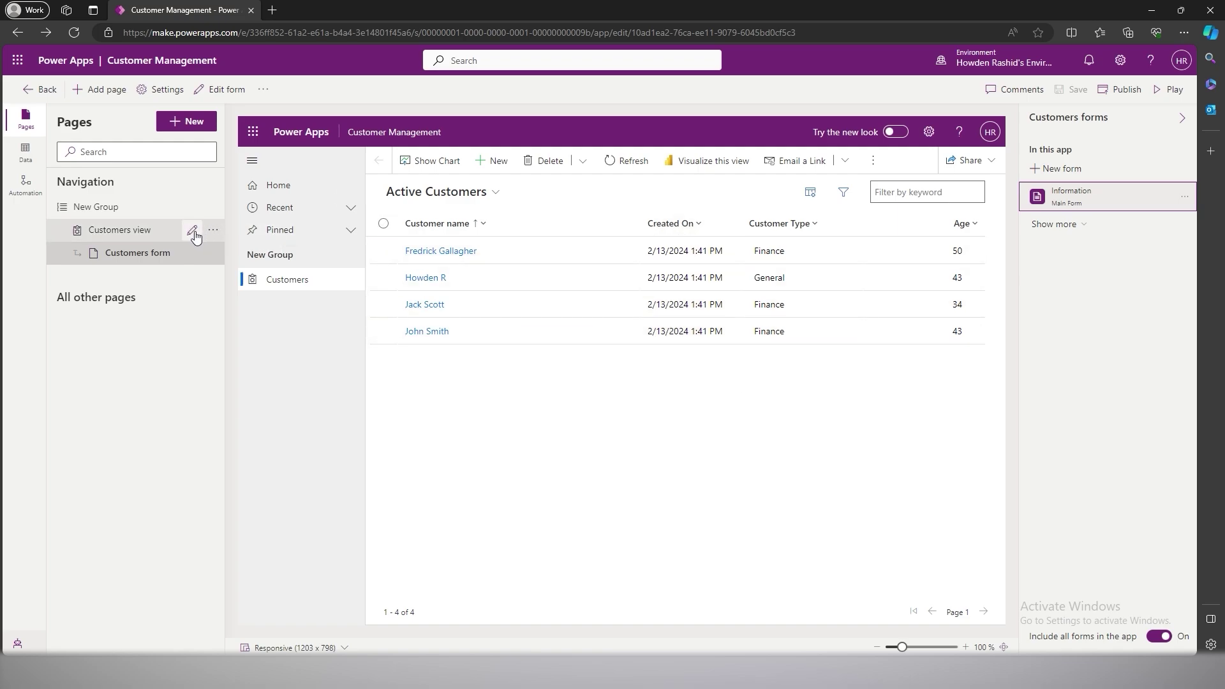
- Remove the Created On column from the Active Customers view, save and publish the view, and return to the app designer
click(192, 231)
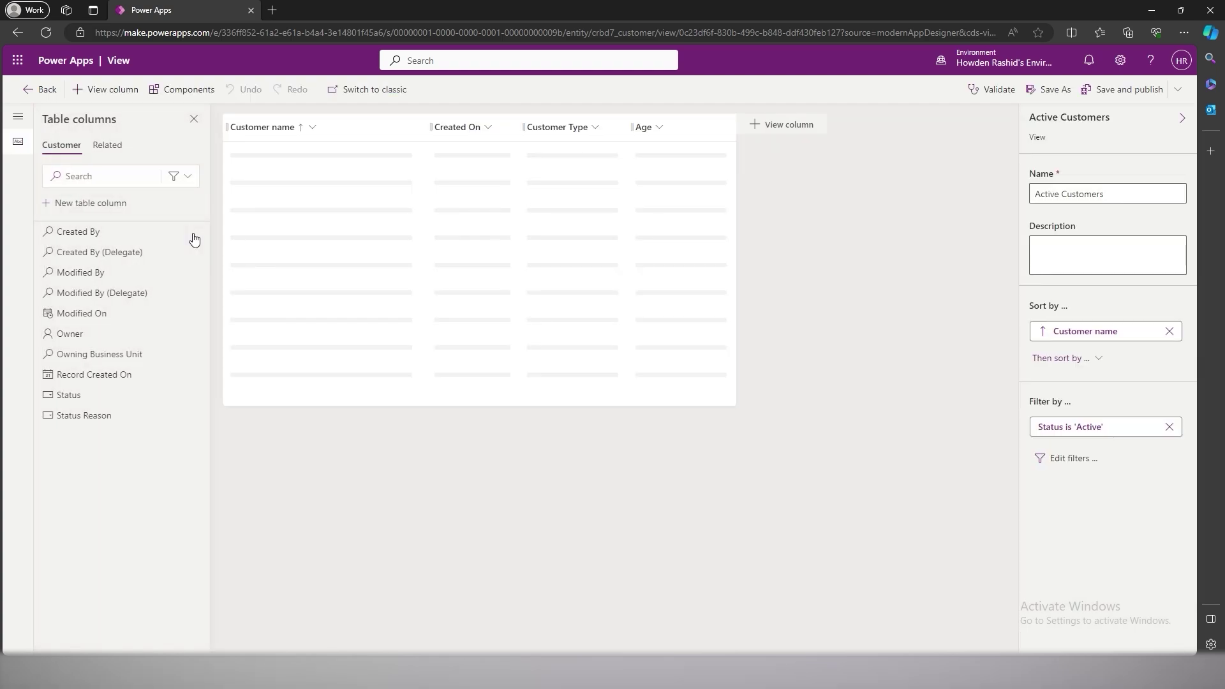
click(489, 128)
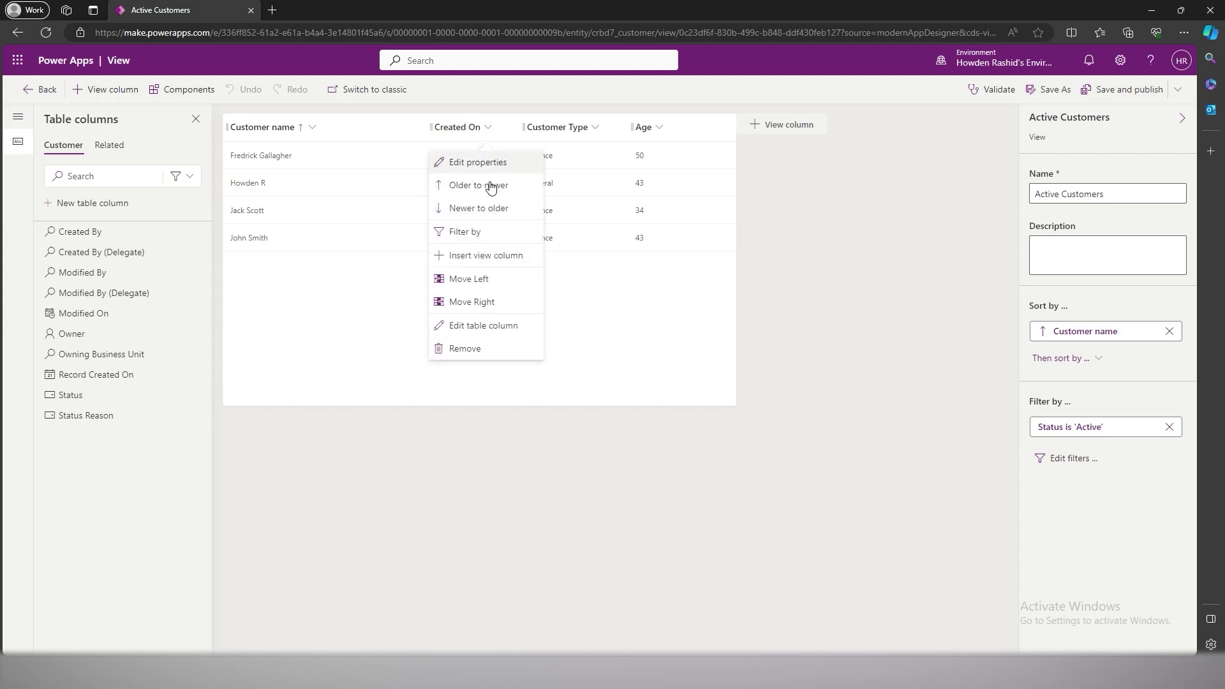
click(464, 348)
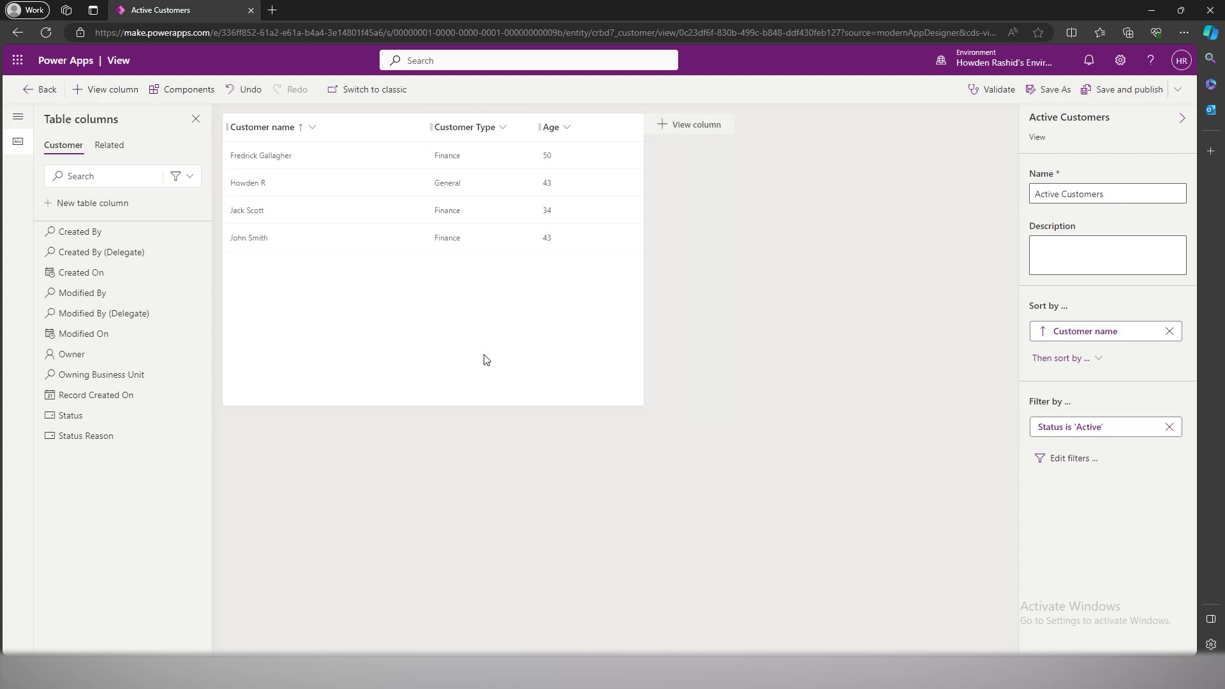
click(1115, 95)
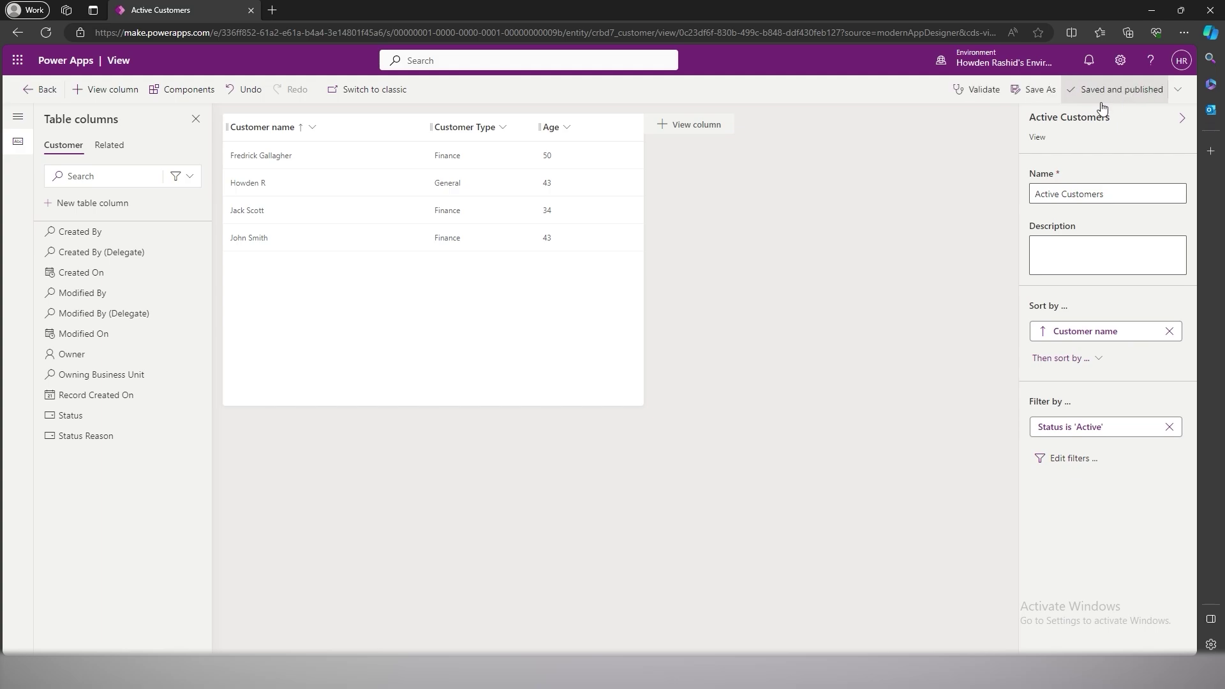
click(40, 91)
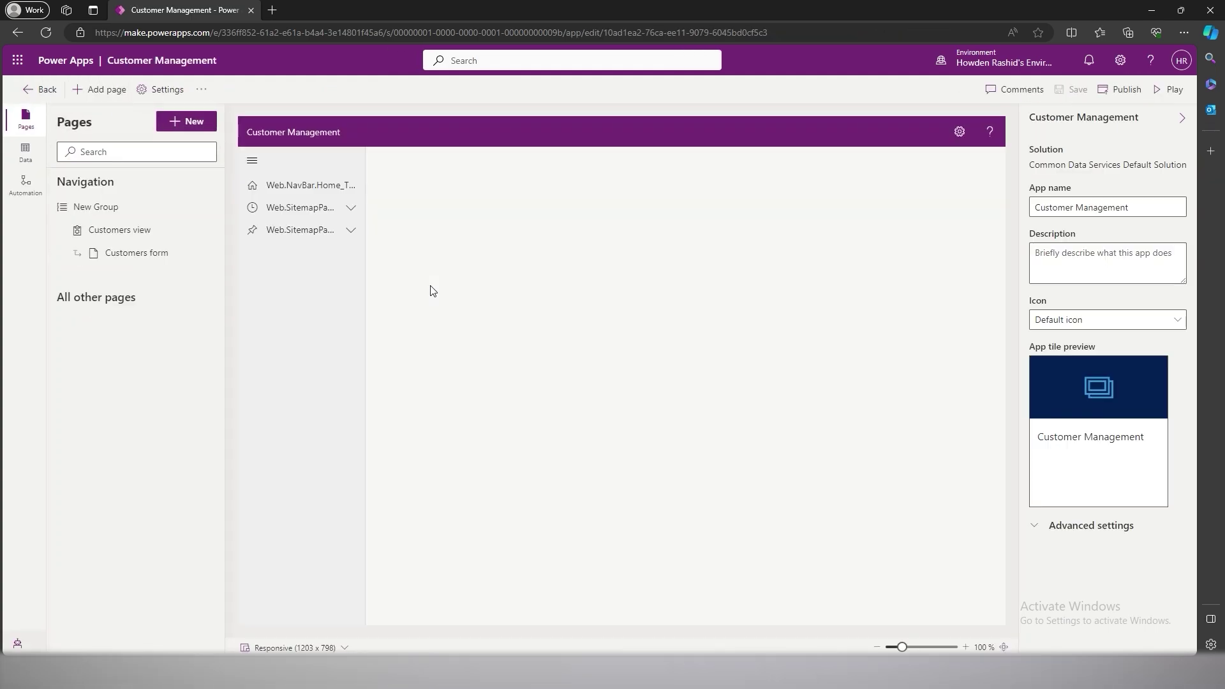
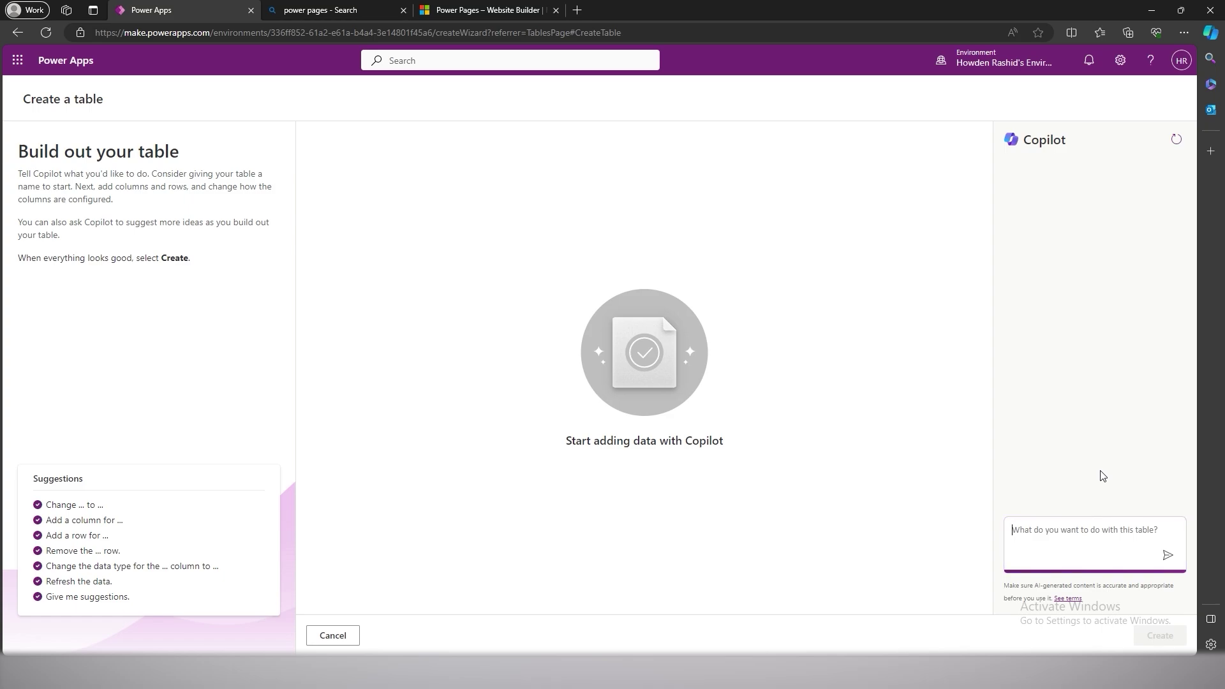
- Have Copilot generate a table from "Build me a table that tracks inventory for my business" and create it
text(Bu)
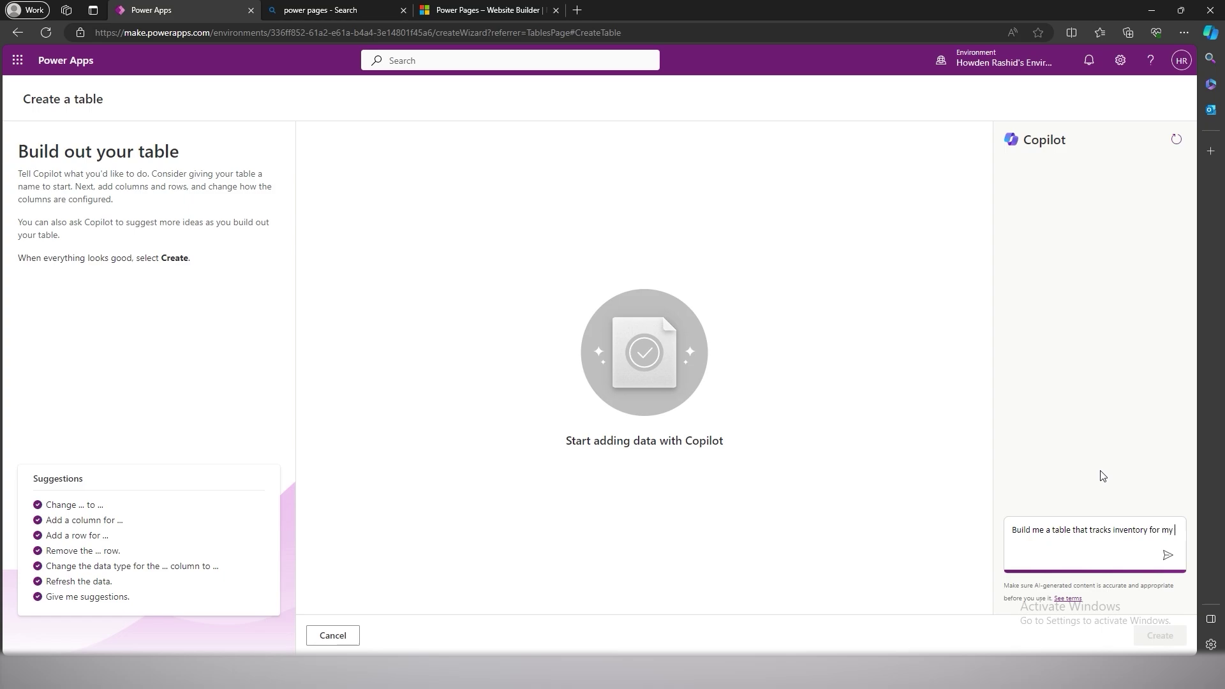
text(busi)
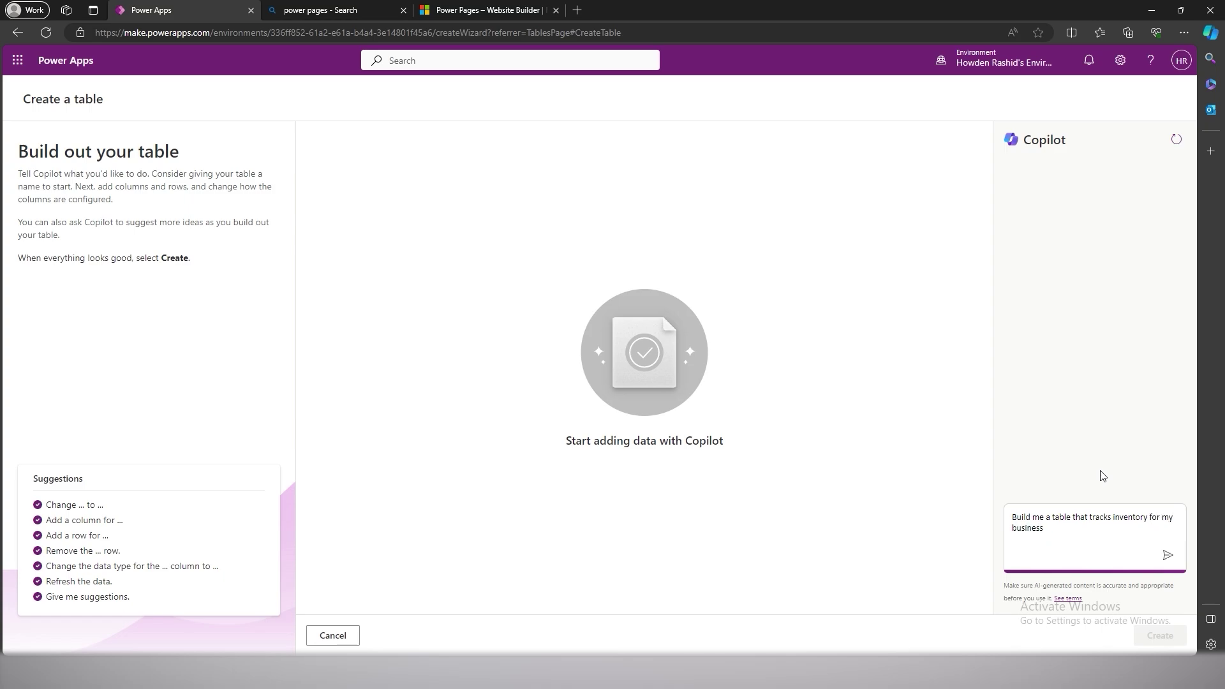
text(ness)
click(1167, 555)
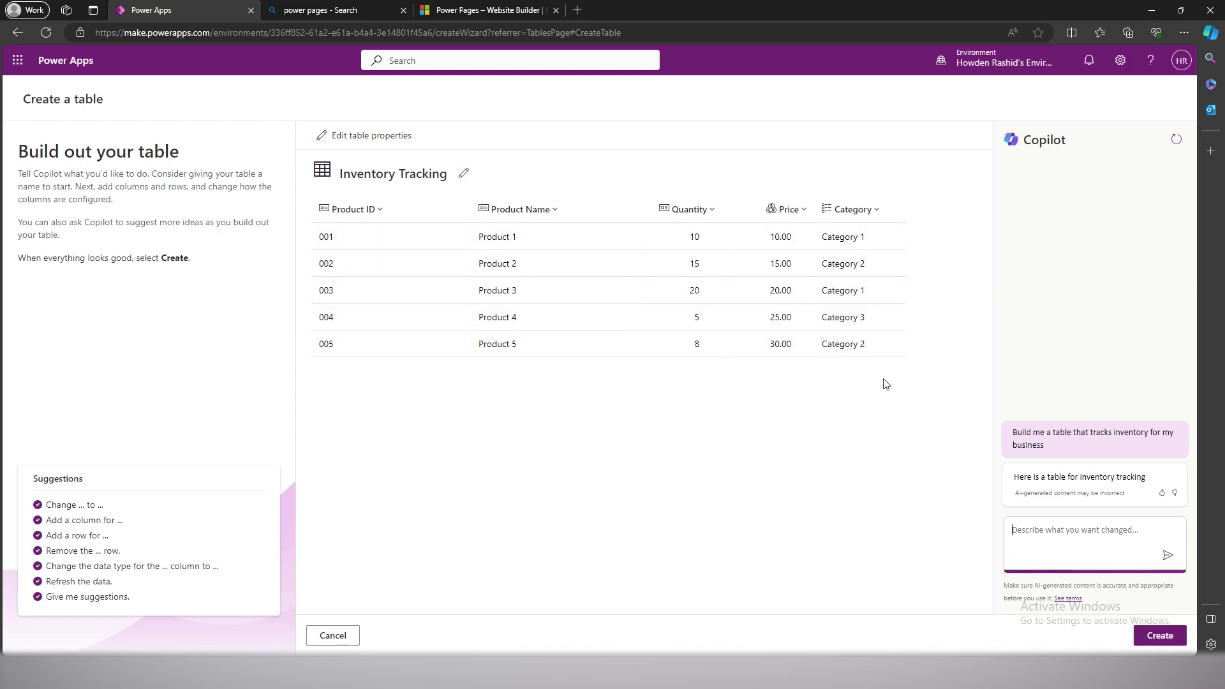
click(1159, 640)
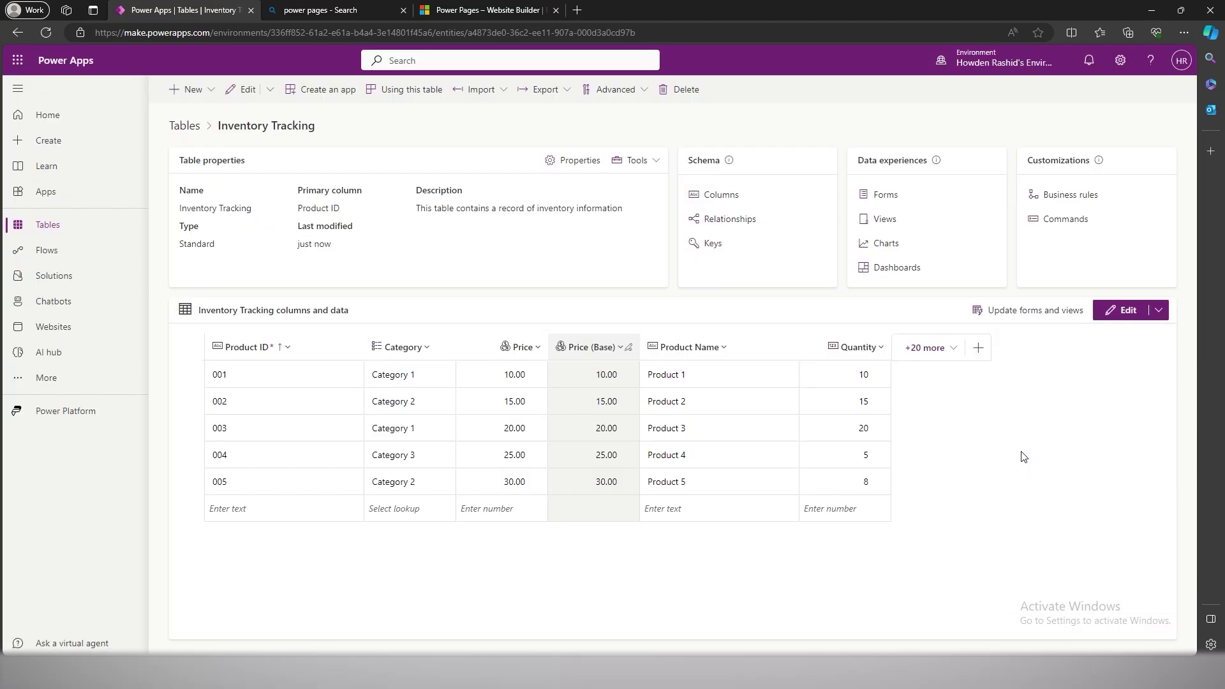
- Edit the Category column of the Inventory Tracking table and relabel its three choices as Food, Furniture and Expensive Items
click(418, 349)
click(420, 370)
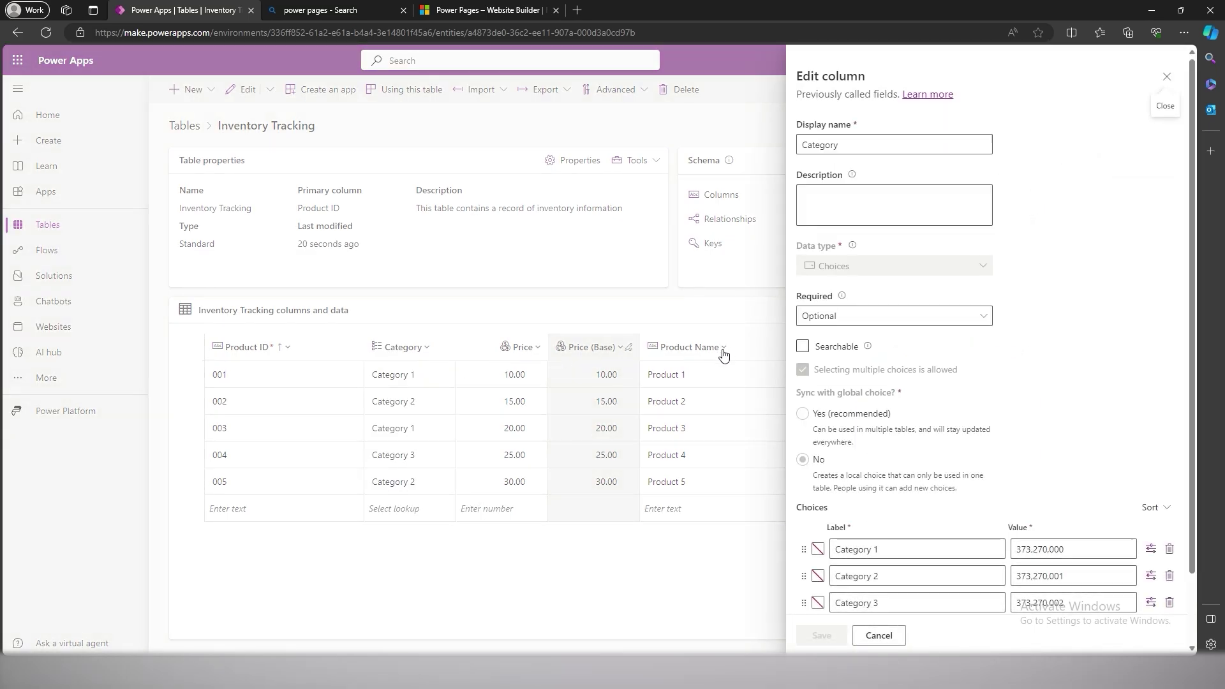
scroll(892, 373, down, 2)
triple_click(872, 470)
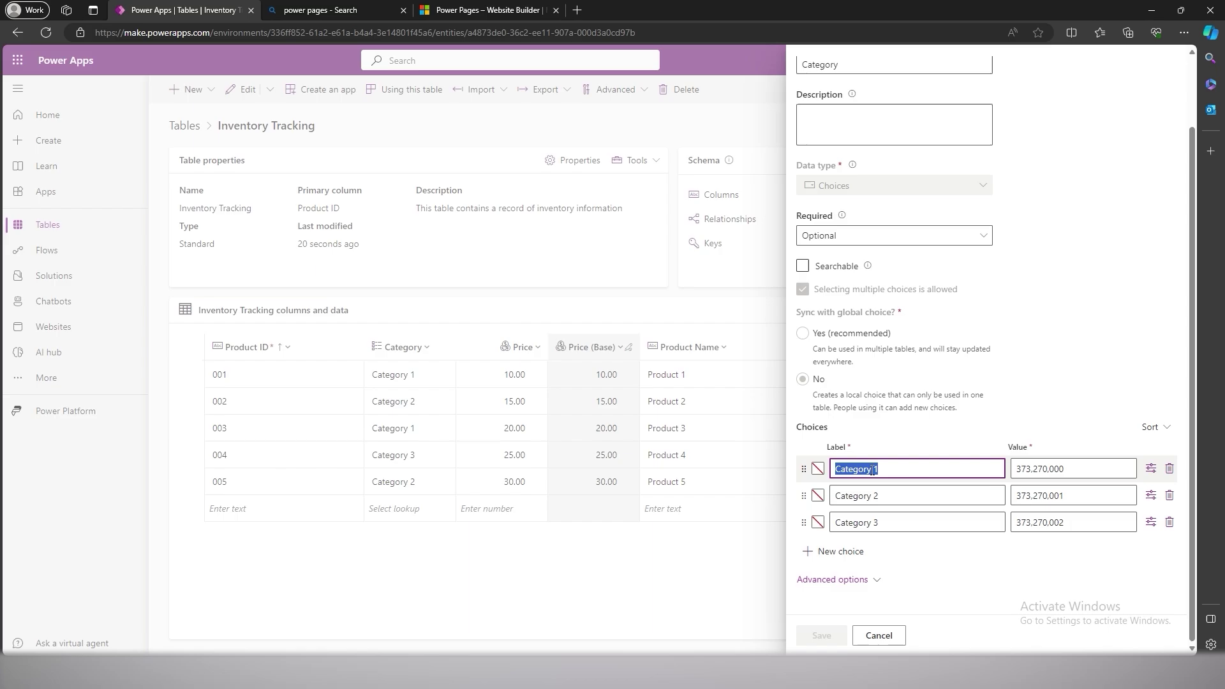
text(Food)
double_click(871, 497)
triple_click(866, 495)
text(Fur)
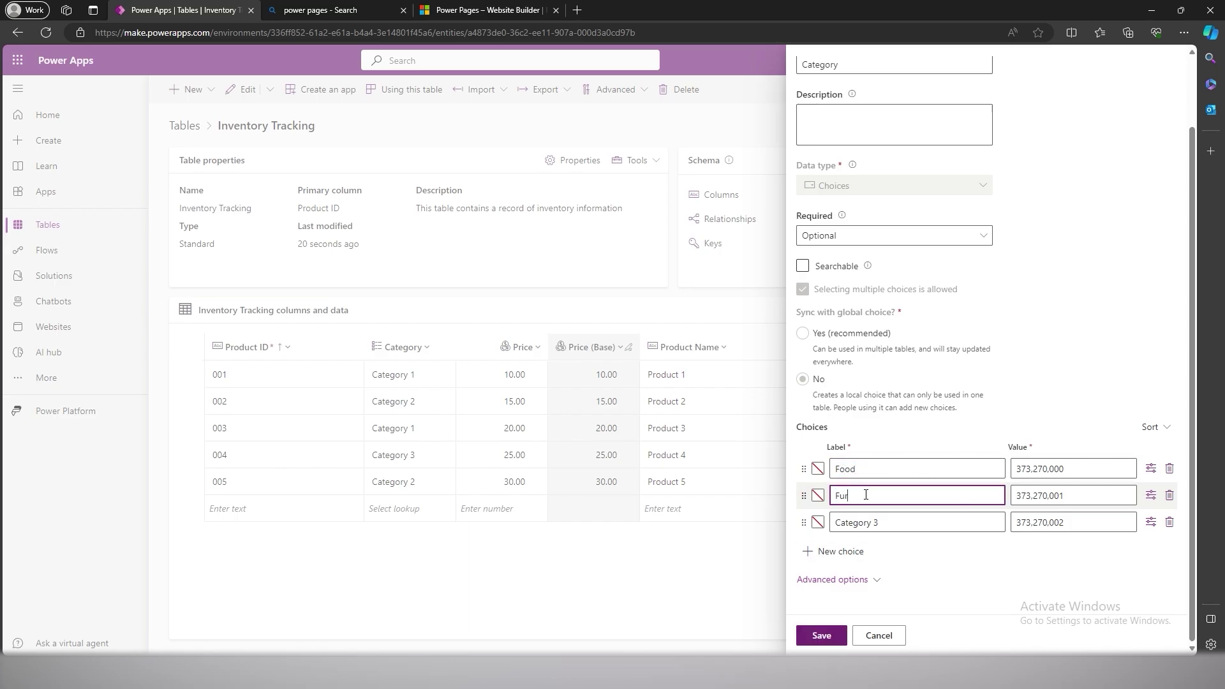
text(niture)
triple_click(870, 520)
key(BackSpace)
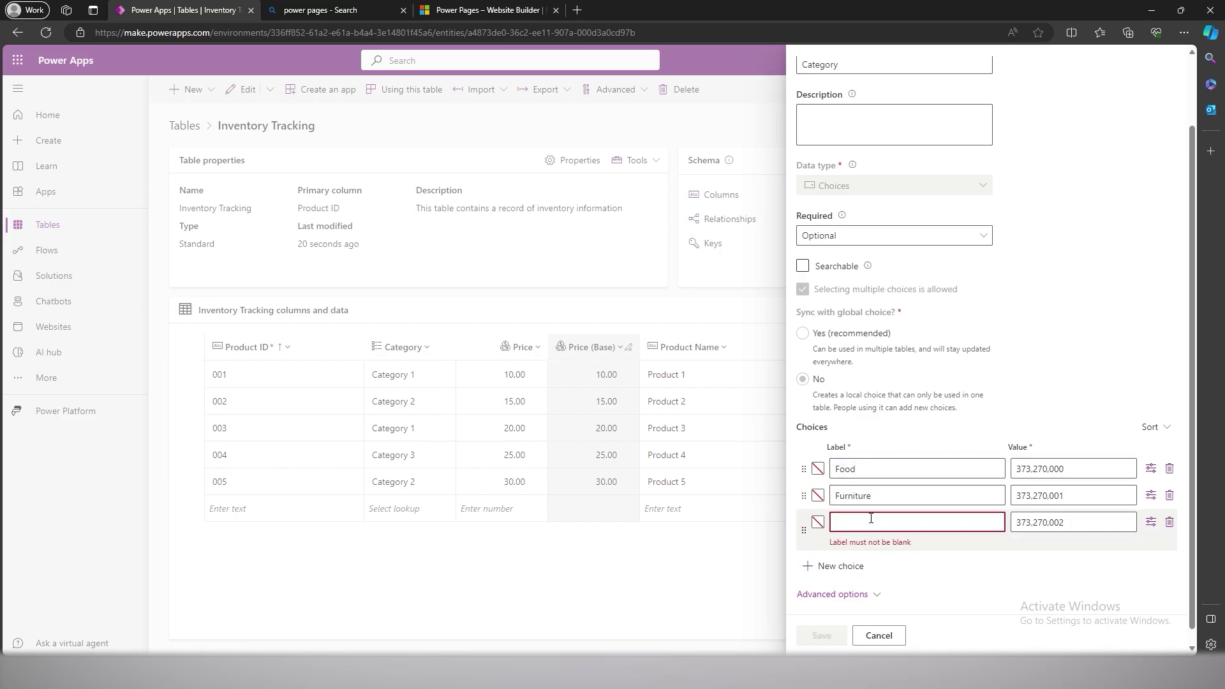
text(Expensive Items)
- Make the Category column Business required and save the column changes
scroll(871, 552, up, 2)
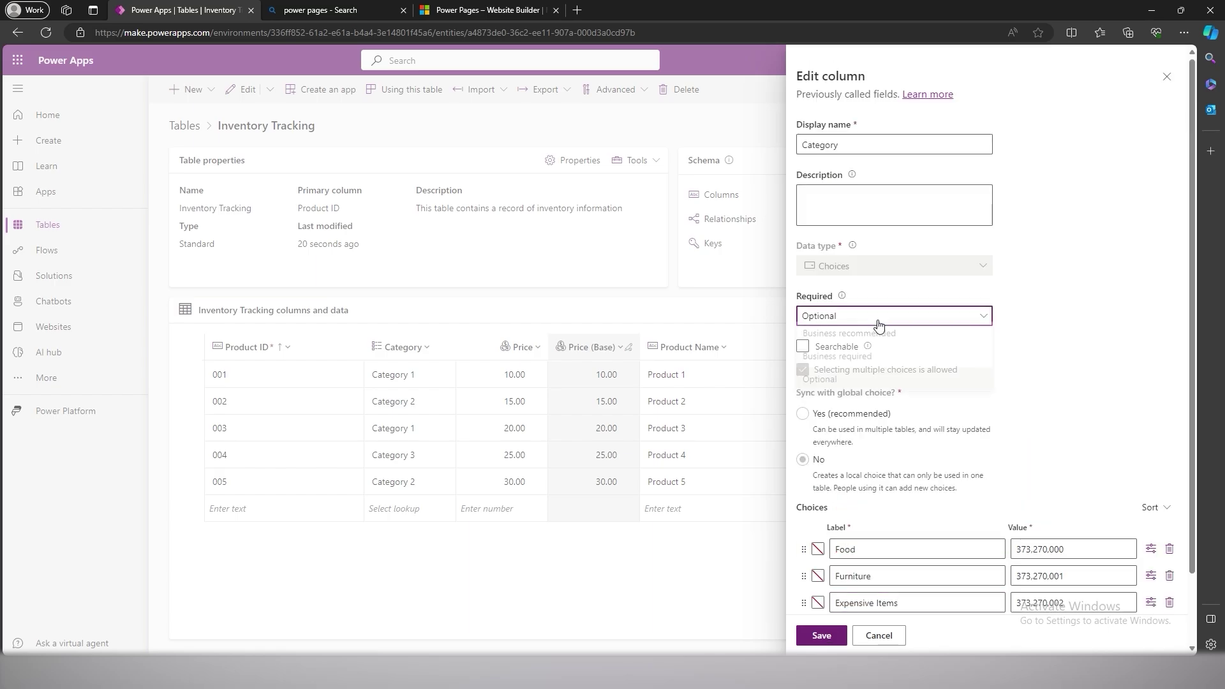
click(840, 317)
click(868, 360)
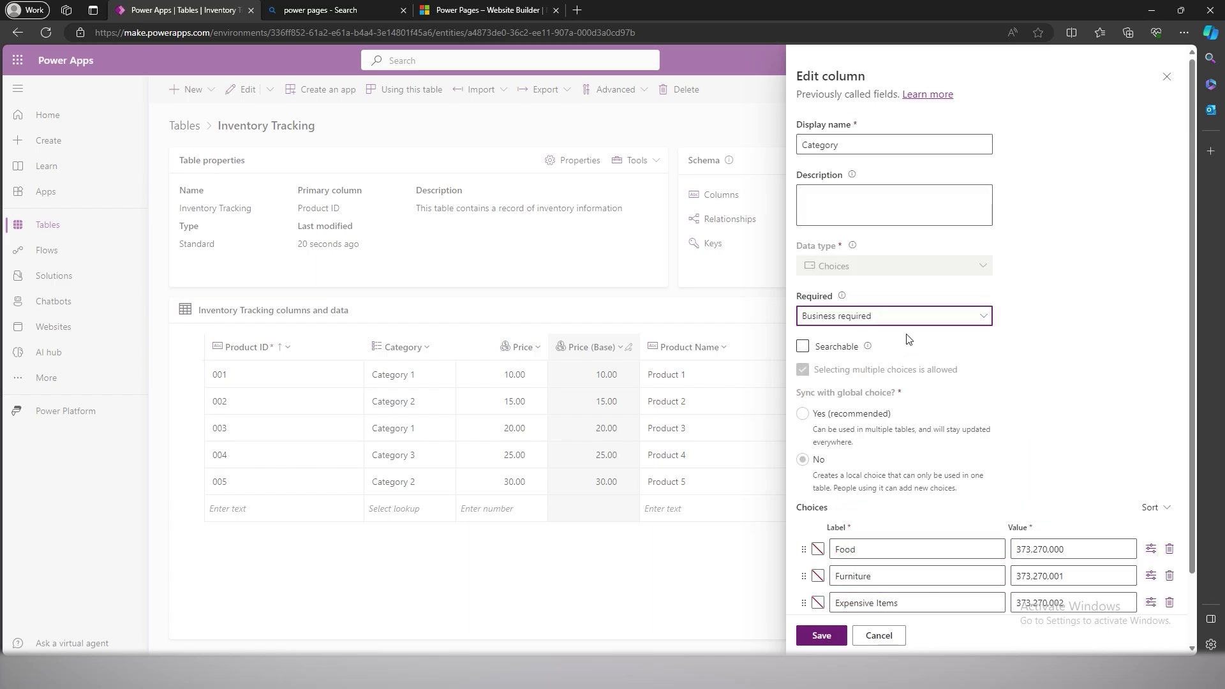
scroll(912, 345, down, 2)
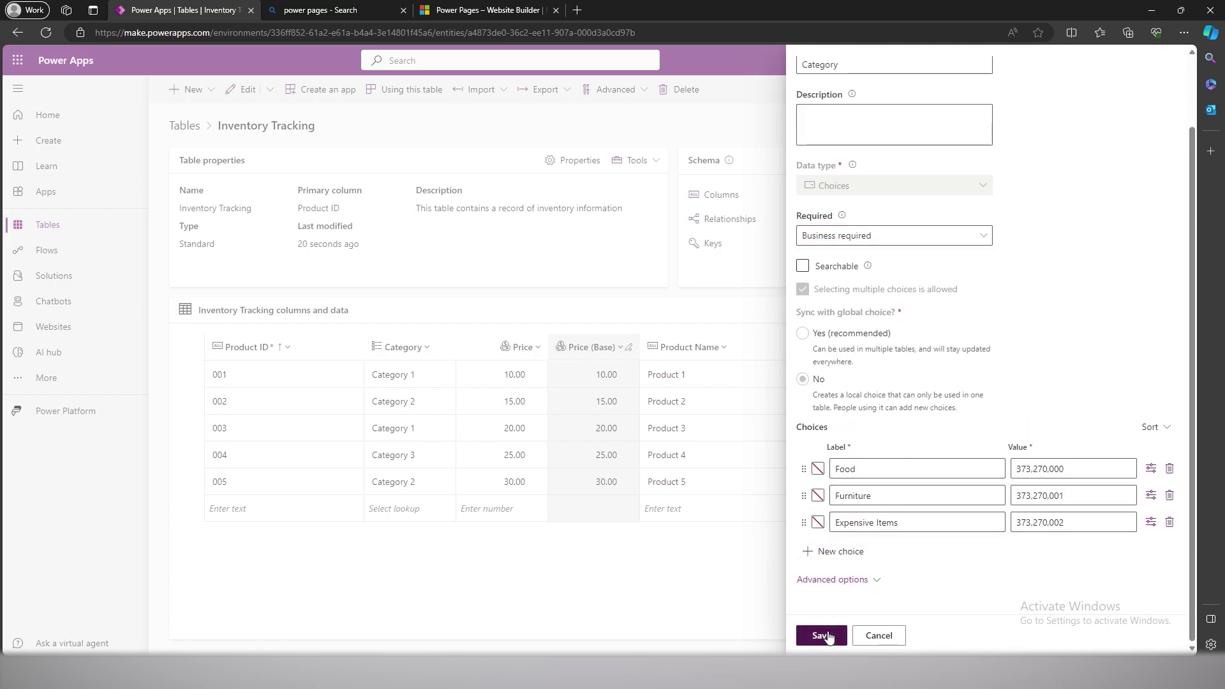
click(823, 635)
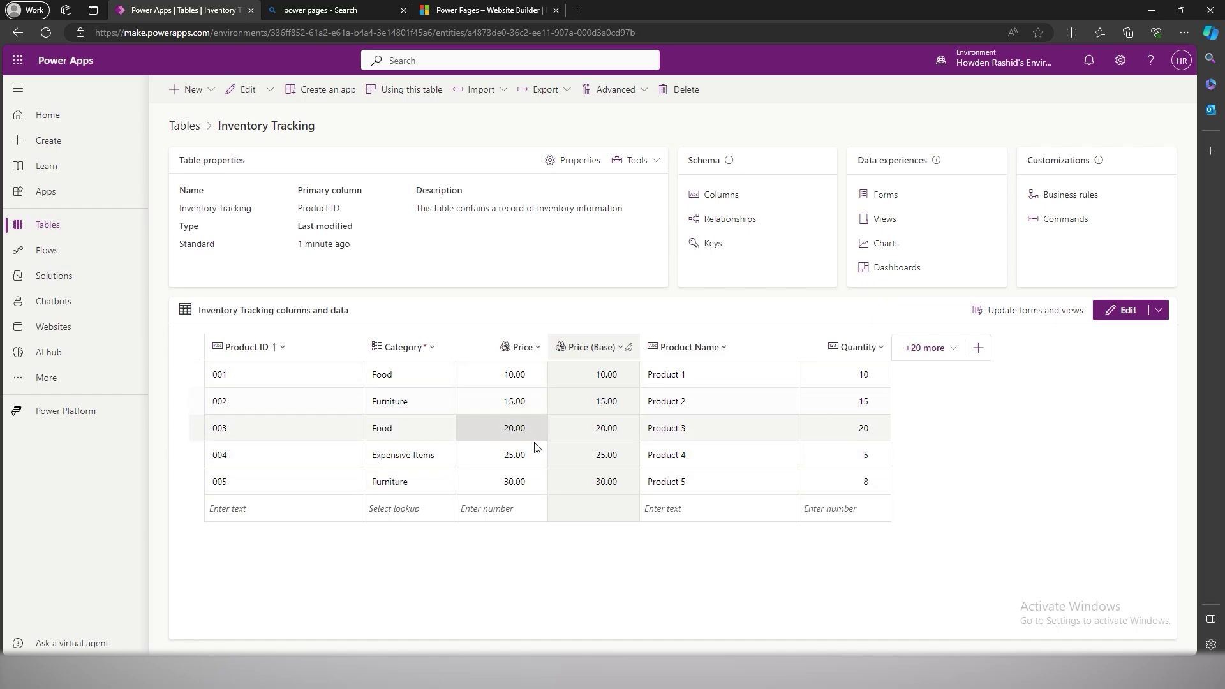
- Set the Product ID column of the Inventory Tracking table to Business required and save it
click(326, 359)
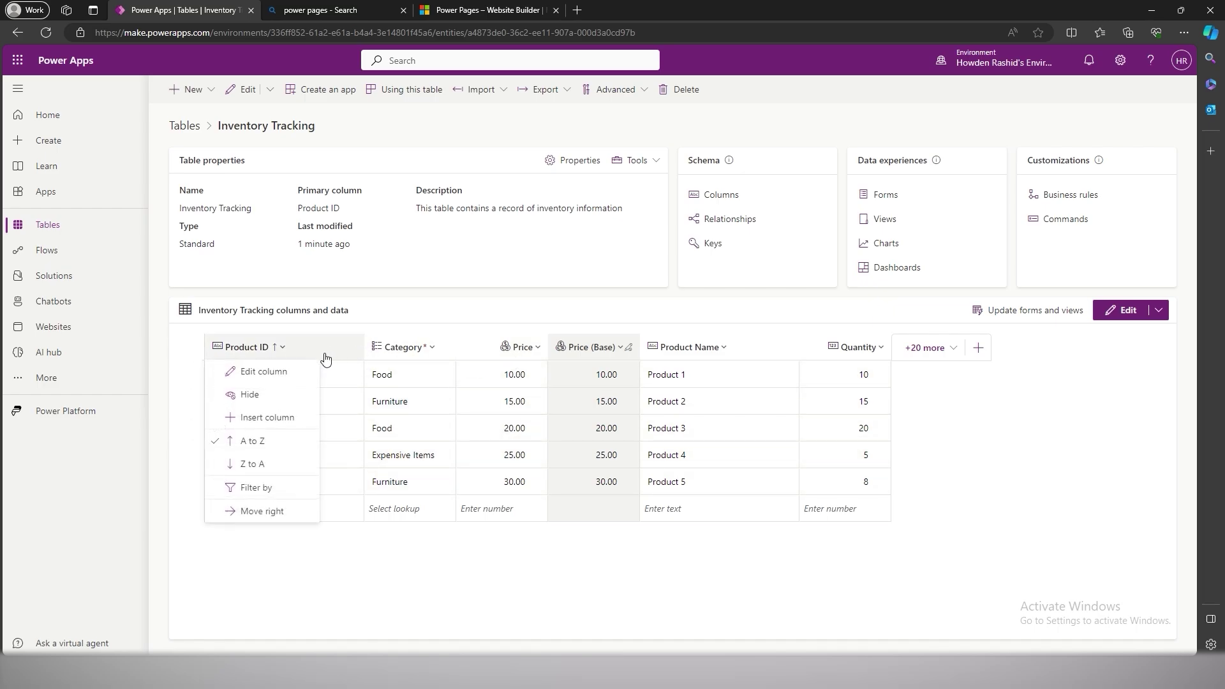
click(301, 372)
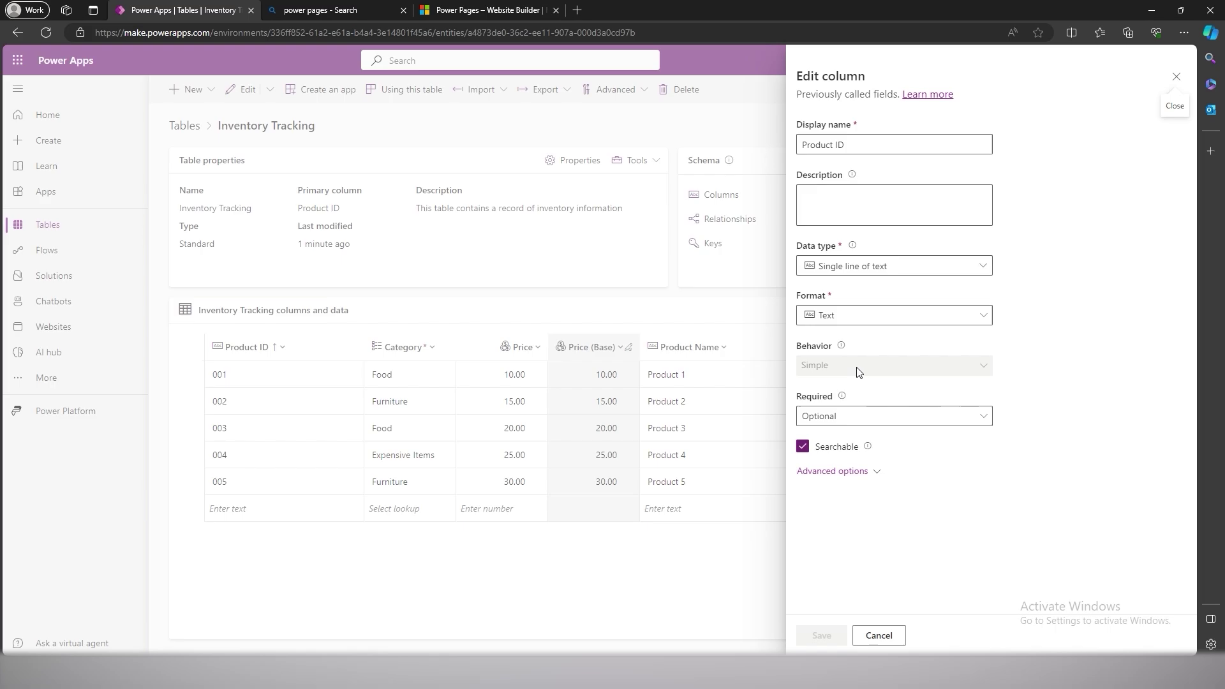
click(869, 418)
click(856, 462)
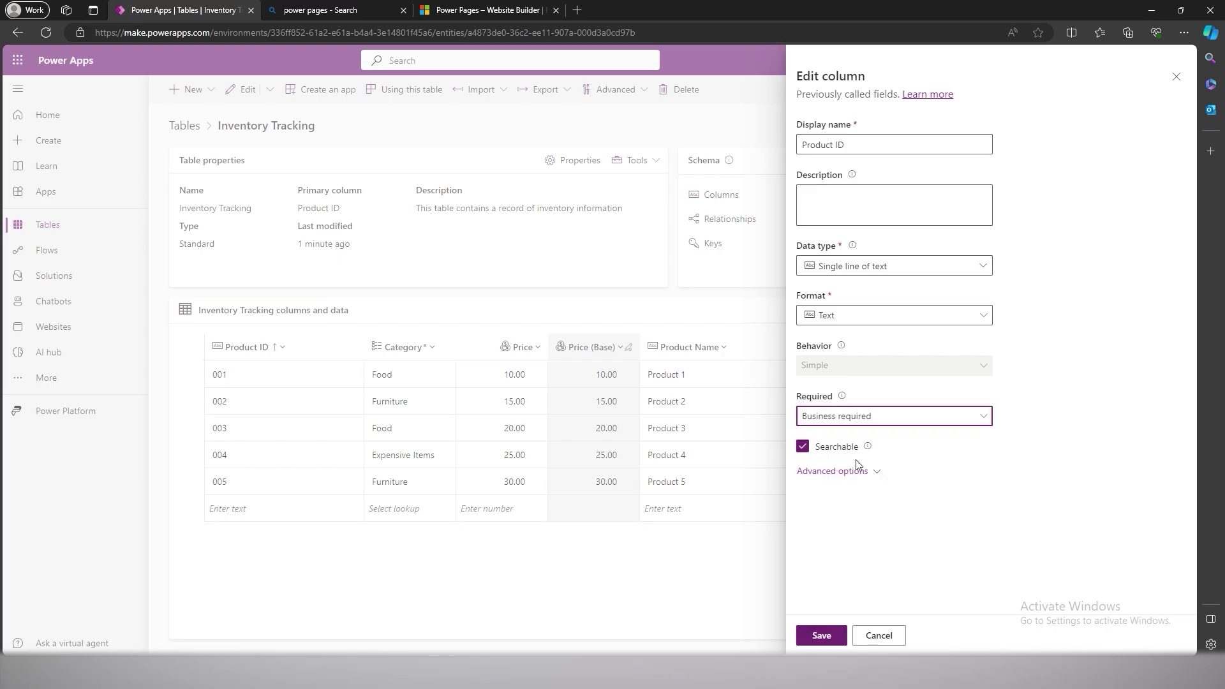
click(821, 636)
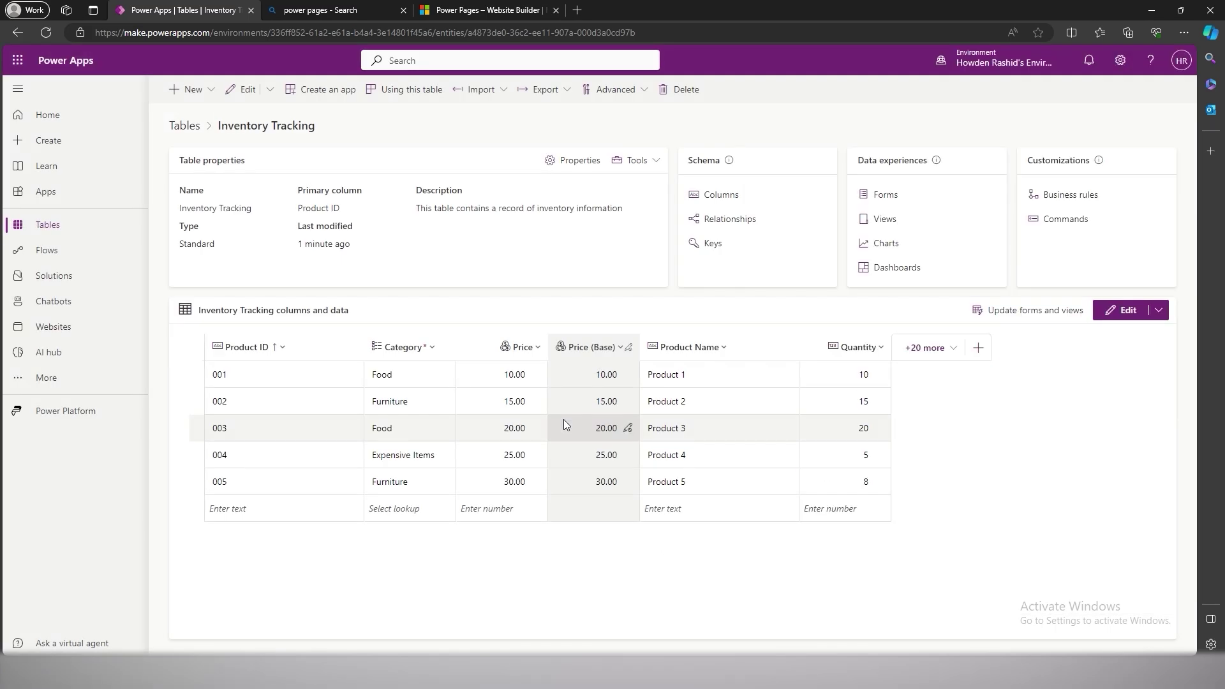
- Set the Price column of the Inventory Tracking table to Business required and save it
click(536, 347)
click(504, 370)
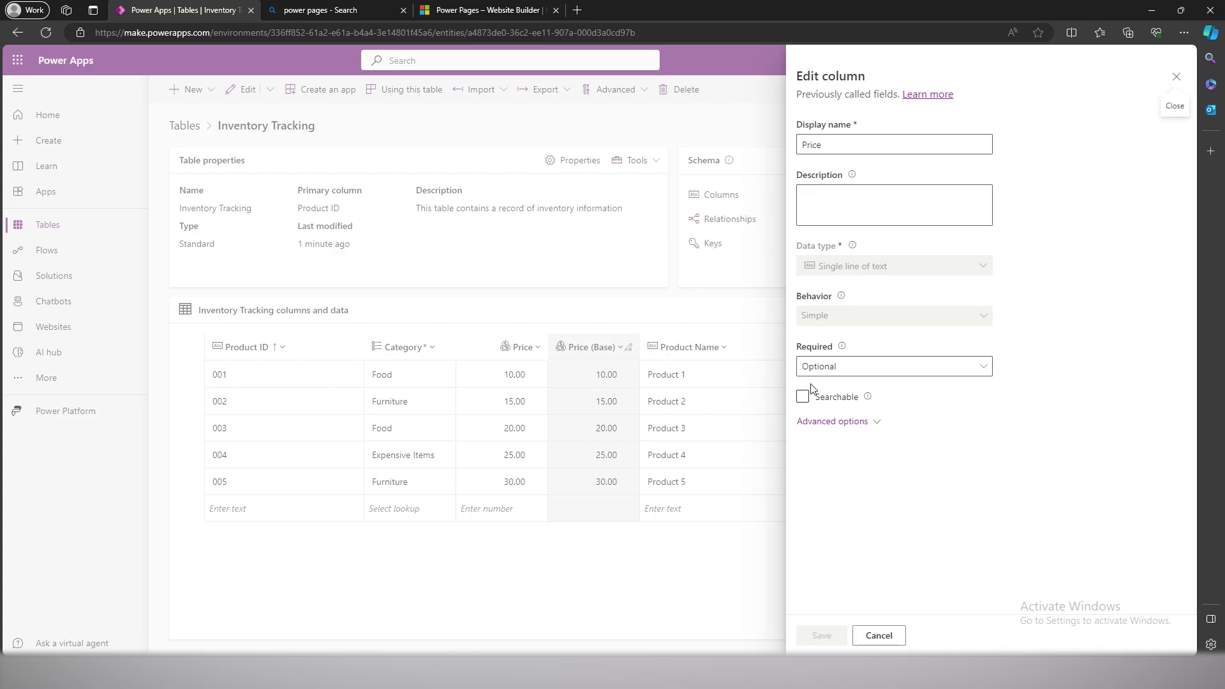
click(830, 367)
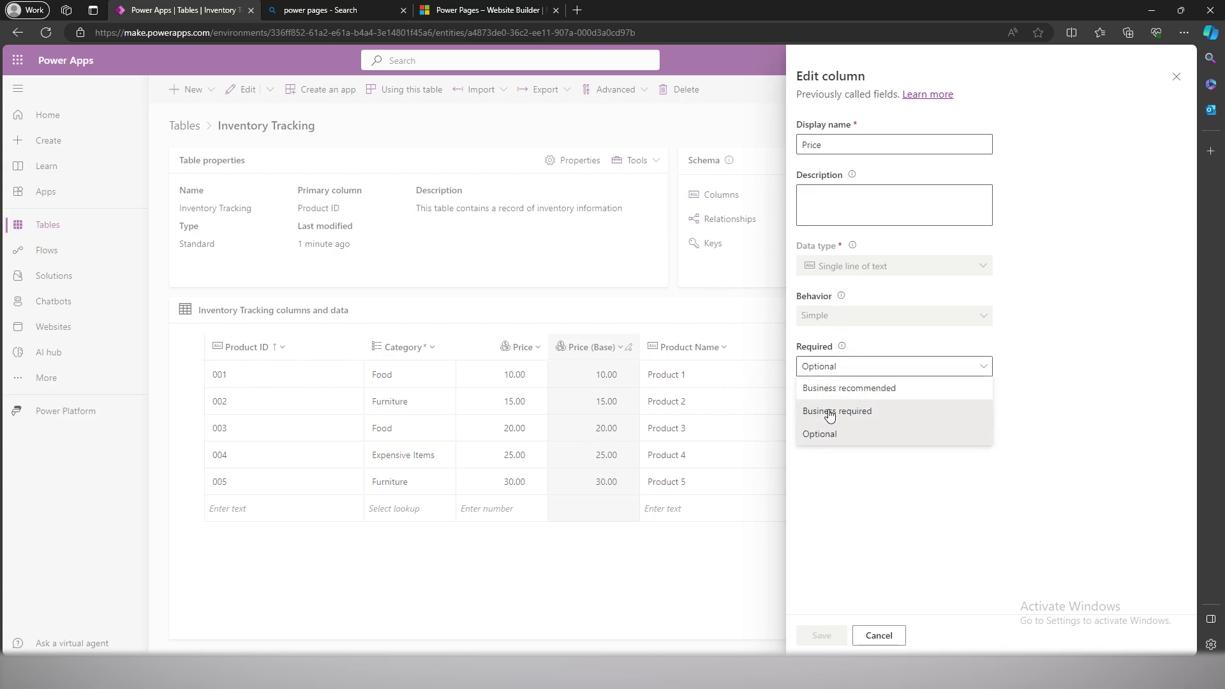
click(830, 412)
click(823, 636)
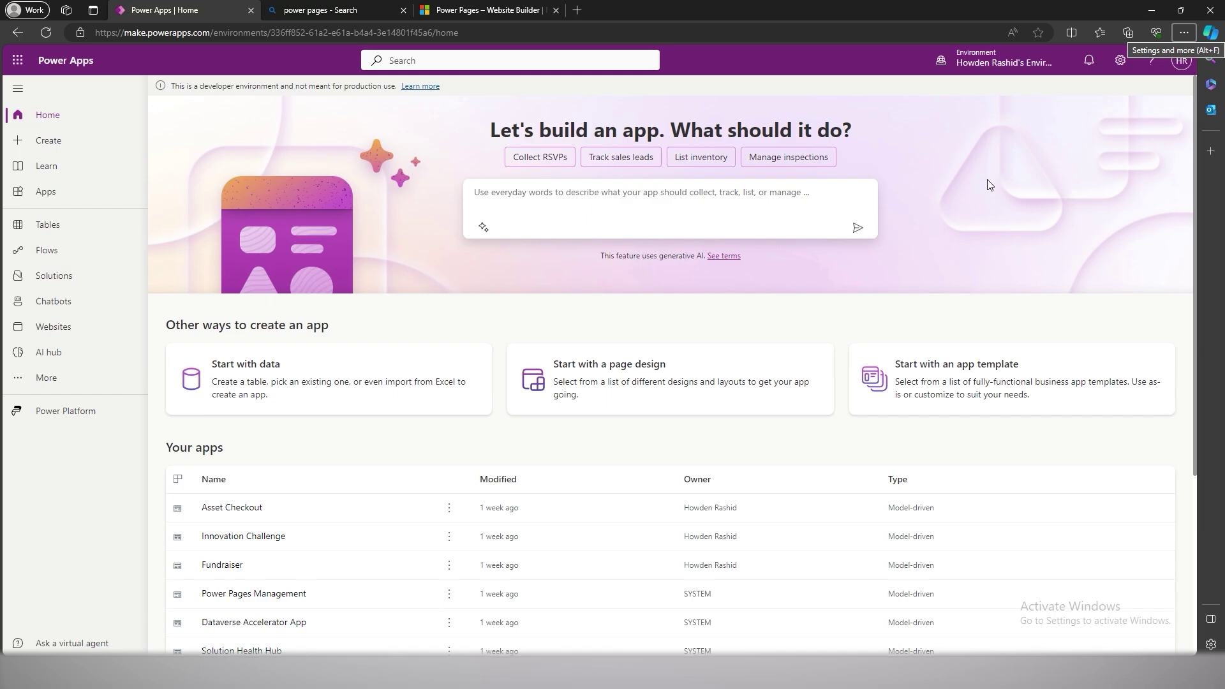
- Create a blank canvas app in Phone format named Inventory Management App
click(124, 152)
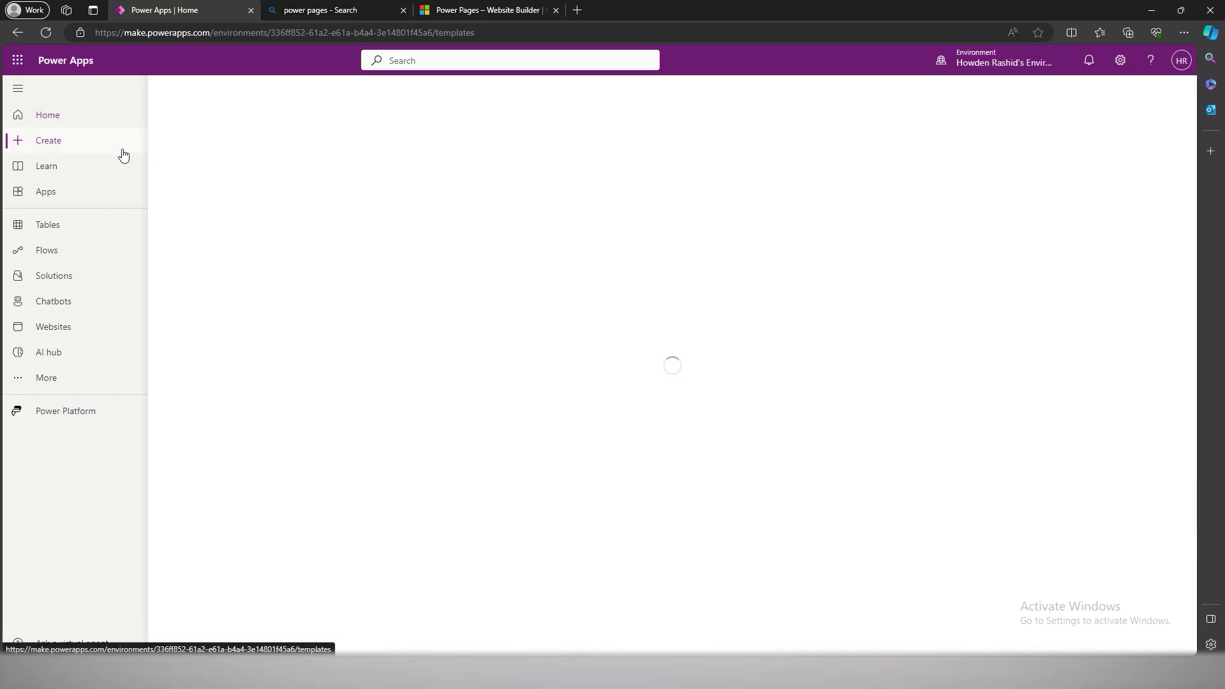
click(282, 253)
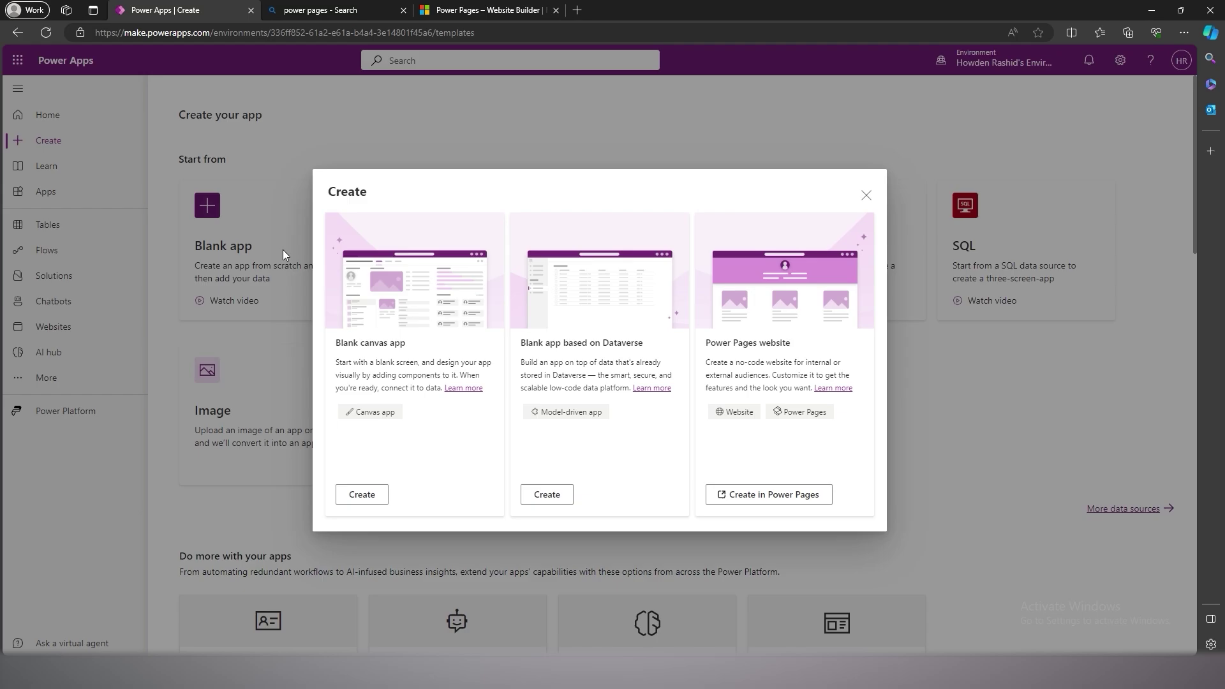
click(372, 501)
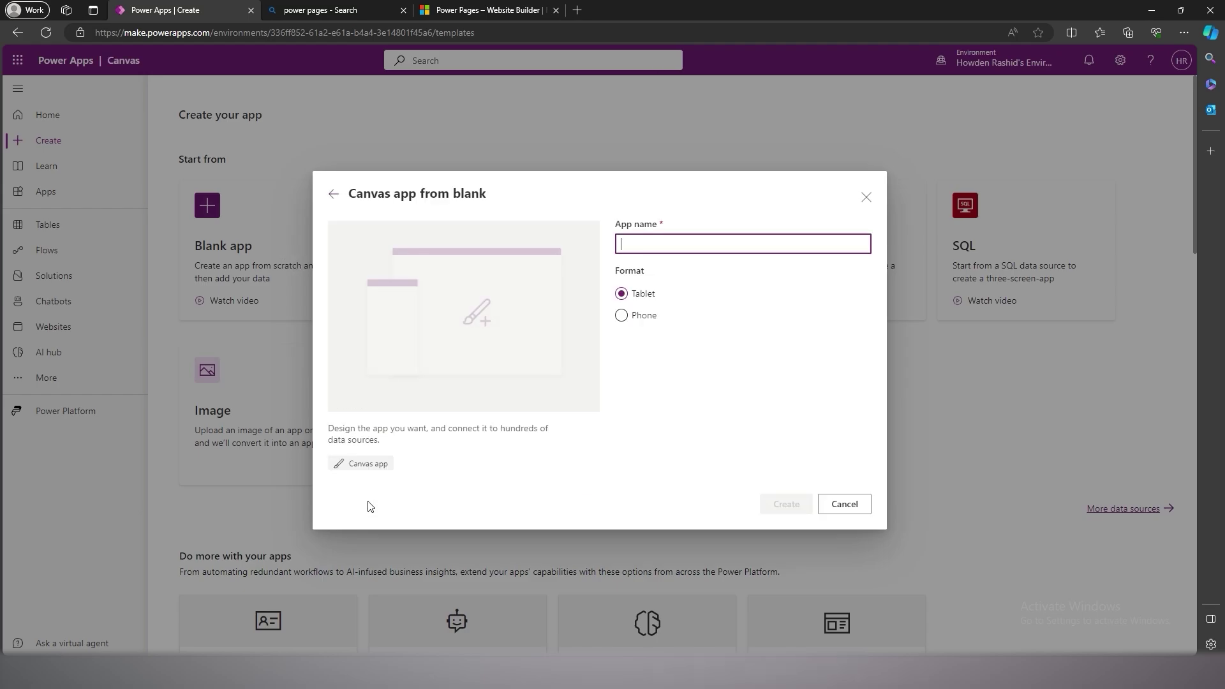
click(628, 320)
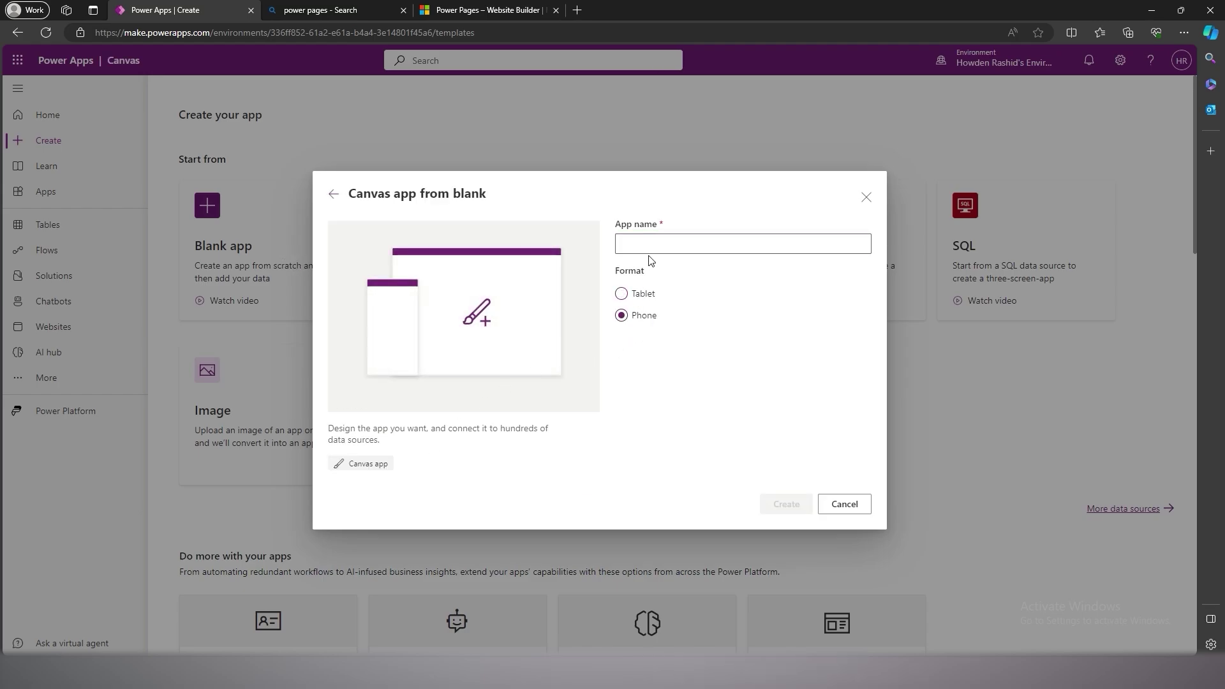
click(656, 238)
text(Inventory Man)
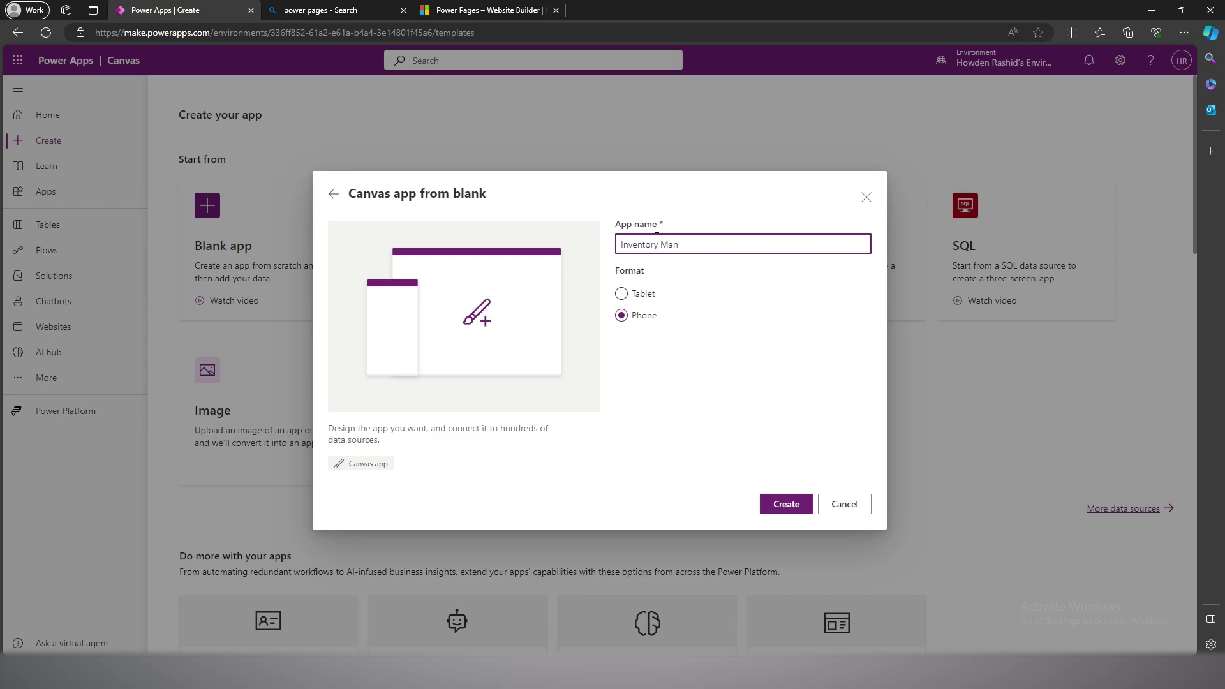
text(agement App)
click(777, 503)
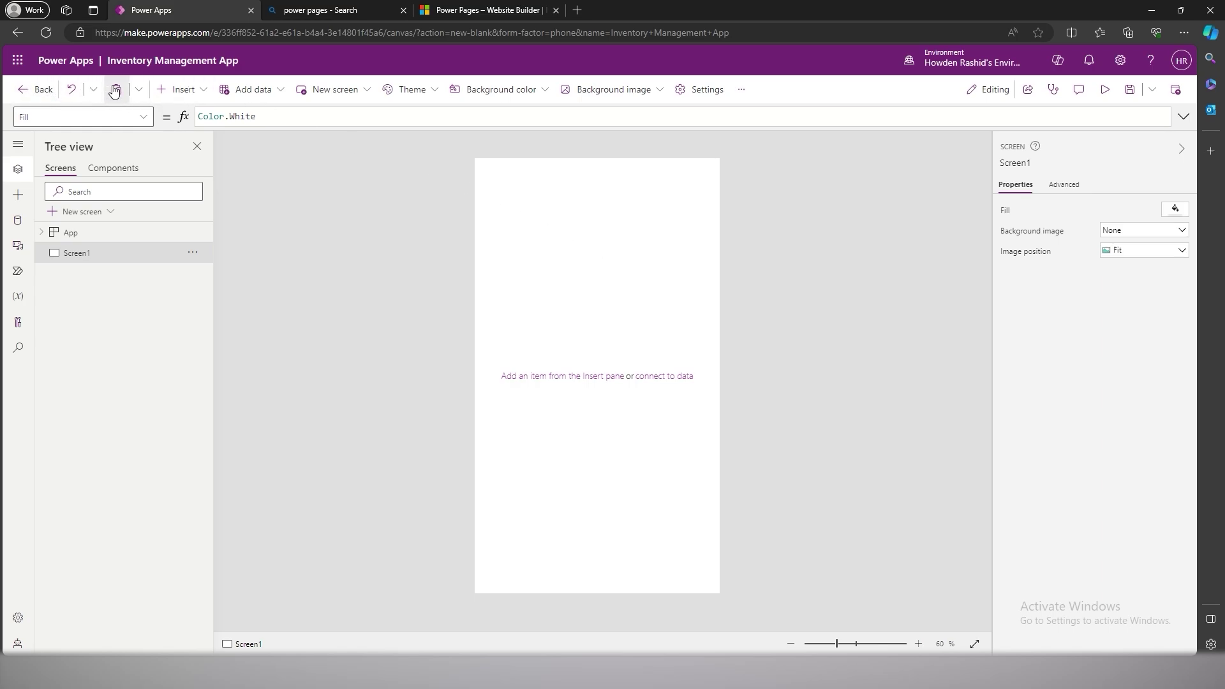
click(197, 90)
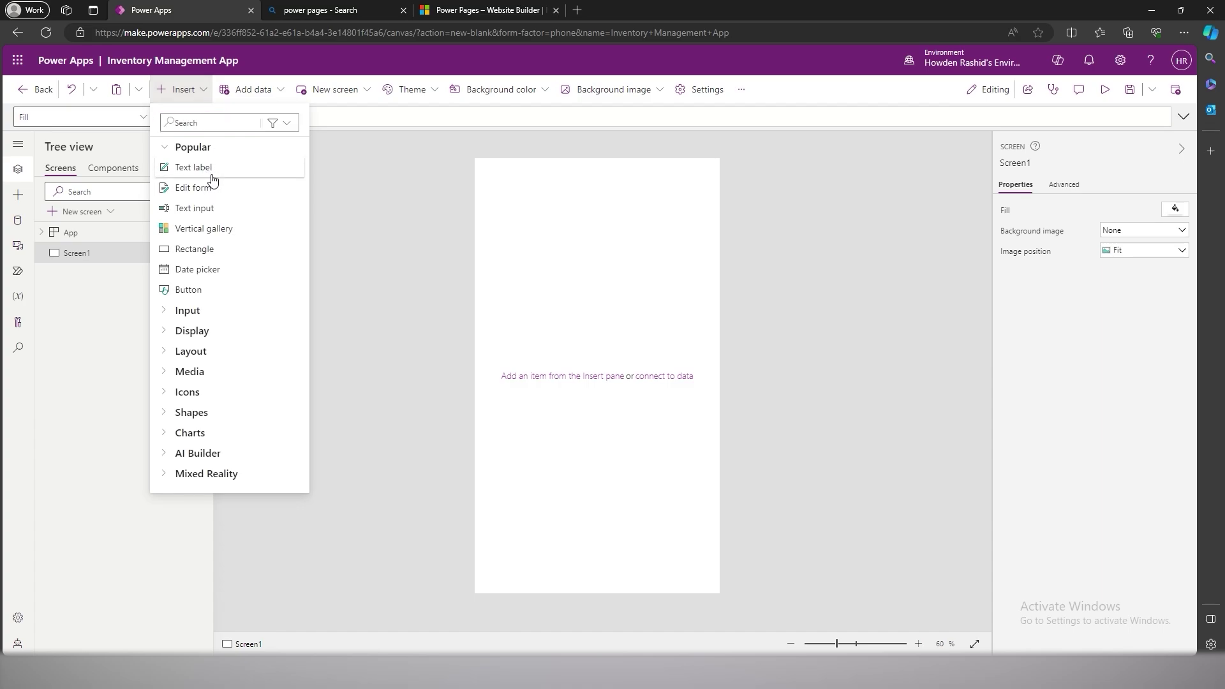
click(213, 178)
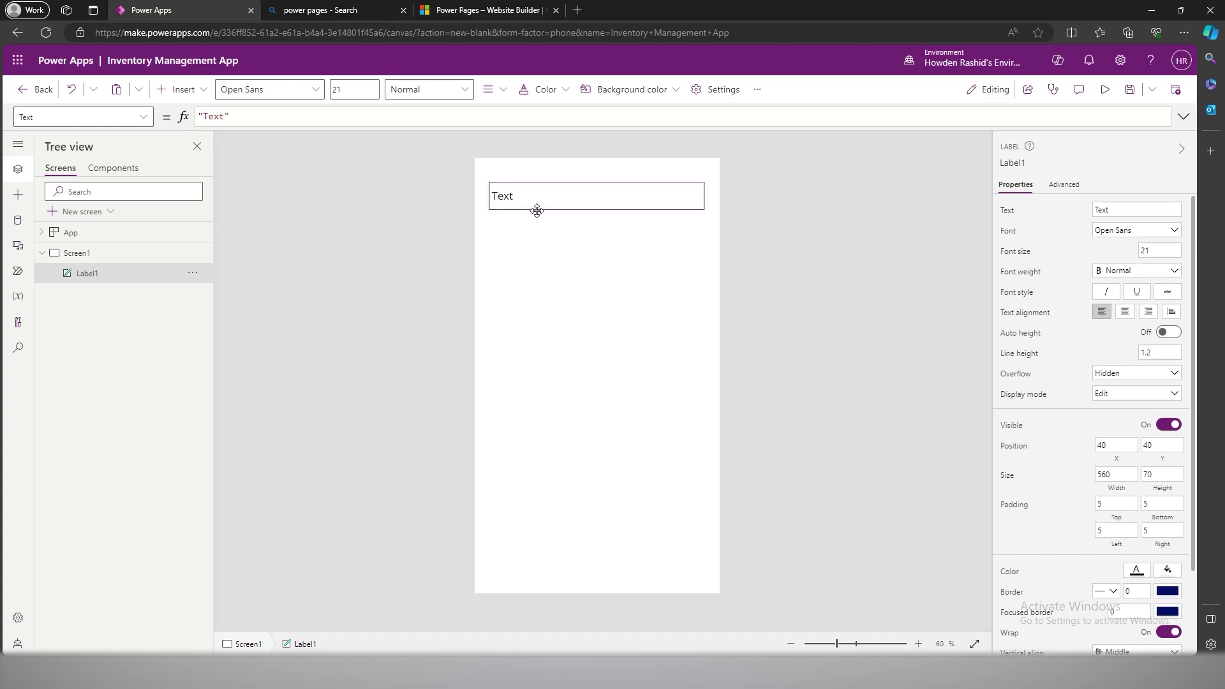
drag(537, 210, 537, 211)
key(Delete)
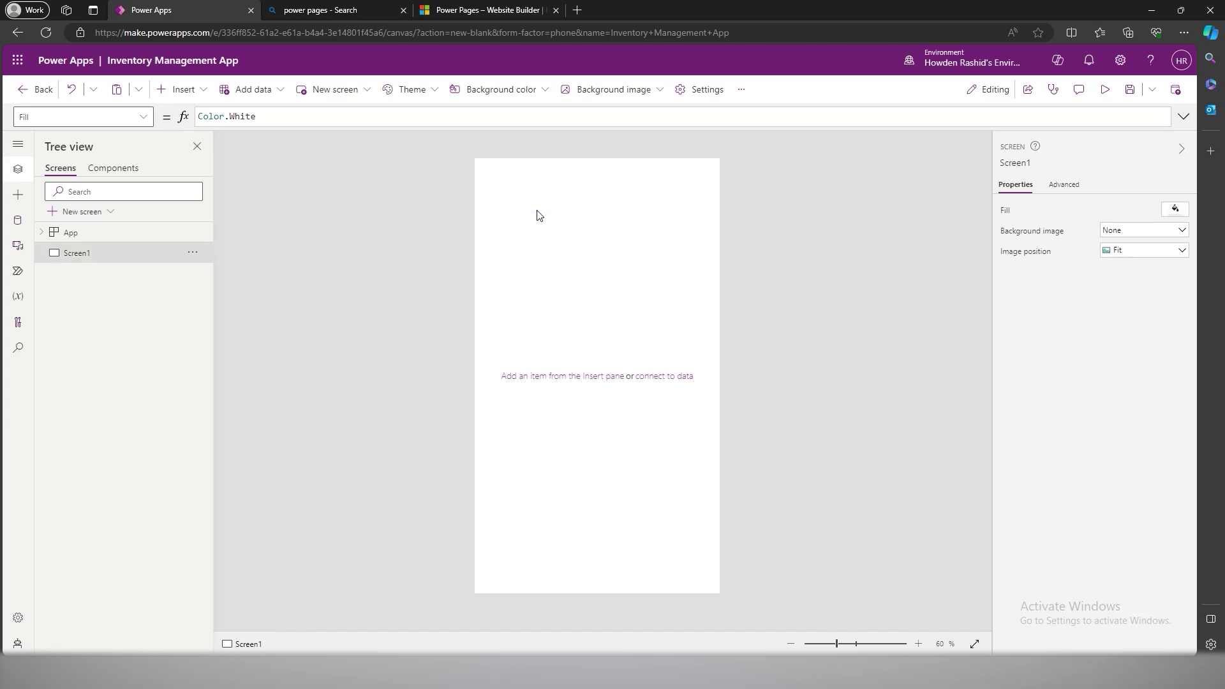
- Look through the tables available as data sources and the templates and layouts offered for a new screen
click(279, 93)
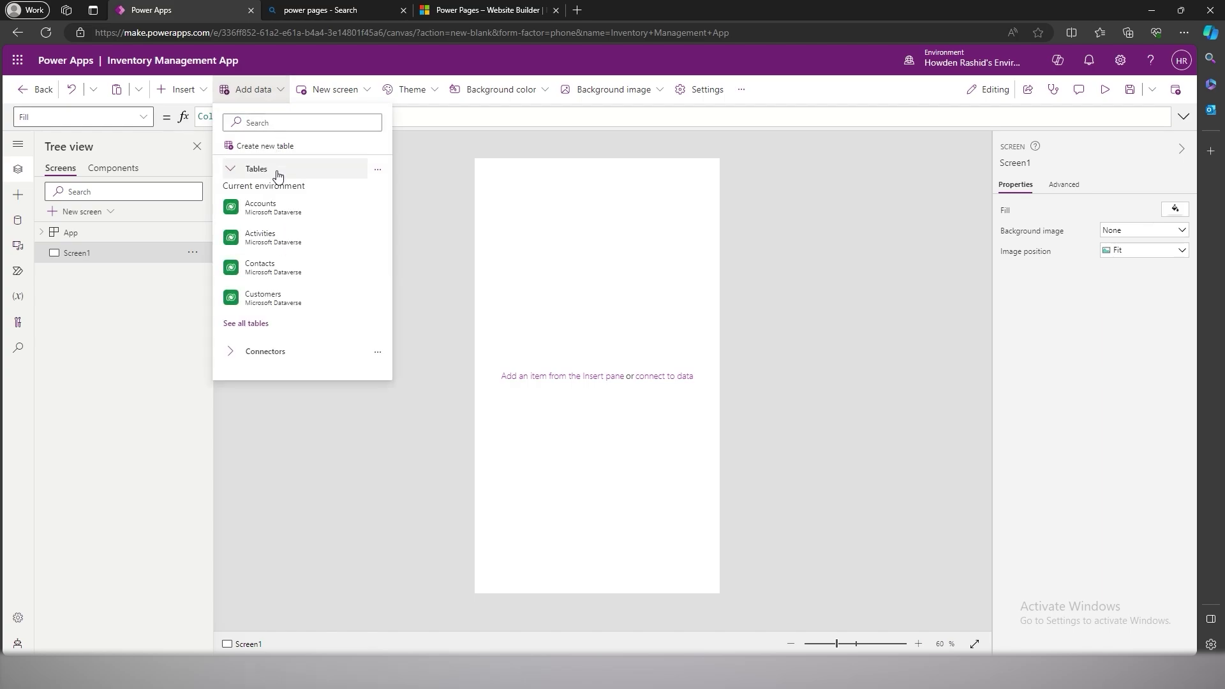
click(283, 93)
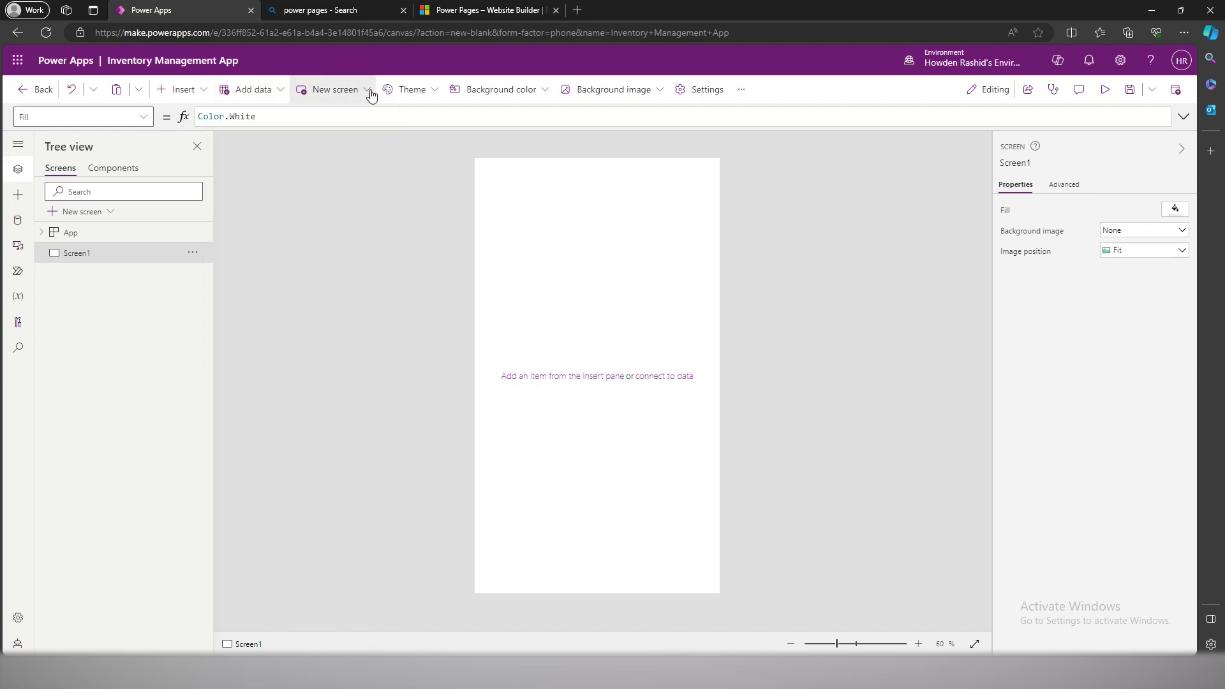
click(367, 94)
click(363, 117)
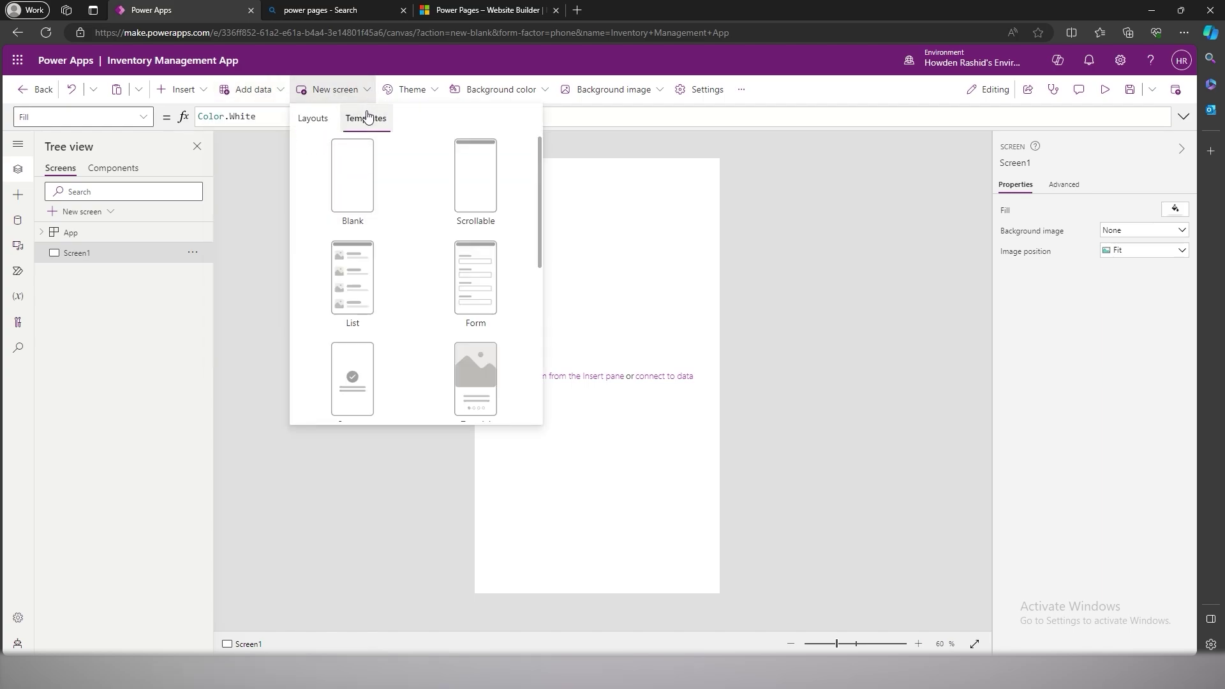
click(319, 130)
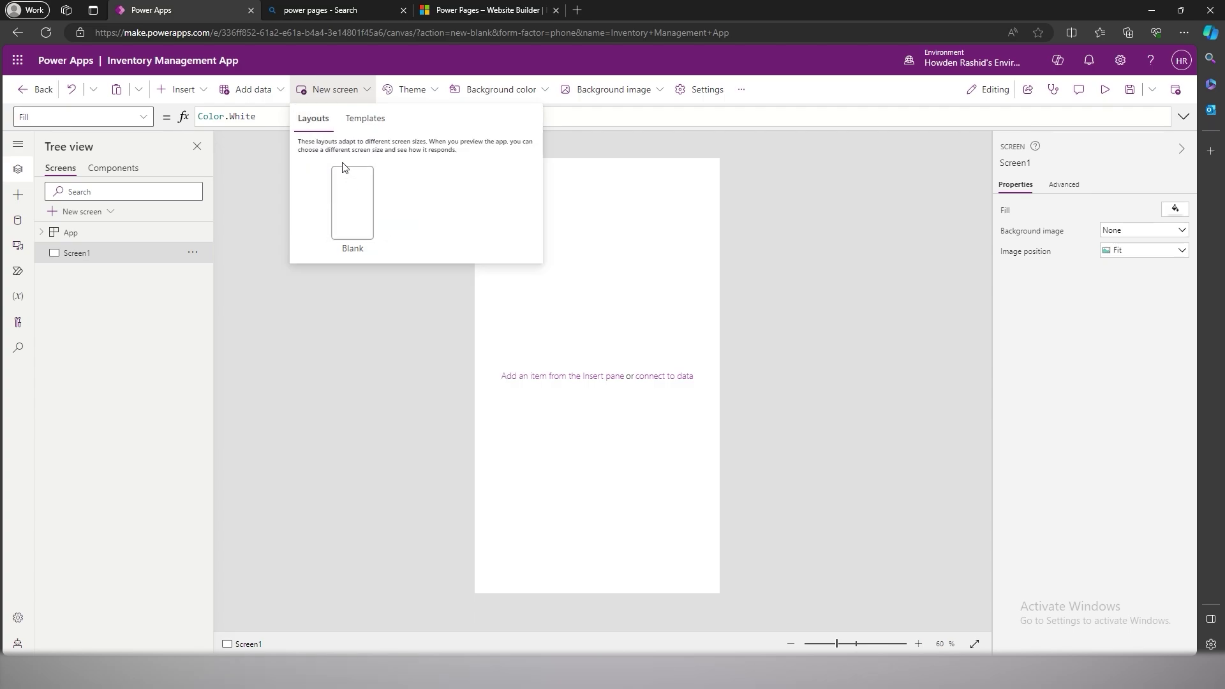
- Apply the Red standard theme to the Inventory Management App
click(419, 95)
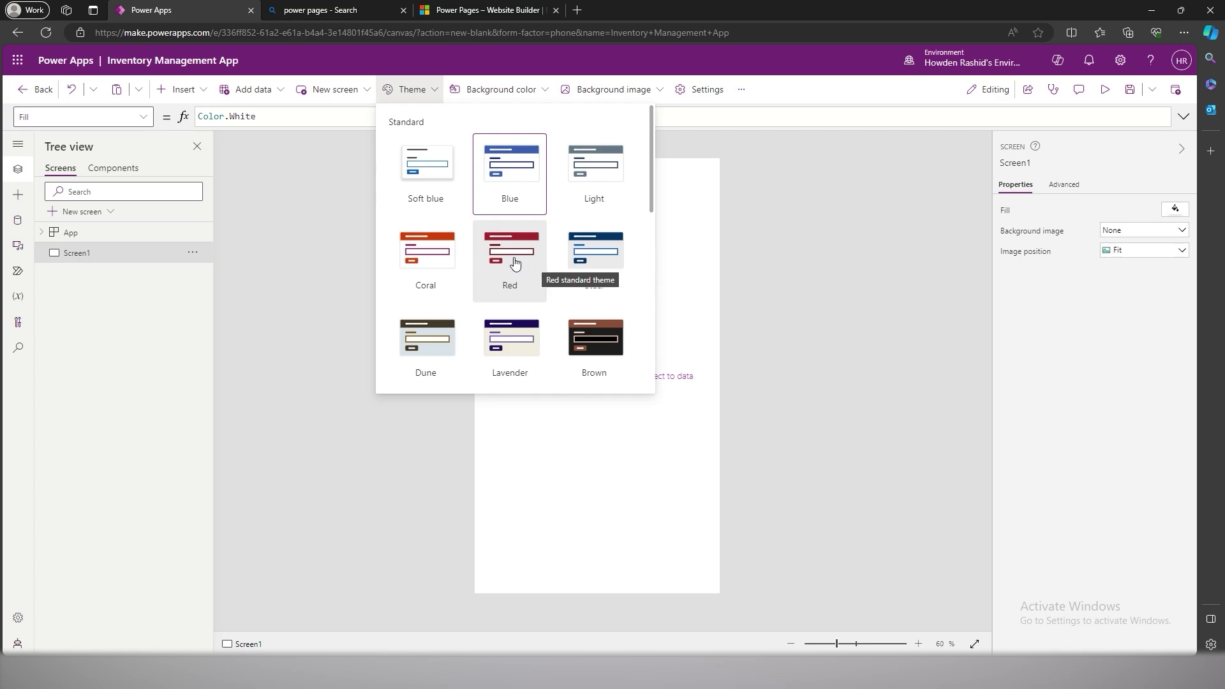
scroll(504, 256, down, 6)
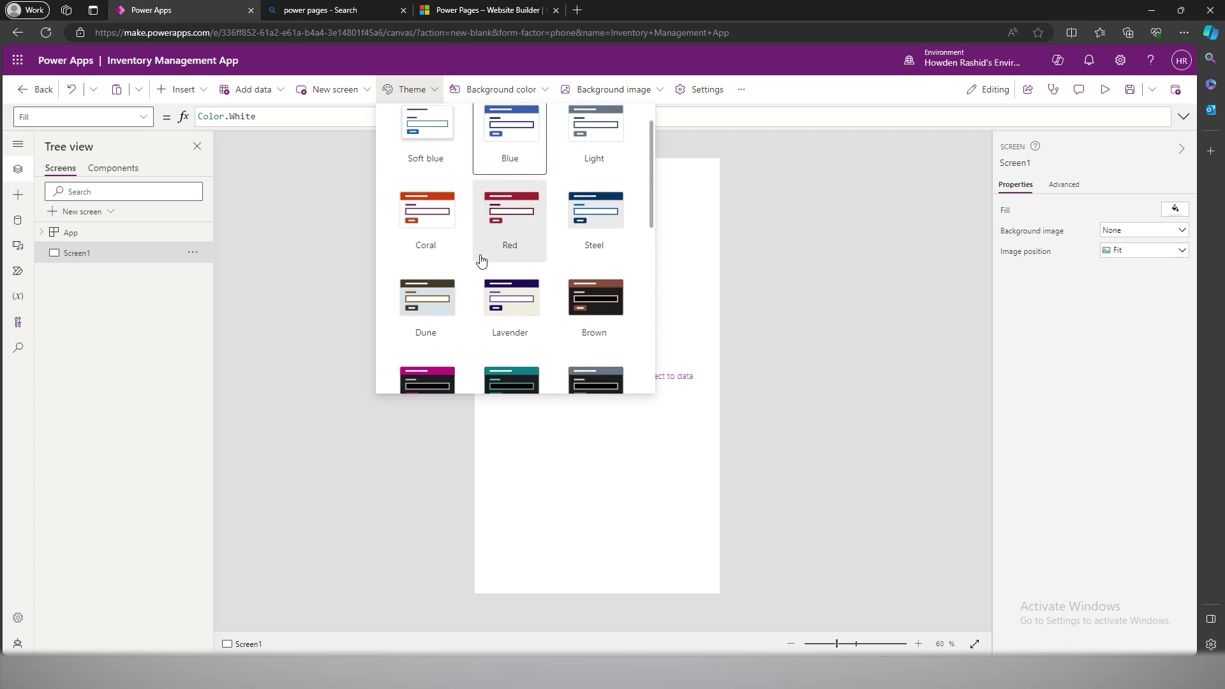
click(590, 239)
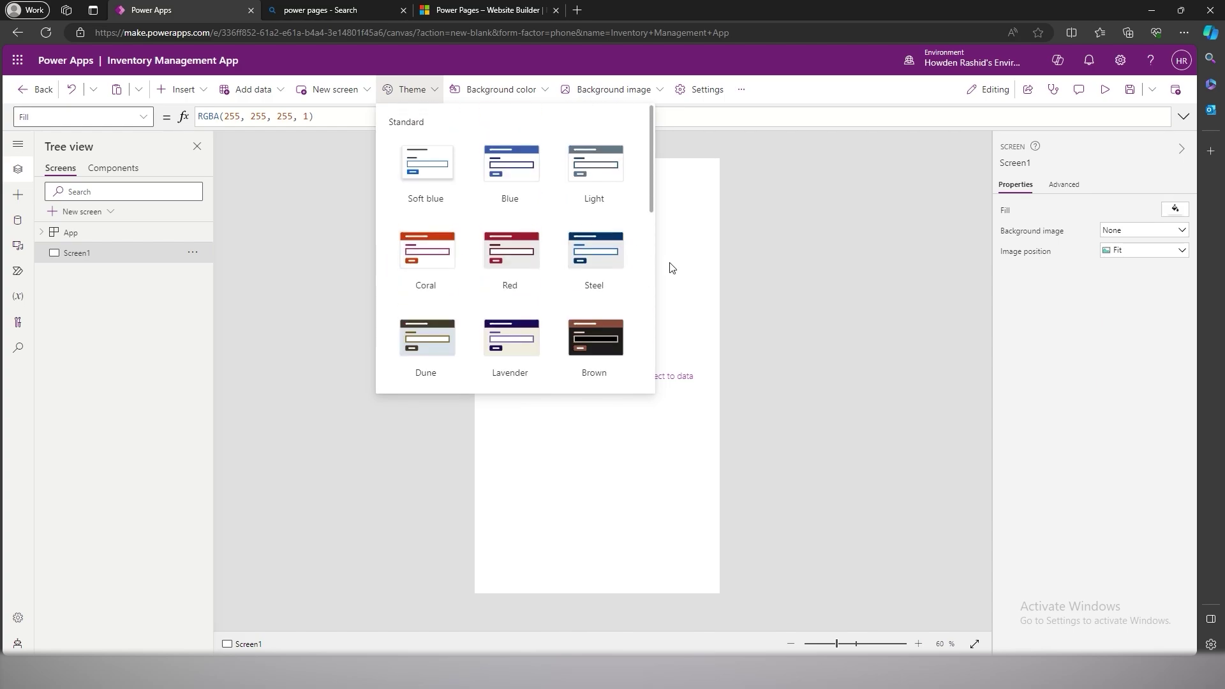
click(675, 283)
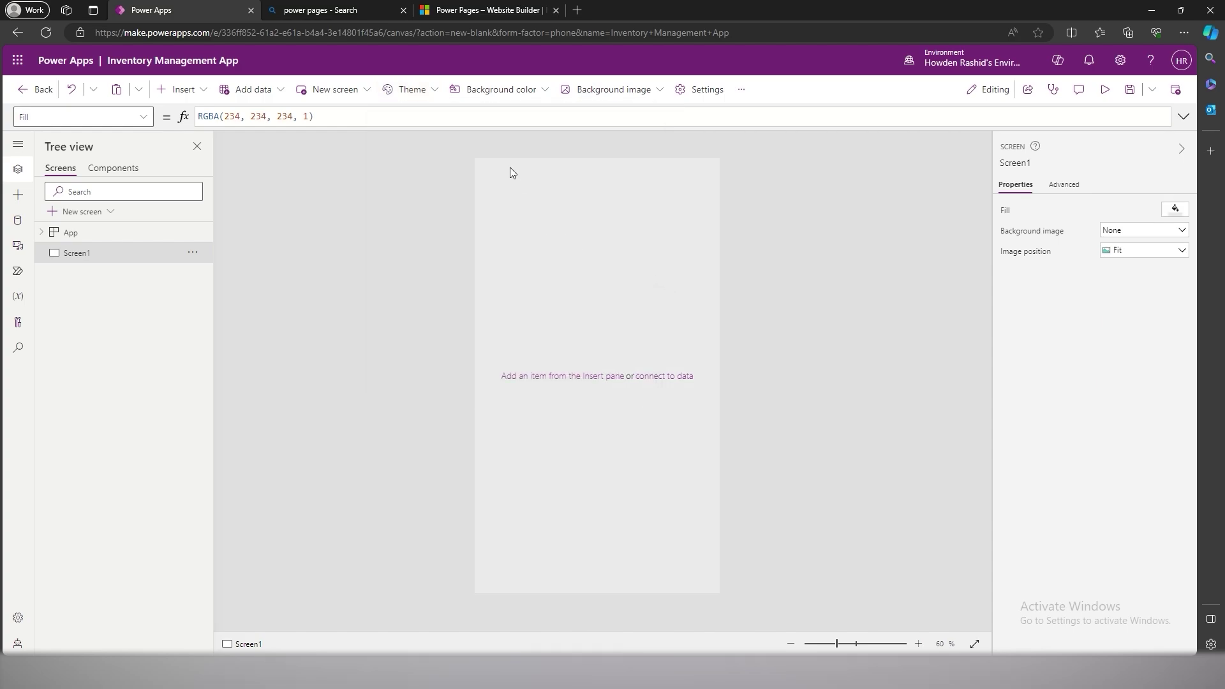
- Examine the screen's background color and image options and the app's General, Display, Upcoming features and Support settings
click(518, 92)
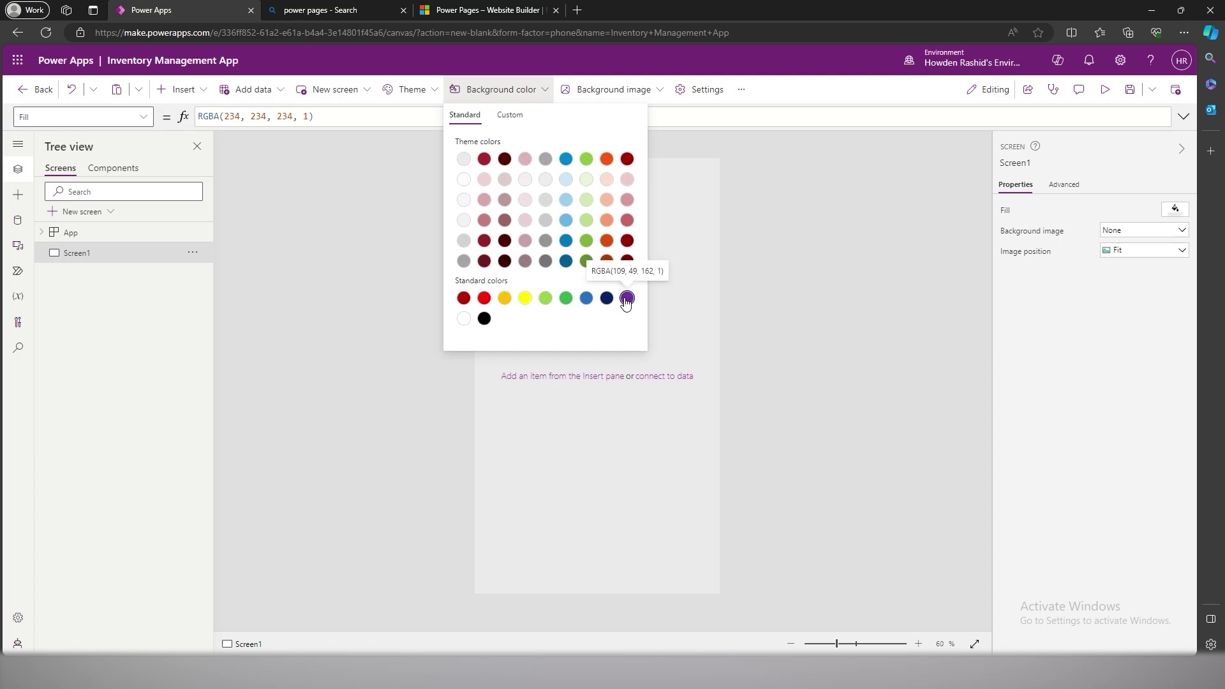
click(650, 90)
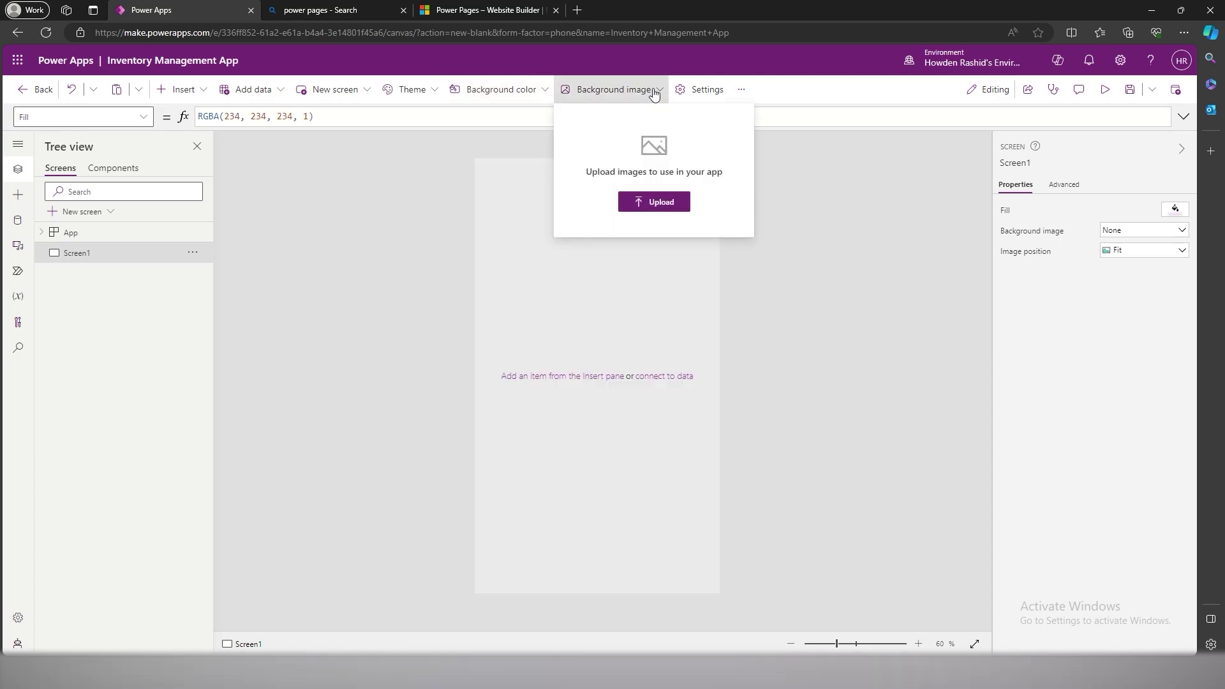
click(703, 90)
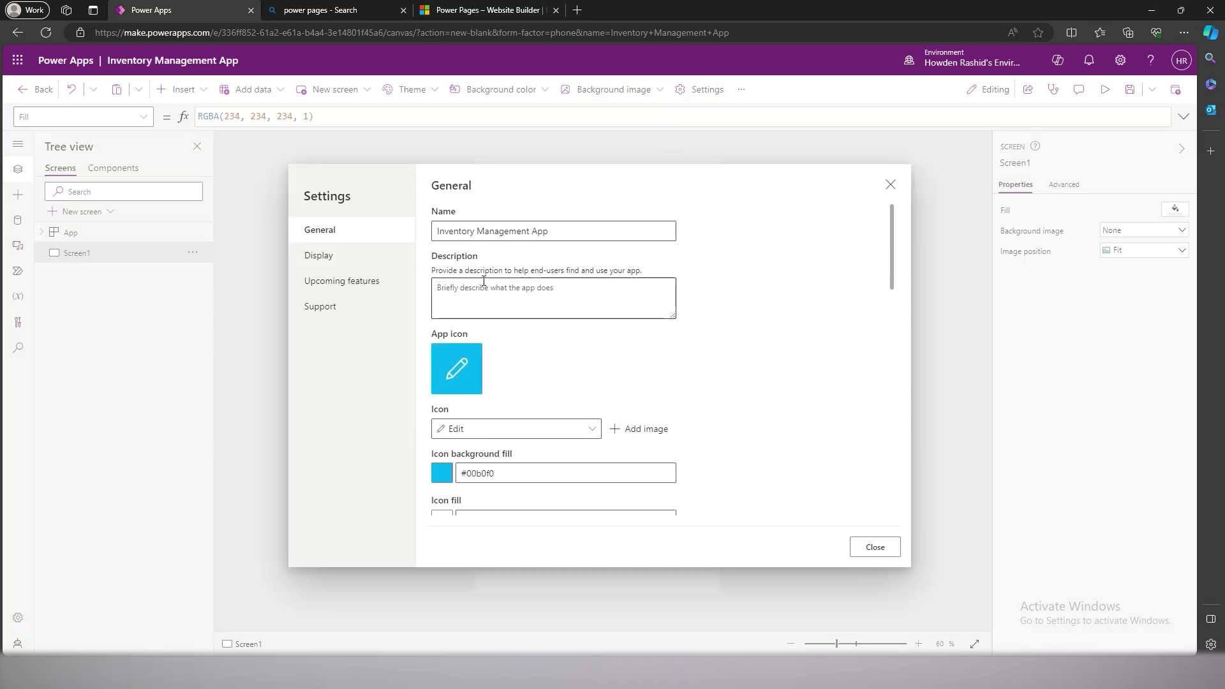
scroll(488, 414, down, 4)
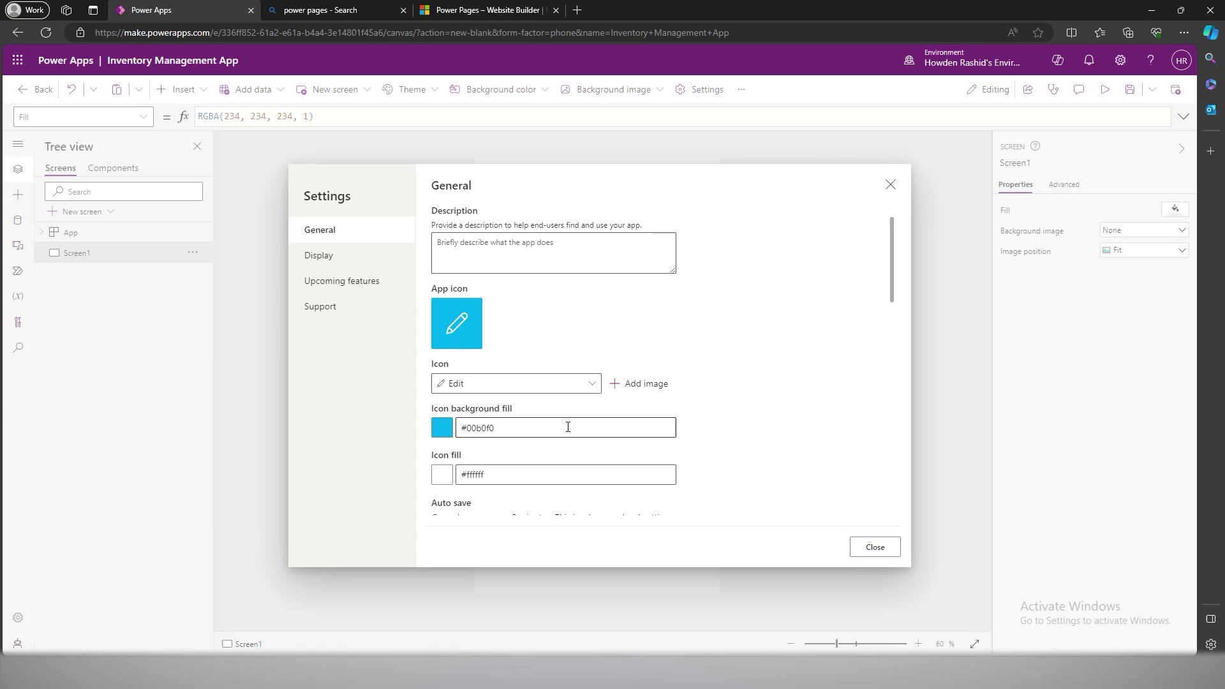
scroll(510, 380, down, 3)
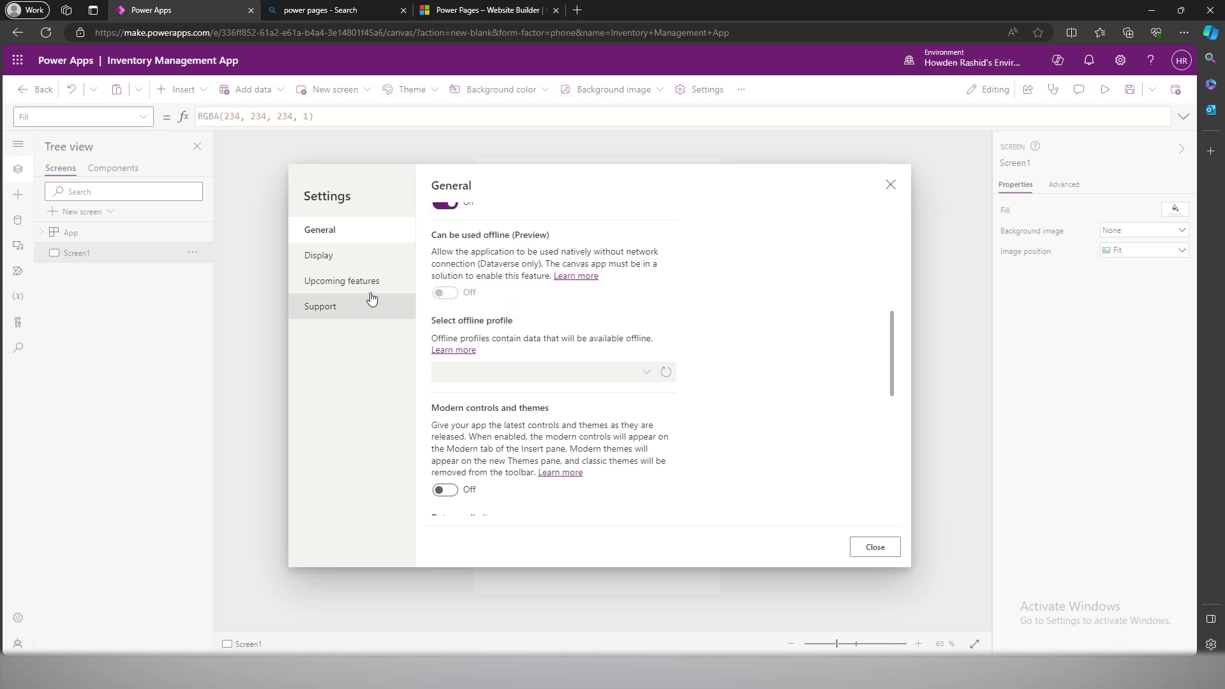
click(360, 258)
click(382, 288)
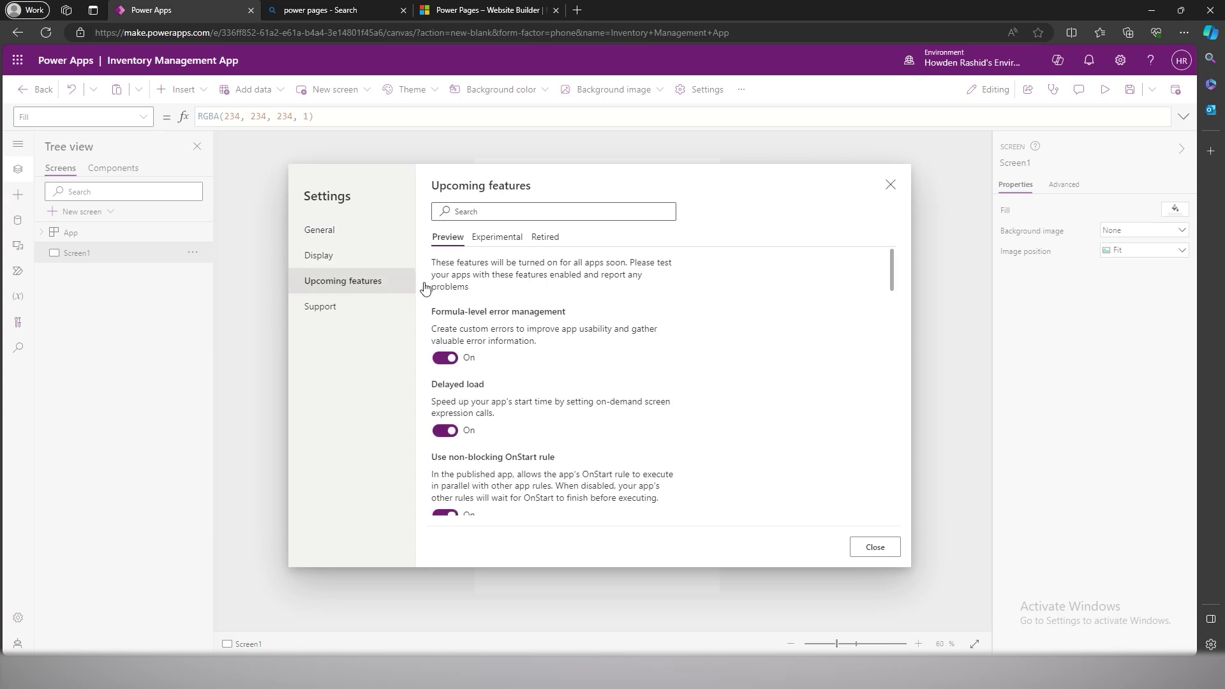
click(344, 306)
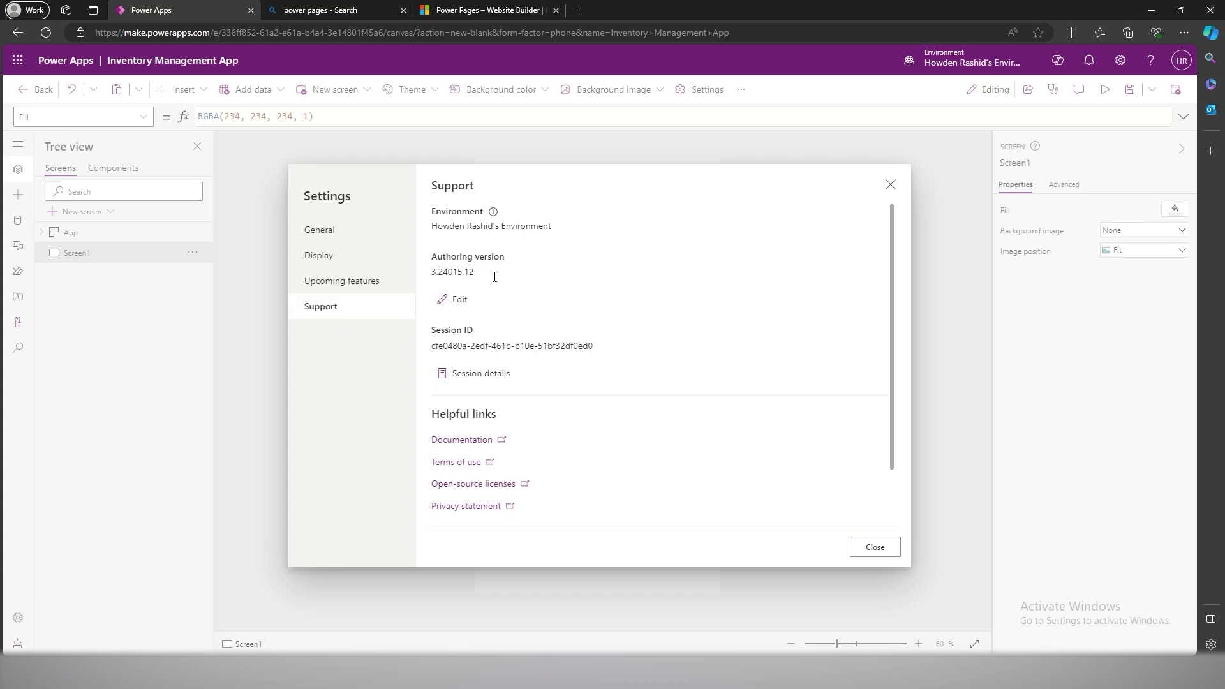
click(890, 184)
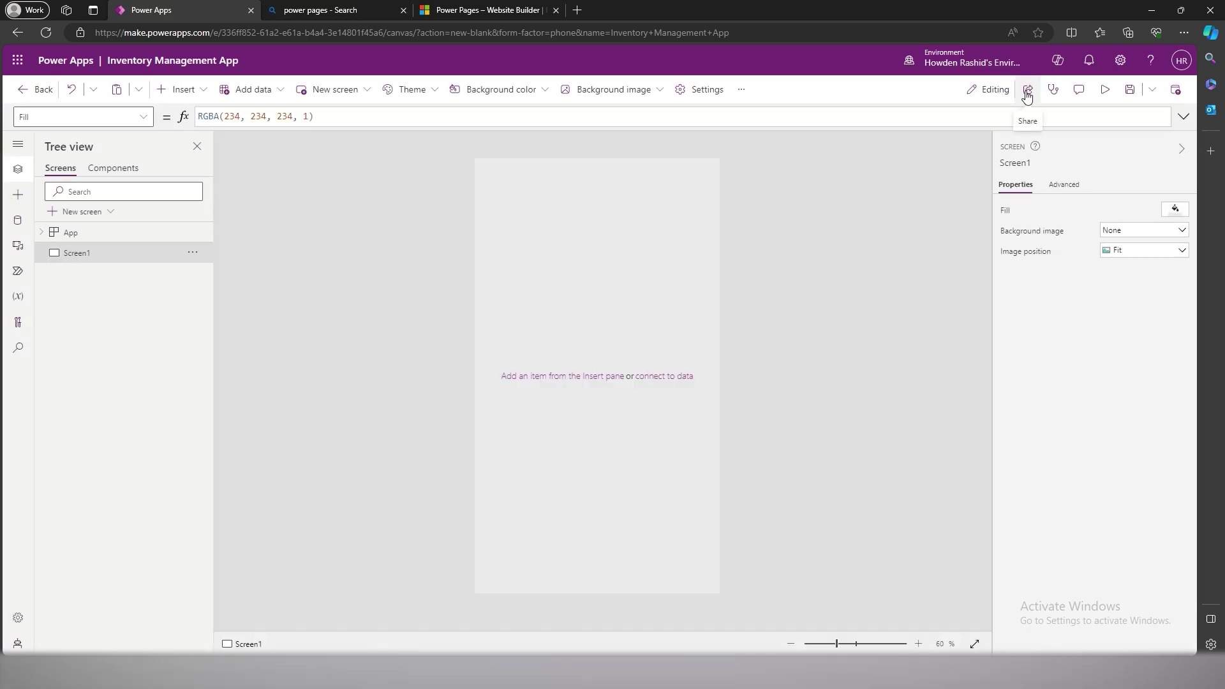
- Examine the App checker categories and the app's additional save options
click(1054, 91)
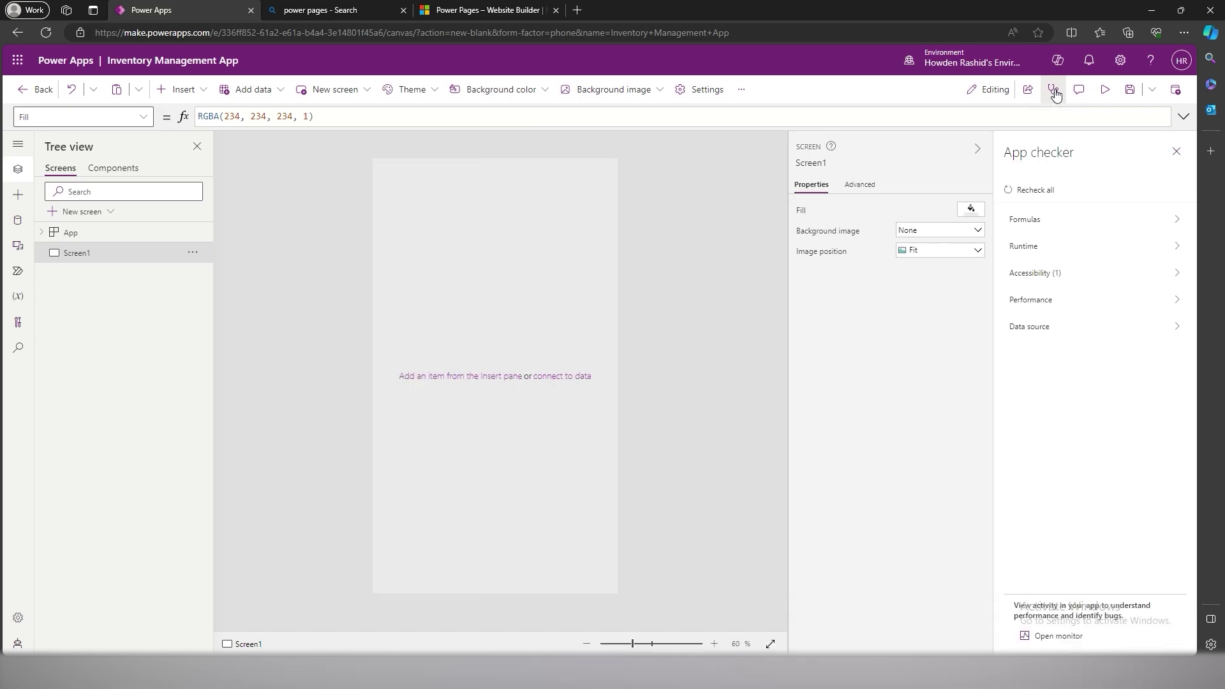
click(1176, 151)
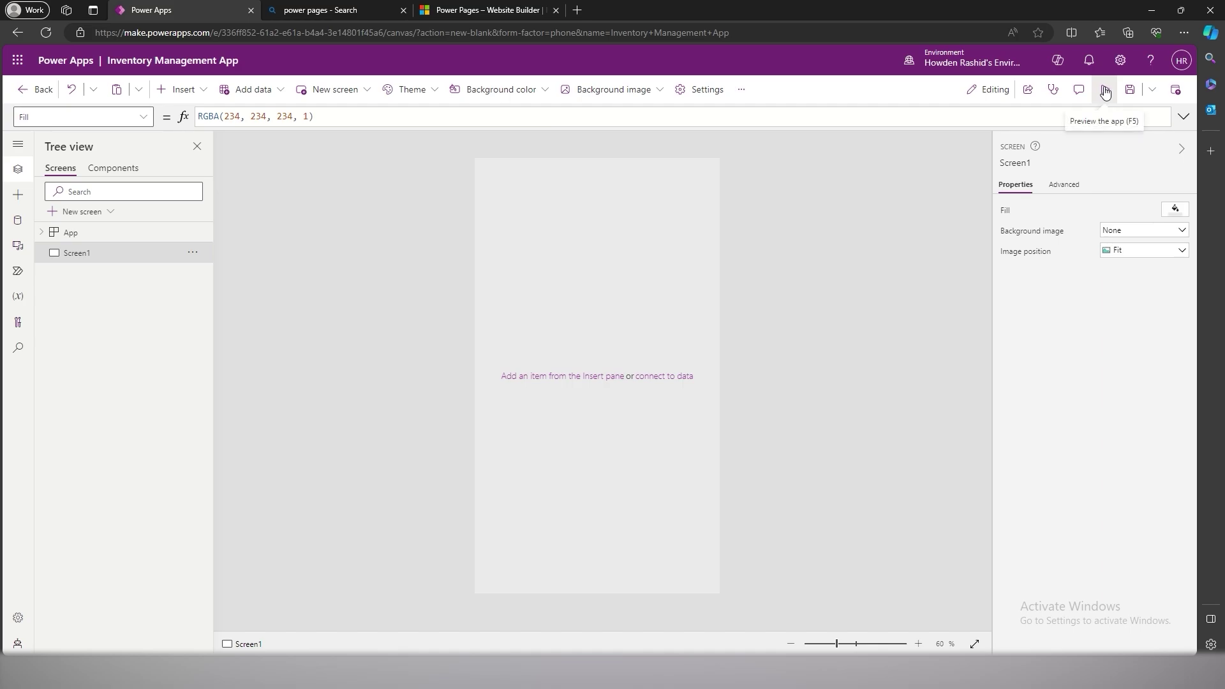
click(1161, 96)
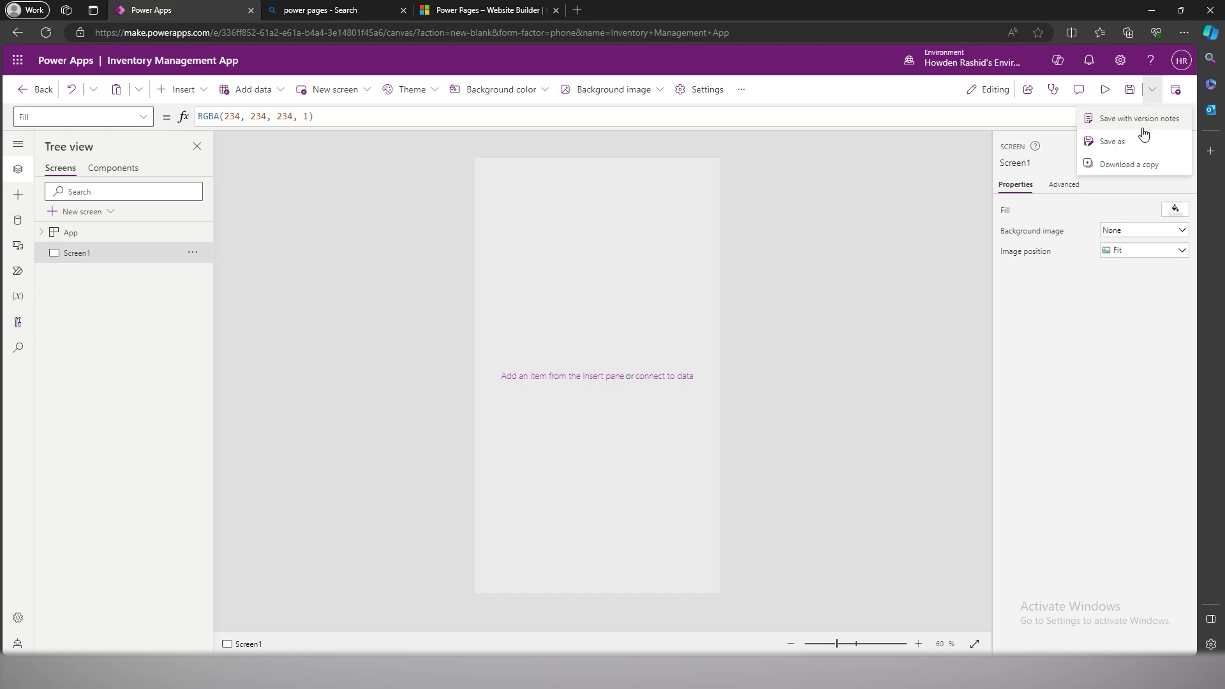
click(1154, 94)
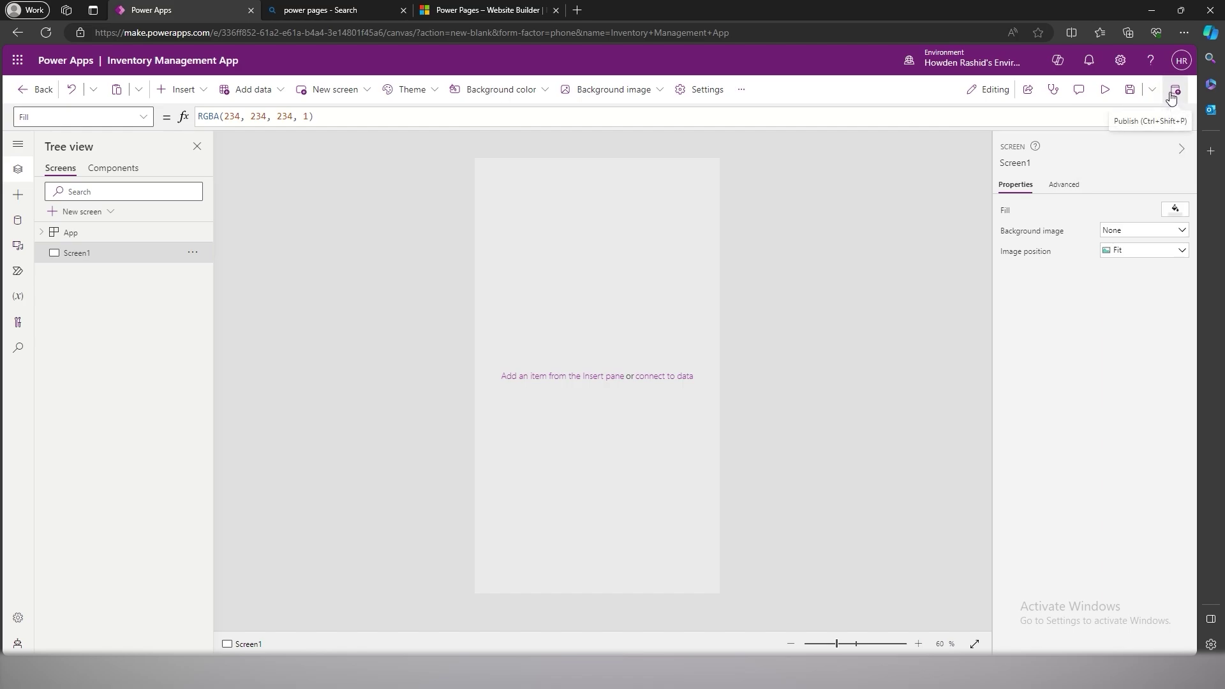
- Insert a text label on Screen1 and set its text to "Test"
click(188, 90)
click(205, 164)
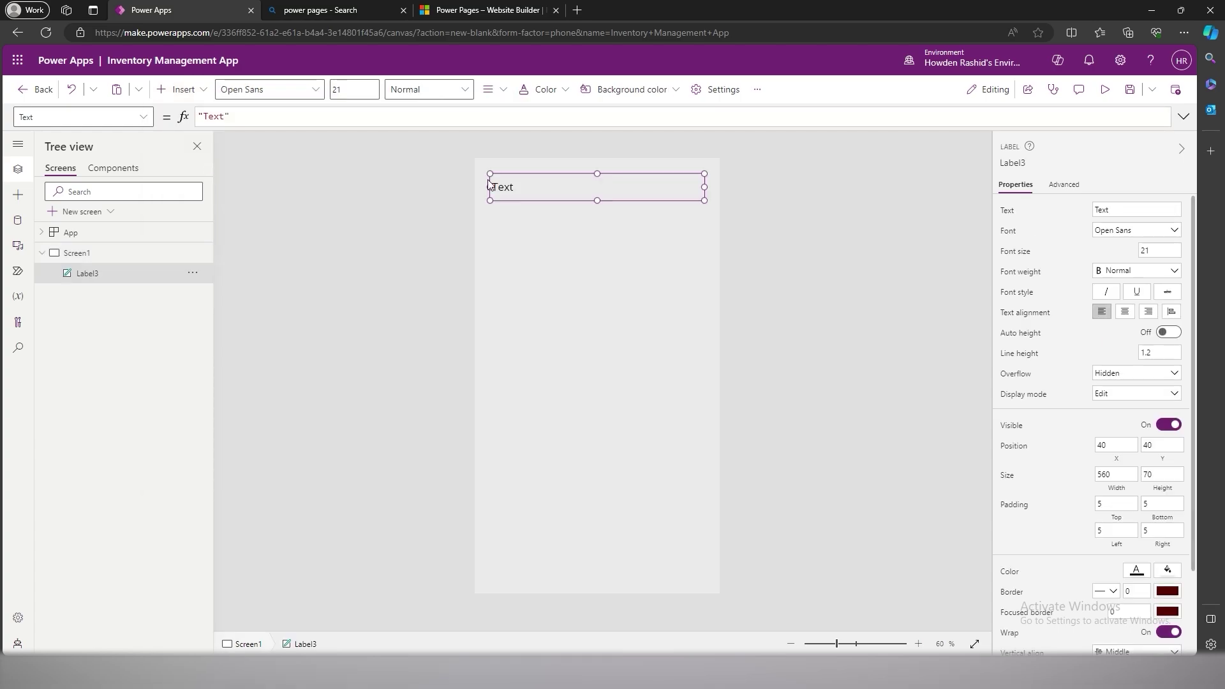
double_click(541, 188)
text(Test)
key(Escape)
- Replace the label's Text formula with the word Test without quotation marks
click(148, 119)
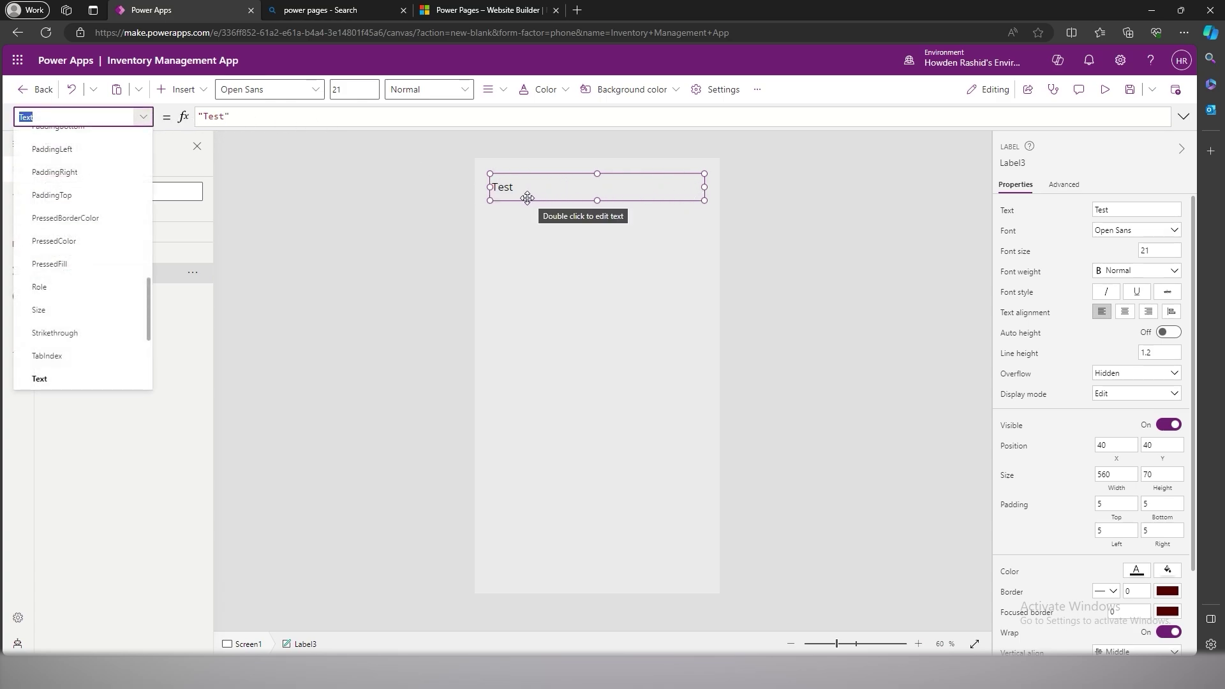
click(218, 115)
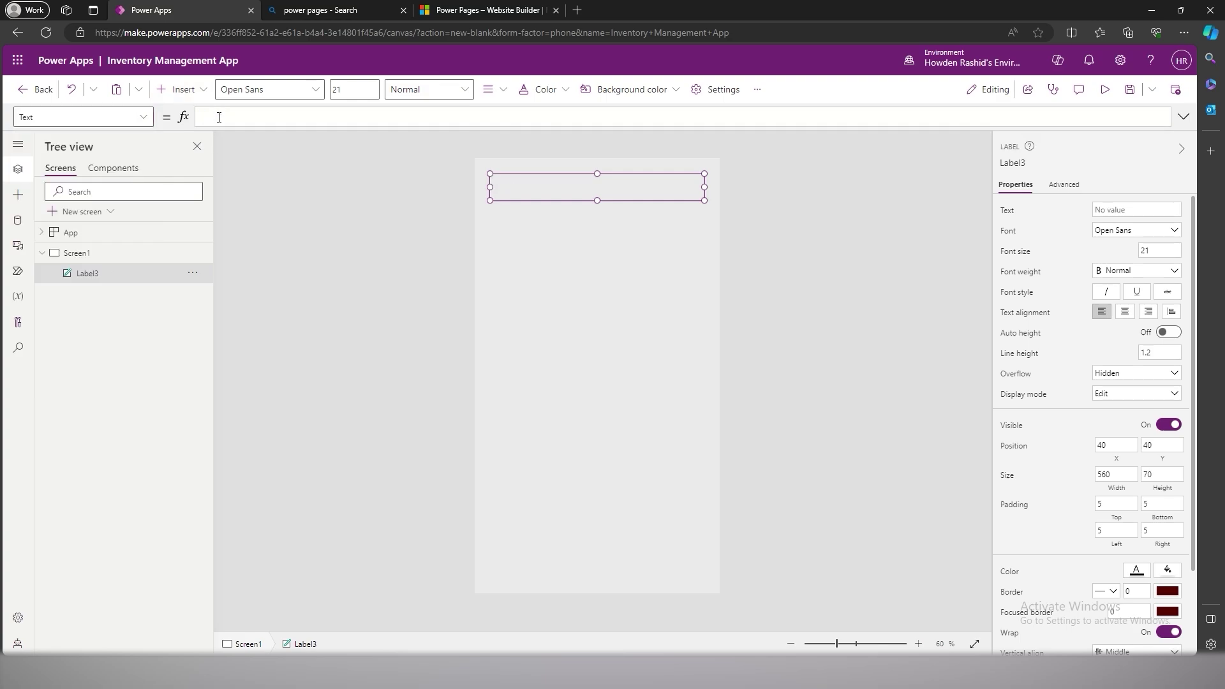
text(Test)
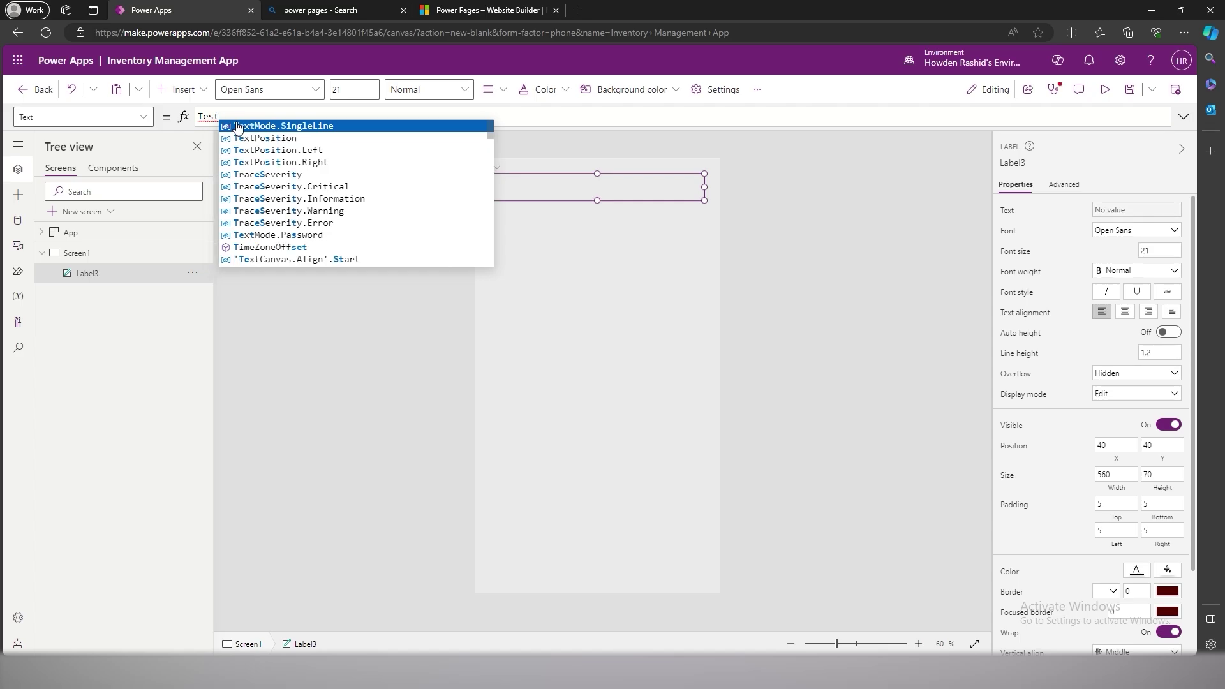
click(542, 280)
- Correct the label's Text formula by enclosing the word in quotation marks, giving "Test"
click(493, 176)
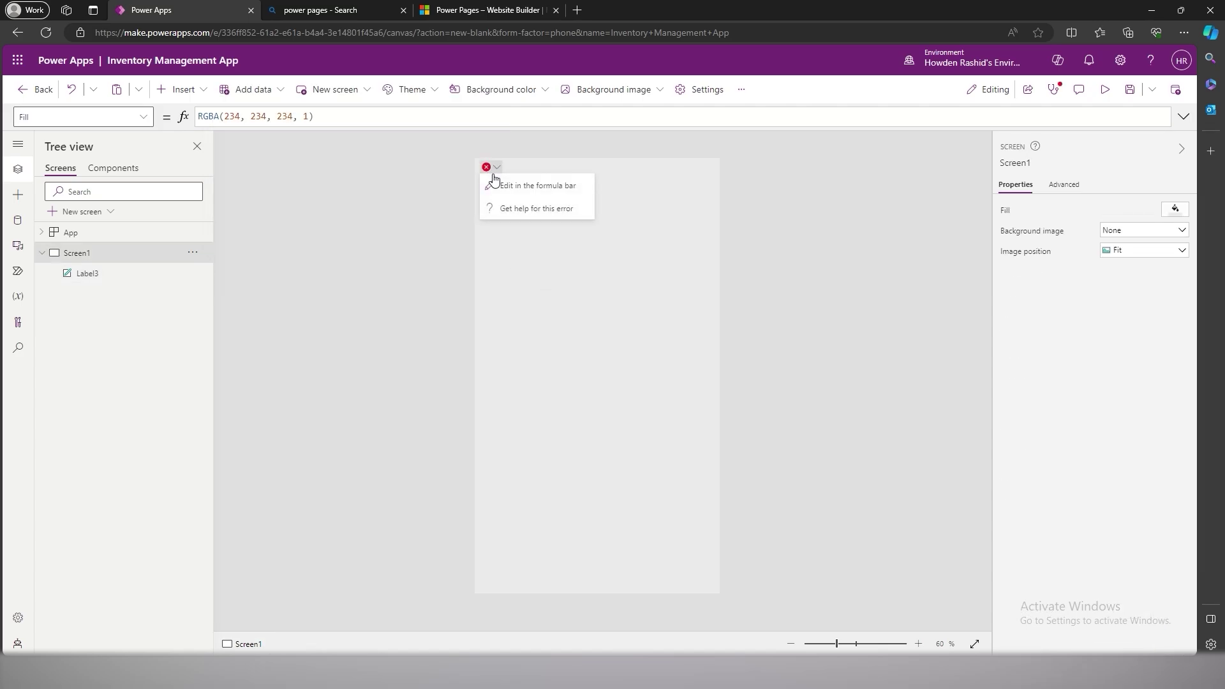
click(520, 184)
key(Home)
text(")
key(End)
text(")
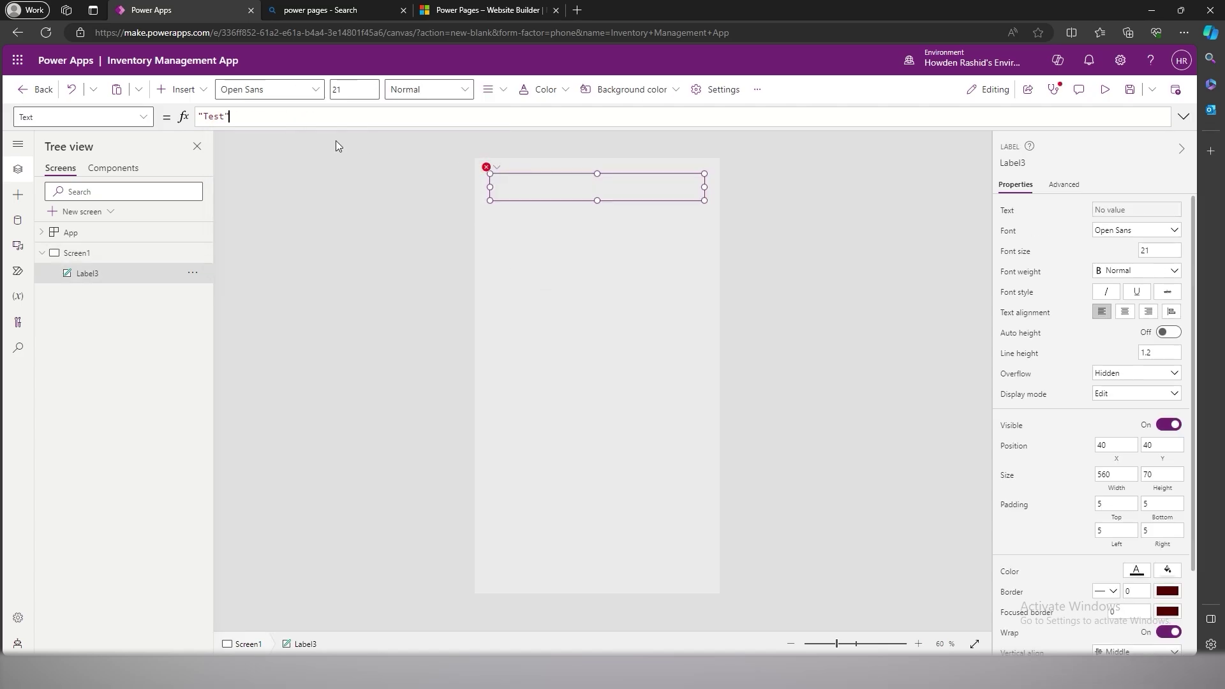
click(510, 259)
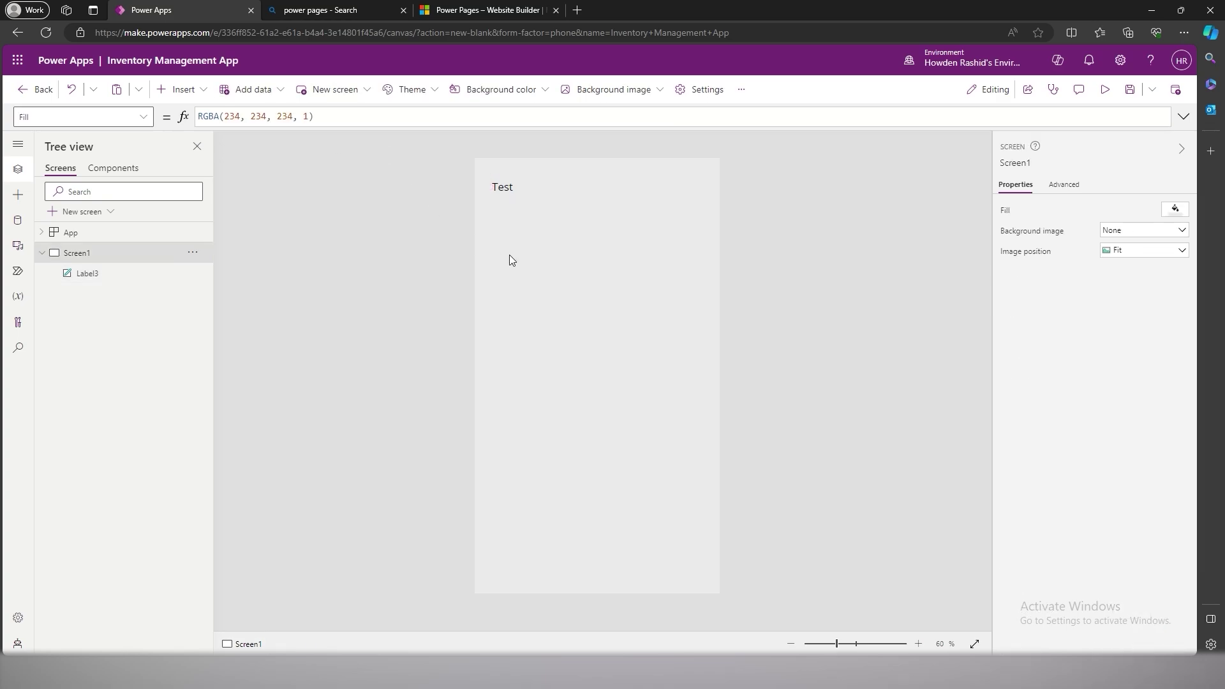
- Examine the label's list of properties and the Microsoft Learn reference on canvas app controls and their text properties
click(530, 189)
click(144, 116)
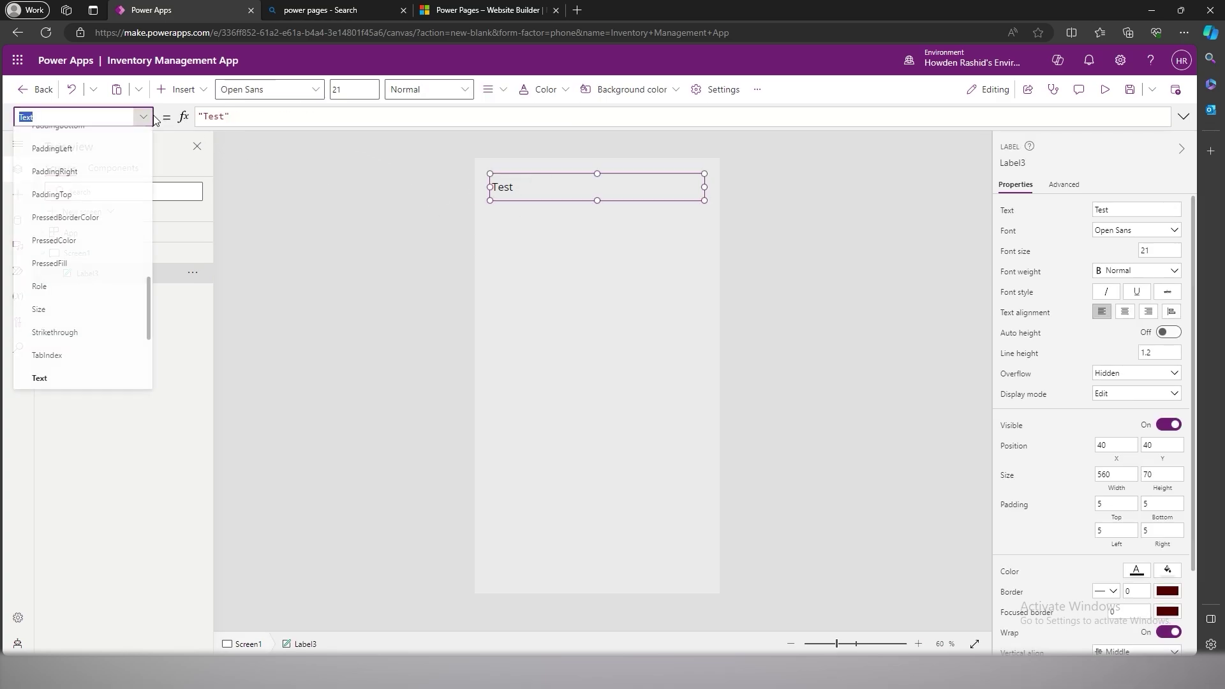
scroll(118, 329, down, 3)
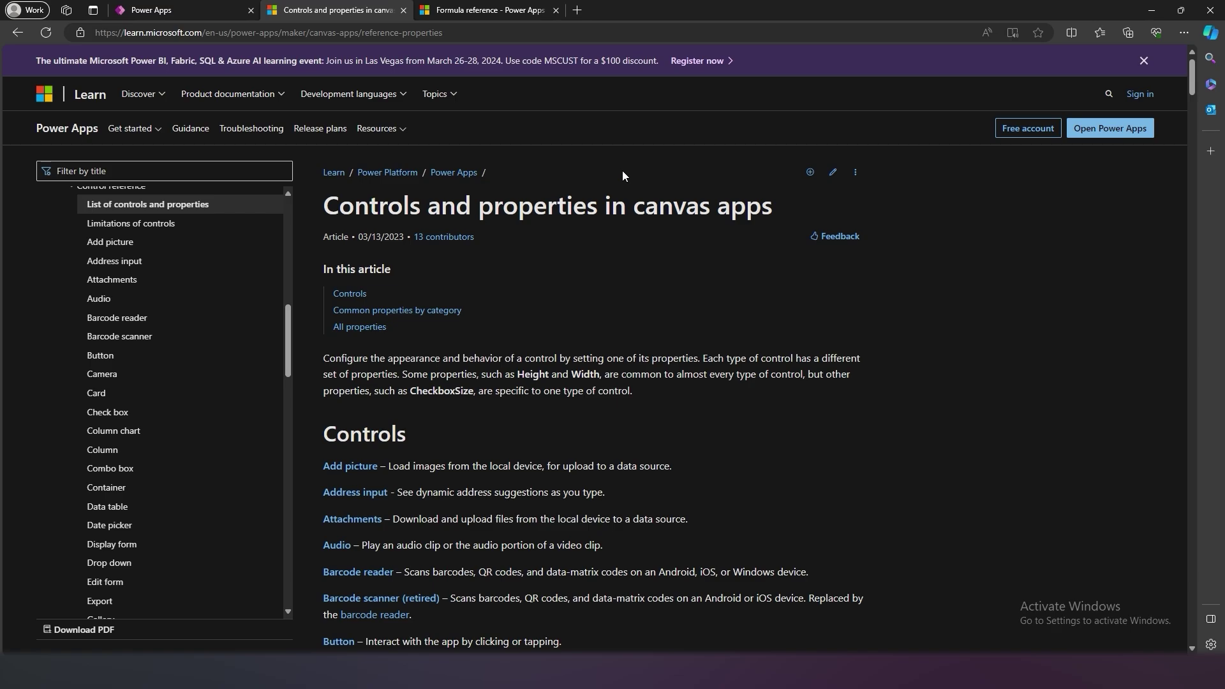
scroll(622, 170, down, 10)
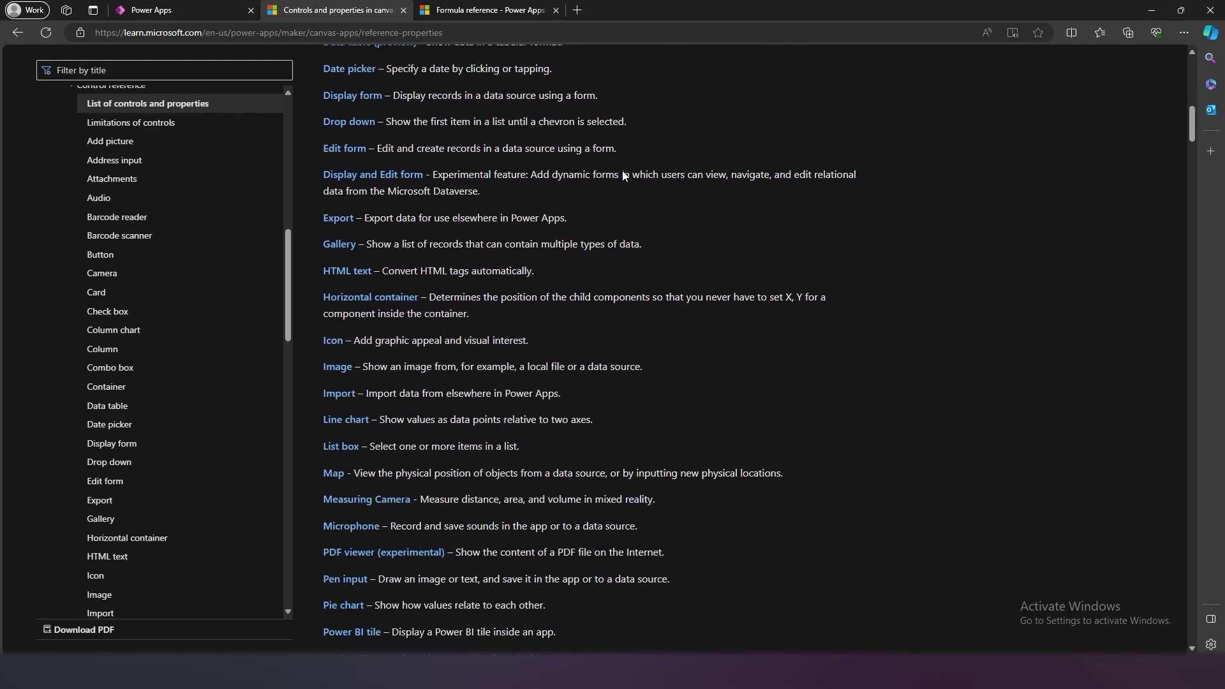
scroll(622, 171, down, 15)
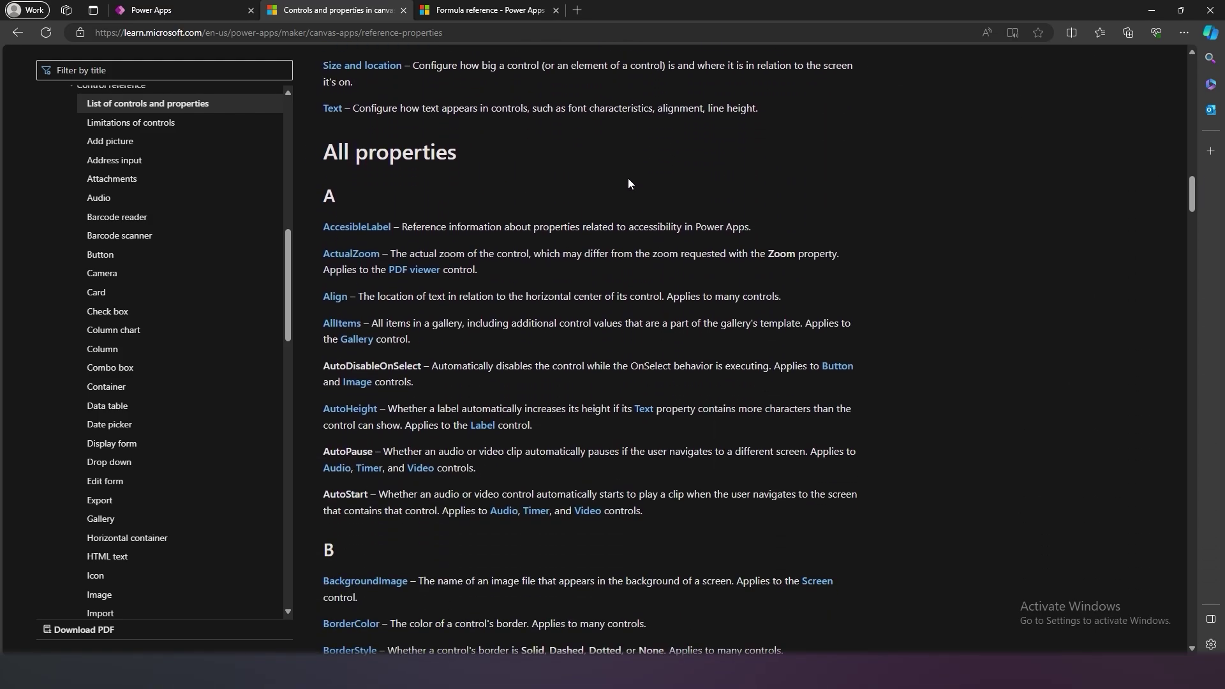
click(342, 296)
scroll(430, 294, down, 7)
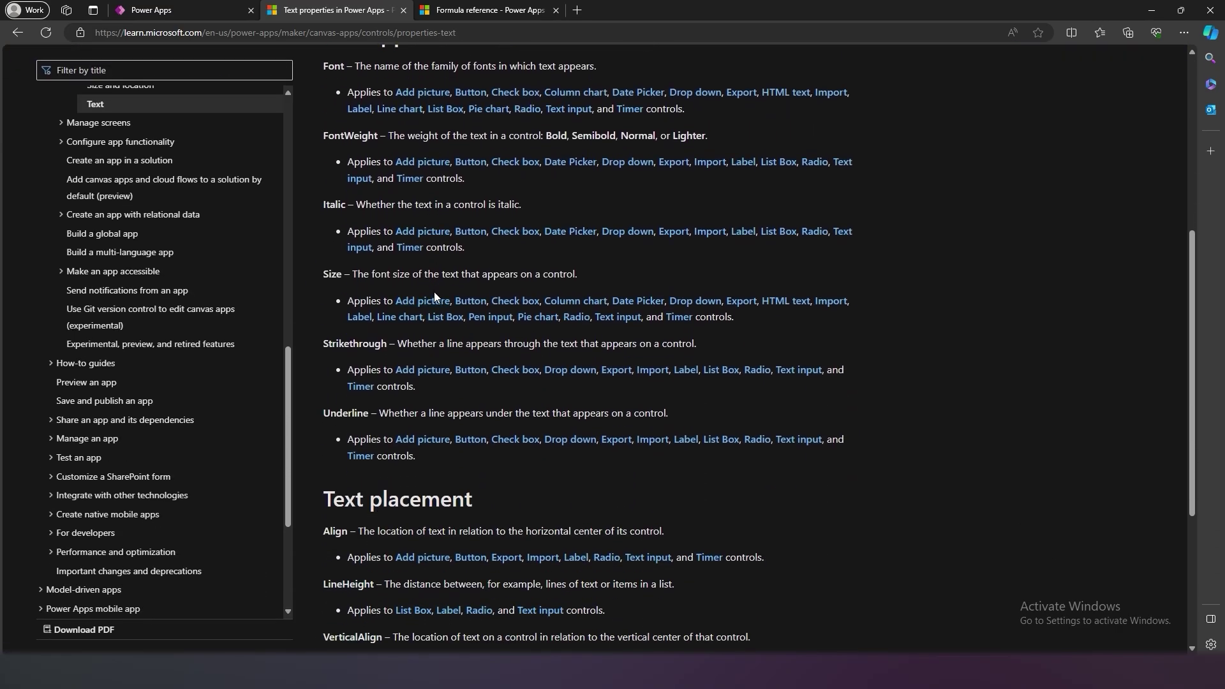
scroll(435, 290, down, 5)
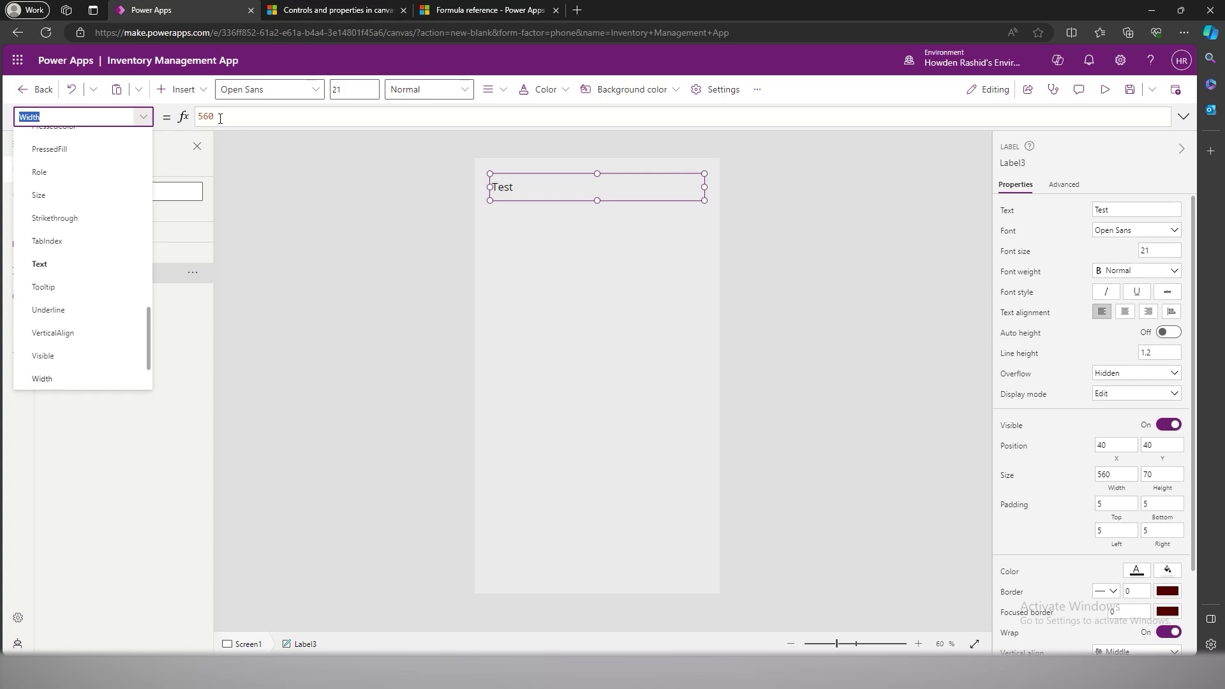
- Replace the word in the label's quoted Text formula, giving "123"
click(115, 263)
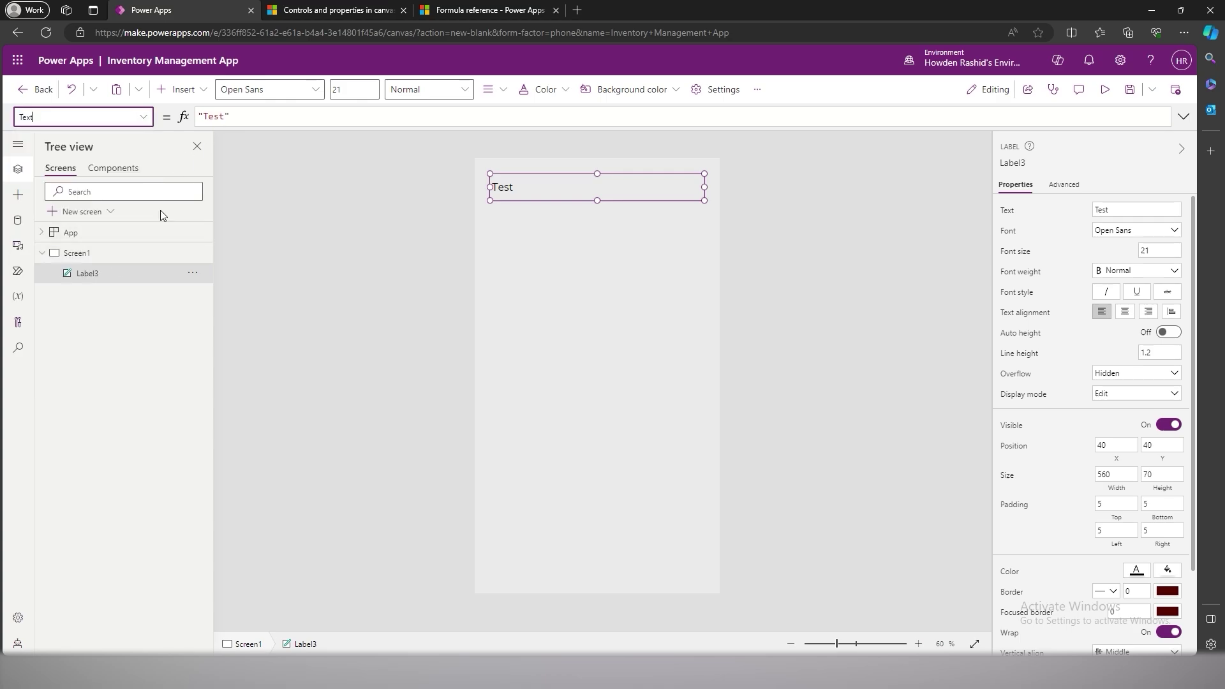
click(220, 122)
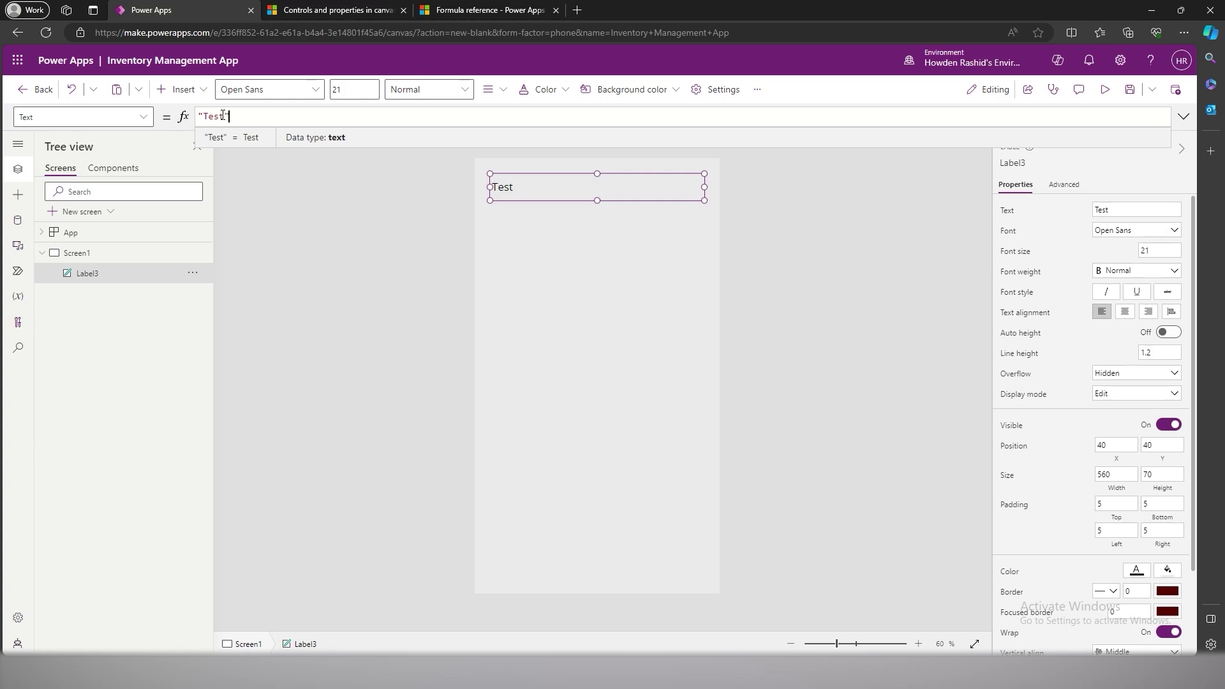
double_click(217, 118)
text(123)
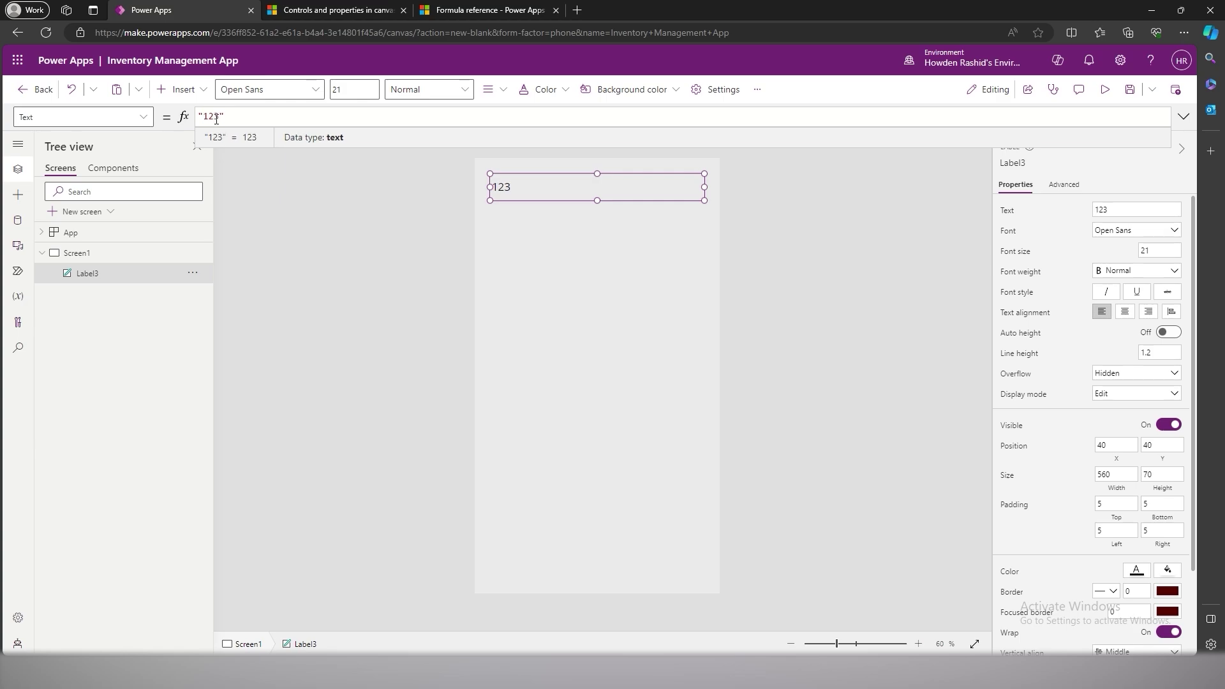
- Clear the number from the label's Text formula and enter the word Test between the quotation marks
key(BackSpace)
key(BackSpace)
key(BackSpace)
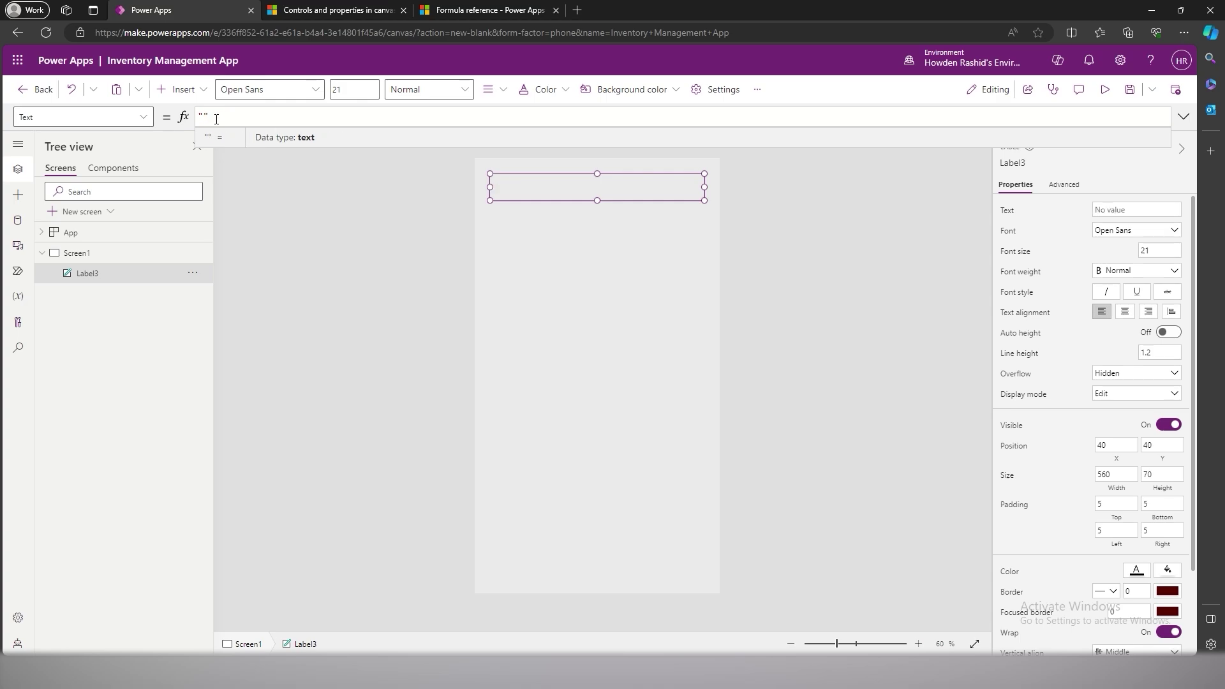
text(Test)
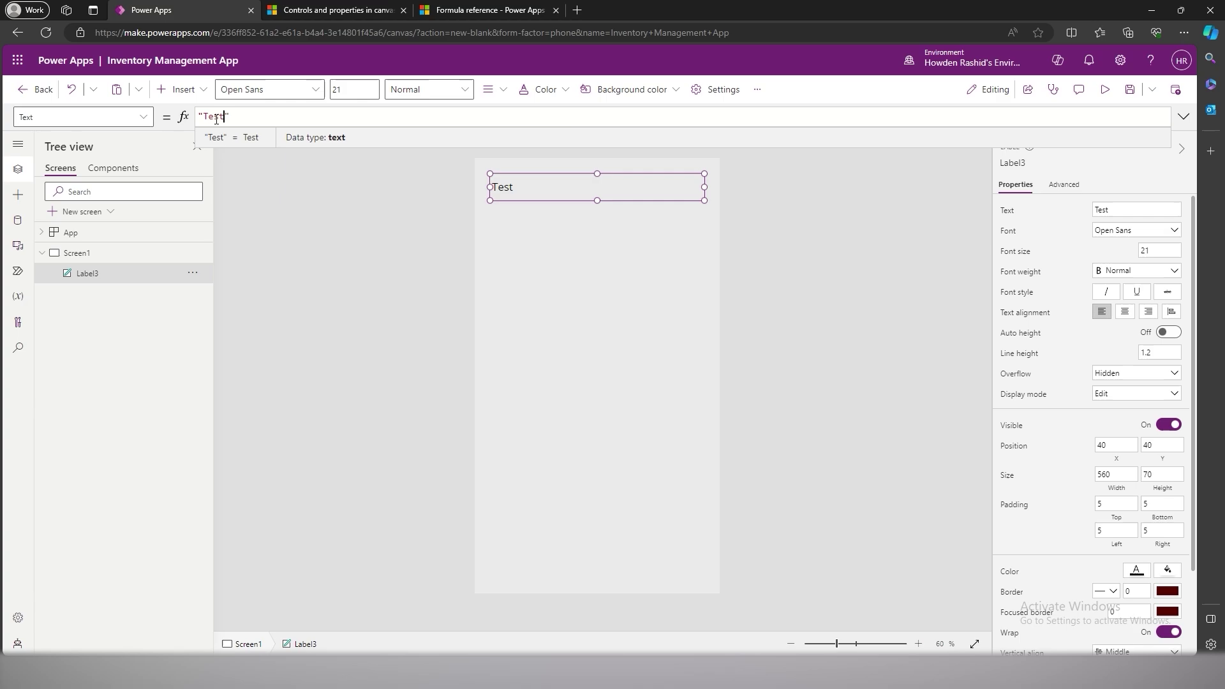
- View the Power Apps formula reference article on Microsoft Learn in the browser
key(ctrl+shift+Tab)
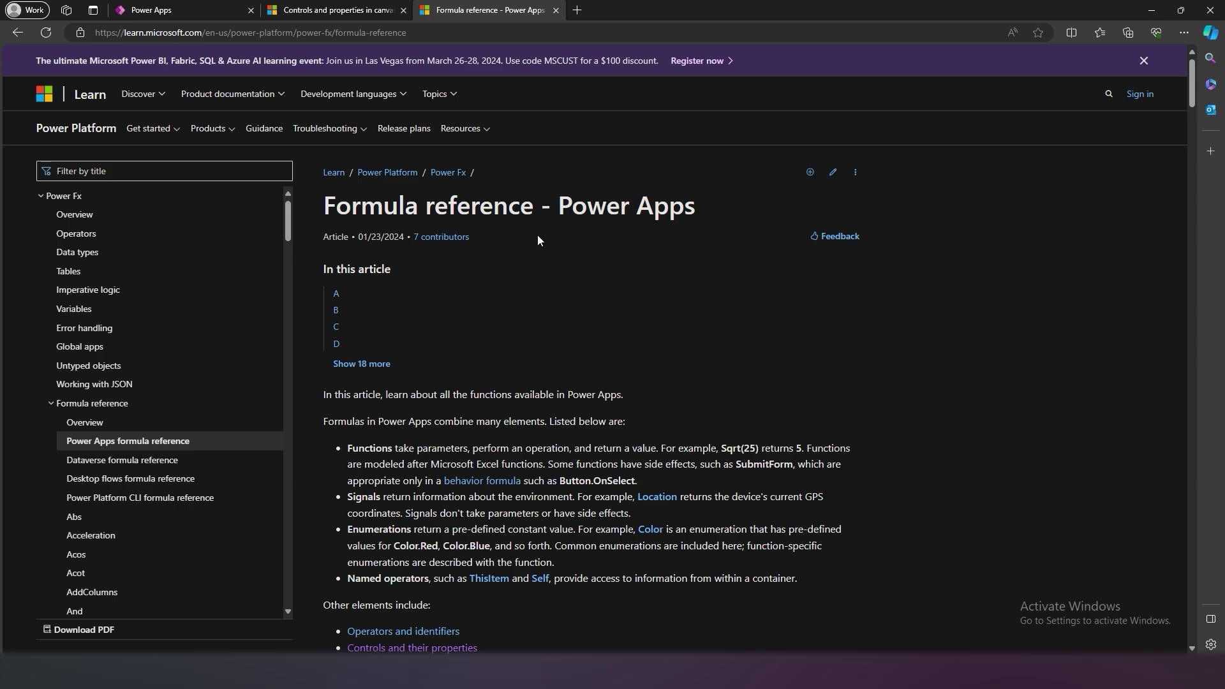
scroll(539, 236, down, 6)
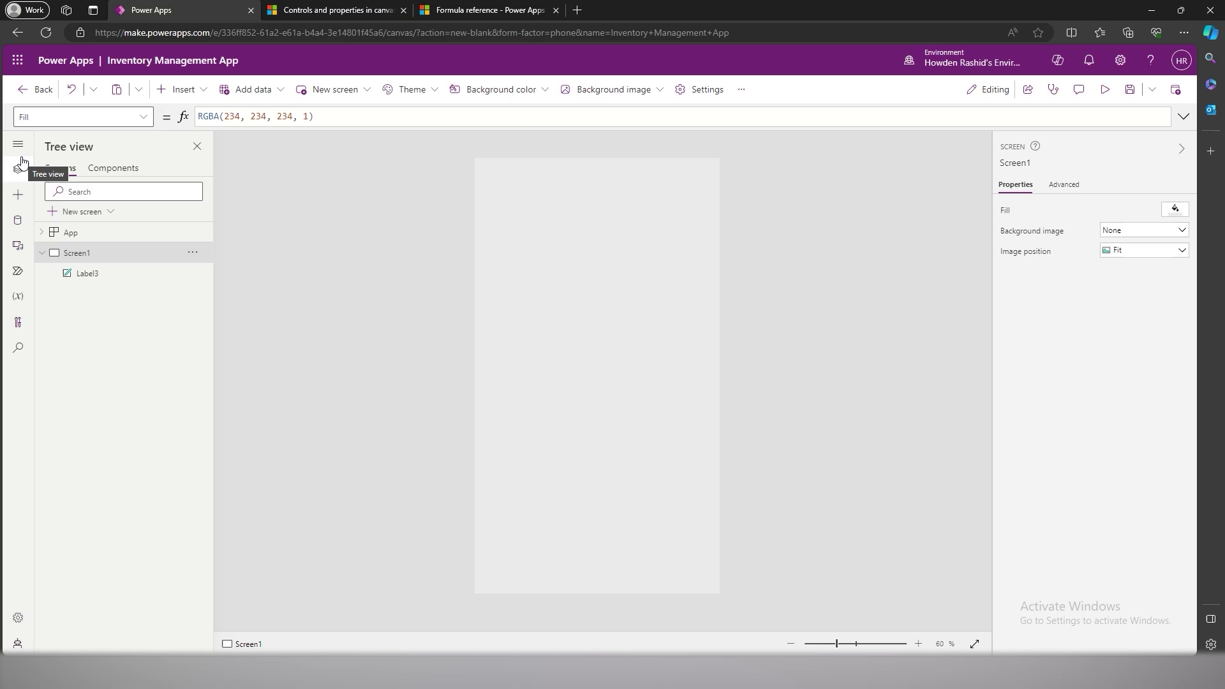
- Expand the editor's navigation to show its section names and set the empty label's Text formula to "Test"
click(18, 144)
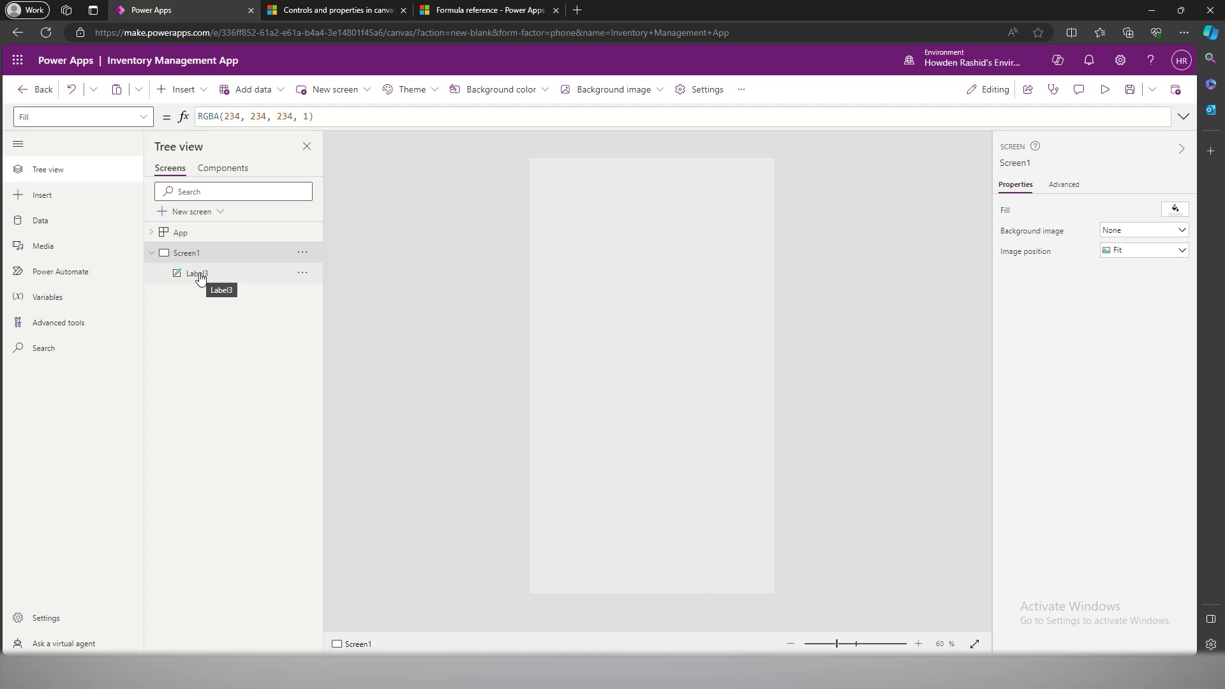
click(553, 192)
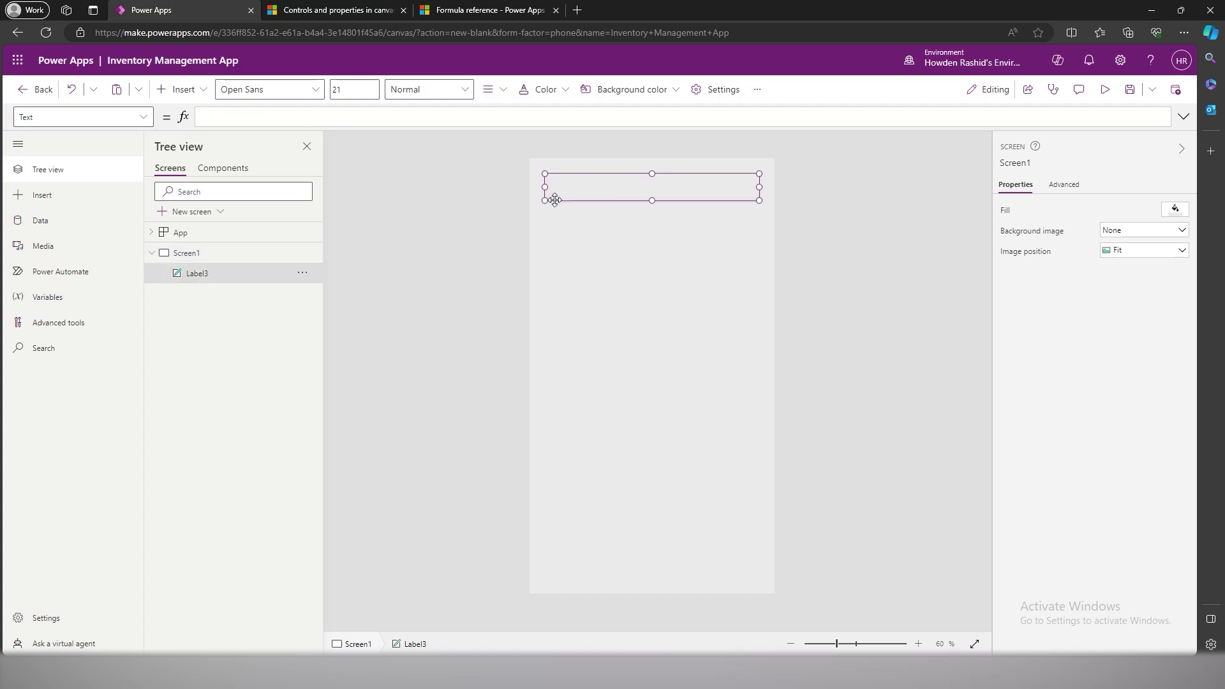
click(229, 113)
text(")
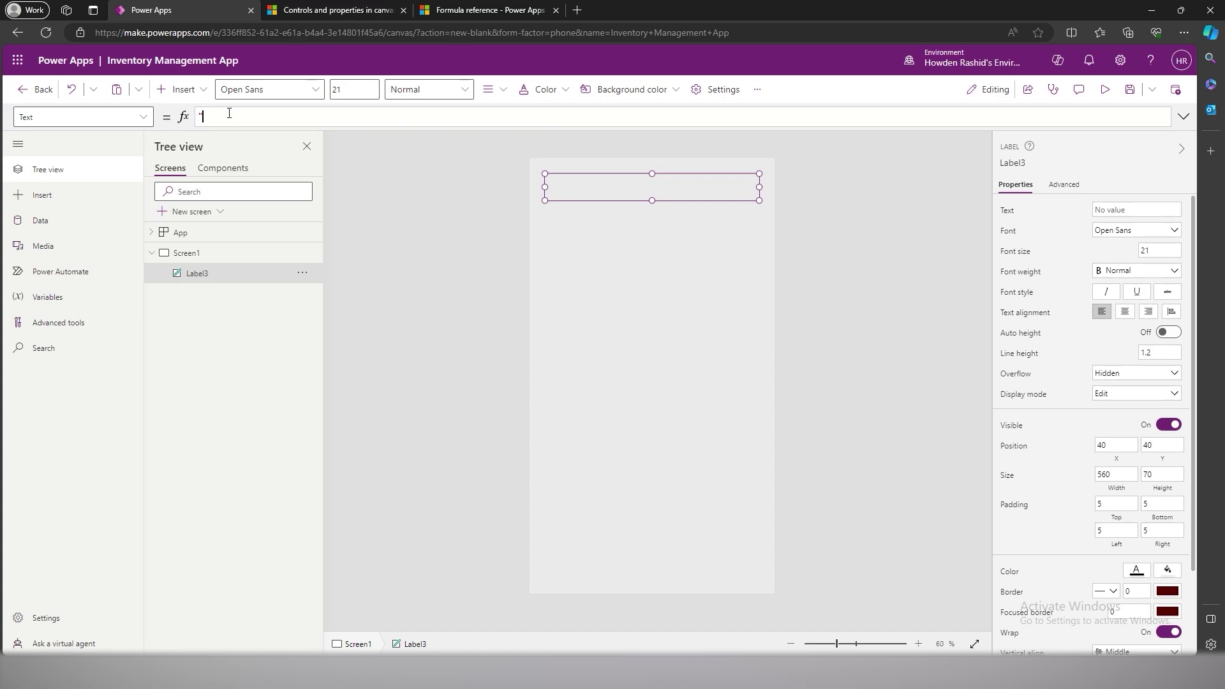
text(Test")
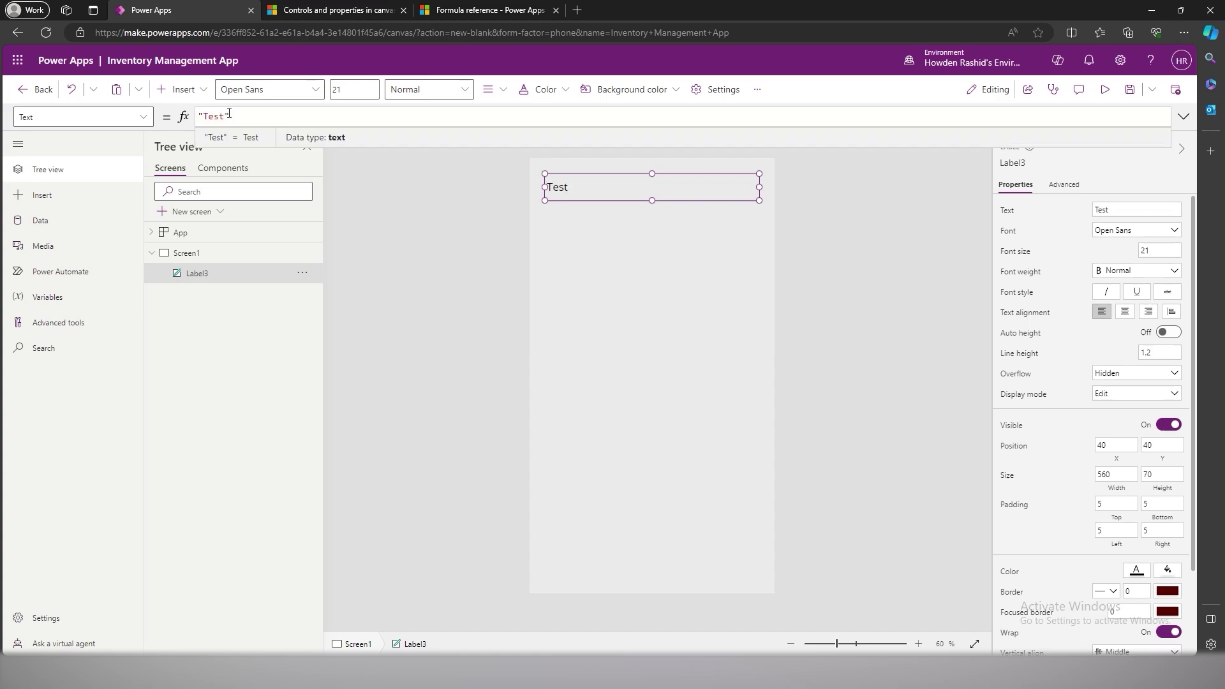
click(372, 191)
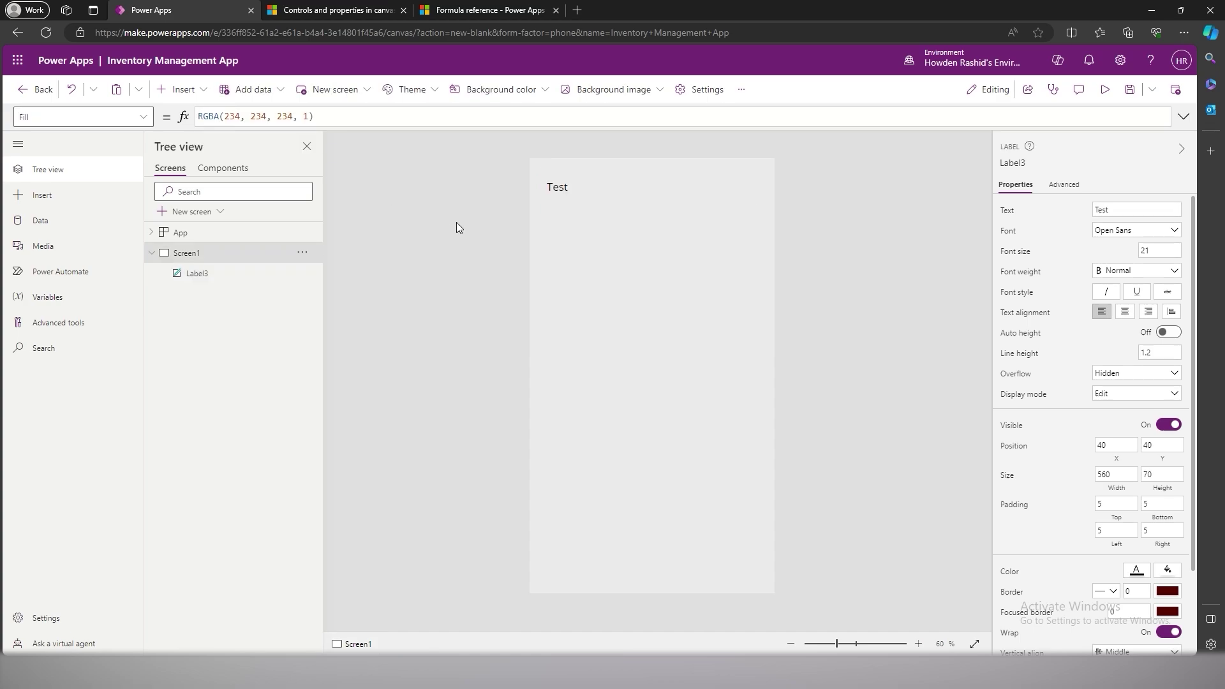
- Rename the label as test_label
double_click(198, 274)
text(te)
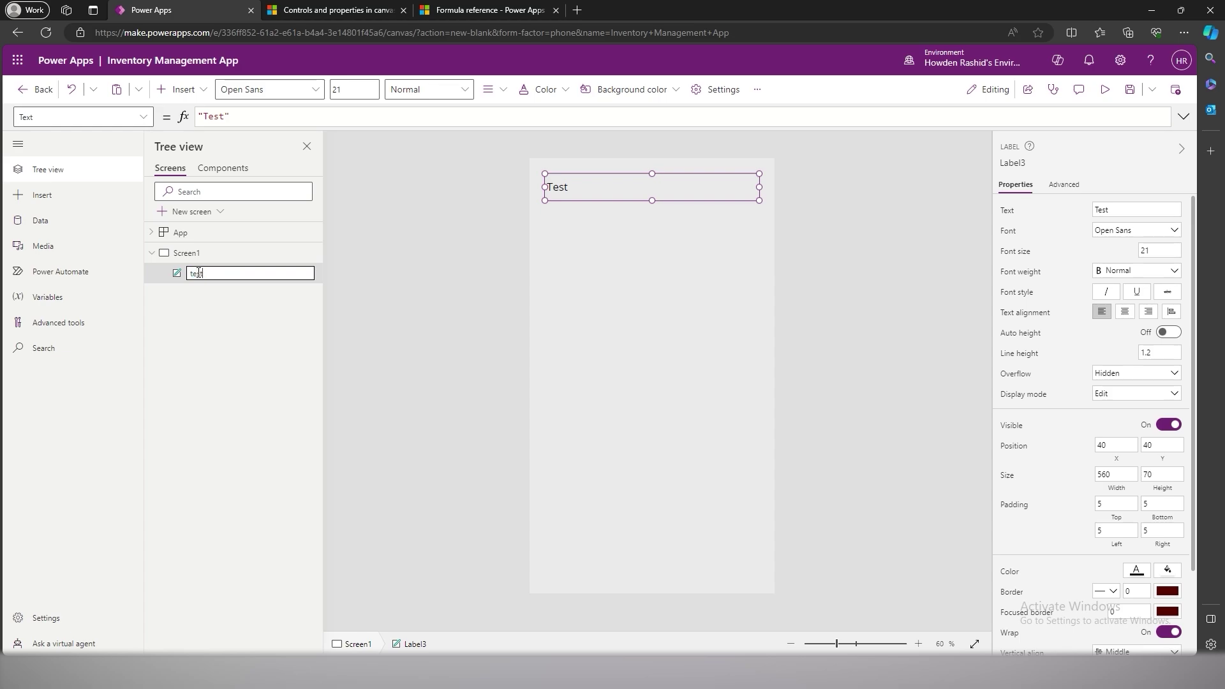
text(st_label)
key(Return)
- Rename the screen Screen1 as test_screen
double_click(192, 253)
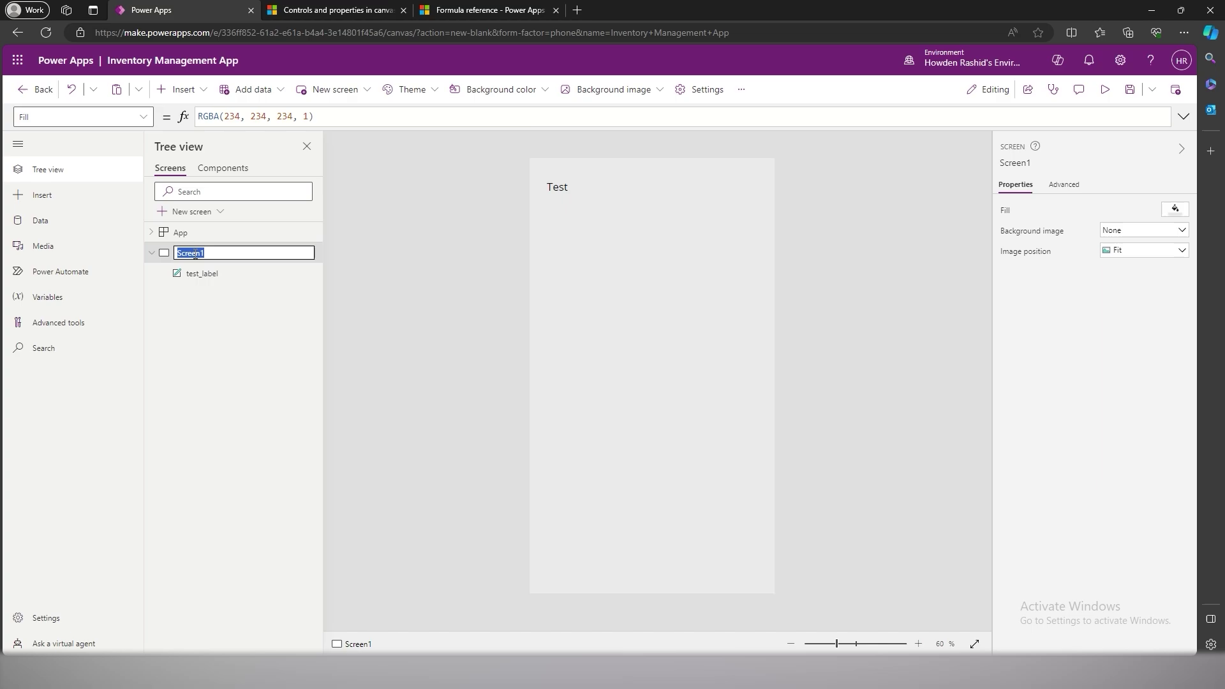
text(test_screen)
key(Return)
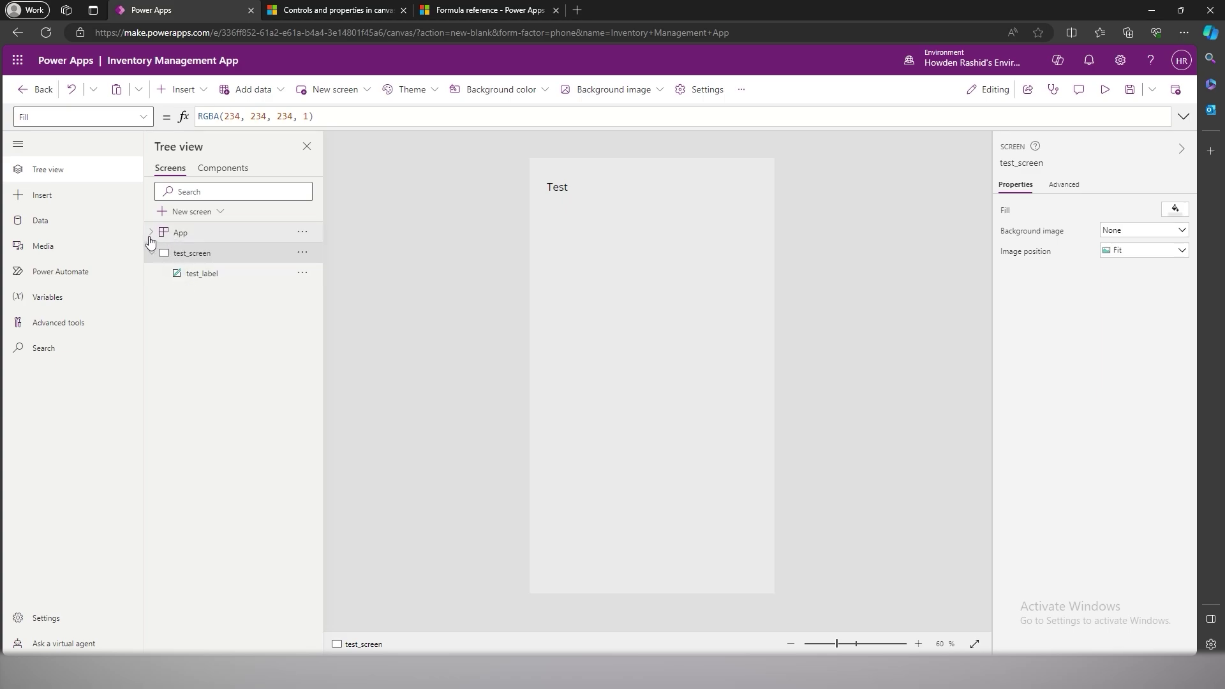
- Examine what the editor offers for inserting controls, data sources, media, Power Automate flows, variables, advanced tools and search
click(102, 203)
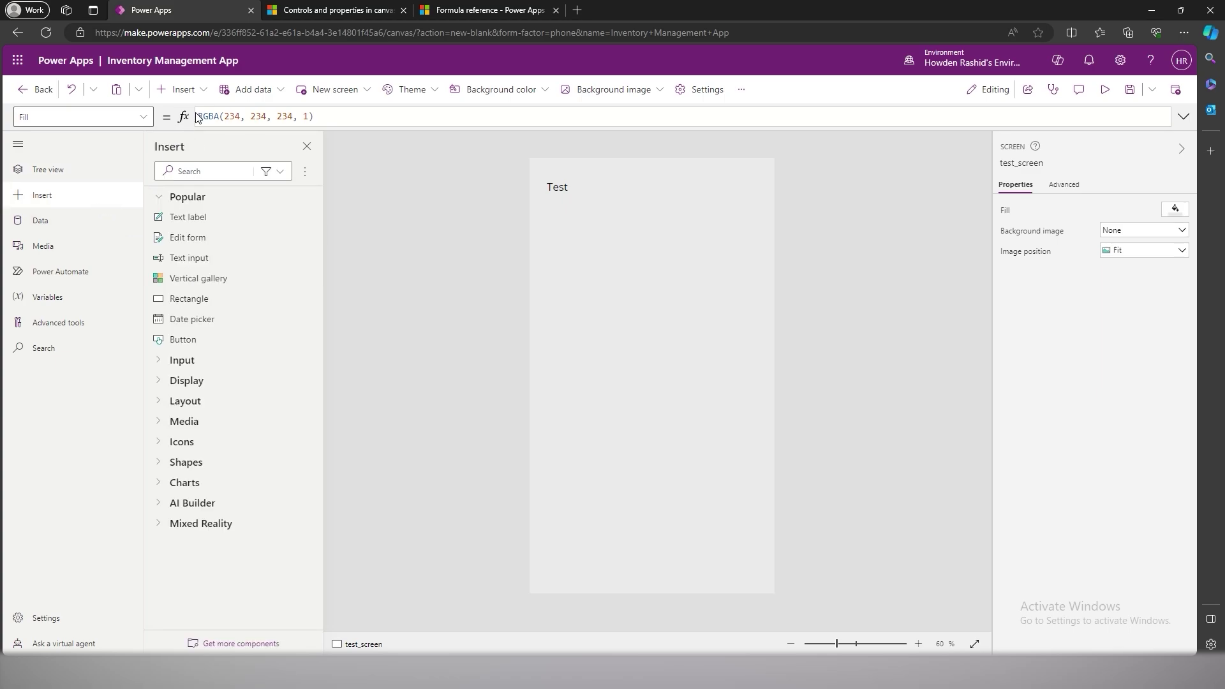
click(192, 90)
click(194, 92)
click(95, 227)
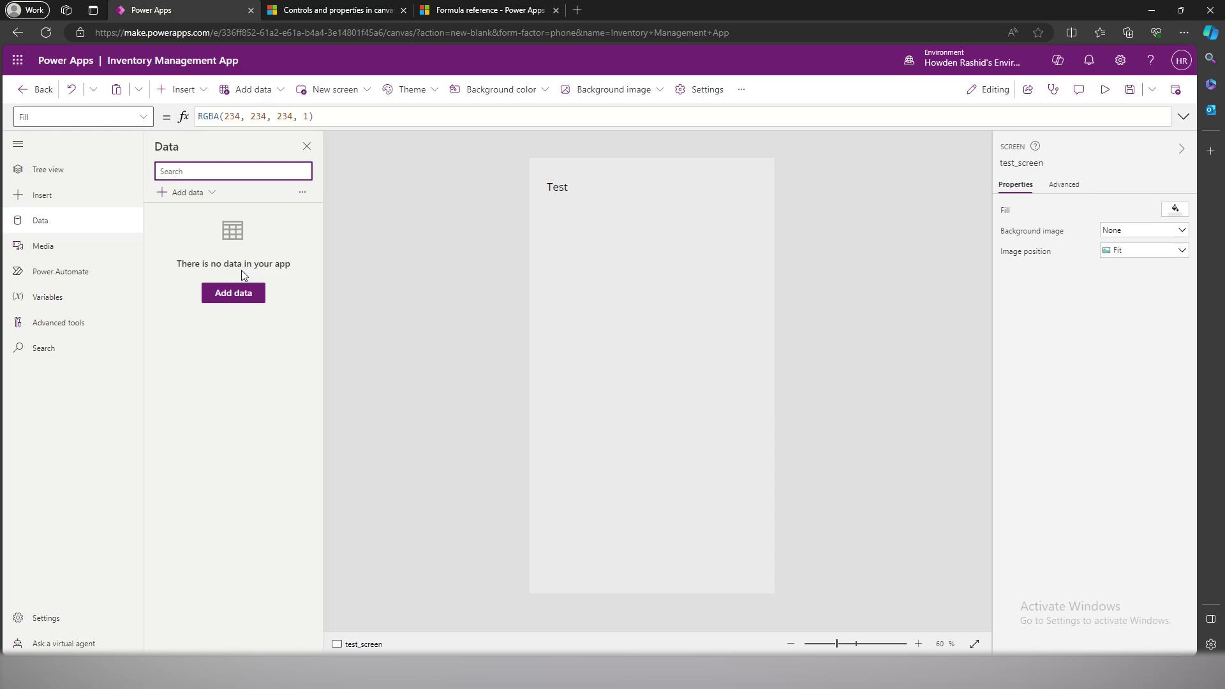
click(241, 293)
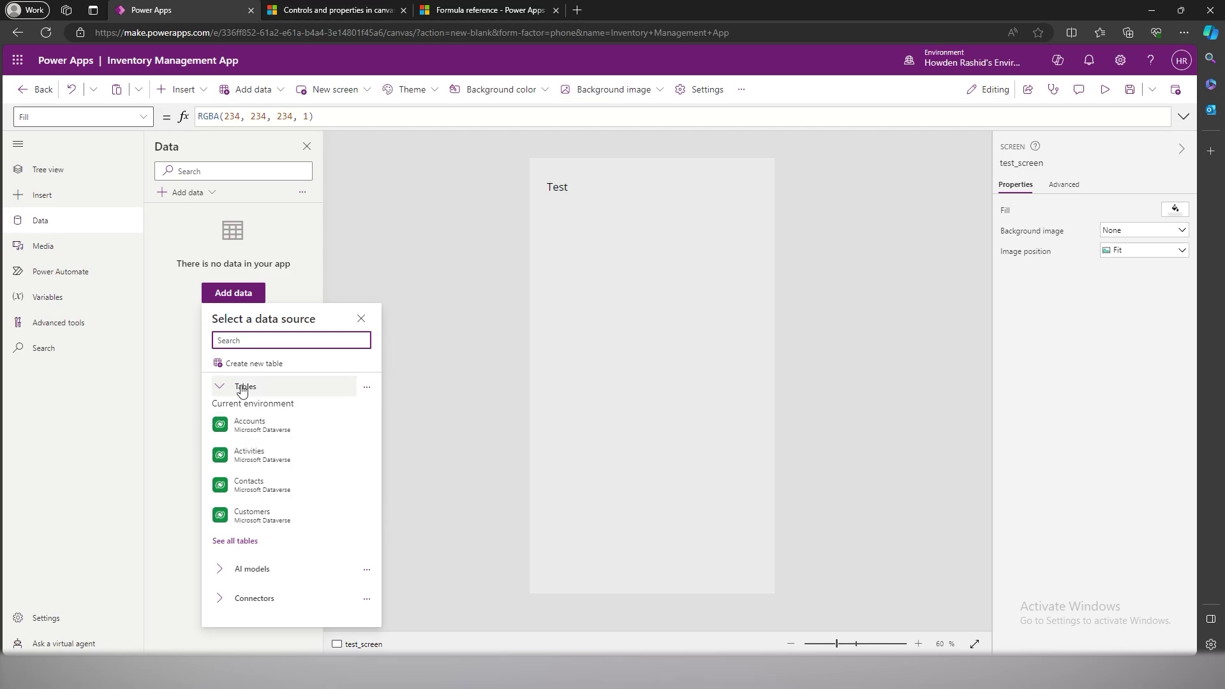
click(282, 264)
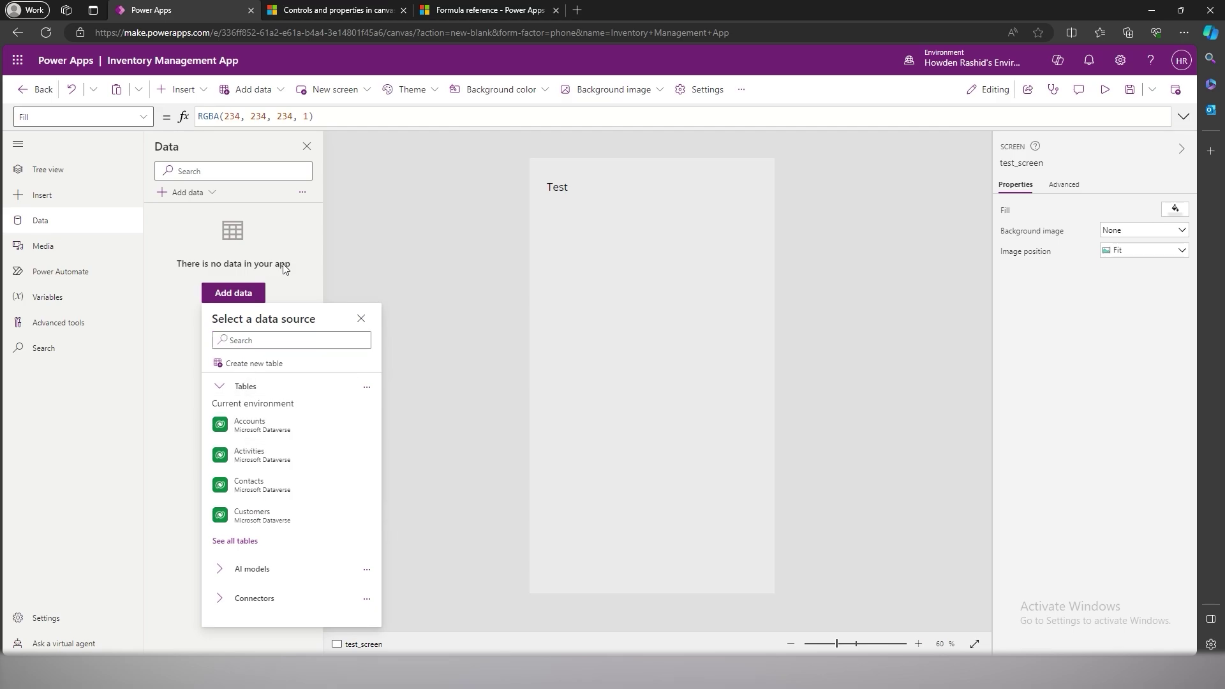
click(96, 248)
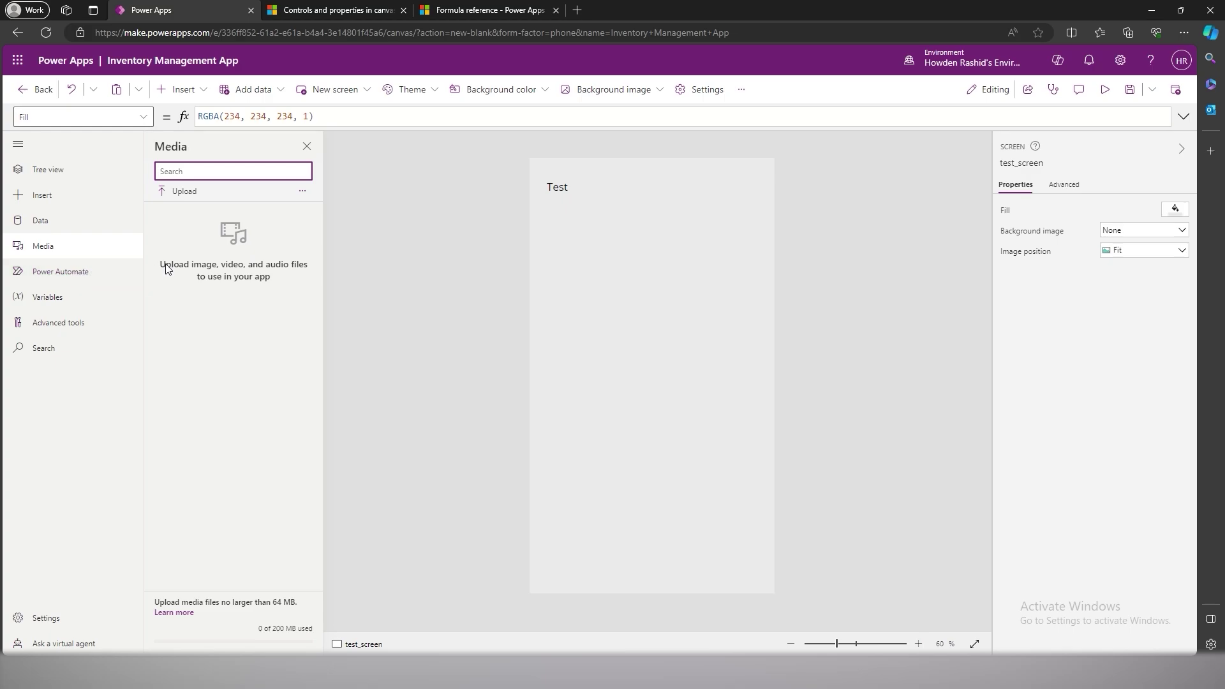
click(78, 269)
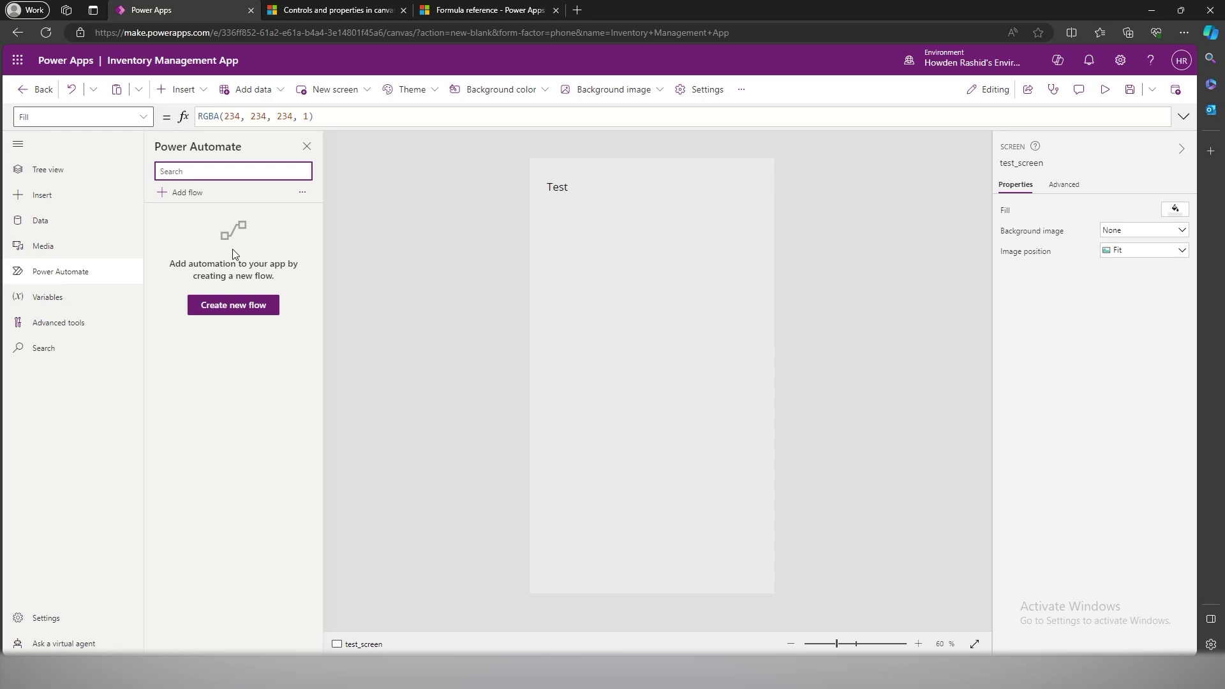
click(121, 303)
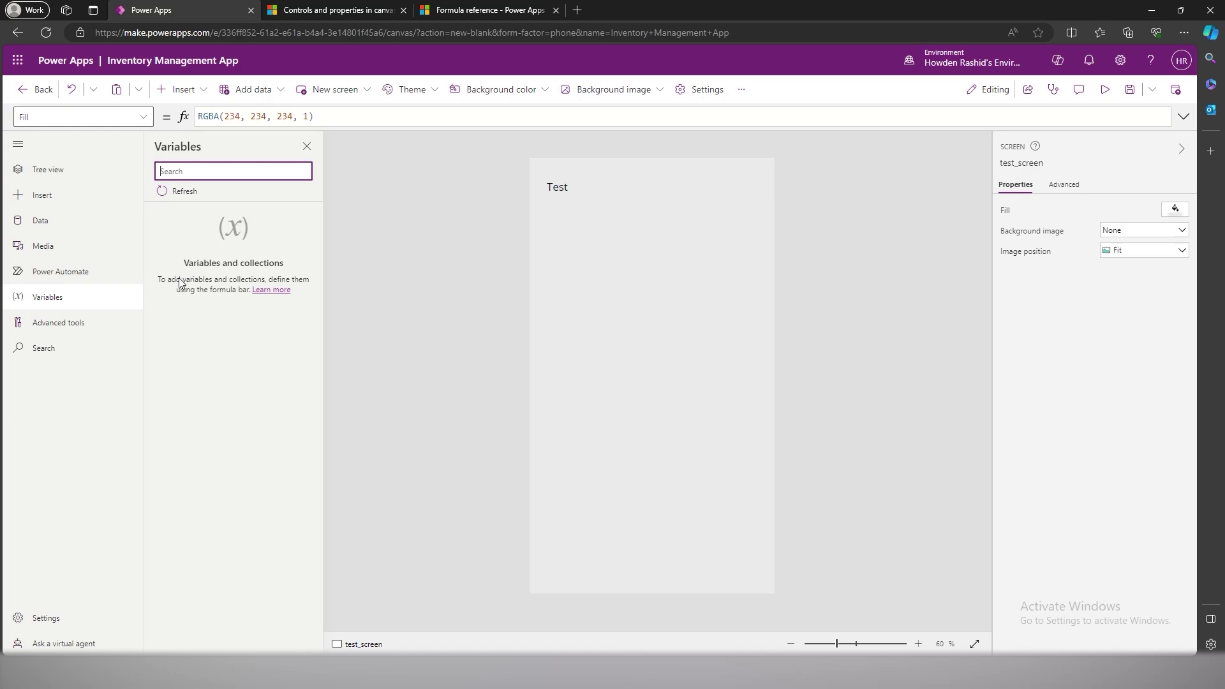
click(109, 320)
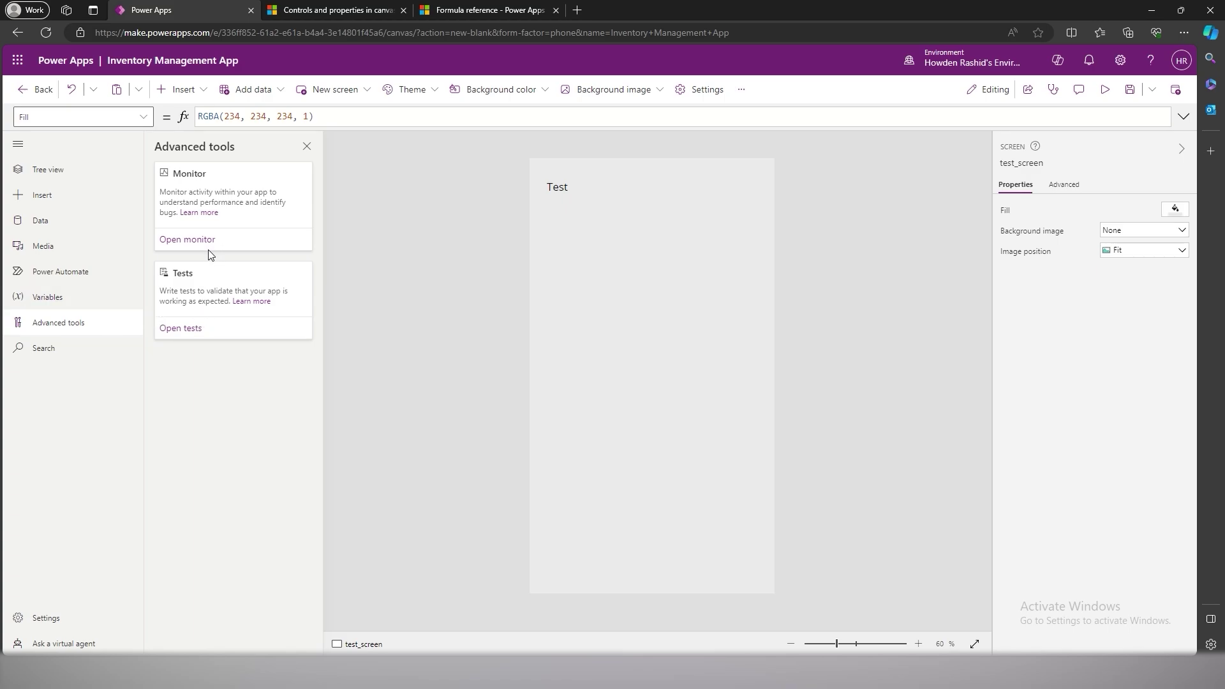
click(112, 344)
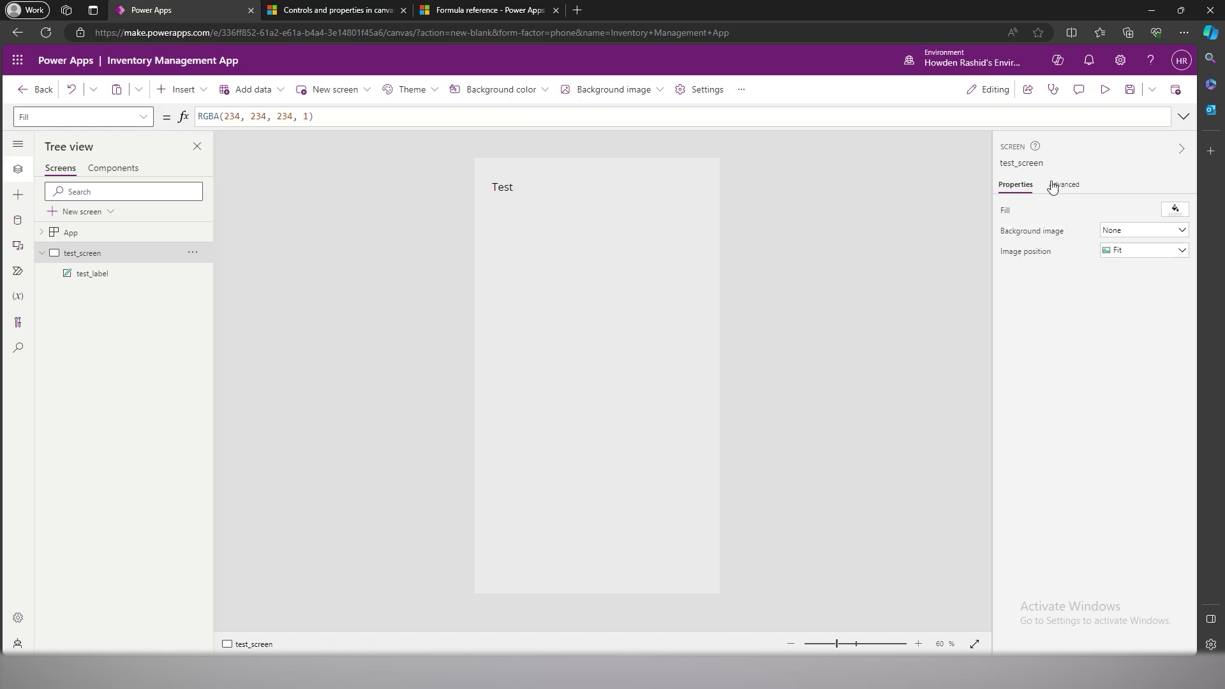
- Examine the available properties of test_label, from text and font settings to size, padding, color and tab index
click(556, 182)
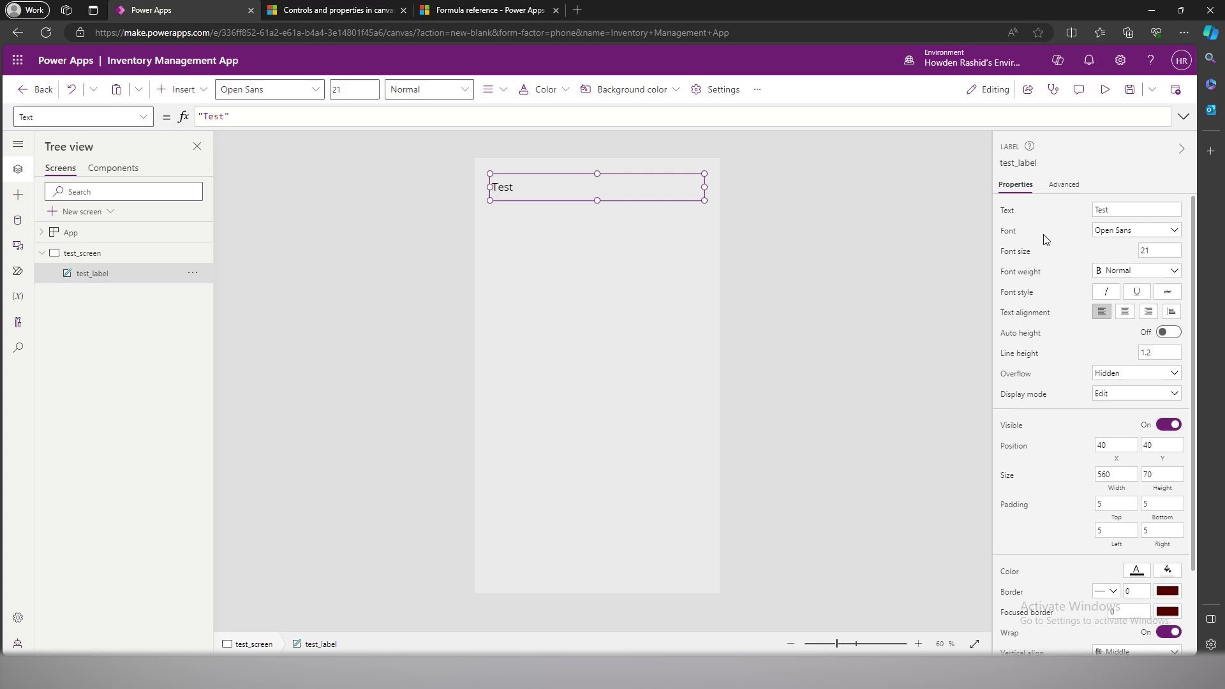
scroll(1078, 430, down, 3)
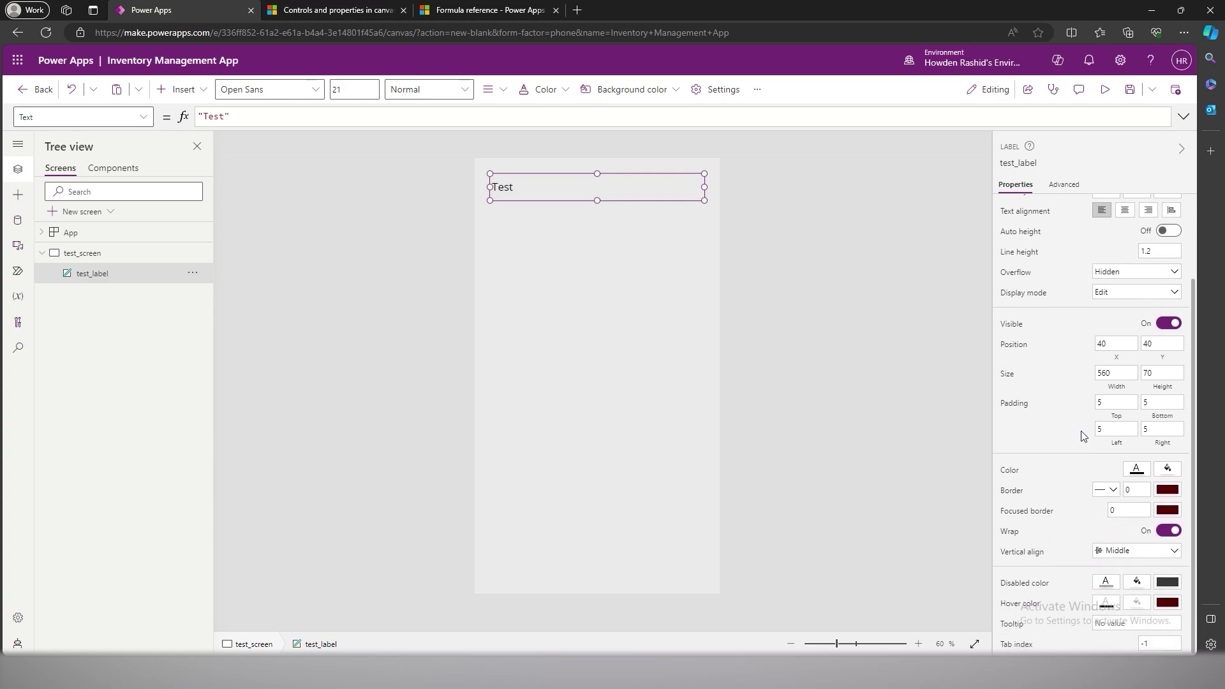
scroll(1083, 428, up, 3)
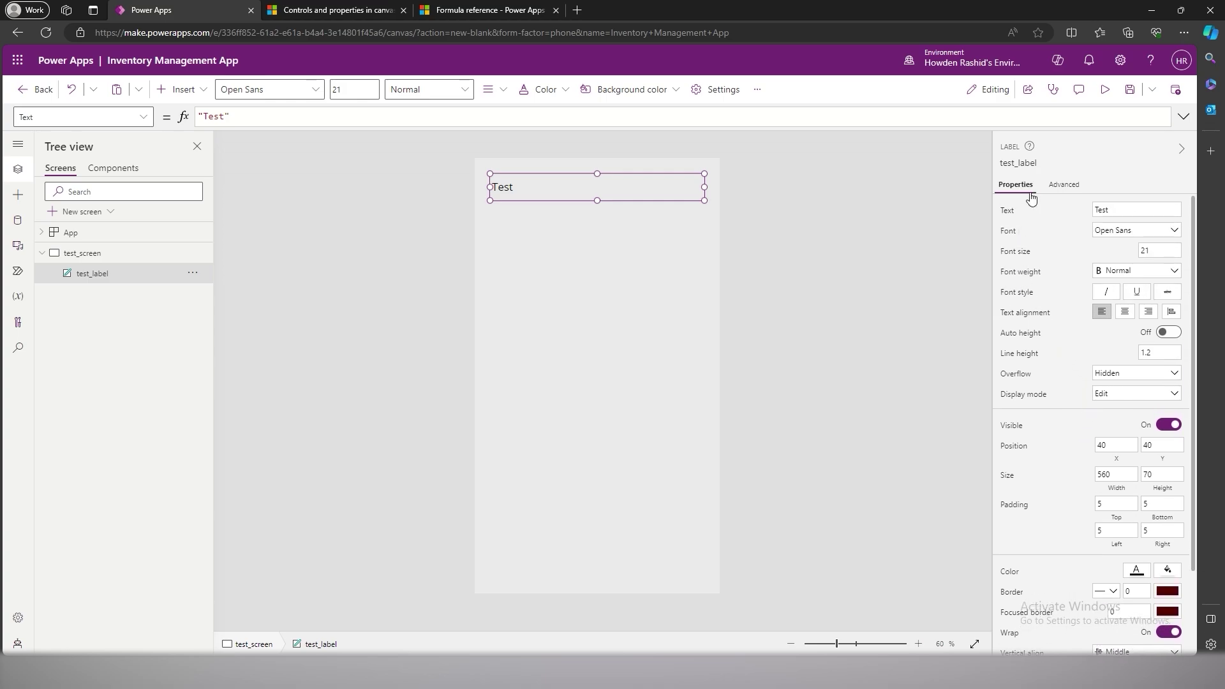
click(144, 117)
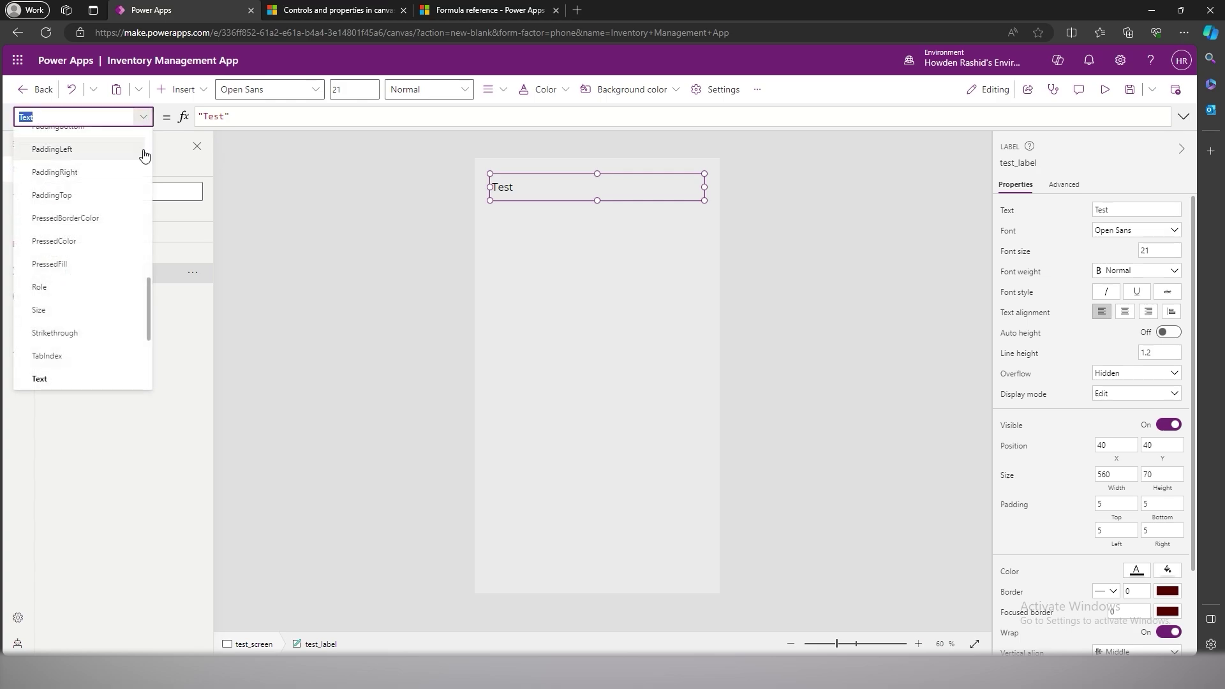
- Set the text of test_label to TESTING through its general properties instead of the formula bar
click(1175, 211)
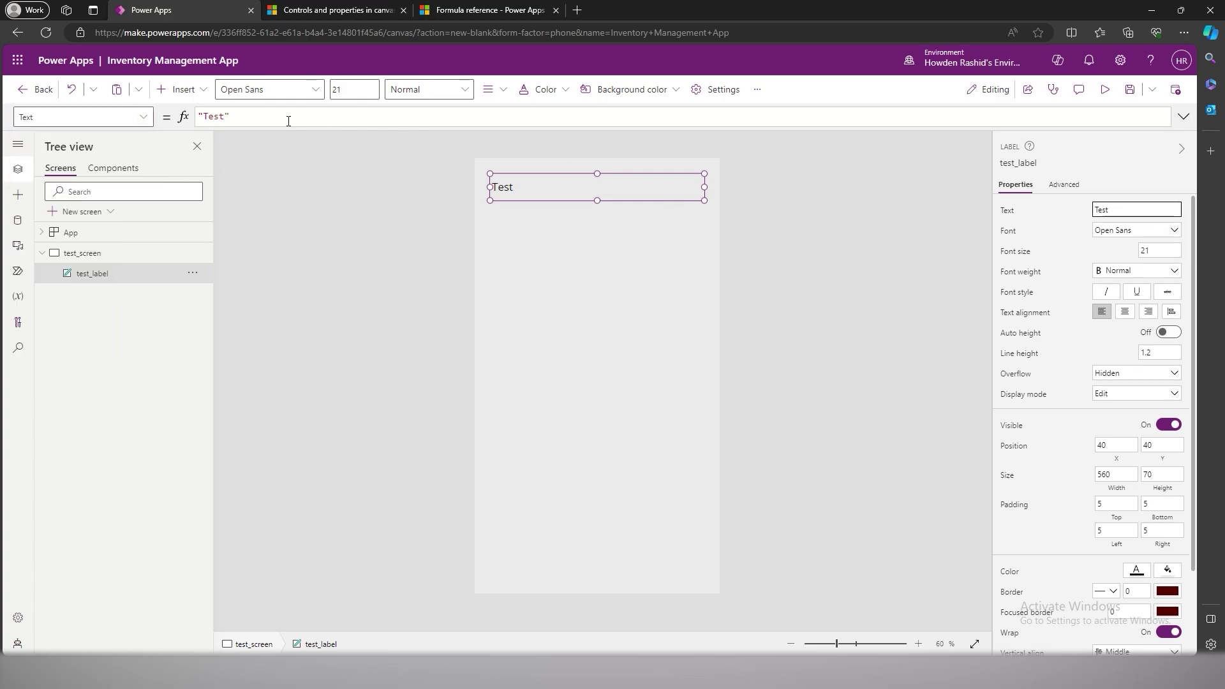
double_click(1131, 210)
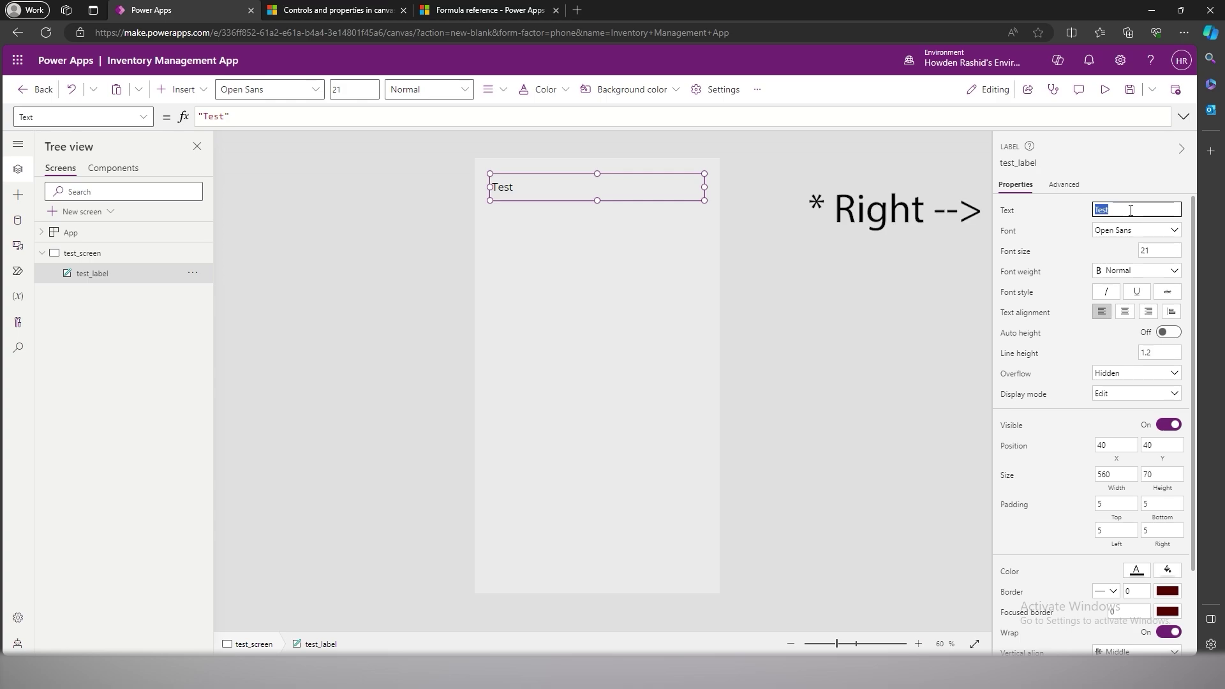
text(TESTING)
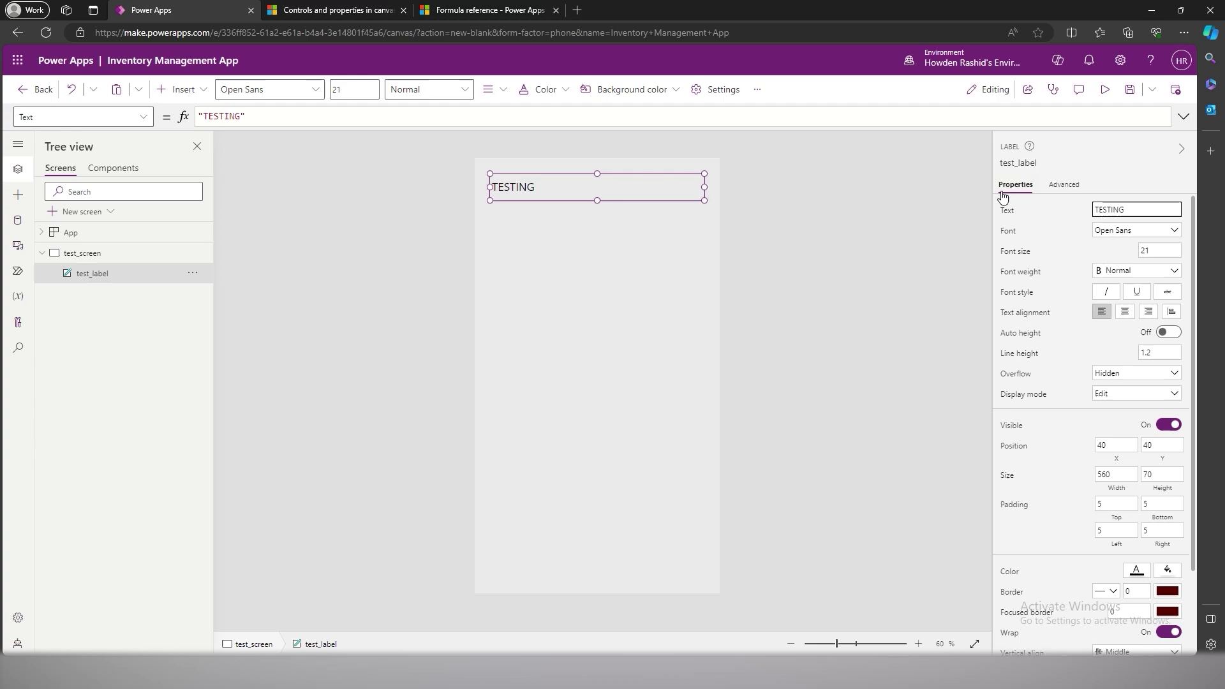
- Compare the advanced properties of test_label with the properties available for its formulas
click(1050, 191)
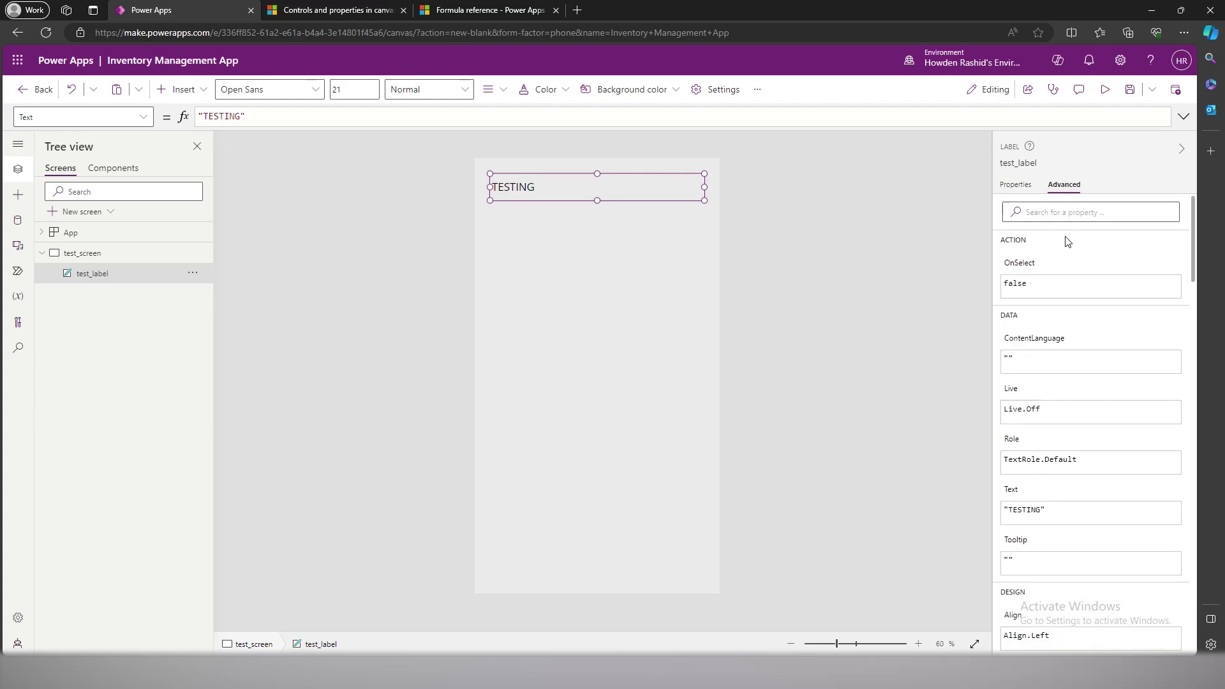
click(150, 121)
scroll(115, 178, down, 4)
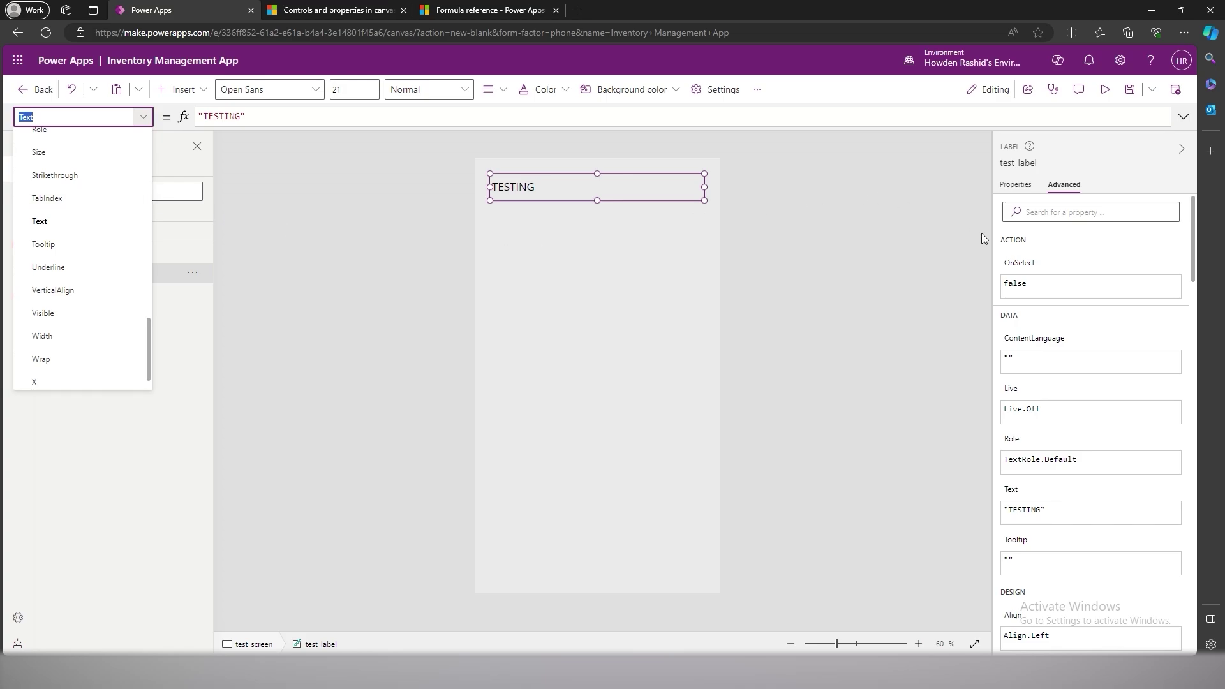
- Delete test_label from test_screen
click(1054, 254)
key(Delete)
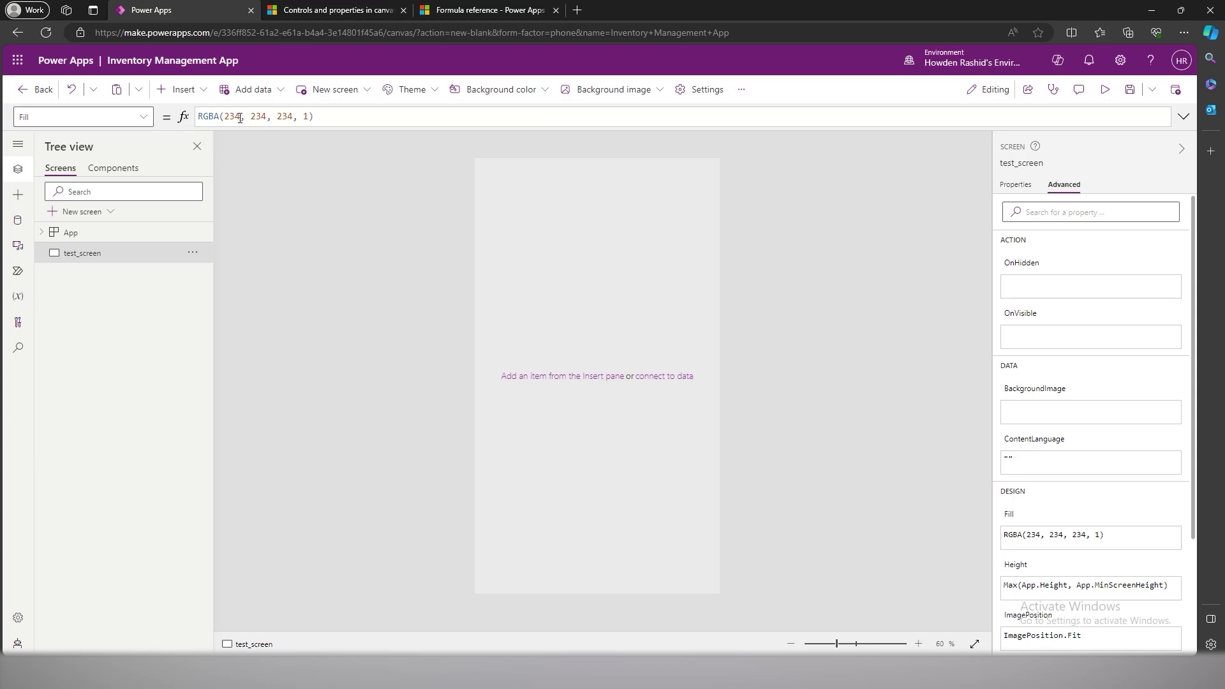
- Insert a text label on test_screen, move it to the screen's upper edge and stretch it across the full width
click(201, 94)
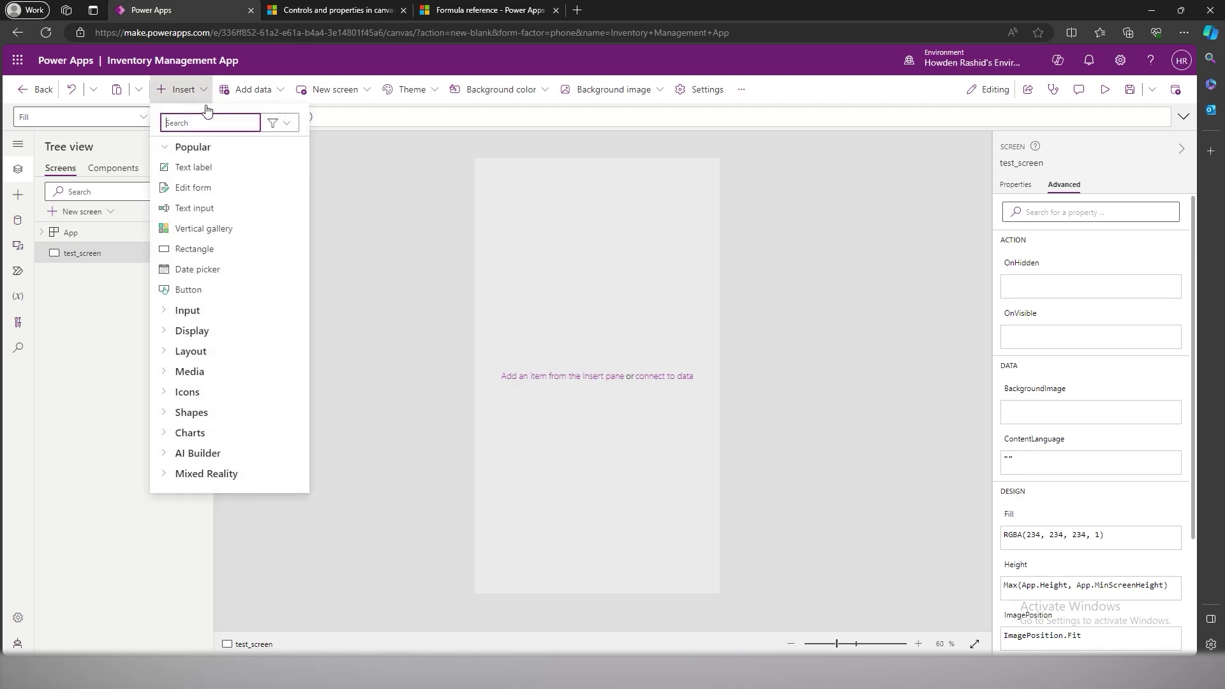
click(225, 167)
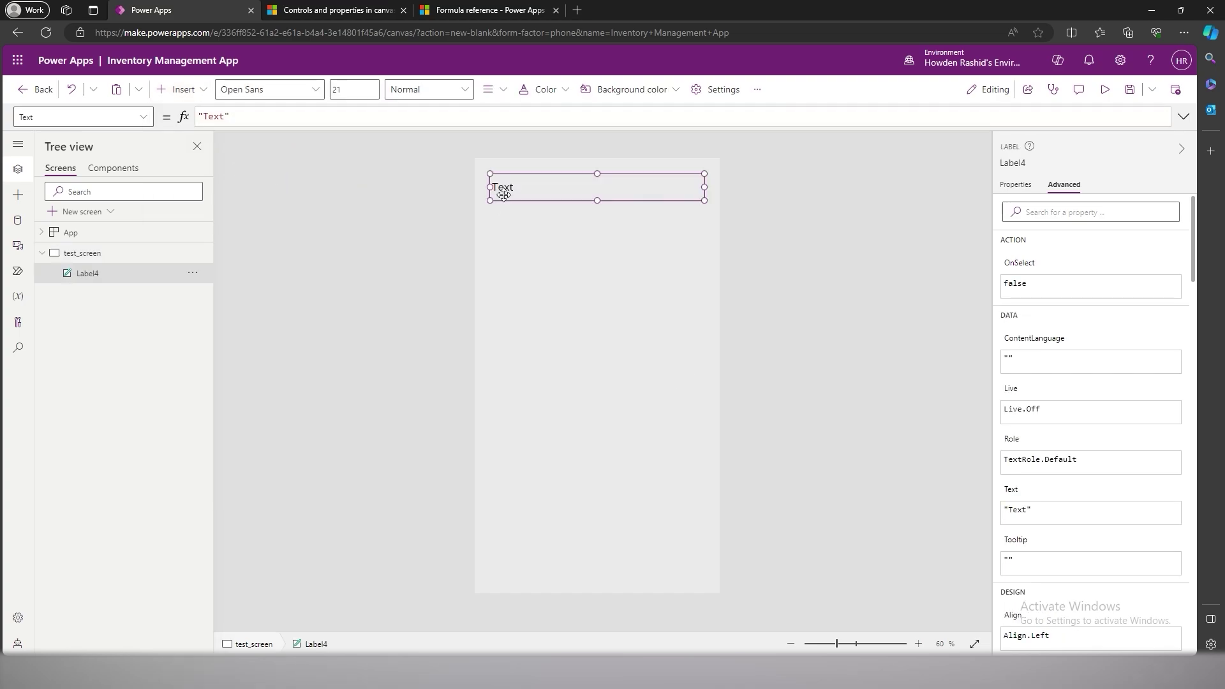
drag(548, 194, 530, 178)
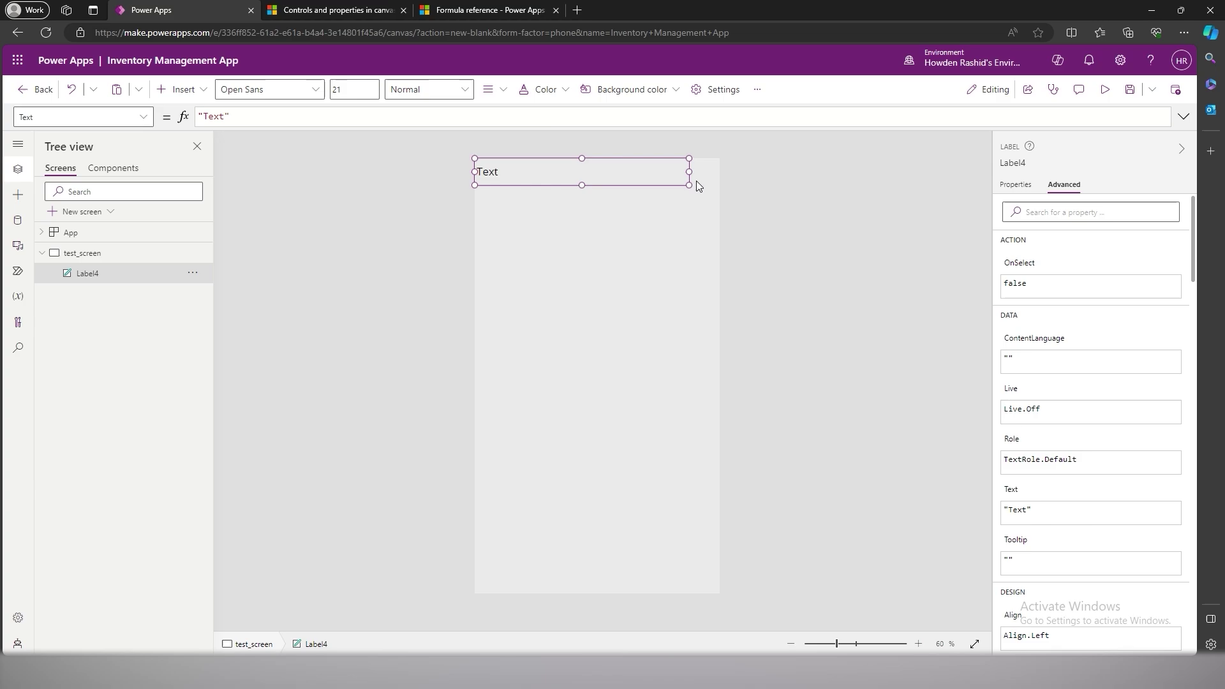
drag(689, 185, 720, 195)
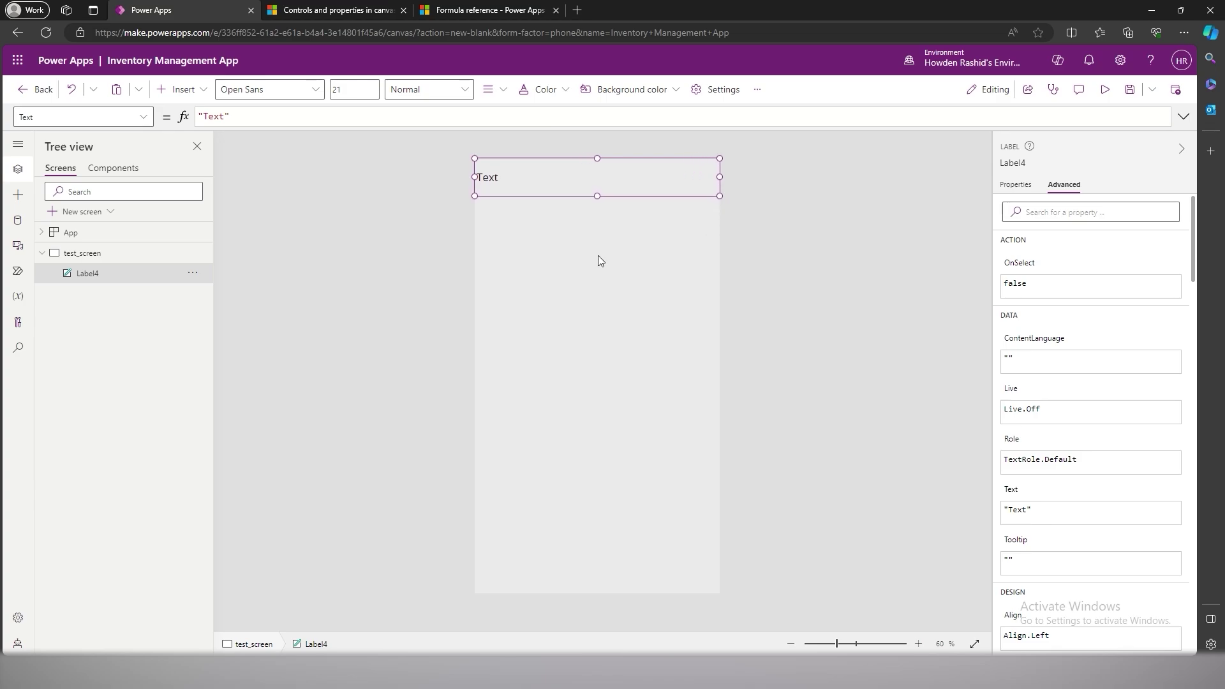
- Rename the new label as title_label
double_click(83, 273)
text(t)
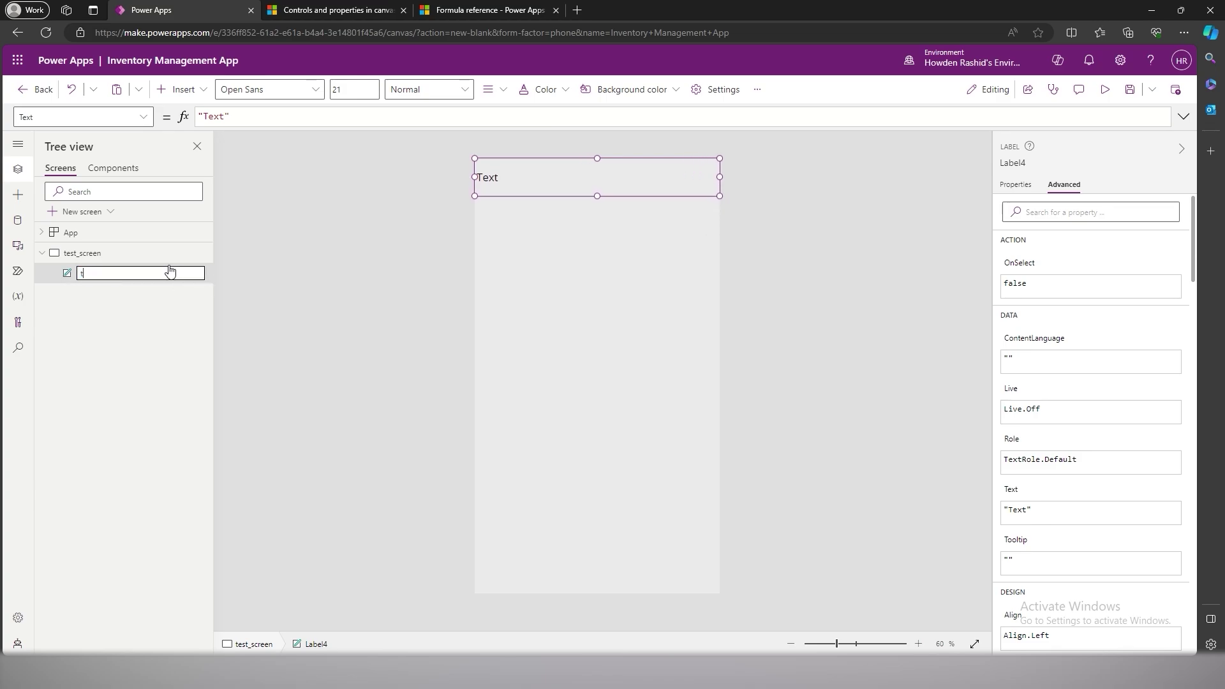
text(itle_lae)
text(el)
key(Return)
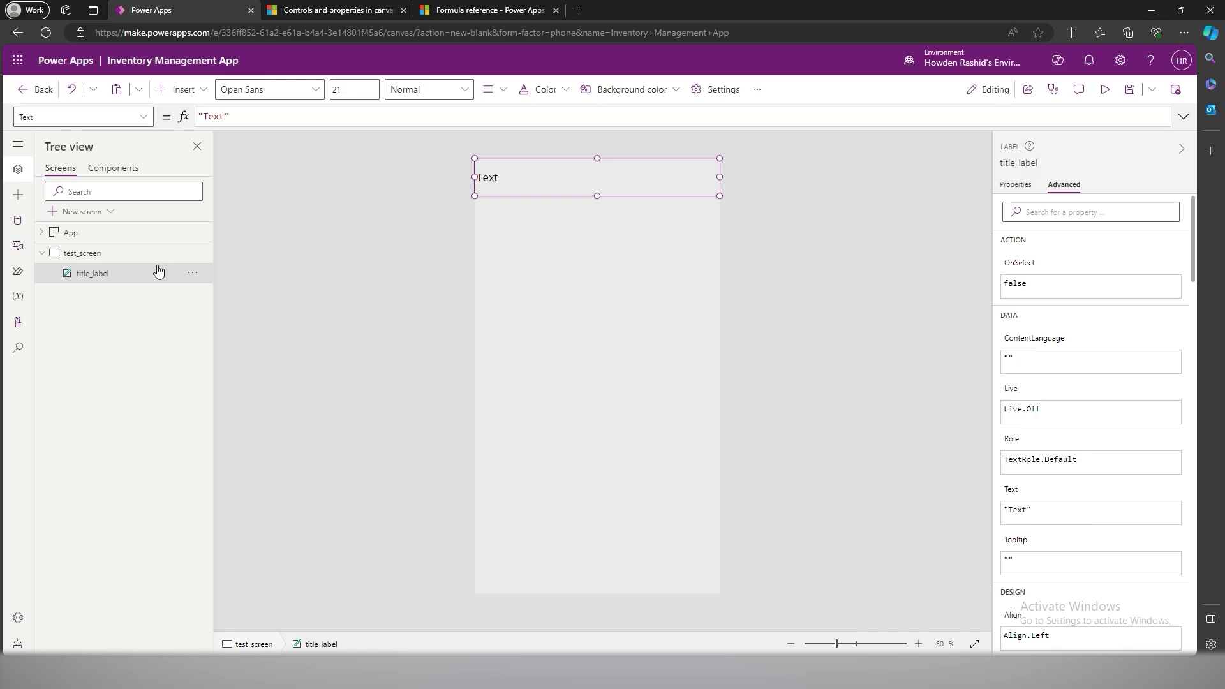
- Rename test_screen as home_screen
double_click(70, 253)
text(lo)
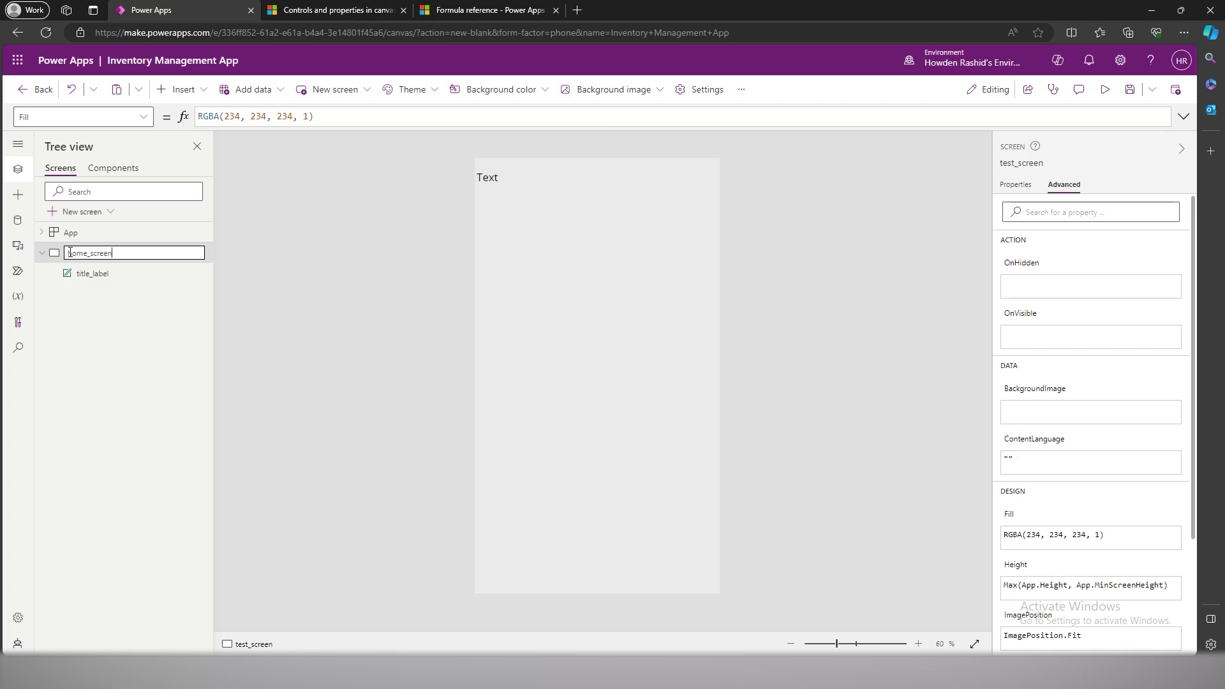
key(Return)
- Set the text of title_label to Inventory Management Home directly on the canvas
double_click(530, 177)
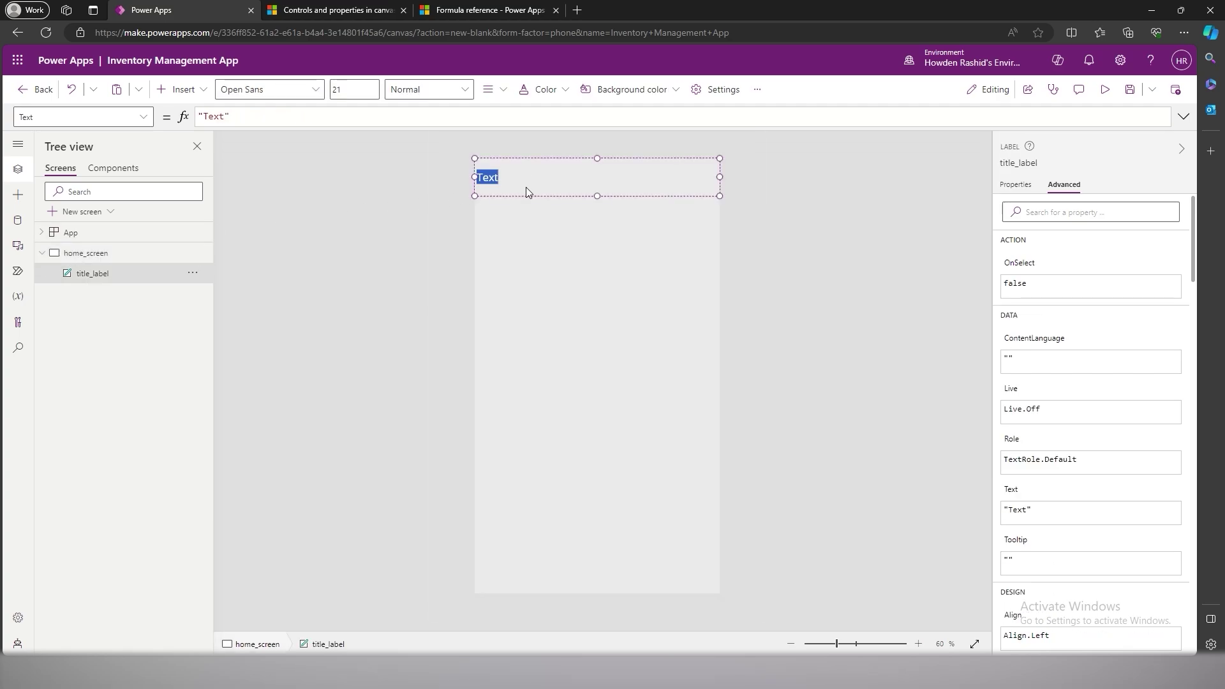
text(Inventory M)
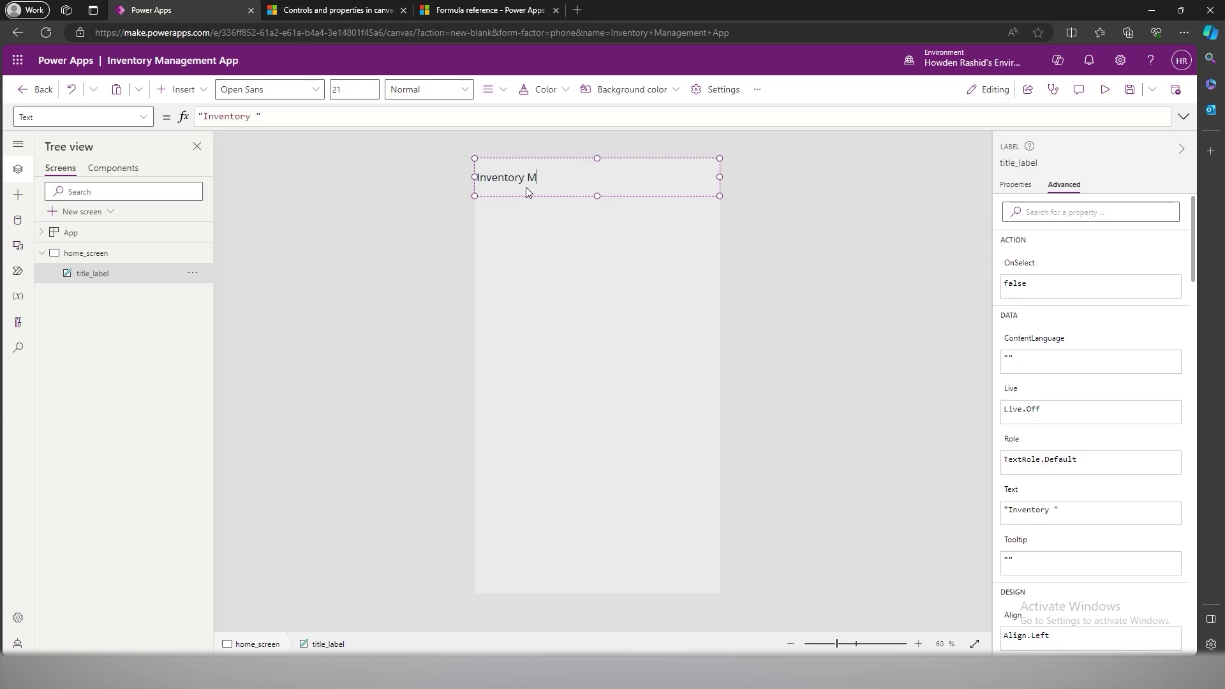
text(anagement Ho)
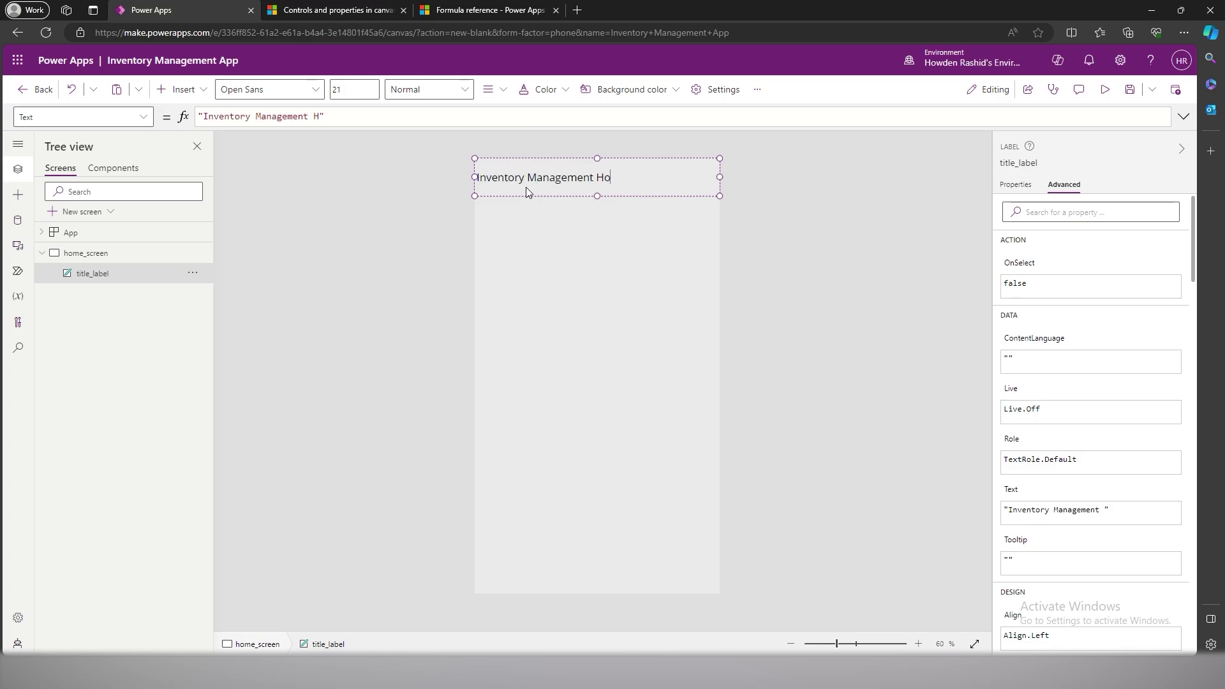
text(me)
key(BackSpace)
key(BackSpace)
text(me)
click(518, 228)
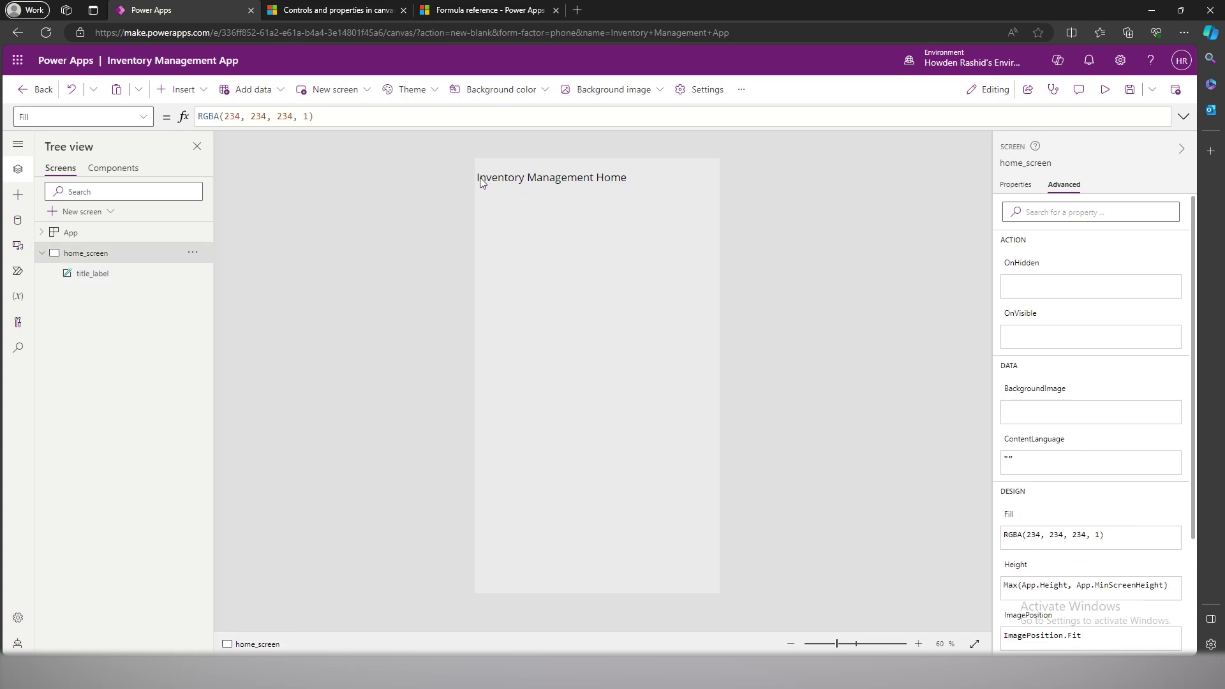
- Set the PaddingLeft property of title_label to 20
click(480, 177)
click(487, 201)
click(492, 180)
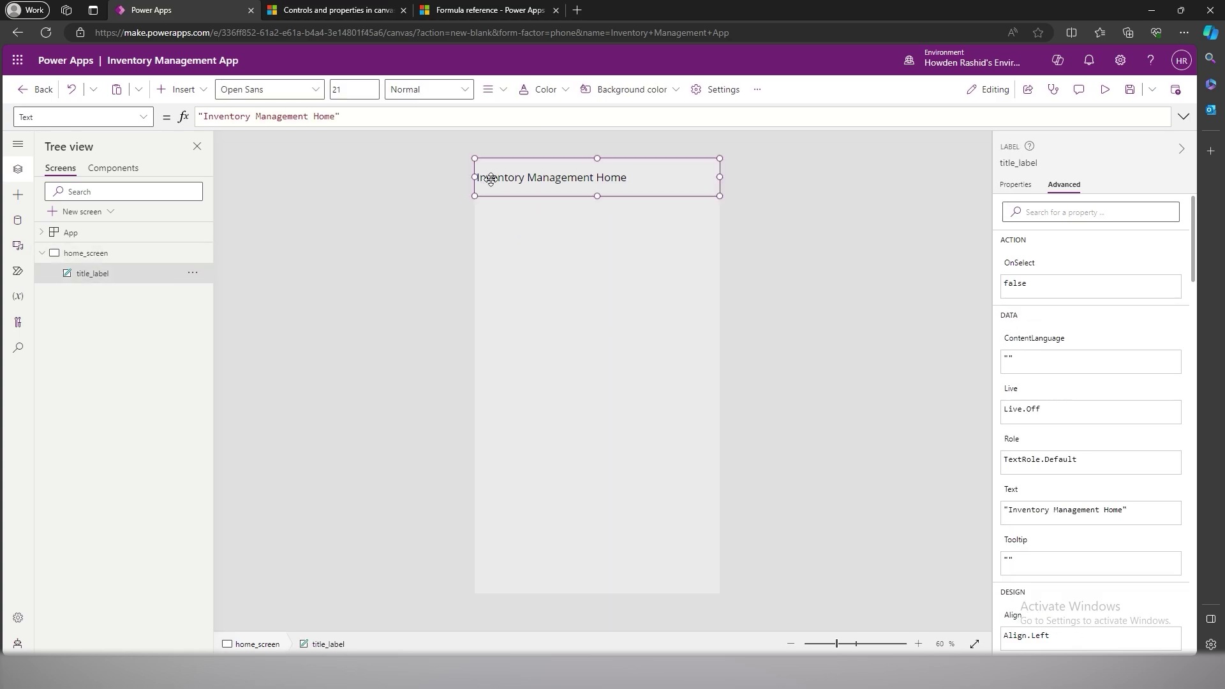
click(129, 118)
text(P)
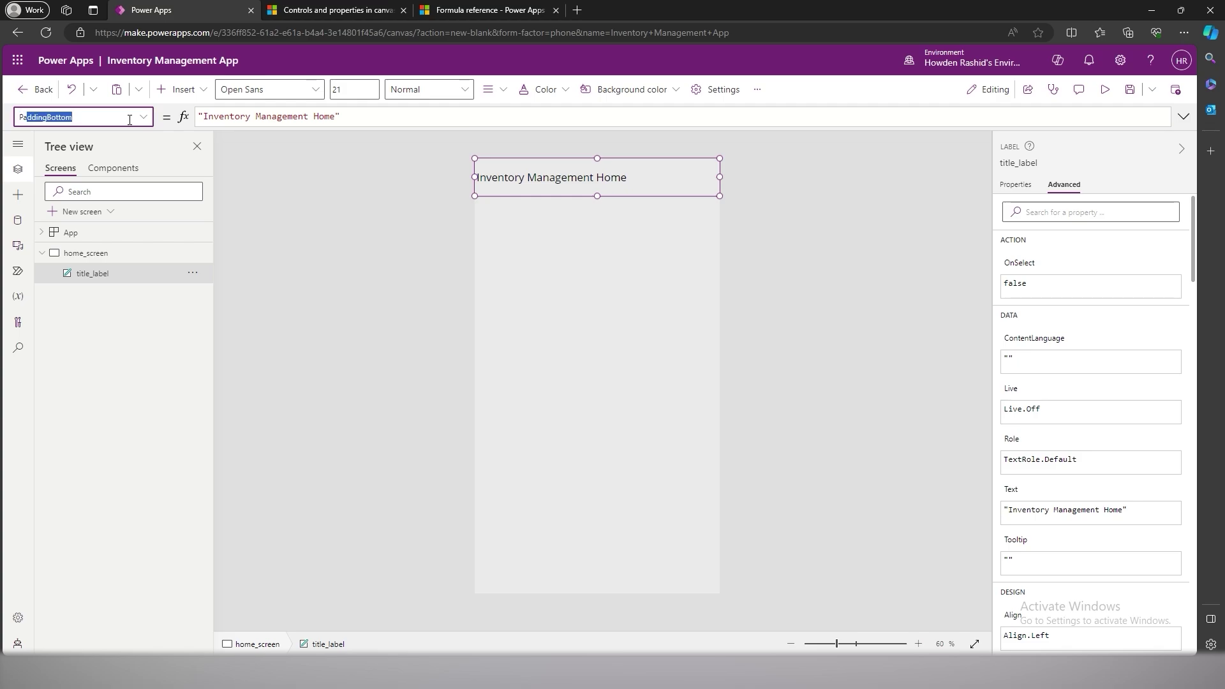
text(addingLeft)
key(Return)
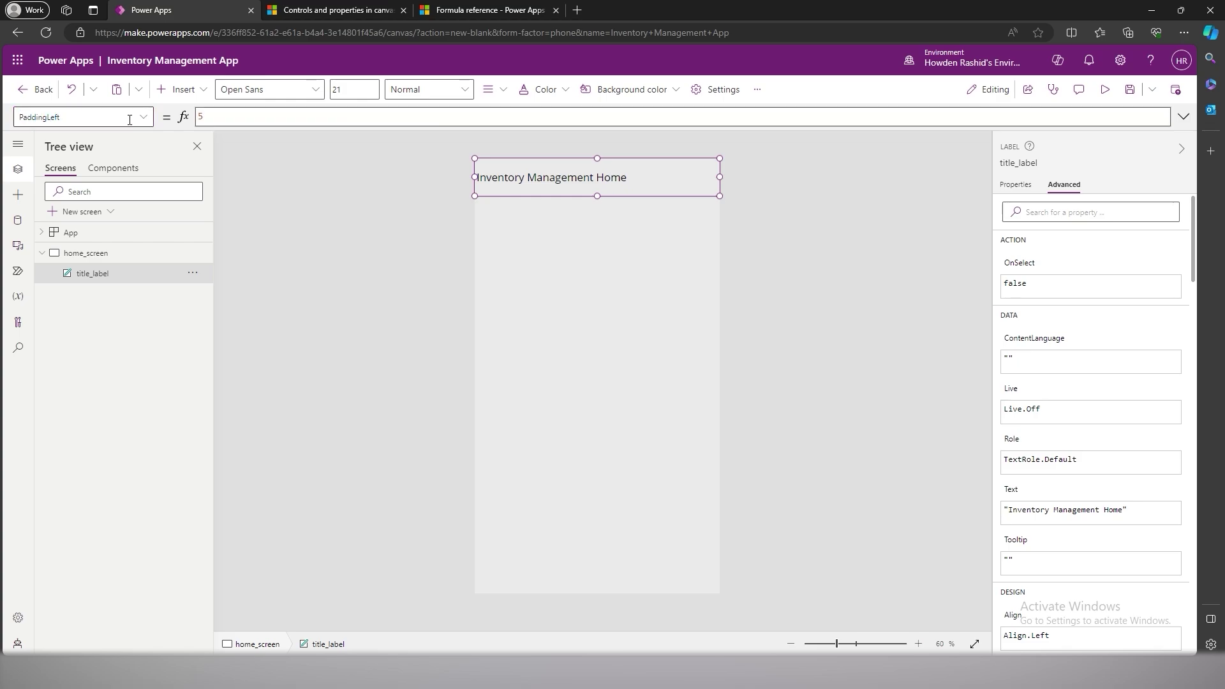
double_click(210, 113)
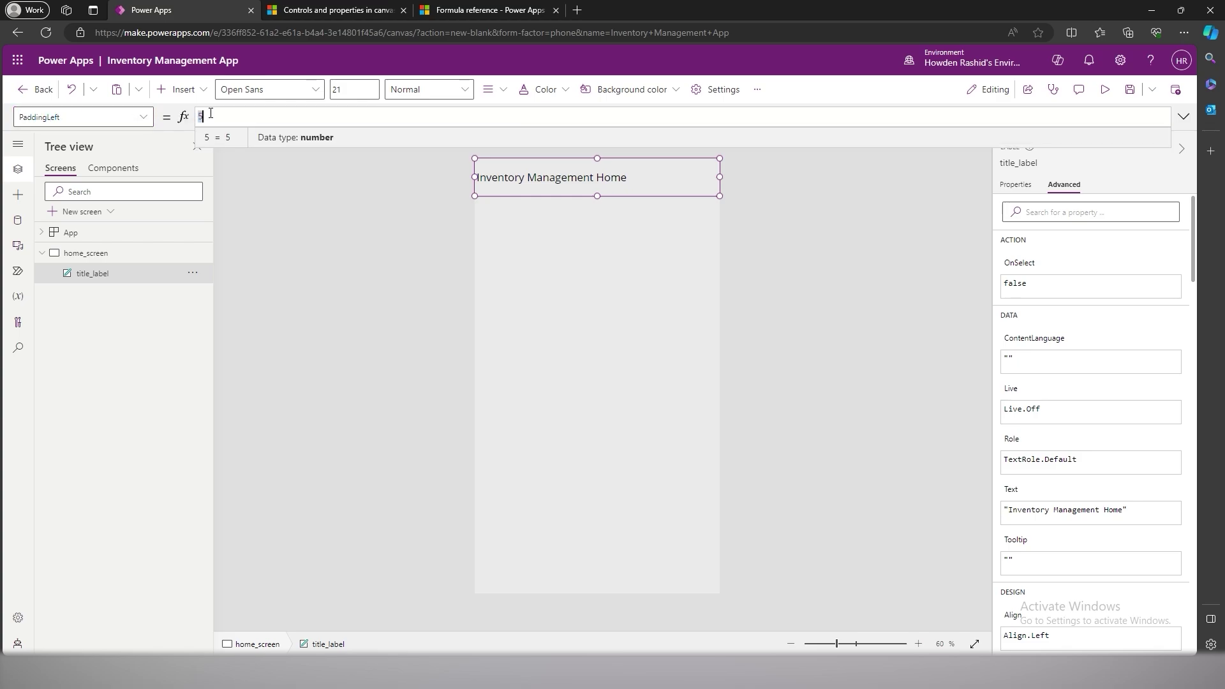
text(20)
click(485, 210)
click(487, 162)
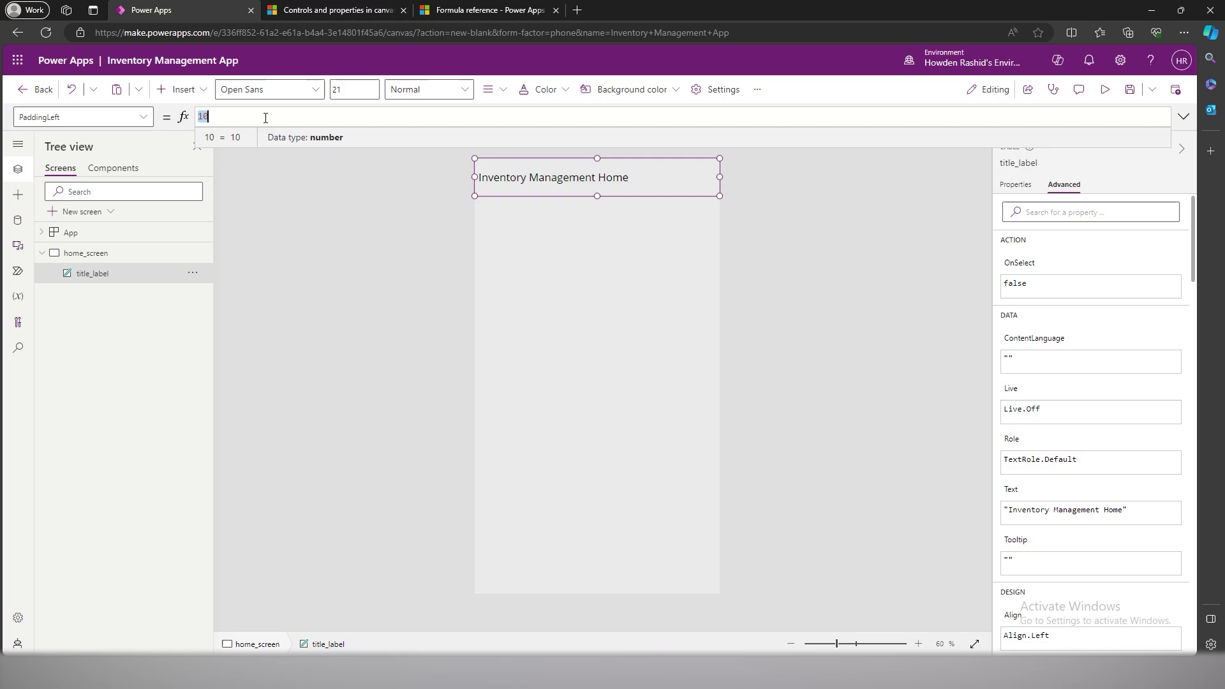
click(605, 257)
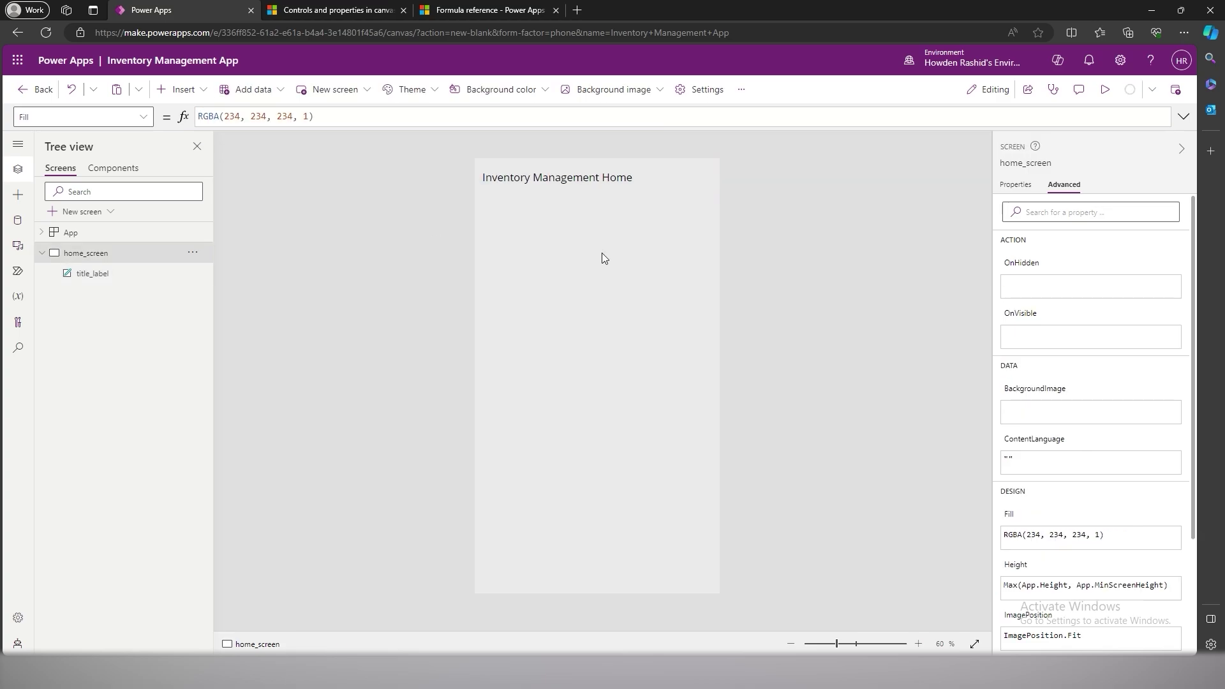
- Set the font weight of title_label to Semibold
click(576, 193)
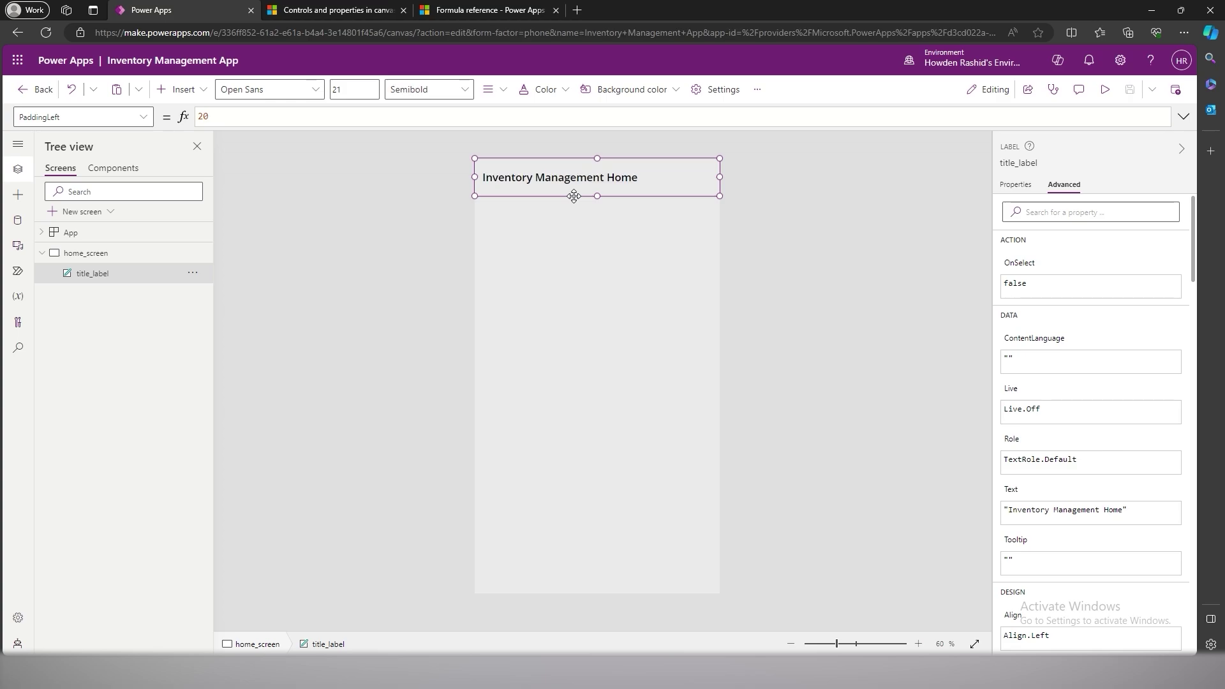
click(351, 158)
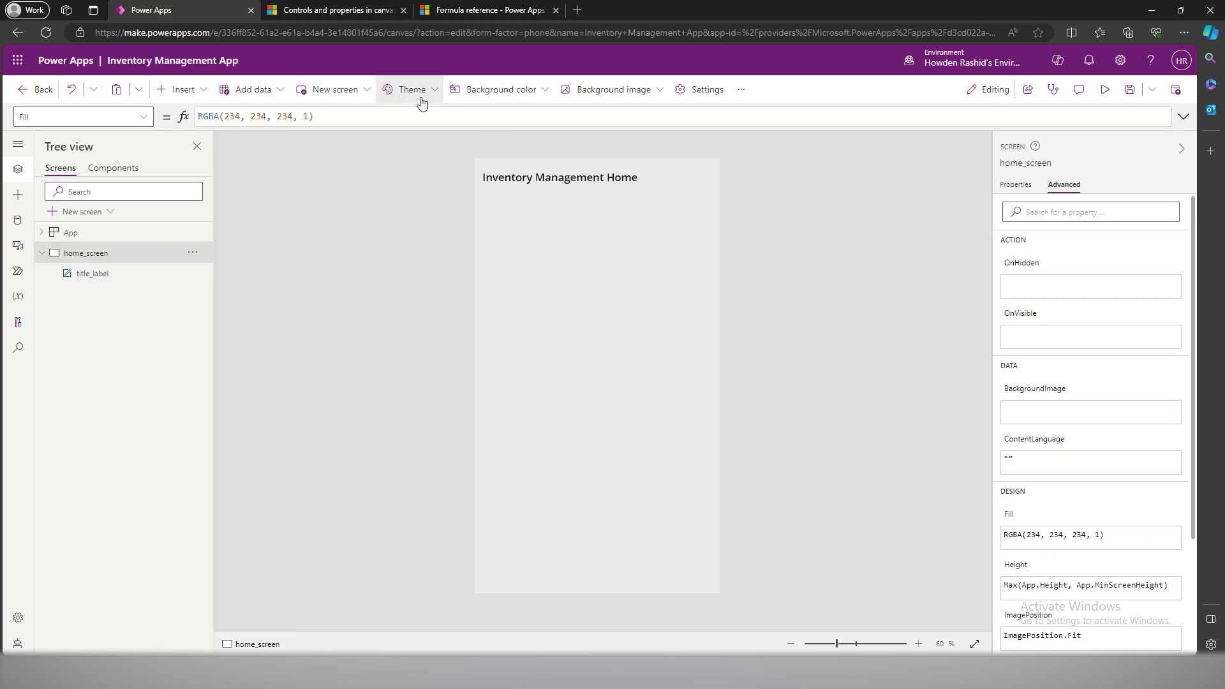
click(412, 90)
click(743, 208)
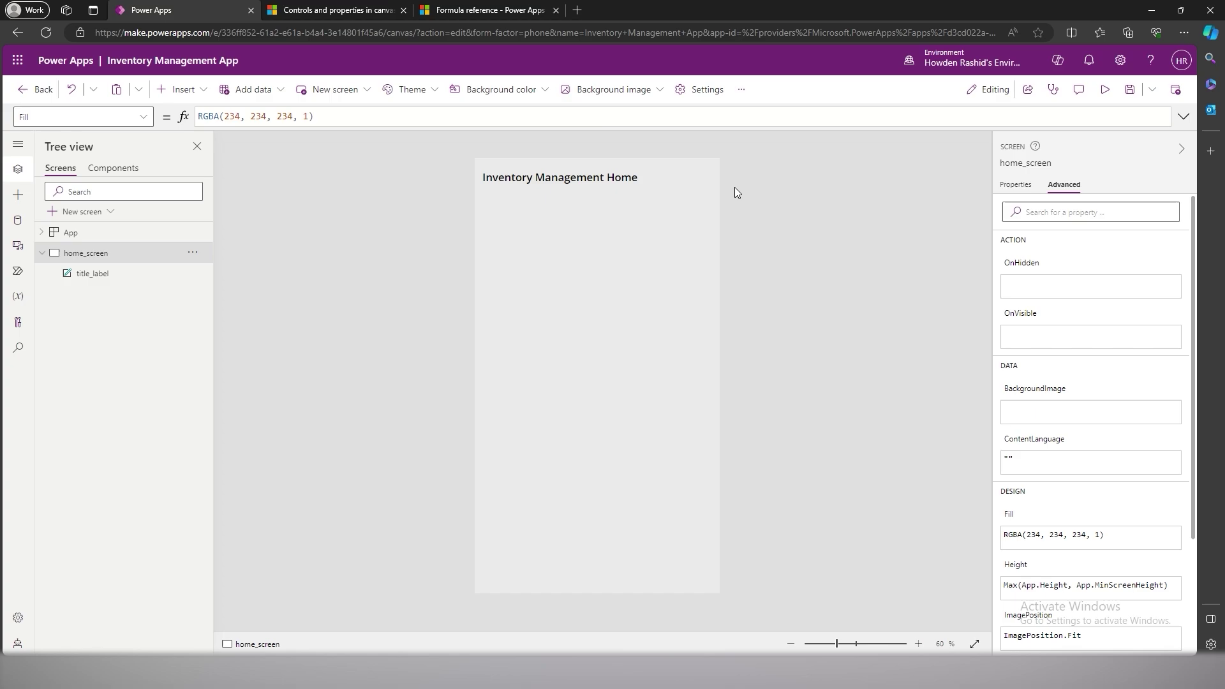
- Give title_label a medium blue theme background and white text
click(702, 181)
click(618, 90)
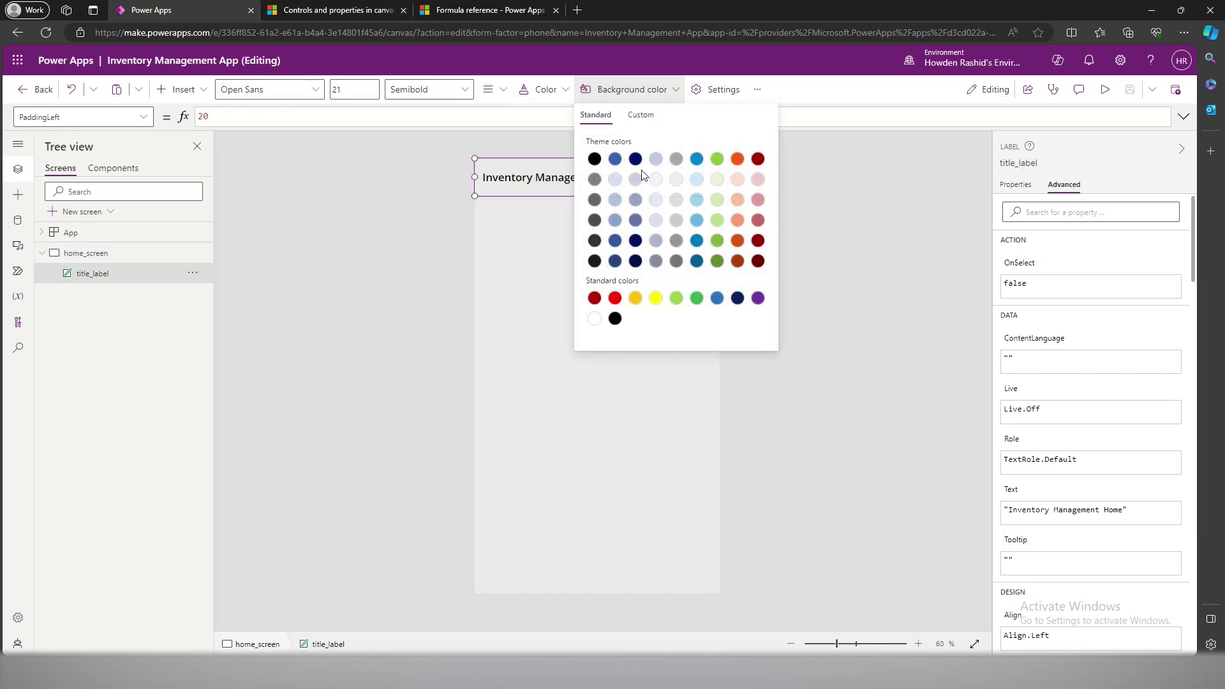
click(615, 221)
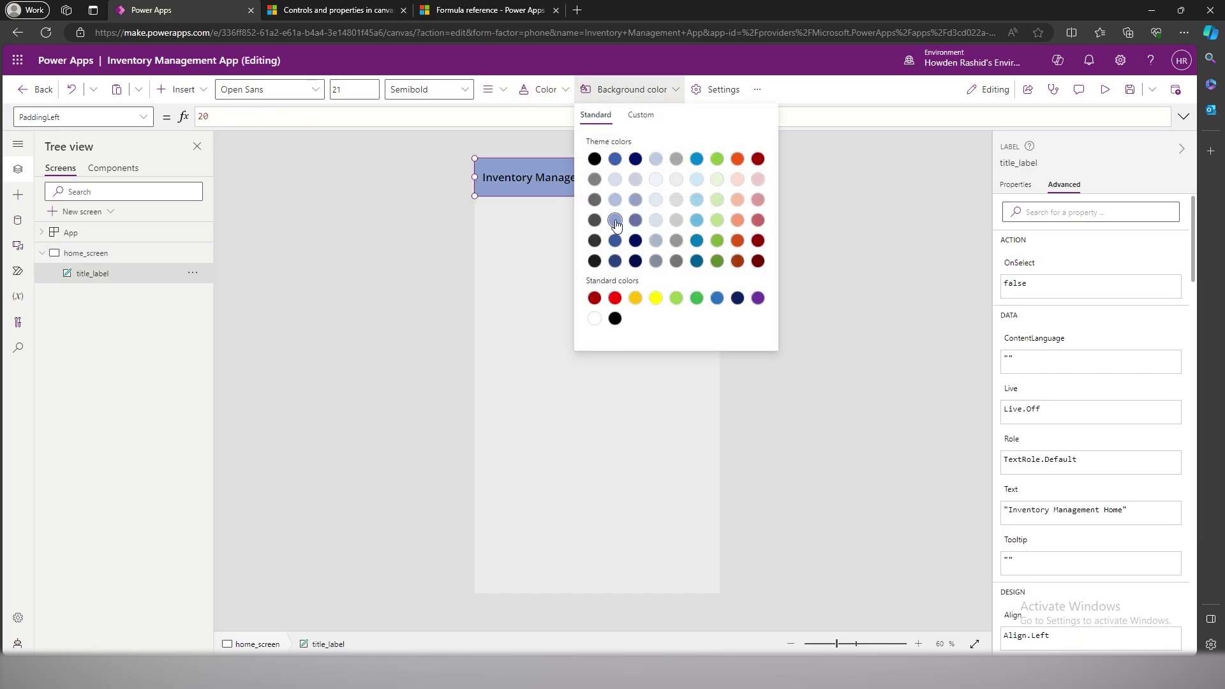
click(550, 92)
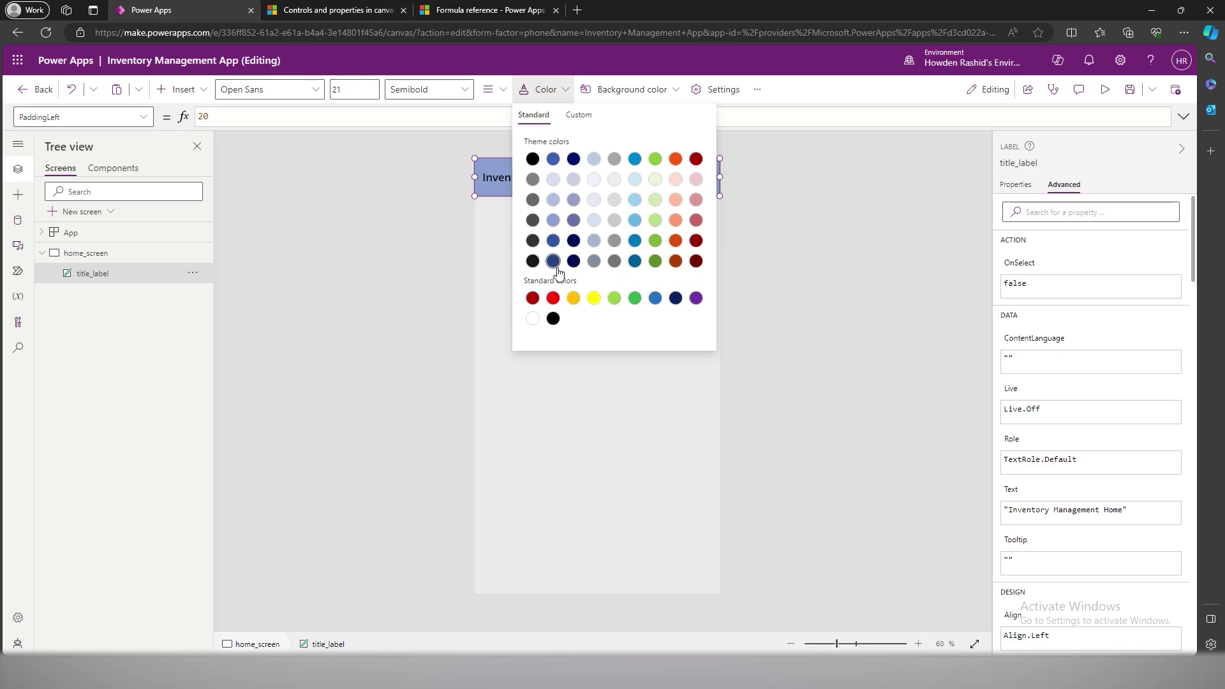
click(532, 317)
click(805, 238)
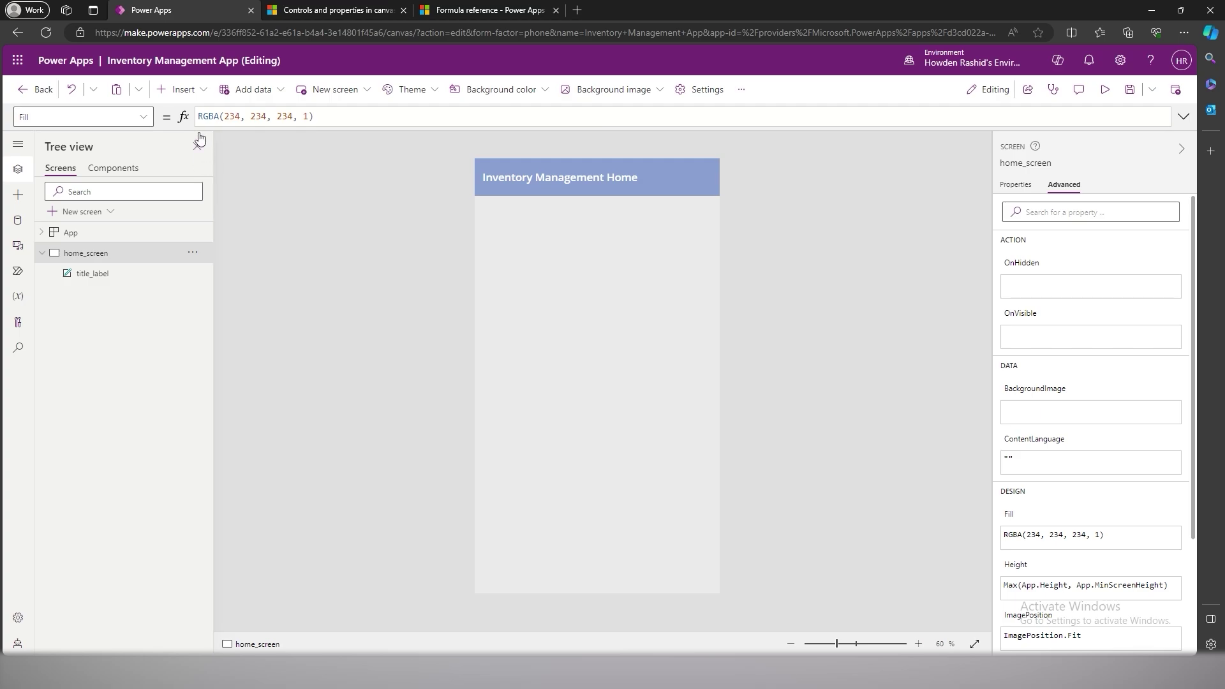
- Insert a vertical gallery on home_screen, place it directly below title_label at Y 98 and extend its height to about 803
click(203, 91)
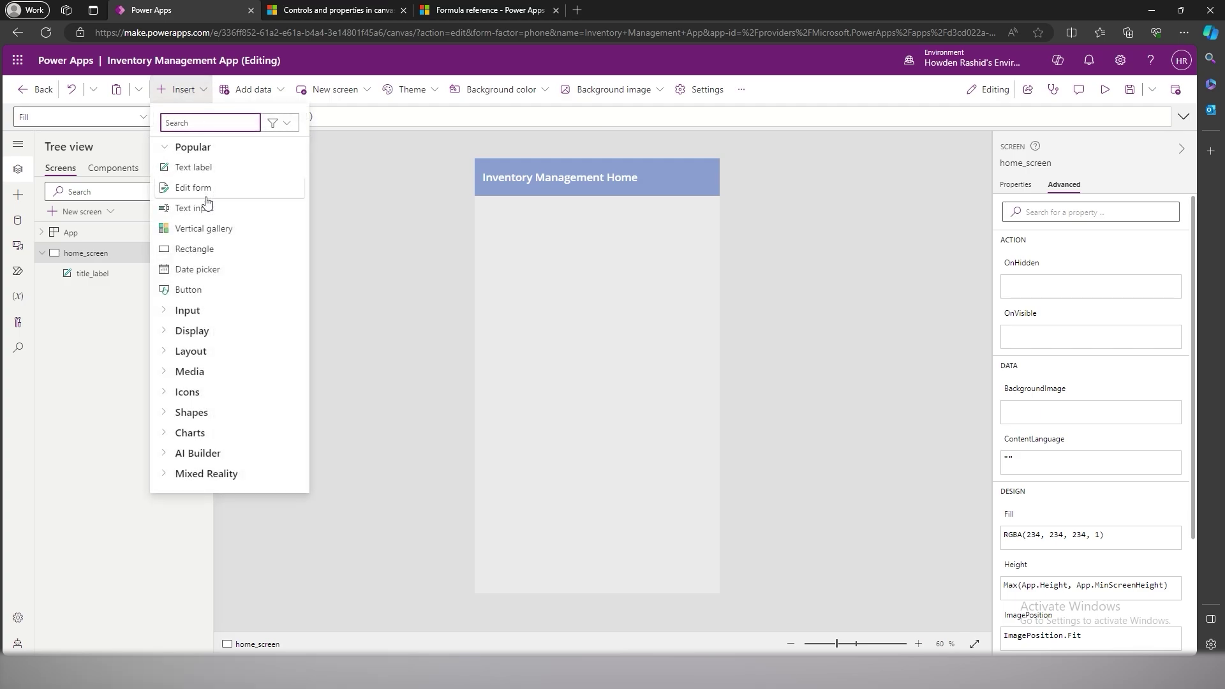
click(204, 228)
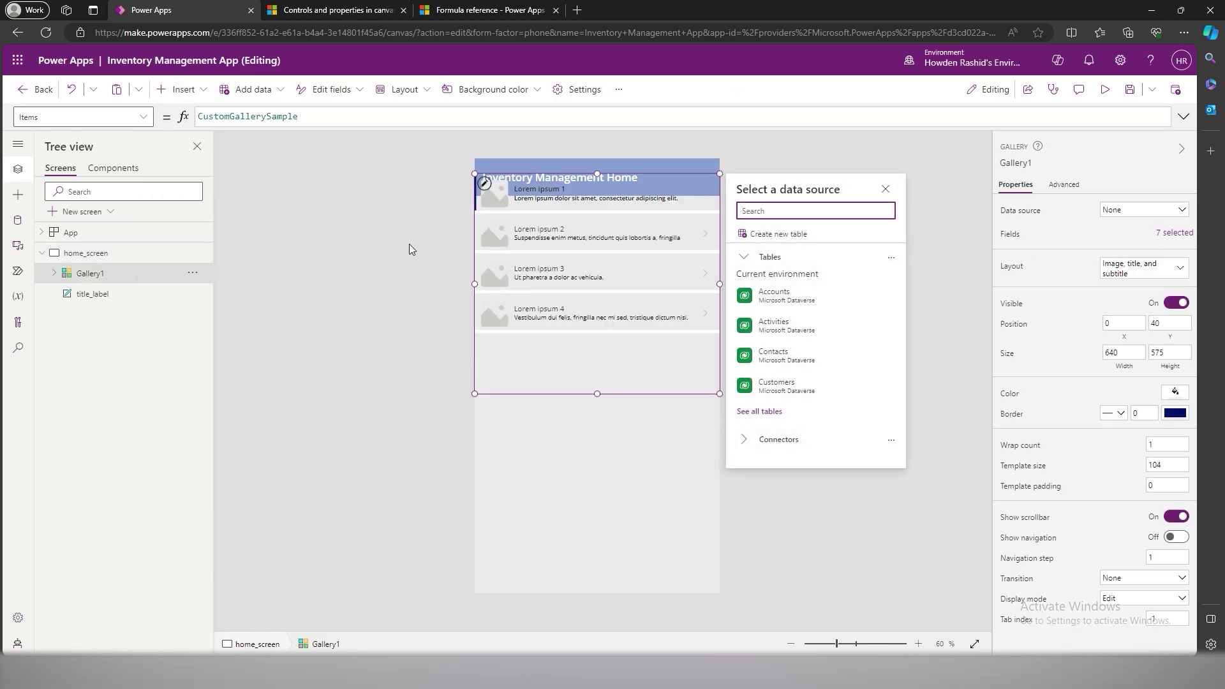
click(656, 382)
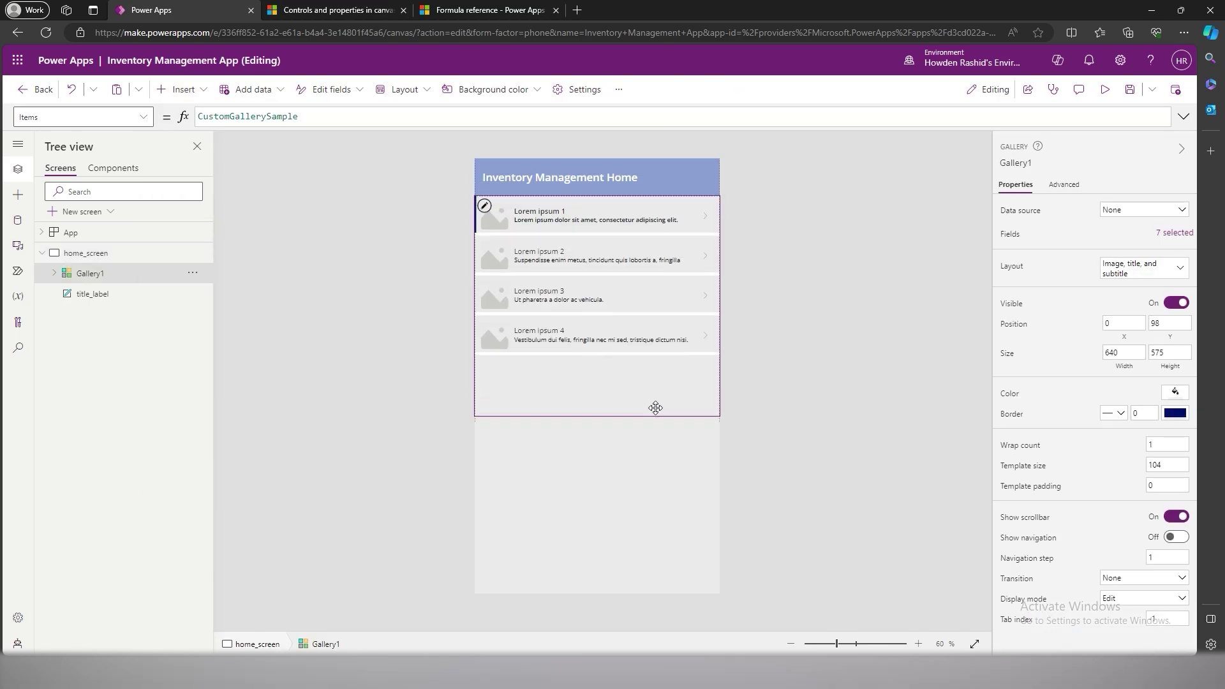
click(651, 407)
drag(597, 416, 596, 503)
- Connect the gallery to the Inventory Tracking Dataverse table as its data source
click(679, 414)
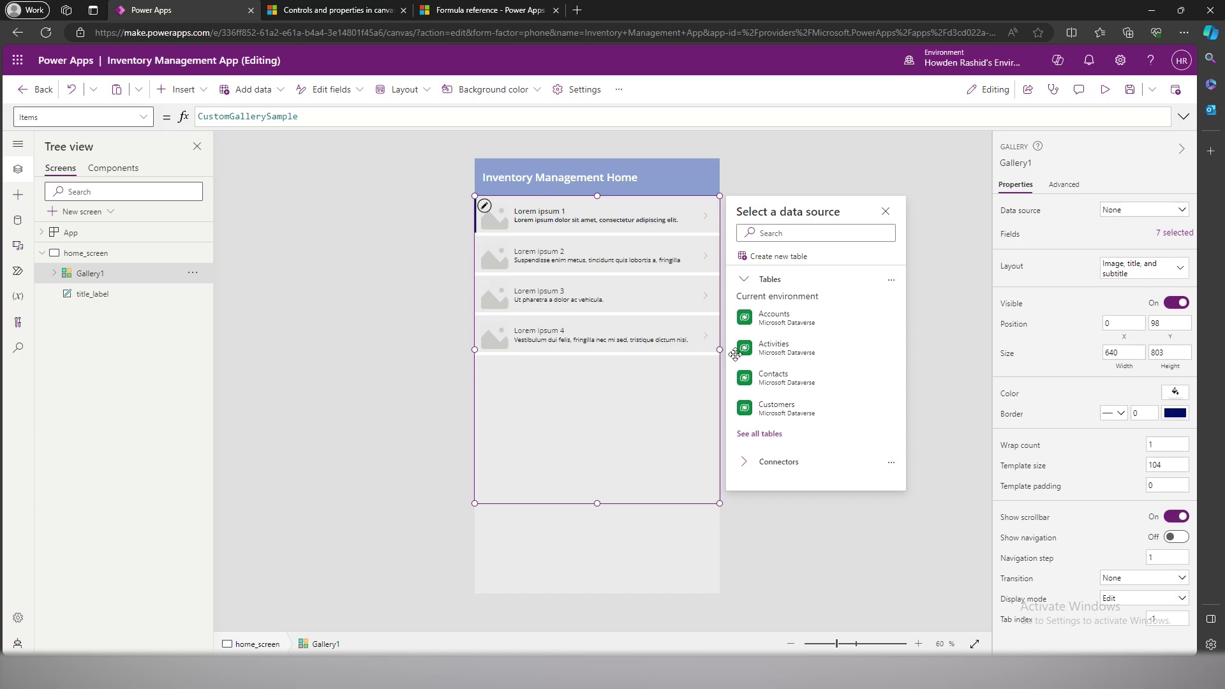
click(817, 238)
text(inventor)
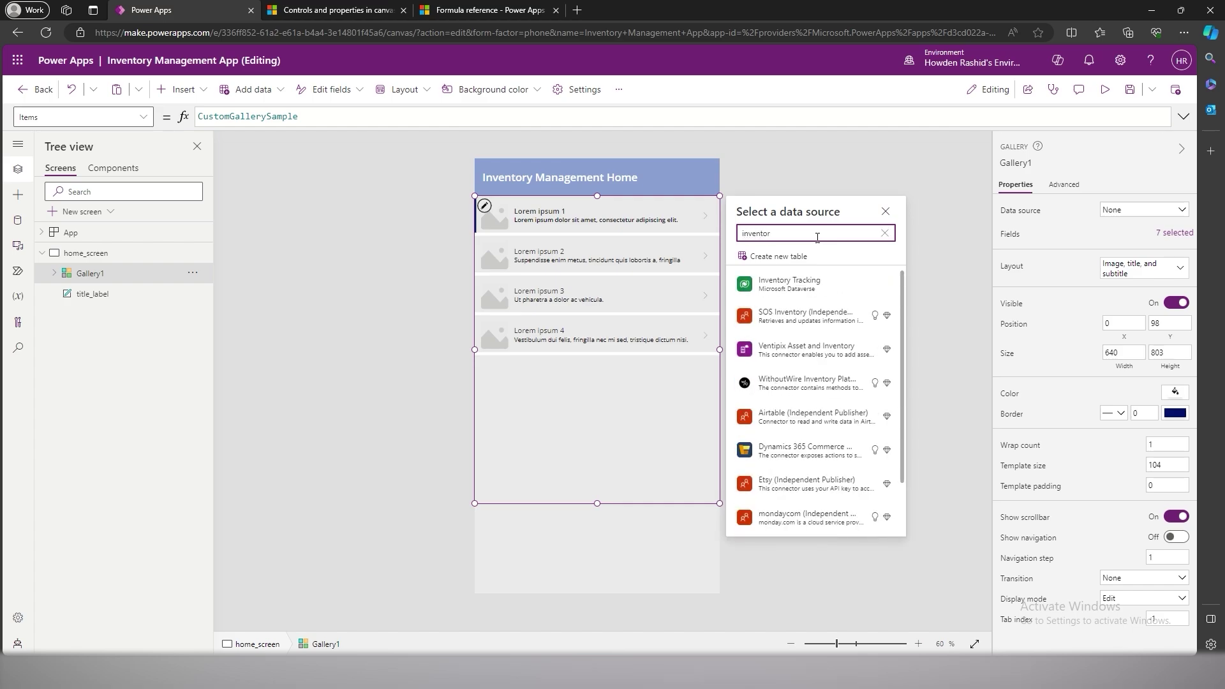
click(771, 282)
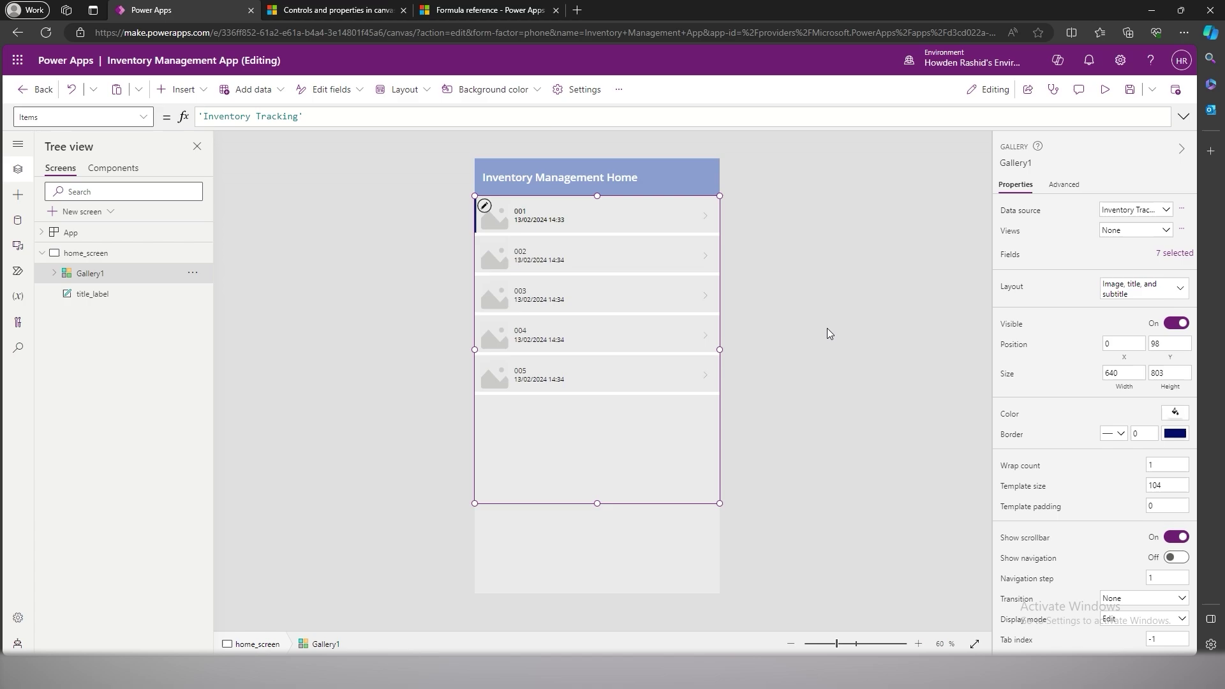
click(539, 219)
click(753, 245)
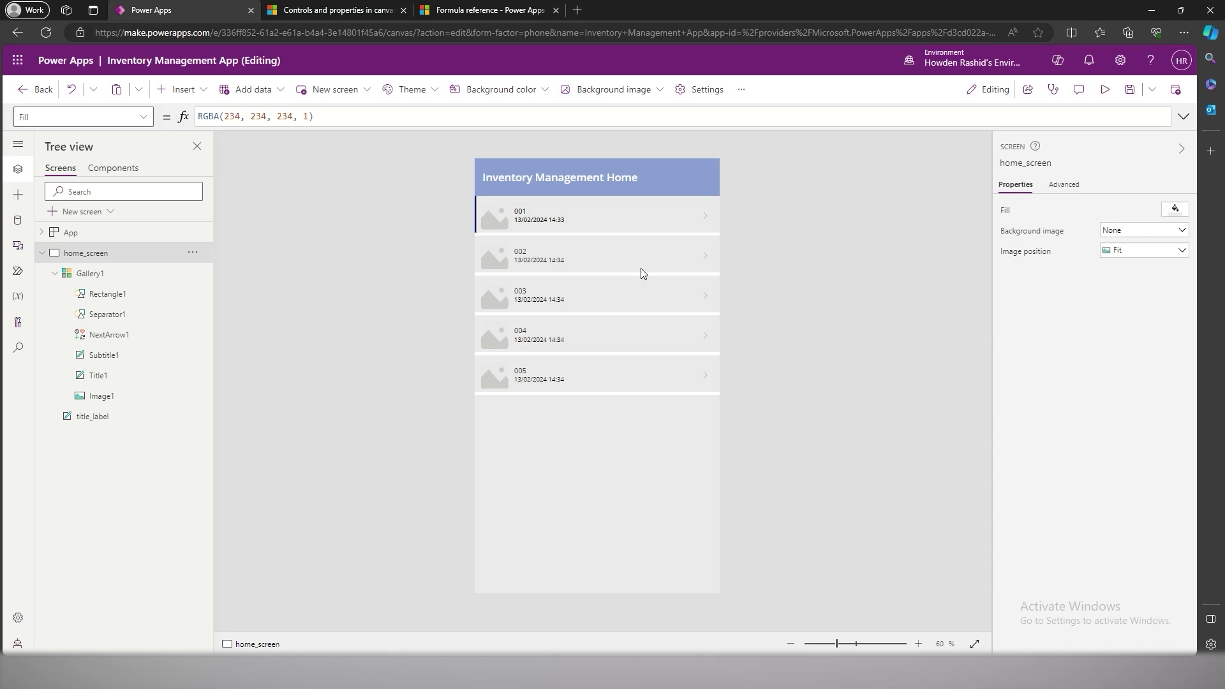
- Change the gallery's layout to Title and subtitle
click(669, 422)
click(1141, 288)
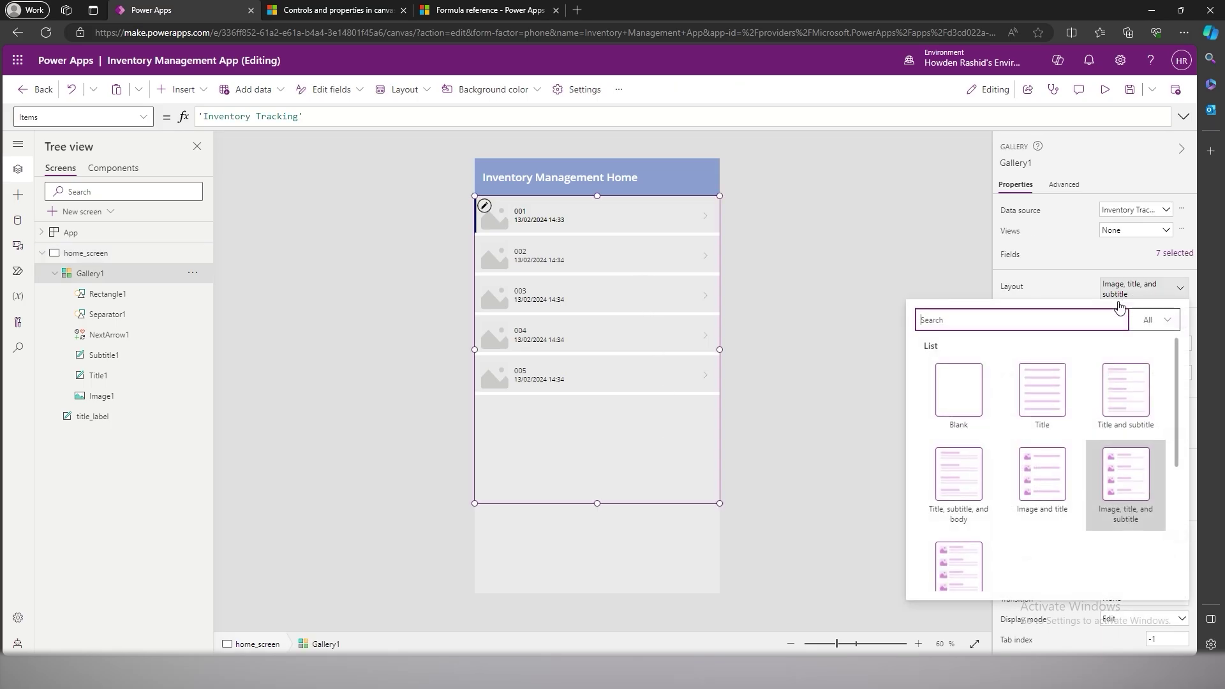
click(1104, 391)
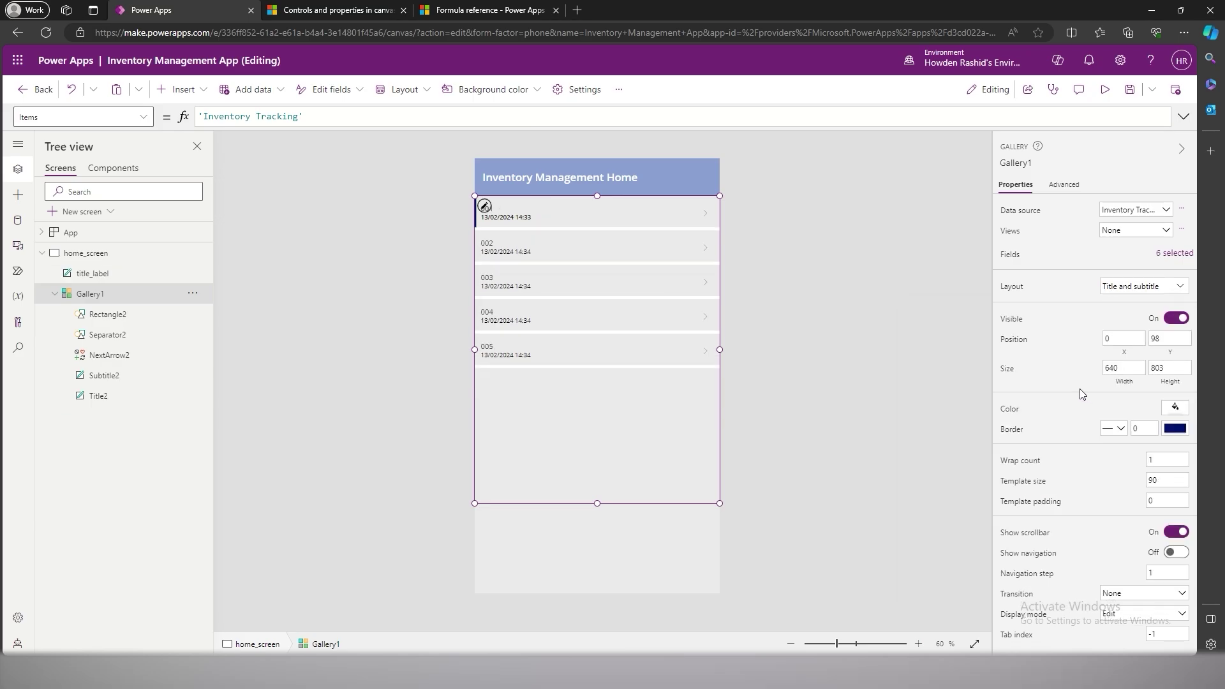
click(829, 328)
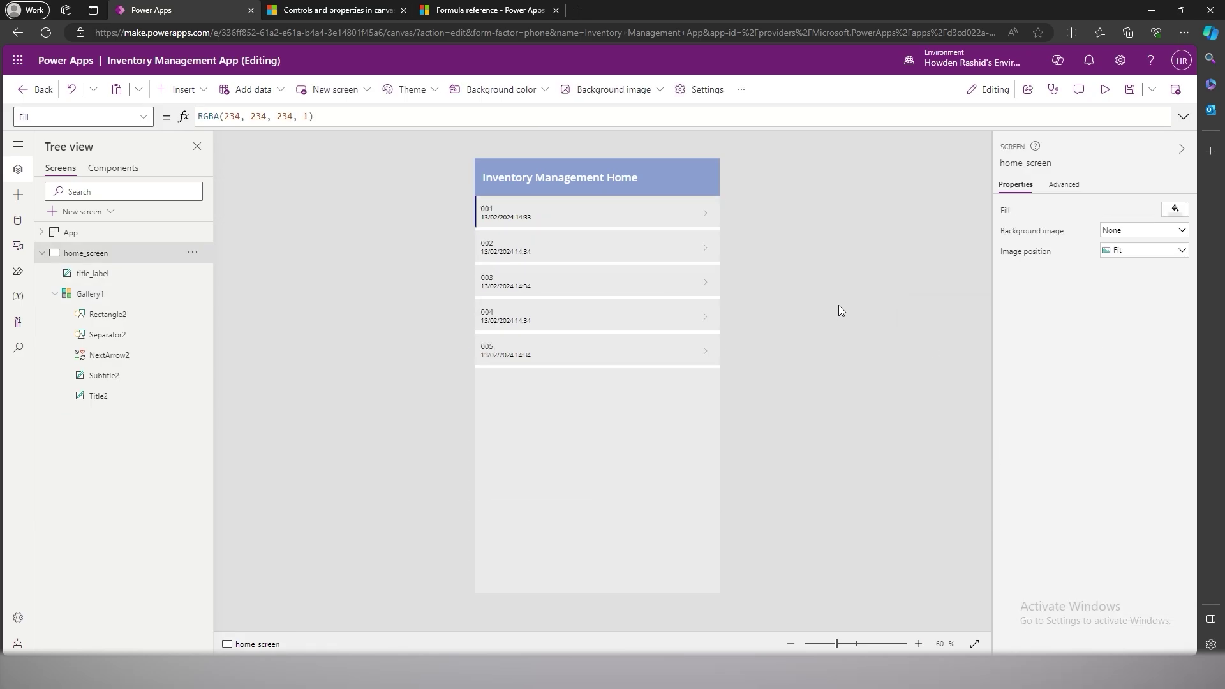
- Rename the gallery on home_screen as inventory_gallery
double_click(96, 294)
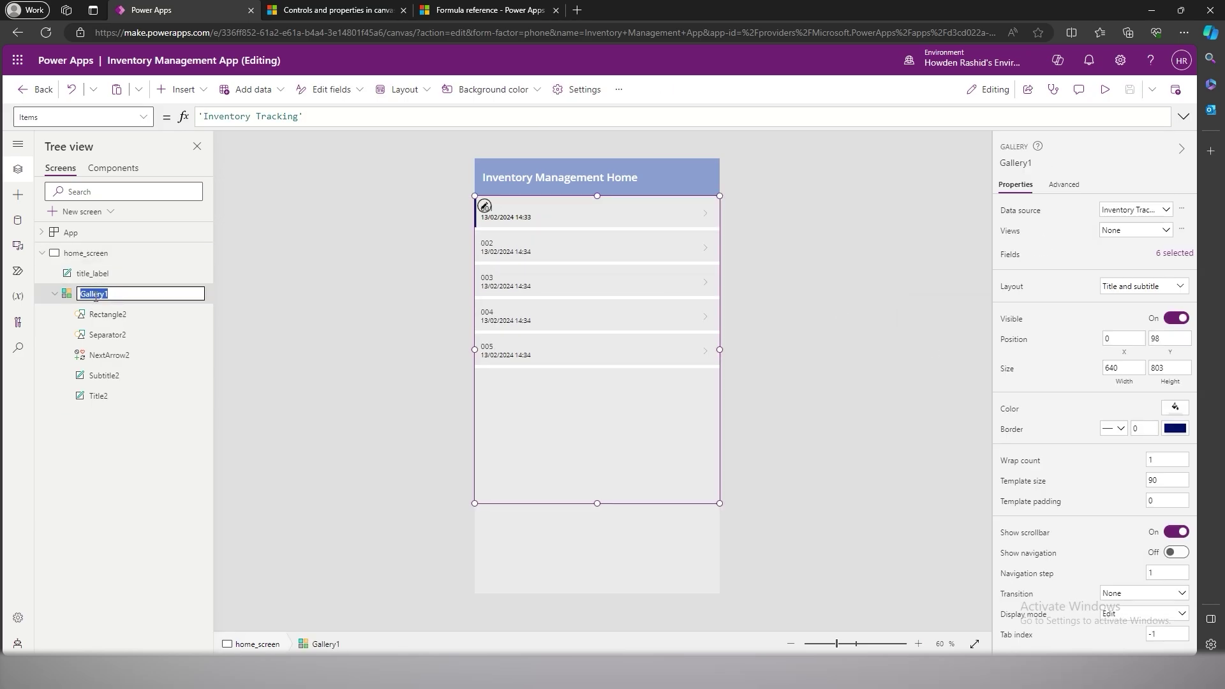
text(Inventory_gallery)
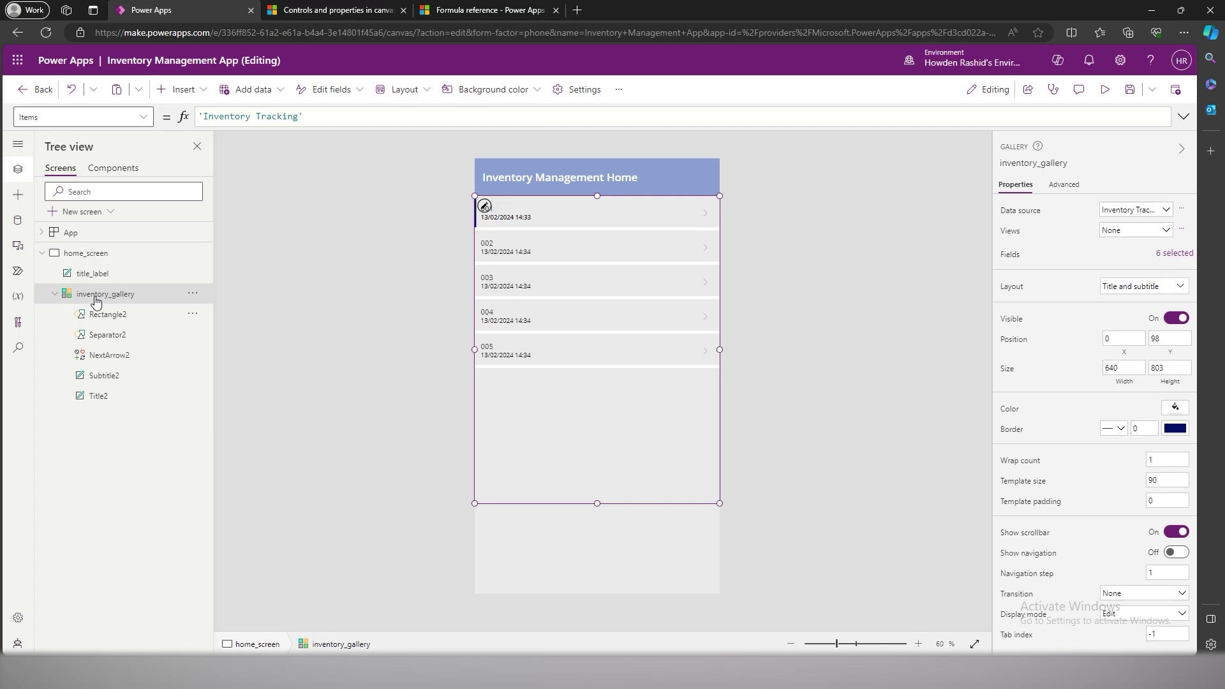
click(796, 216)
- Preview the app and test selecting the gallery's items and their arrows, then return to editing
click(1107, 88)
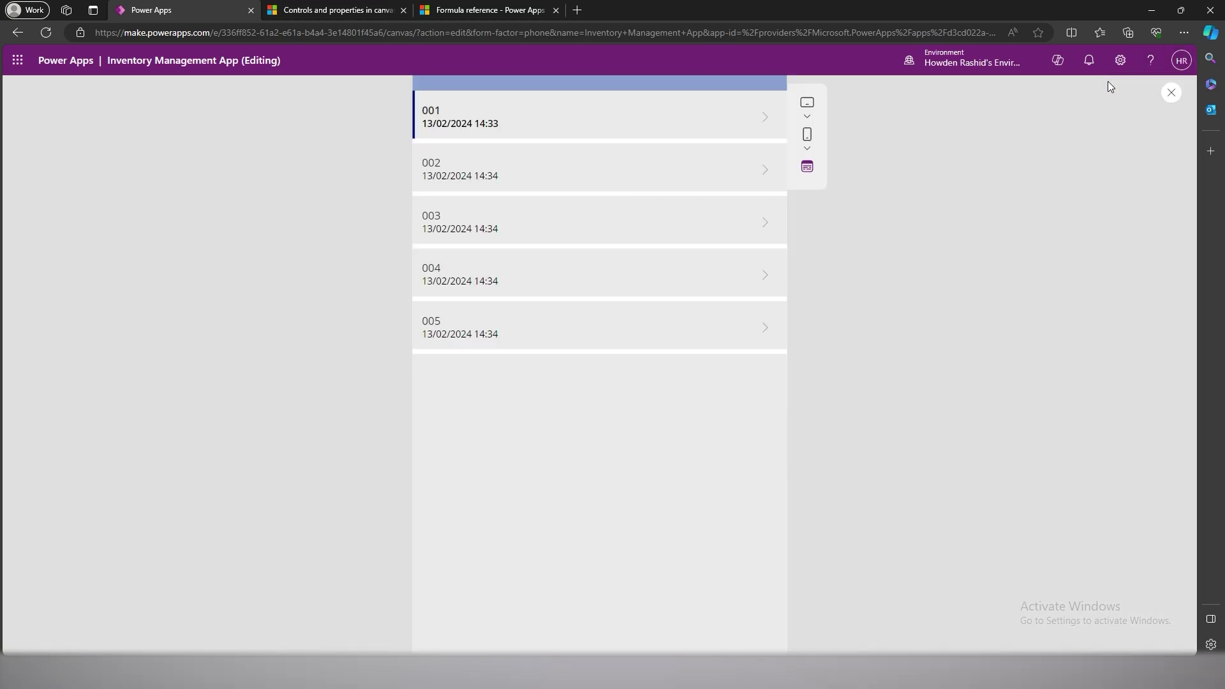
click(587, 206)
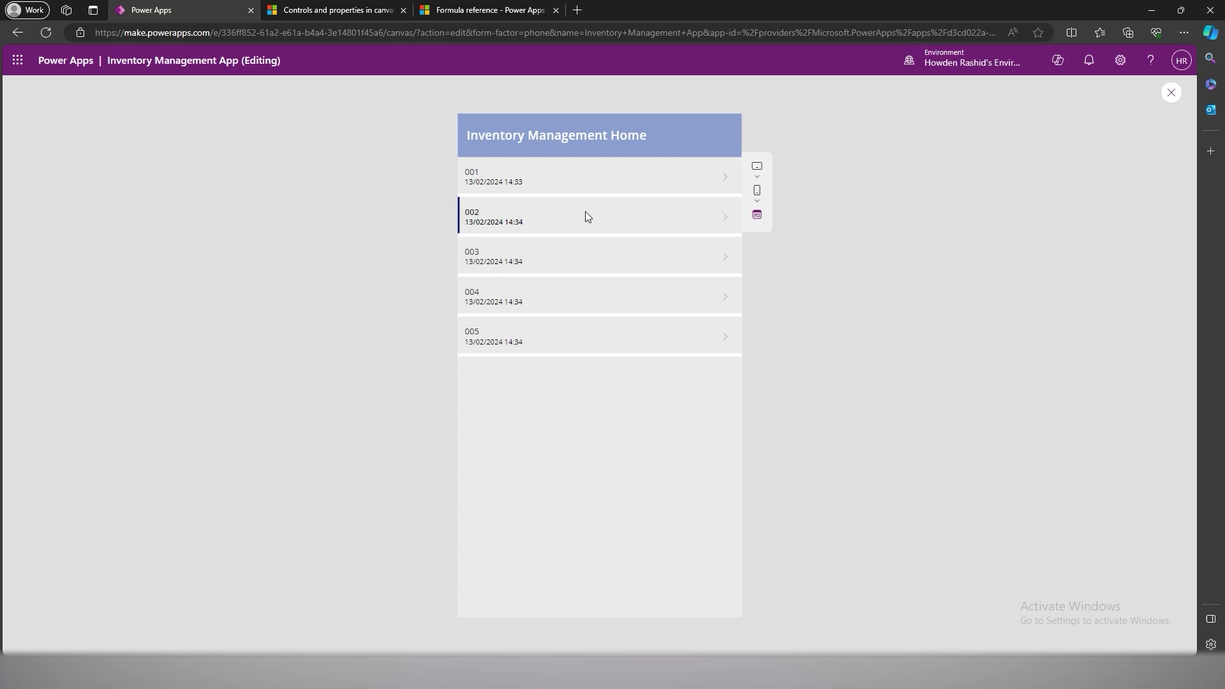
click(599, 271)
click(613, 304)
click(625, 331)
click(625, 301)
click(622, 258)
click(620, 217)
click(624, 181)
click(728, 223)
click(730, 267)
click(730, 307)
click(731, 333)
click(1171, 93)
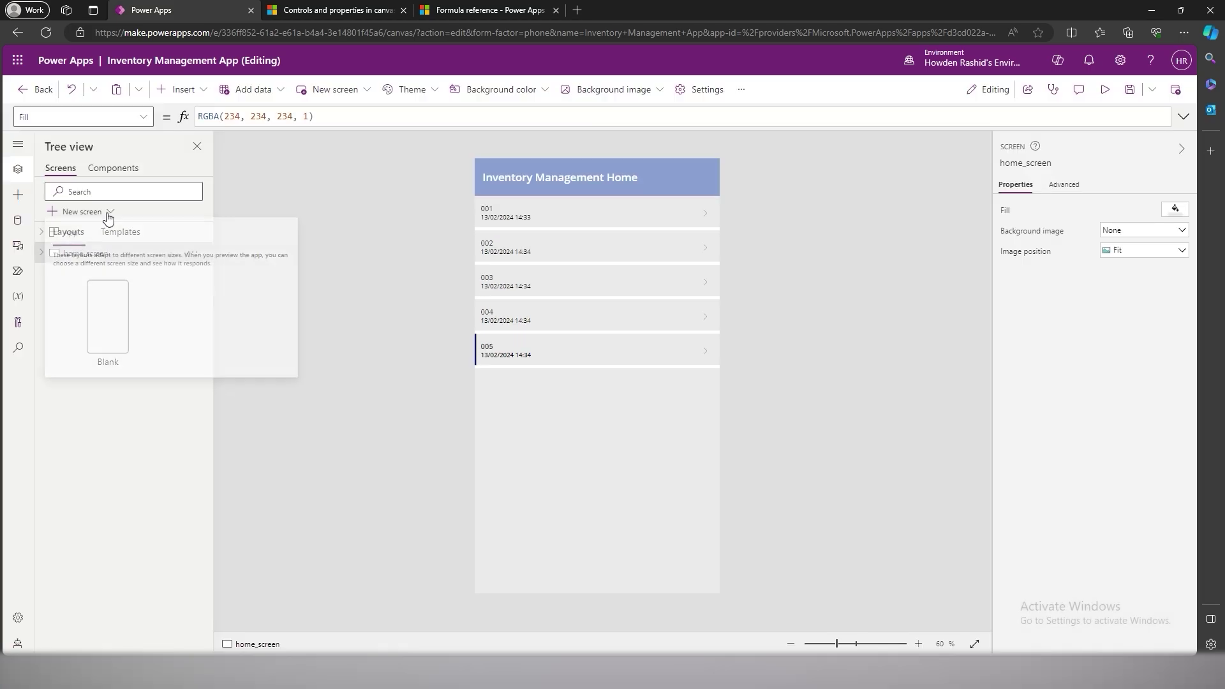
- Add a blank screen and name it view_screen
click(116, 299)
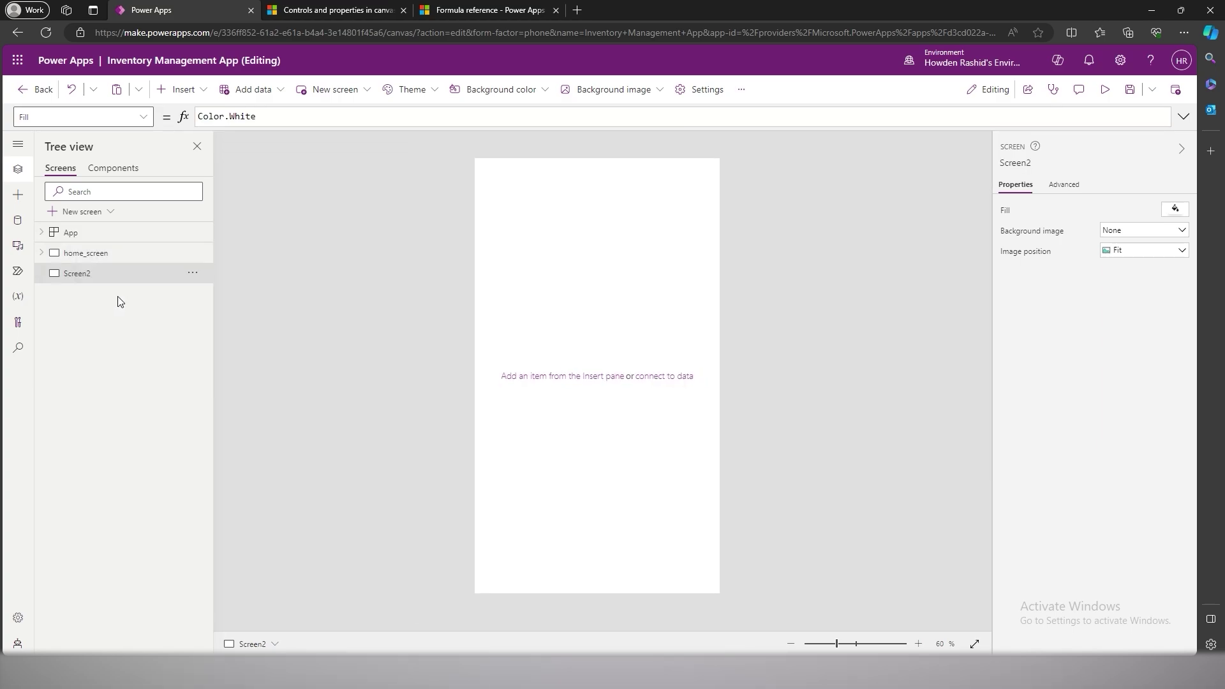
double_click(78, 275)
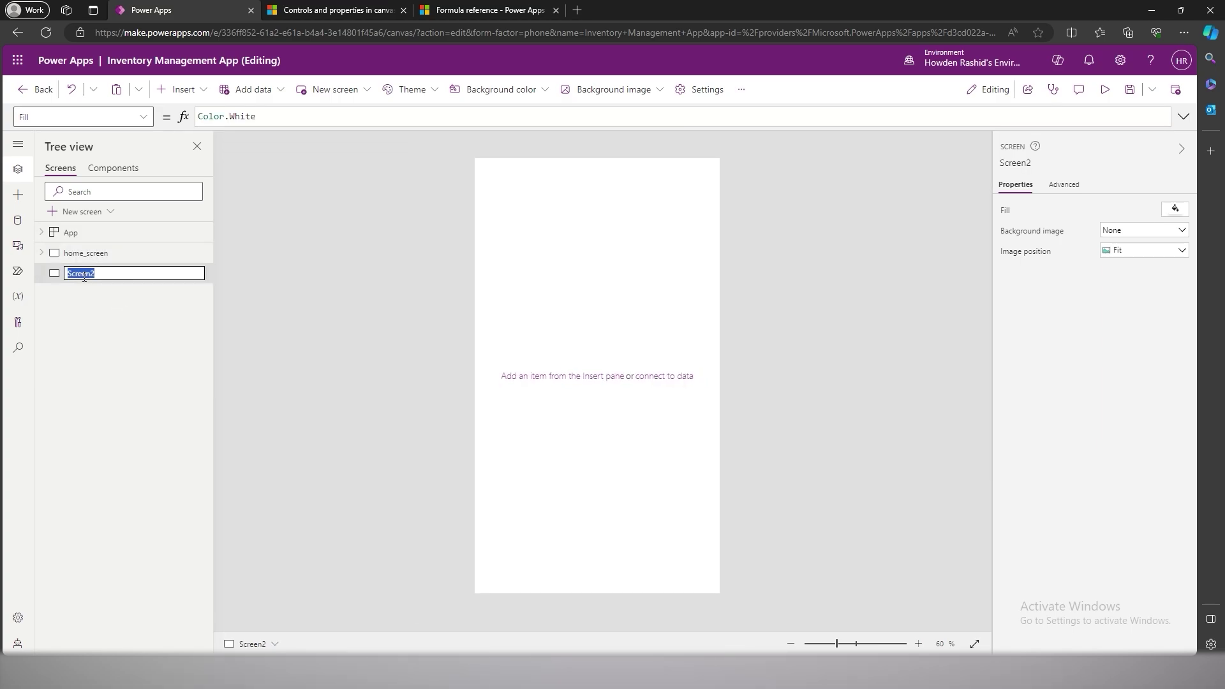
text(view_screen)
key(Return)
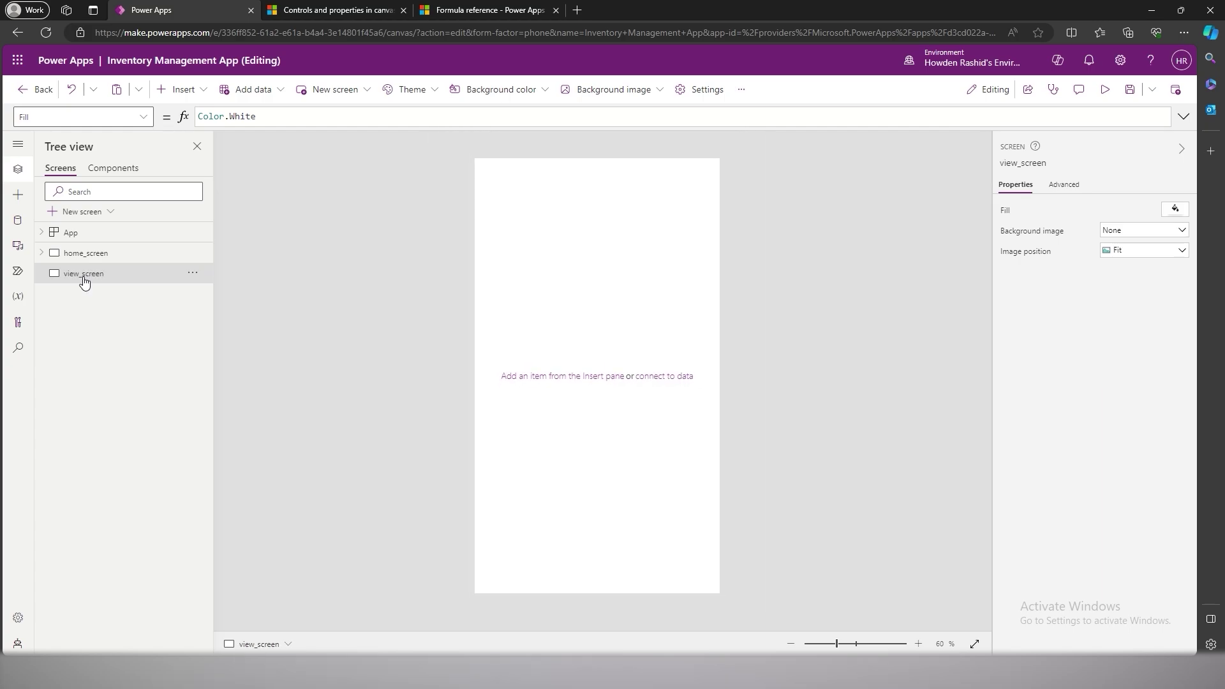
- Insert an edit form on view_screen and stretch it to fill the whole screen, 640 by 1136
click(198, 97)
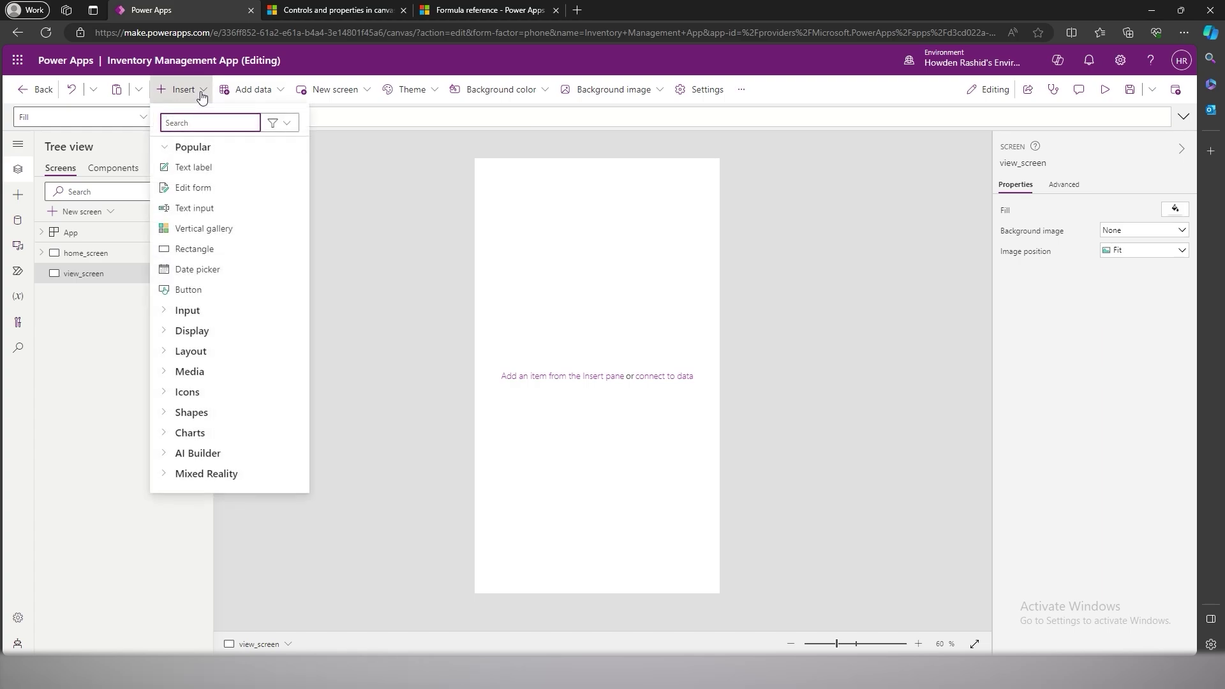
text(form)
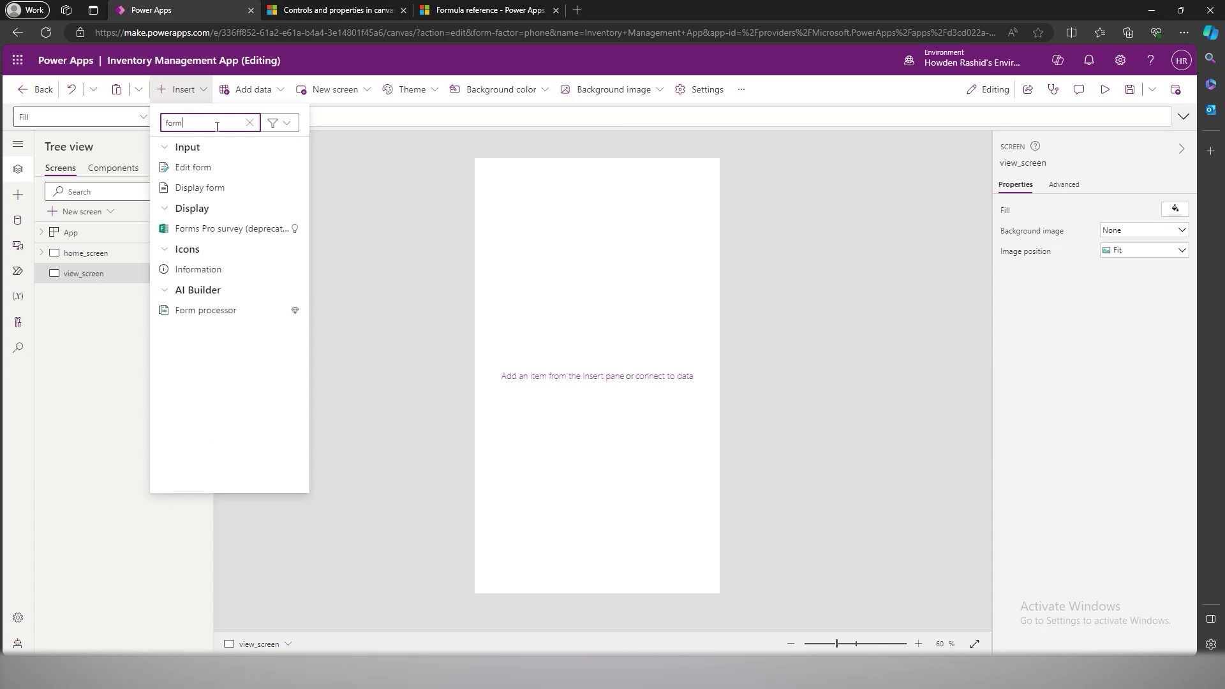
click(197, 170)
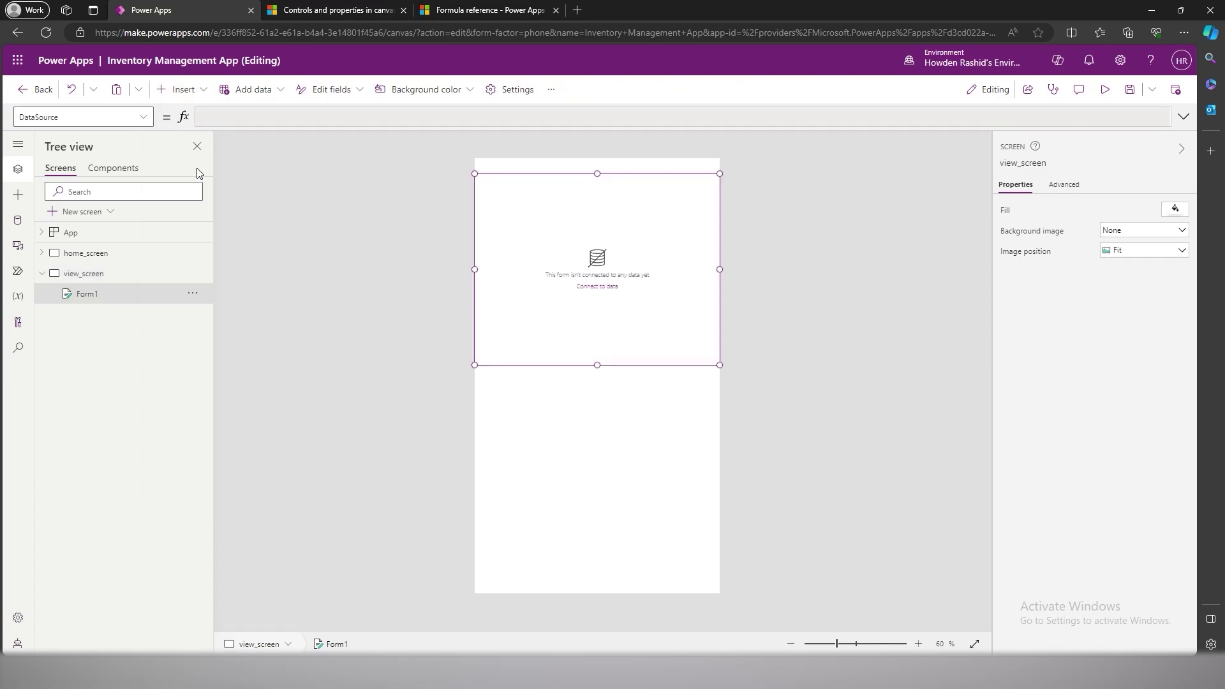
drag(609, 172, 610, 156)
drag(597, 349, 619, 601)
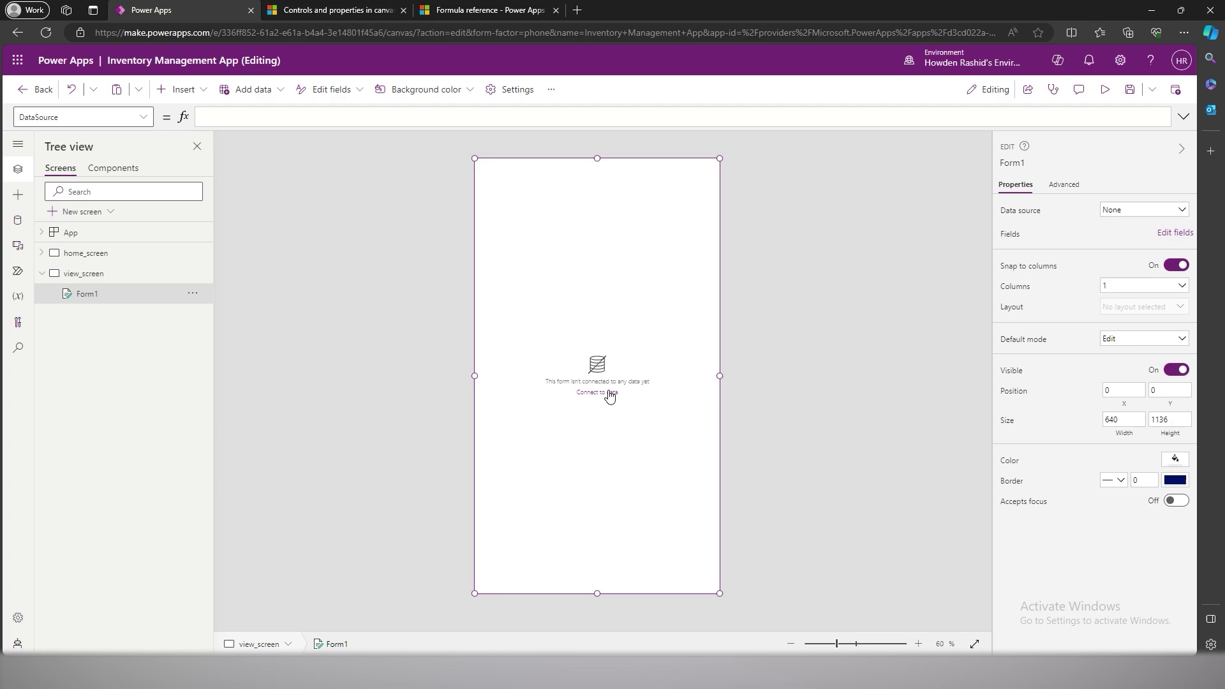
- Connect the form to the Inventory Tracking table and remove its Created On card
click(1156, 212)
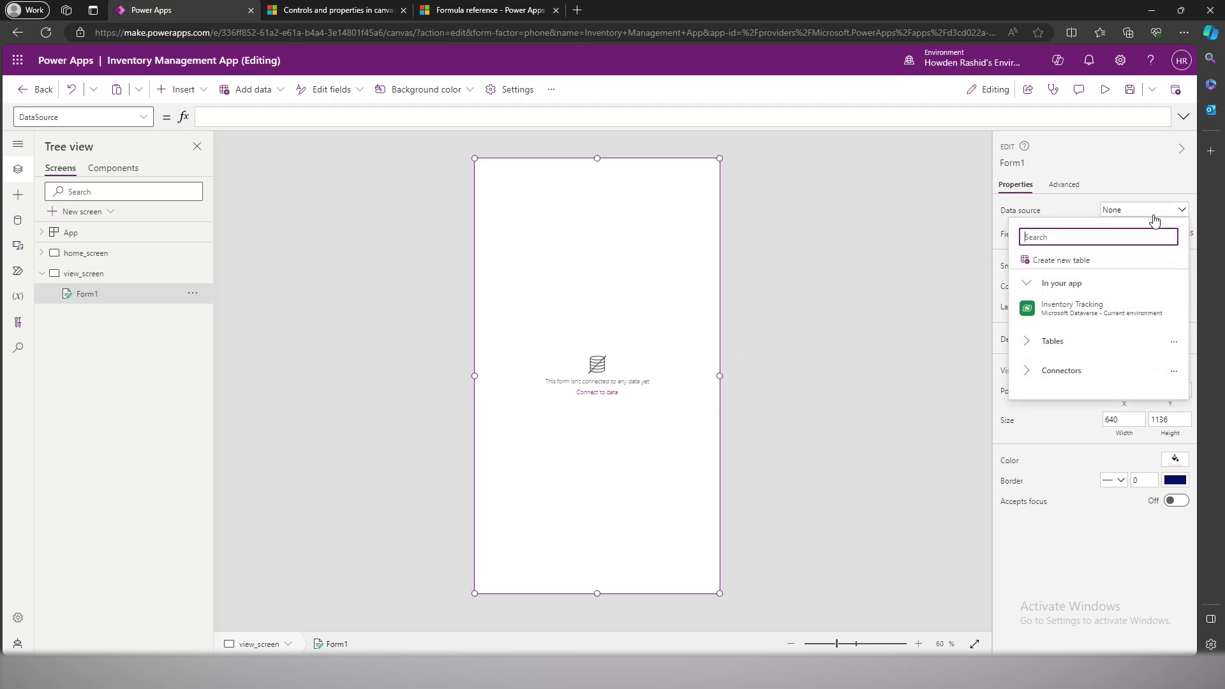
click(1092, 309)
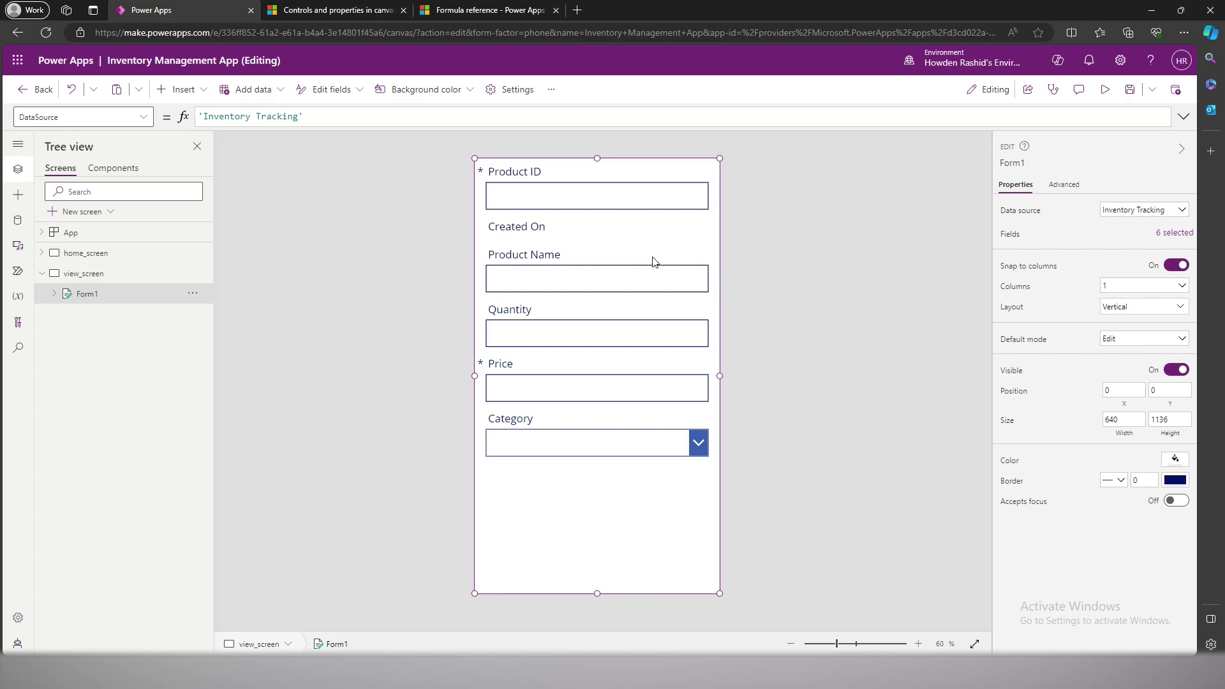
click(625, 240)
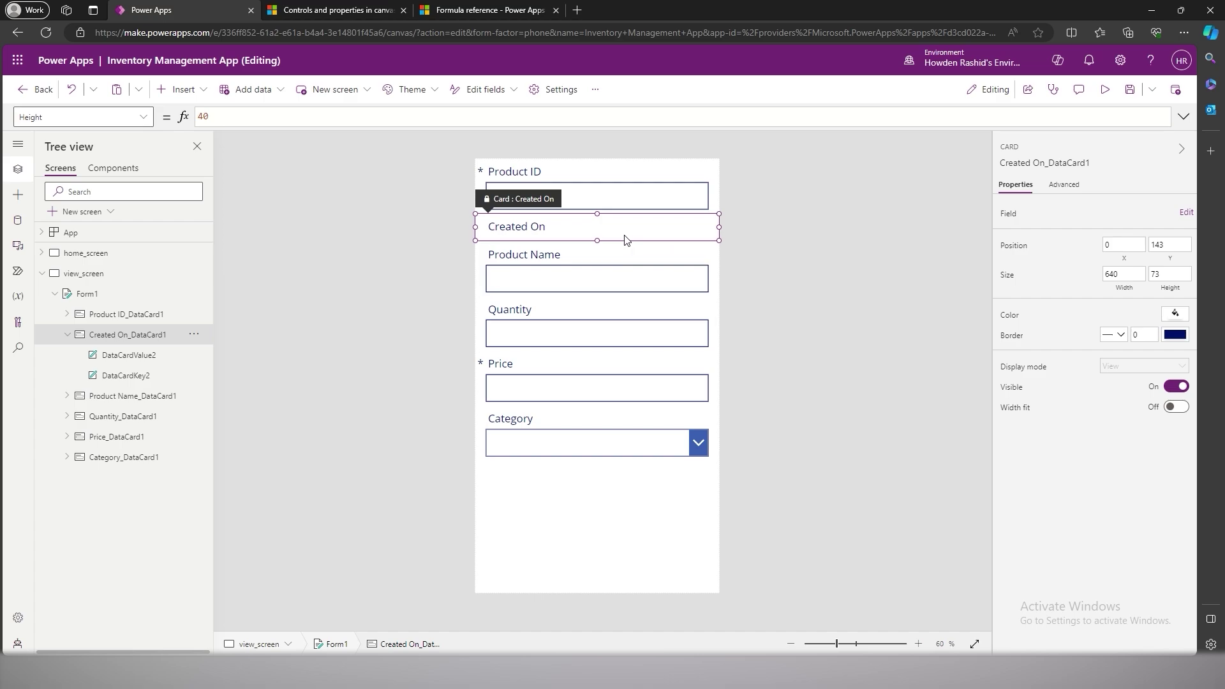
key(Delete)
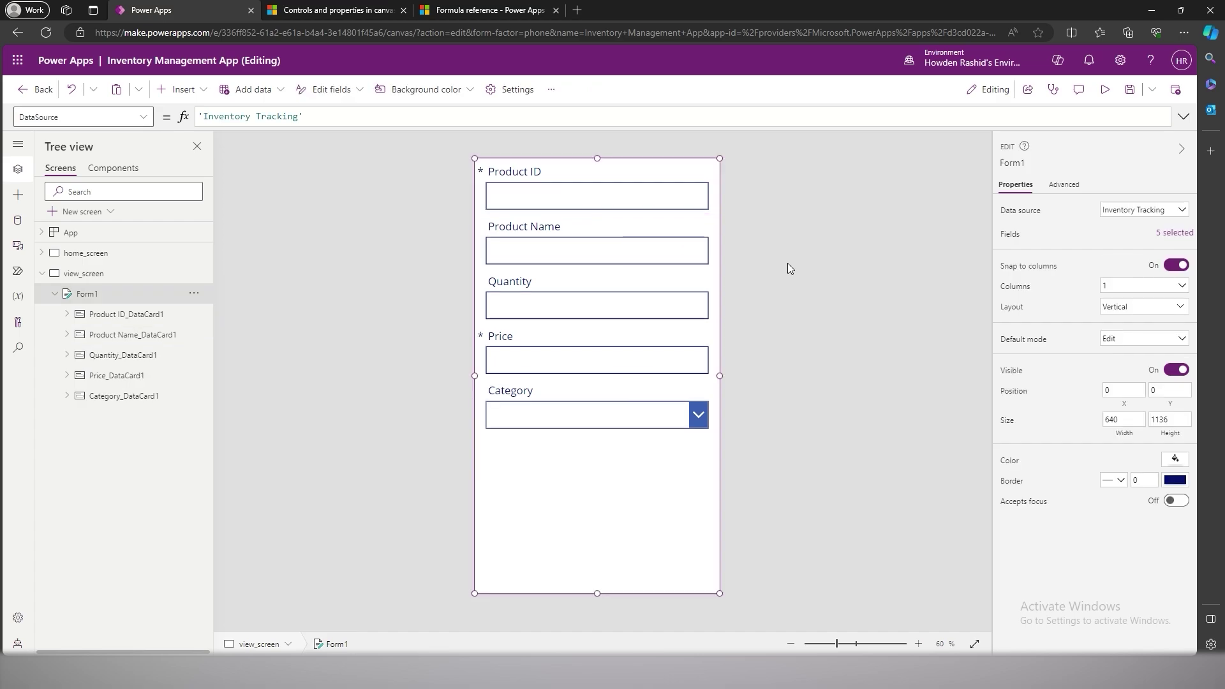
- Reorder the form's fields so Price and Category come before Quantity, and lower the form's top edge to about Y 106
click(1156, 233)
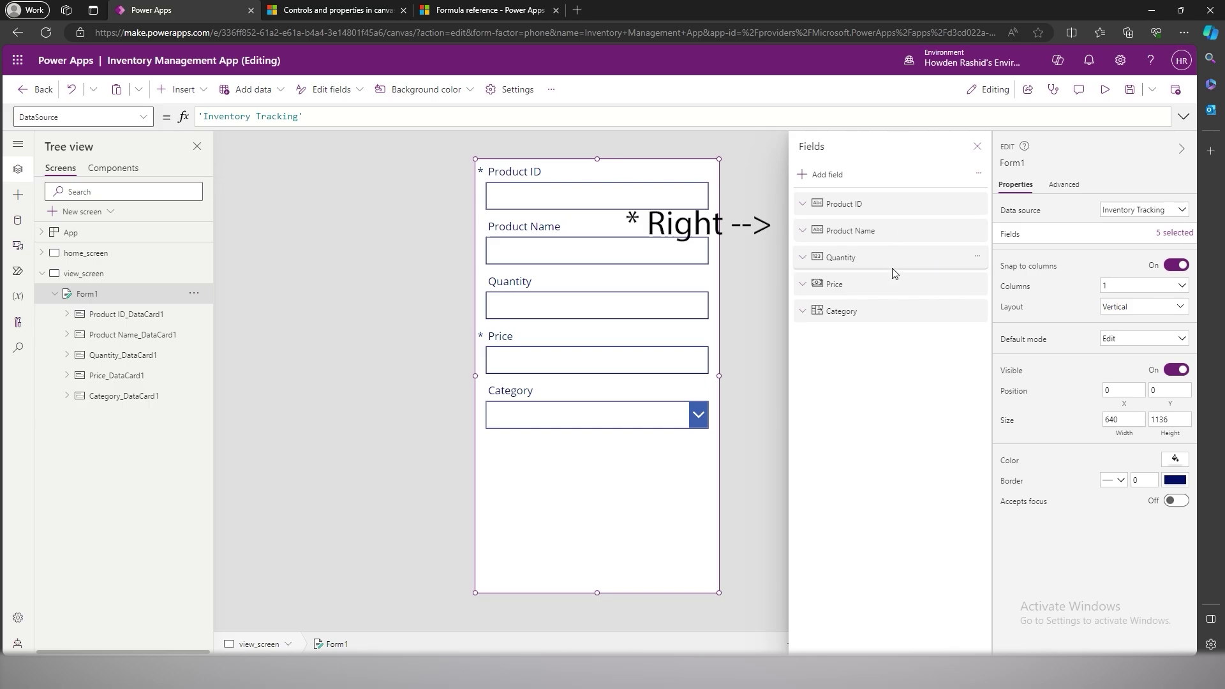
drag(888, 285, 875, 232)
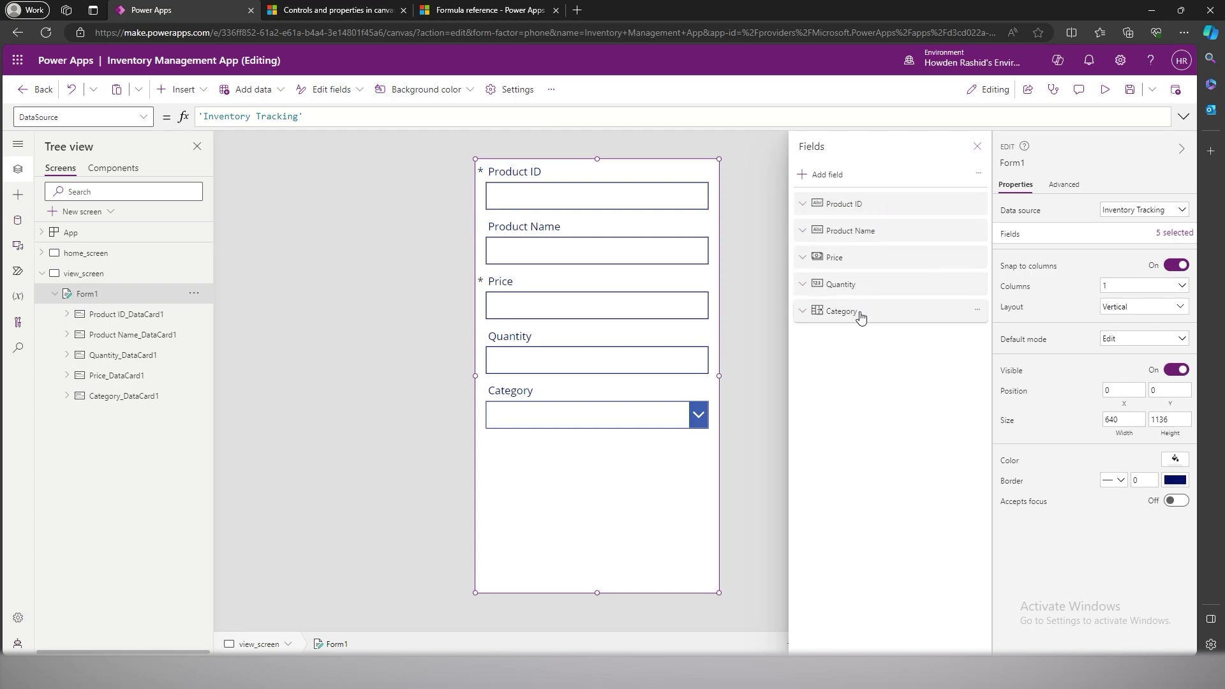
mouse_move(858, 316)
mouse_down()
mouse_move(863, 290)
mouse_move(872, 299)
mouse_up()
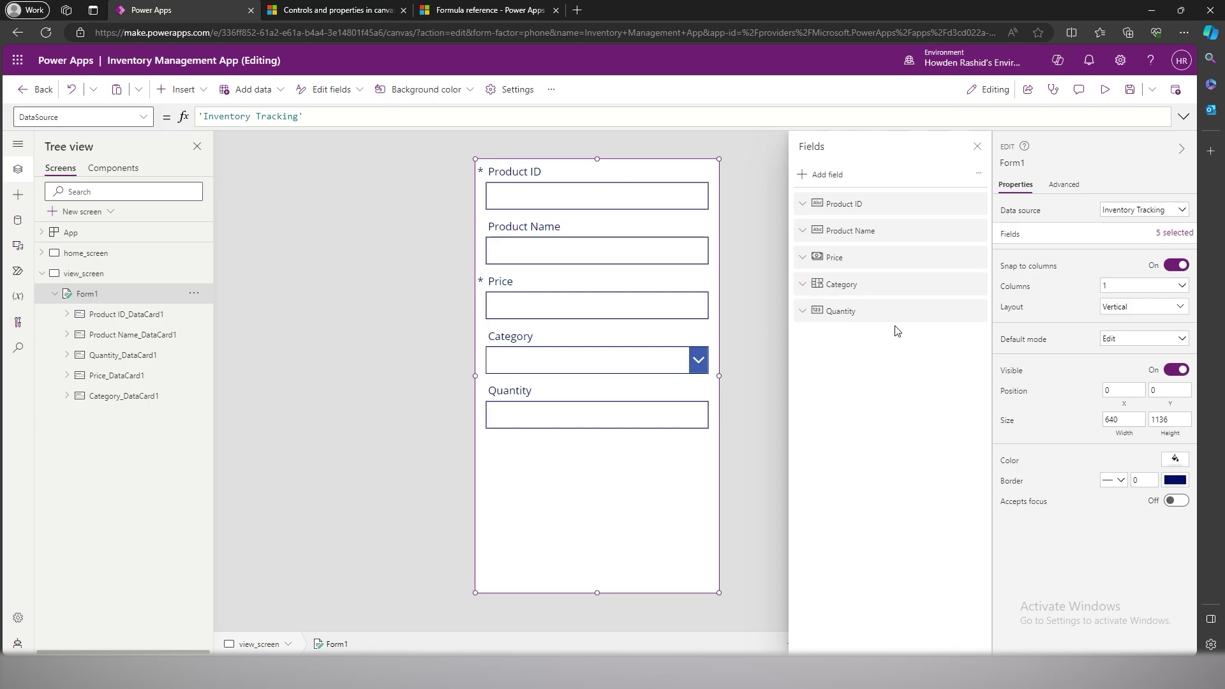
drag(597, 158, 599, 203)
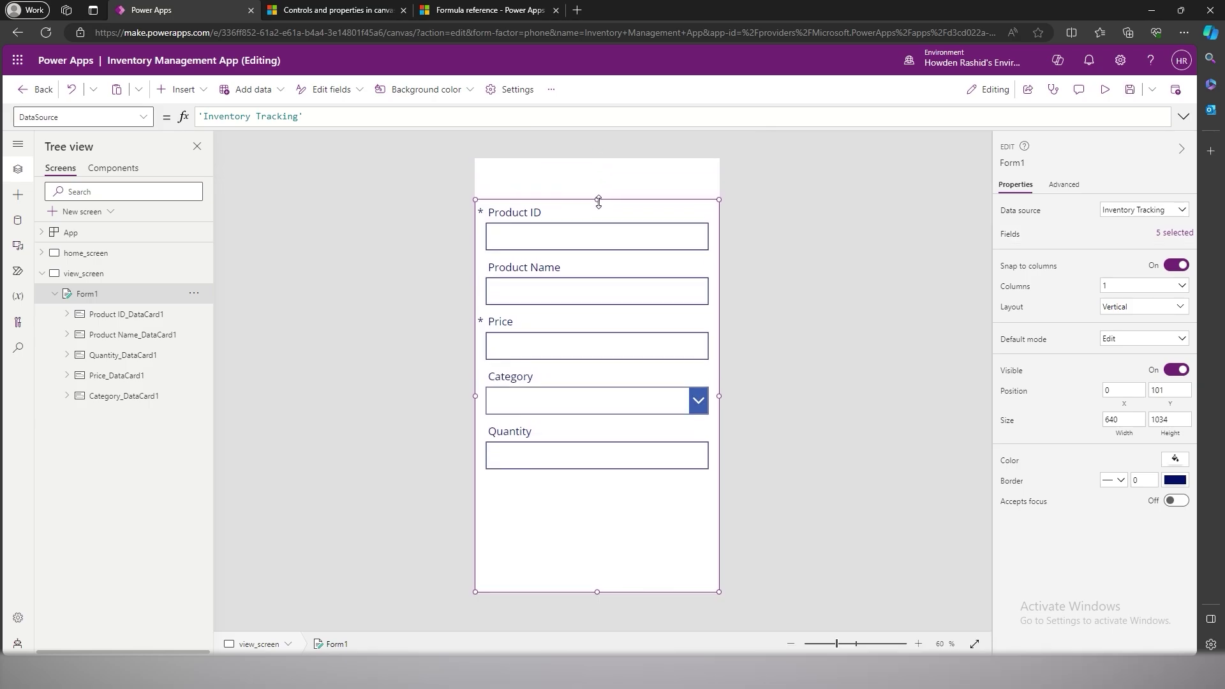
click(843, 200)
- Copy title_label from home_screen to view_screen and place it at Y 0 above the form
click(90, 253)
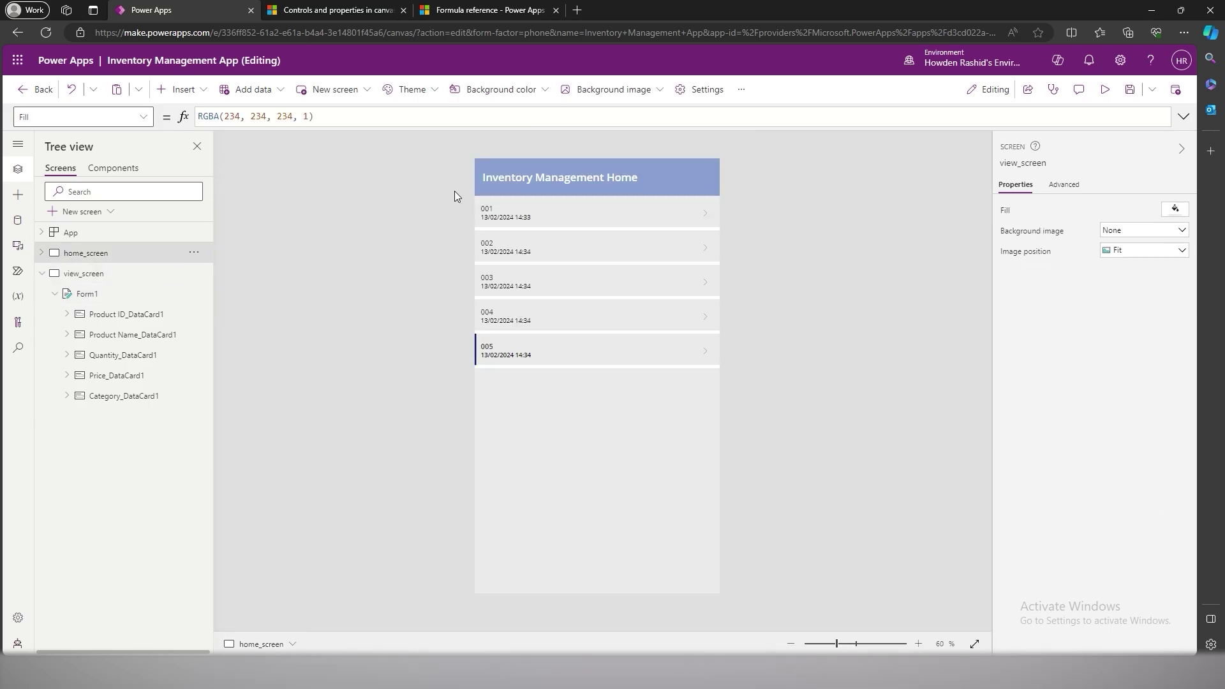
click(662, 181)
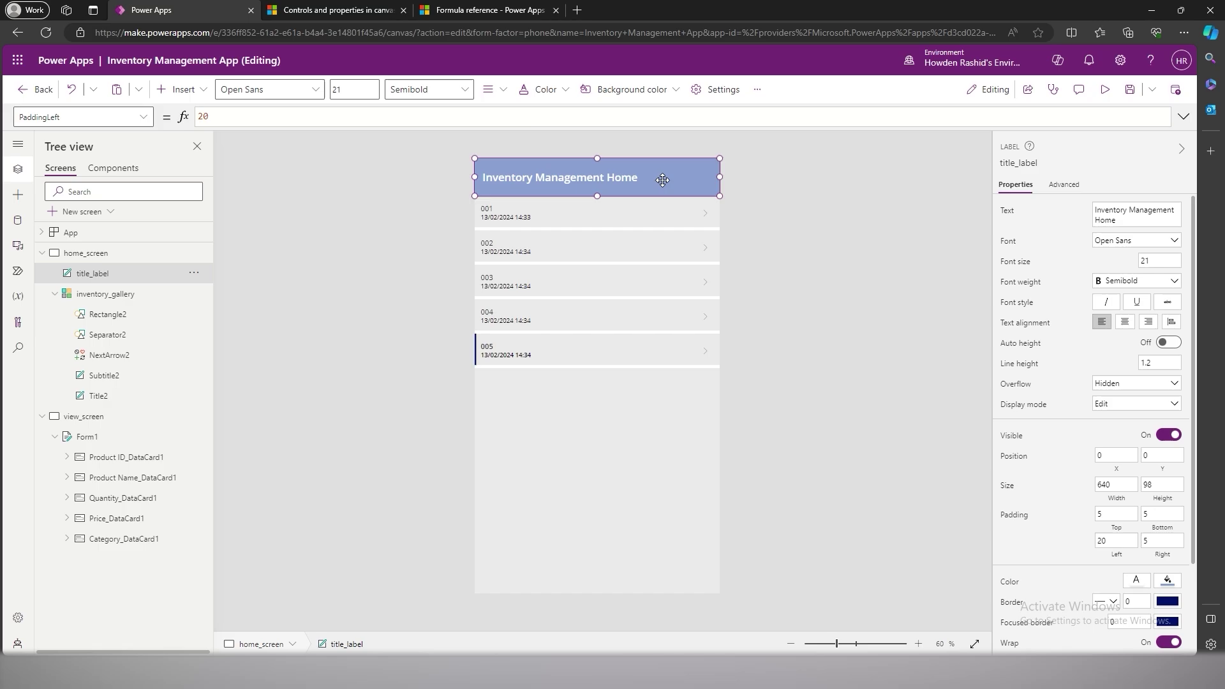
click(41, 252)
click(82, 273)
key(ctrl+v)
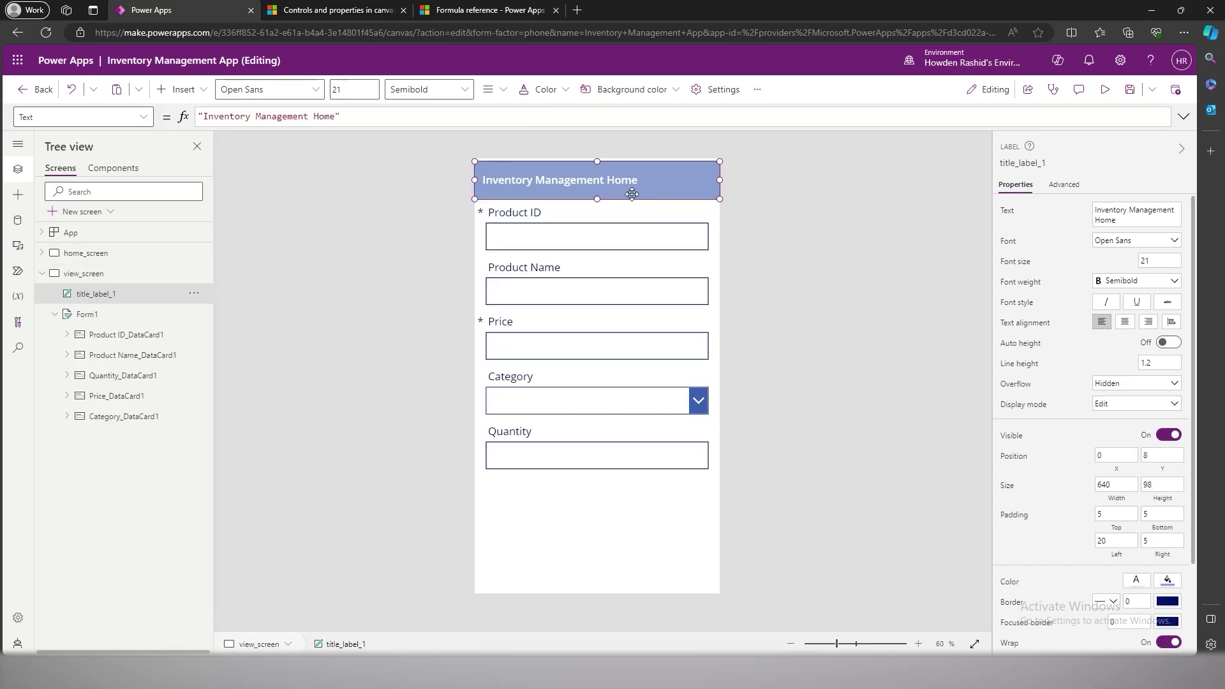
drag(635, 195, 633, 191)
- Change the copied title's text to "Inventory Management View" and rename the label as view_label
double_click(622, 177)
text(View)
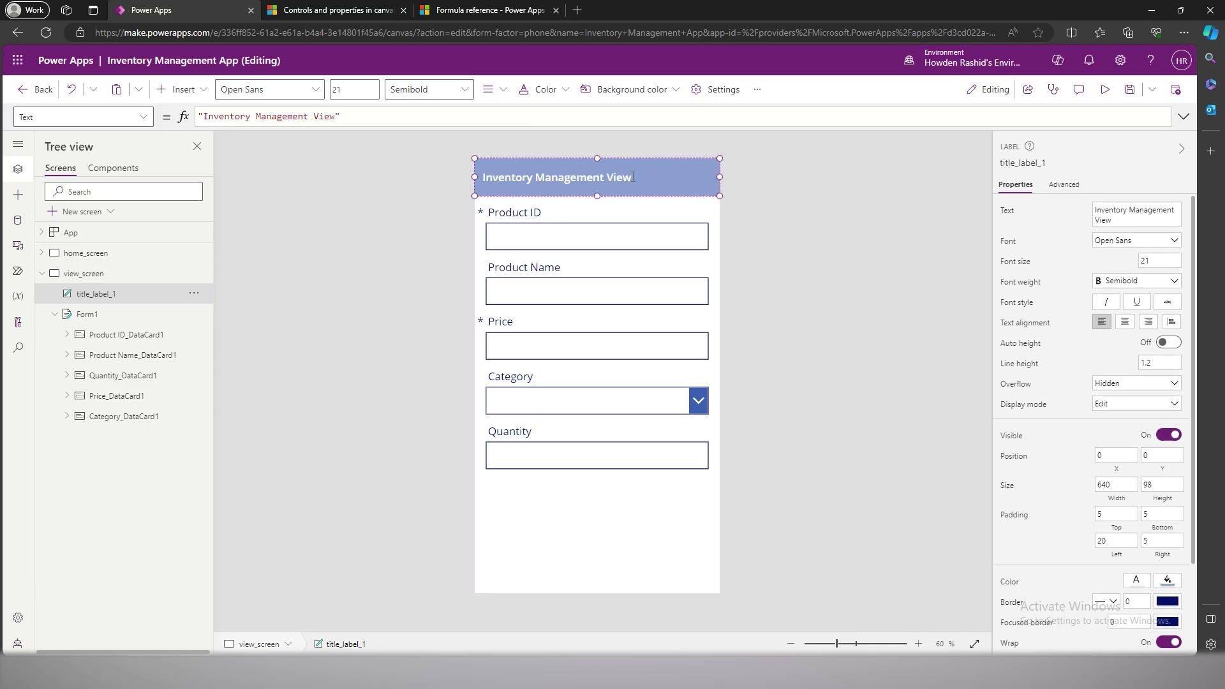
double_click(95, 294)
text(view_label)
key(Return)
- Rename the form on view_screen as inventory_form
double_click(87, 314)
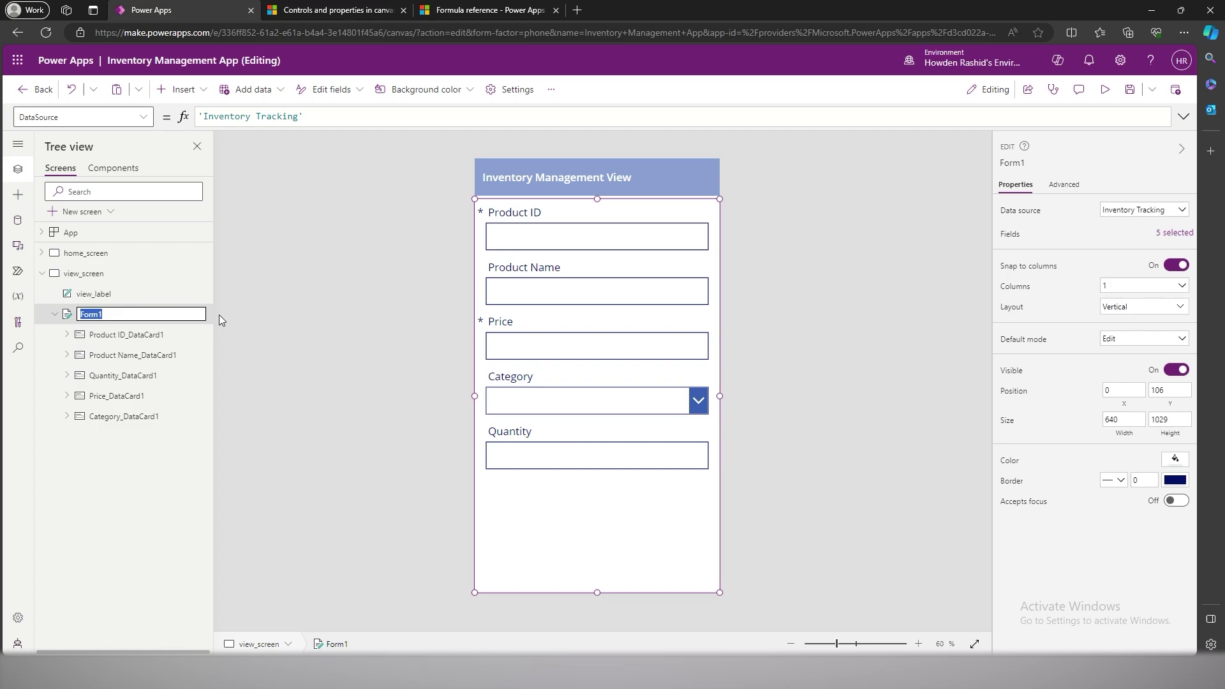
text(inventory_form)
key(Return)
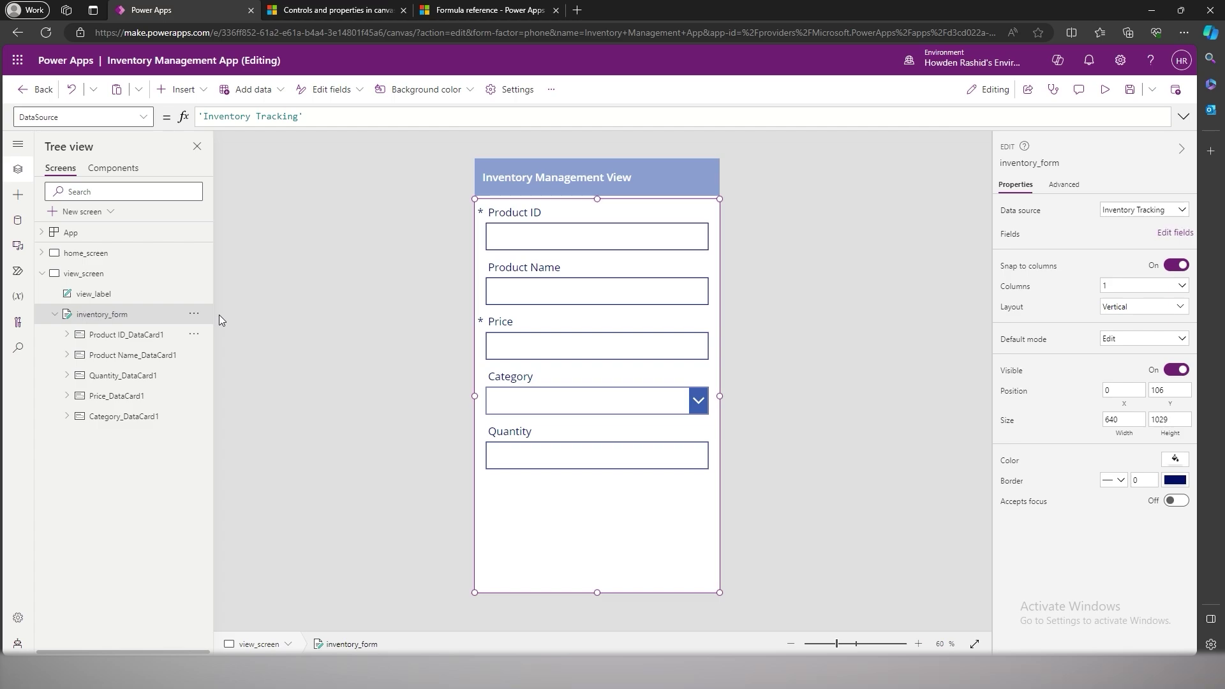
- Preview the app and test the arrows of gallery items 001 and 002, then return to editing
click(1104, 90)
click(724, 179)
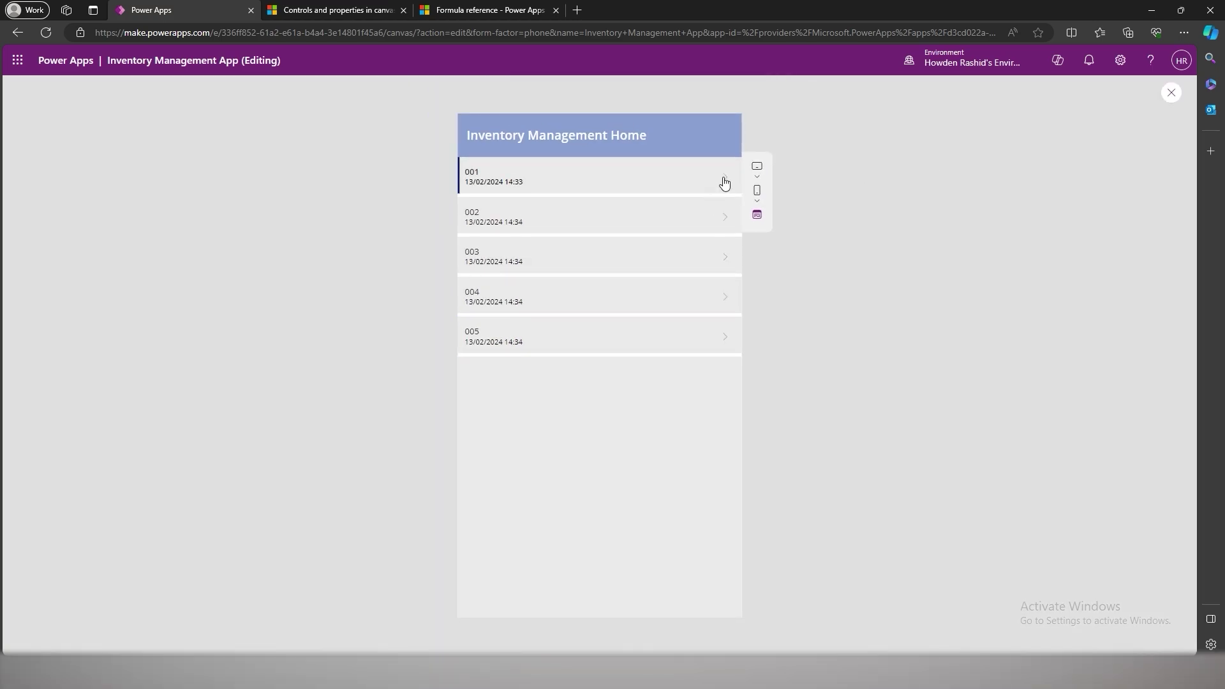
click(724, 215)
click(726, 193)
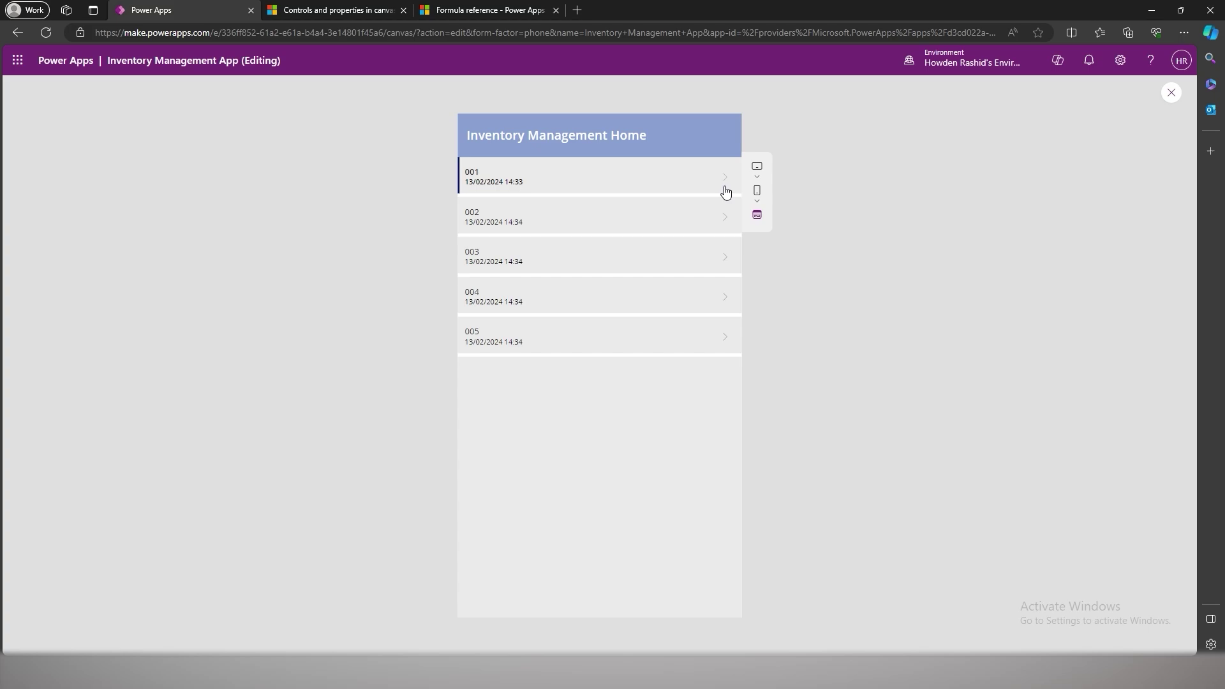
click(1170, 94)
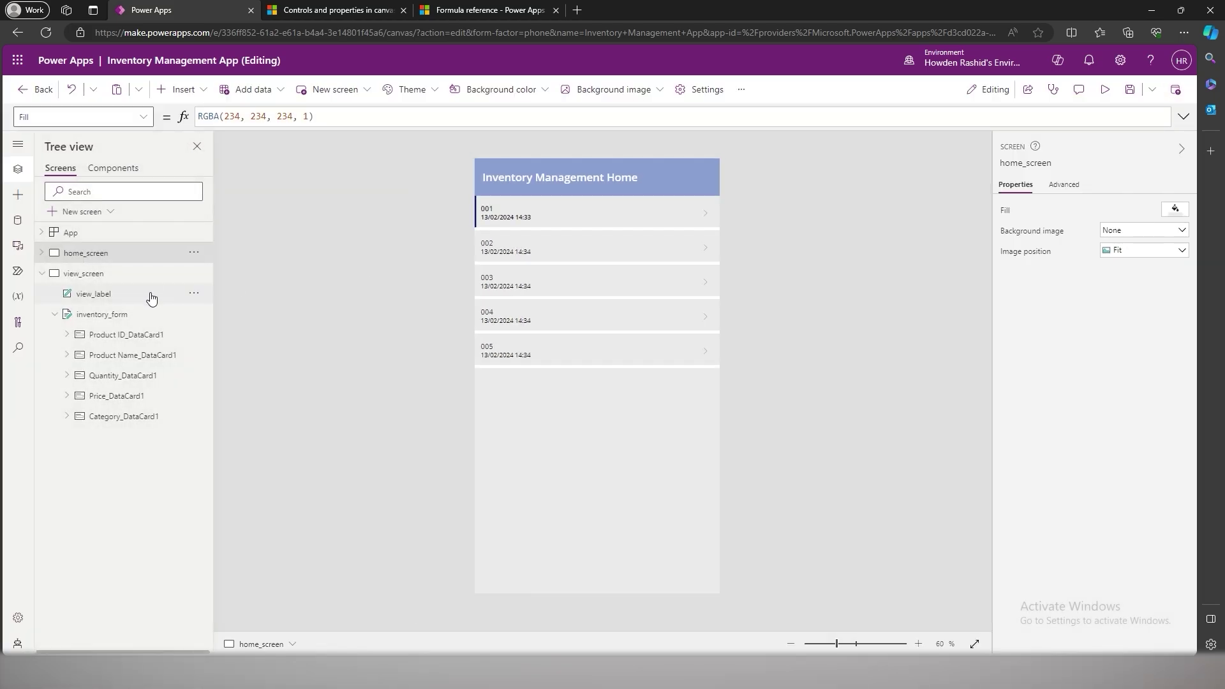
- Set the OnSelect formula of the home_screen gallery's next arrow to Navigate(view_screen,ScreenTransition.Fade)
click(145, 274)
click(166, 257)
click(706, 217)
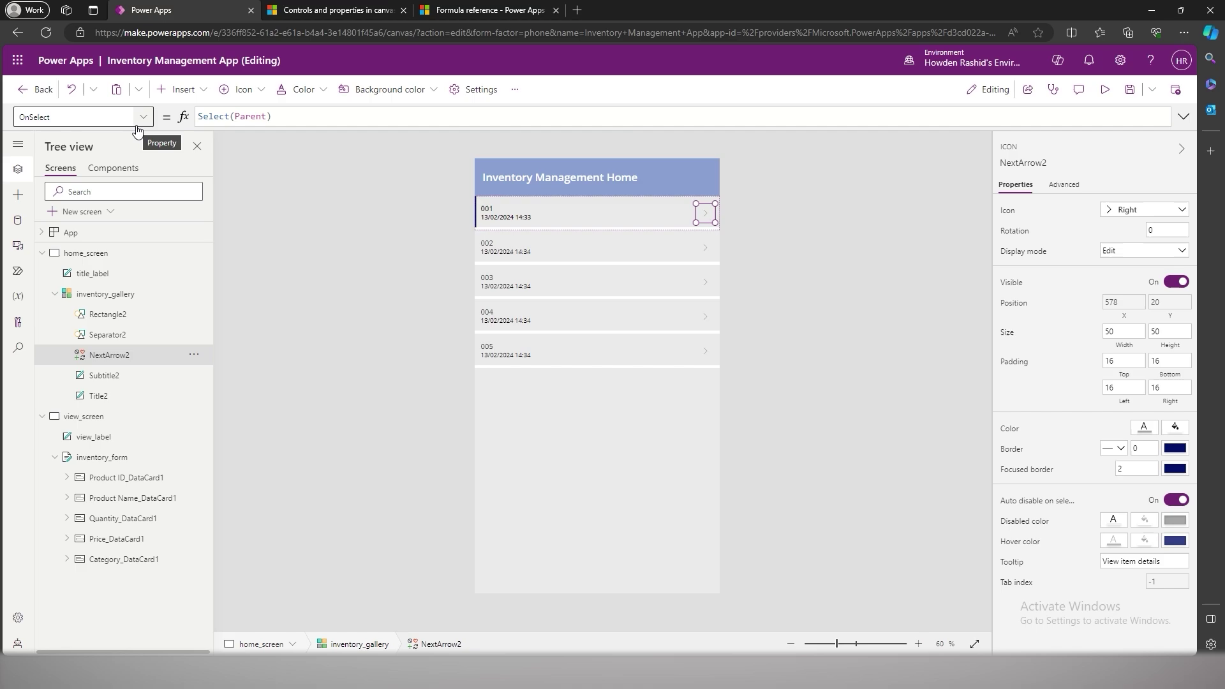
click(279, 118)
key(ctrl+a)
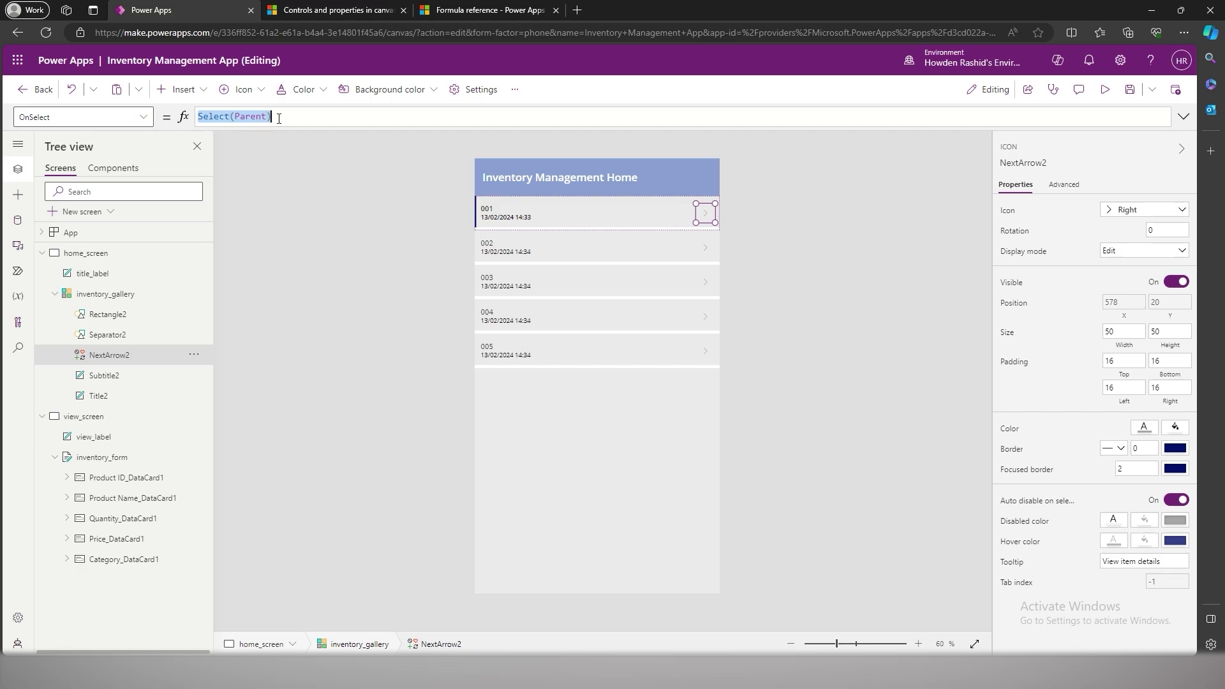
text(Navigate)
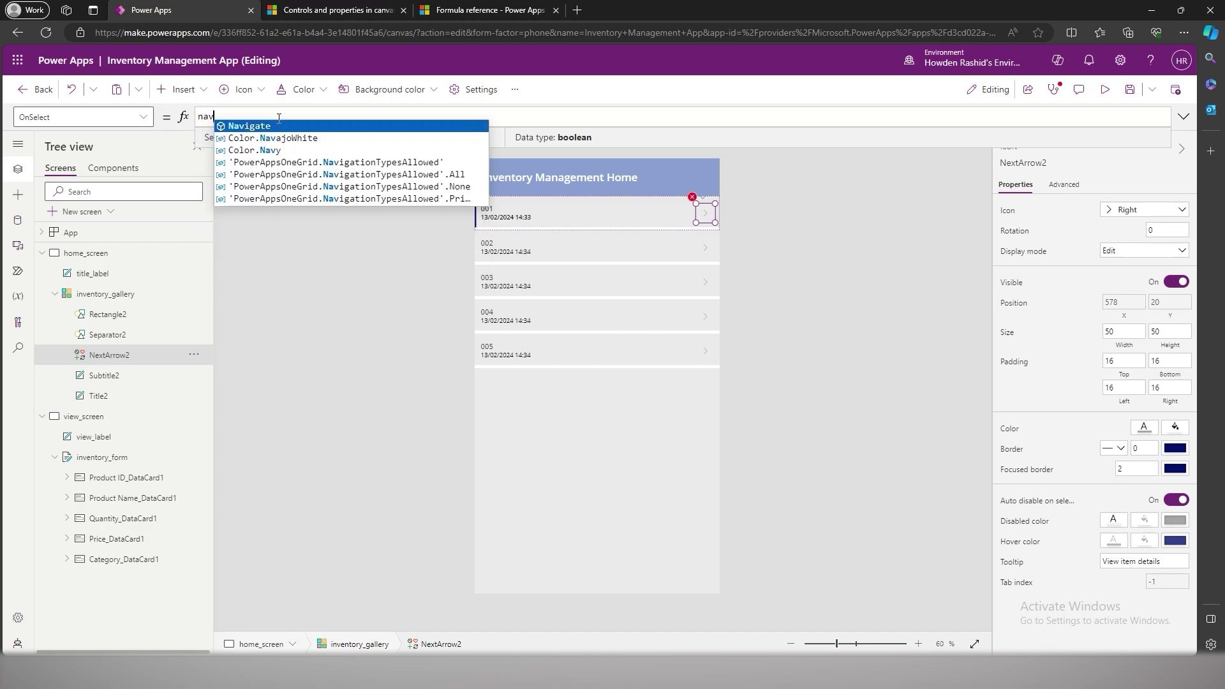
text(()
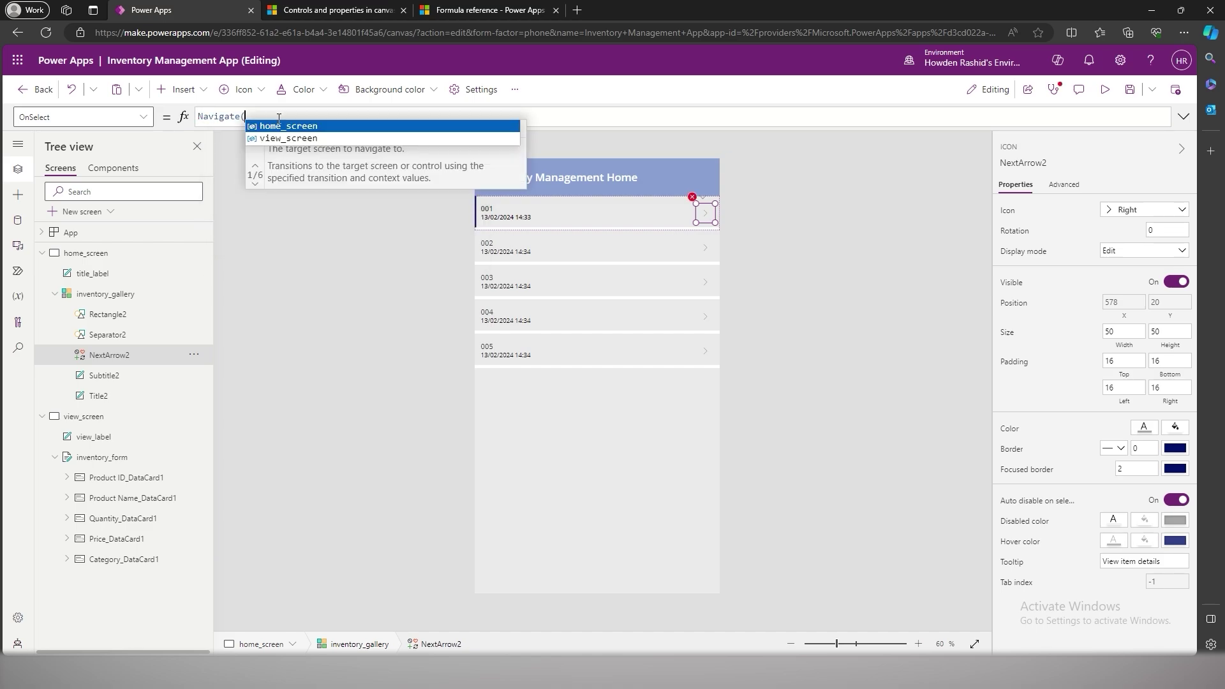
key(Down)
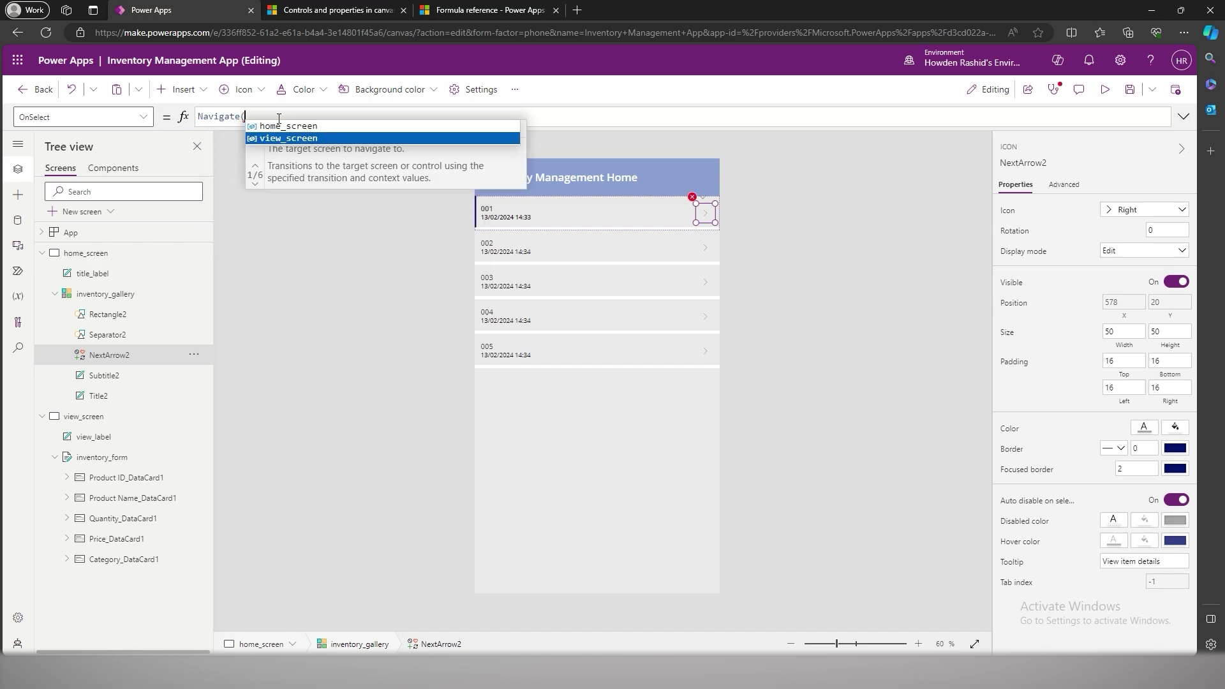
key(Tab)
text(,)
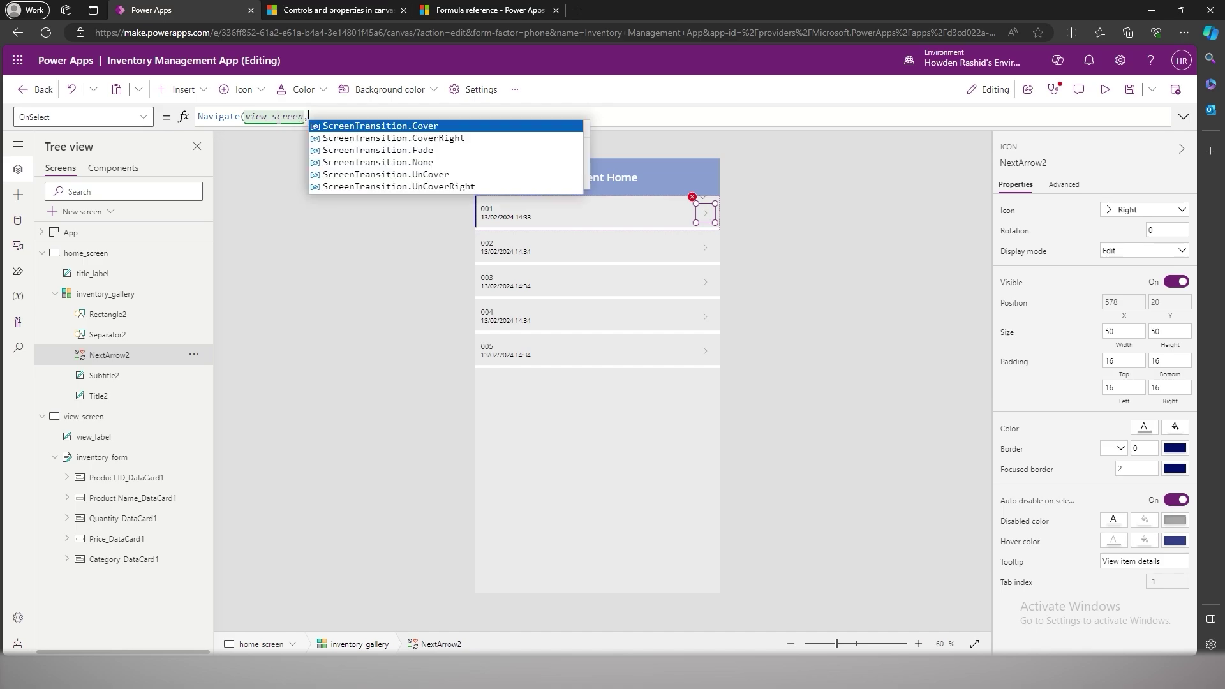
key(Down)
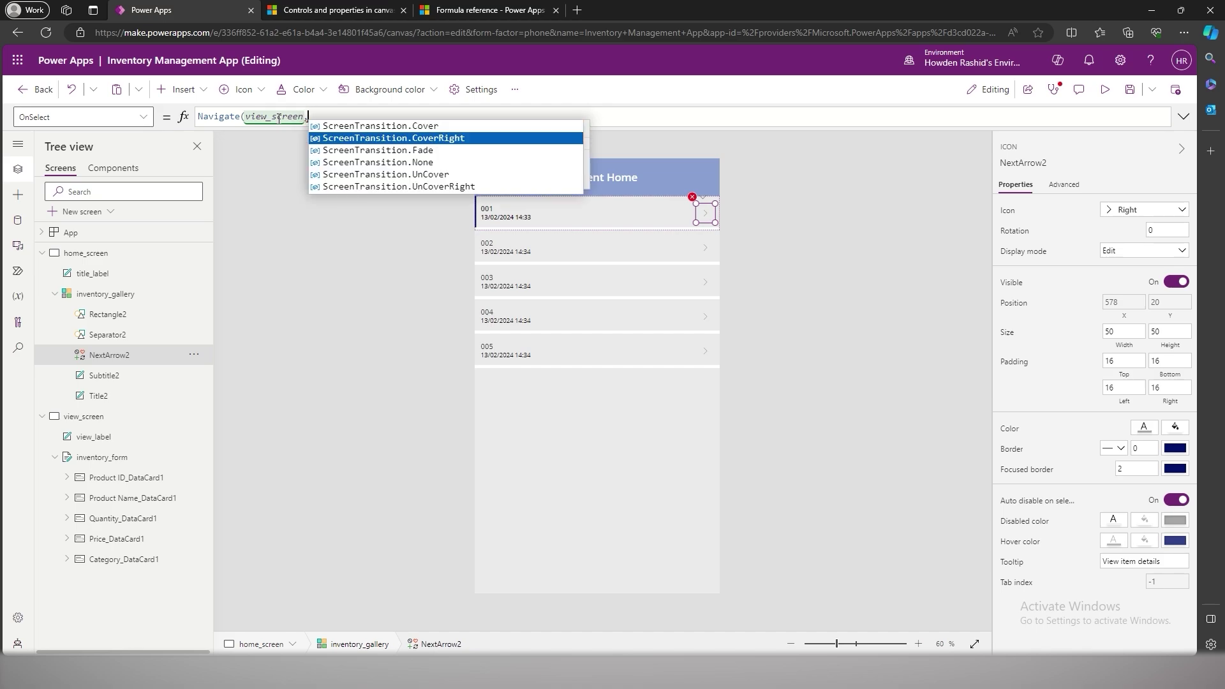
key(Down)
key(Tab)
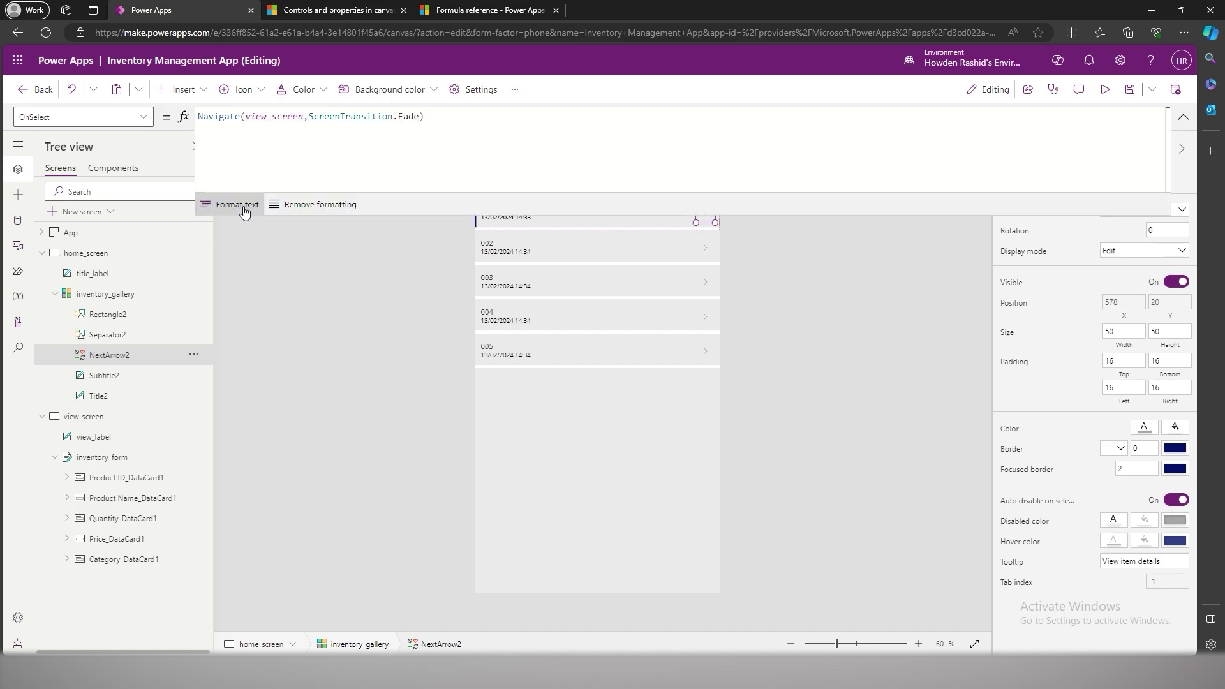
- Format the arrow's Navigate formula across multiple lines and collapse the formula editor
click(241, 207)
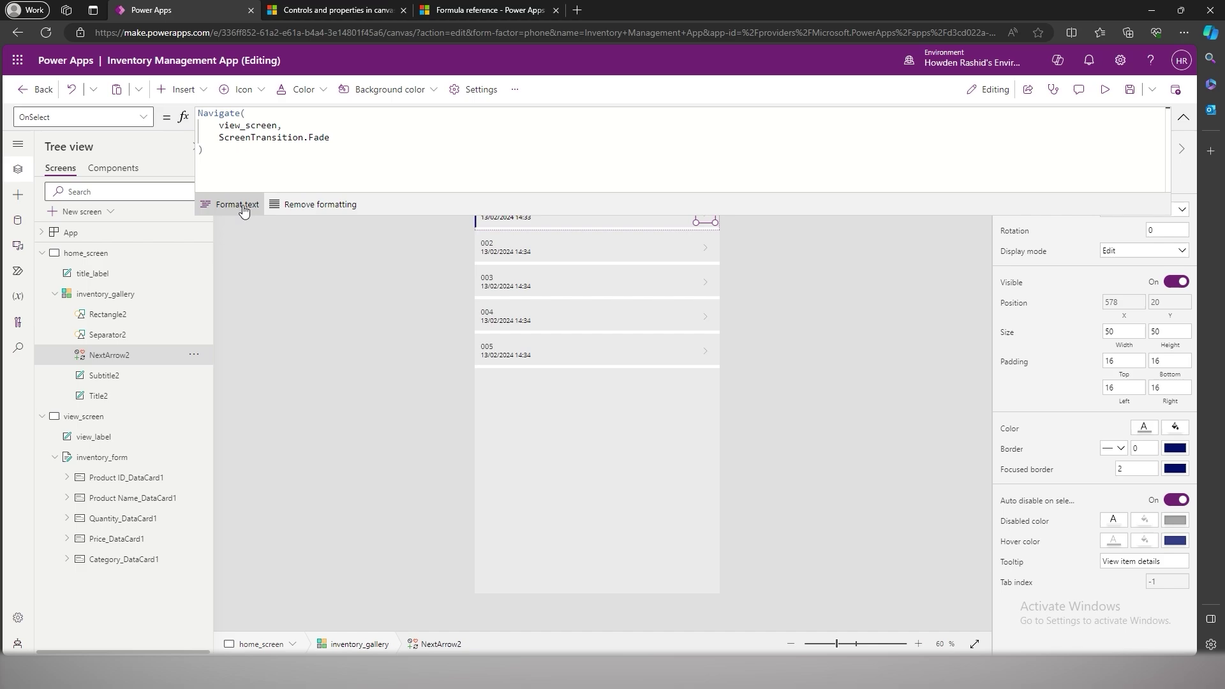
click(1184, 120)
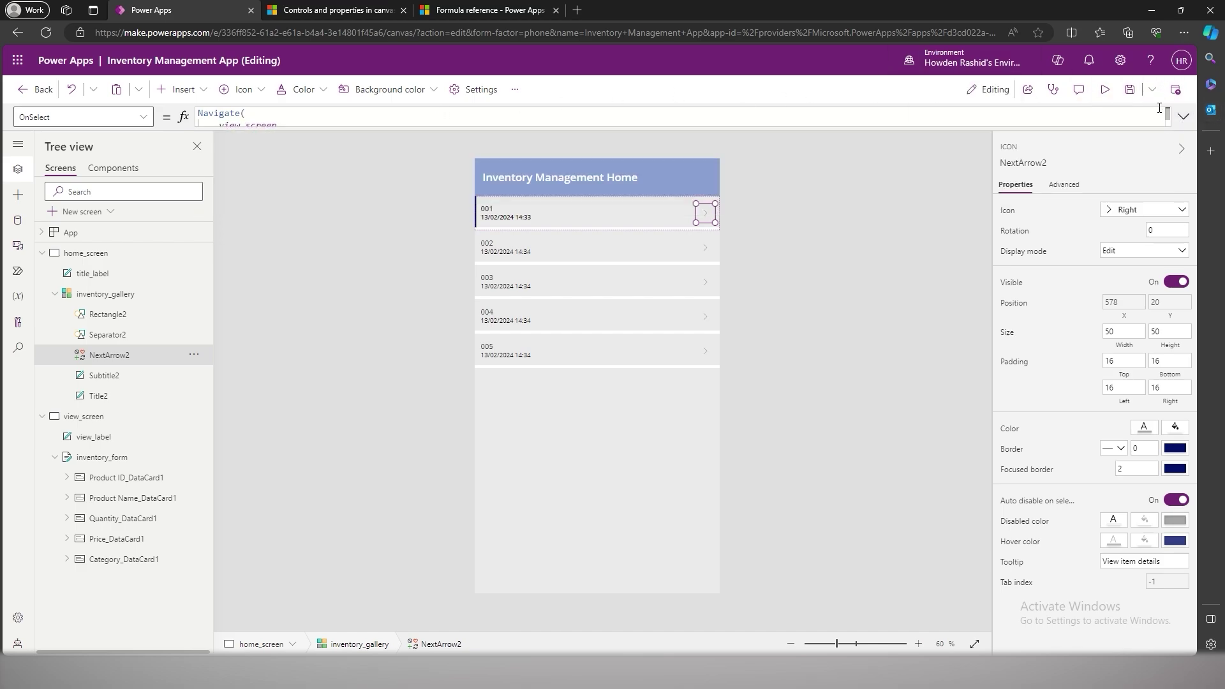
click(891, 207)
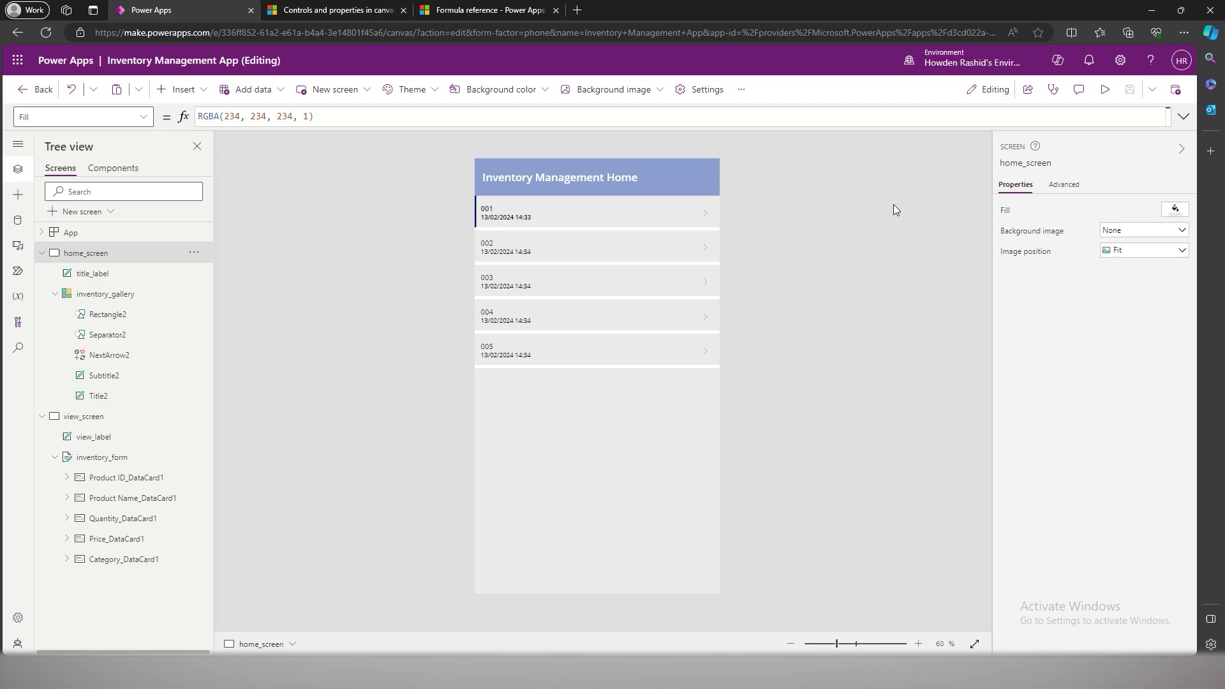
- Preview the app and test the arrow of gallery item 001, then return to editing
click(1102, 91)
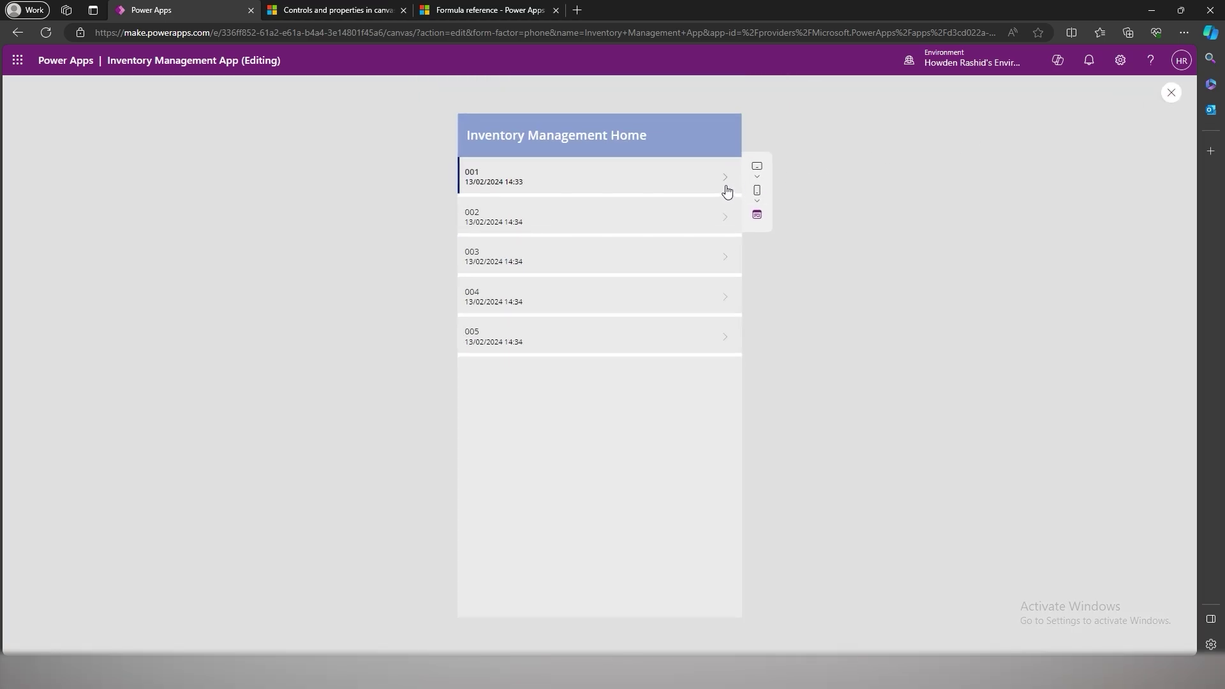
click(727, 189)
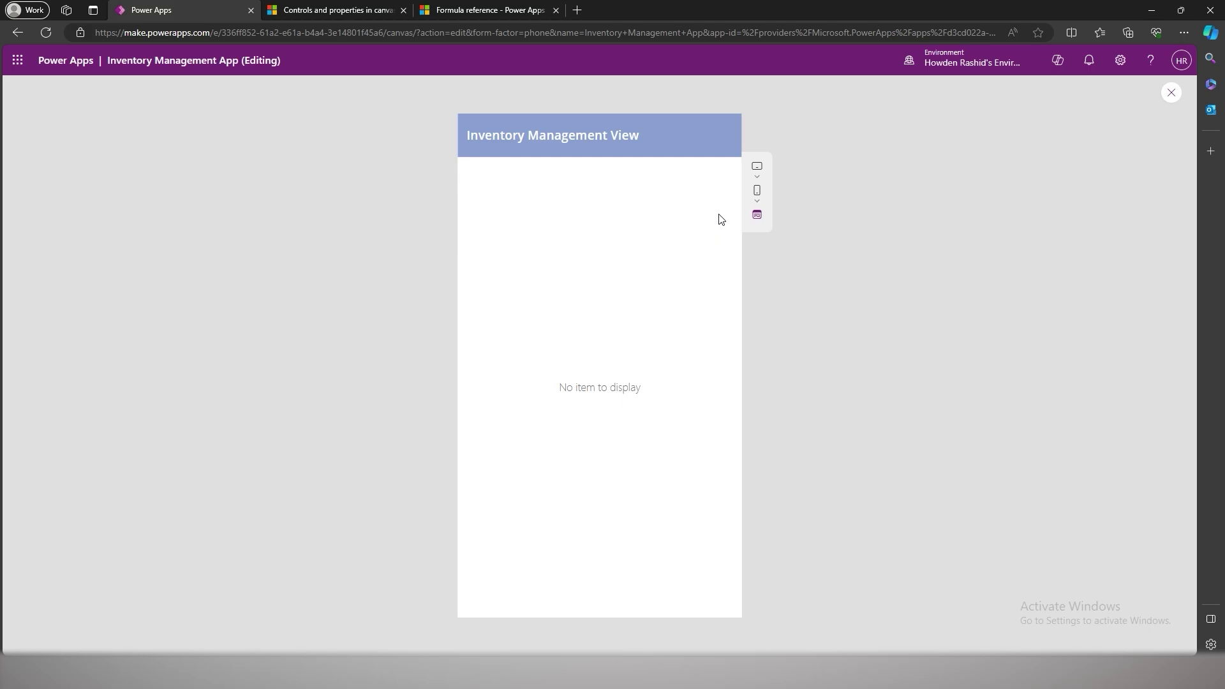
click(1171, 92)
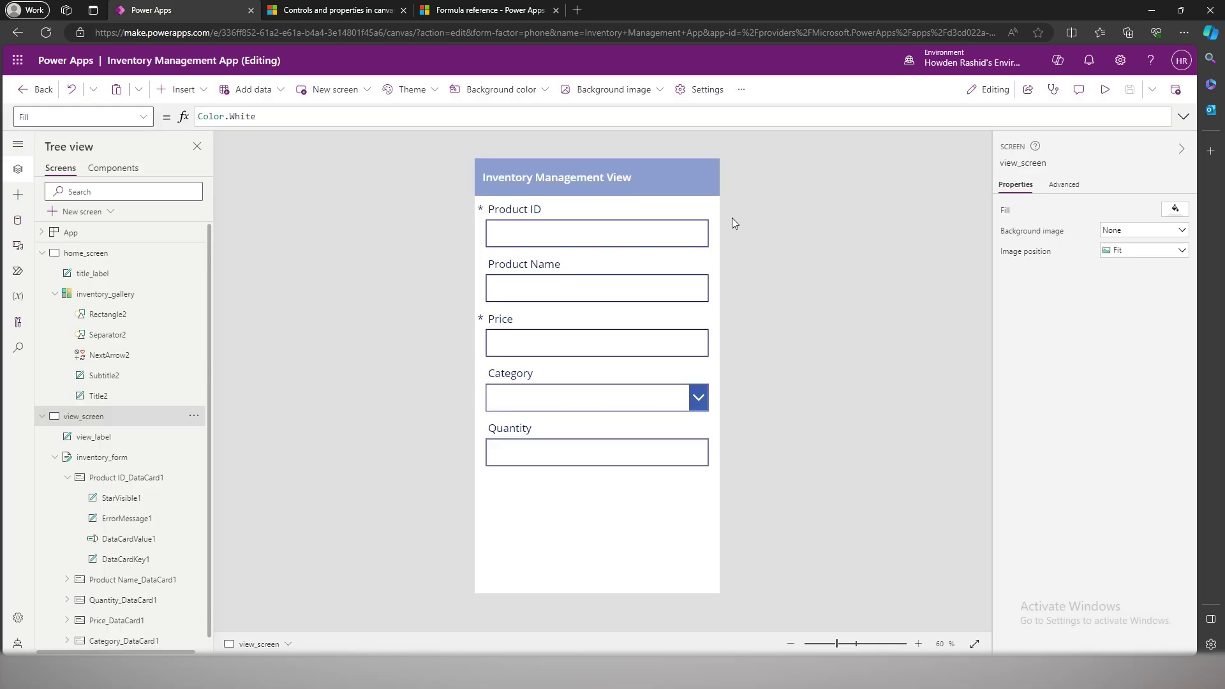
- Examine the advanced properties of the Product ID, Product Name, Price, Category and Quantity cards on view_screen
click(601, 232)
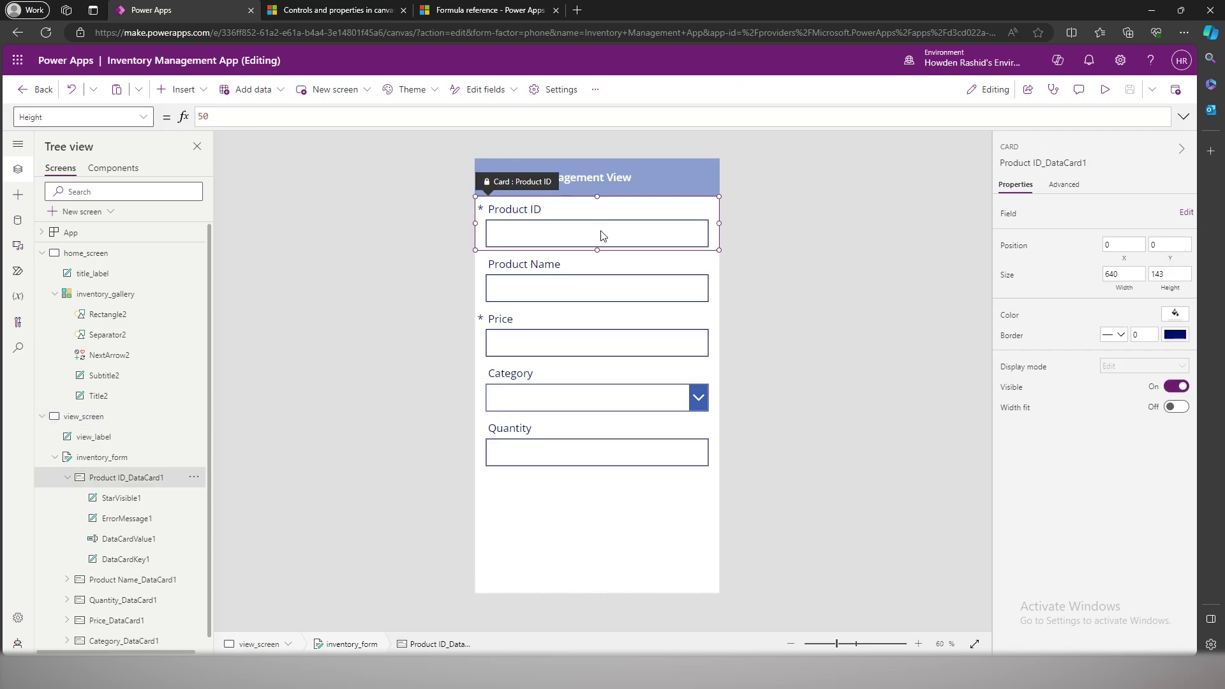
click(1071, 192)
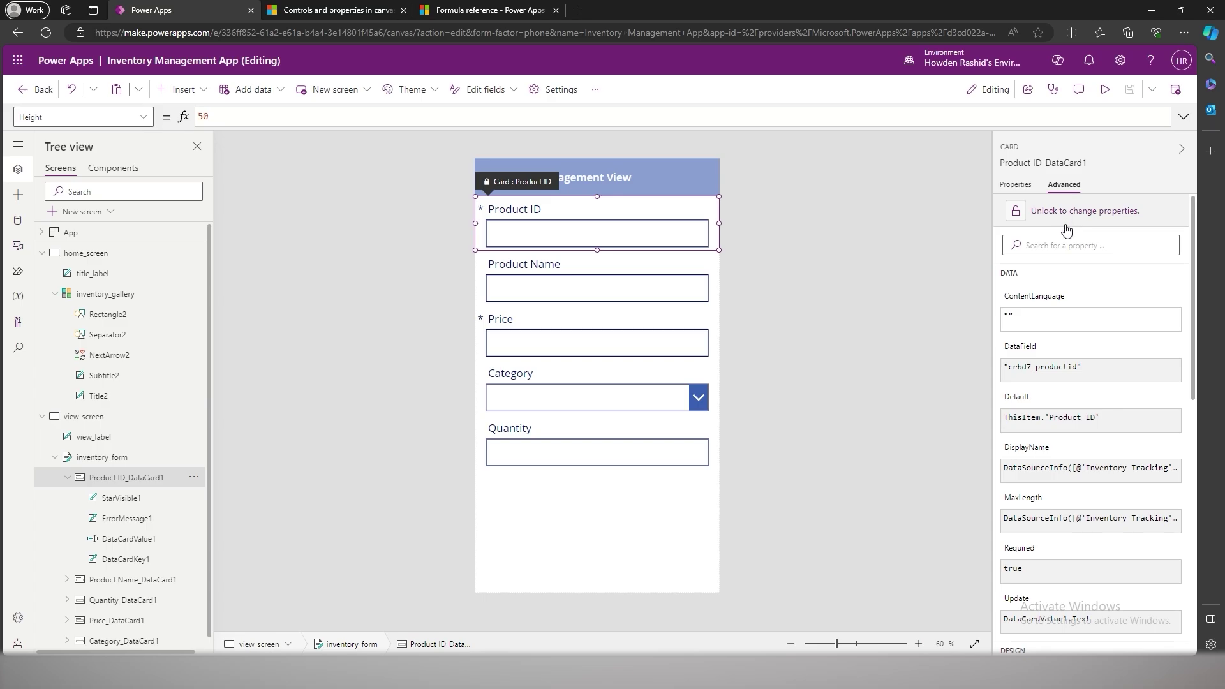
click(549, 268)
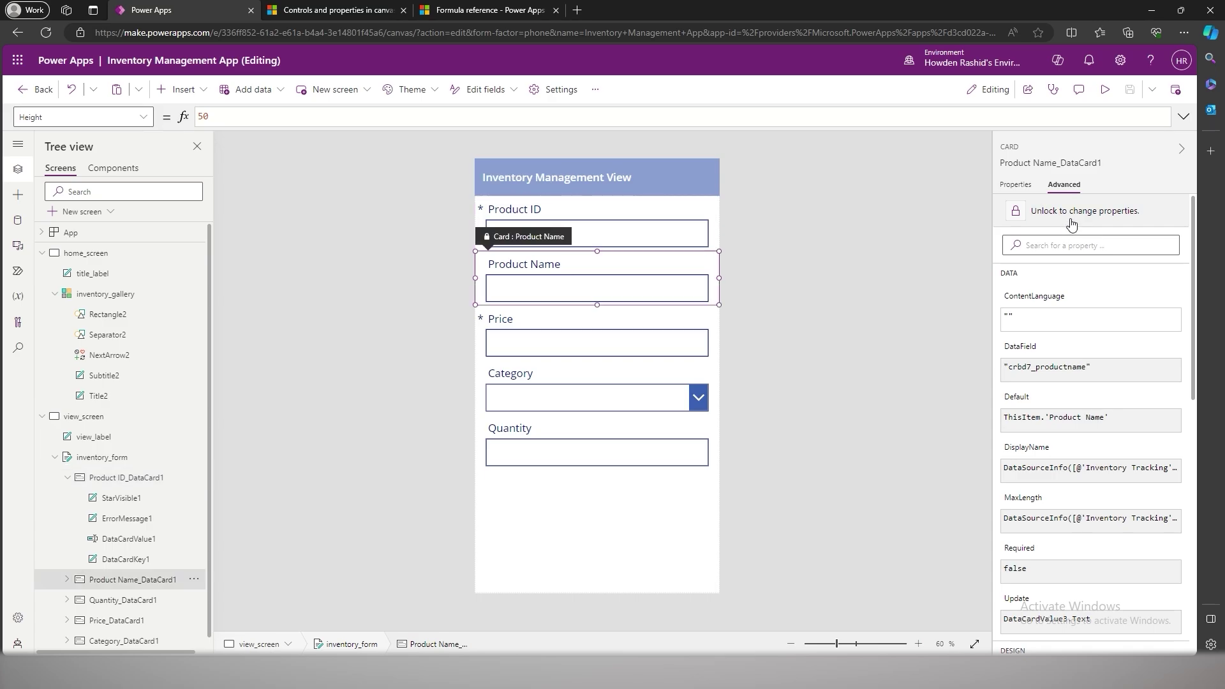
click(648, 351)
click(648, 395)
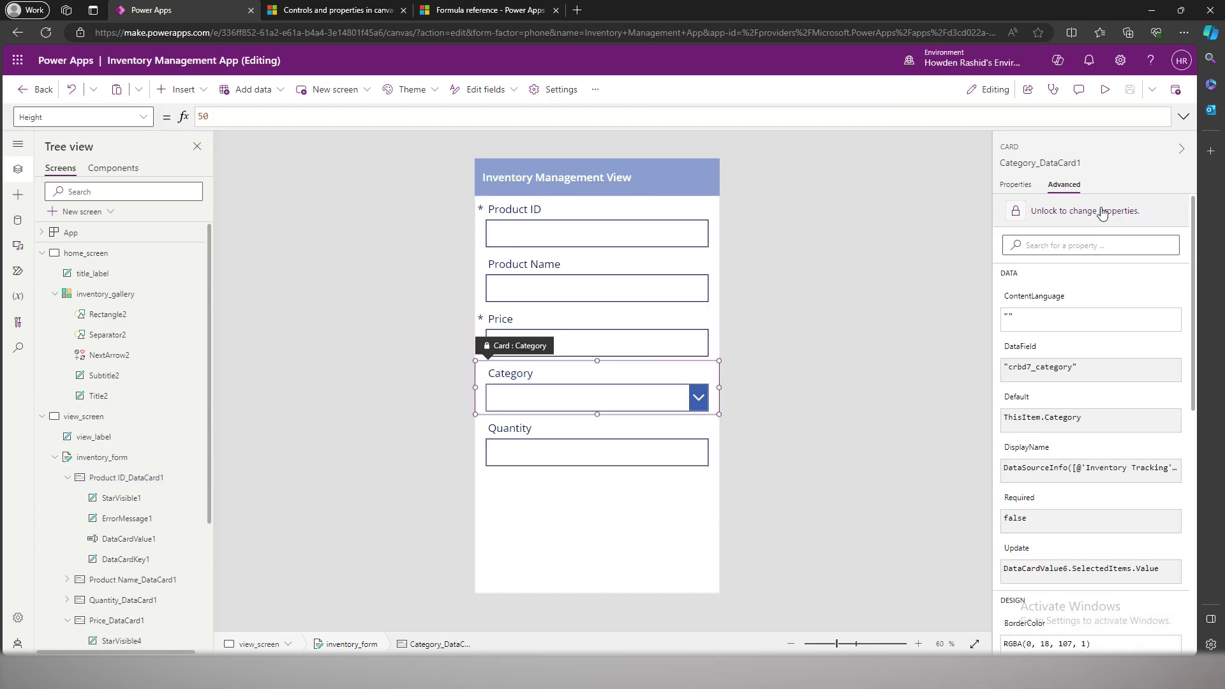
click(647, 446)
click(938, 263)
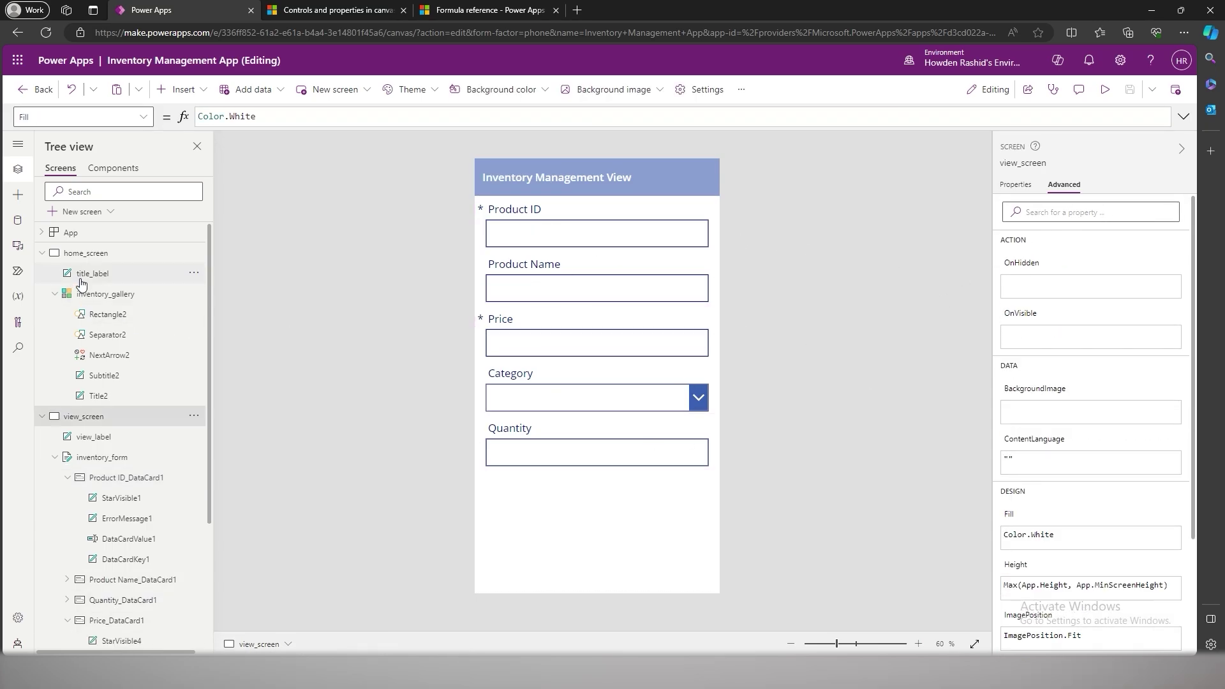
- Append Set(varItem, ThisItem) after the Navigate call in the OnSelect formula of the home_screen gallery arrow, separated by a semicolon
click(102, 254)
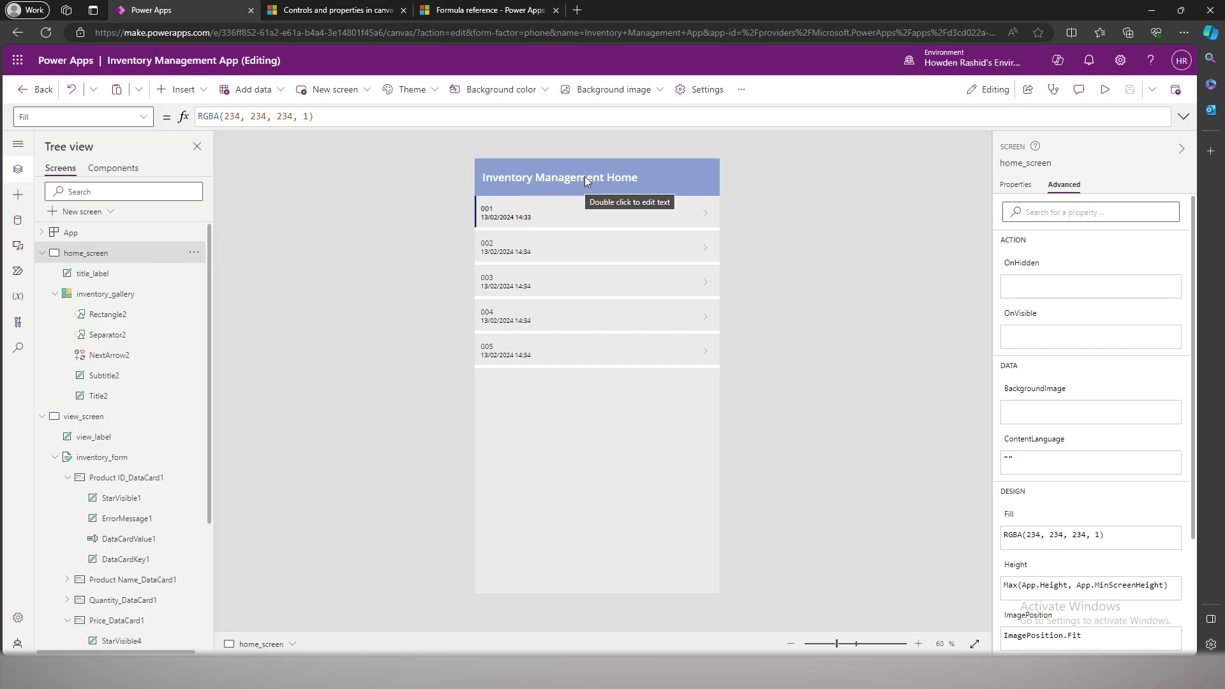
click(705, 212)
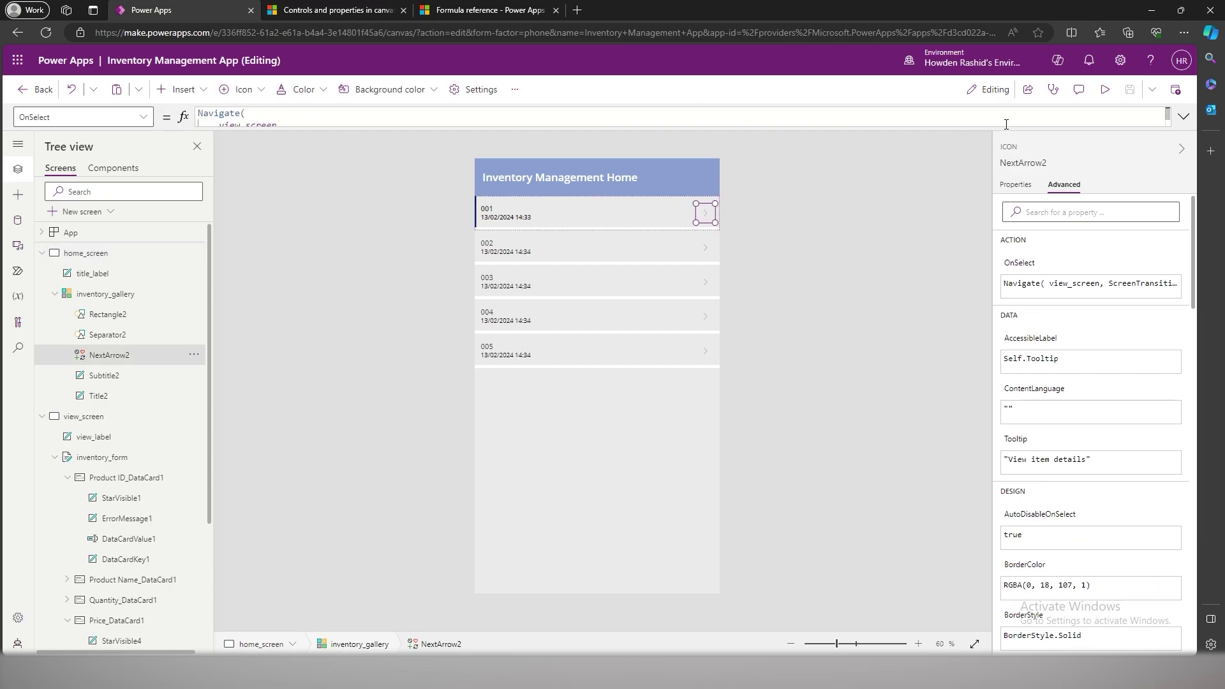
click(1105, 113)
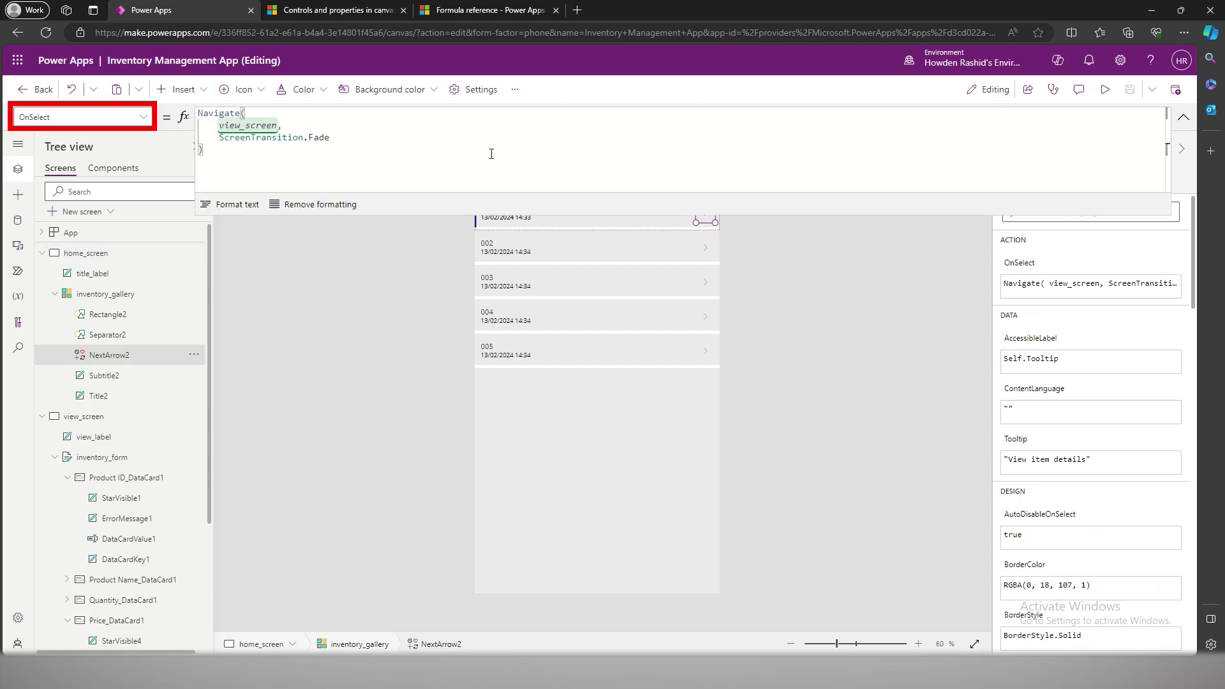
text(;)
key(Return)
key(Return)
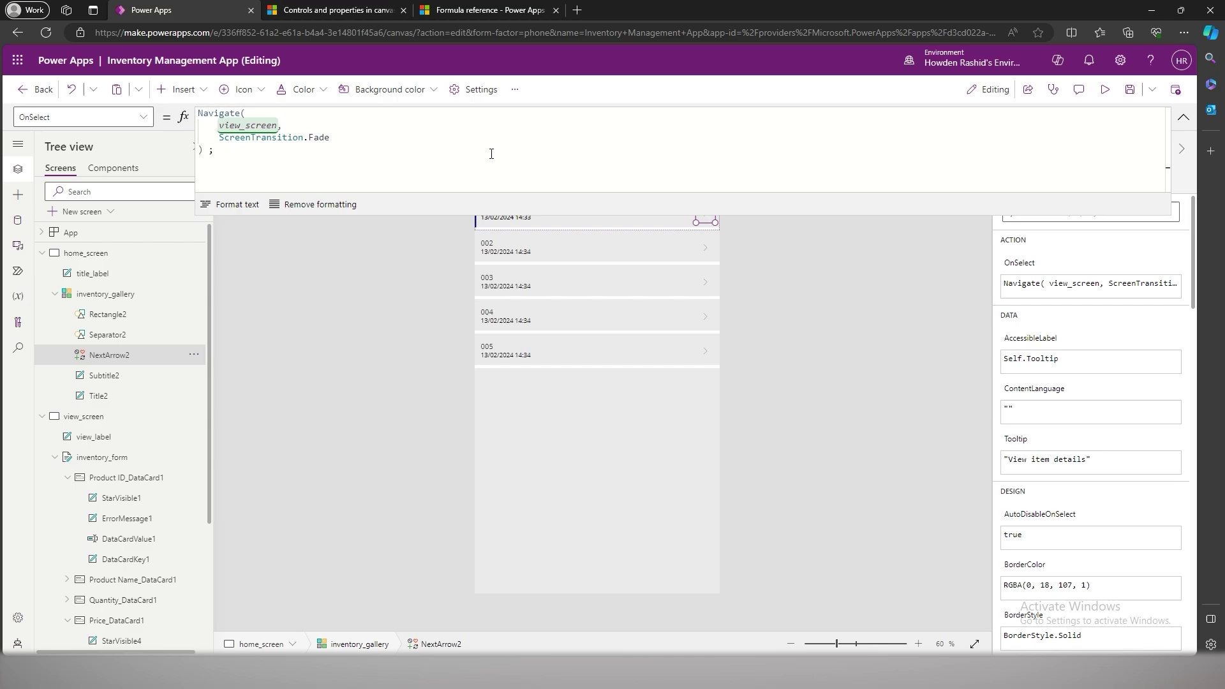
text(Set)
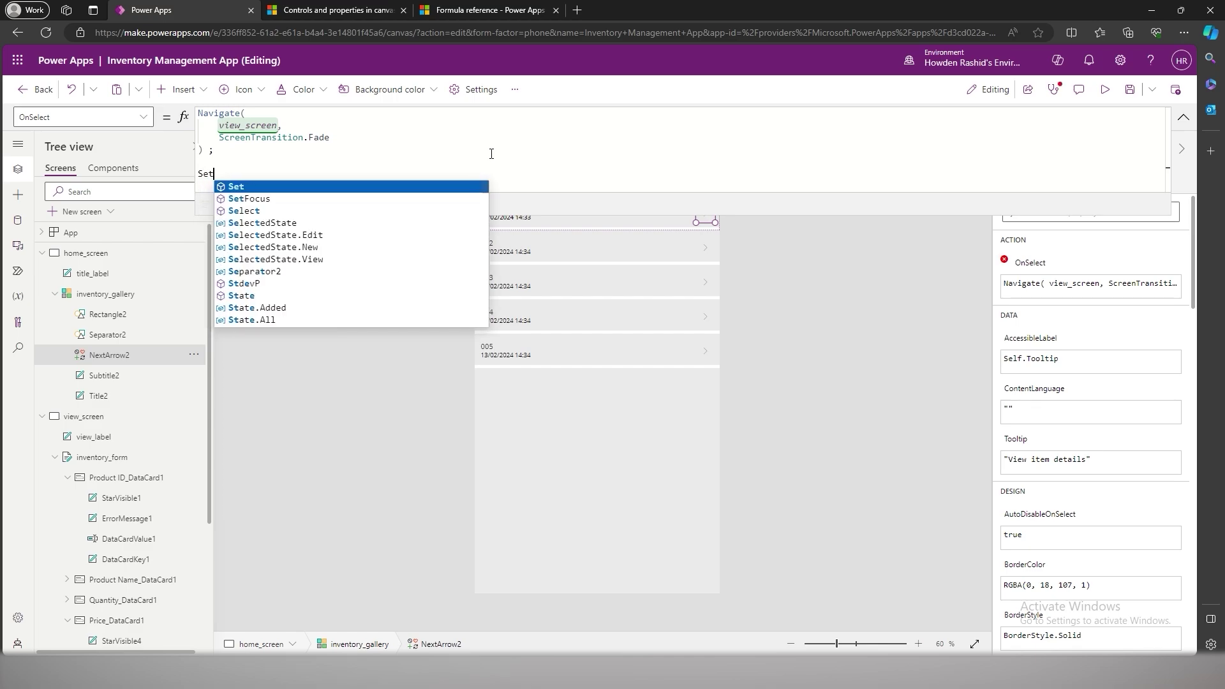
text(()
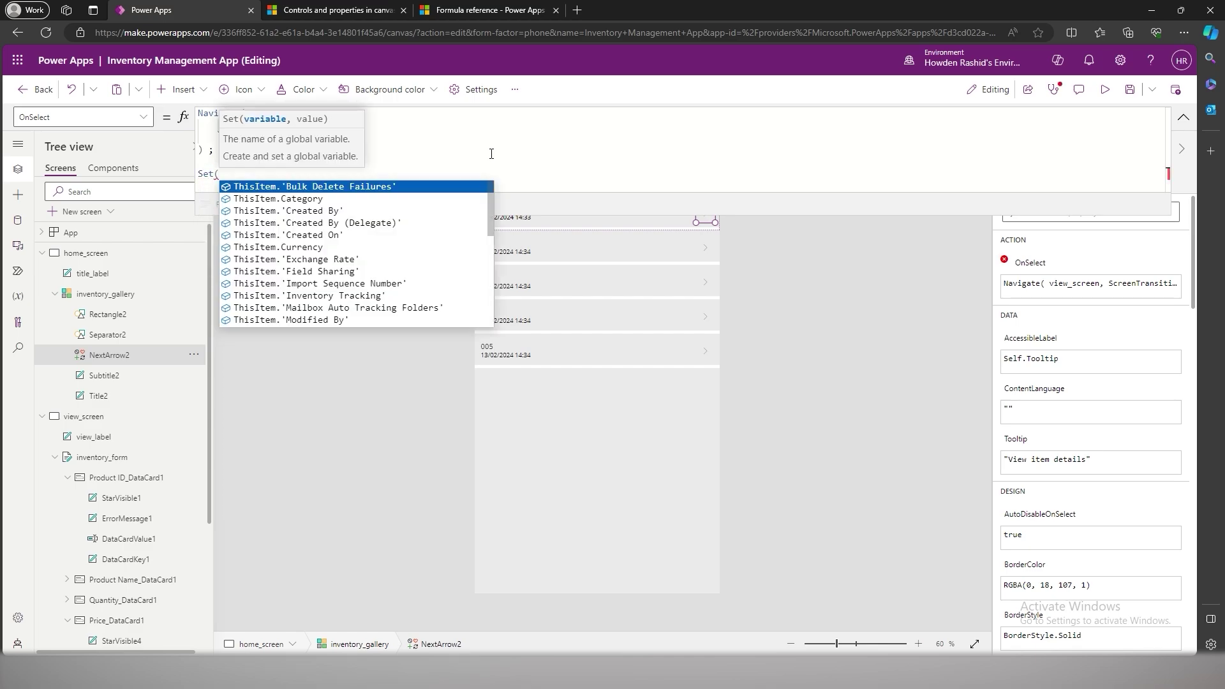
text(varItem, ThisItem))
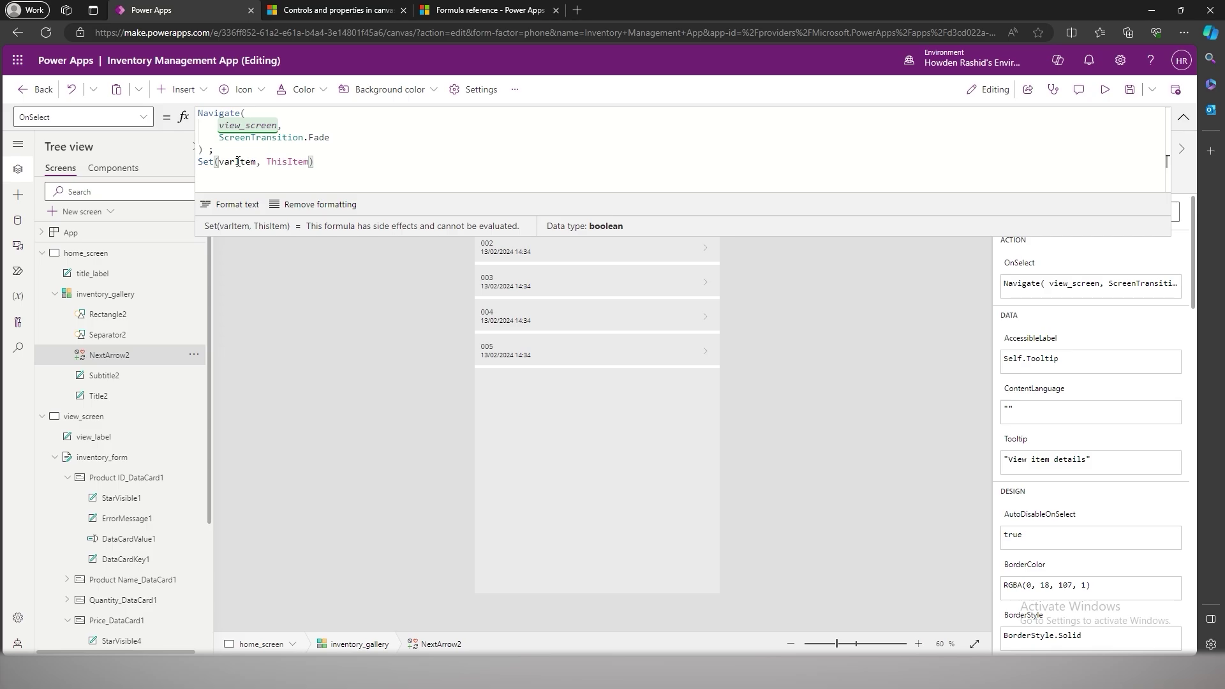
- Set the Item property of inventory_form on view_screen to varItem
click(42, 254)
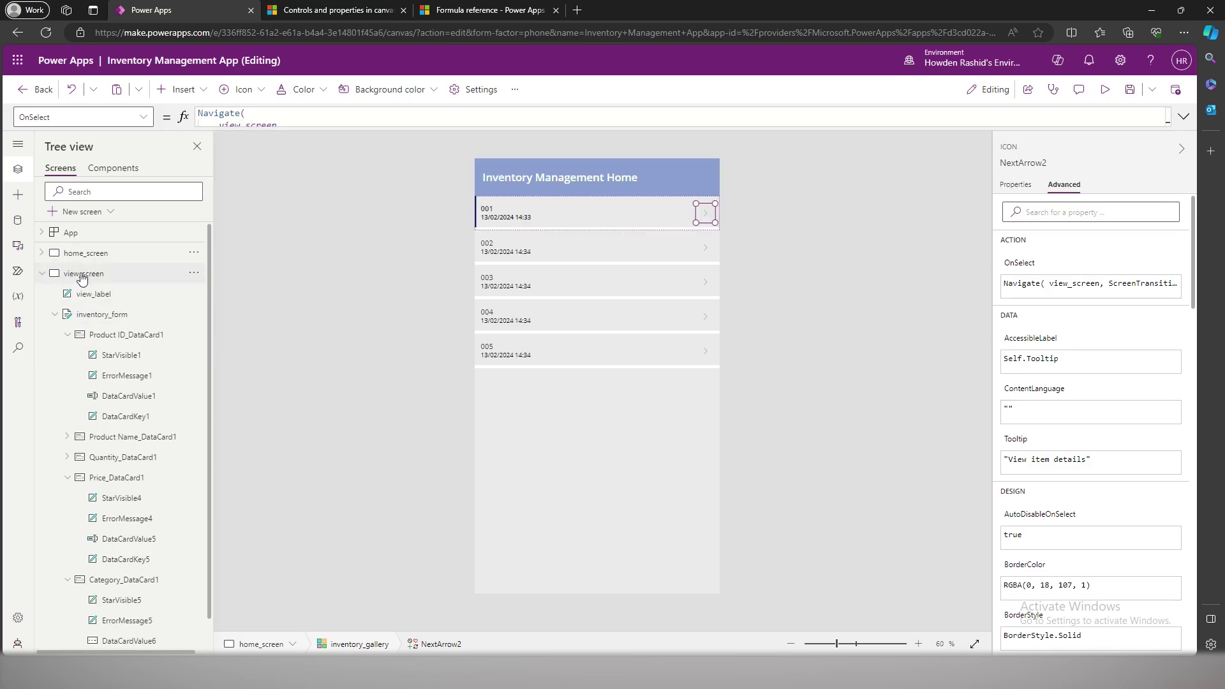
click(81, 276)
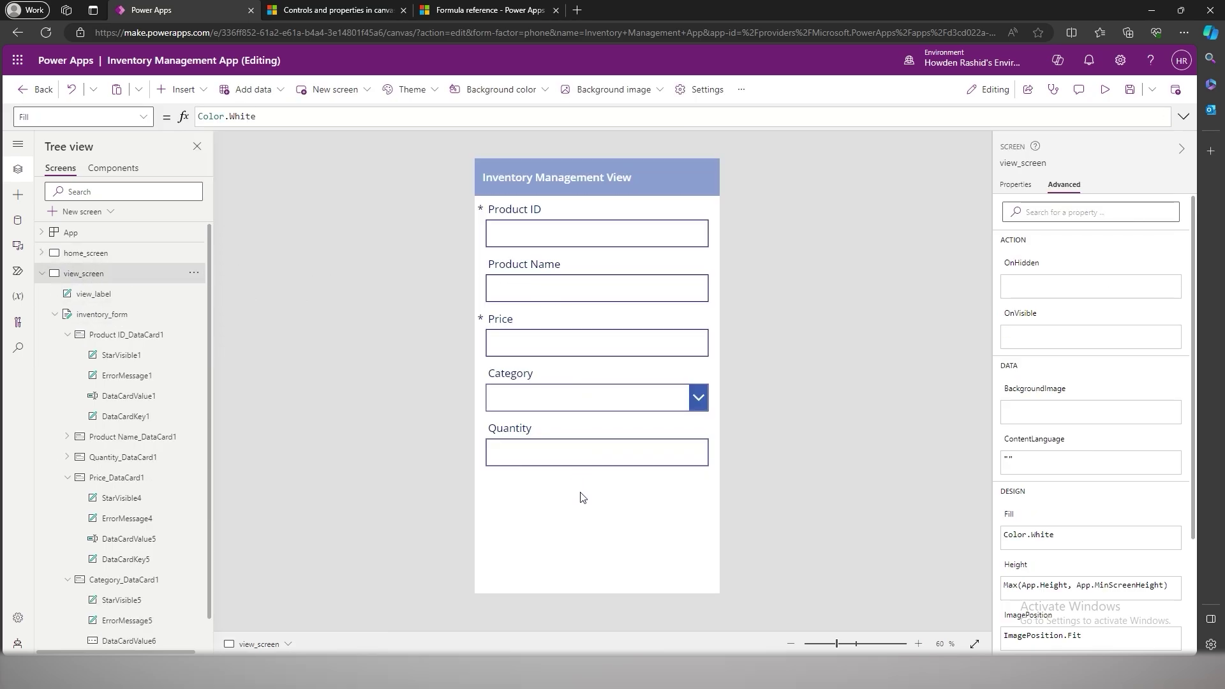
click(583, 497)
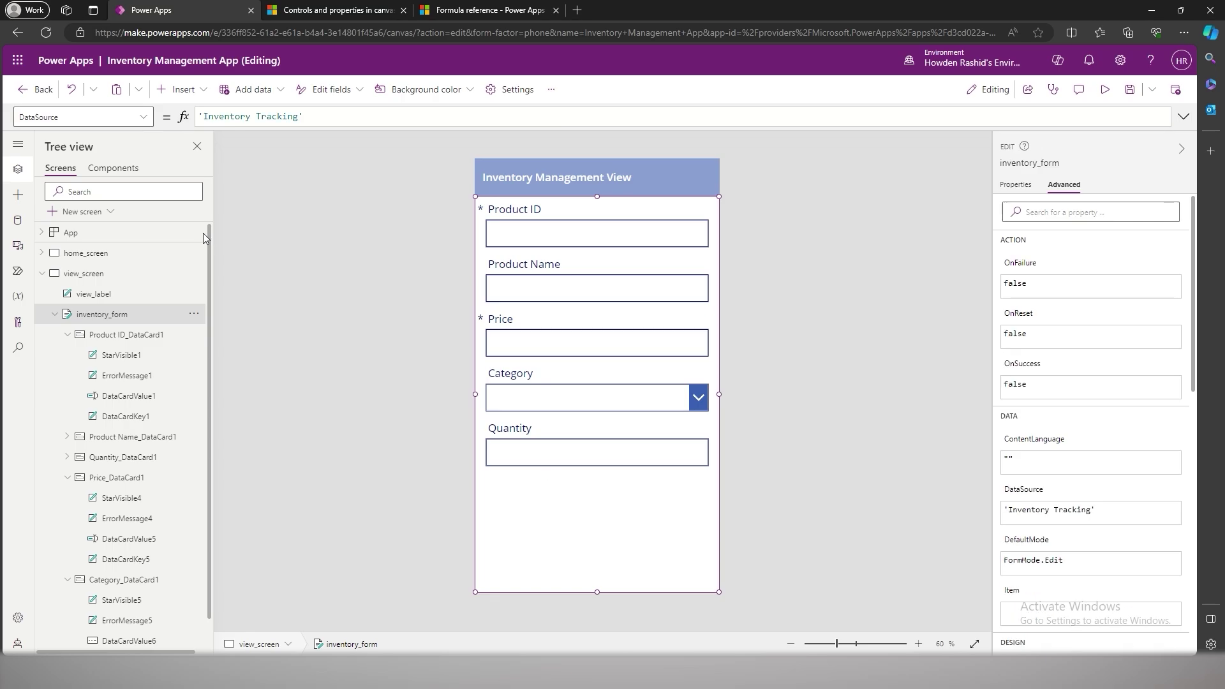
click(143, 119)
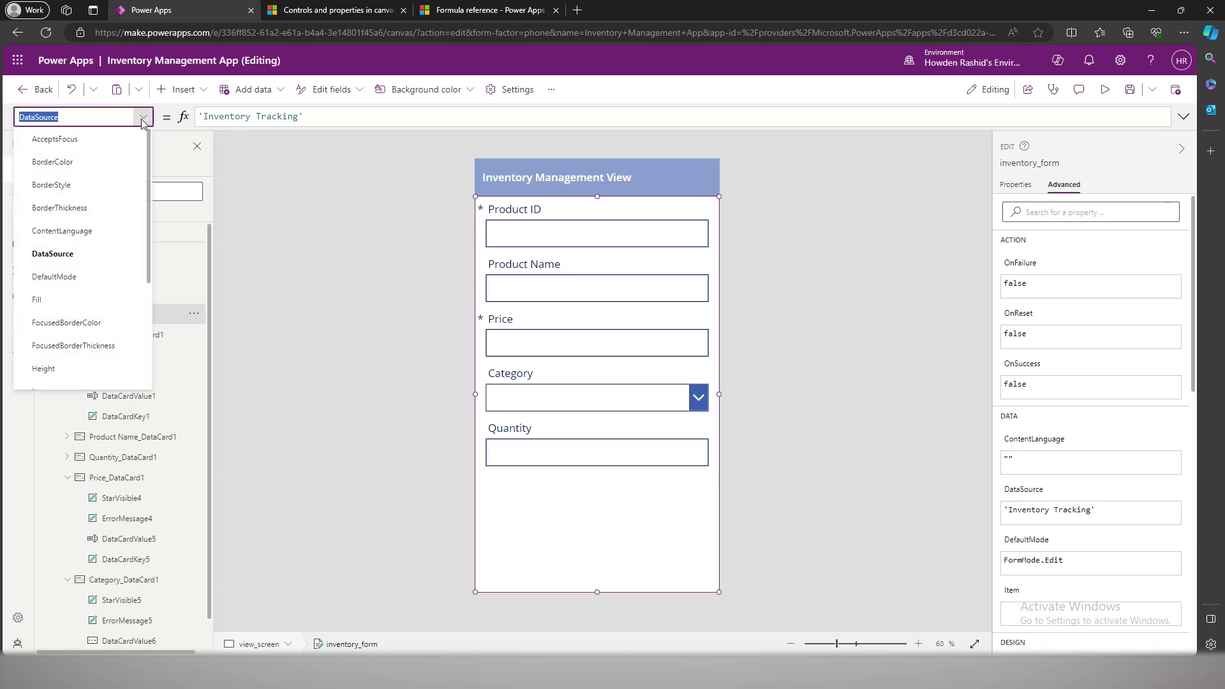
scroll(128, 181, down, 2)
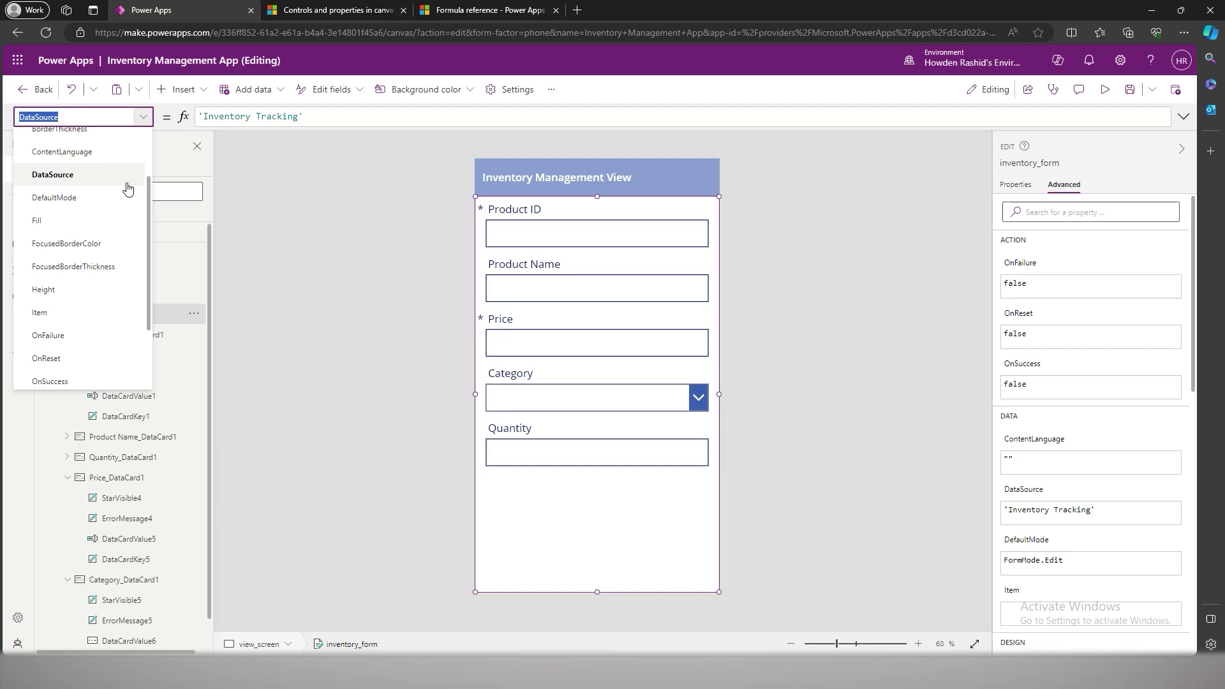
scroll(124, 223, down, 1)
click(116, 273)
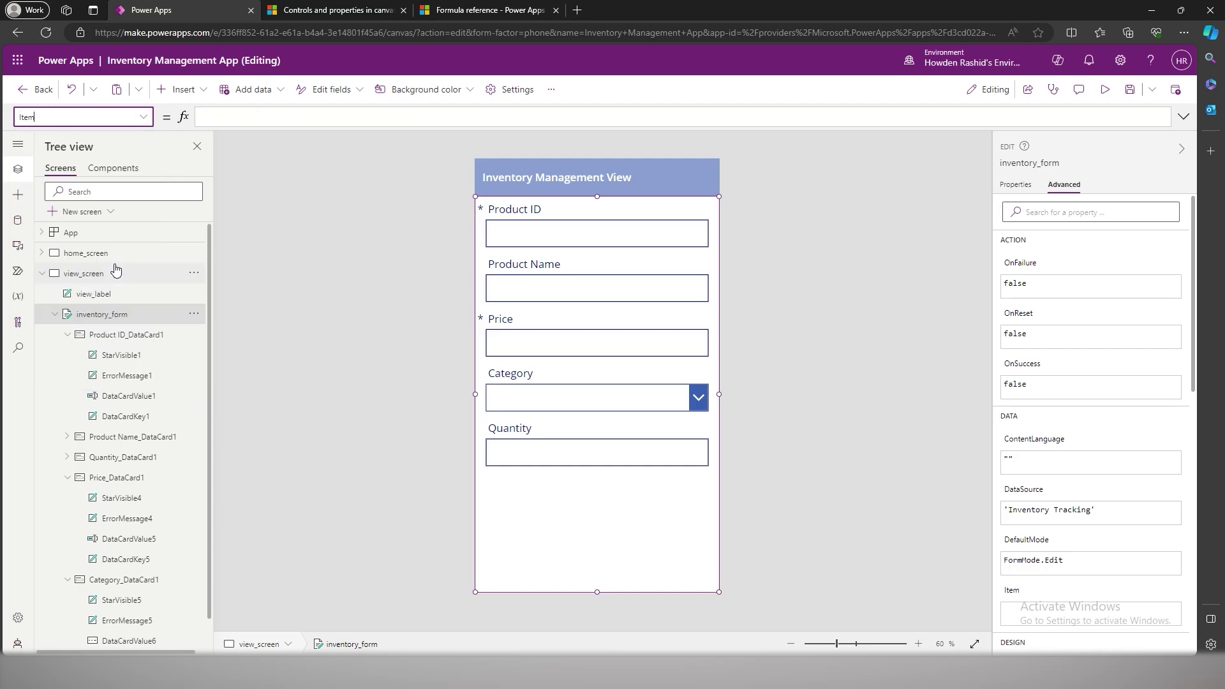
click(235, 115)
text(varItem)
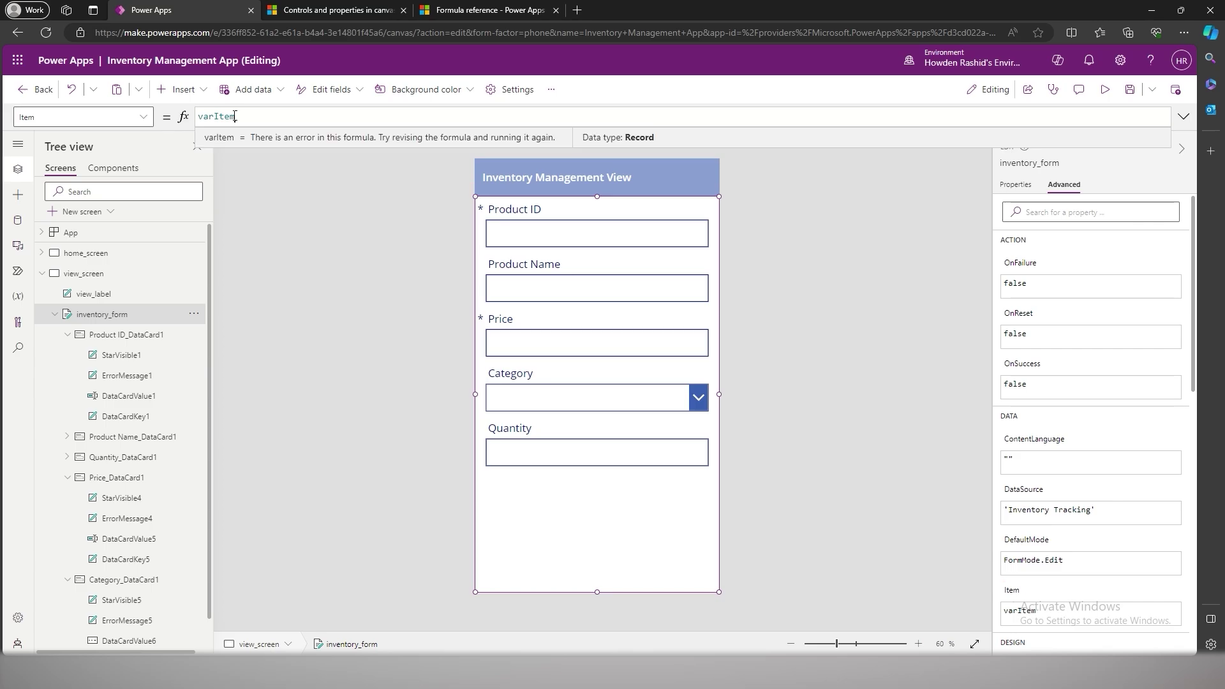
click(433, 295)
- Preview the app from home_screen, open gallery item 001 to check its details in the form, and return to editing
click(110, 253)
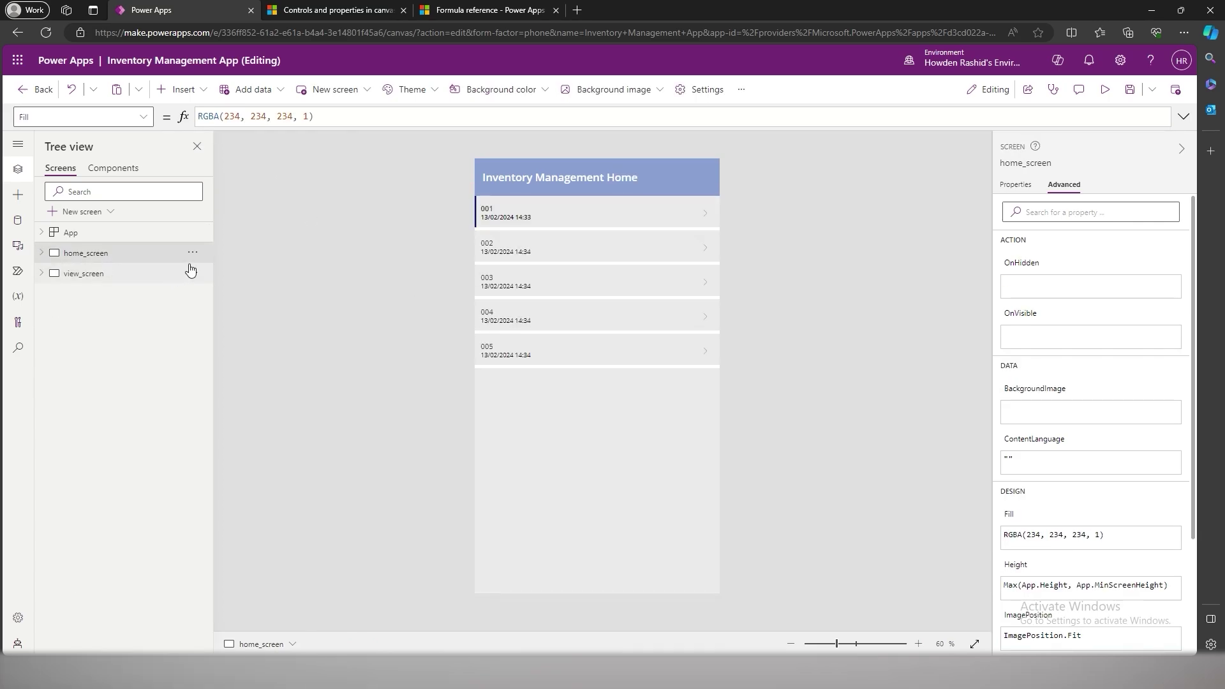
click(1105, 89)
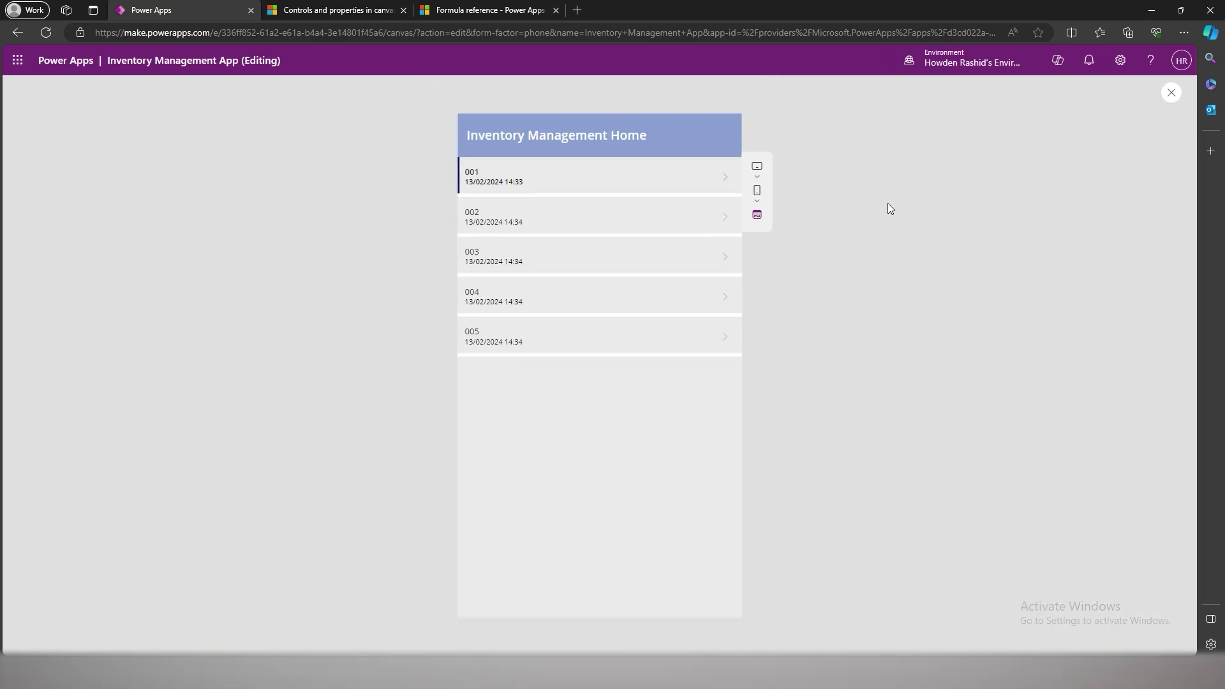
click(724, 186)
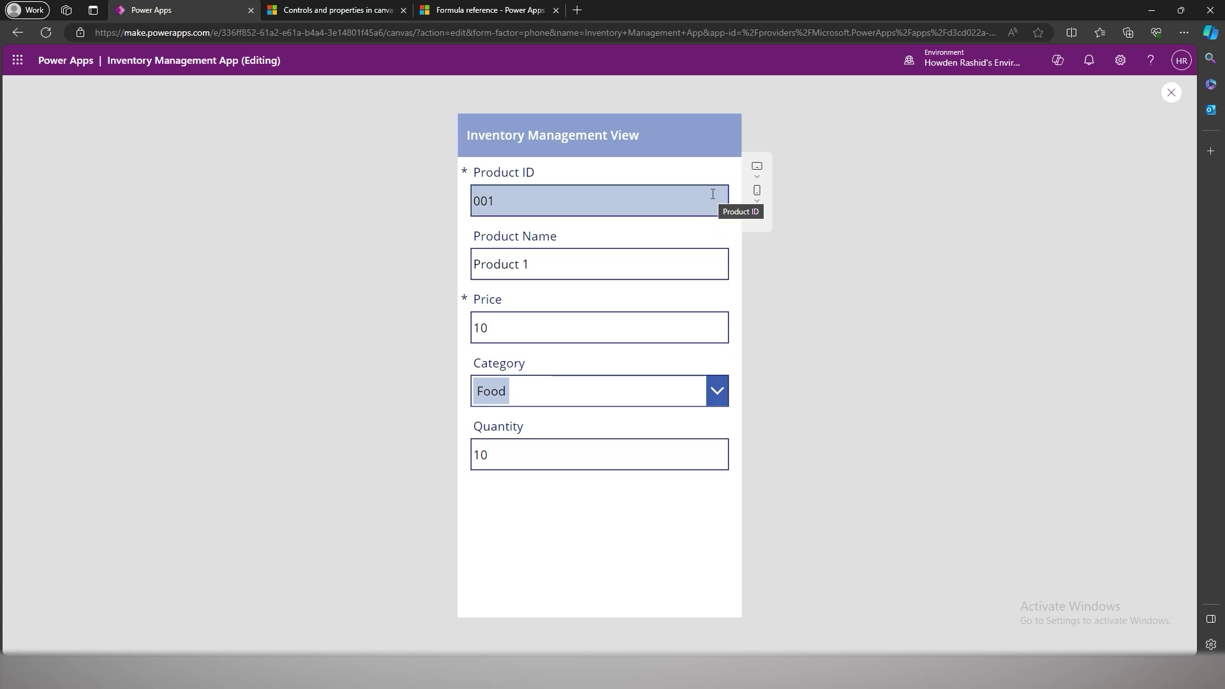
click(1172, 94)
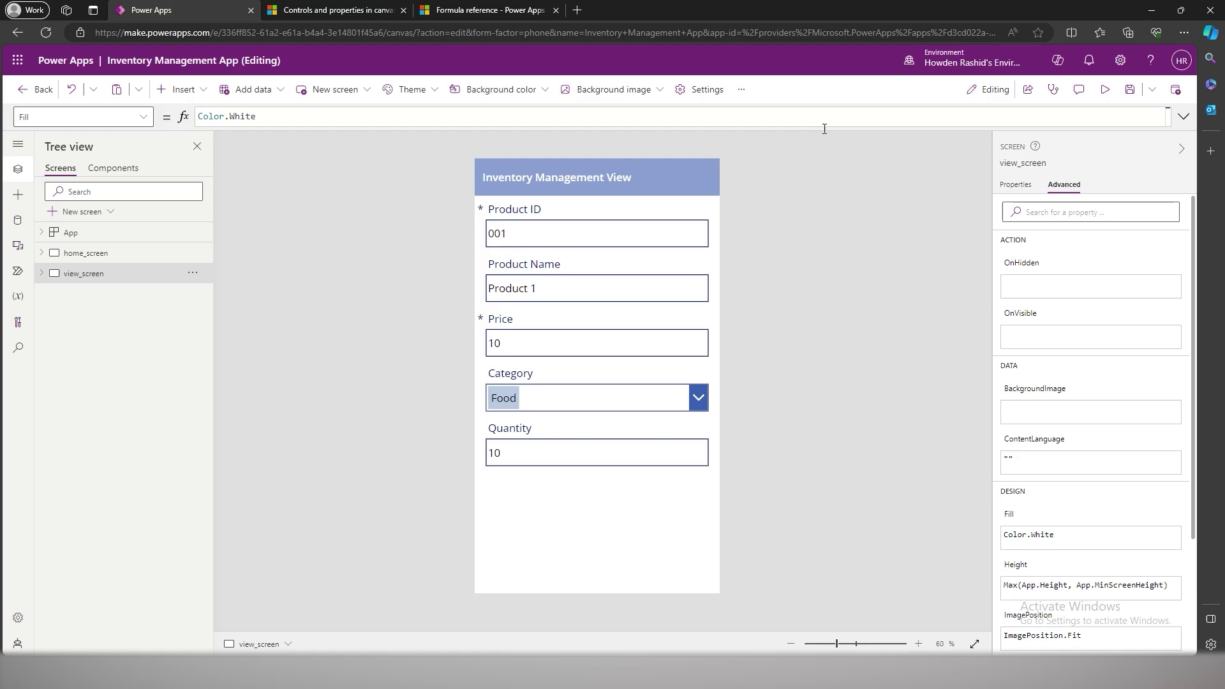
- Insert a Back arrow icon on view_screen and place it in the header beside the Inventory Management View title
click(182, 89)
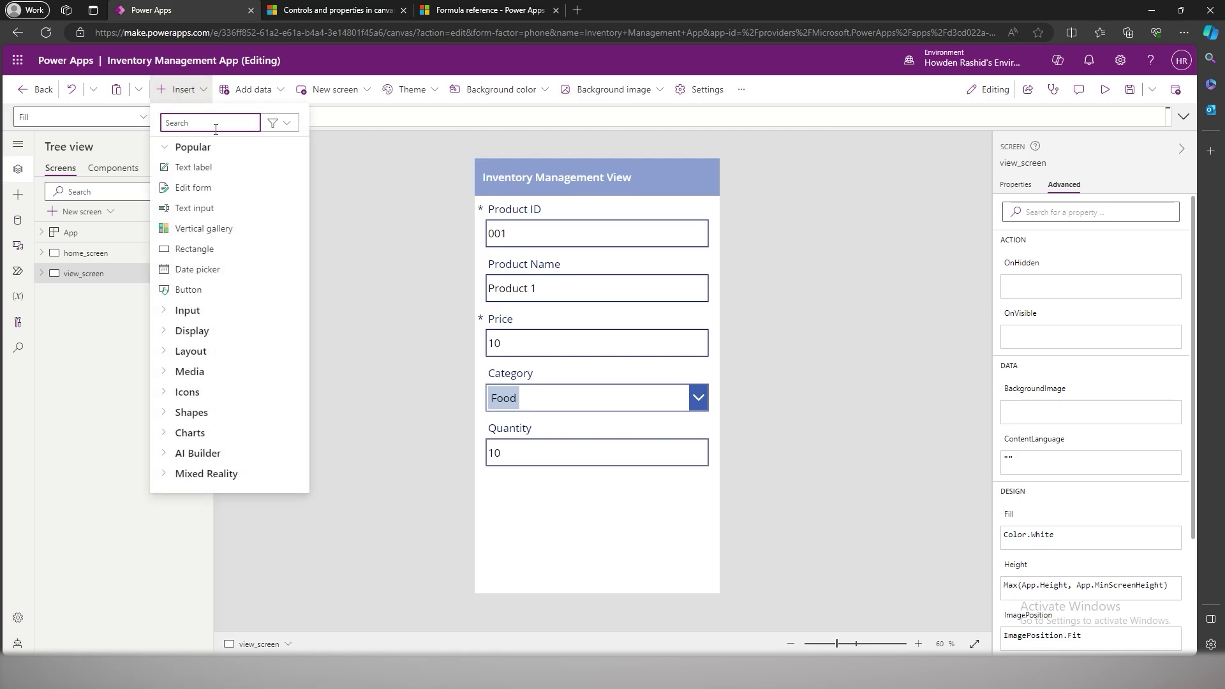
text(back)
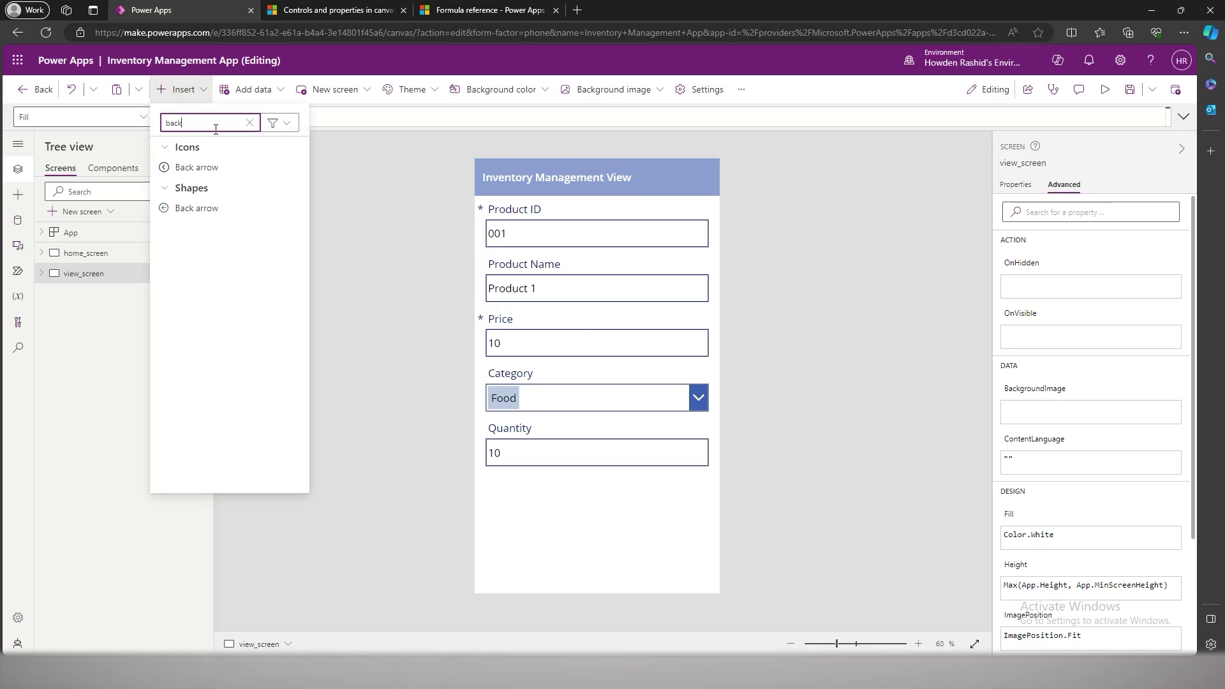
click(197, 167)
drag(495, 183, 657, 178)
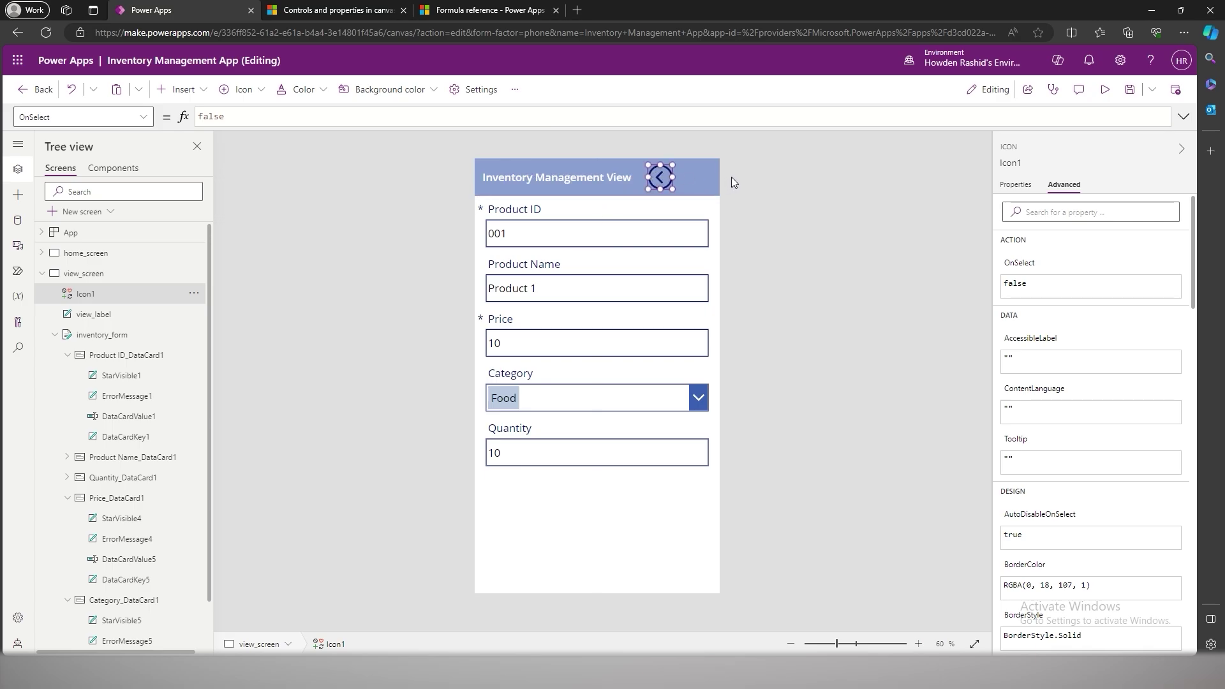
click(763, 199)
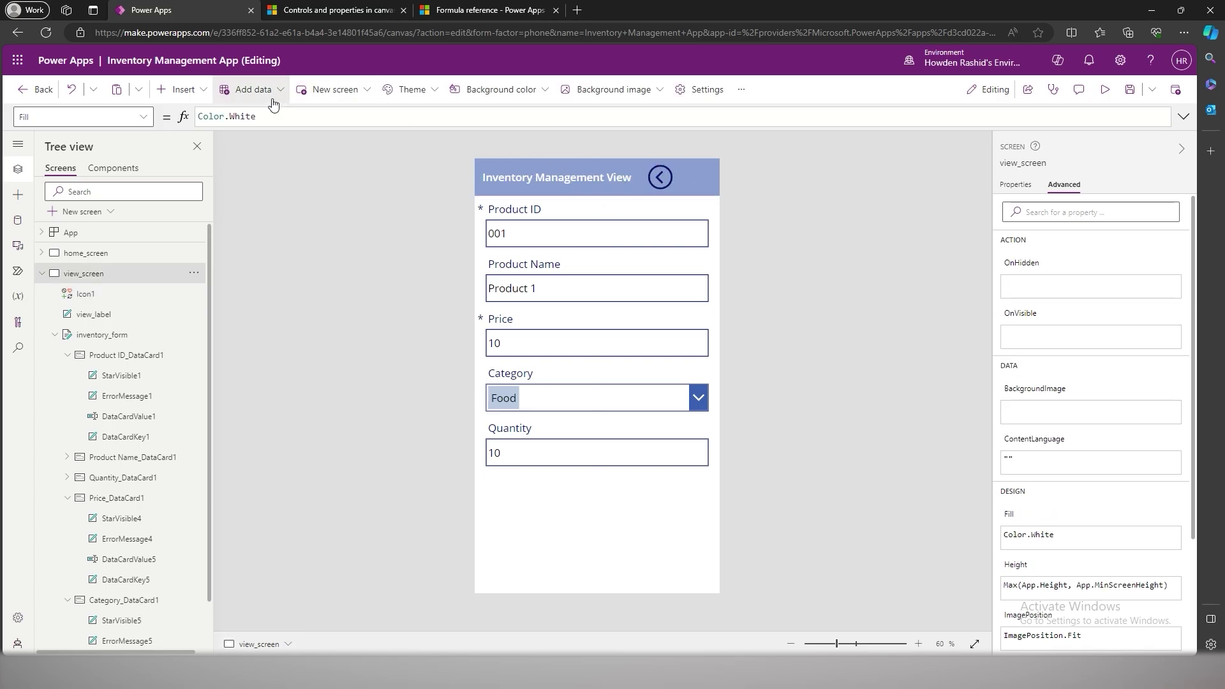
- Insert an Edit pencil icon at the right end of the view_screen header and shift the back arrow slightly closer to it
click(180, 90)
text(edit)
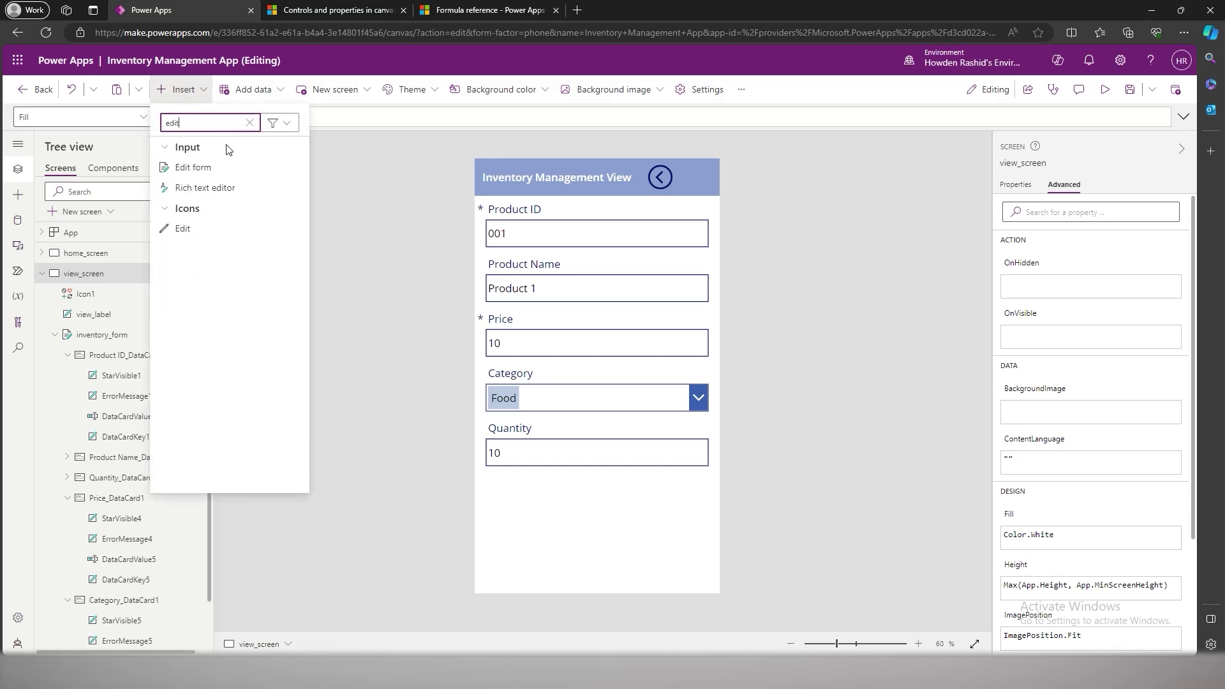
click(204, 228)
drag(496, 187, 698, 178)
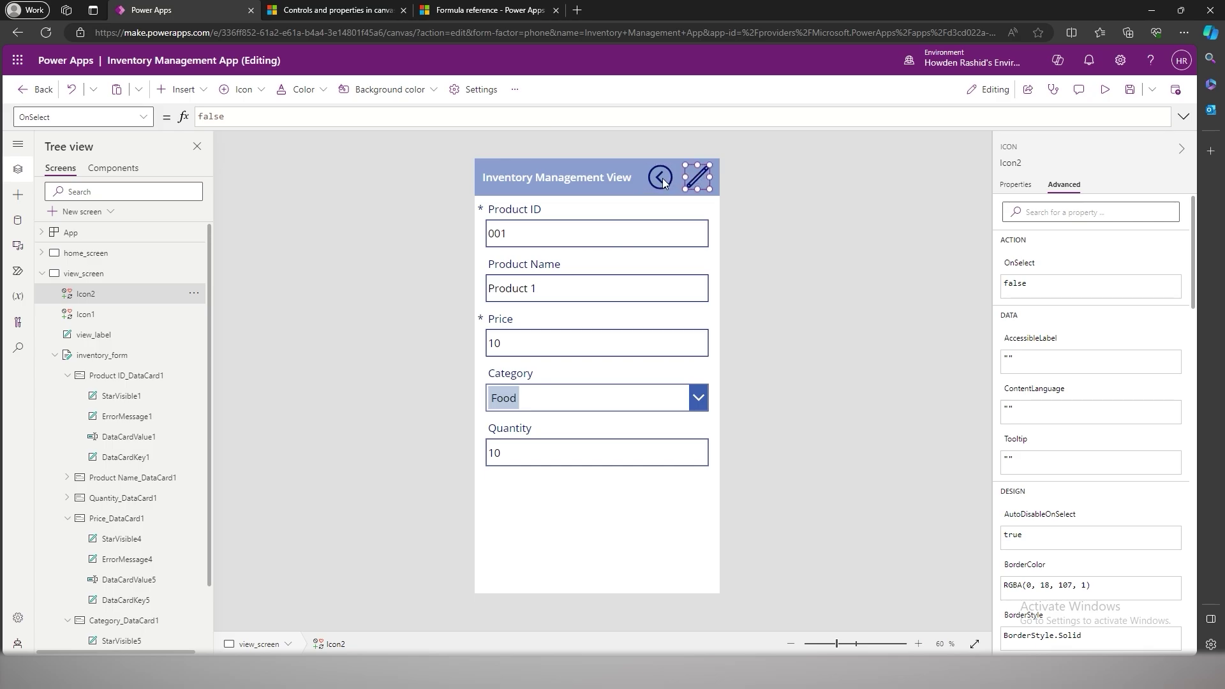
click(663, 182)
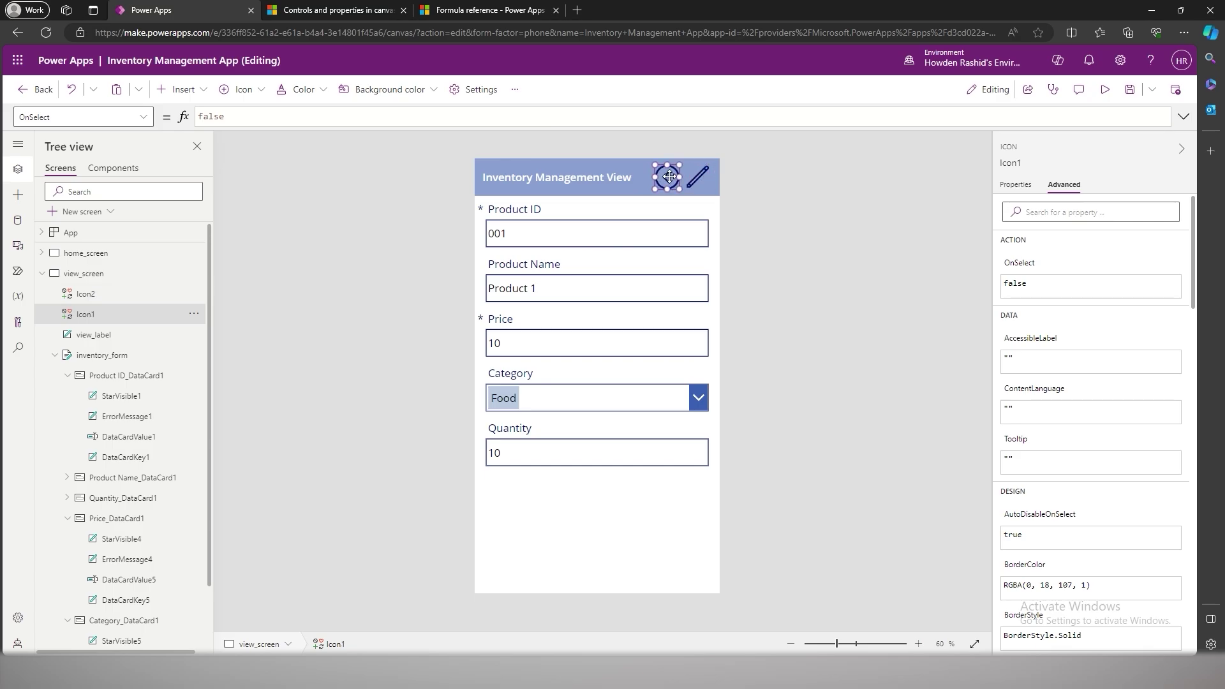
click(732, 185)
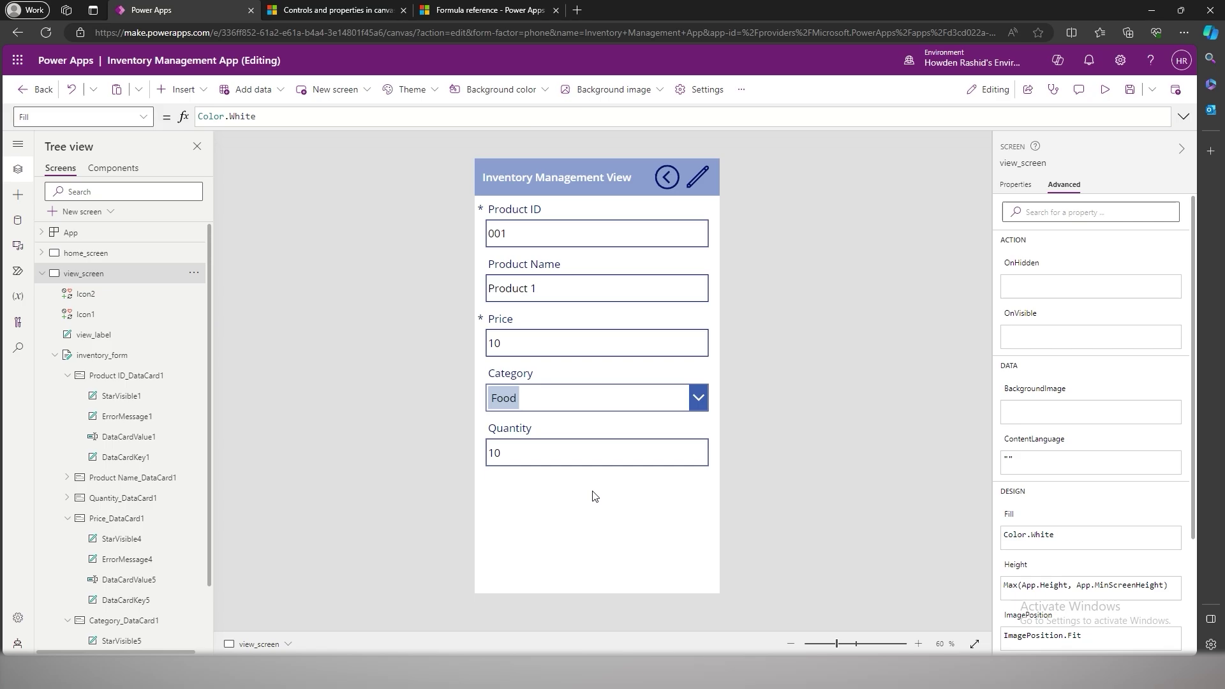
- Set the DefaultMode property of inventory_form on view_screen to FormMode.View
click(584, 516)
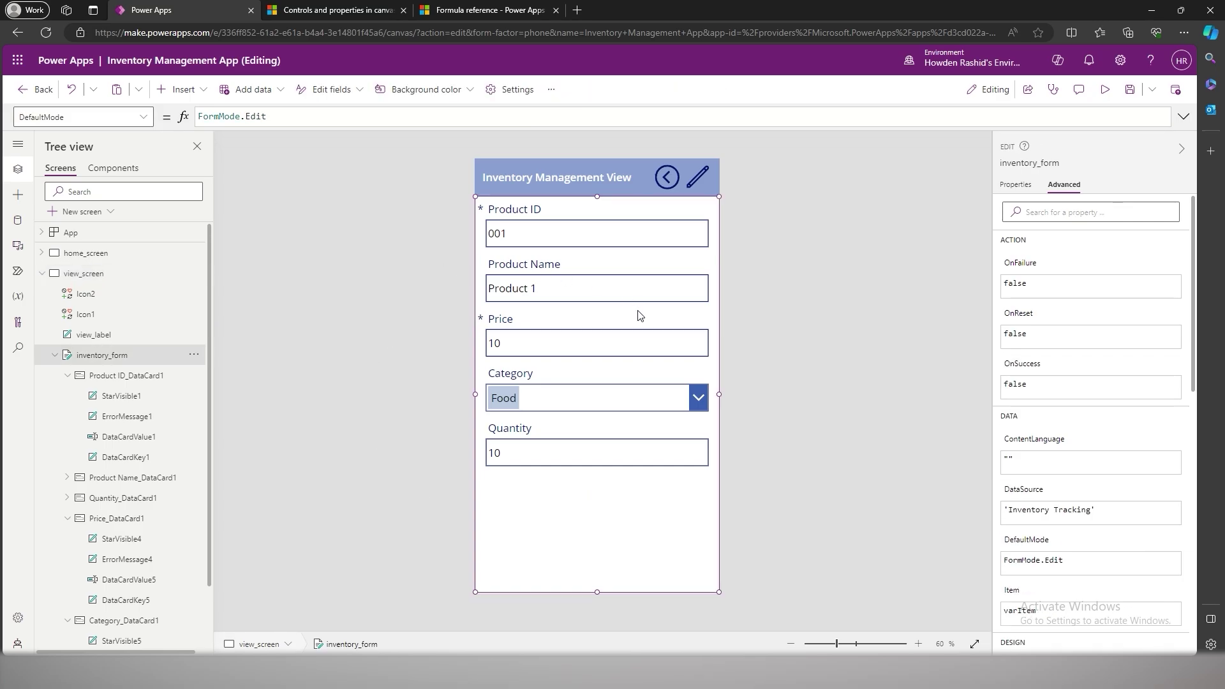
click(143, 117)
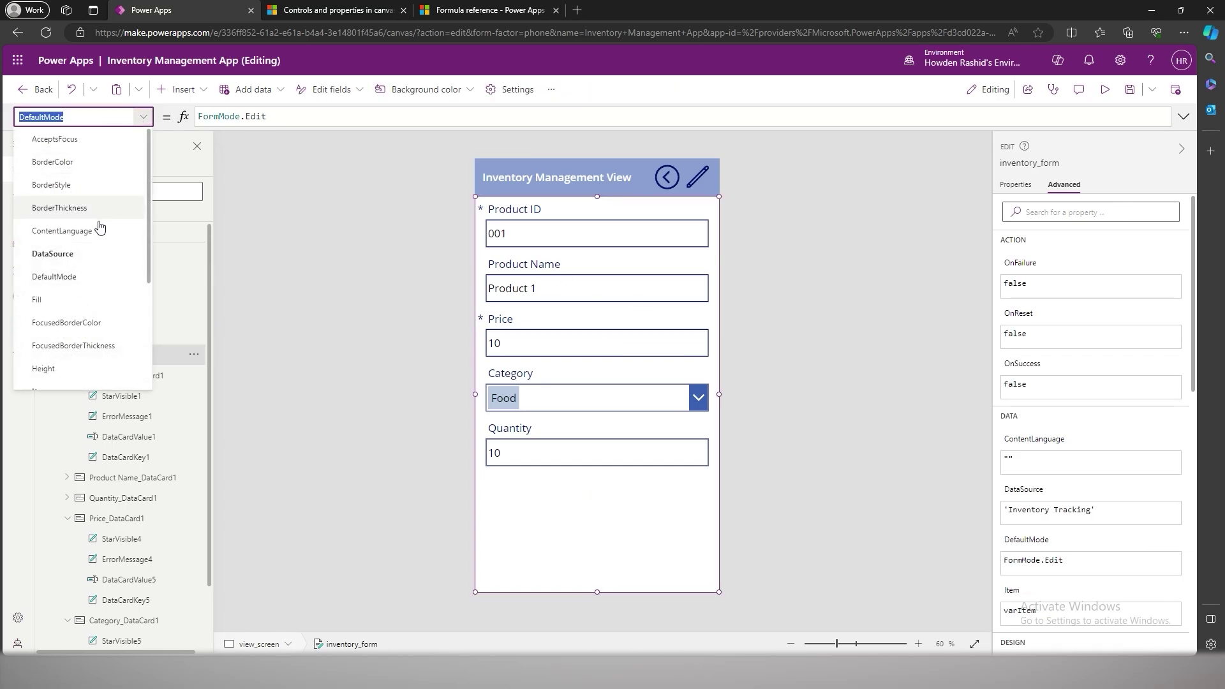
click(90, 276)
click(267, 117)
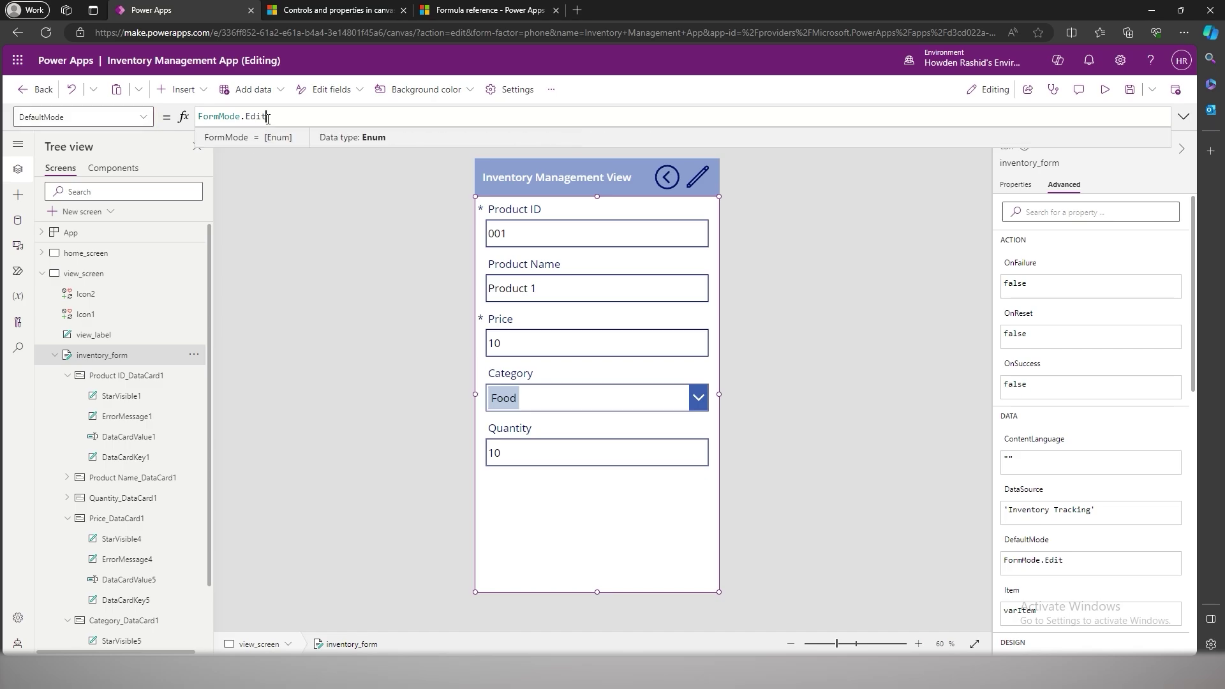
double_click(267, 117)
text(view)
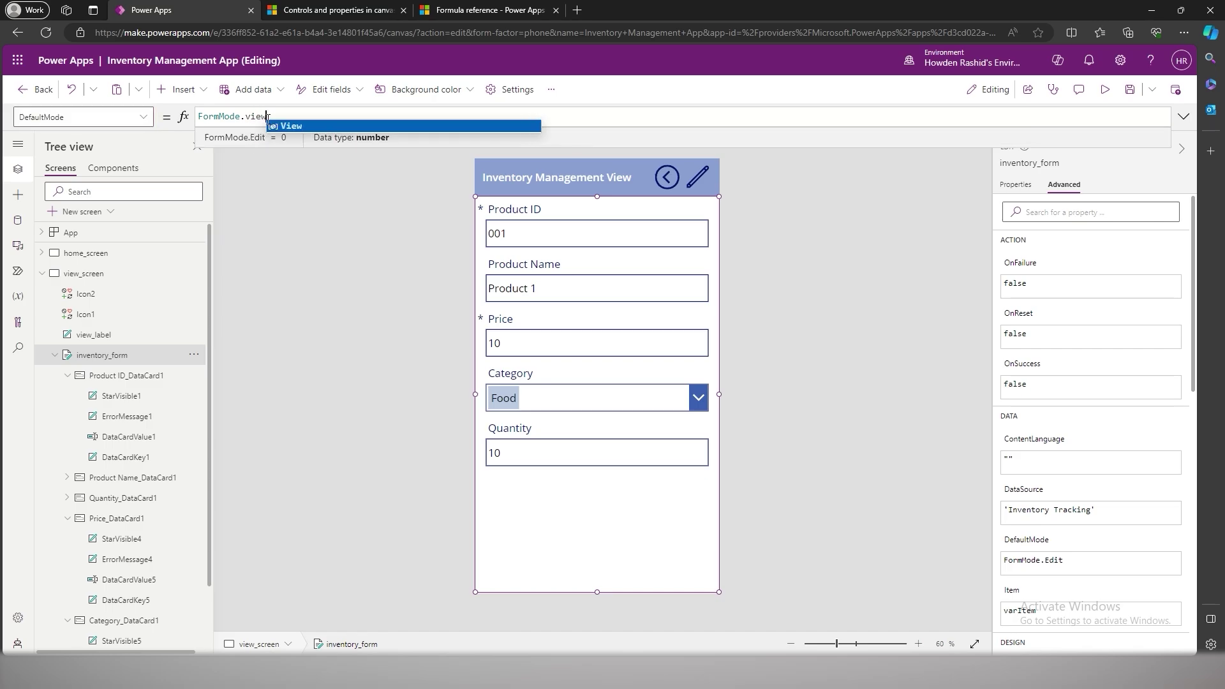
key(Tab)
click(393, 190)
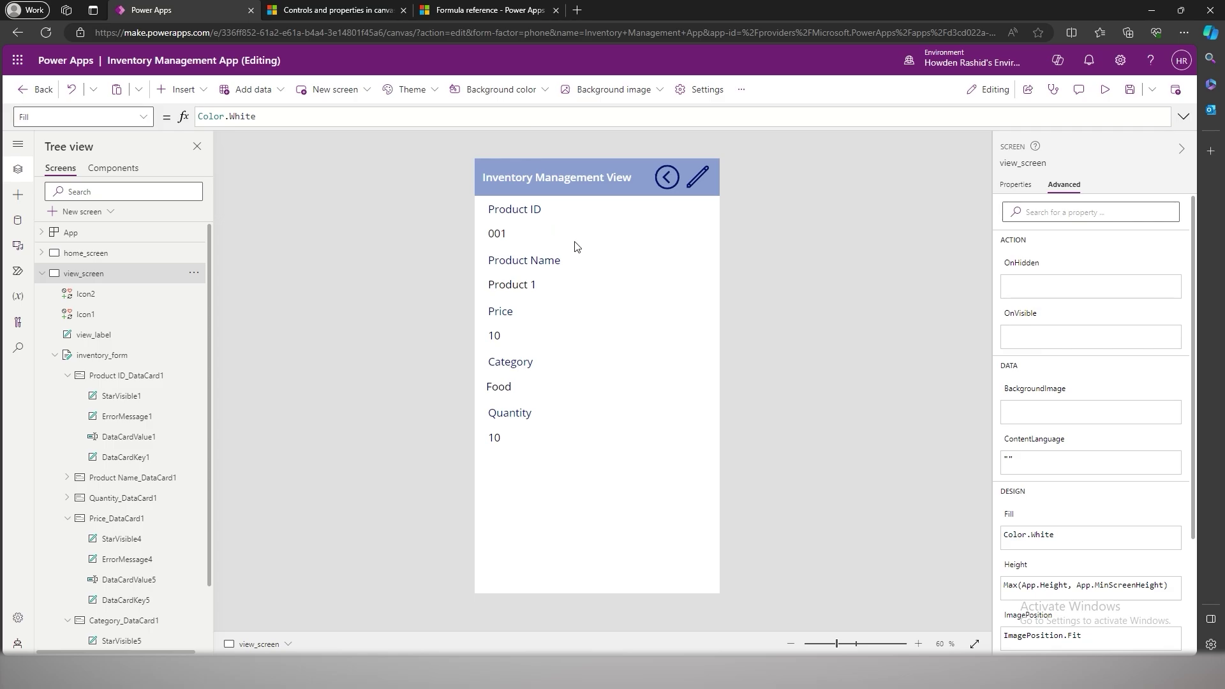
- Preview the app from home_screen, check item 001 in the view-mode form, and exit the preview
click(42, 273)
click(95, 253)
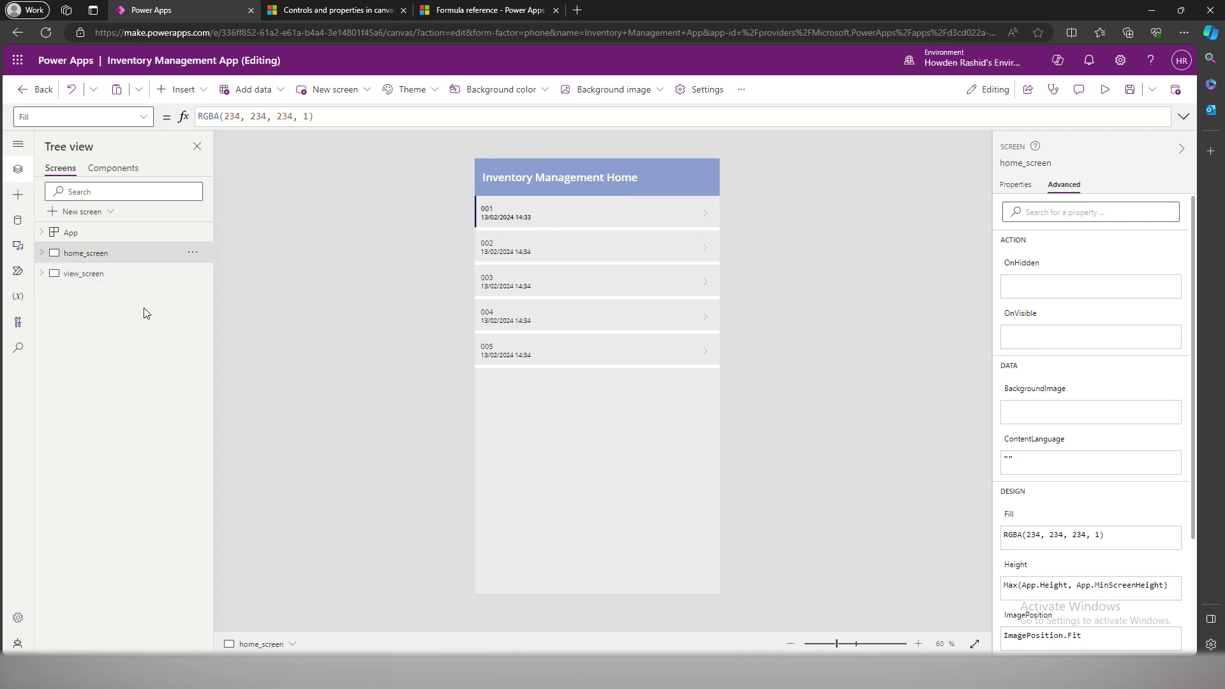
click(1104, 90)
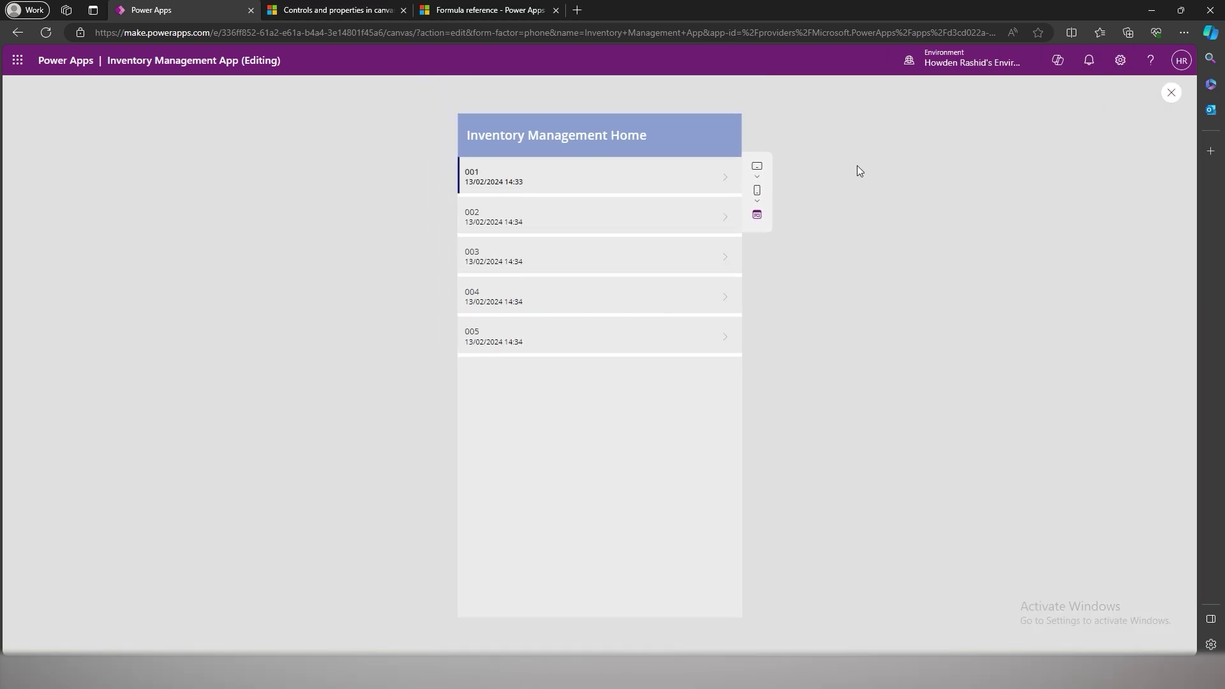
click(726, 184)
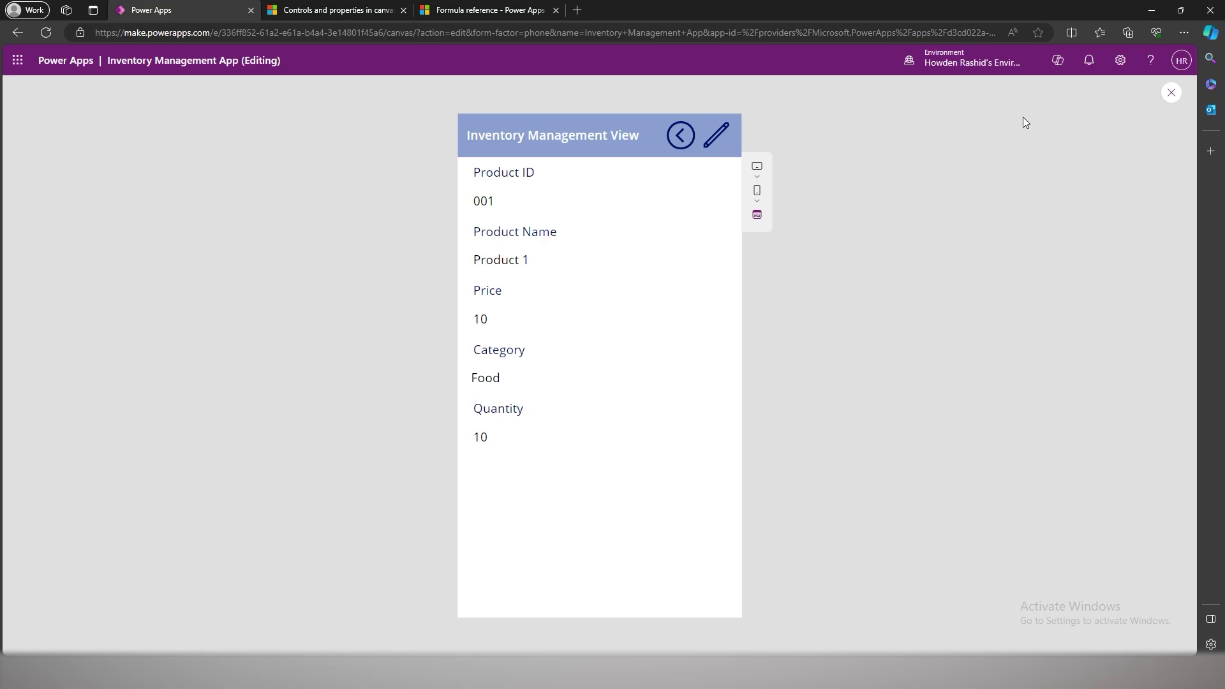
click(1172, 92)
- Set the OnSelect formula of the back arrow icon on view_screen to Back()
click(673, 181)
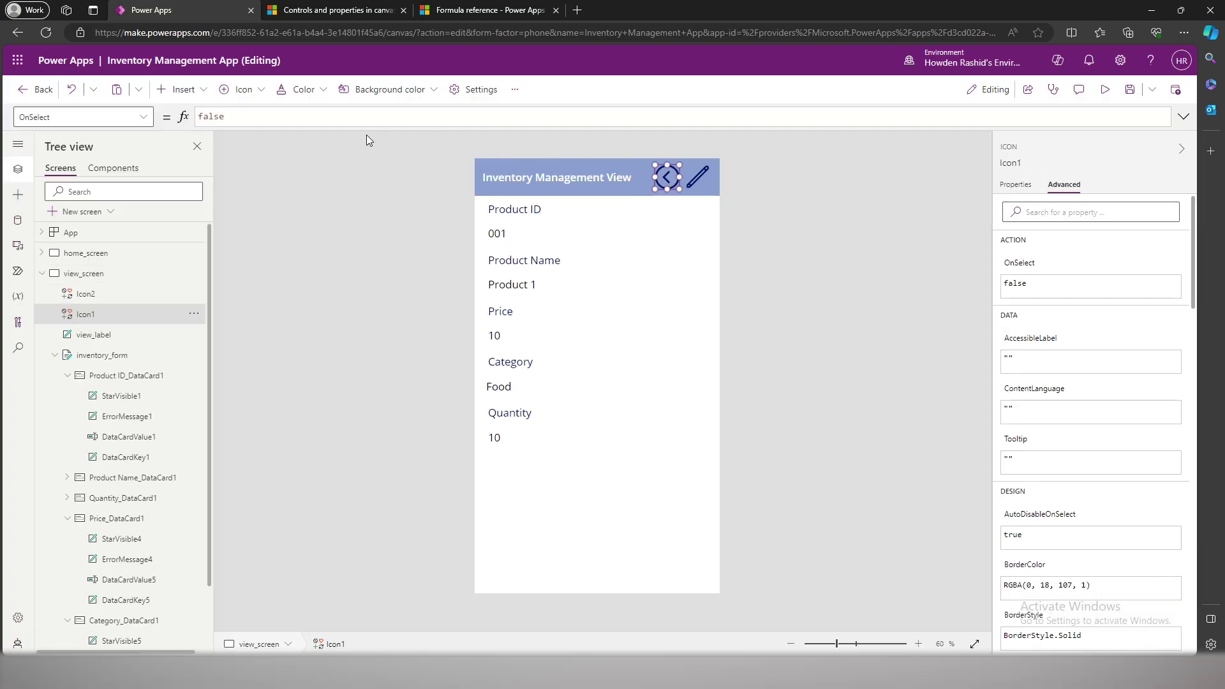
double_click(340, 115)
text(Back)
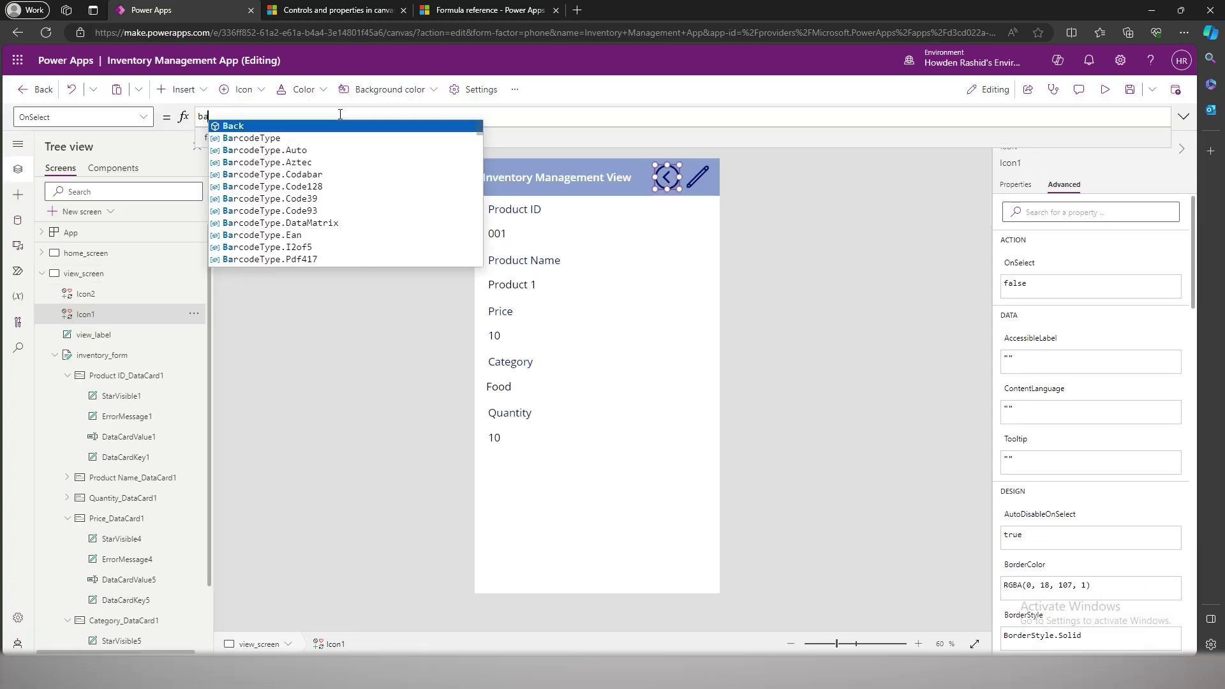
text(())
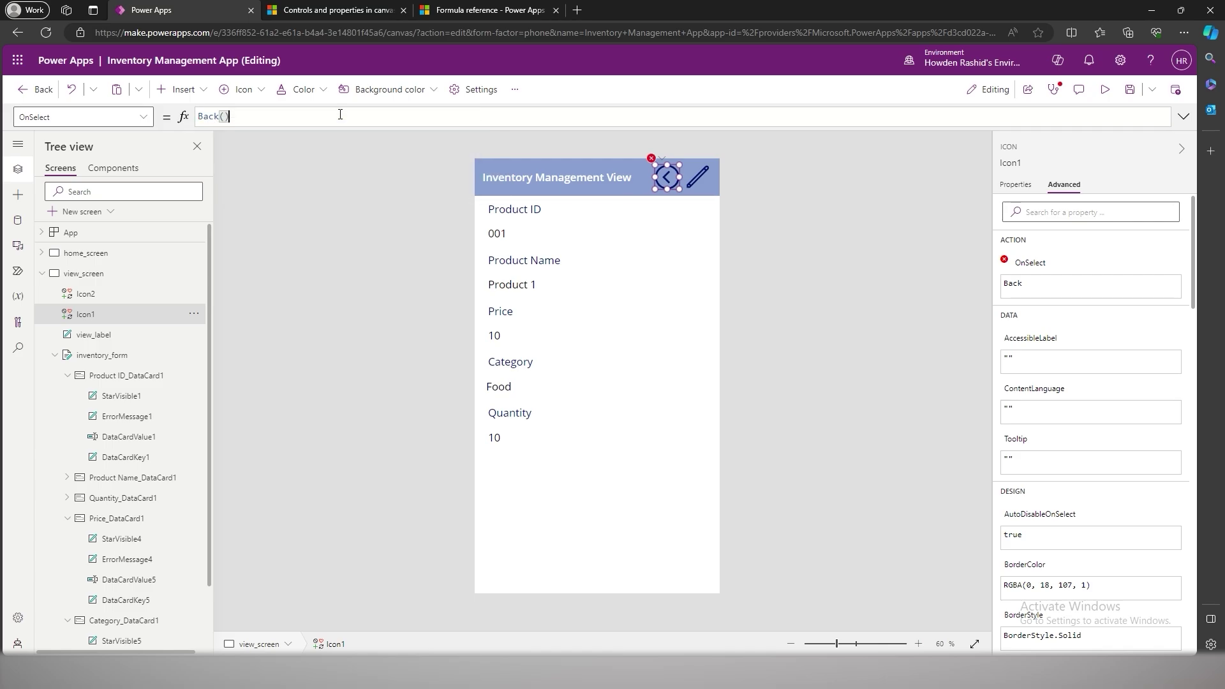
- Preview the app, test the back arrow while opening gallery items 002 and 003, and return to editing
click(1105, 89)
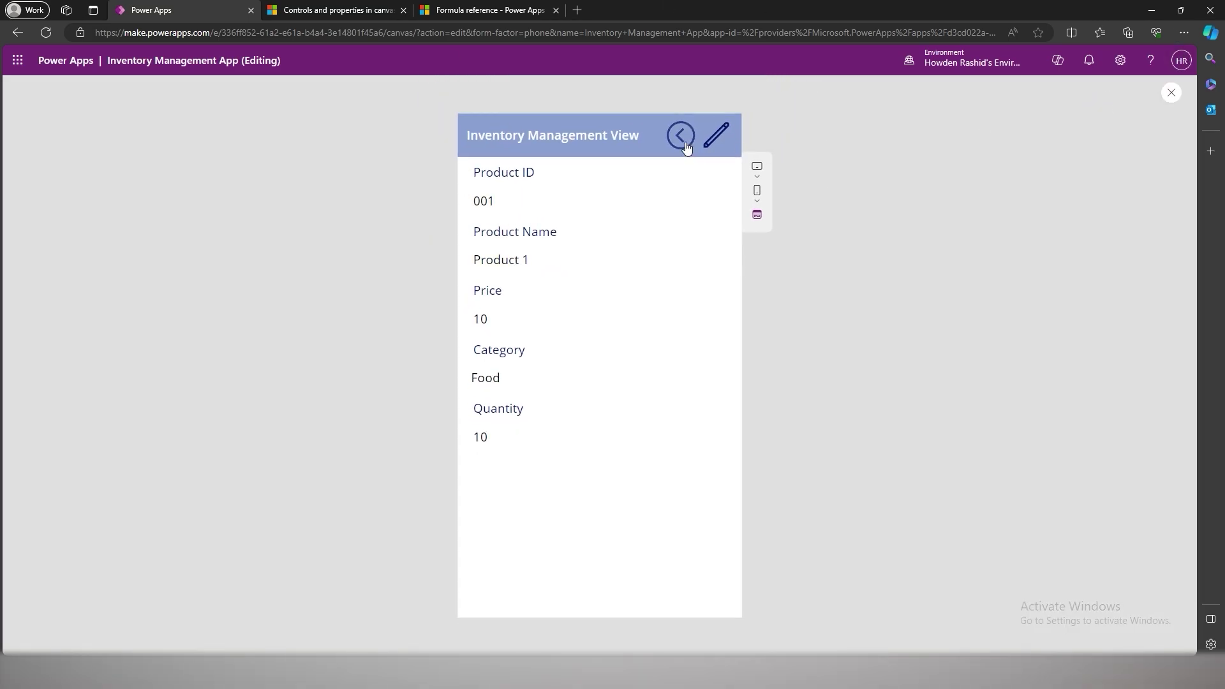
click(681, 137)
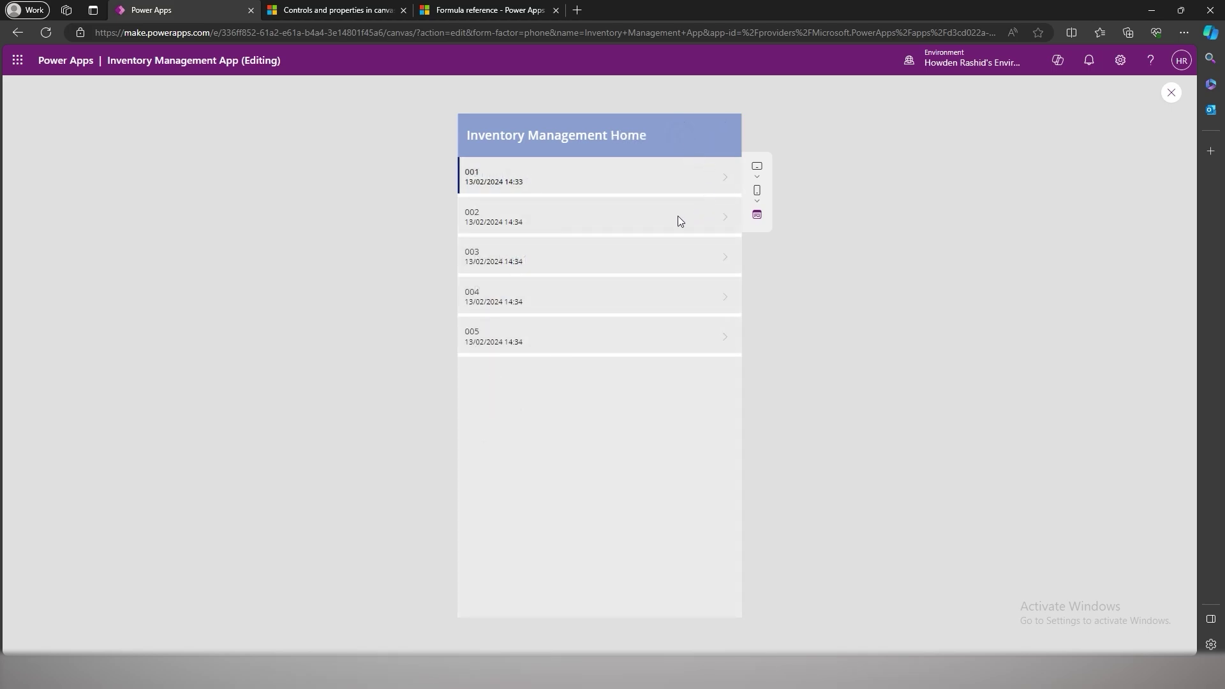
click(676, 218)
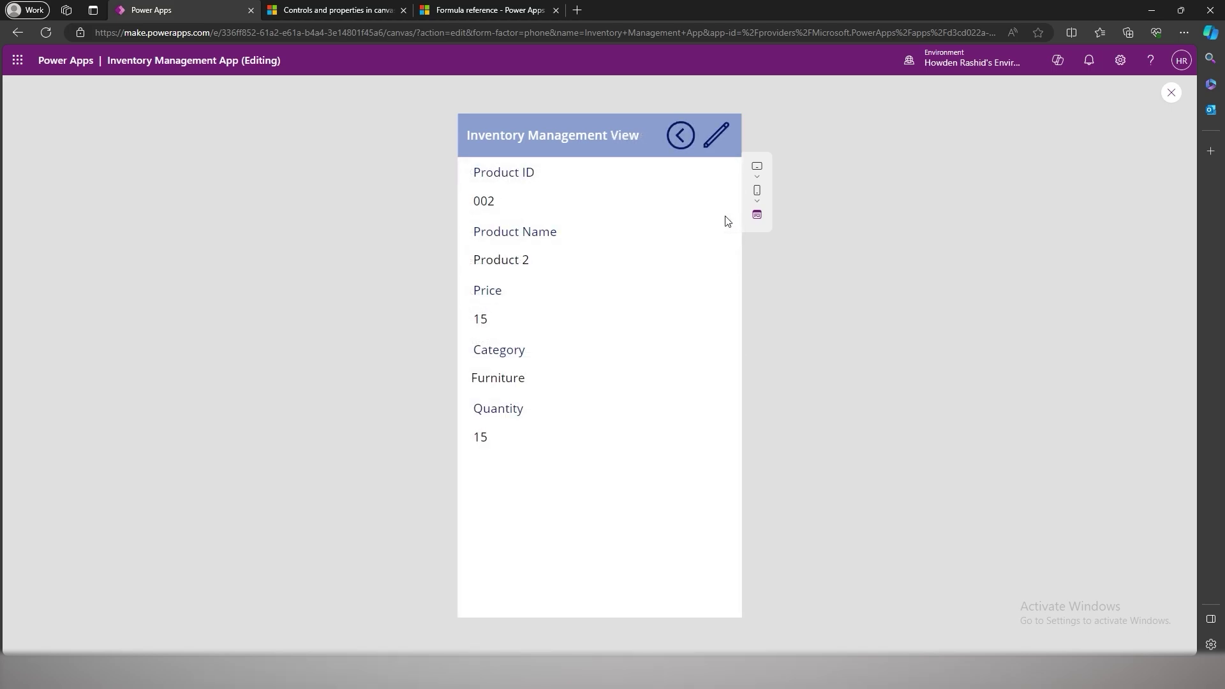
click(676, 137)
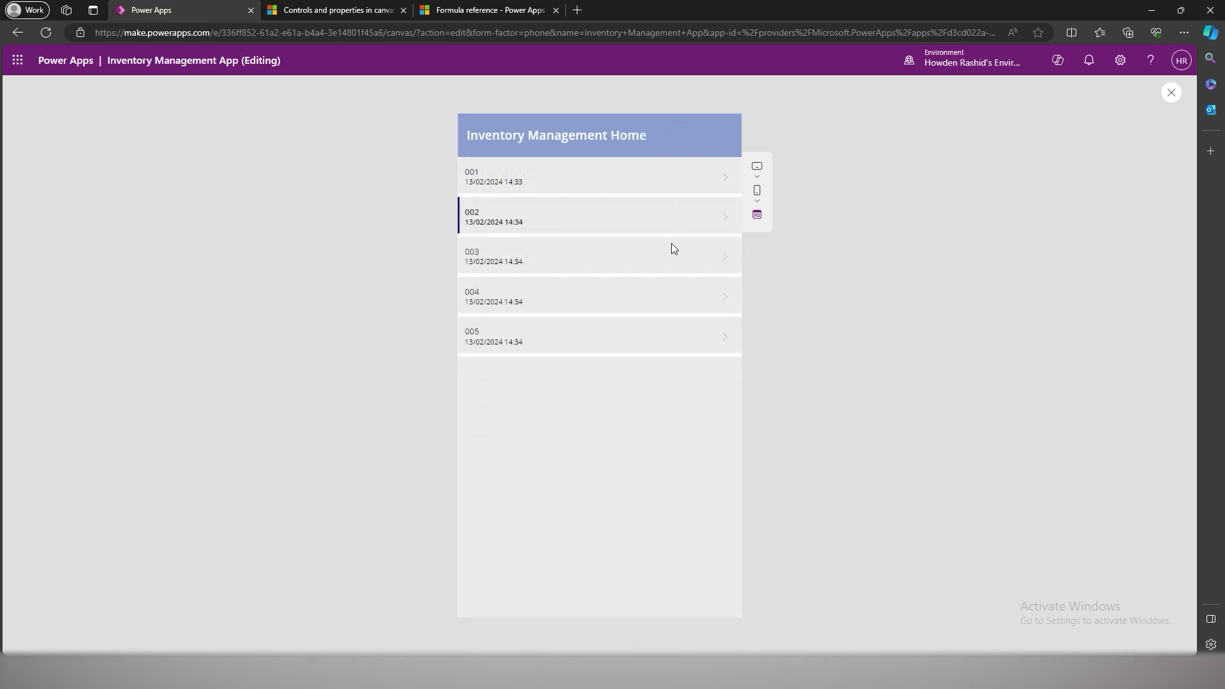
click(674, 246)
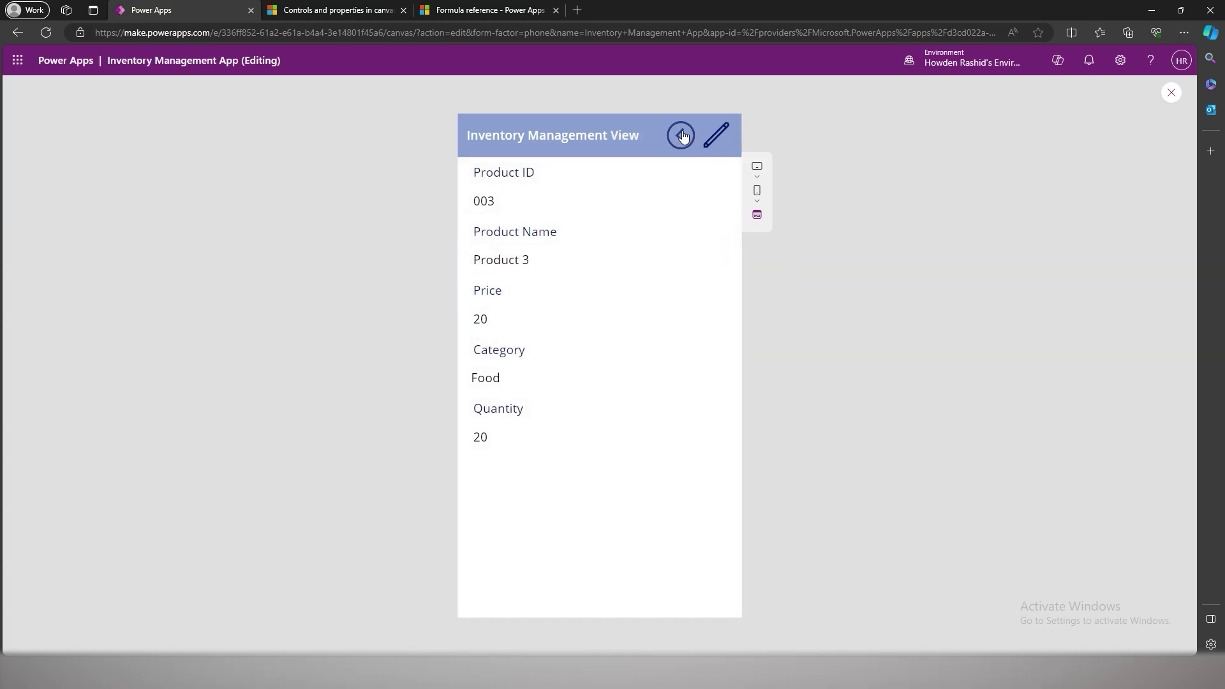
click(1171, 93)
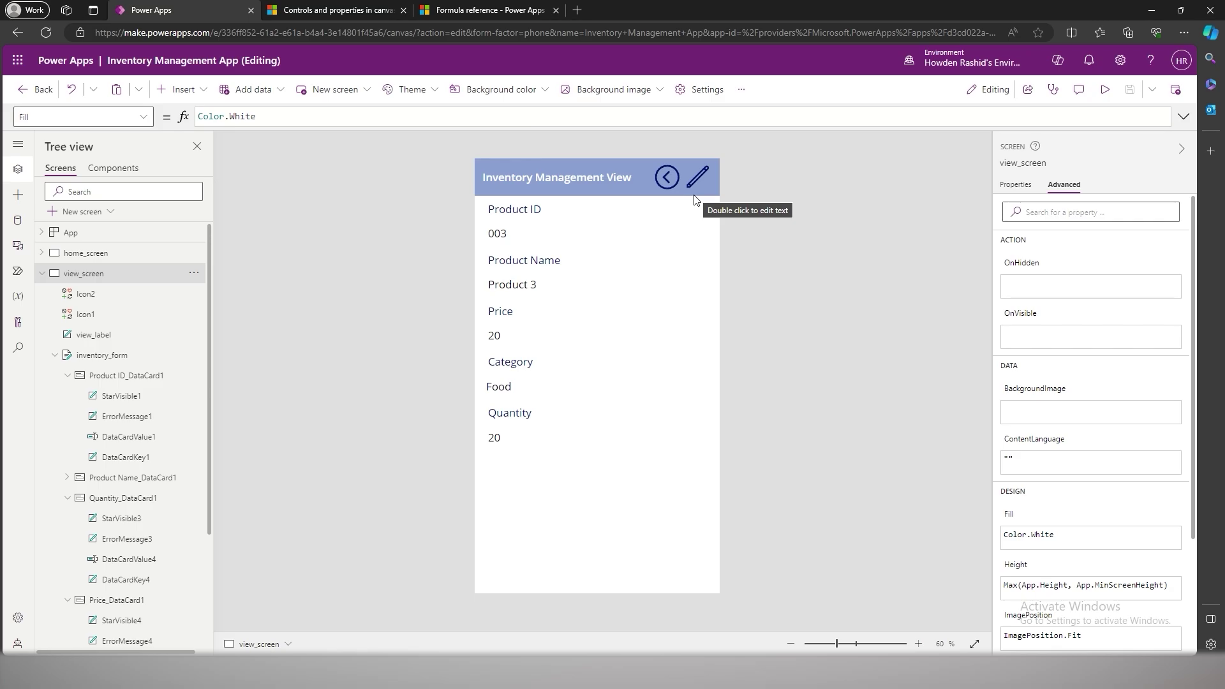
- Duplicate view_screen and rename the copy edit_screen
click(45, 277)
click(192, 273)
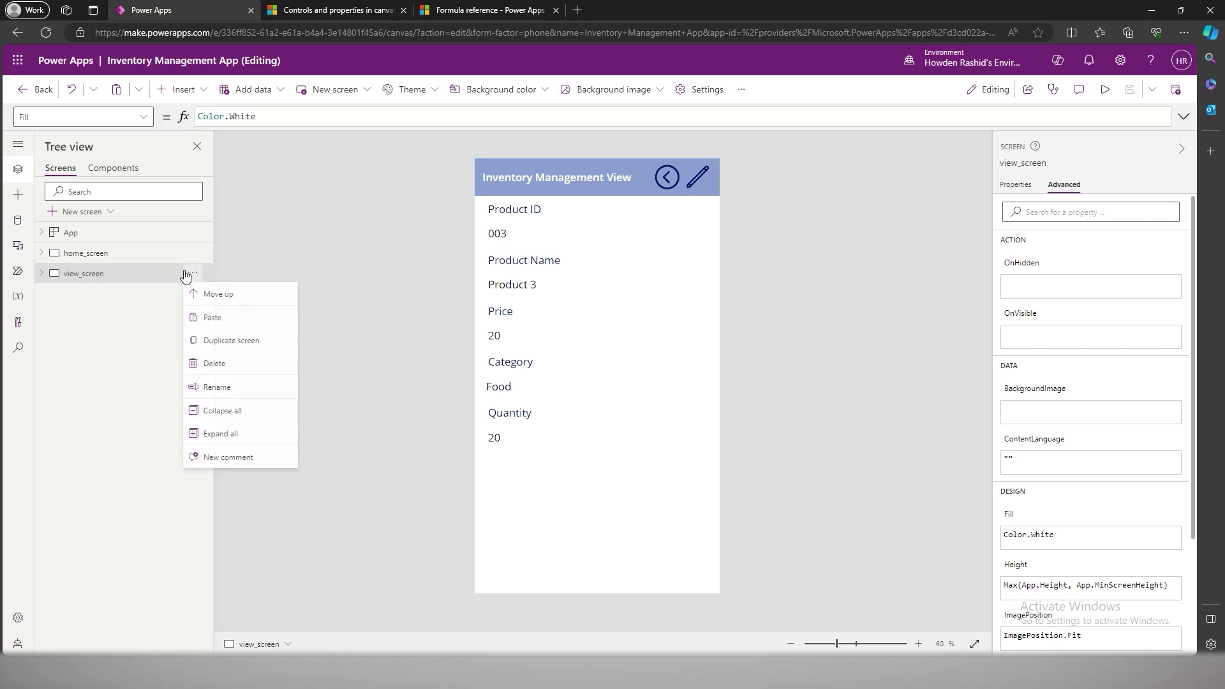
click(223, 341)
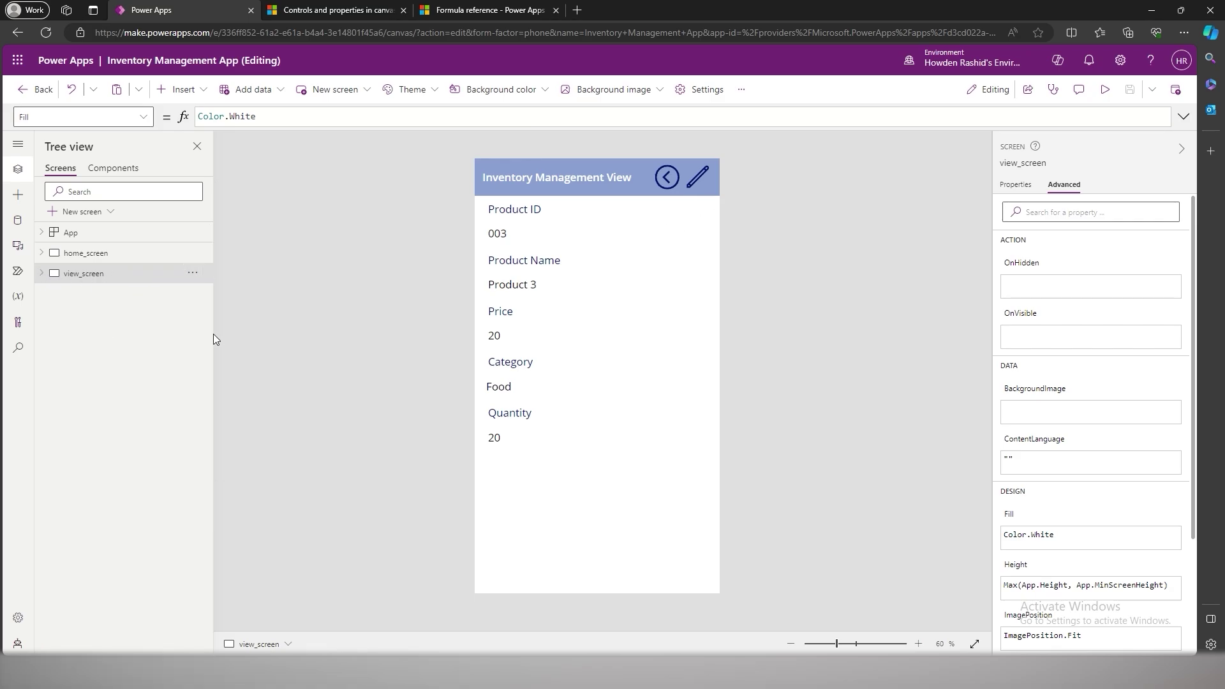
double_click(78, 295)
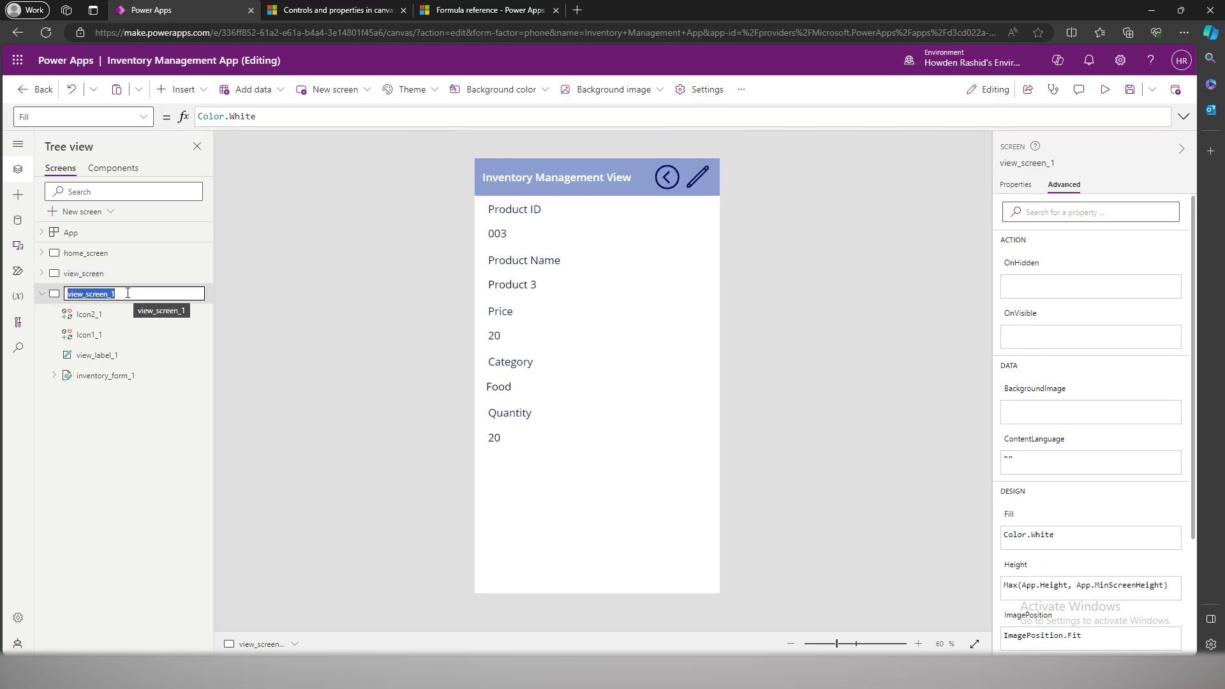
text(edit)
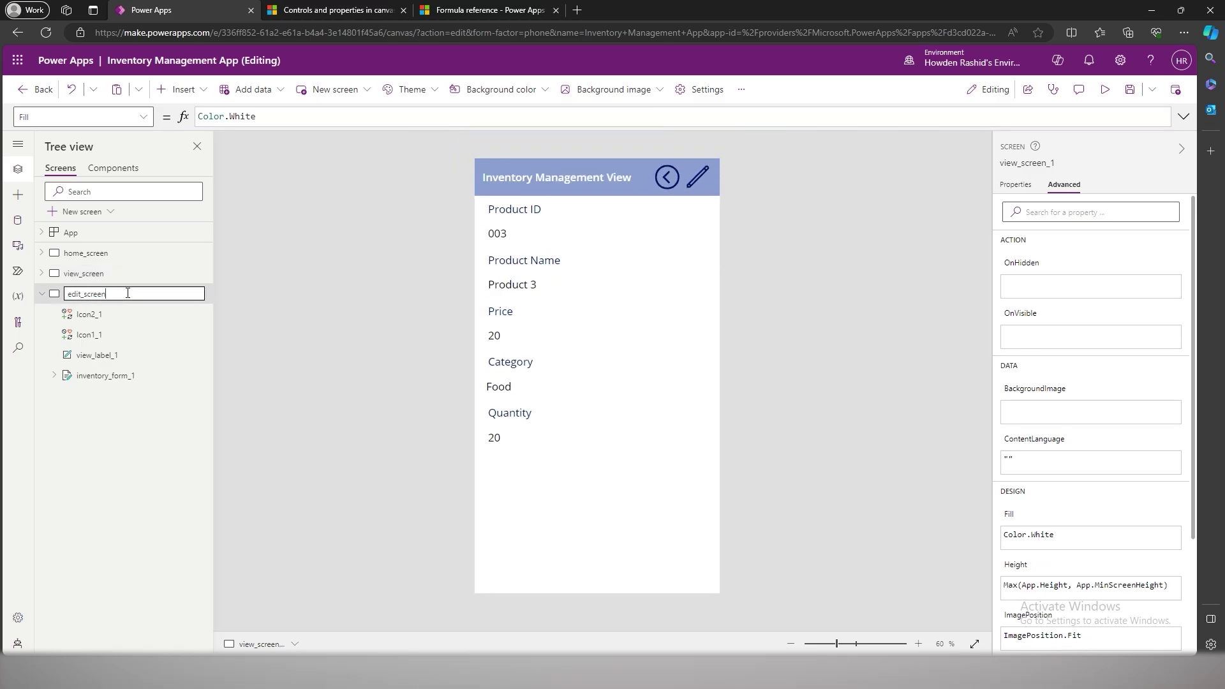
key(Return)
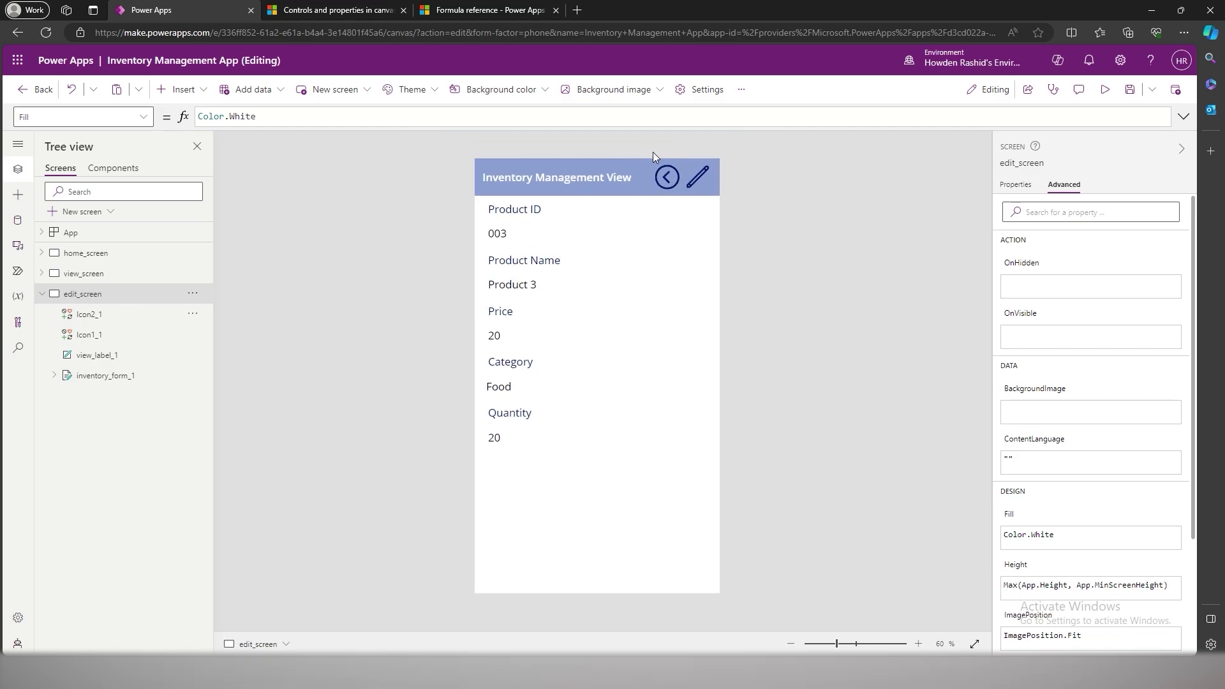
- On edit_screen, change the back arrow icon to the Save icon and the pencil icon to the Cancel icon
click(663, 176)
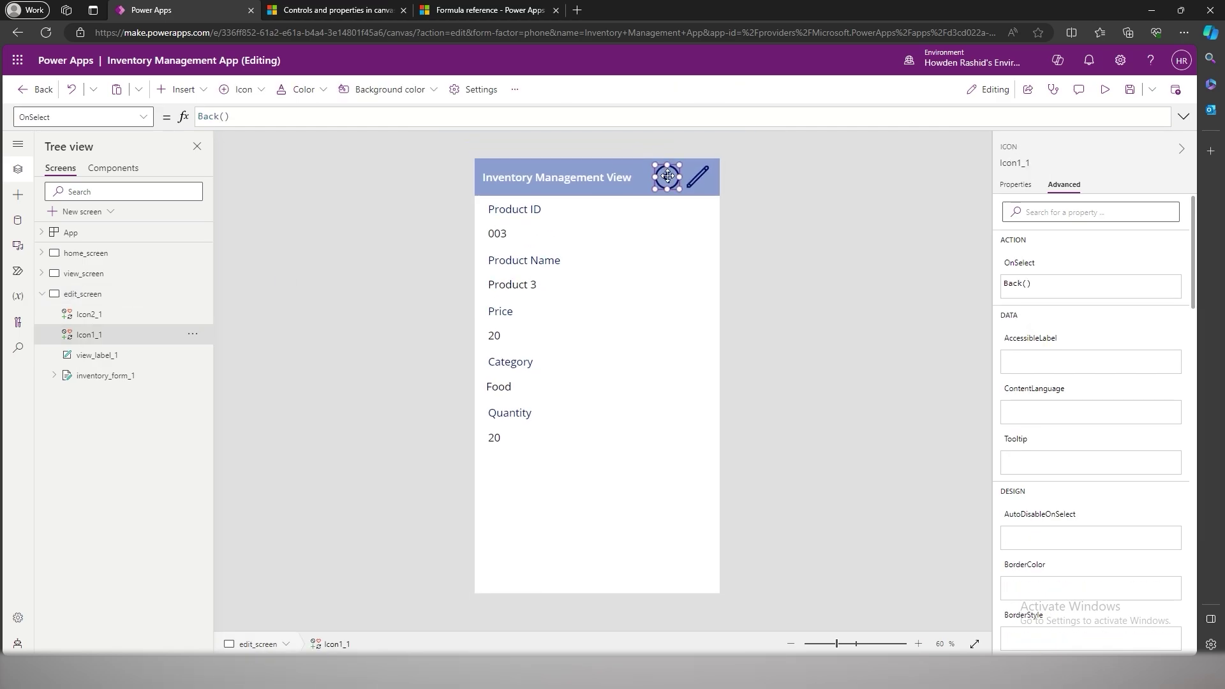
click(242, 90)
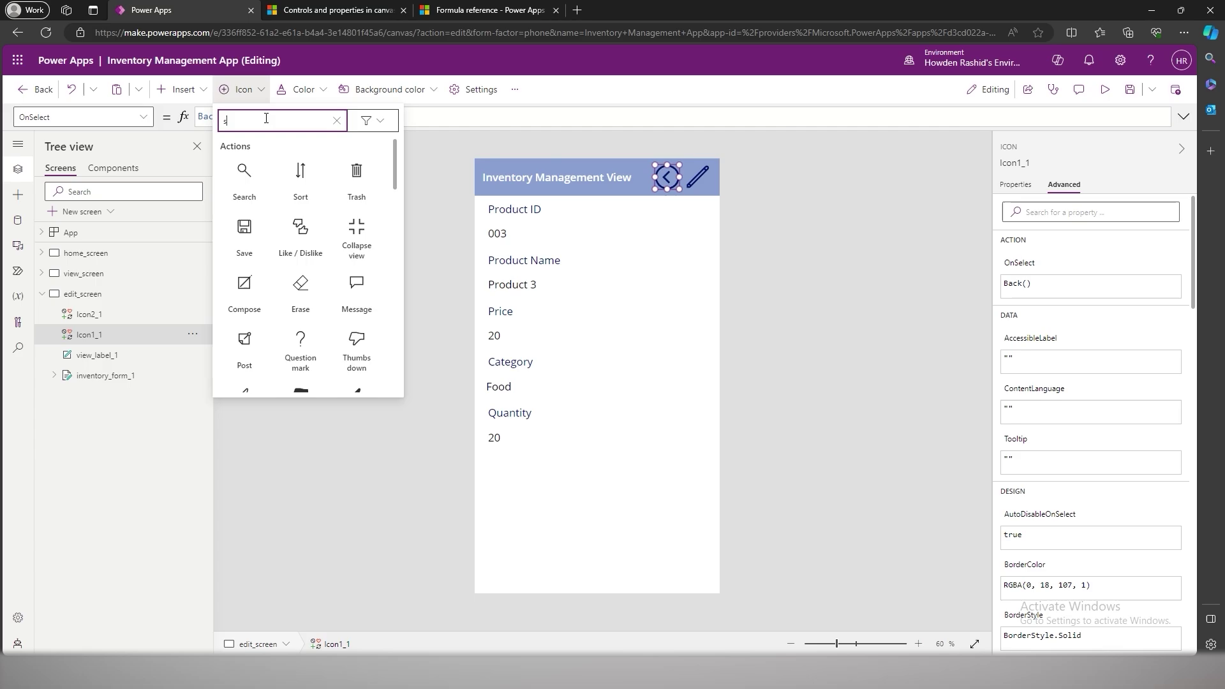
text(save)
click(244, 178)
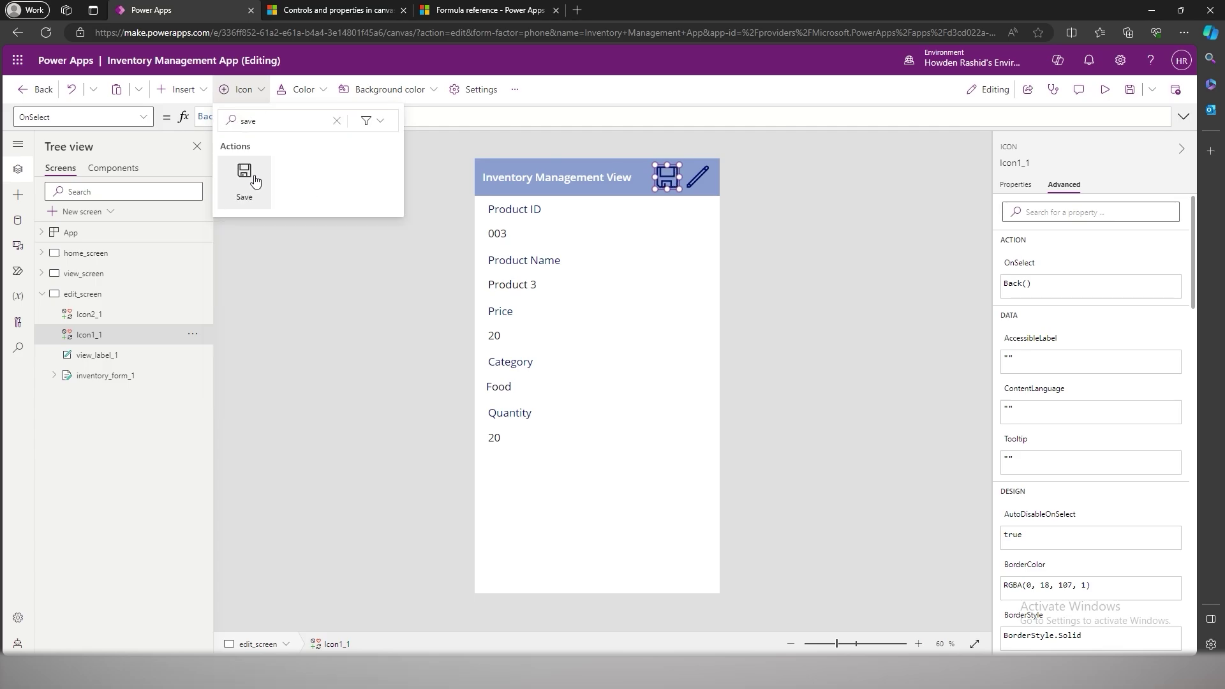
click(697, 176)
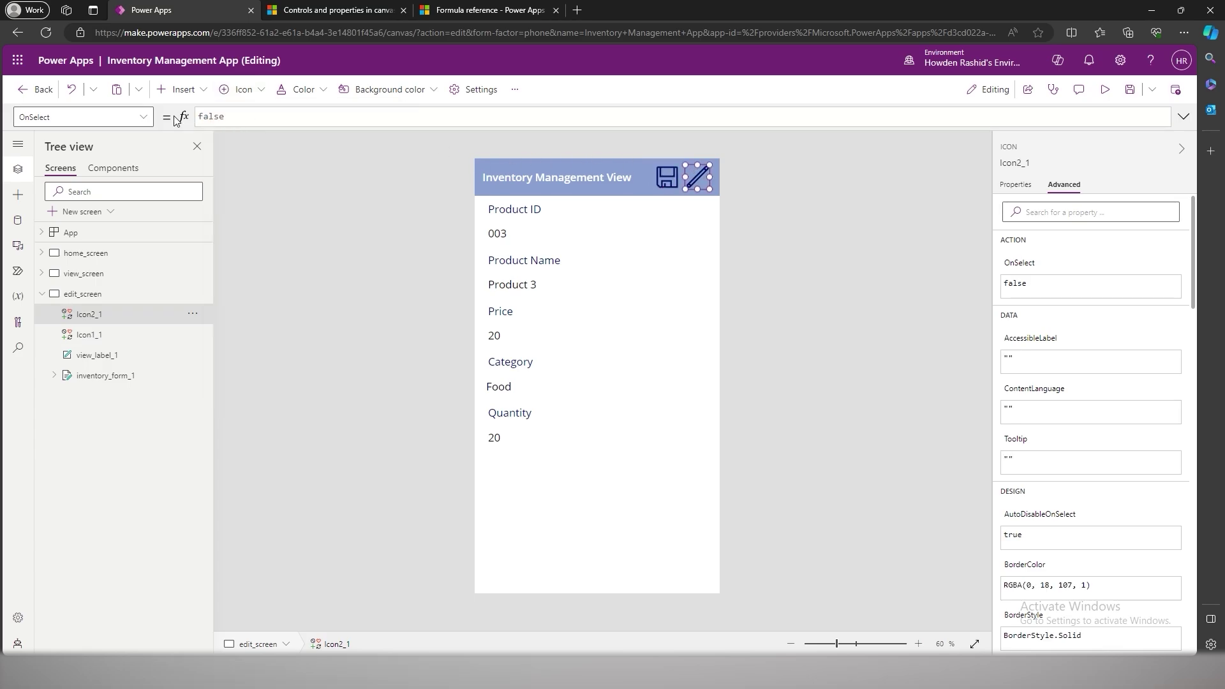
click(242, 90)
click(300, 181)
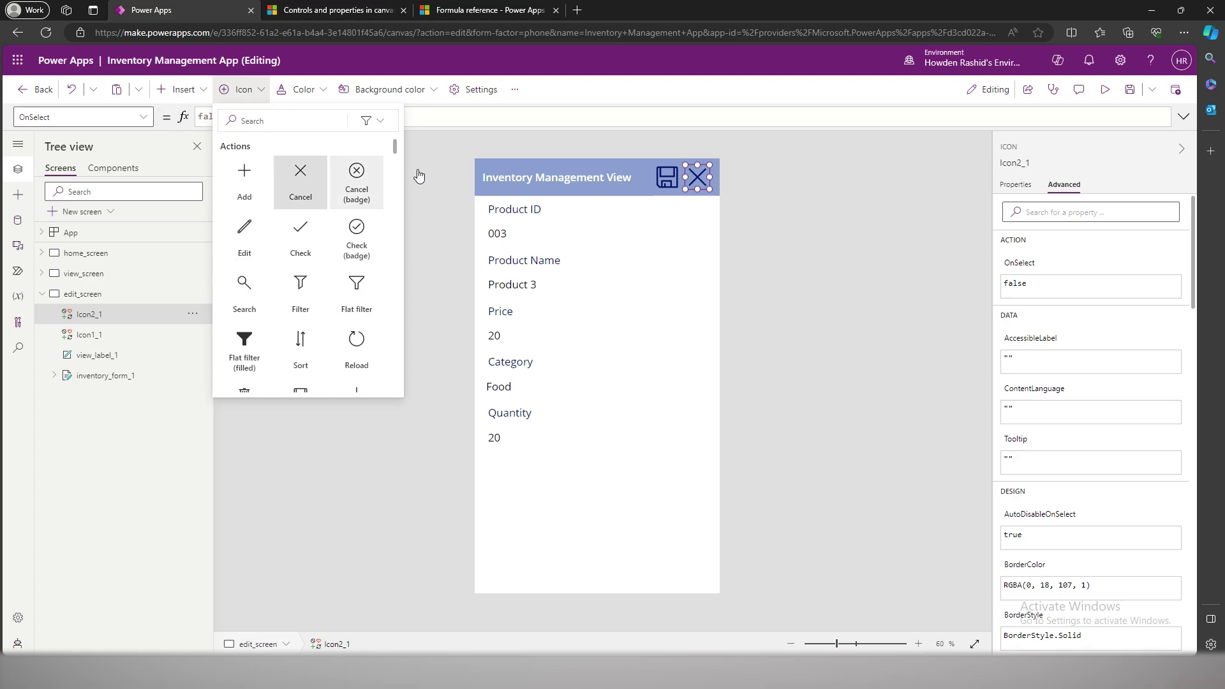
click(761, 188)
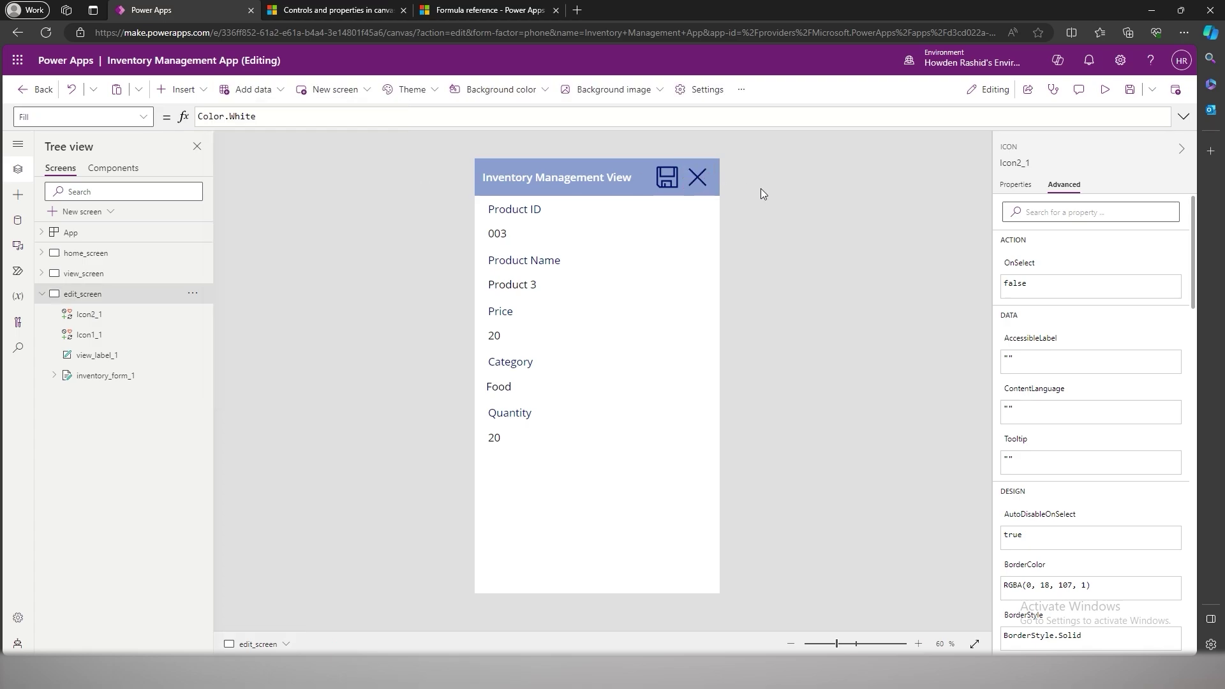
- Set the OnSelect formula of the pencil icon on view_screen to Navigate(edit_screen)
alt+click(707, 176)
click(705, 178)
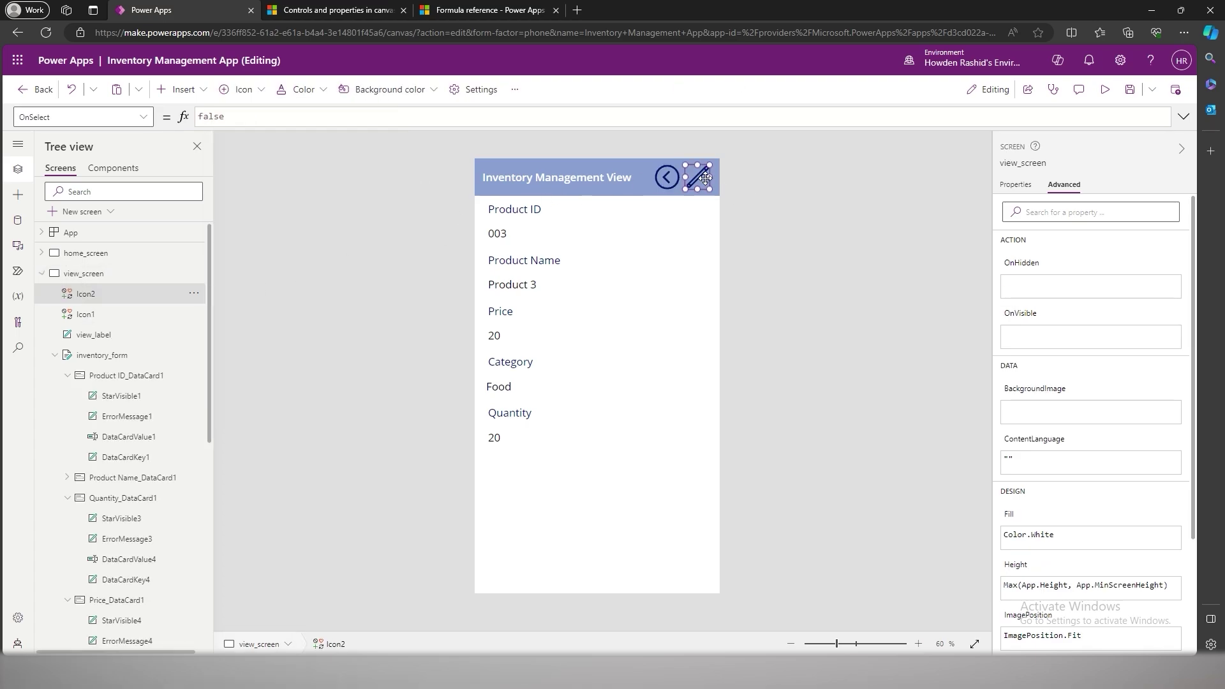
double_click(217, 116)
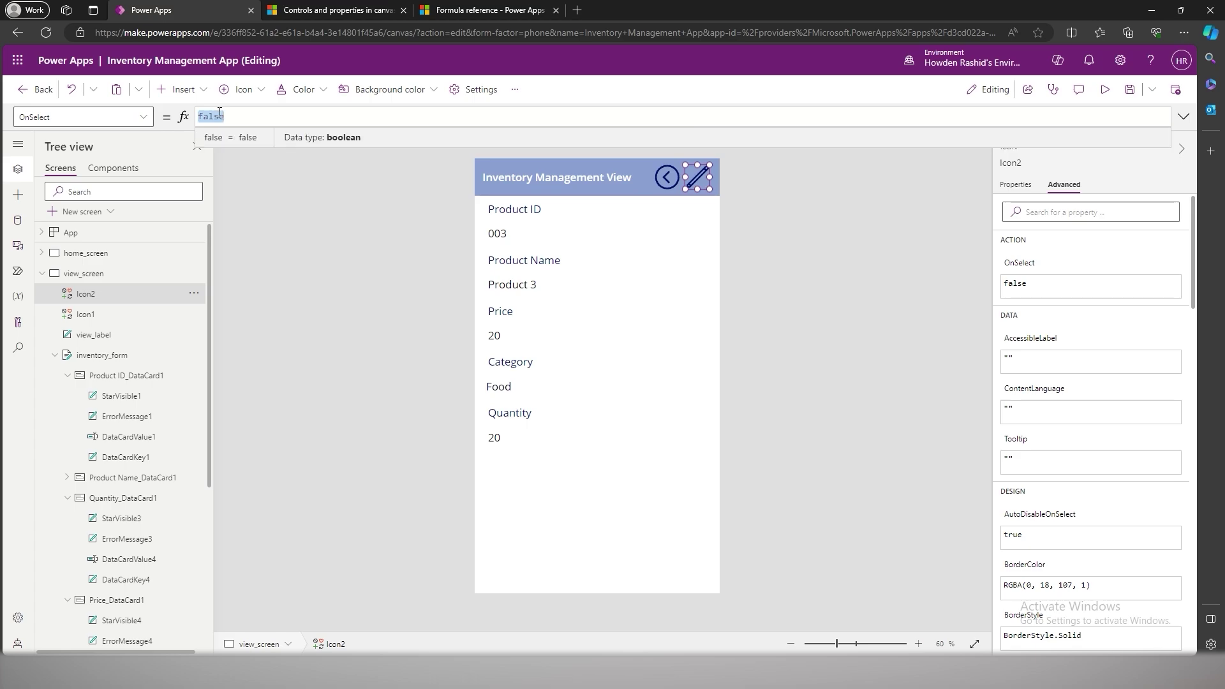
text(Navigate()
key(Tab)
text())
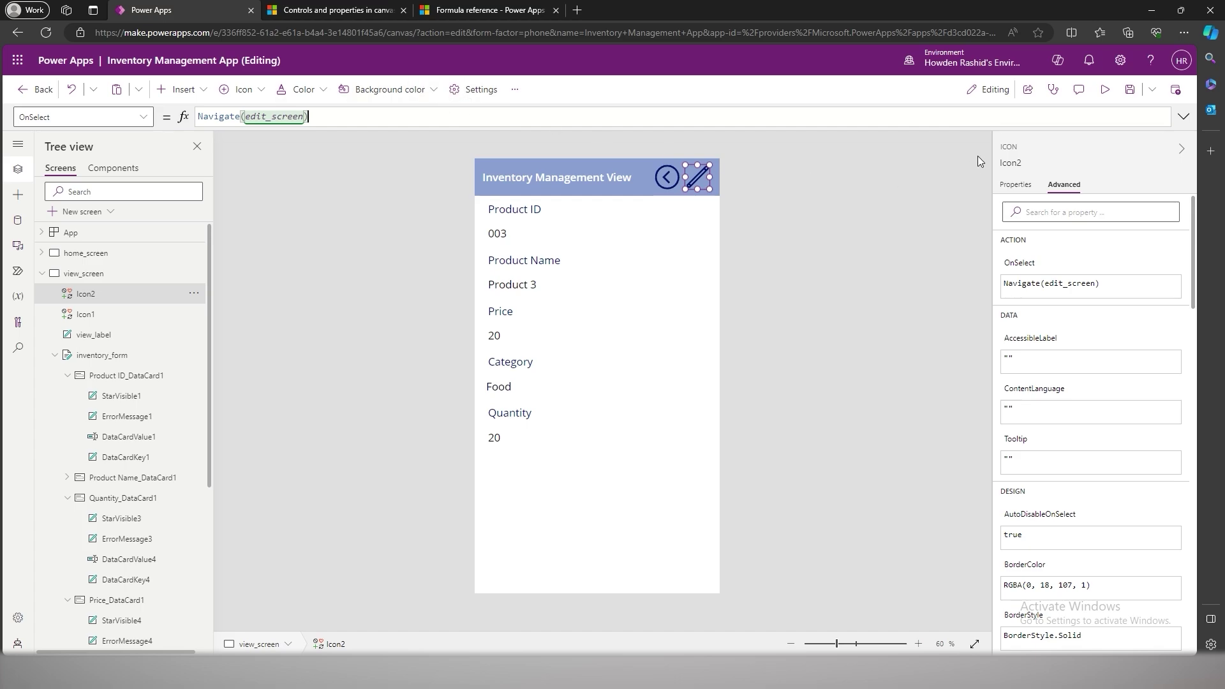
- Preview the app, test the pencil icon's navigation to edit_screen, and exit the preview
click(1105, 89)
click(718, 129)
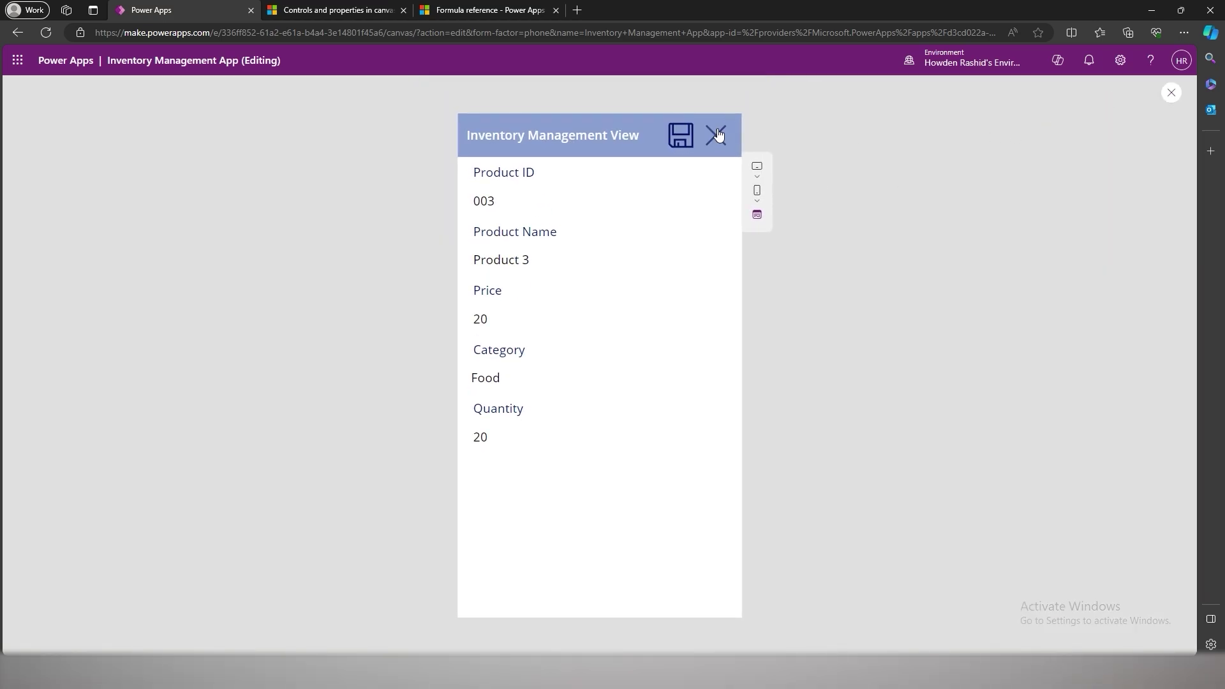
click(1171, 94)
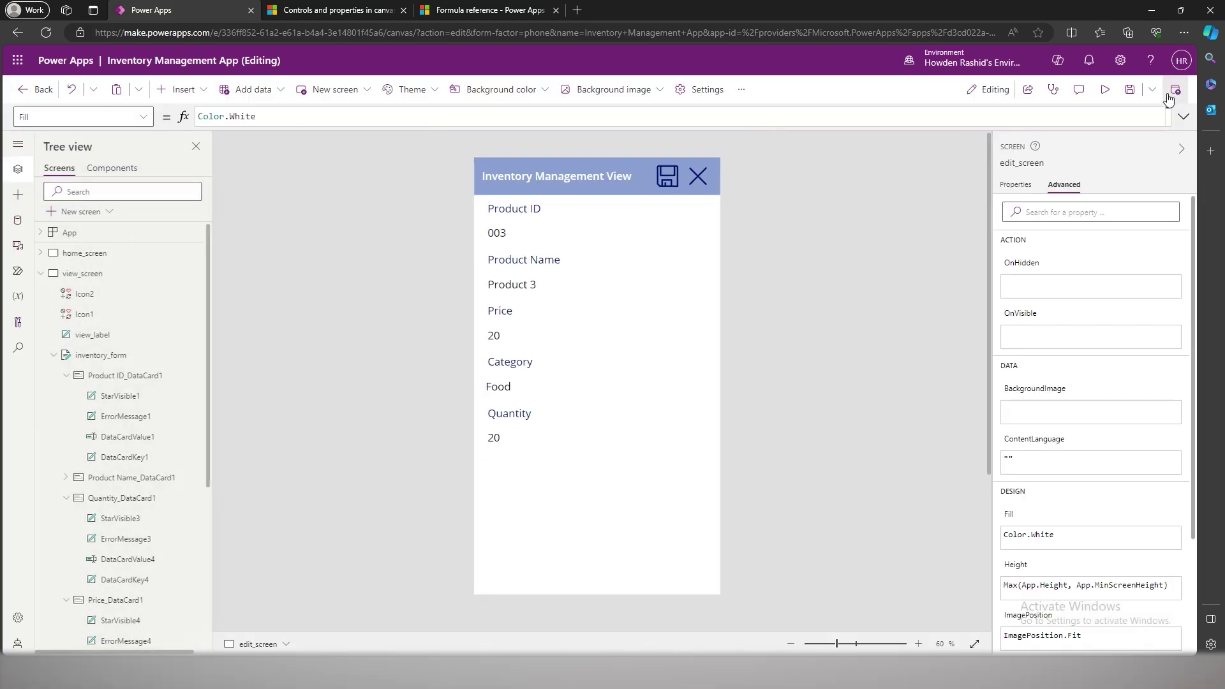
- Set the DefaultMode property of the inventory form on edit_screen to FormMode.Edit
click(520, 508)
click(58, 115)
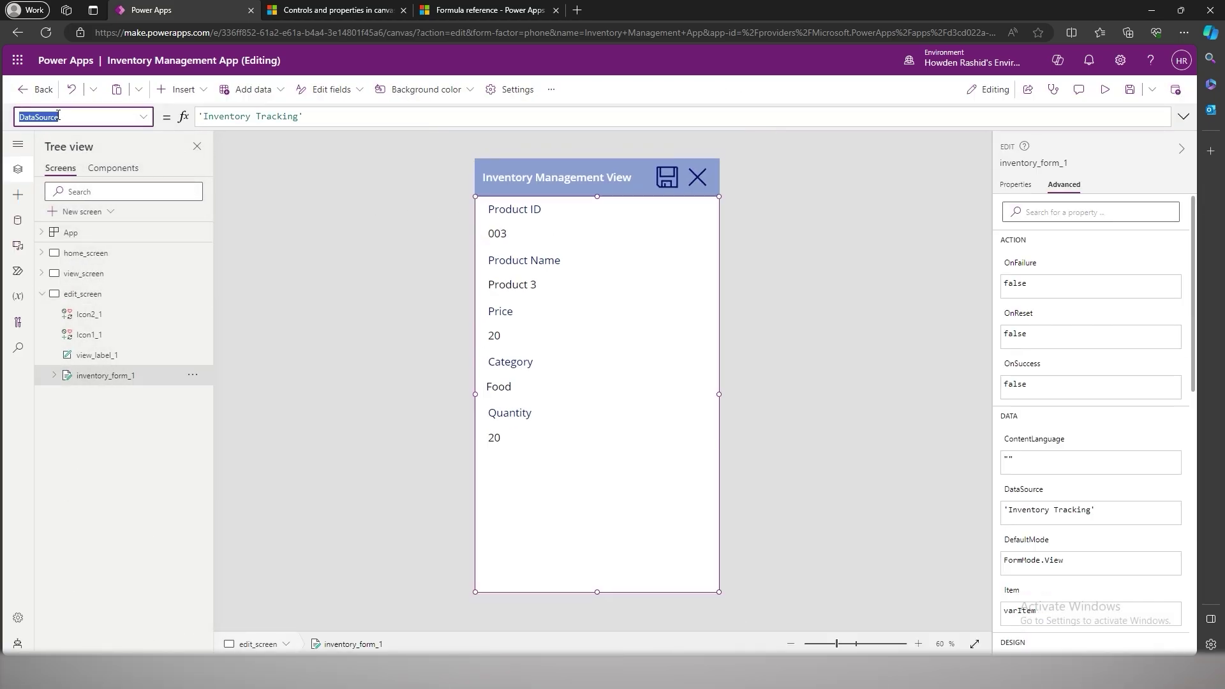
text(DefaultMod)
key(Return)
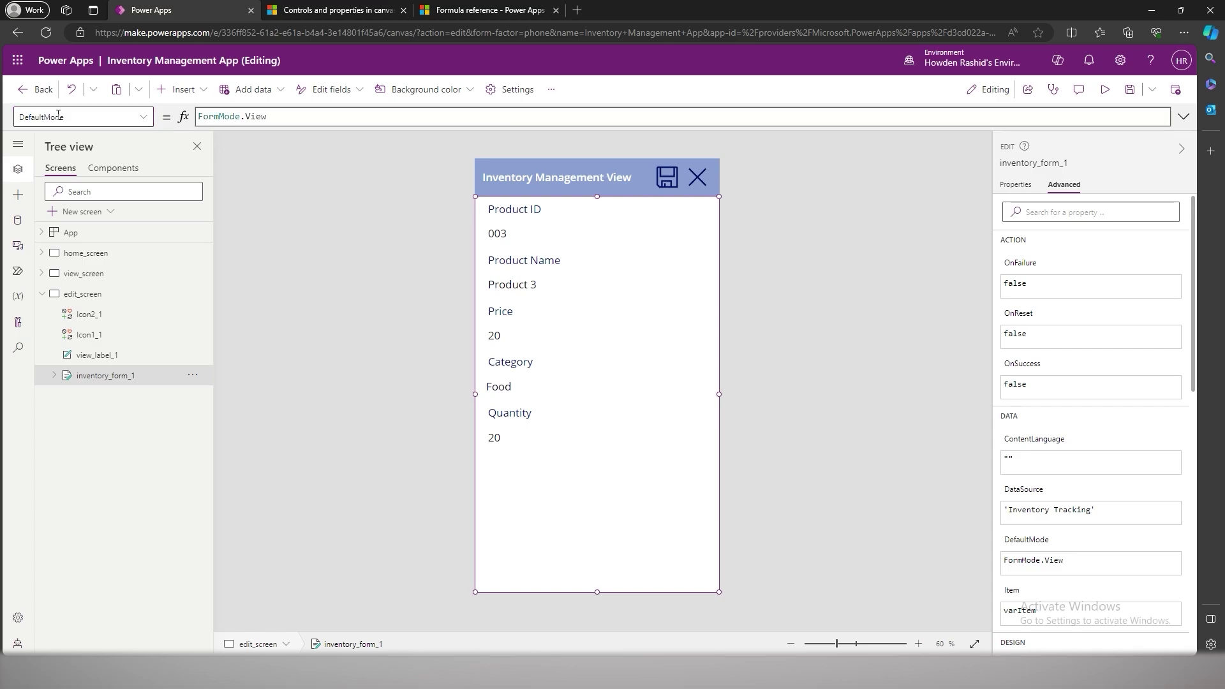
double_click(355, 115)
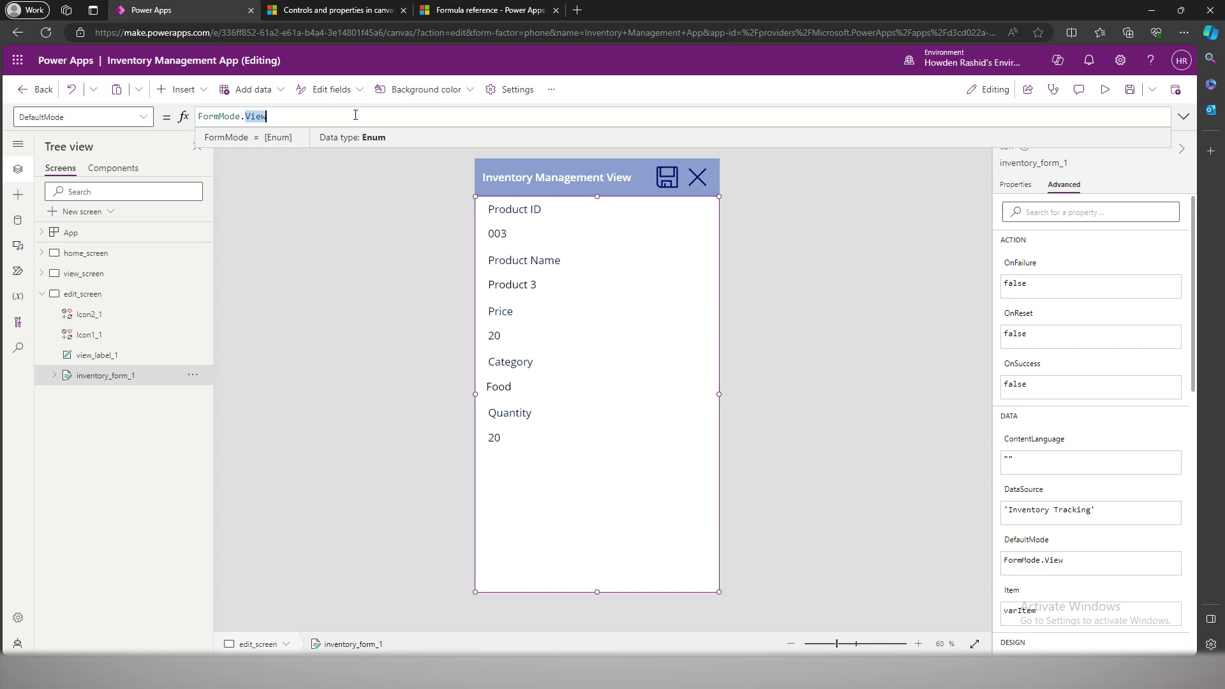
text(Edit)
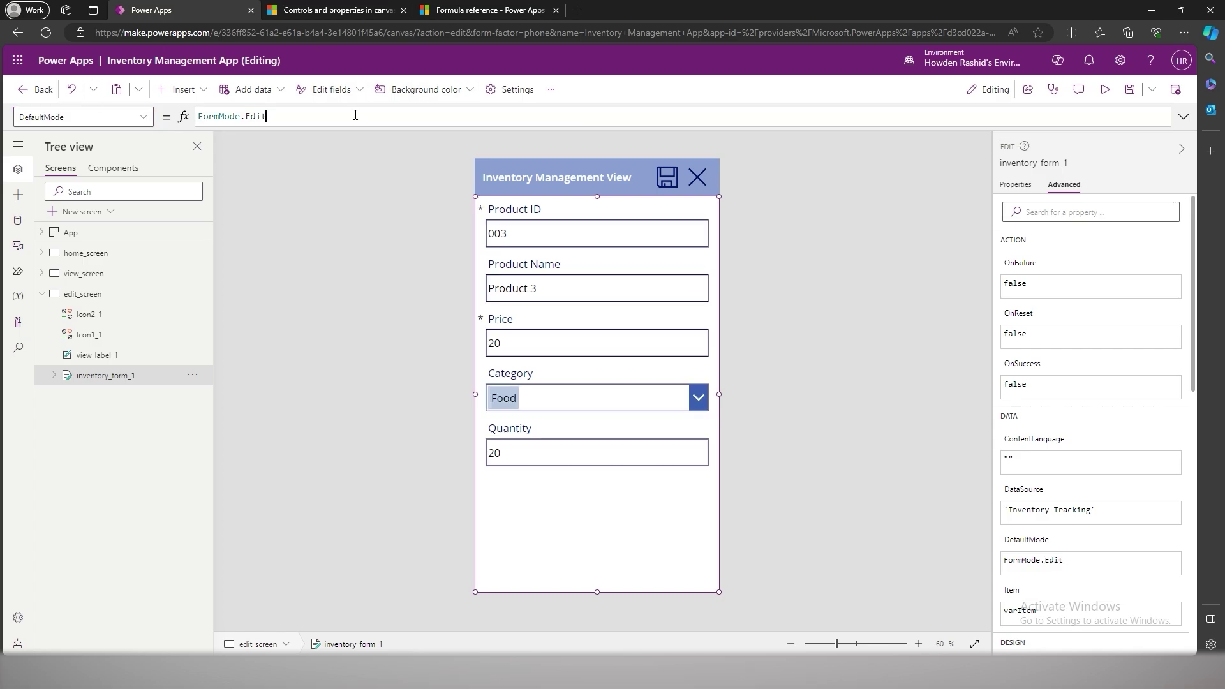
- Preview the app from view_screen, open the editable form through the pencil icon, and return to editing
click(106, 276)
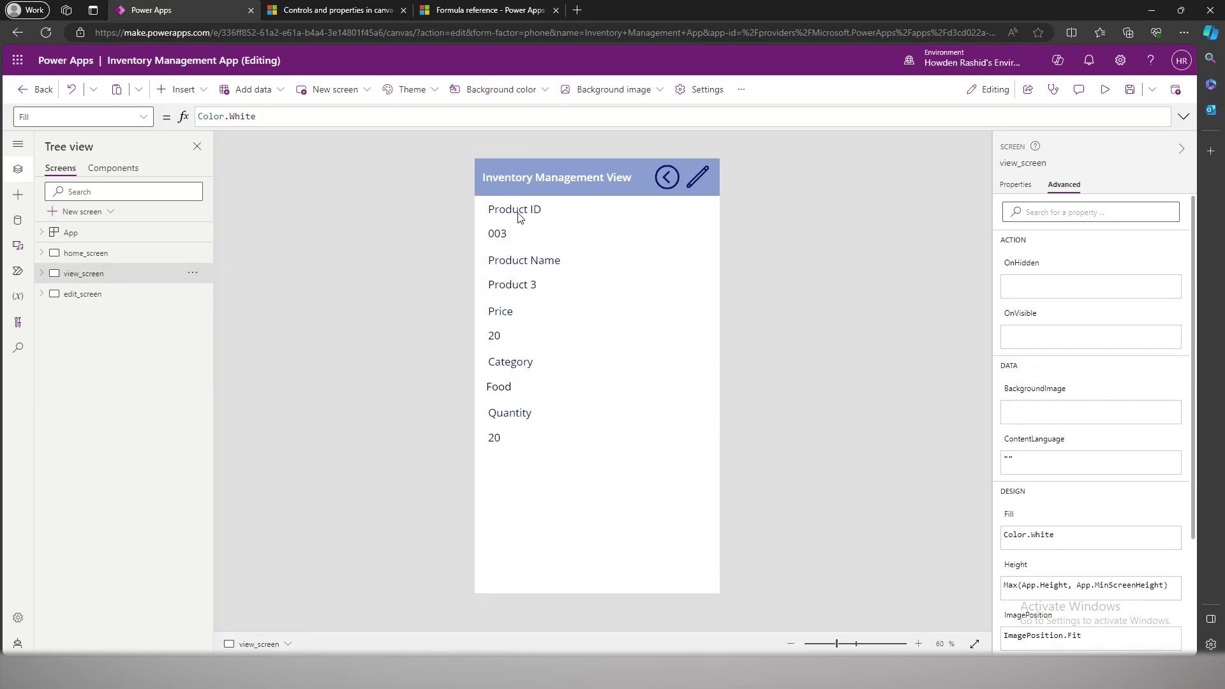
click(1104, 89)
click(712, 135)
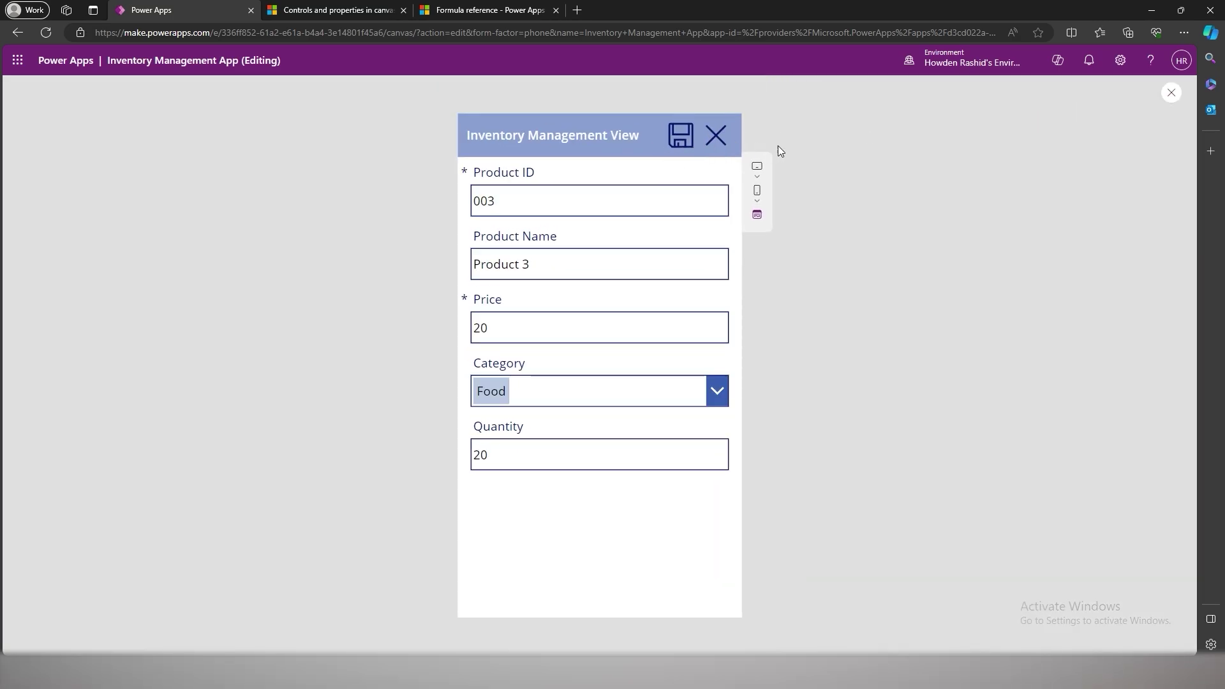
click(1172, 93)
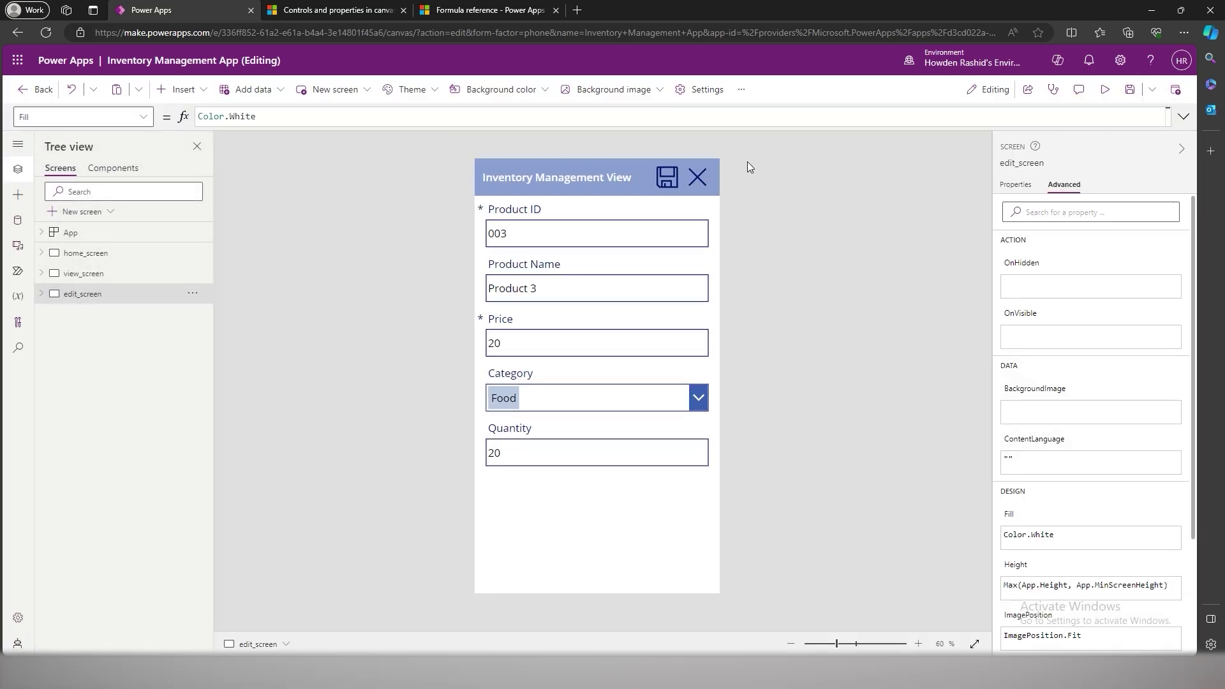
- Set the OnSelect formula of the Cancel icon on edit_screen to Back()
click(701, 176)
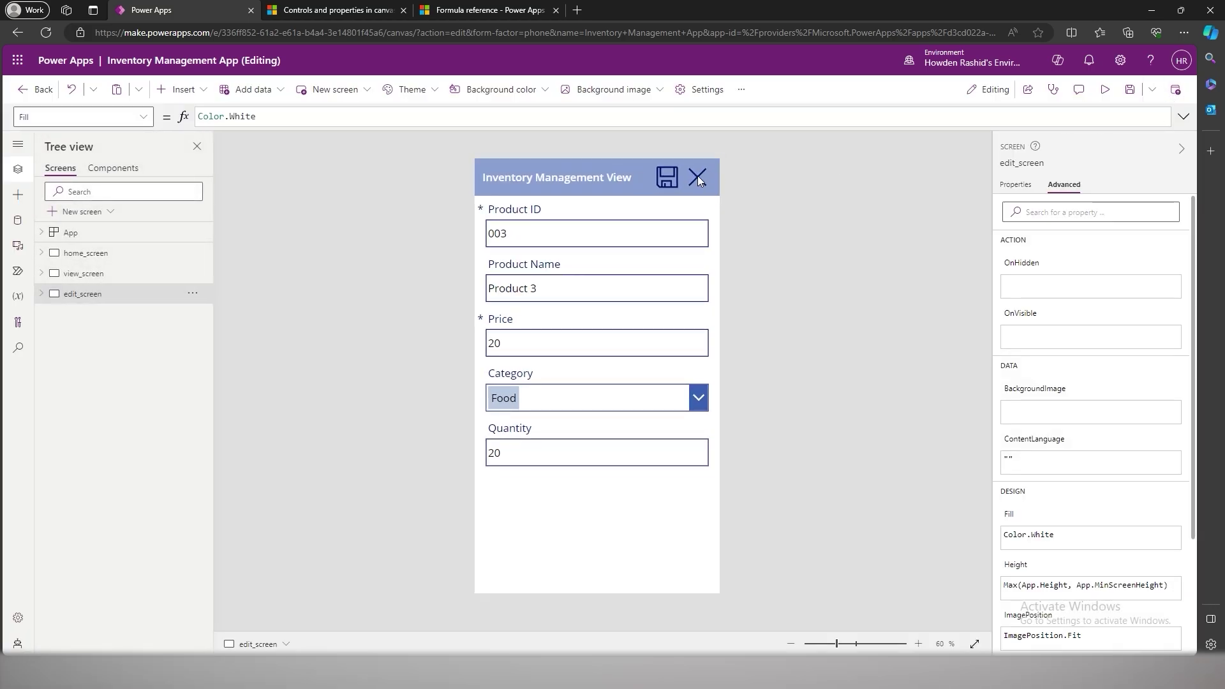
double_click(247, 117)
text(Back())
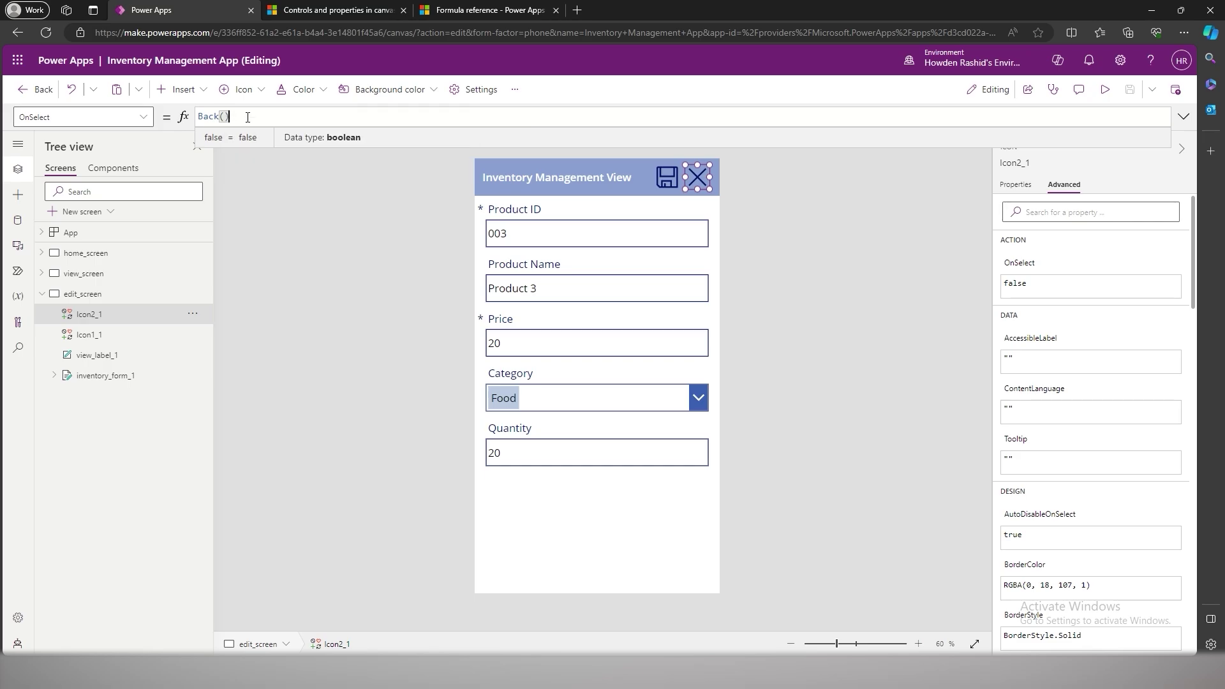
- Preview the app, switch repeatedly between edit_screen and view_screen with the Cancel and pencil icons, and exit the preview
click(1105, 89)
click(715, 135)
click(716, 147)
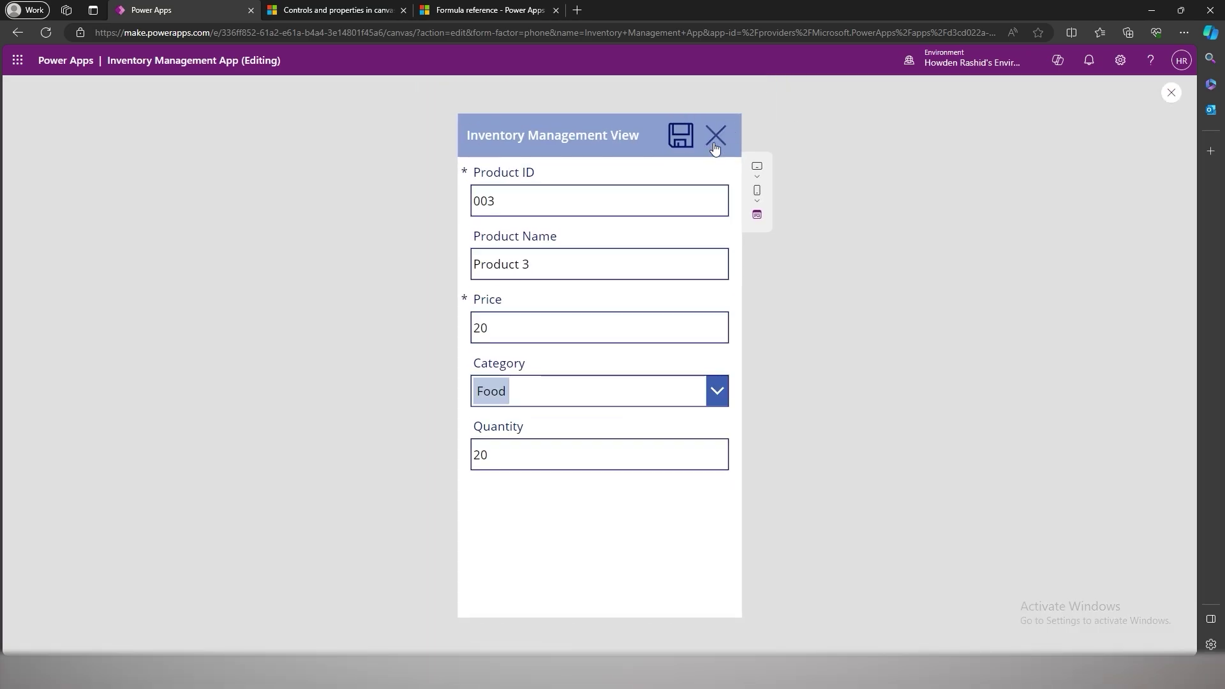
click(714, 147)
click(715, 148)
click(714, 148)
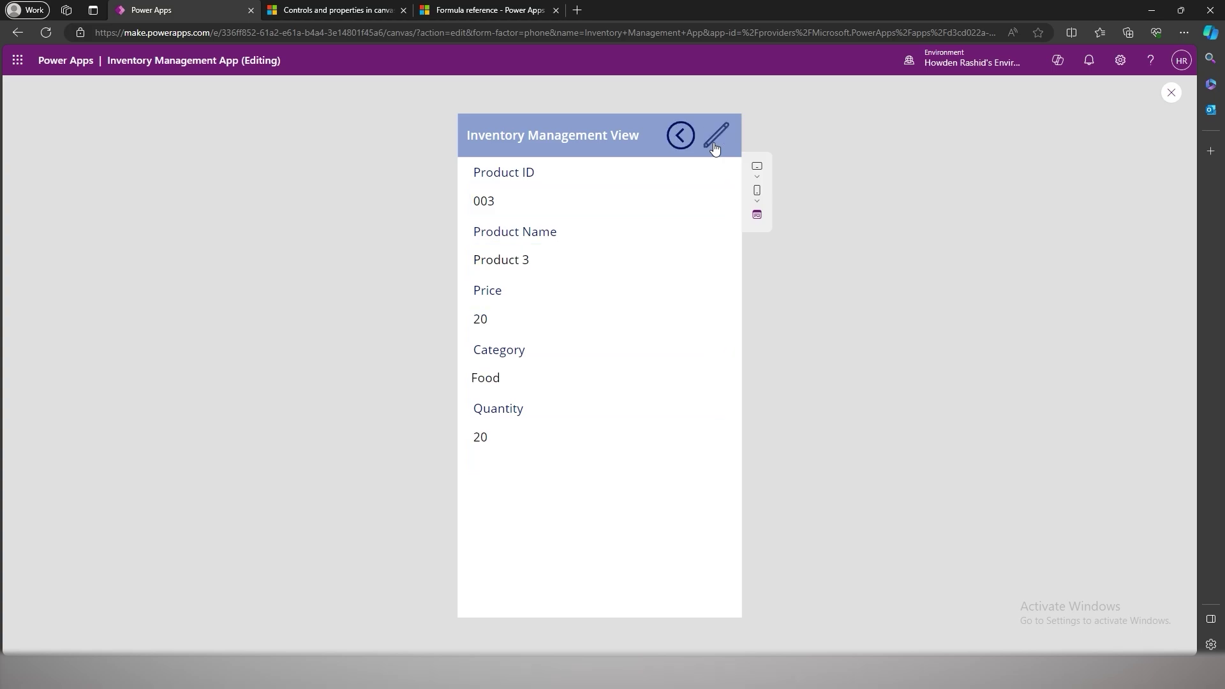
click(714, 147)
key(Escape)
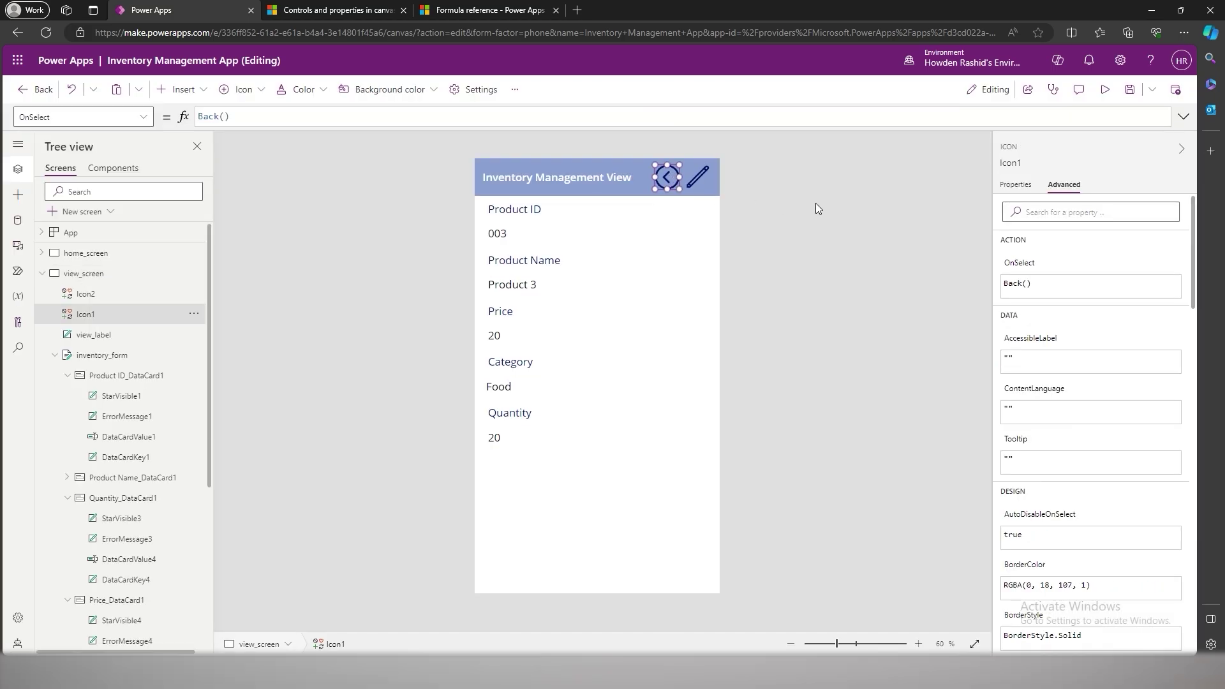
- Replace the OnSelect formula of the back arrow icon on view_screen with Navigate(home_screen)
click(239, 119)
key(ctrl+a)
text(navi)
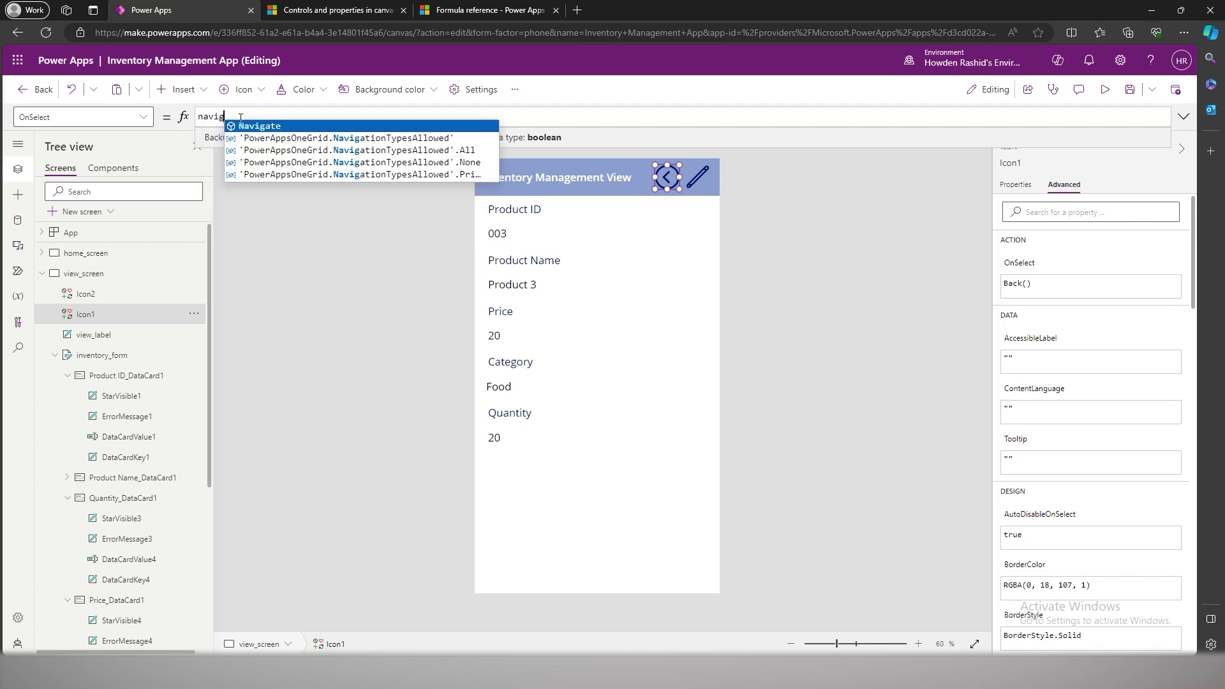
key(Tab)
text(()
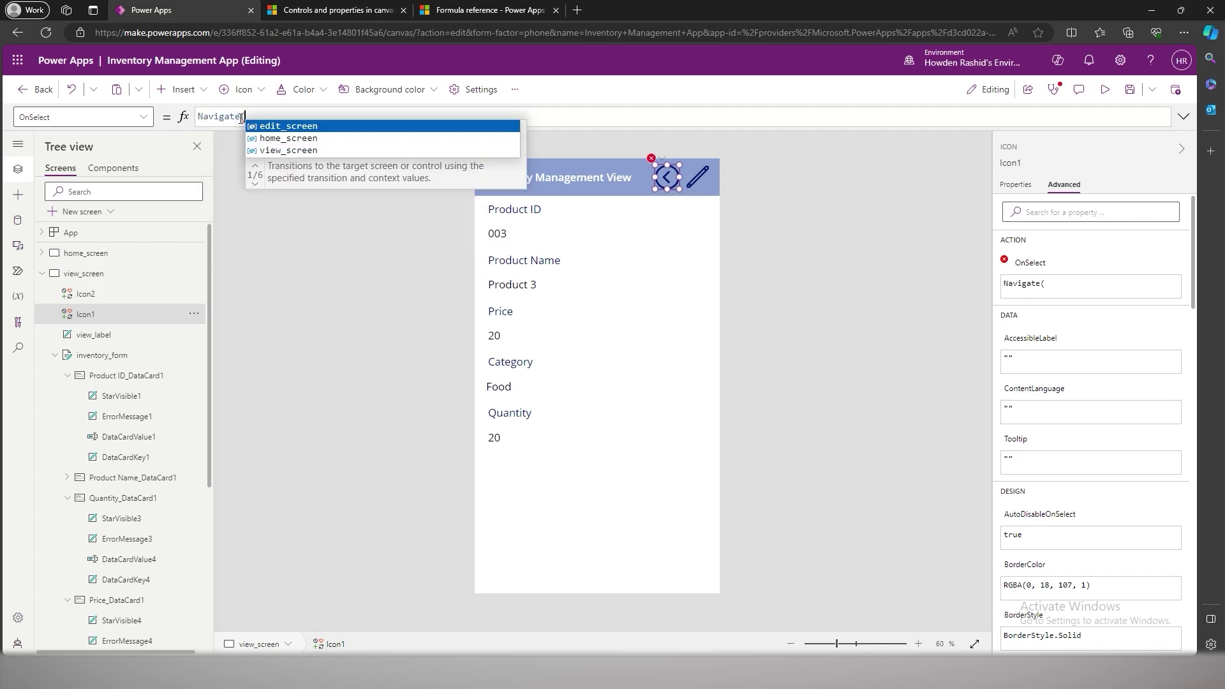
key(Down)
key(Tab)
text())
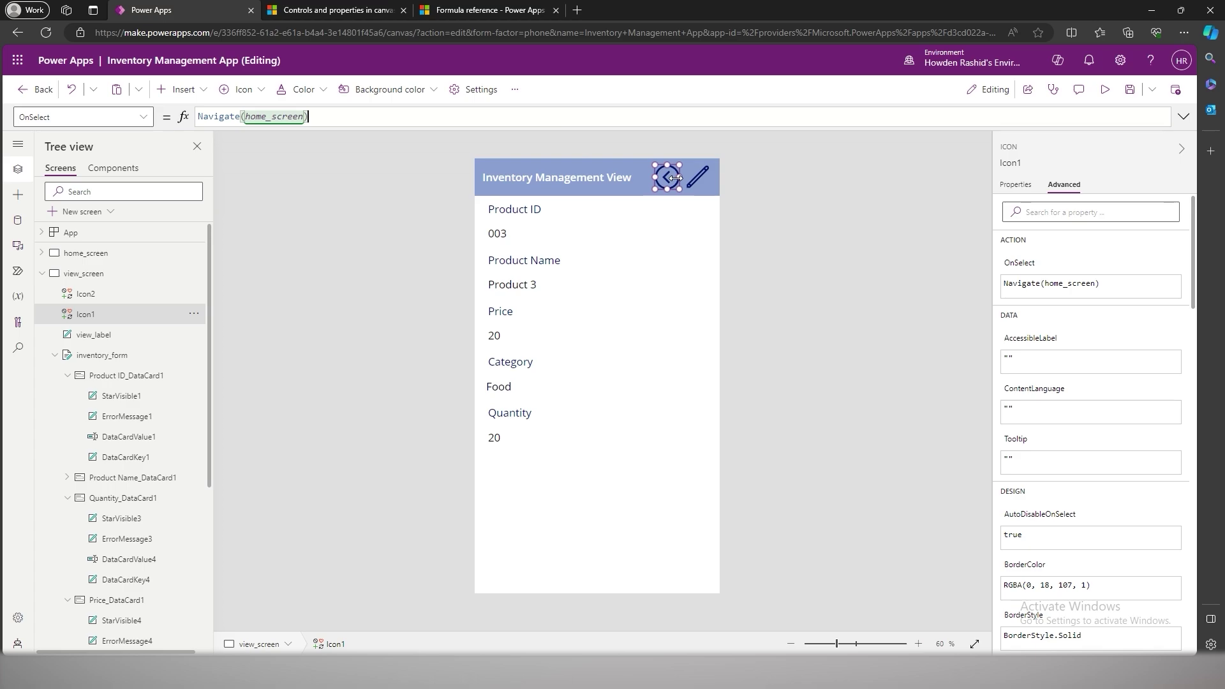
- Preview the app, open item 001 from the home gallery and test switching between its view and edit screens, ending the preview on the edit screen
click(753, 173)
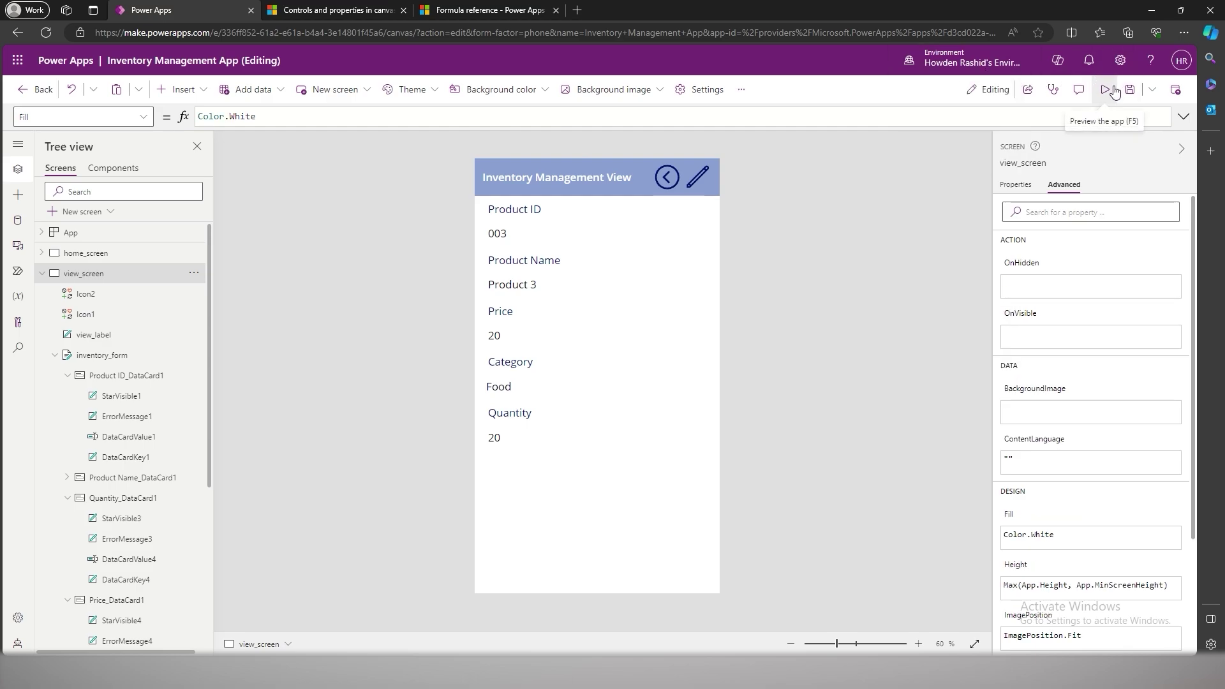
click(1107, 90)
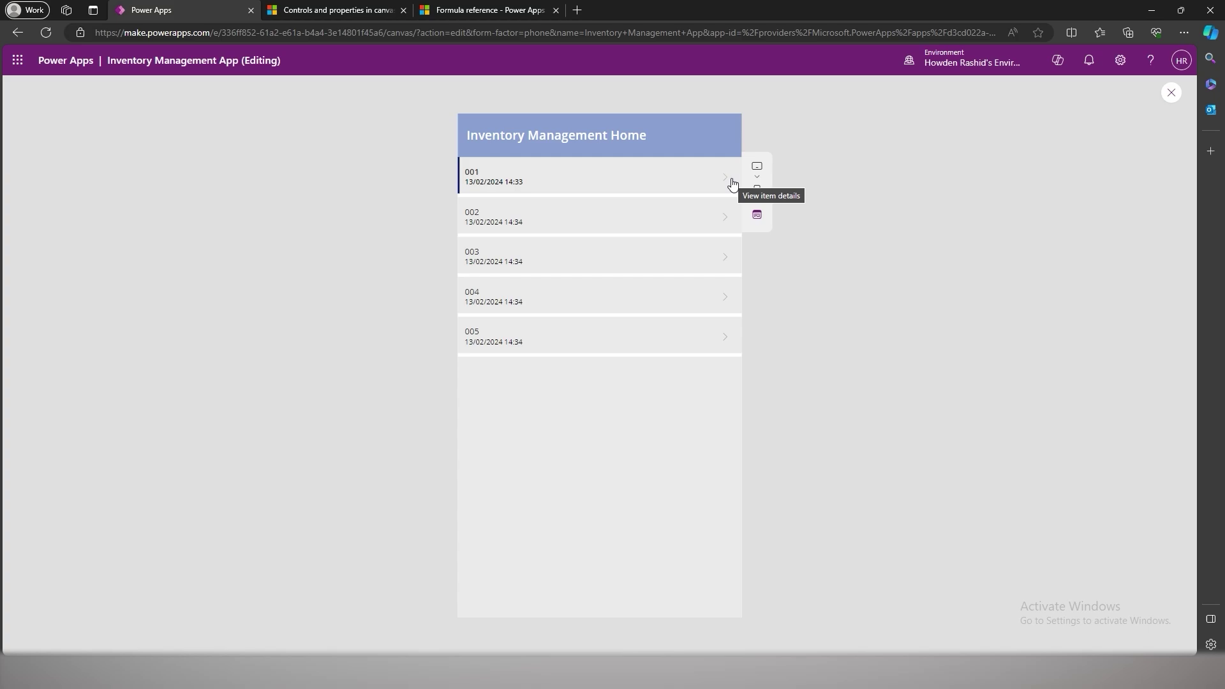
click(729, 184)
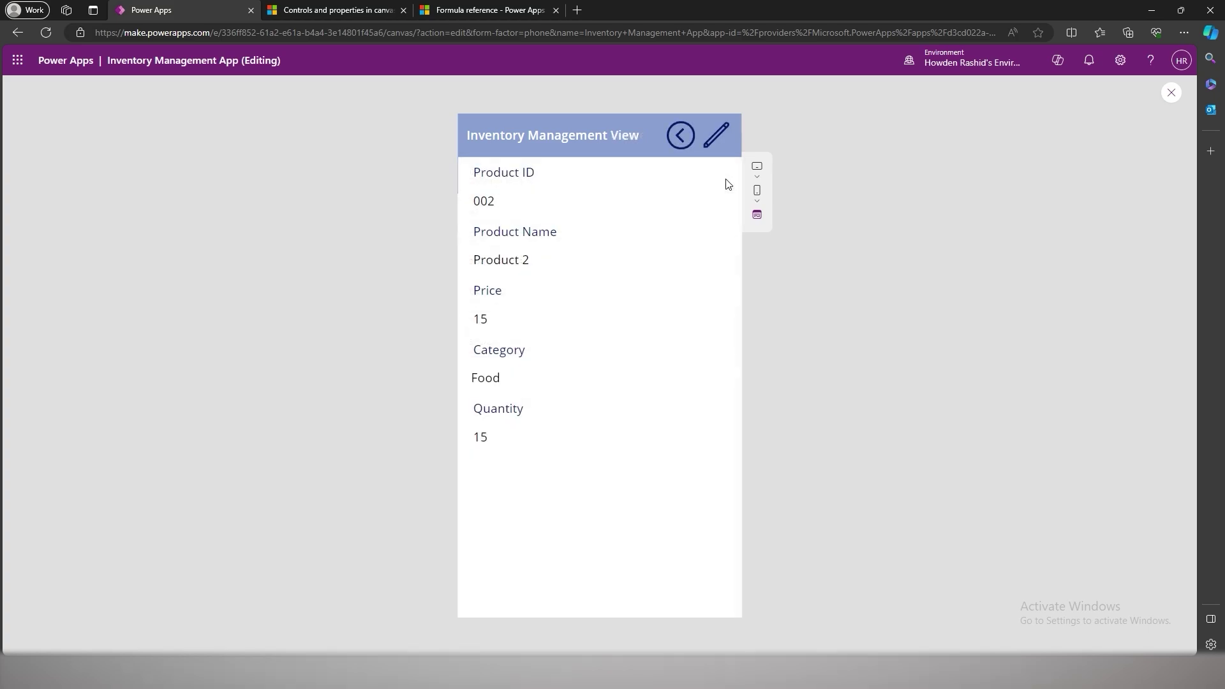
click(715, 141)
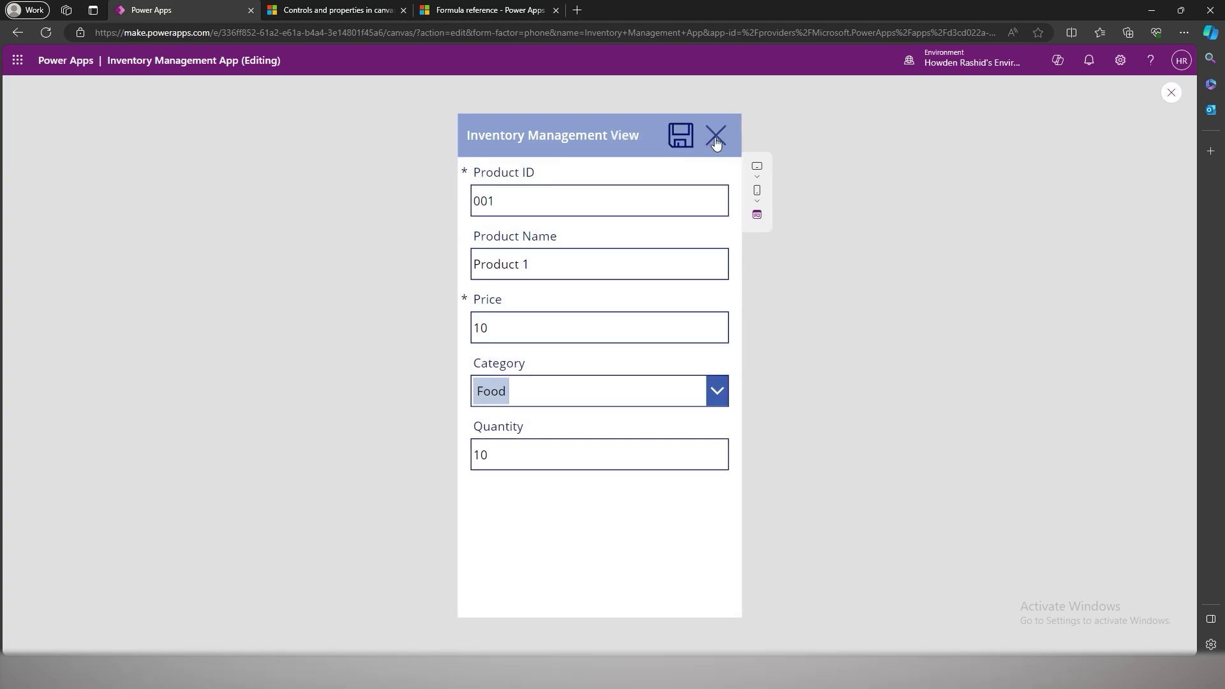
click(715, 143)
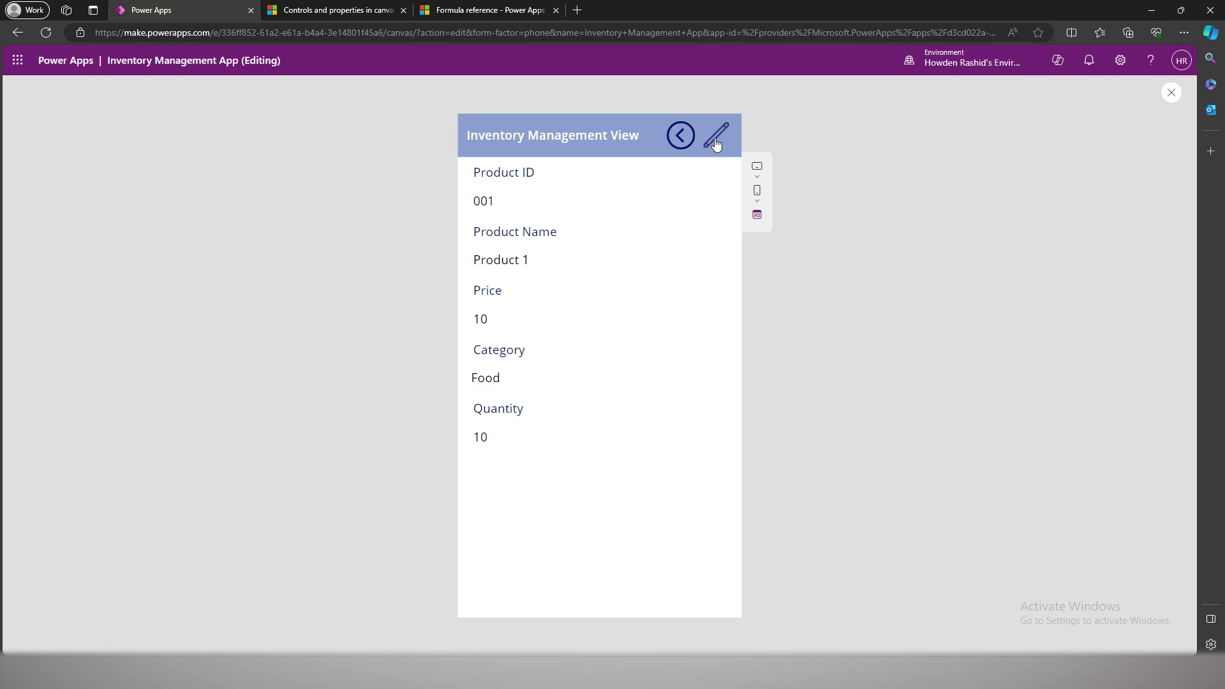
click(715, 138)
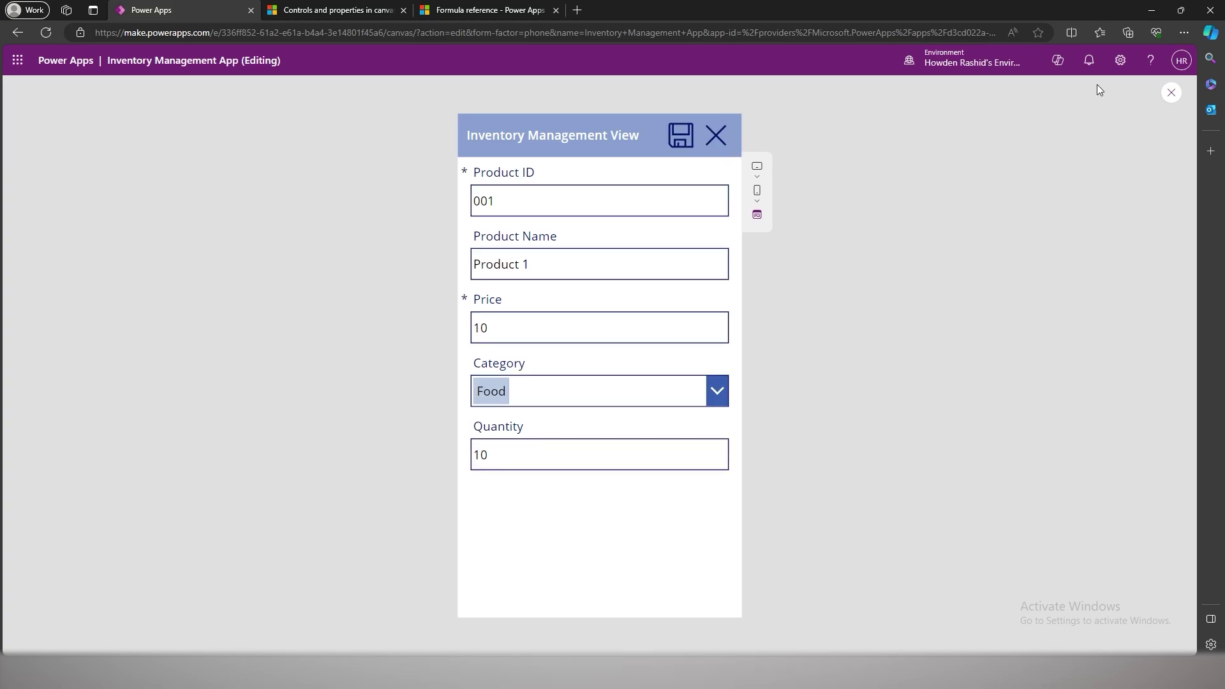
click(1172, 94)
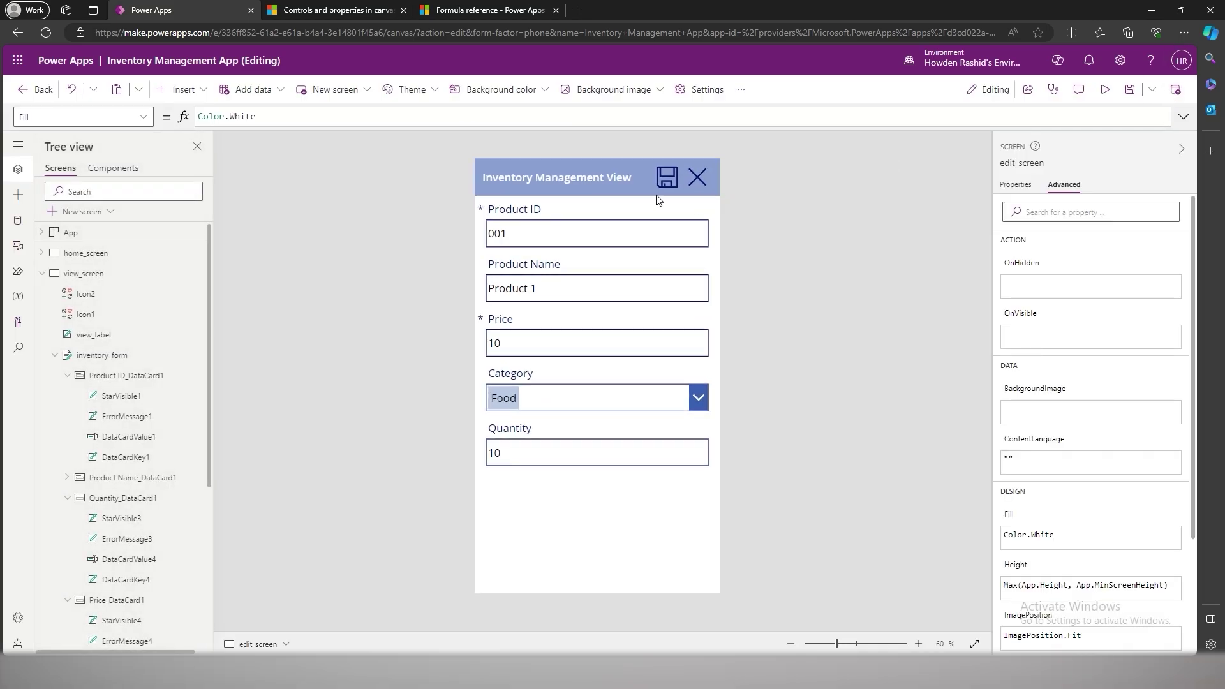
- Replace the OnSelect formula of the edit screen's save icon with the opening of a SubmitForm( call
click(666, 179)
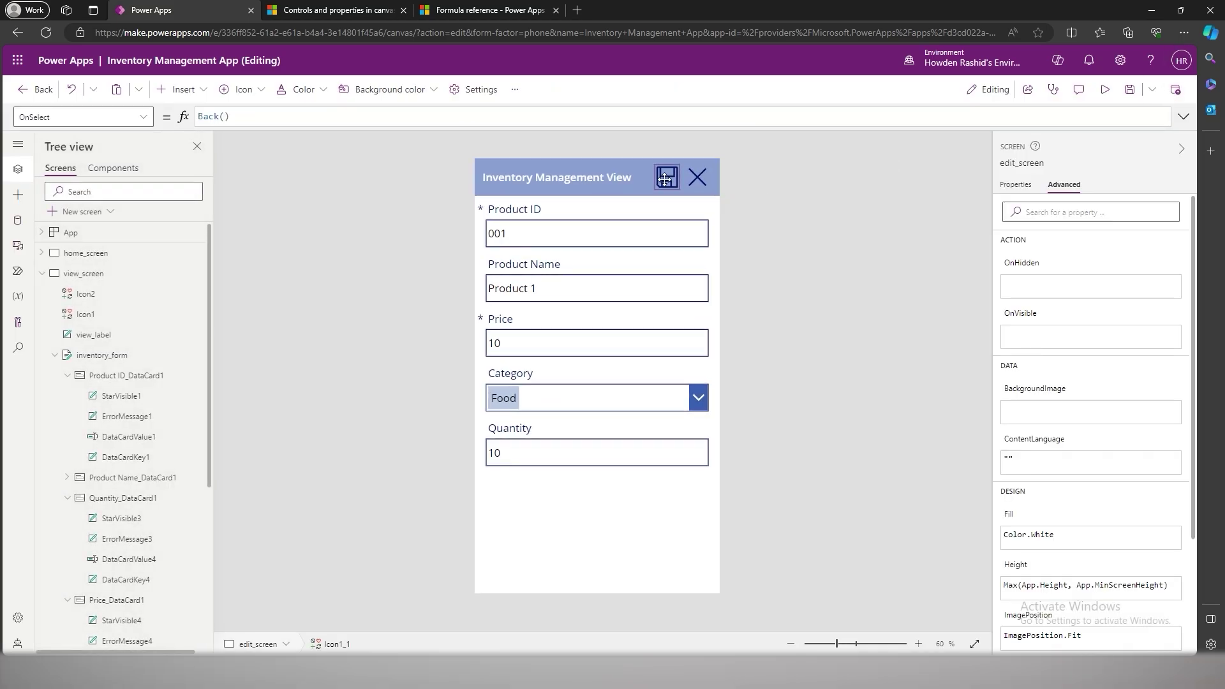
triple_click(234, 118)
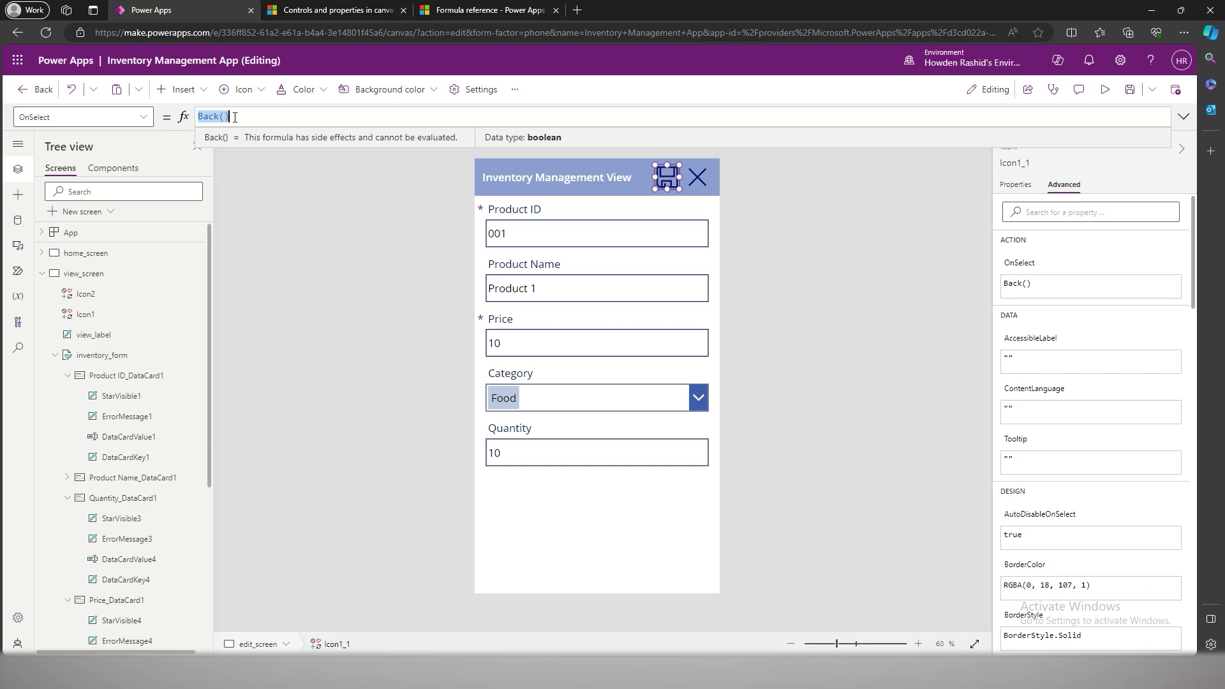
text(SubmitForm()
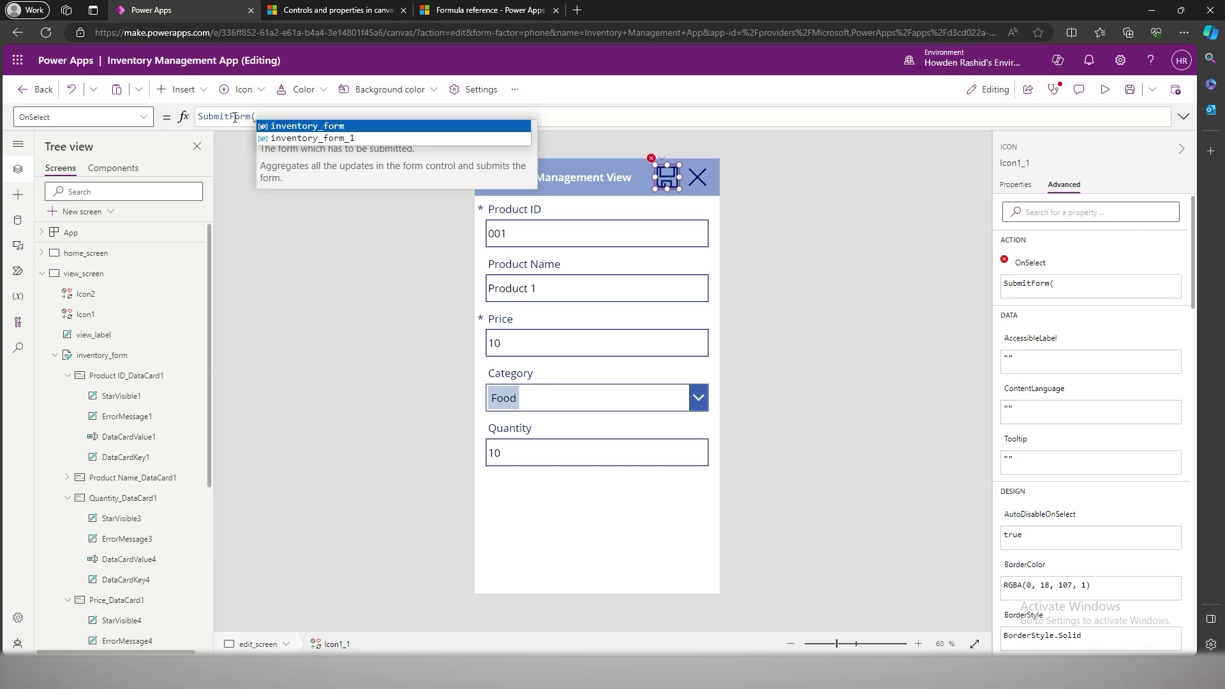
- Rename the form on edit_screen to inventory_form_edit
scroll(96, 395, down, 4)
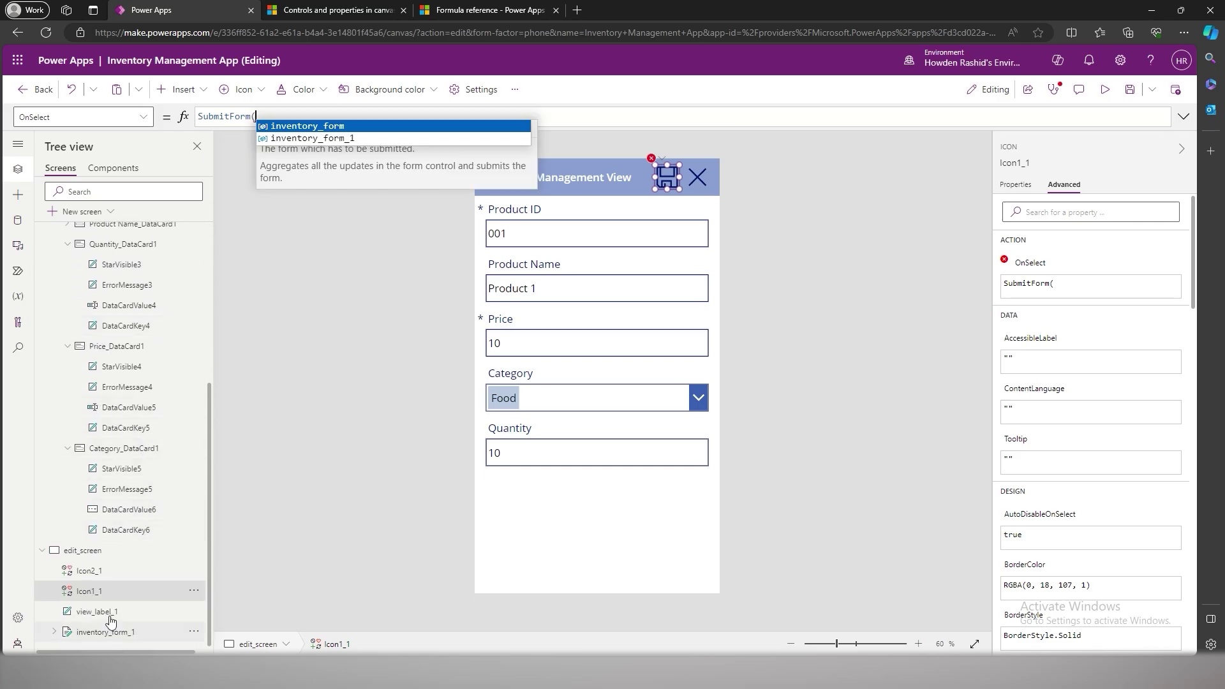
double_click(123, 632)
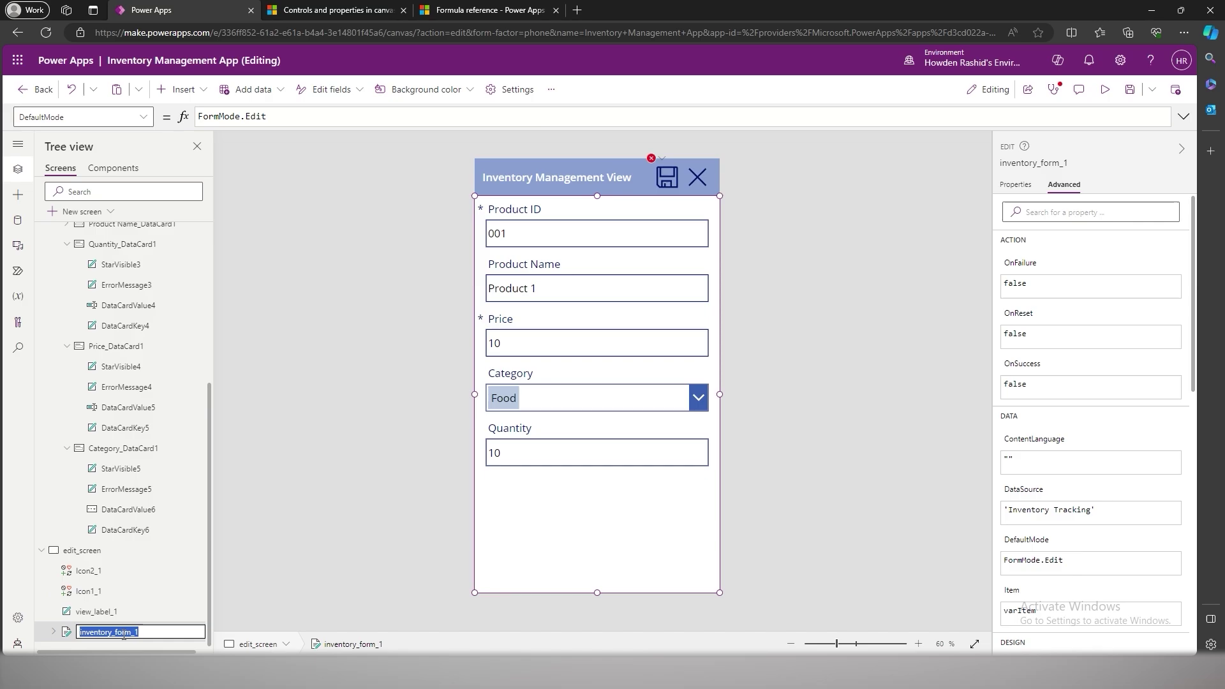
click(150, 634)
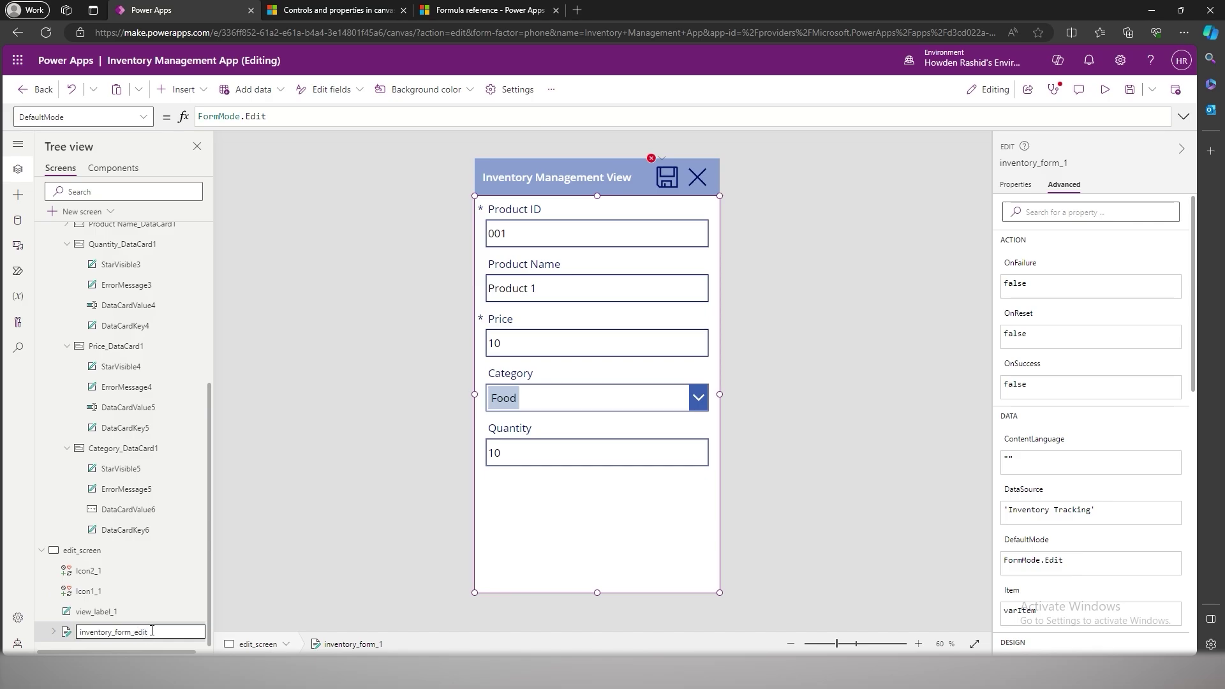
text(edit)
key(Return)
- Complete the save icon's OnSelect formula as SubmitForm(inventory_form_edit)
click(667, 177)
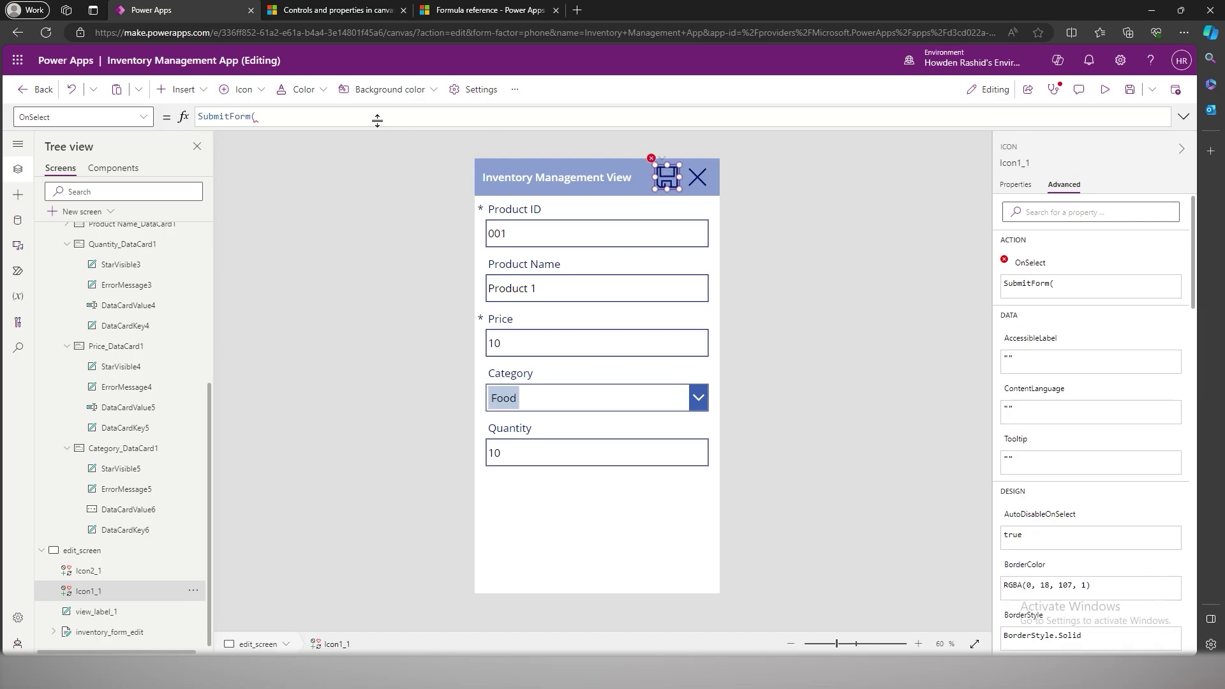
text(inventor)
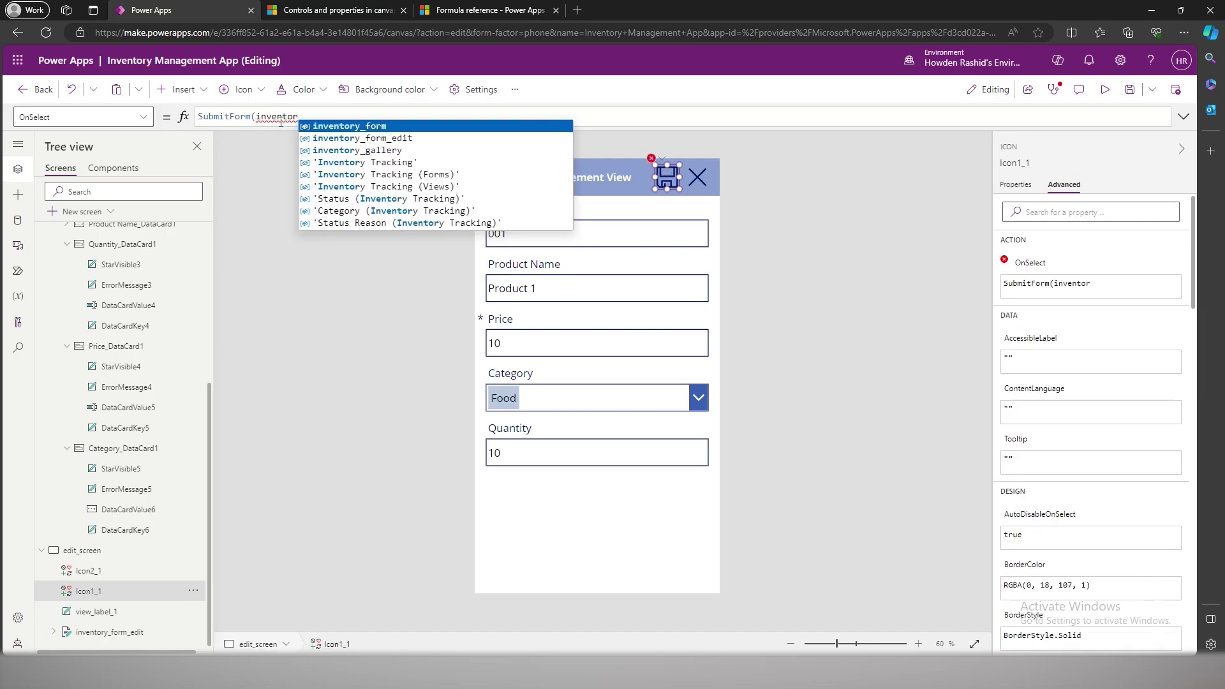
key(Down)
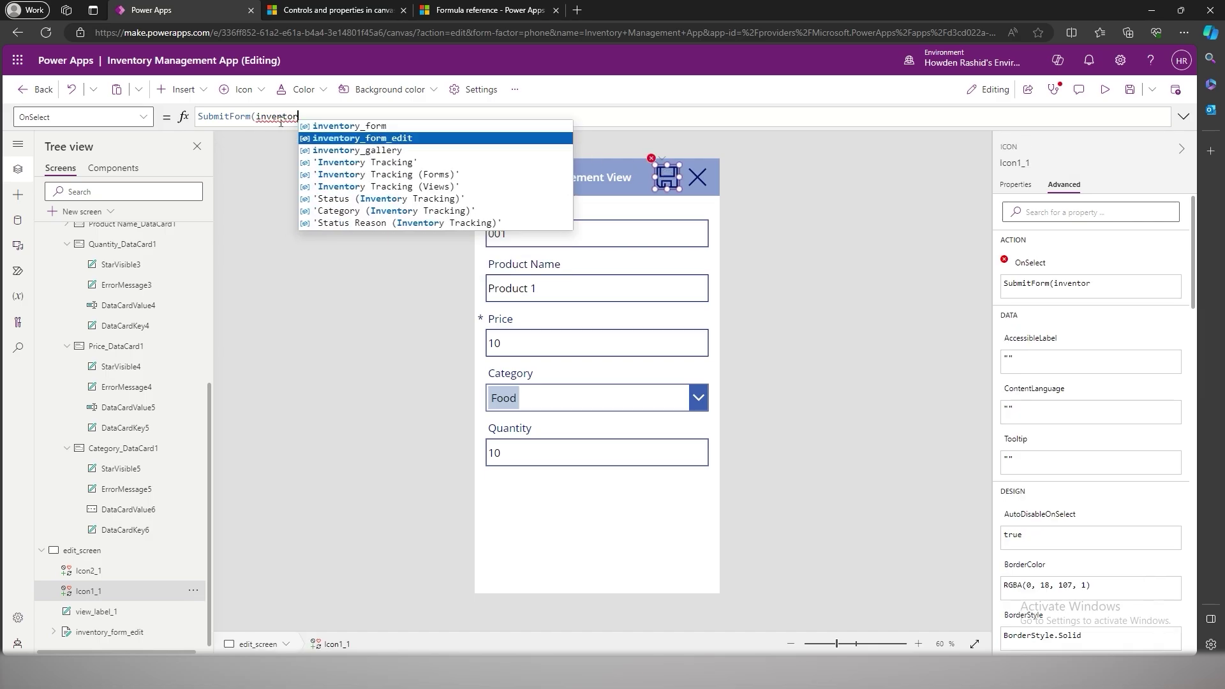
key(Tab)
text())
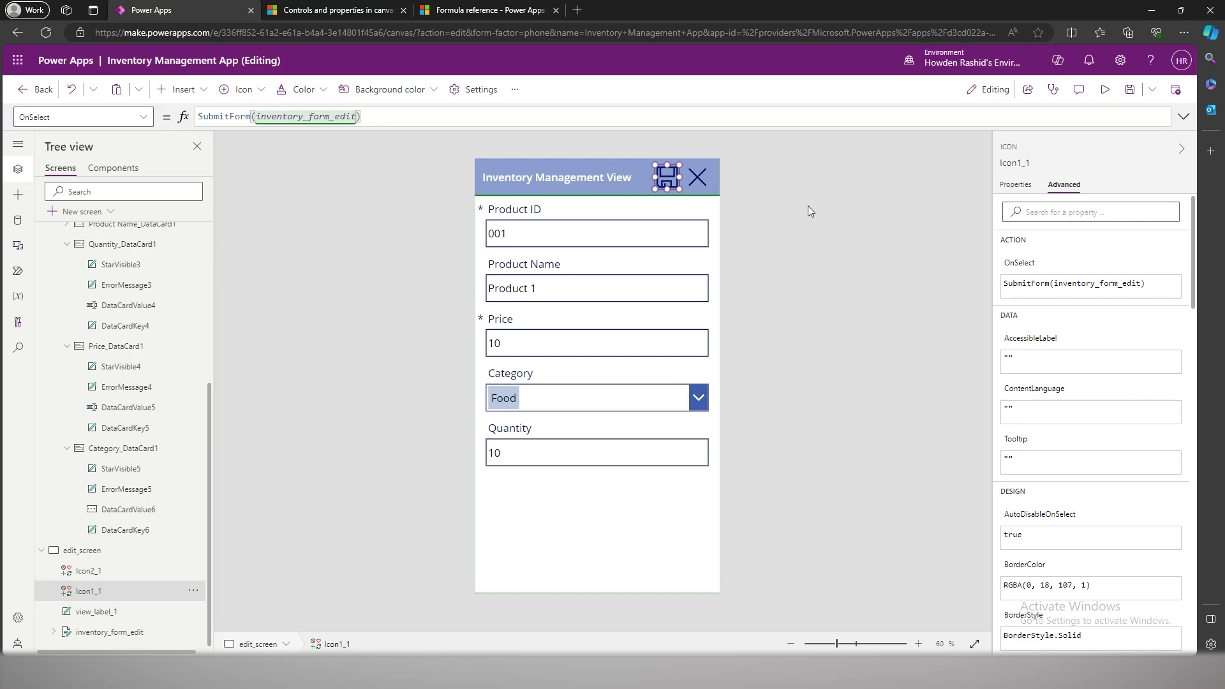
- In preview, change Product 1's Product ID to 002 without saving, cancel the edit, and reopen the edit form to check whether the change was discarded
key(F5)
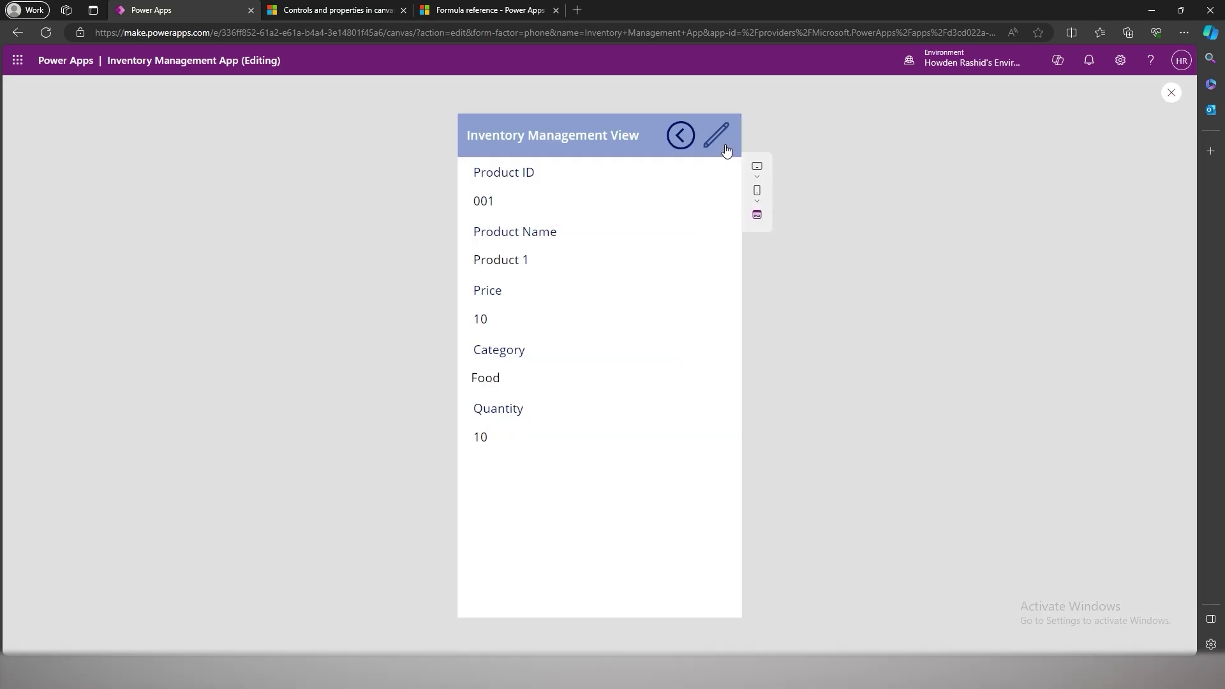
click(715, 137)
click(656, 198)
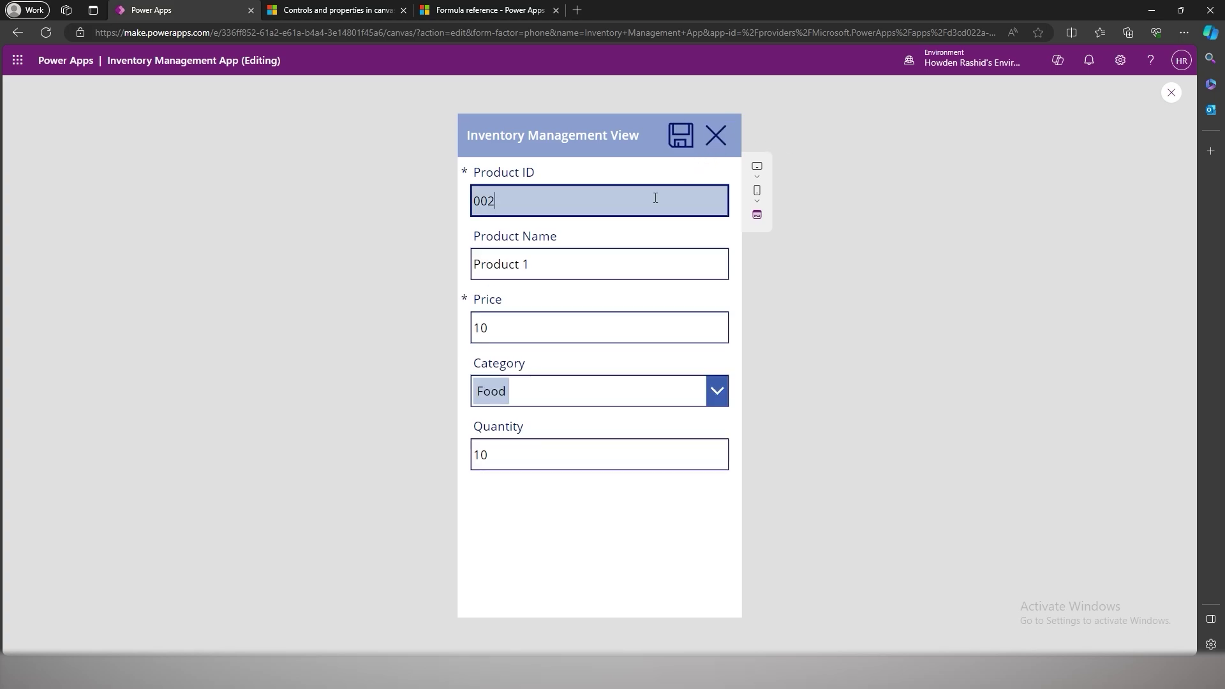
text(2)
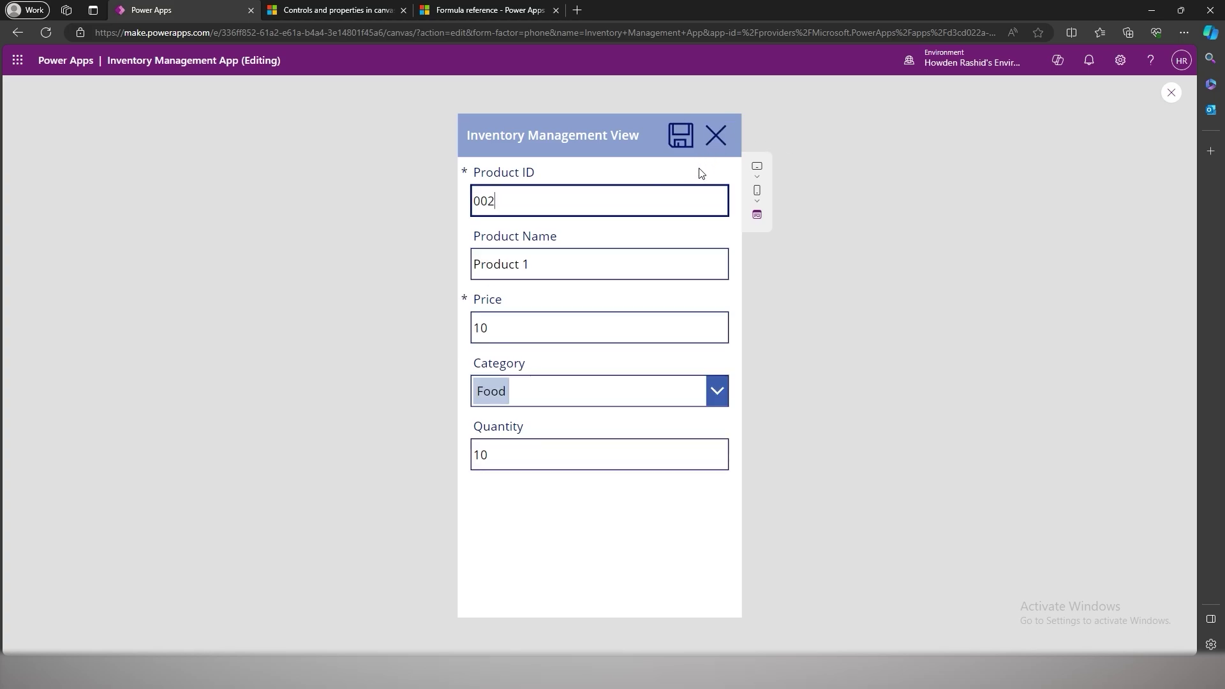
click(714, 137)
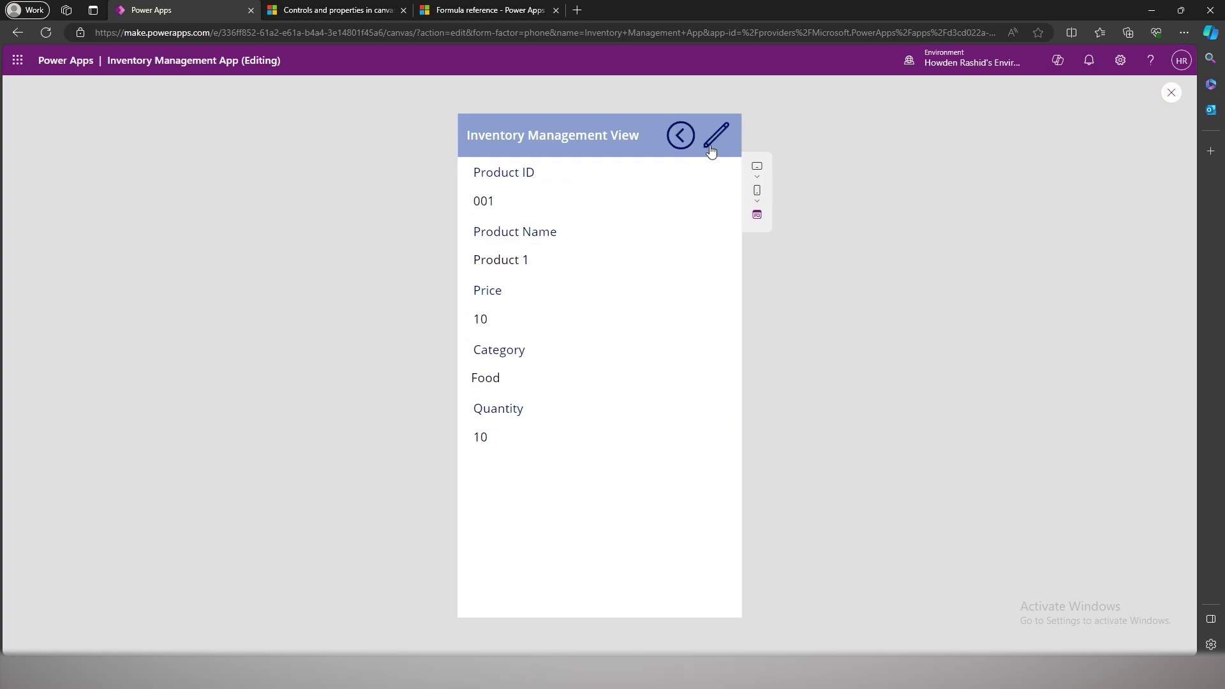
click(716, 139)
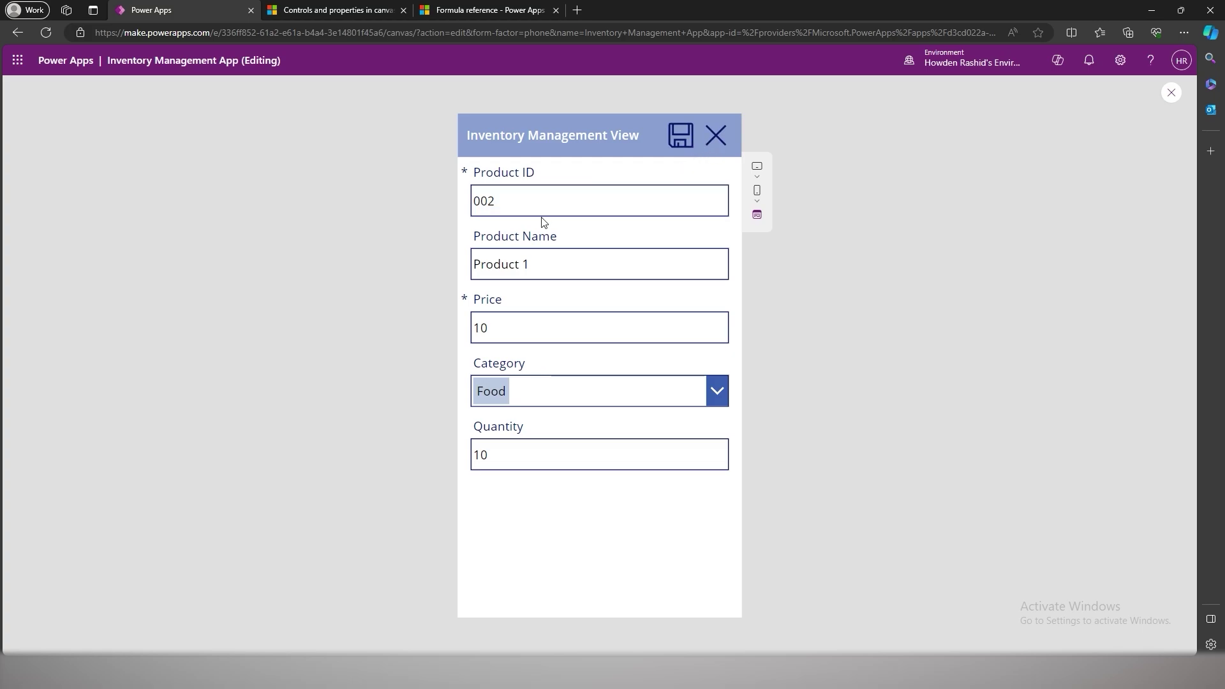
key(Escape)
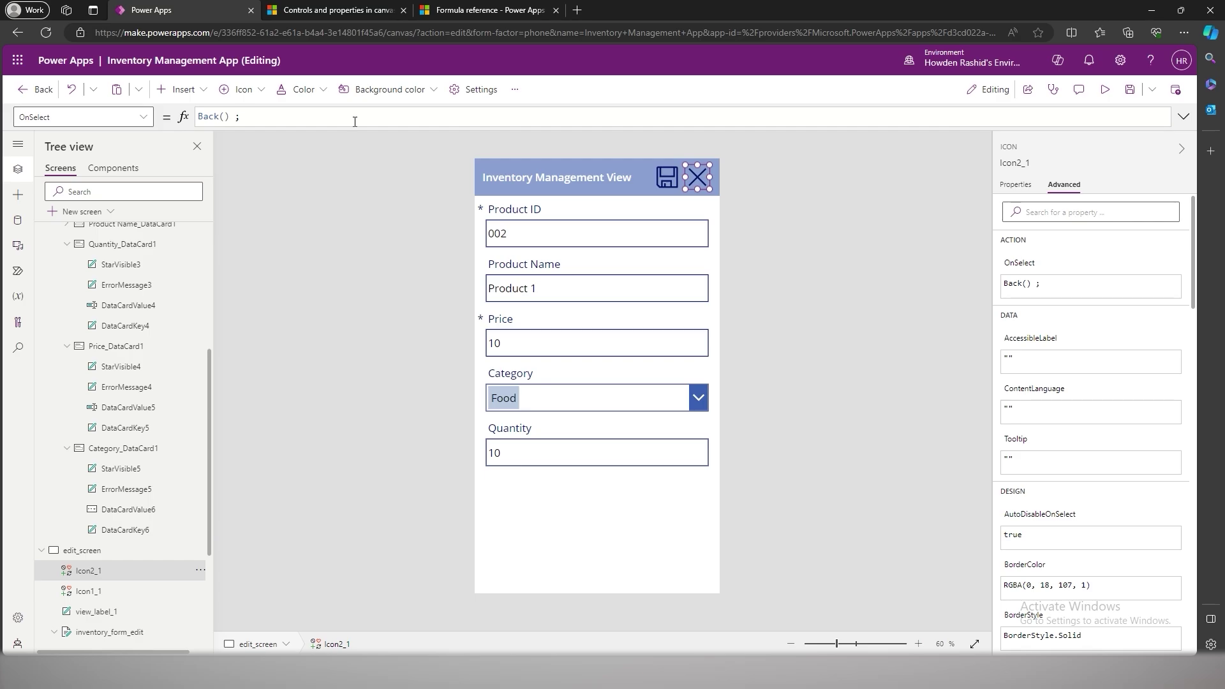
- Extend the cancel icon's OnSelect formula on the edit screen to Back() ; ResetForm(inventory_form_edit);
text(Rese)
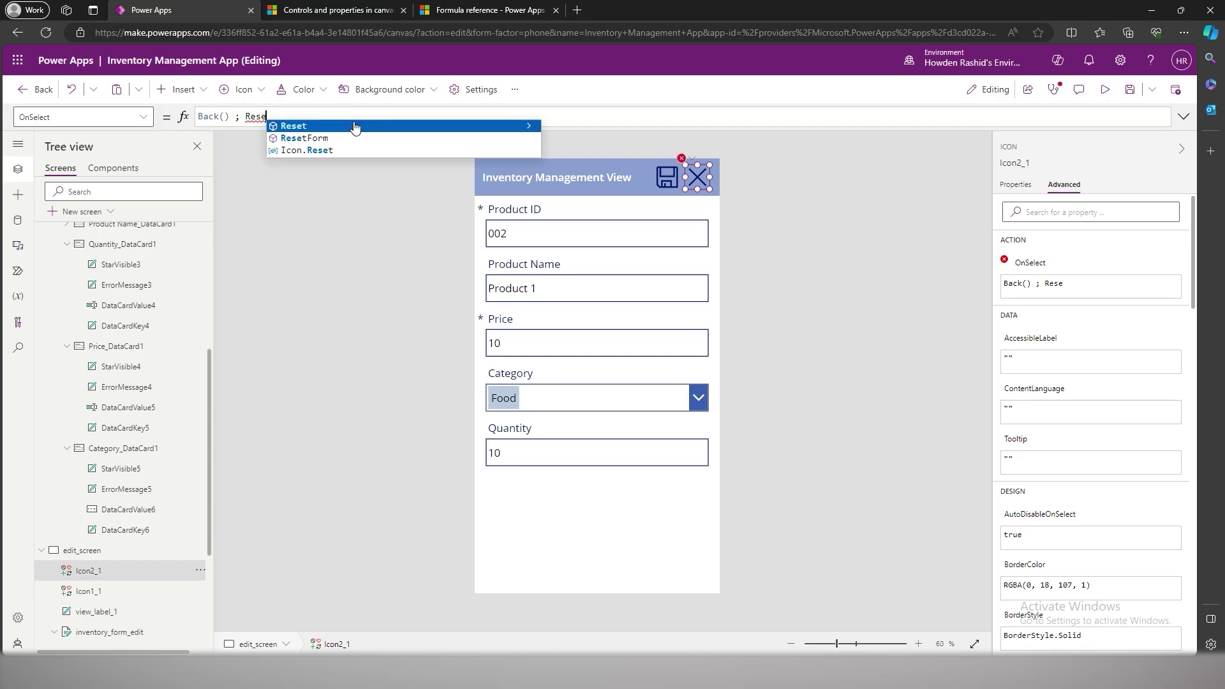
text(tForm(inven)
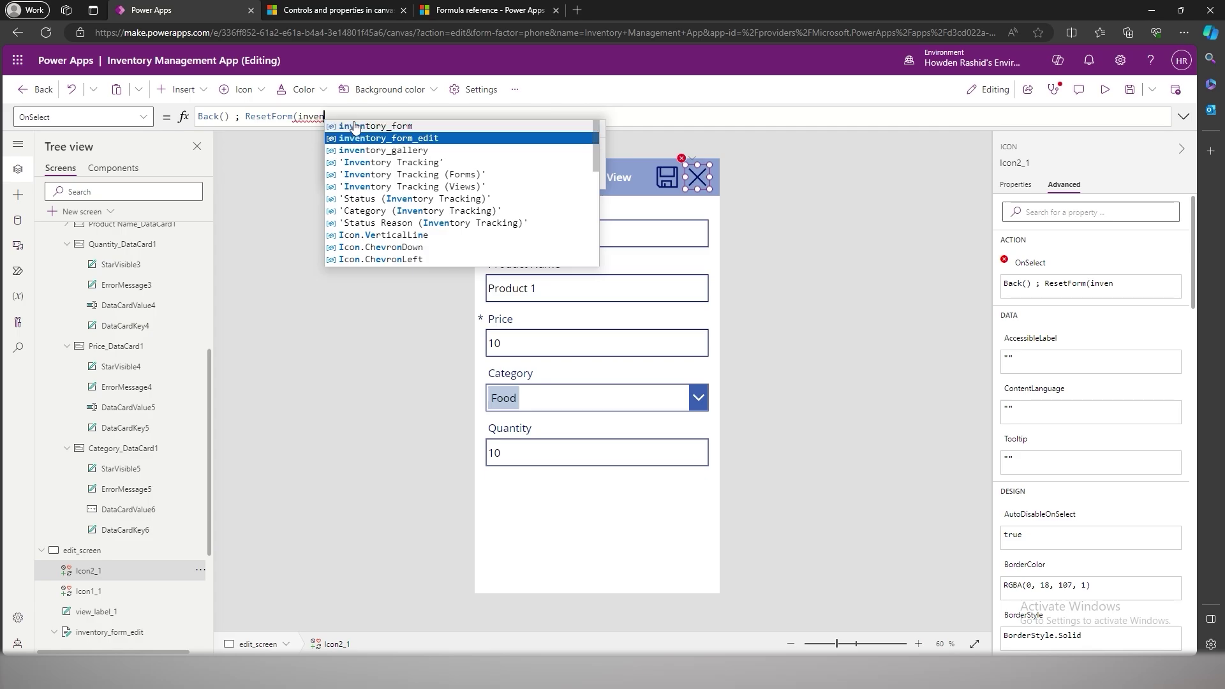
click(355, 138)
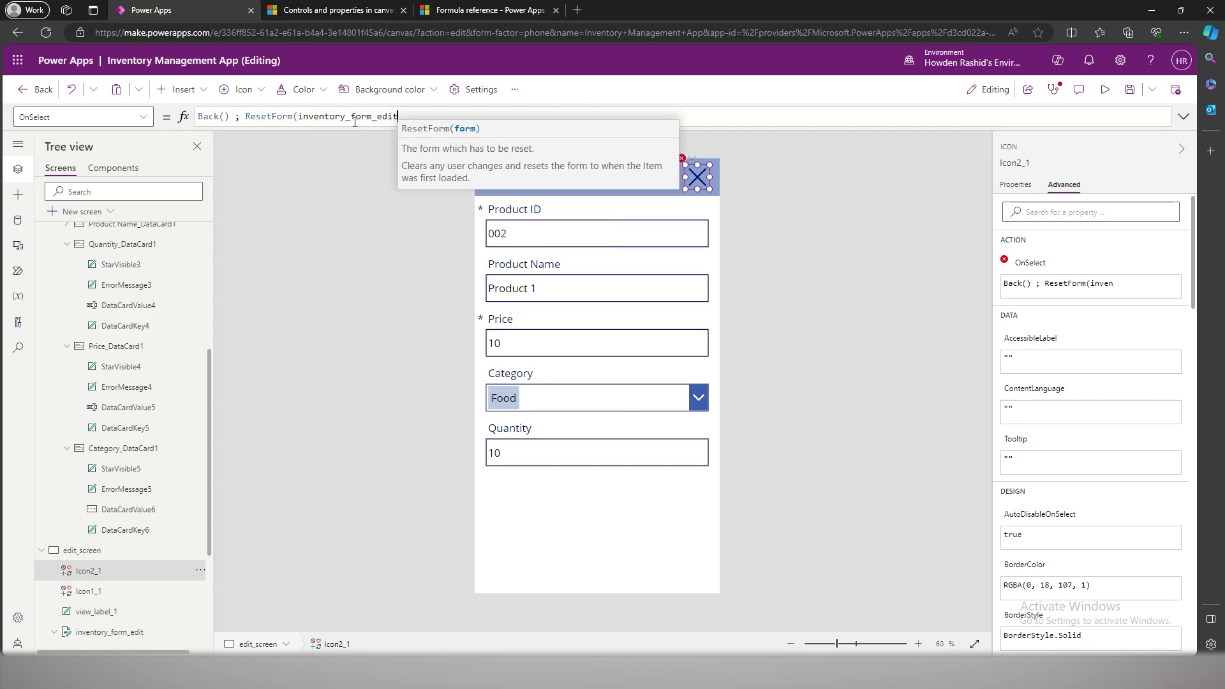
text();)
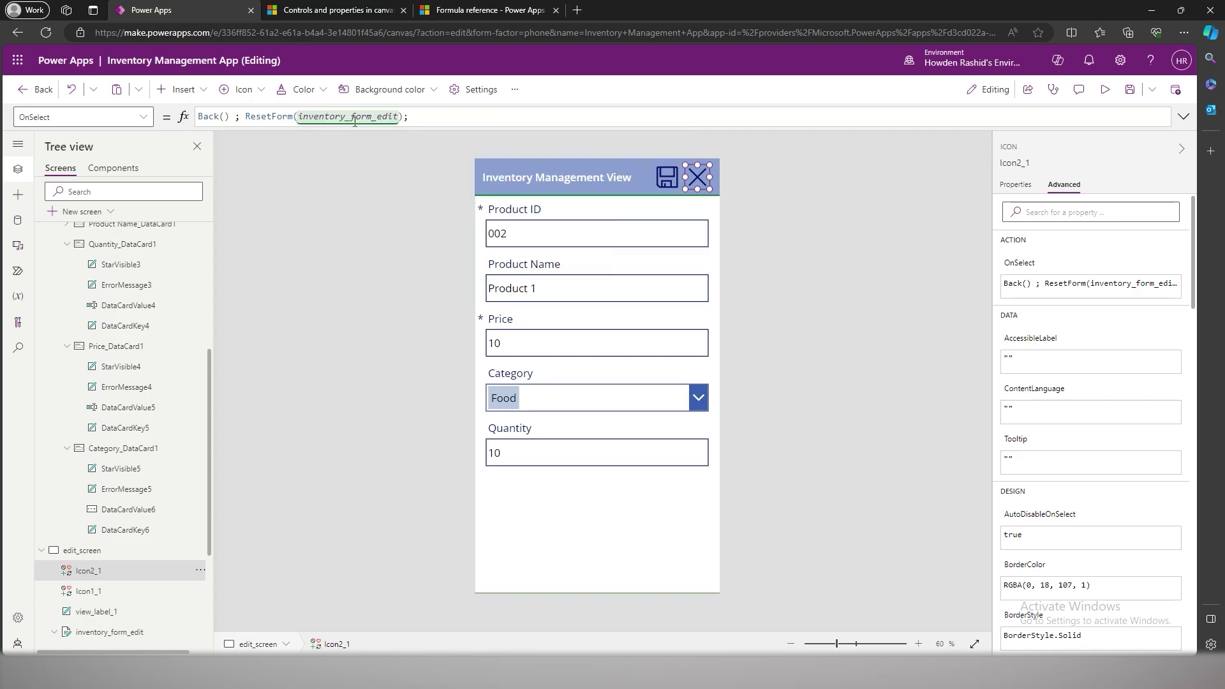
- Preview the edit screen, cancel the pending edit and reopen the form to check that cancelling resets it
click(1105, 89)
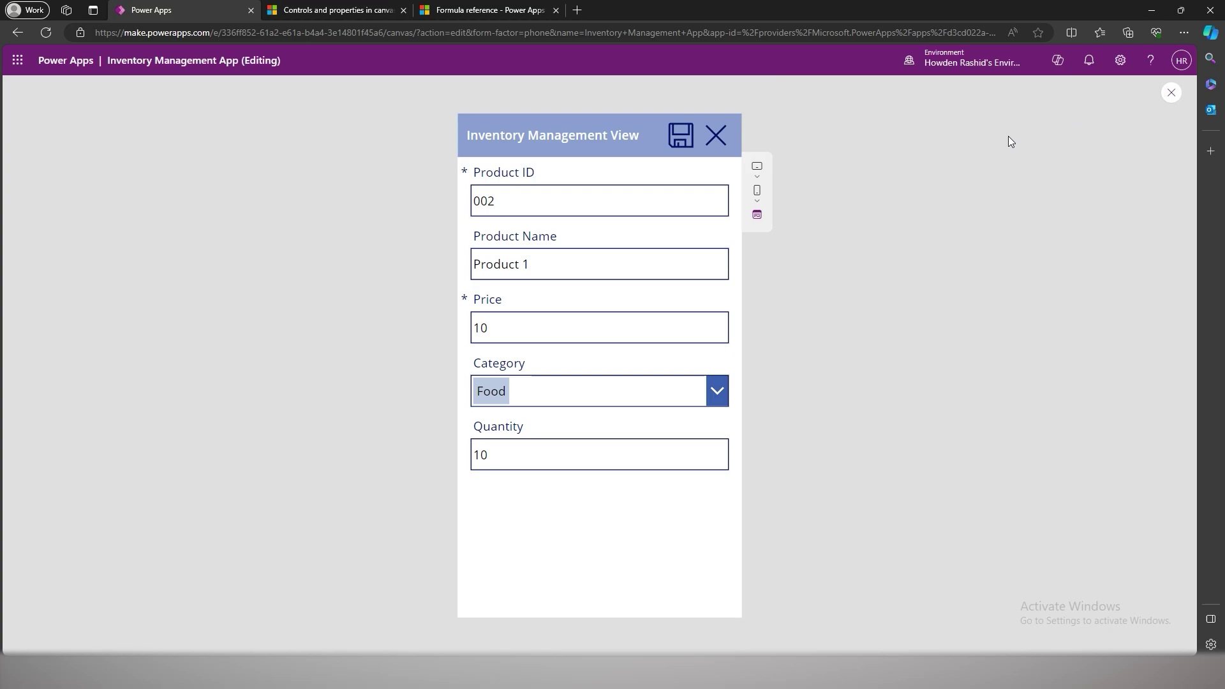
click(719, 144)
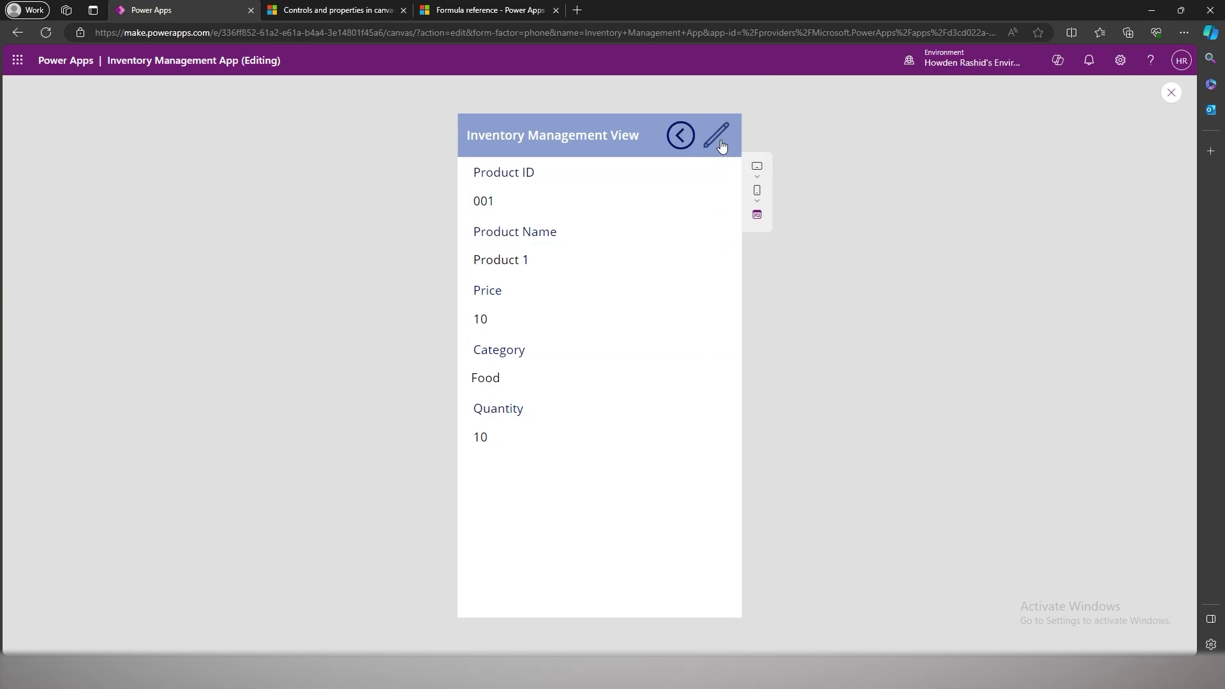
click(720, 143)
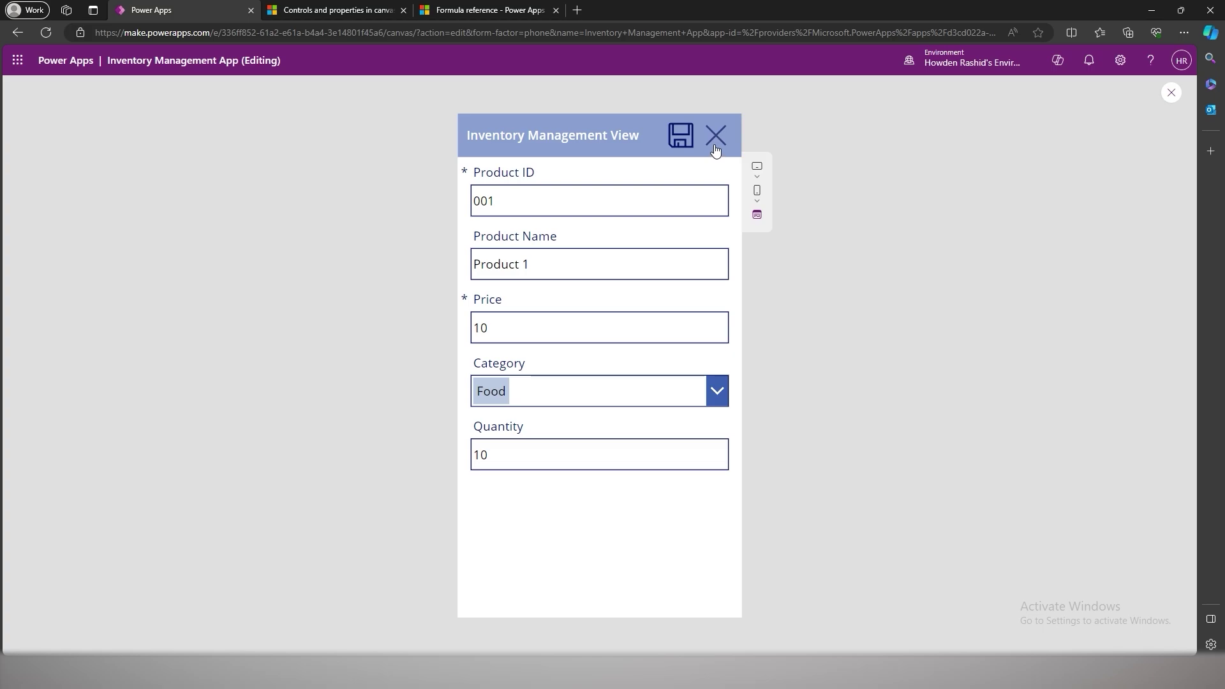
key(Escape)
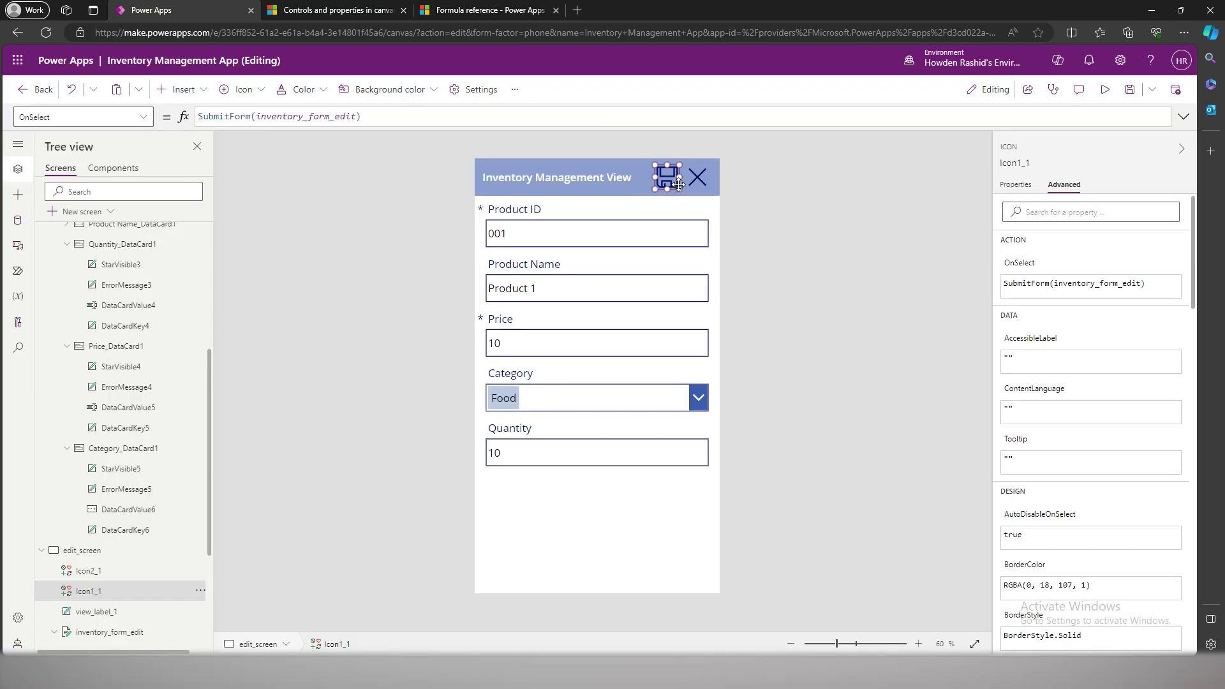
- In preview, change item 002's Product Name to Chair, save the form, and check the record in the Inventory Tracking table
click(740, 182)
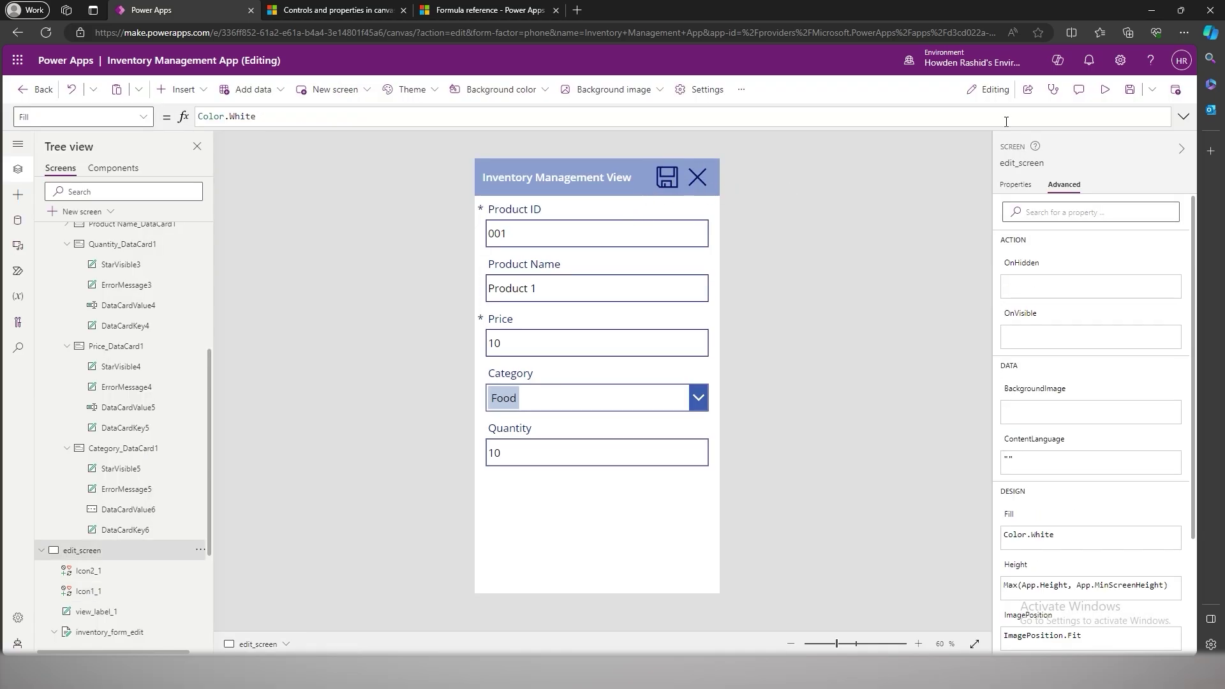
key(F5)
click(712, 220)
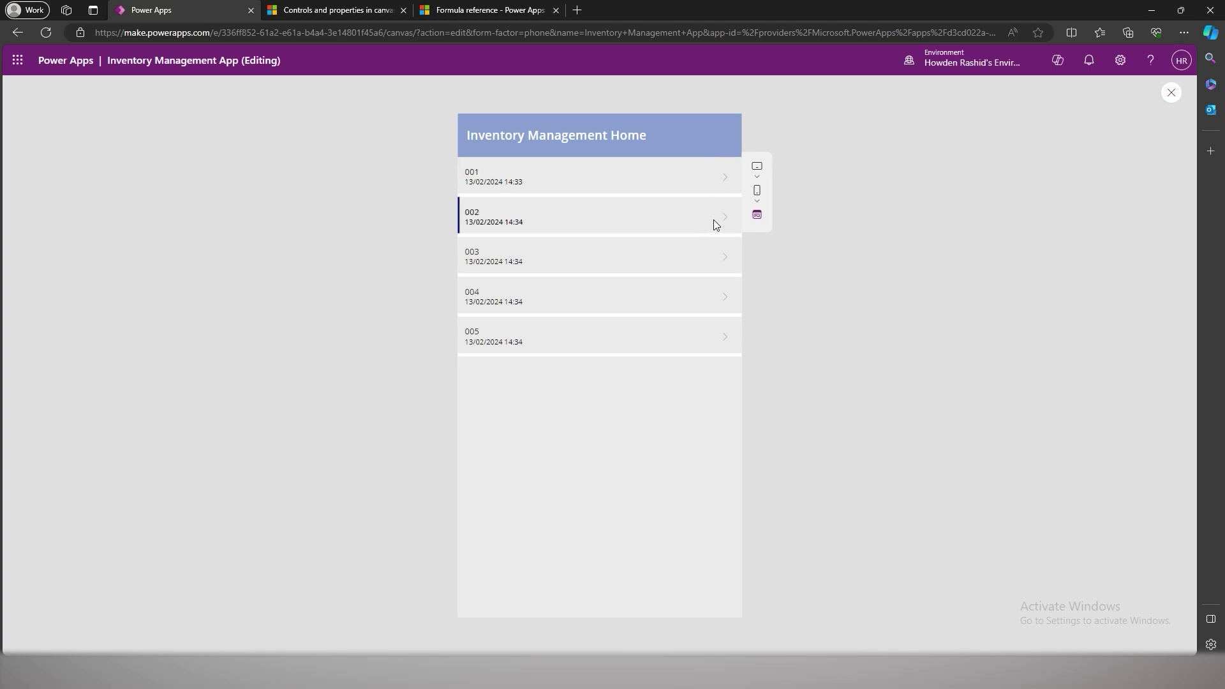
click(719, 222)
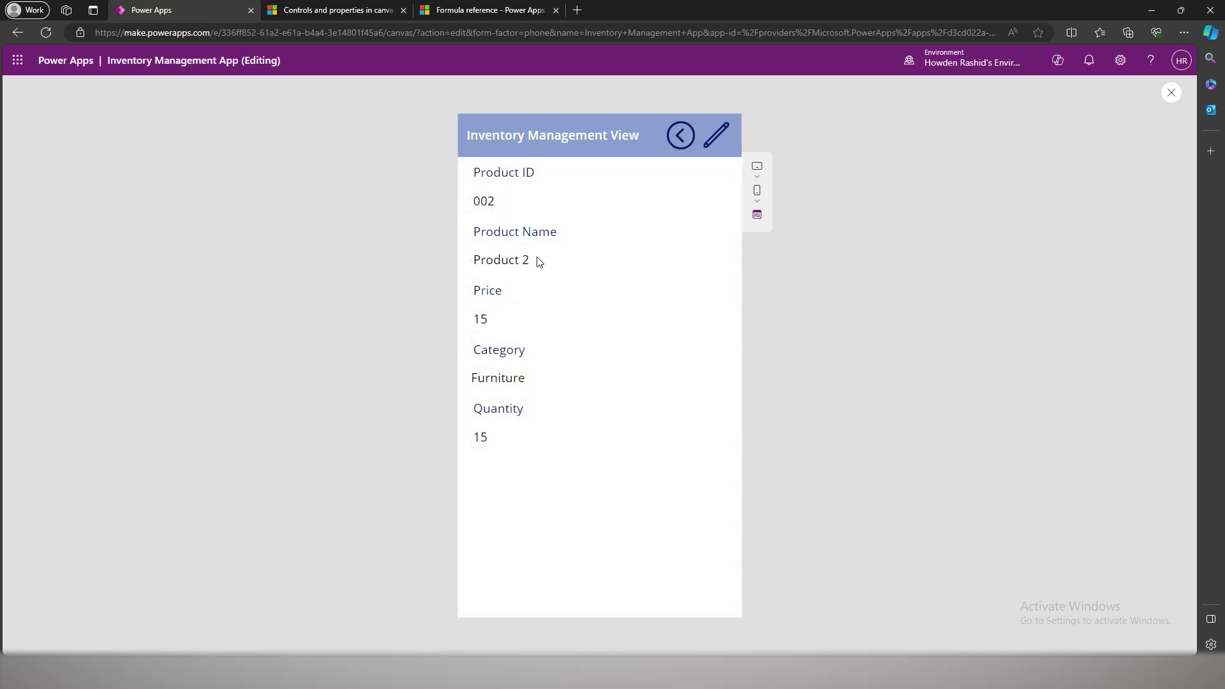
click(713, 146)
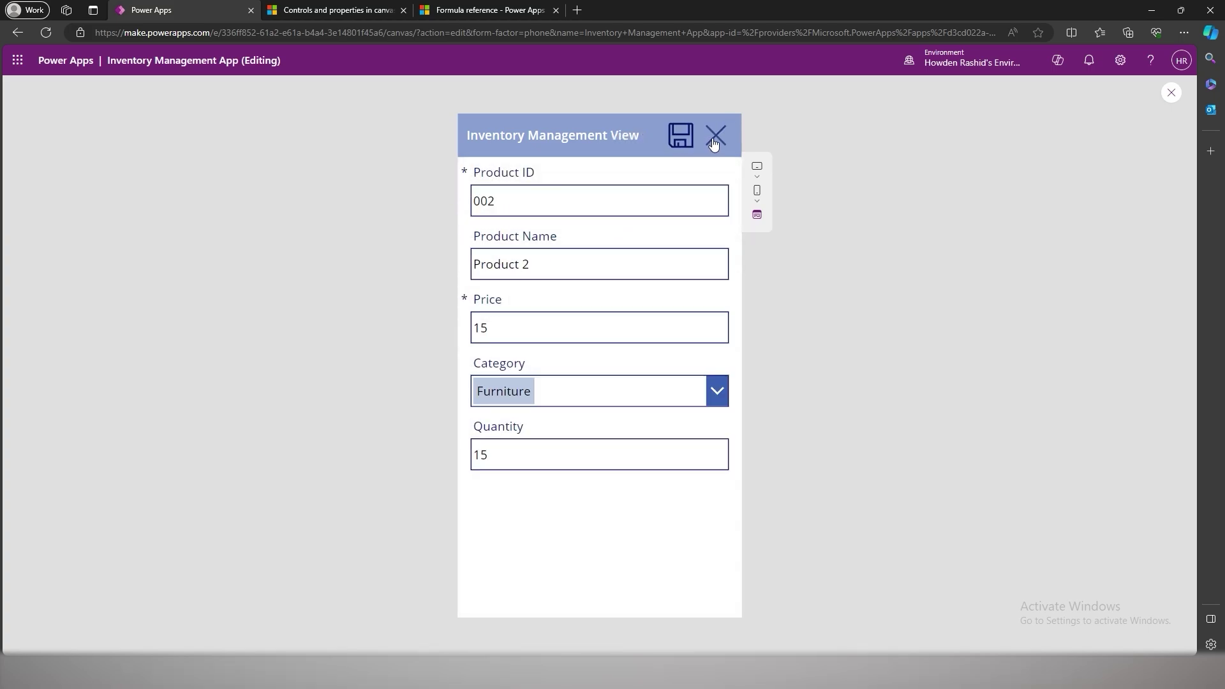
triple_click(497, 275)
text(Chair)
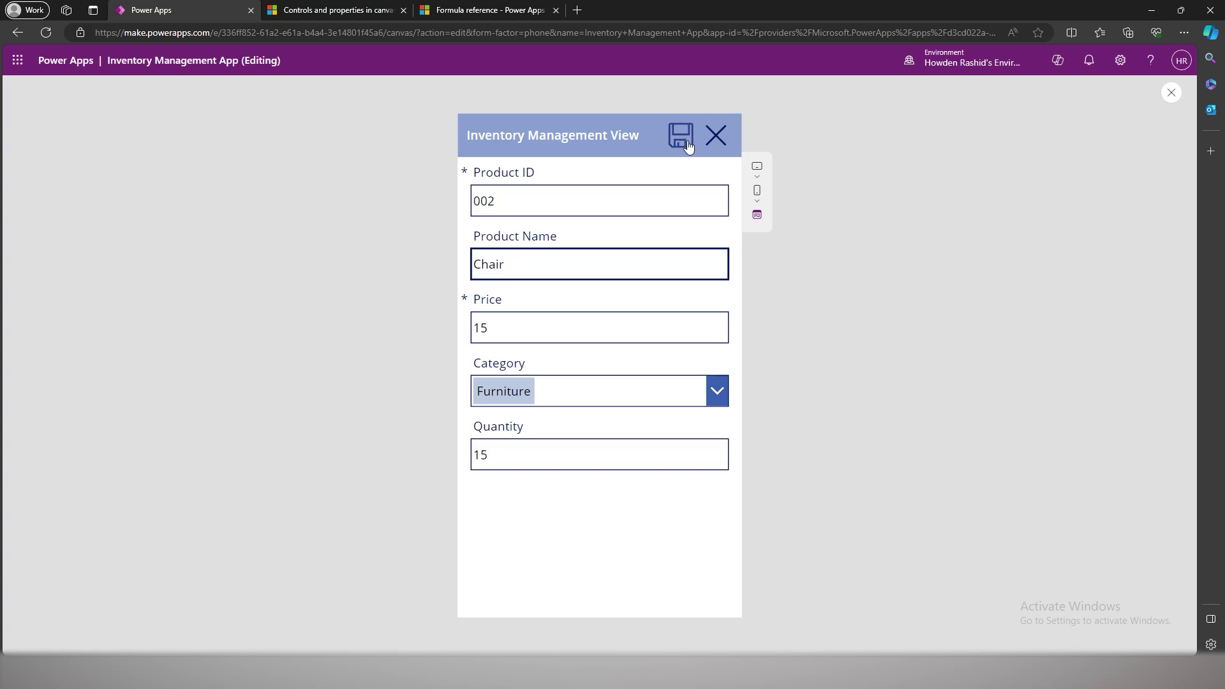
click(688, 145)
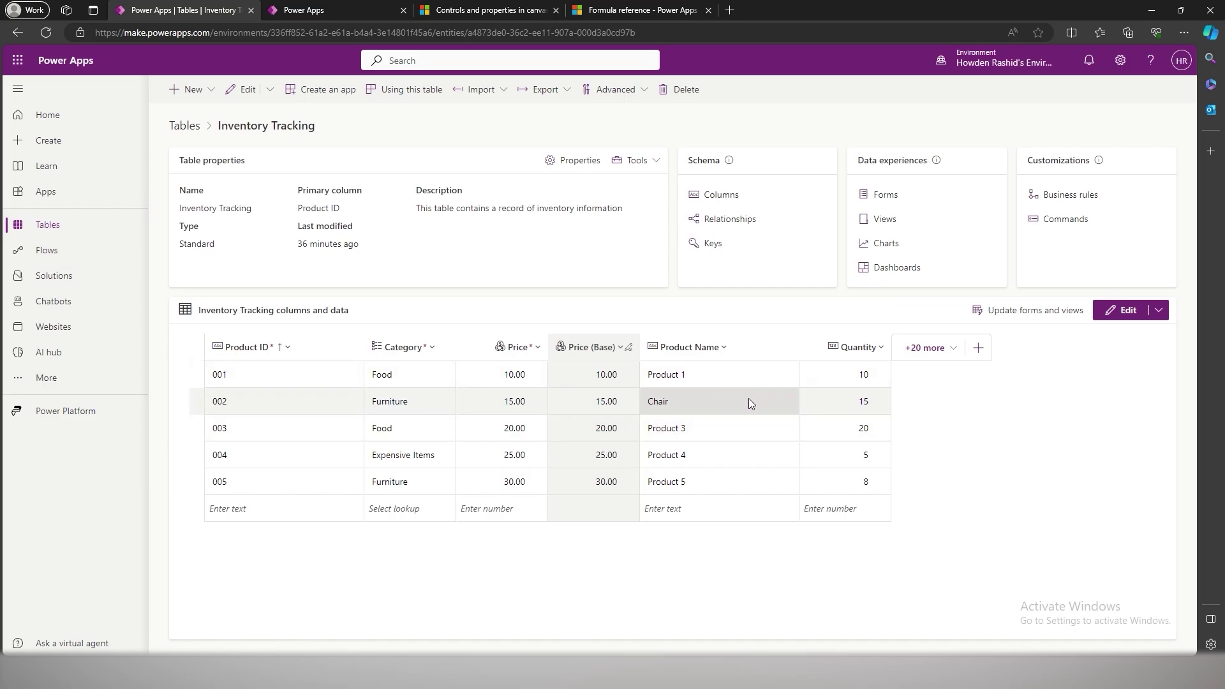
- Return to the app editor, leave the preview, and add a blank screen named success_screen
click(340, 8)
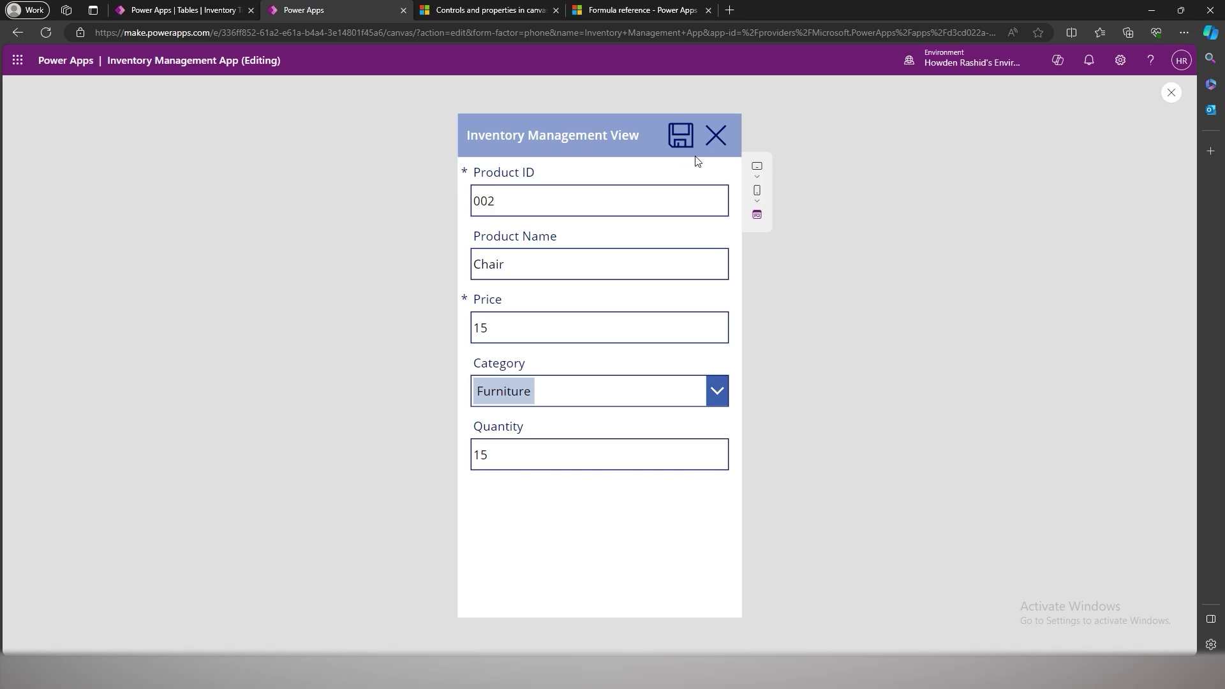
click(1171, 92)
click(42, 294)
click(81, 211)
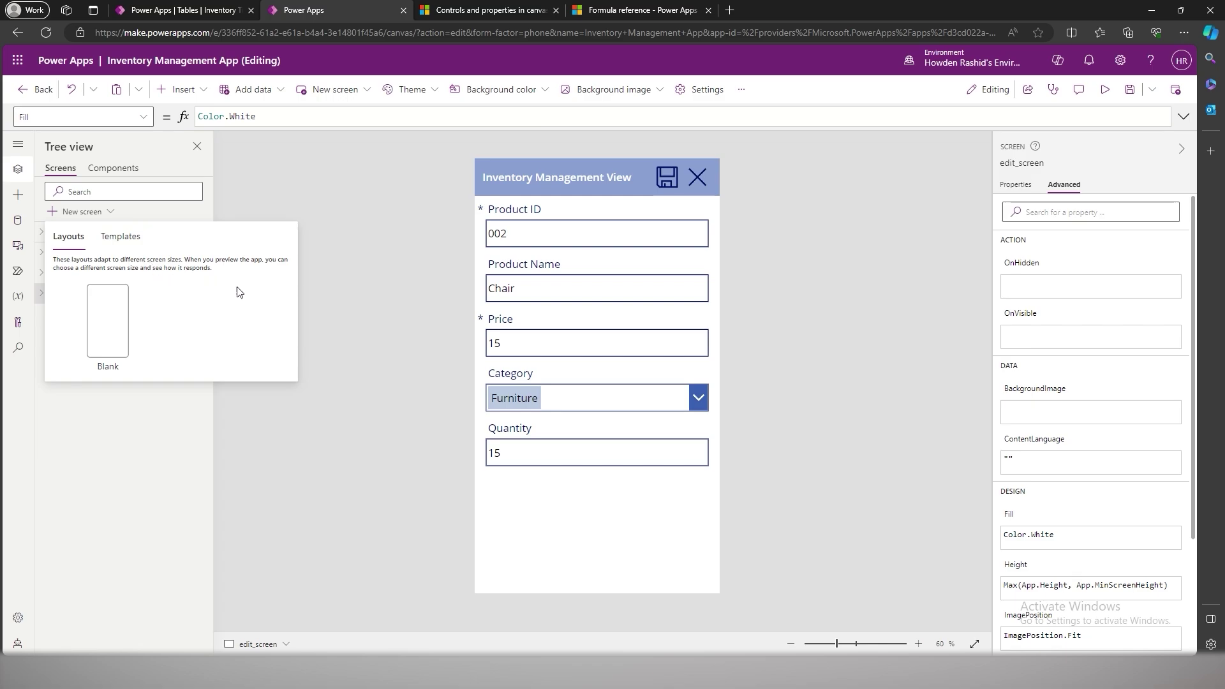
click(90, 319)
text(success_scre)
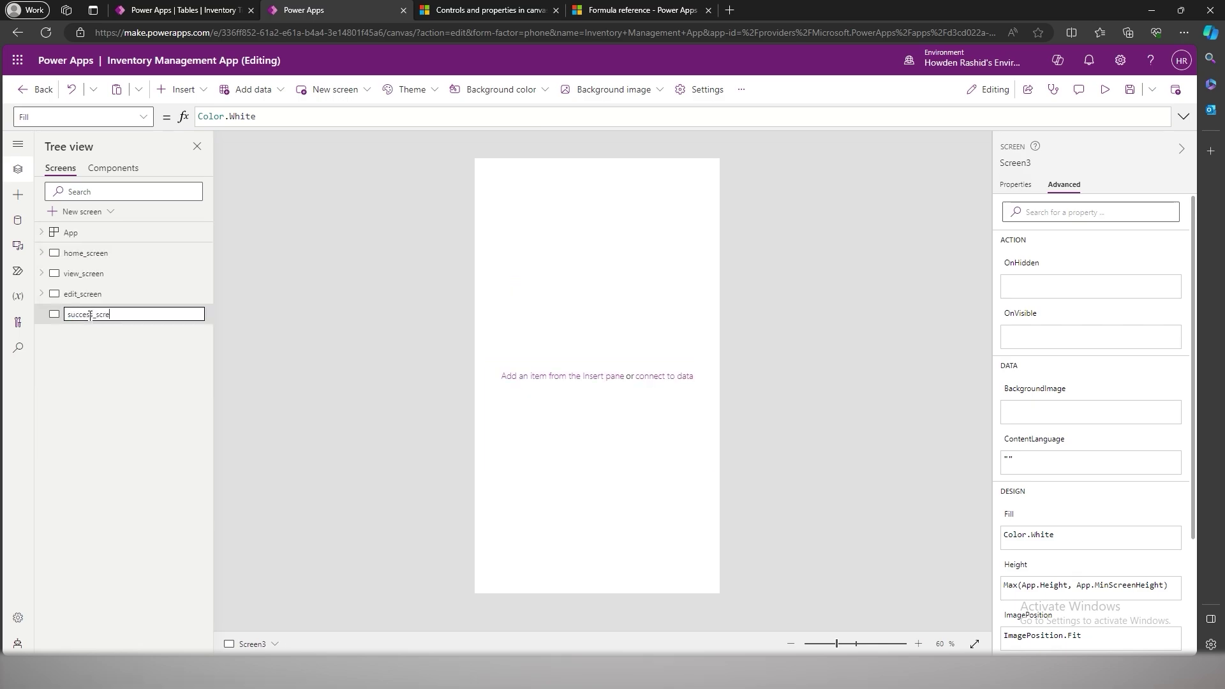
text(en)
key(Return)
- Insert a Check (badge) icon on success_screen, enlarge it, and place it centrally above the screen's middle
click(181, 90)
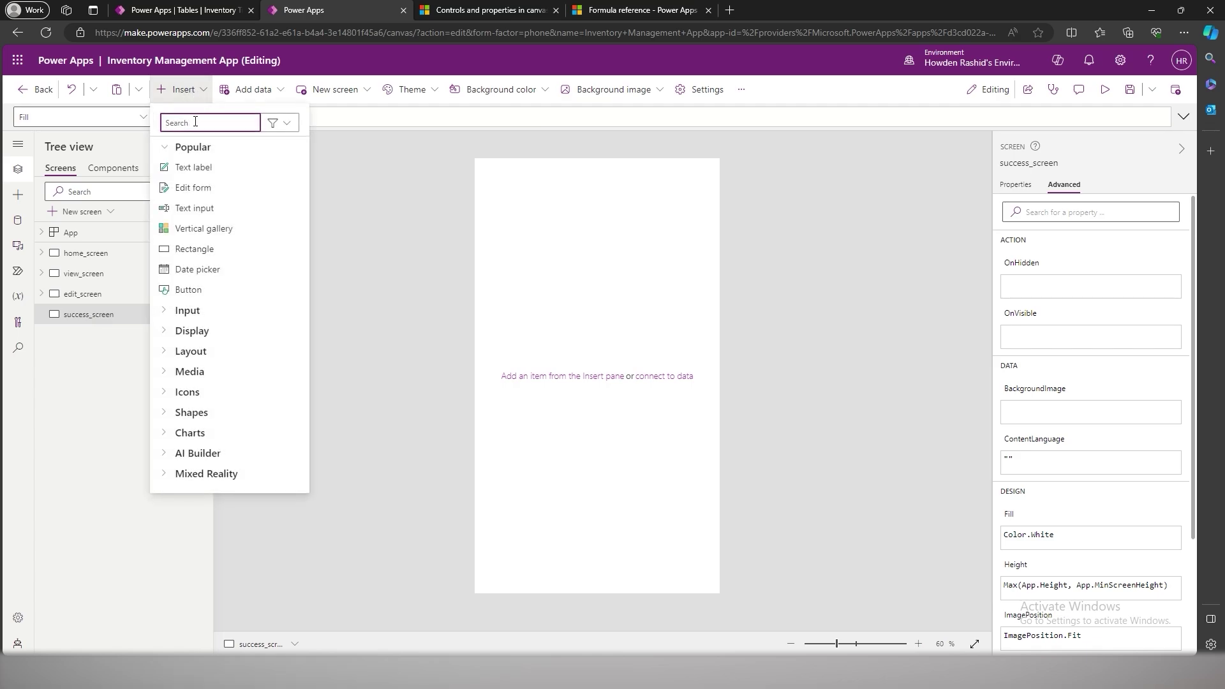
text(check)
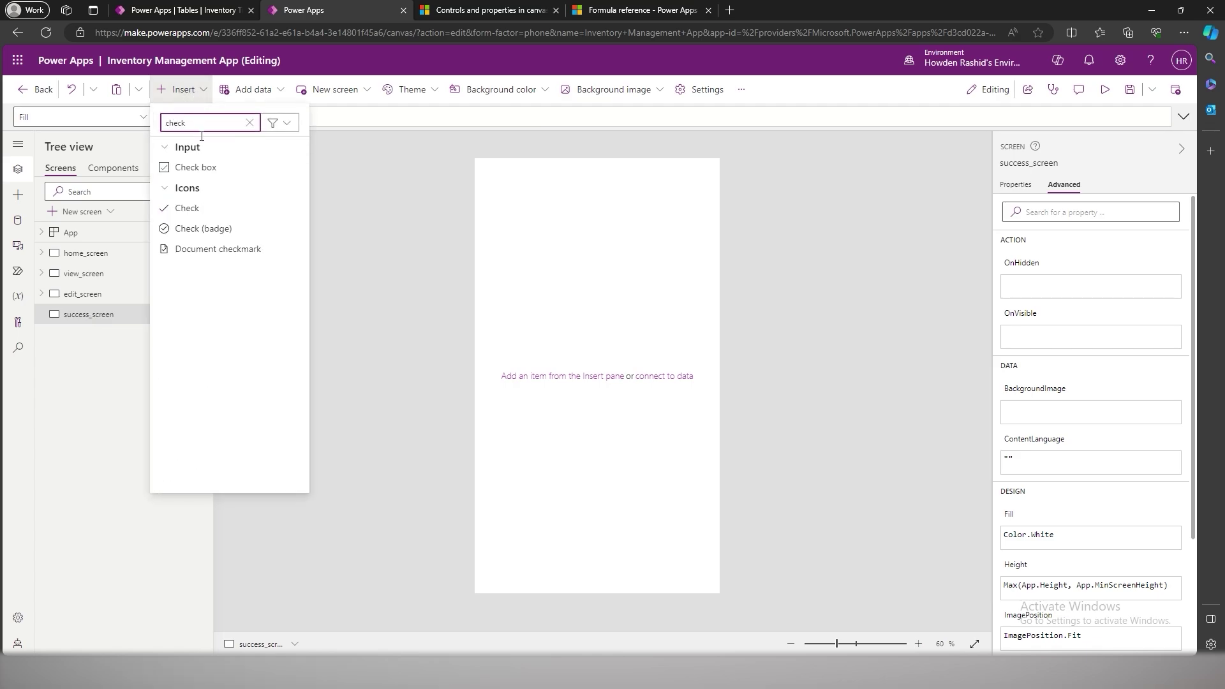
click(203, 229)
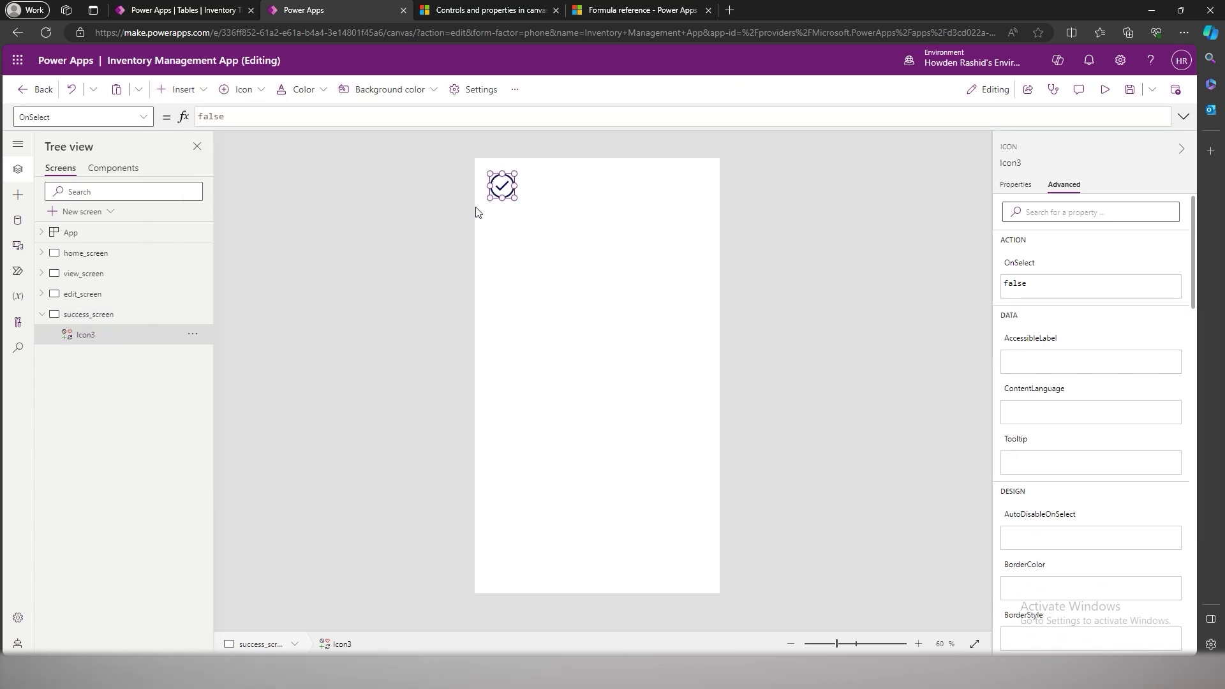
drag(504, 199, 605, 348)
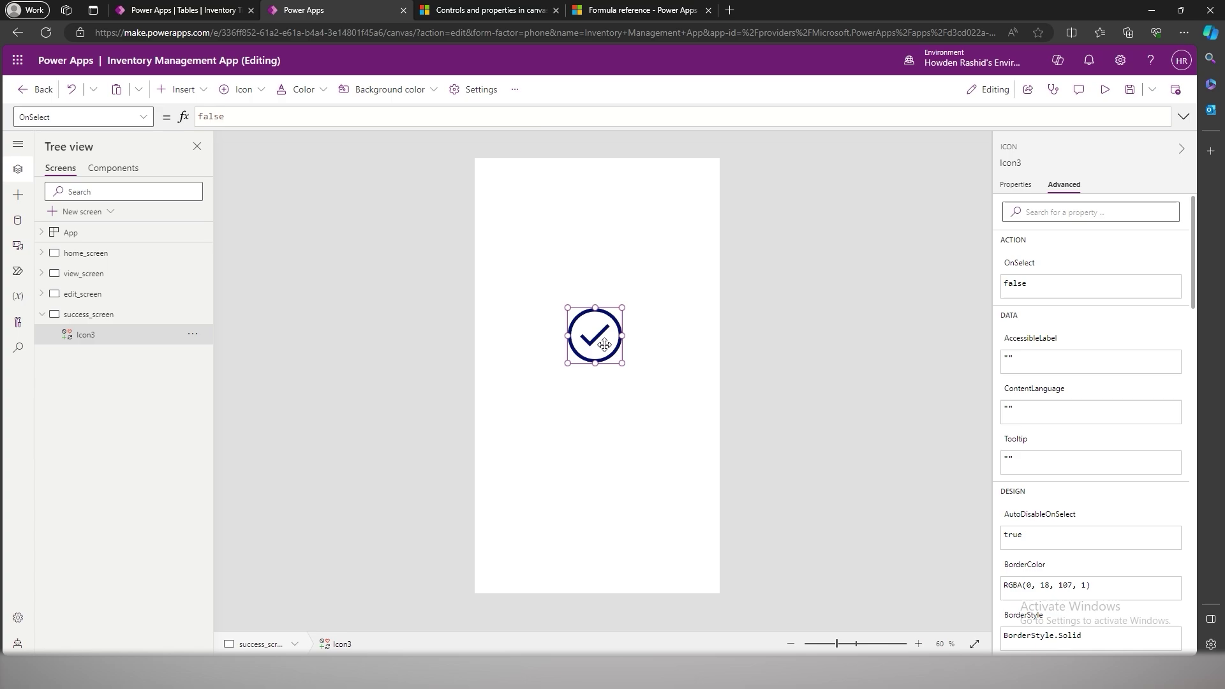
- Set the check badge icon's Color property to Color.Green
click(94, 115)
text(Color)
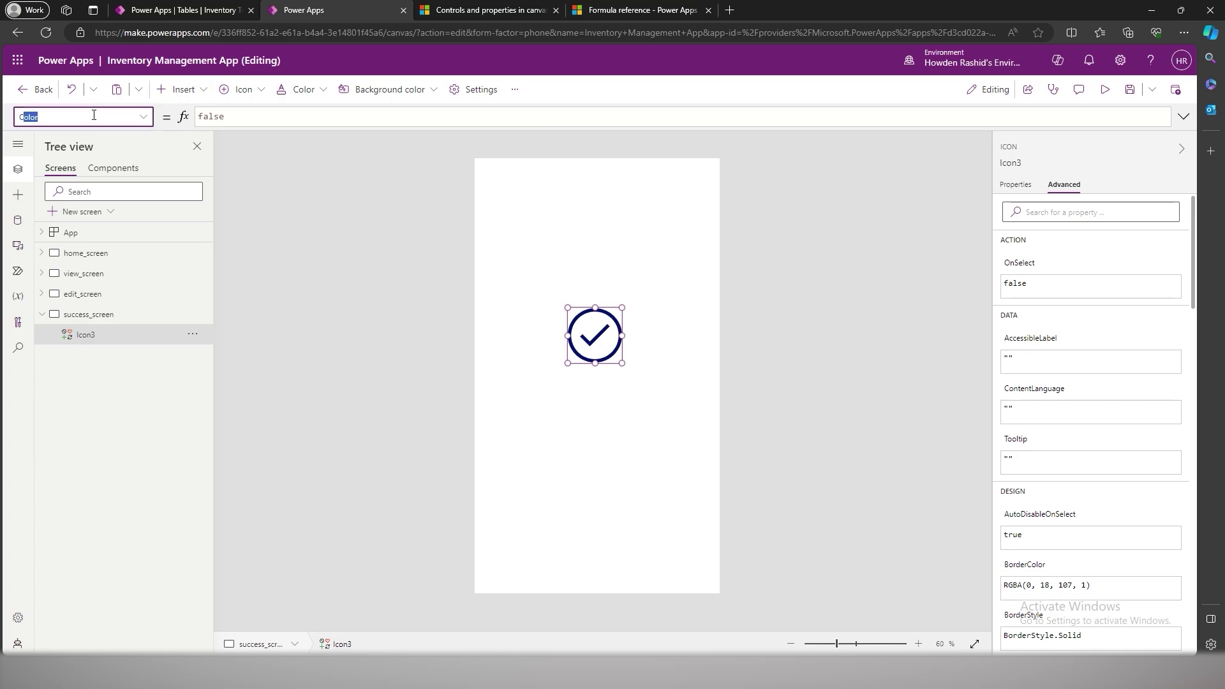
key(Return)
click(239, 117)
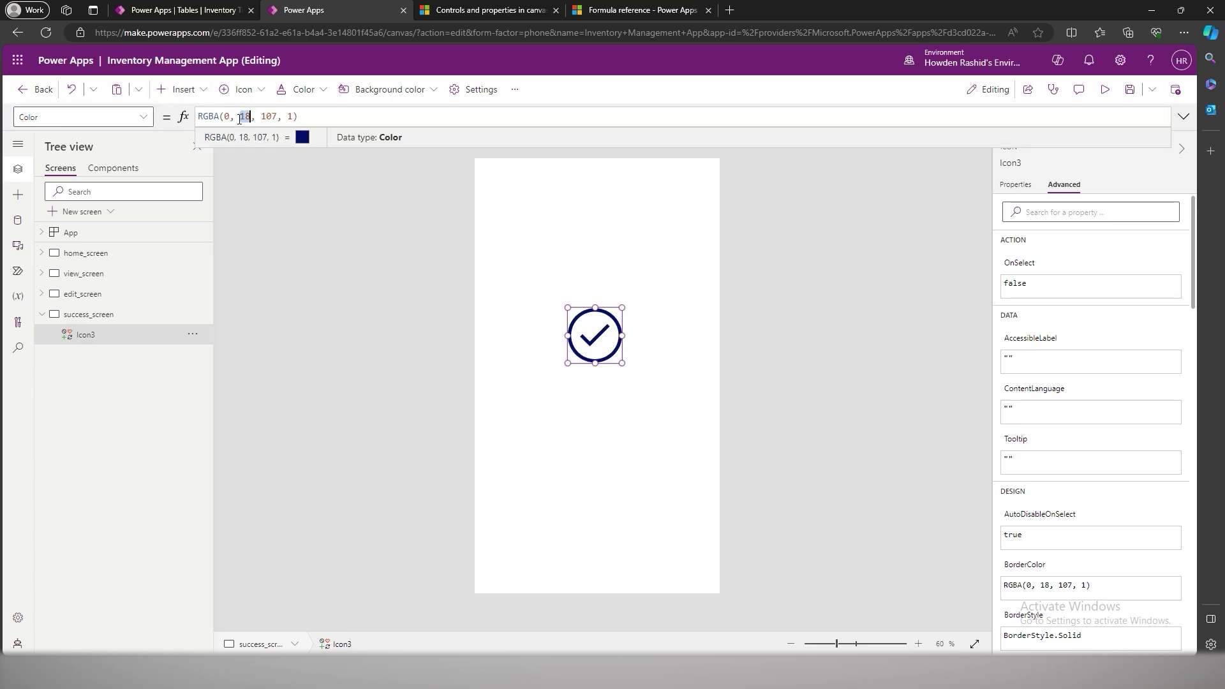
key(ctrl+a)
key(BackSpace)
text(Color.Green)
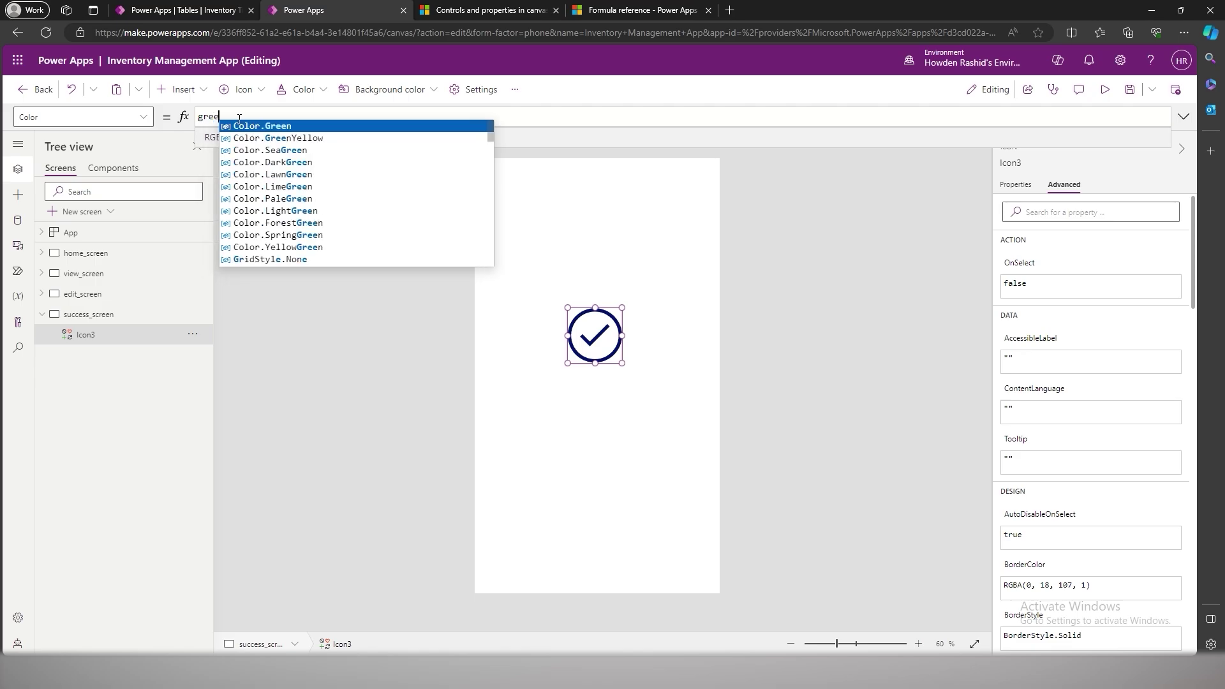
click(630, 259)
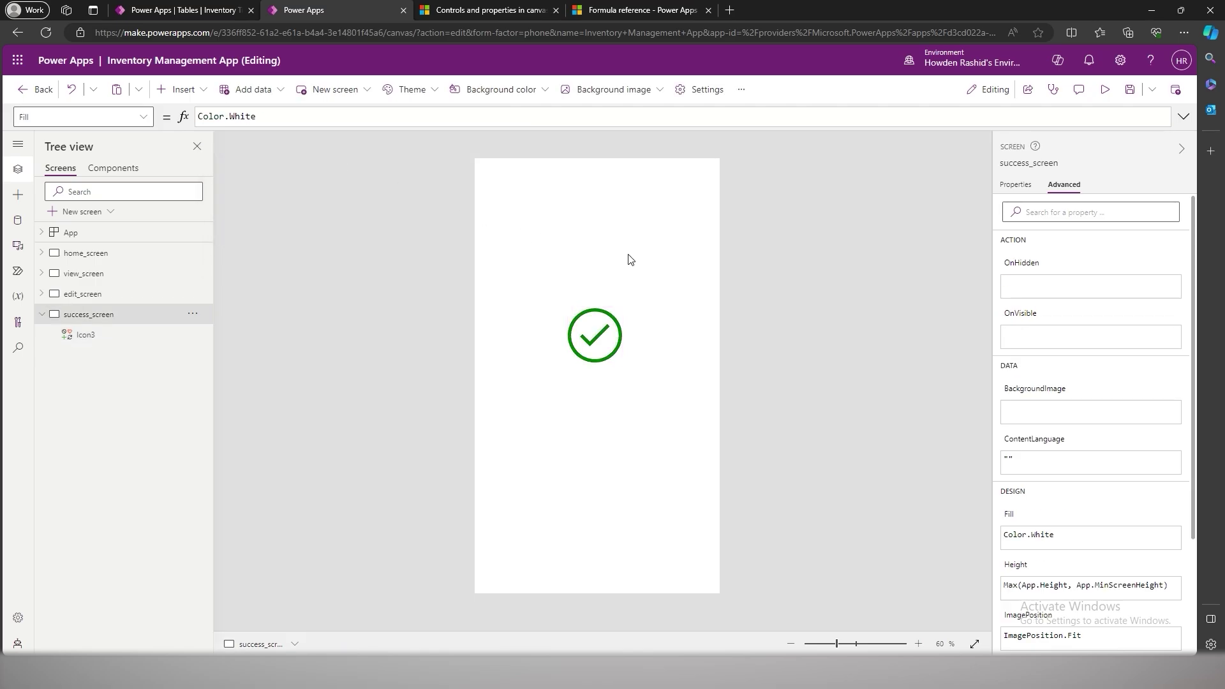
- Insert a text label on success_screen, move it below the check badge icon, and narrow it
click(180, 89)
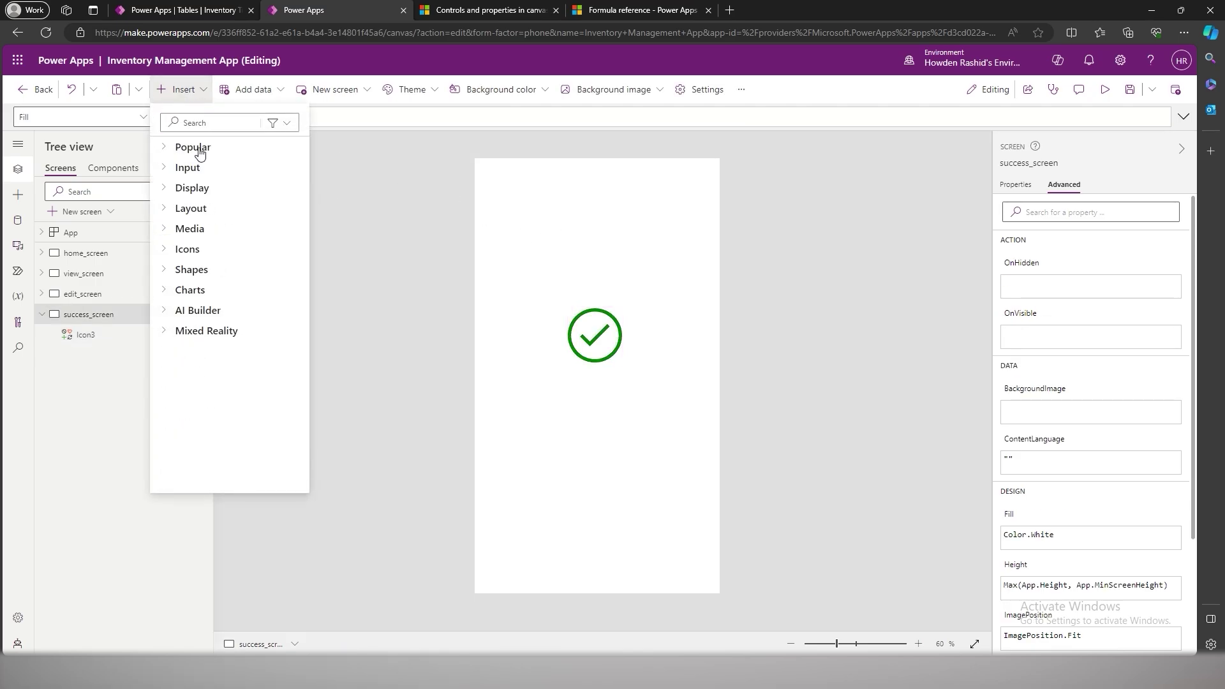
click(200, 150)
click(191, 167)
drag(506, 189, 554, 415)
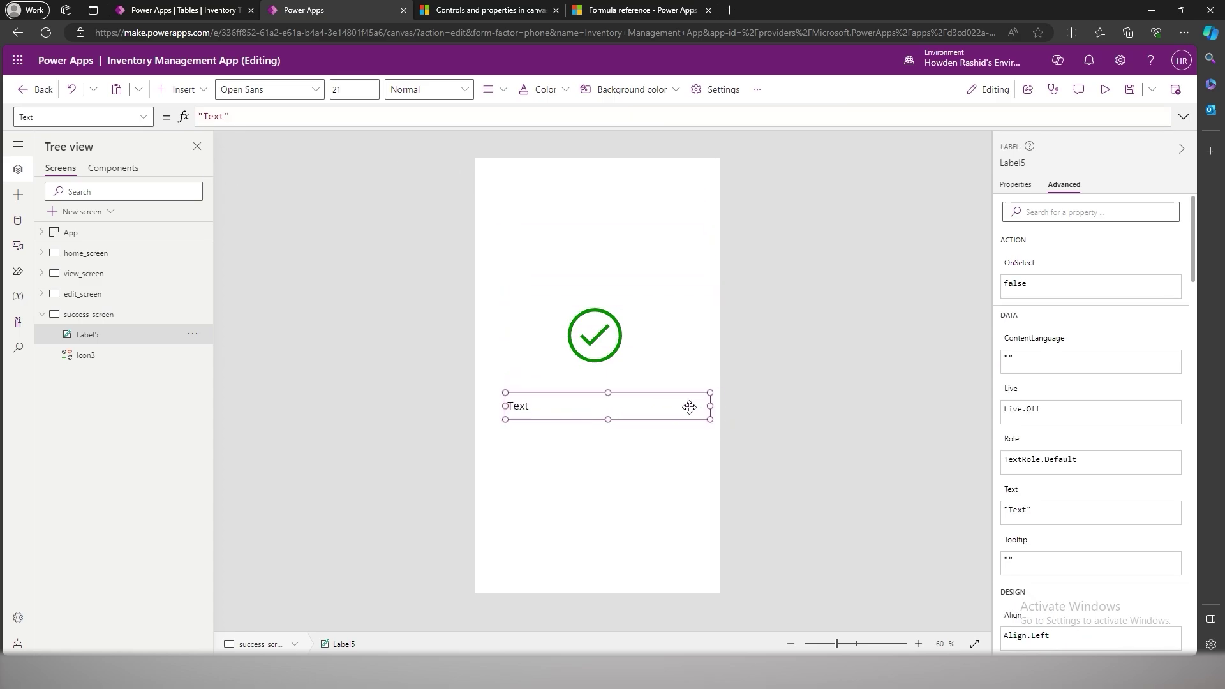
drag(710, 406, 649, 423)
- Set the label's text to "Form success!", shrink it to fit, and centre it directly under the icon
double_click(617, 420)
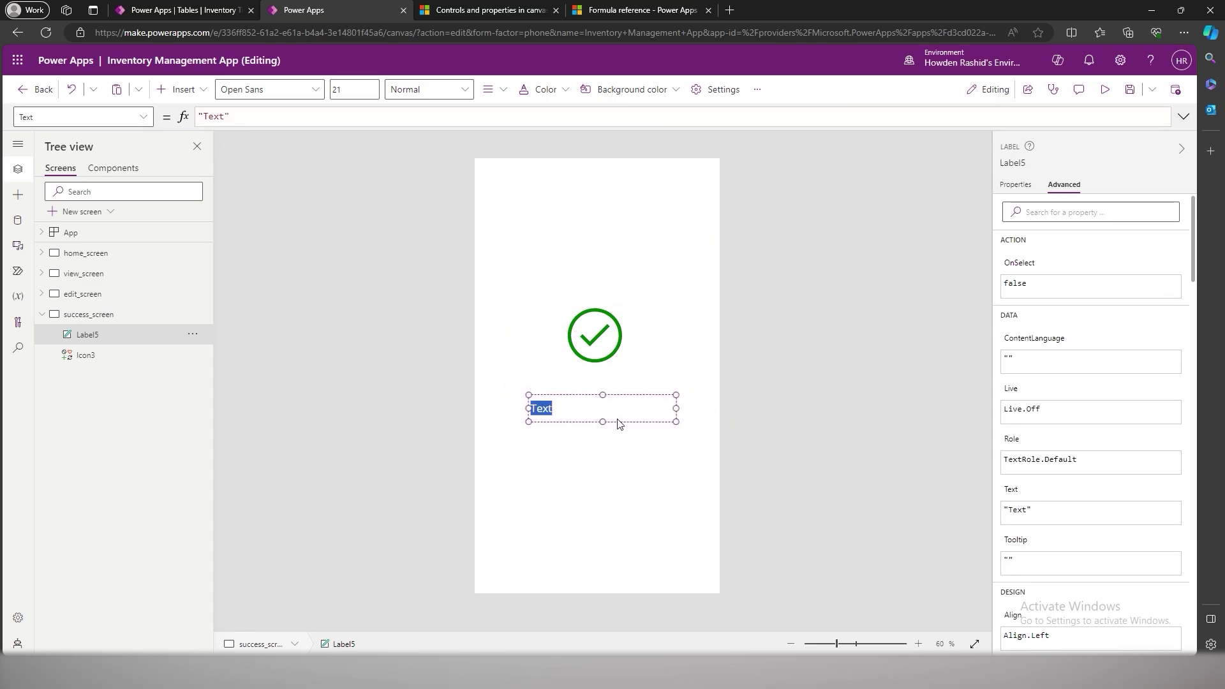
text(Form success!)
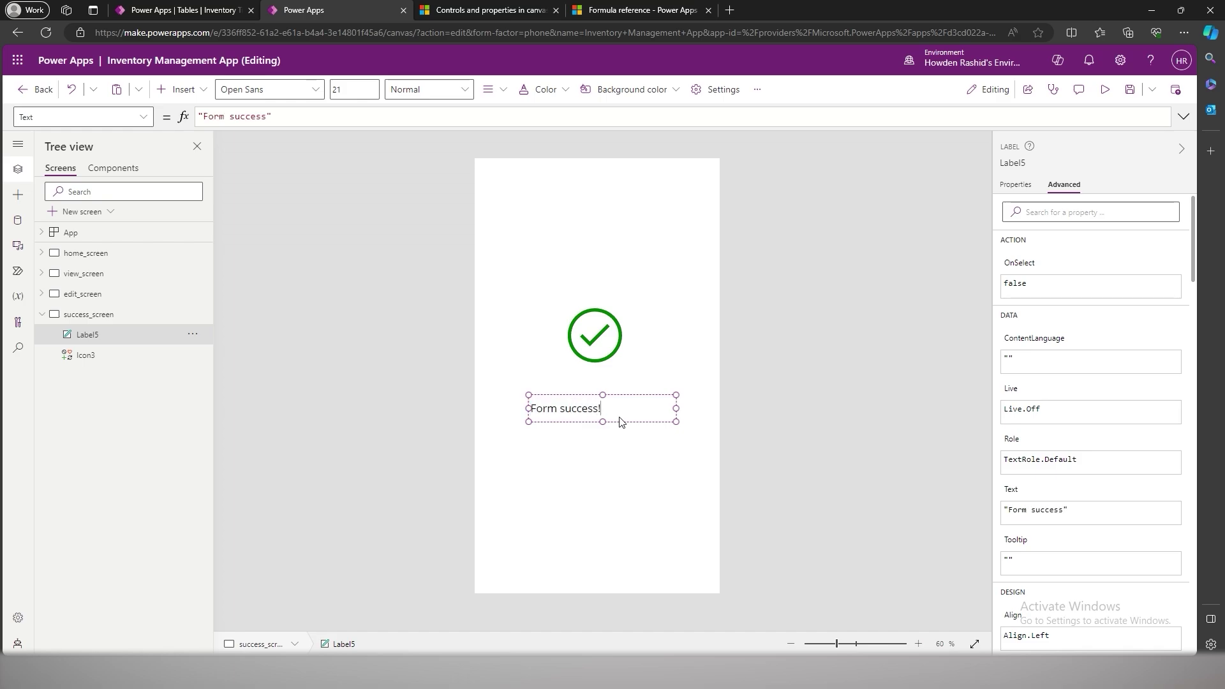
drag(675, 408, 636, 402)
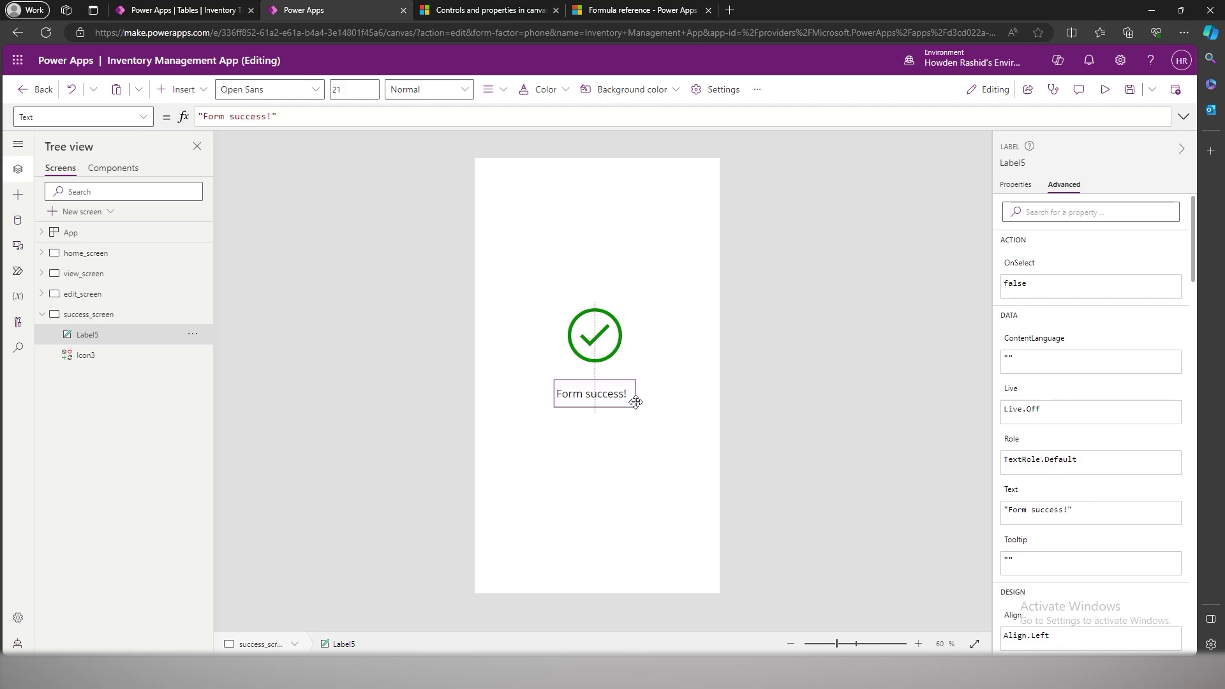
double_click(624, 394)
click(586, 389)
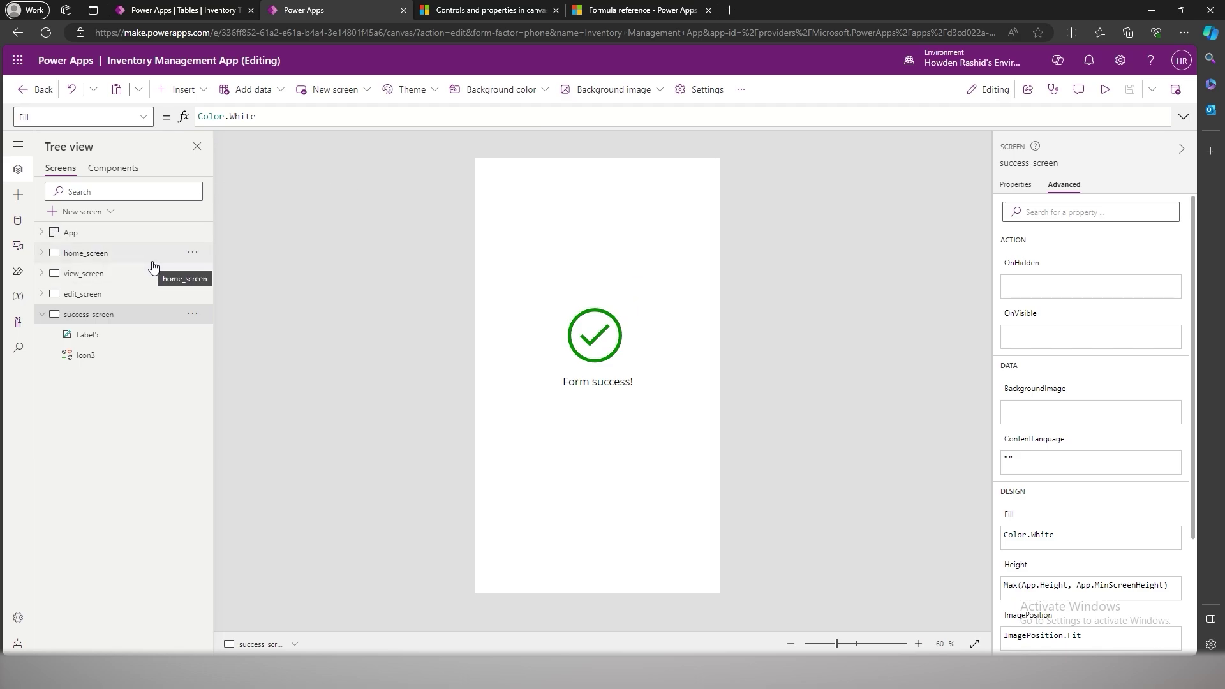
- Insert a Timer control on success_screen and centre it near the top of the screen
click(189, 90)
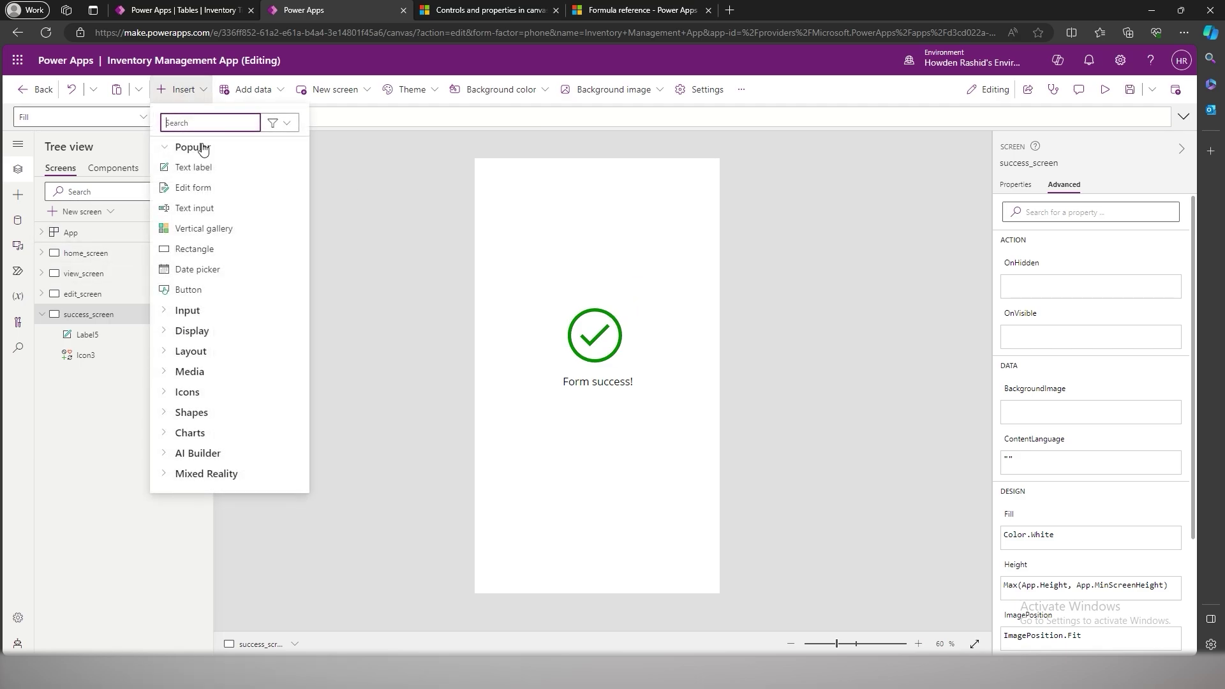
text(ti)
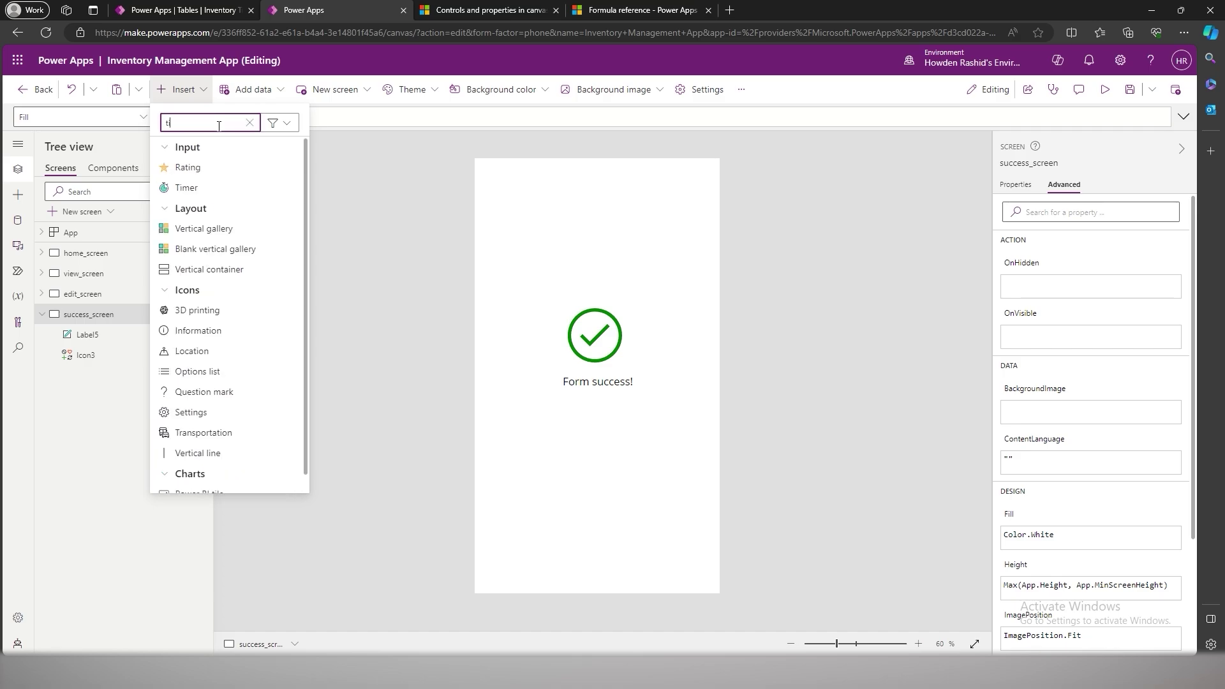
text(mer)
click(219, 165)
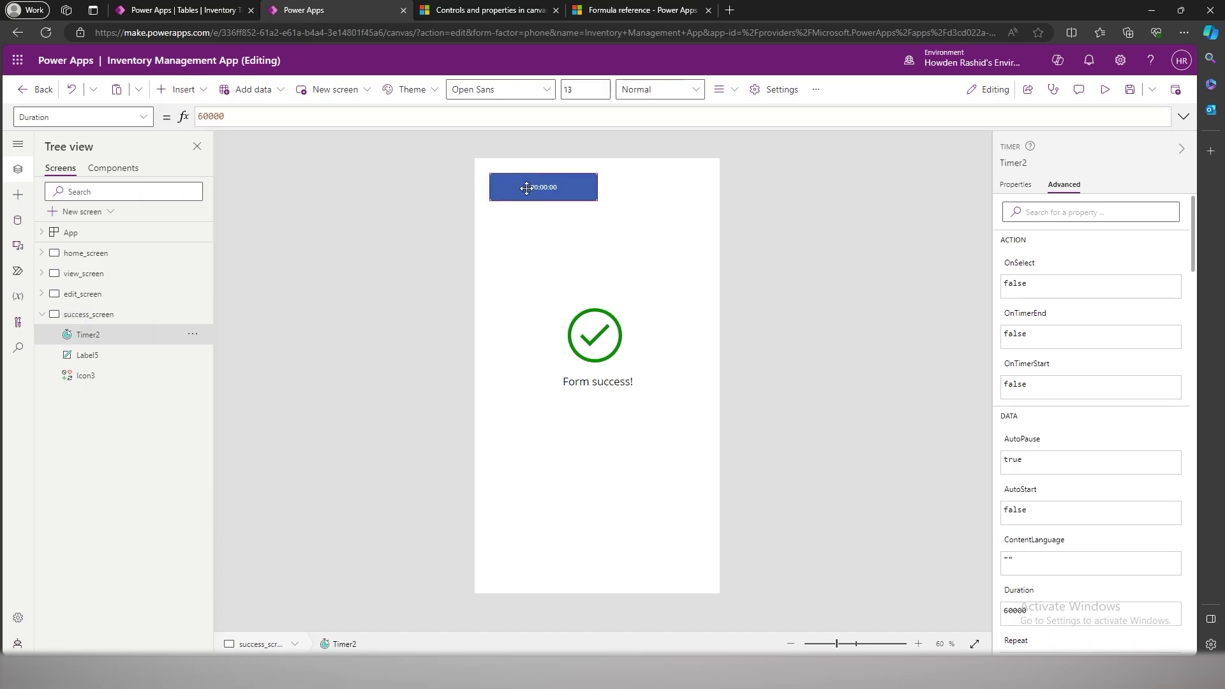
drag(526, 187, 578, 197)
- Set the timer's Duration to 2000 and run it in preview to check the count
click(257, 124)
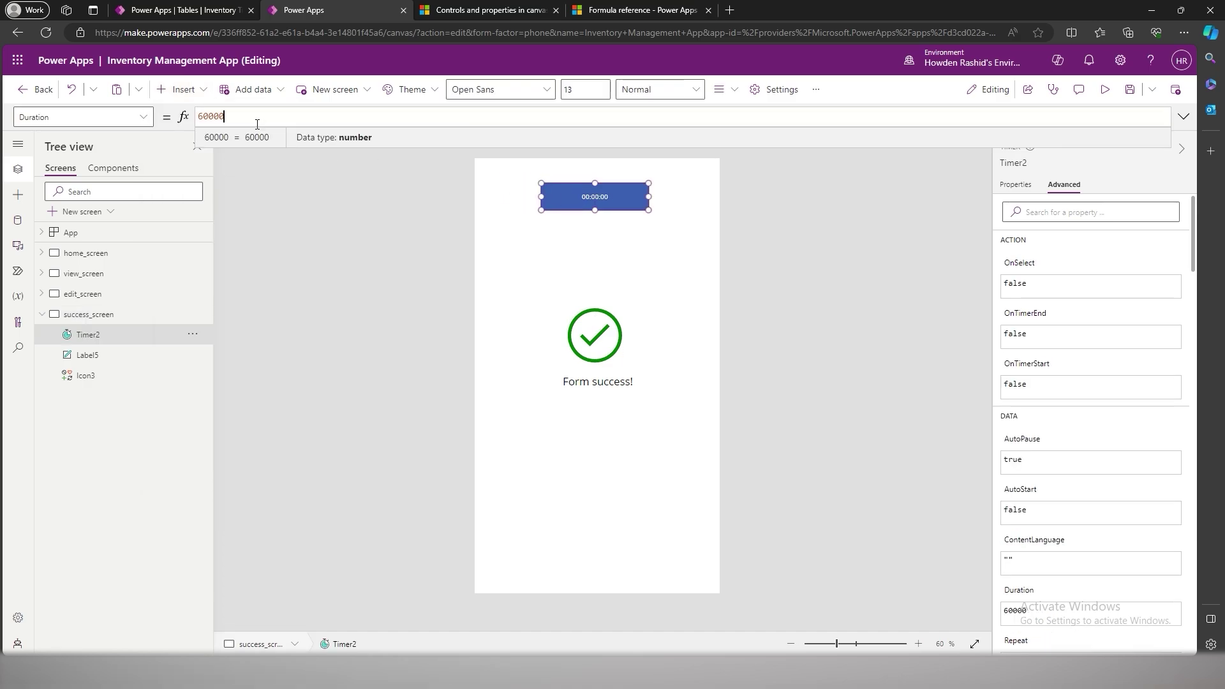
key(ctrl+a)
text(2000)
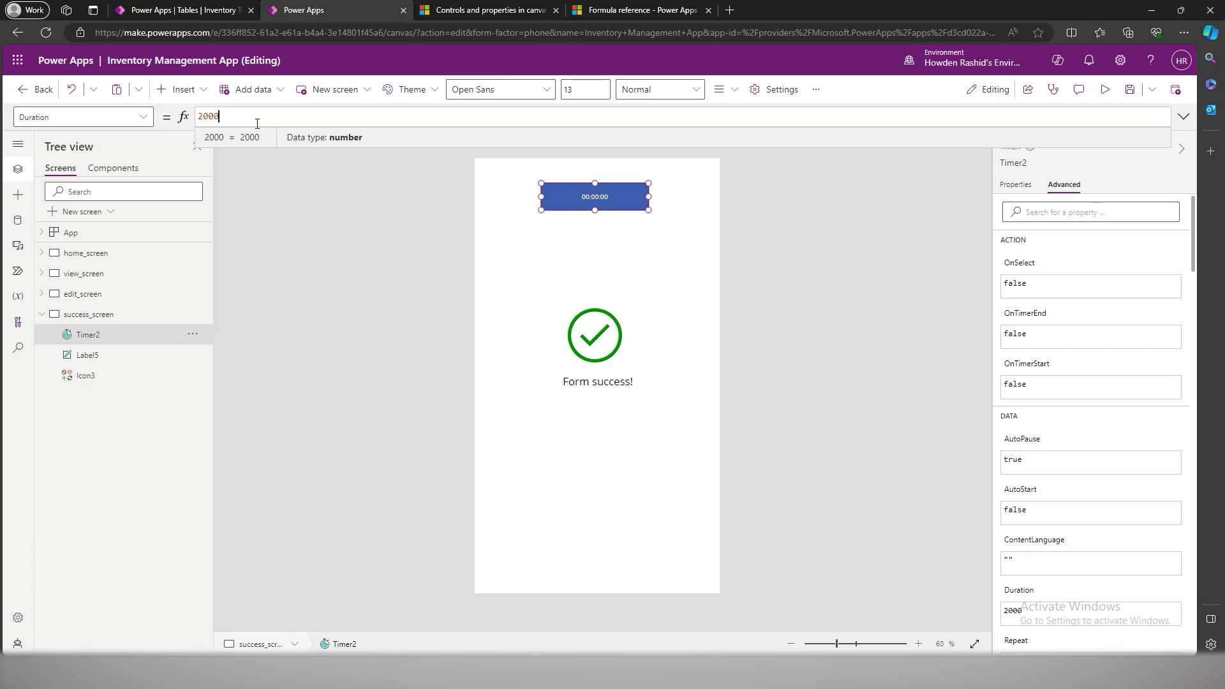
click(497, 268)
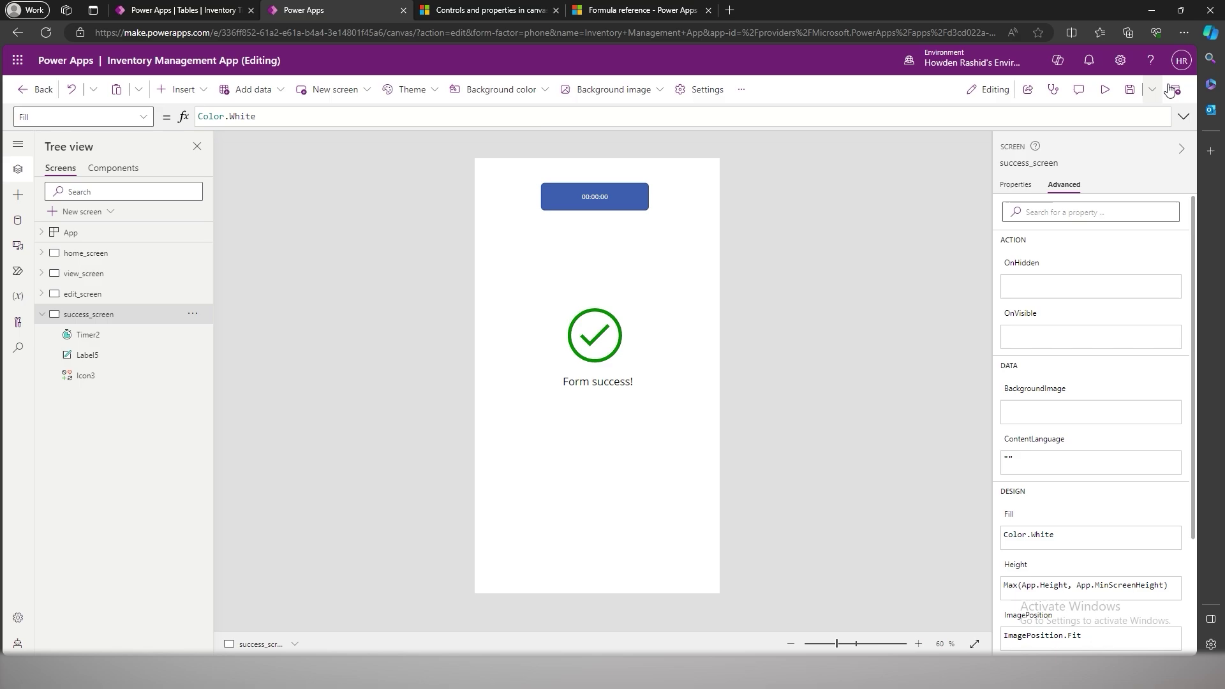
click(1100, 92)
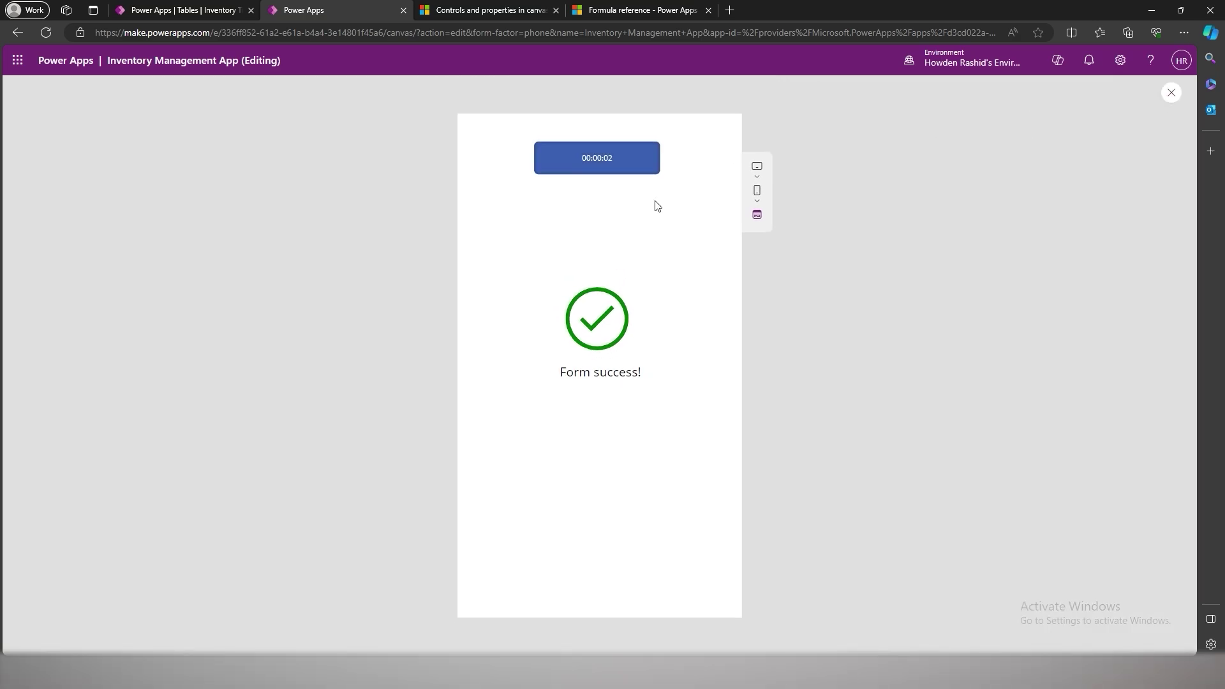
click(1171, 94)
- Set the timer's AutoStart property to true
click(588, 197)
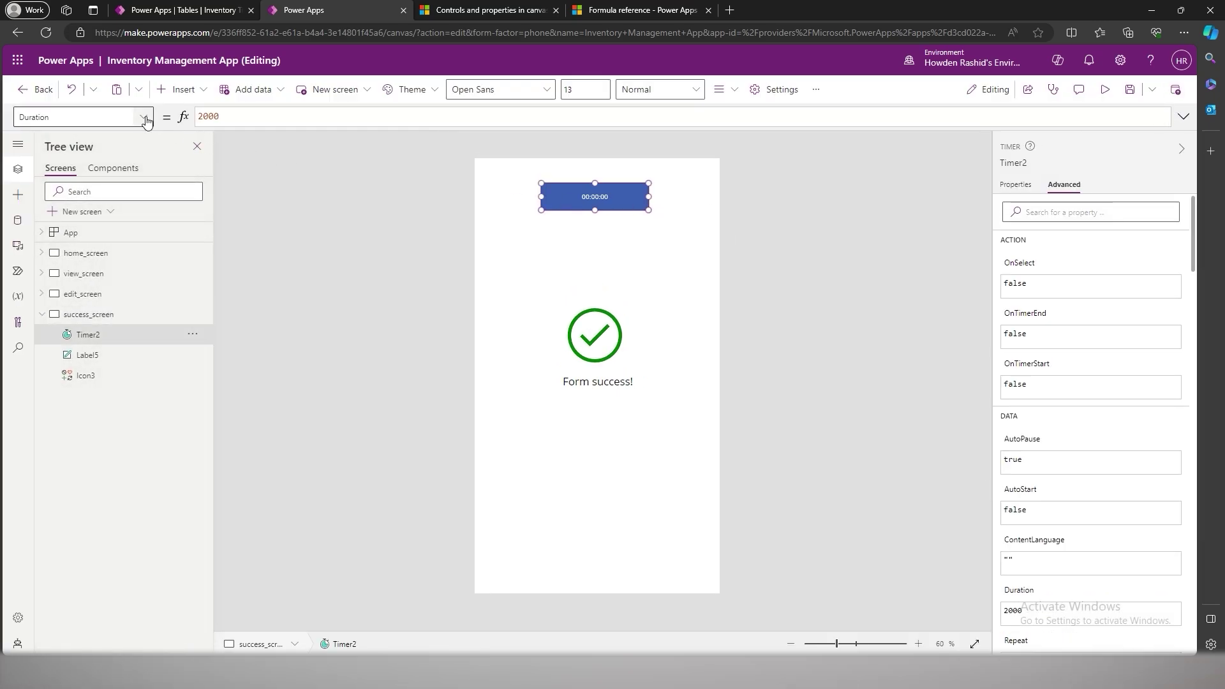
click(82, 117)
scroll(117, 170, up, 1)
scroll(120, 171, down, 1)
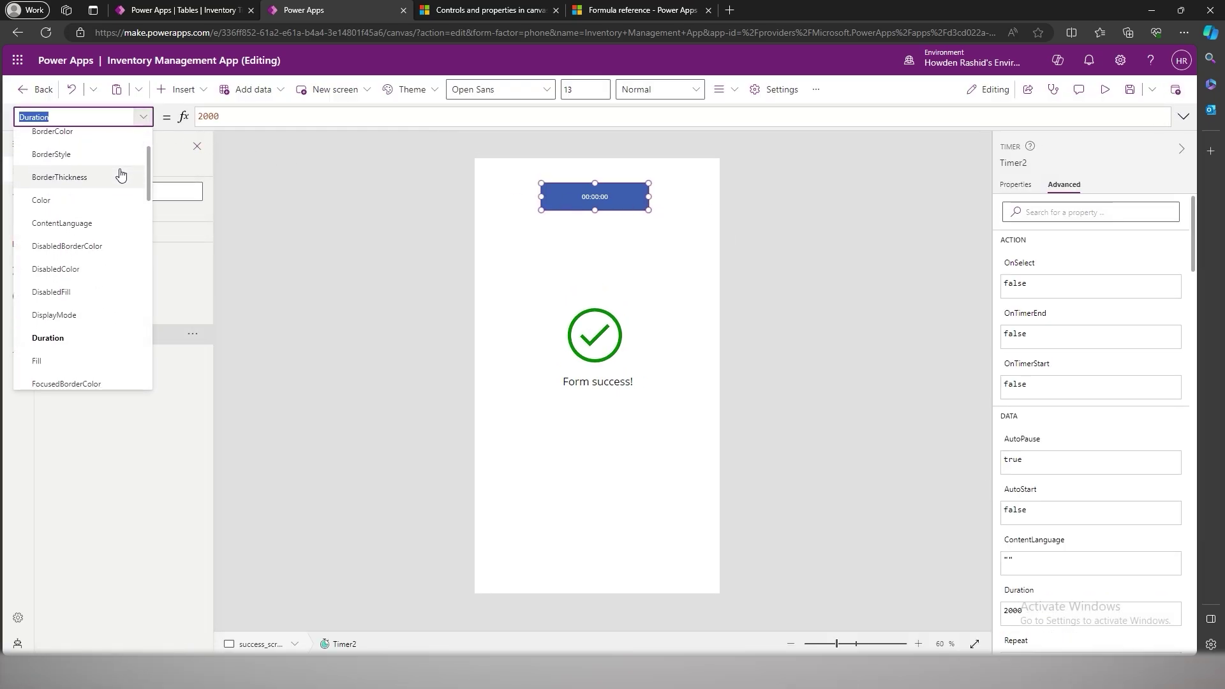
scroll(117, 174, up, 1)
click(71, 185)
double_click(242, 117)
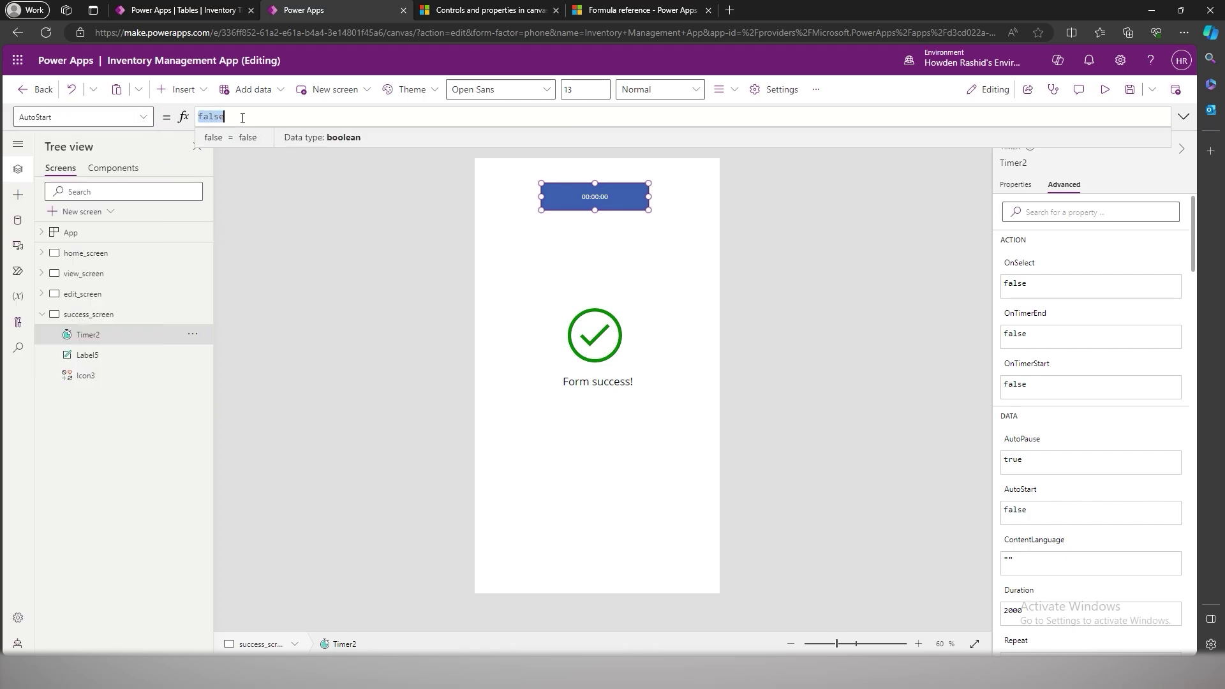
text(true)
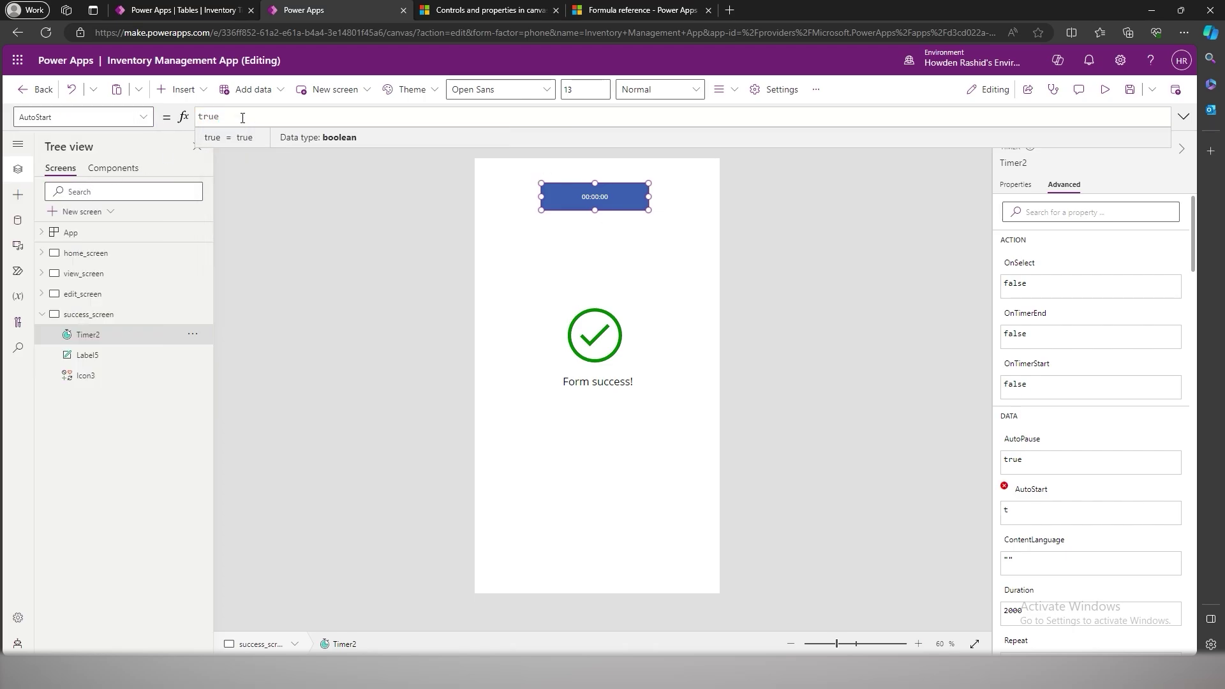
- Set the timer's OnTimerEnd property to Navigate(home_screen,ScreenTransition.Fade)
click(137, 117)
scroll(99, 195, down, 6)
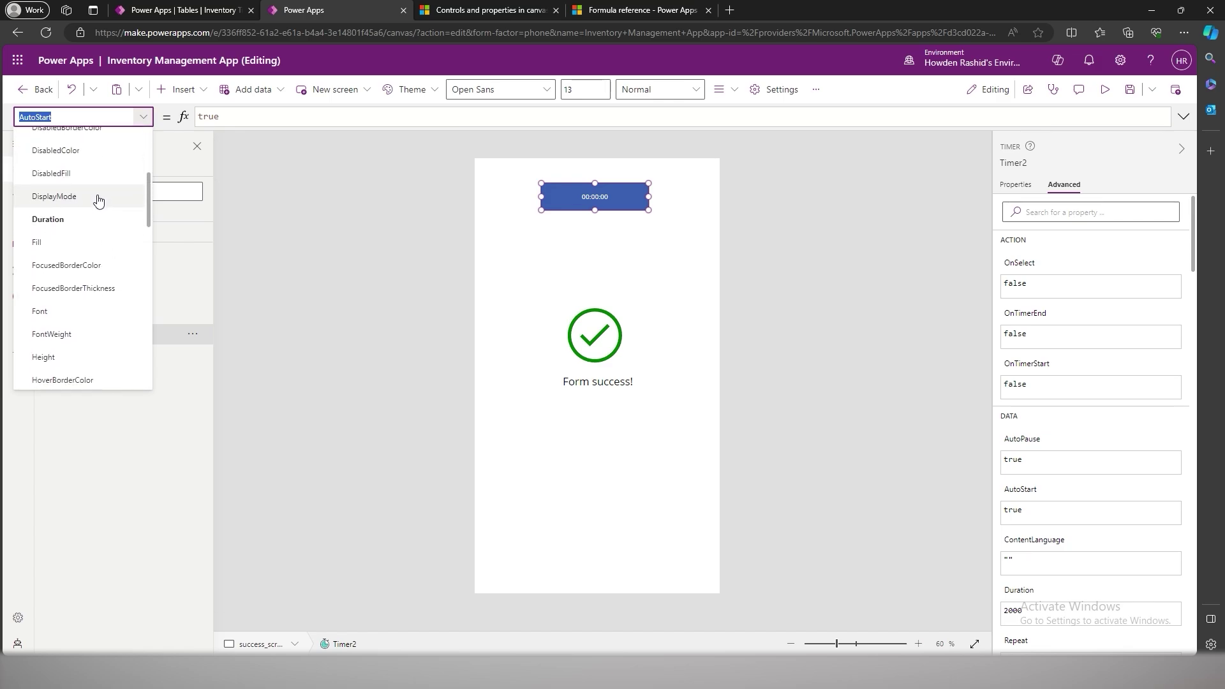
click(68, 257)
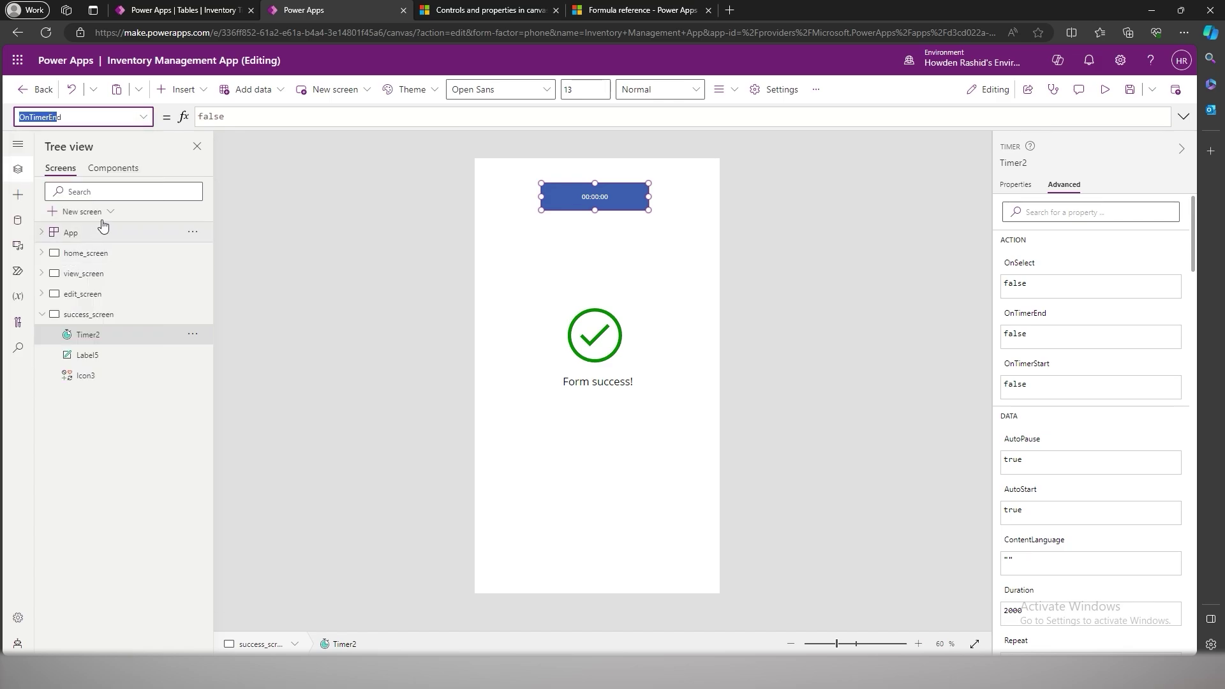
double_click(242, 120)
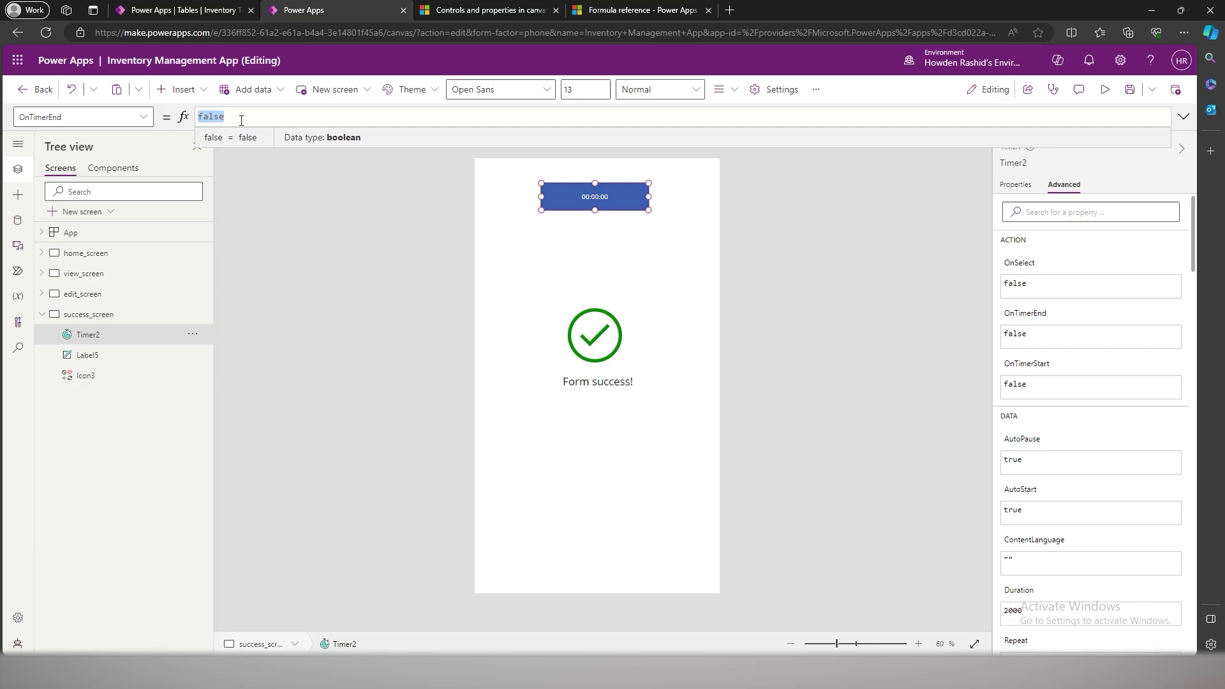
text(a)
key(BackSpace)
text(Navigate)
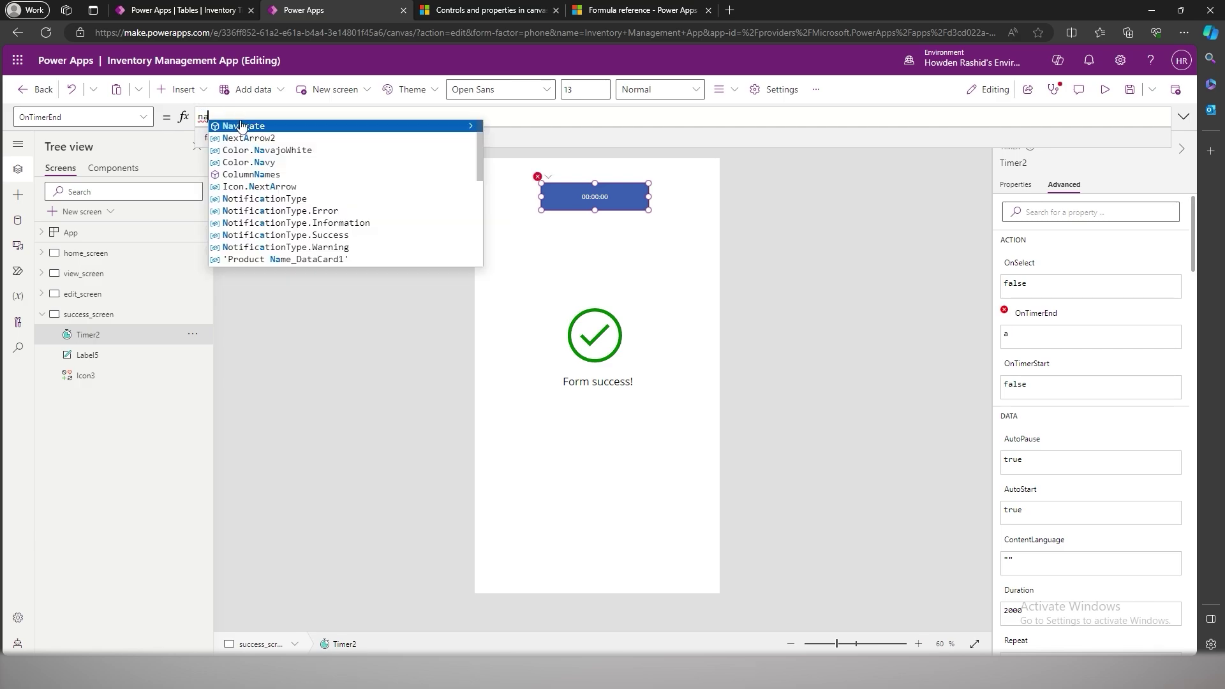
text(()
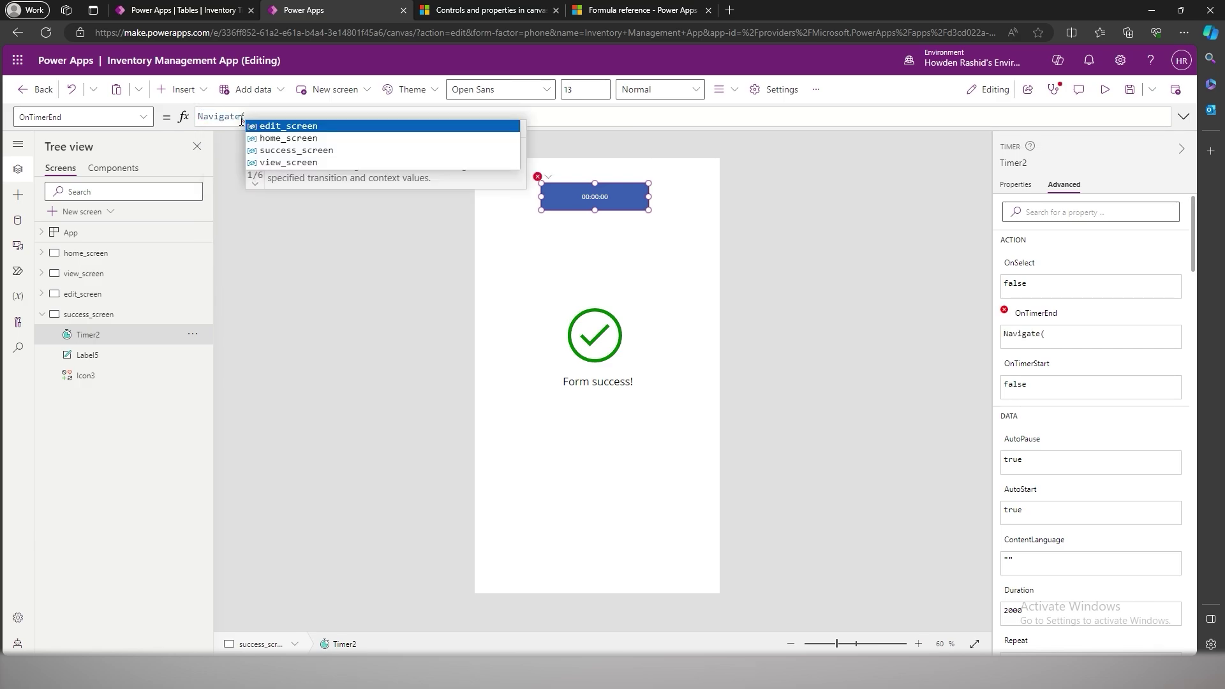
text(home_screen,)
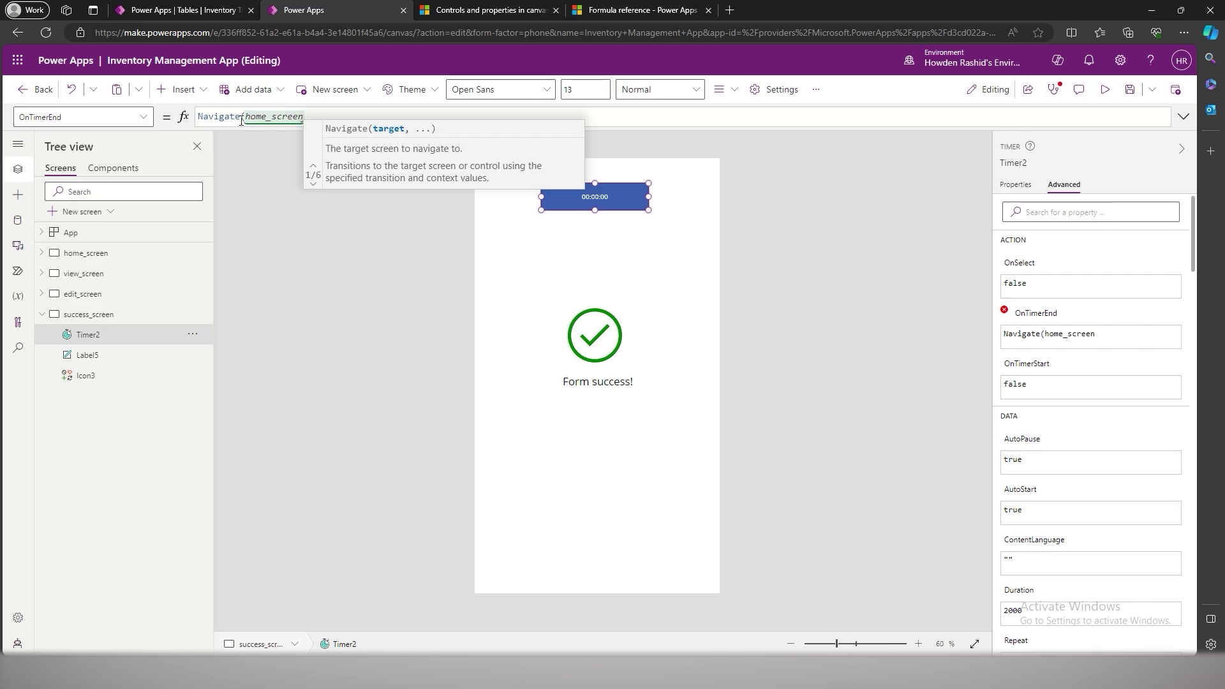
key(Down)
key(Down)
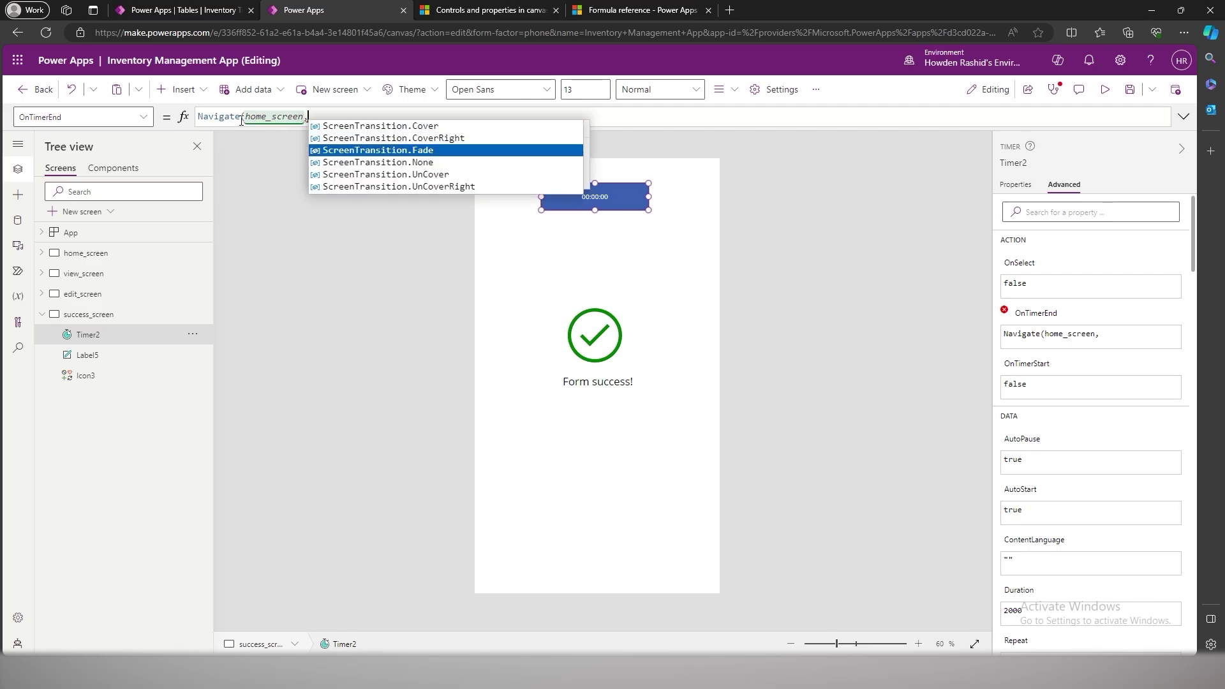
key(Tab)
text())
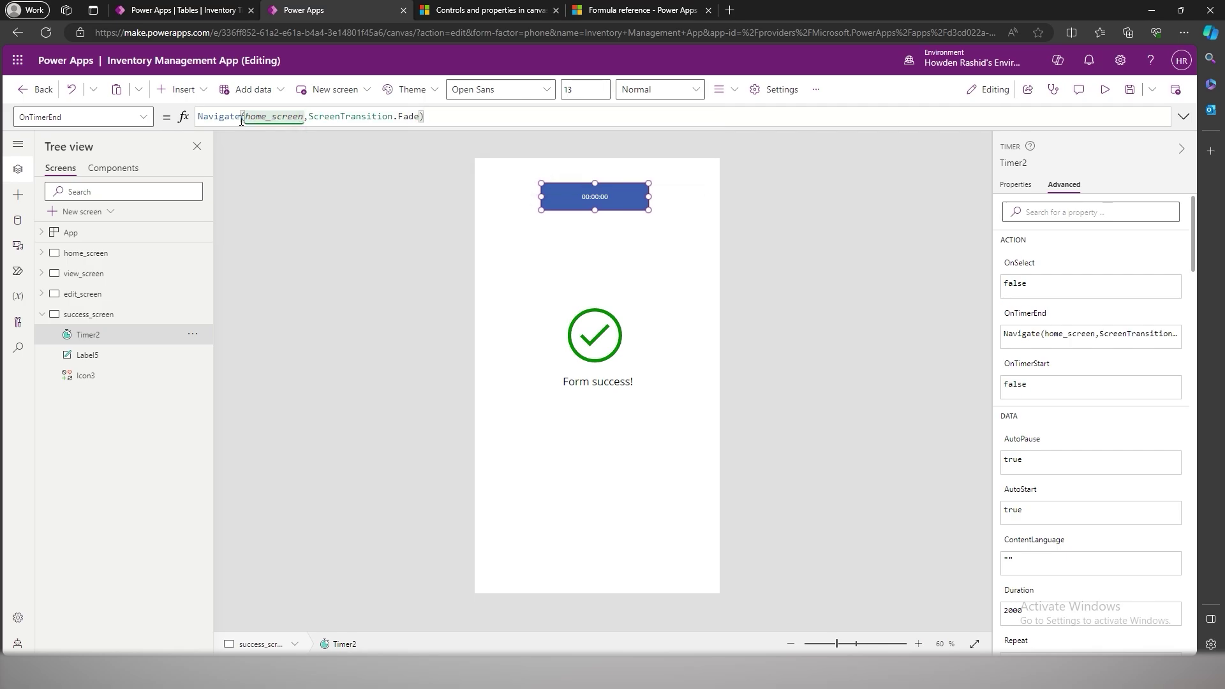
click(759, 202)
- Hide the timer by setting its Visible property to false, and briefly preview success_screen
click(628, 210)
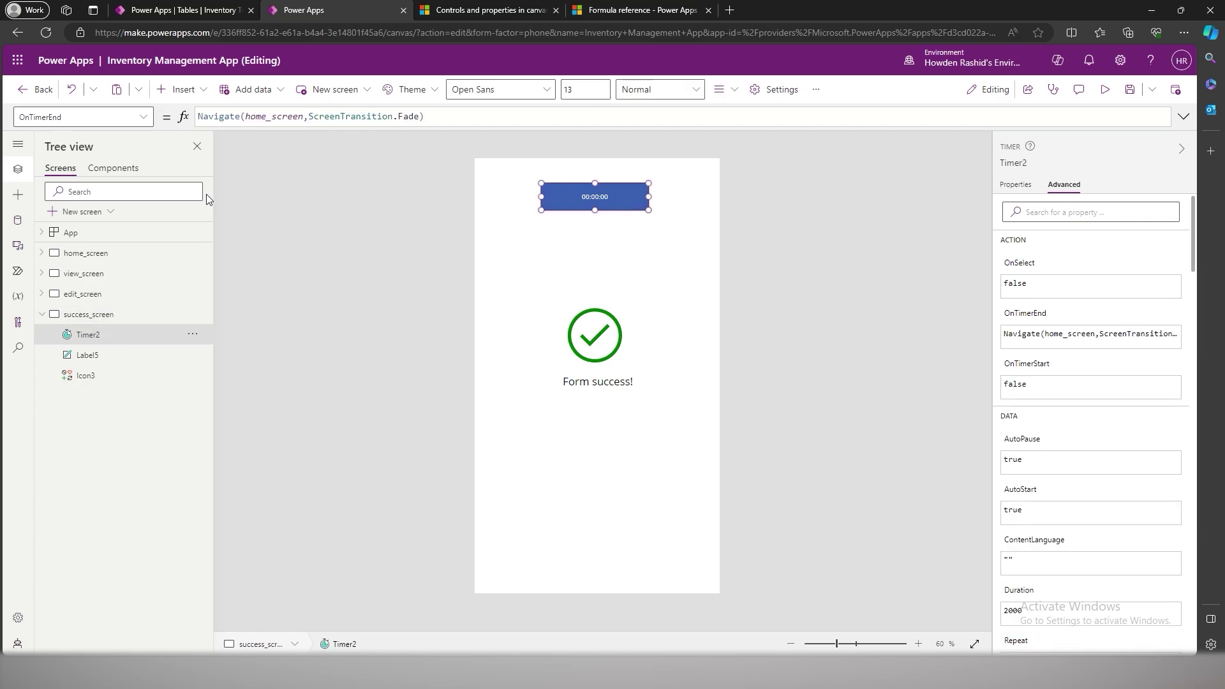
click(112, 118)
text(Visible)
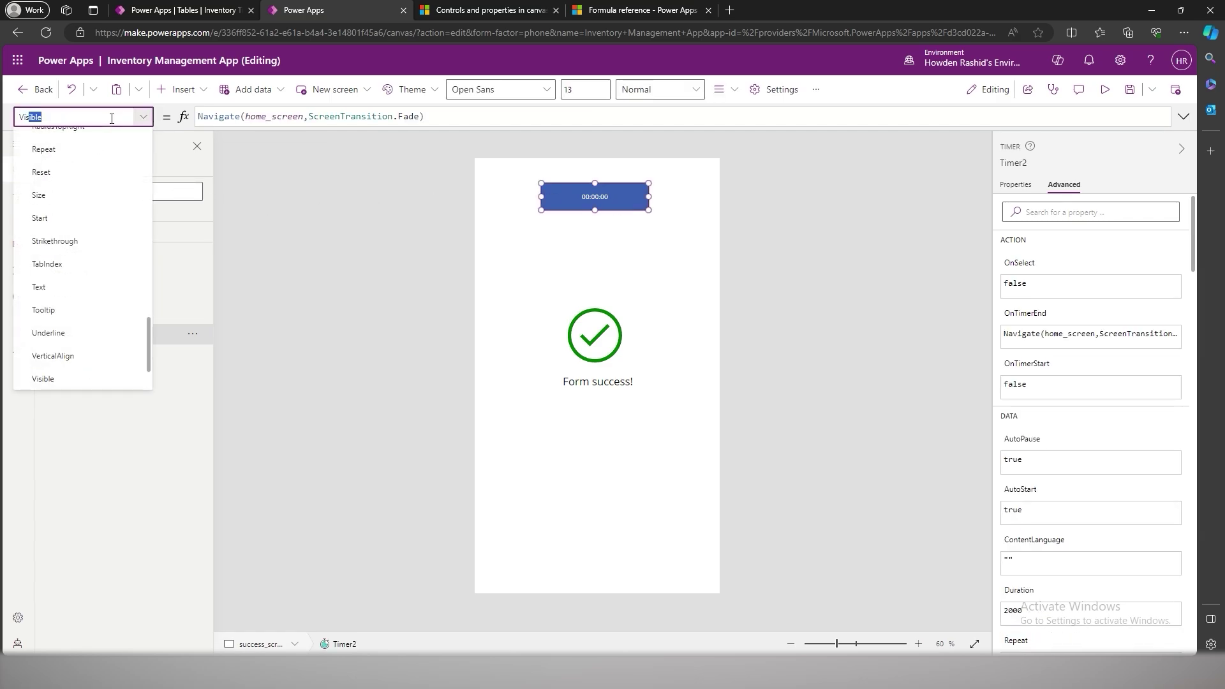
key(Return)
double_click(232, 116)
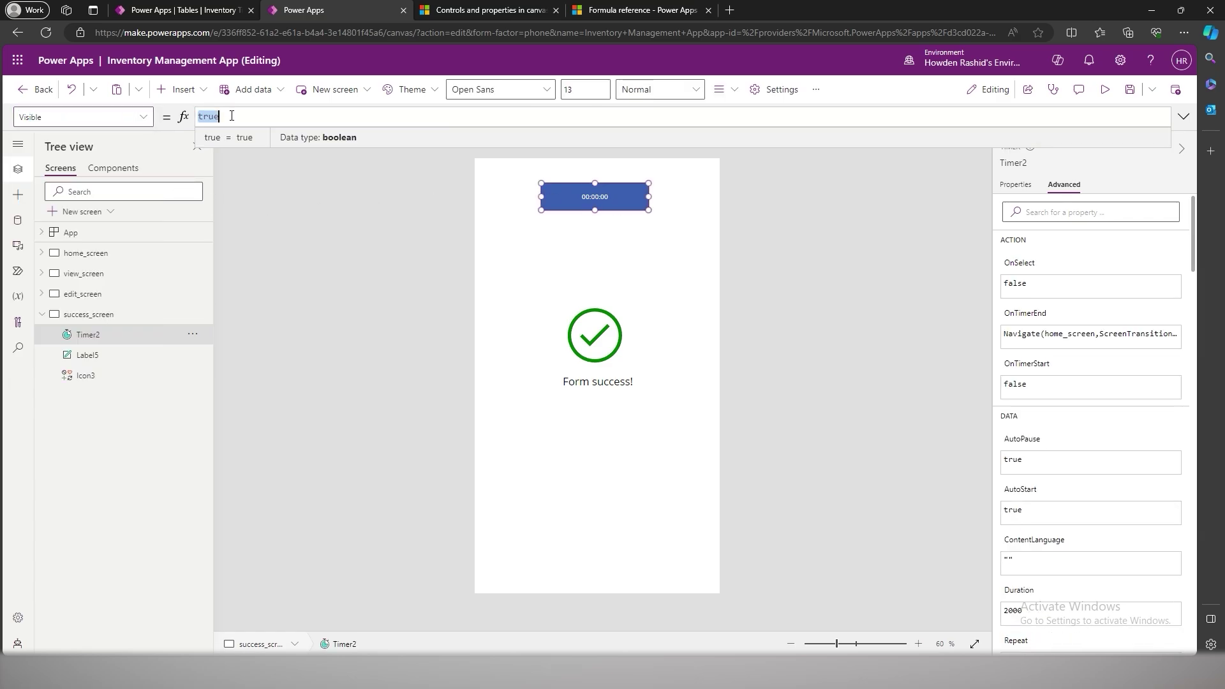
text(false)
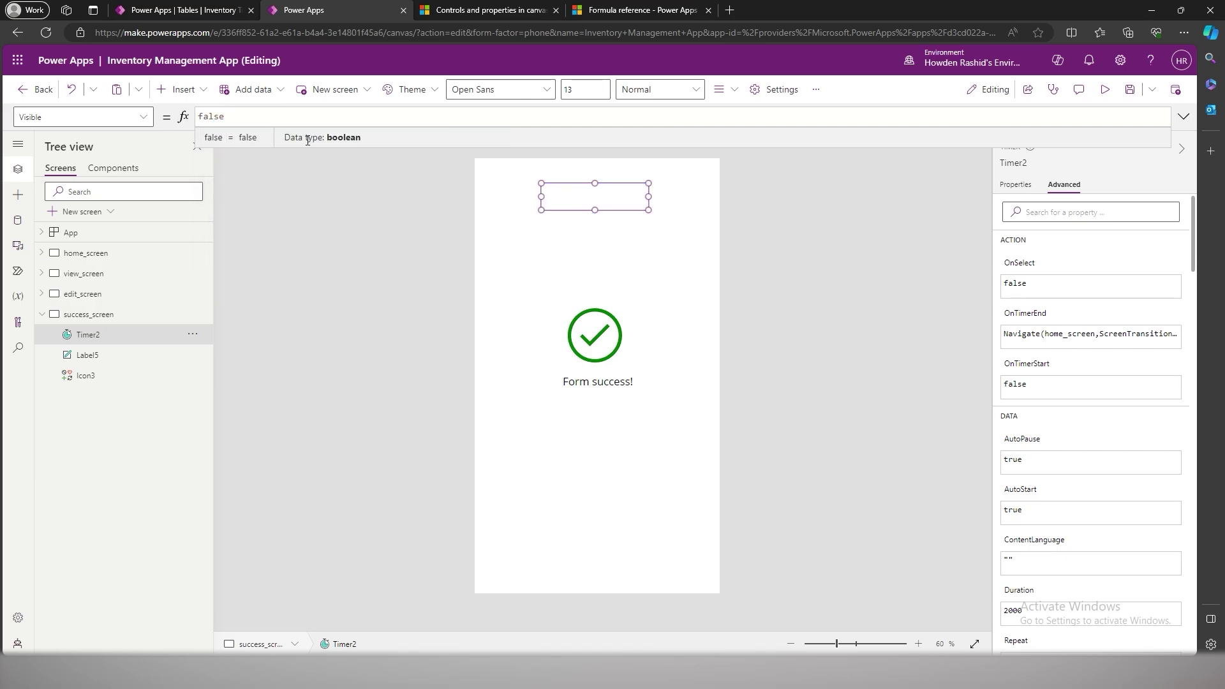
click(585, 273)
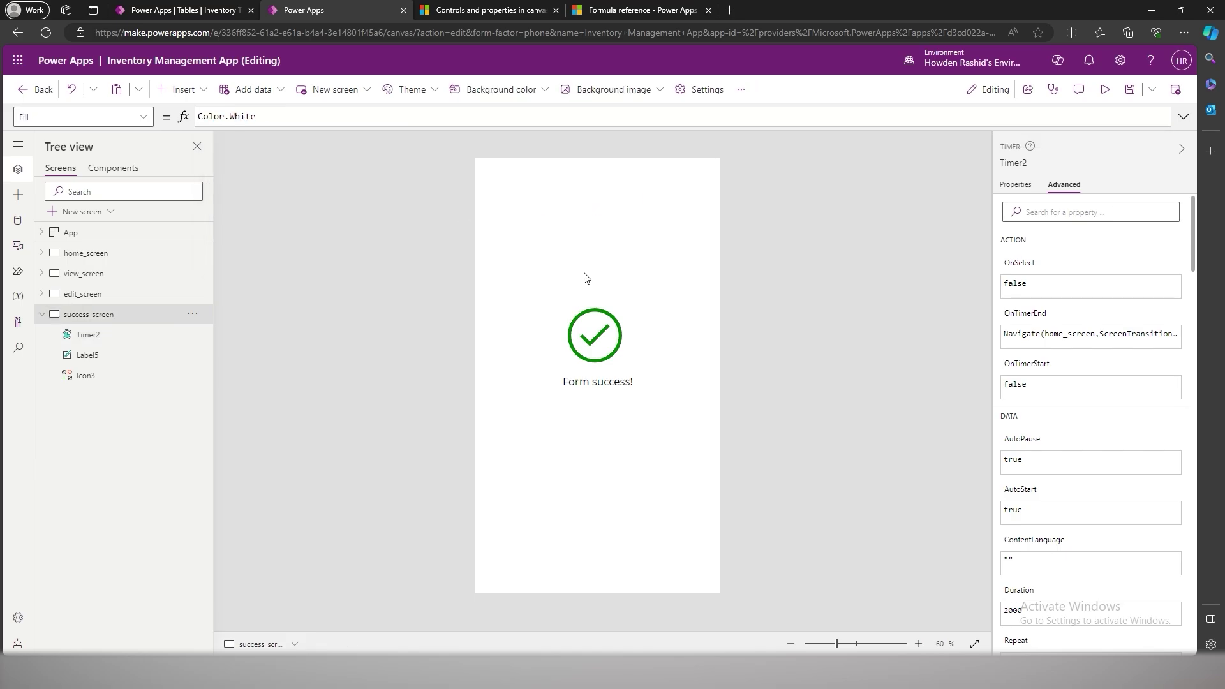
click(1104, 89)
key(Escape)
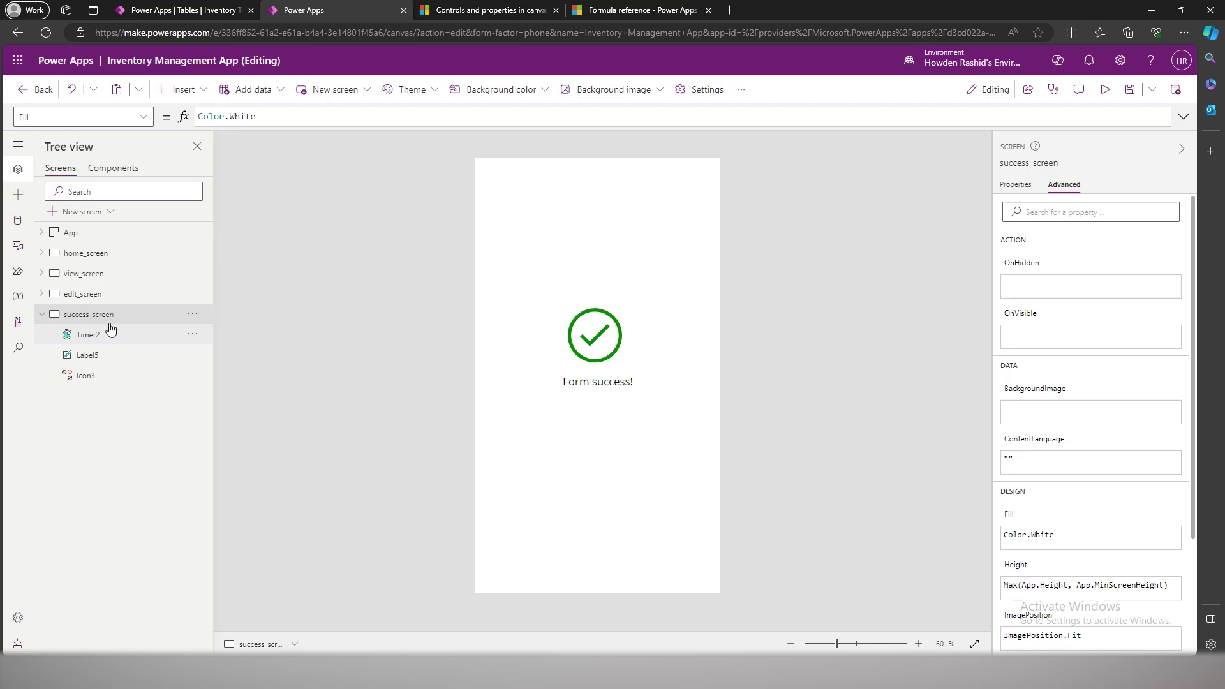
- Preview the app from home_screen, open item 002 for editing, and change its Product Name to "Table"
click(42, 315)
click(148, 254)
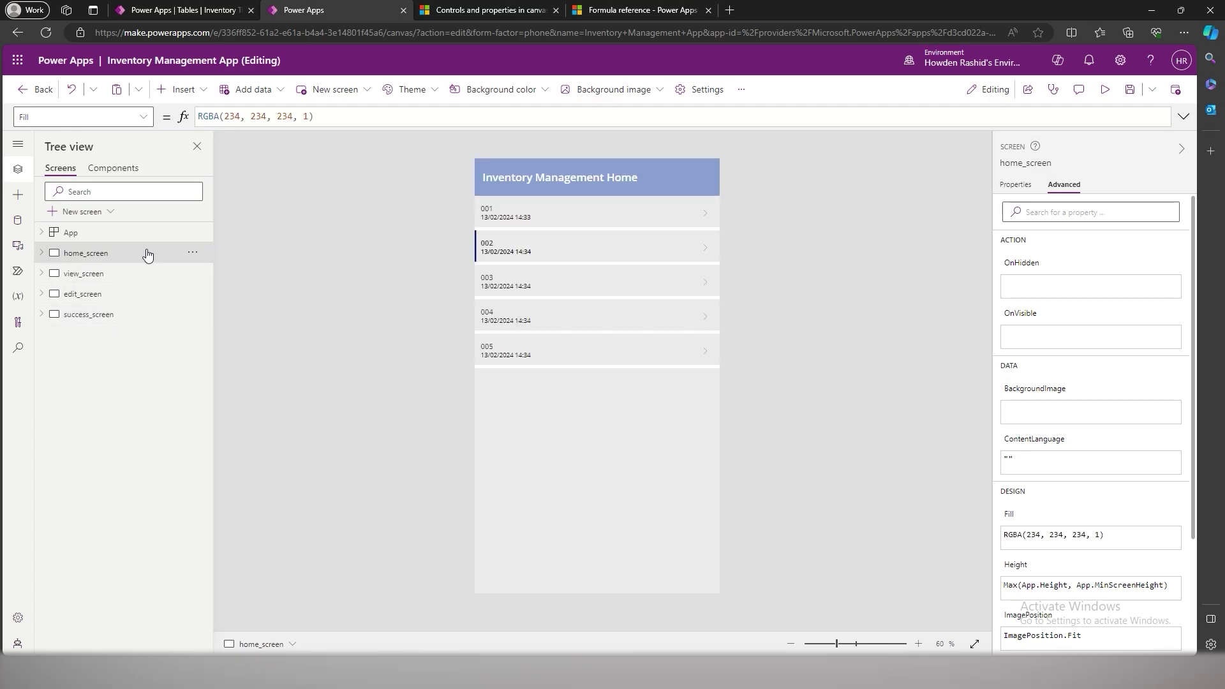
click(1104, 89)
click(652, 182)
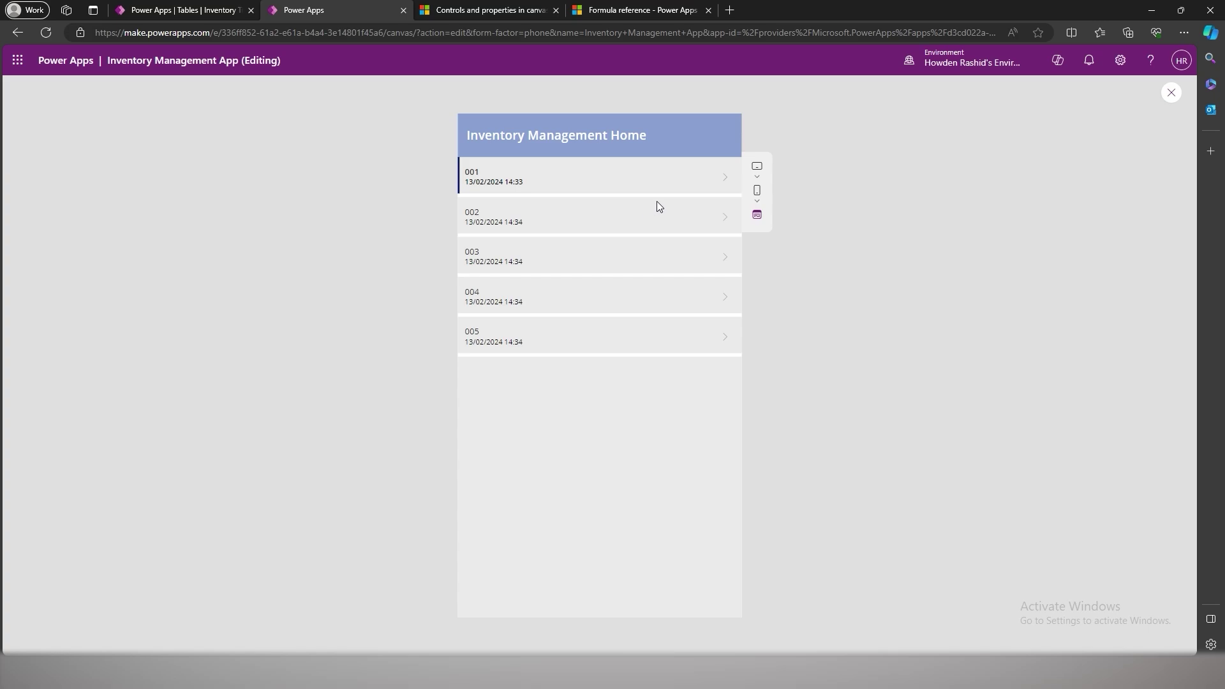
click(725, 218)
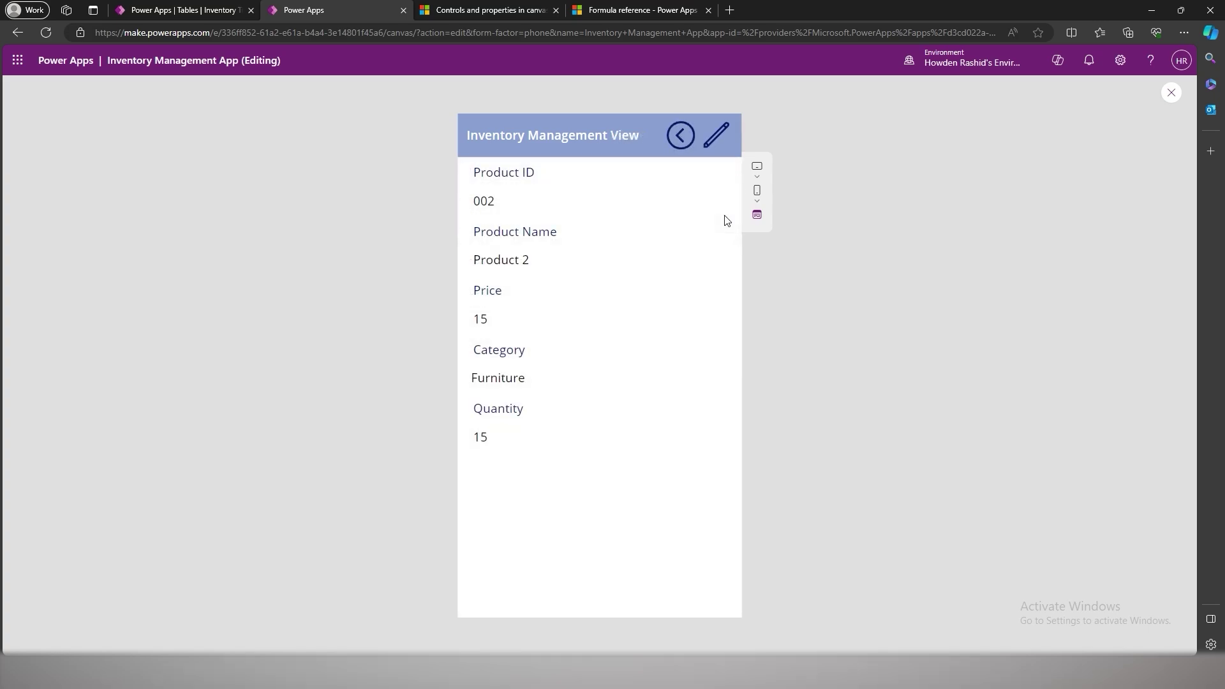
click(715, 143)
double_click(561, 259)
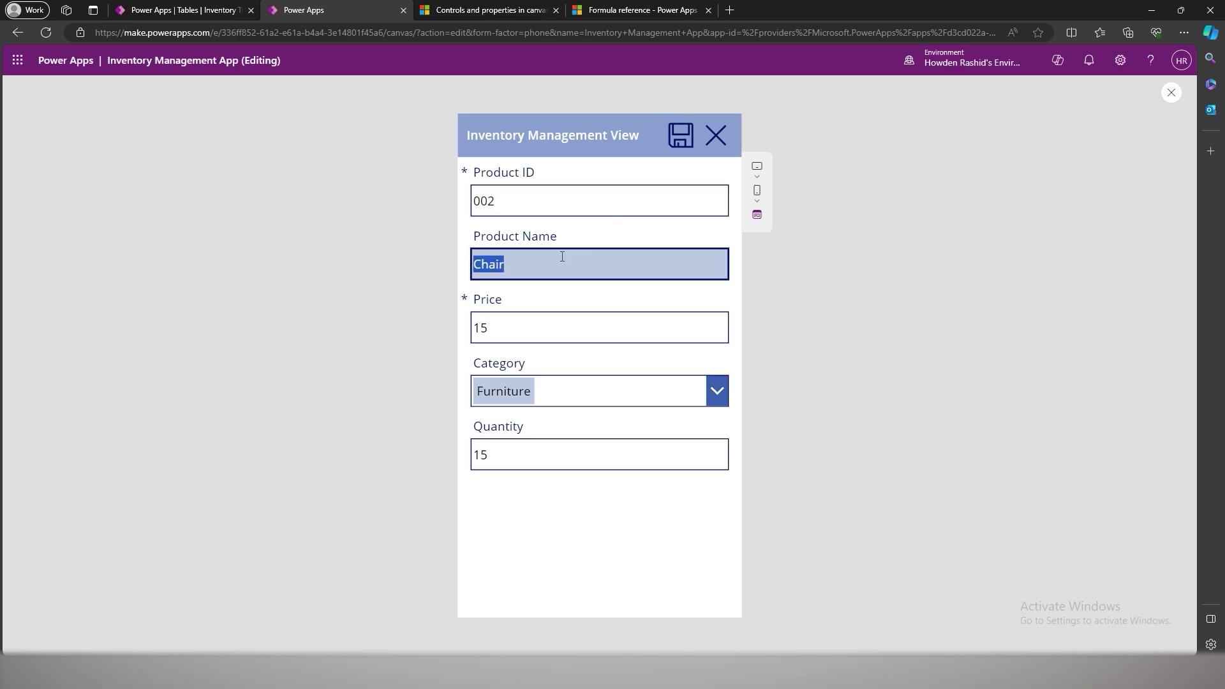
text(Table)
key(Escape)
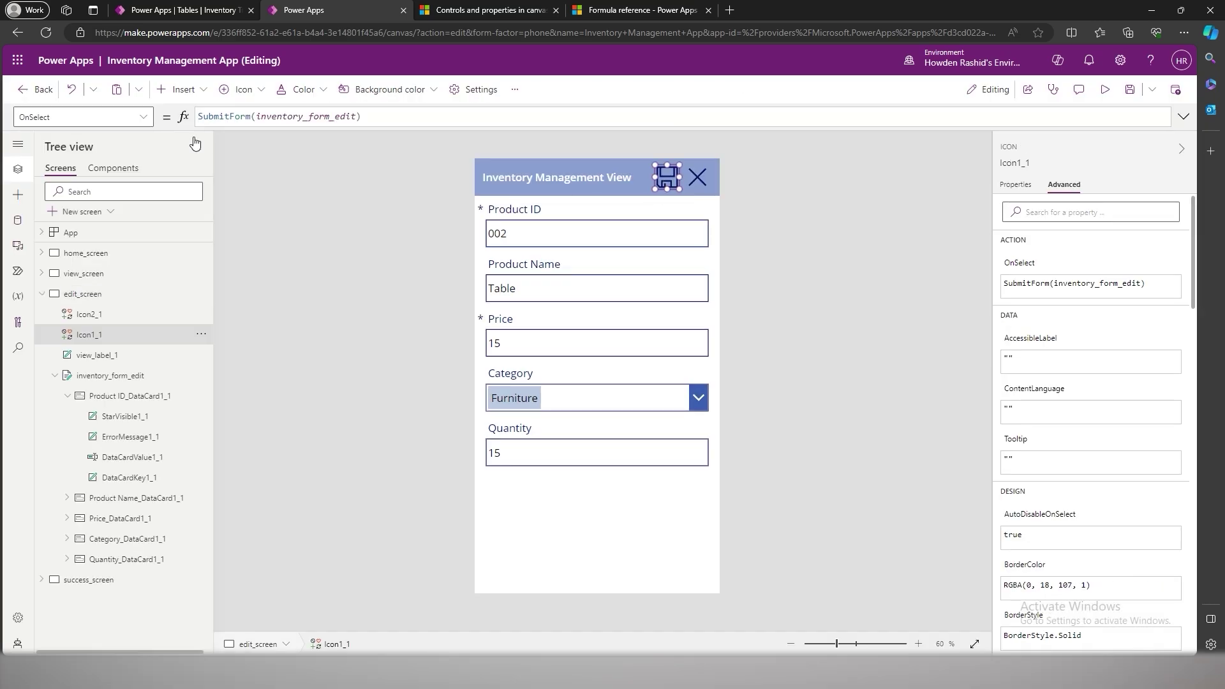
- Extend the edit_screen save icon's OnSelect formula after SubmitForm(inventory_form_edit) with Navigate(success_screen); on a new line
click(146, 122)
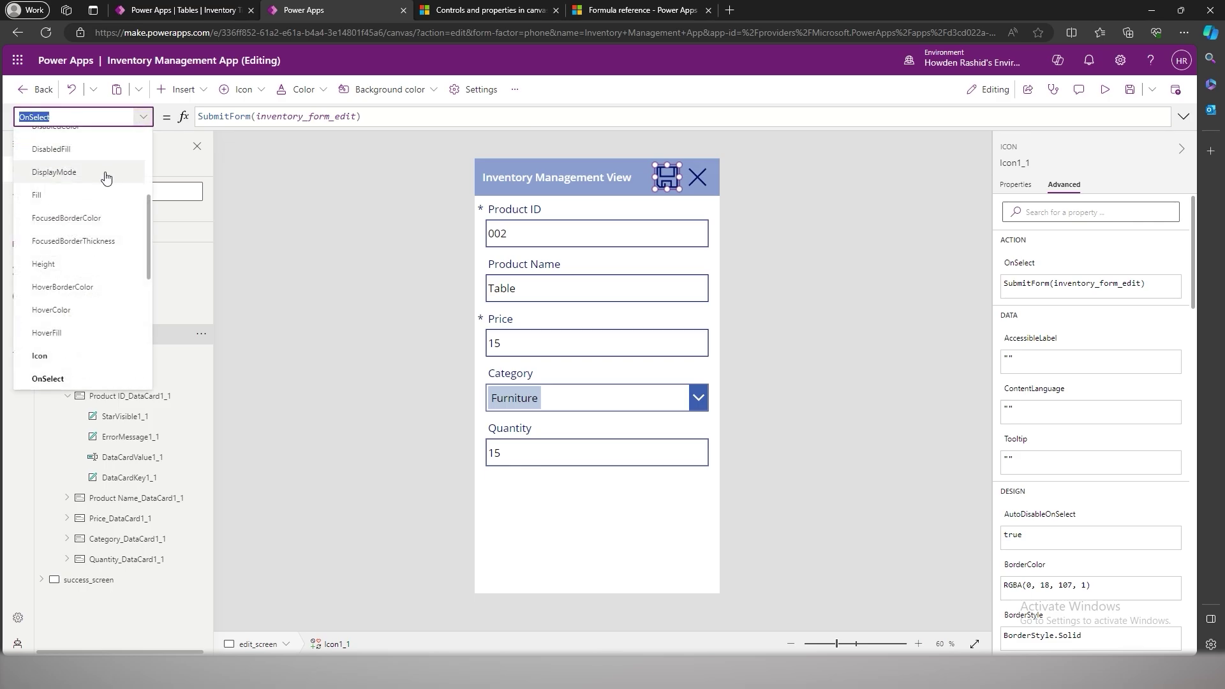
click(421, 112)
text(;)
key(shift+Return)
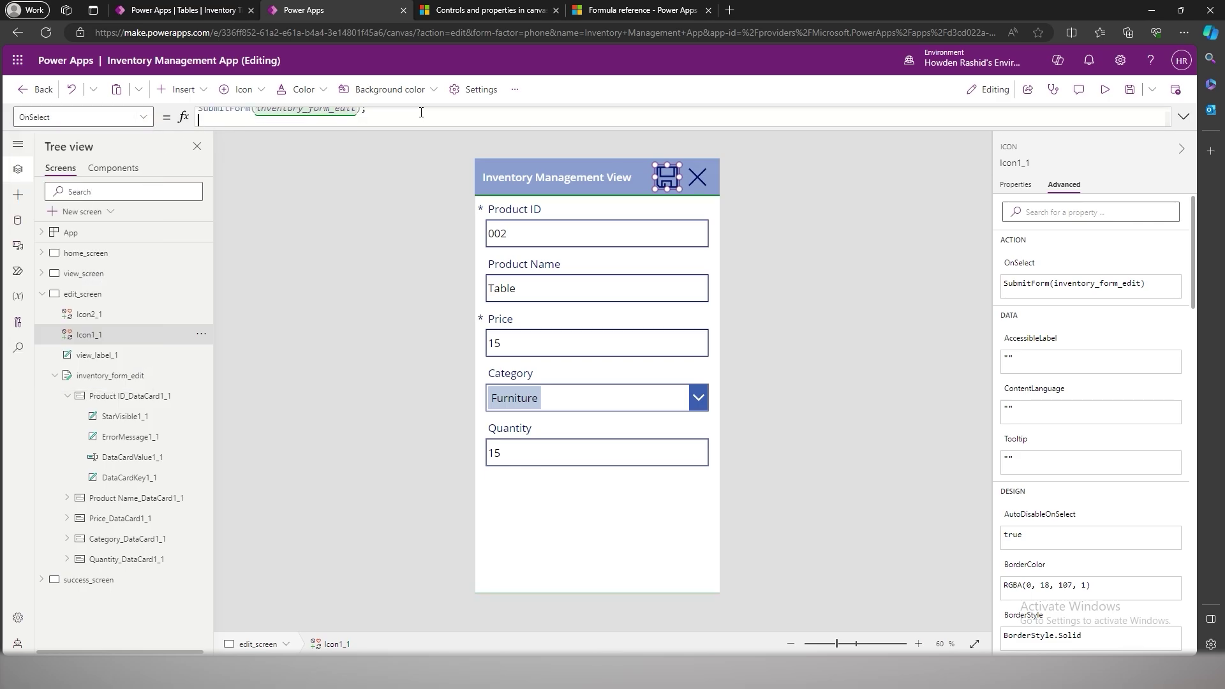
text(Navigate()
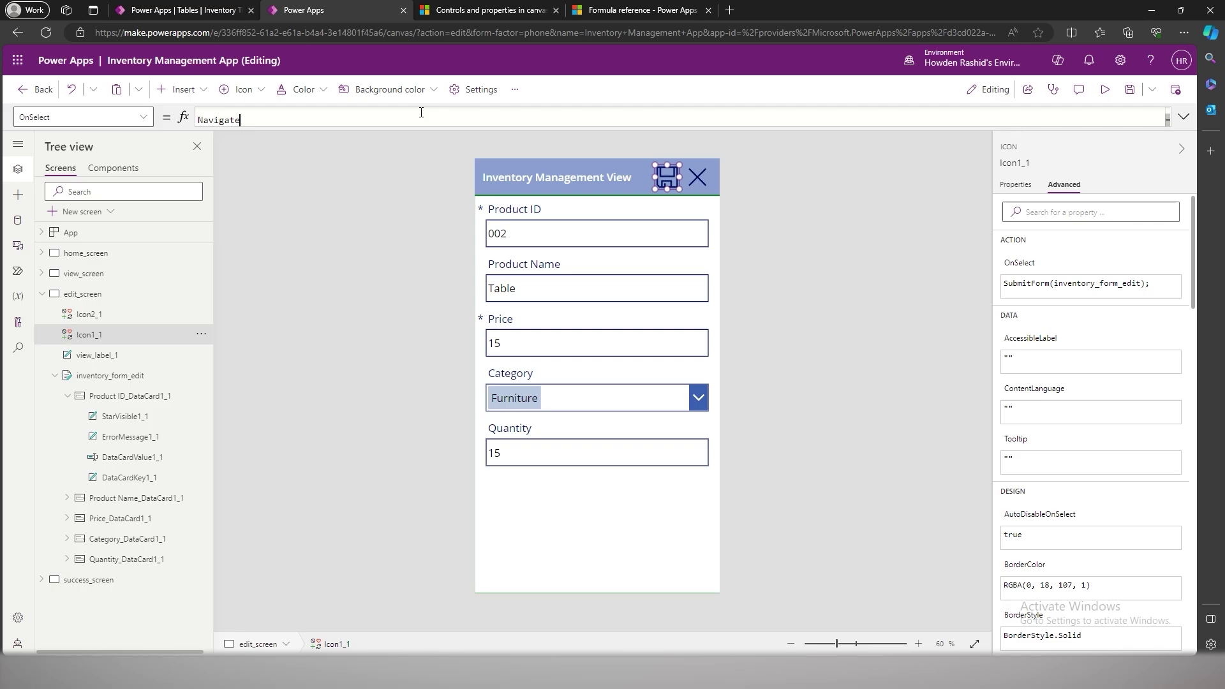
key(Down)
key(Down)
key(Tab)
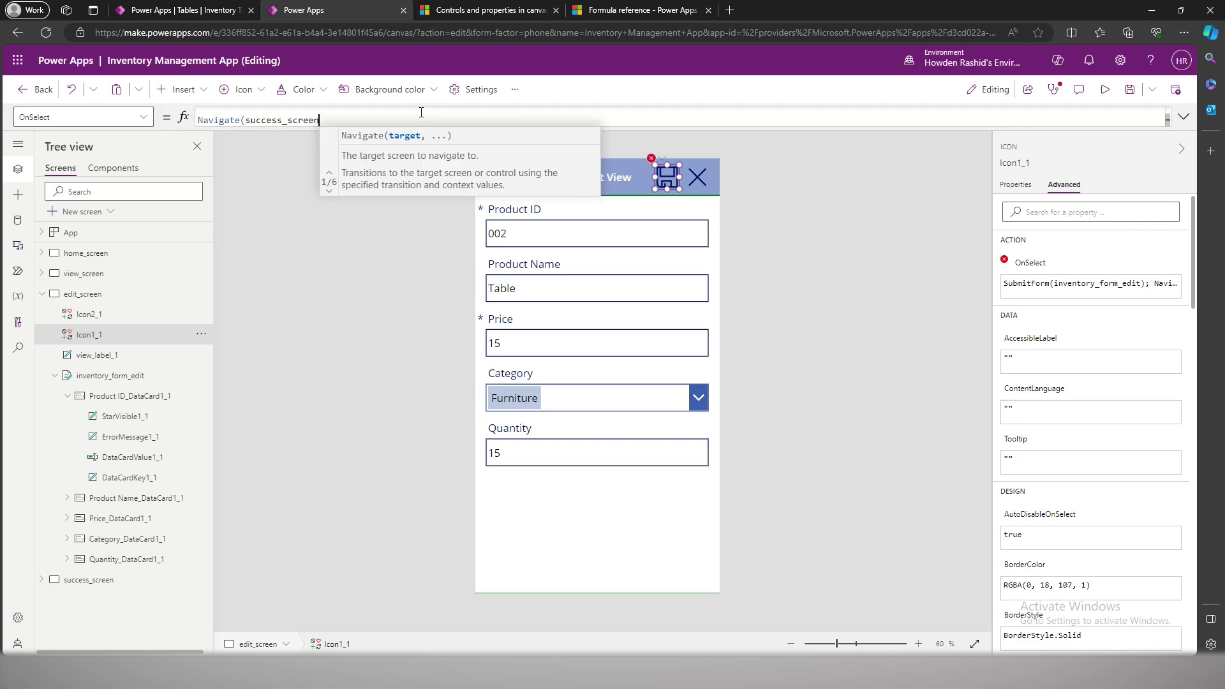
text();)
- Preview edit_screen and save the product 002 form to test the success screen and the timed return home
click(1105, 90)
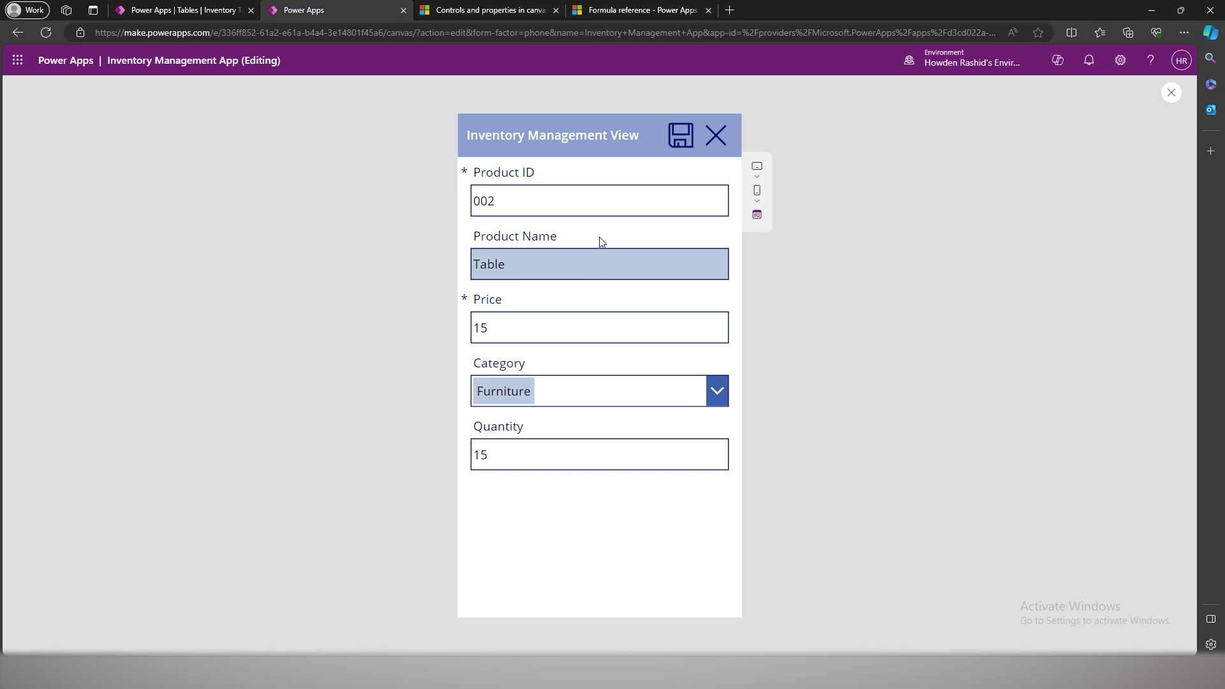
click(681, 136)
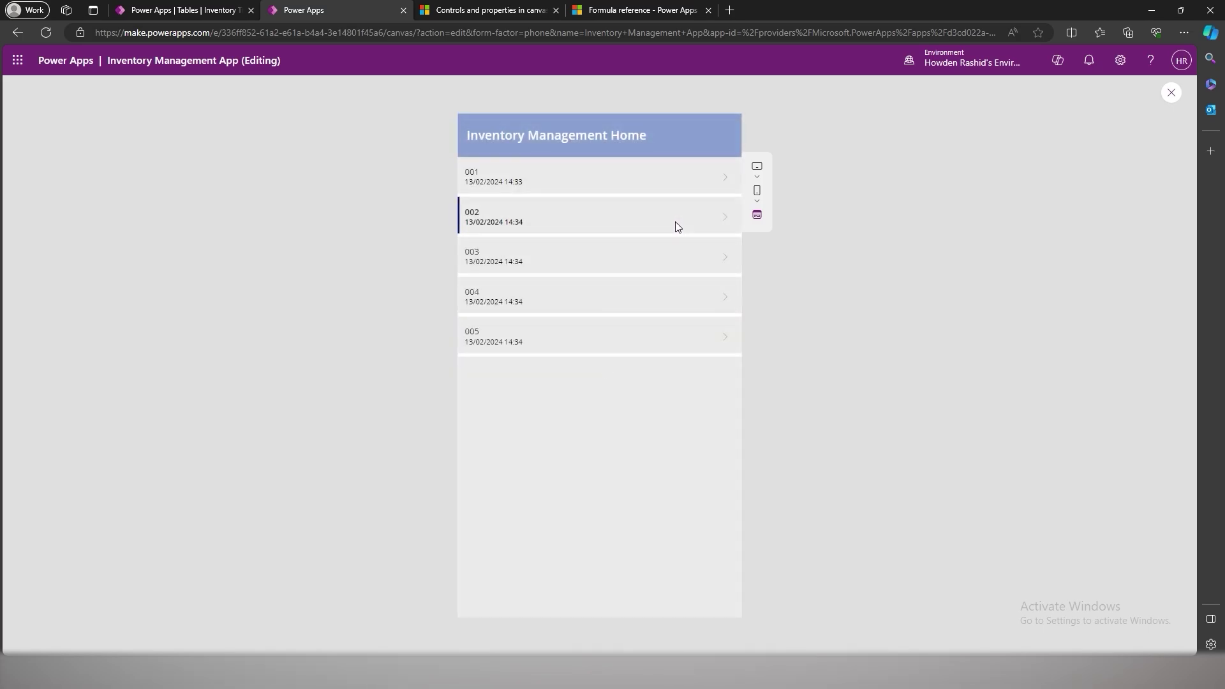
key(Escape)
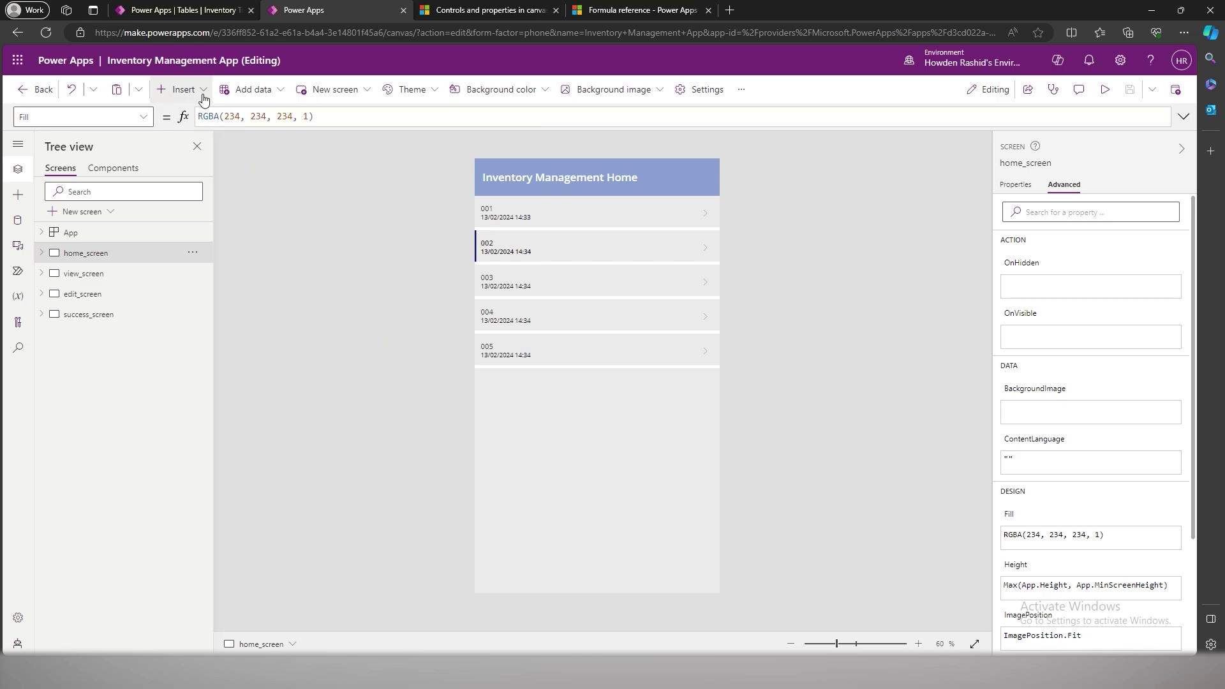
- Insert an Add icon on home_screen and place it at the right end of the header bar
click(181, 90)
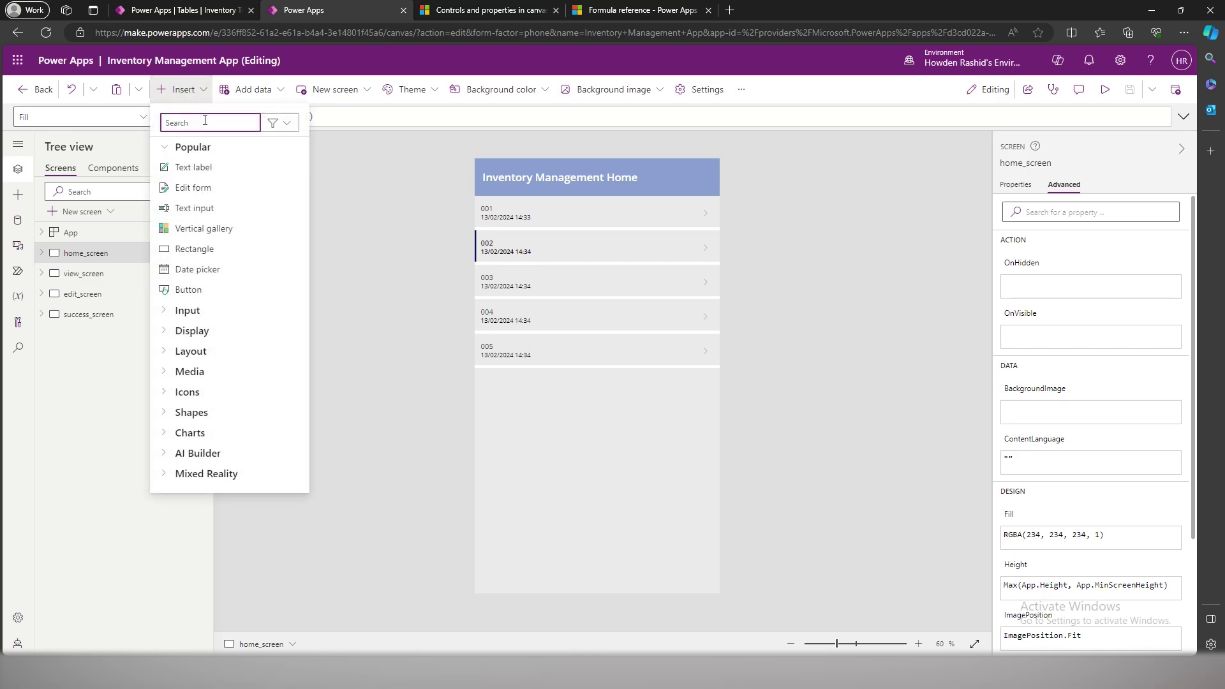
text(add)
click(240, 253)
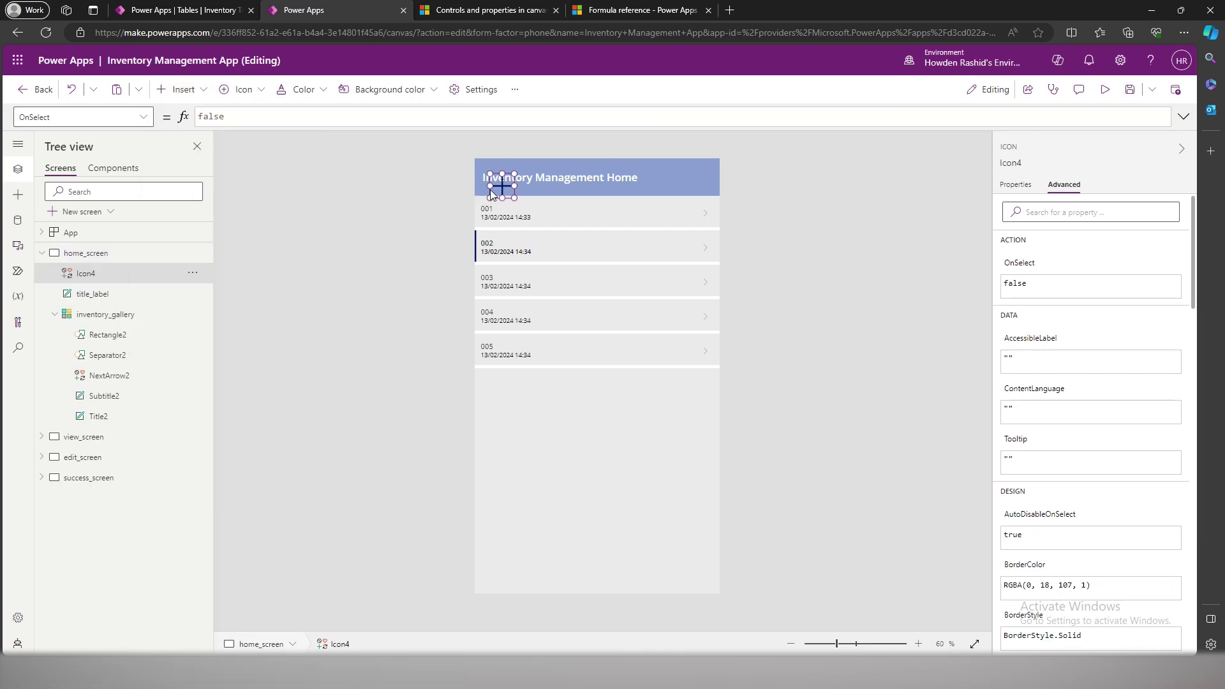
drag(492, 193, 705, 181)
click(760, 188)
click(698, 177)
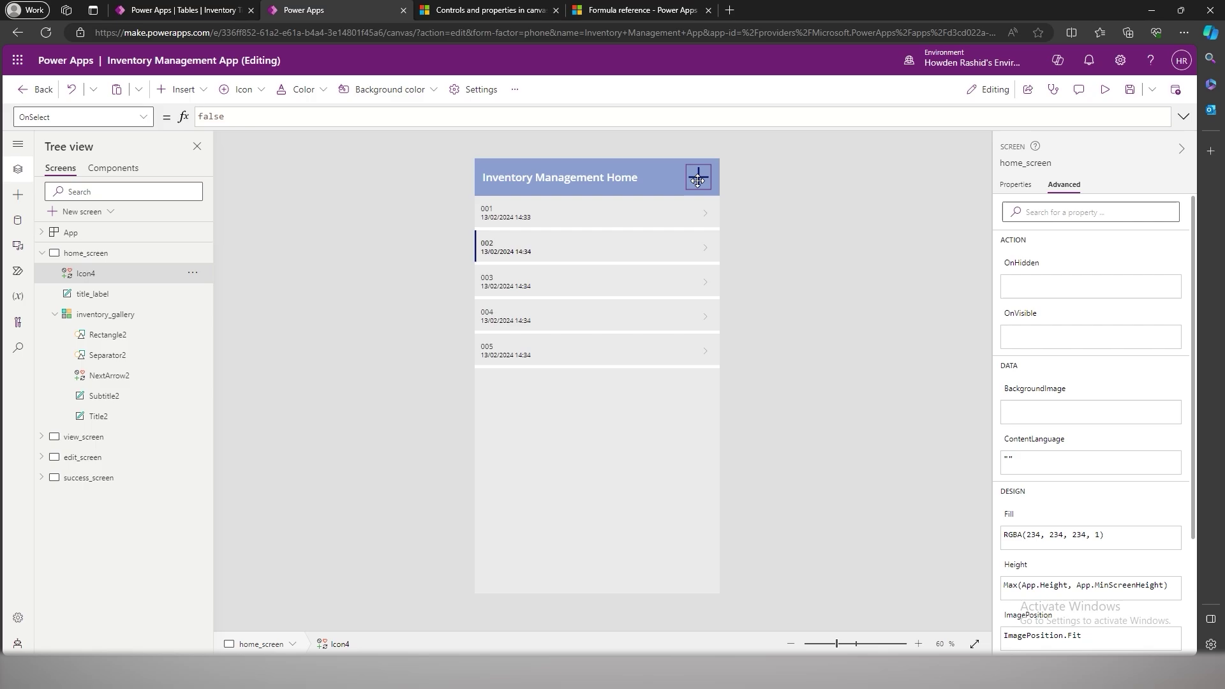
- Duplicate edit_screen and rename the copy new_screen
click(41, 252)
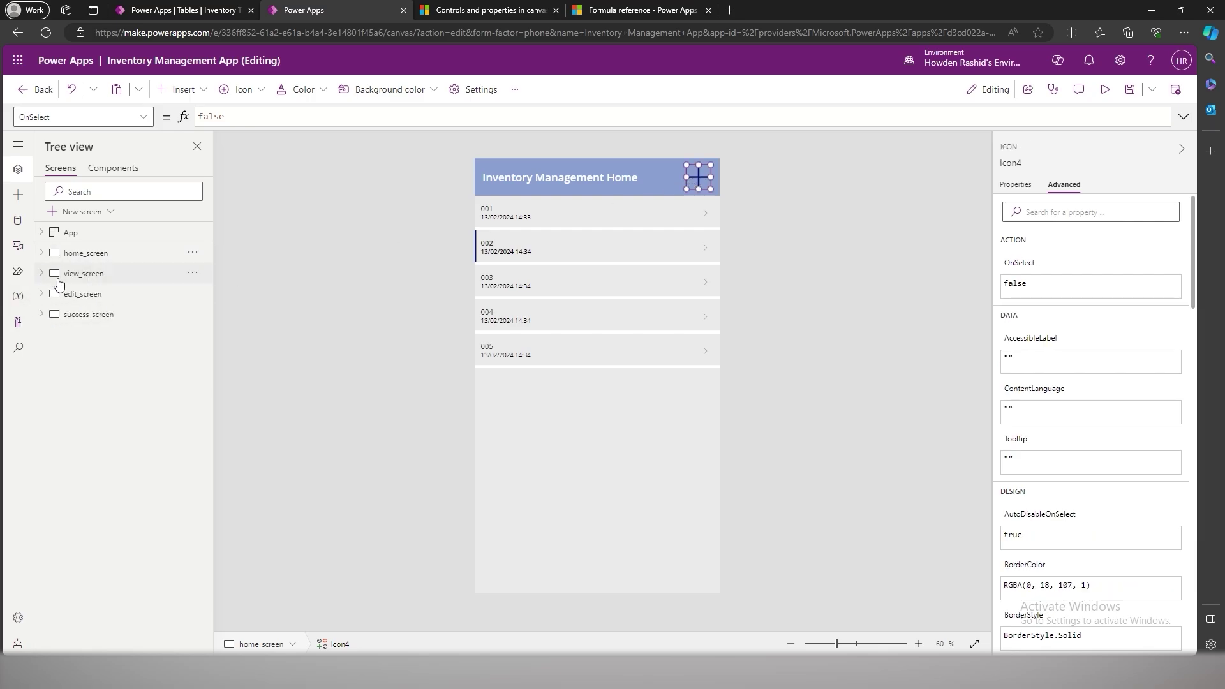
click(104, 314)
click(151, 294)
click(194, 295)
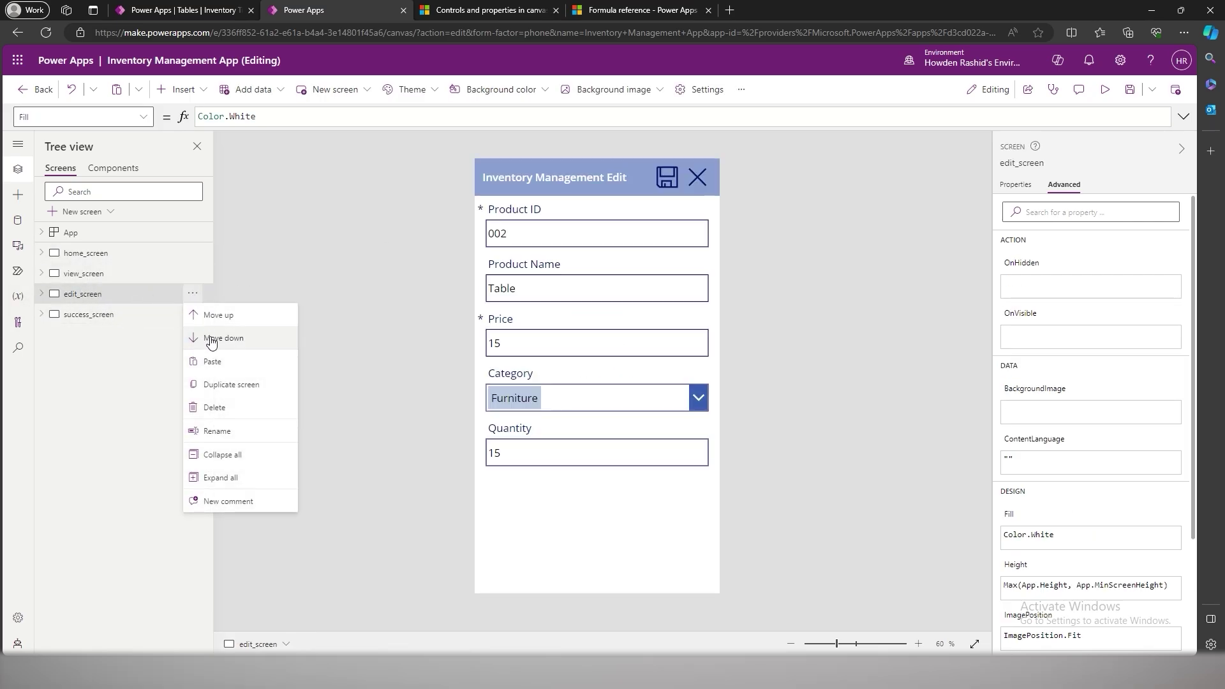
click(205, 383)
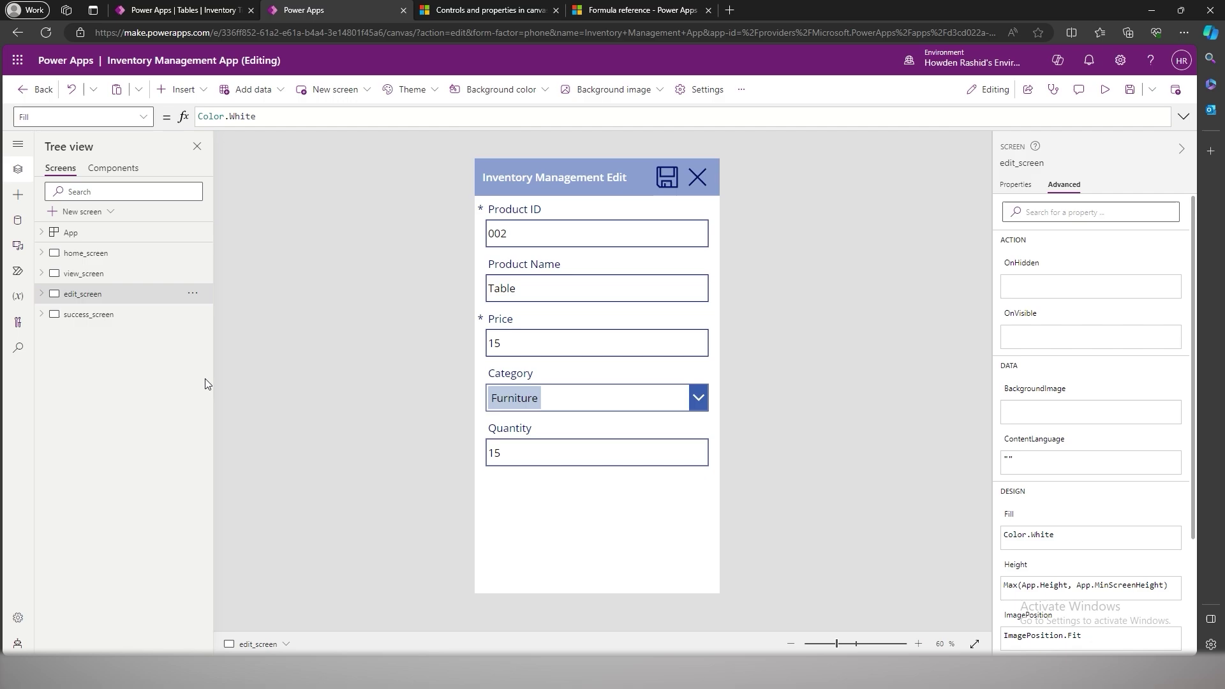
double_click(82, 314)
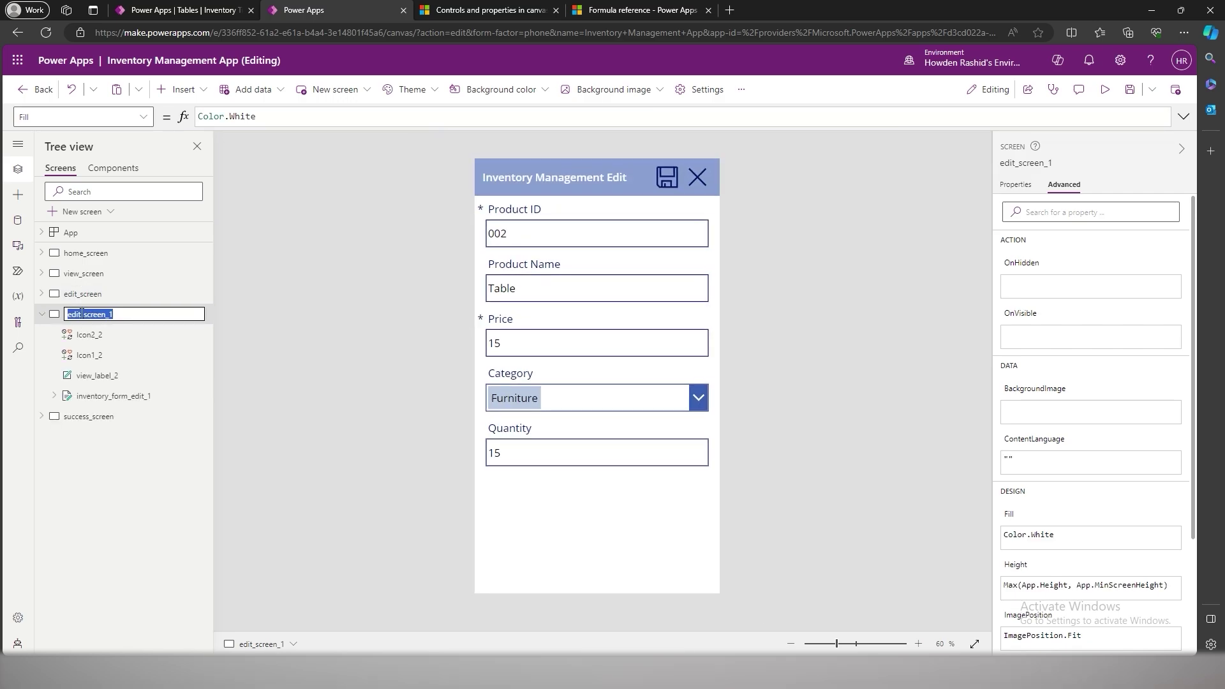
text(new)
key(Return)
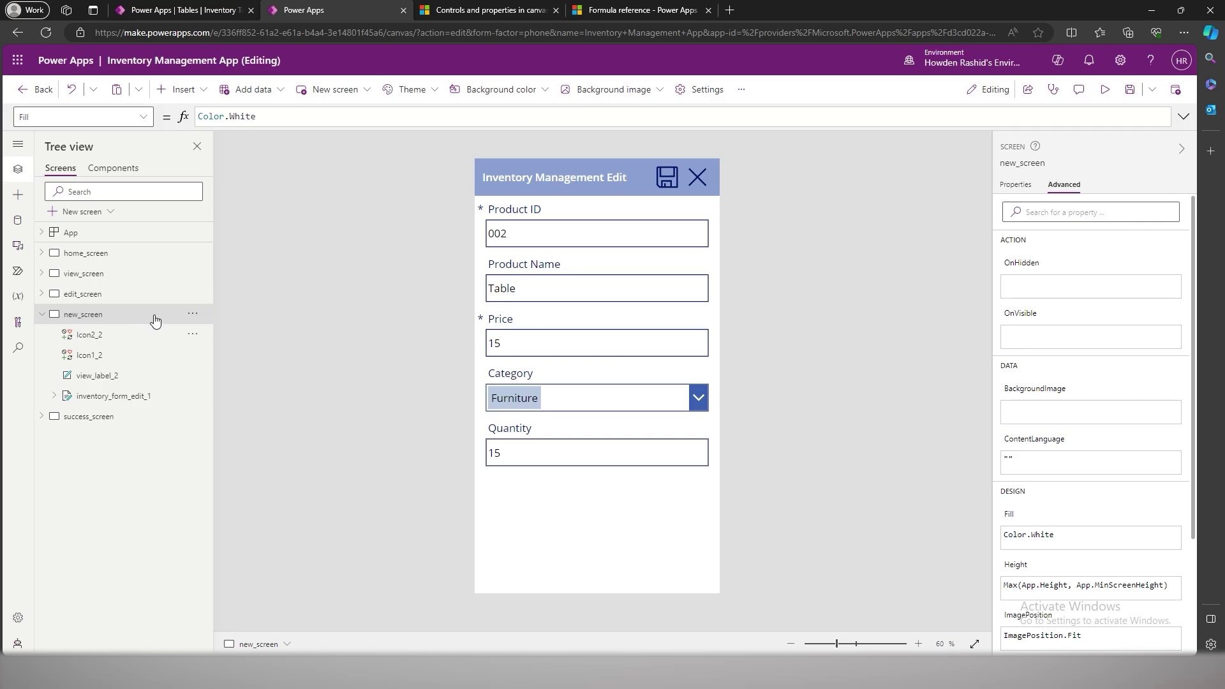
- Change the header label text on new_screen to "Inventory Management New"
double_click(616, 176)
text(N)
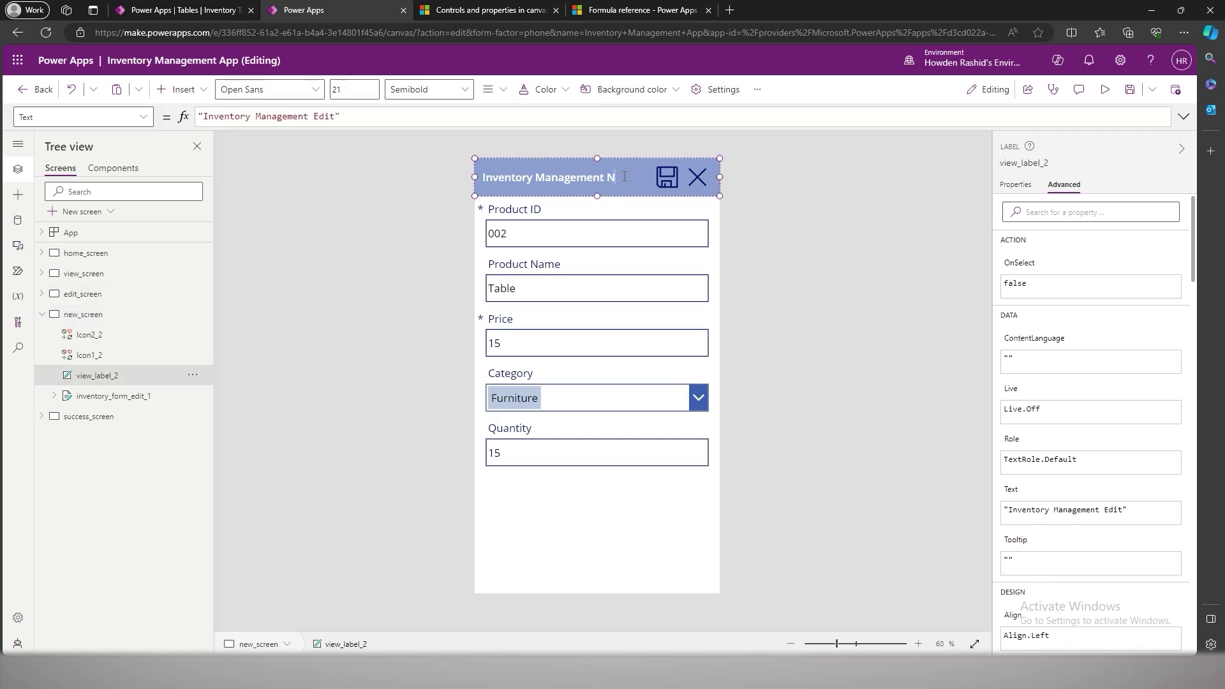
text(ew)
- Clear the Item property of the form on new_screen by removing its varItem formula
click(564, 491)
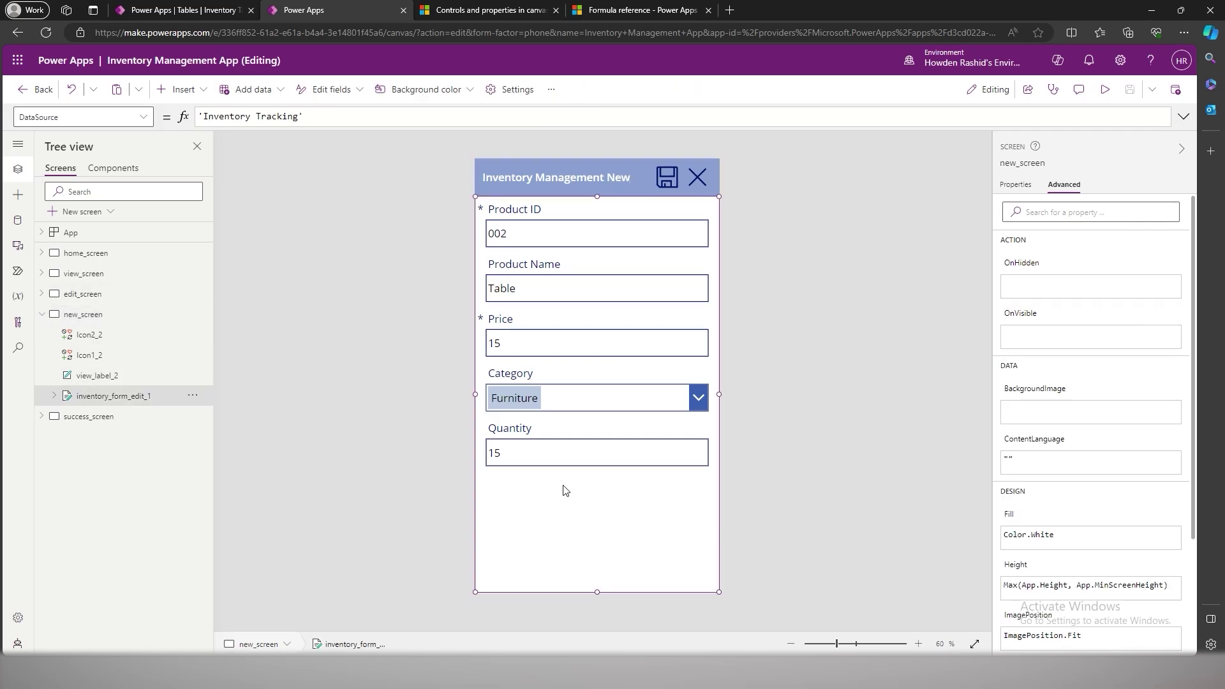
click(144, 117)
scroll(121, 180, down, 1)
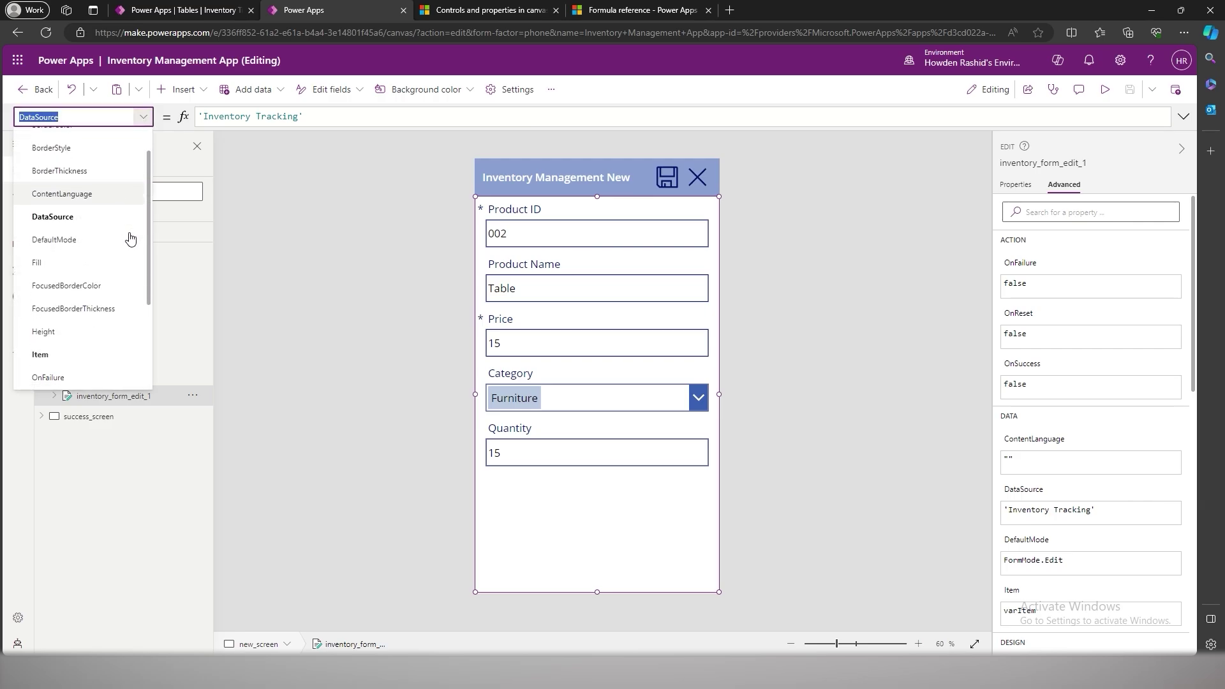
click(118, 216)
click(144, 122)
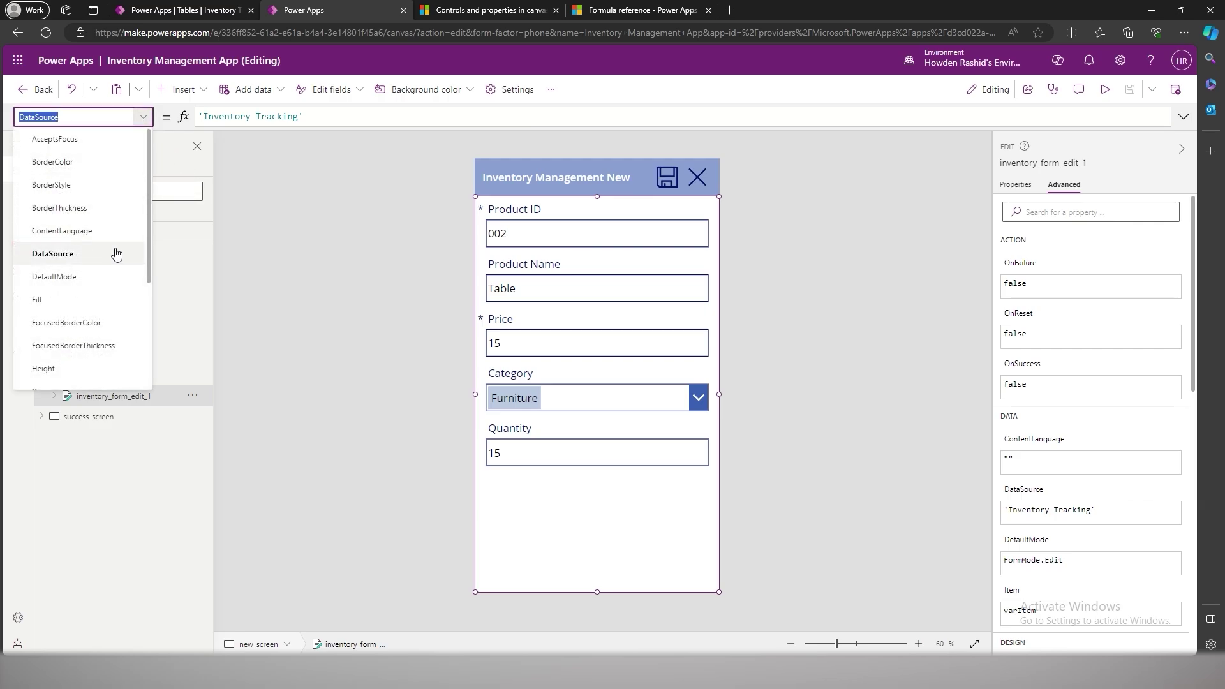
scroll(115, 253, down, 1)
click(110, 236)
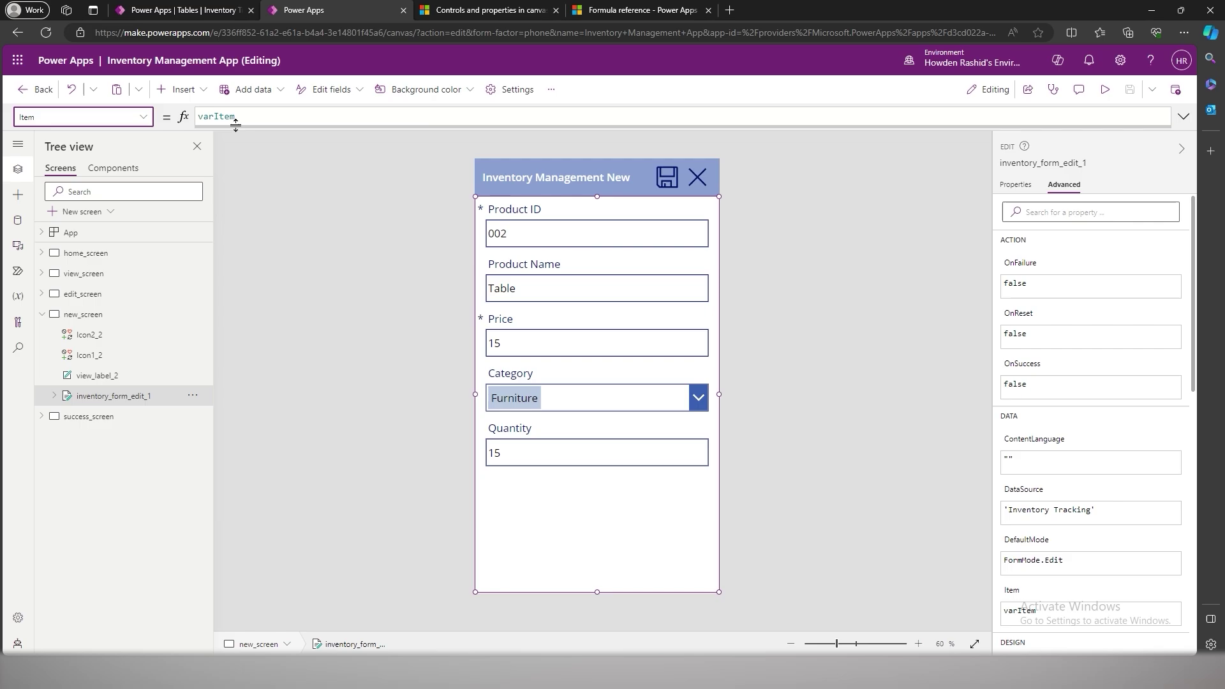
click(241, 119)
double_click(242, 119)
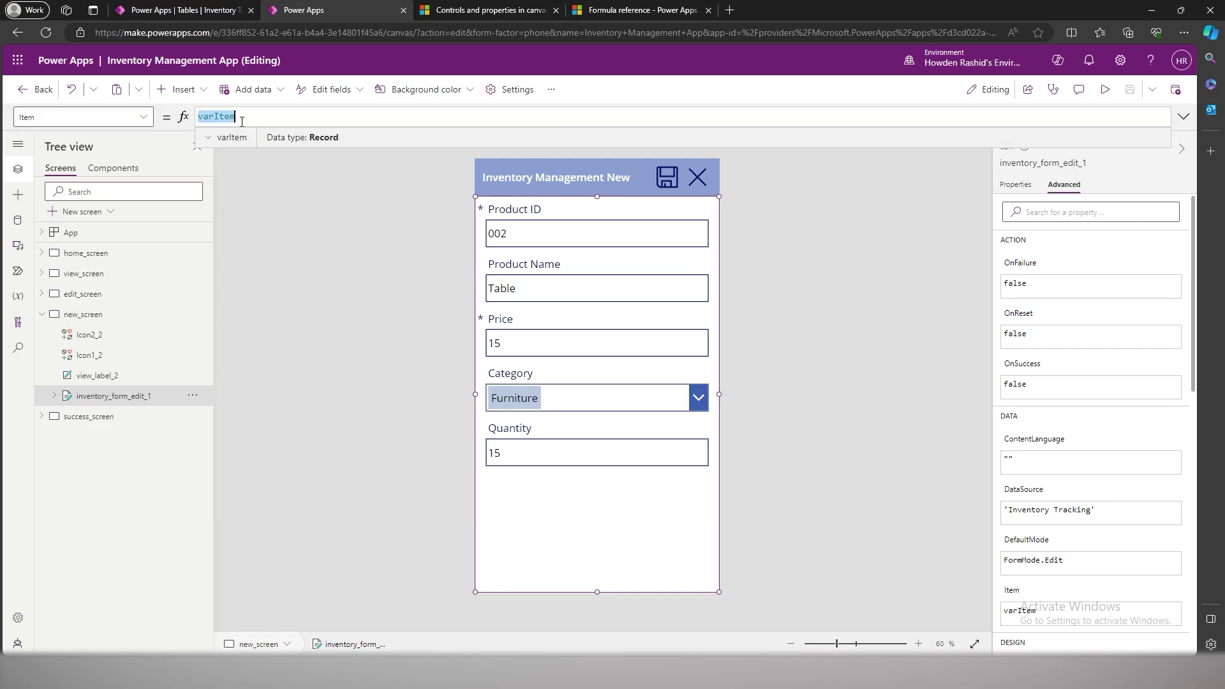
key(BackSpace)
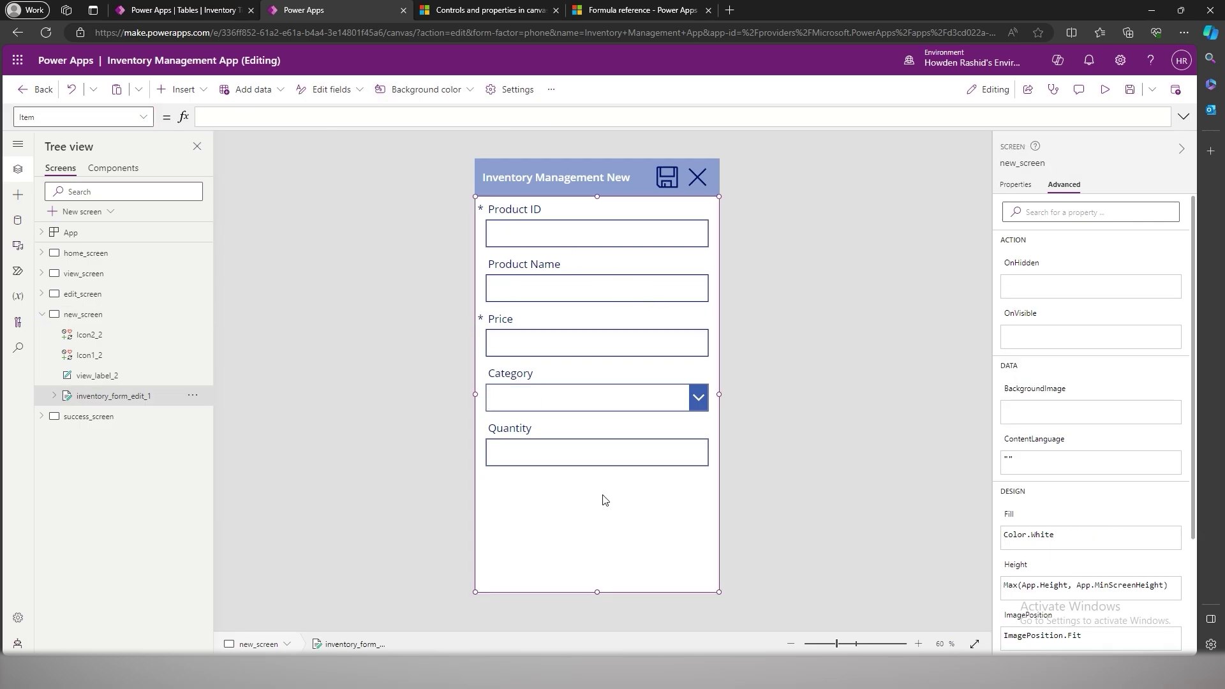
- Rename the form on new_screen to inventory_form_new and check the form reference in the cancel icon's OnSelect formula
click(696, 177)
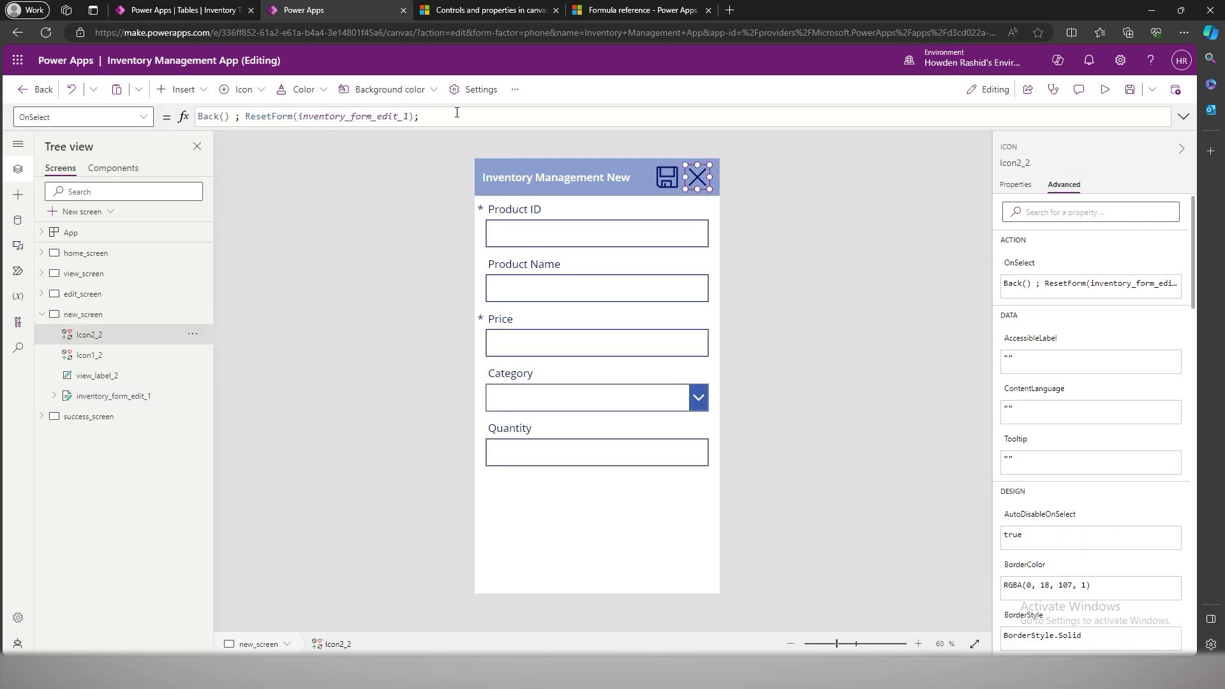
click(426, 115)
drag(427, 115, 313, 117)
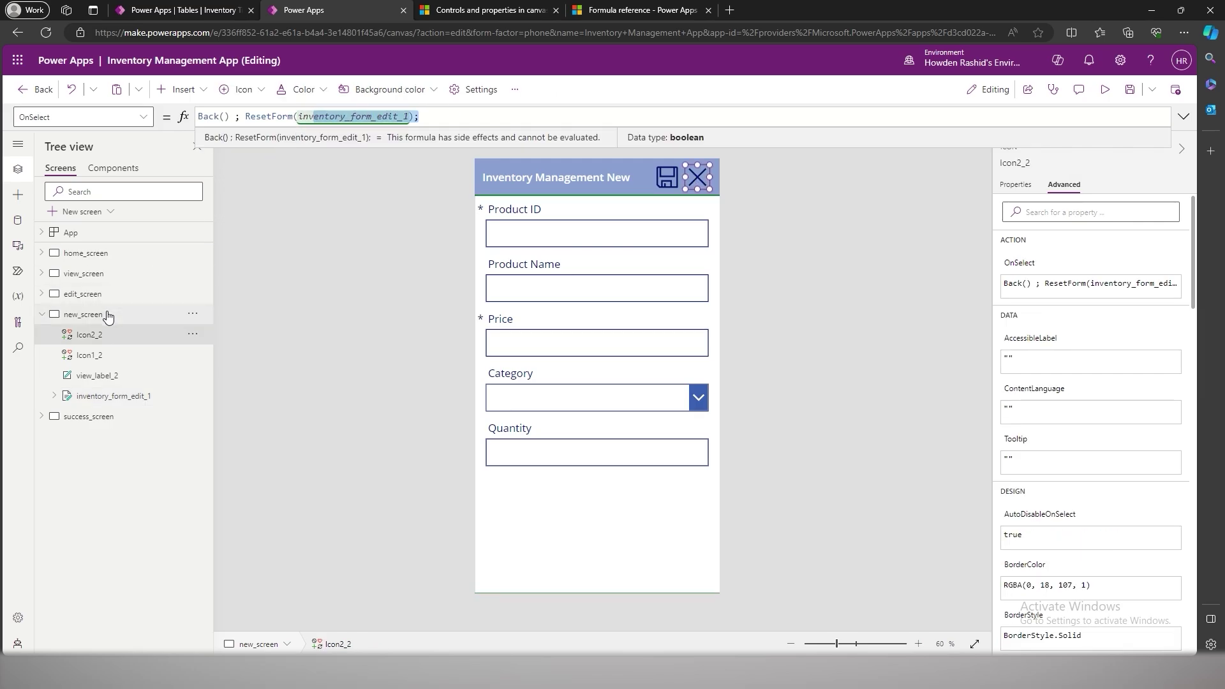
click(413, 116)
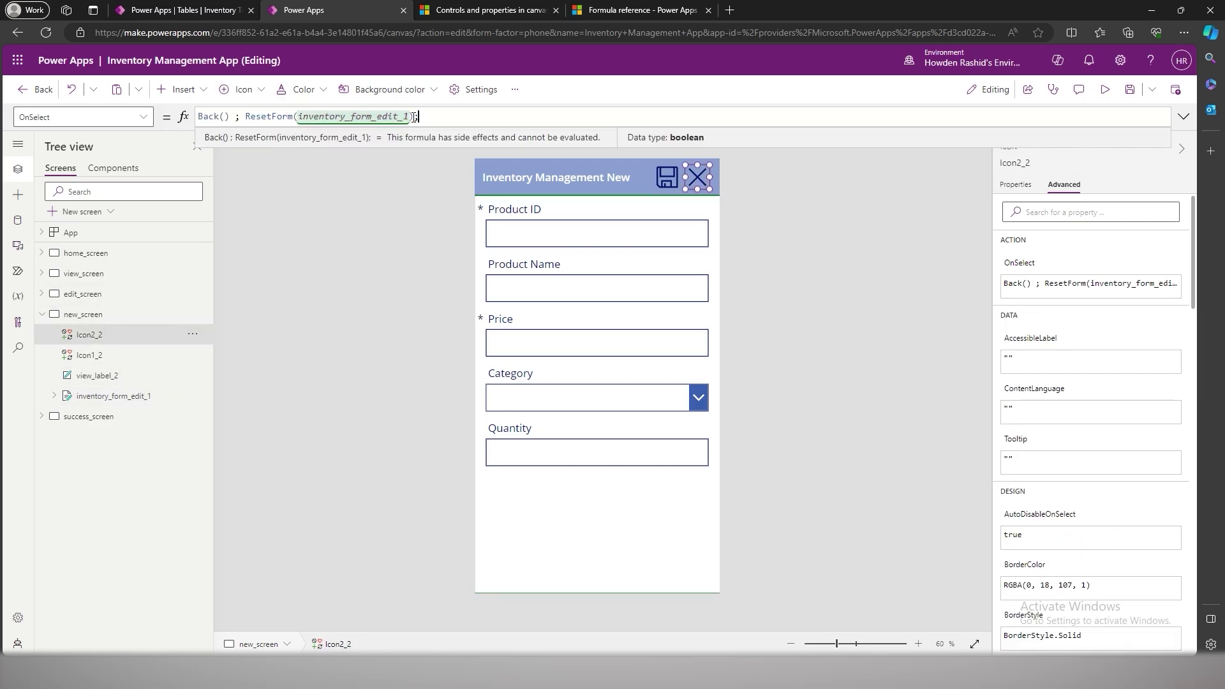
double_click(158, 396)
click(161, 395)
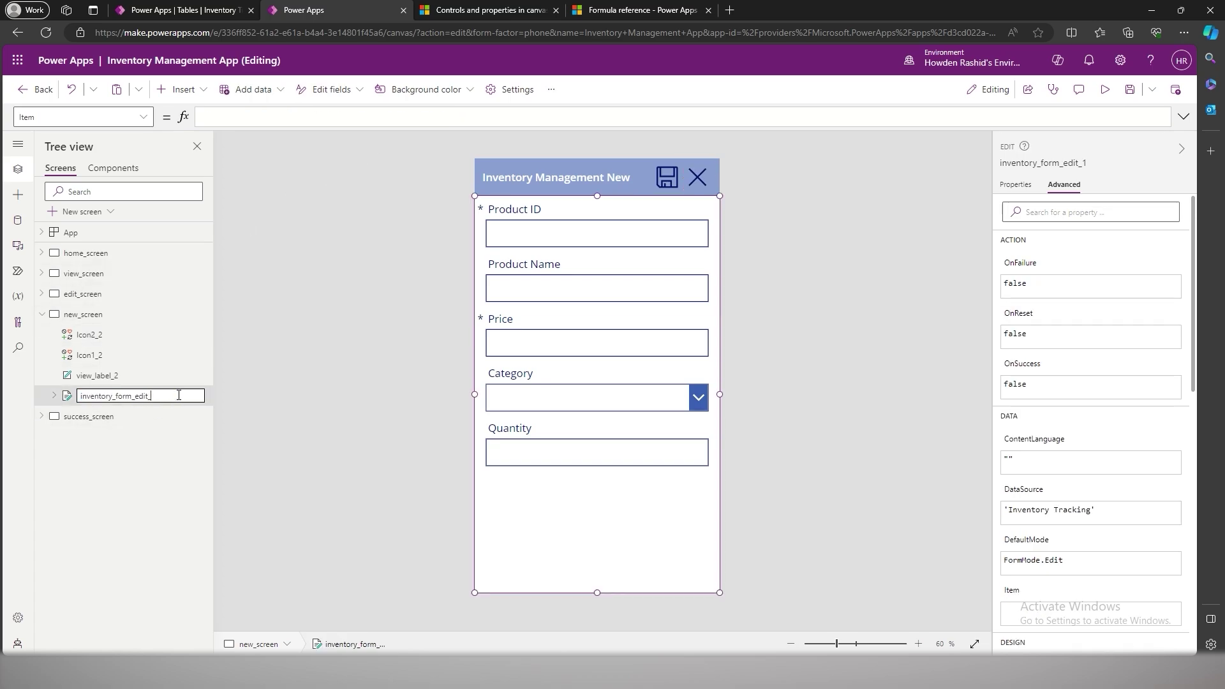
key(BackSpace)
key(BackSpace)
text(new)
key(Return)
click(77, 116)
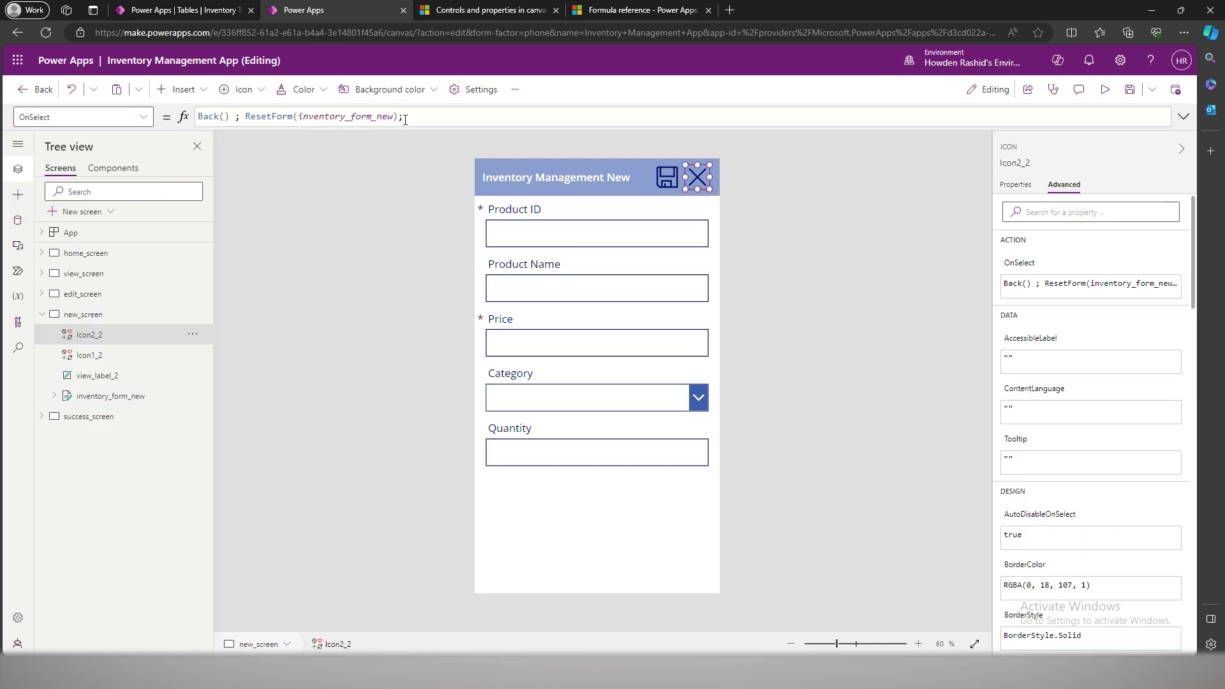
- Add Navigate(success_screen) after SubmitForm(inventory_form_new); in the OnSelect formula of the new_screen save icon
click(669, 181)
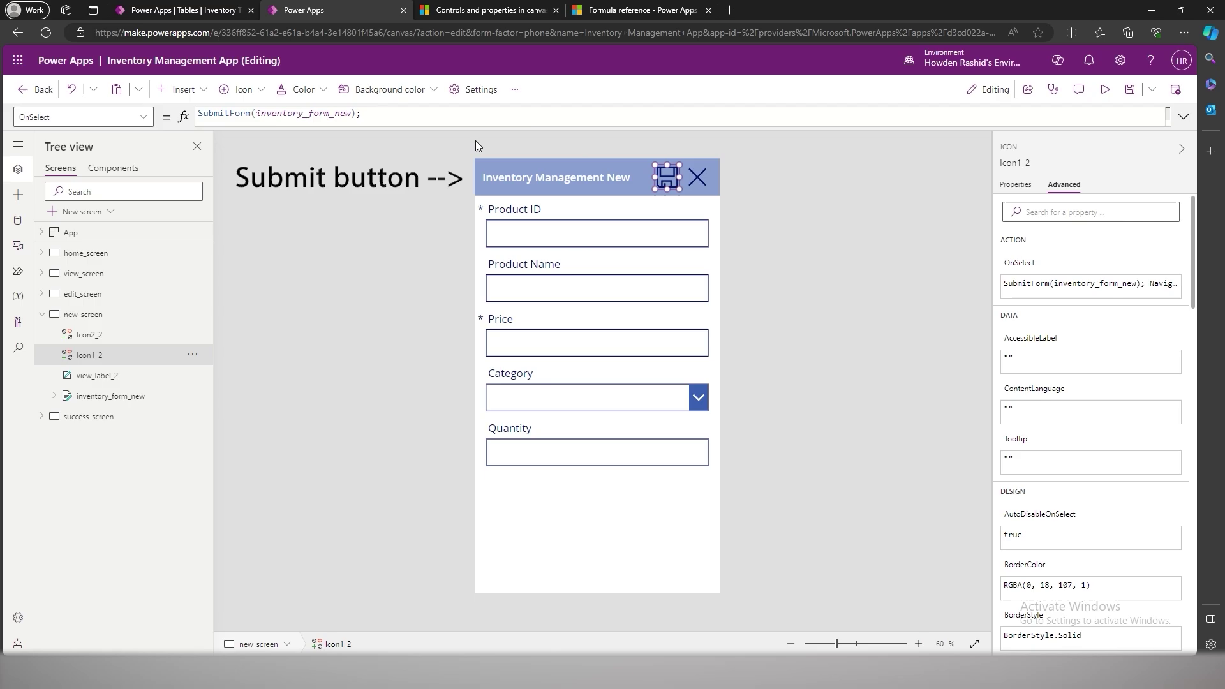
click(401, 115)
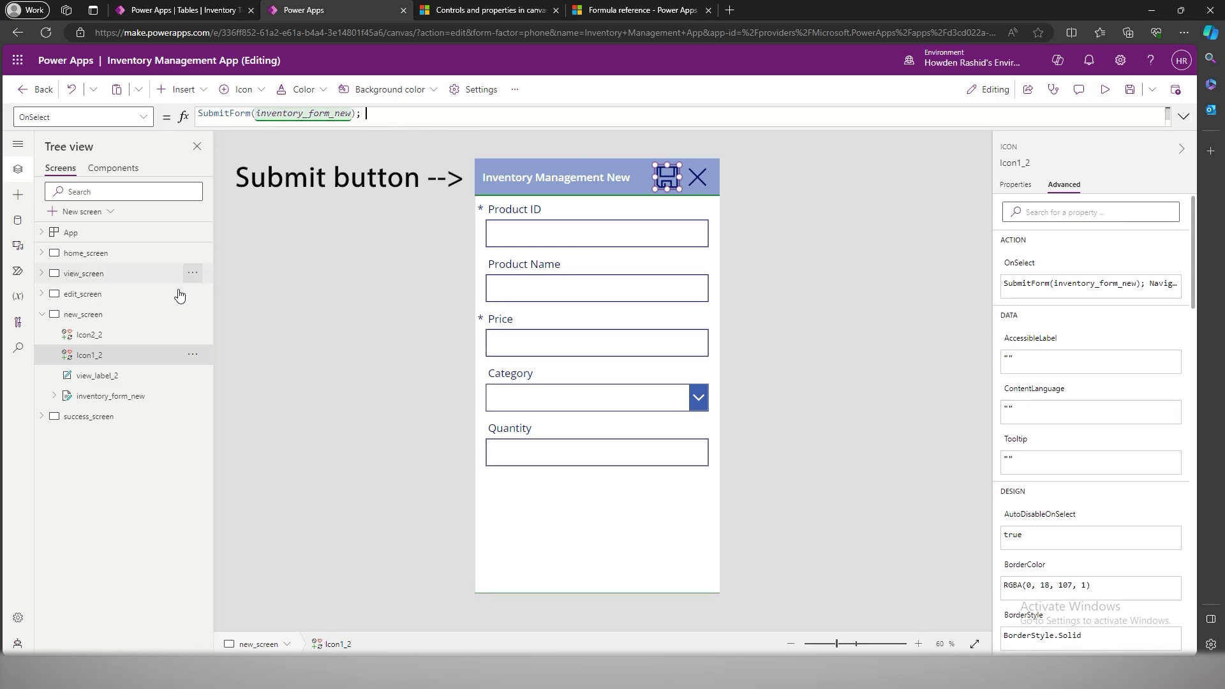
text(nav)
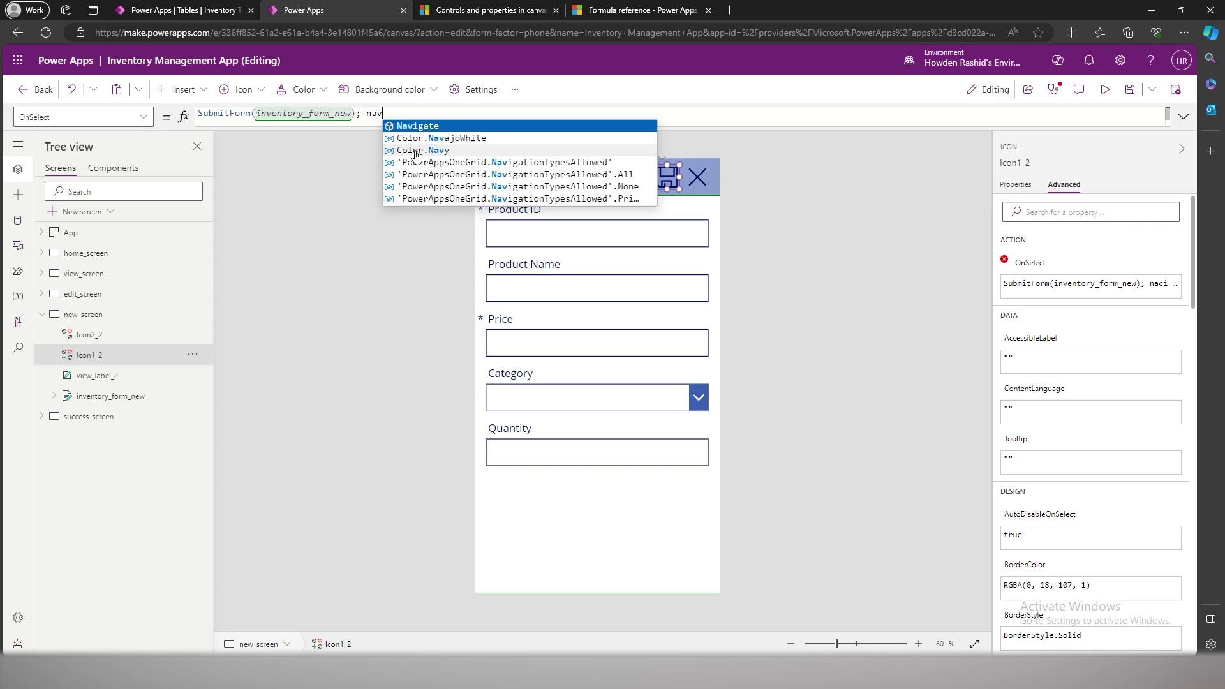
key(Tab)
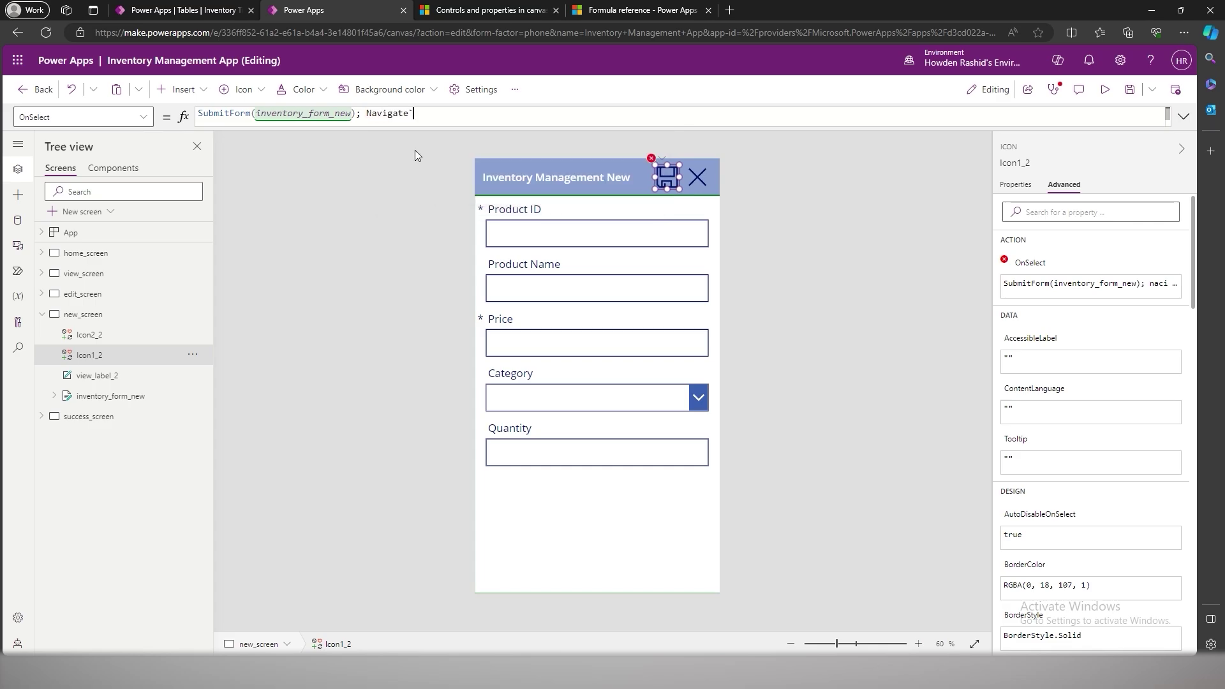
text((succ)
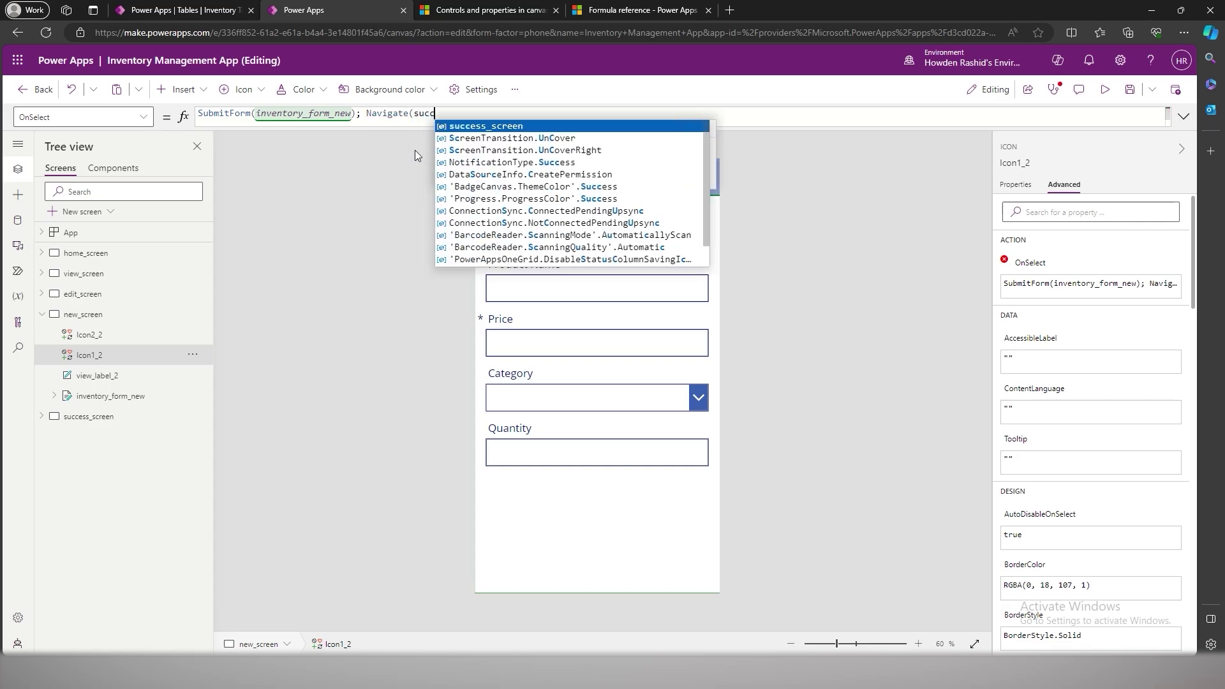
key(Tab)
text())
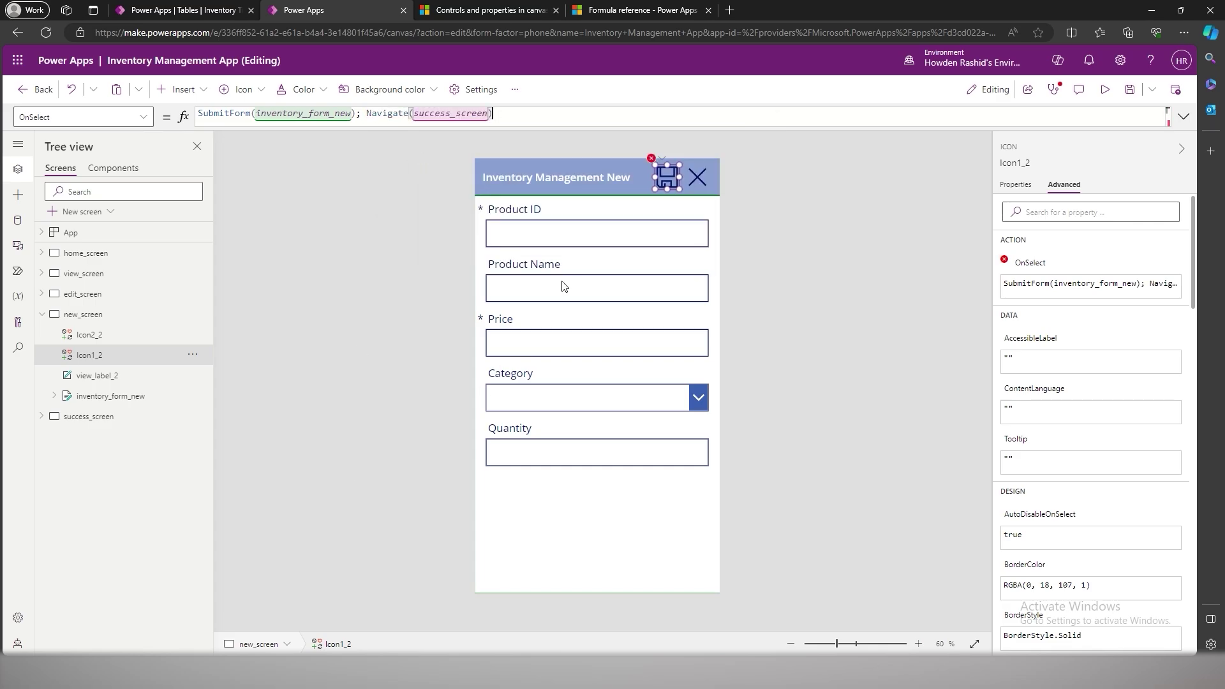
- Return to home_screen and set the Add icon's OnSelect formula to Navigate(new_screen);
alt+click(698, 181)
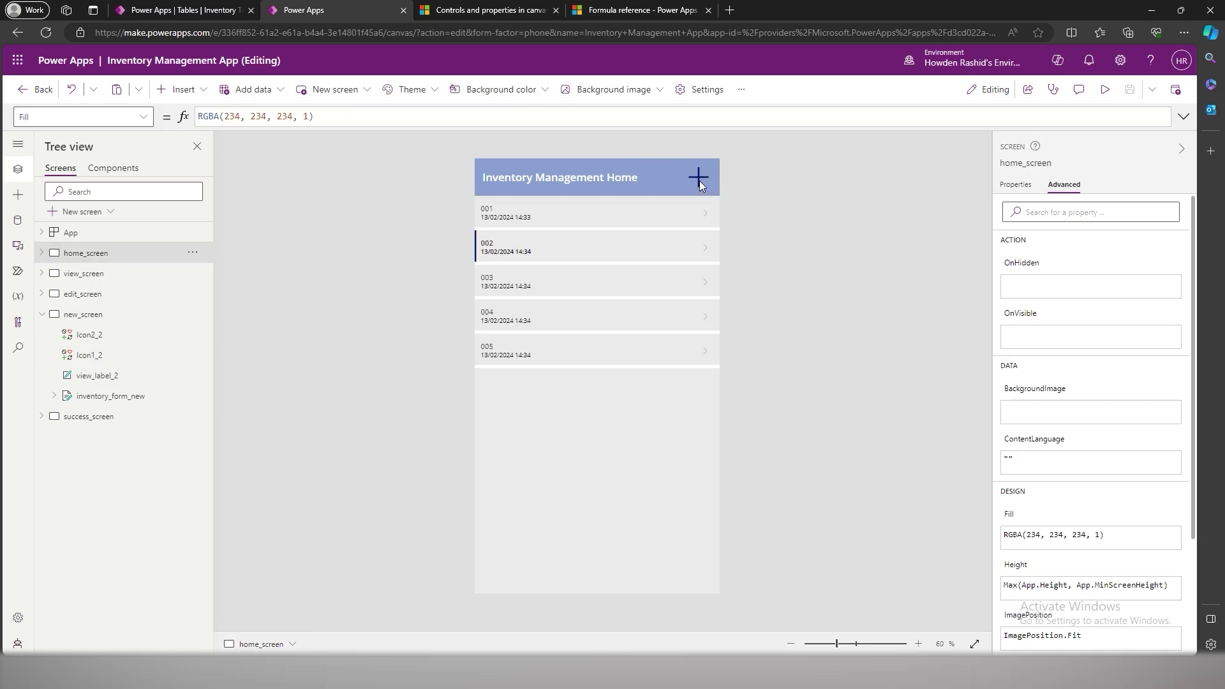
click(700, 185)
click(123, 116)
double_click(213, 116)
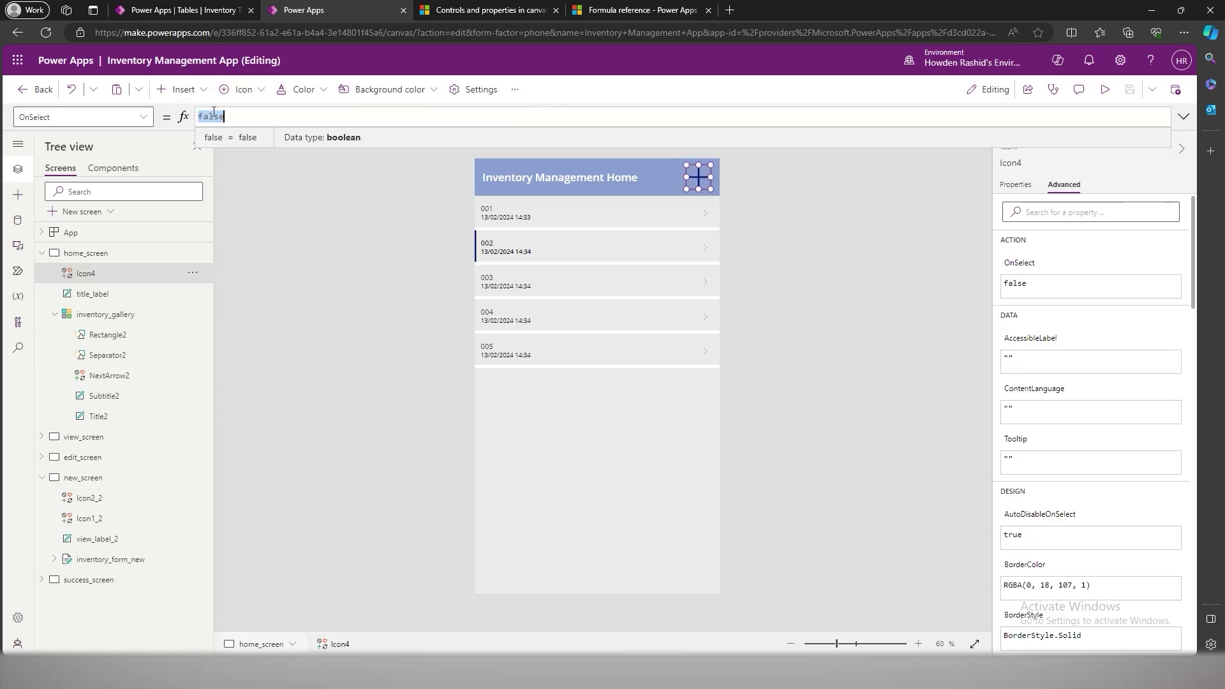
text(Navigate()
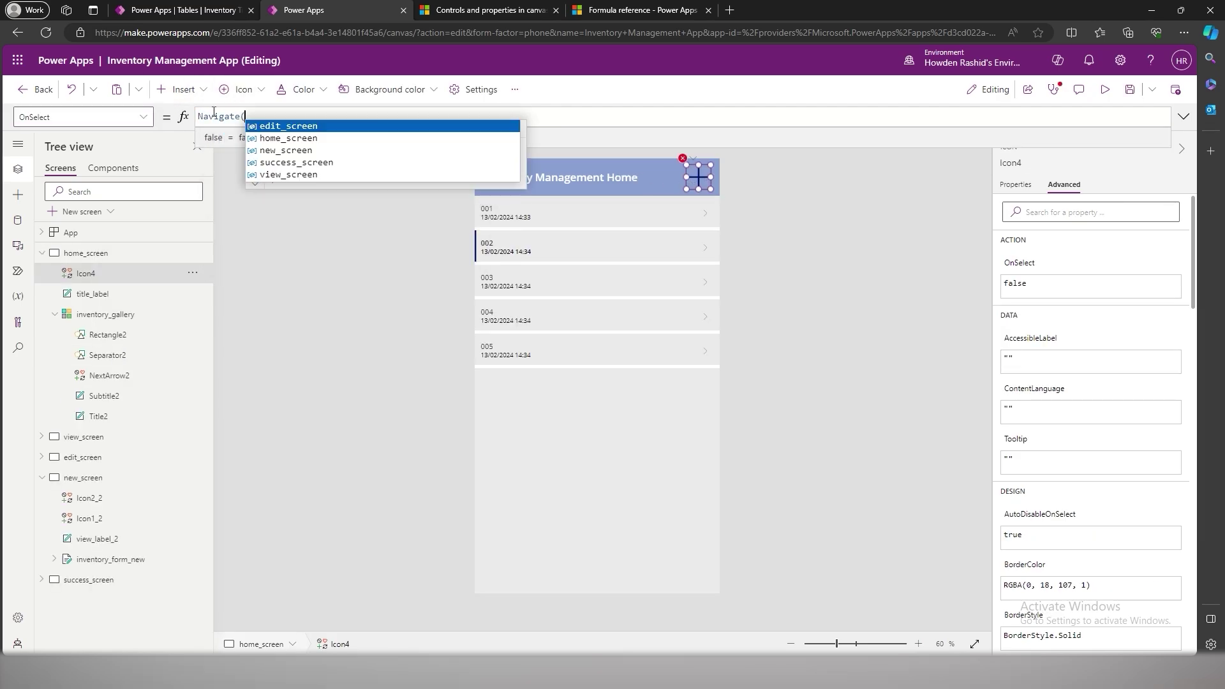
key(Down)
key(Tab)
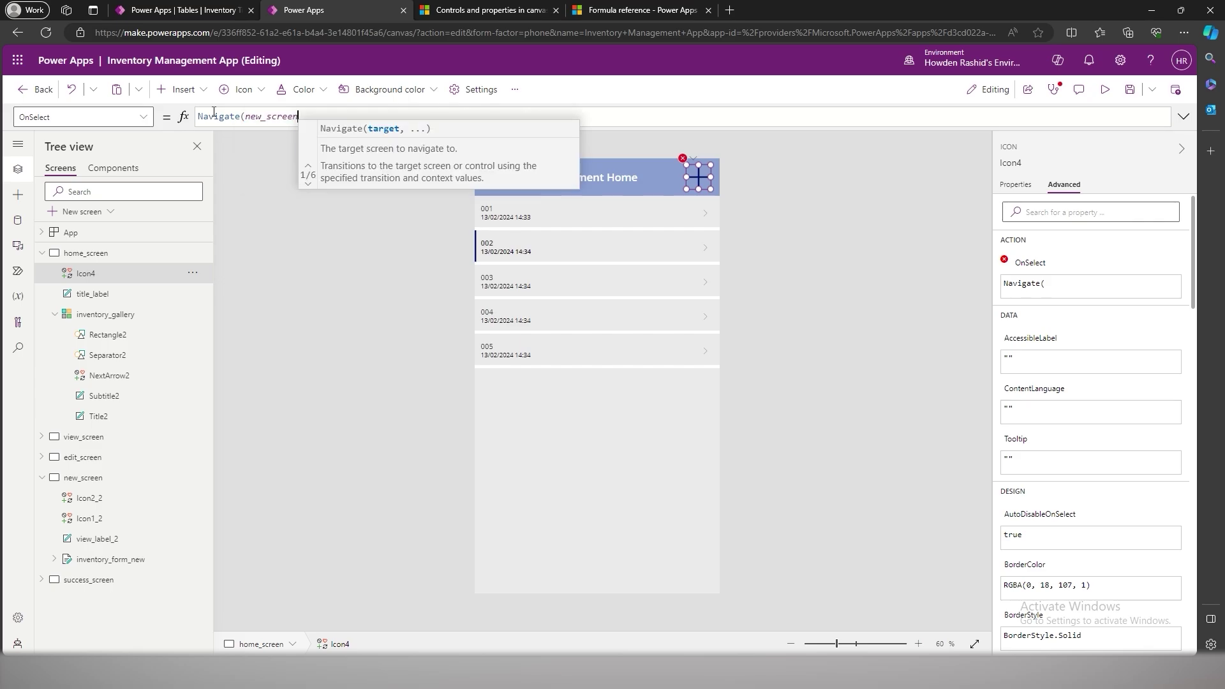
text();)
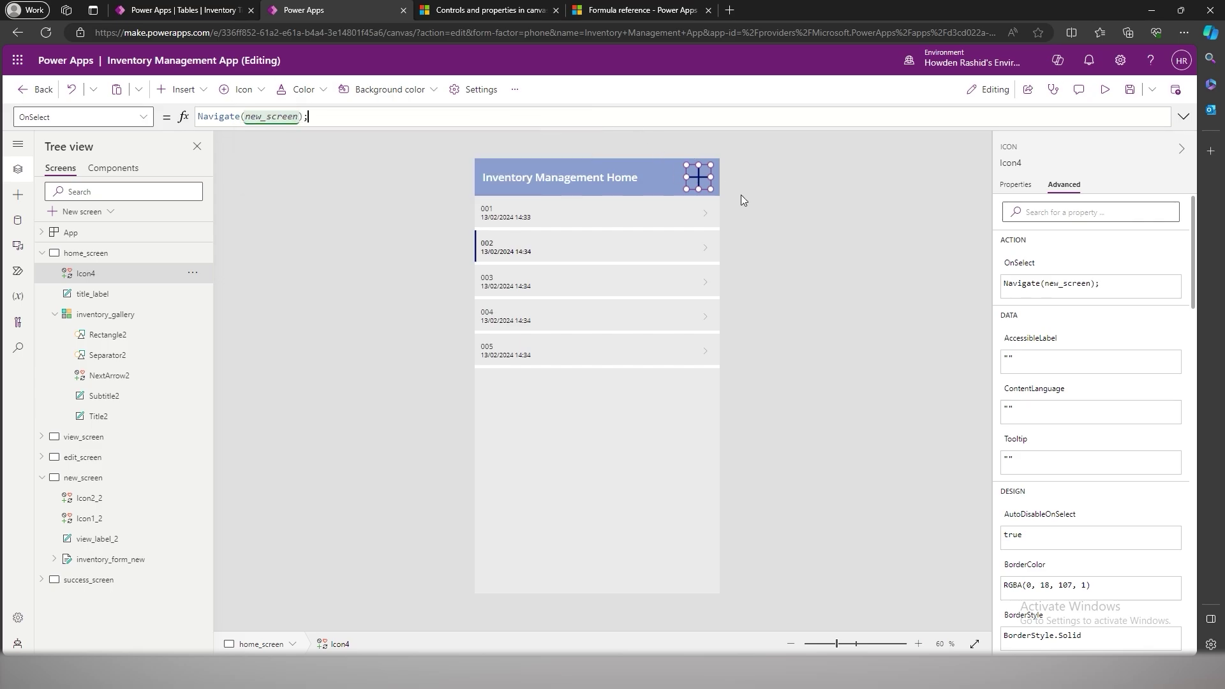
- Preview home_screen and test whether the Add icon opens the new-item screen, then exit the preview
click(814, 198)
click(1105, 89)
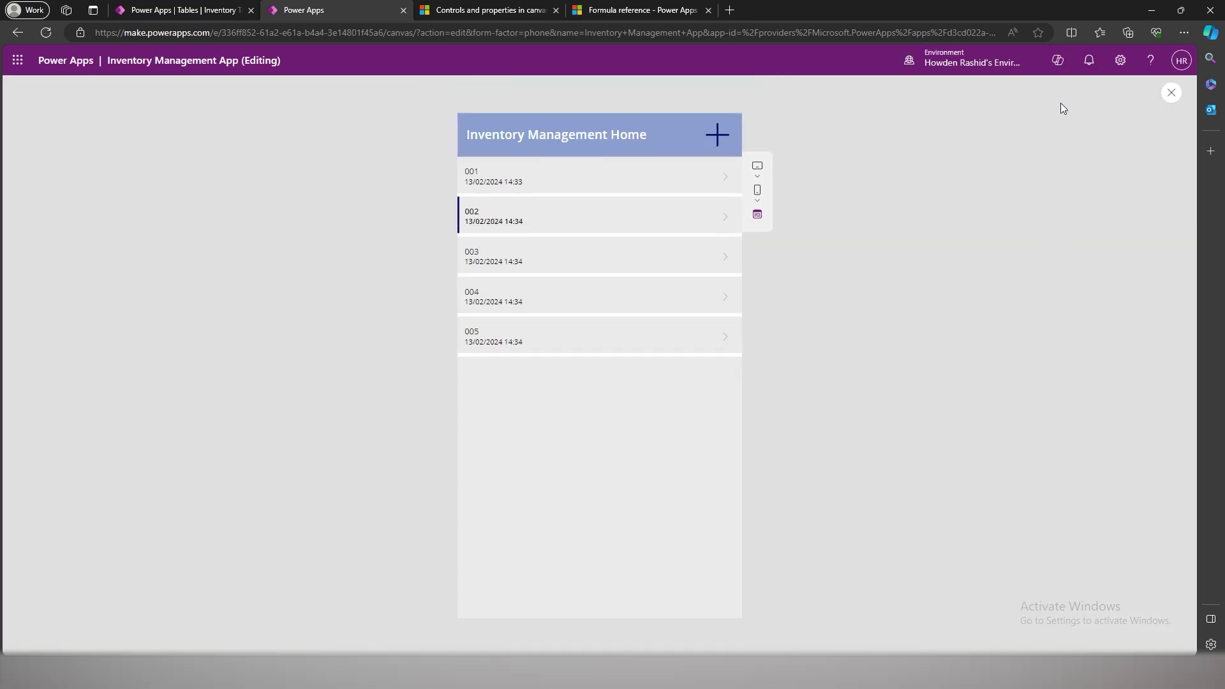
click(723, 148)
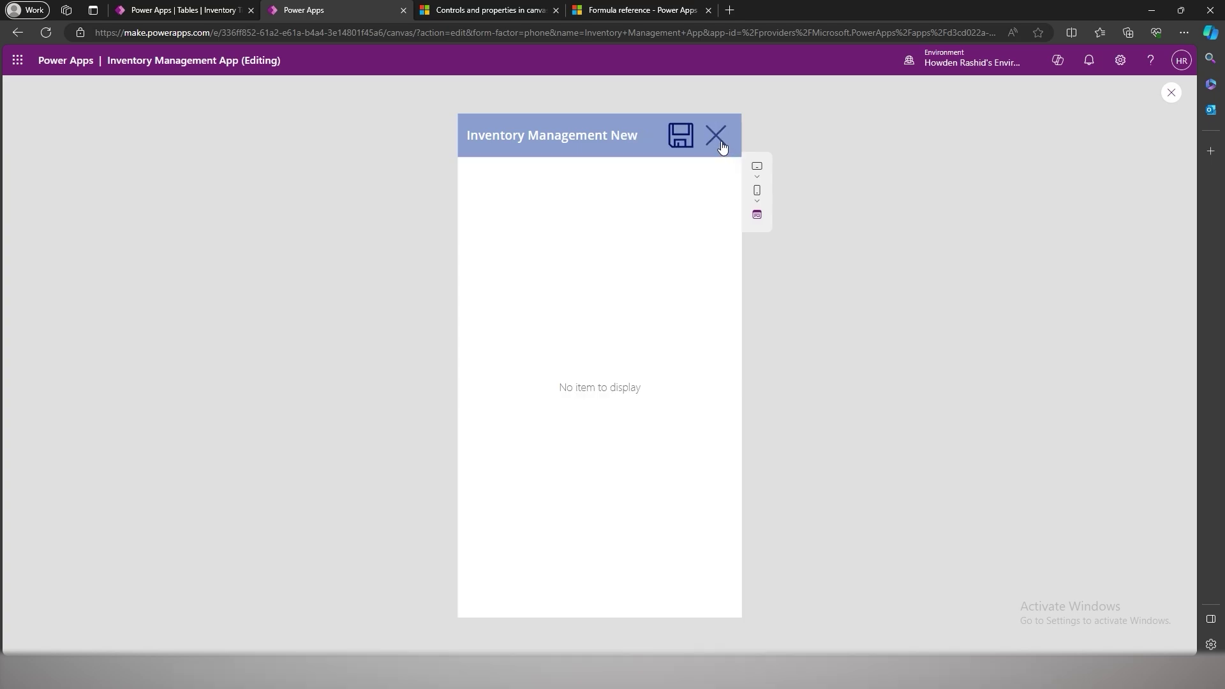
click(1171, 92)
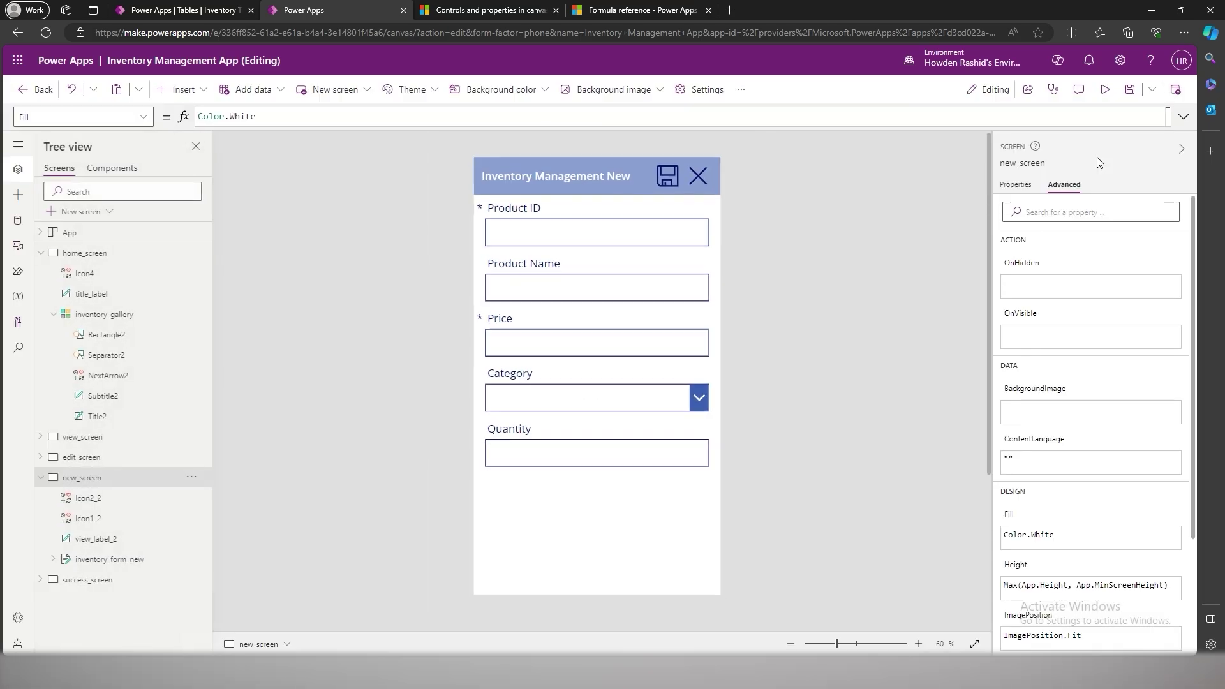
- Set the DefaultMode property of inventory_form_new to FormMode.New
click(581, 517)
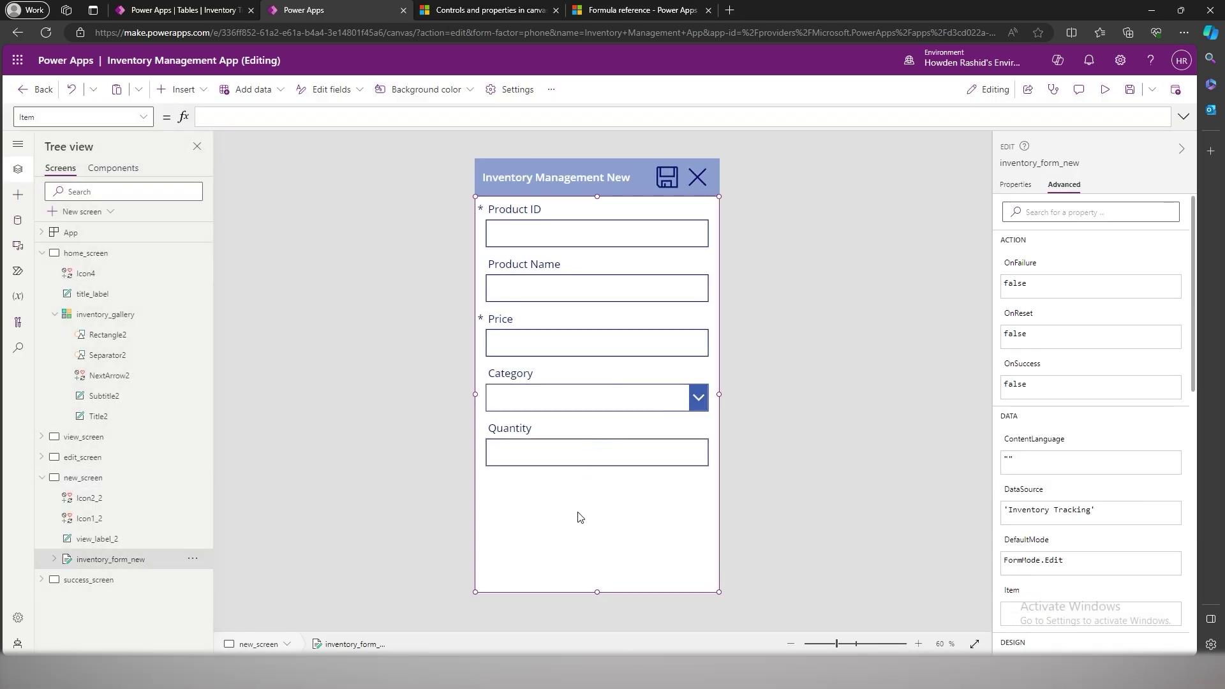
click(141, 118)
click(118, 263)
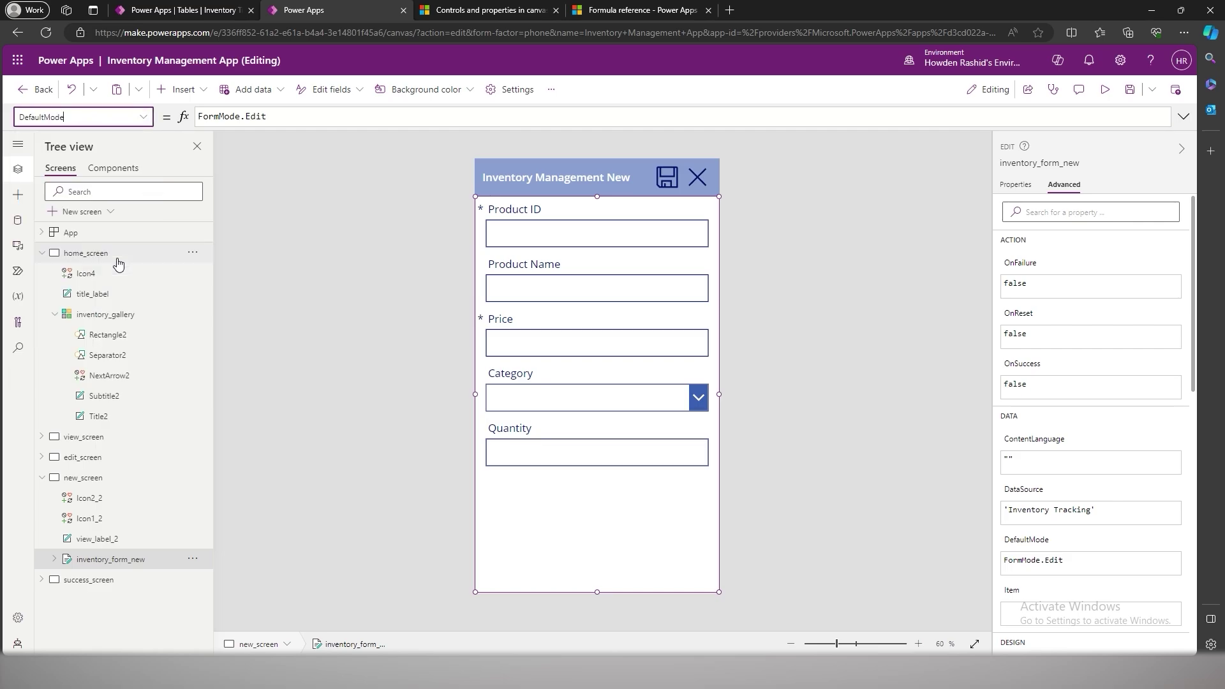
double_click(250, 116)
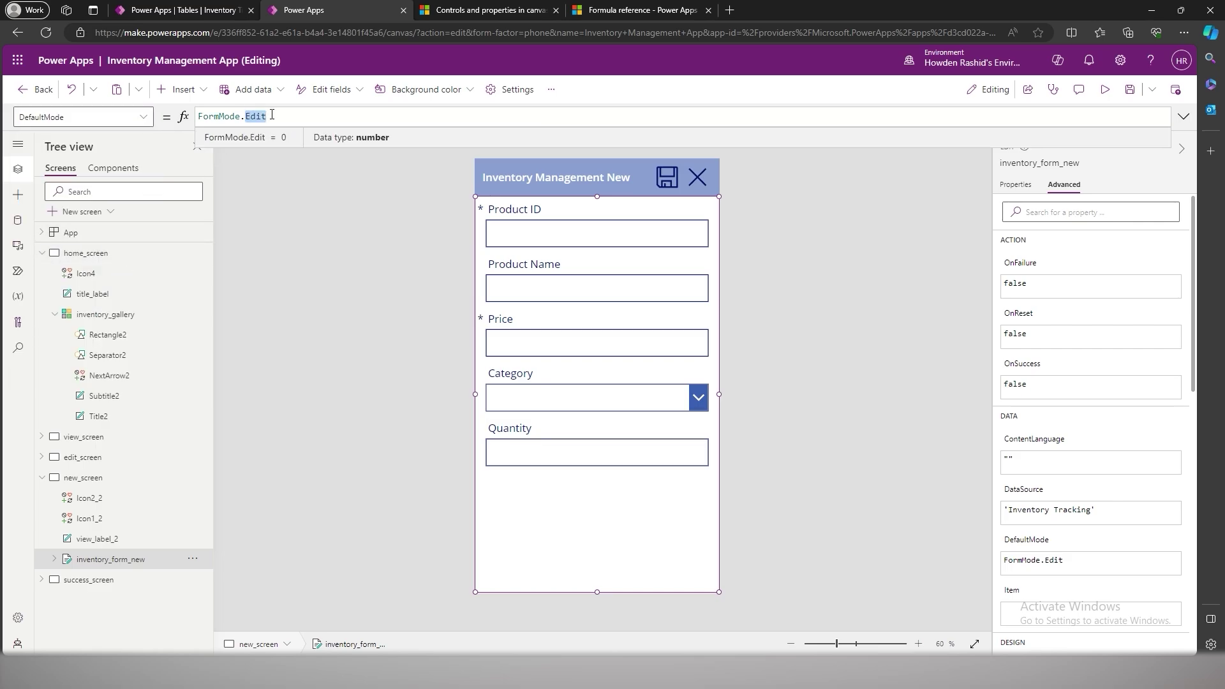
text(New)
click(342, 304)
- Preview home_screen, open the new-item form through the Add icon, and cancel it to test the navigation
click(86, 253)
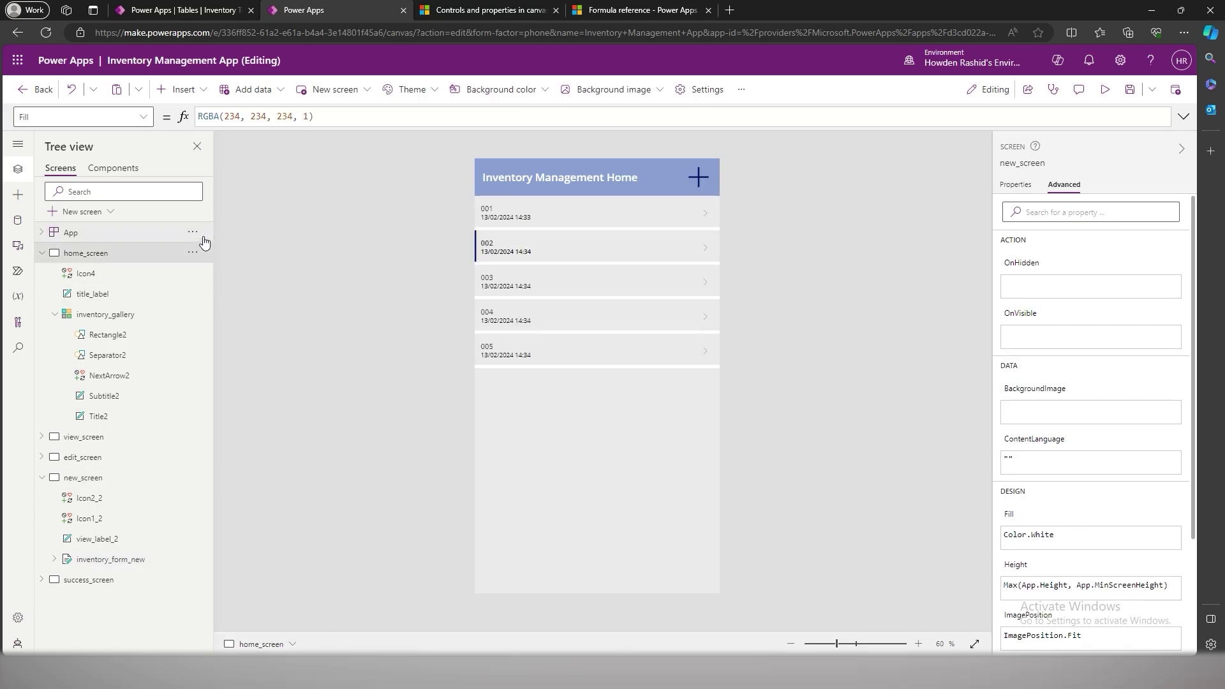
click(1104, 89)
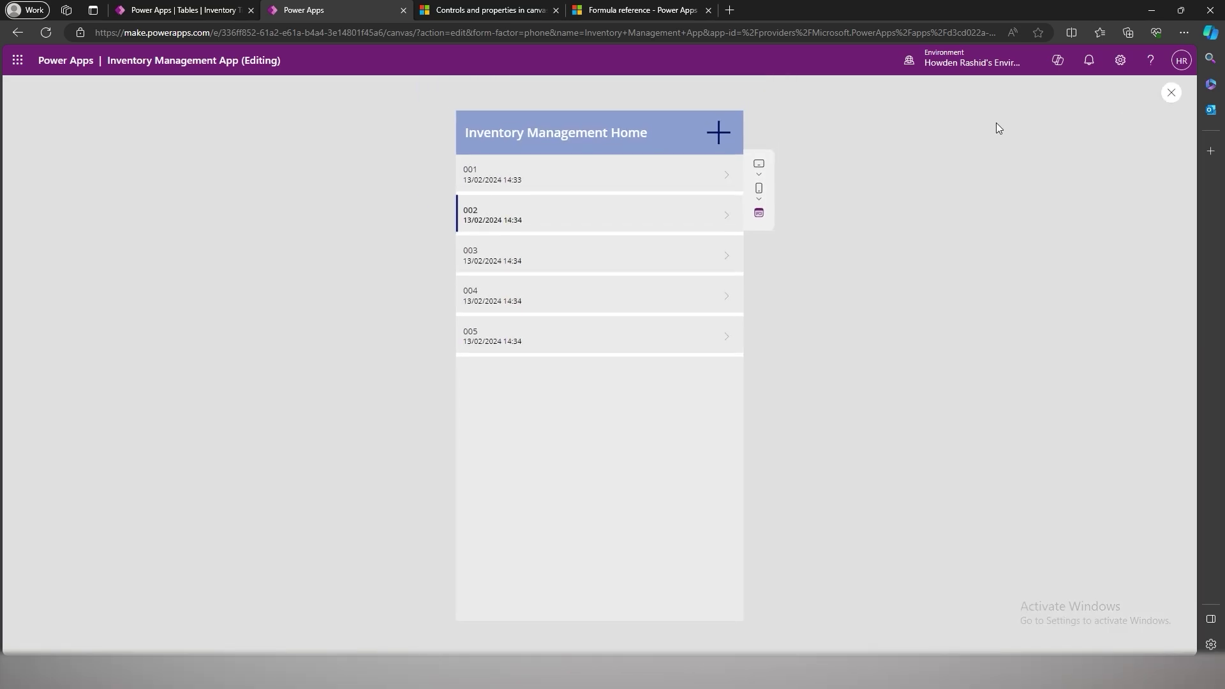
click(725, 138)
click(661, 204)
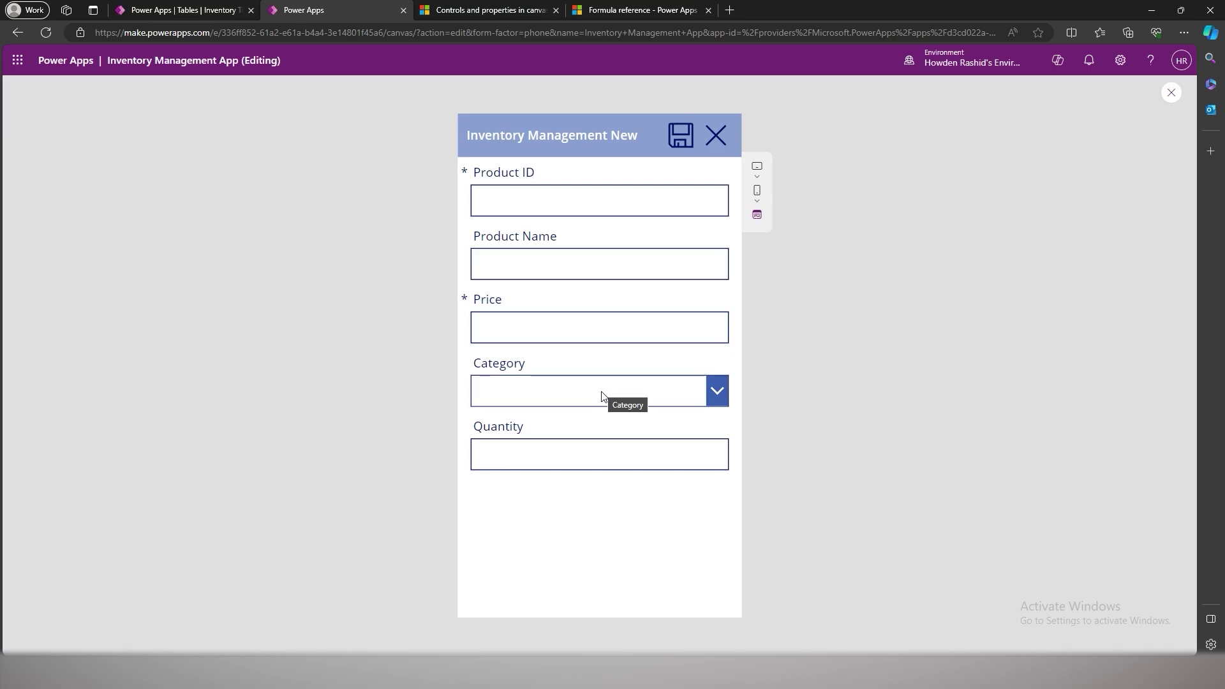
click(716, 135)
key(Escape)
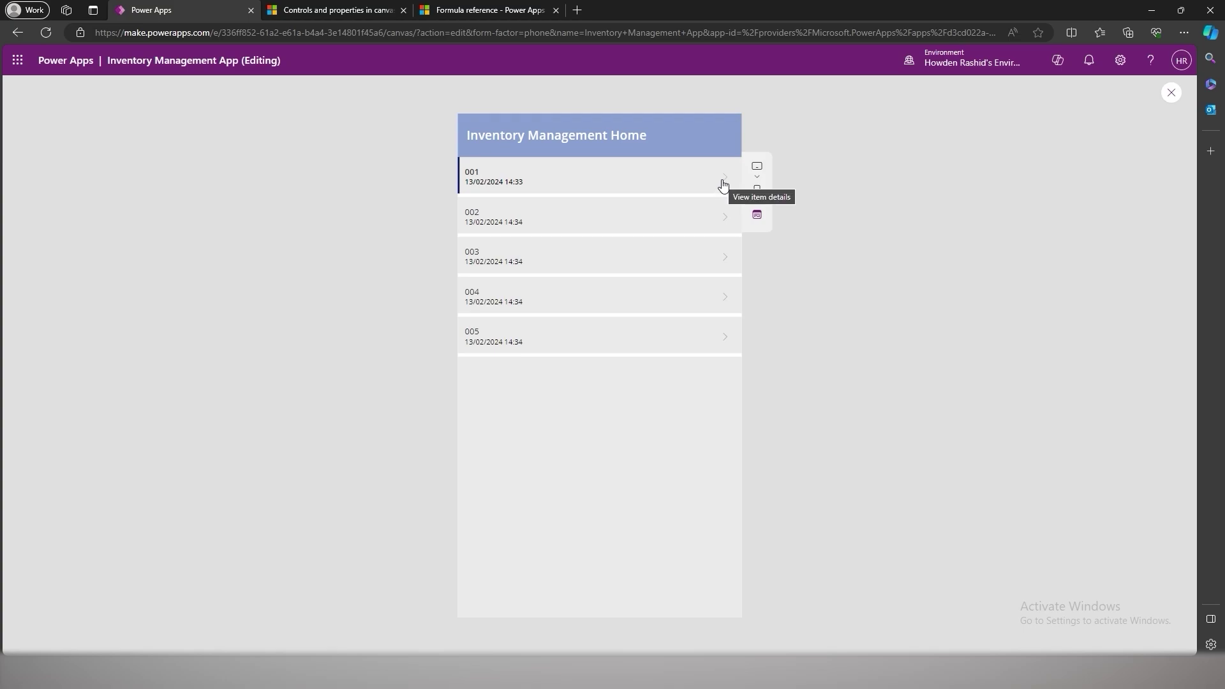
- Open the details of item 001 from the home gallery in the app preview
click(724, 185)
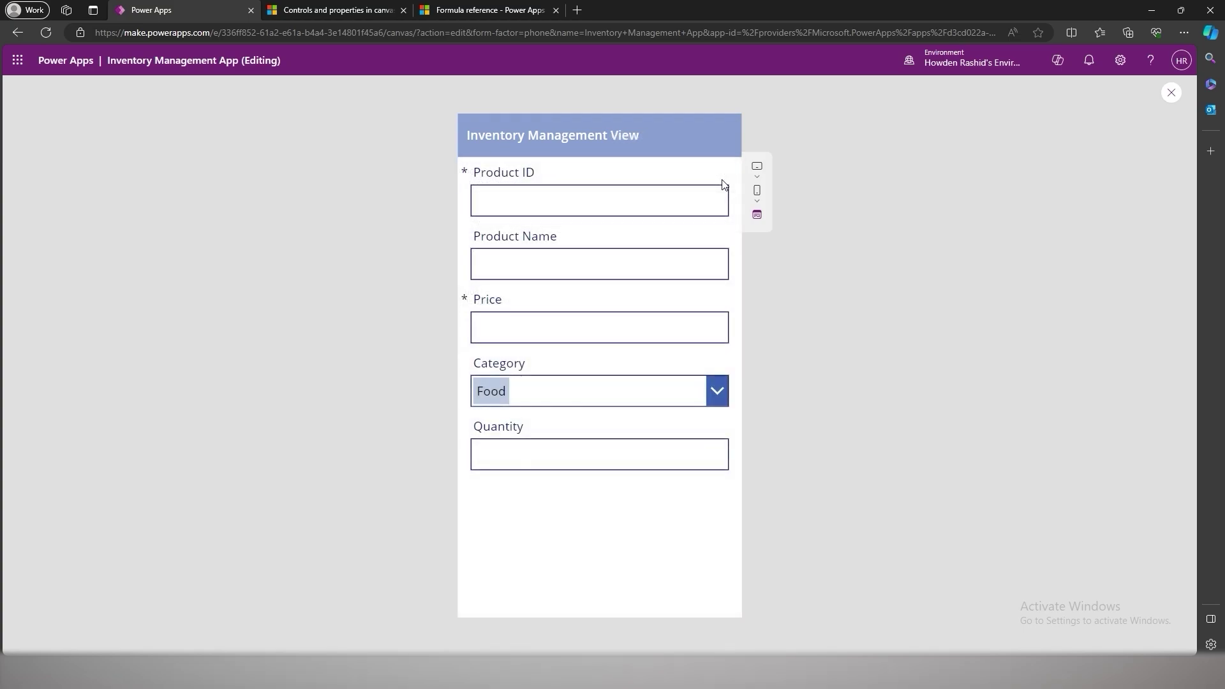
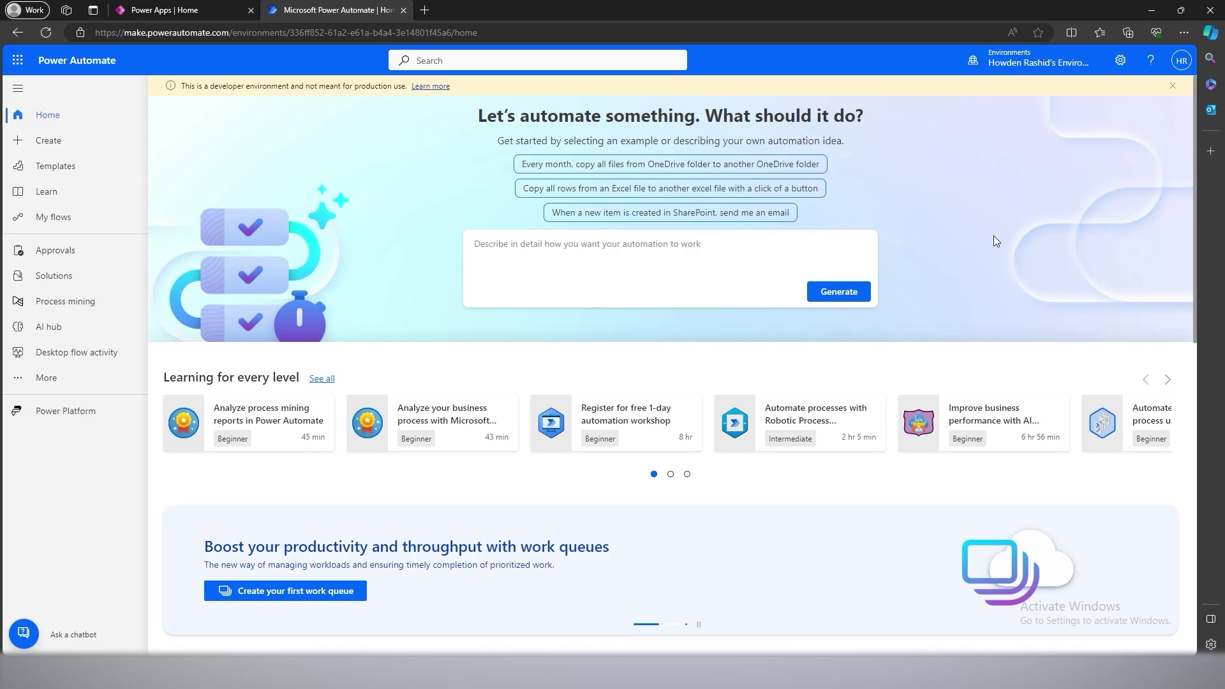
- Review the suggested flow descriptions on the home page and the blank, template and connector options for creating a flow
click(798, 265)
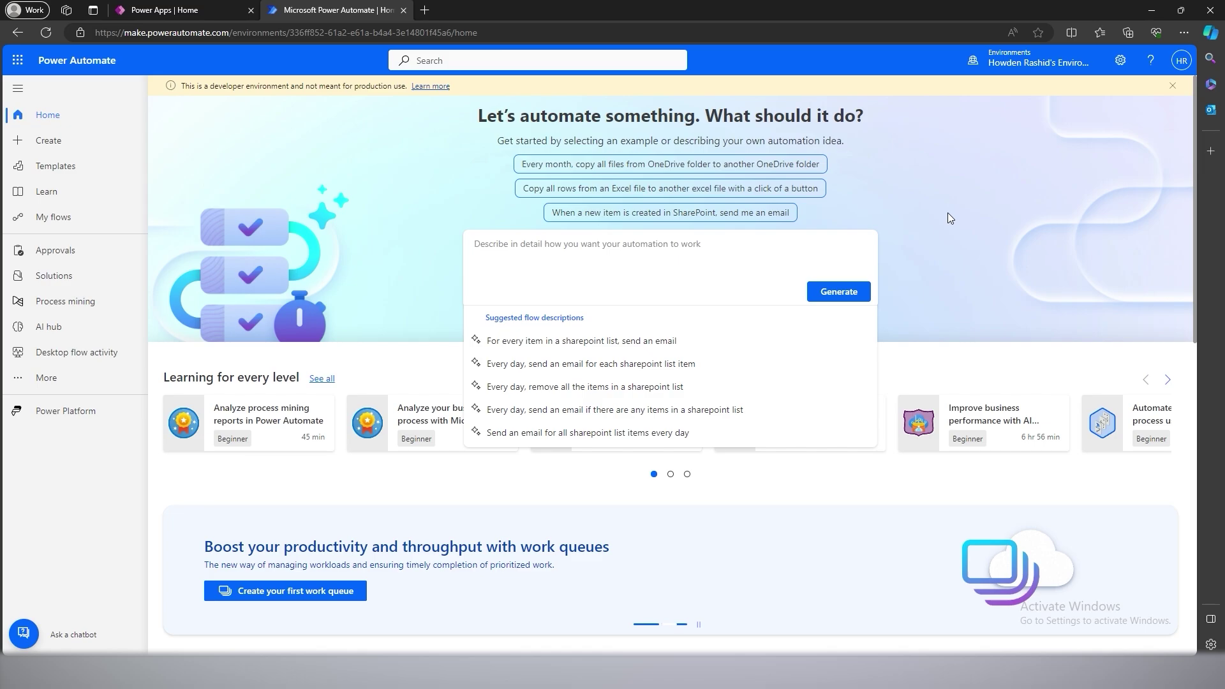
click(90, 150)
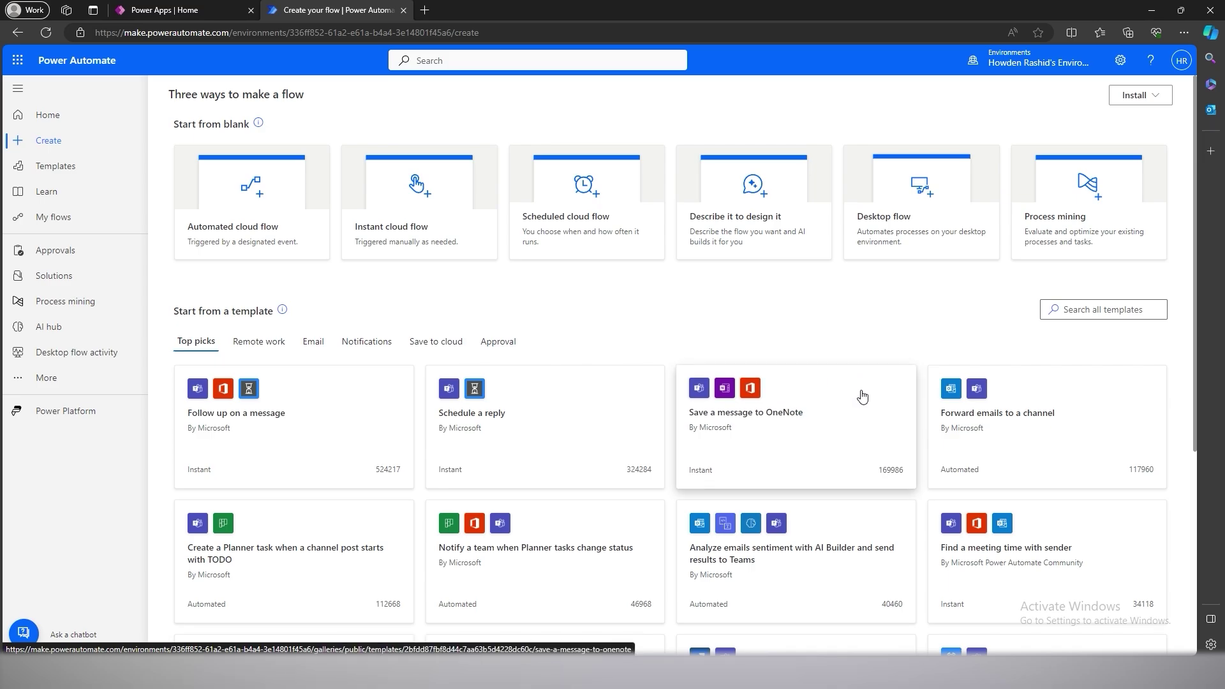
scroll(860, 394, down, 1)
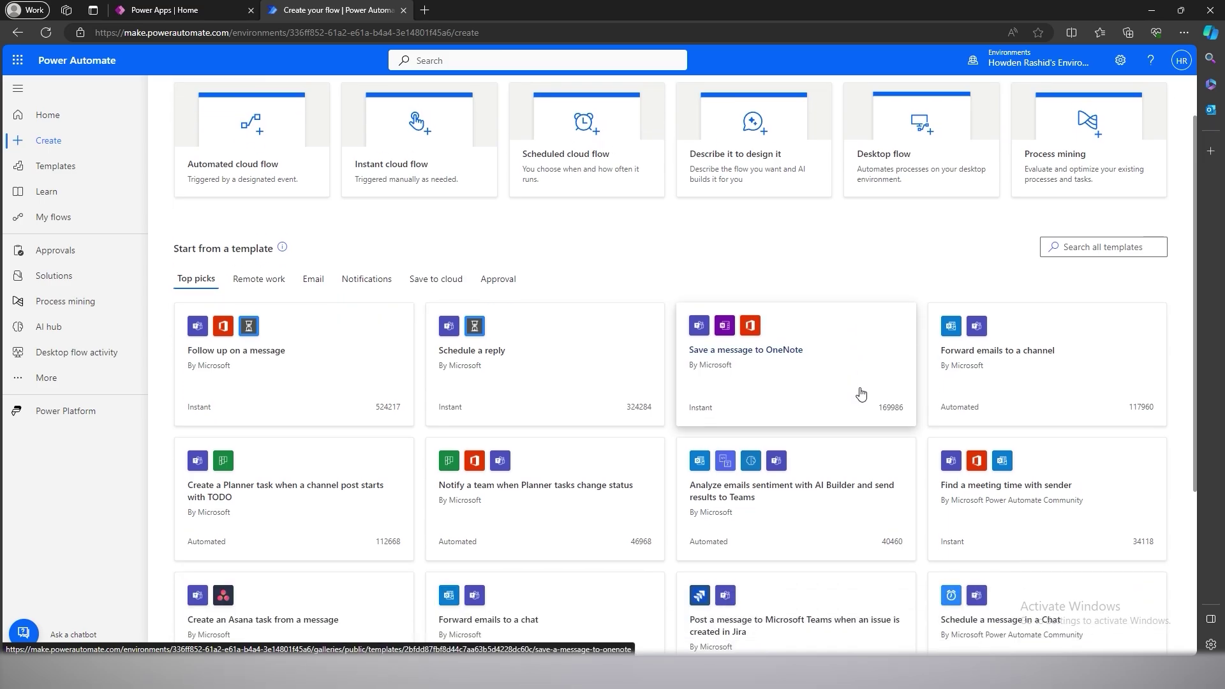
scroll(858, 395, down, 4)
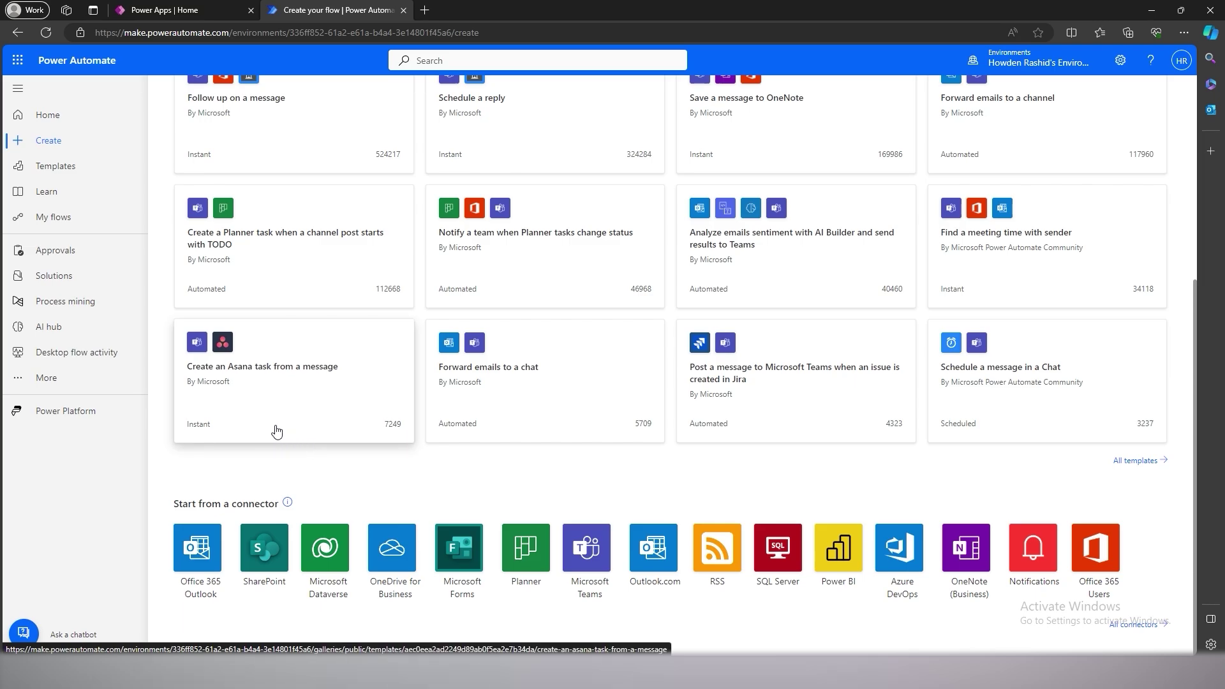
- Browse the flow templates and look through the Microsoft Power Automate documentation on Microsoft Learn
click(74, 168)
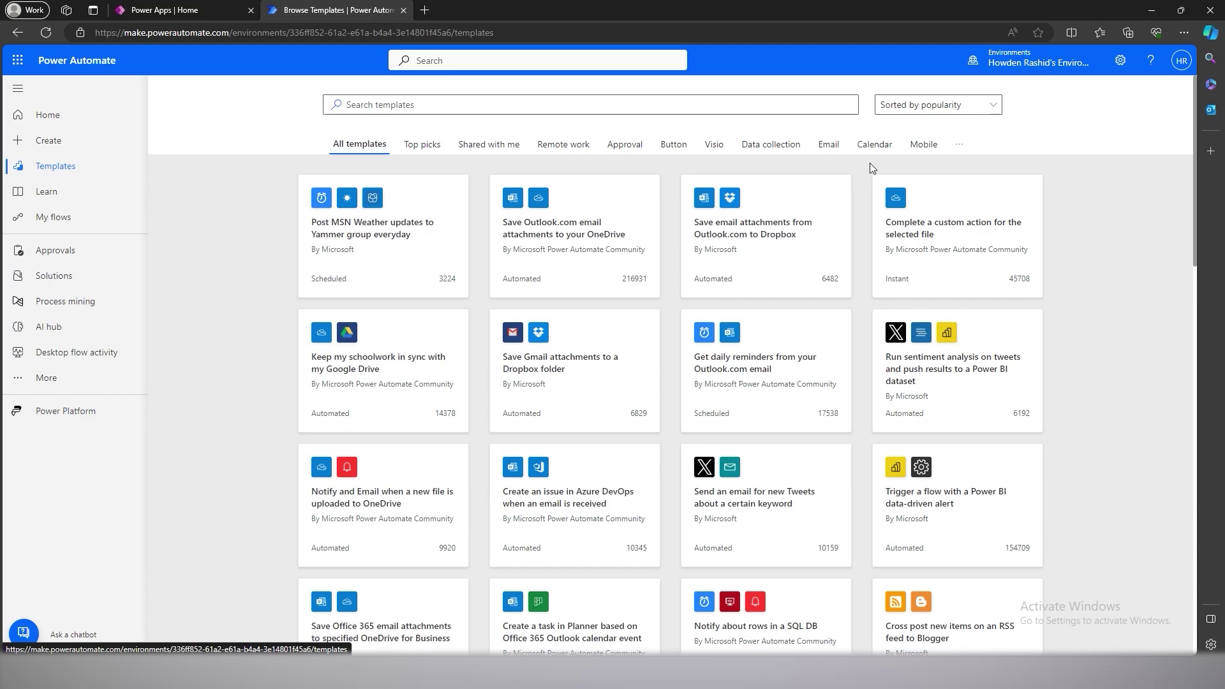
click(102, 190)
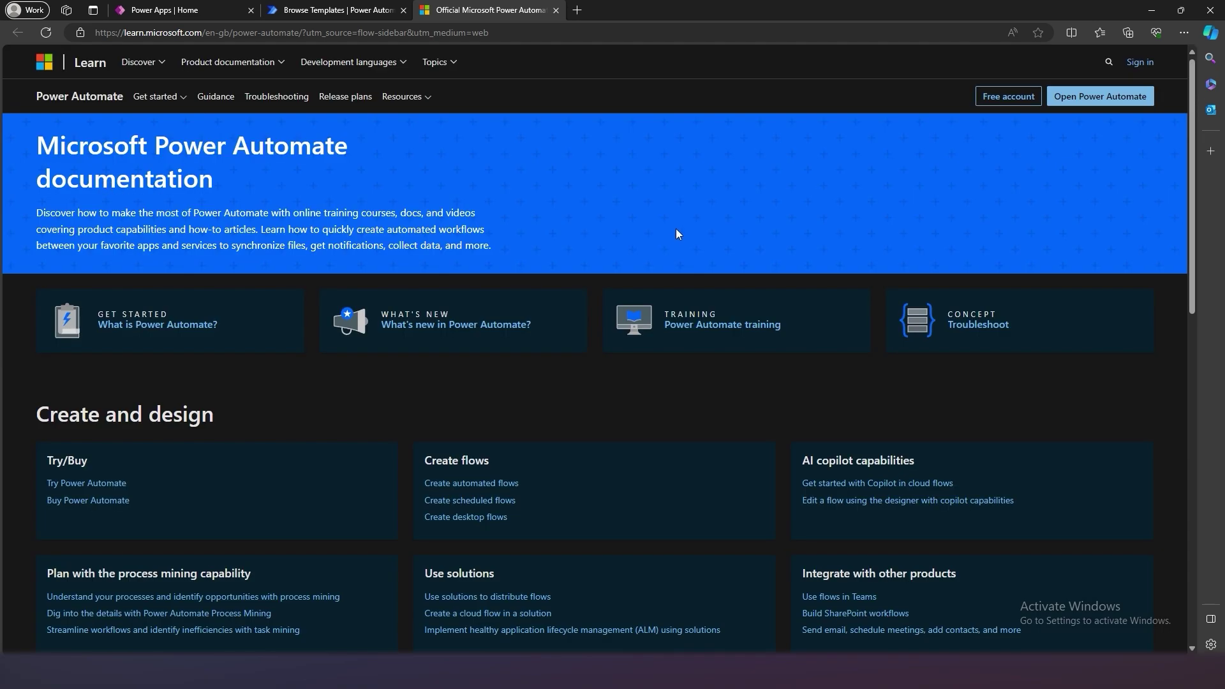
scroll(679, 229, down, 1)
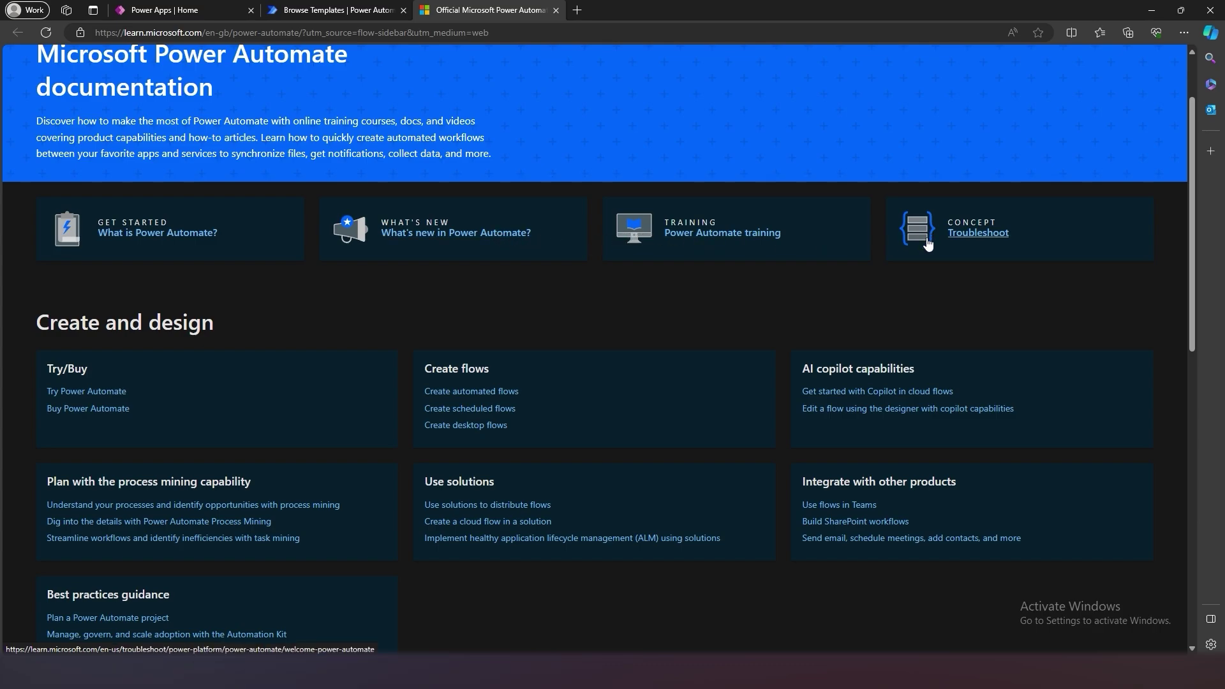
scroll(864, 304, down, 1)
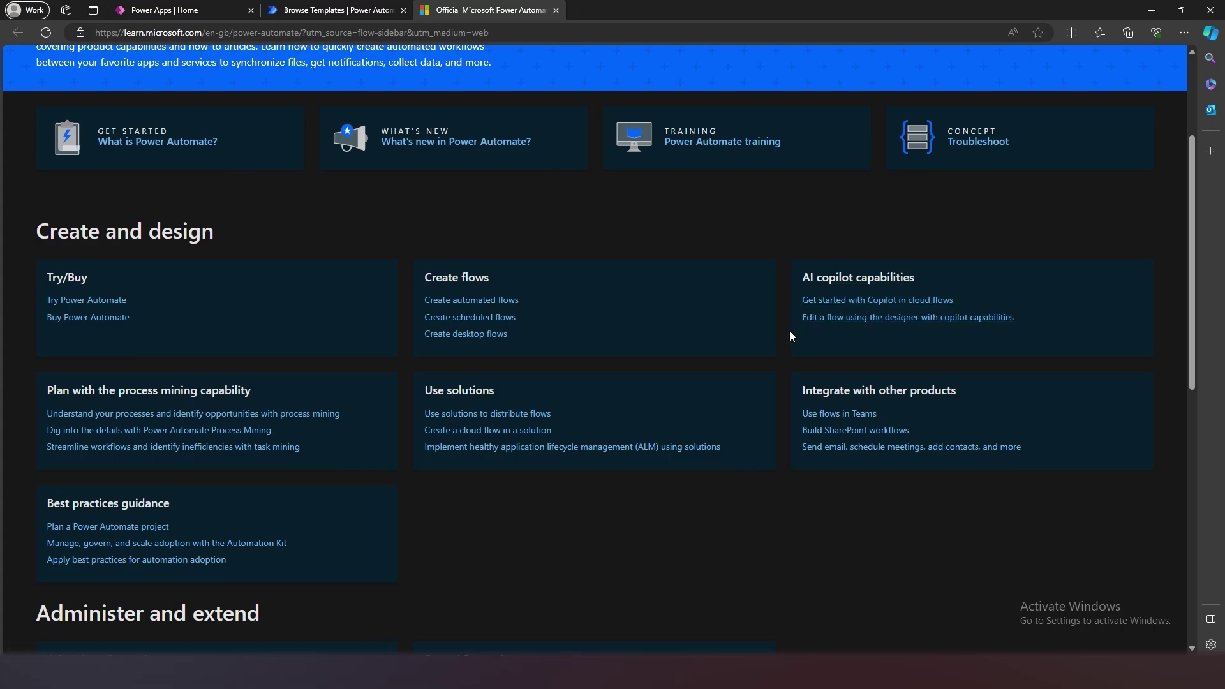
- Return to Power Automate and view the list of own flows and the options for creating a new flow
click(331, 10)
click(92, 228)
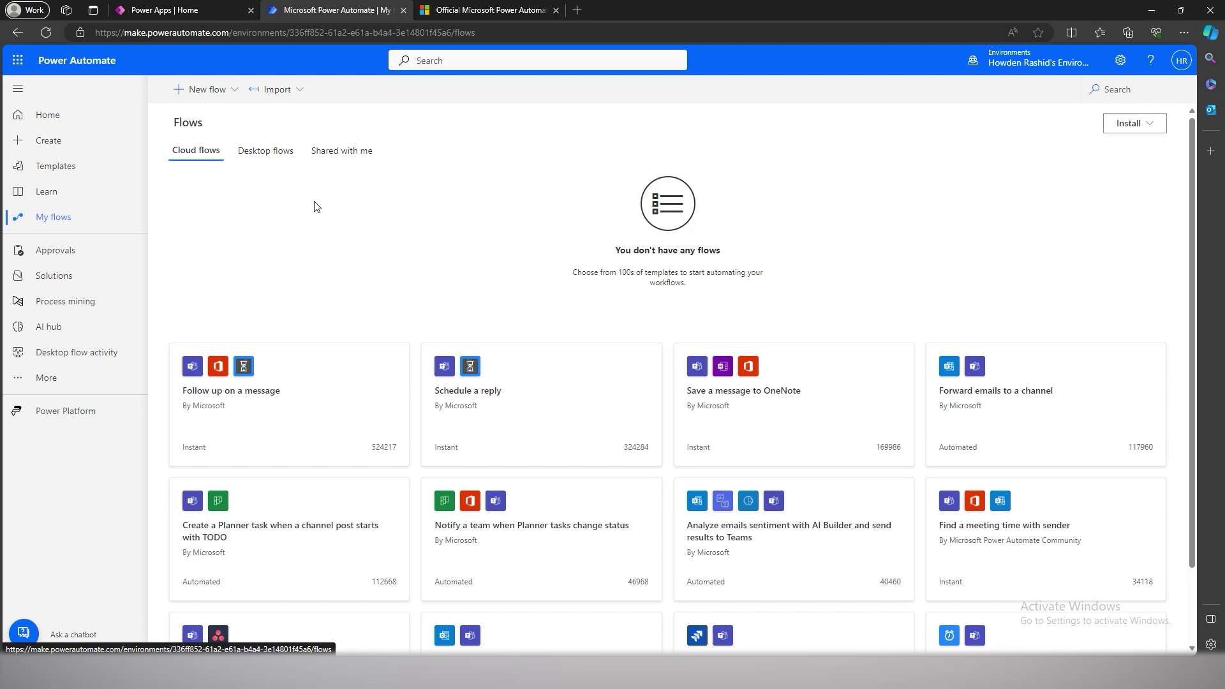
click(235, 93)
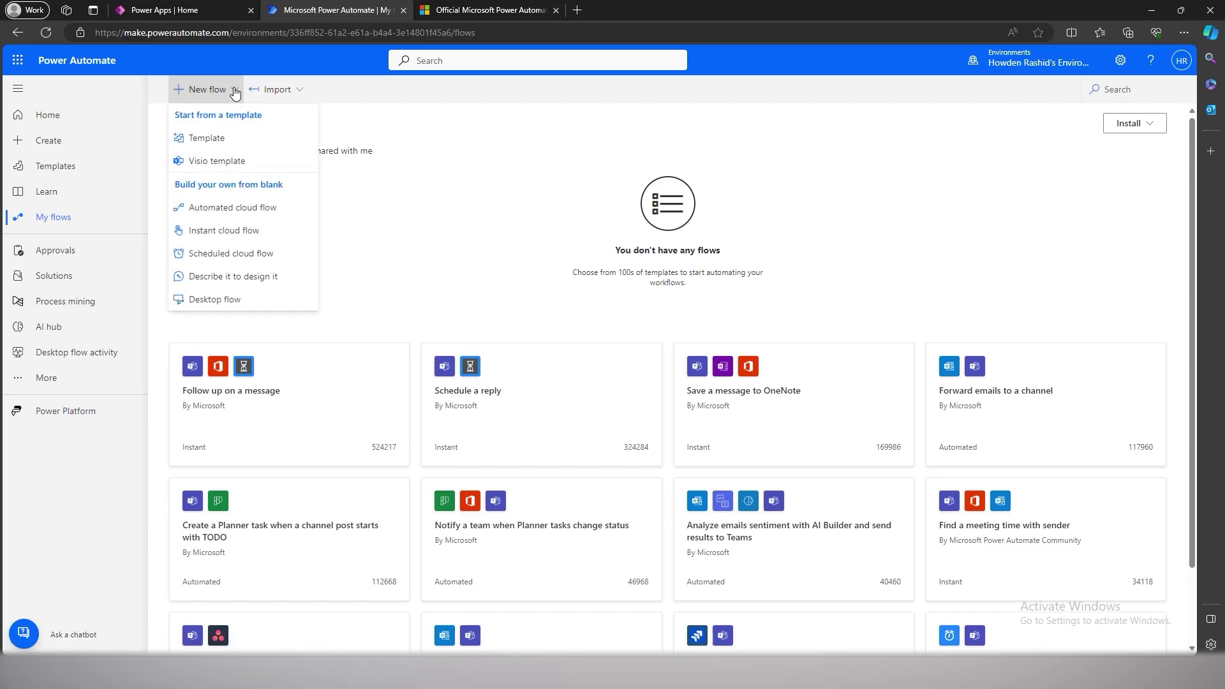
click(235, 93)
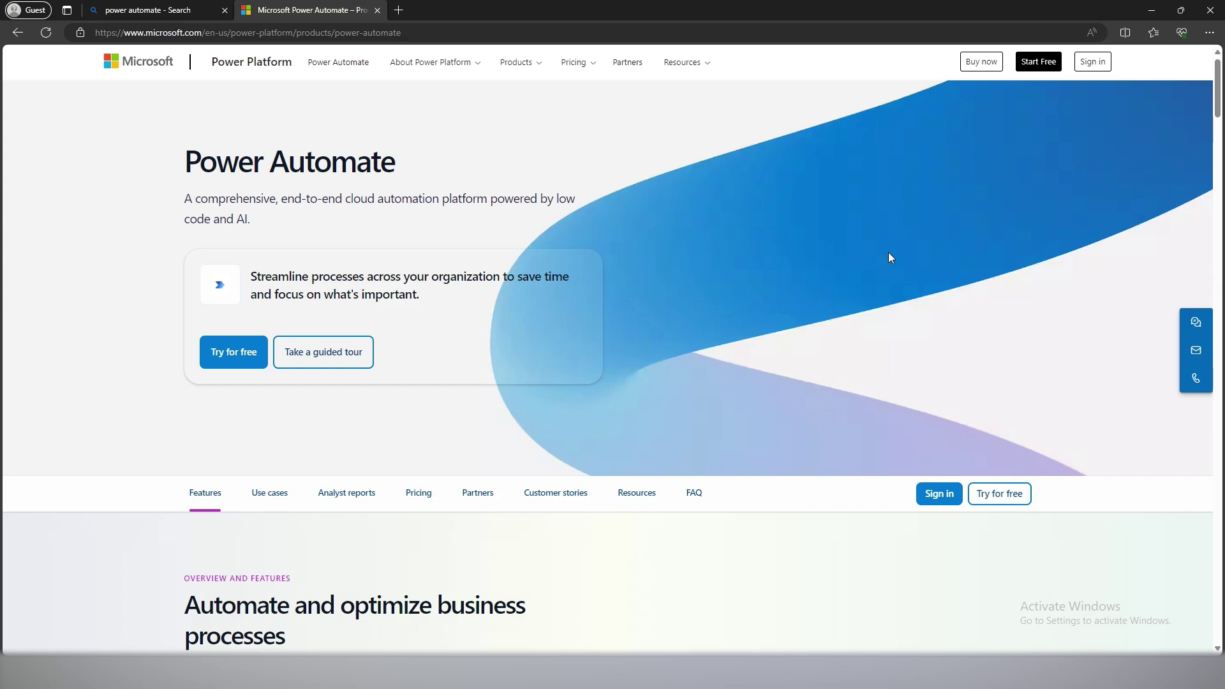
- Open the Power Automate product page from the Bing results for "power automate" and bring up its free sign-up form
click(191, 10)
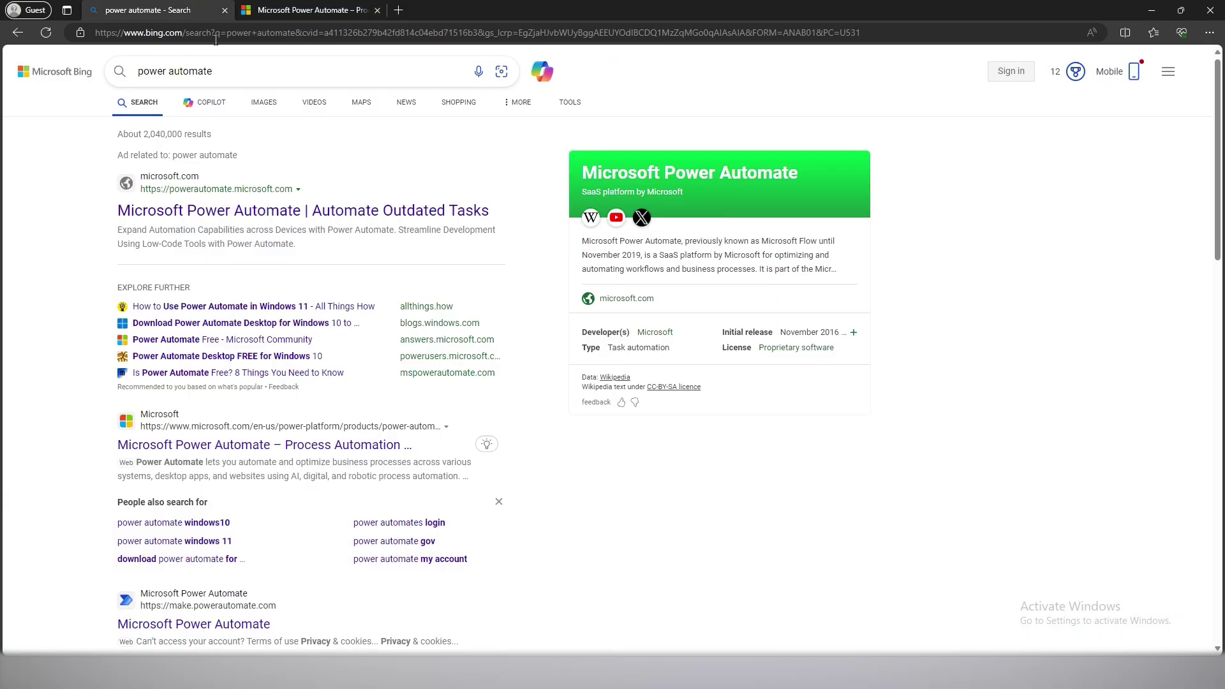
click(364, 446)
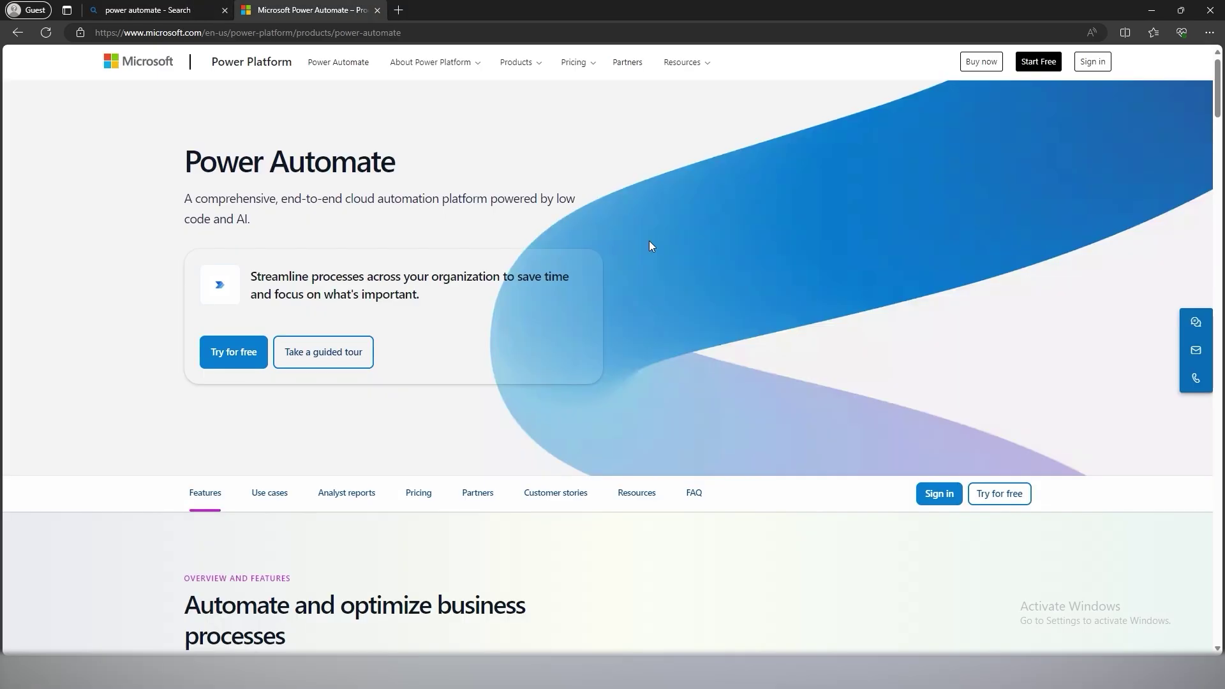
click(249, 361)
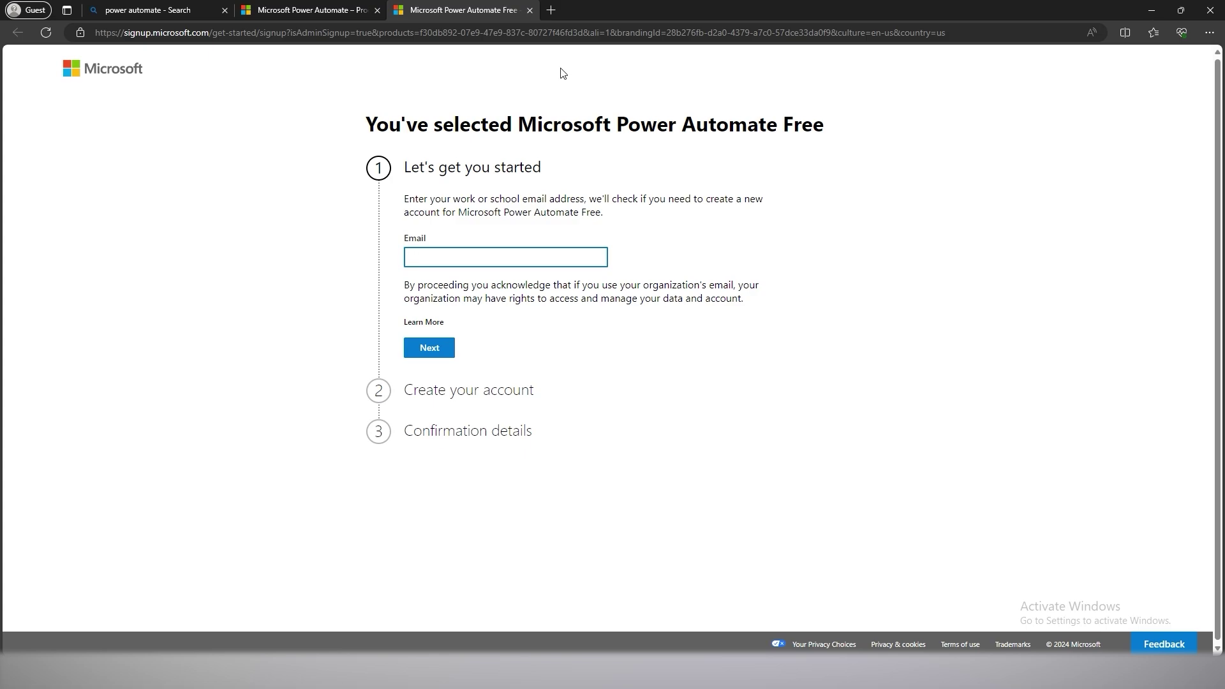
- Go to make.powerautomate.com in a new browser tab
click(552, 10)
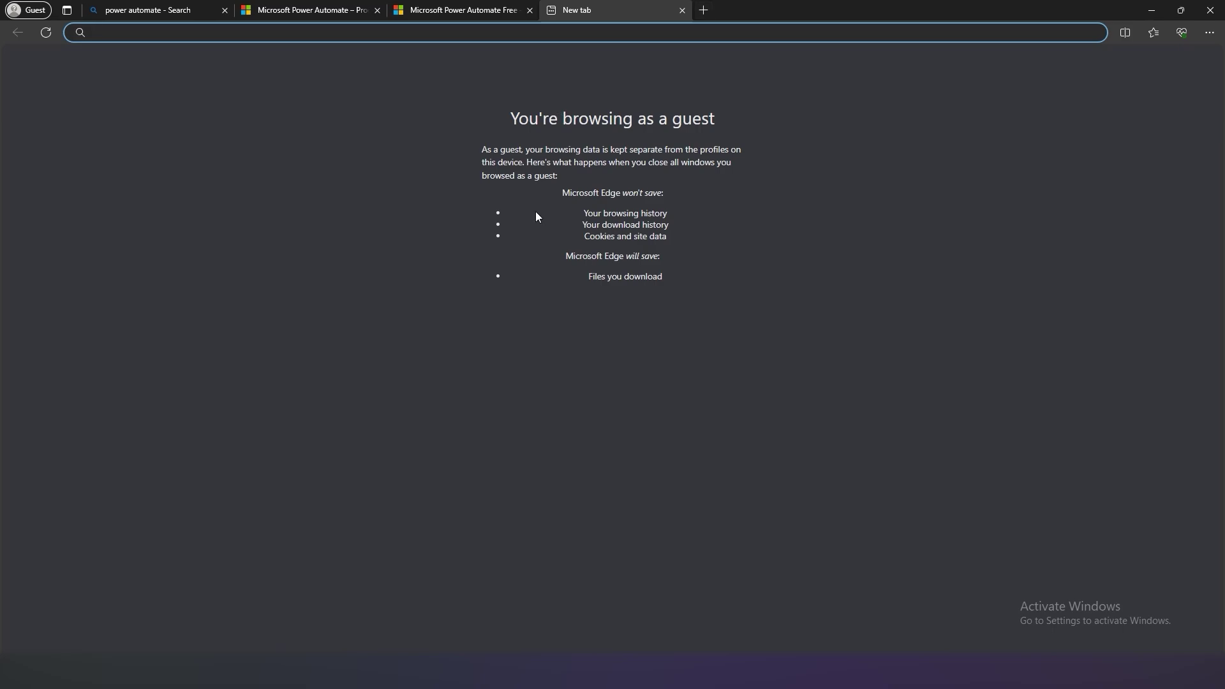
text(ma)
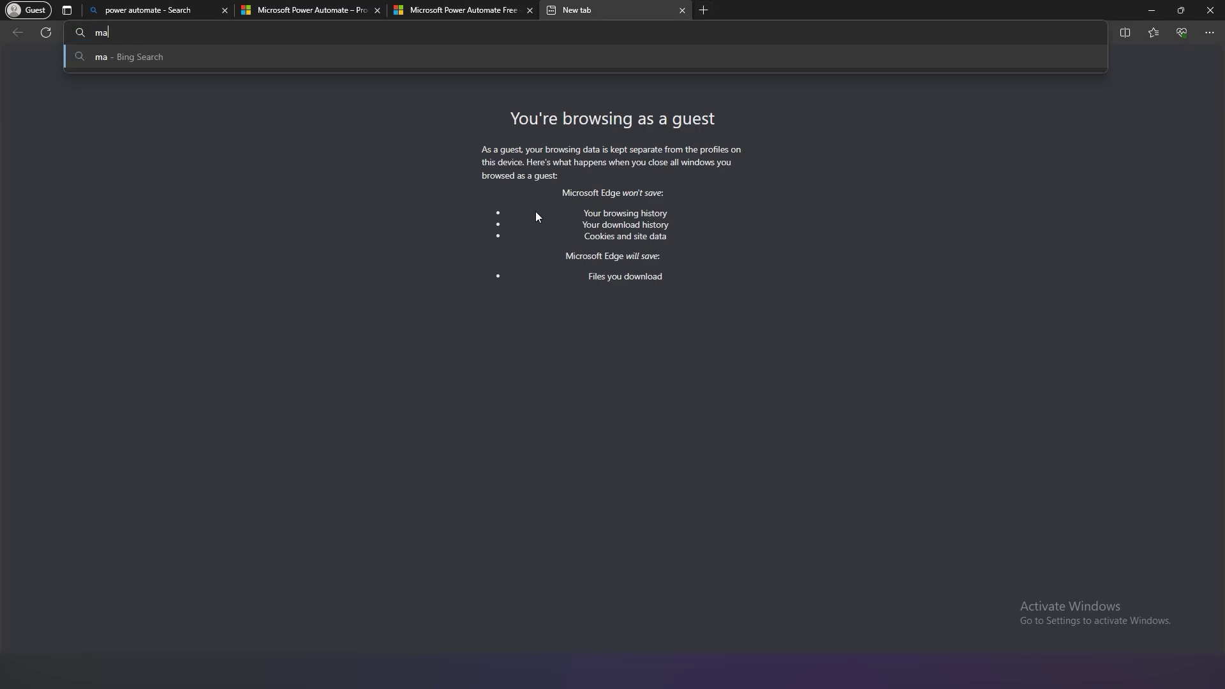
text(ke.powerautomate)
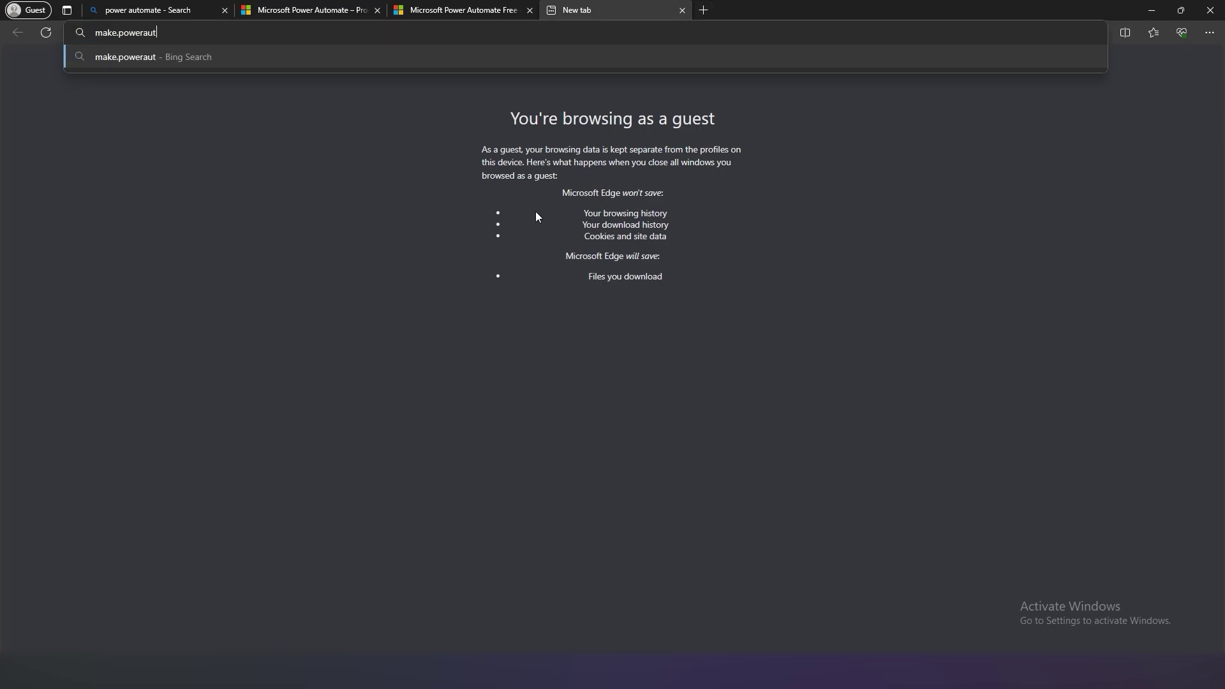
text(.com)
key(Return)
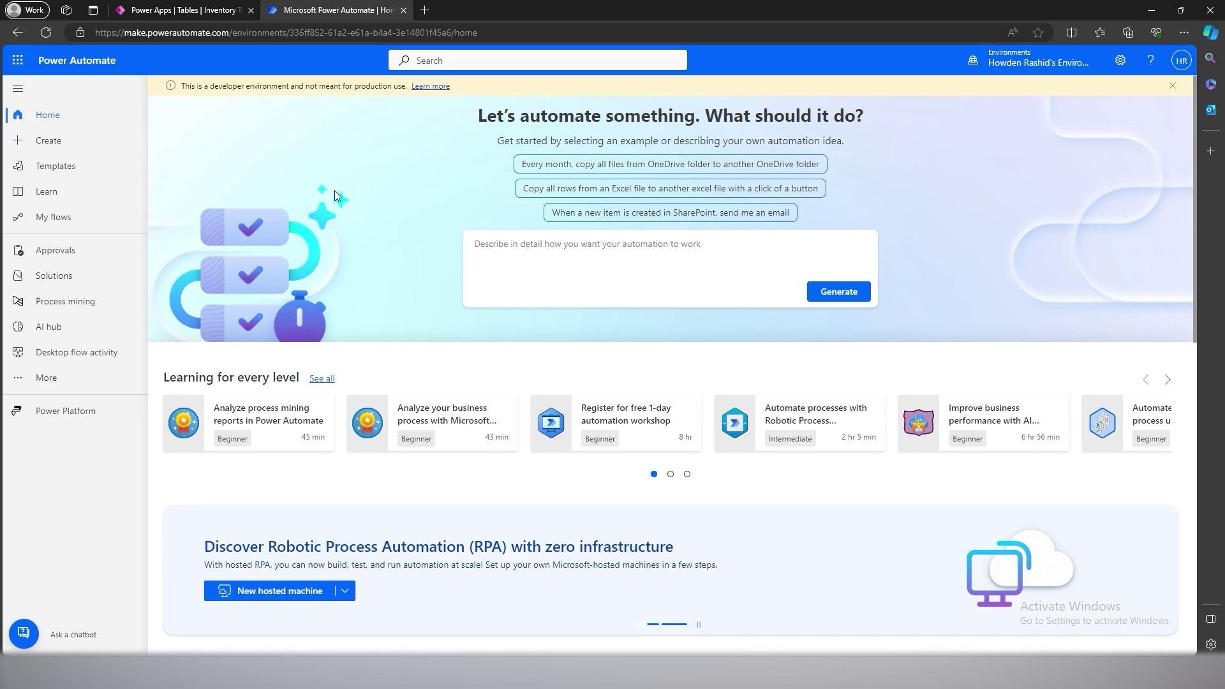
- Start a blank automated cloud flow and name it "Inventory Added"
click(96, 151)
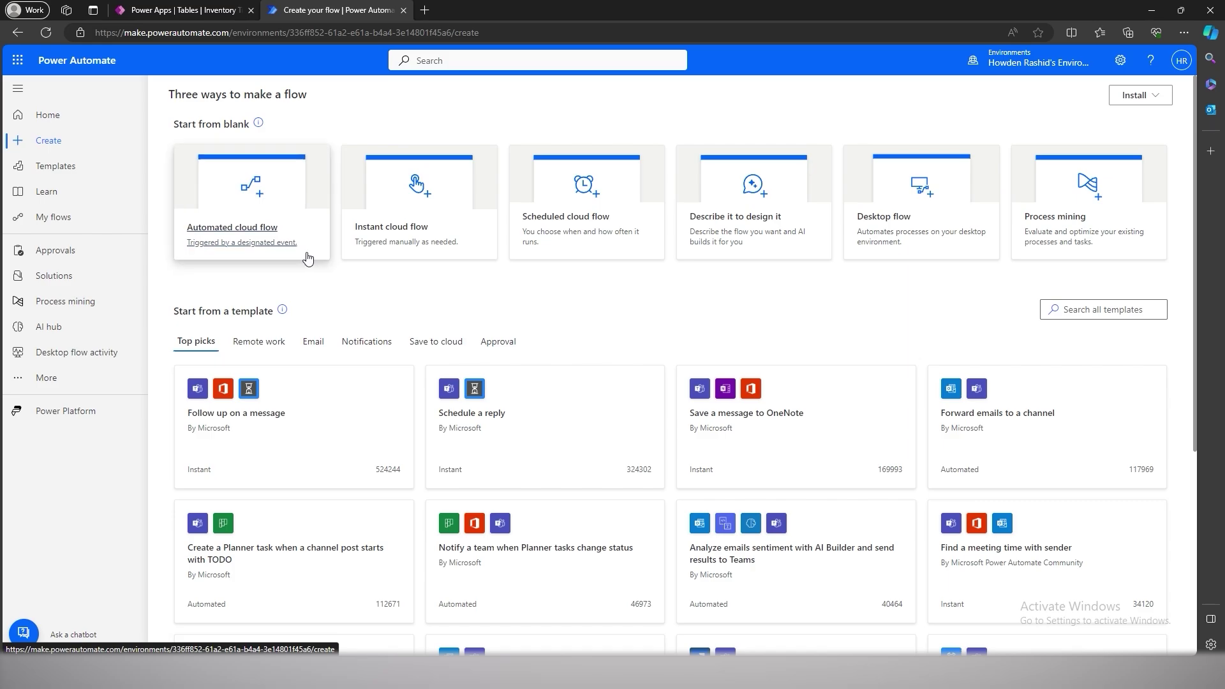
click(268, 250)
click(664, 241)
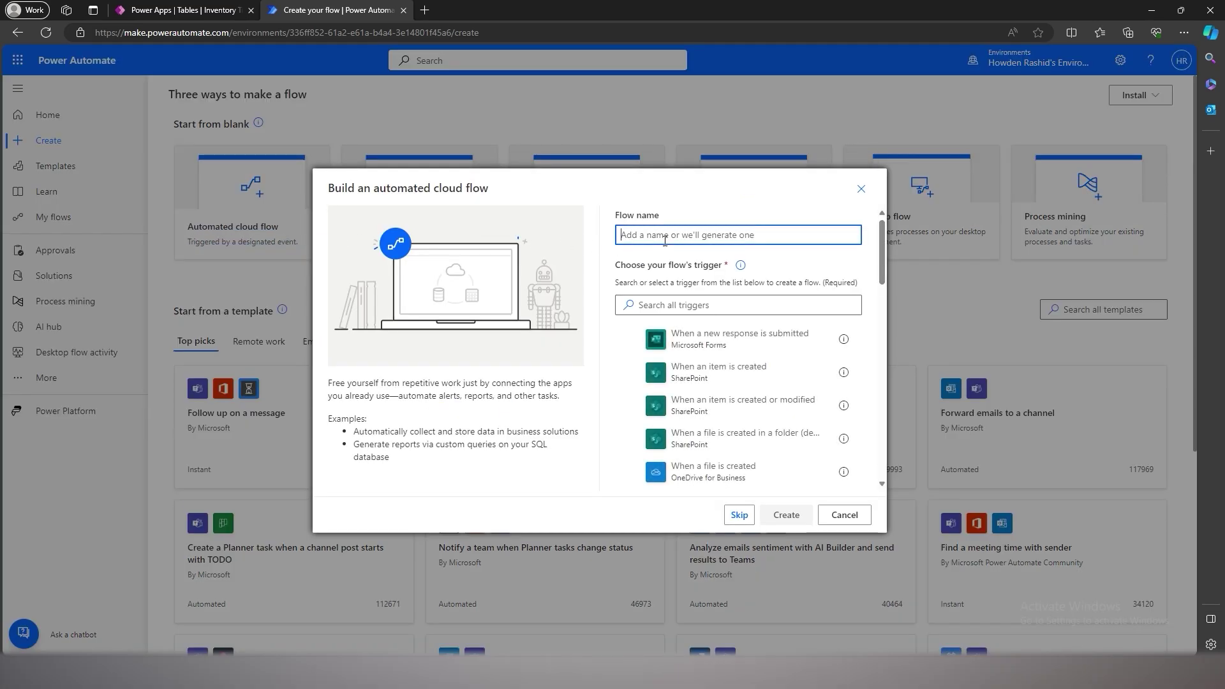
text(Inventory Added)
- Find the Microsoft Dataverse trigger "When a row is added, modified or deleted" by searching "dataverse" and create the flow with it
click(682, 306)
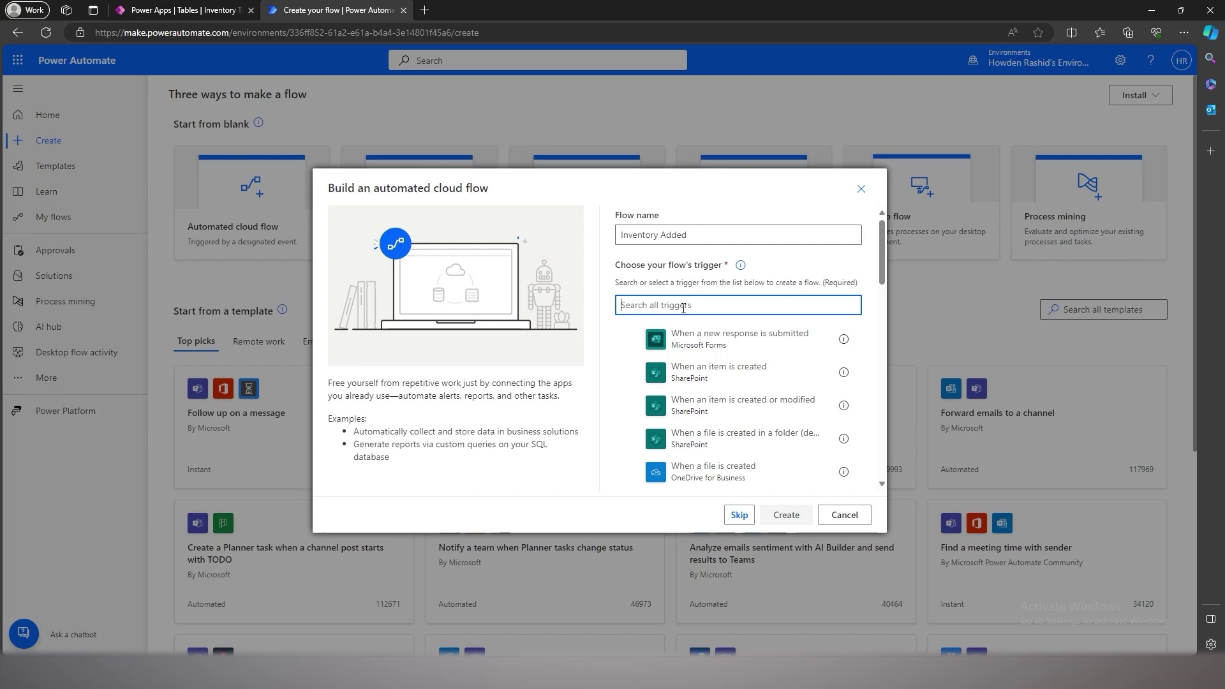
click(179, 10)
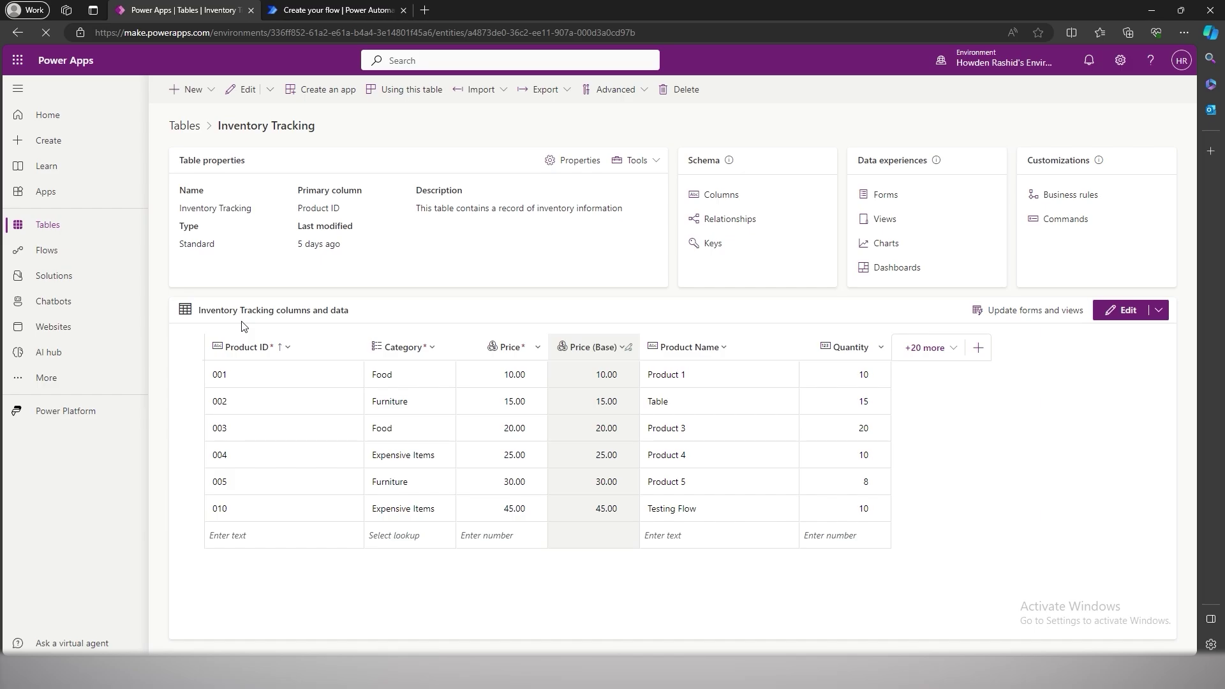
click(331, 16)
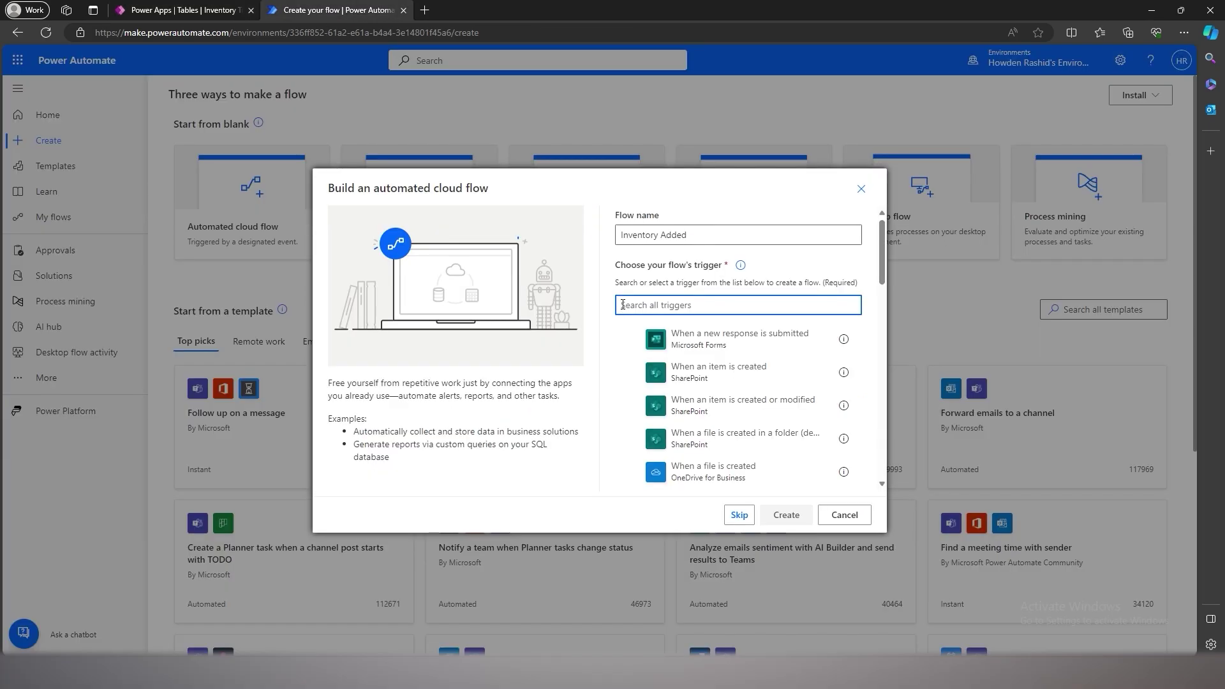
text(dataverse)
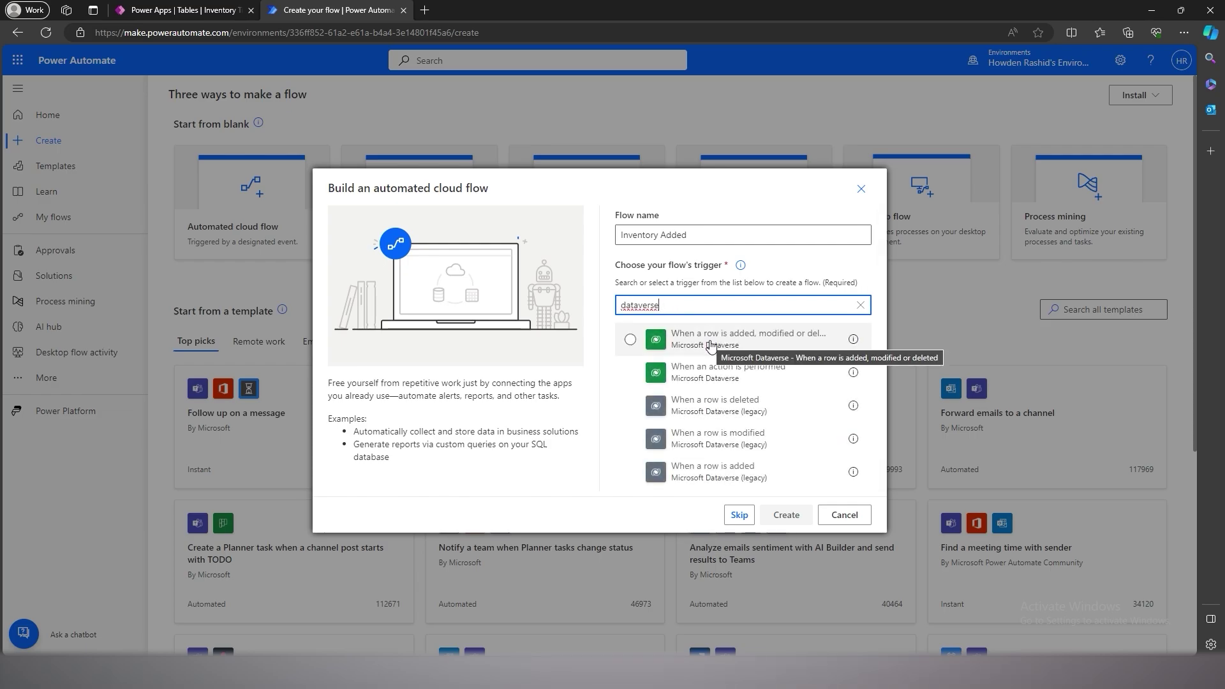
click(710, 346)
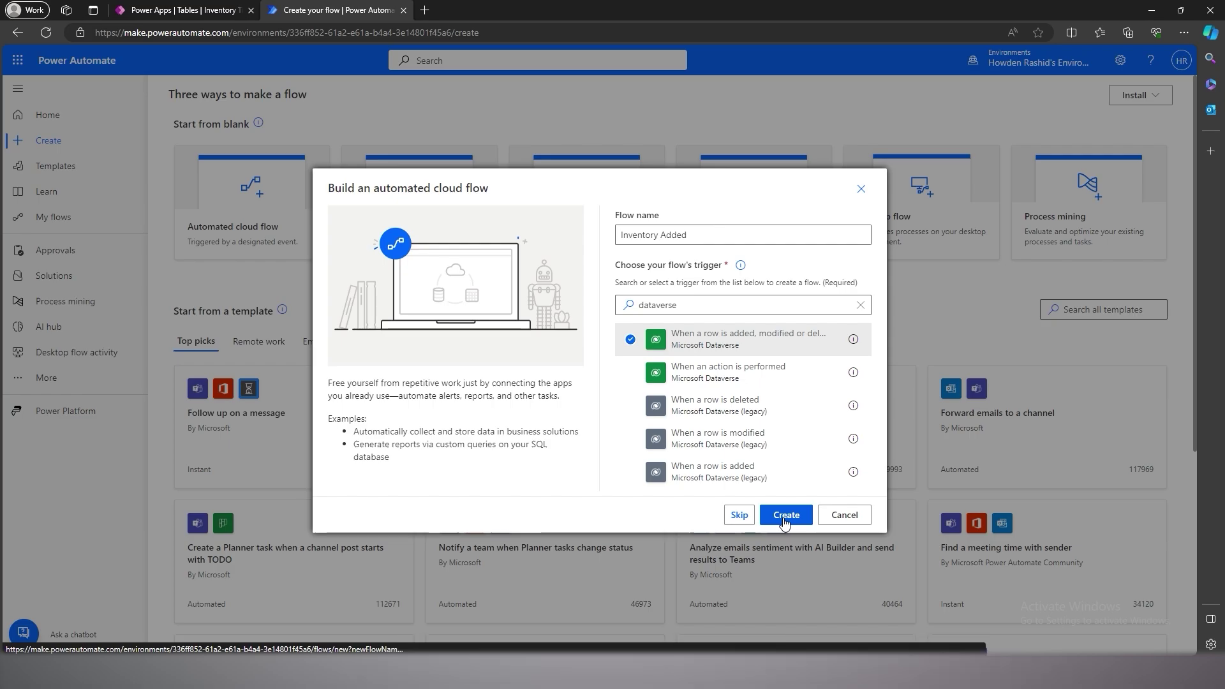
click(784, 516)
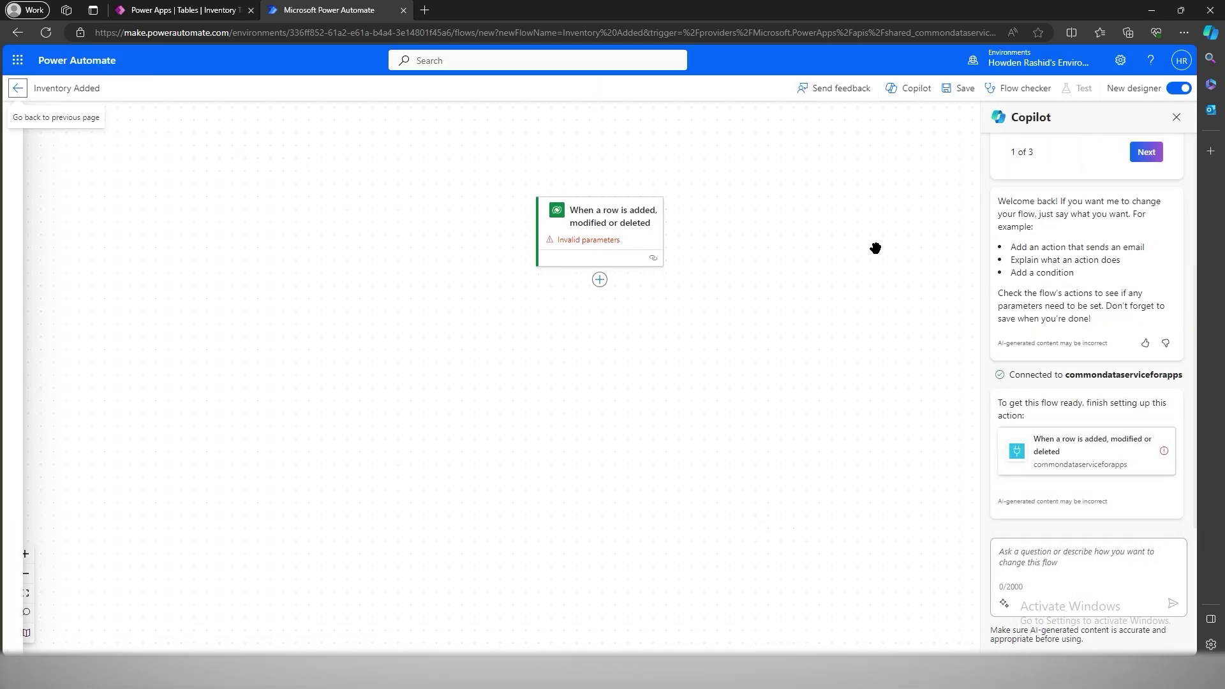
- Configure the Dataverse trigger with change type Added, table Inventory Tracking and scope Organization, closing Copilot first
click(1176, 121)
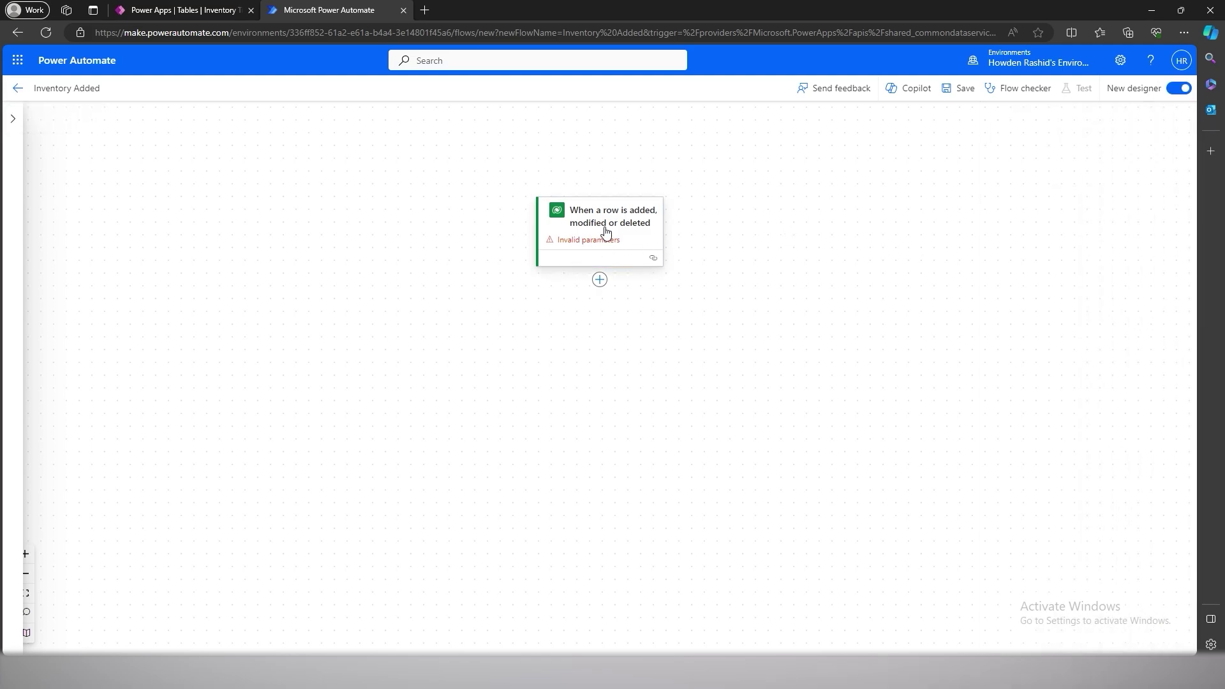
click(633, 250)
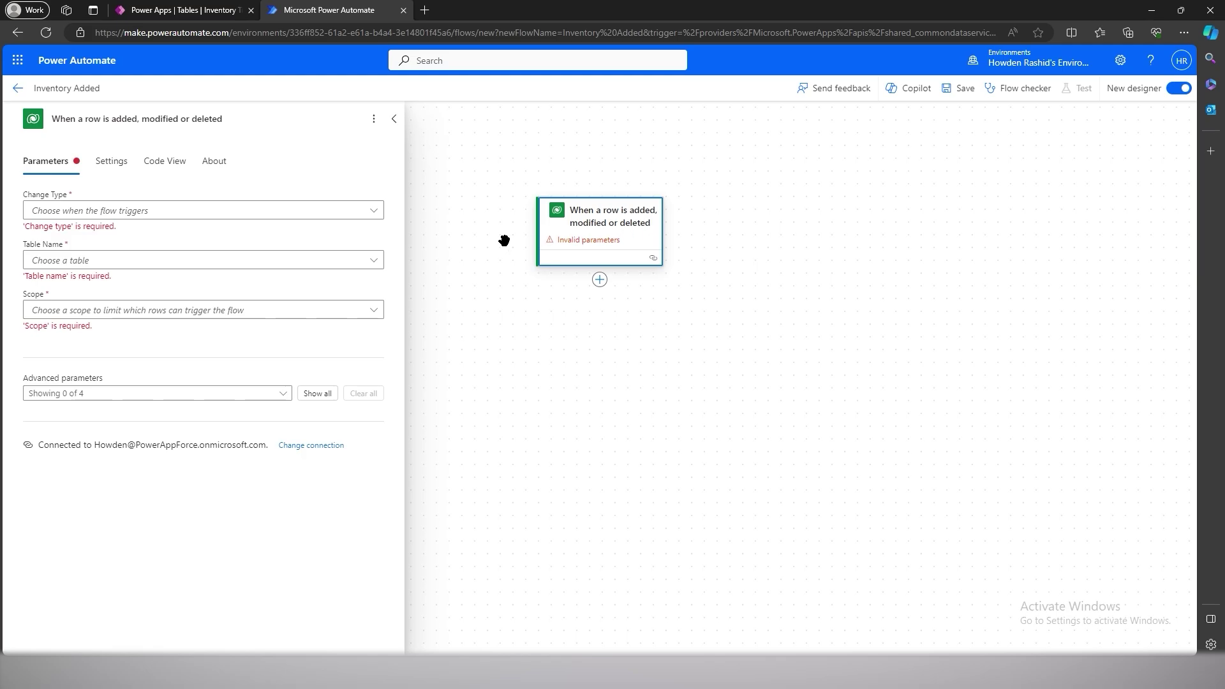
click(251, 220)
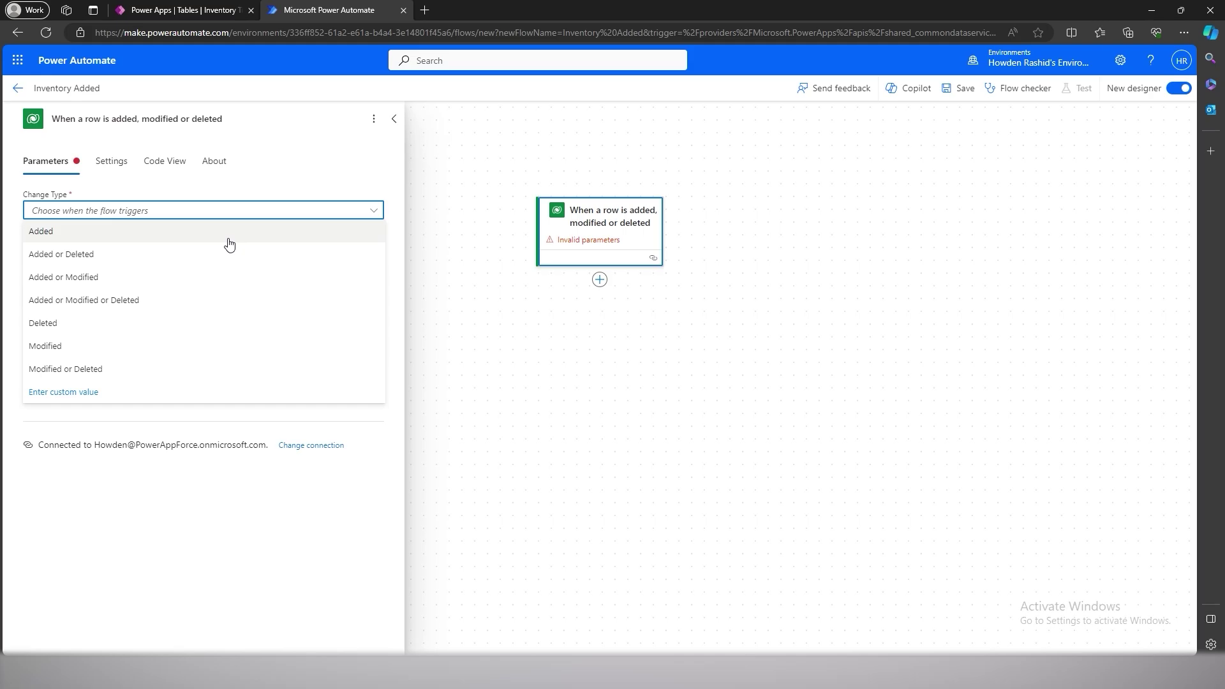
click(229, 239)
click(227, 248)
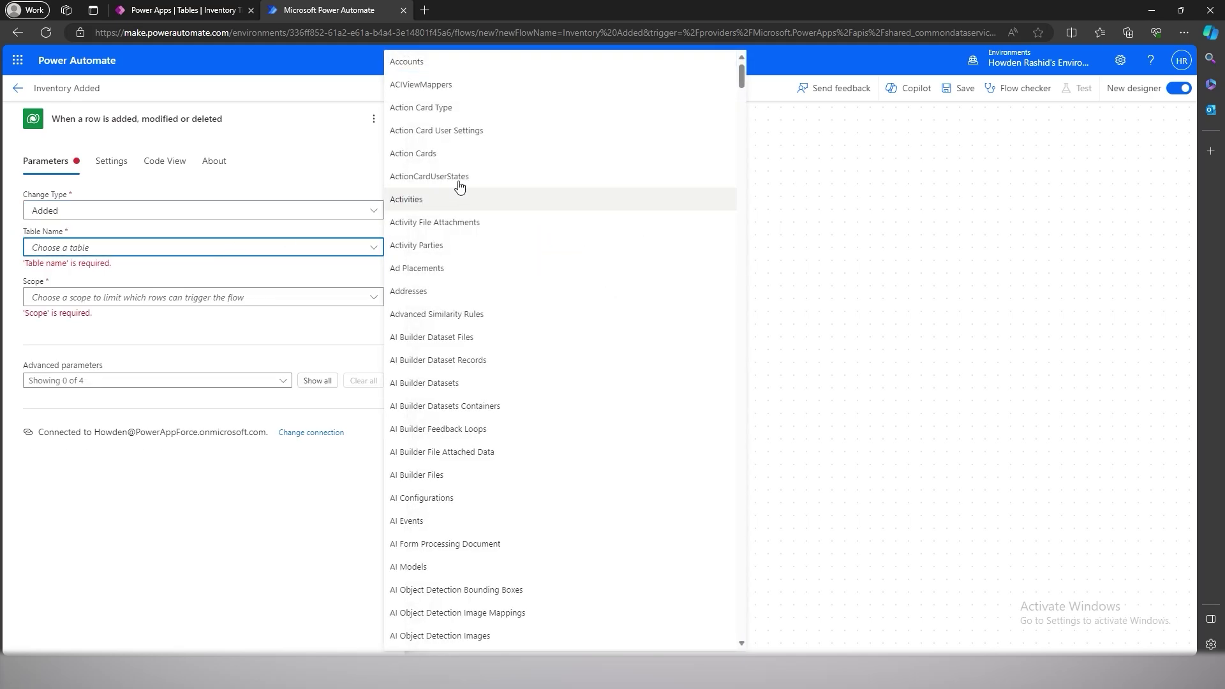
scroll(570, 179, down, 20)
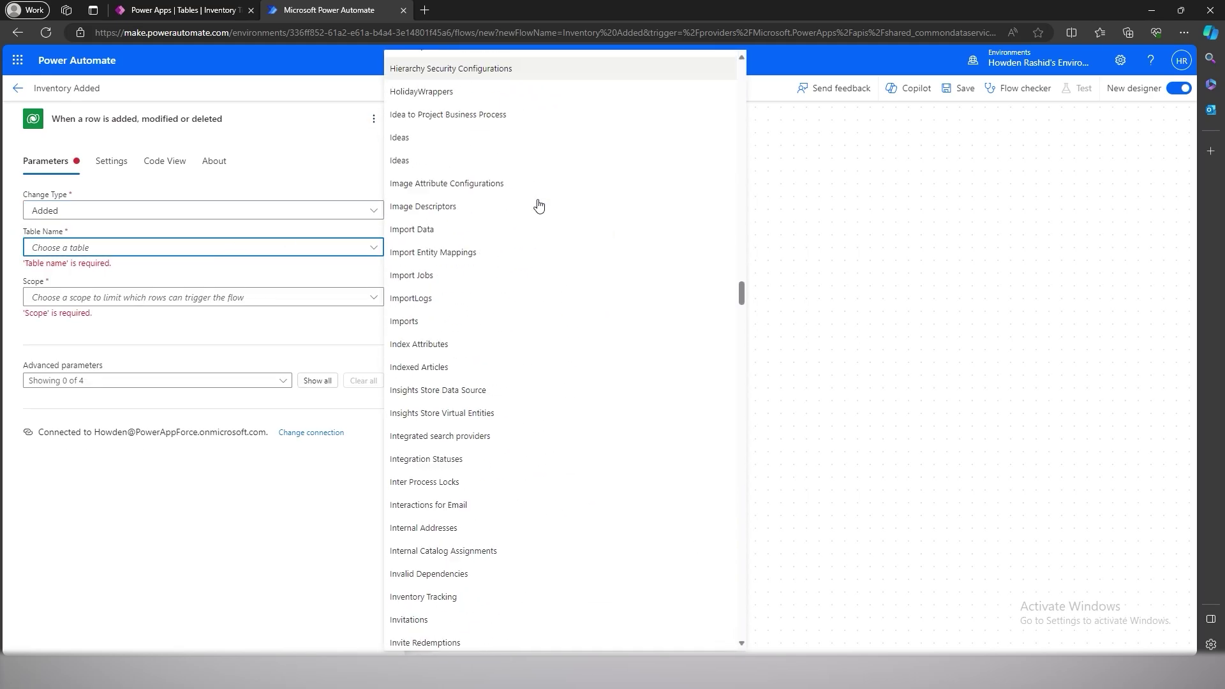
click(452, 332)
click(251, 287)
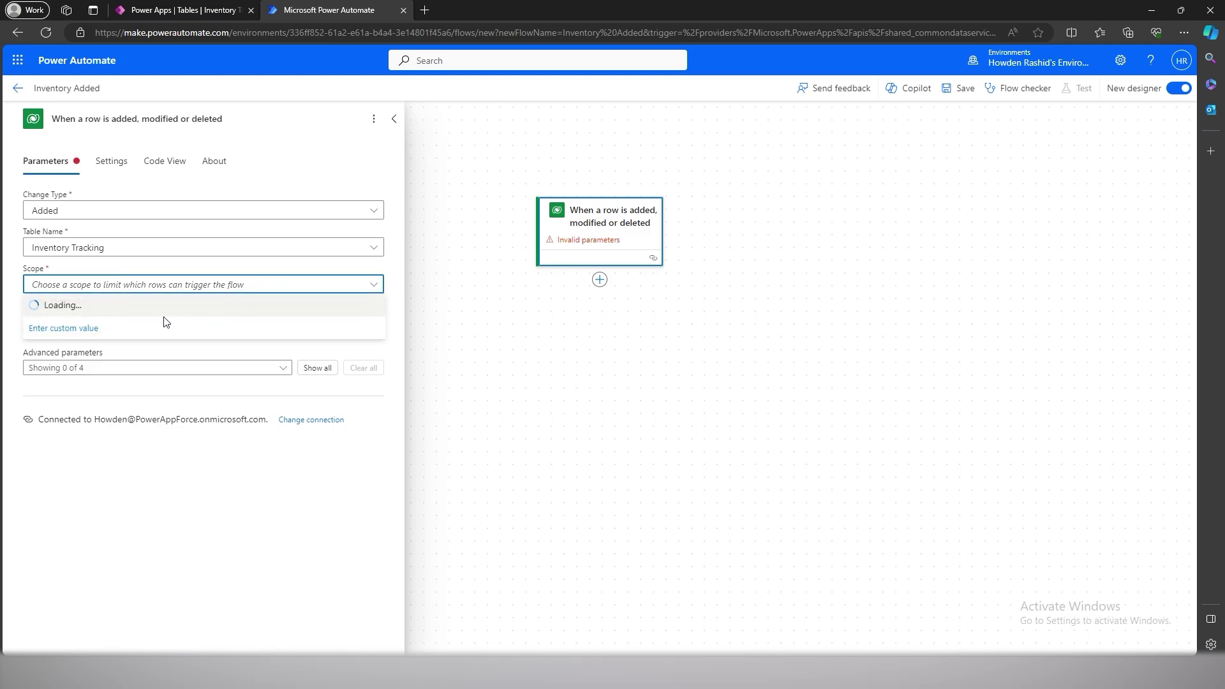
click(146, 327)
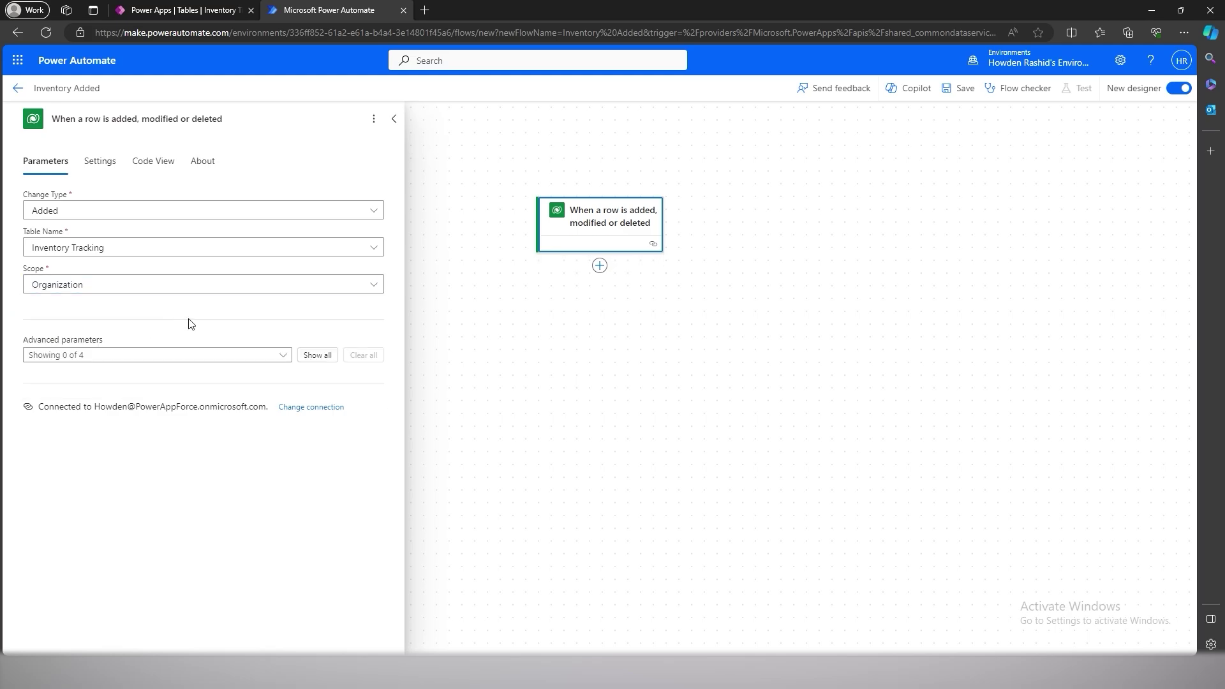
click(394, 118)
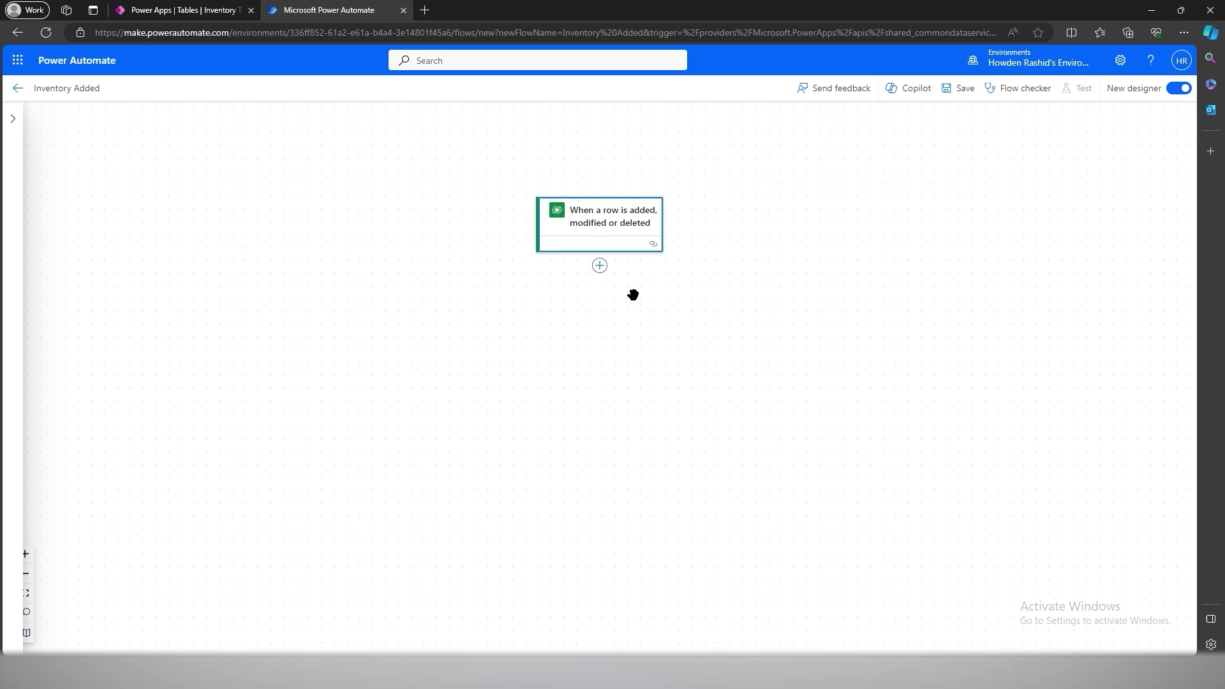
- Add the Office 365 Outlook action Send an email (V2) after the trigger, searching the actions for "email"
click(599, 265)
click(640, 265)
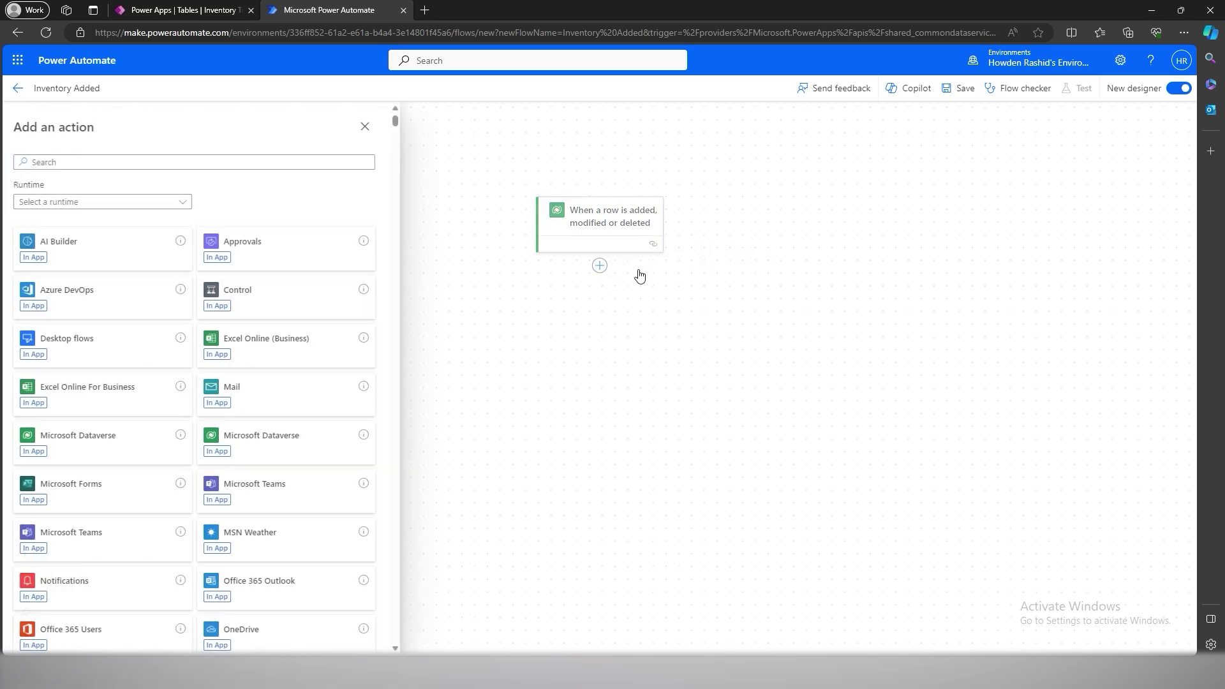
click(135, 162)
text(email)
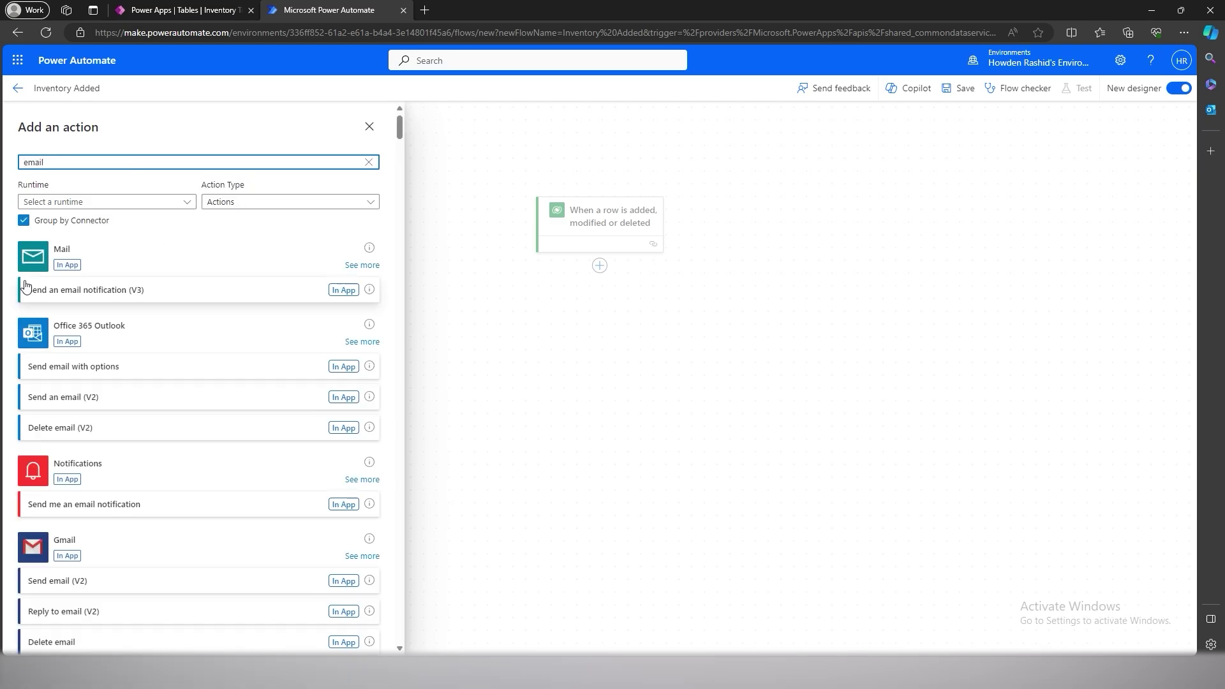
click(123, 407)
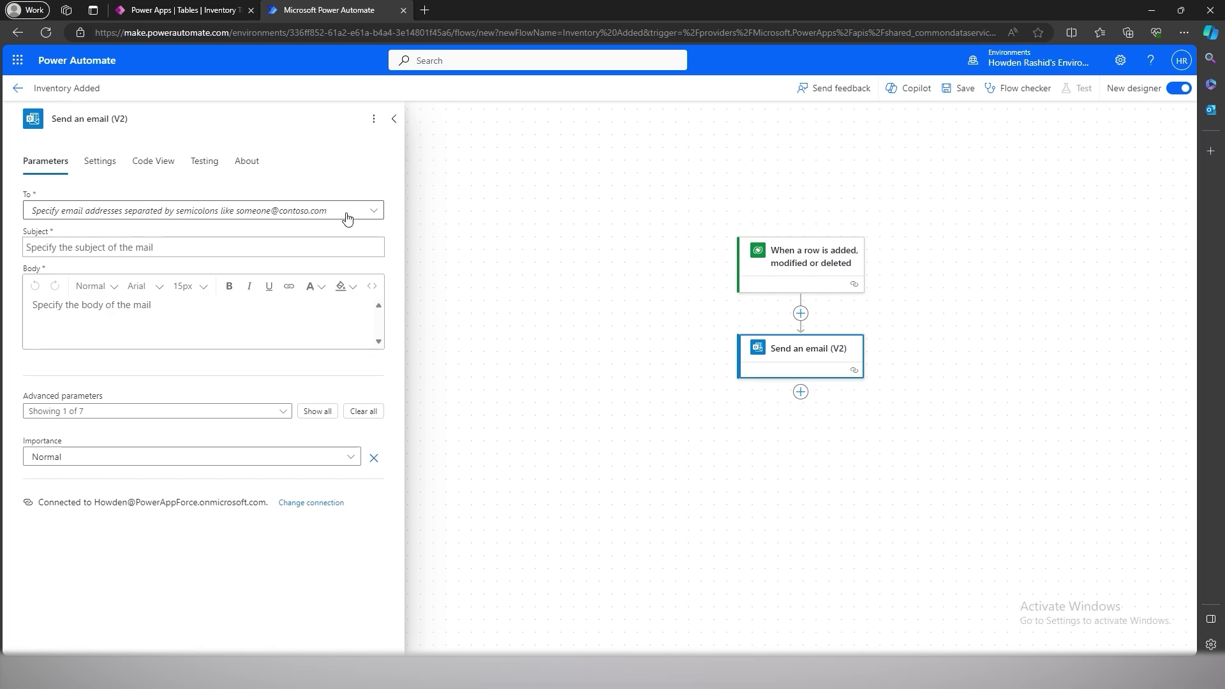
- Set the email's recipient to the connected account's address, copied from the connection, and its subject to "Inventory Added"
drag(94, 503, 265, 503)
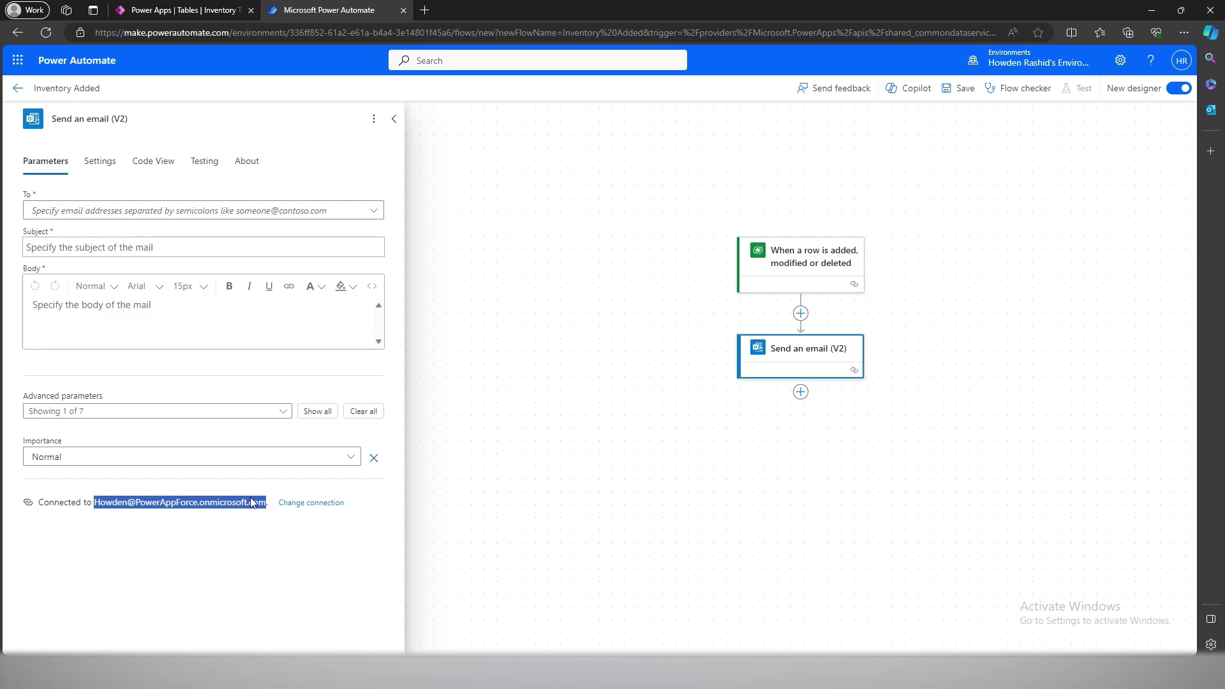
key(ctrl+c)
click(83, 212)
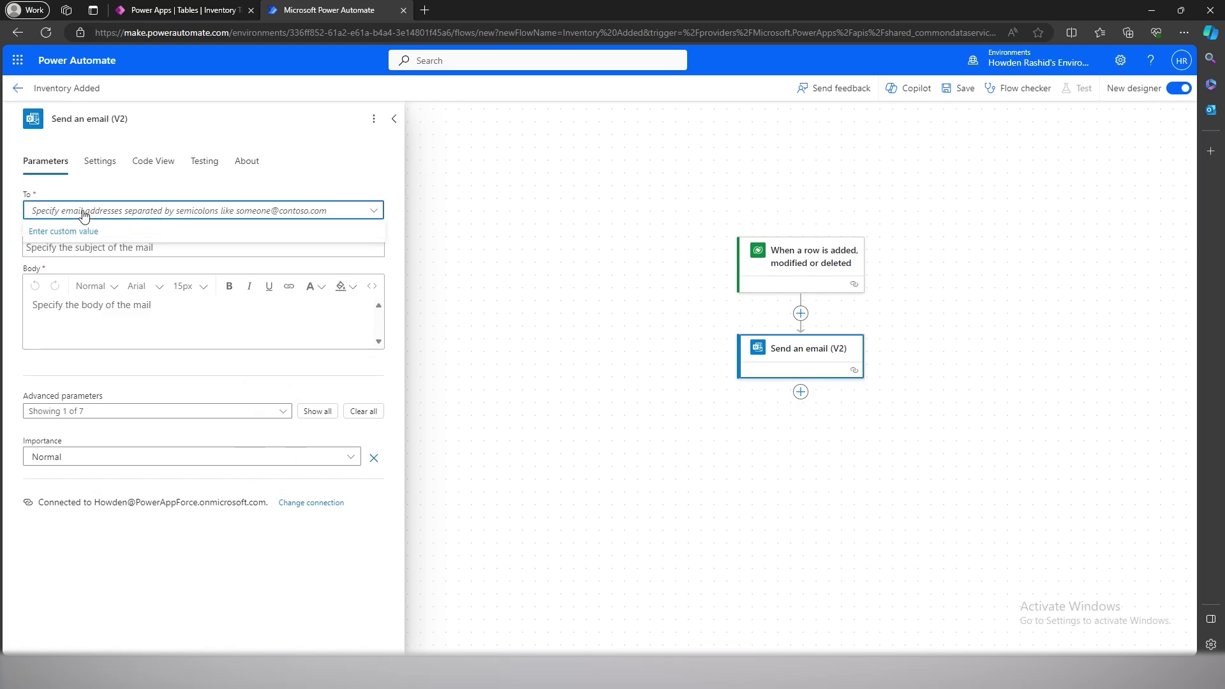
key(ctrl+v)
click(109, 256)
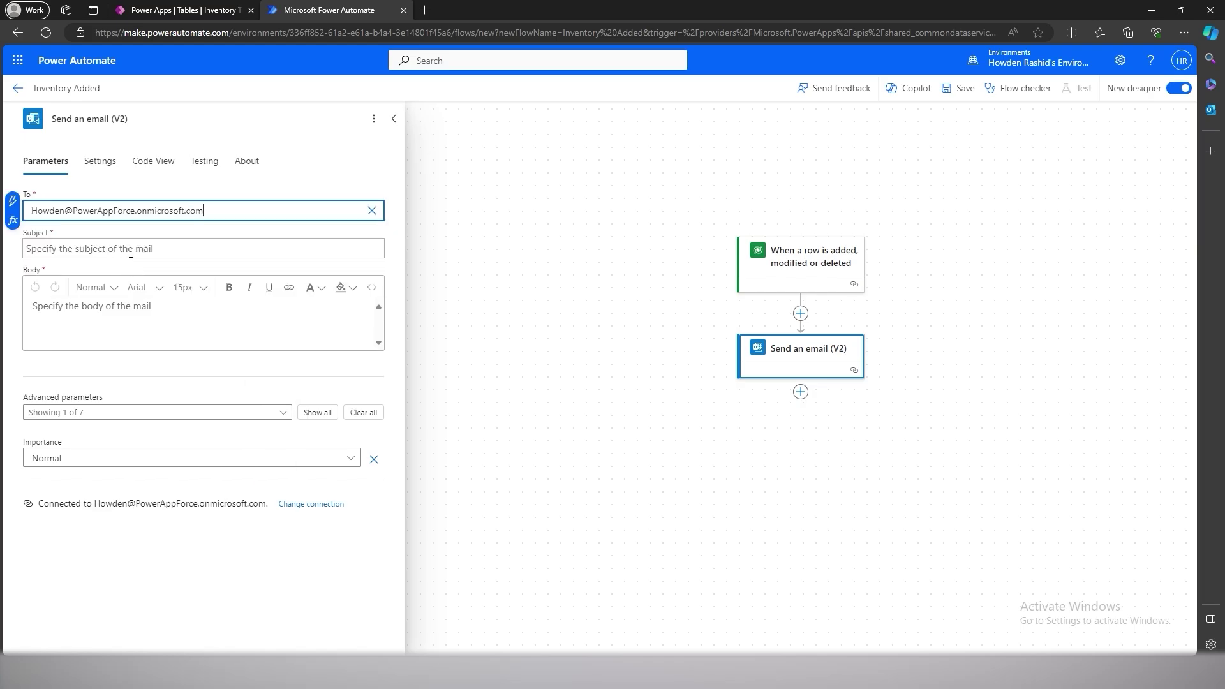
click(129, 247)
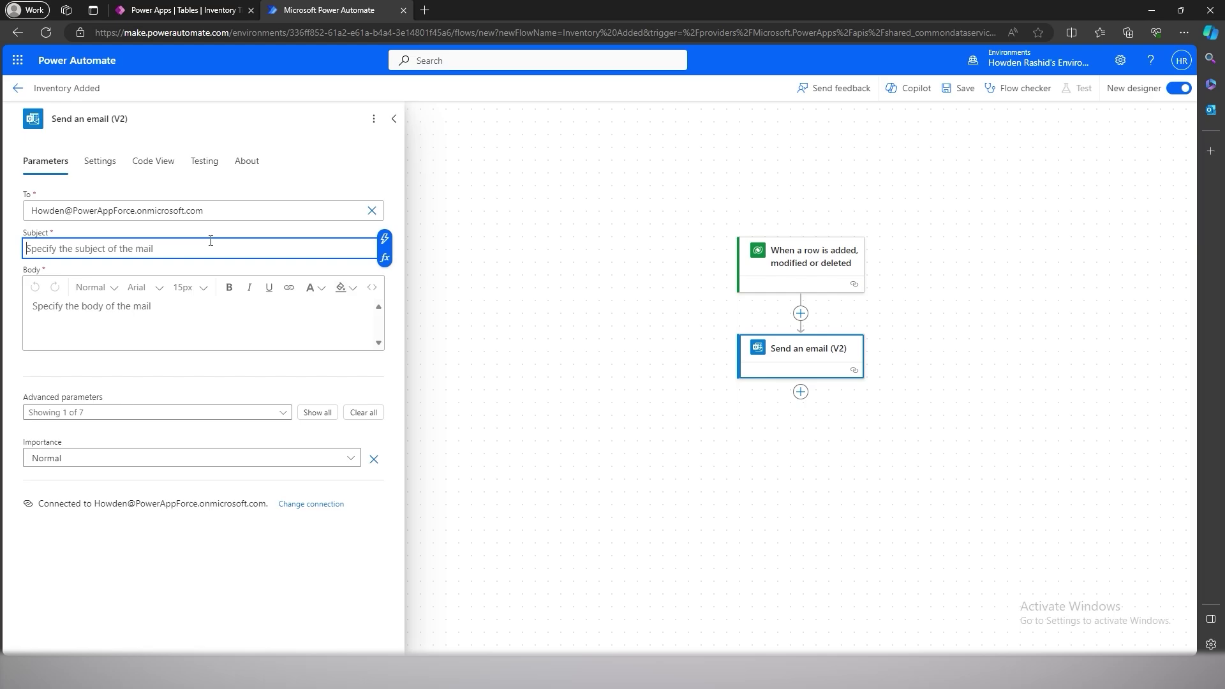
text(Inventory Added)
key(Tab)
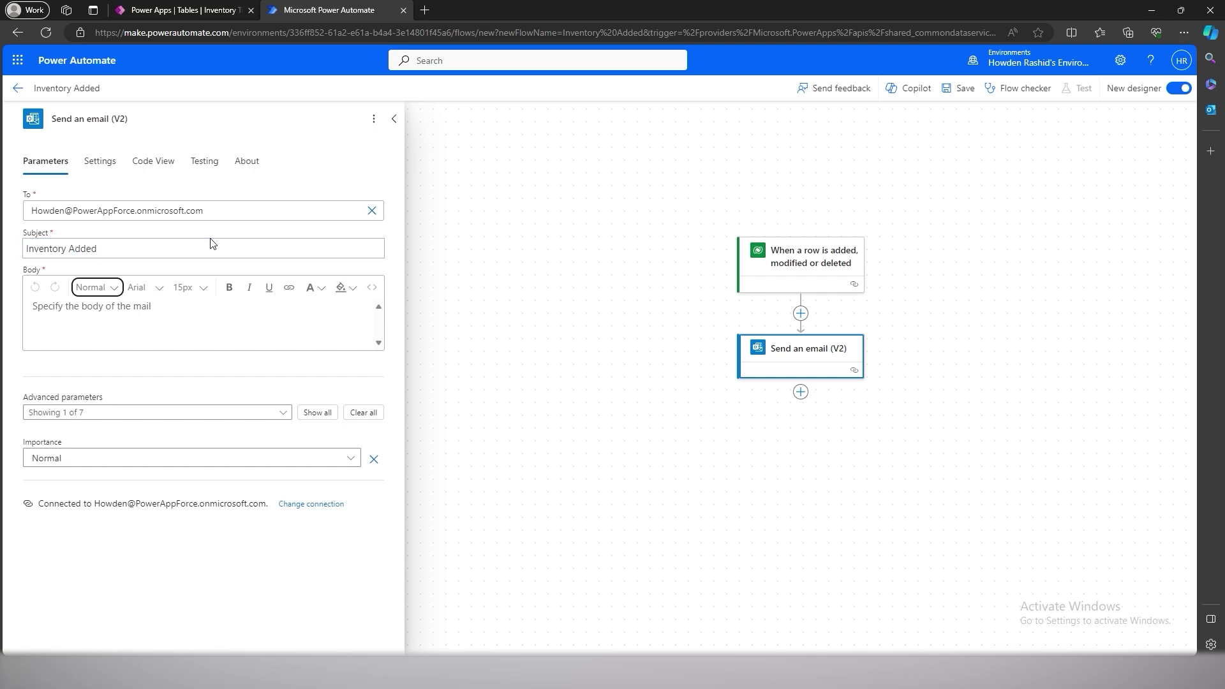
- Start the email body with "Dear user," and the paragraph "An inventory item has been added, please see below for the details:"
key(Tab)
click(257, 321)
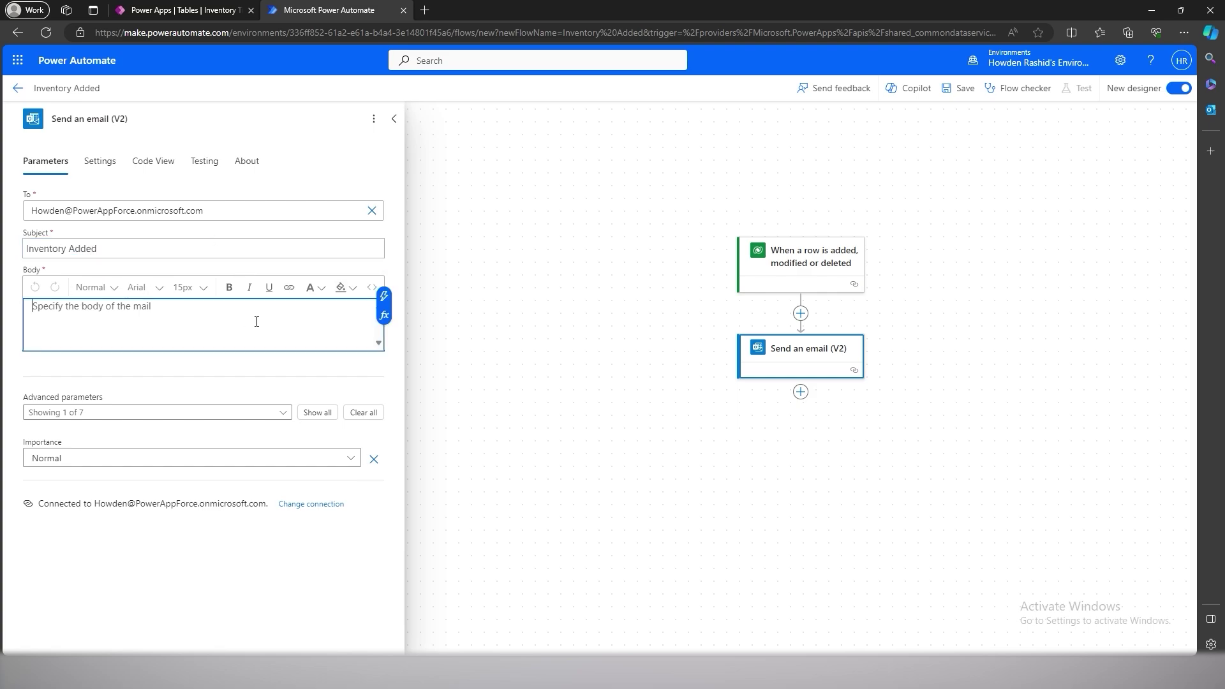
text(Dear user,)
key(Return)
key(Return)
text(An )
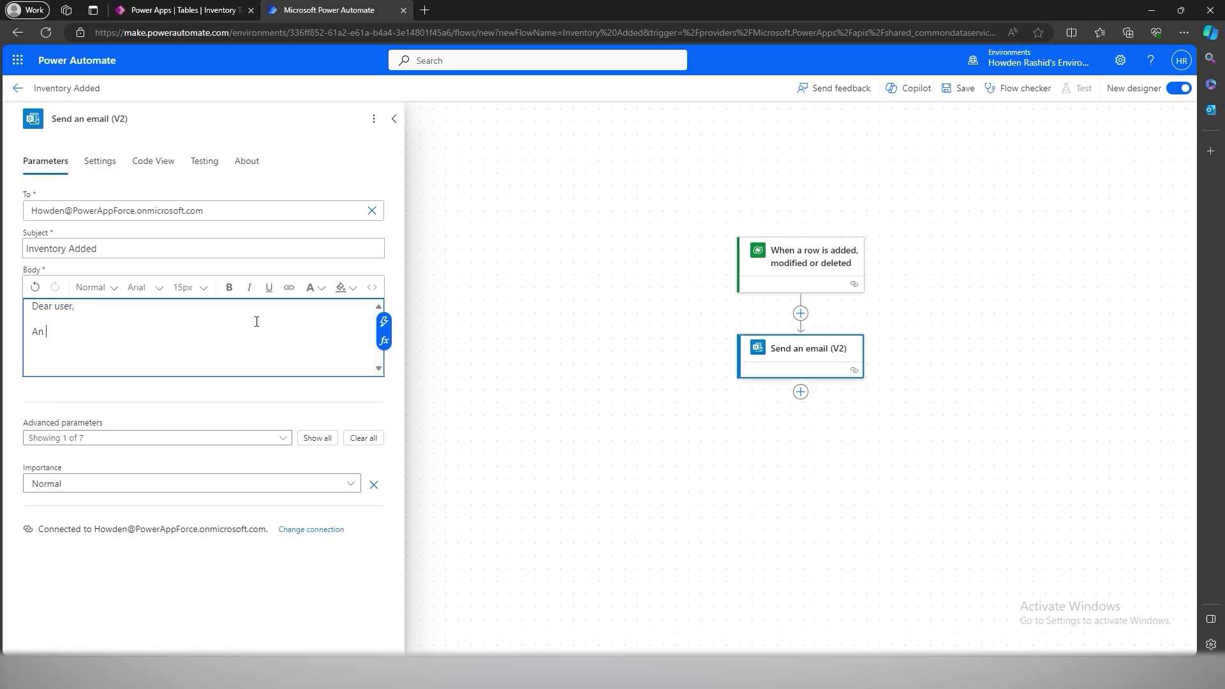
text(inventory item has been added, please see below for the details:)
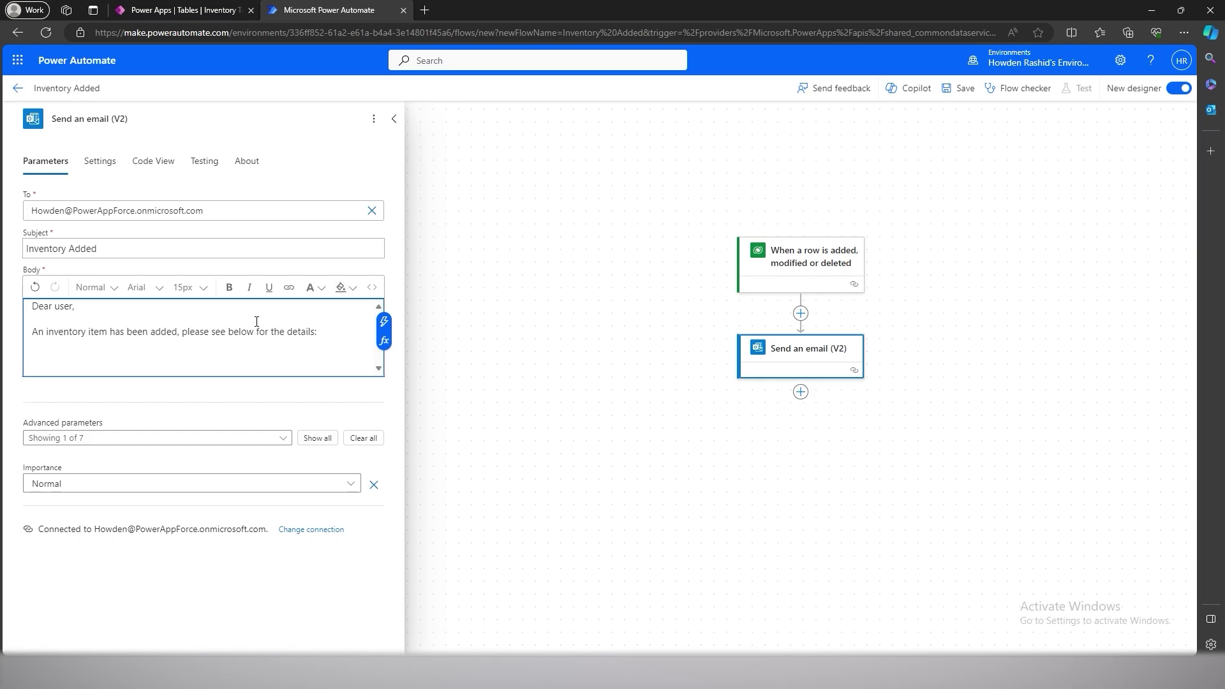
- Add separate body lines "Product Name:", "Price:" and "Quantity:", ending the email with "Thank you."
key(Return)
text(Product Name:)
key(Return)
text(Price:)
key(Return)
text(Quantity:)
key(Return)
text(T)
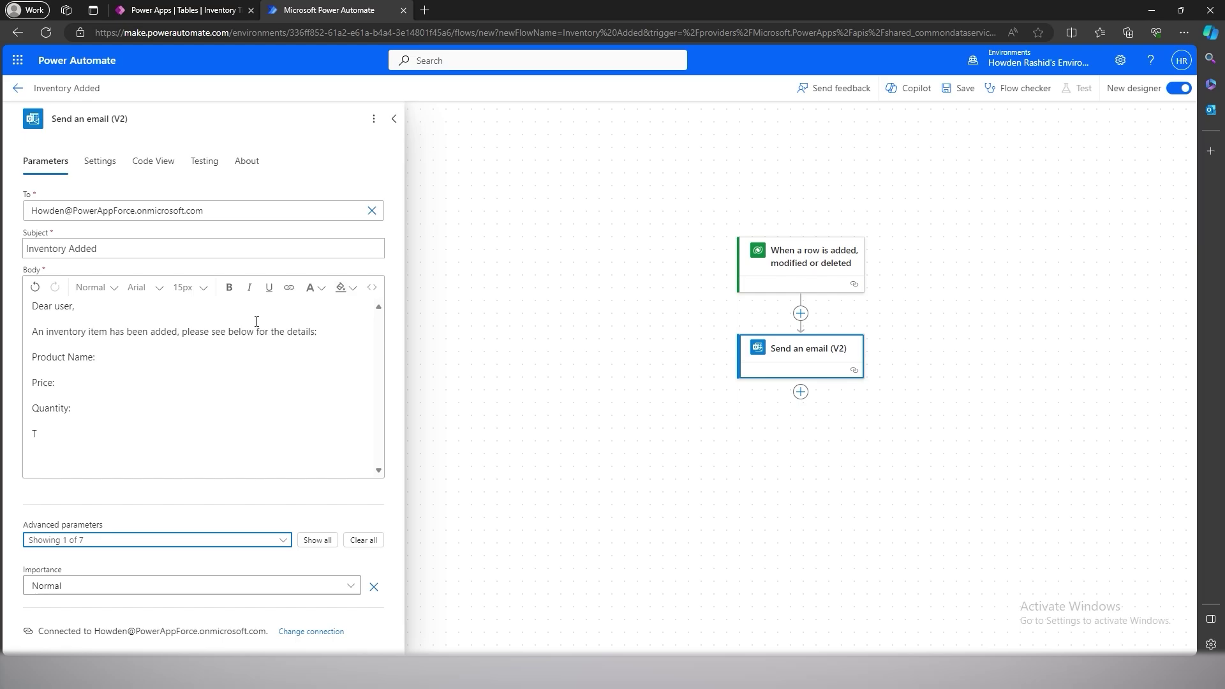
text(hank you.)
- Insert the trigger's Product Name and Price as dynamic content after their matching labels in the email body
click(100, 360)
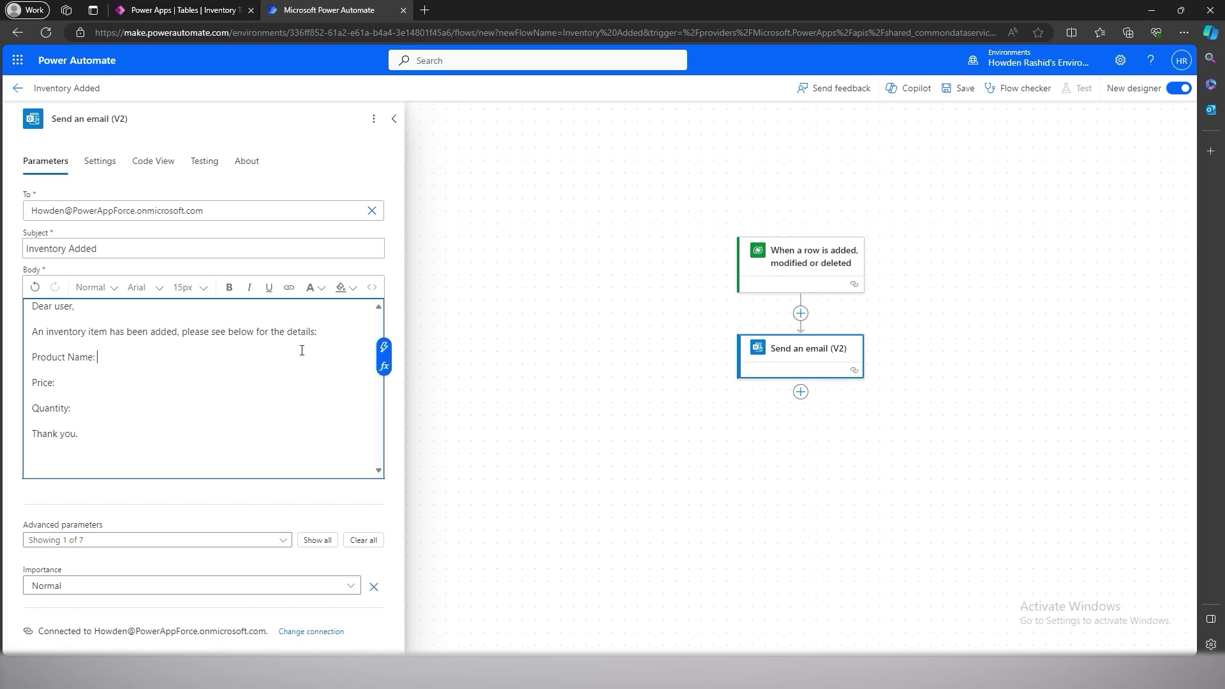
click(385, 351)
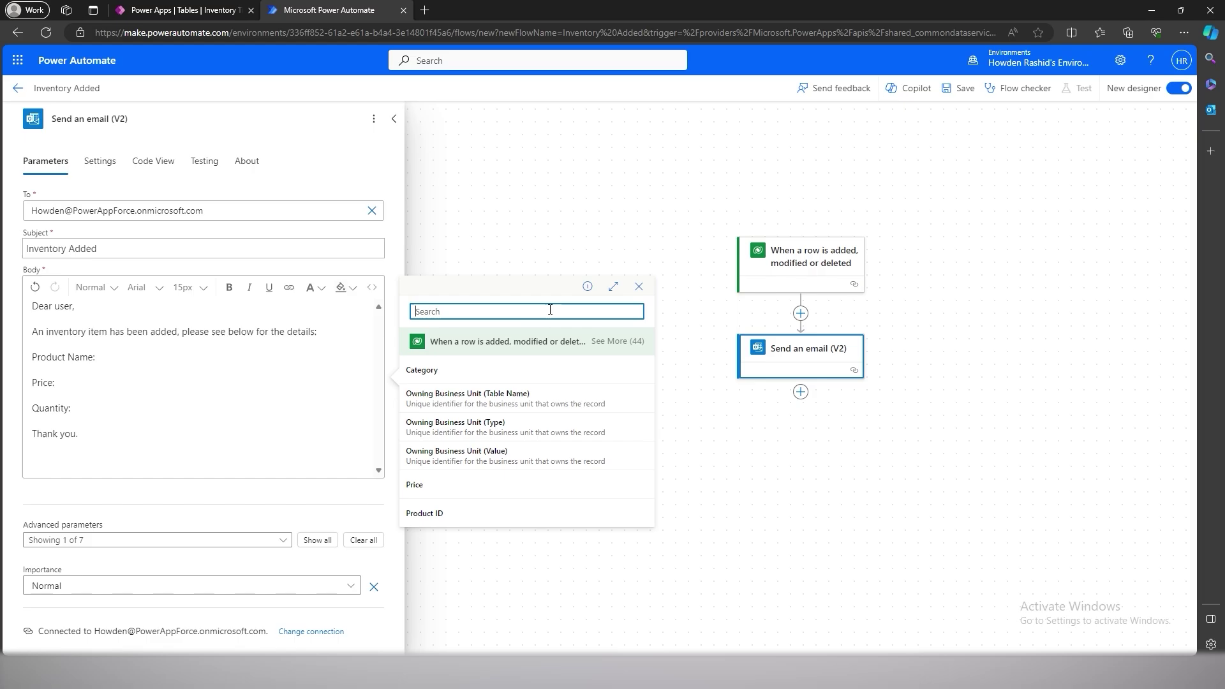
text(product)
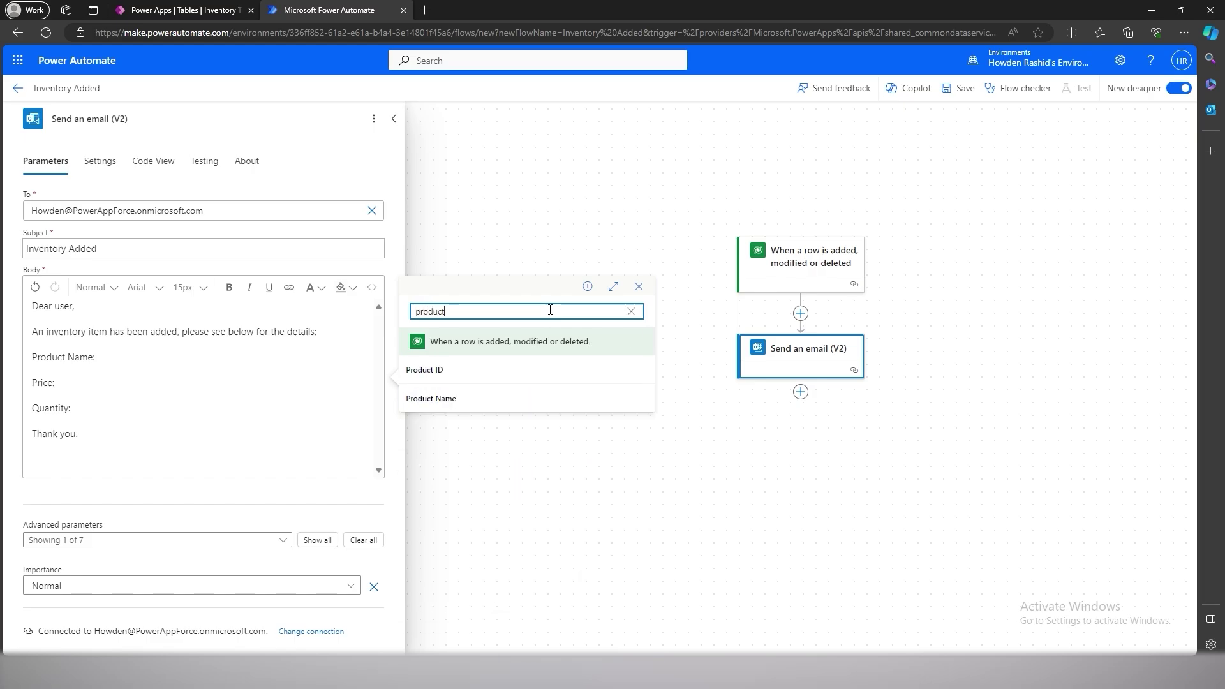
click(479, 395)
click(153, 385)
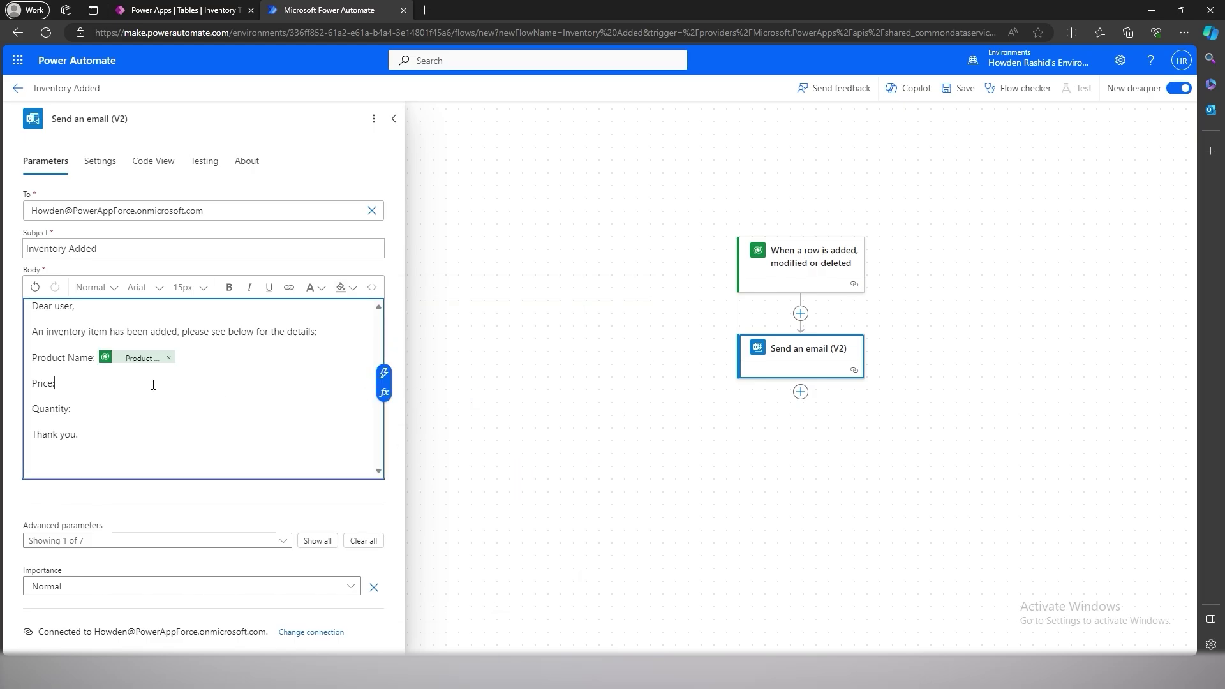
click(384, 372)
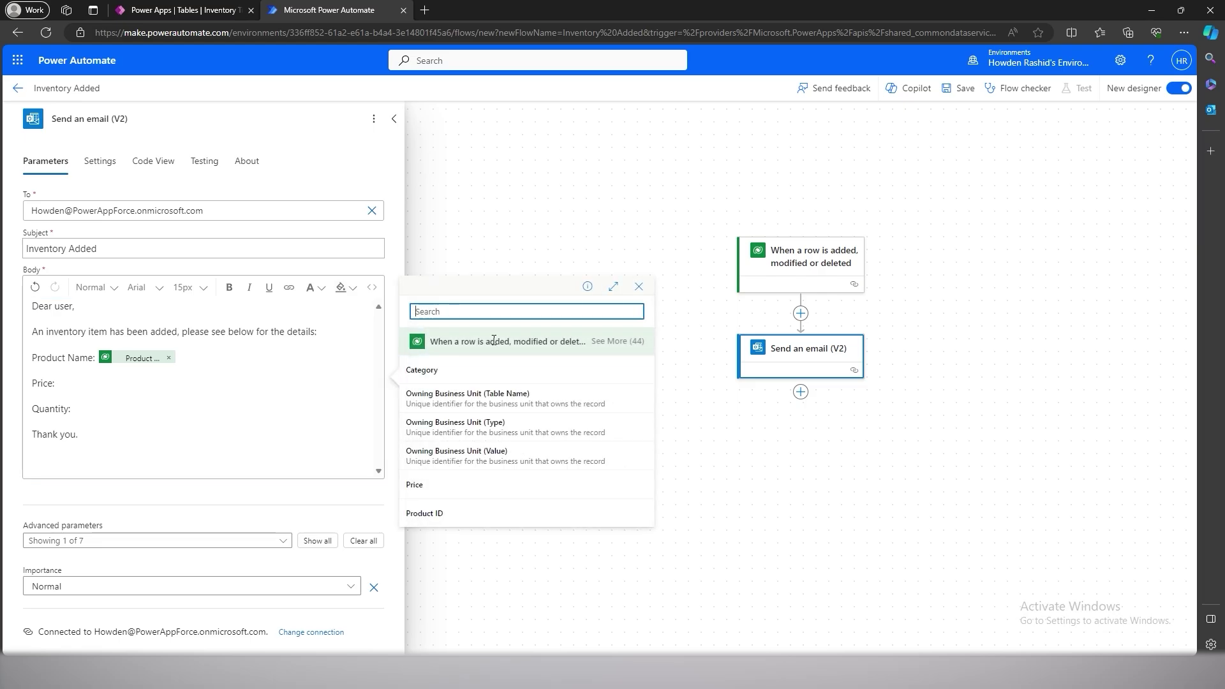
text(price)
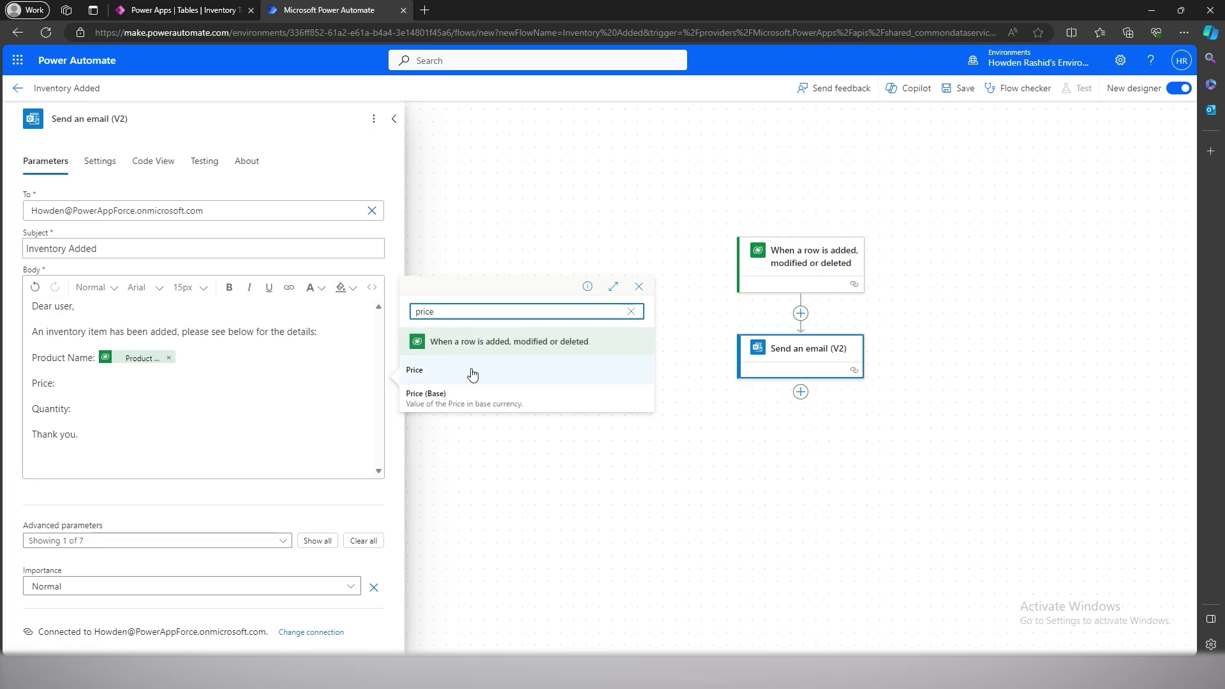
click(416, 370)
- Insert the trigger's Quantity as dynamic content after the "Quantity:" label in the email body
click(146, 409)
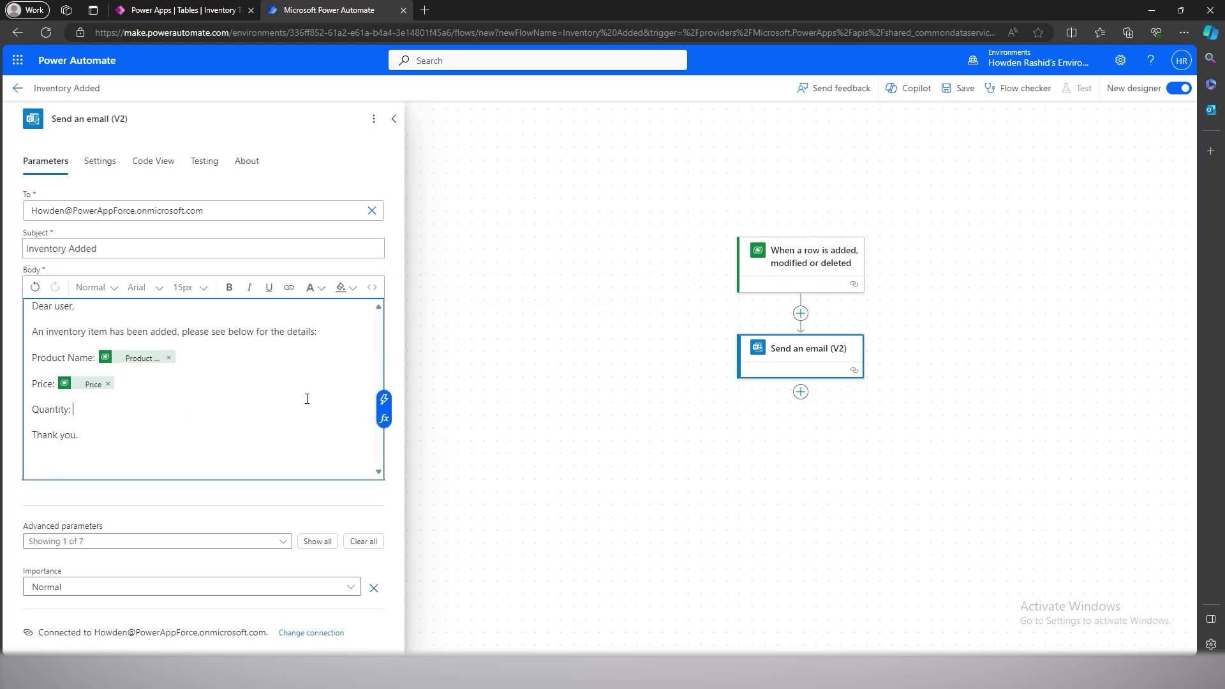
click(383, 398)
text(quantity)
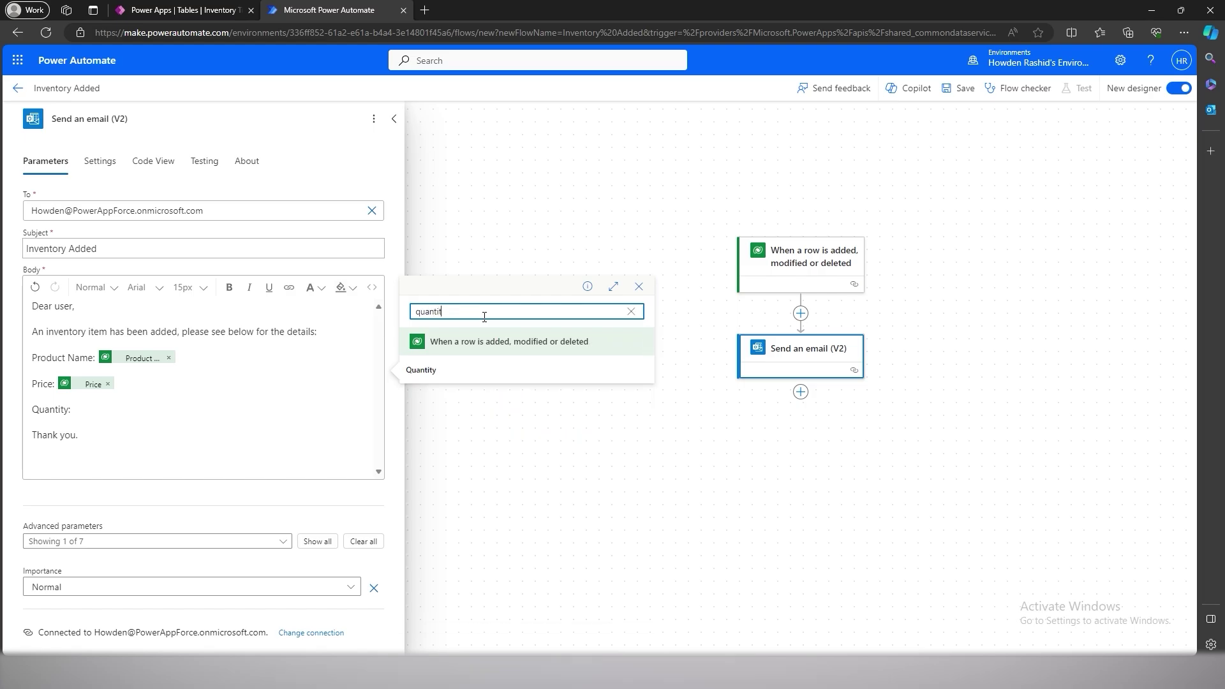
click(470, 364)
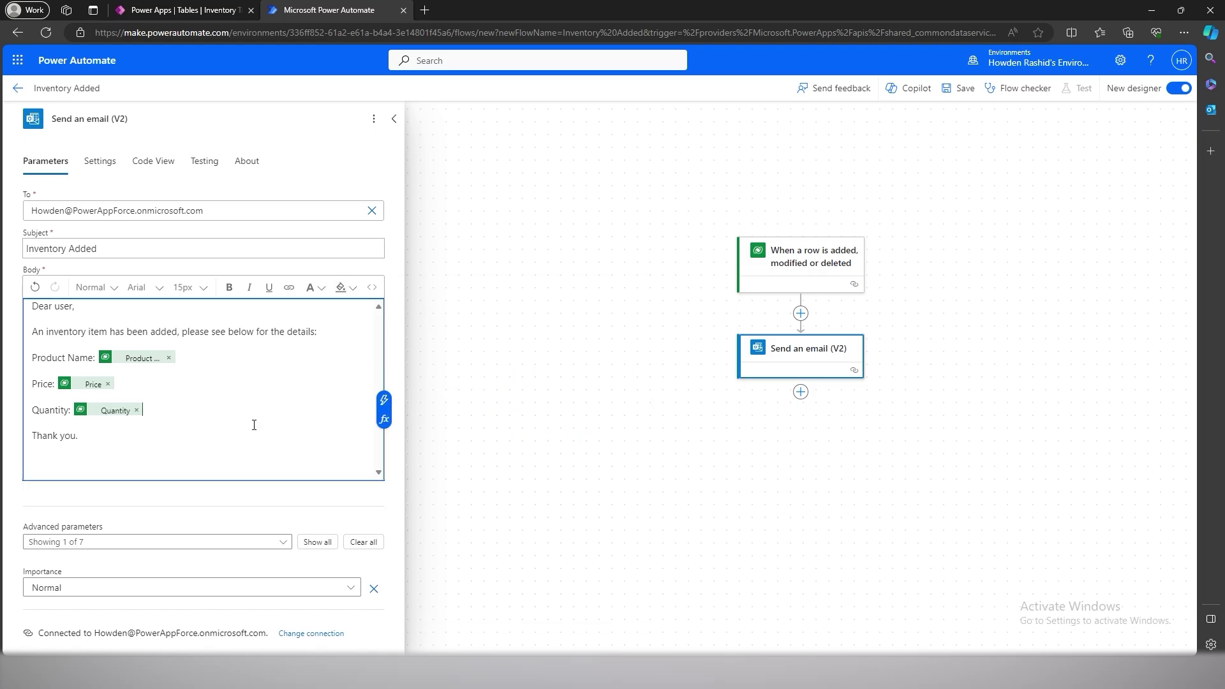
click(205, 439)
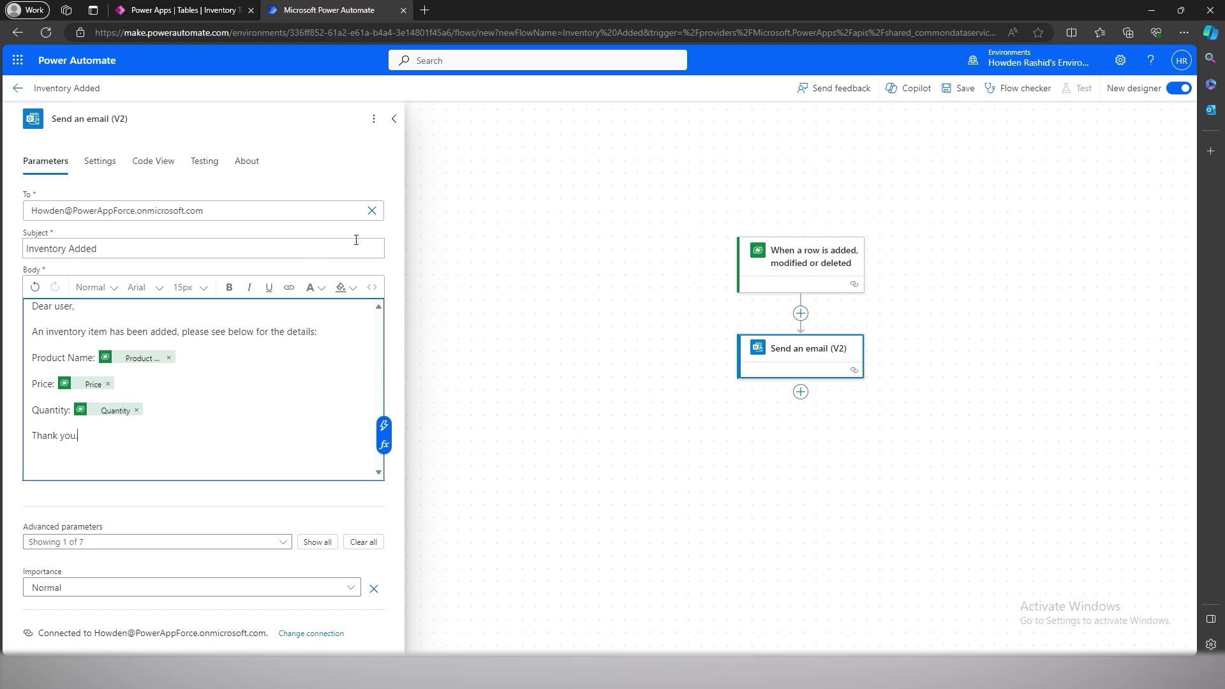
- Collapse the email action's settings, save the Inventory Added flow and leave the designer
click(393, 122)
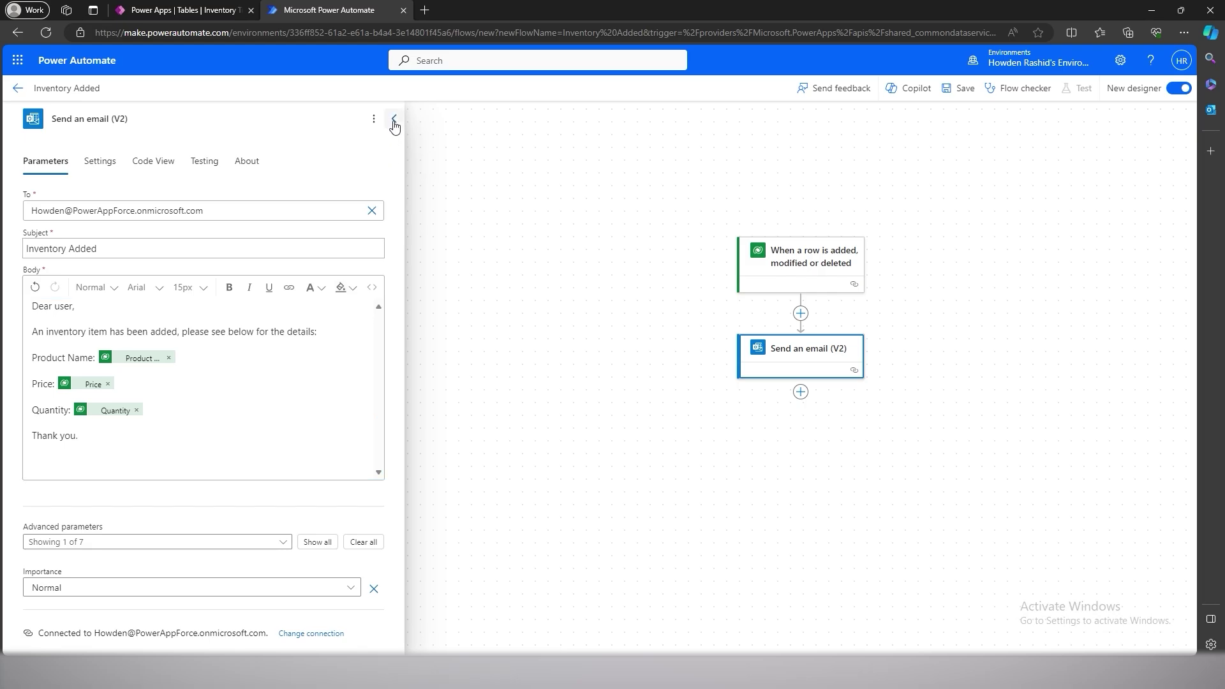
click(393, 120)
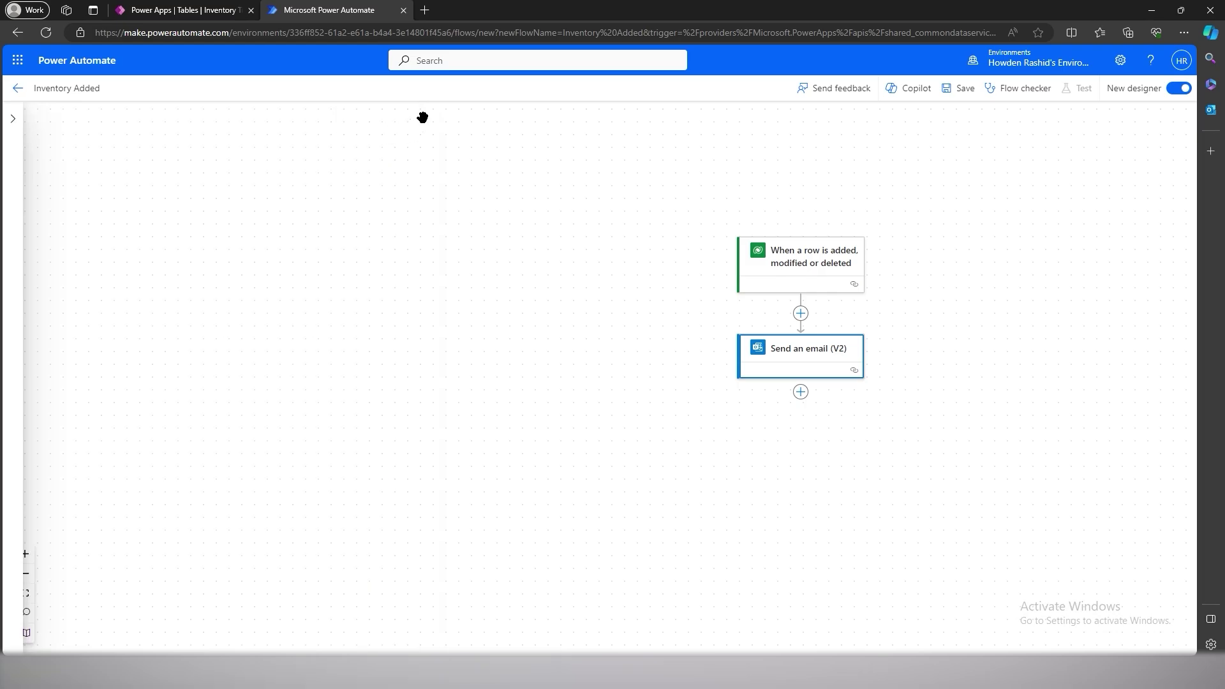
click(960, 88)
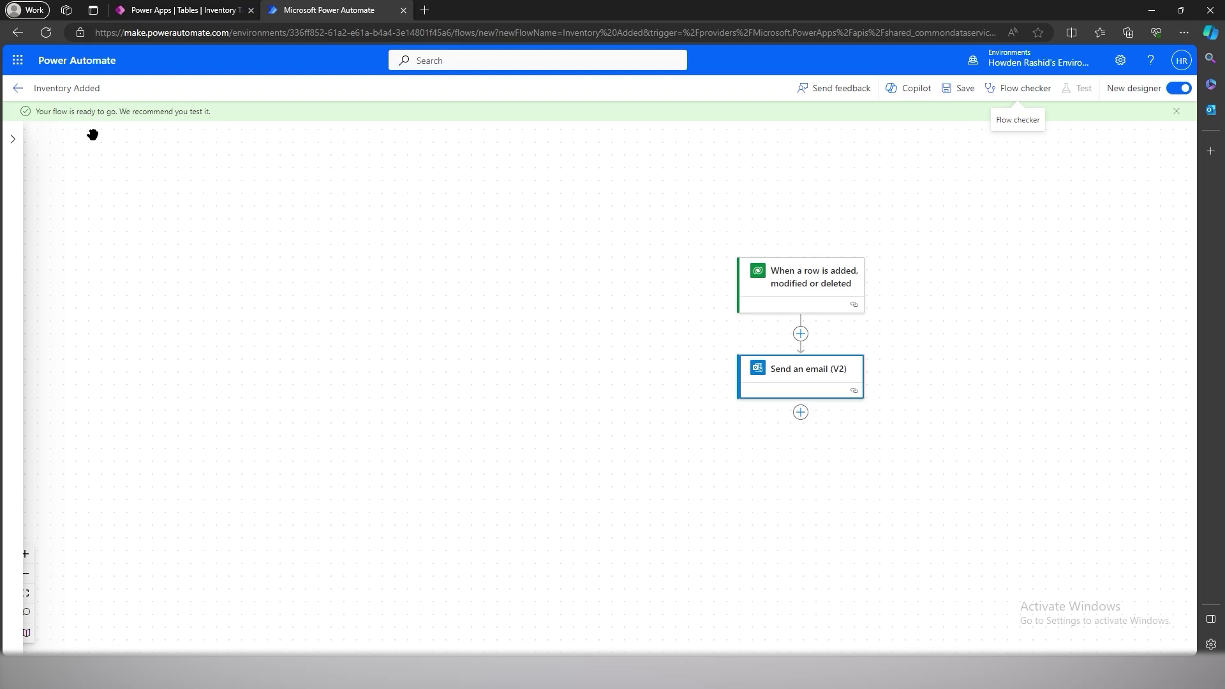
click(18, 88)
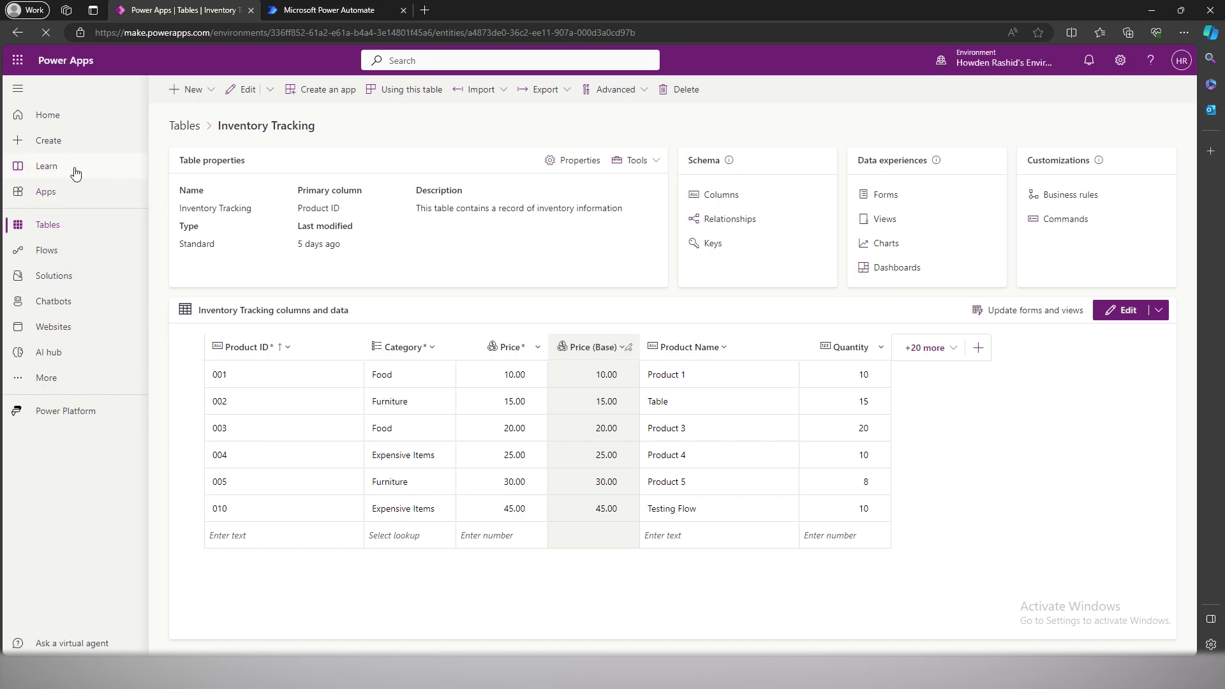
- Switch to Power Apps, play the Inventory Management App from the apps list and dismiss the developer environment notice
click(80, 191)
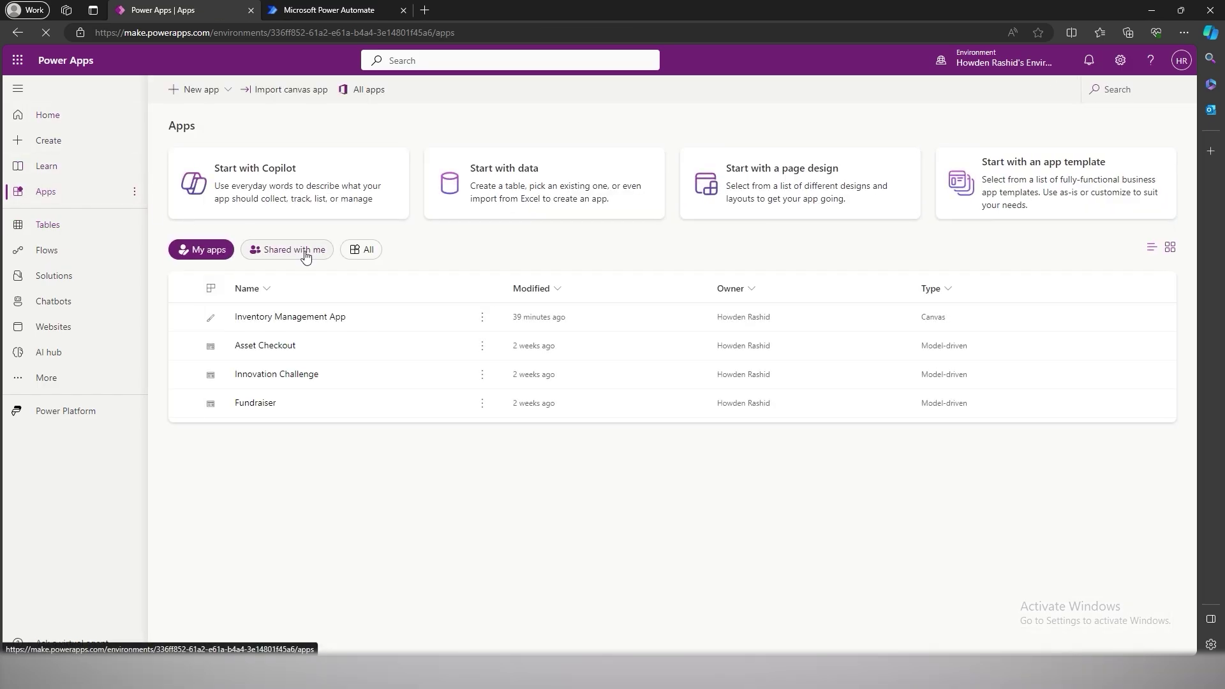
click(480, 315)
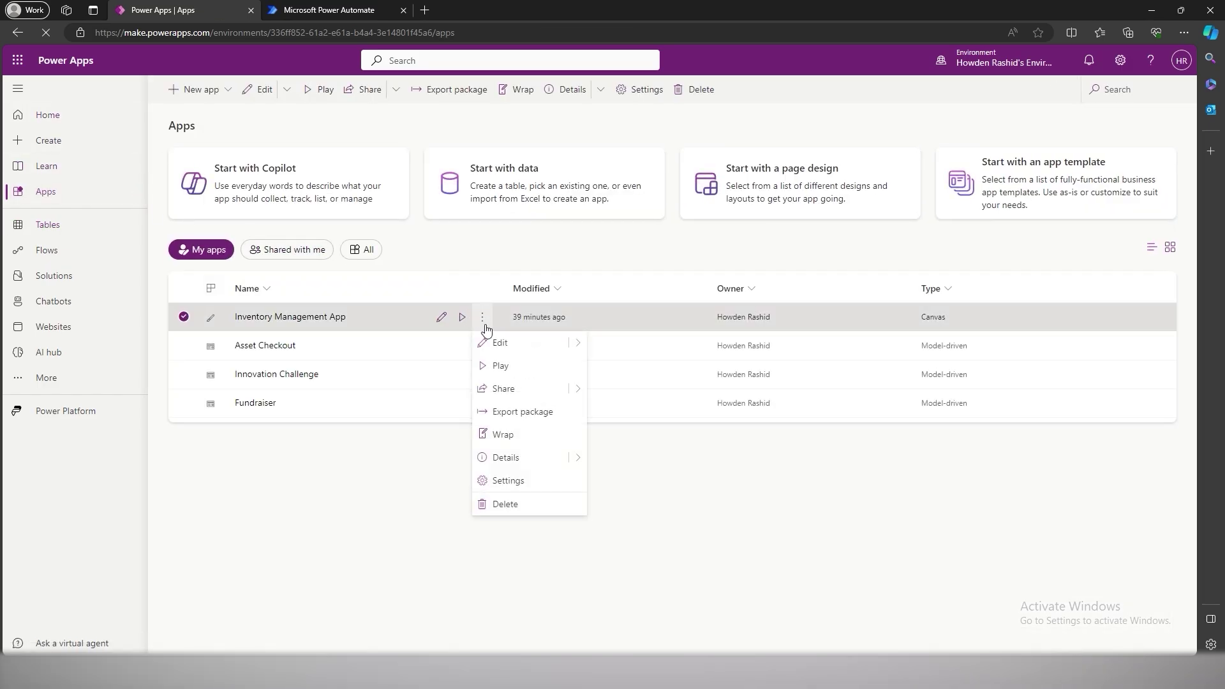
click(501, 366)
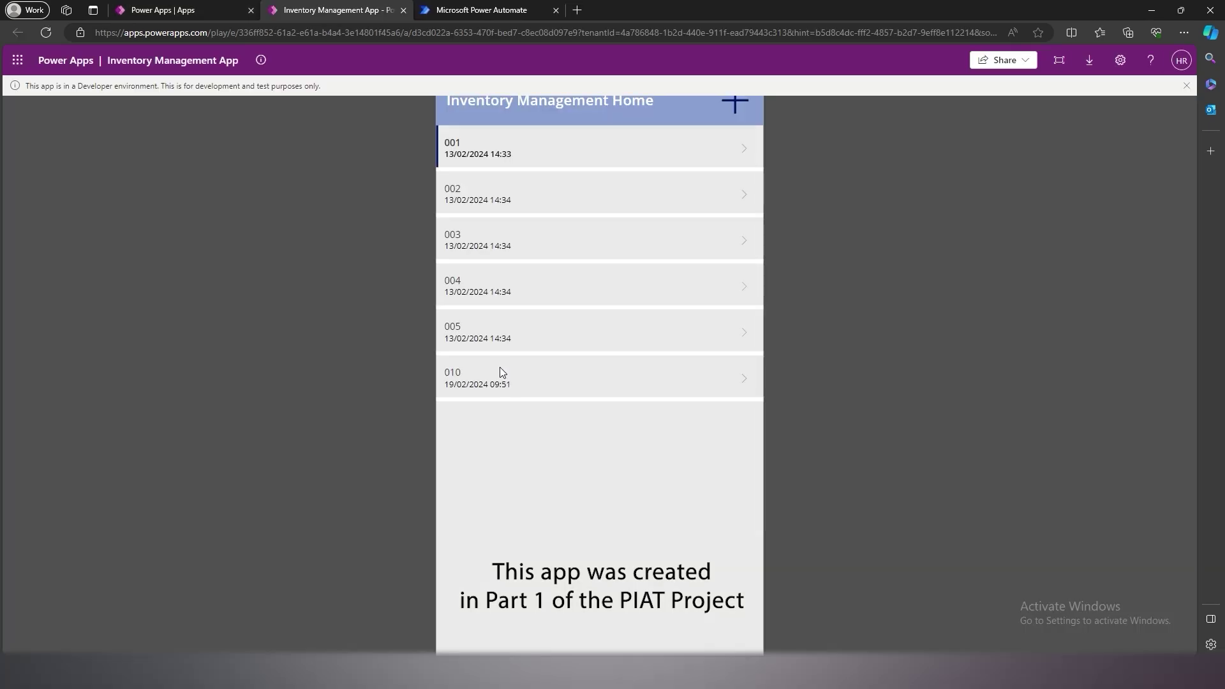
click(1187, 85)
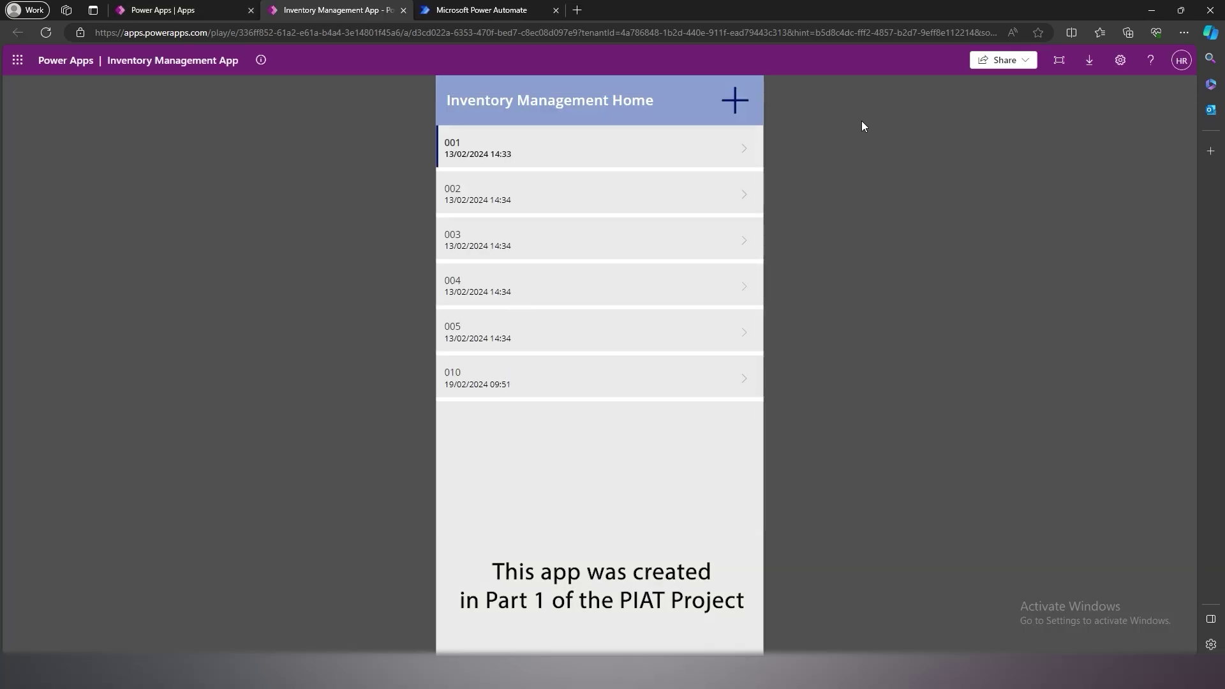
- Start a new inventory record with Product ID 011 and Product Name "Testing flow"
click(735, 101)
click(604, 174)
text(011)
key(Tab)
text(Test)
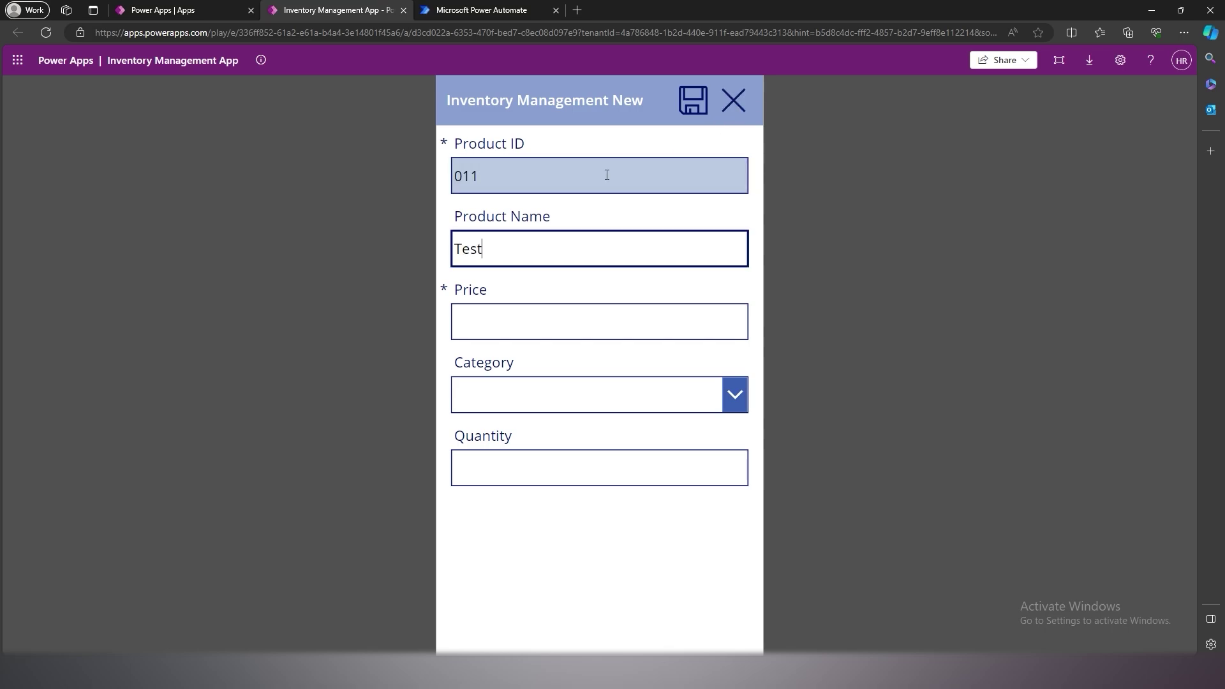
text(ing flow)
key(Tab)
- Complete the new record with price 60, category Expensive Items and quantity 55, and save it
text(60)
key(Tab)
click(678, 408)
click(549, 485)
click(549, 482)
text(55)
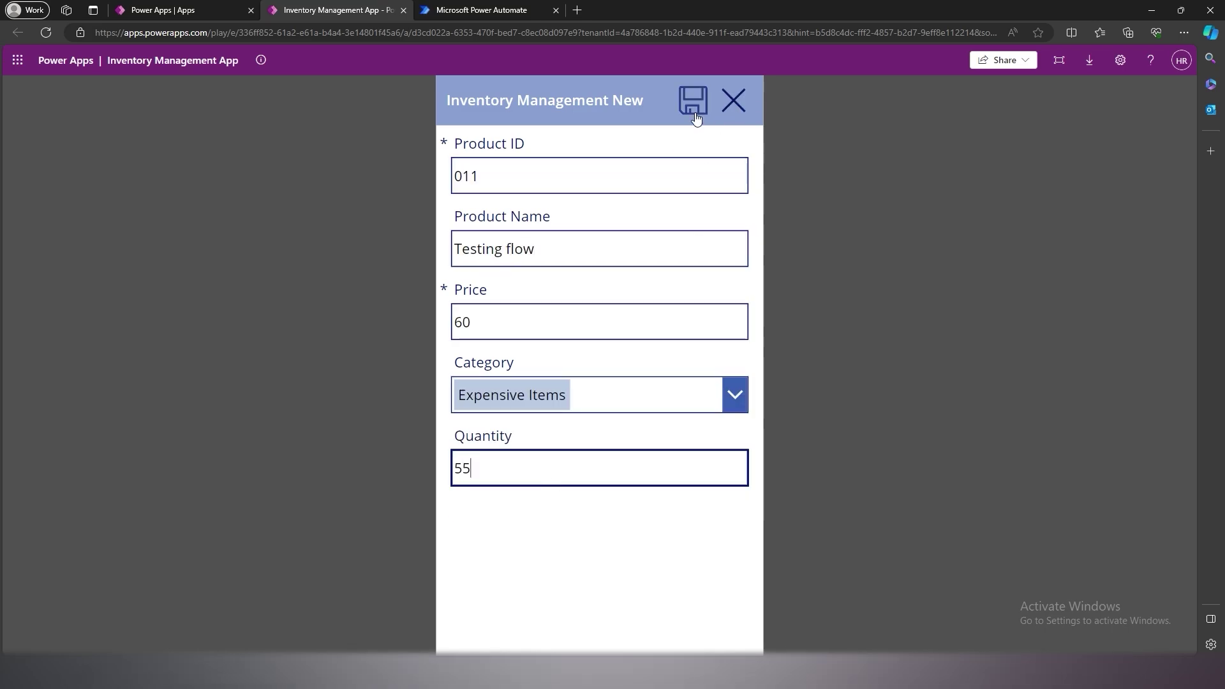
click(694, 102)
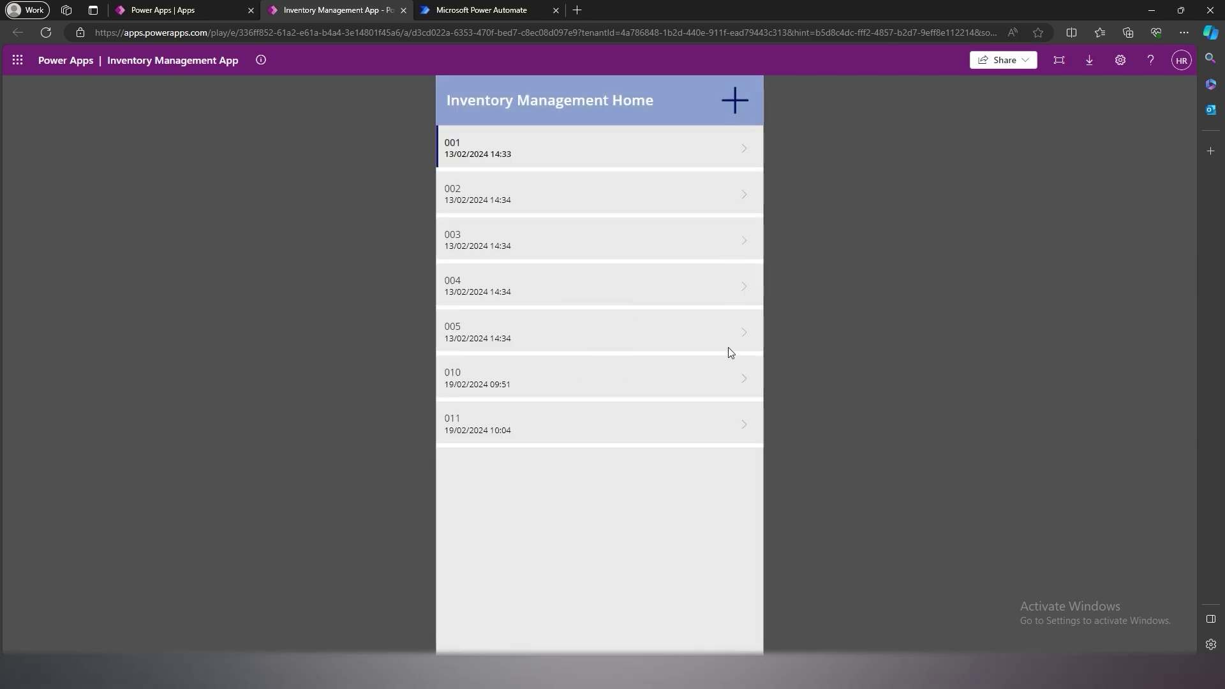
- View the details of inventory record 011, return to the inventory list and switch back to the Power Apps maker portal
click(748, 431)
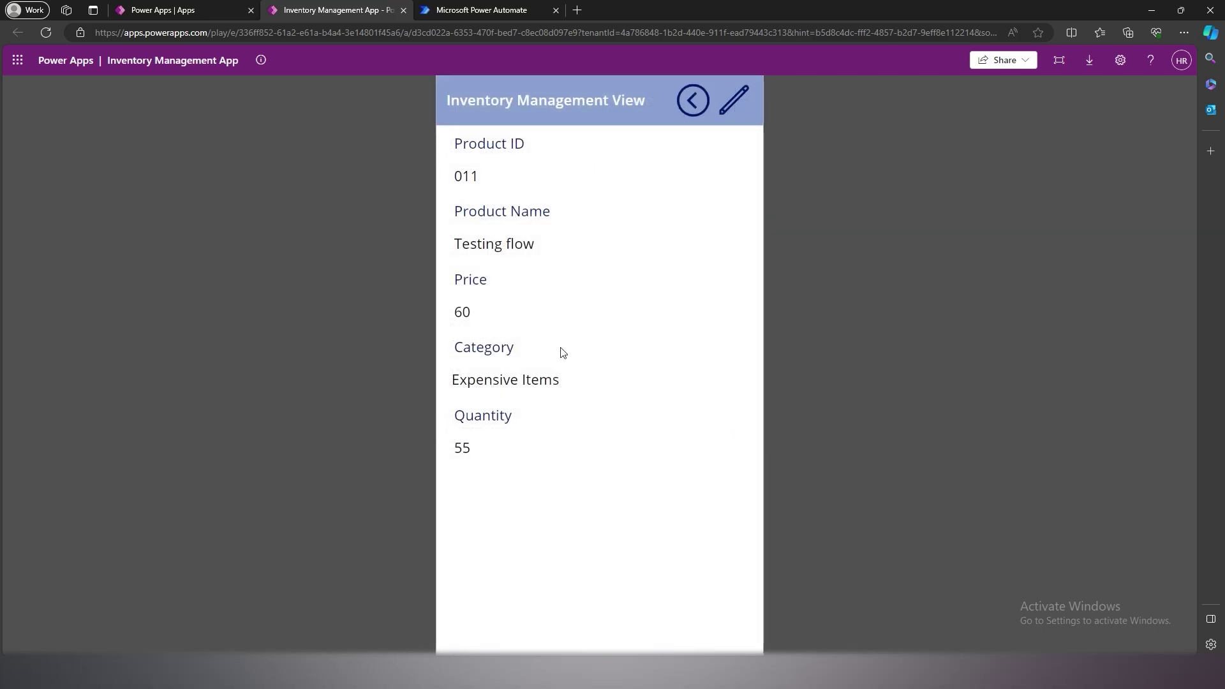
click(693, 100)
click(204, 9)
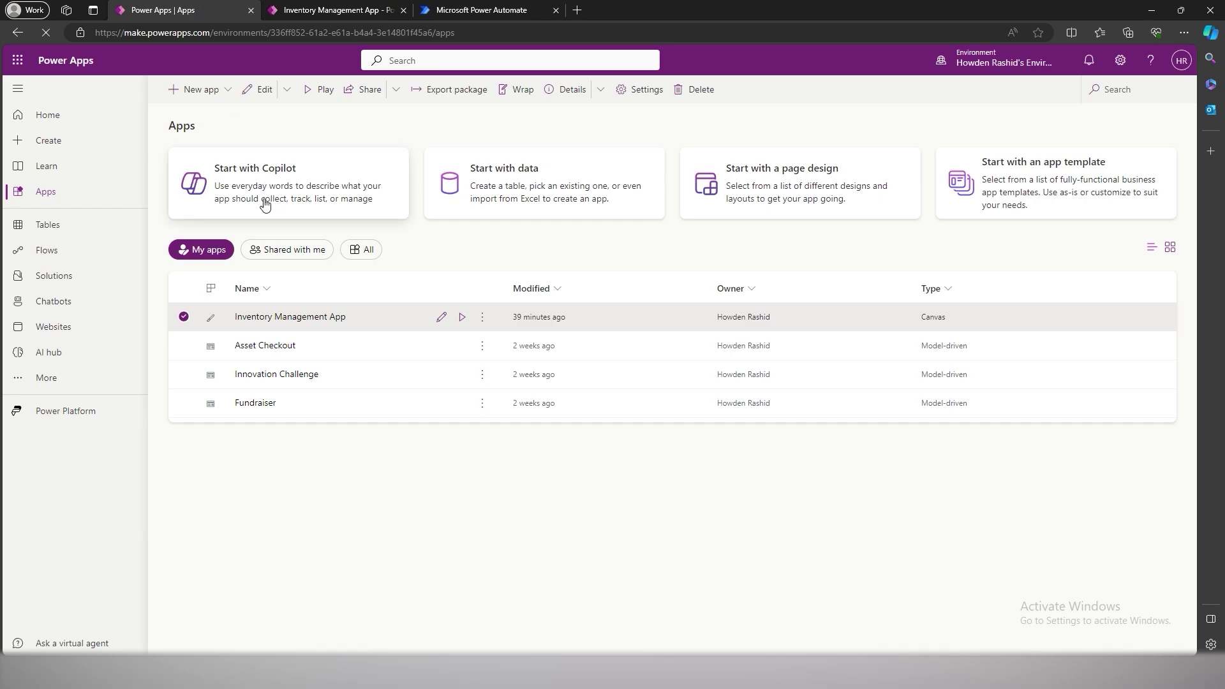
- Review the new row in the custom Inventory Tracking table and open the Inventory Added email in Outlook
click(76, 228)
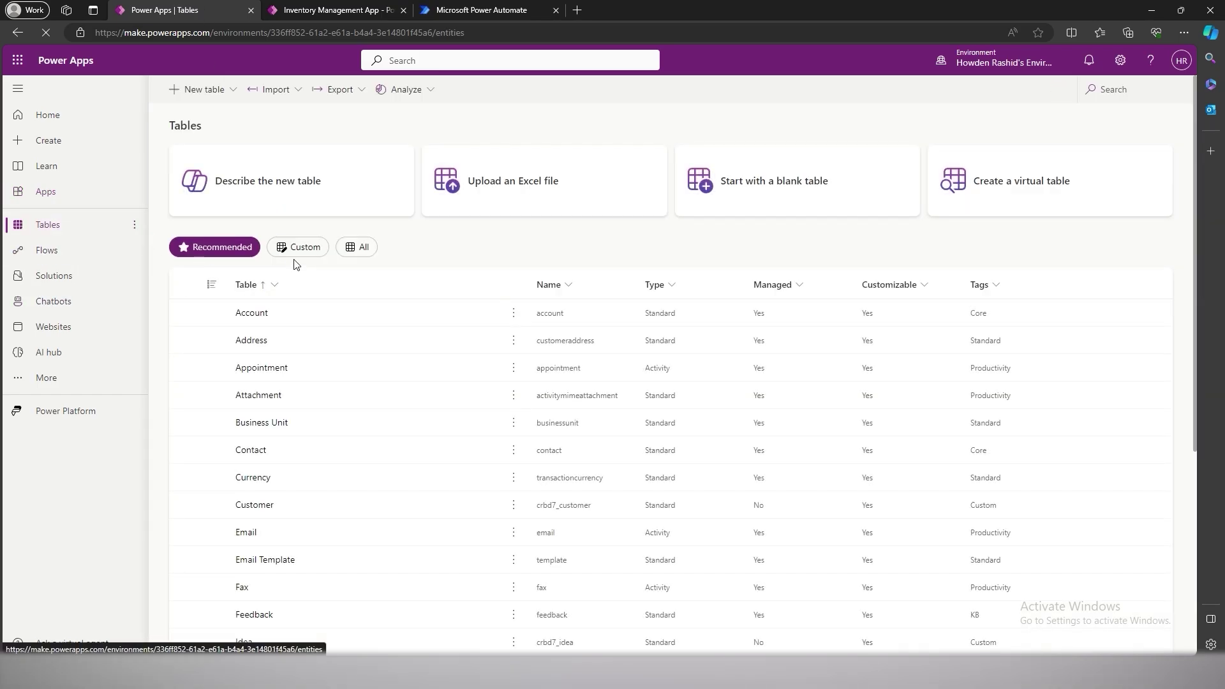
click(299, 248)
click(246, 370)
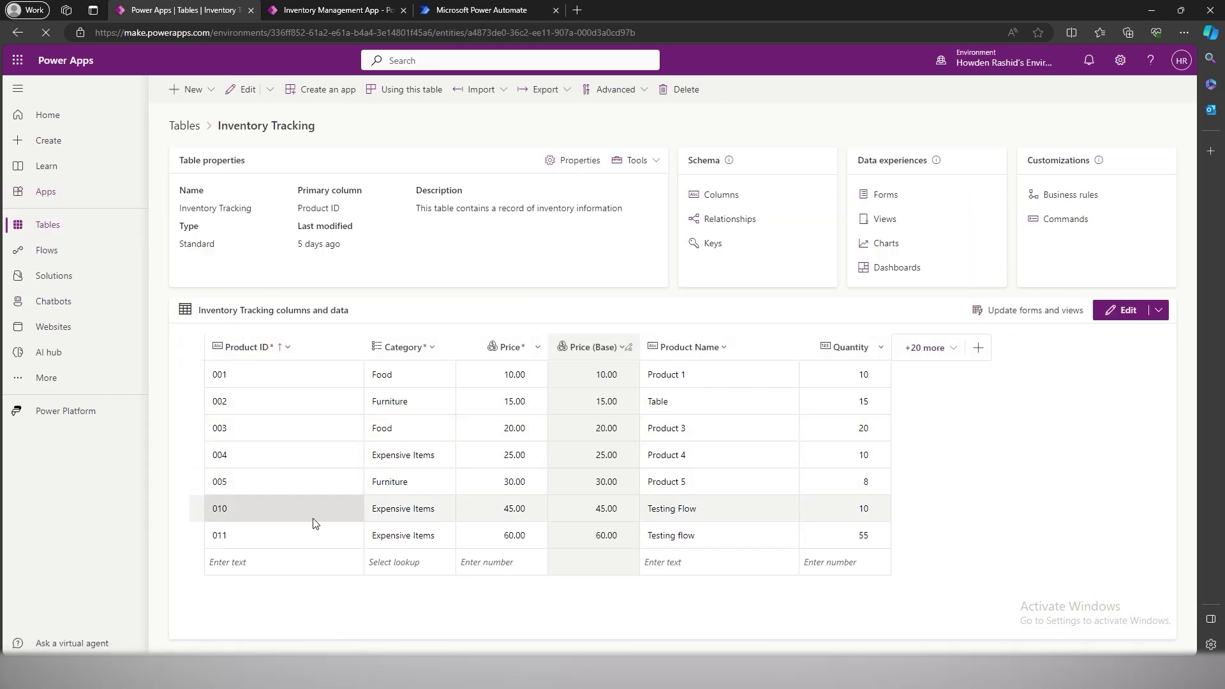
click(860, 616)
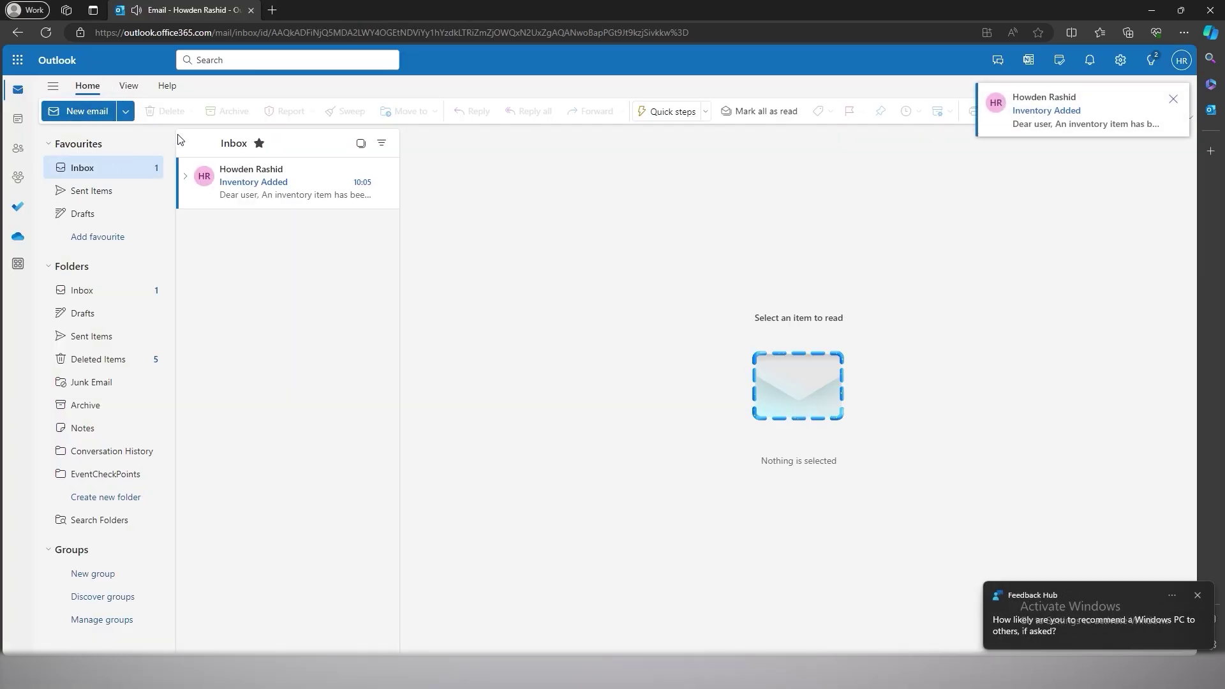
click(288, 198)
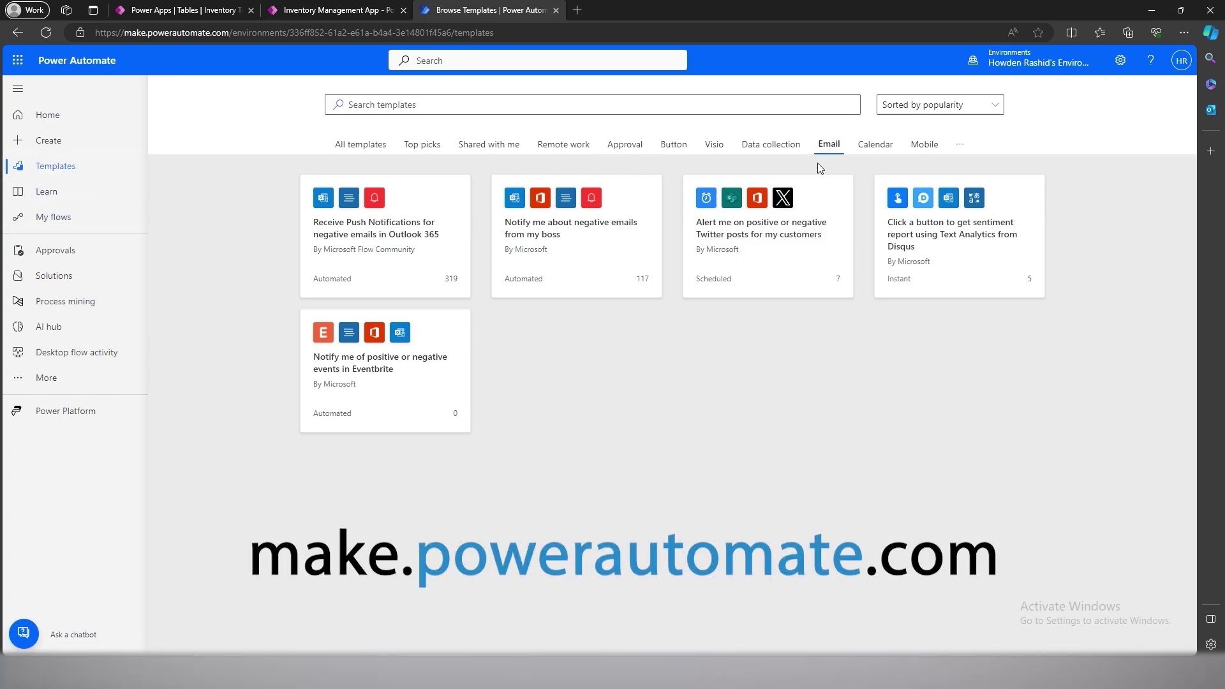
- Search the Power Automate templates for "negative"
click(694, 108)
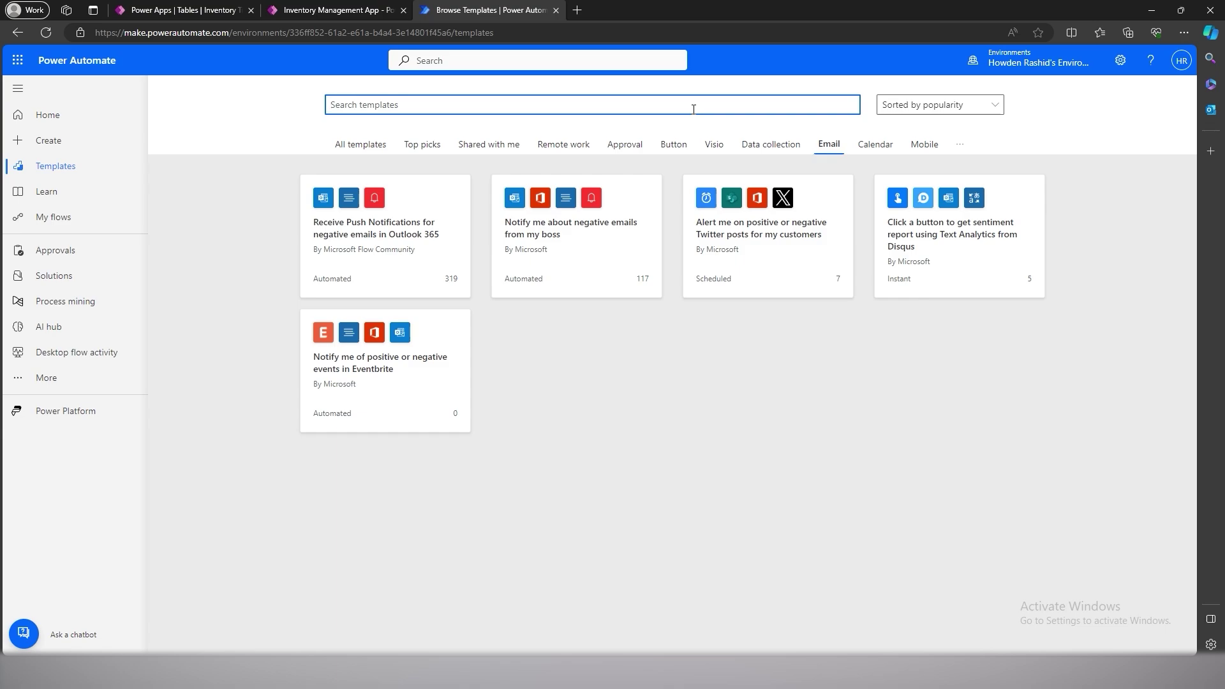
text(negative)
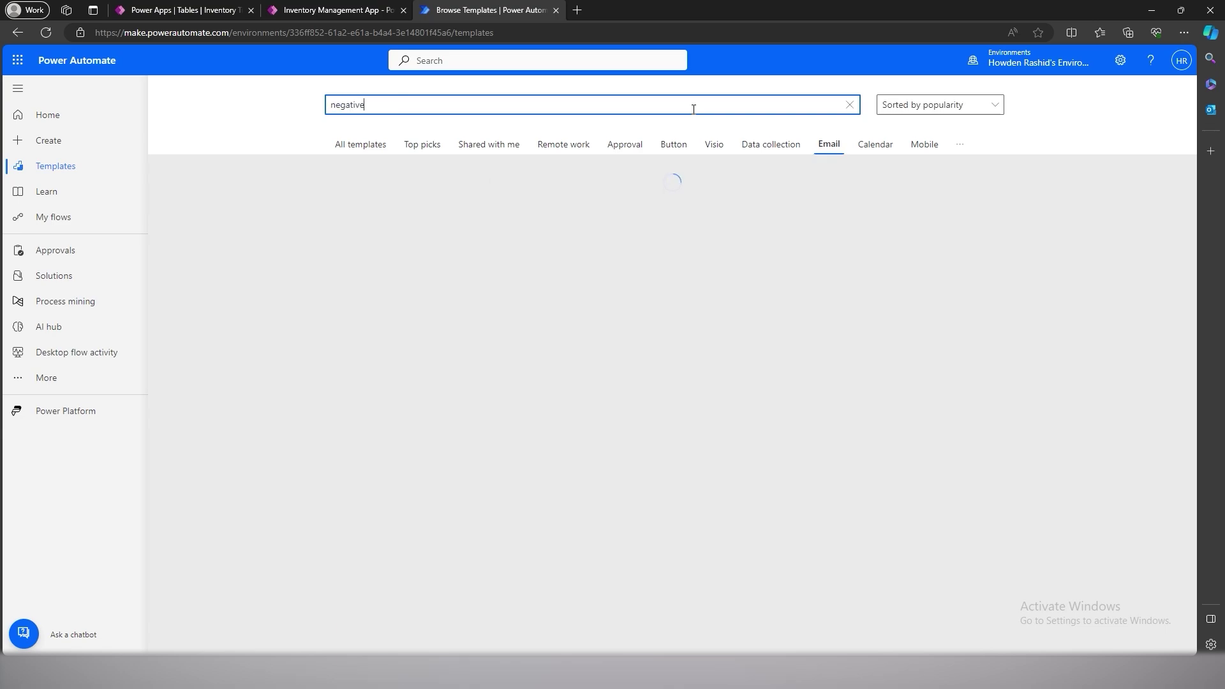
click(741, 350)
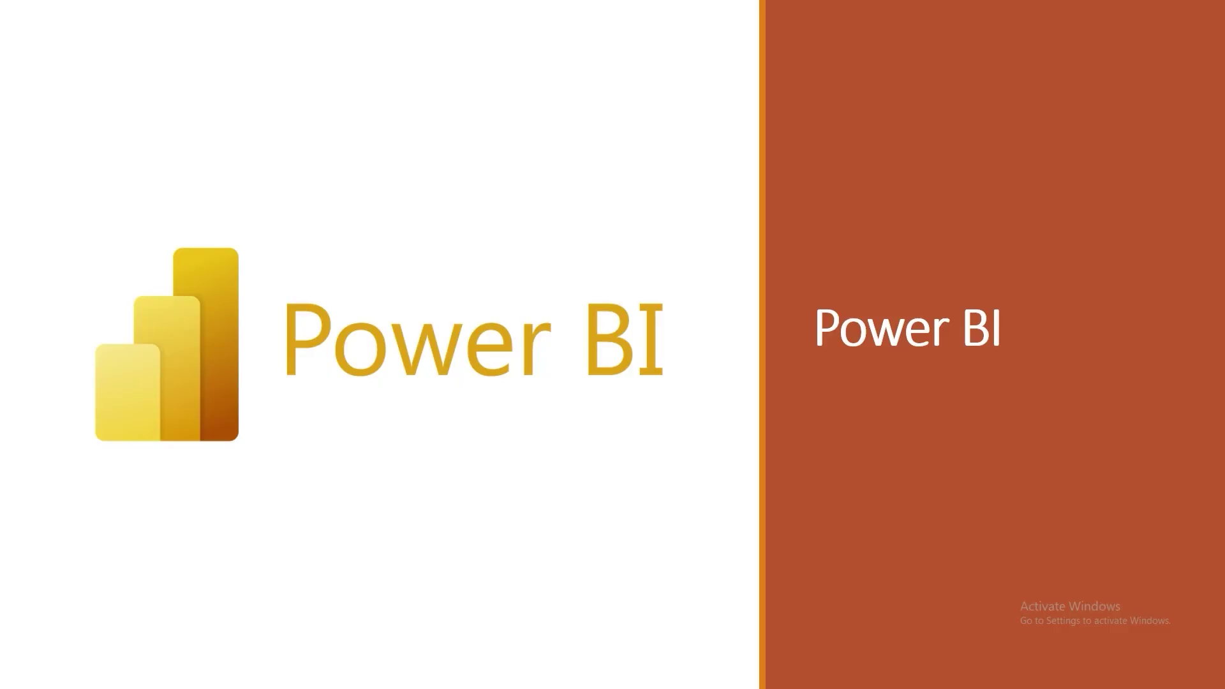
key(Right)
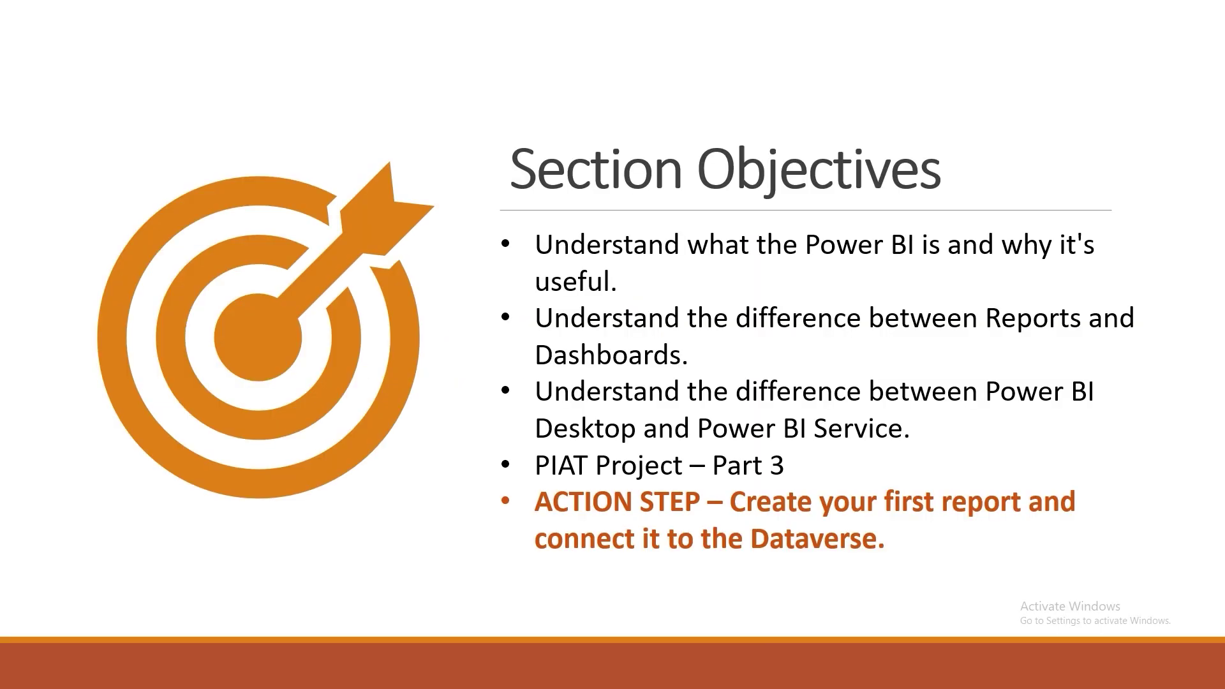
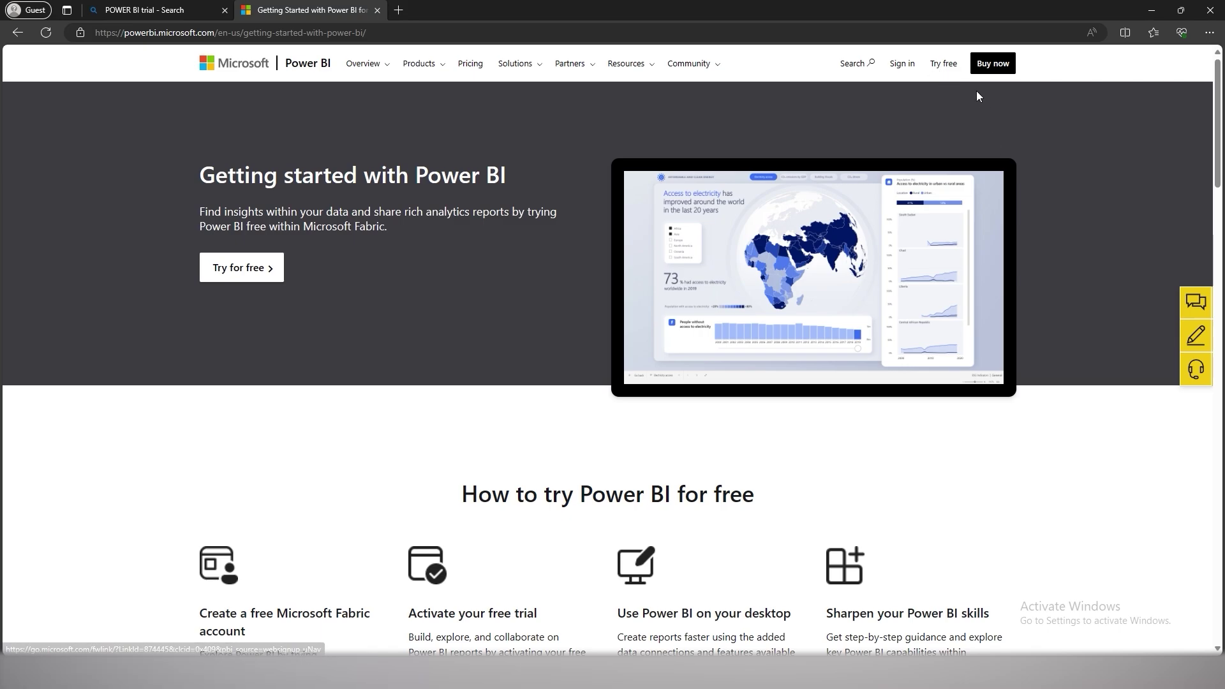
- View the free-trial sign-in page on the Power BI website and return to the previous page
click(949, 73)
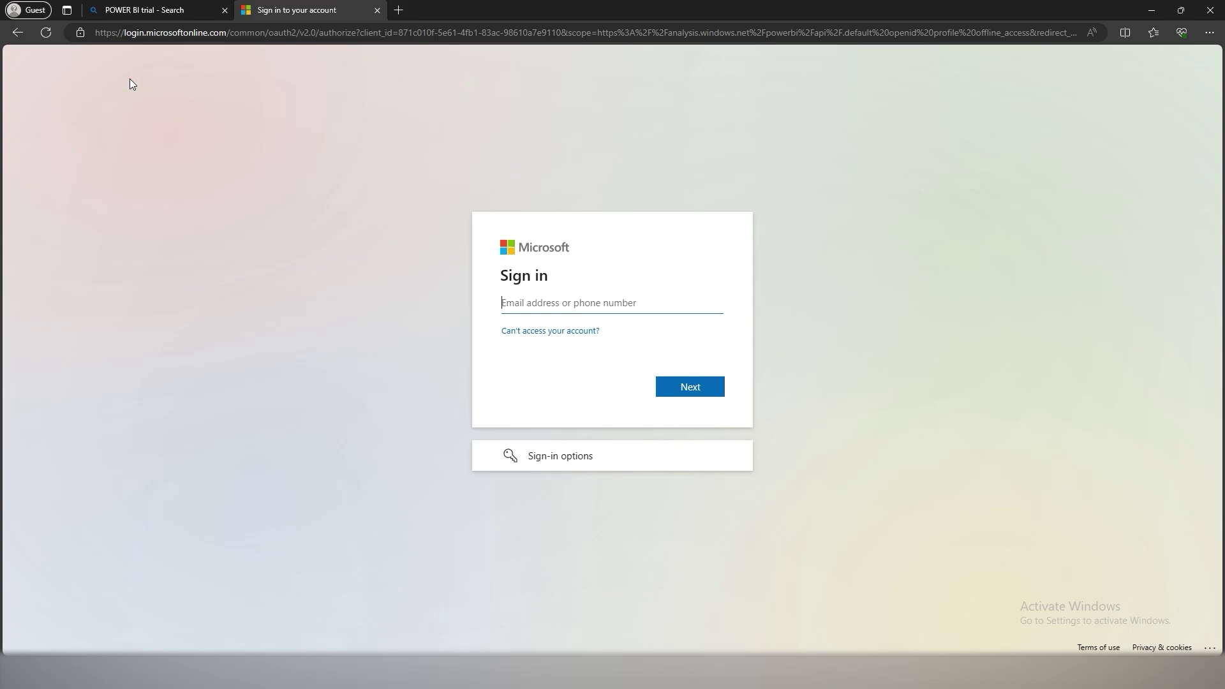
click(17, 33)
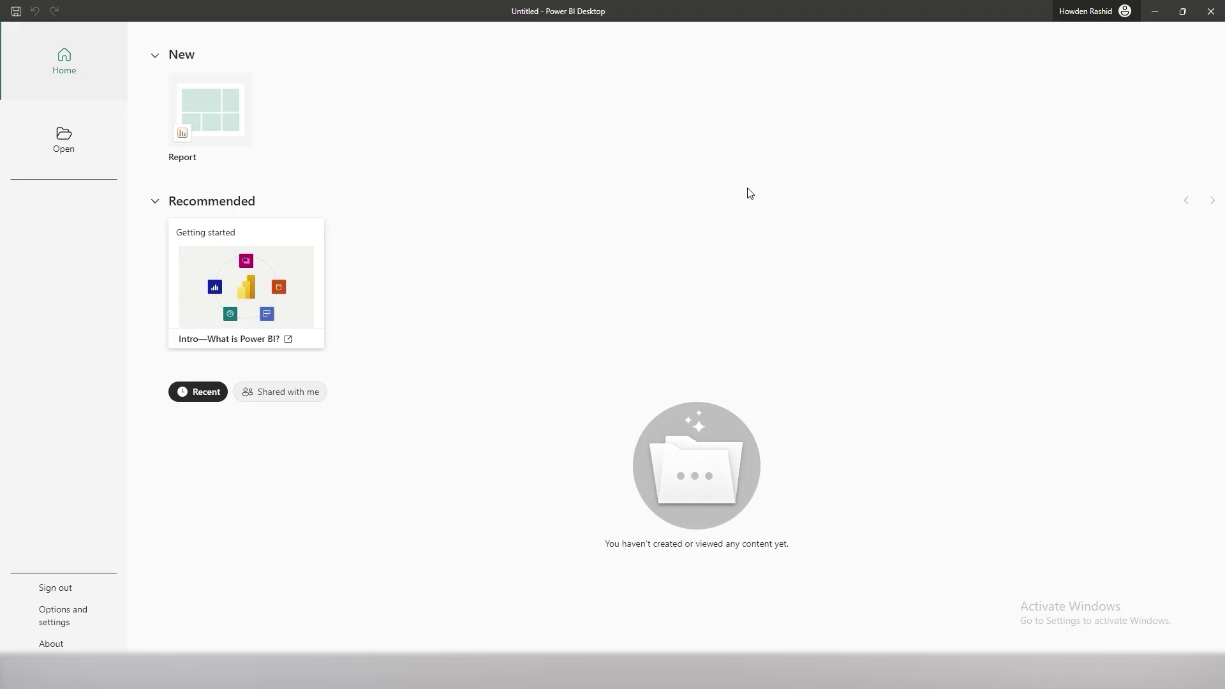
- Start a blank report in Power BI Desktop, connect it to Dataverse and list the tables of the personal developer environment
click(226, 116)
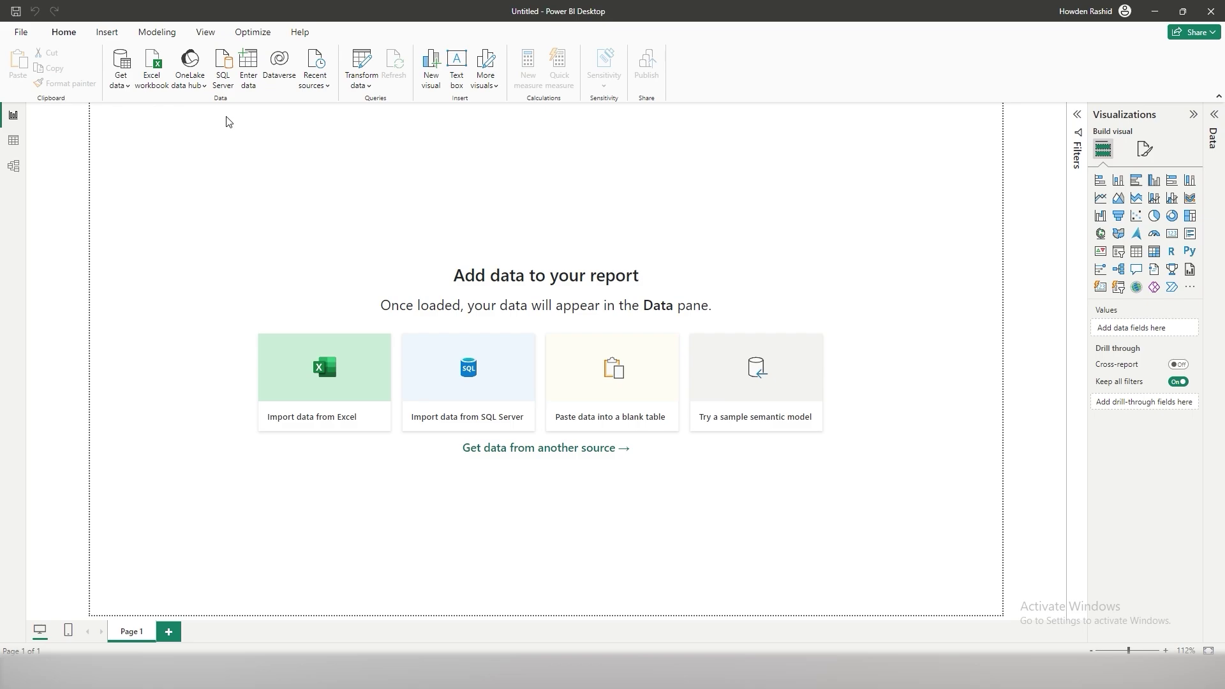
click(281, 70)
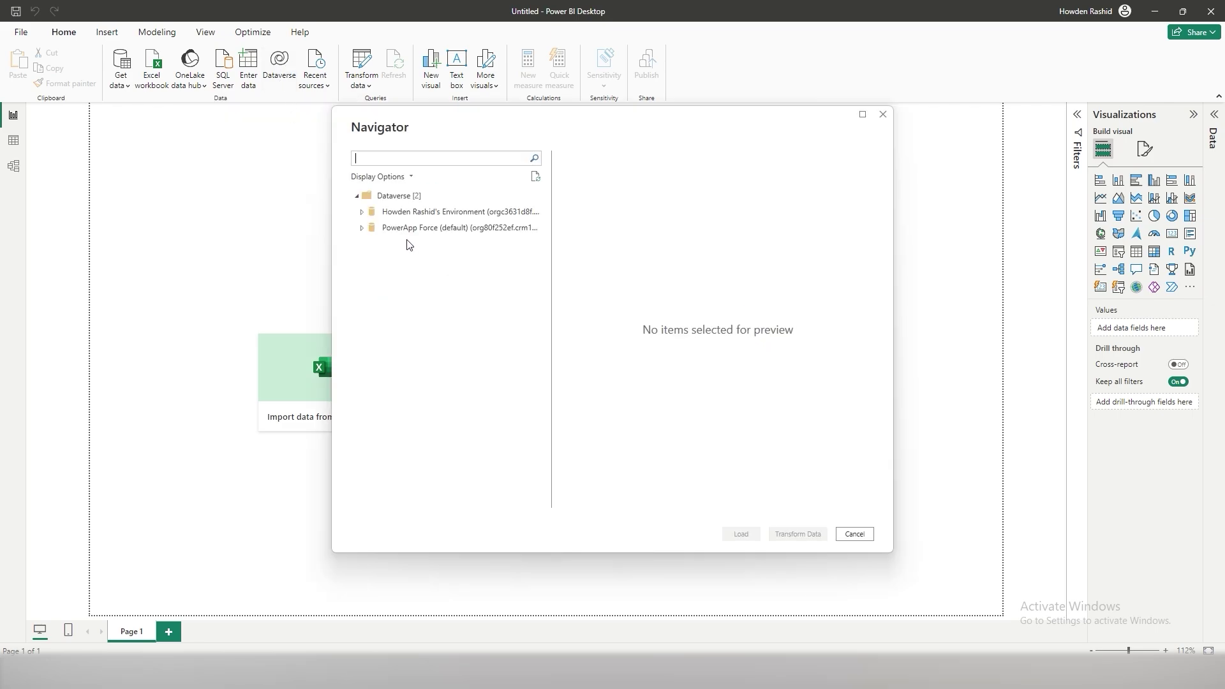
click(362, 213)
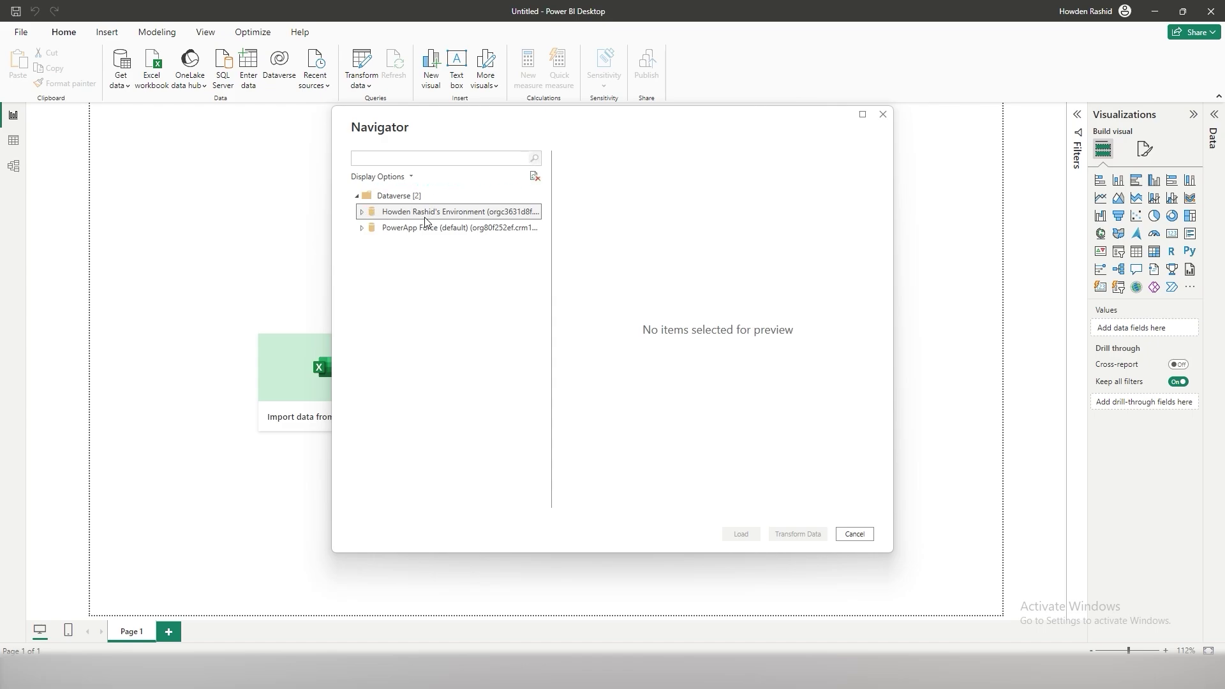
- Find the crbd7_inventorytracking table in the environment's table list, preview it and select it for loading
scroll(447, 312, down, 5)
scroll(446, 312, up, 5)
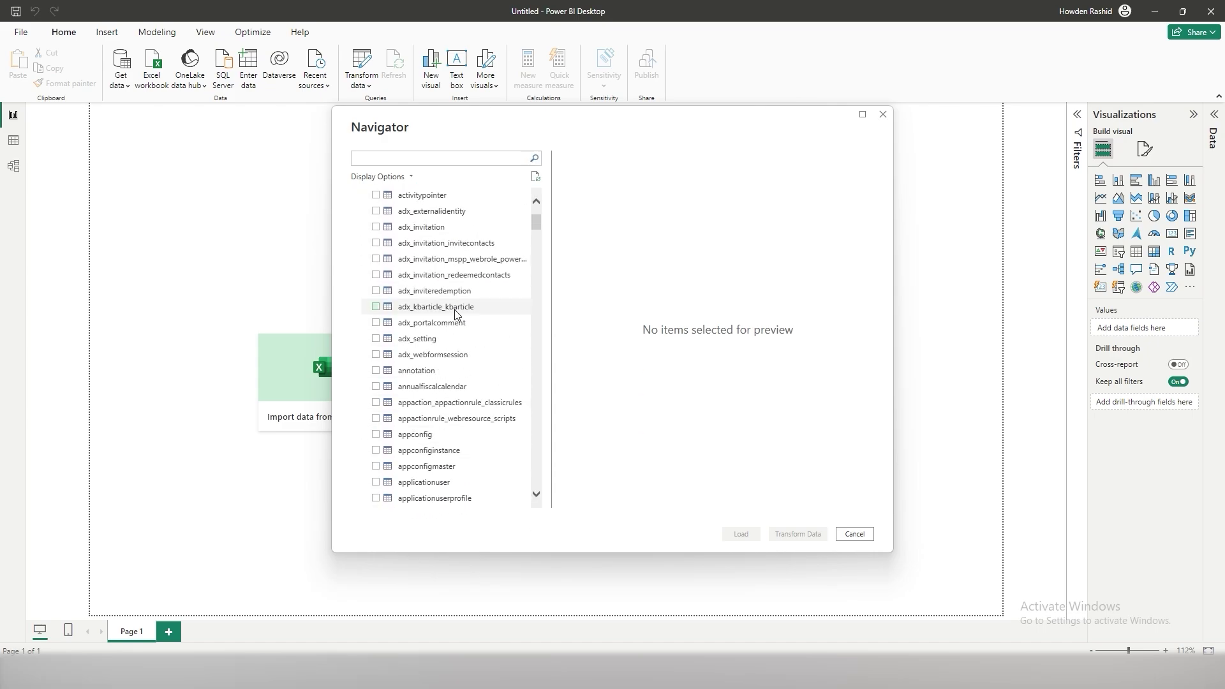
scroll(460, 268, down, 20)
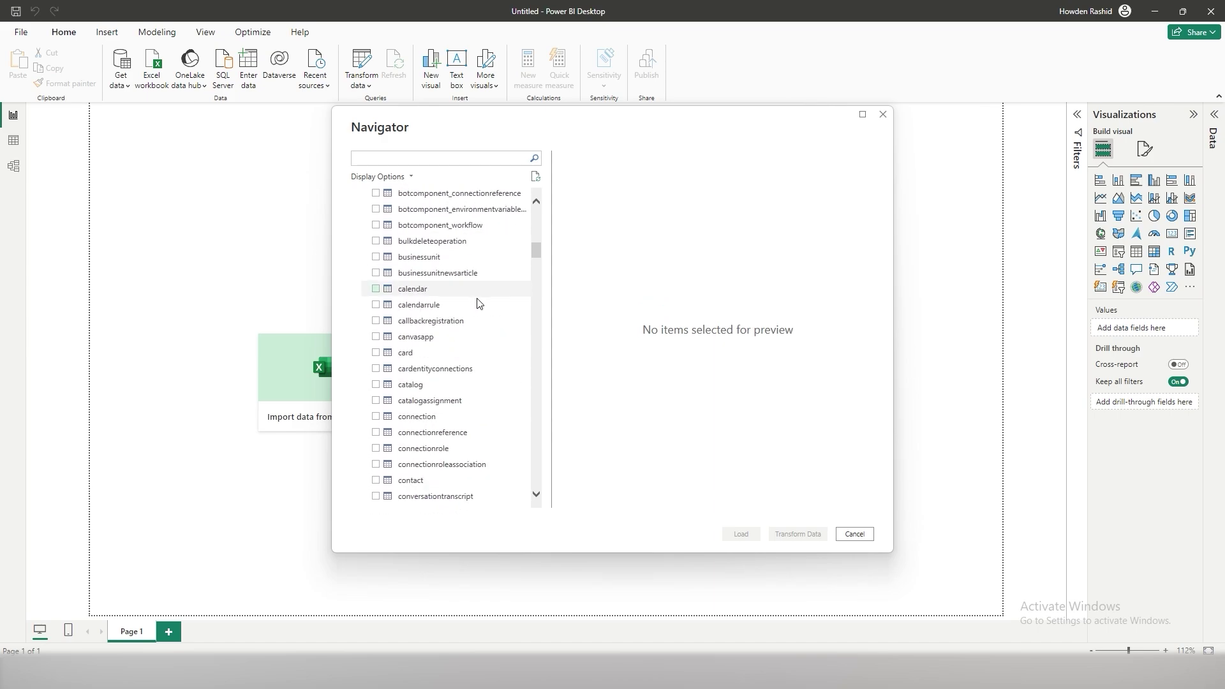
scroll(480, 302, down, 10)
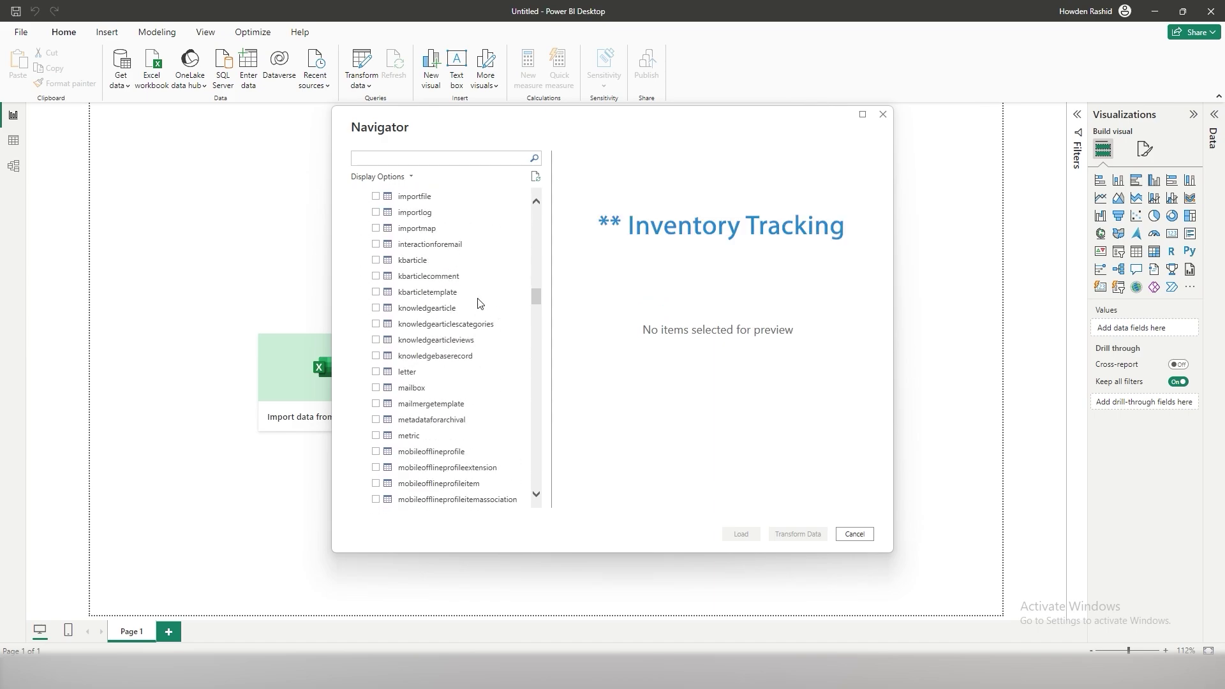
scroll(480, 303, up, 12)
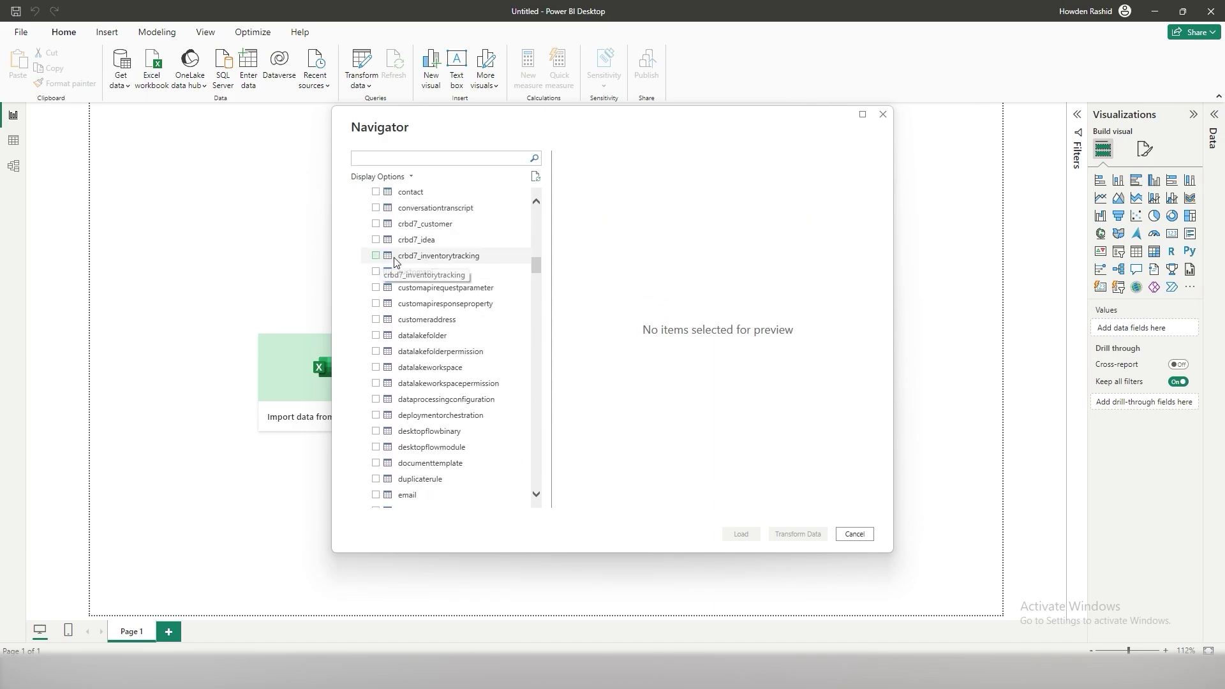
click(391, 258)
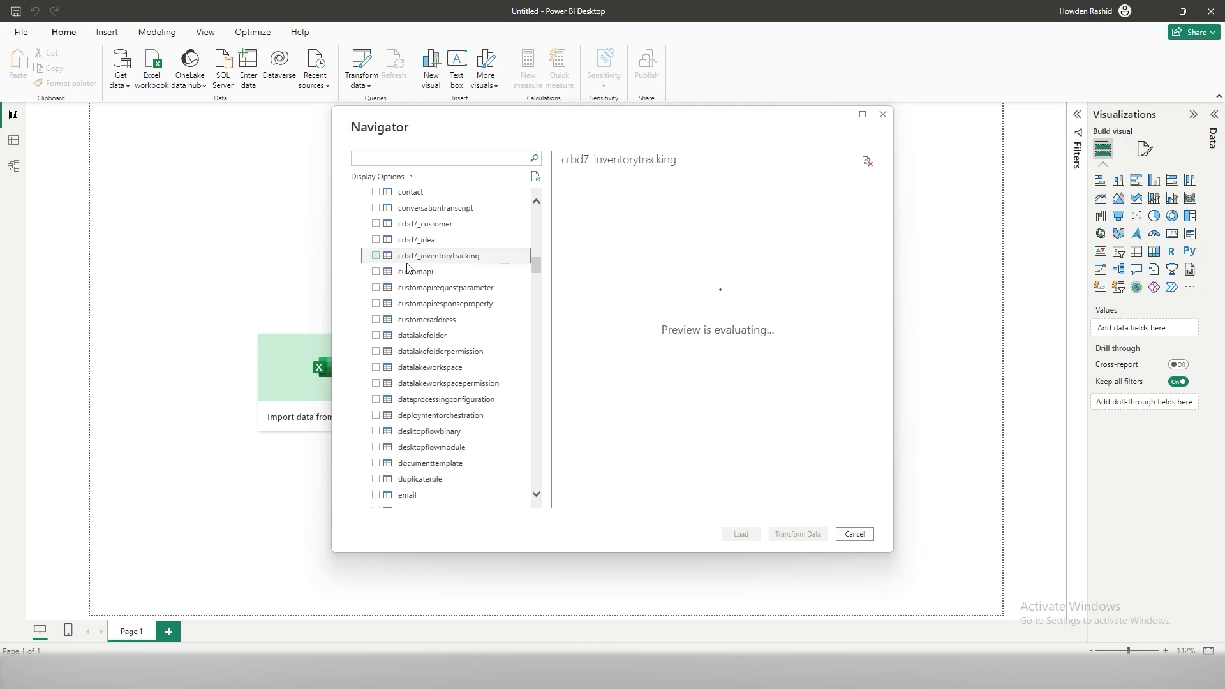
click(375, 257)
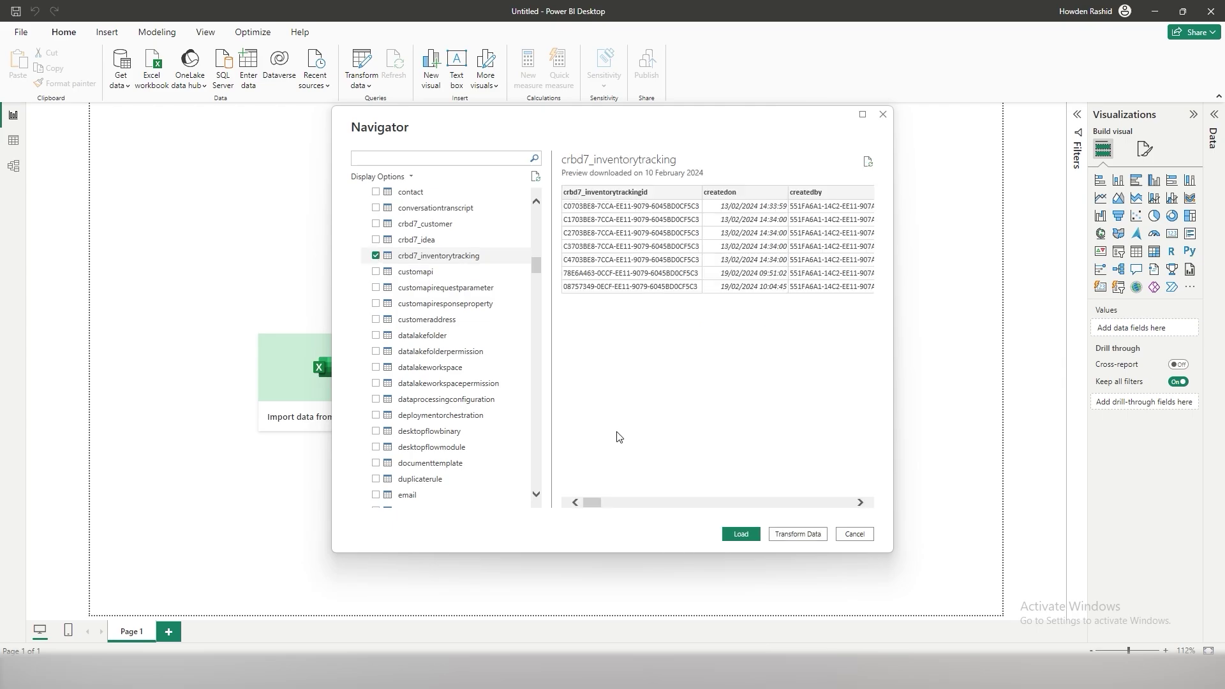
- Check the remaining columns in the table preview and load the table into the report with Import storage mode
drag(582, 507, 718, 505)
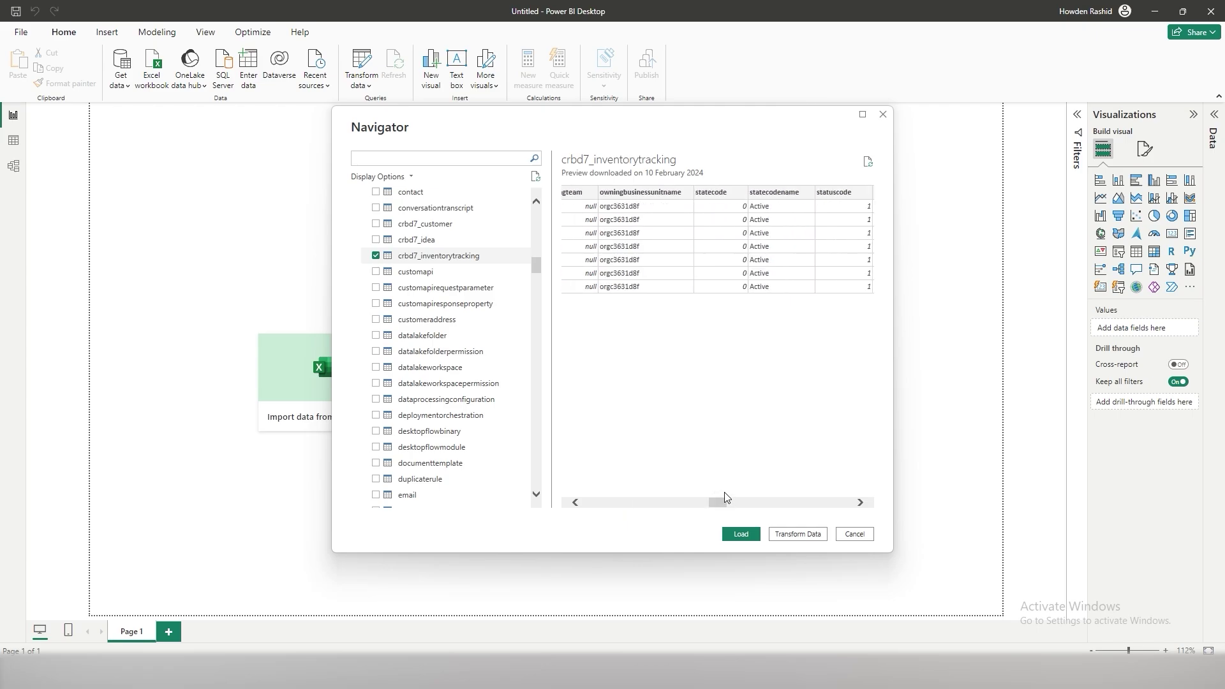
click(743, 539)
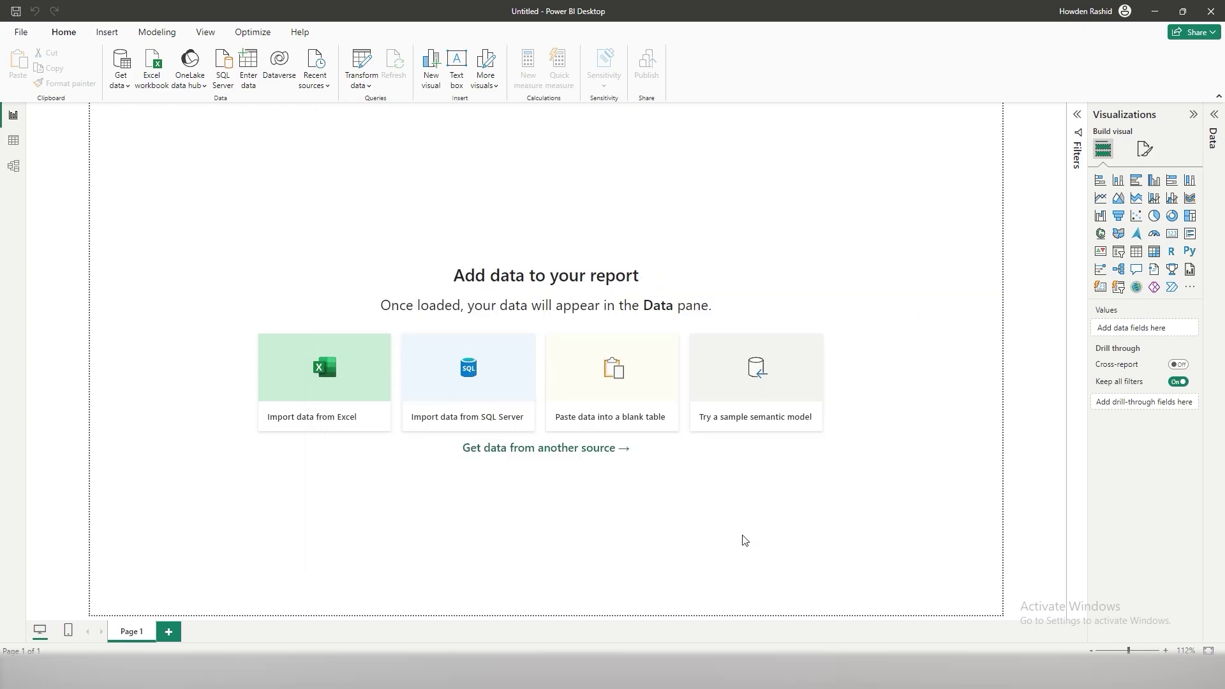
click(671, 404)
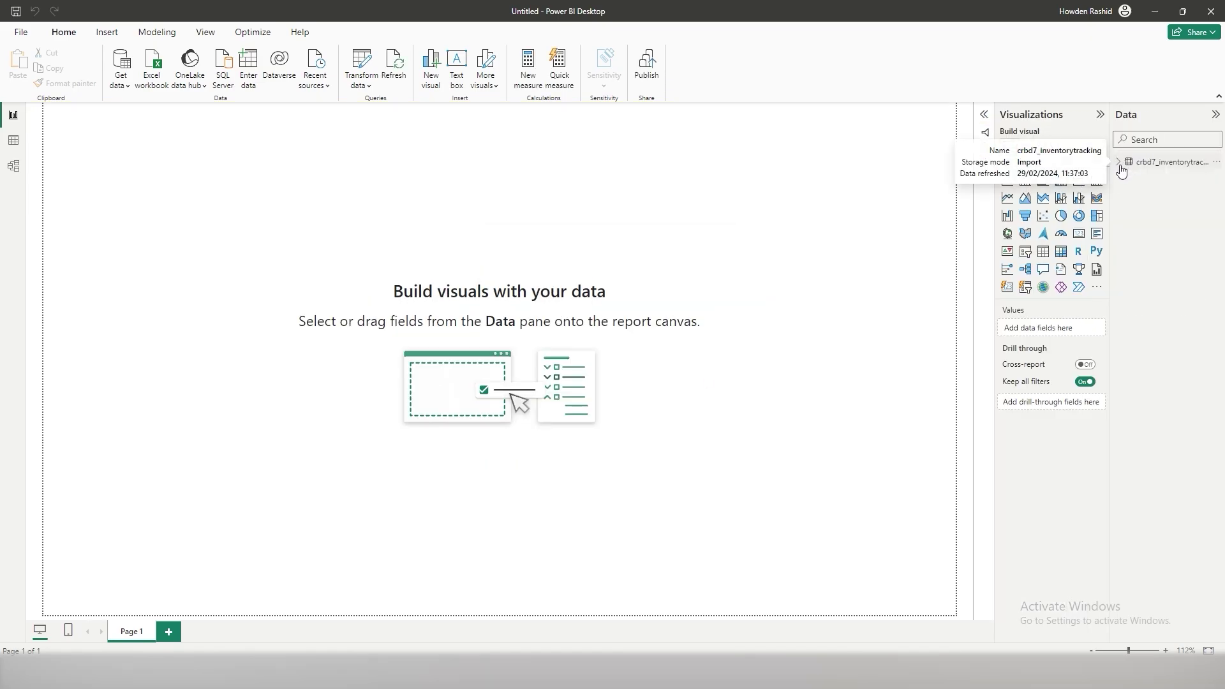
- Create a column chart of Quantity by Product Name from the inventory table, enlarge it and place it near the middle of the page
click(1119, 165)
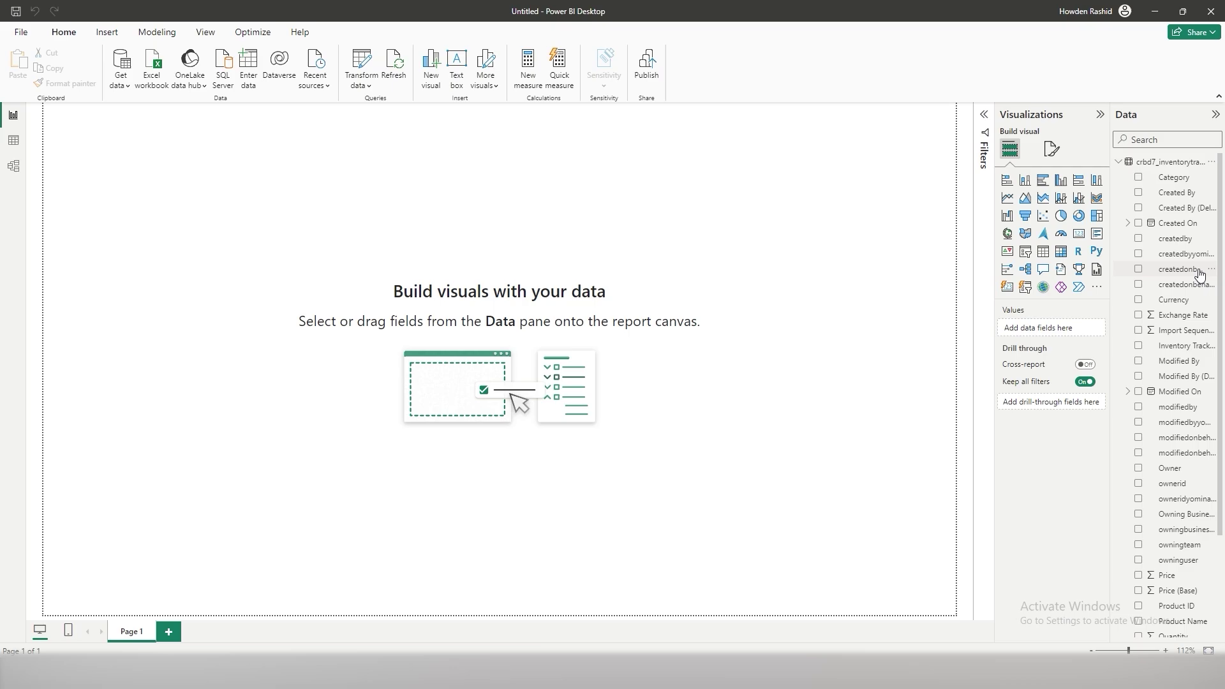
scroll(1167, 547, down, 3)
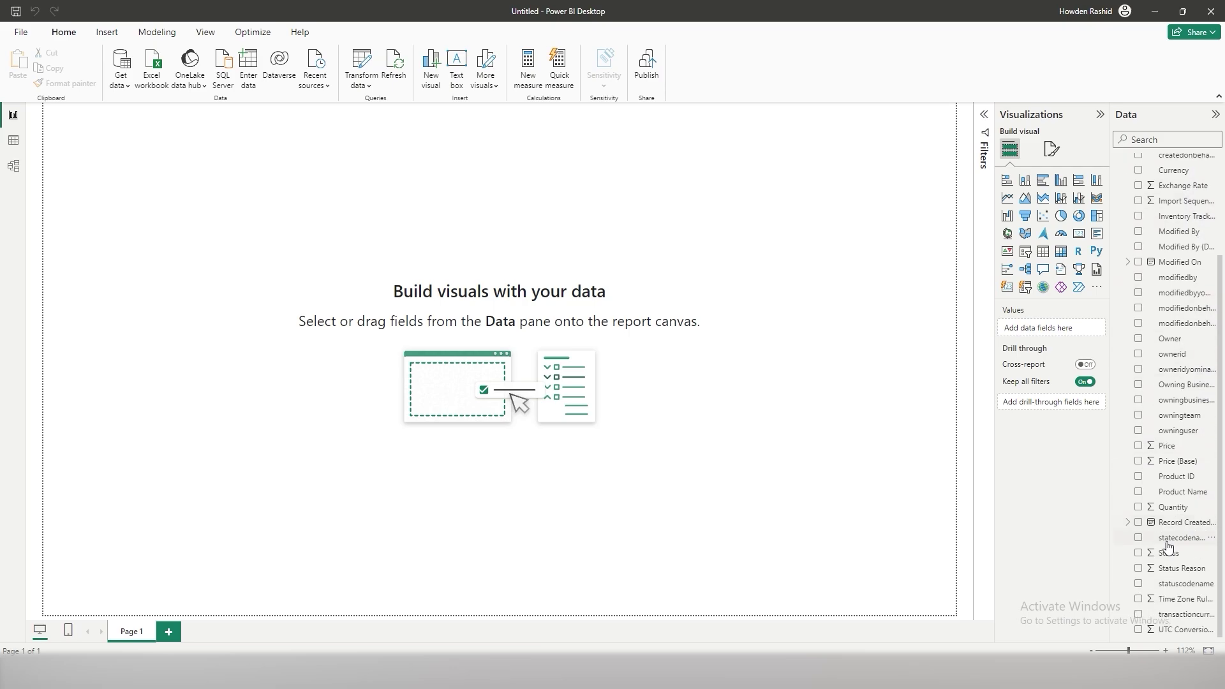
click(1167, 508)
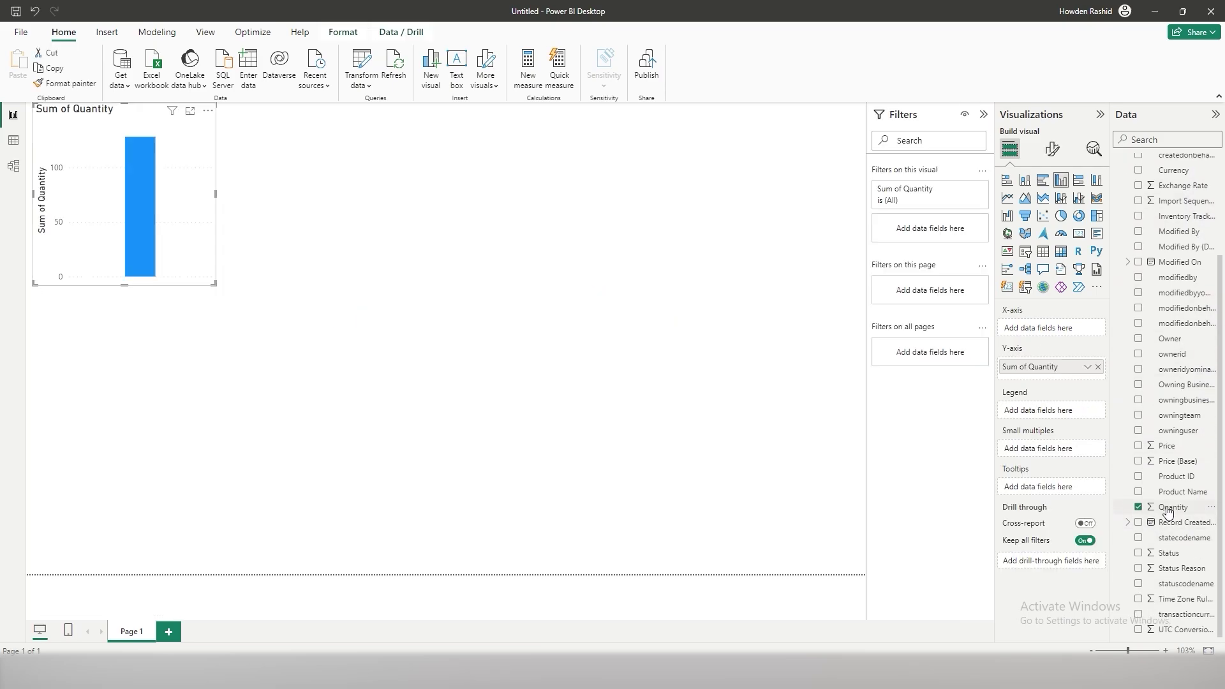
click(1138, 492)
drag(200, 274, 591, 433)
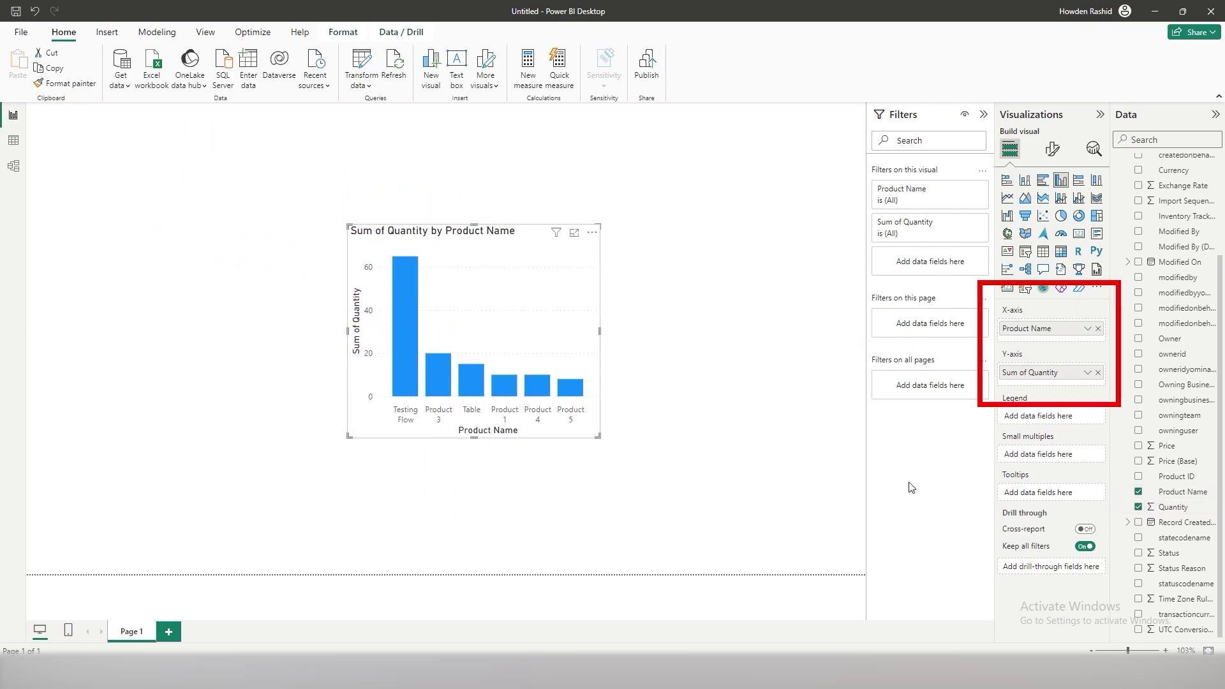
click(701, 418)
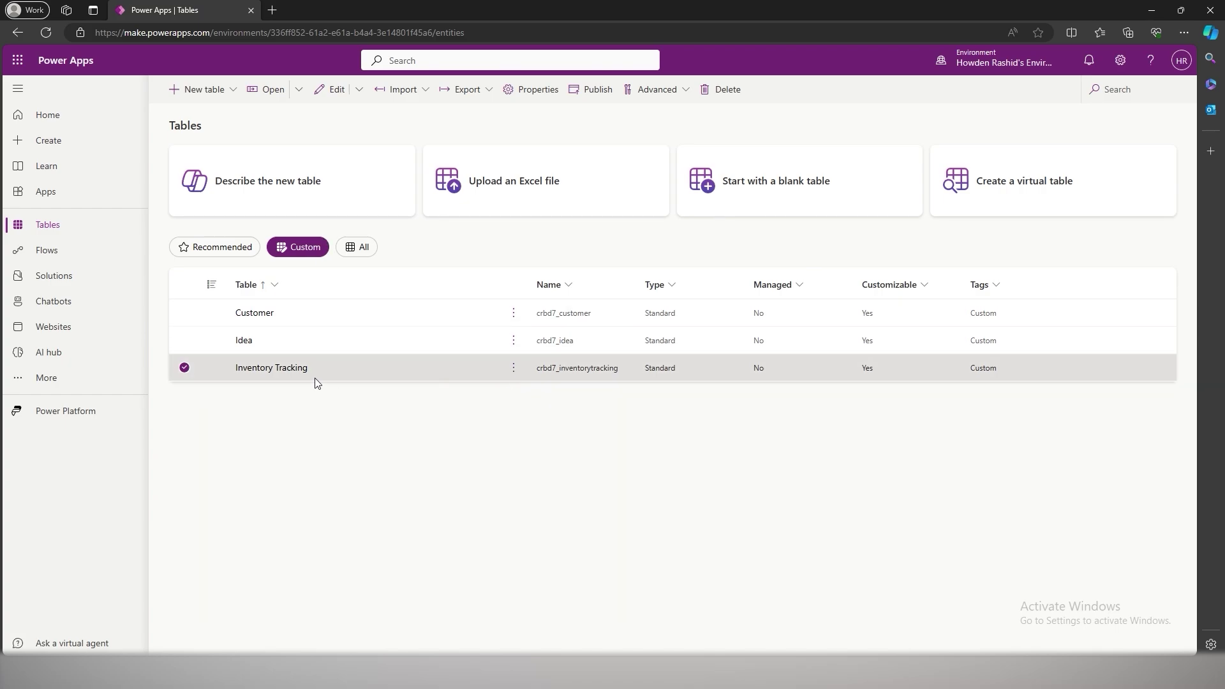
- Open the Inventory Tracking table for editing in Power Apps and set the product names of 001 to Burgers and 003 to Chips
click(288, 371)
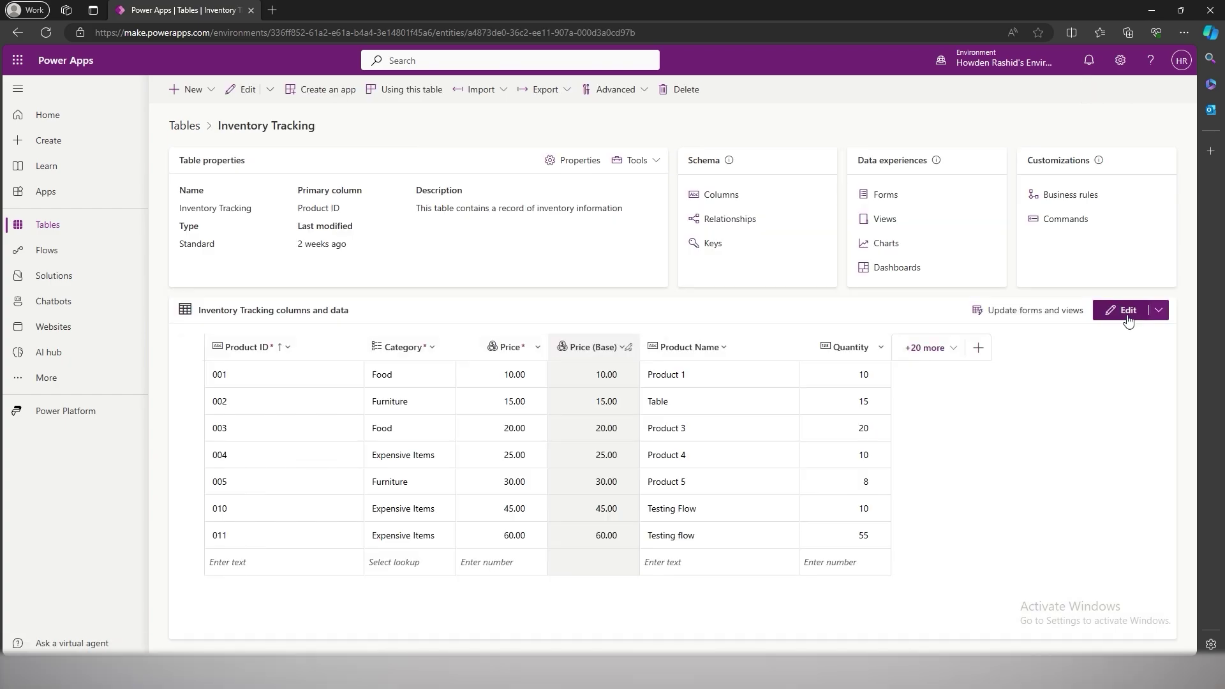
click(1123, 310)
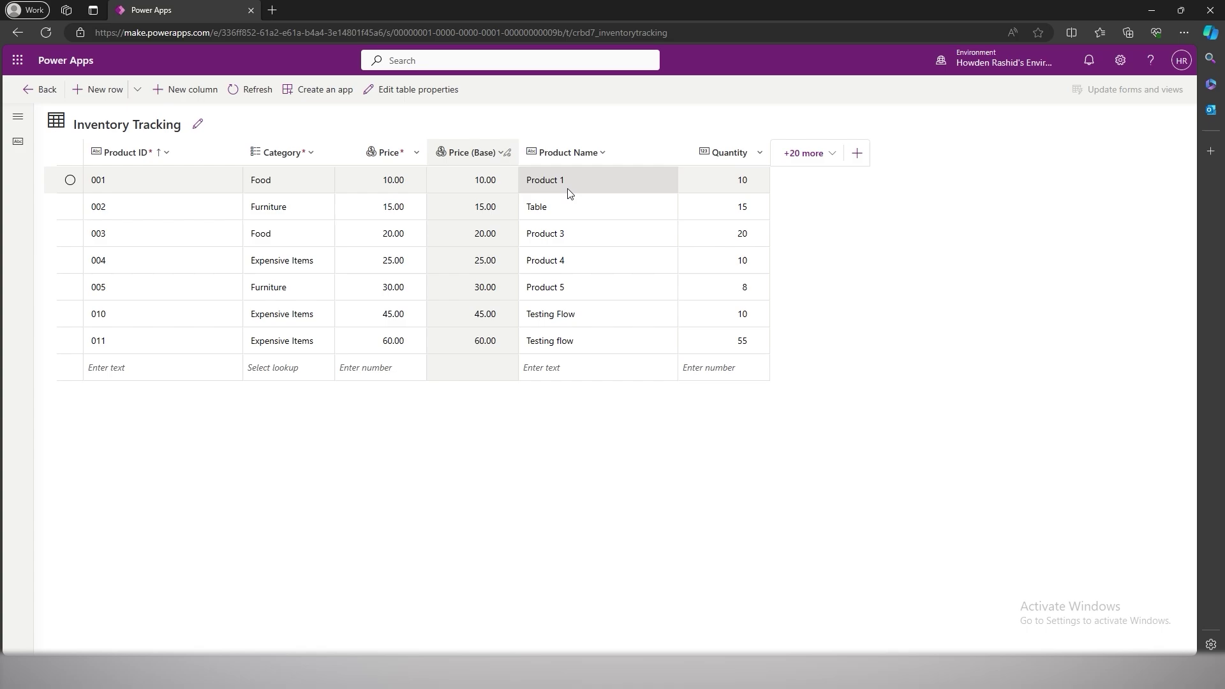
click(569, 183)
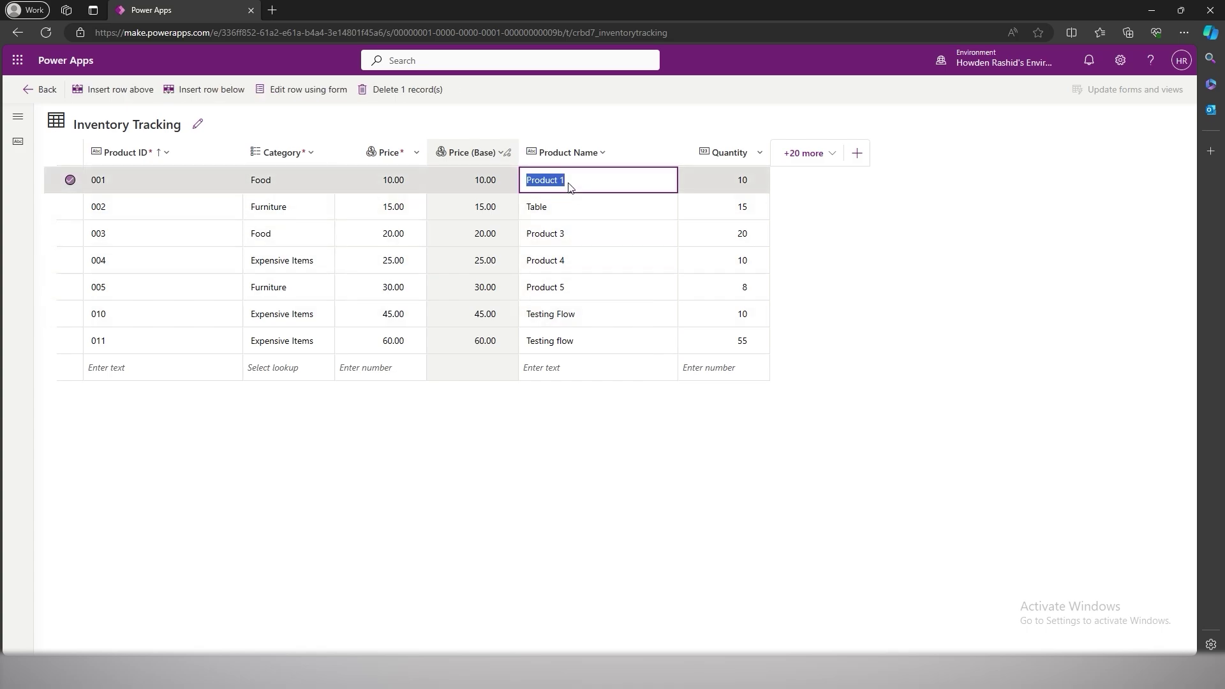
text(Burgers)
click(566, 234)
text(Chips)
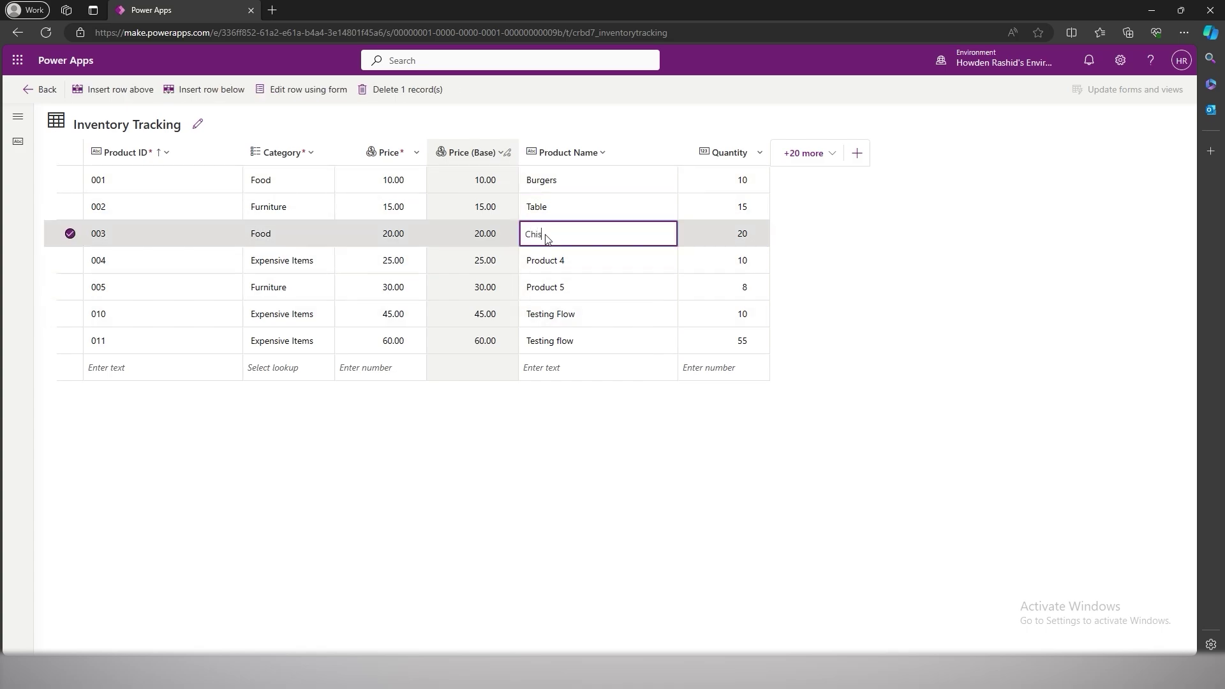
- Set the product names of rows 004, 005, 010 and 011 to Bag, Table Wood, Belt and Rings
click(555, 261)
text(Bag)
click(547, 289)
text(Table Wood)
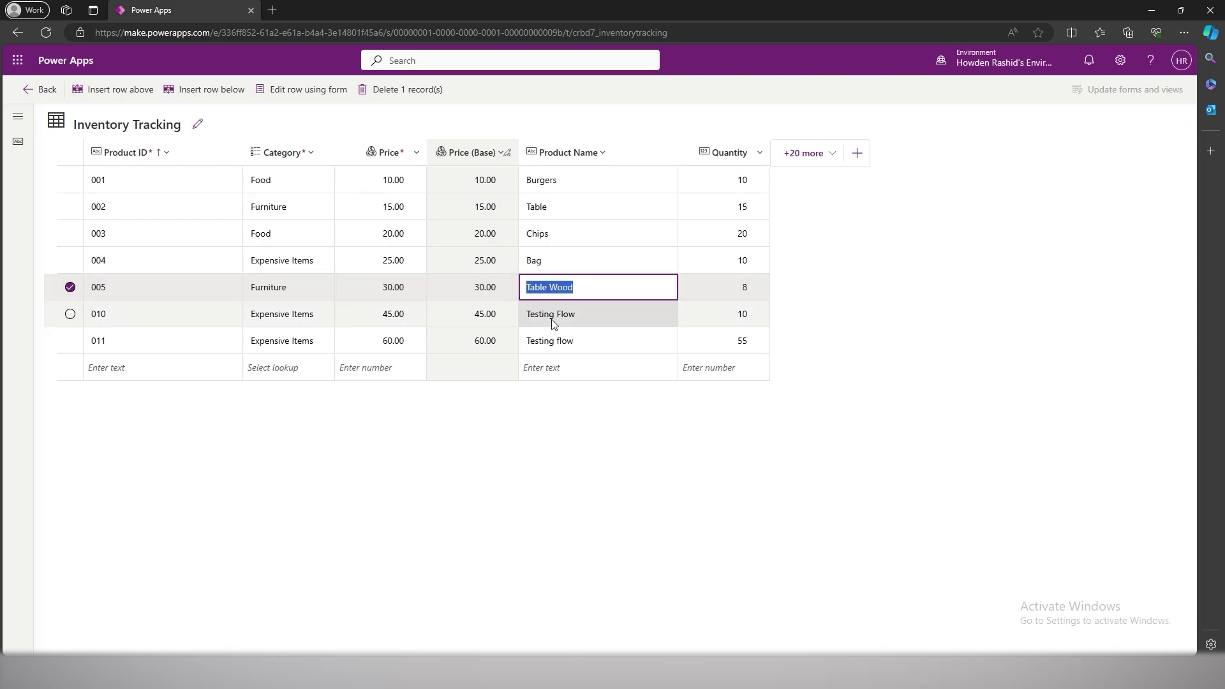
click(555, 314)
key(BackSpace)
text(Belt)
click(561, 340)
text(Rings)
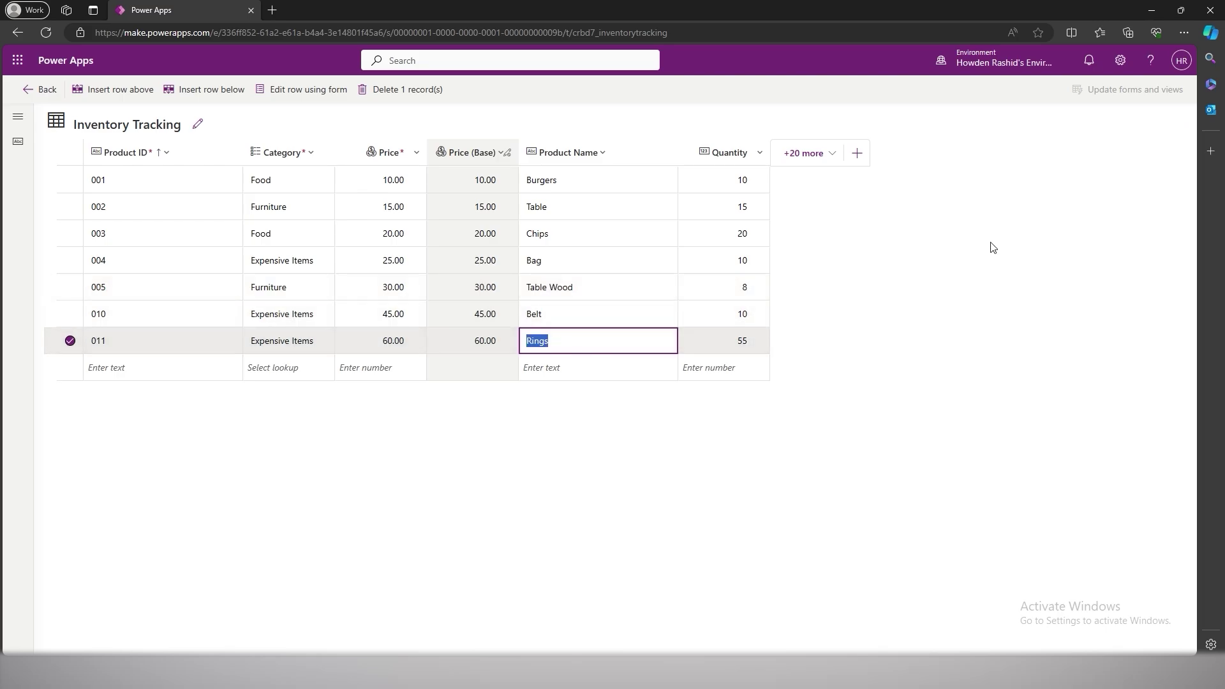
click(993, 246)
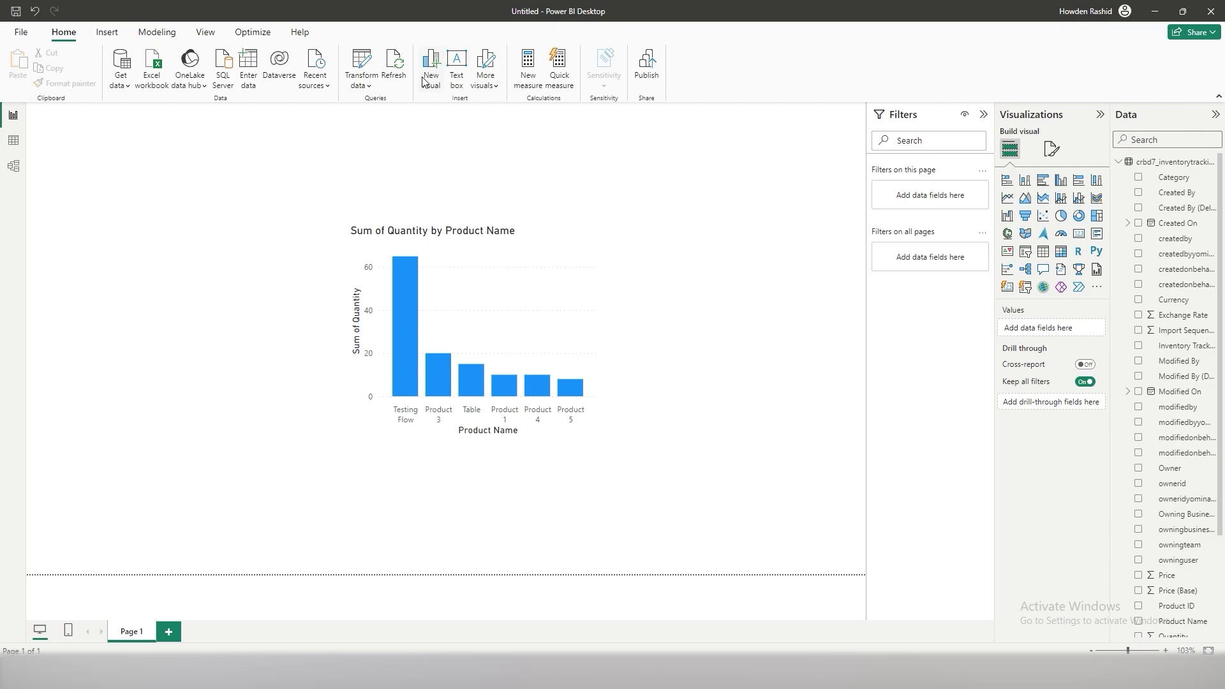
- Refresh the report data and move the column chart to the upper-left corner of the page
click(395, 70)
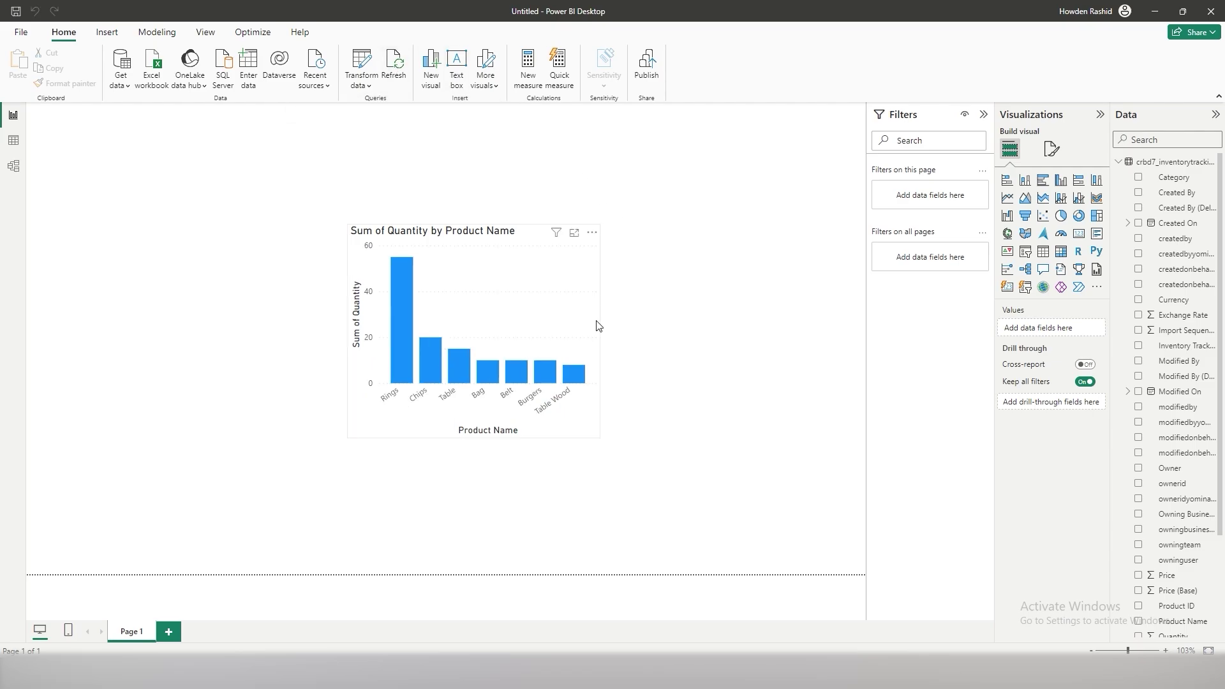
click(599, 326)
drag(597, 323, 295, 233)
click(481, 326)
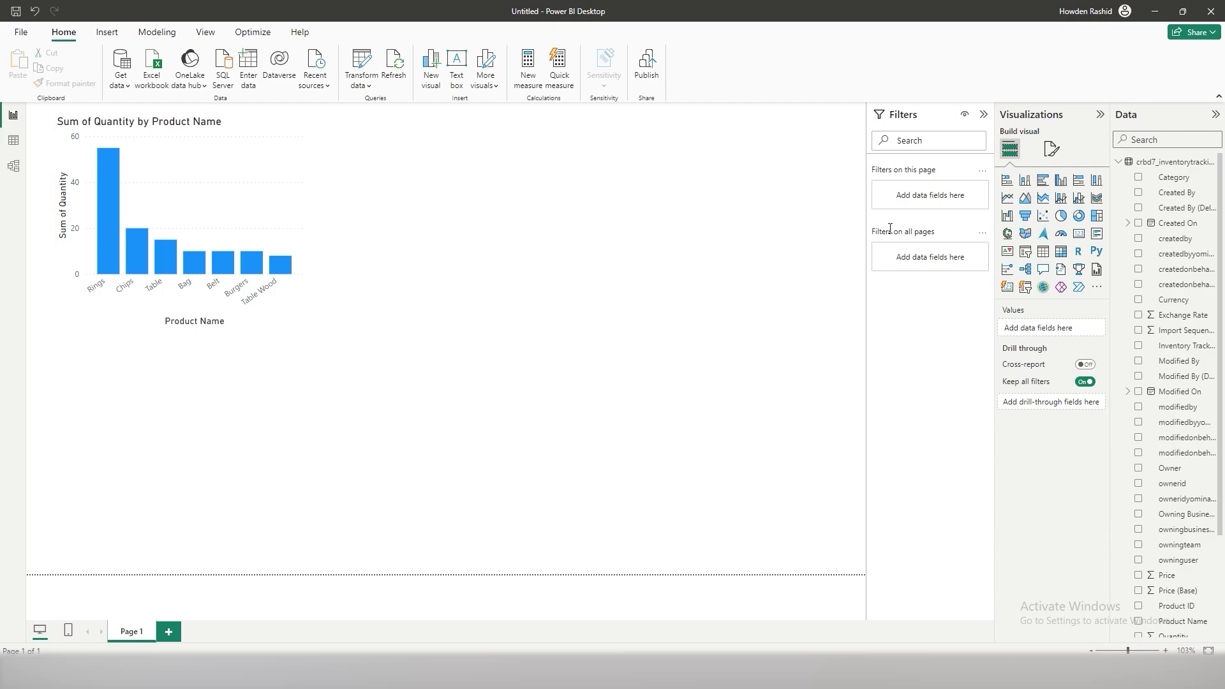
- Add a pie chart of Quantity by Product Name to the right of the column chart and enlarge it
click(1061, 216)
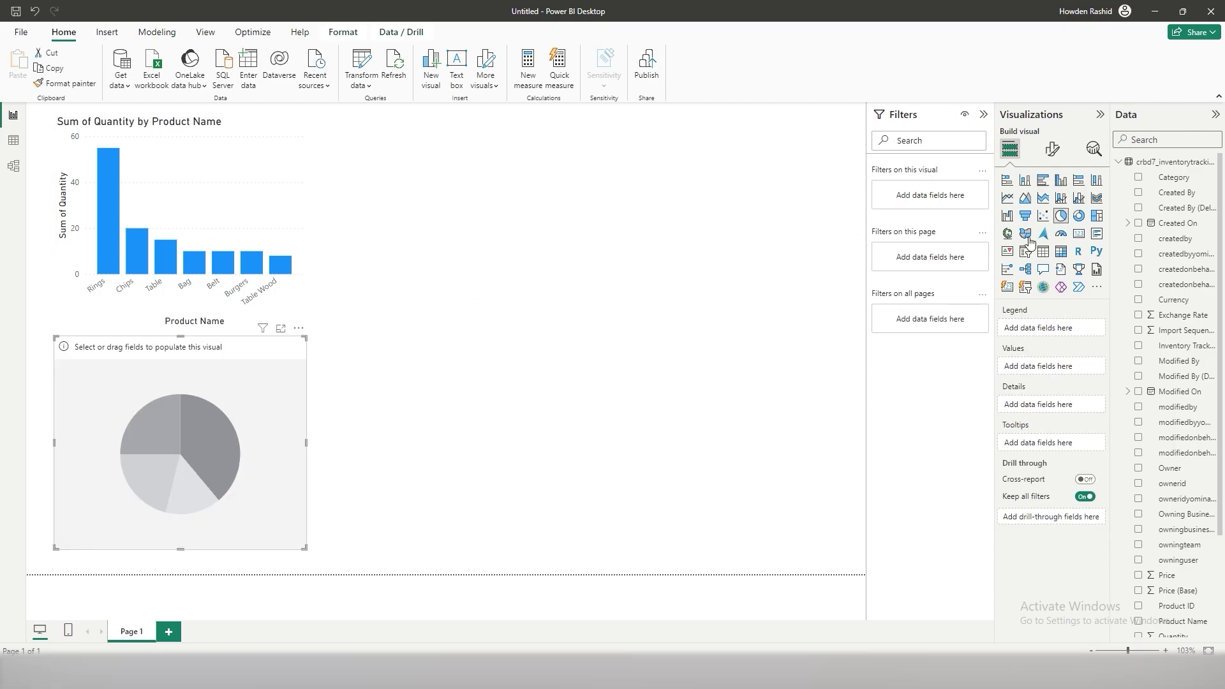
drag(288, 355, 784, 147)
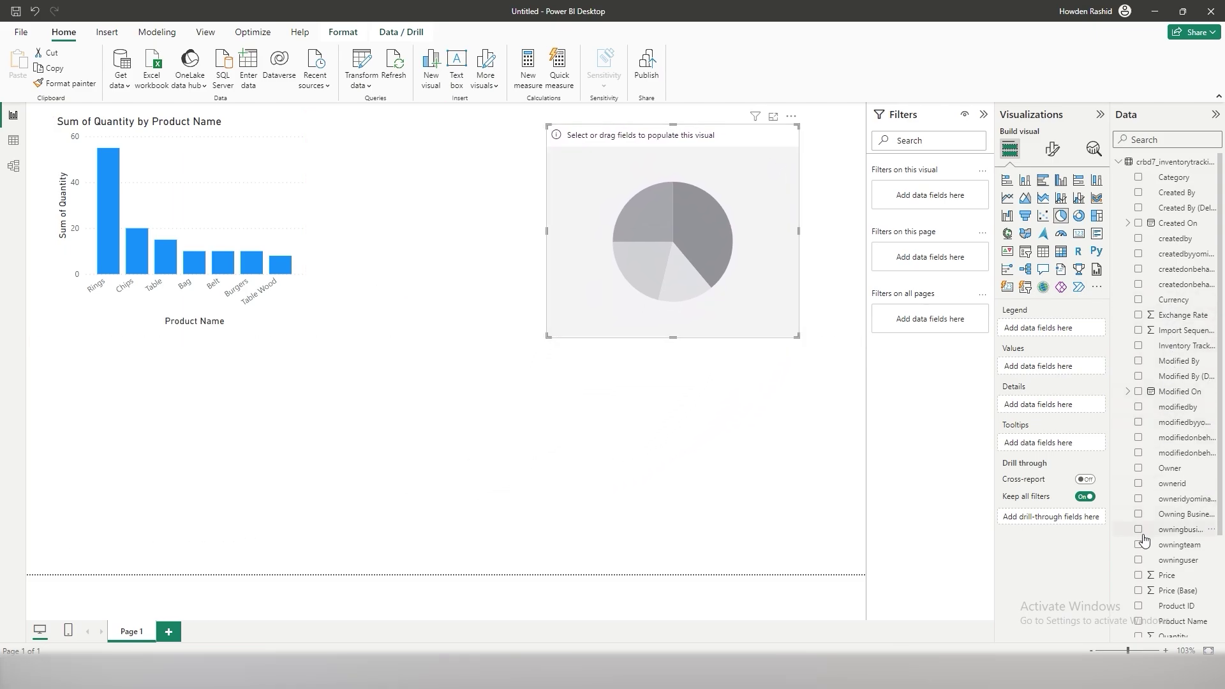
scroll(1142, 539, down, 3)
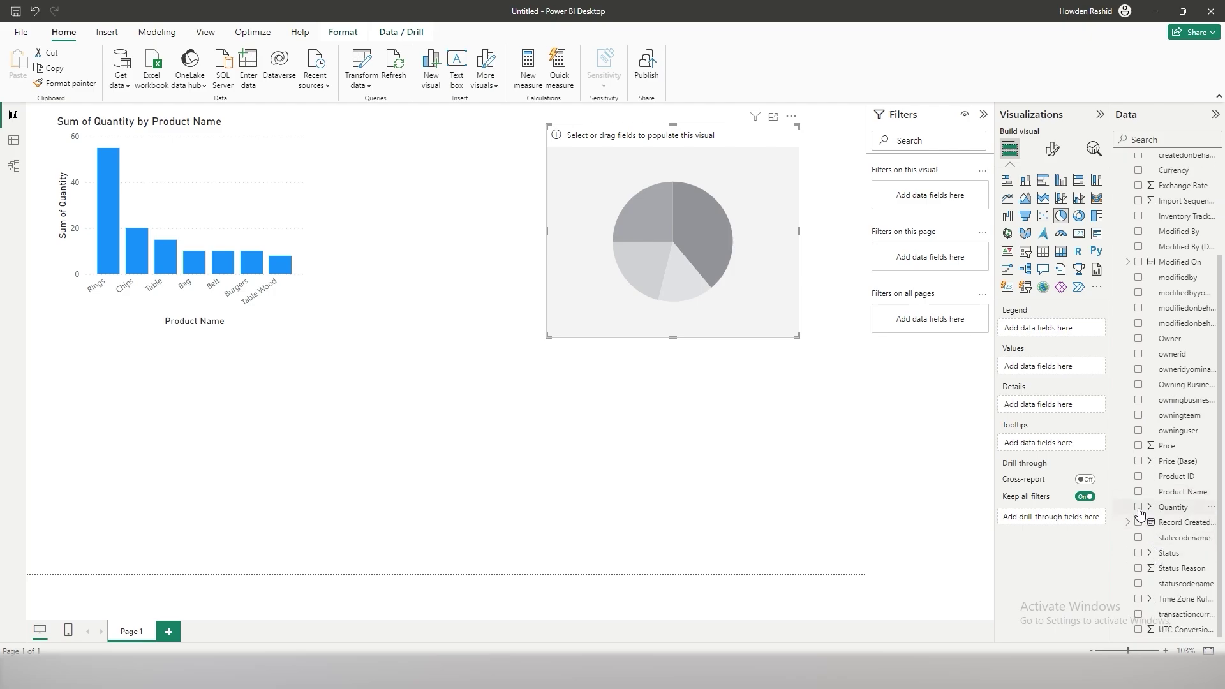
click(1139, 507)
click(1140, 492)
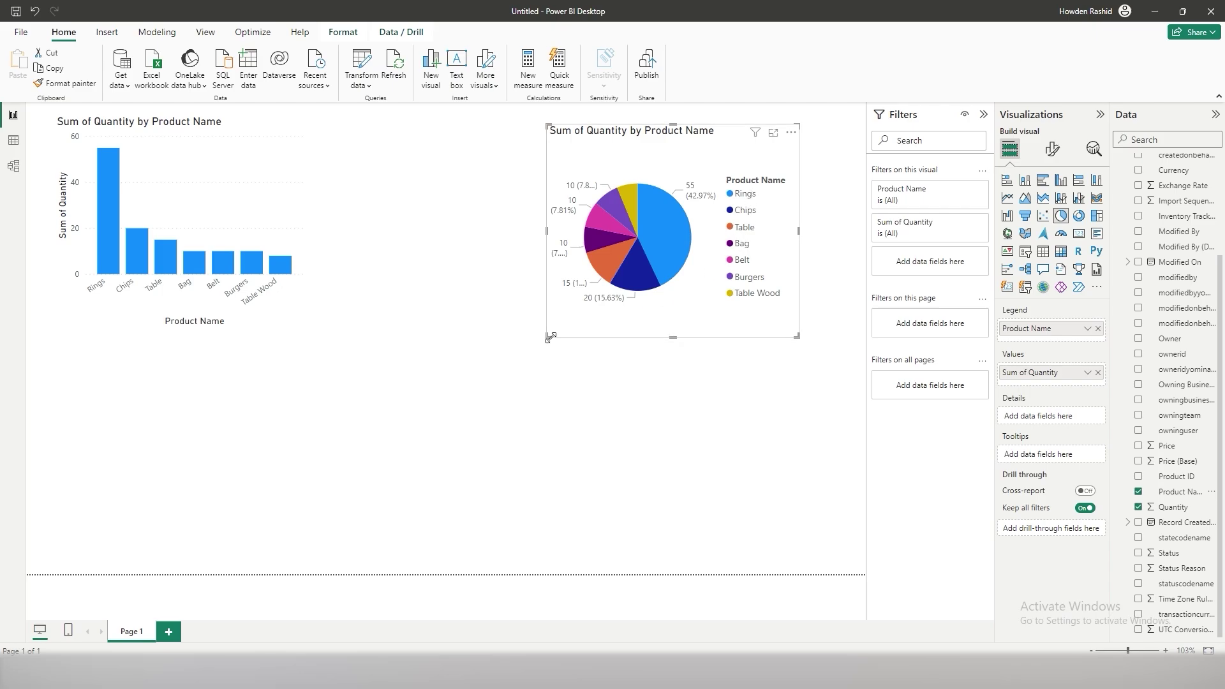
drag(550, 337, 436, 430)
drag(703, 399, 706, 460)
- Shift the column chart slightly to the right within the upper-left area of the page
click(165, 262)
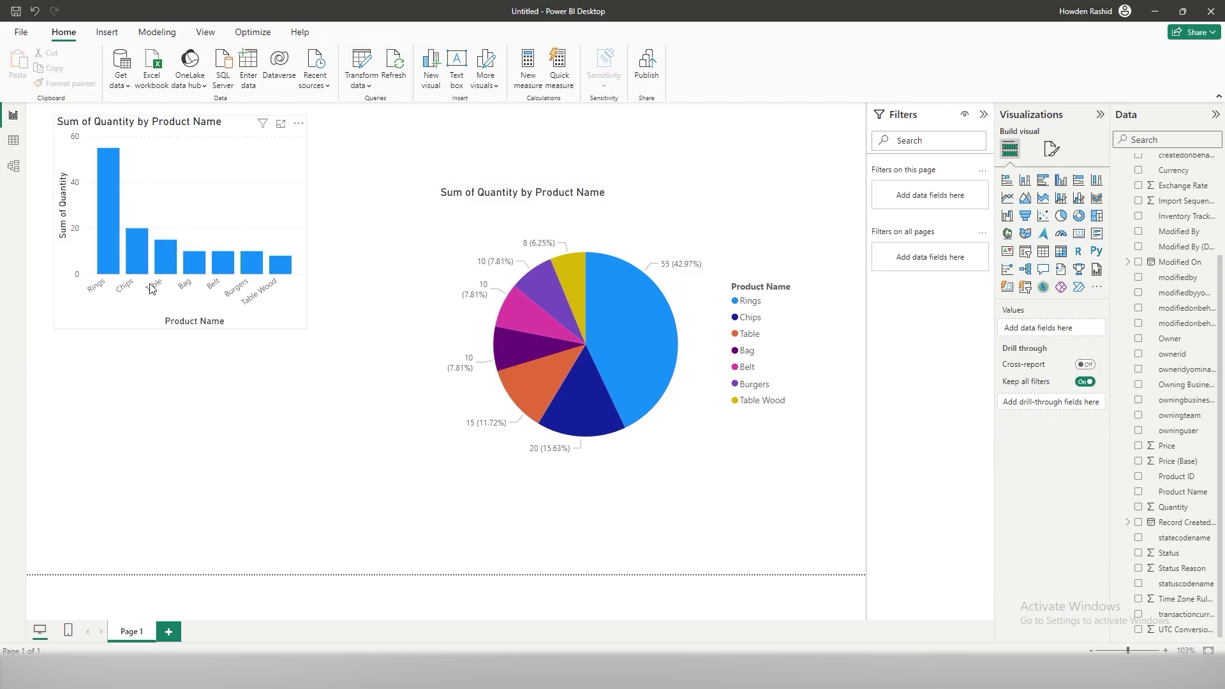
click(138, 296)
drag(246, 314, 288, 318)
click(294, 356)
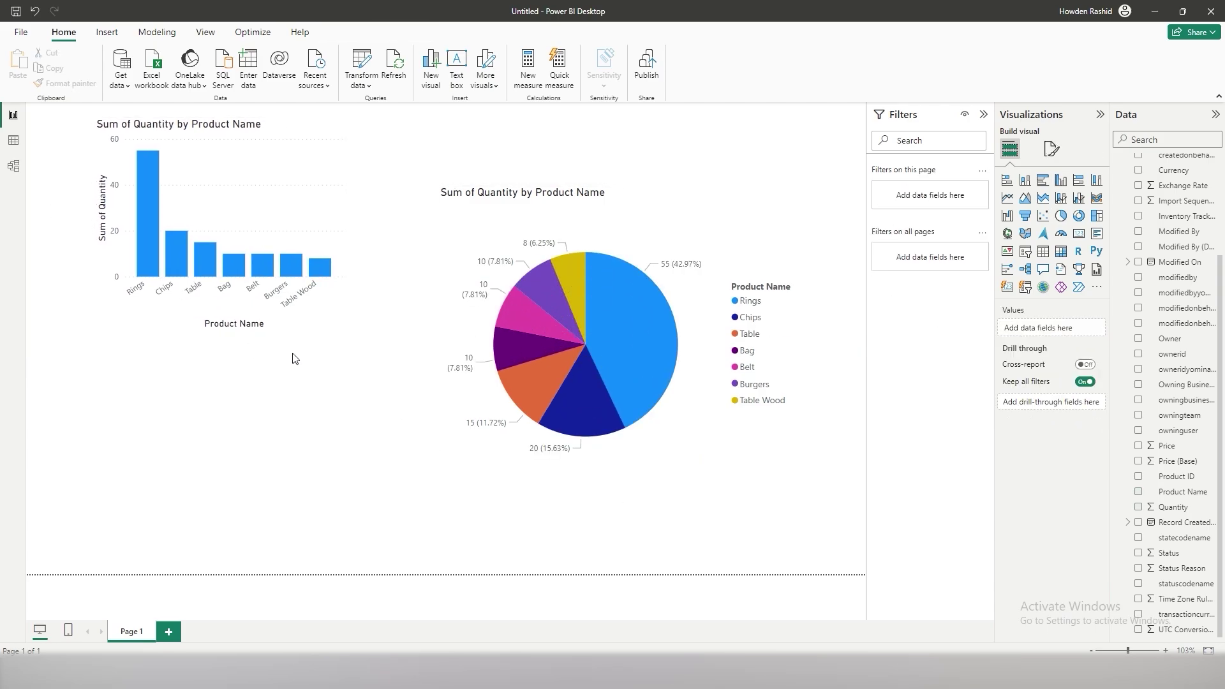
- Check the cross-highlighting by selecting each product column from Rings to Table Wood in turn, and clear the selection
mouse_move(217, 273)
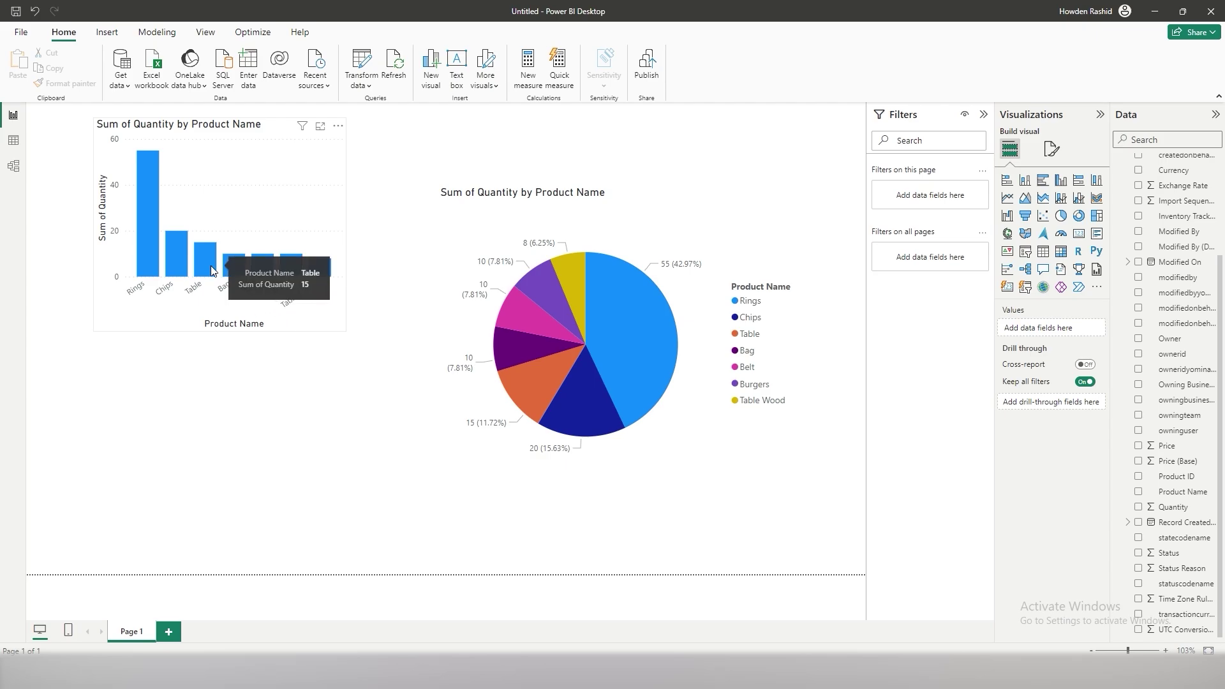
click(150, 260)
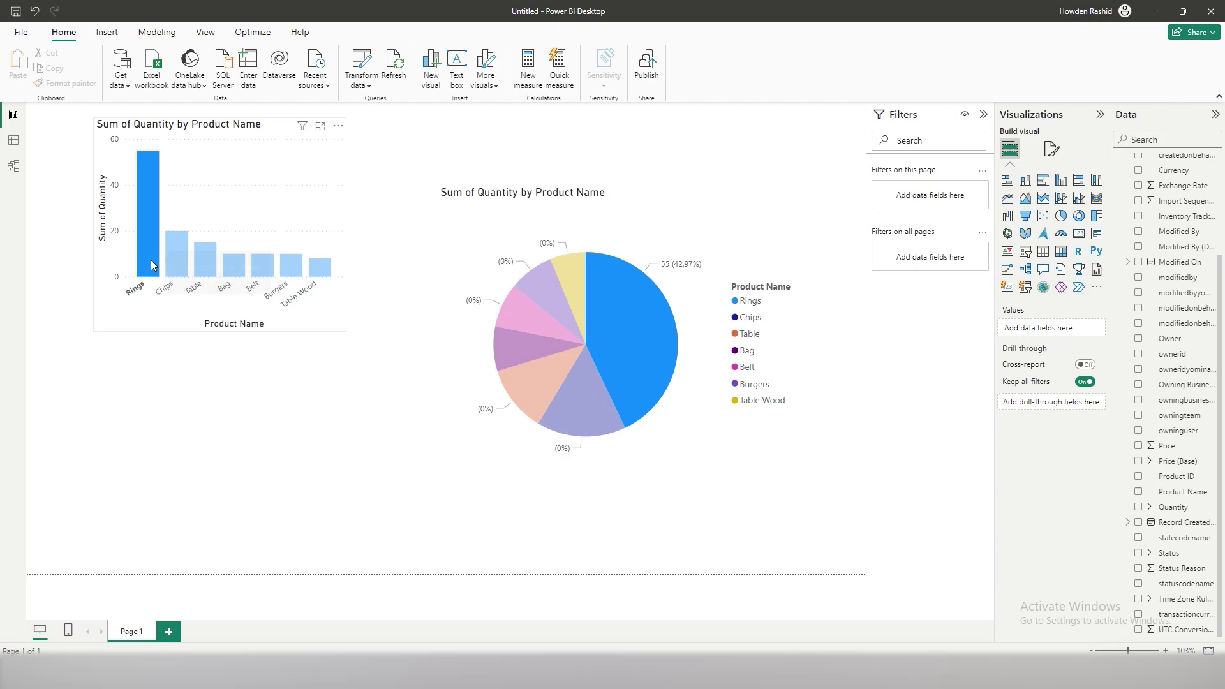
click(181, 260)
click(205, 260)
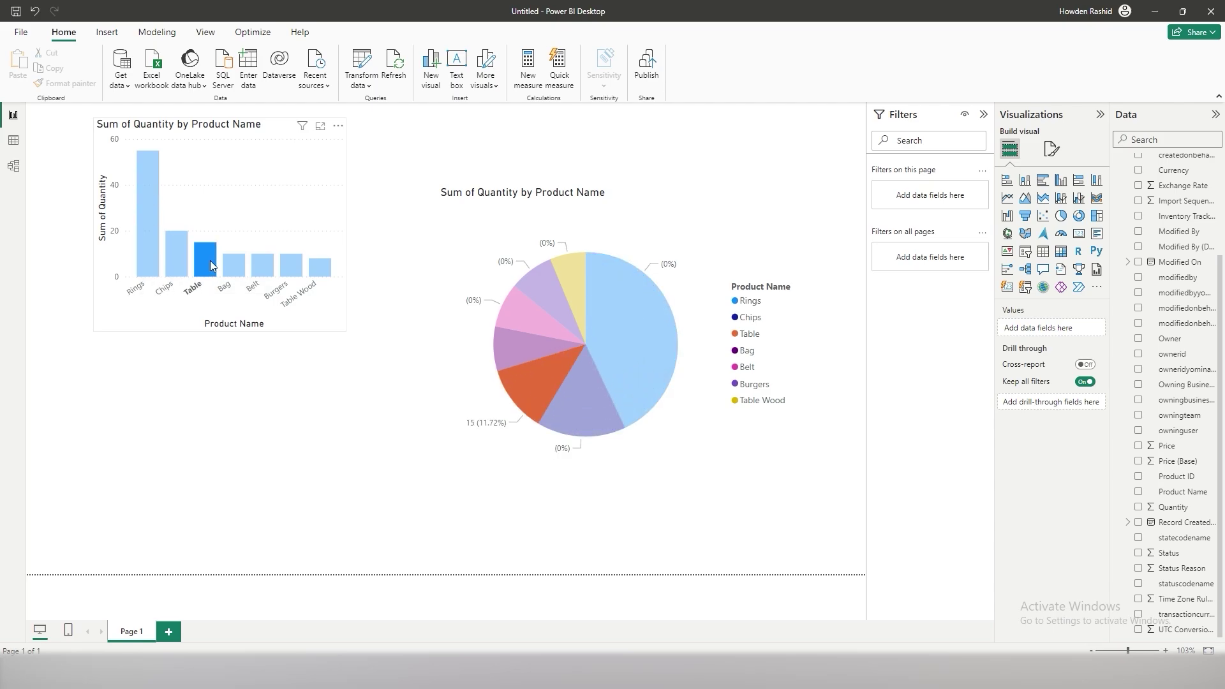
click(236, 268)
click(263, 268)
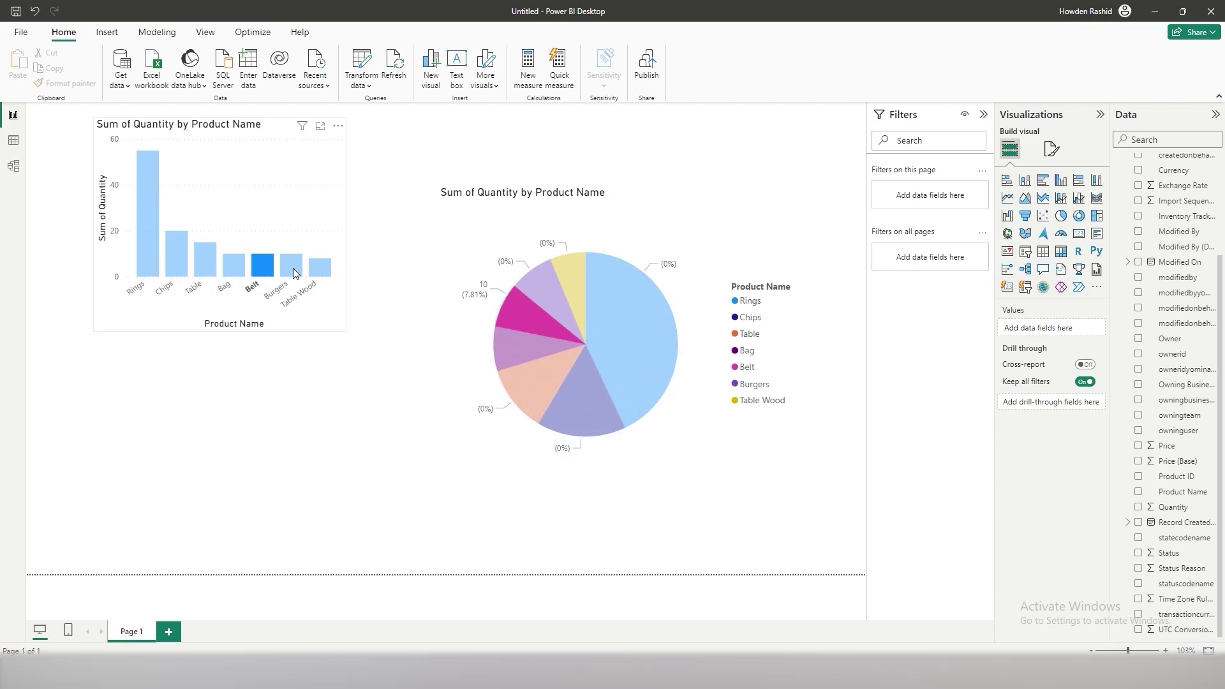
click(293, 268)
click(325, 268)
click(341, 391)
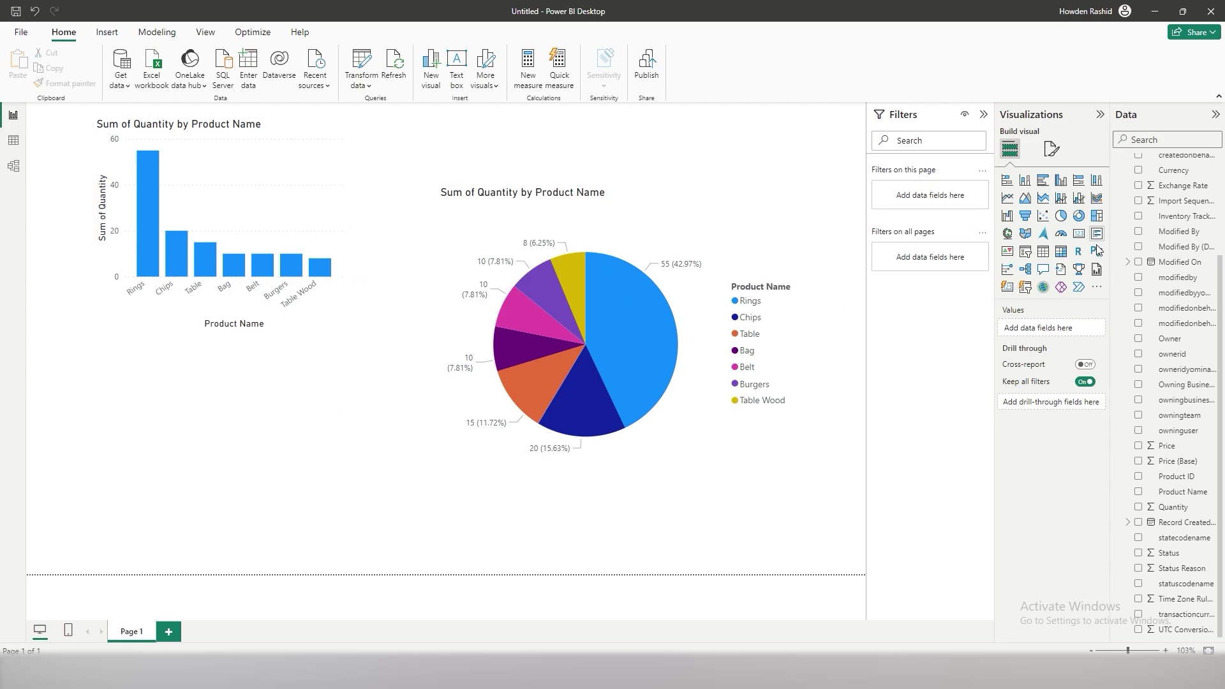
- Add a slicer for Product Name below the column chart and enlarge it slightly
click(1026, 287)
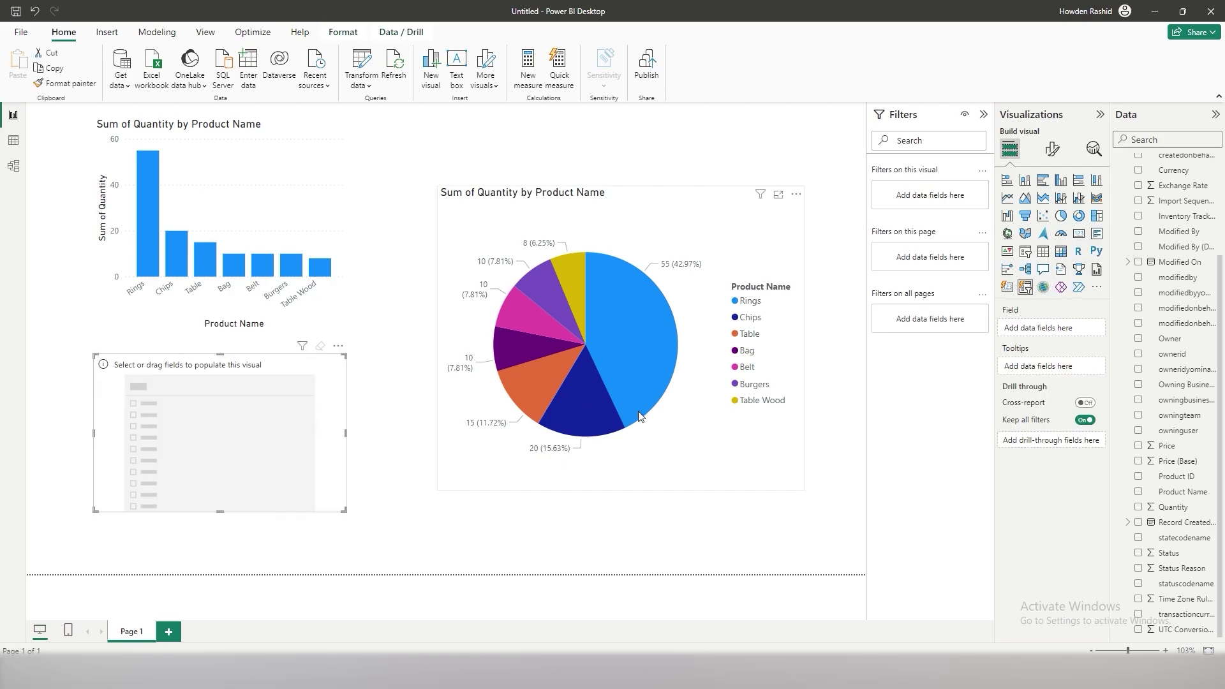
click(1180, 491)
click(640, 530)
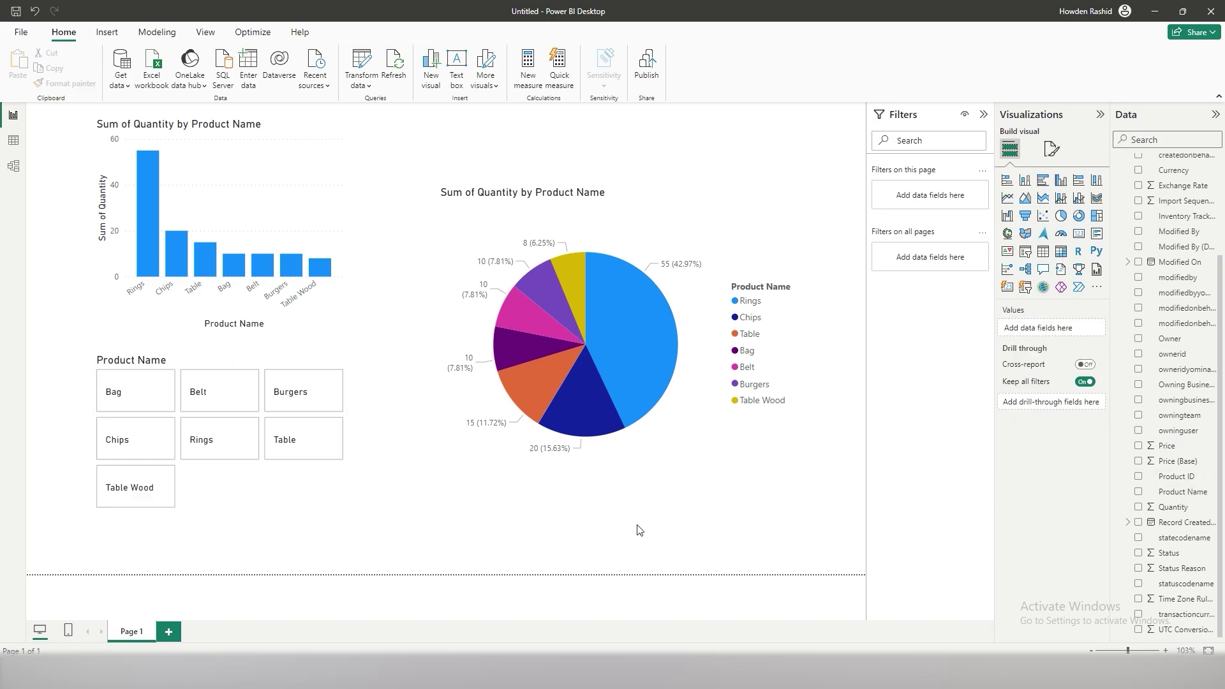
click(298, 359)
mouse_move(344, 509)
mouse_down()
mouse_move(362, 525)
mouse_move(323, 509)
mouse_up()
click(411, 526)
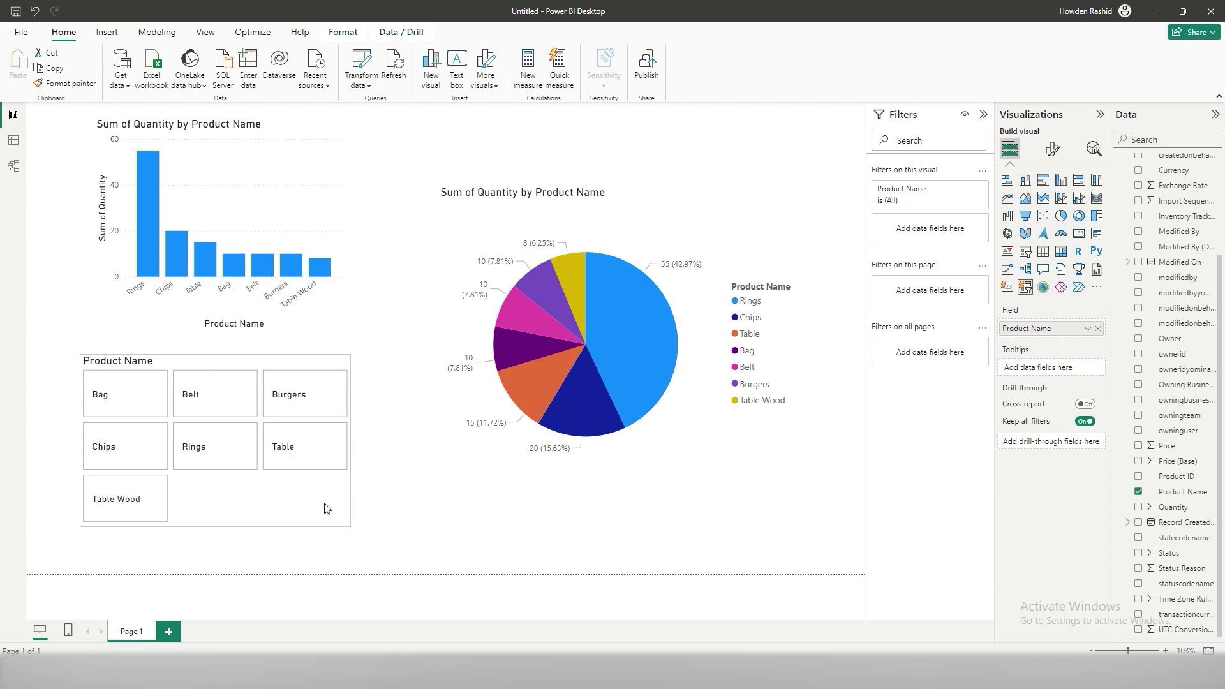
click(395, 499)
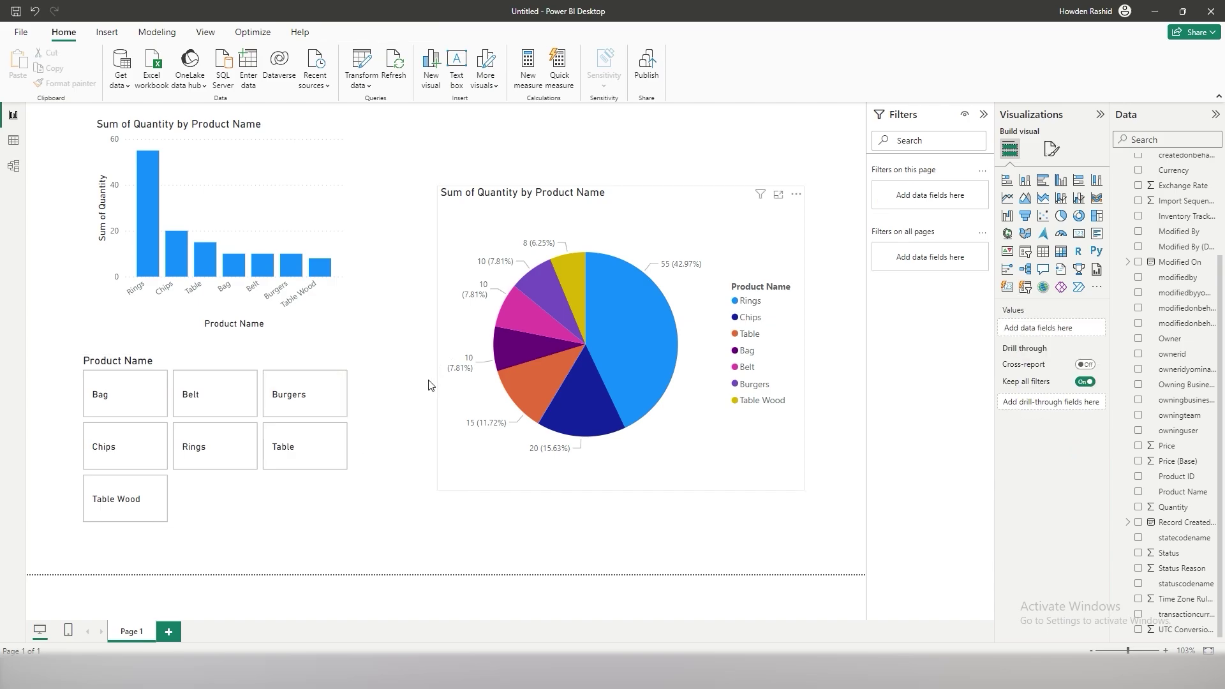
- Test the product slicer by filtering on Table, Burgers, Belt and Rings, and clear the filter
click(311, 449)
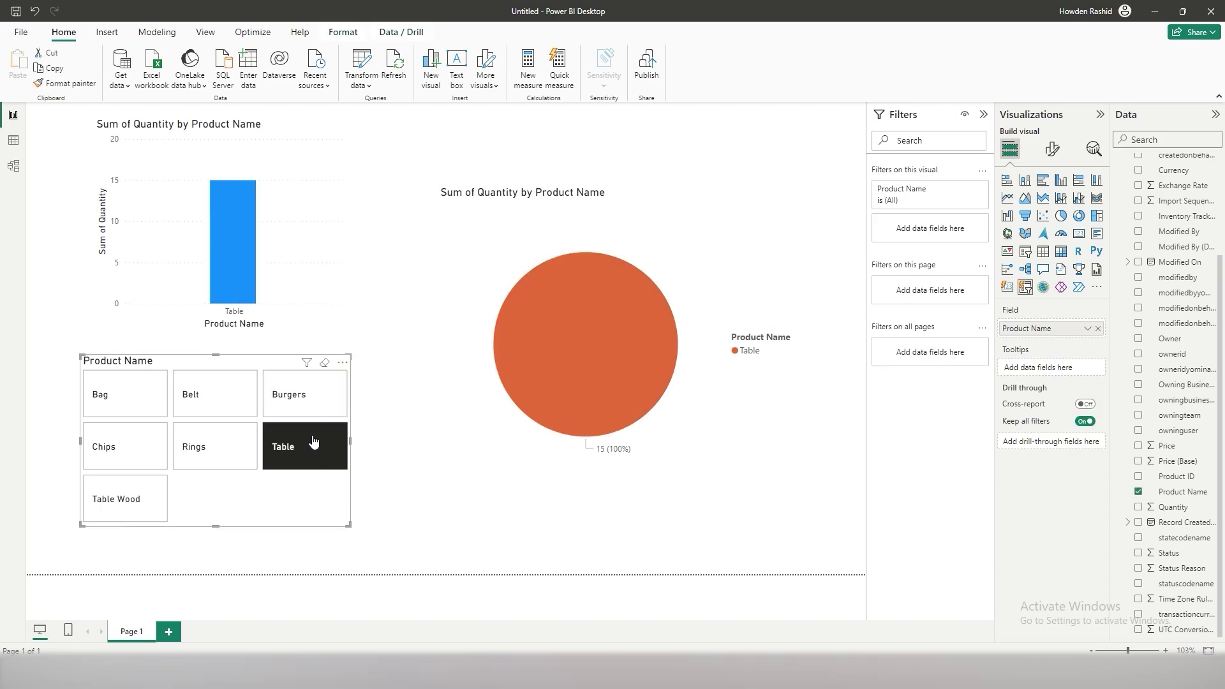
click(318, 400)
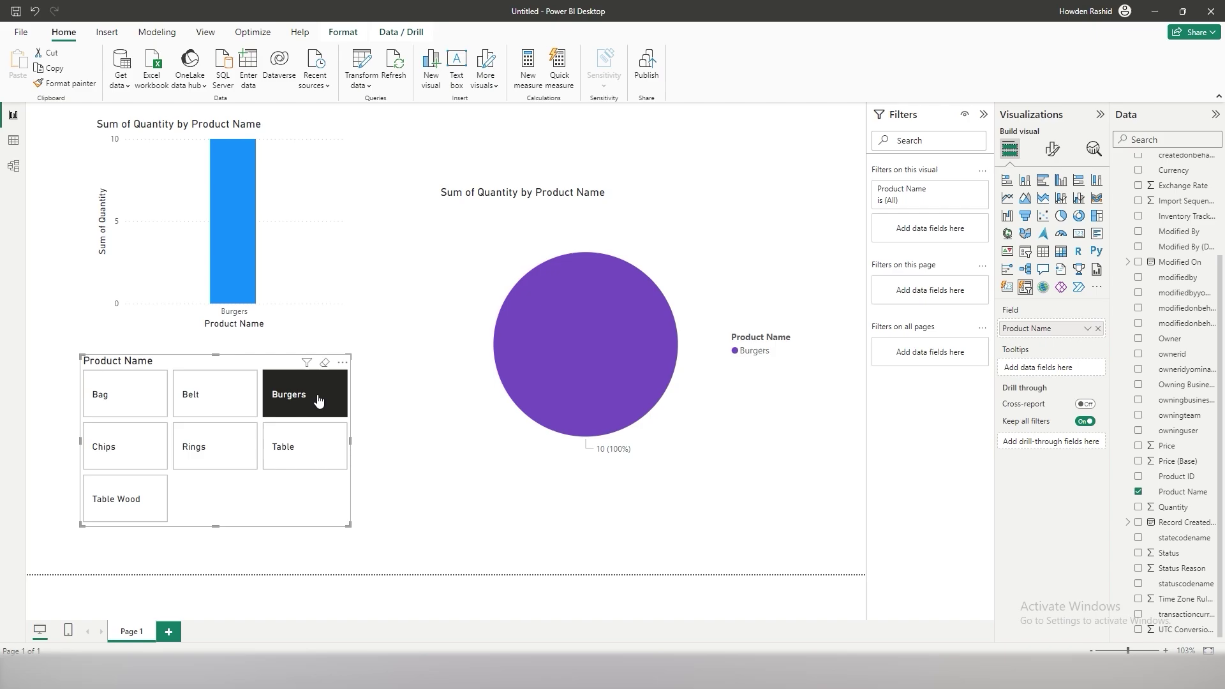
click(220, 396)
click(227, 434)
click(227, 434)
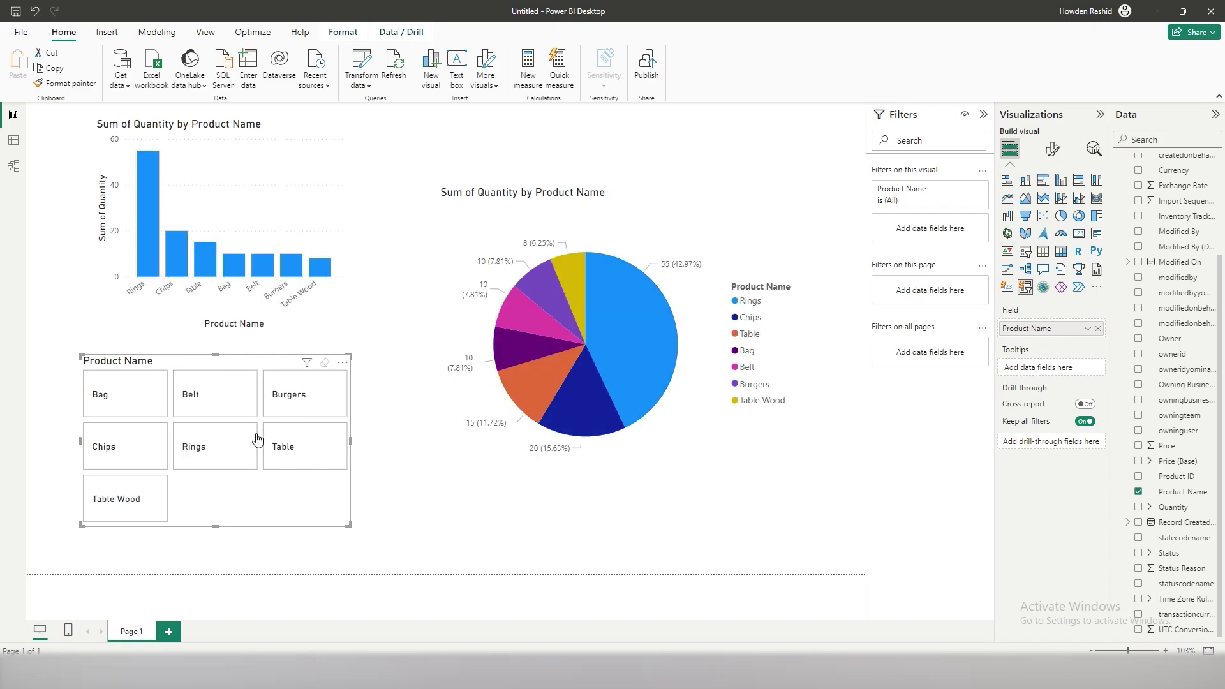
click(418, 487)
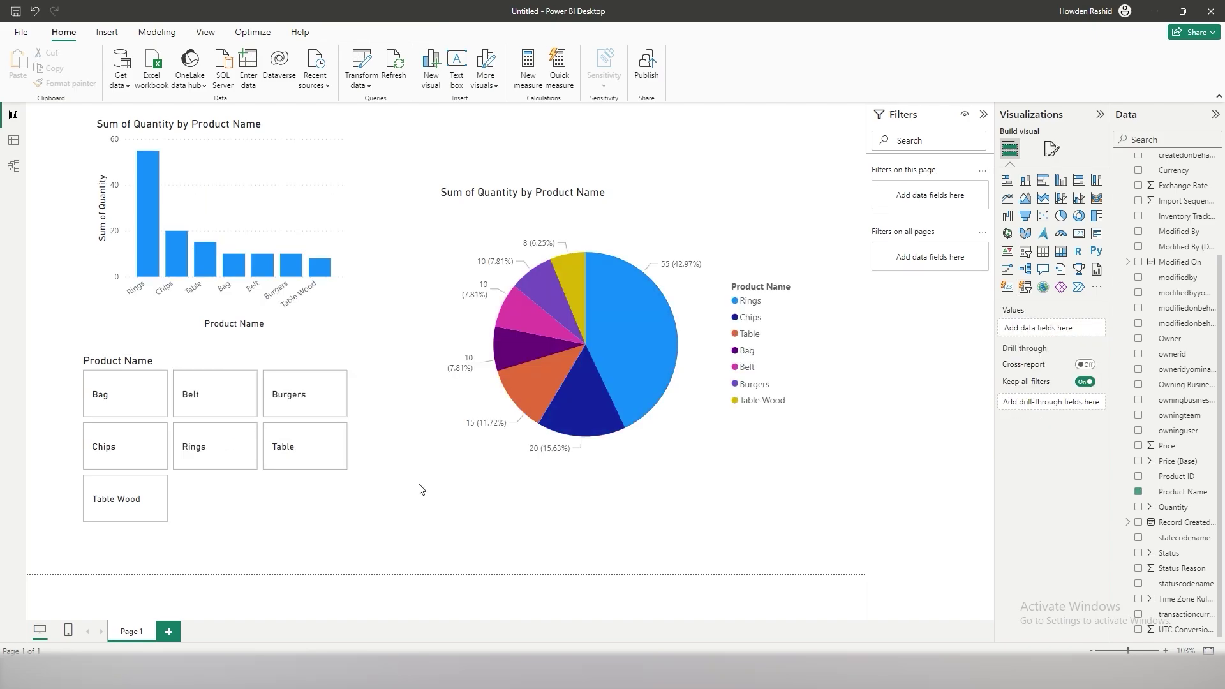
- Rearrange the page with the slicer at the upper left, the enlarged column chart below it and the pie chart beside them
click(328, 514)
click(329, 324)
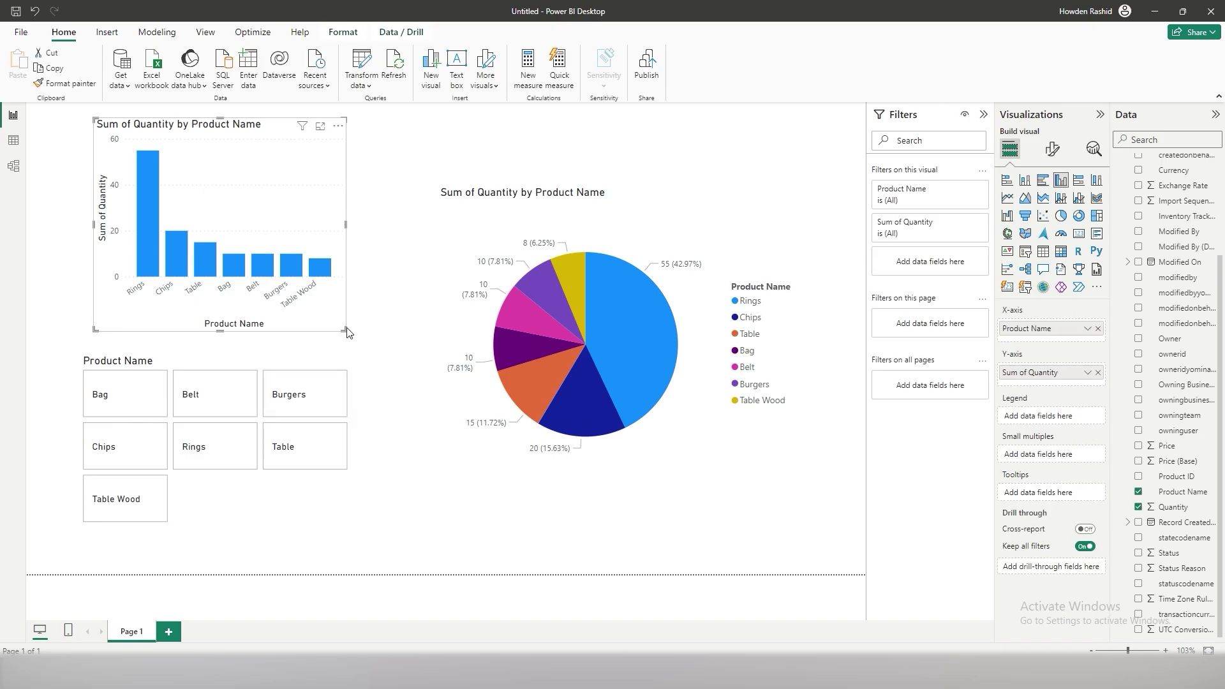
drag(280, 294, 793, 563)
drag(303, 510, 257, 265)
drag(814, 495, 597, 348)
drag(766, 459, 255, 370)
drag(247, 492, 347, 536)
drag(638, 357, 638, 390)
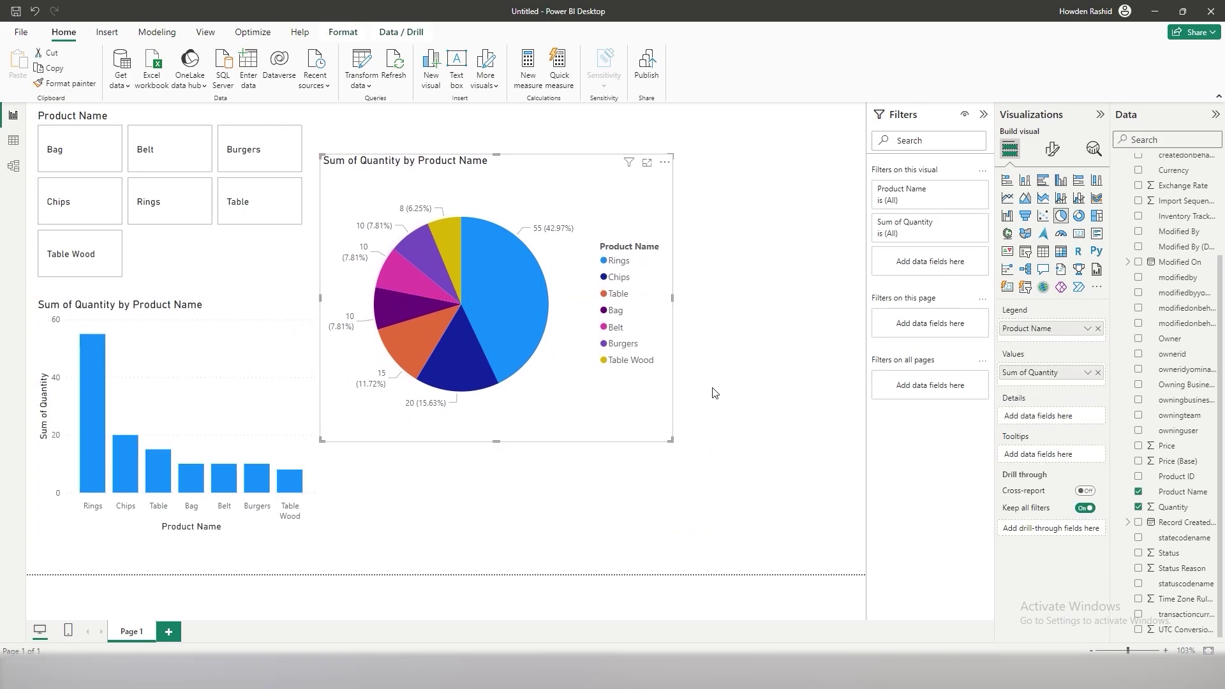
click(713, 393)
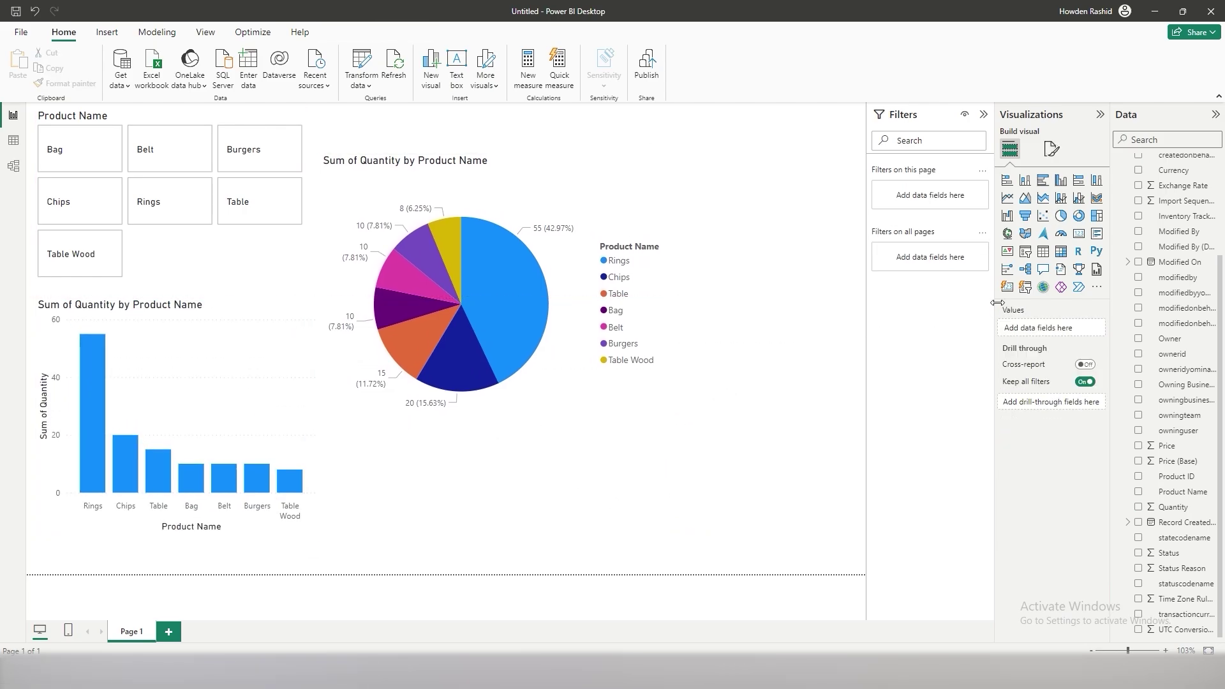
- Add a Power Apps visual along the right side of the page with the Quantity and Product Name fields
click(1060, 288)
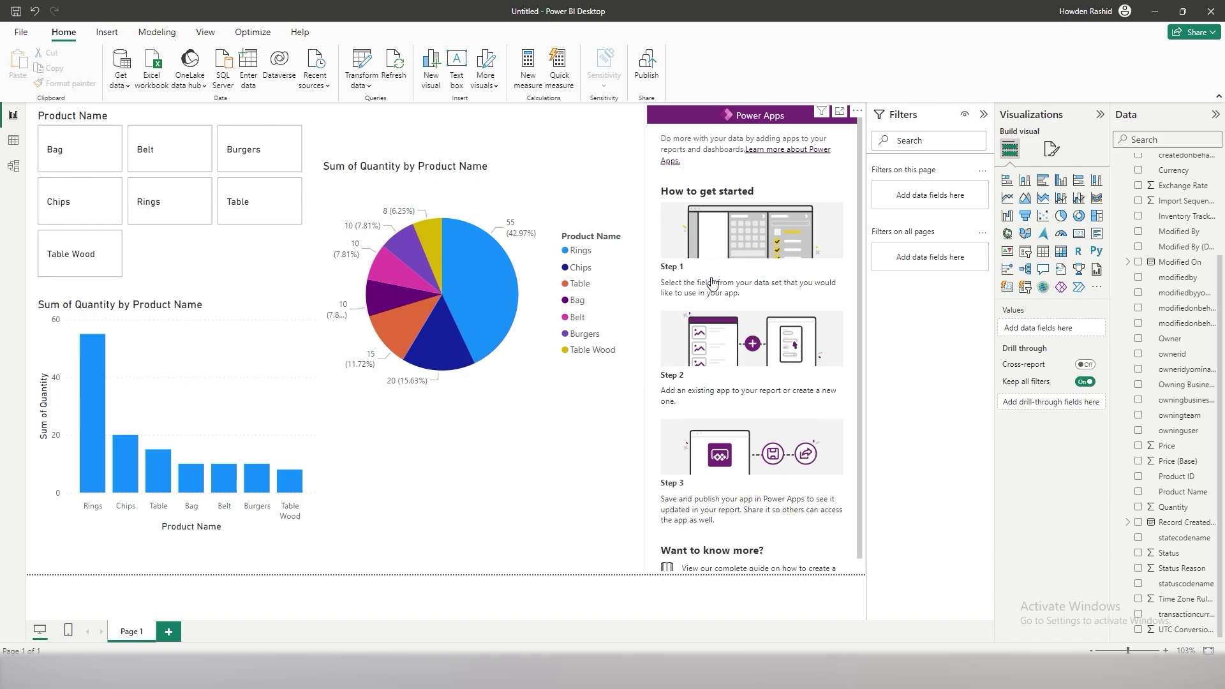
scroll(720, 283, down, 1)
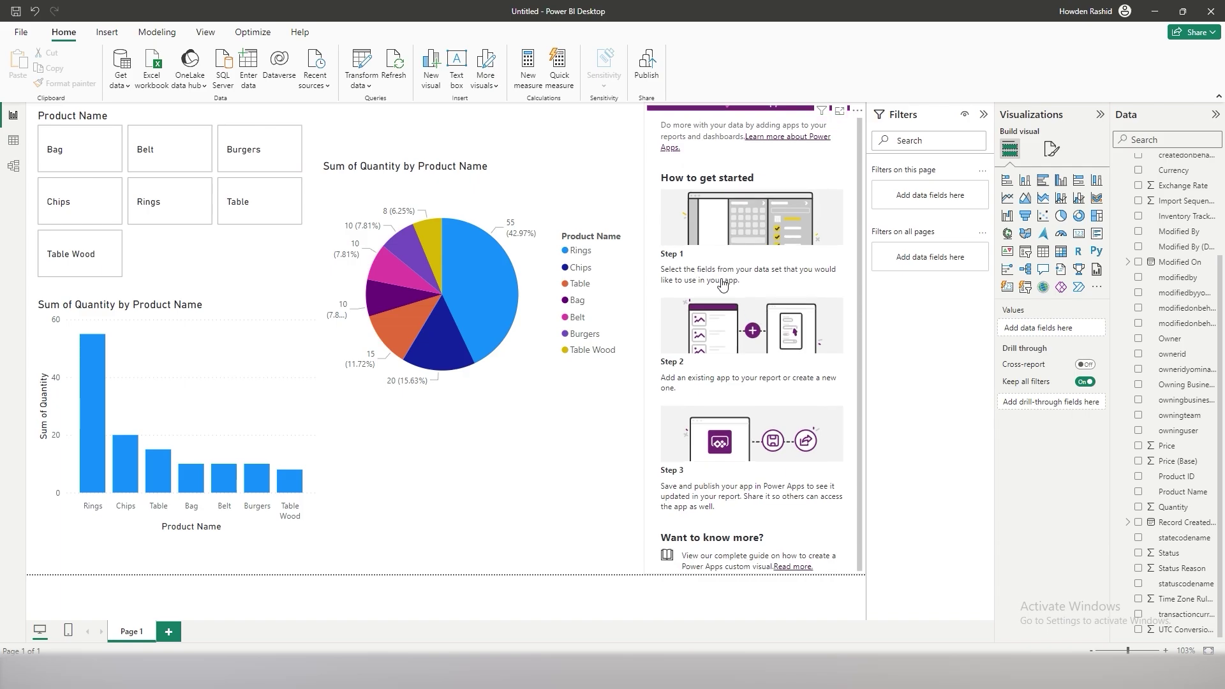
scroll(720, 281, up, 1)
click(756, 295)
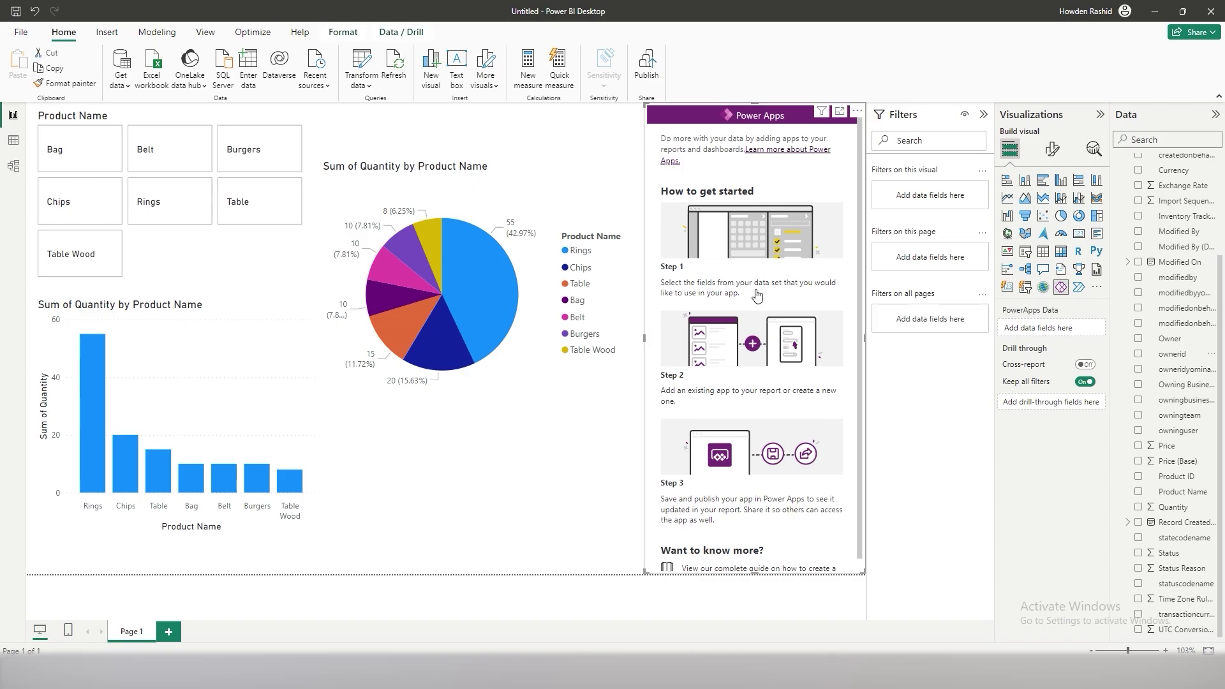
click(1138, 507)
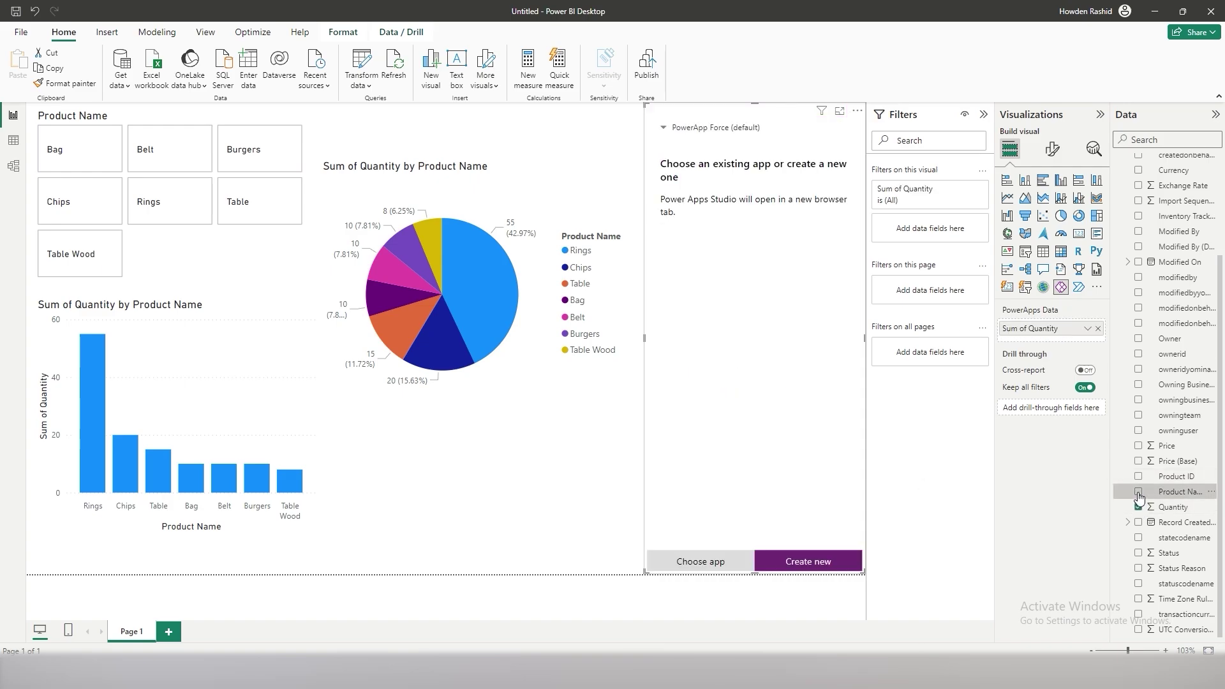
click(1138, 493)
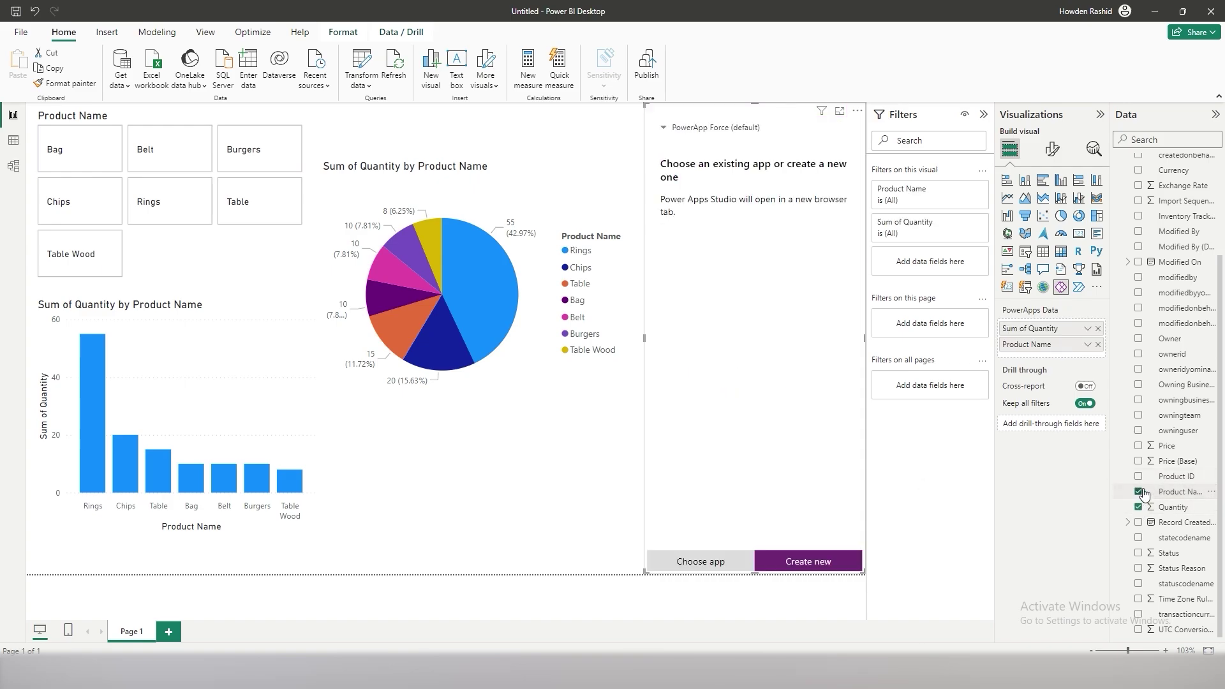
- Embed the existing Inventory Management App in the visual and open it in Power Apps Studio to finalize the data connection
click(709, 562)
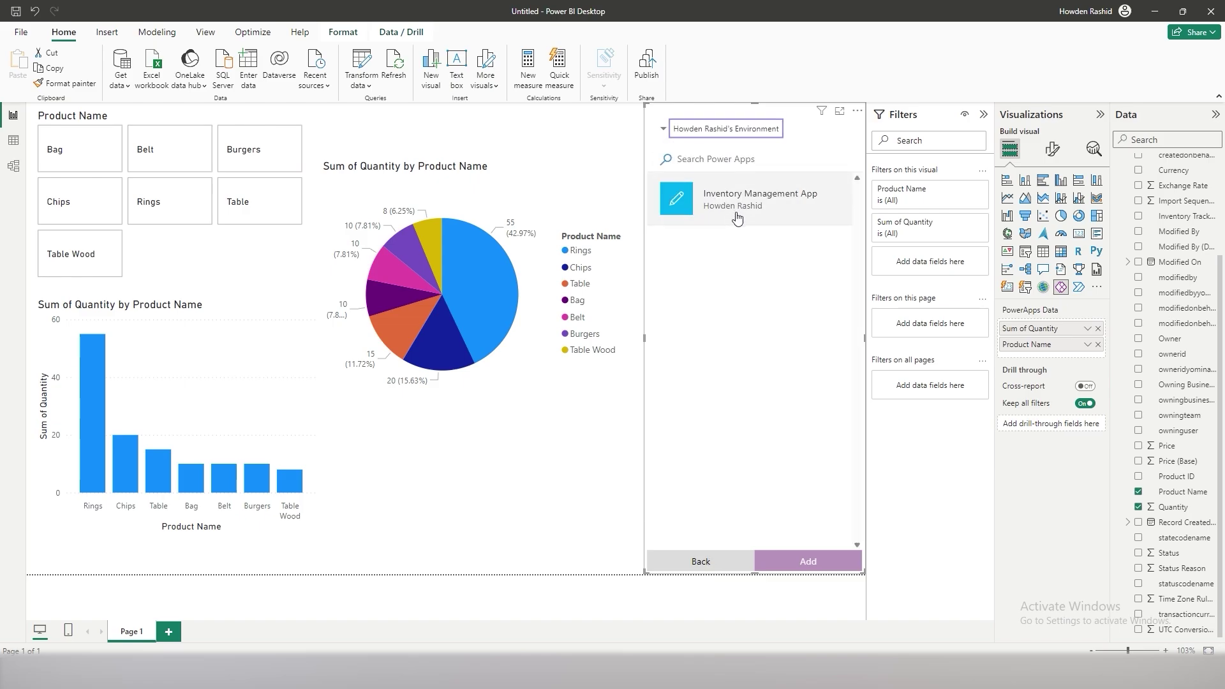
click(737, 220)
click(805, 562)
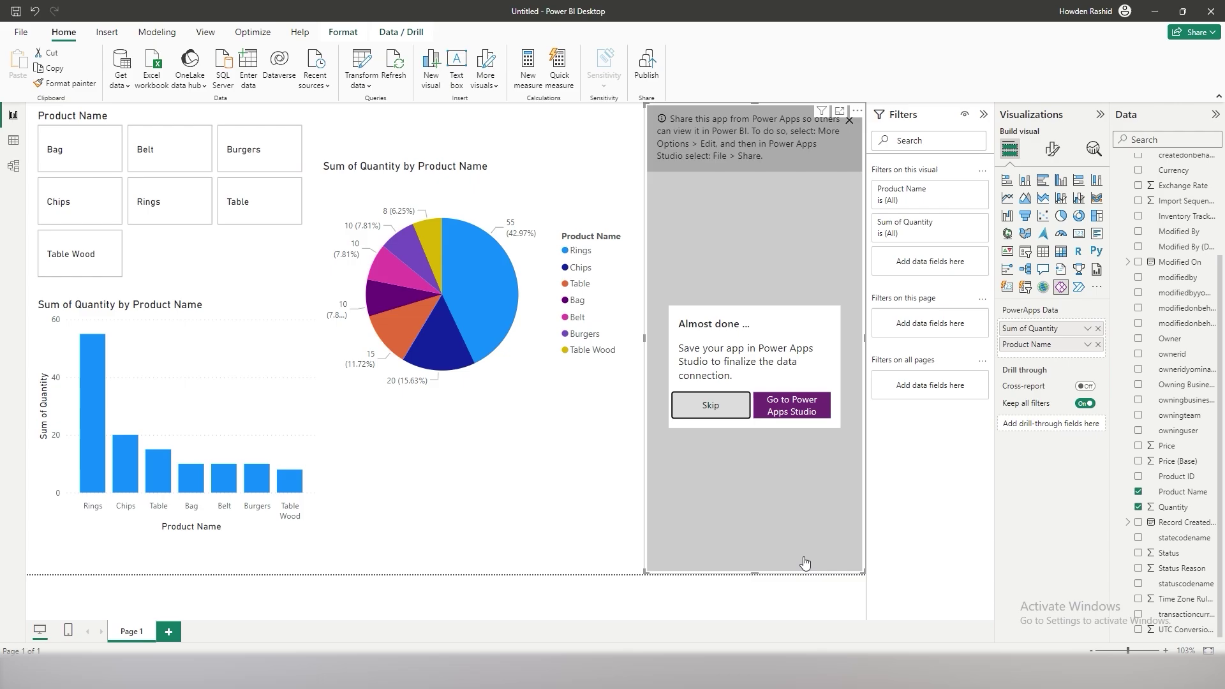
click(791, 407)
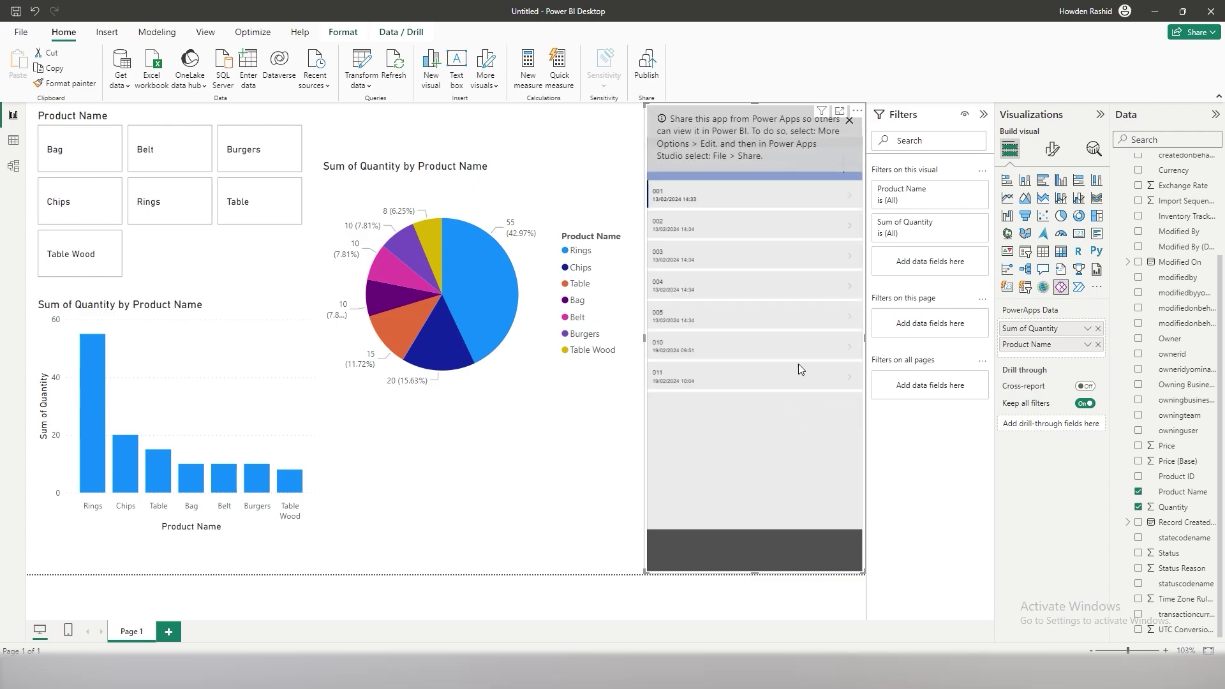
click(726, 382)
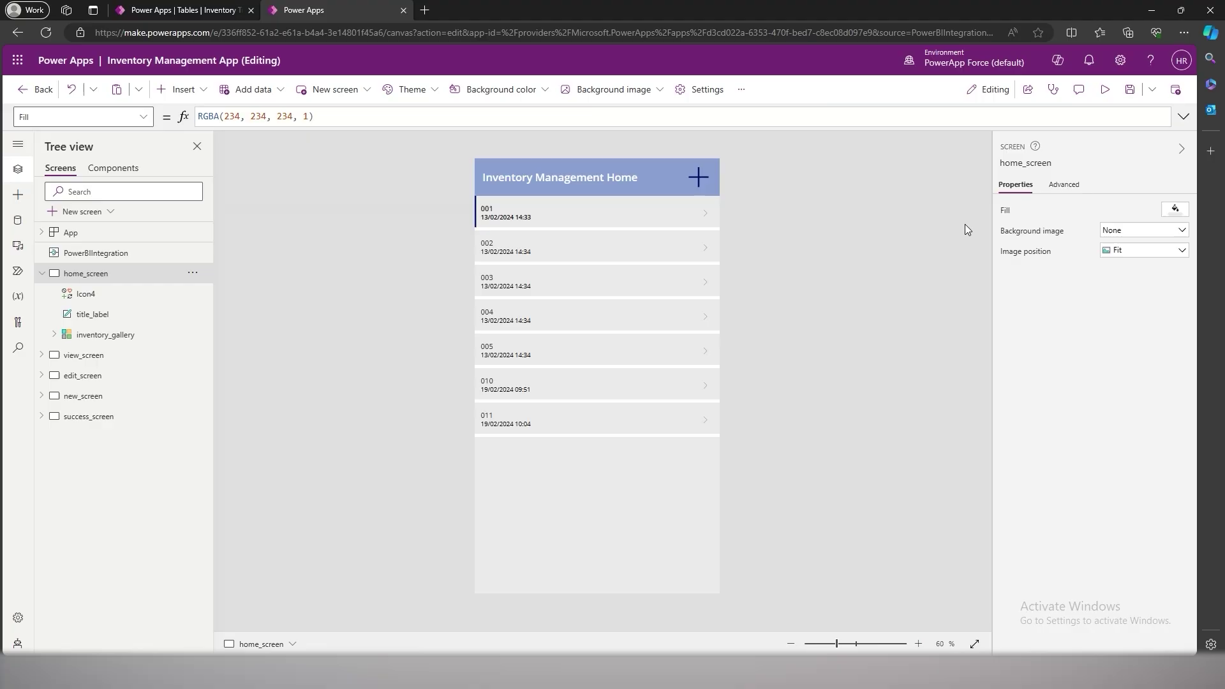
- Share the Inventory Management App with Everyone in PowerApp Force as users
click(1028, 101)
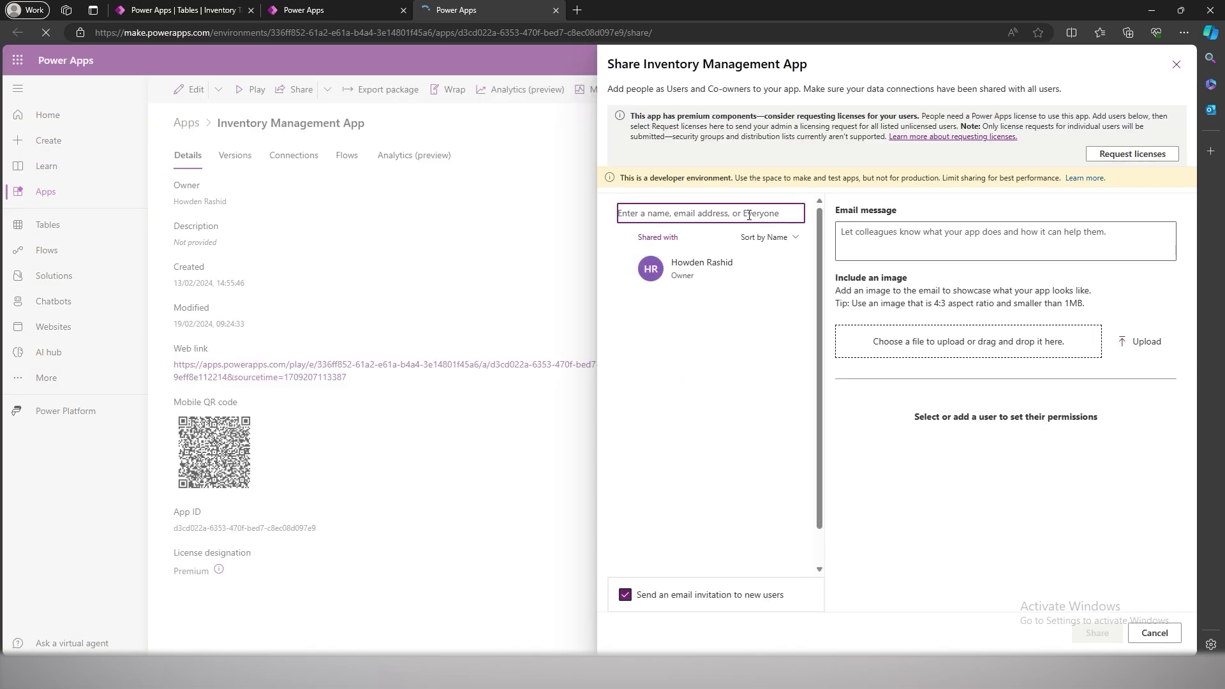
text(everyon)
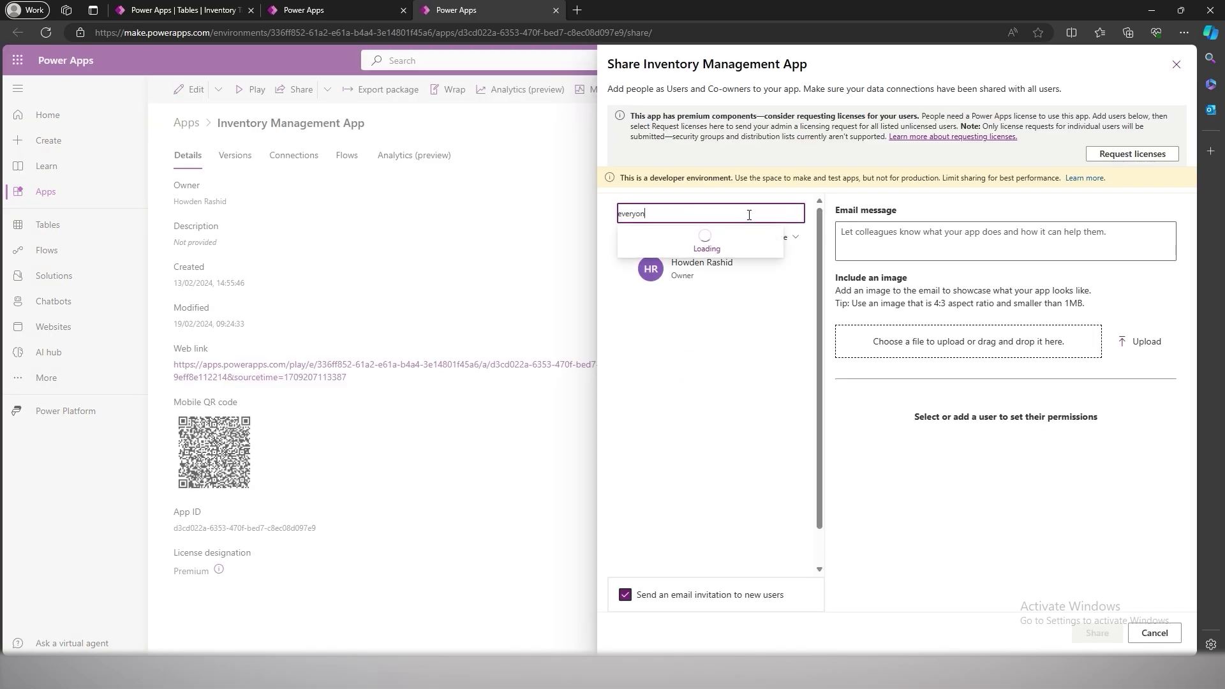
click(743, 238)
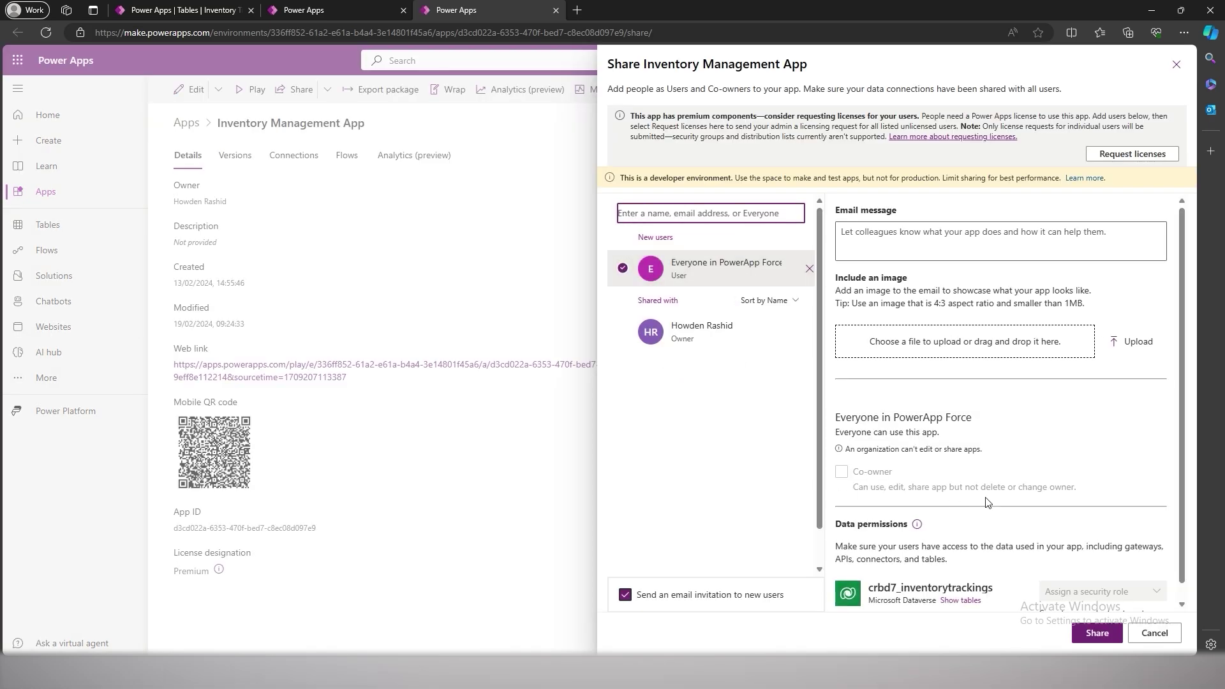
click(1095, 632)
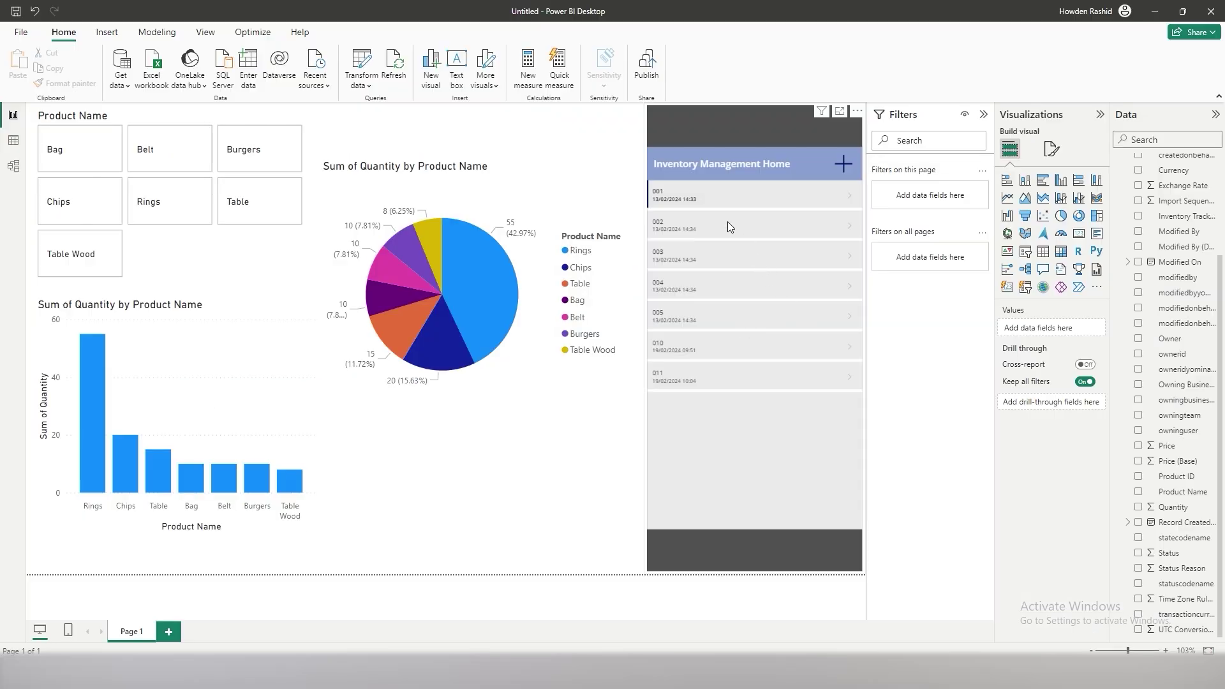
- Start a new record in the report's embedded app with Product ID TEST PRODUCT, Product Name POWER BI TEST and Price 23
click(842, 164)
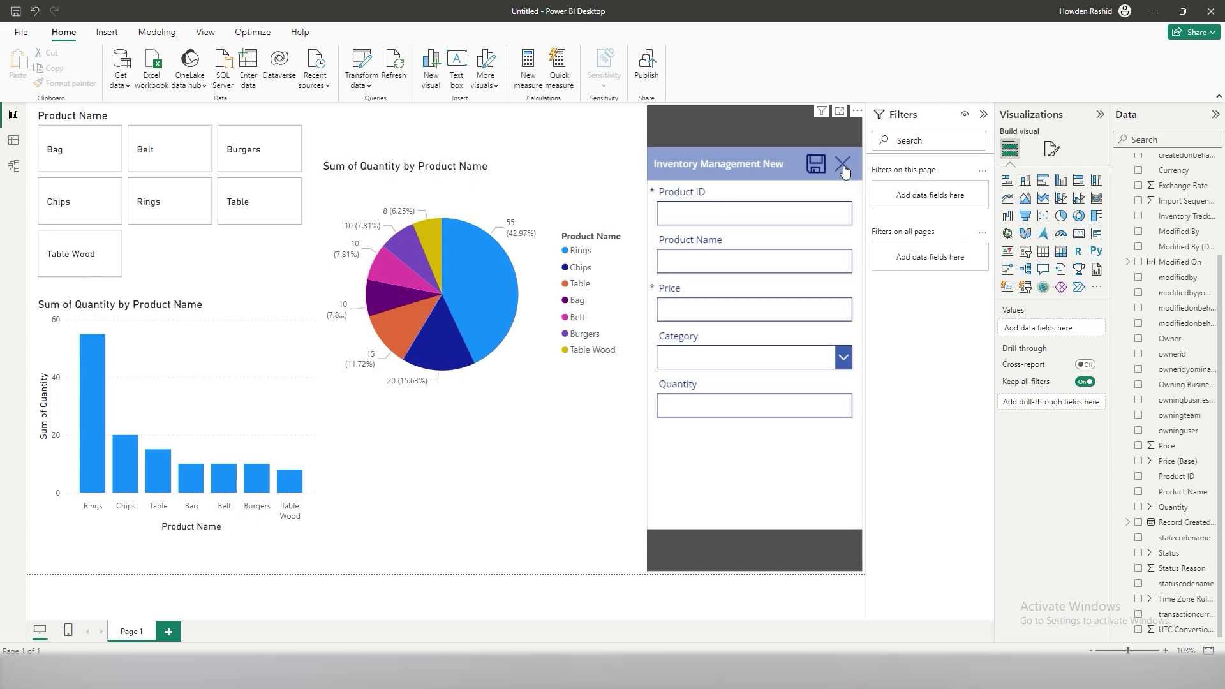
click(842, 164)
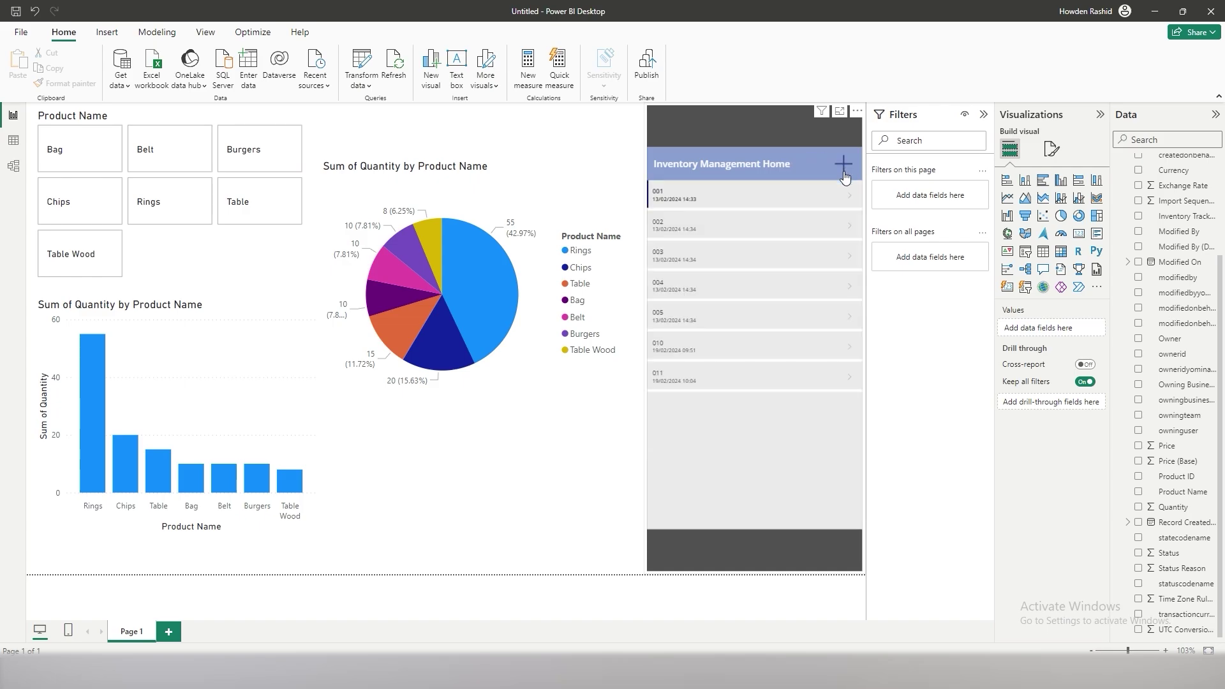
click(842, 165)
click(748, 211)
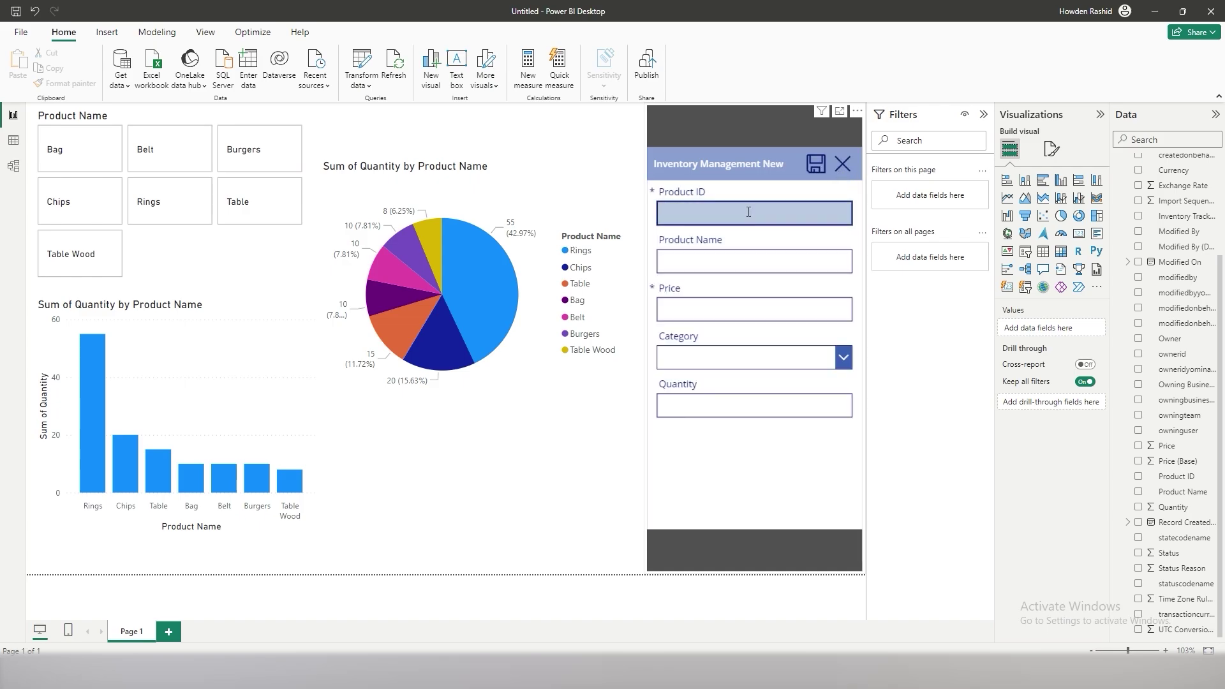
text(TEST PRODUCT)
key(Tab)
text(POWER BI TEST)
key(Tab)
text(23)
- Set the new record's category to Furniture and its quantity to 12, and save it
click(733, 358)
click(700, 399)
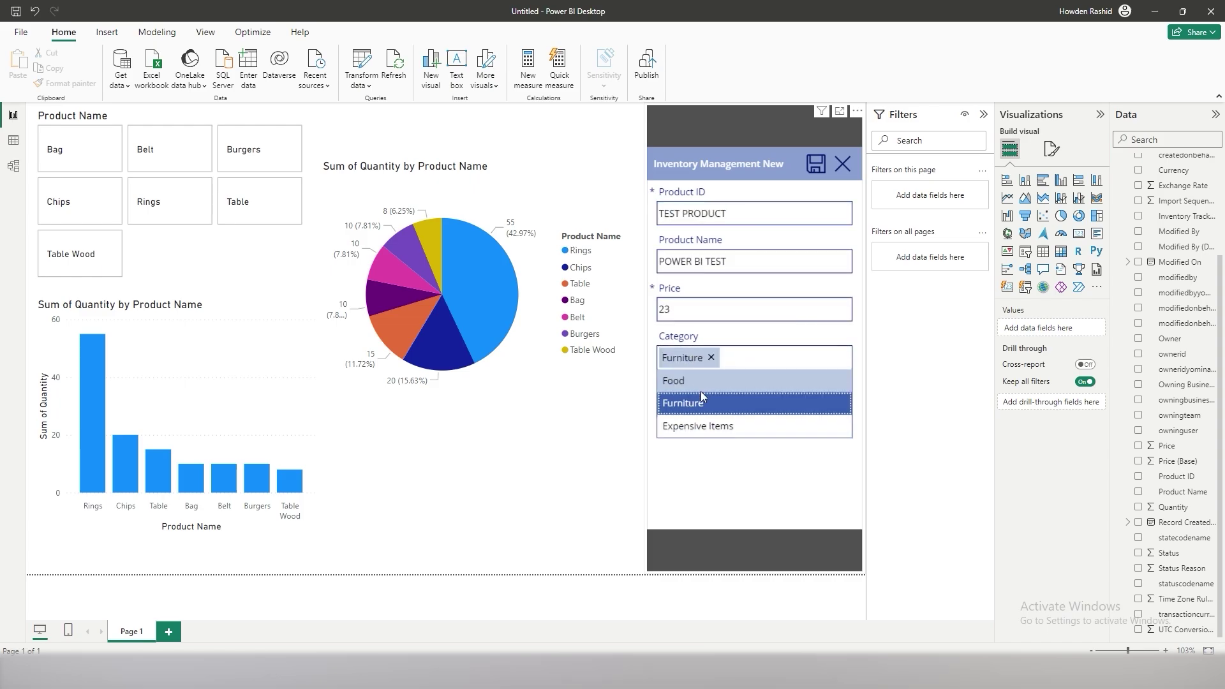
click(827, 168)
click(827, 168)
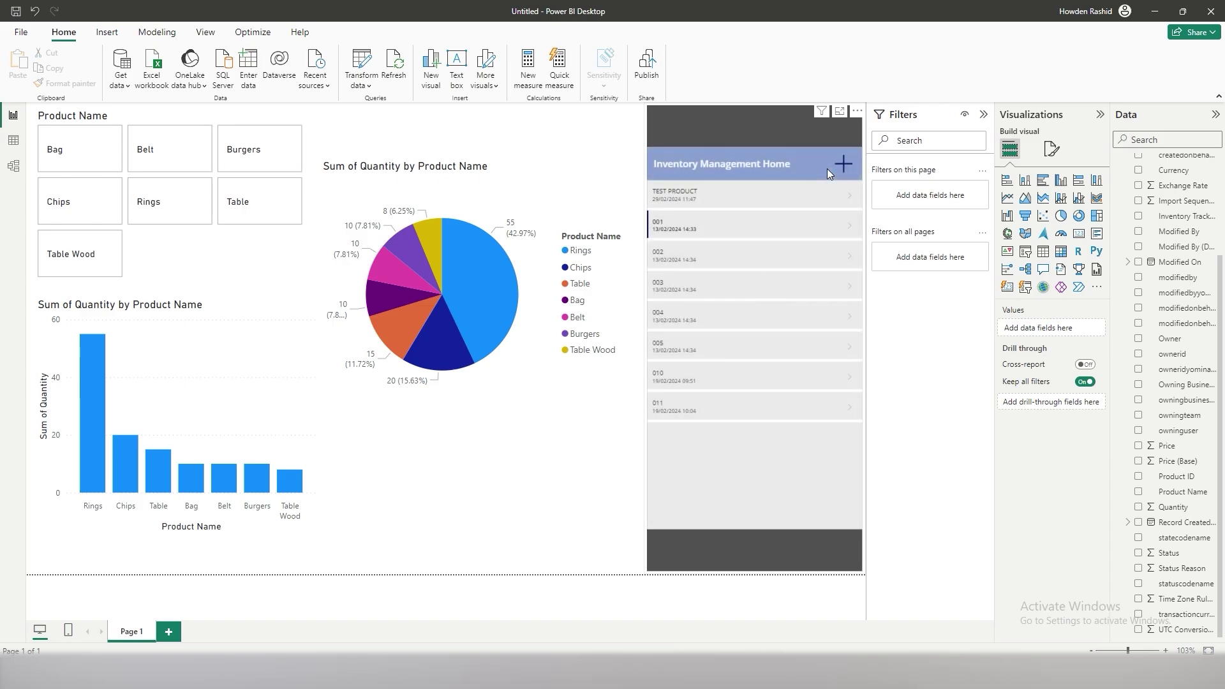
- Refresh the report data, test the product slicer by filtering on POWER BI TEST, and clear the filter
click(707, 203)
click(395, 67)
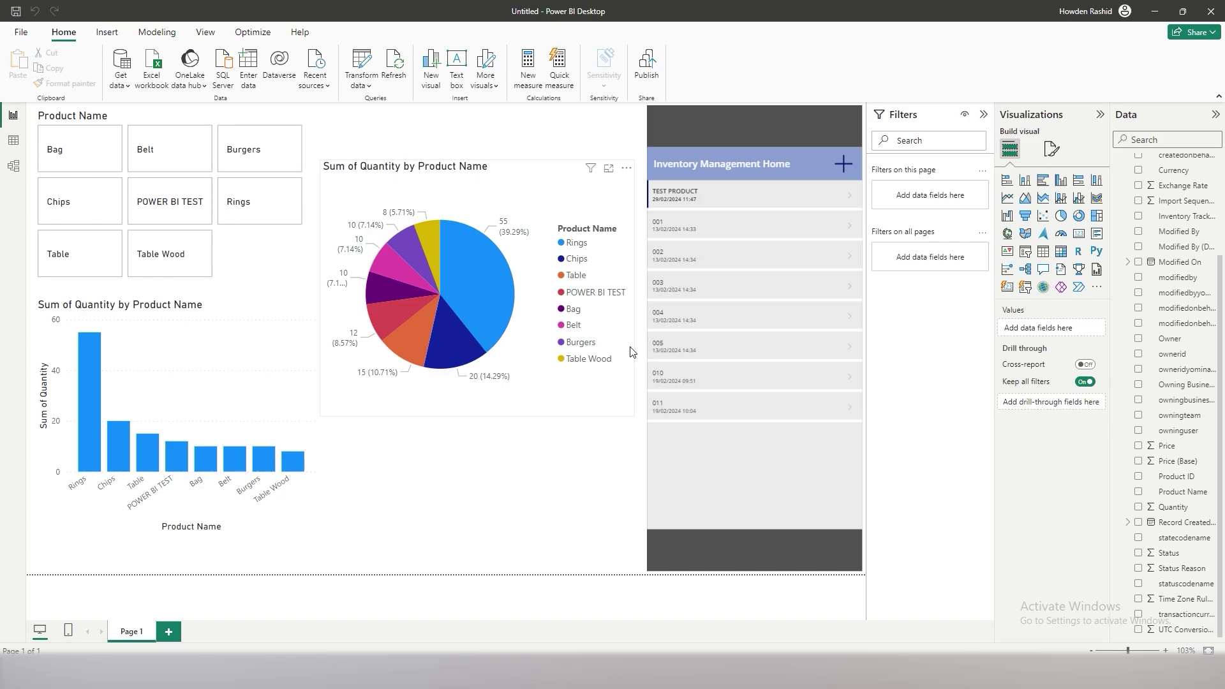
click(197, 204)
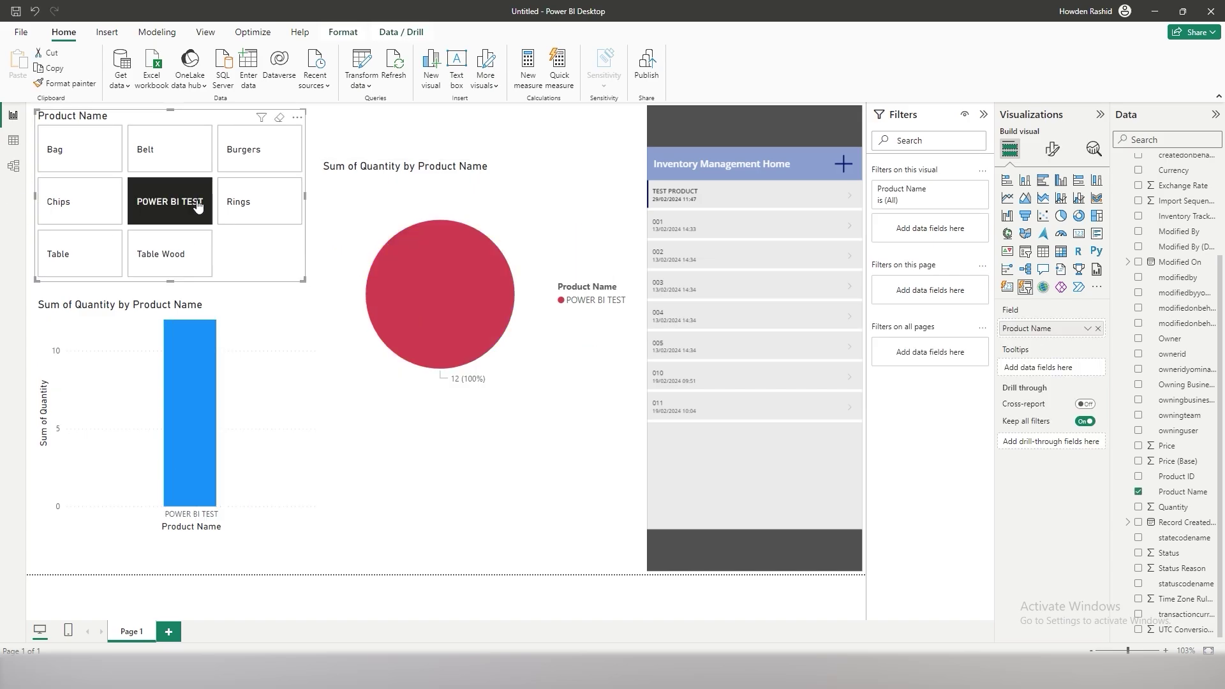
click(198, 204)
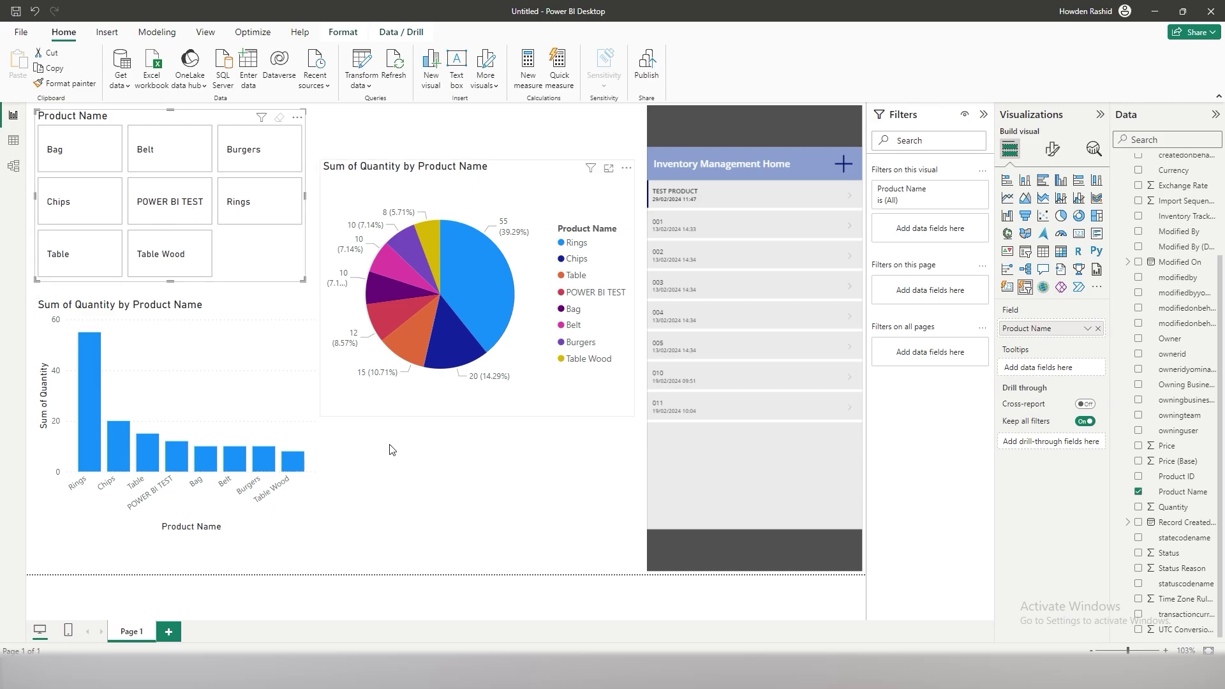
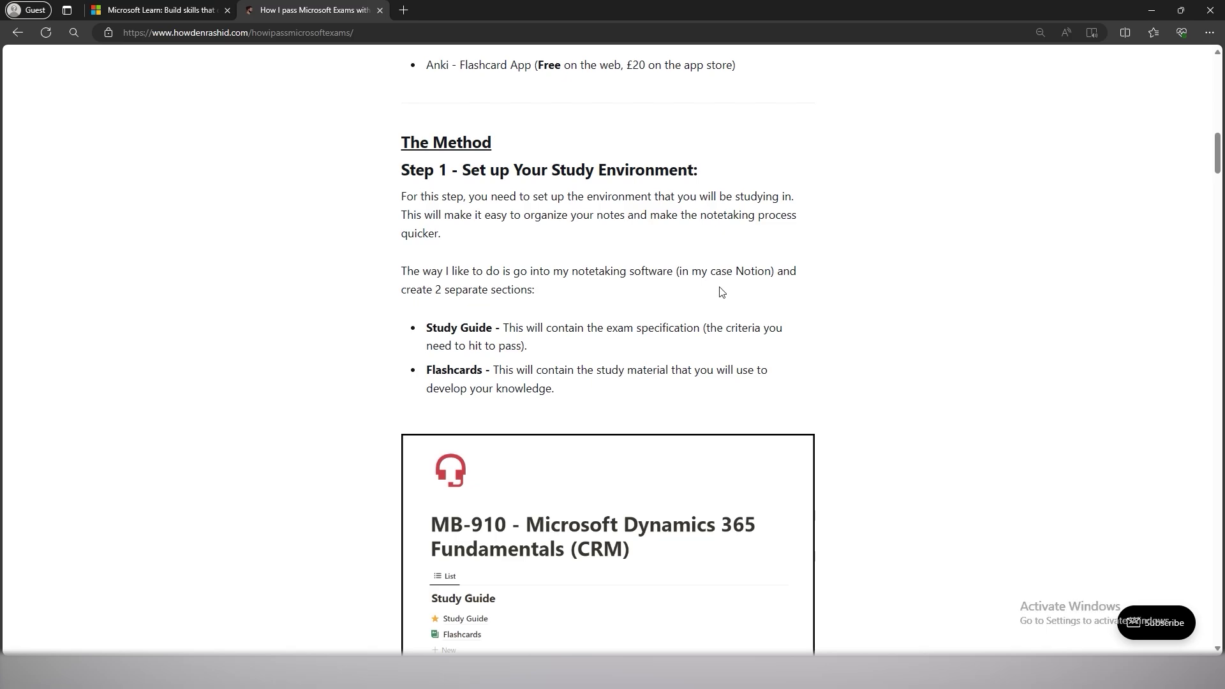
- Switch to Notion and insert an inline database on the Microsoft Learn Material page
key(ctrl+minus)
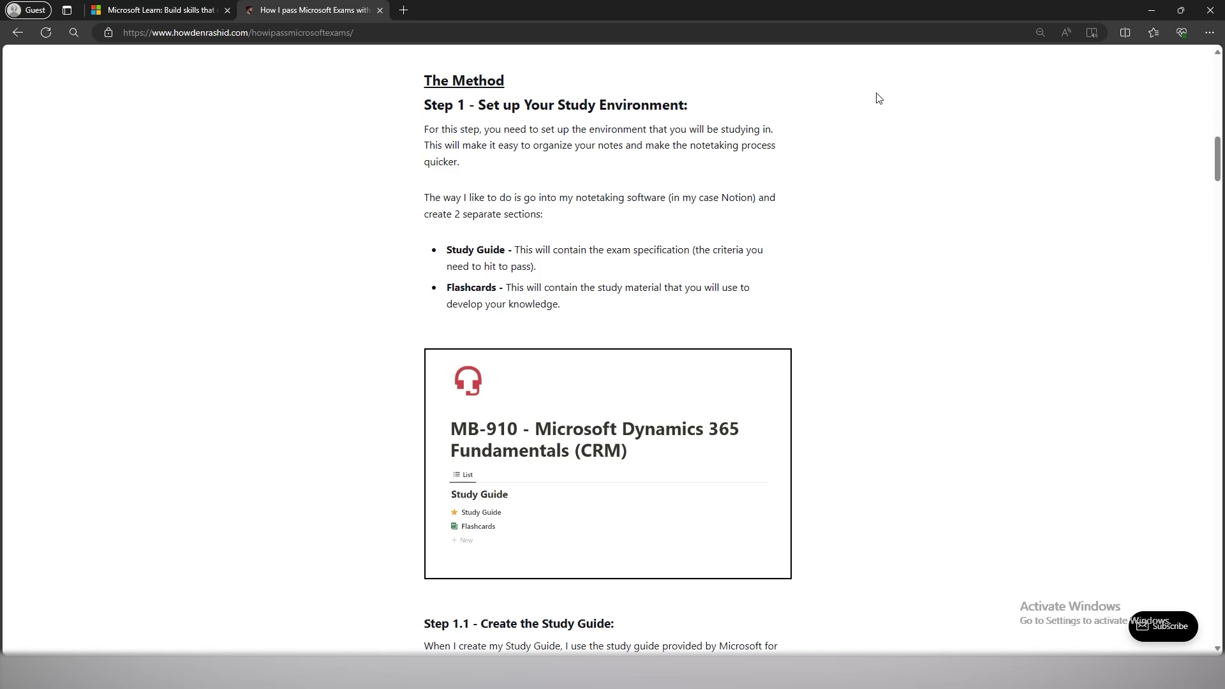
key(alt+Tab)
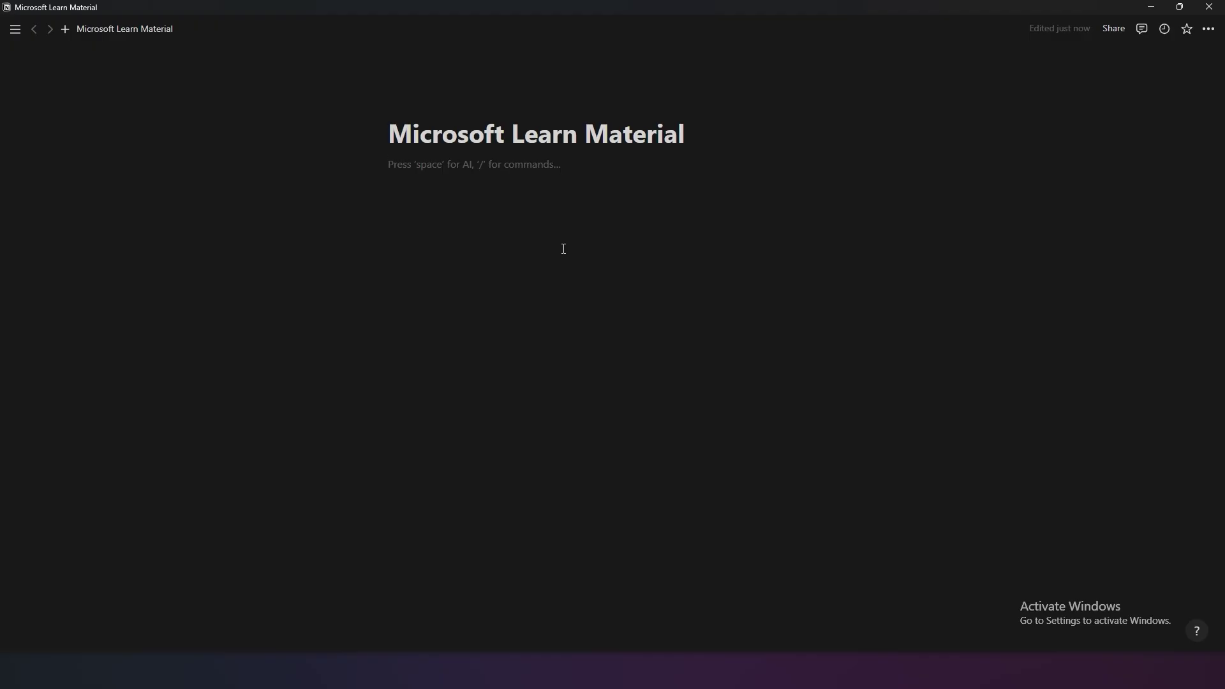
text(/d)
key(BackSpace)
key(BackSpace)
text(/data)
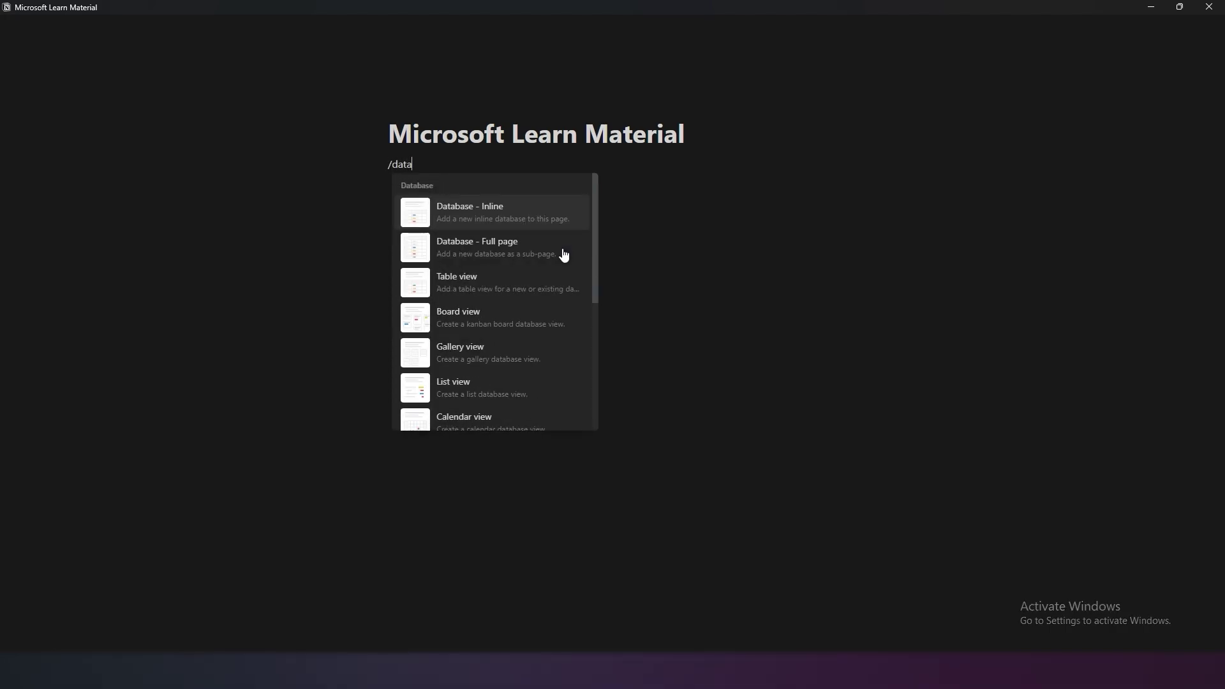
key(Return)
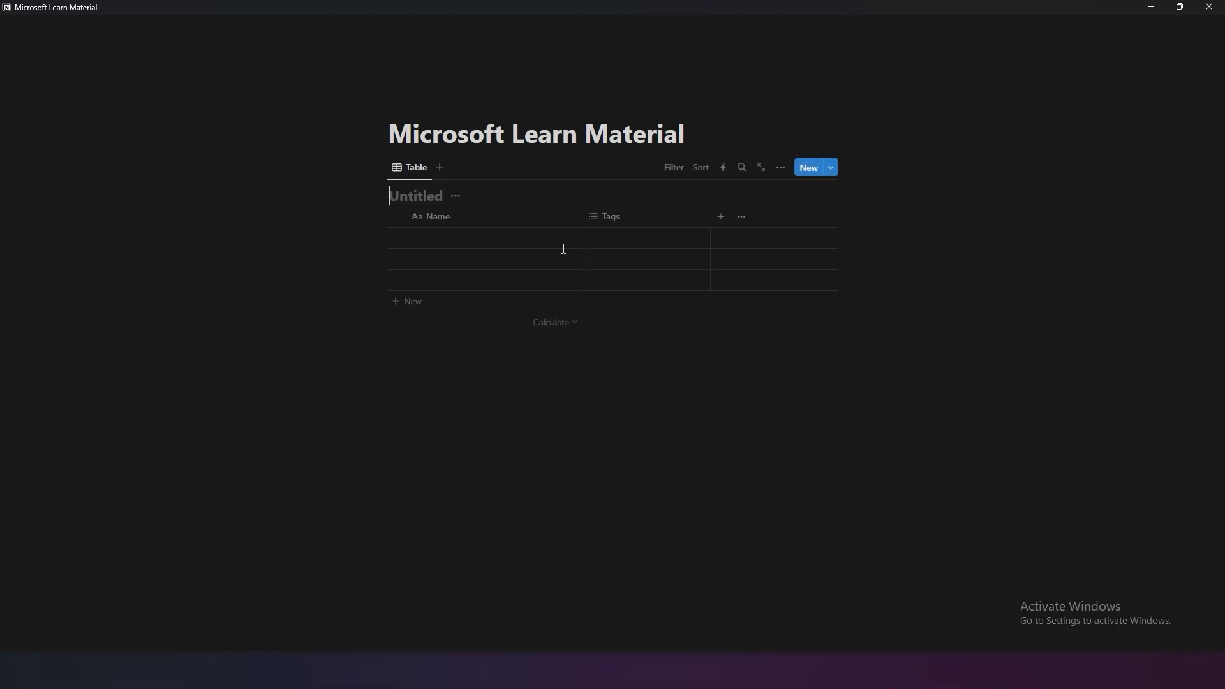
- Change the database layout to a list and delete its third untitled entry
click(777, 168)
click(702, 244)
click(733, 281)
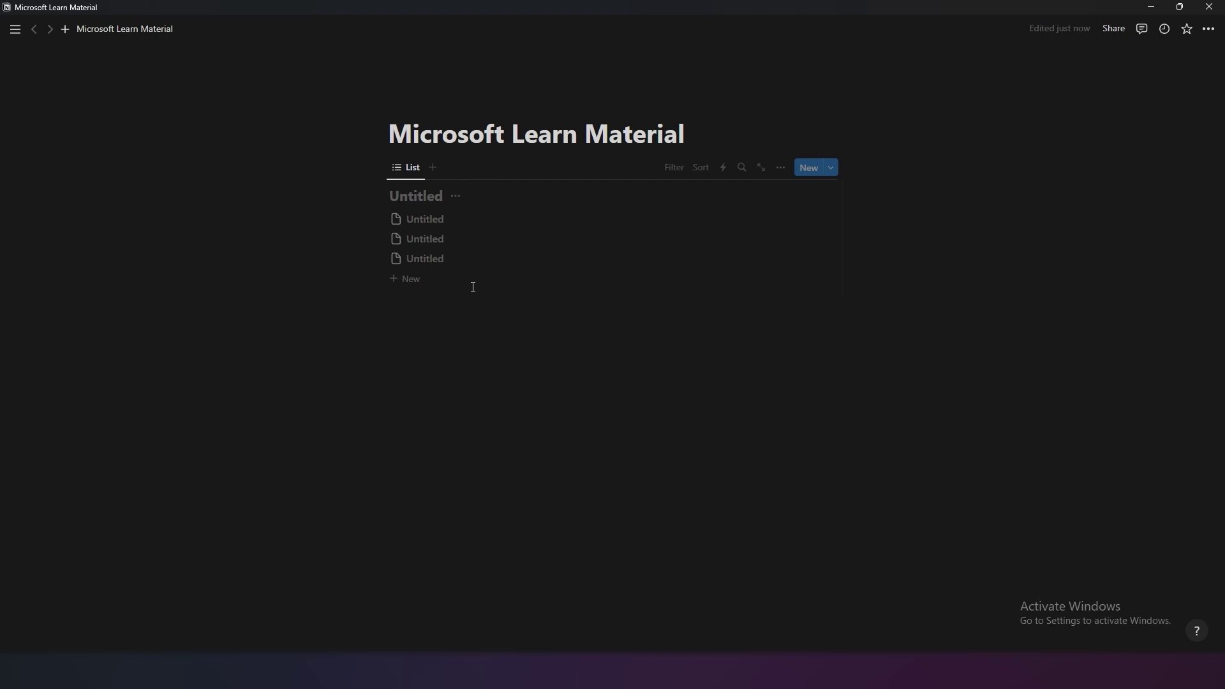
right_click(504, 260)
click(545, 304)
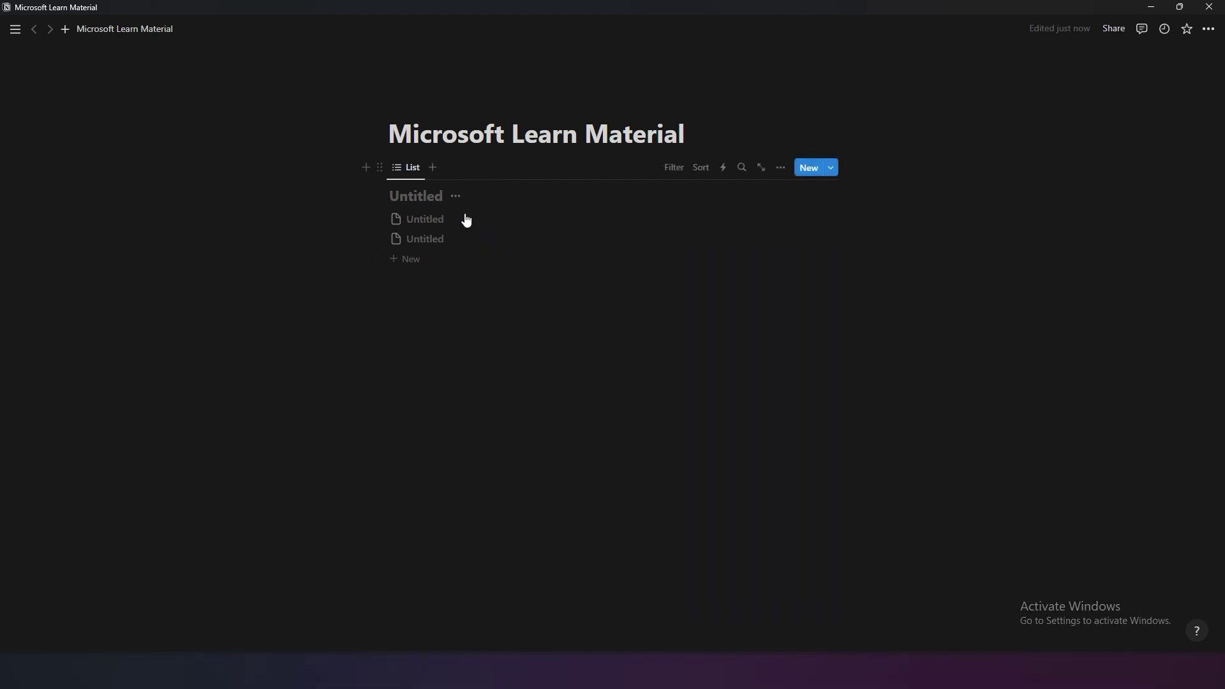
- Name the two database entries Study Guide and Flashcards, and open the Study Guide entry
click(522, 227)
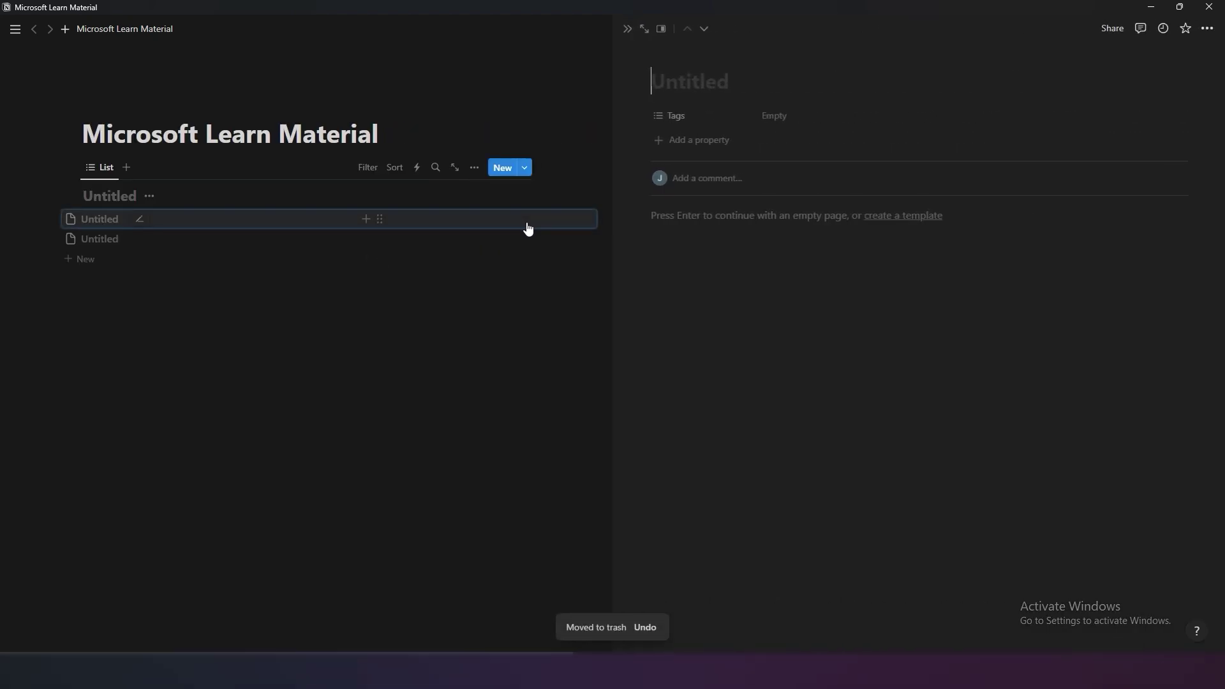
text(S)
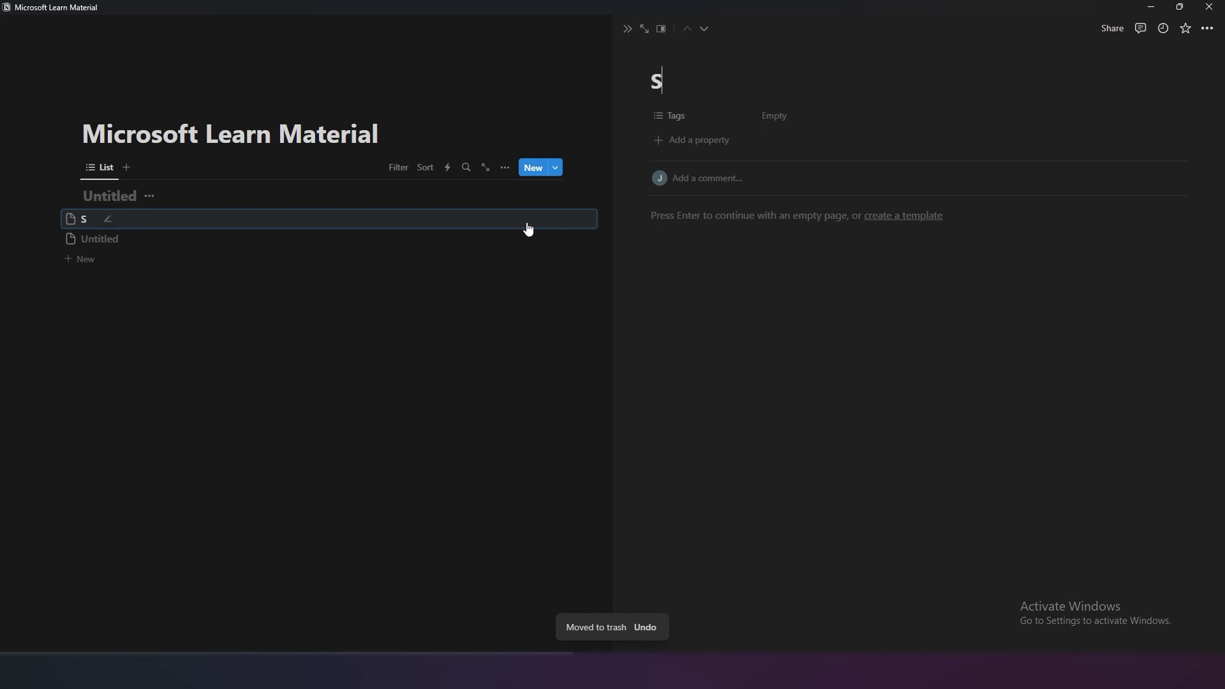
text(tudy Guide)
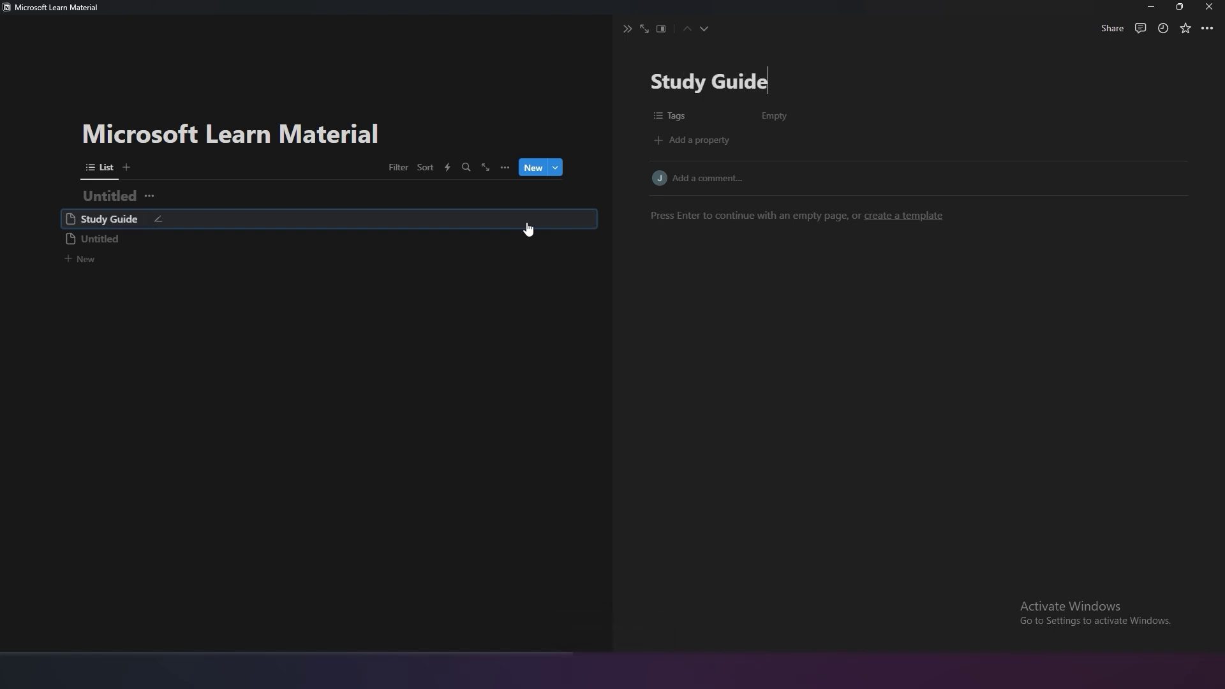
click(492, 242)
text(Flashcards)
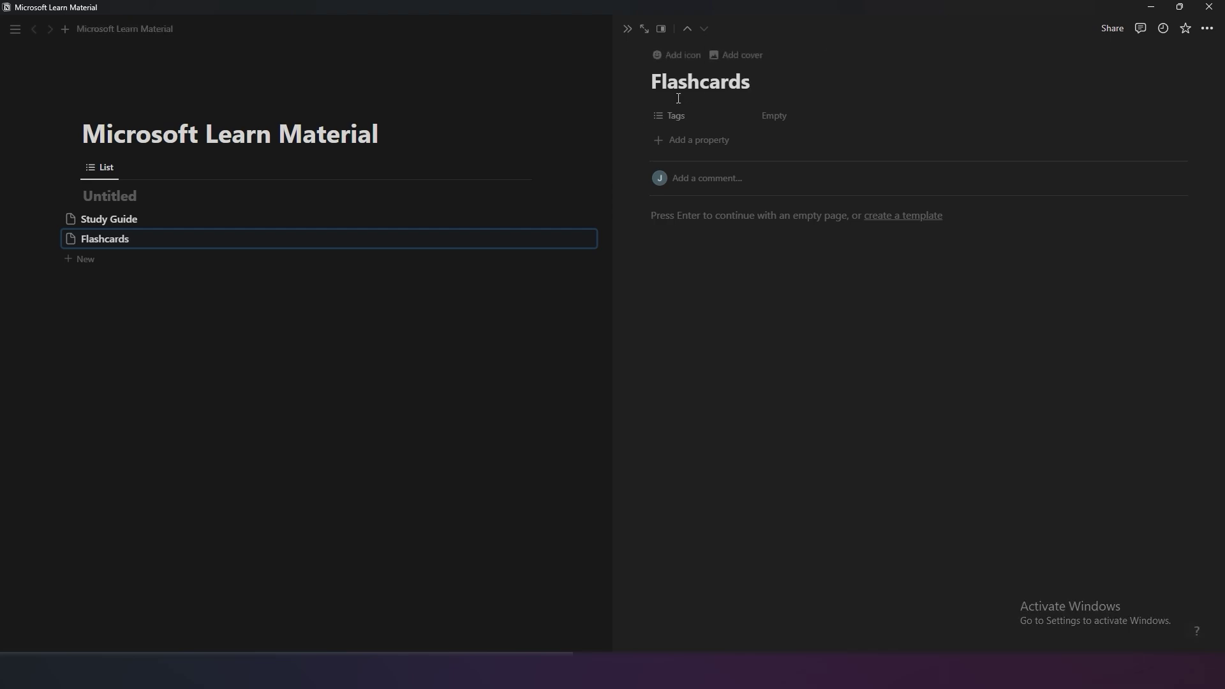
click(505, 222)
click(499, 241)
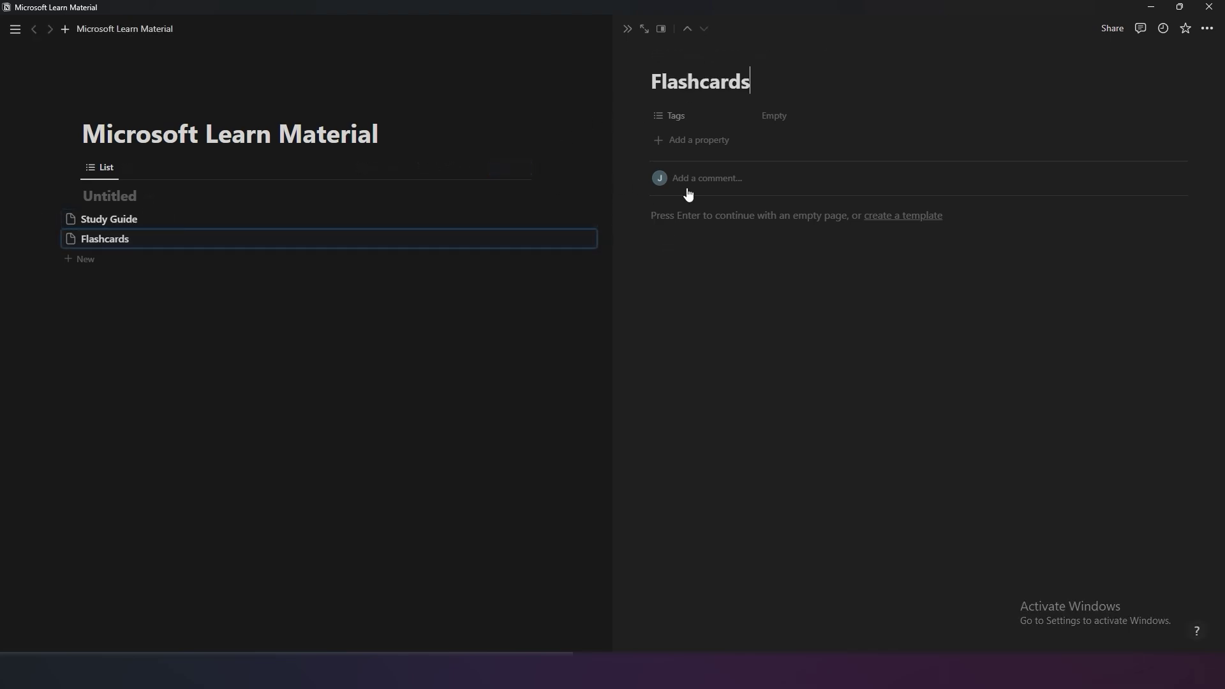
click(541, 225)
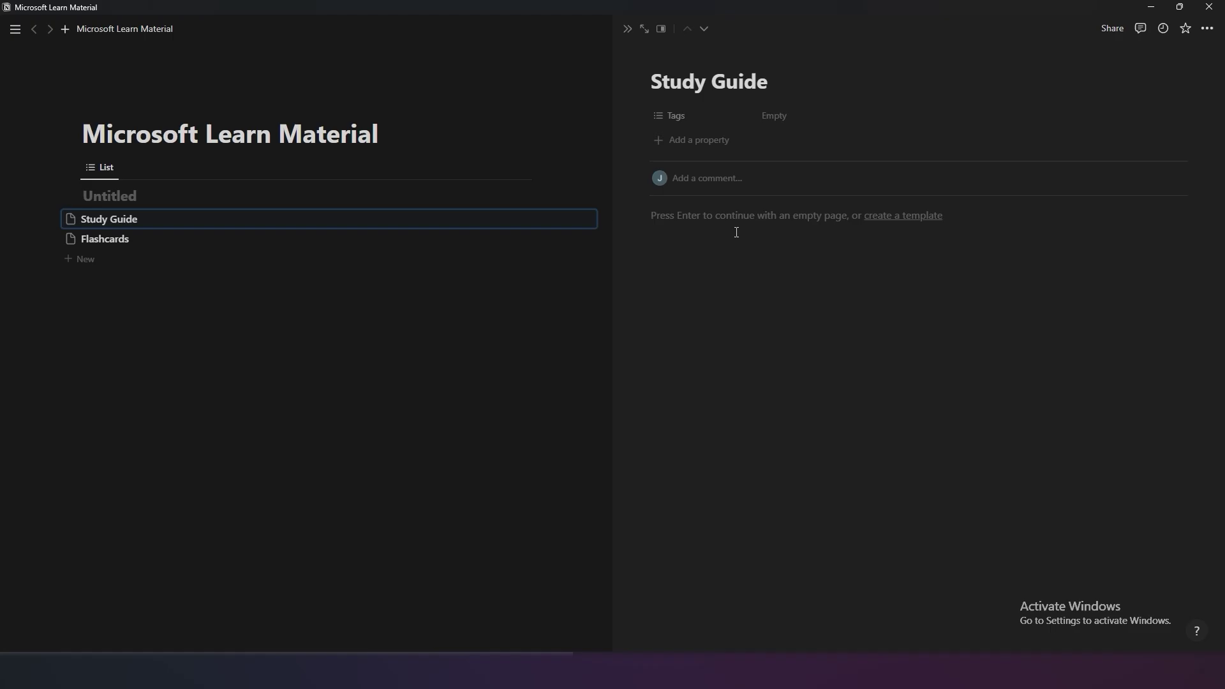
- Switch to the browser and open the skills measured link on the Power Platform Fundamentals certification page
key(alt+Tab)
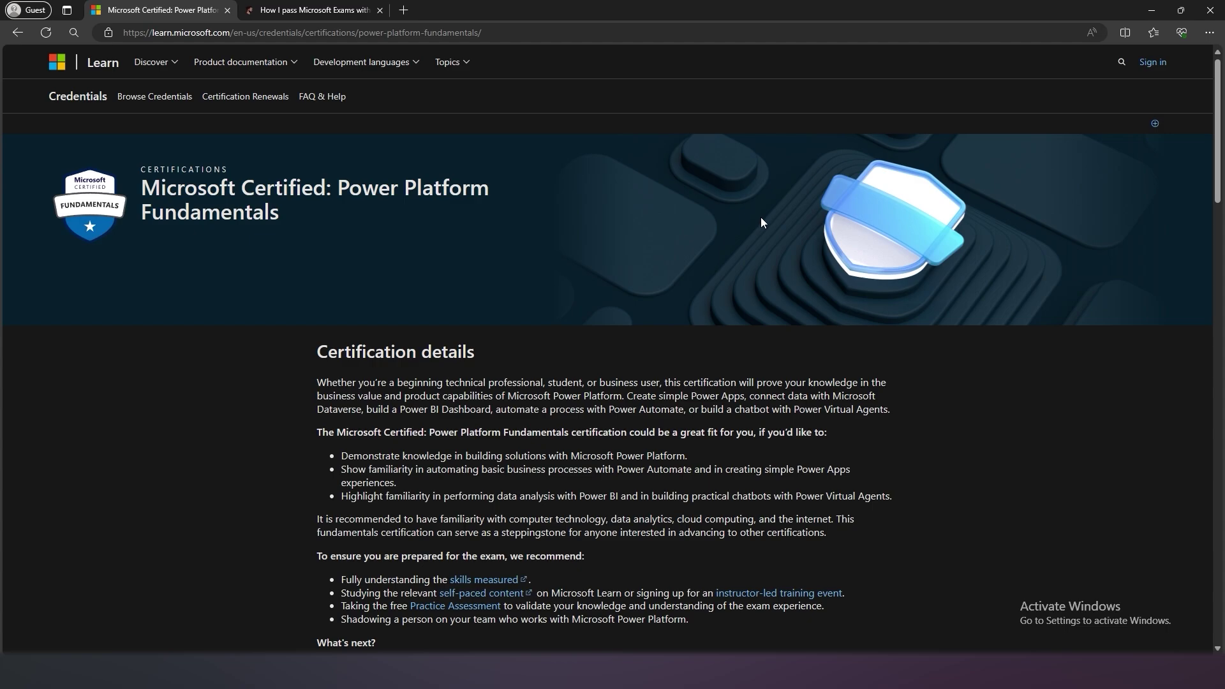
scroll(859, 229, down, 3)
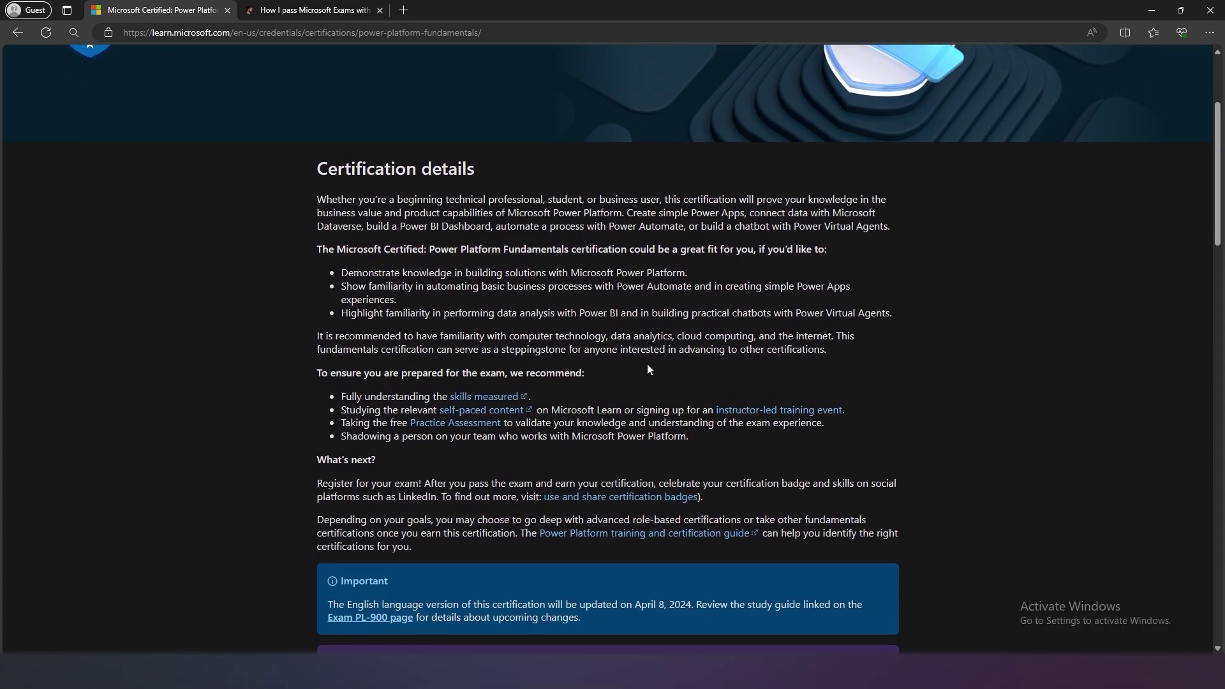
click(494, 401)
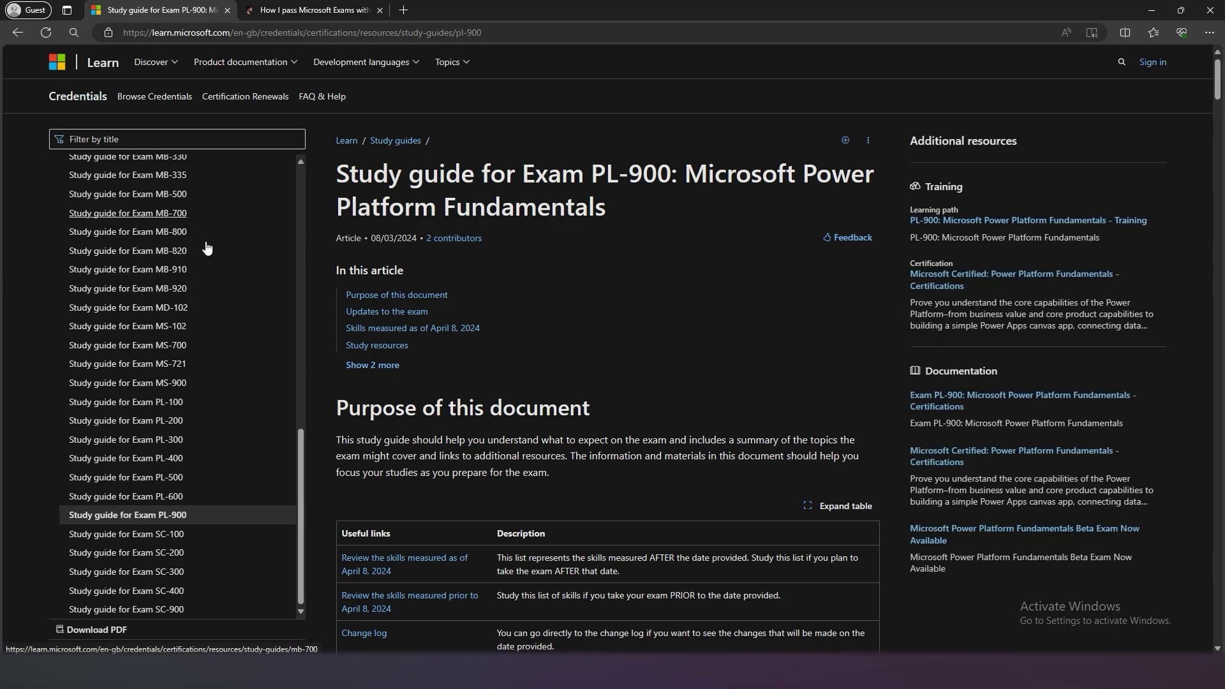
- Copy the Skills at a glance heading and its list from the PL-900 study guide into the Study Guide page in Notion
scroll(486, 300, down, 4)
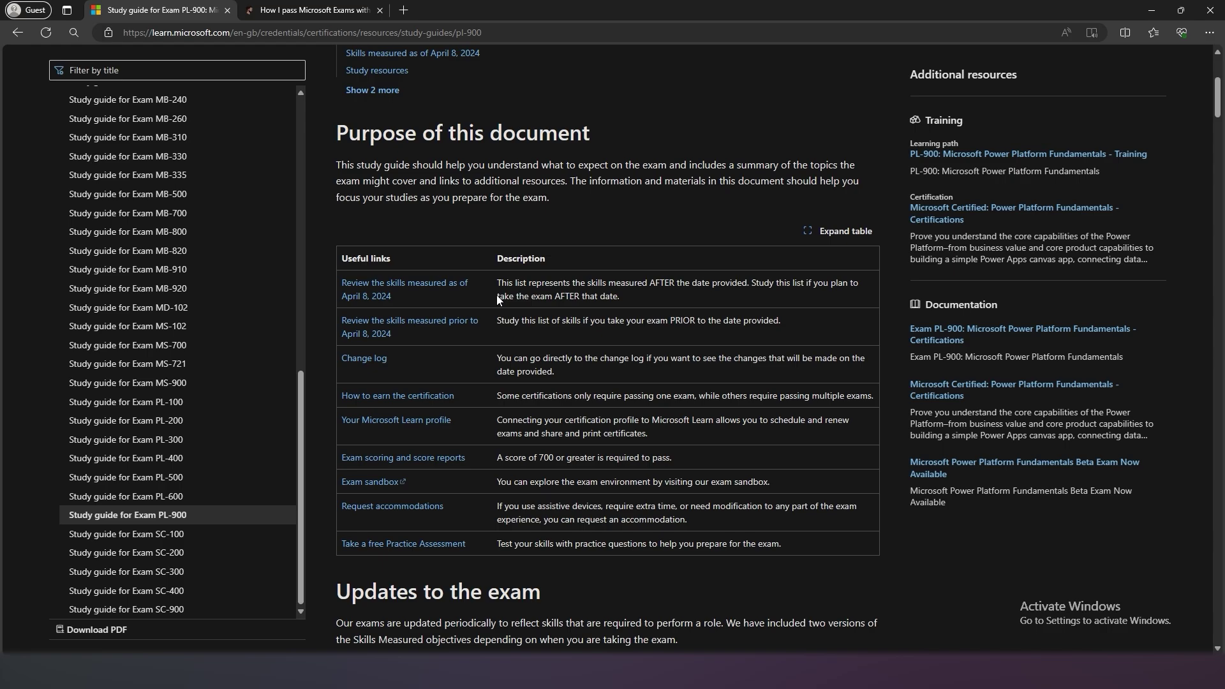
scroll(496, 295, down, 10)
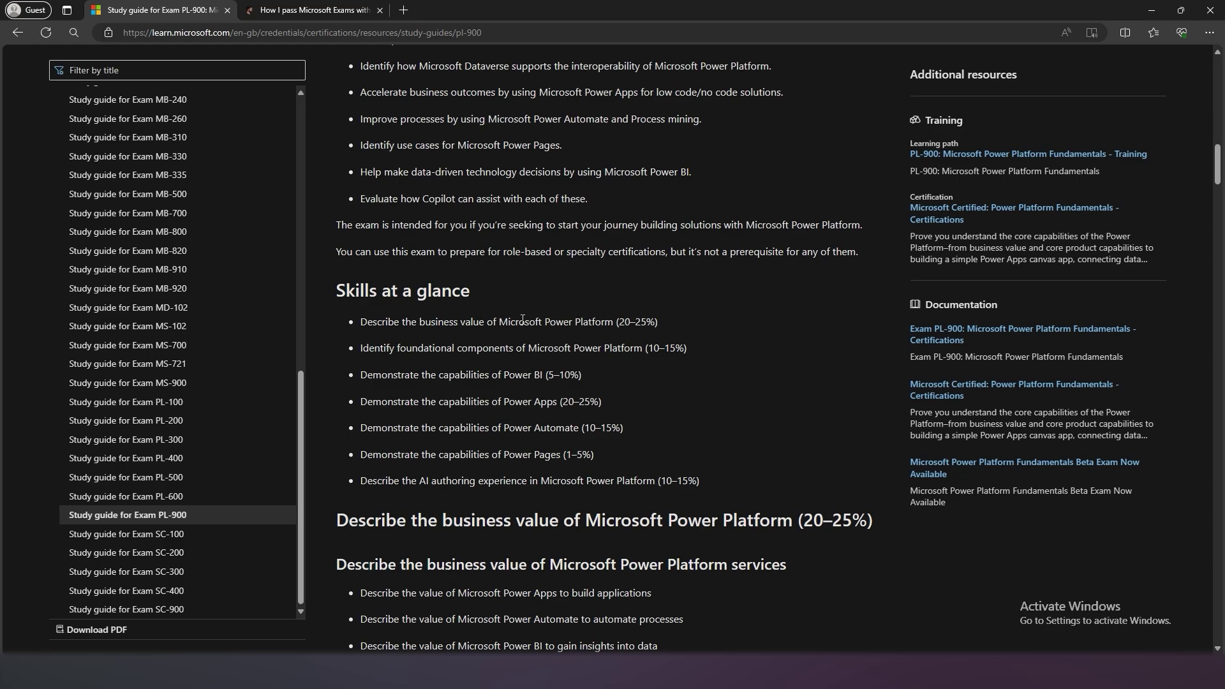
drag(324, 289, 699, 479)
right_click(489, 403)
click(526, 411)
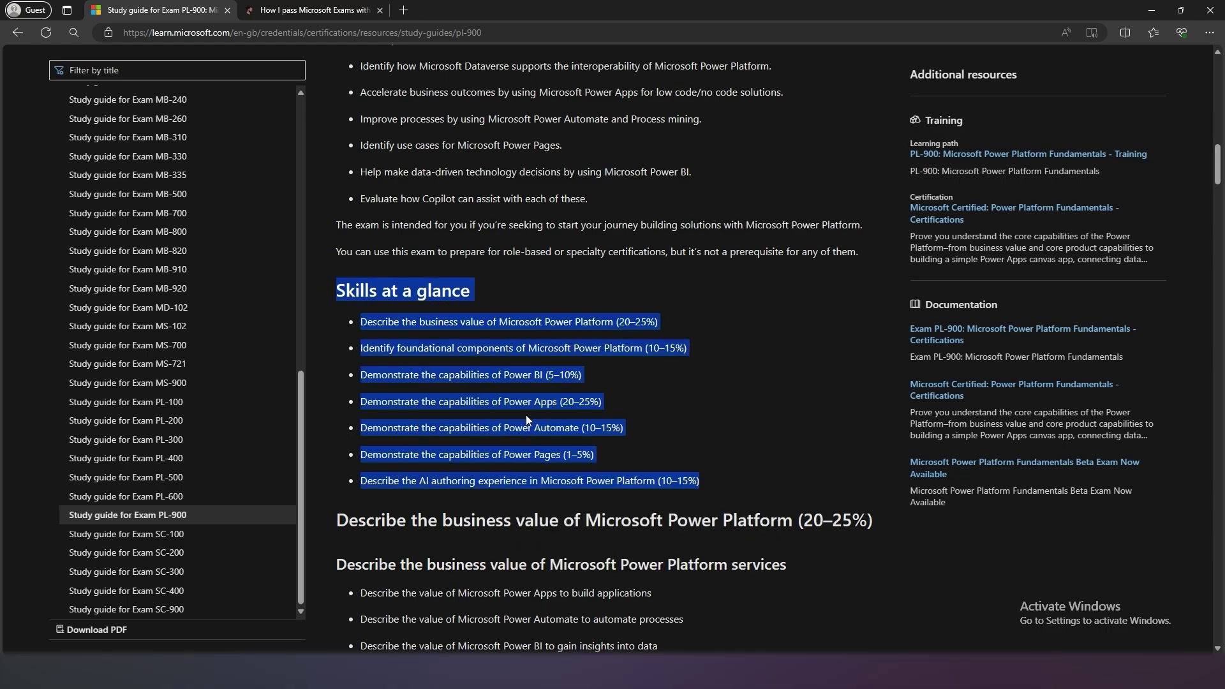
click(840, 670)
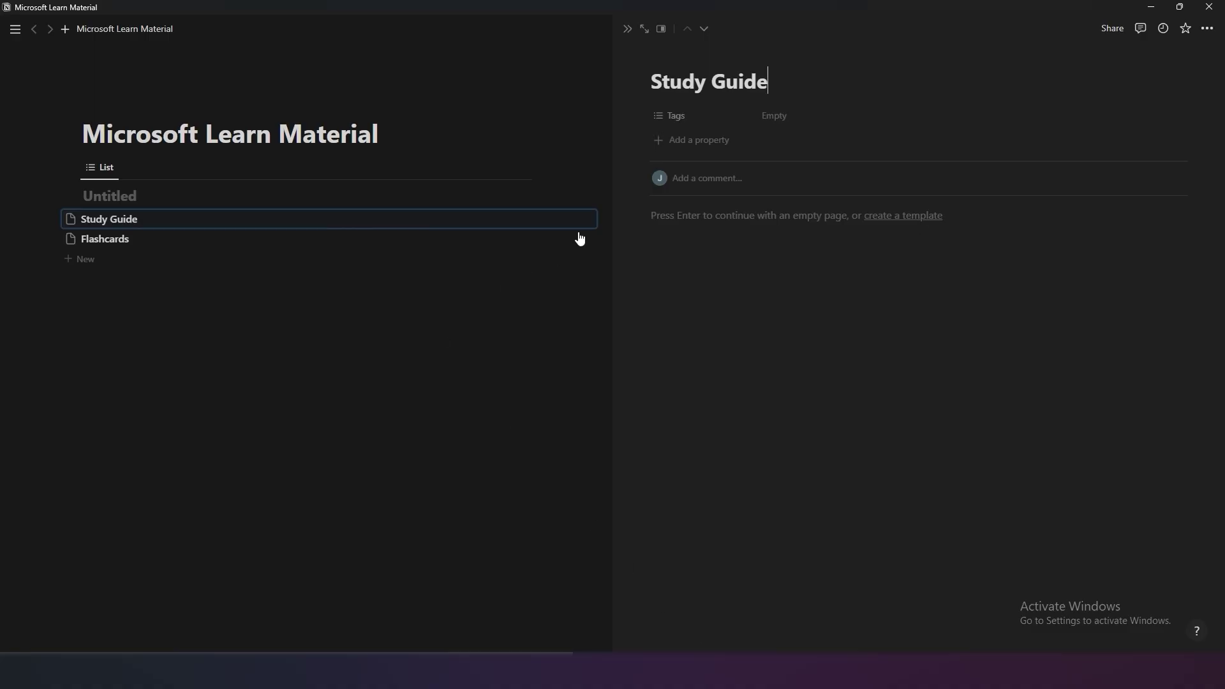
click(677, 221)
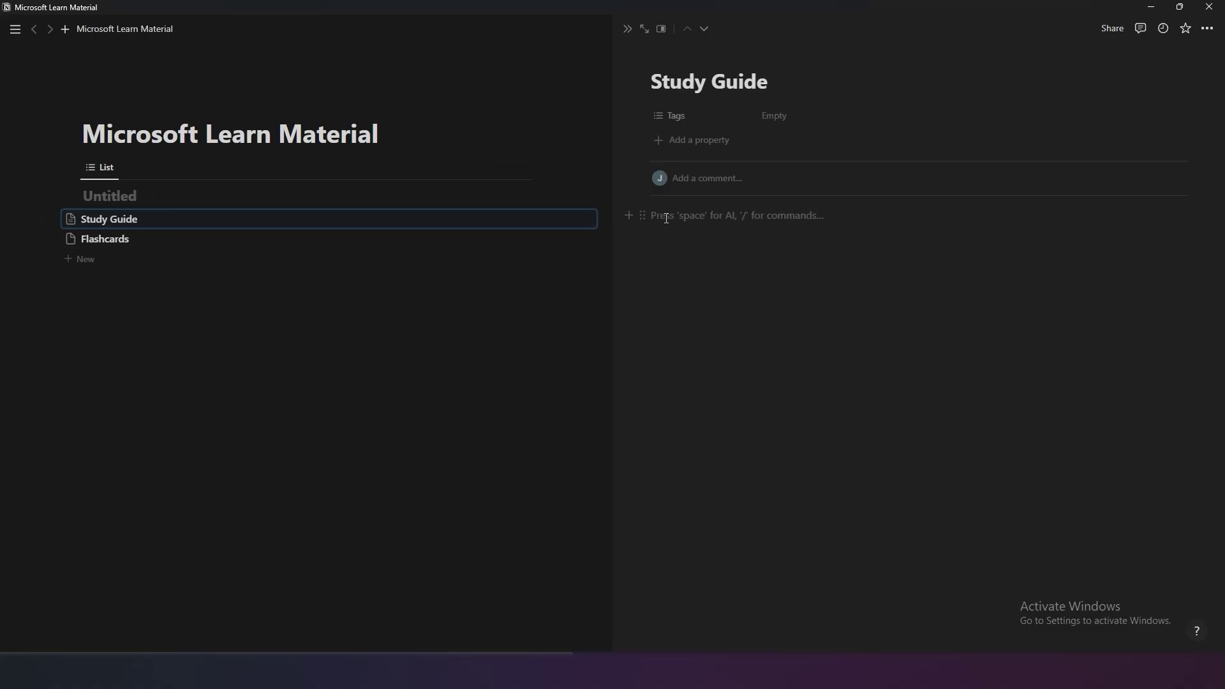
key(ctrl+v)
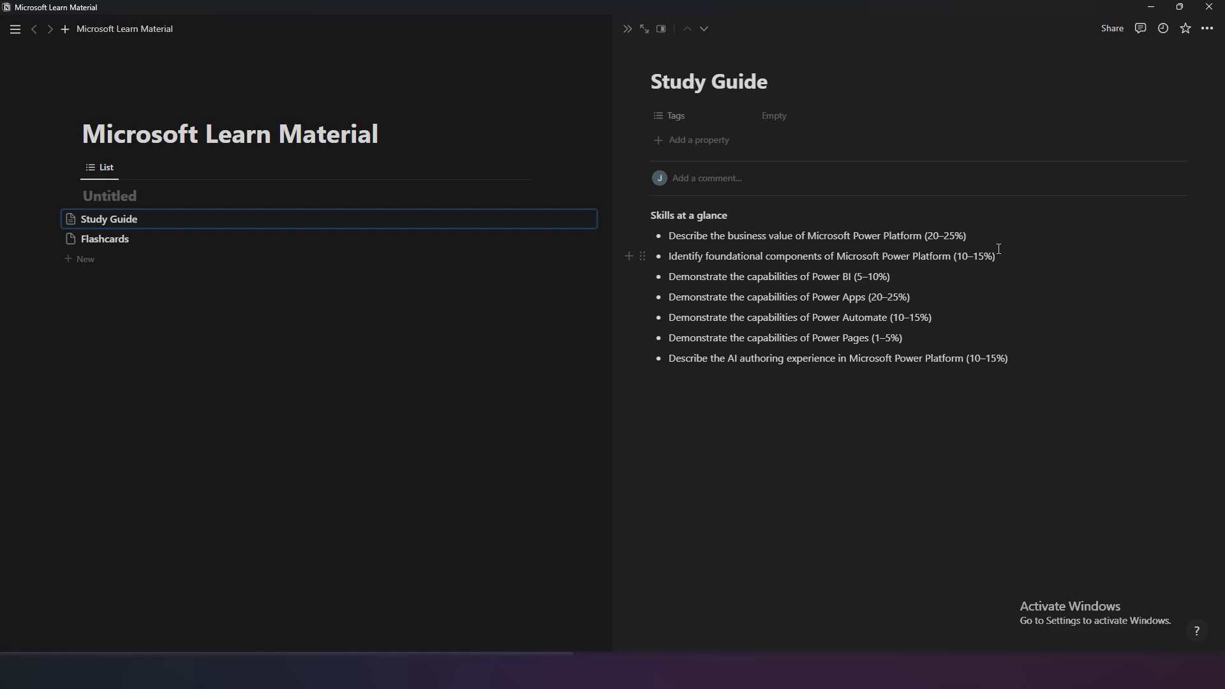
- Switch to the browser and review the detailed skills sections below Skills at a glance in the PL-900 study guide
click(910, 337)
click(687, 671)
click(686, 434)
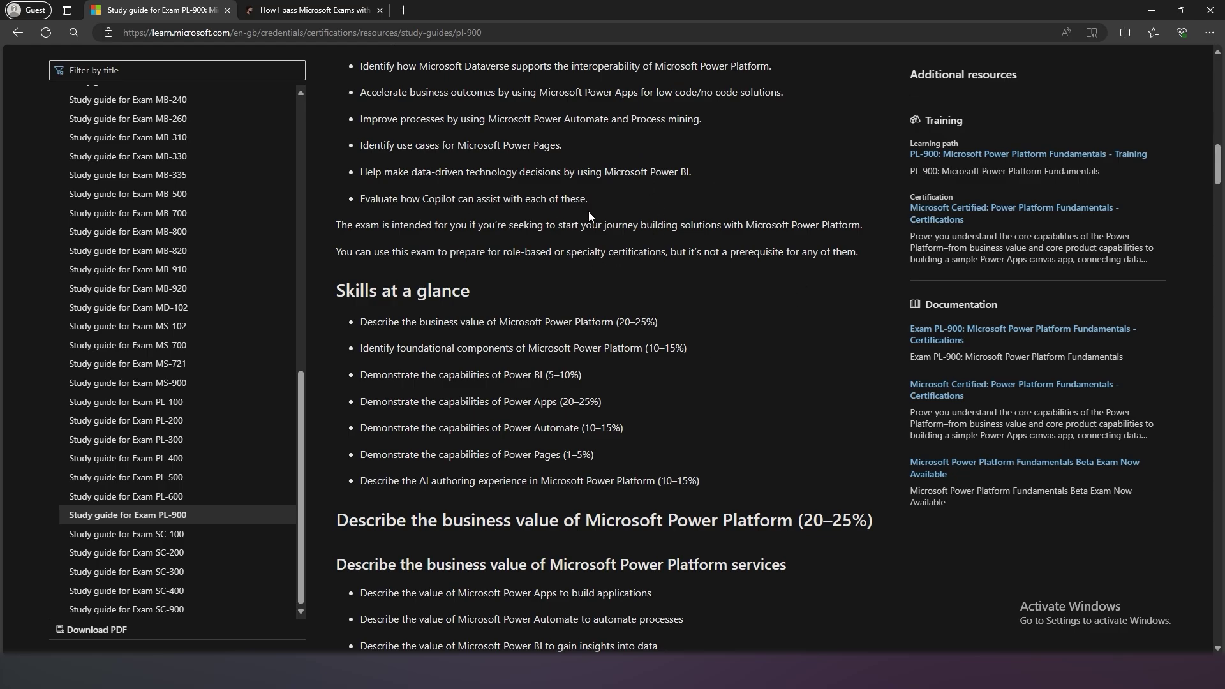
scroll(659, 297, down, 4)
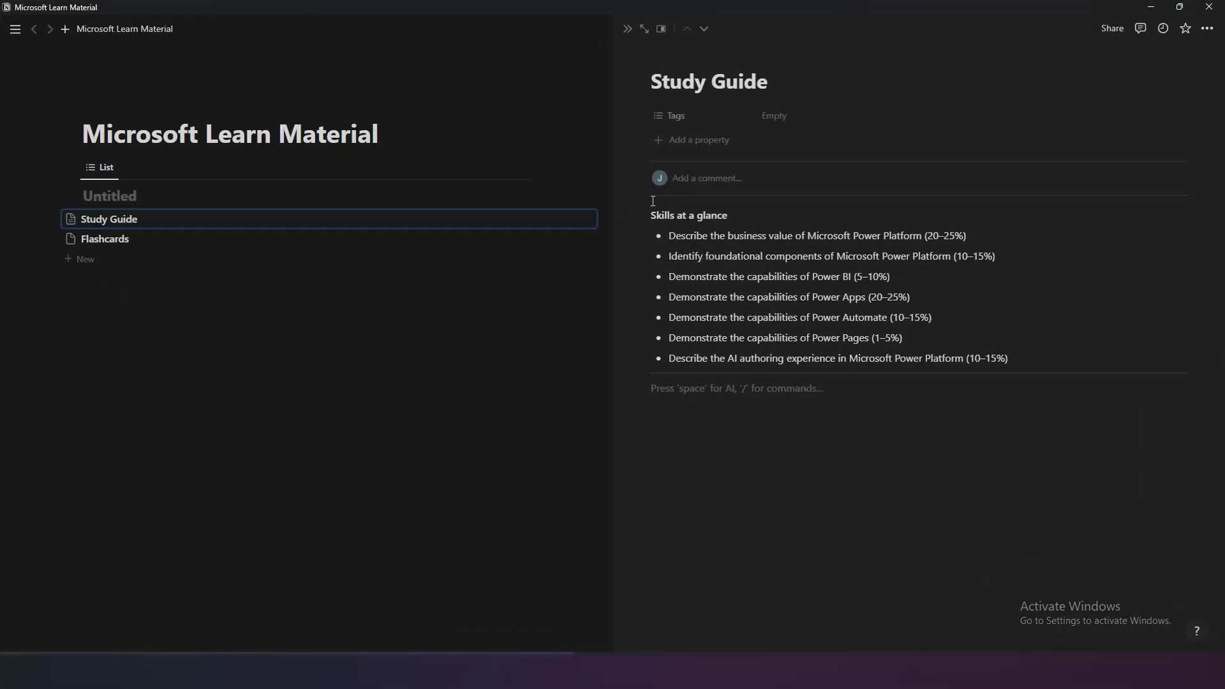
- Turn the Skills at a glance heading in Notion into a toggle, nest its bullet list inside and collapse it
click(653, 201)
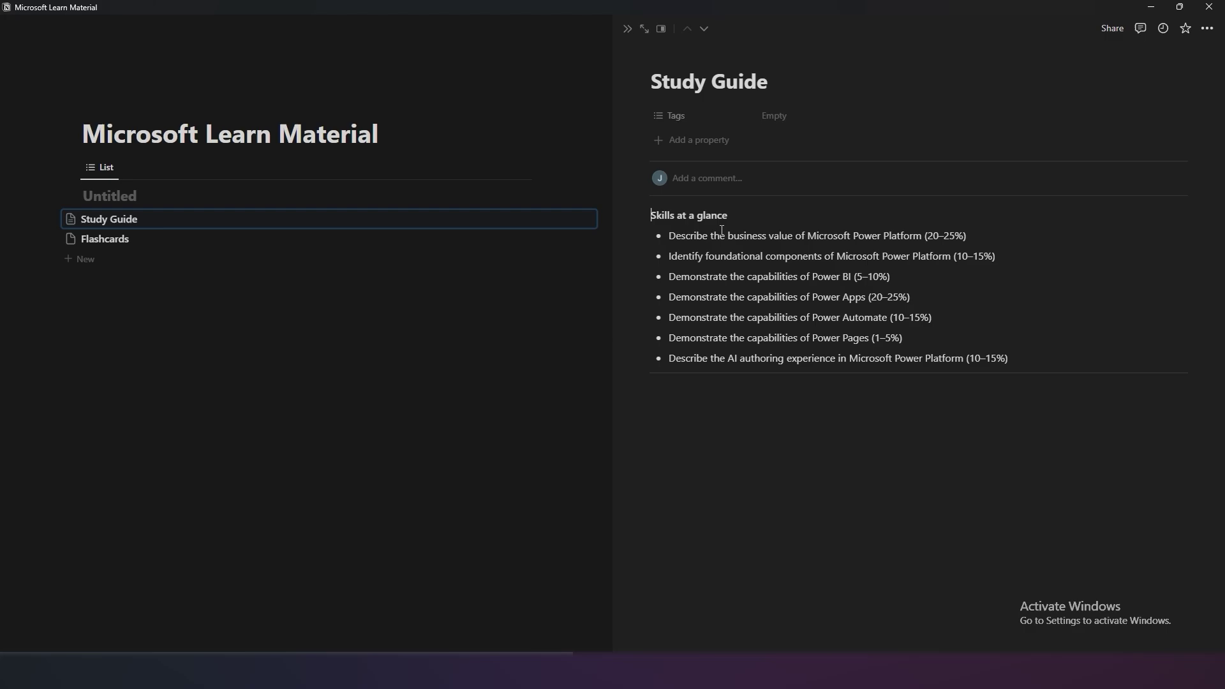
text(>)
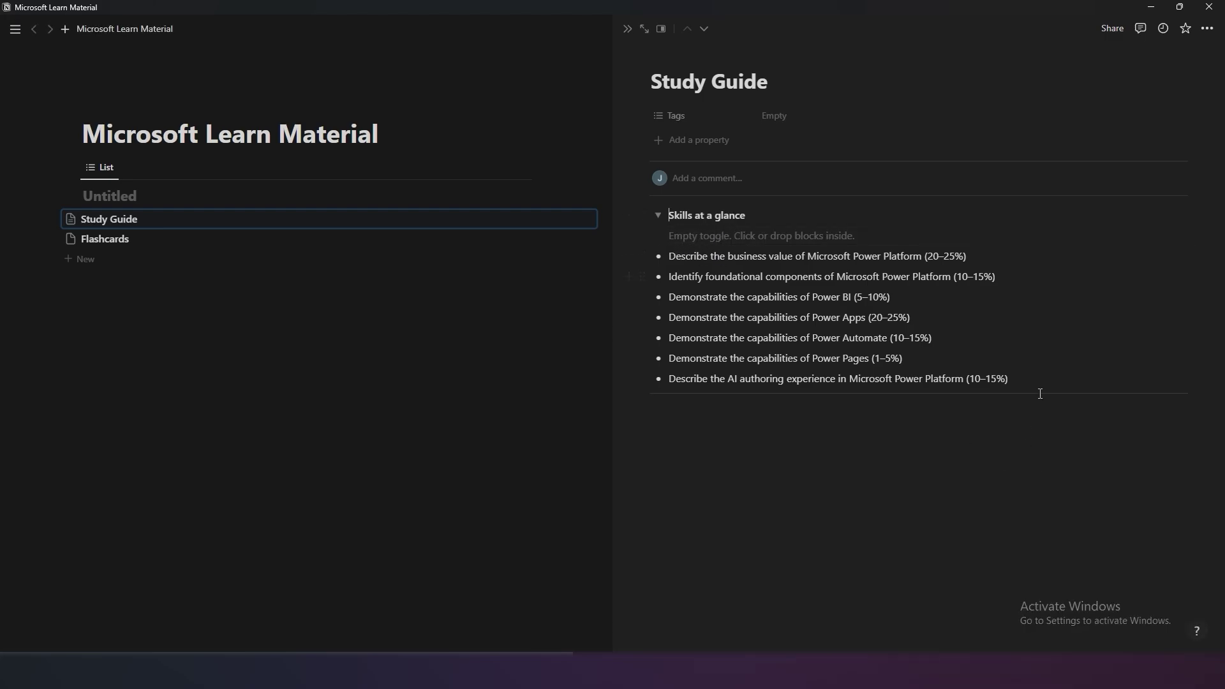
drag(1124, 381, 664, 214)
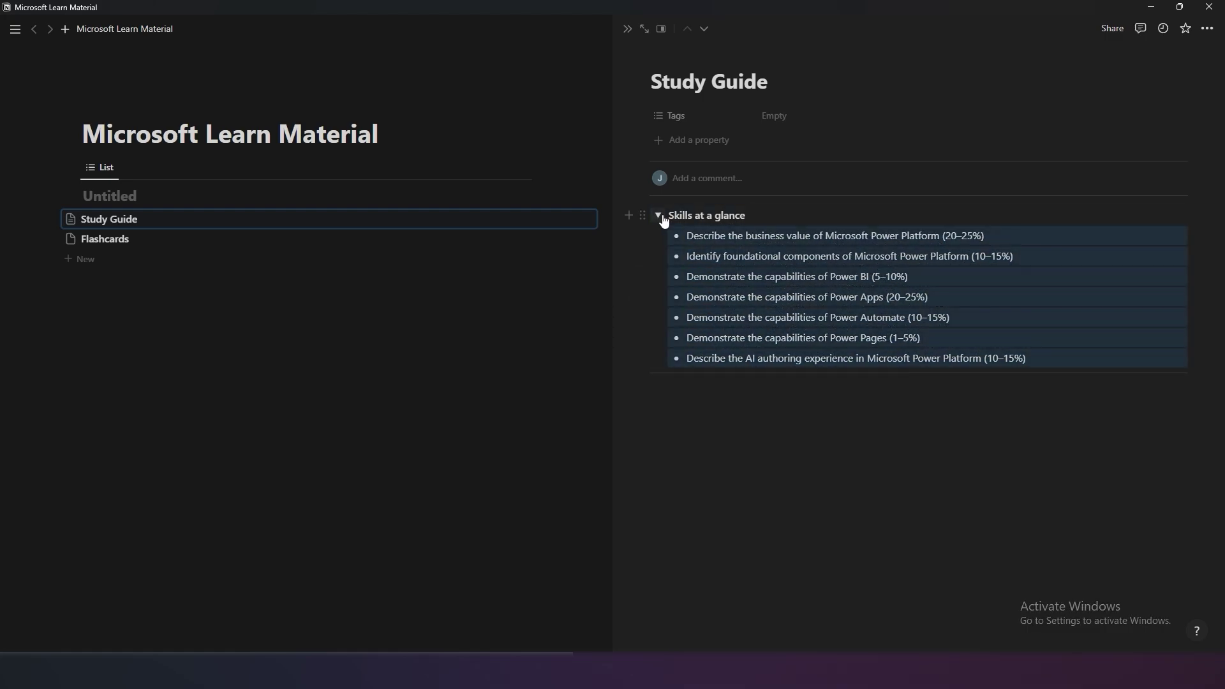
click(657, 215)
click(657, 215)
click(657, 215)
- Copy all detailed skills sections, from the business value of Microsoft Power Platform through AI Builder, from the PL-900 study guide to below the divider in Notion
click(695, 250)
key(alt+Tab)
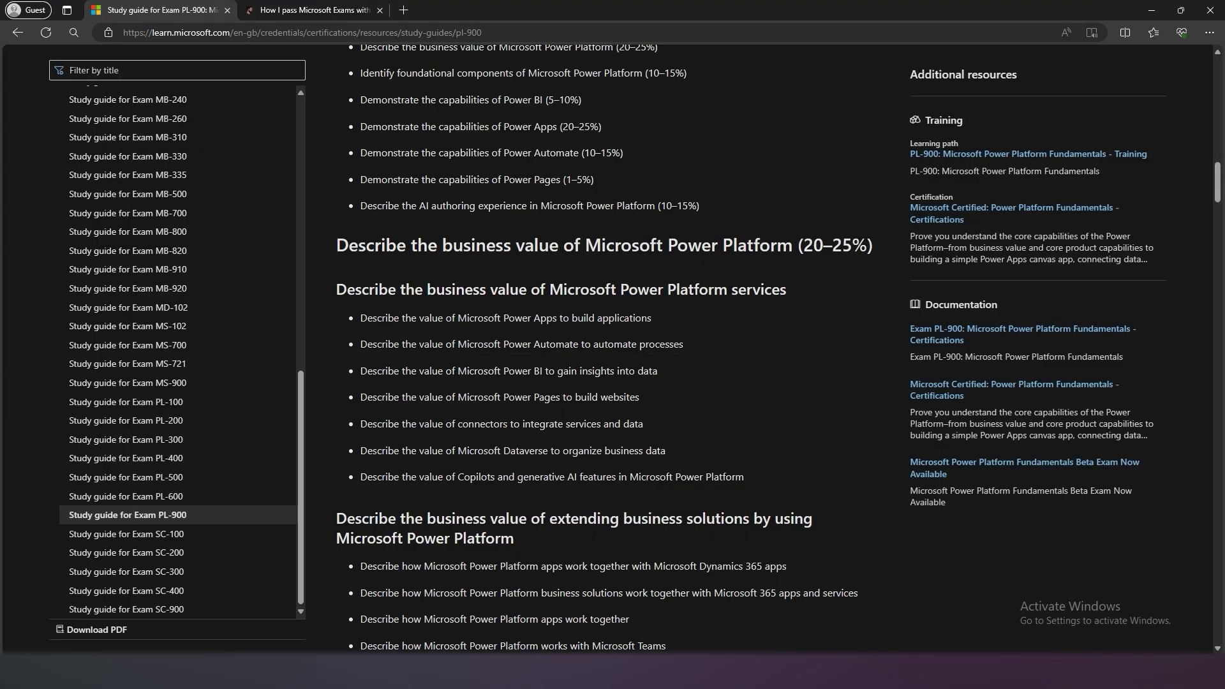
double_click(363, 244)
drag(363, 244, 653, 549)
right_click(510, 466)
click(552, 477)
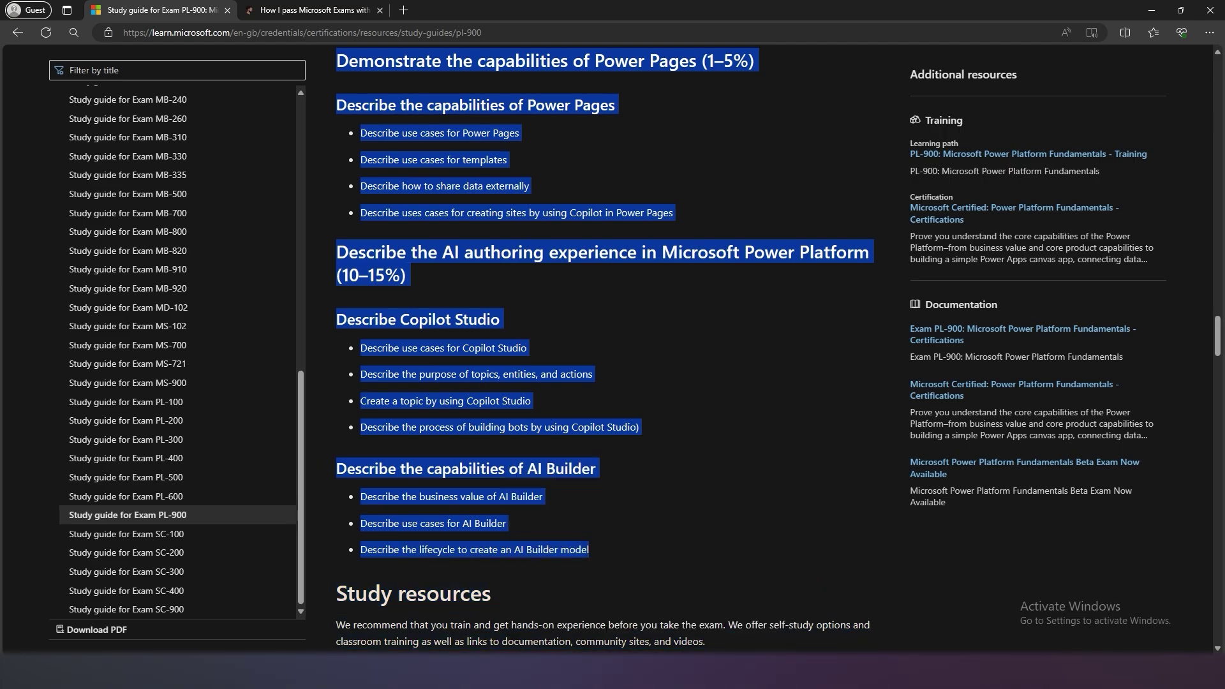
key(alt+Tab)
key(ctrl+v)
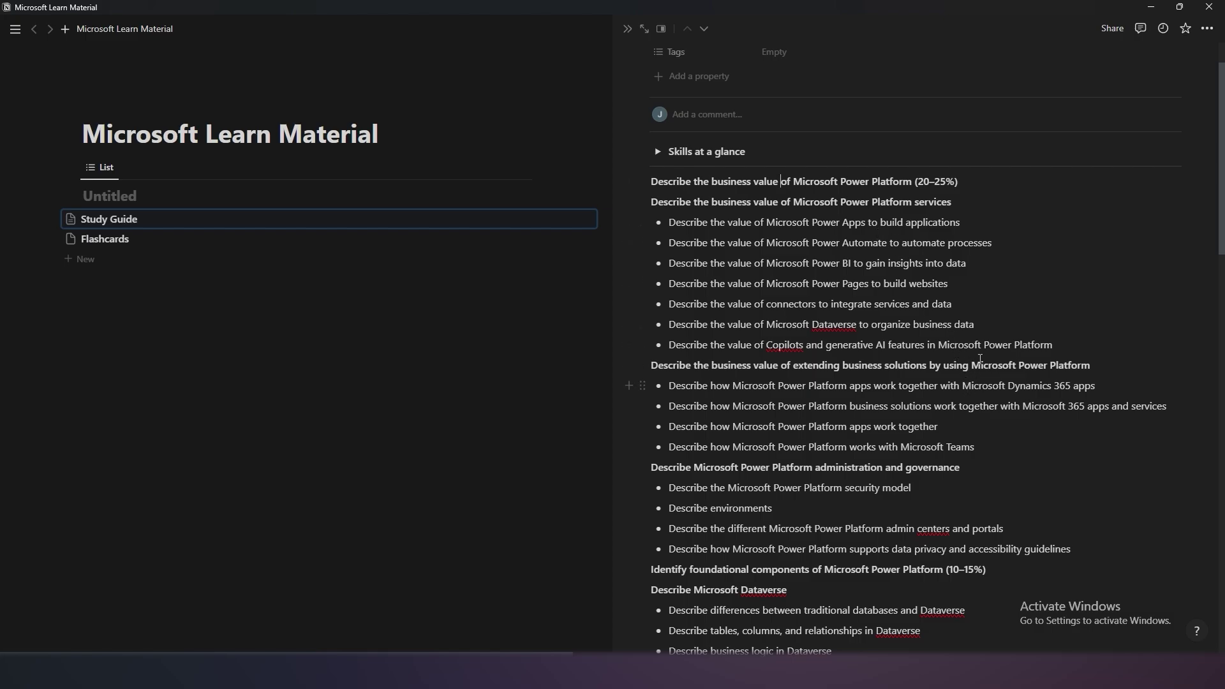
- Insert blank lines above the headings Identify foundational components of Microsoft Power Platform and Demonstrate the capabilities of Power BI
scroll(839, 217, down, 2)
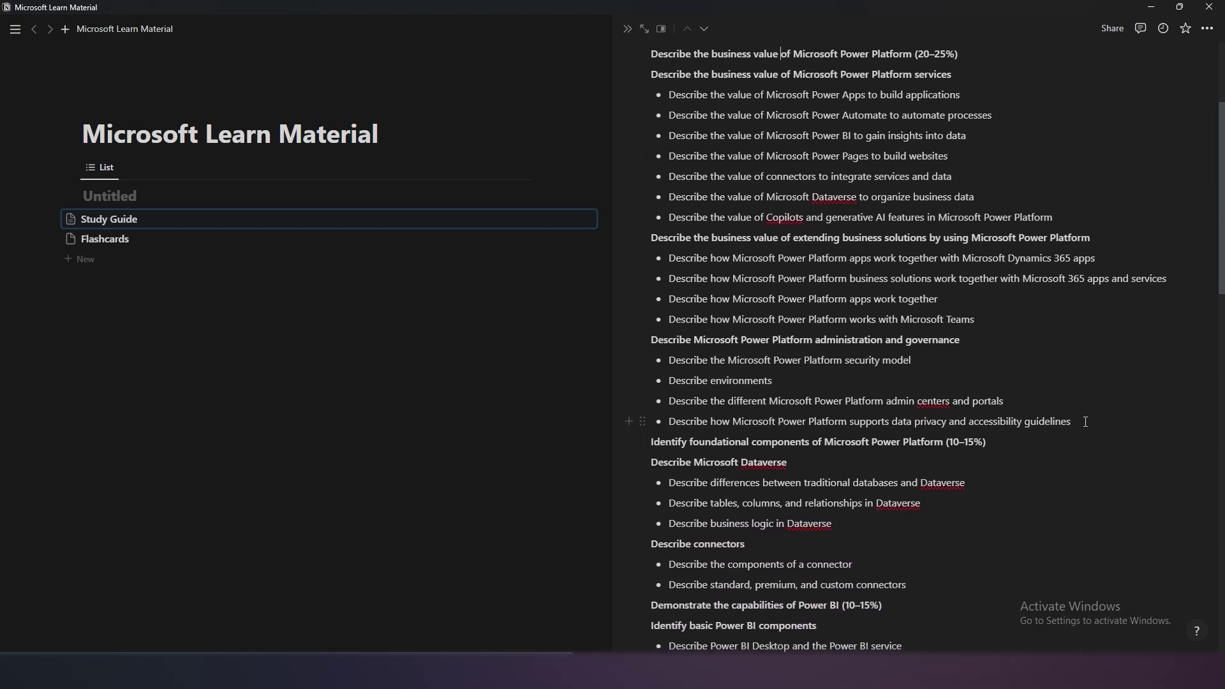
click(1085, 421)
key(Return)
key(Return)
key(Return)
scroll(732, 460, down, 4)
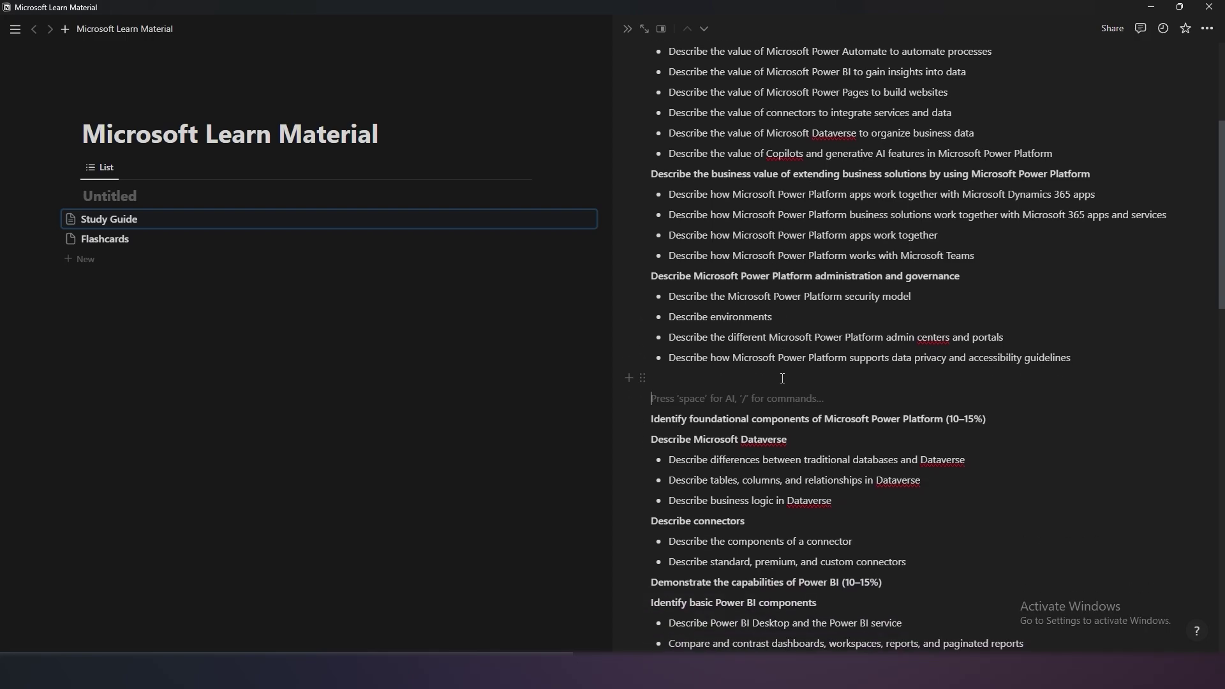
scroll(830, 338, down, 1)
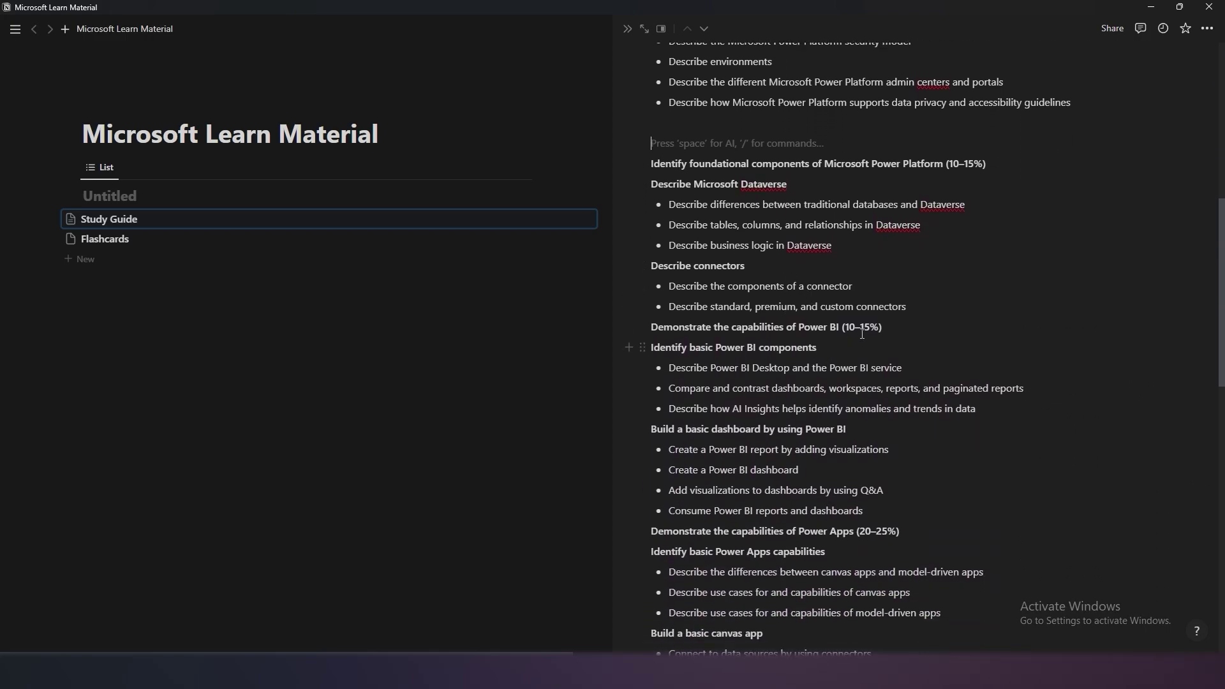
click(912, 309)
key(Return)
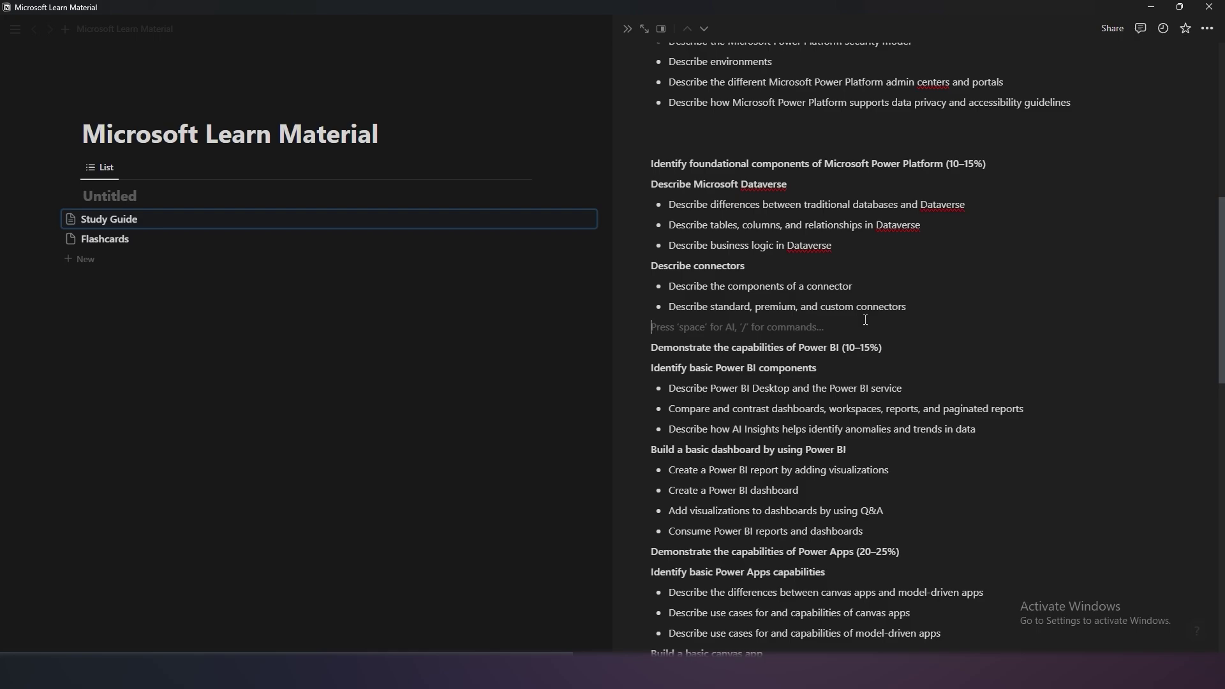
key(Return)
scroll(893, 389, down, 2)
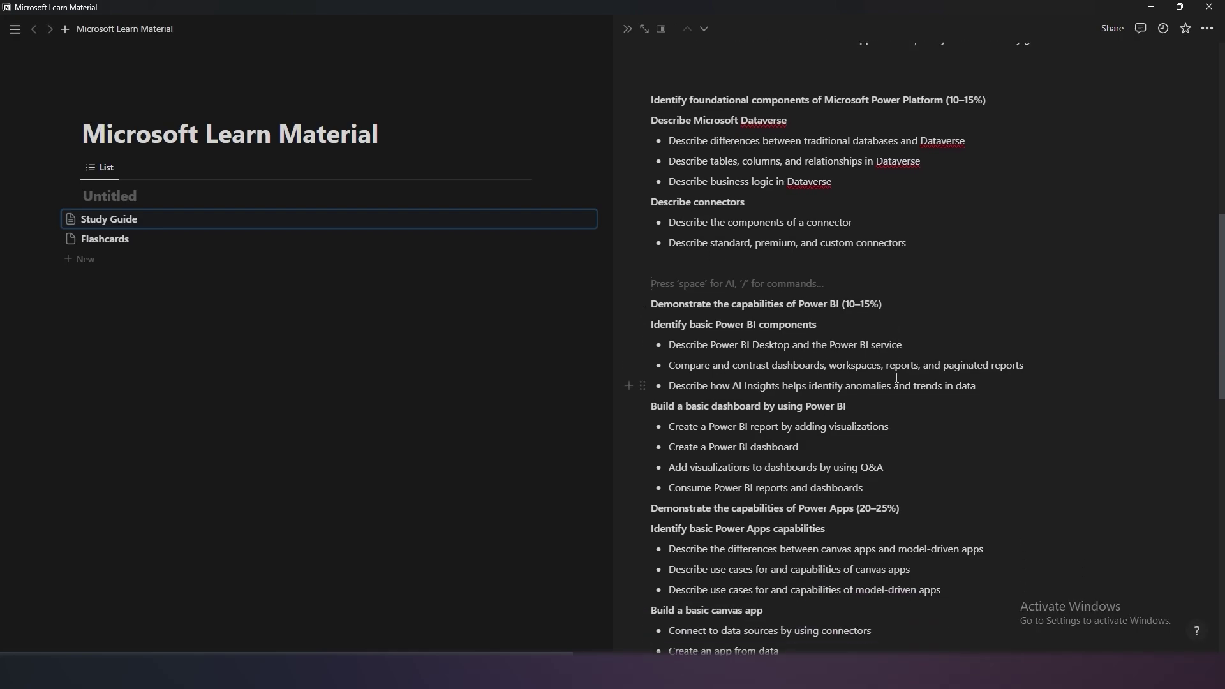
- Insert blank lines between the remaining exam sections of the Study Guide page, after the Power BI section through to the end
click(884, 425)
key(Return)
scroll(886, 415, down, 4)
scroll(886, 416, down, 5)
click(785, 258)
key(Return)
key(Return)
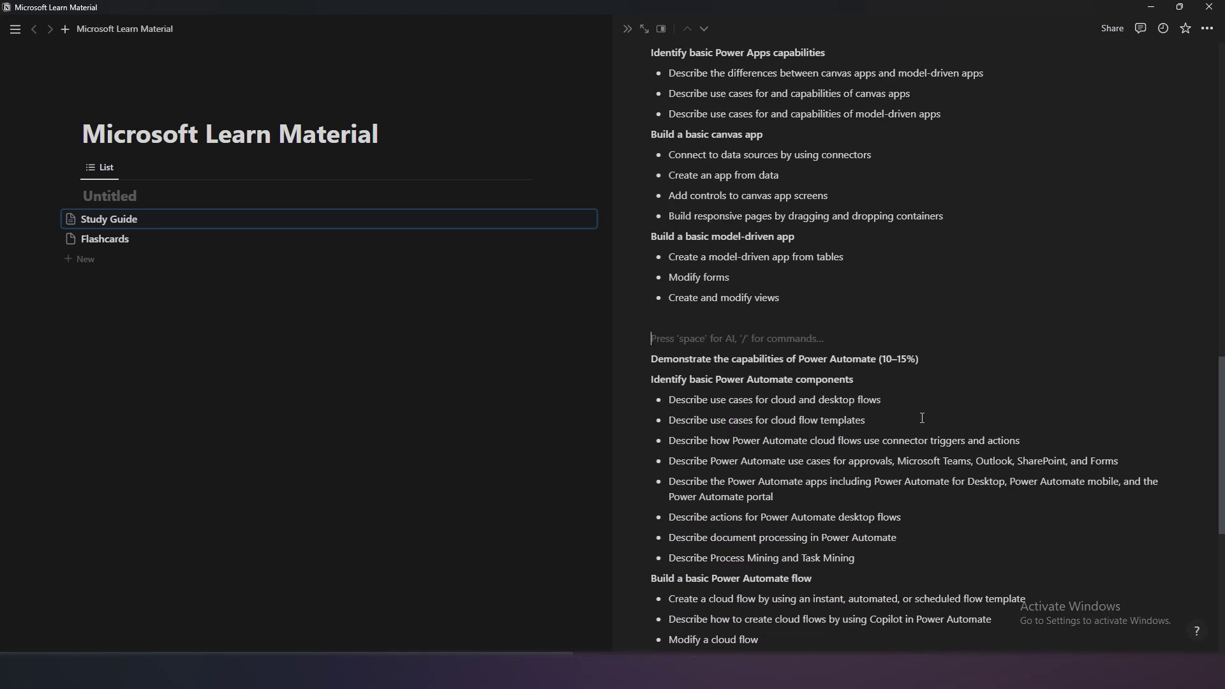
scroll(893, 383, down, 5)
click(883, 374)
key(Return)
key(Return)
click(986, 315)
key(Return)
key(Return)
scroll(842, 374, up, 15)
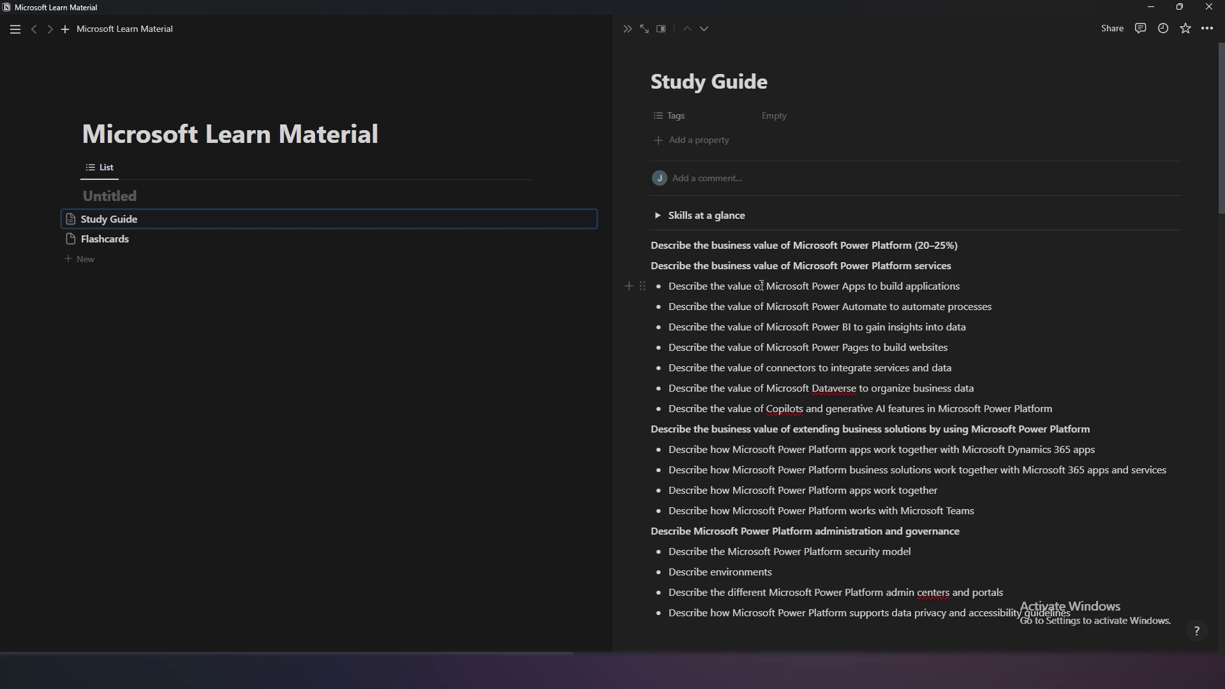
- Strike through the bullet "Describe the value of Microsoft Power Apps to build applications", close the Study Guide page and reopen it
triple_click(761, 285)
click(908, 261)
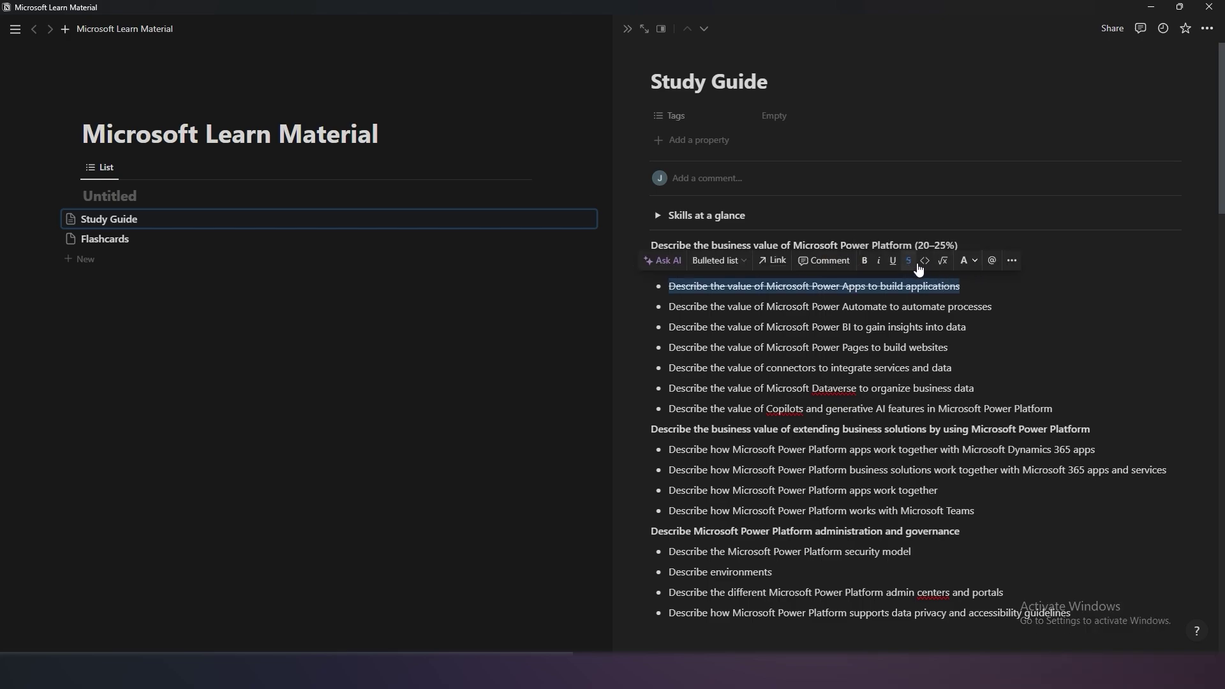
click(966, 286)
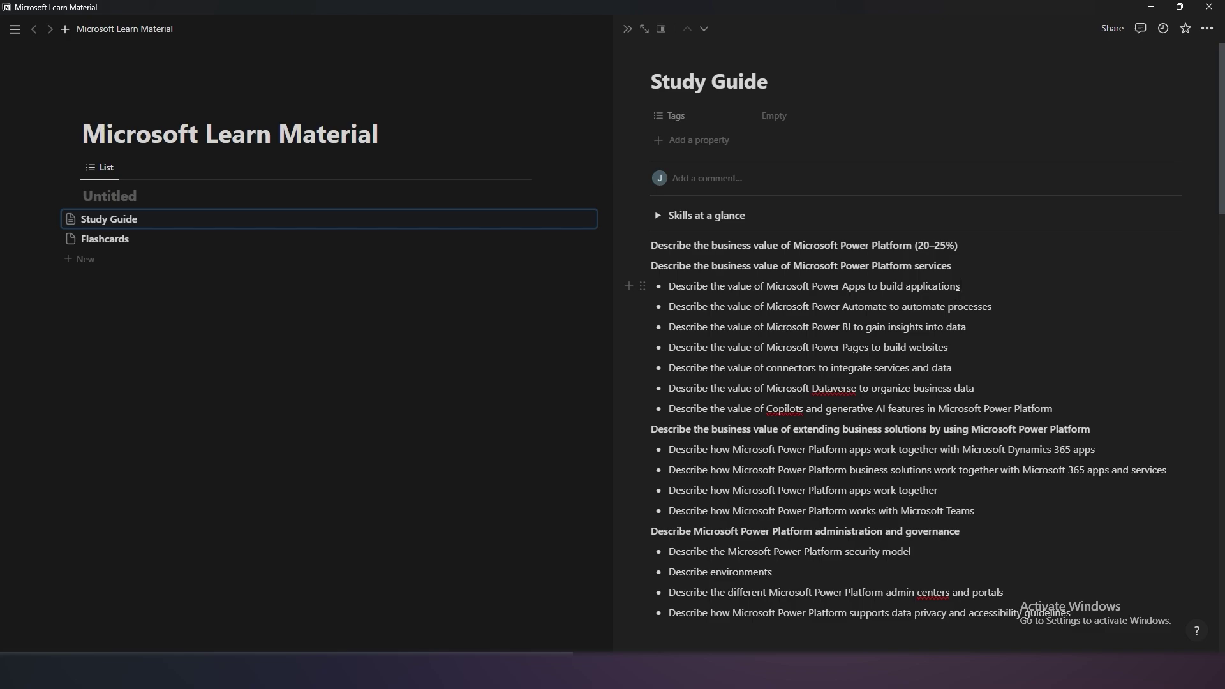
key(Escape)
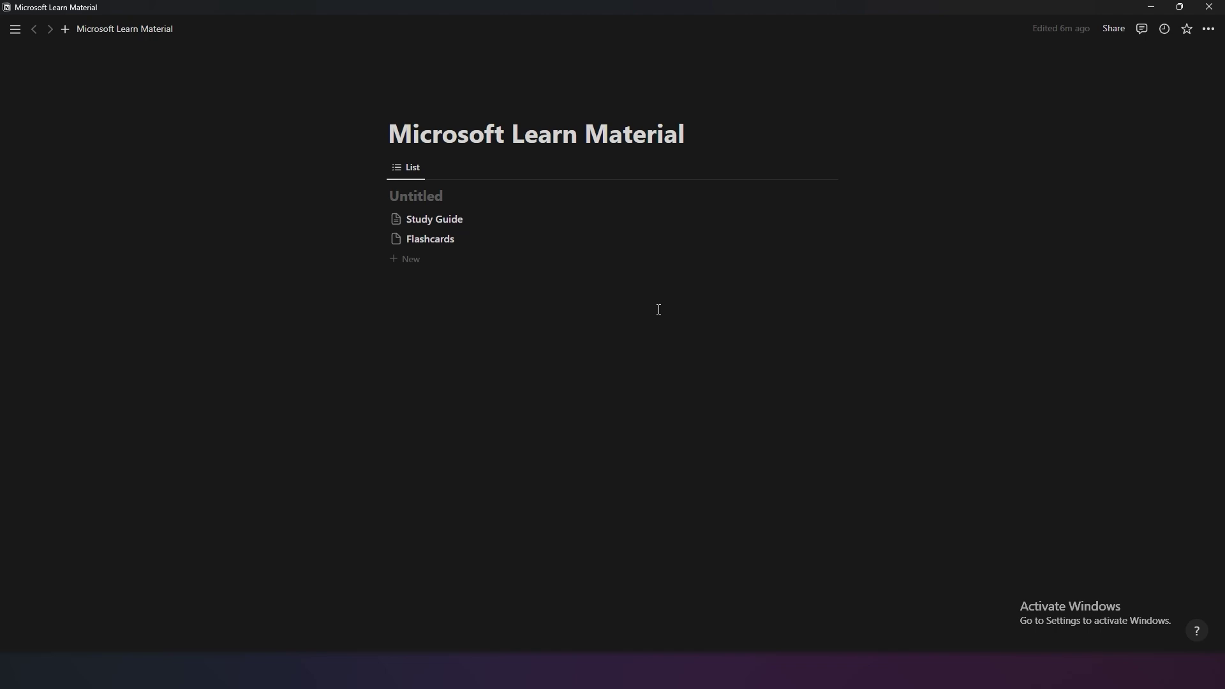
click(574, 224)
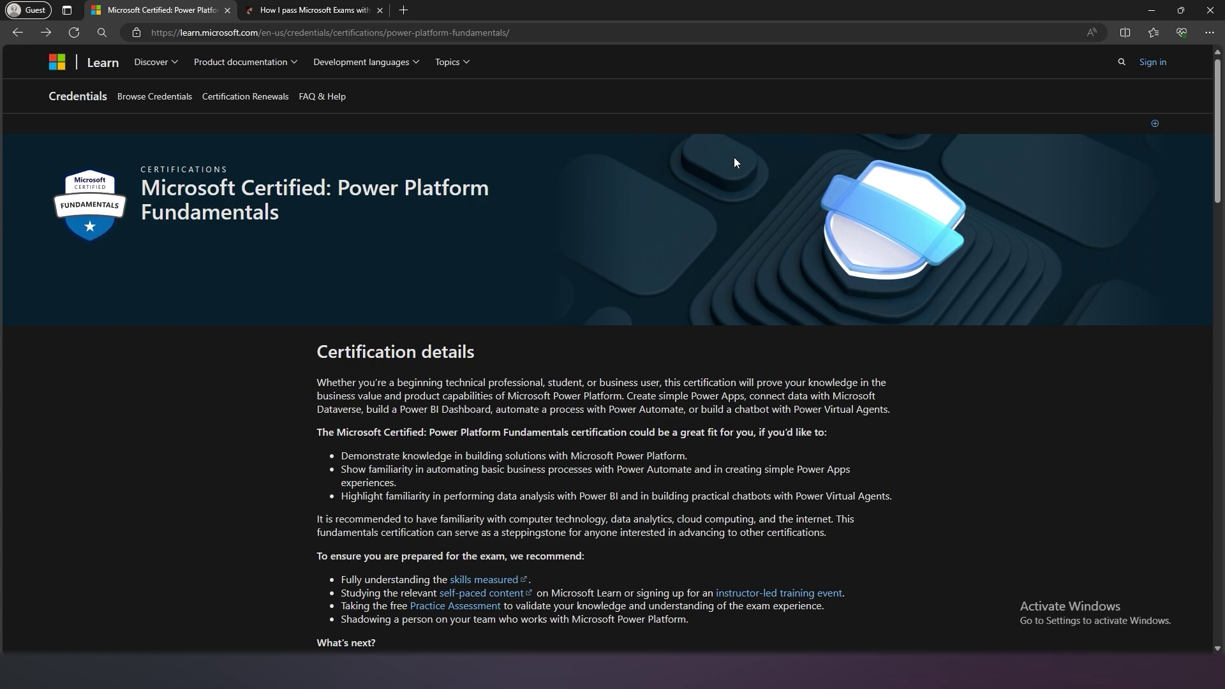
- From the Power Platform Fundamentals certification page in the browser, open the PL-900 learning path and start its first module
scroll(733, 159, down, 6)
scroll(753, 234, down, 11)
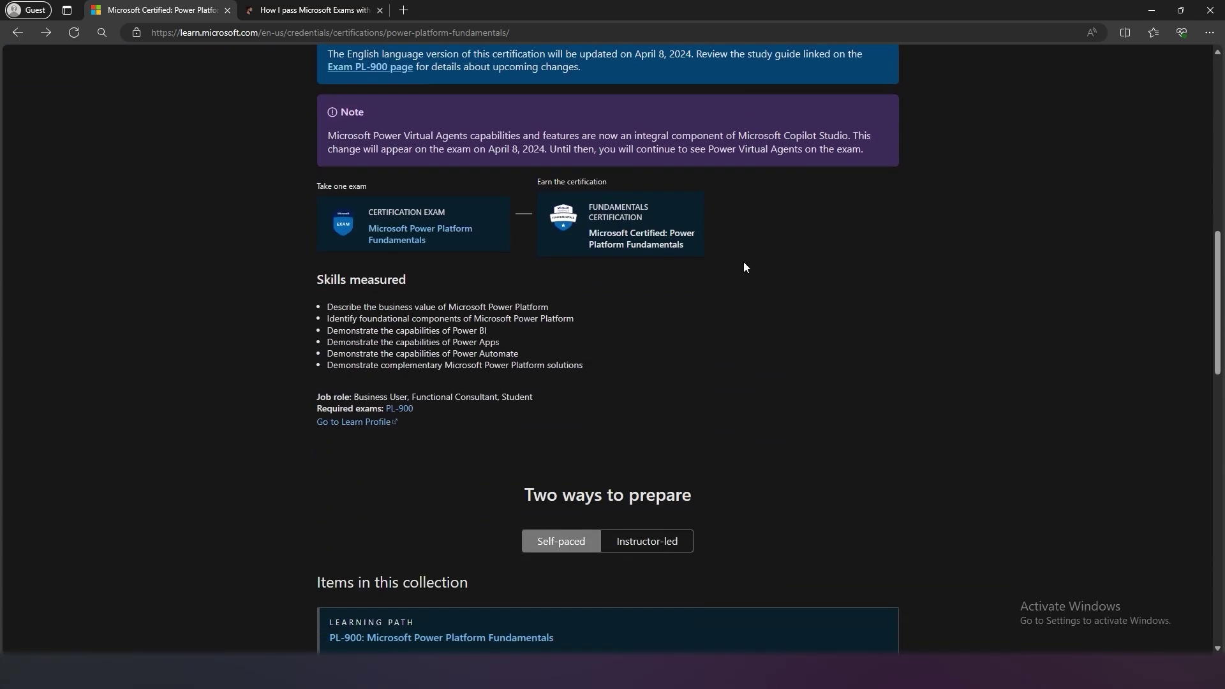
click(505, 272)
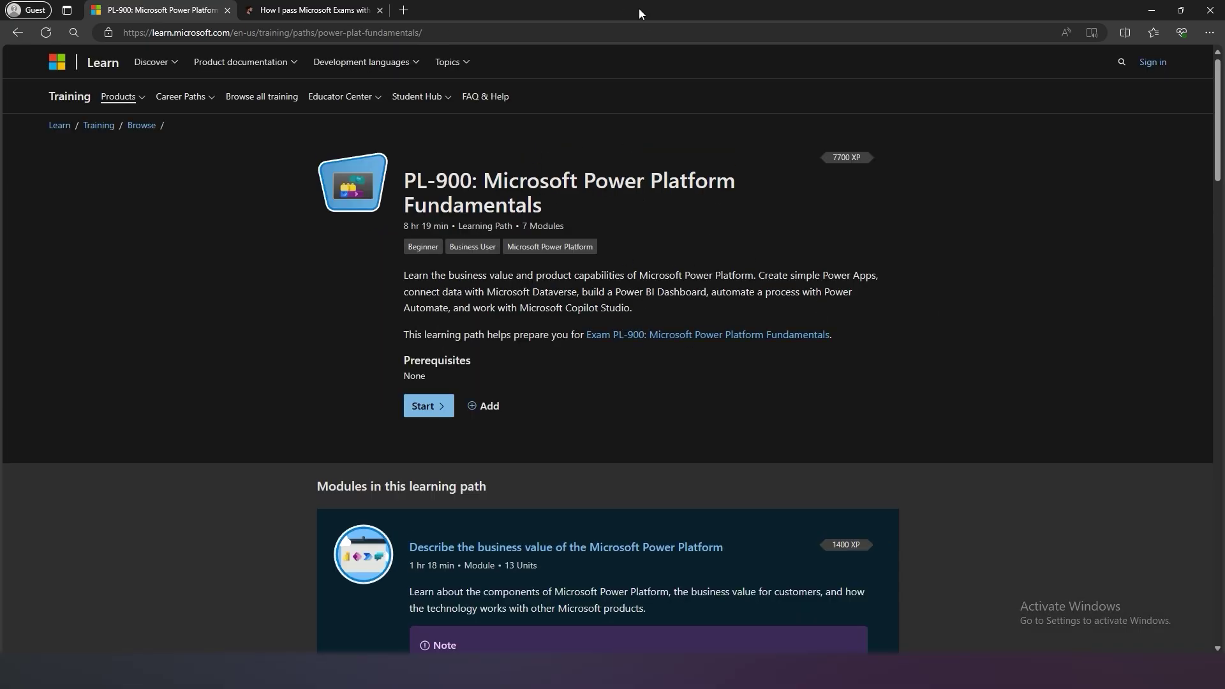
scroll(882, 132, down, 6)
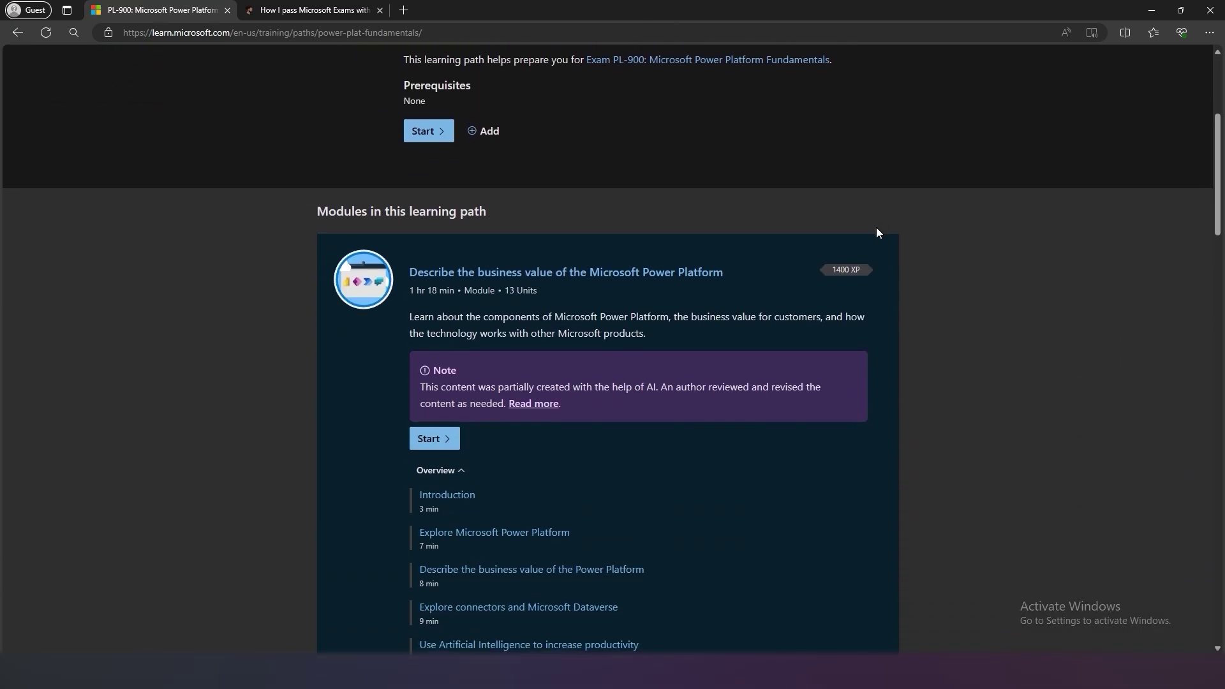
click(433, 347)
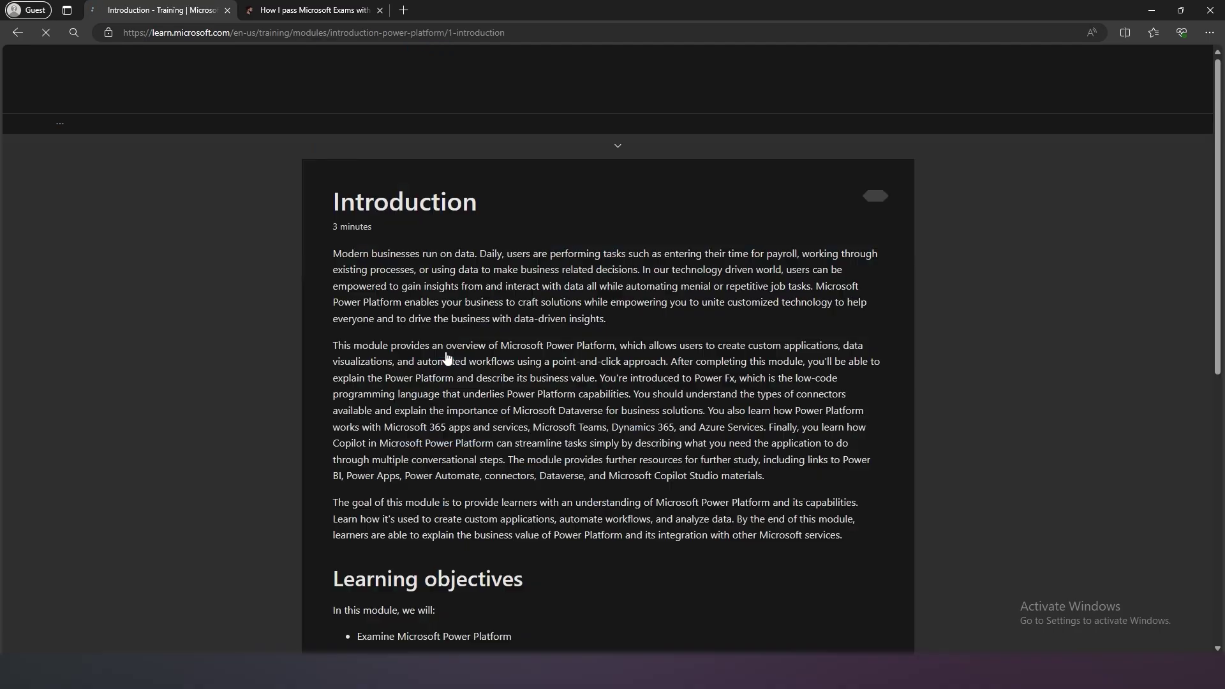
- Look over the module's introduction, then open the Explore Microsoft Power Platform unit and reduce the page zoom
scroll(462, 346, down, 6)
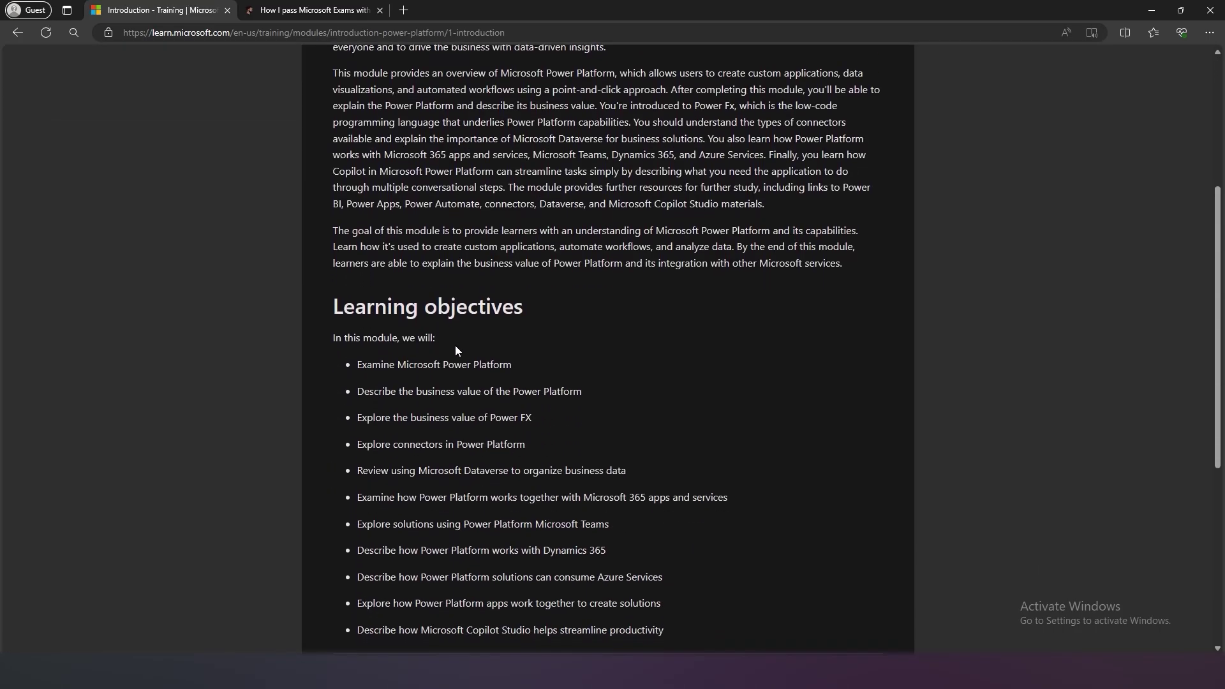
scroll(458, 342, up, 3)
scroll(458, 342, up, 3)
click(622, 149)
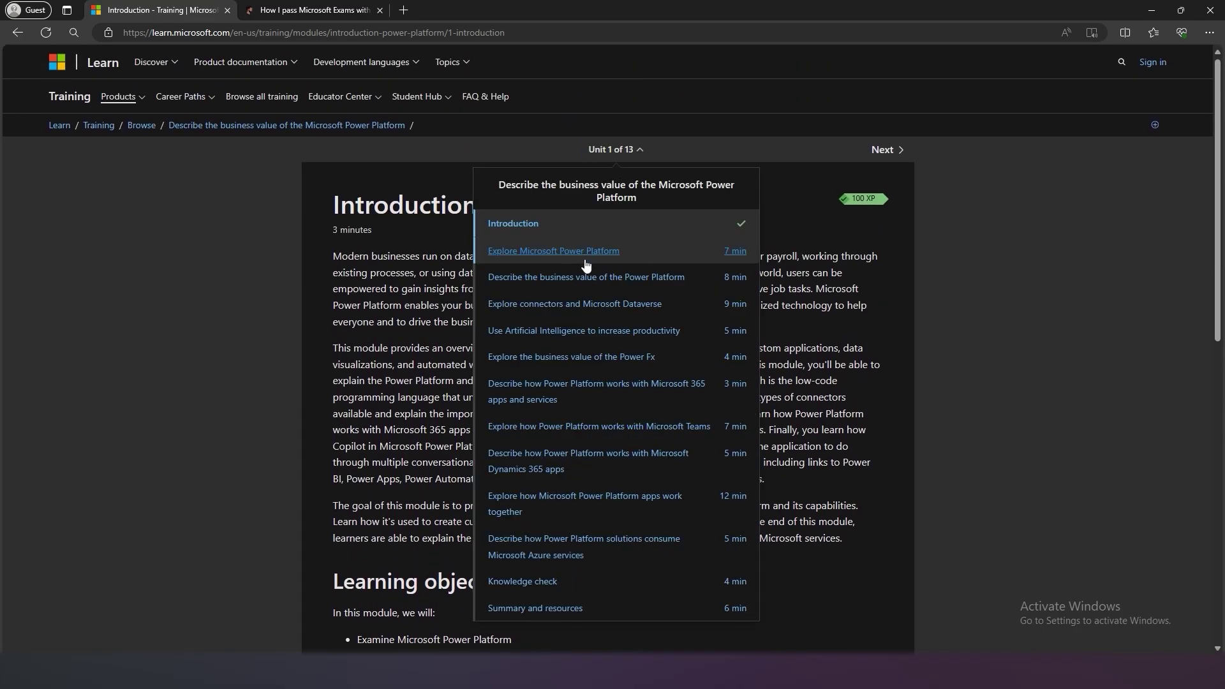
click(575, 252)
key(ctrl+minus)
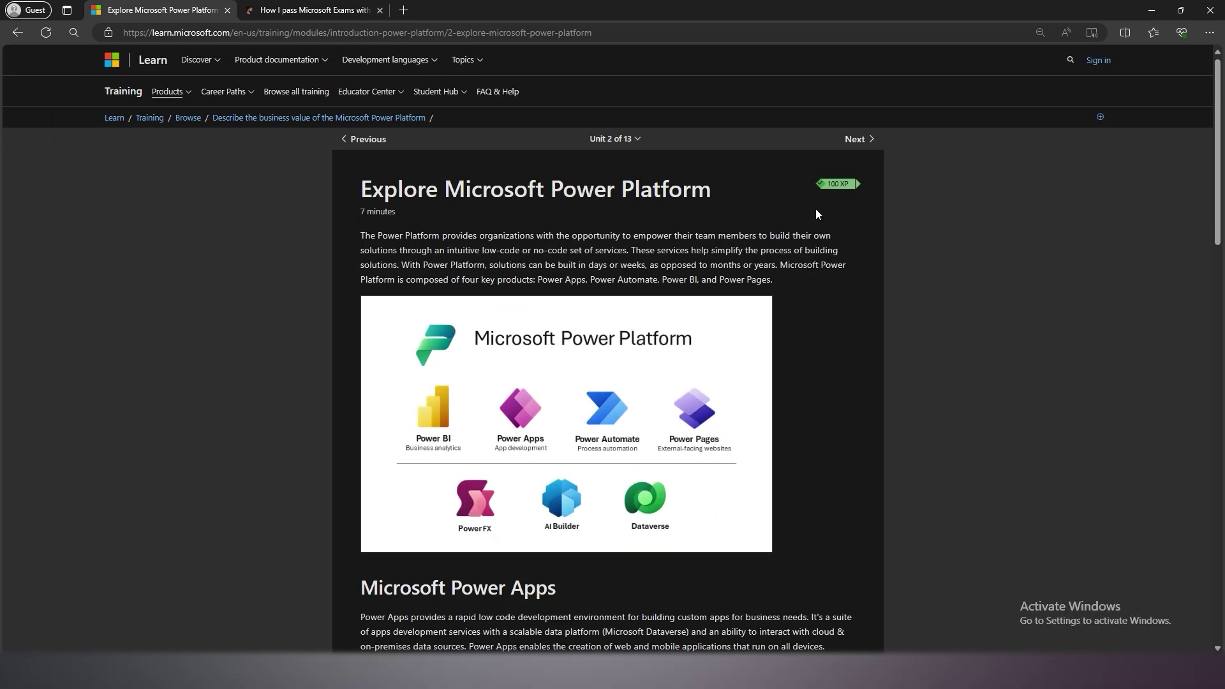
- Arrange the browser and Notion side by side with the browser wider, and open the Flashcards entry as a full page
drag(976, 9, 2, 167)
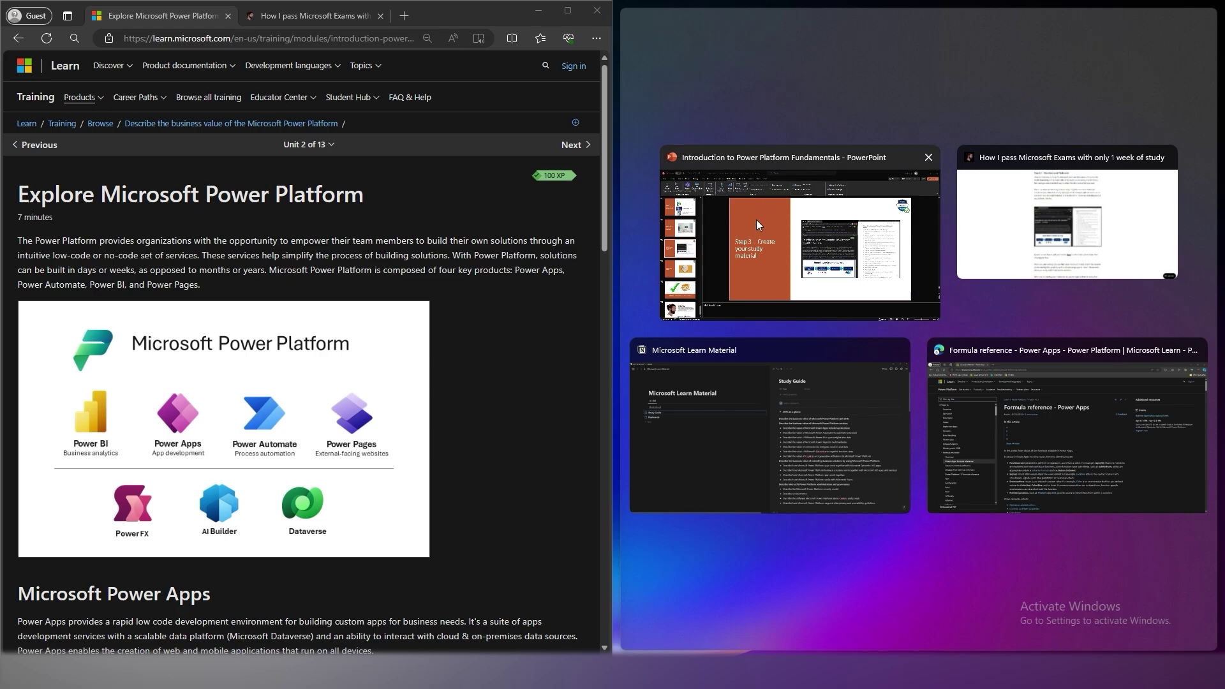
click(793, 402)
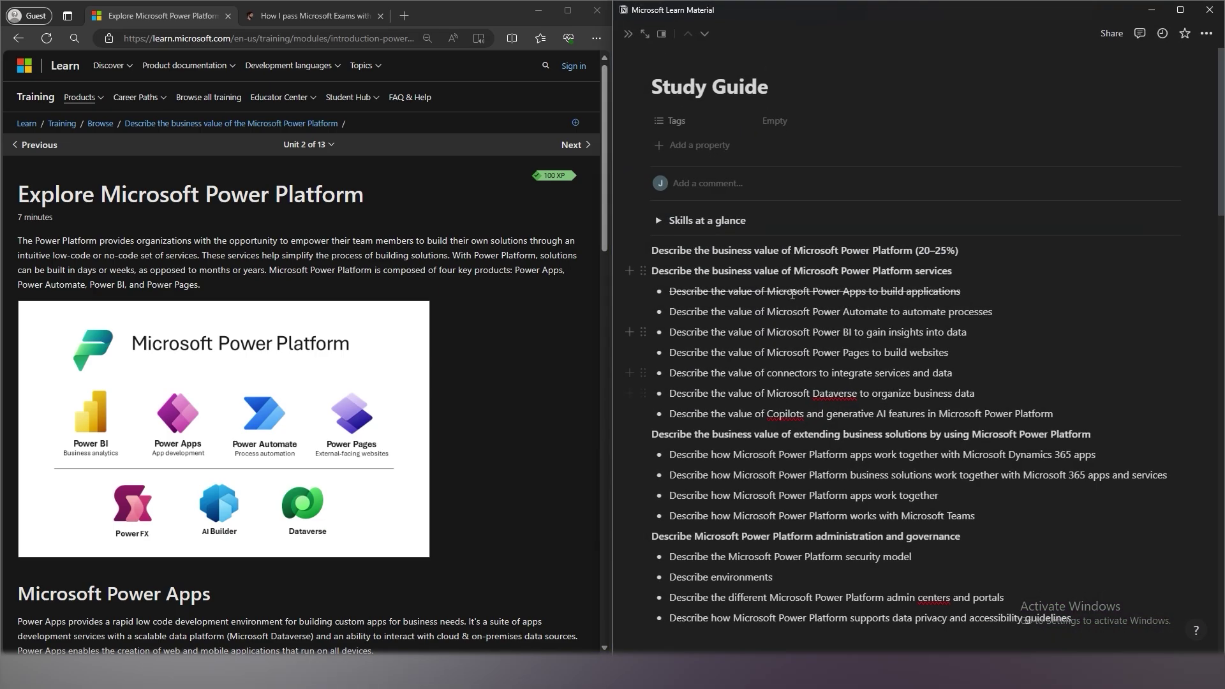
key(Escape)
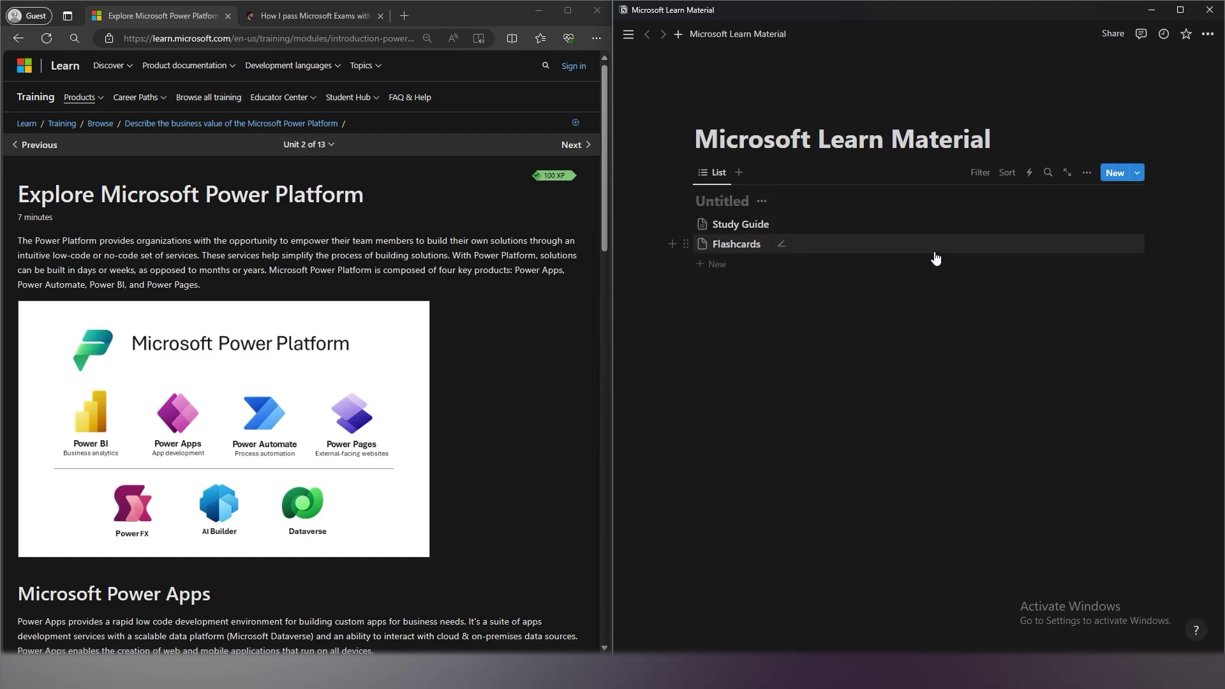
click(935, 254)
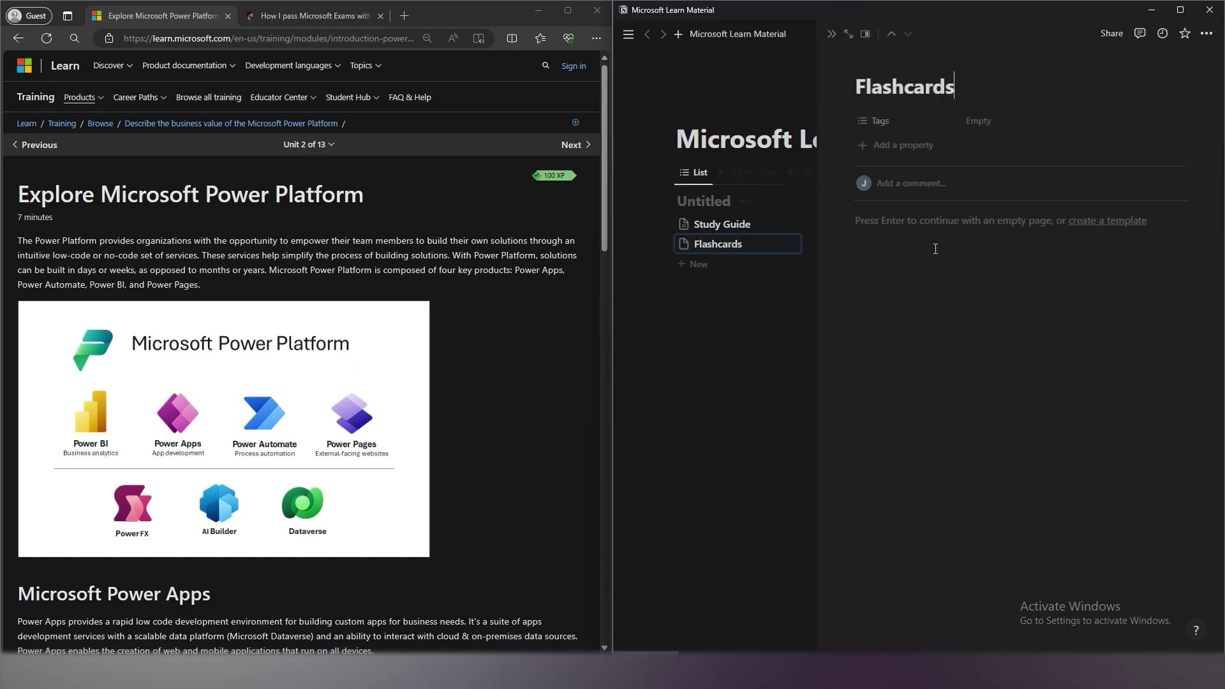
click(856, 35)
drag(613, 128, 736, 174)
- Add a toggle to the Flashcards page titled with the module name "Describe the business value of the Microsoft Power Platform", copied from the unit list
key(Return)
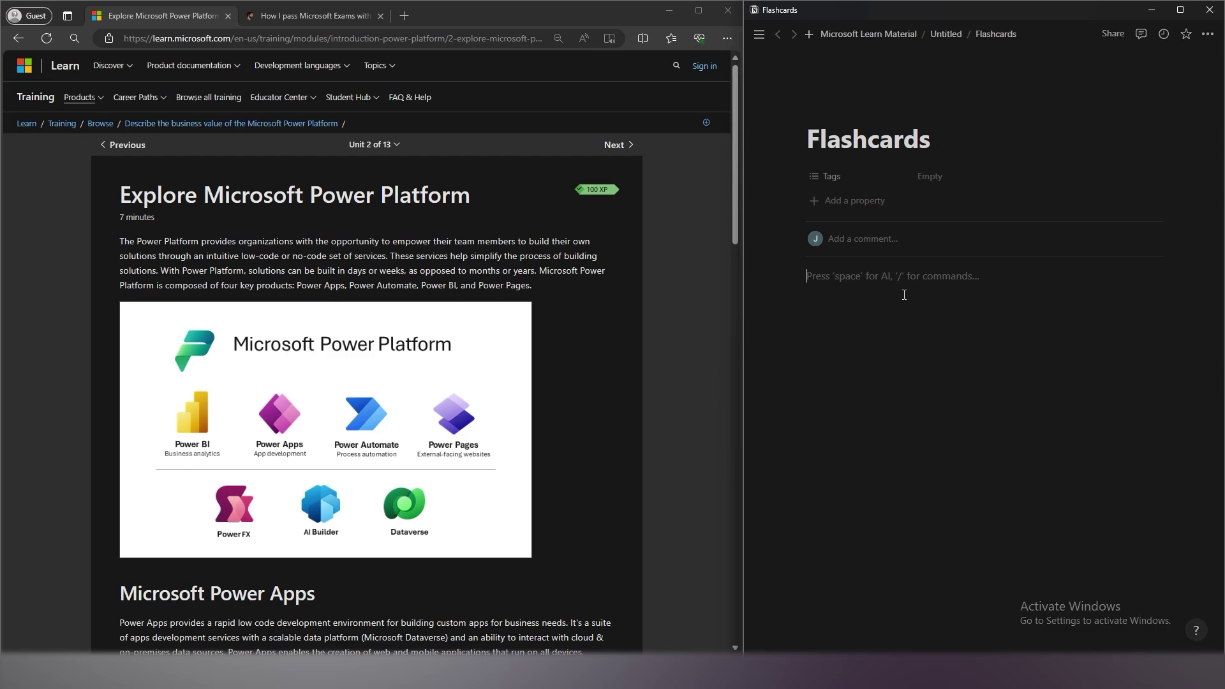
text(>)
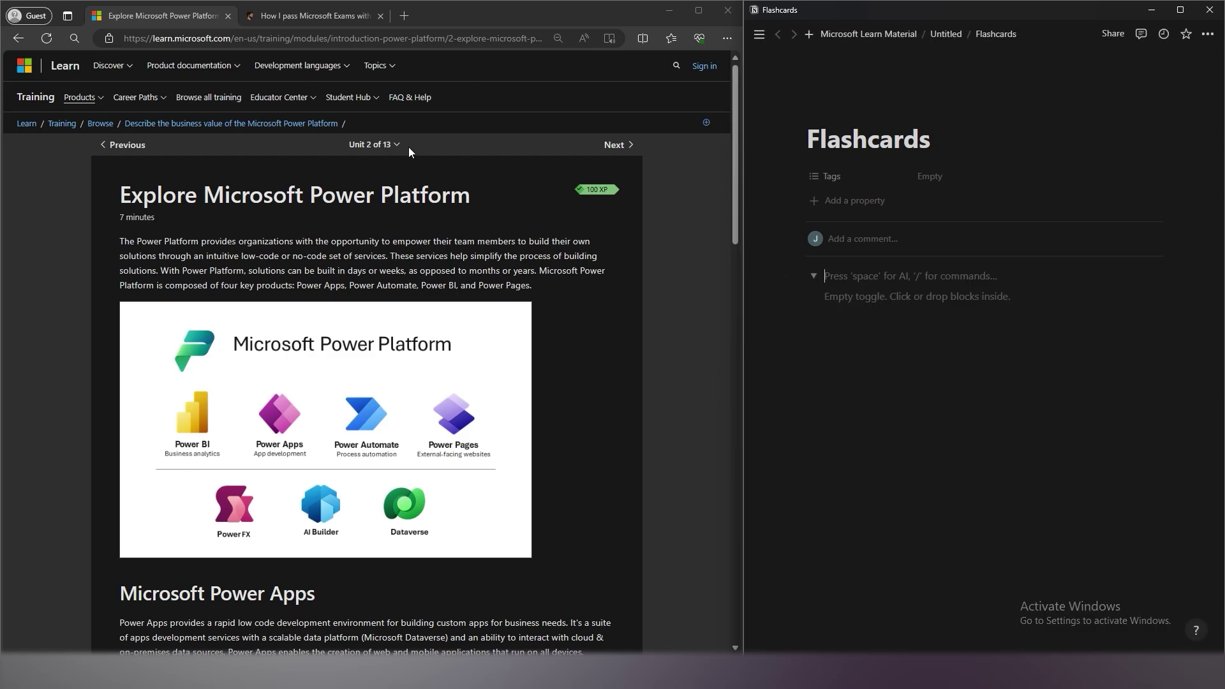
click(399, 145)
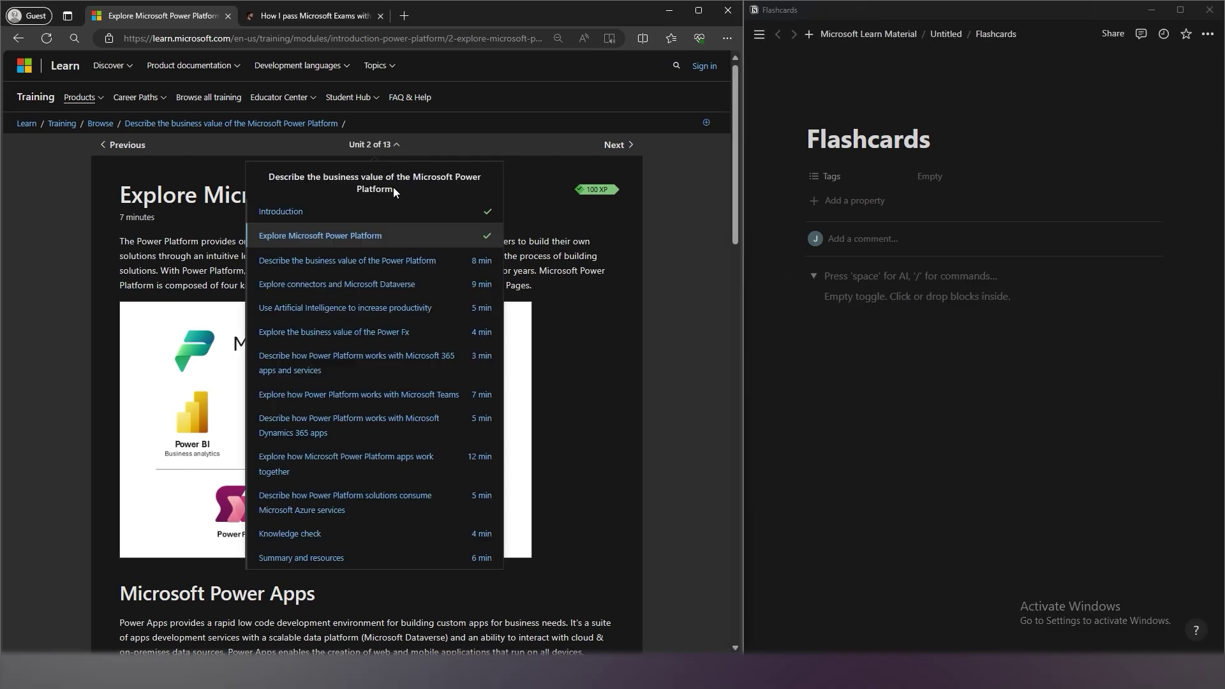
drag(291, 185, 268, 180)
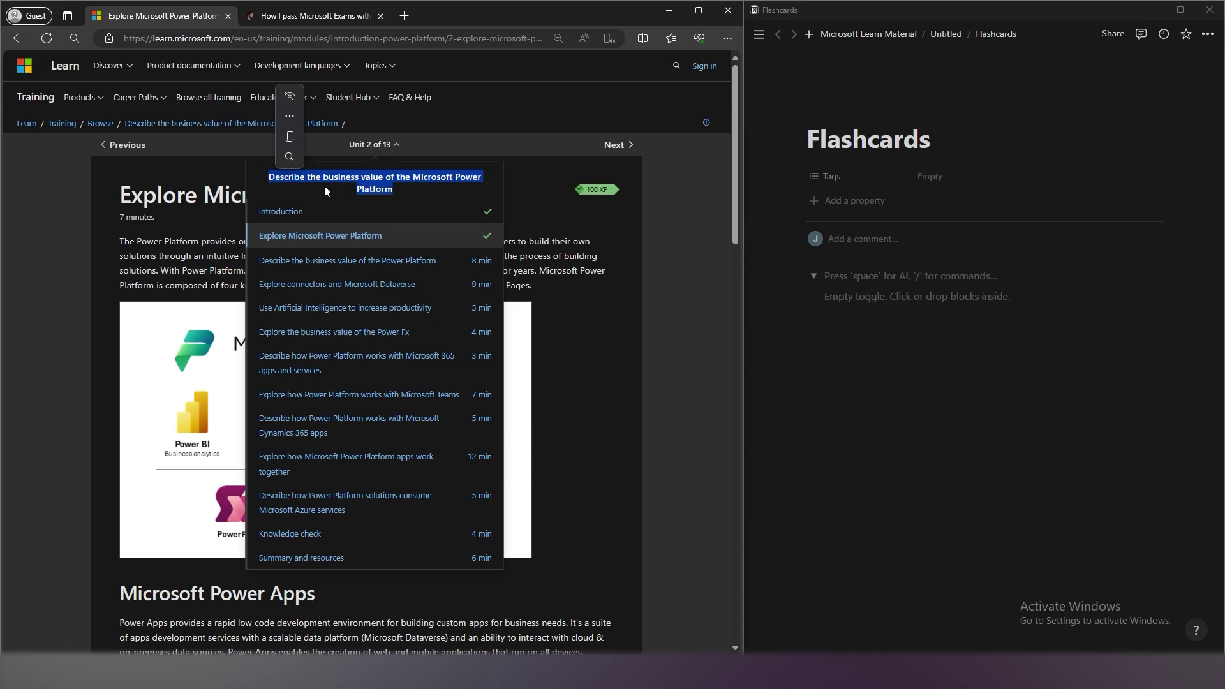
right_click(368, 176)
click(404, 193)
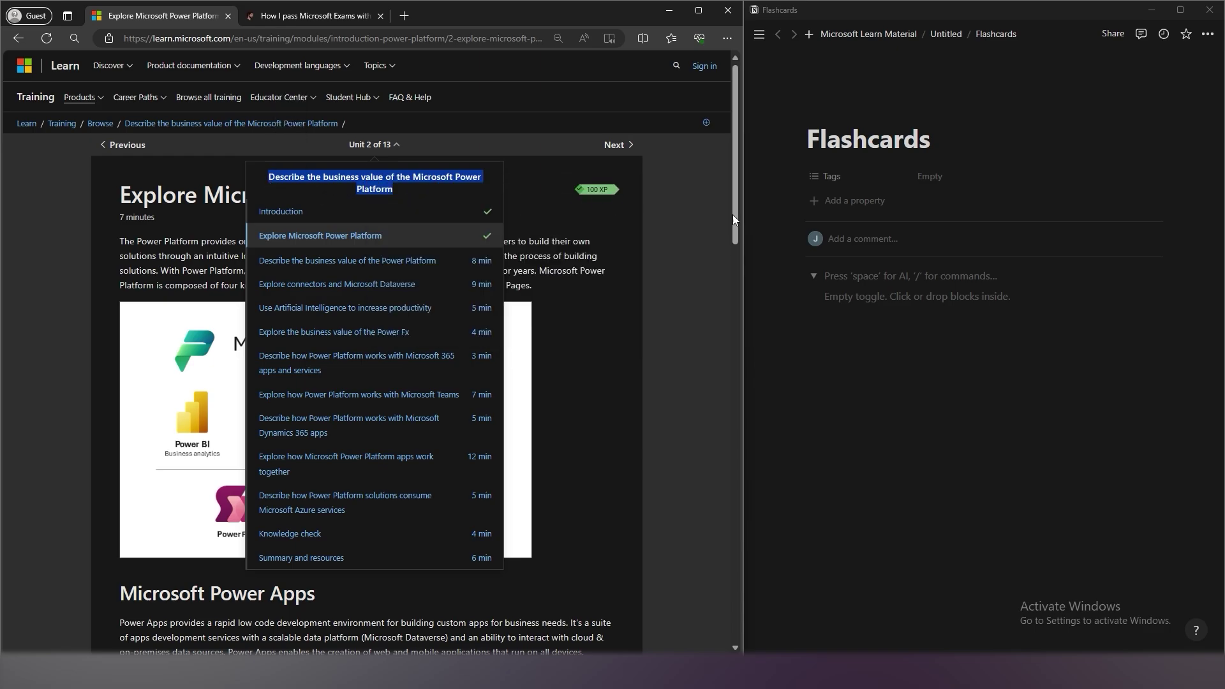
click(852, 267)
key(ctrl+v)
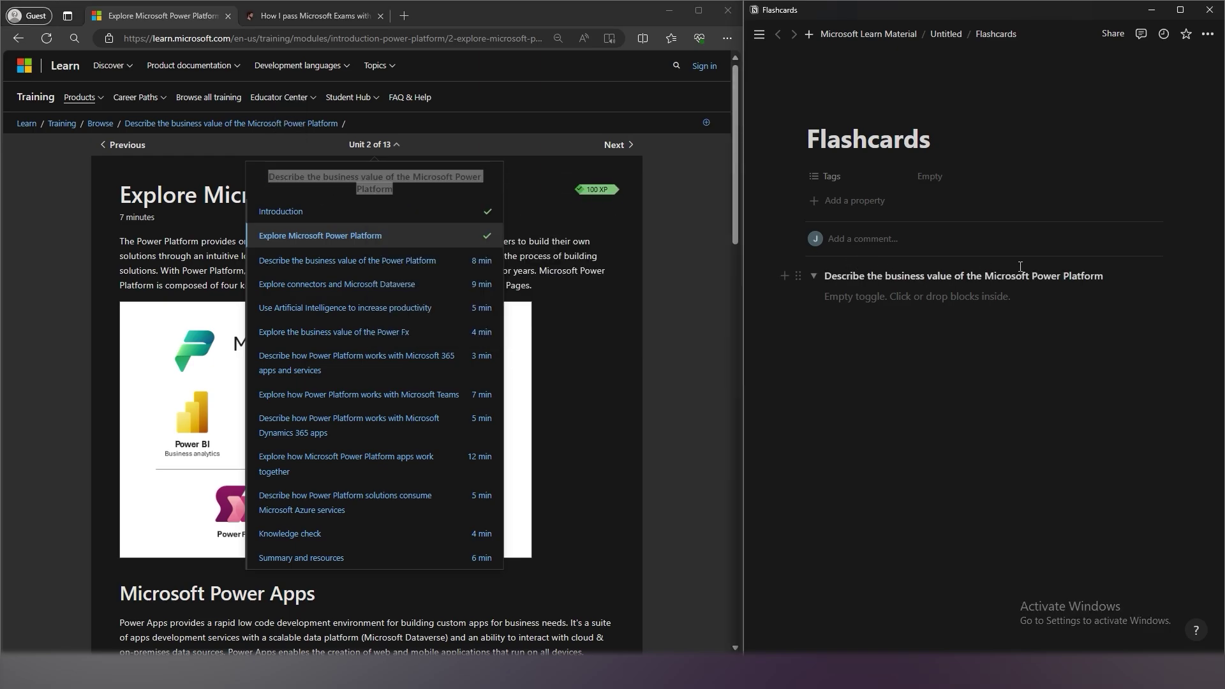
- Inside the module toggle, add a nested toggle with the question "What is Power Apps?"
click(1035, 299)
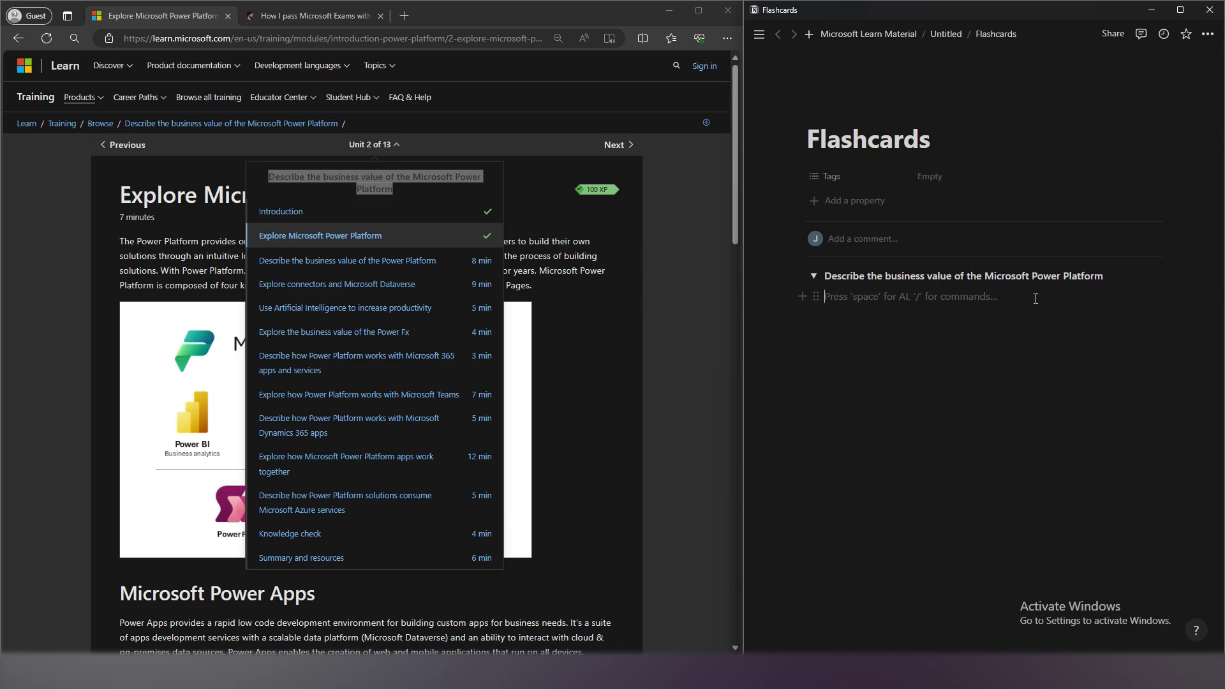
text(>)
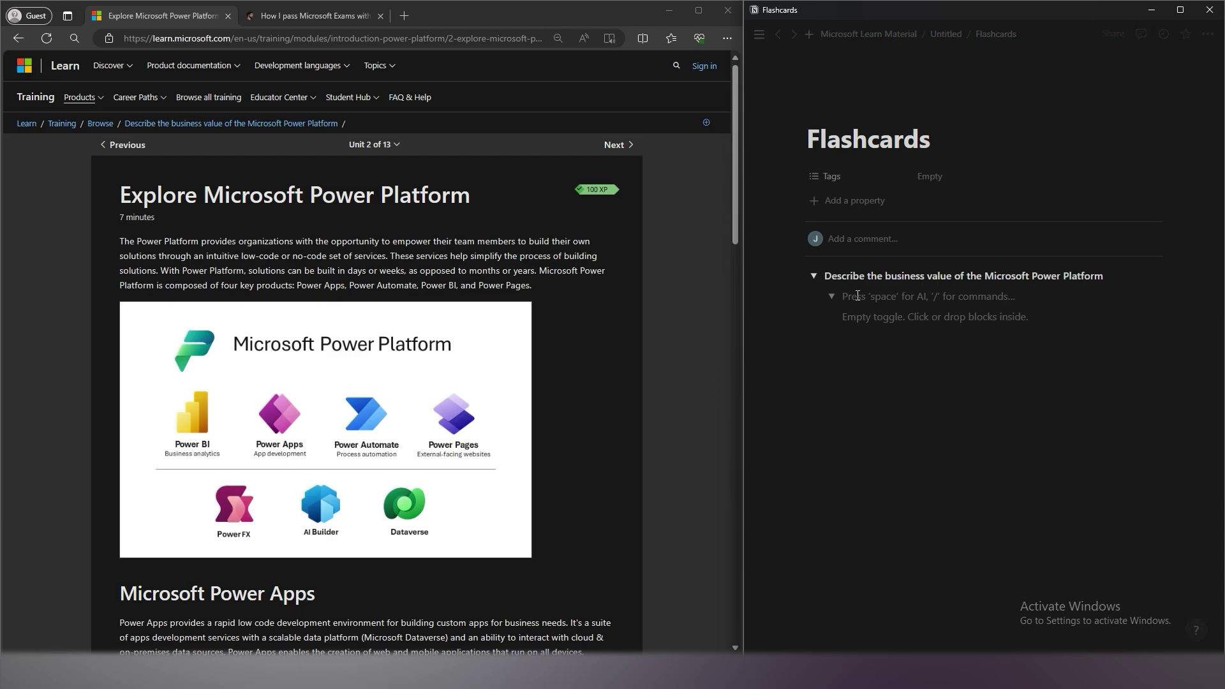
scroll(212, 525, down, 2)
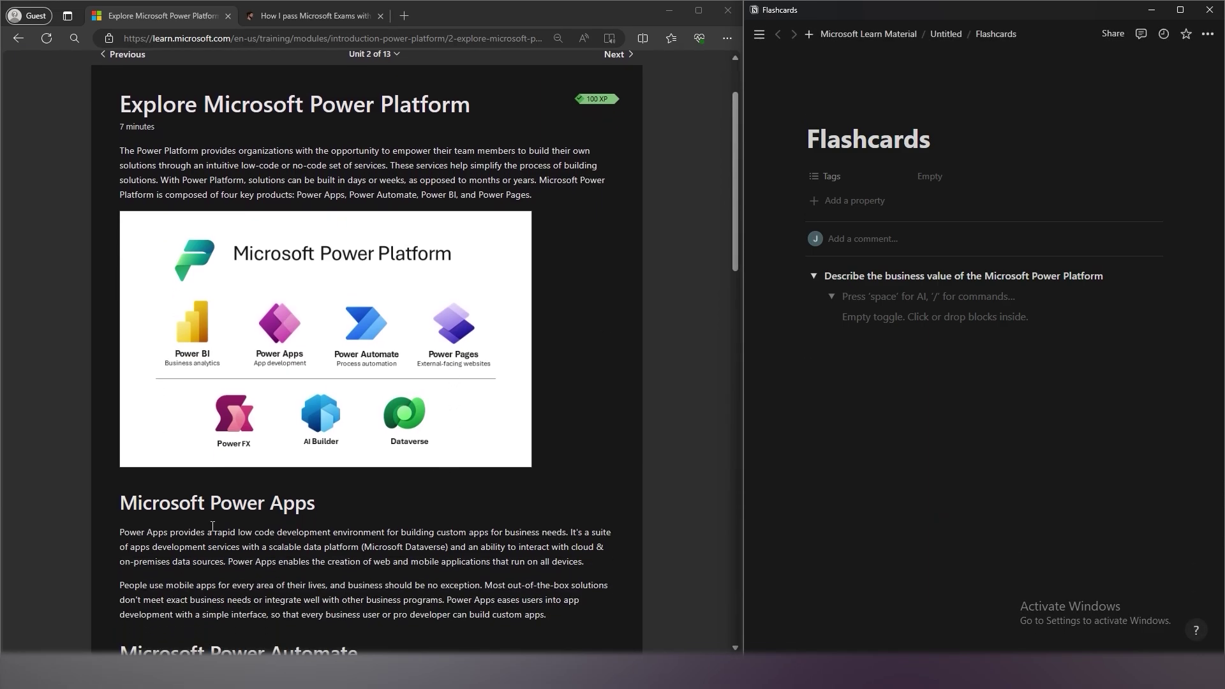
text(Whats)
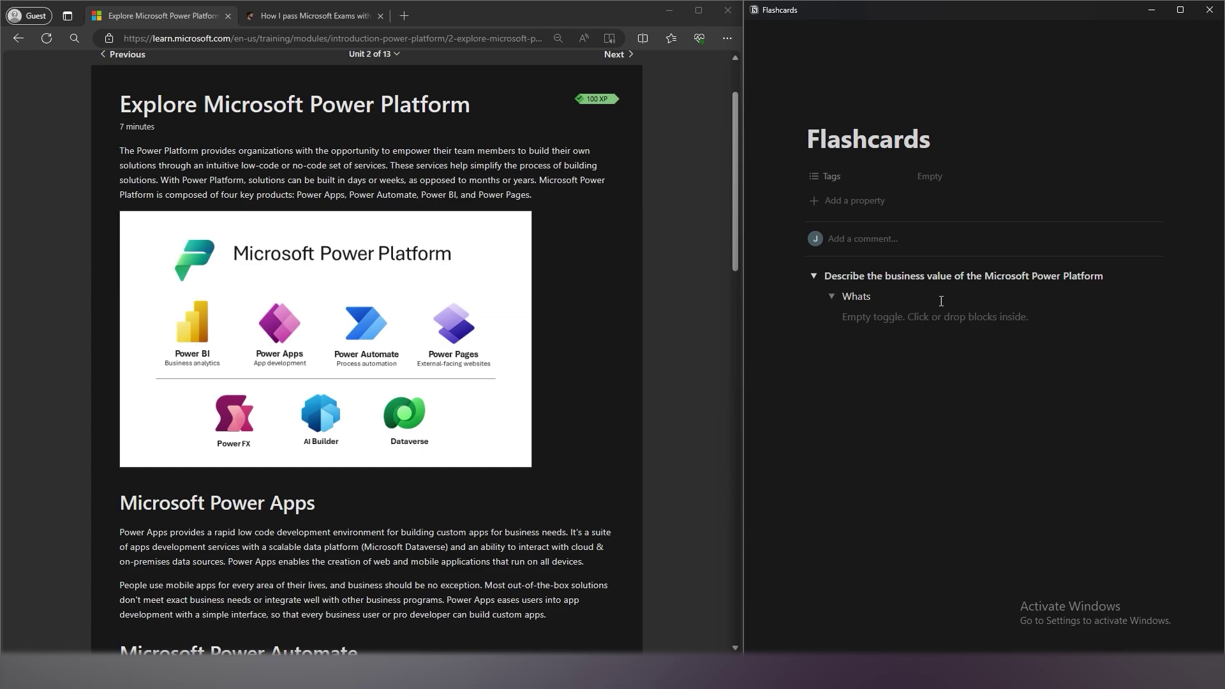
key(BackSpace)
text(is Power Apps?)
- Answer the question with the bullet "Power Apps provides a rapid low code development env. for building custom apps for business needs.", then collapse and reopen the toggle
key(Return)
text(- )
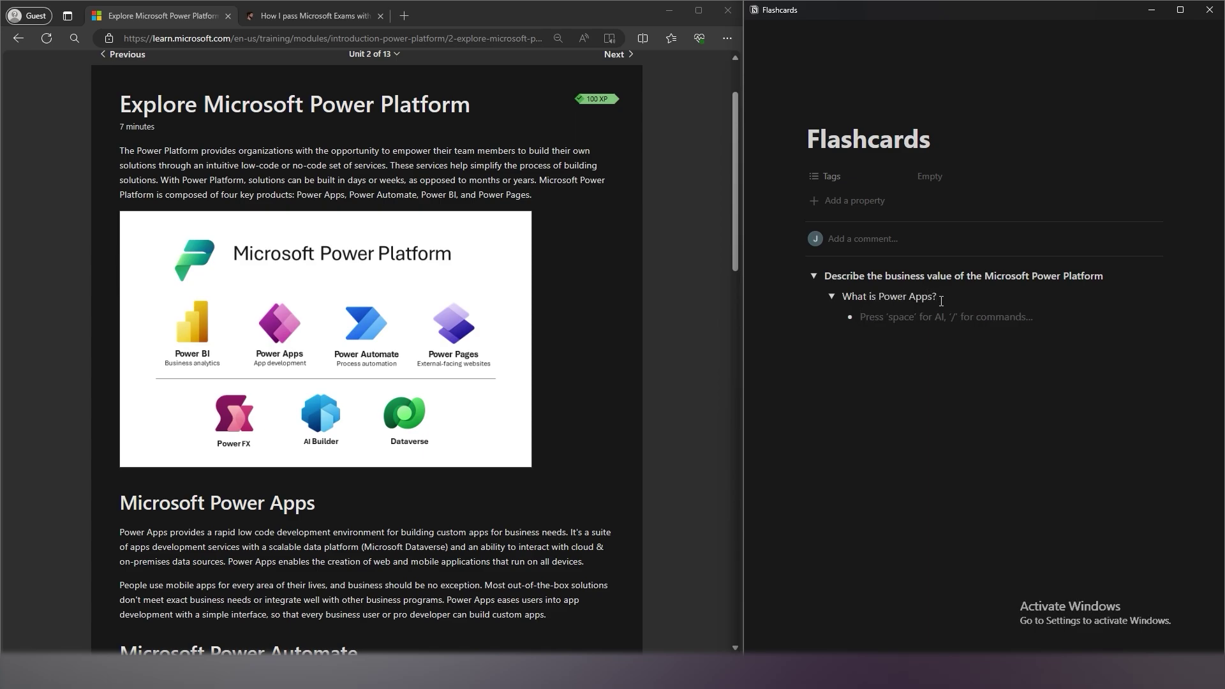
text(Power Apps provides a rapid low code development env. for building custom apps for business needs.)
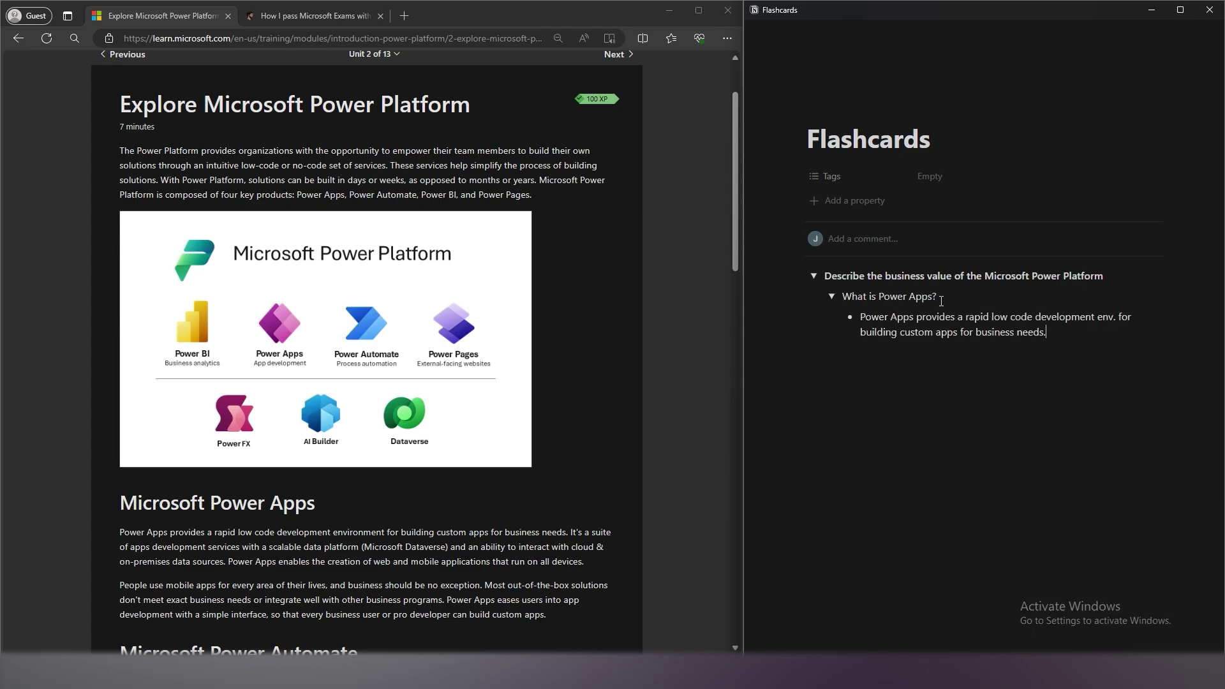
click(831, 296)
click(831, 296)
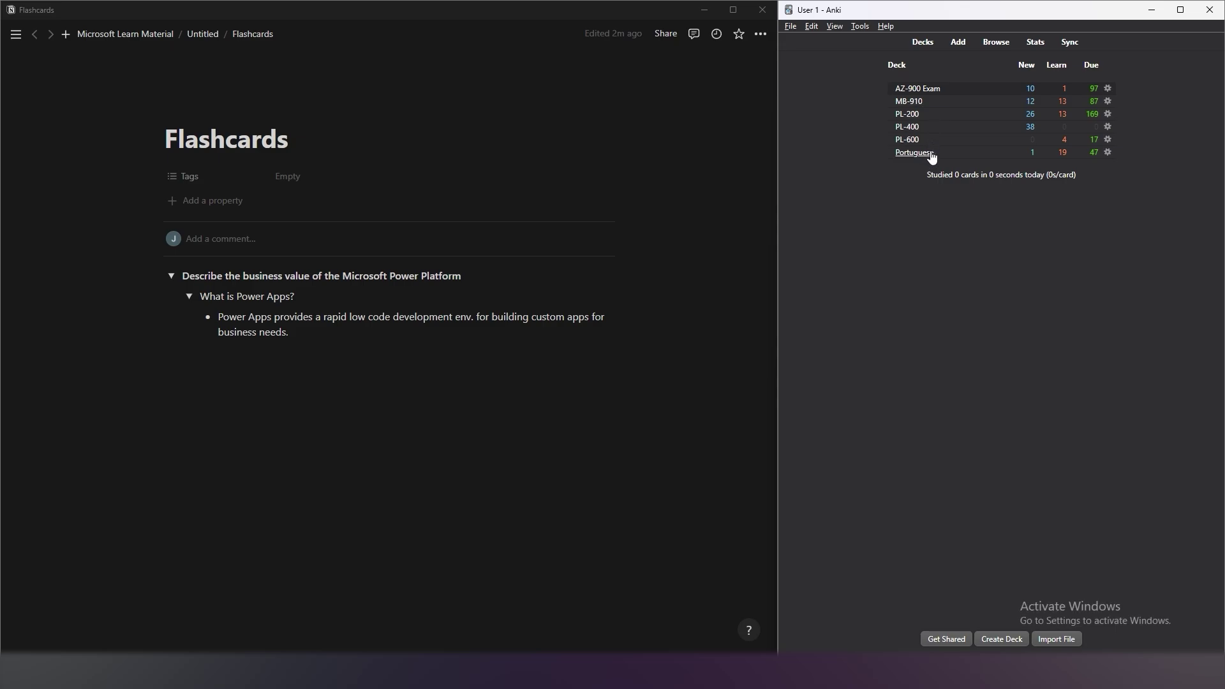
- In Anki, start a new card in the PL-200 deck and copy the Notion question "What is Power Apps?" to its front
click(911, 116)
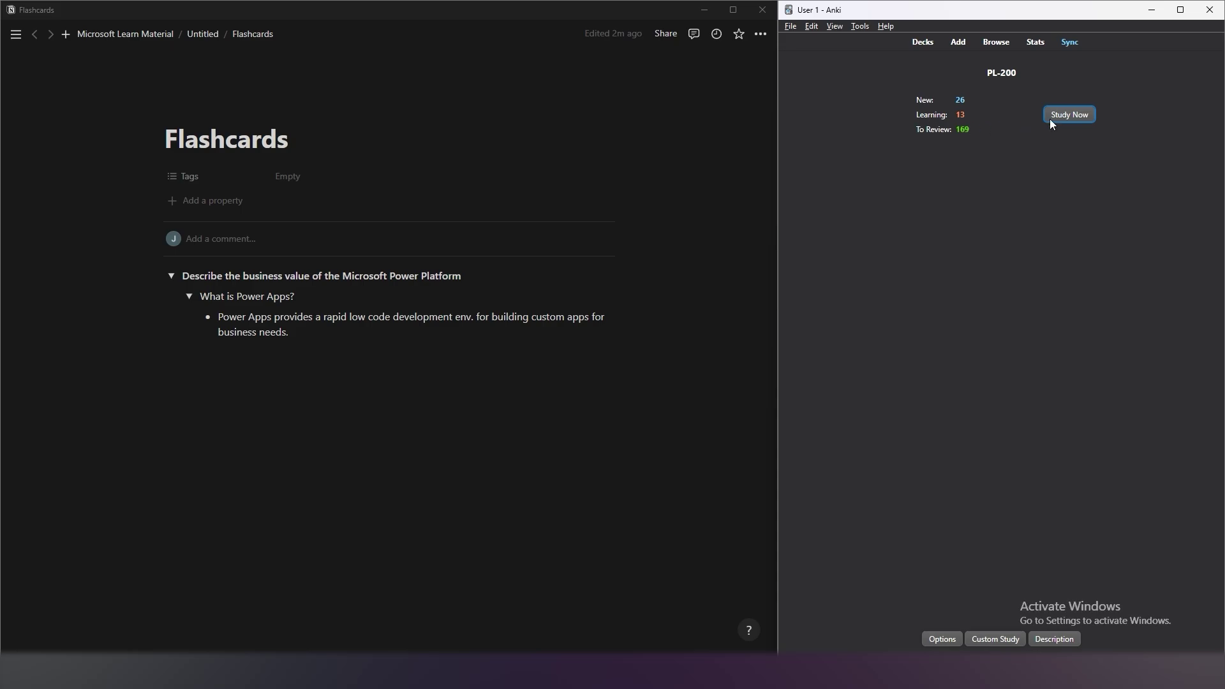
click(958, 44)
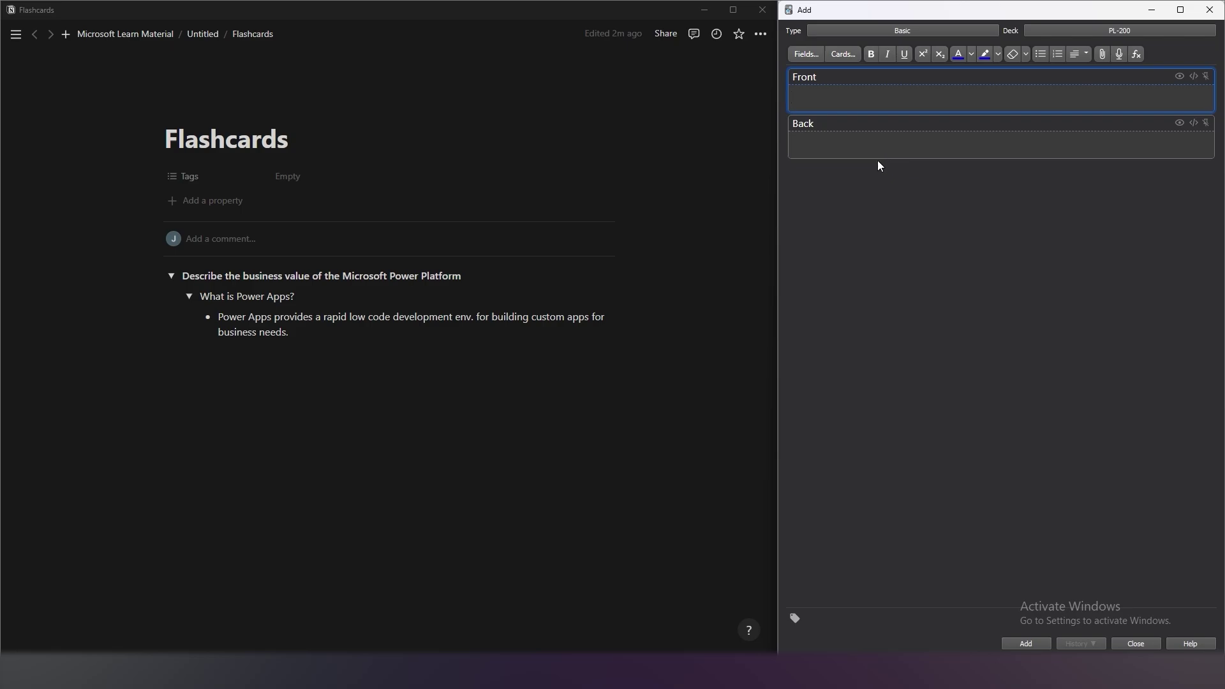
click(294, 299)
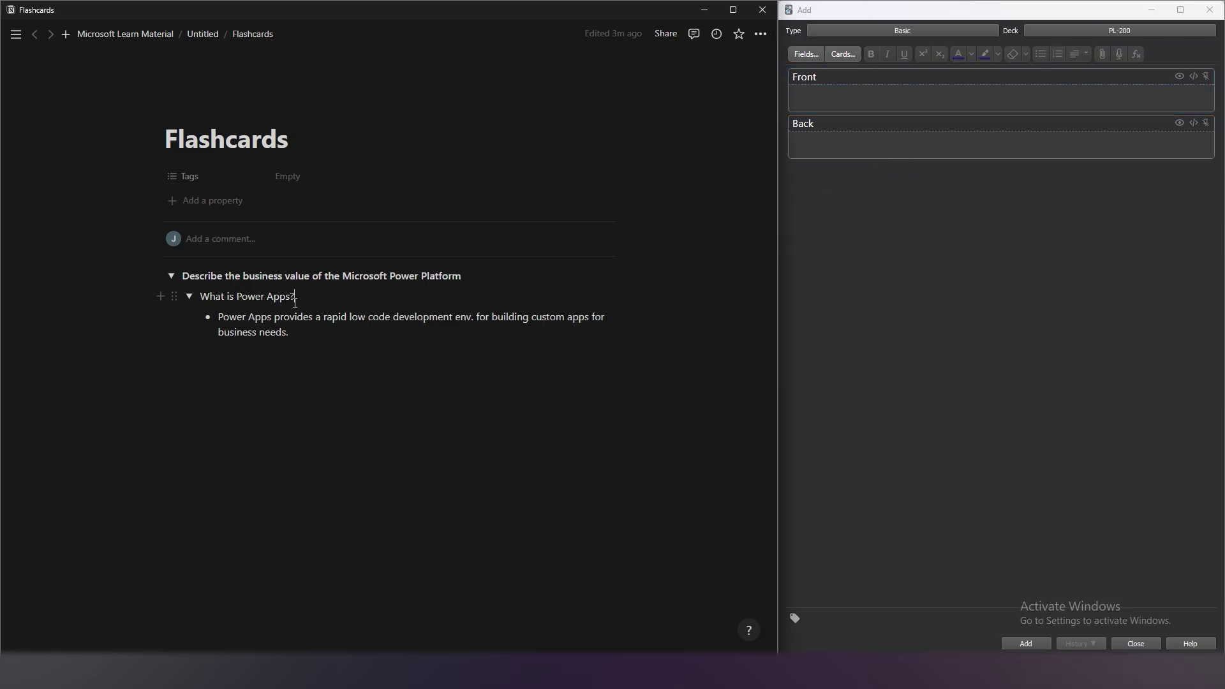
drag(295, 298, 199, 297)
click(865, 104)
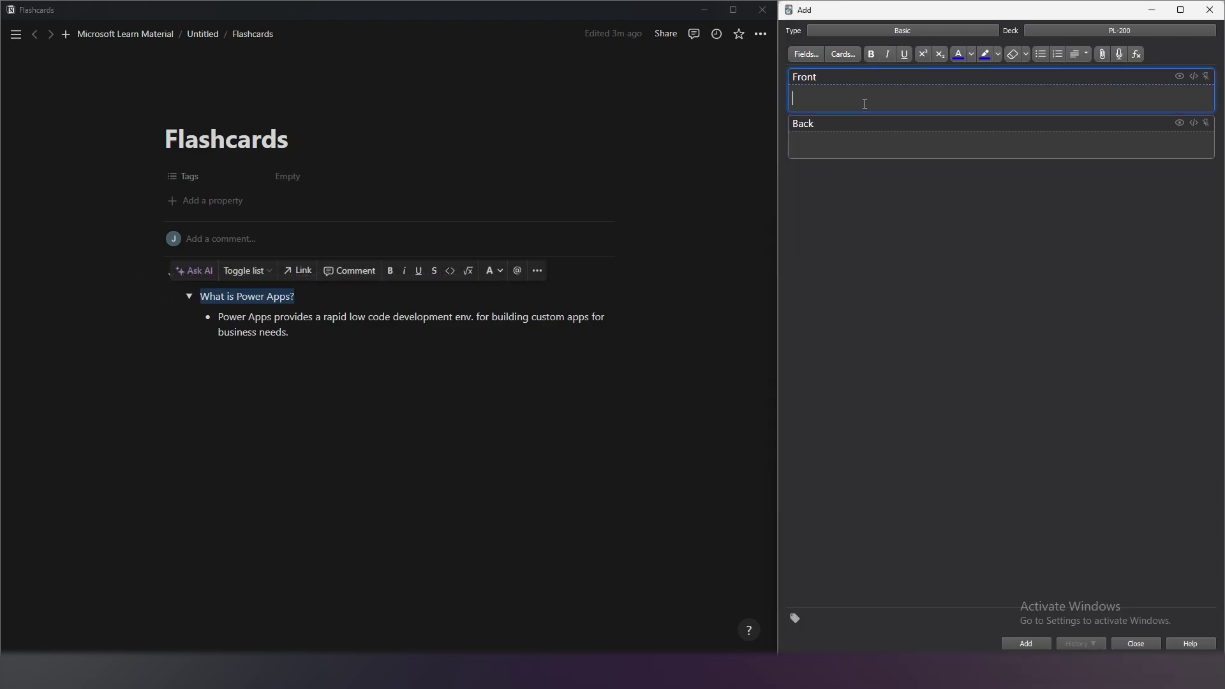
key(ctrl+v)
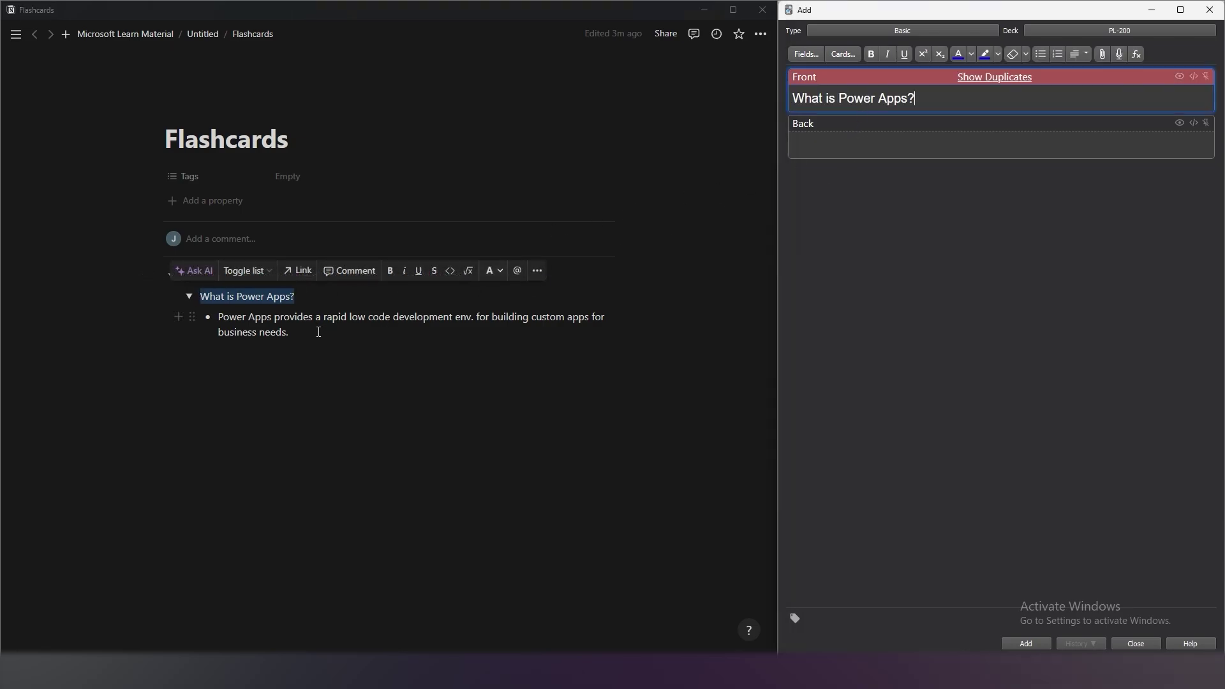
- Copy the Power Apps answer bullet from Notion to the back of the card
drag(318, 331, 197, 317)
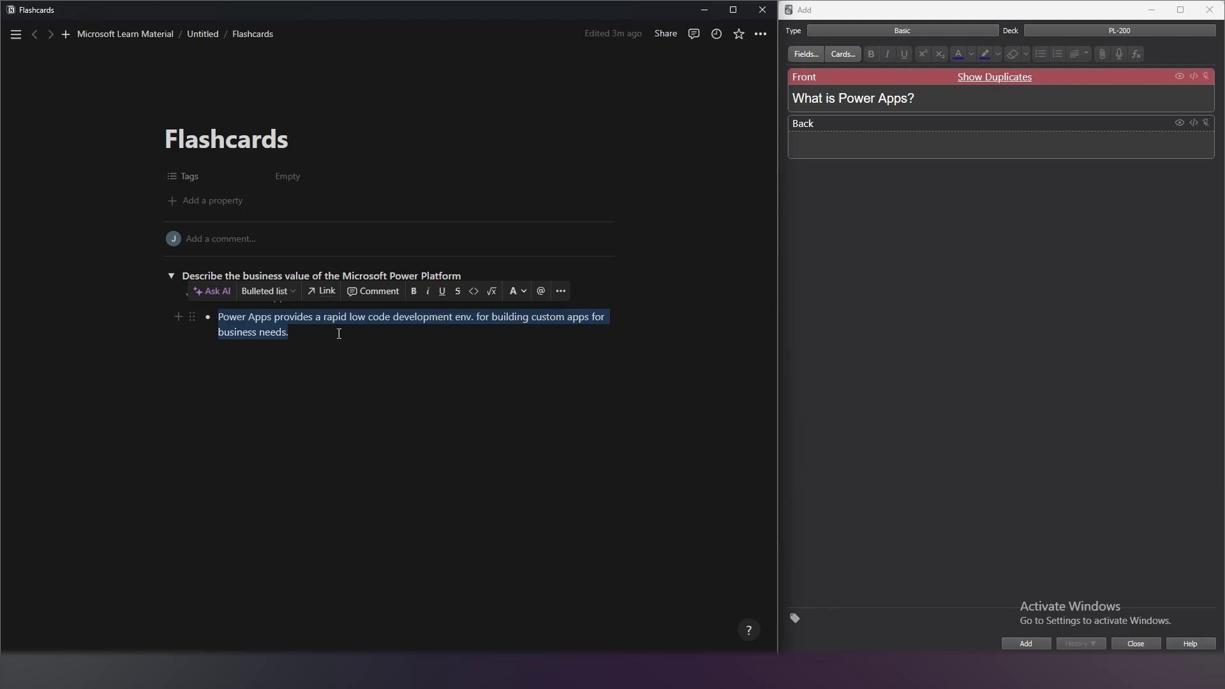
click(836, 156)
key(ctrl+v)
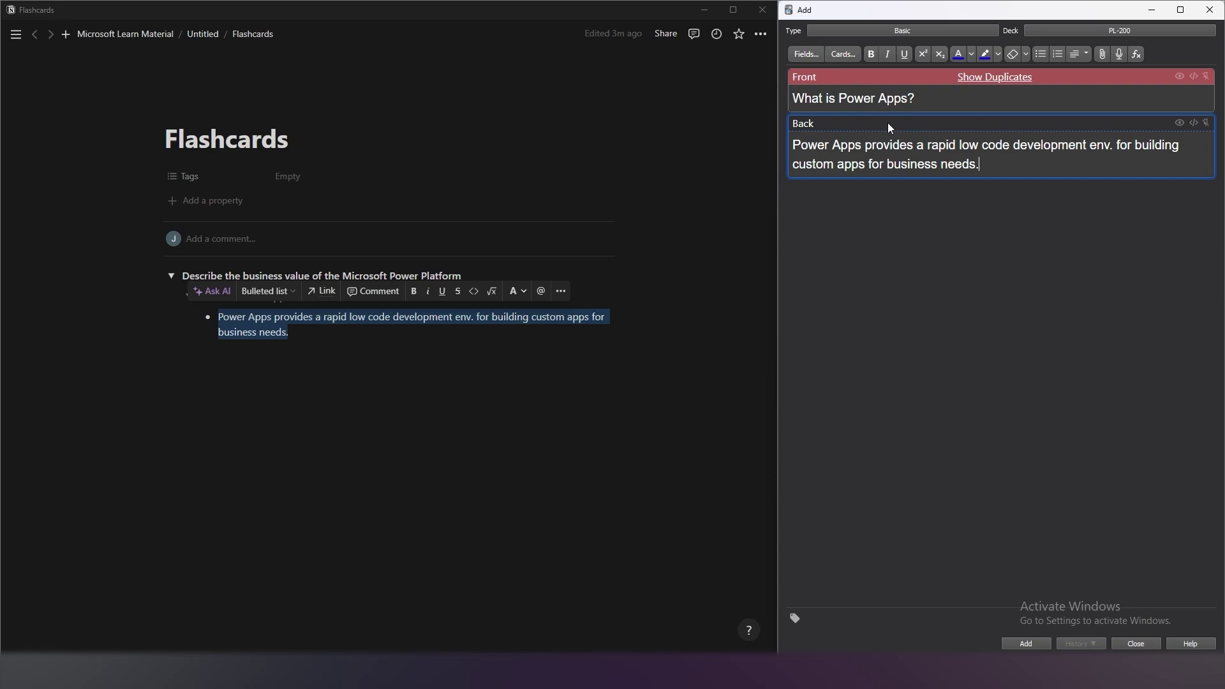
- Append a second question mark to the card's front text and add the card to the PL-200 deck
click(930, 101)
text(?)
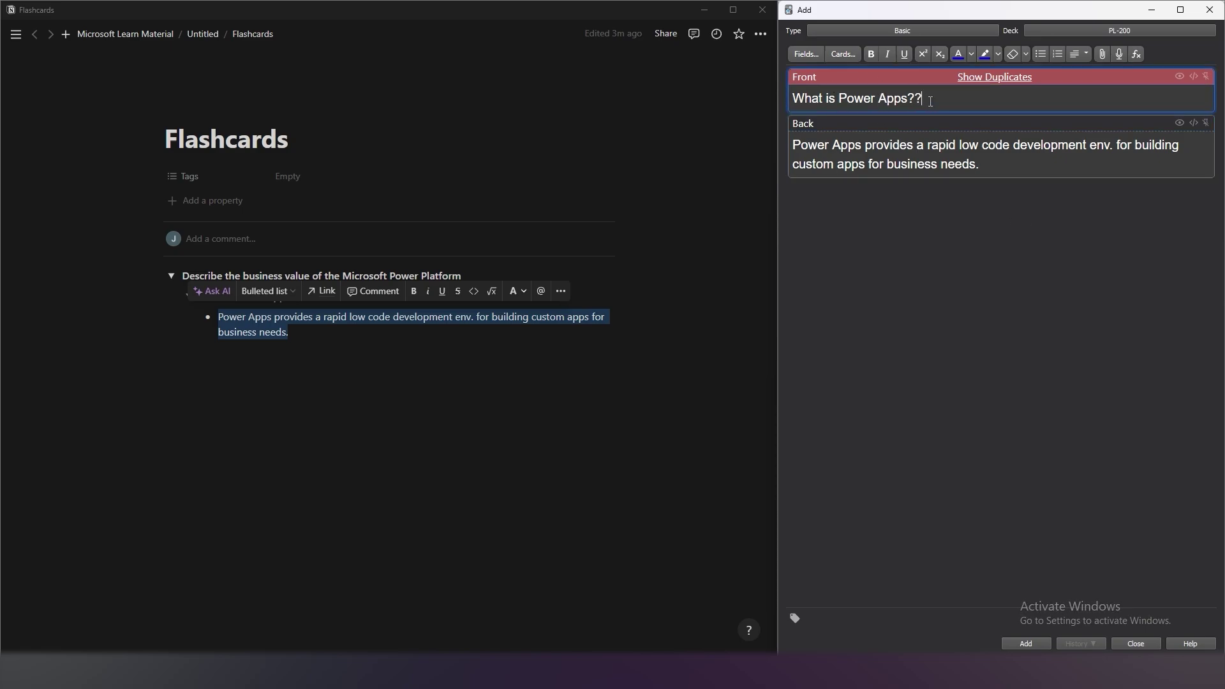
click(1046, 643)
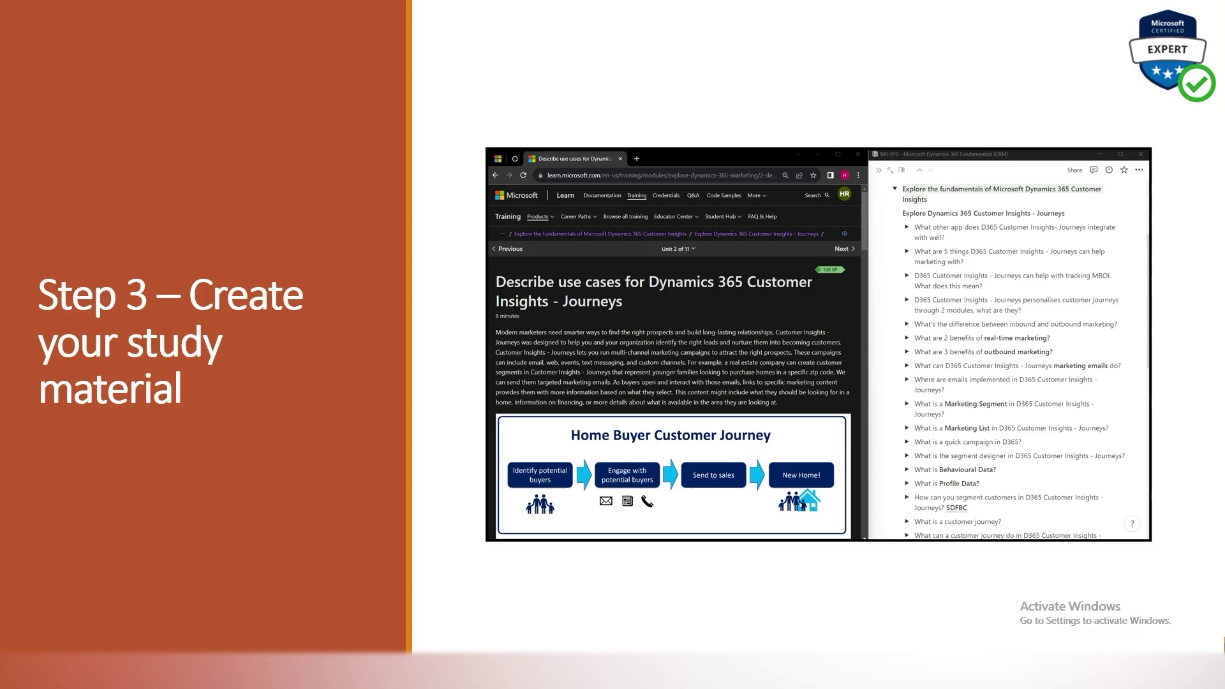
key(Right)
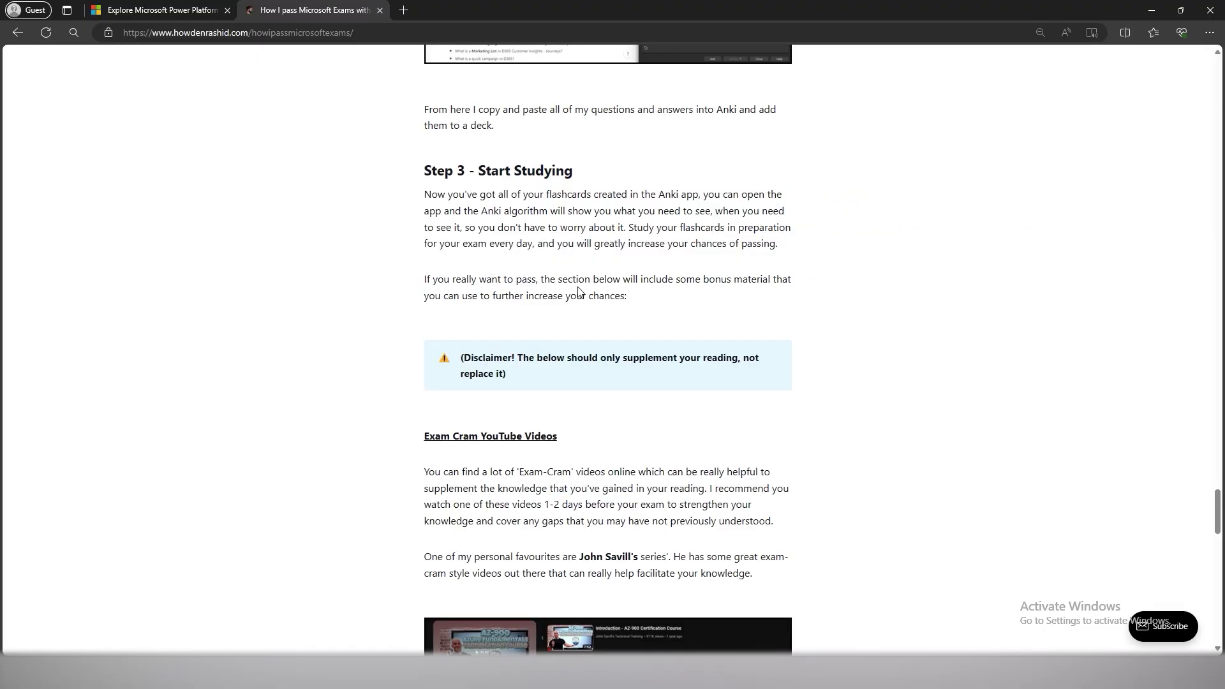
- Read the blog post's sections on studying, exam cram videos and free practice assessments, enlarging the AZ-900 playlist image
scroll(577, 291, down, 1)
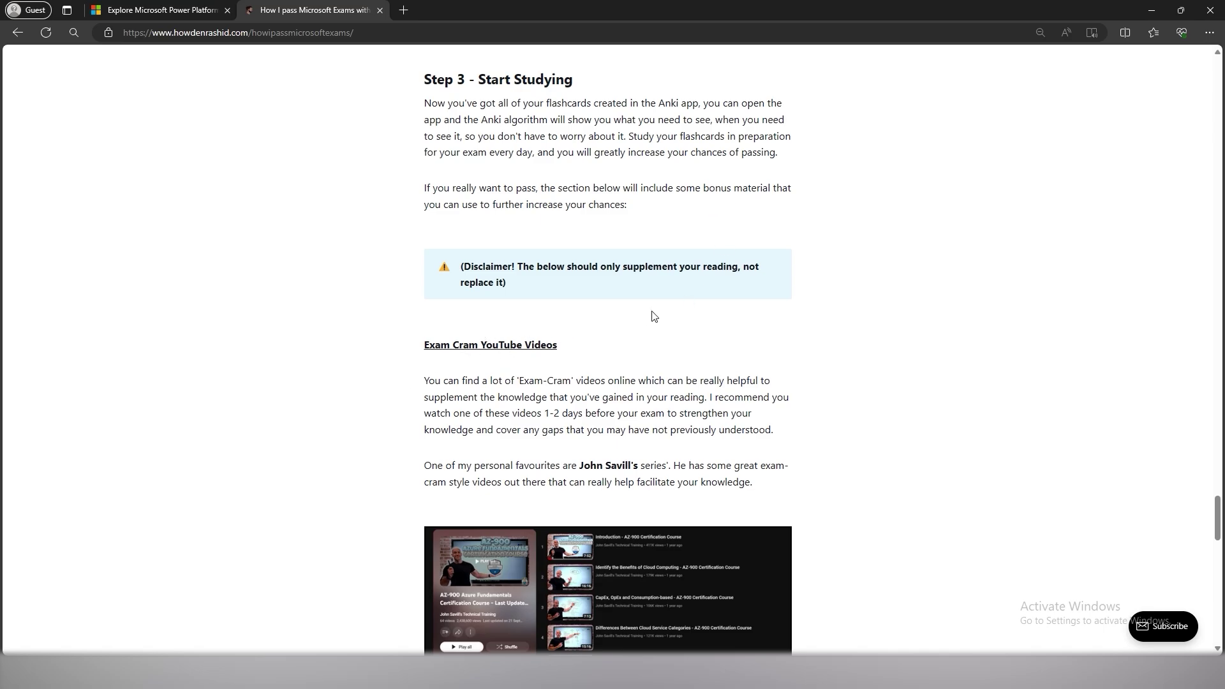
scroll(944, 305, down, 3)
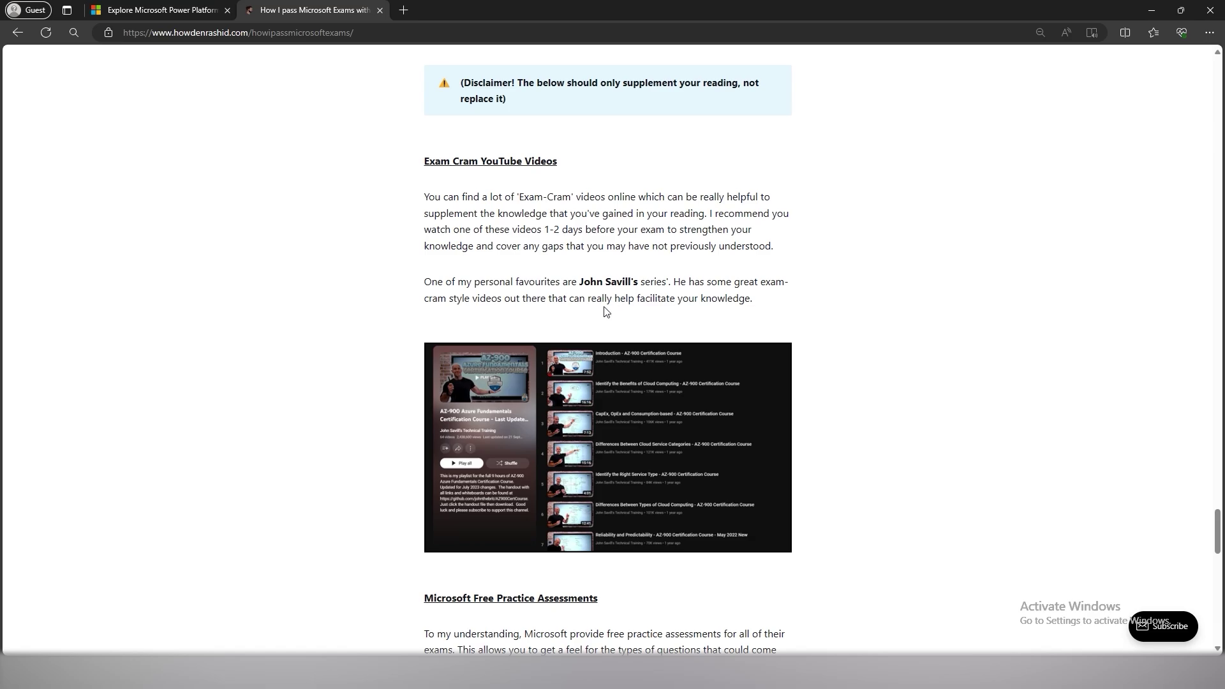
scroll(641, 330, down, 1)
click(640, 329)
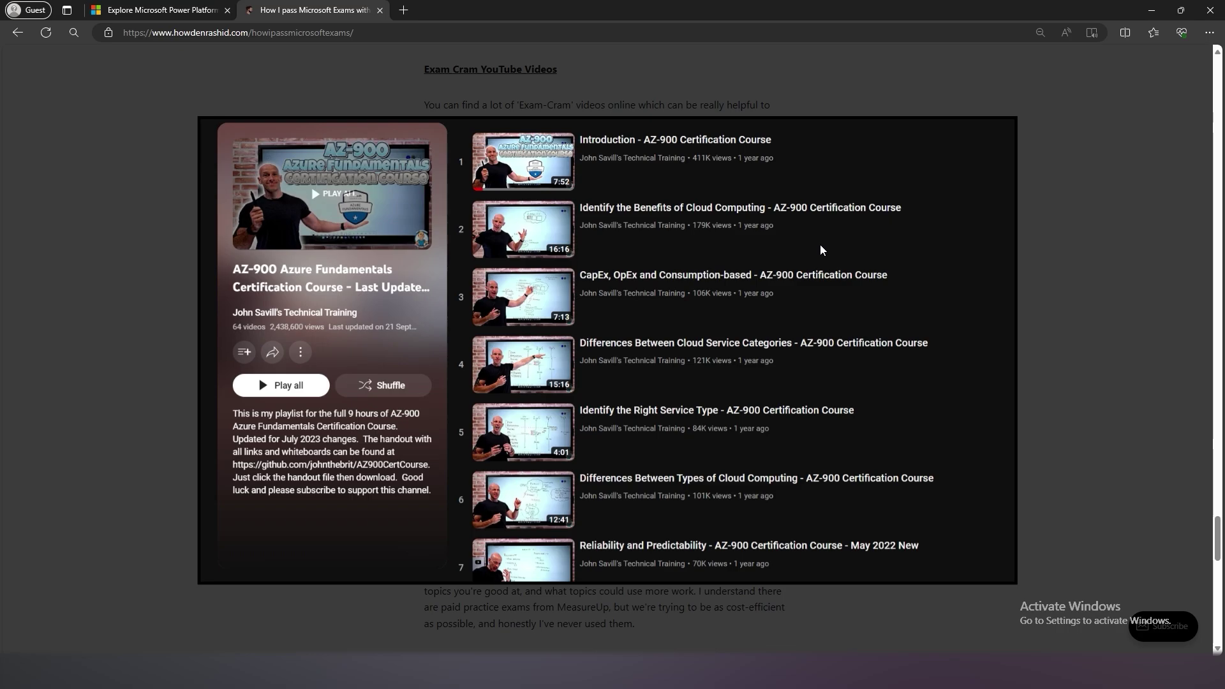
click(1056, 181)
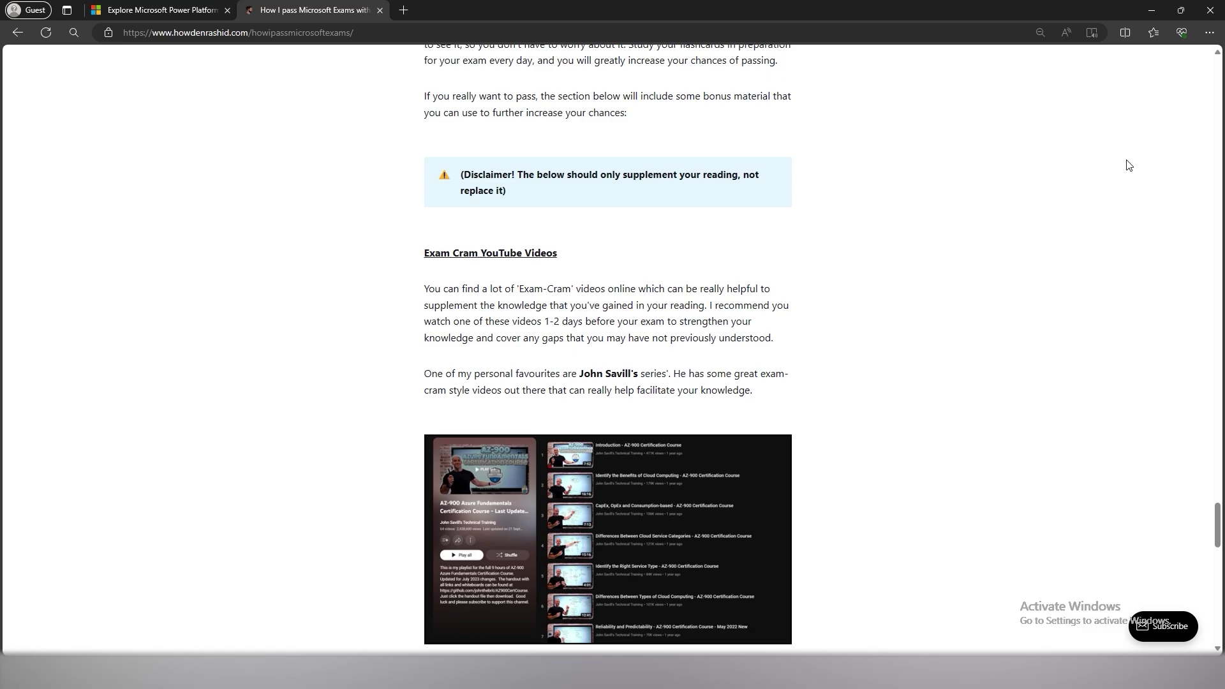
scroll(1117, 156, down, 8)
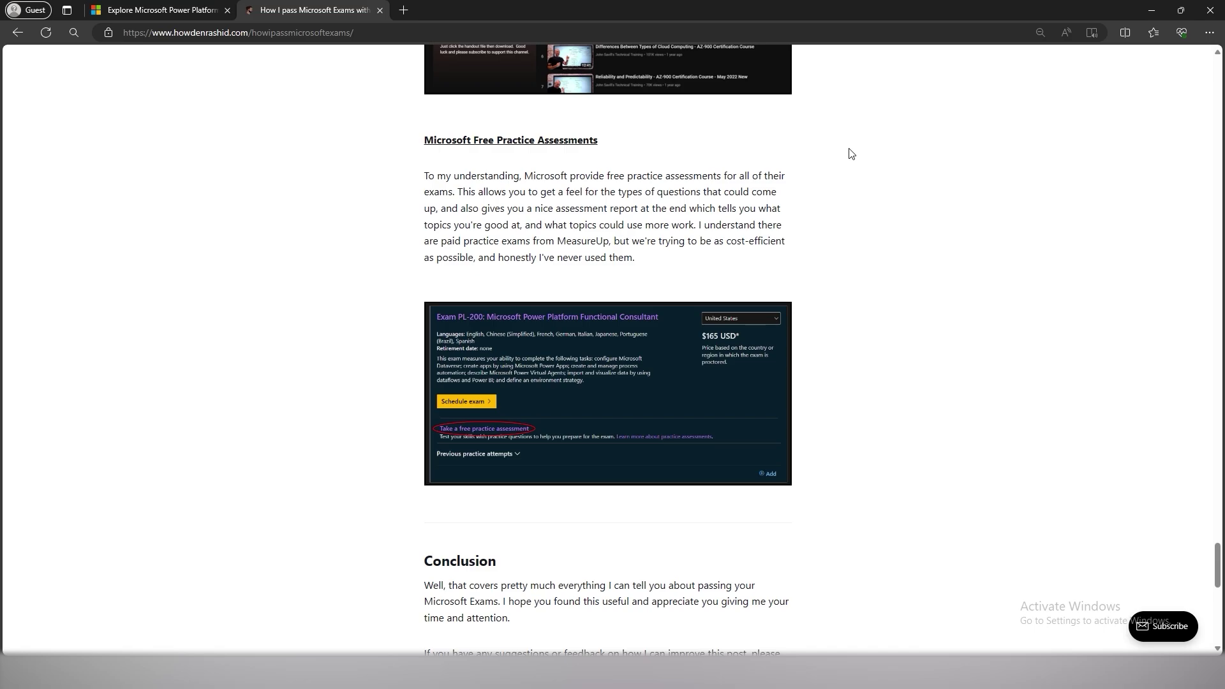
- Return from the Microsoft Learn module to the Power Platform Fundamentals certification page and look through its details
click(160, 10)
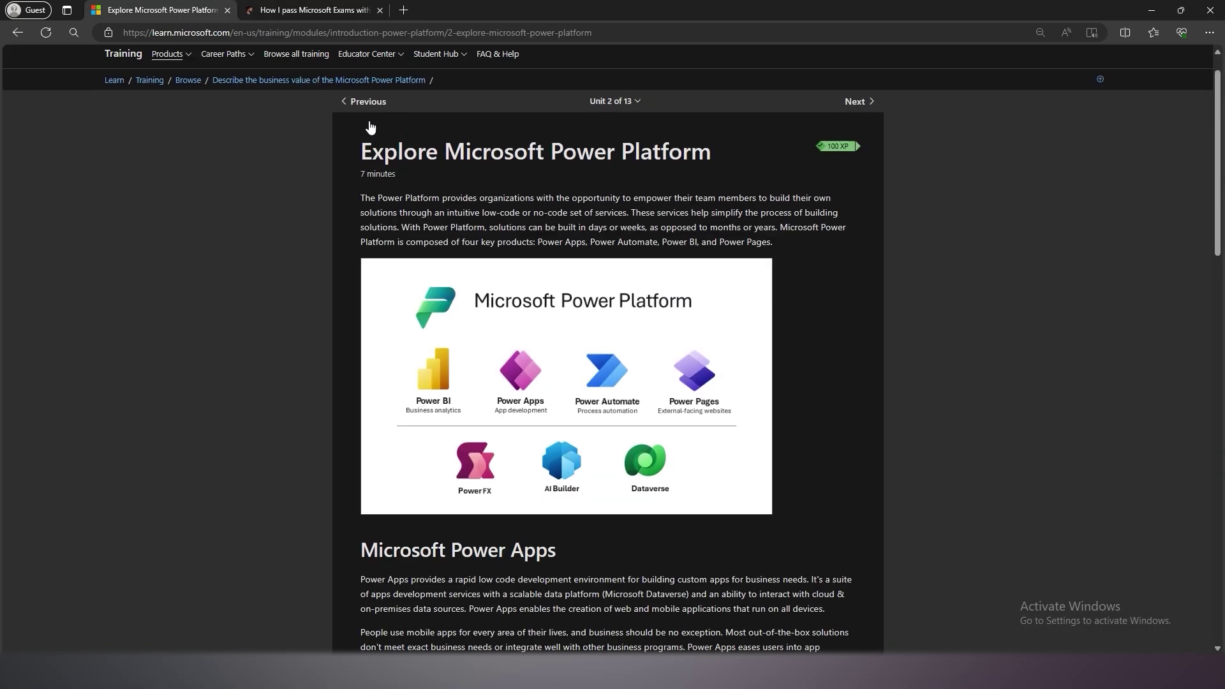
click(16, 35)
click(16, 35)
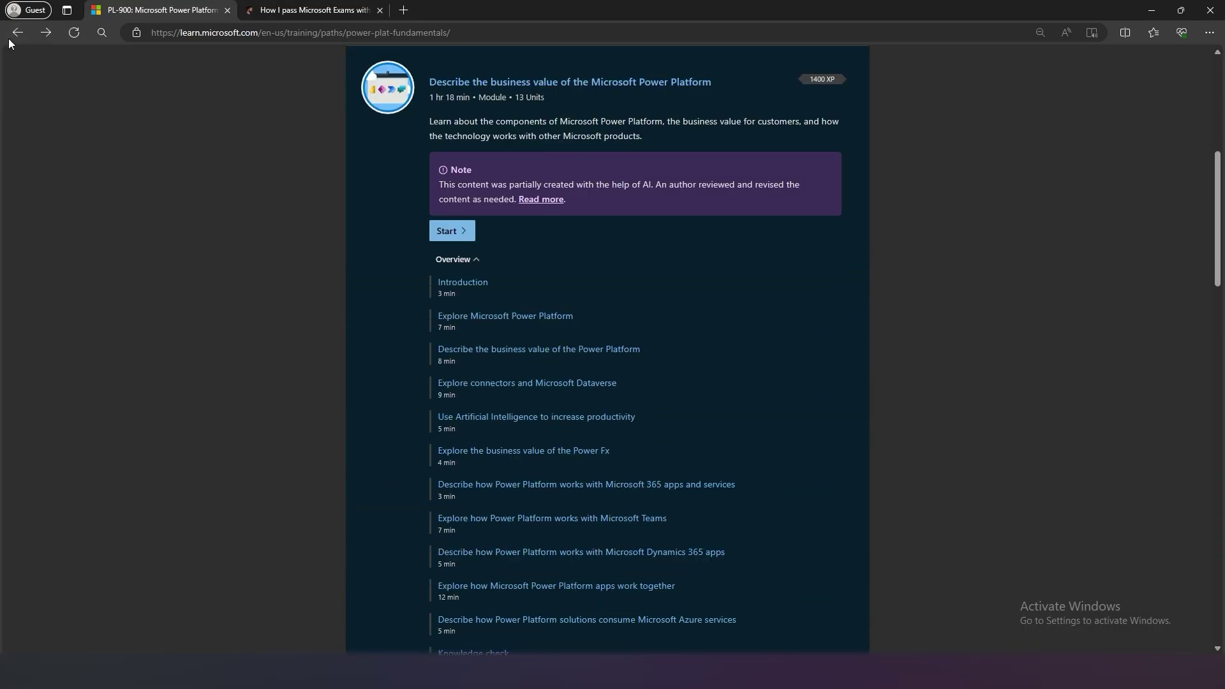
click(15, 33)
scroll(431, 270, up, 15)
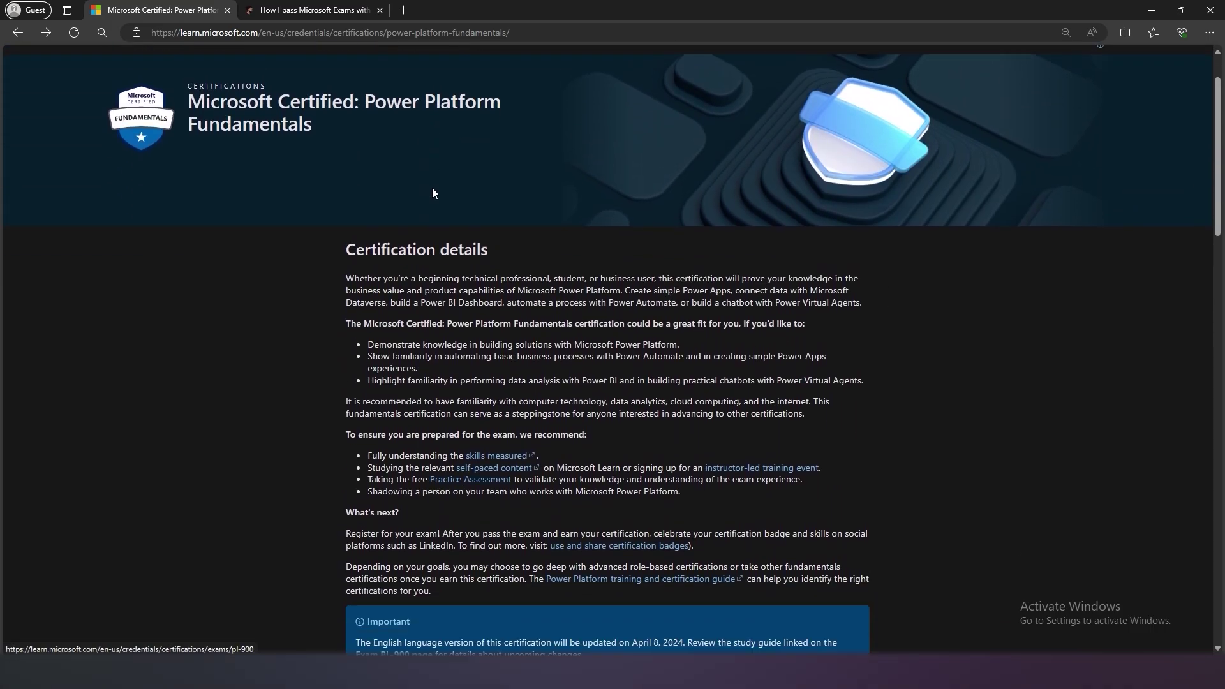
scroll(433, 194, up, 1)
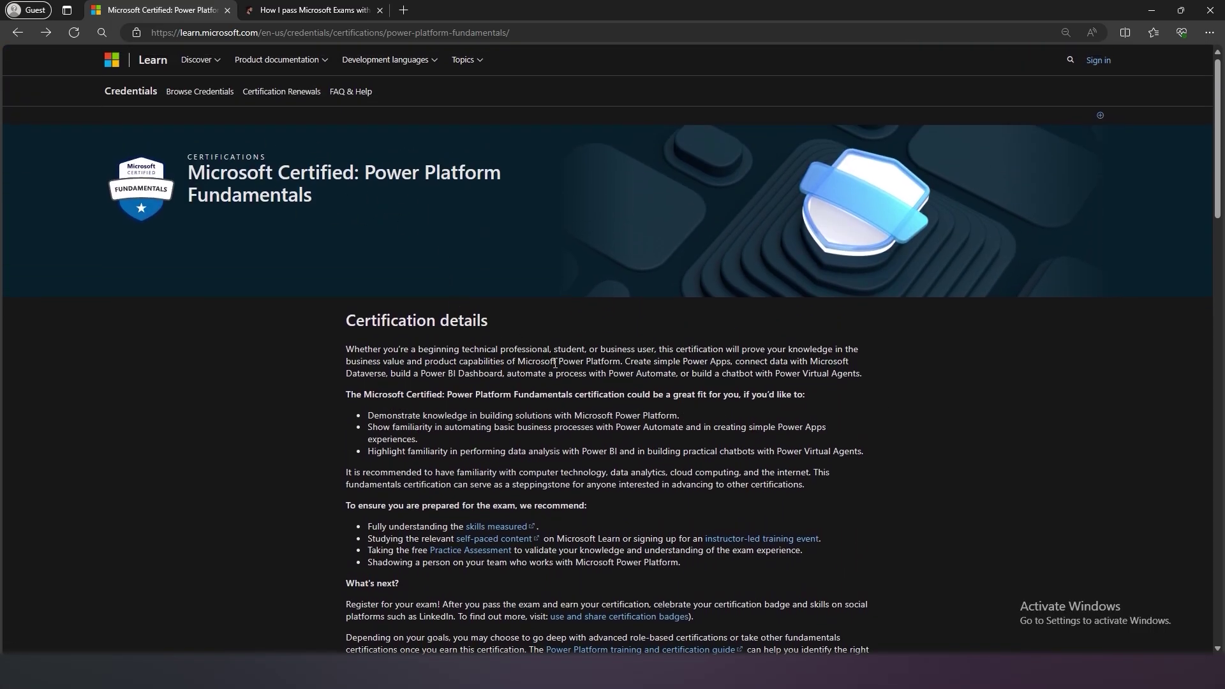
scroll(556, 368, down, 18)
scroll(556, 369, down, 3)
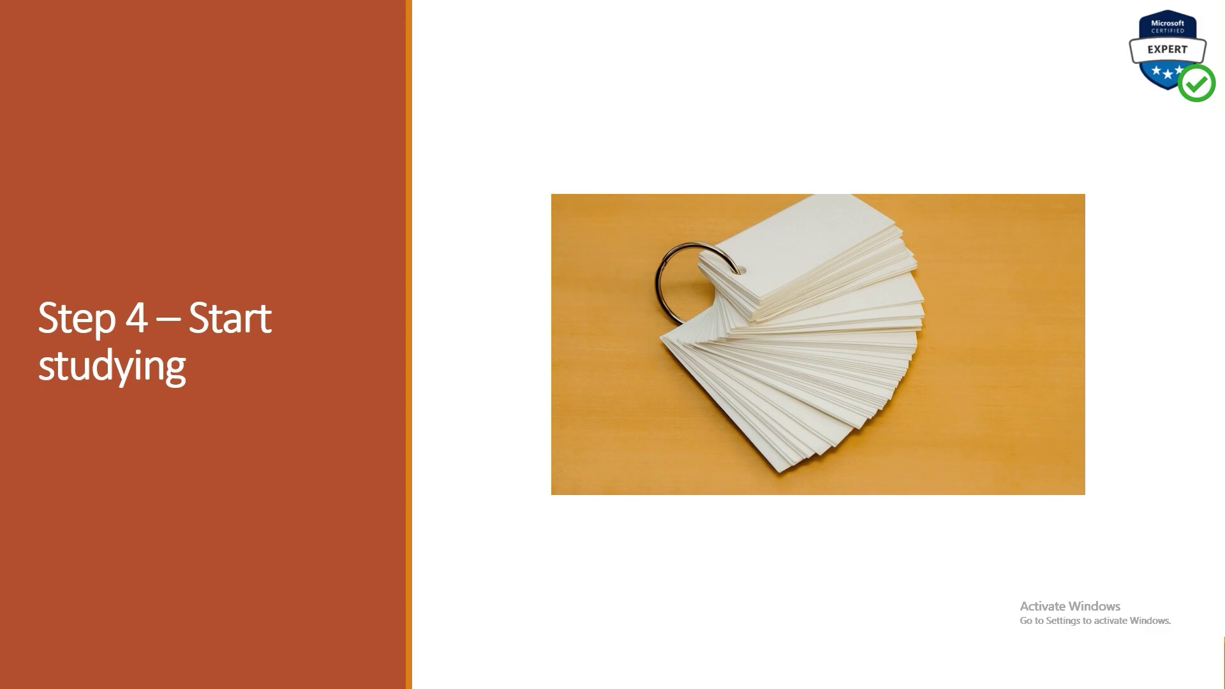
key(Right)
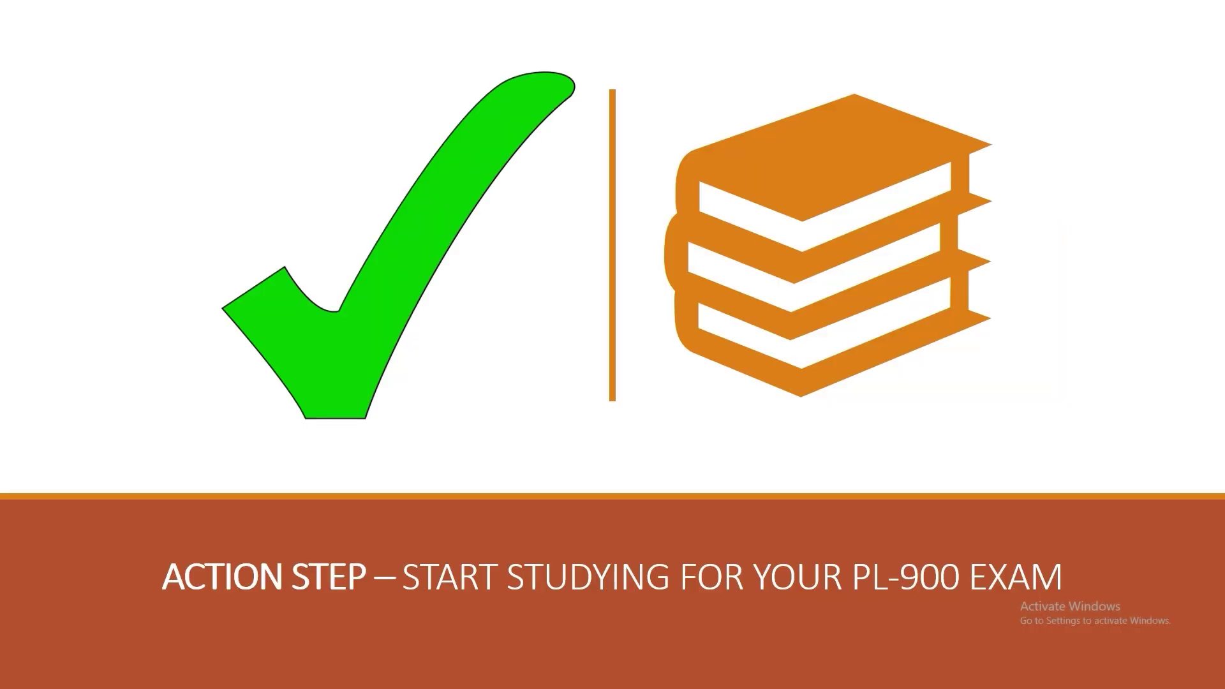
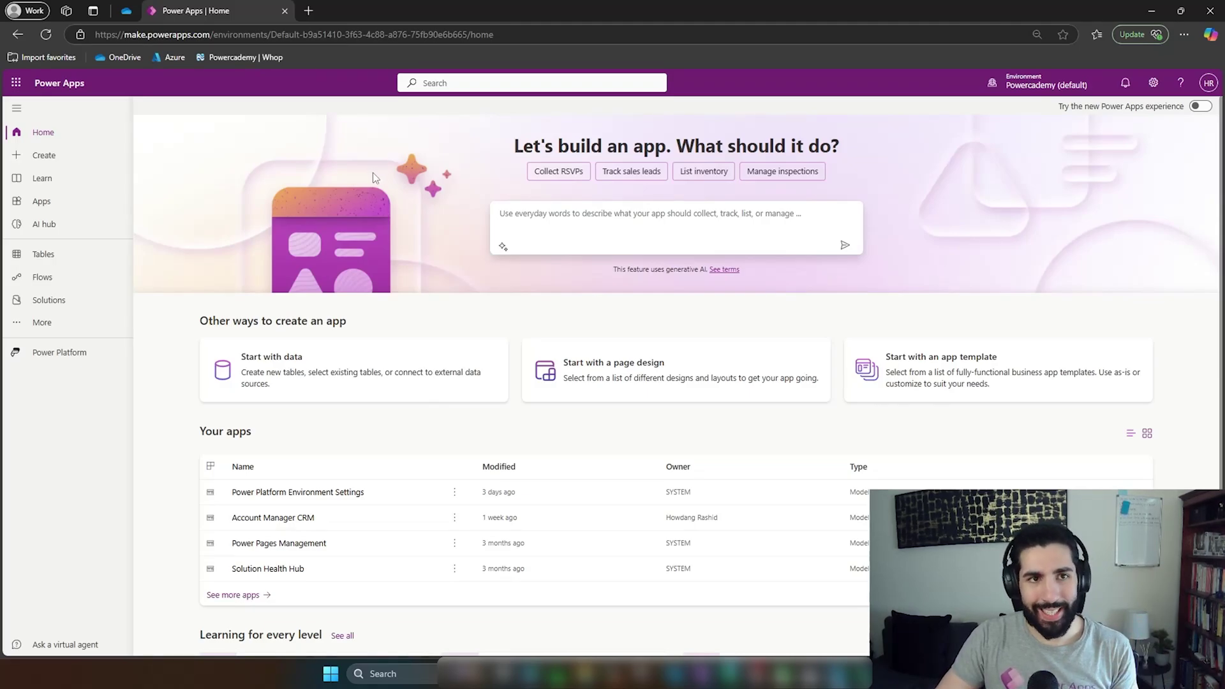
- Search the web for "plumsail forms" in a new browser tab and open Plumsail's Forms product page from the results
click(308, 10)
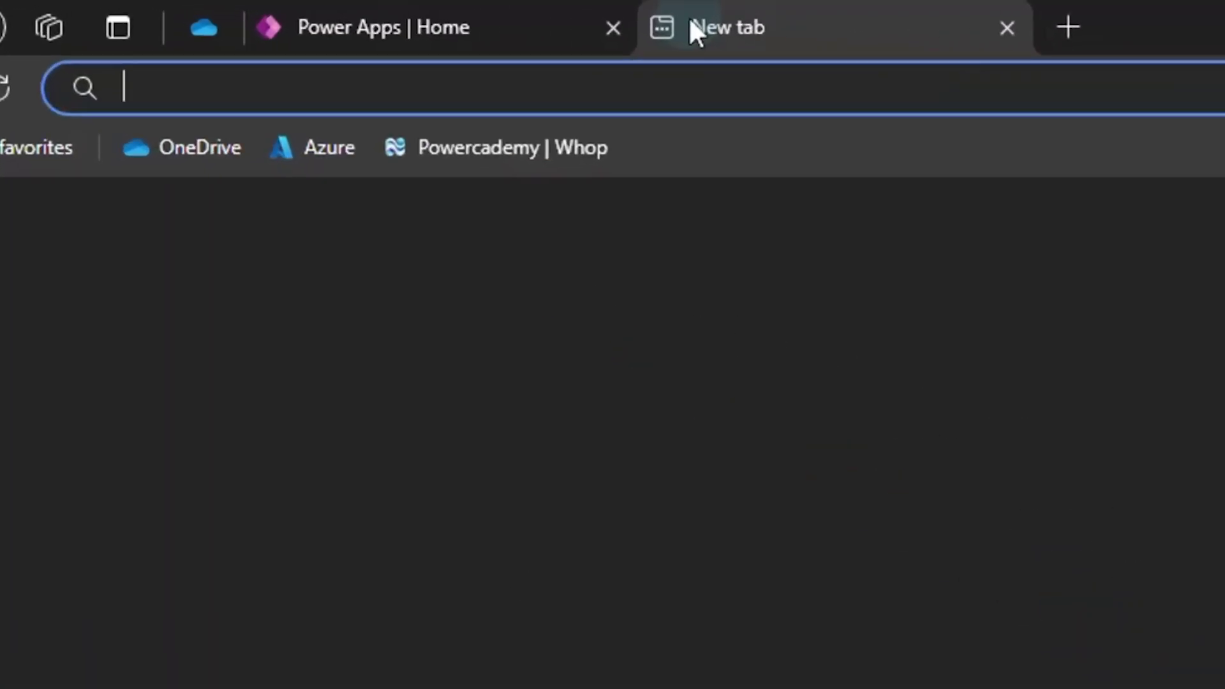
text(p)
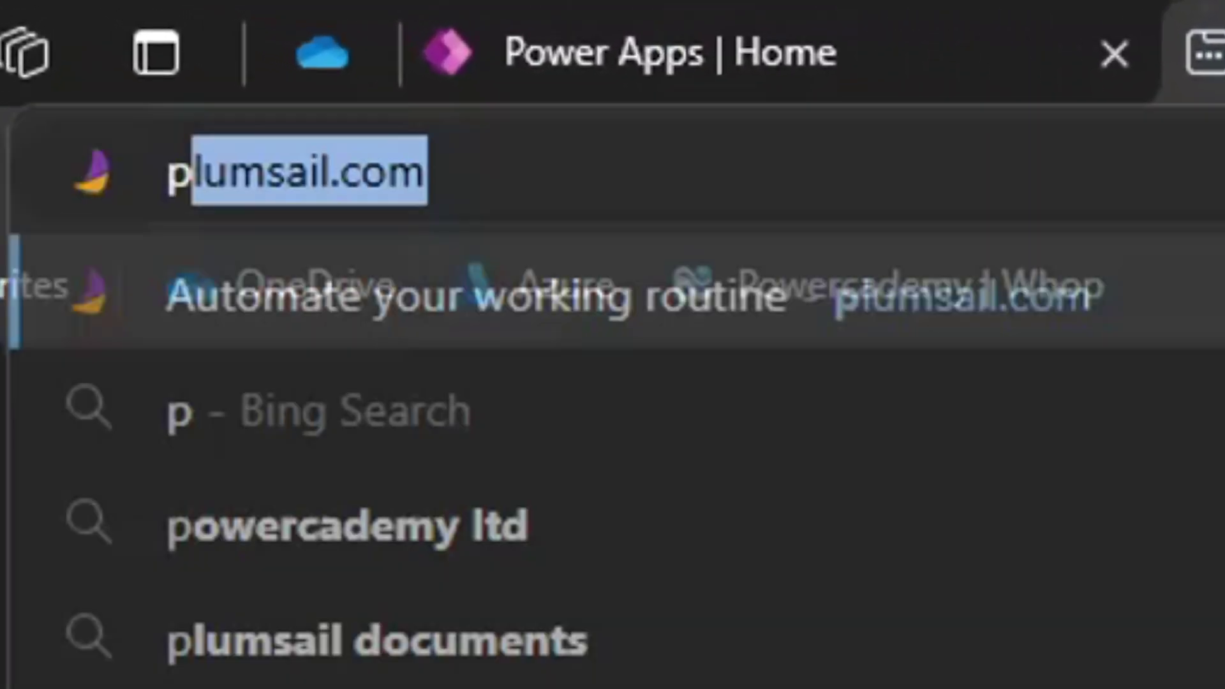
text(lumsail forms)
key(Return)
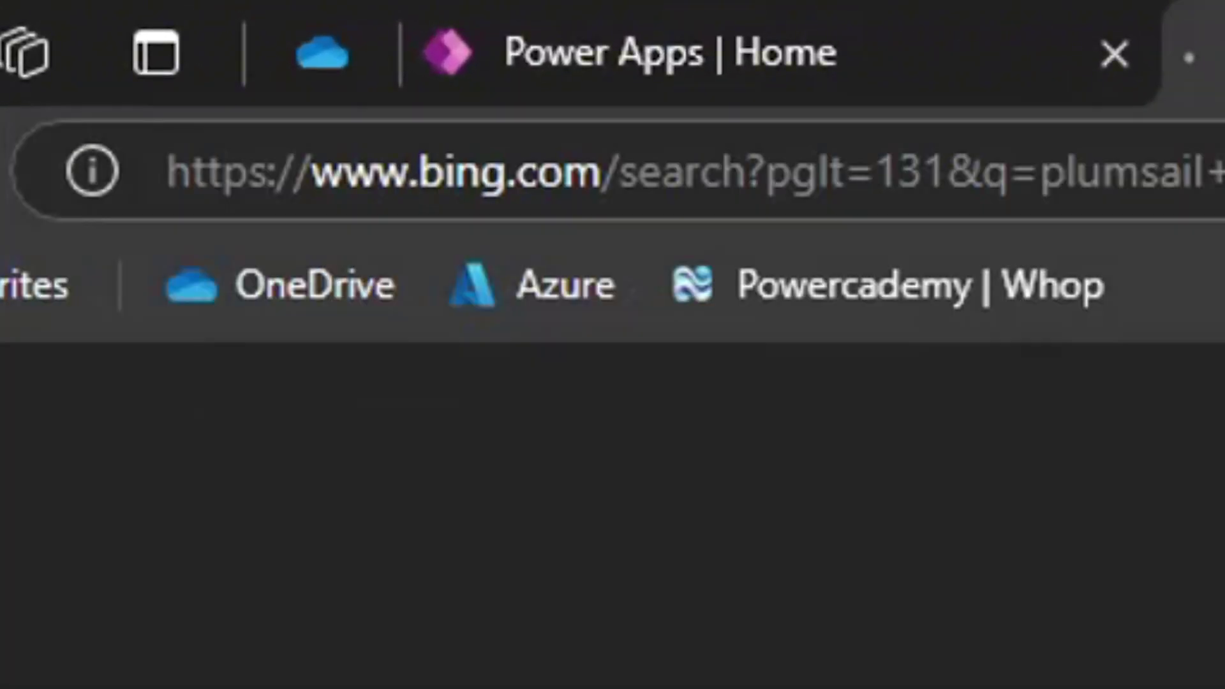
scroll(375, 273, down, 2)
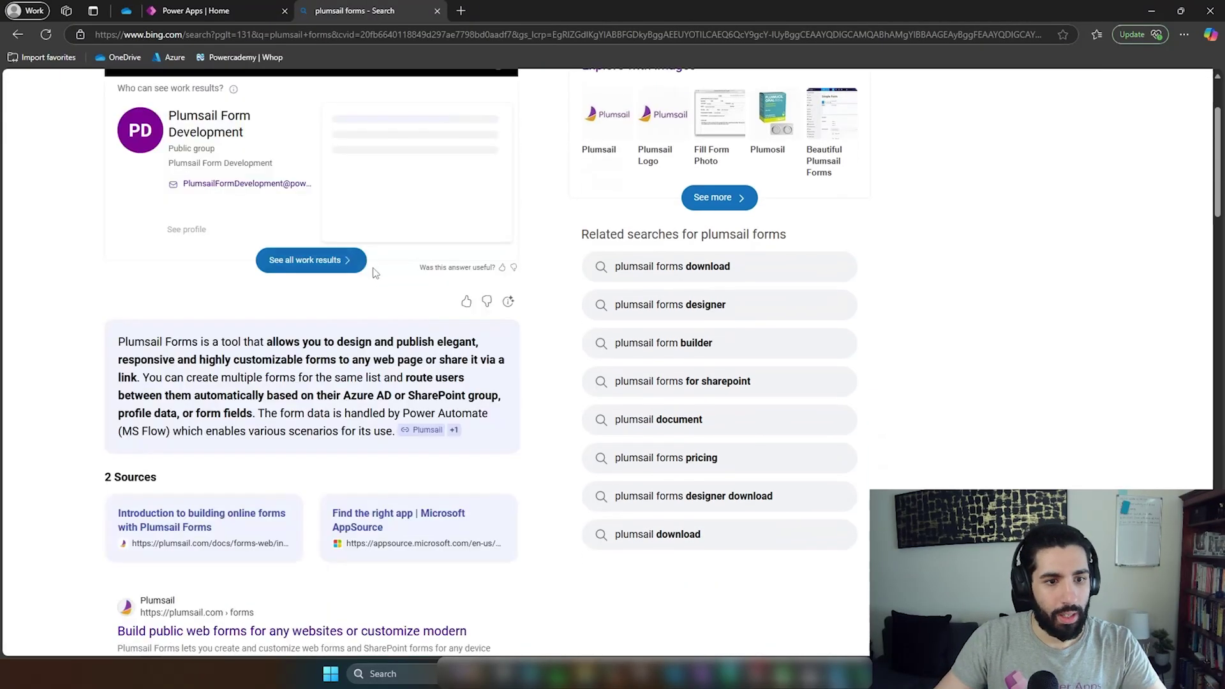
scroll(375, 273, down, 4)
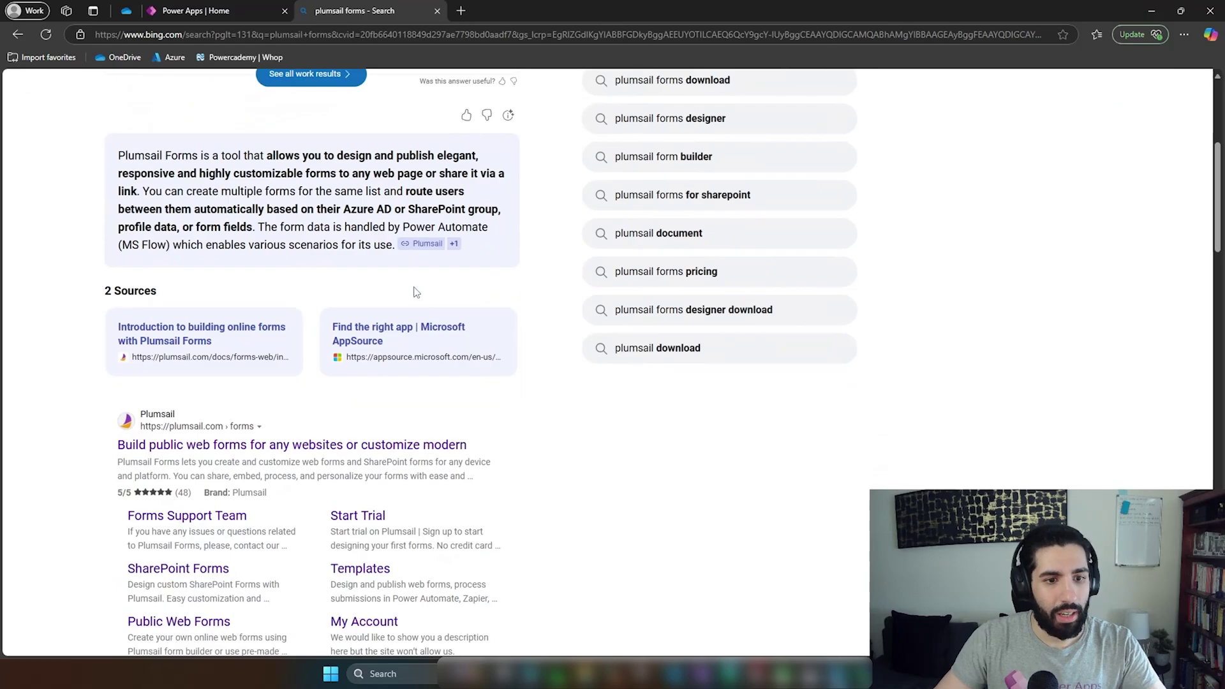
click(425, 451)
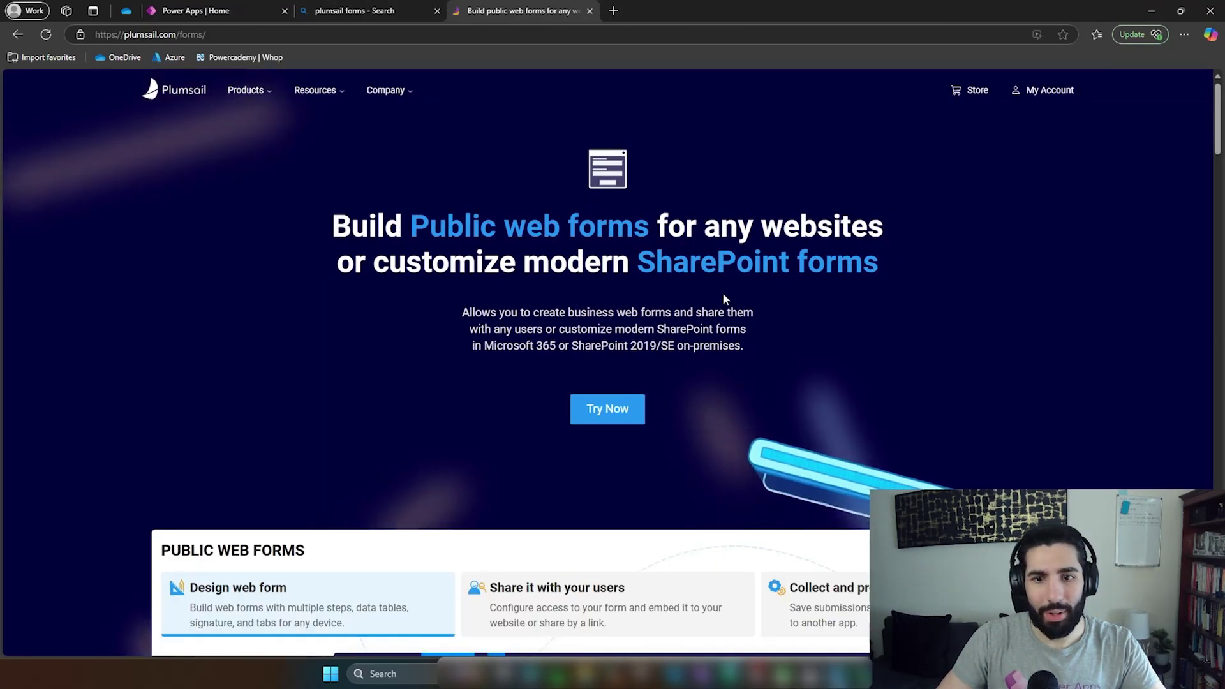
- Open the Plumsail account login from the product page and sign in with the Microsoft account, supplying the account e-mail and password
scroll(756, 304, down, 1)
scroll(752, 301, down, 5)
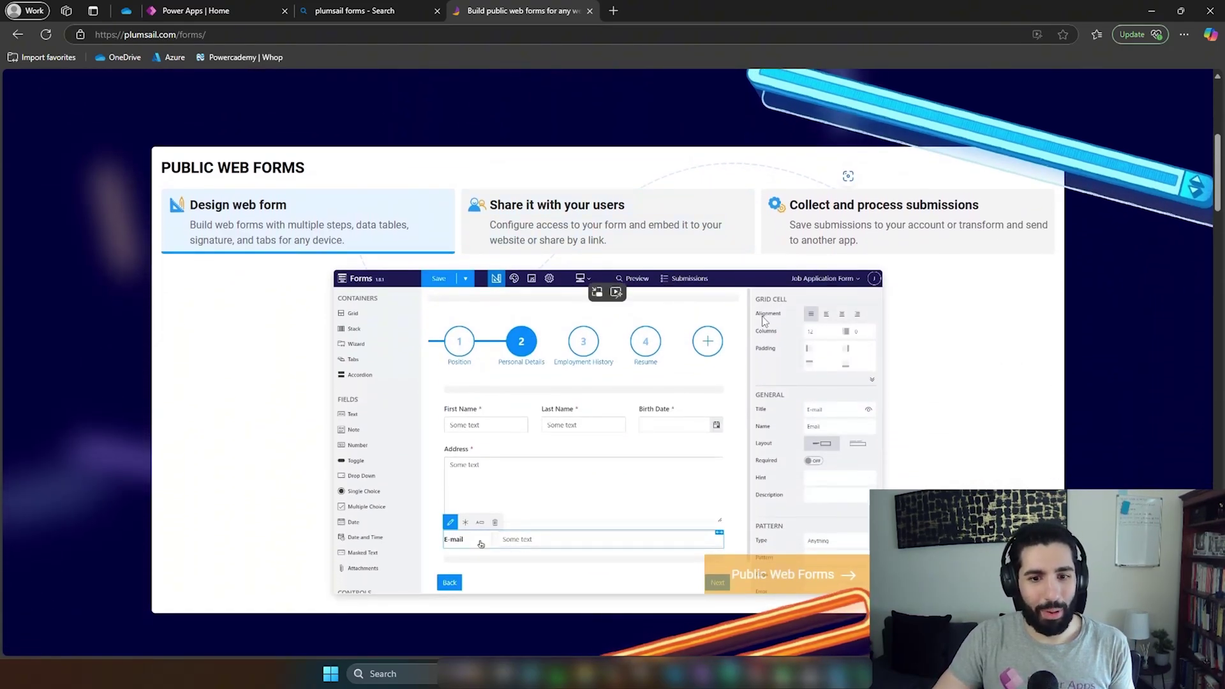
scroll(837, 281, up, 6)
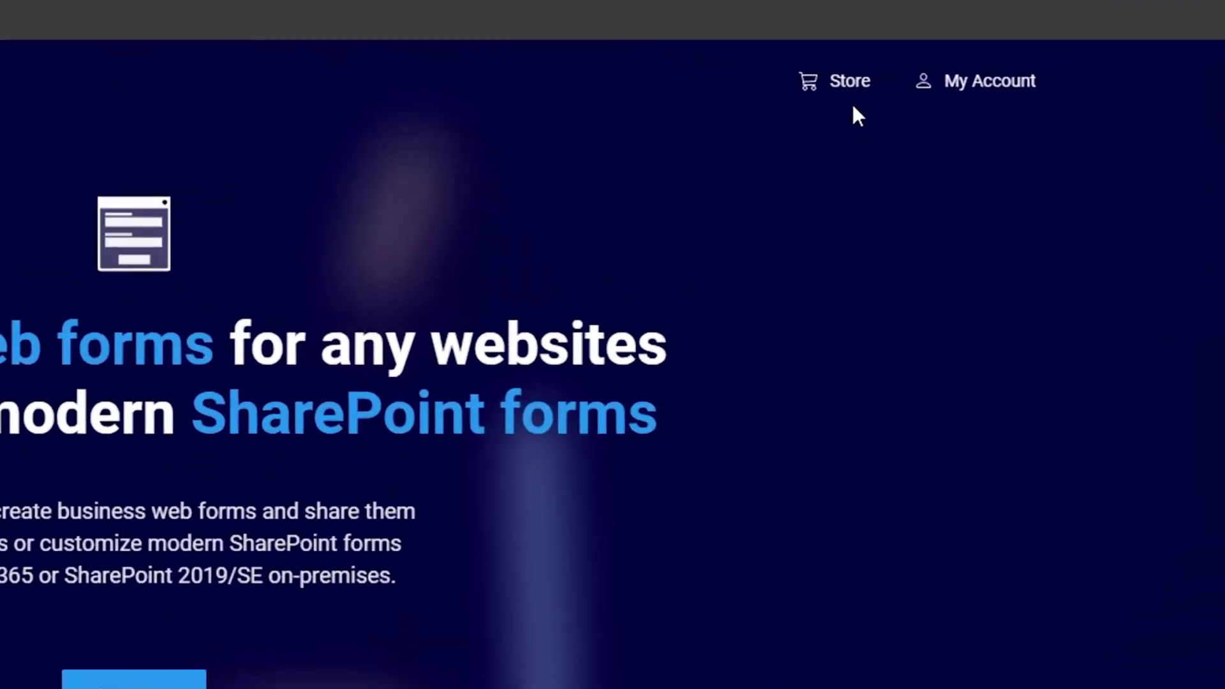
click(1061, 92)
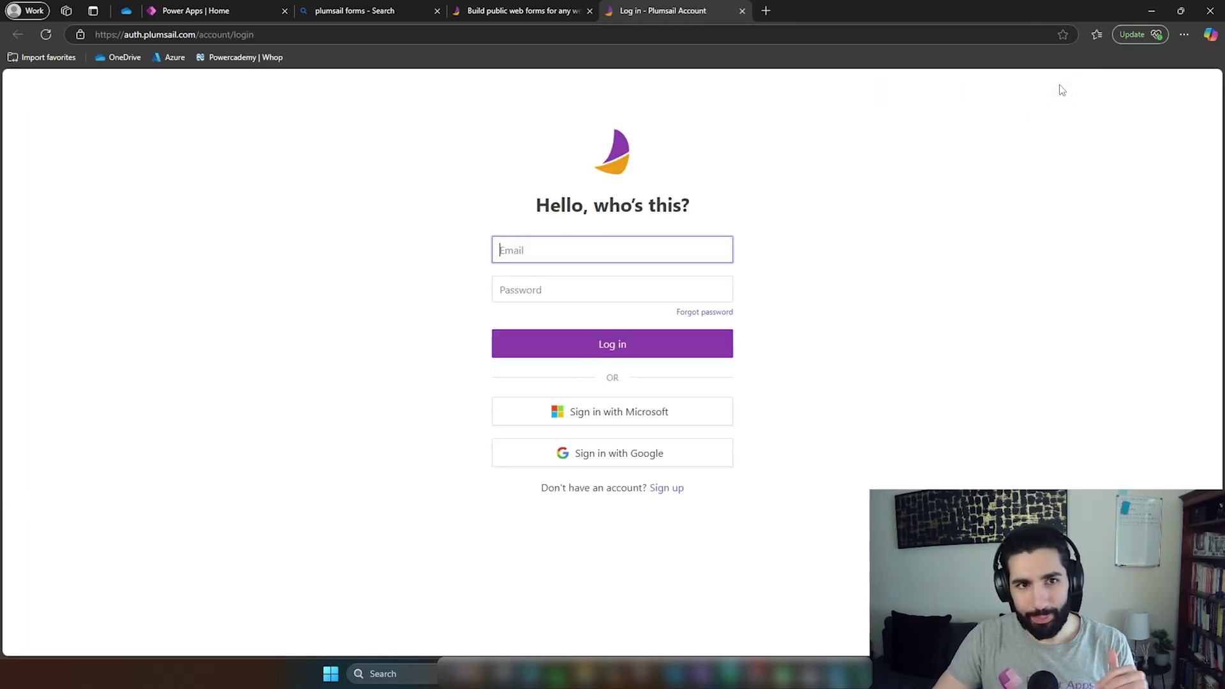
click(578, 414)
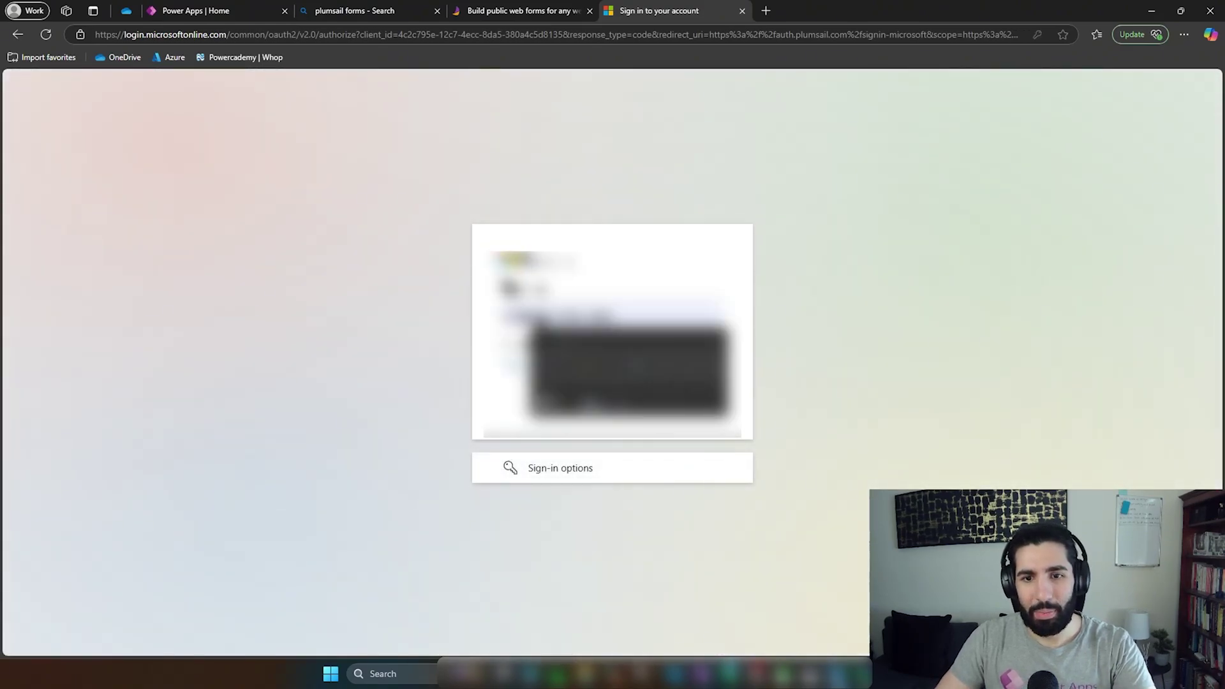
click(689, 408)
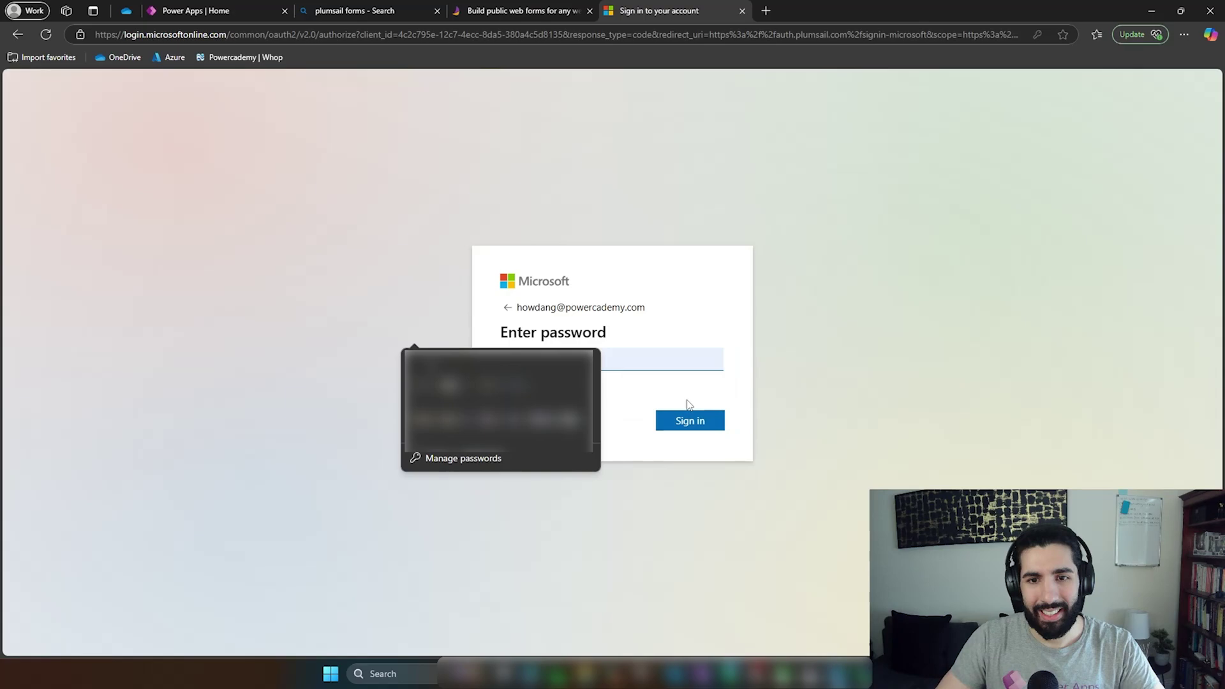
click(688, 413)
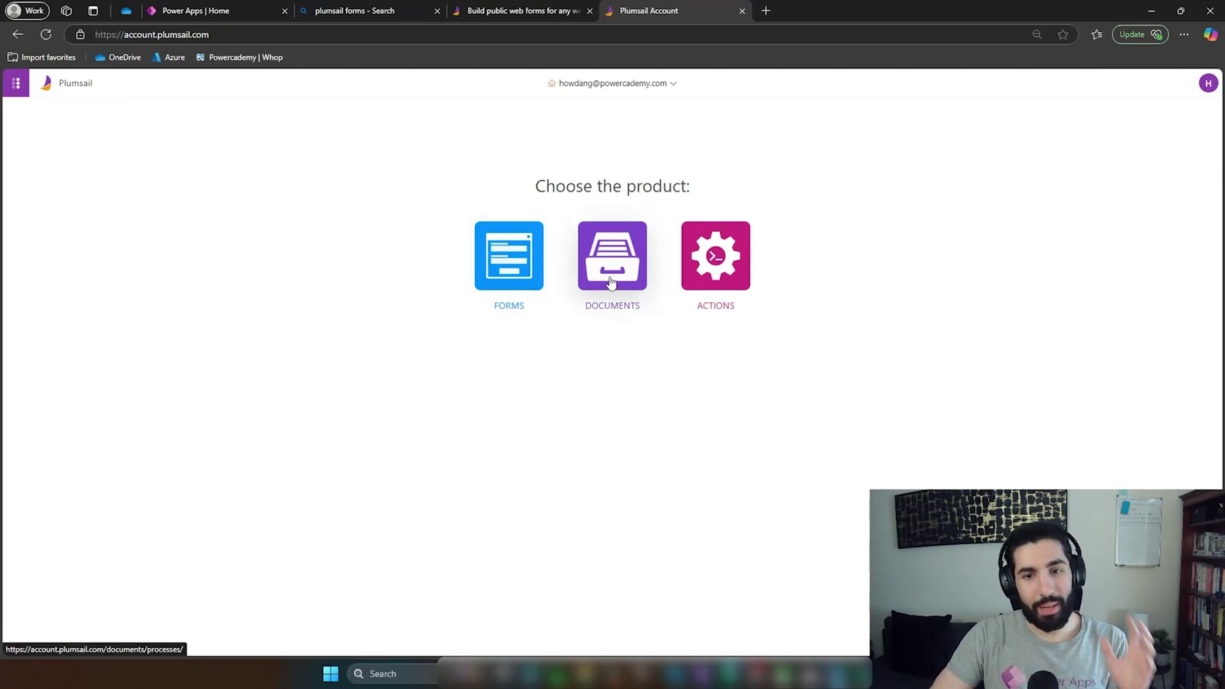
- Open the list of forms in the Plumsail Forms product and check the additional options for the Order Request Form
click(534, 271)
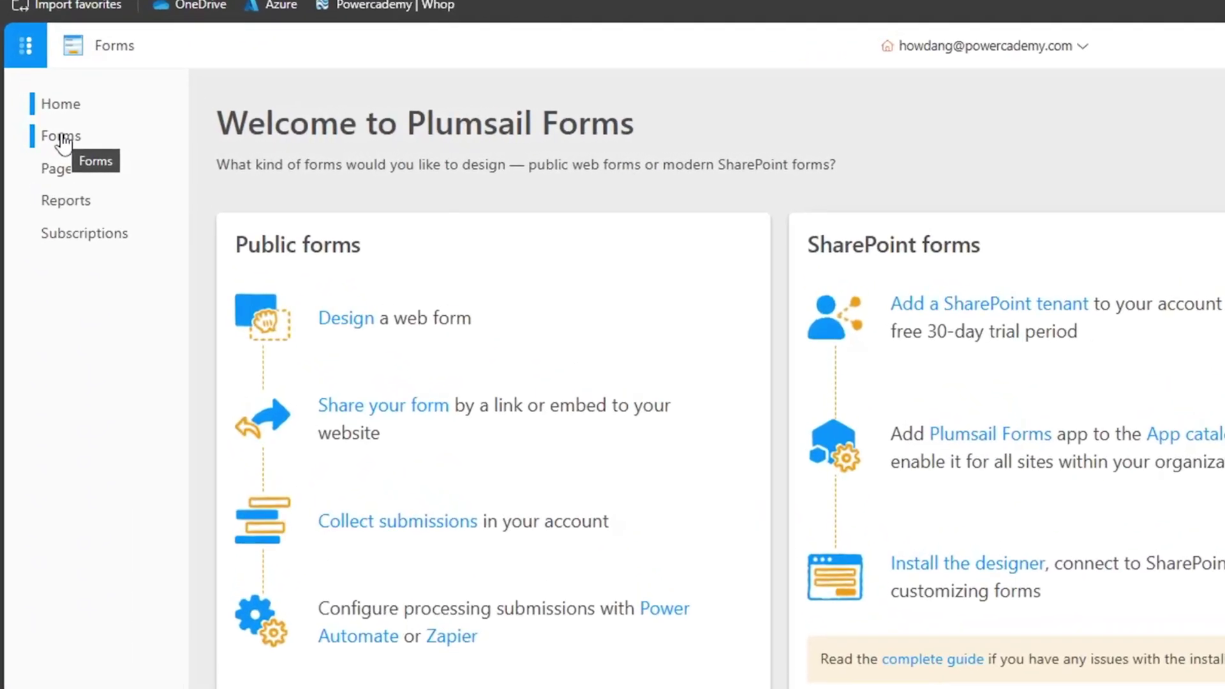
click(39, 140)
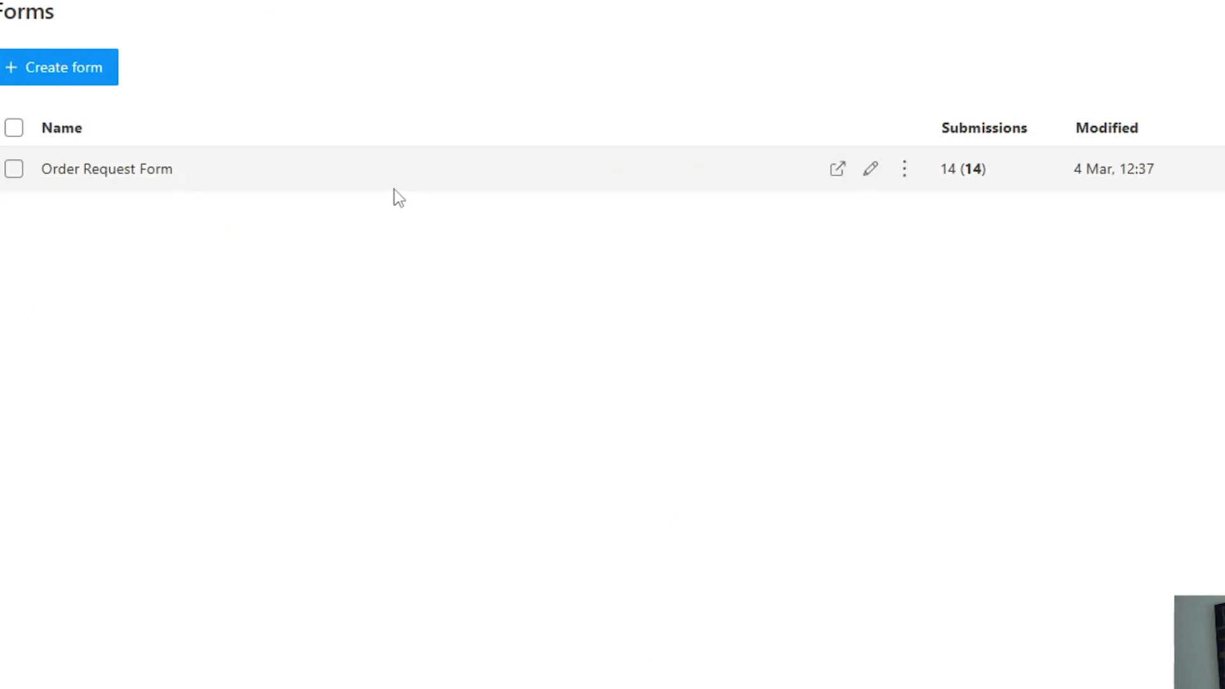
click(905, 172)
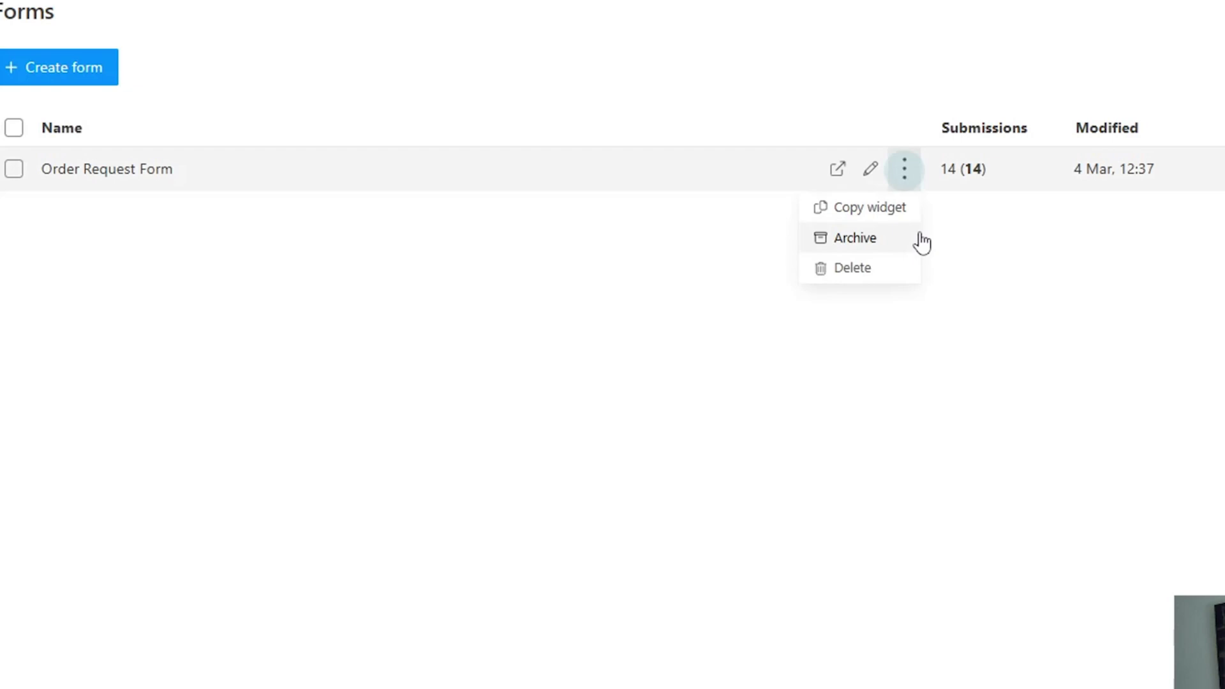
click(583, 222)
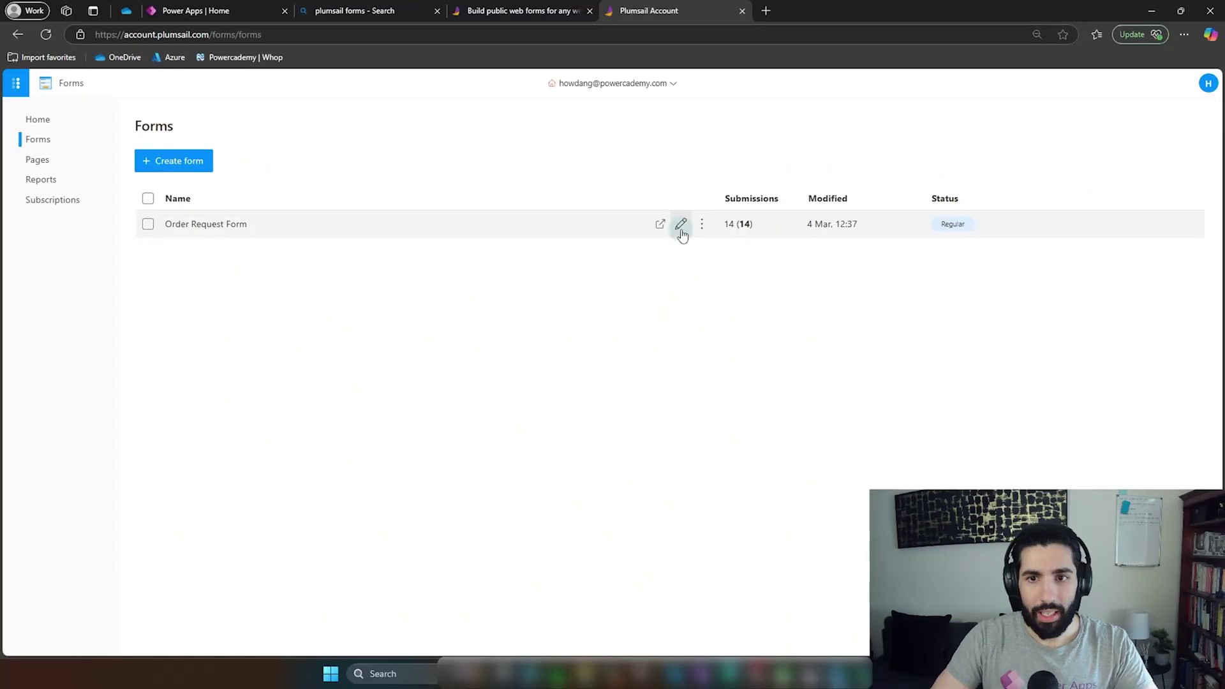
- Open the Order Request Form in the form designer and look through all its sections
click(872, 172)
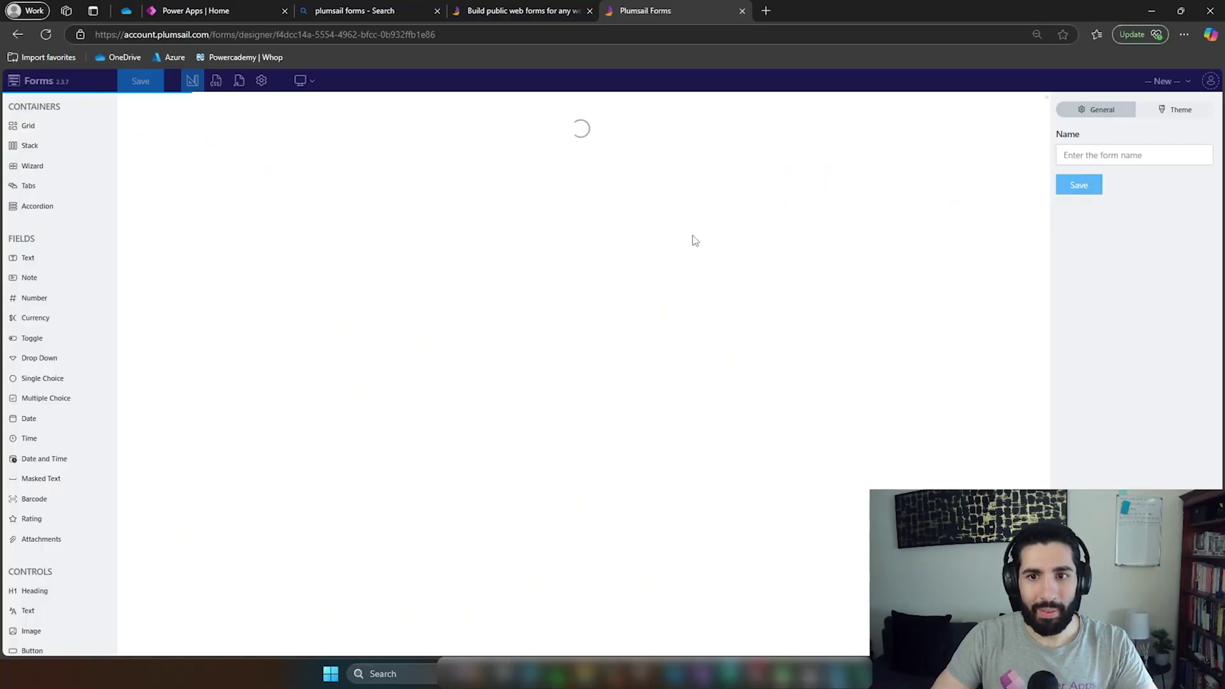
scroll(701, 267, down, 3)
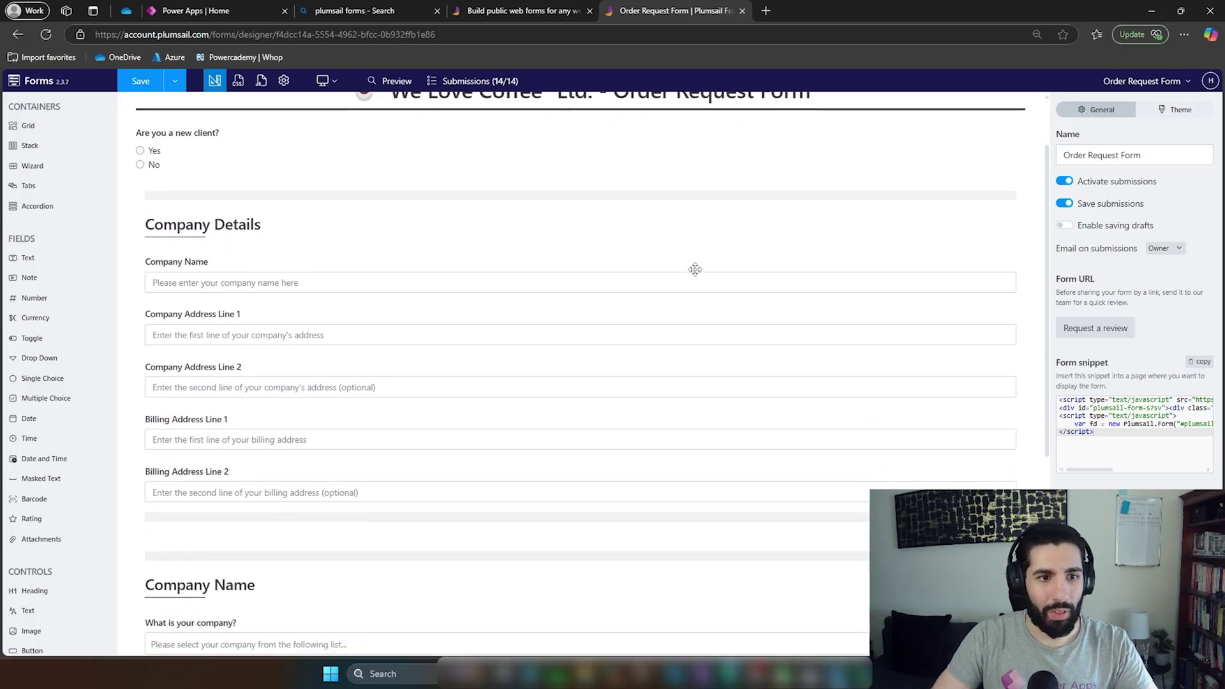
scroll(701, 271, down, 3)
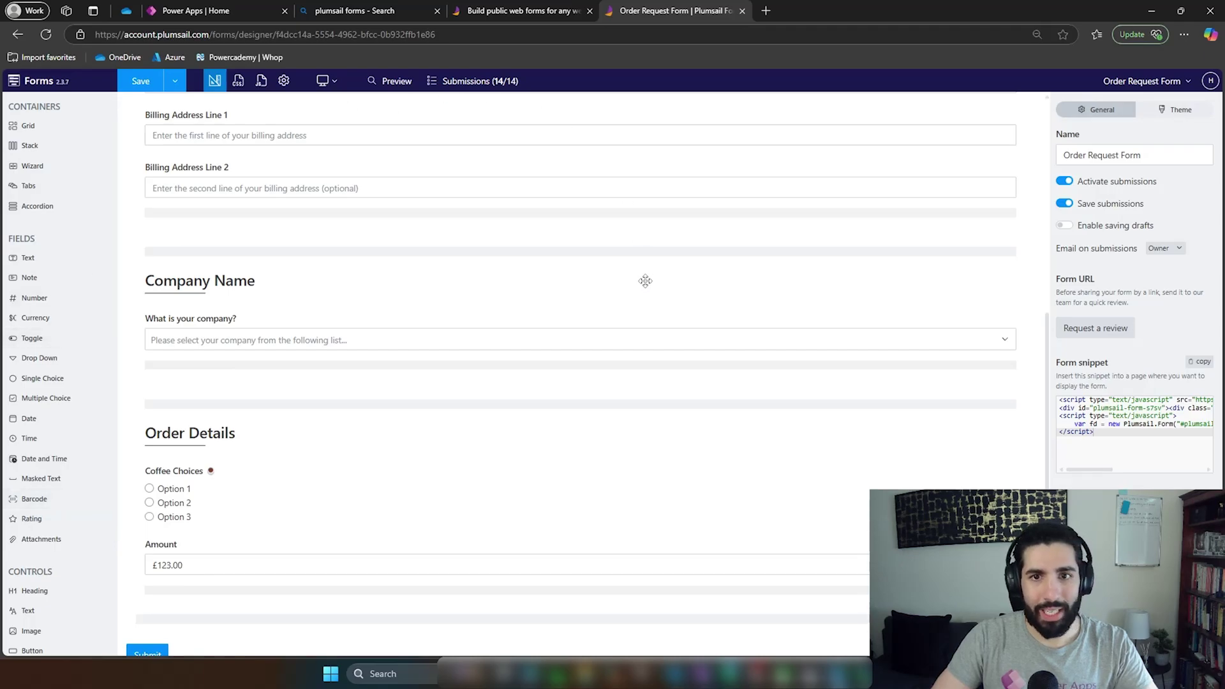
scroll(885, 306, up, 4)
scroll(885, 315, up, 2)
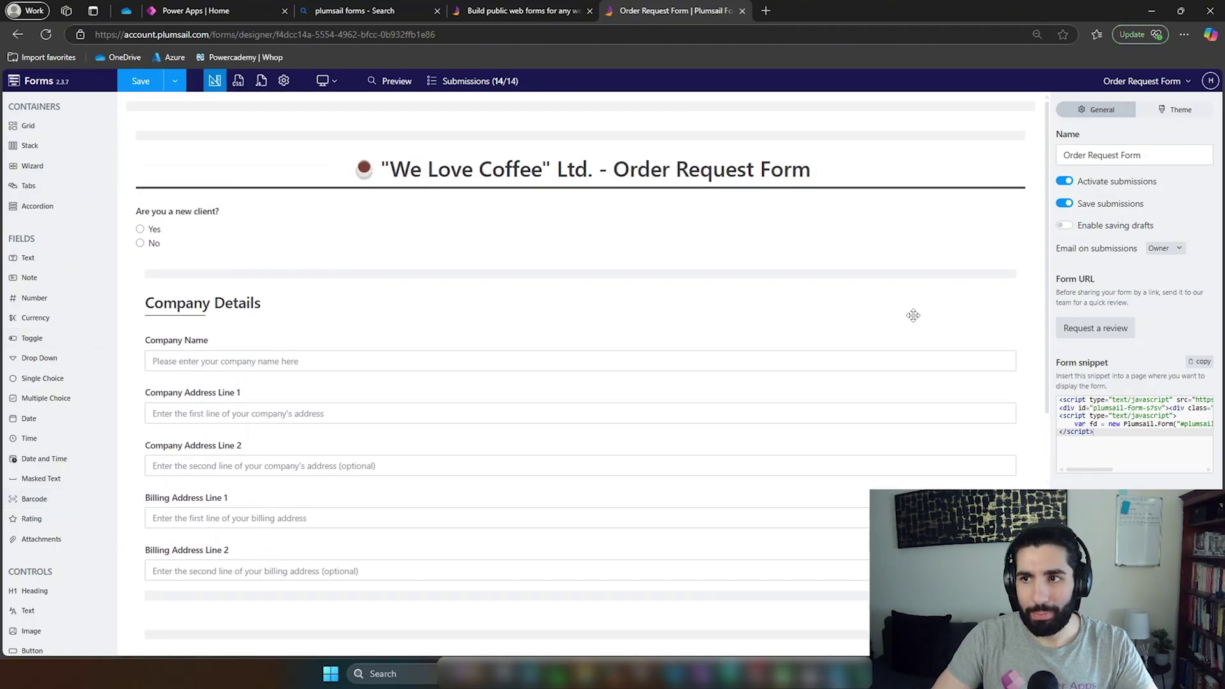
- Save the Order Request Form as a separate copy
click(1176, 84)
click(1149, 119)
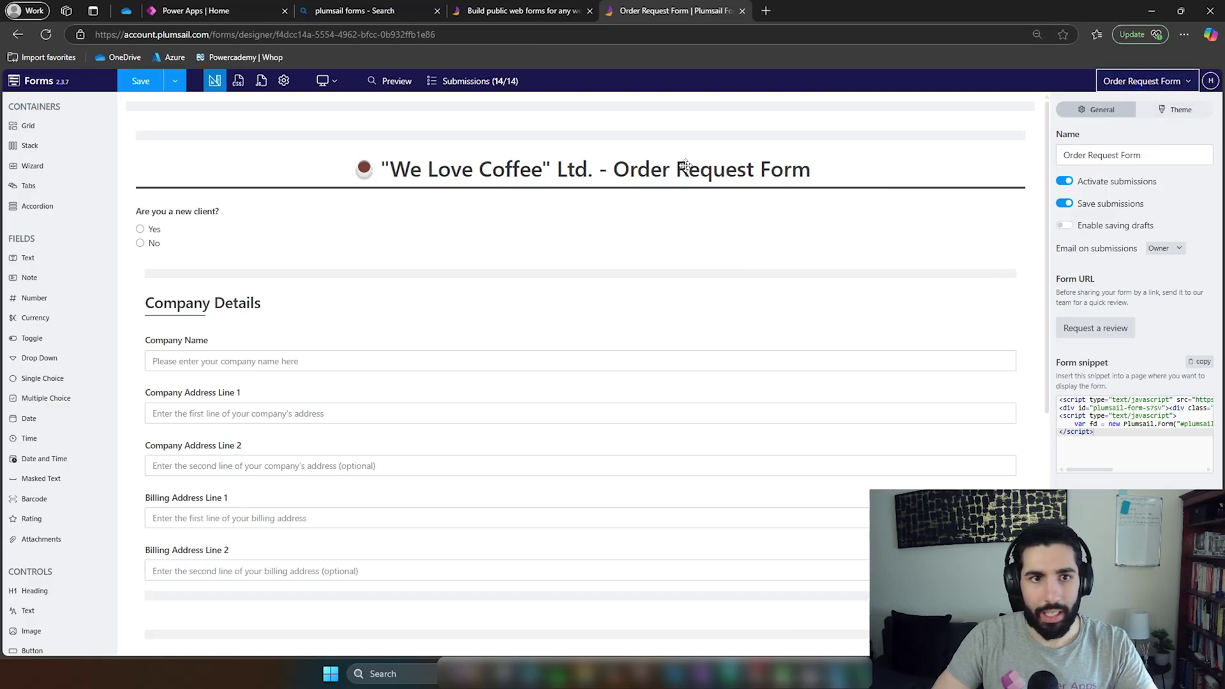
click(175, 81)
click(159, 102)
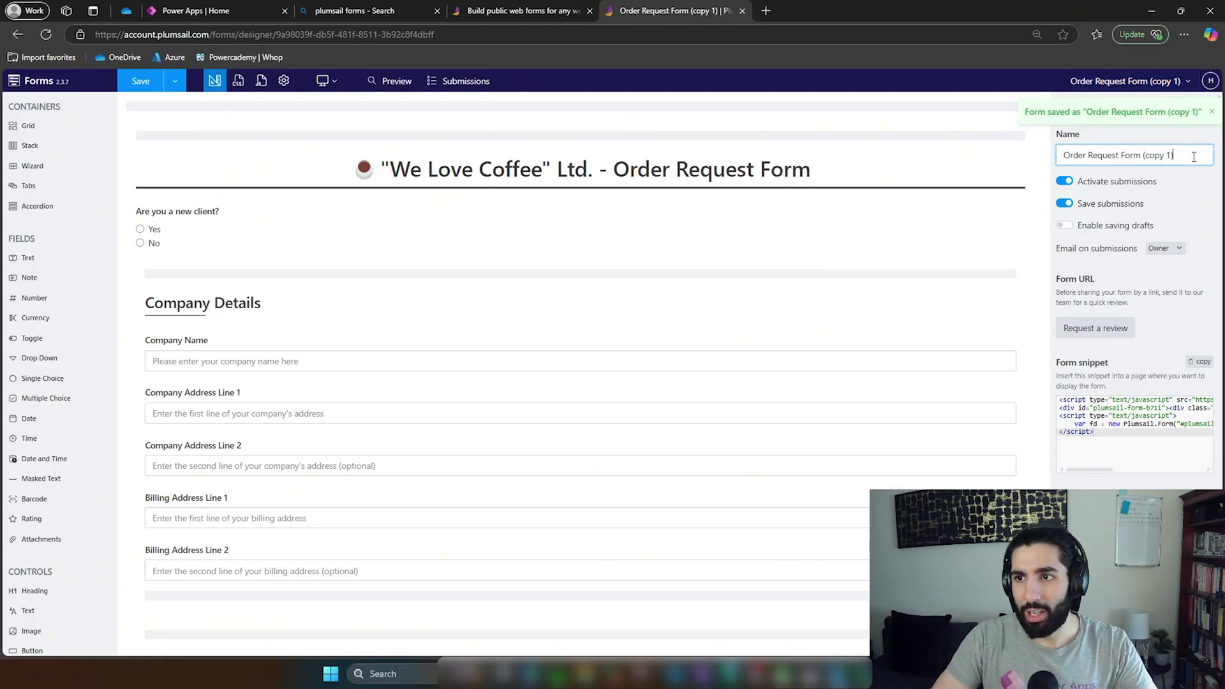
- Rename the copied form to Order Request Form V2 and save it
drag(1195, 155, 1144, 157)
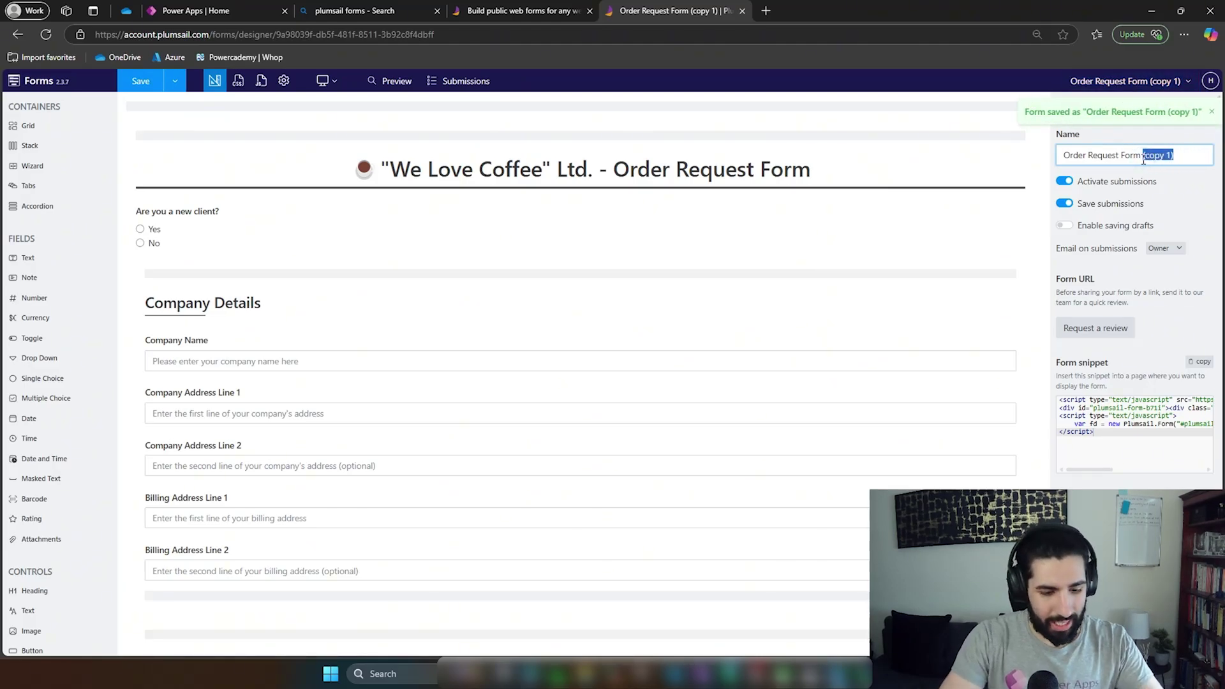
text(v2)
click(995, 157)
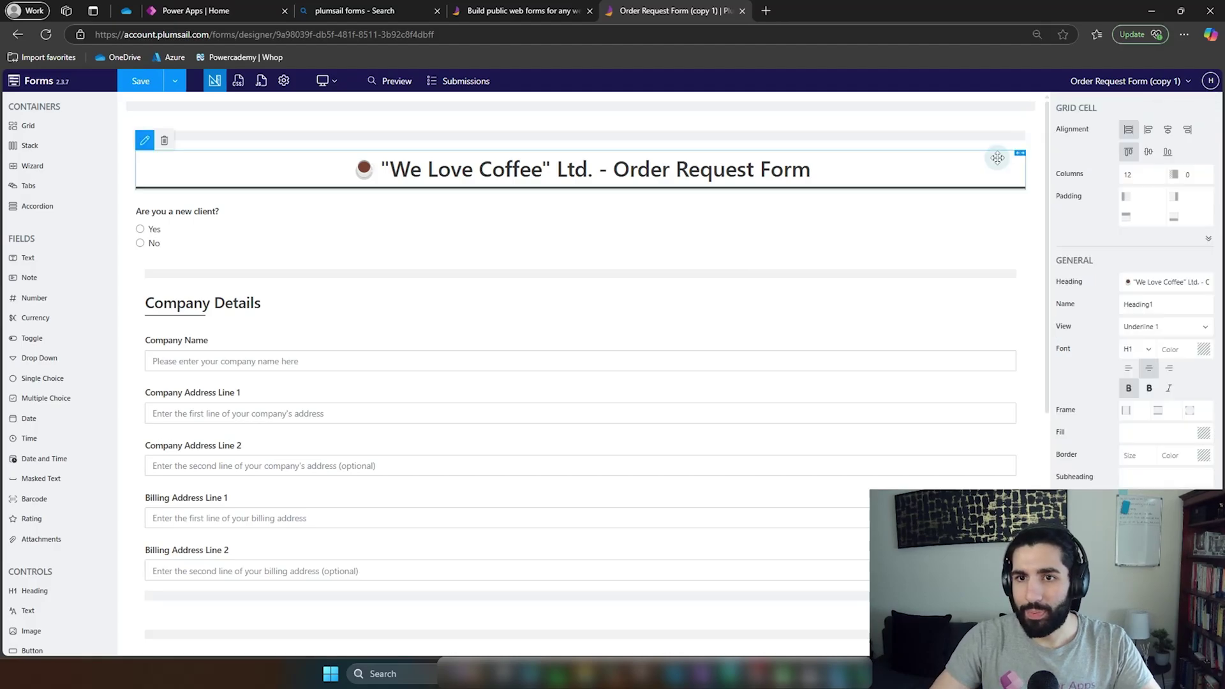
click(986, 218)
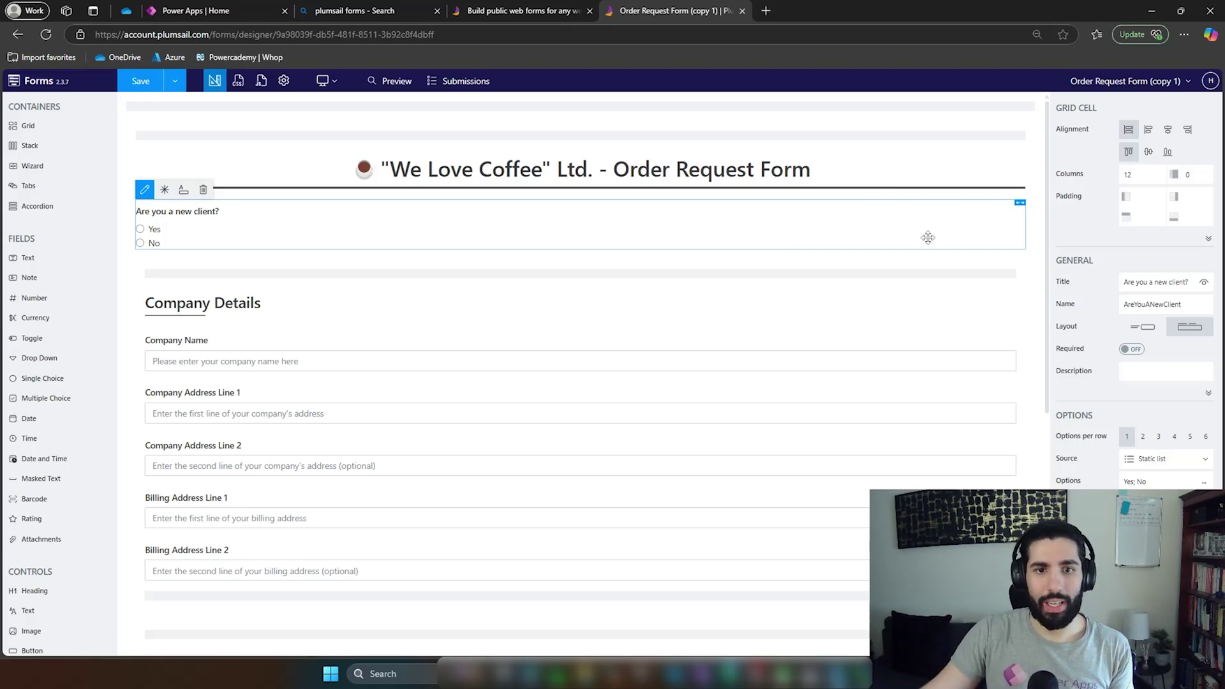
scroll(874, 300, down, 4)
scroll(874, 299, down, 2)
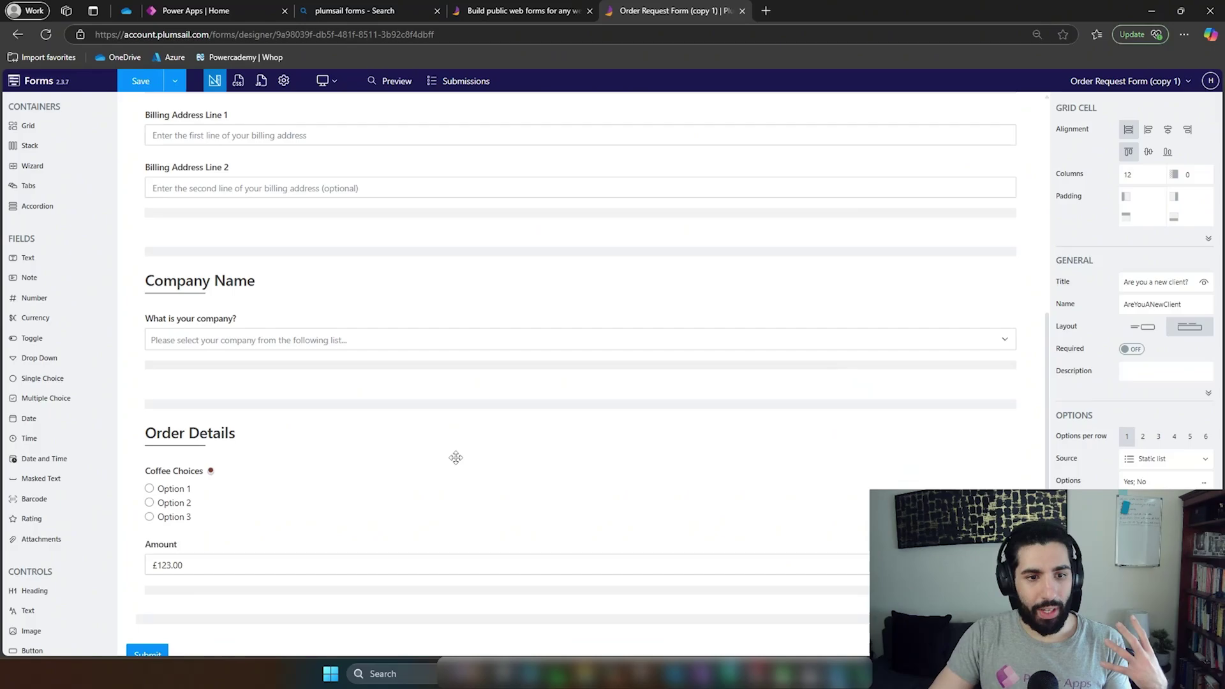
click(141, 81)
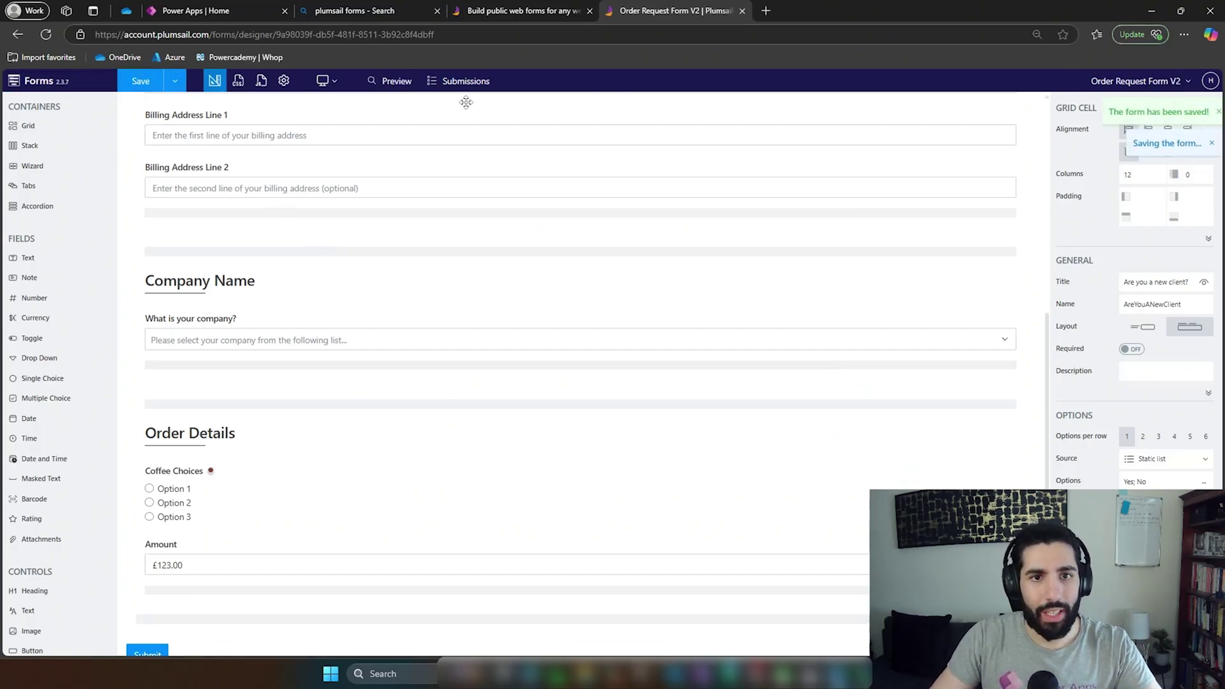
- Preview the form and answer Yes to the new client question to check the company details section
click(383, 81)
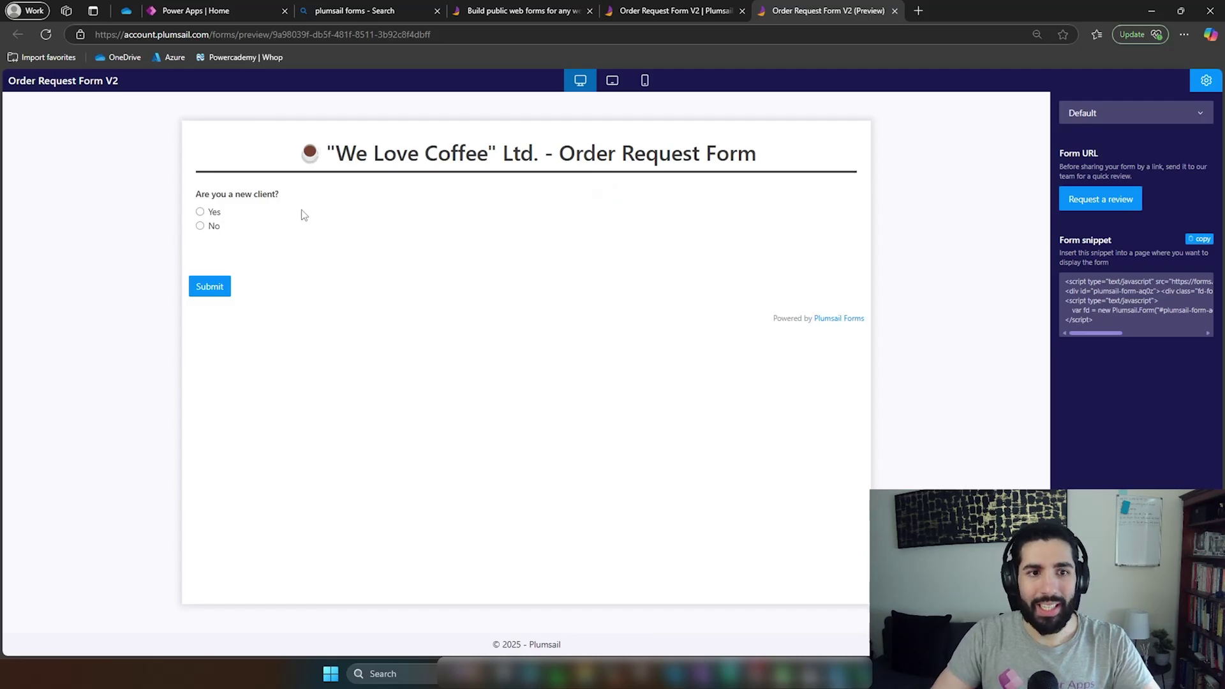
click(214, 213)
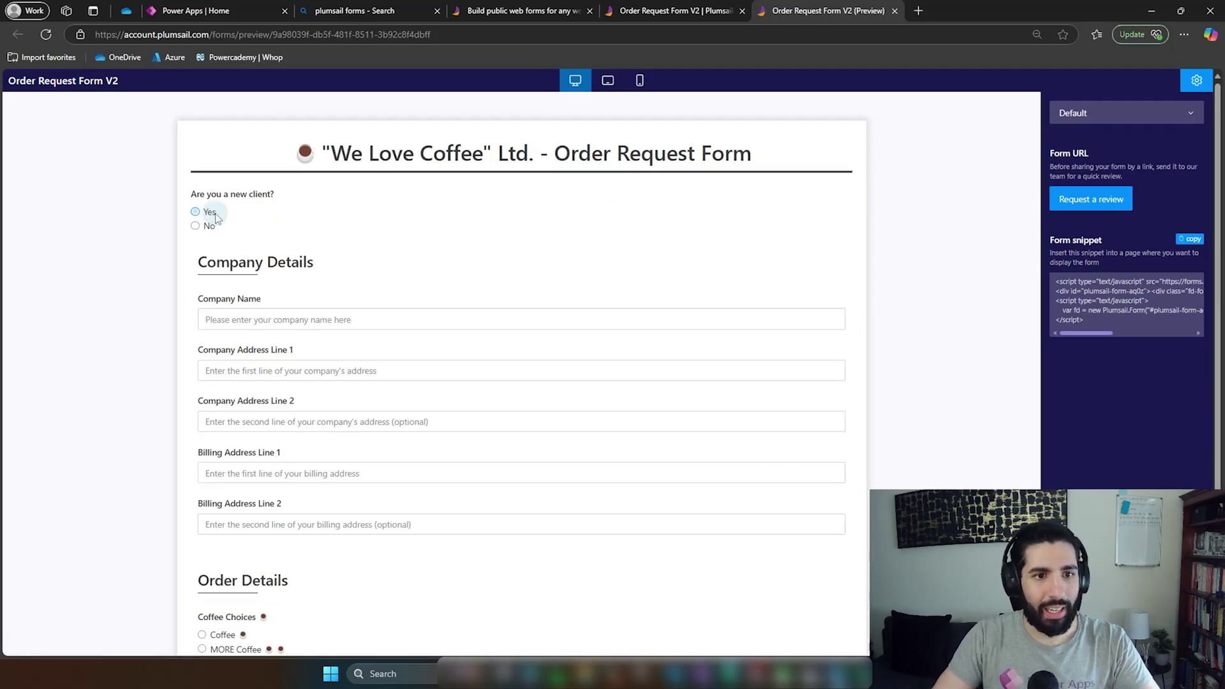
scroll(290, 227, down, 2)
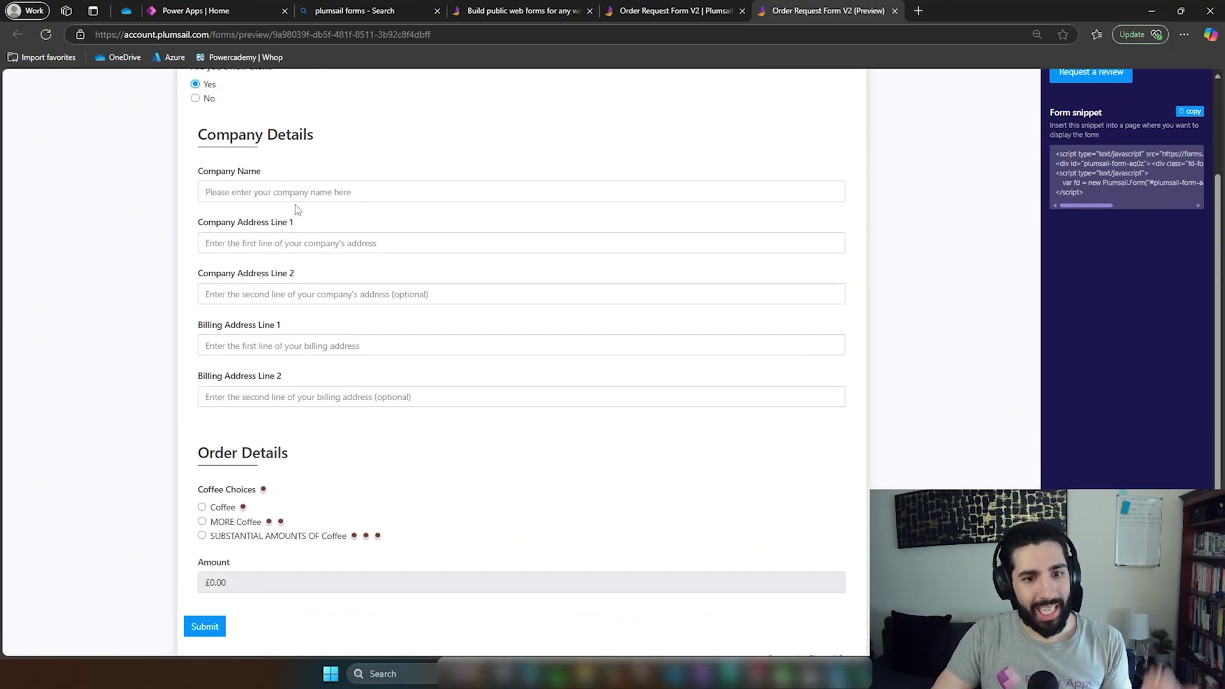
- Try the coffee choices up to SUBSTANTIAL AMOUNTS OF Coffee and check the amount field
click(235, 508)
click(237, 521)
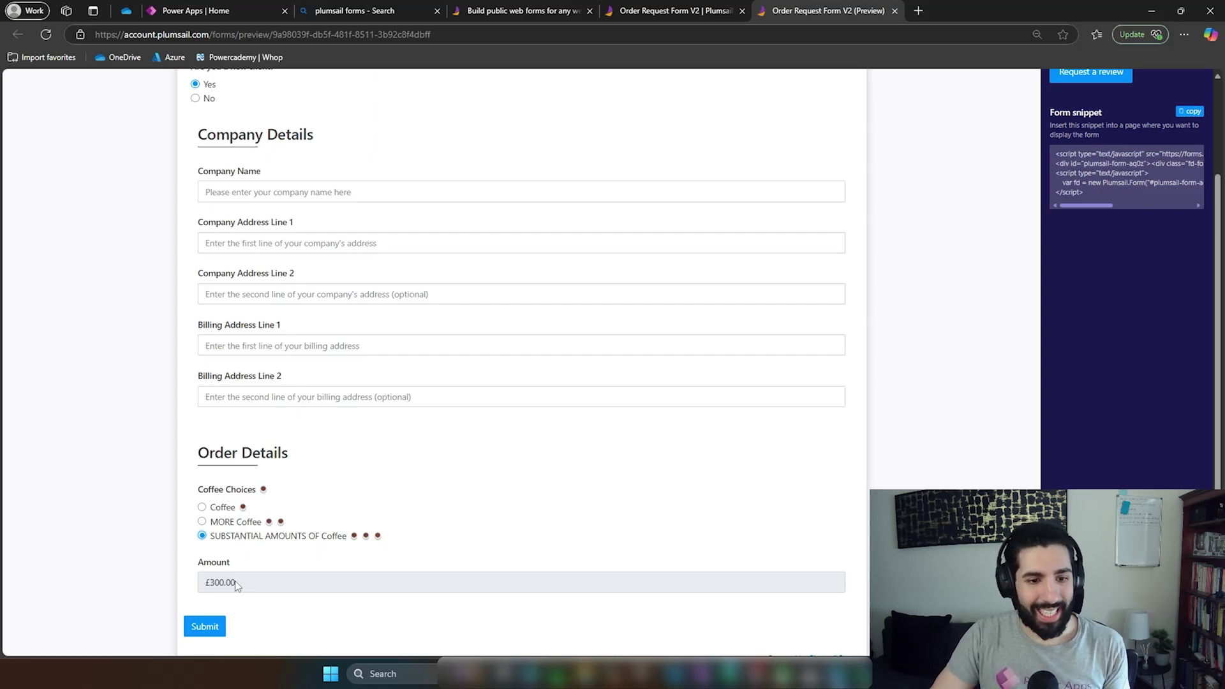
click(197, 582)
scroll(364, 323, up, 3)
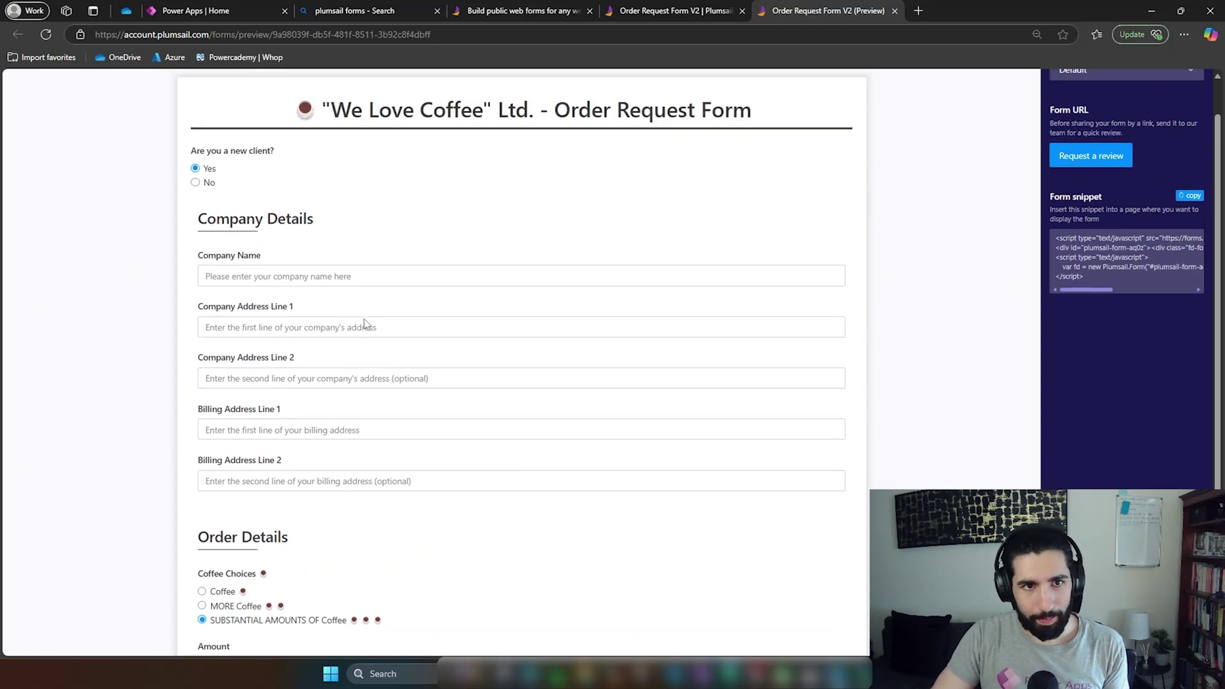
- Answer No to the new client question and choose Fourth Coffee (sample) as the company
click(213, 227)
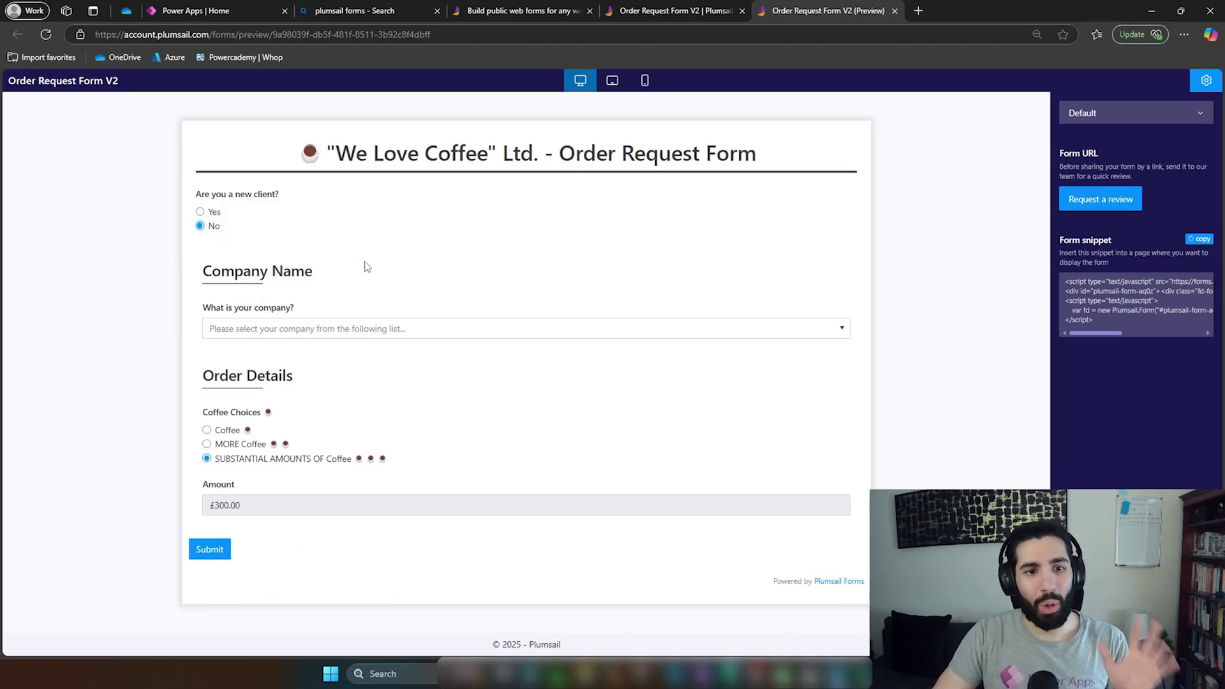
click(397, 332)
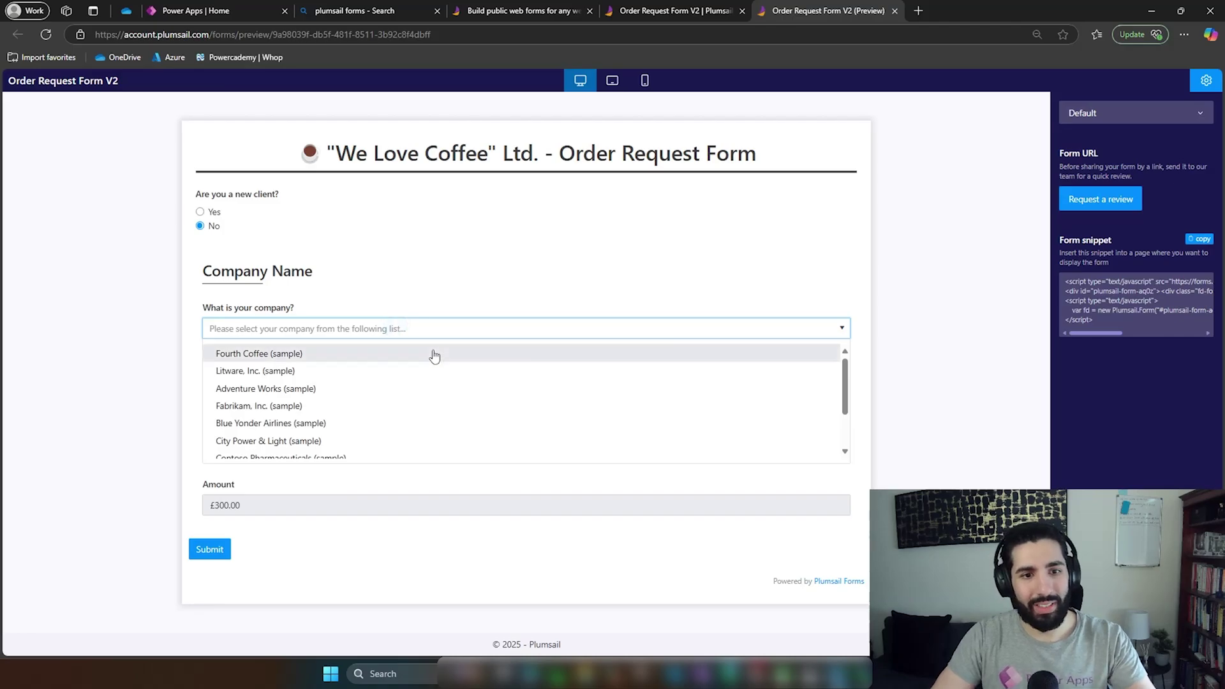
click(434, 354)
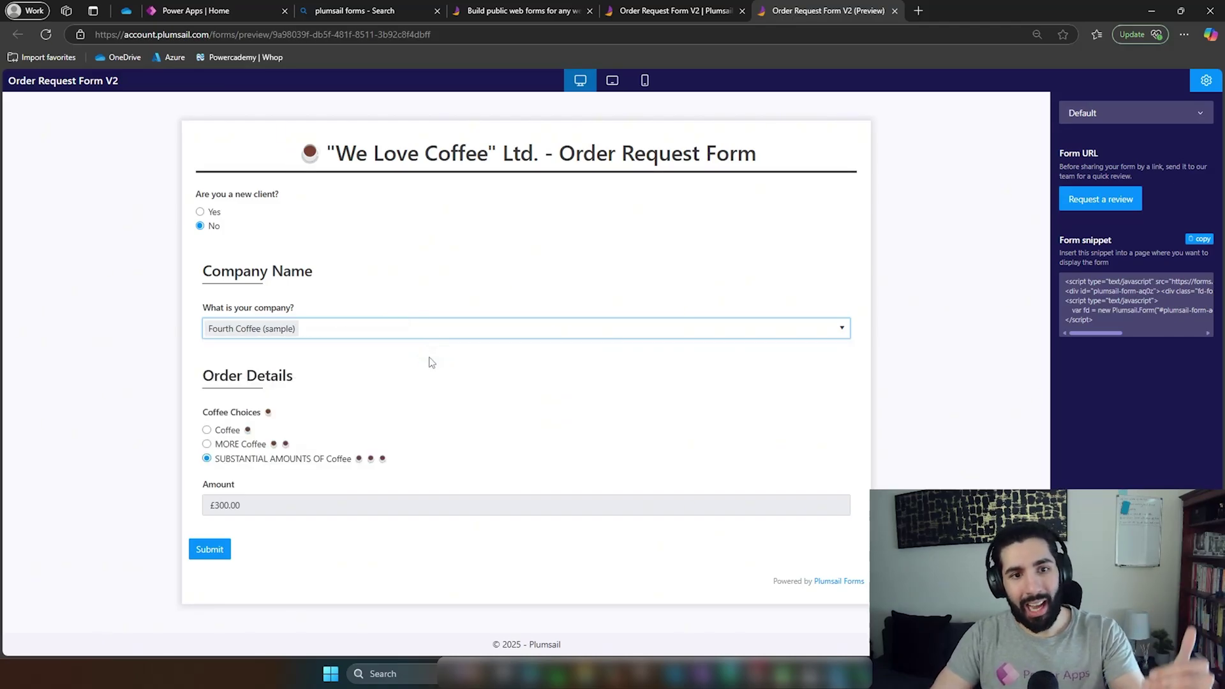
click(422, 327)
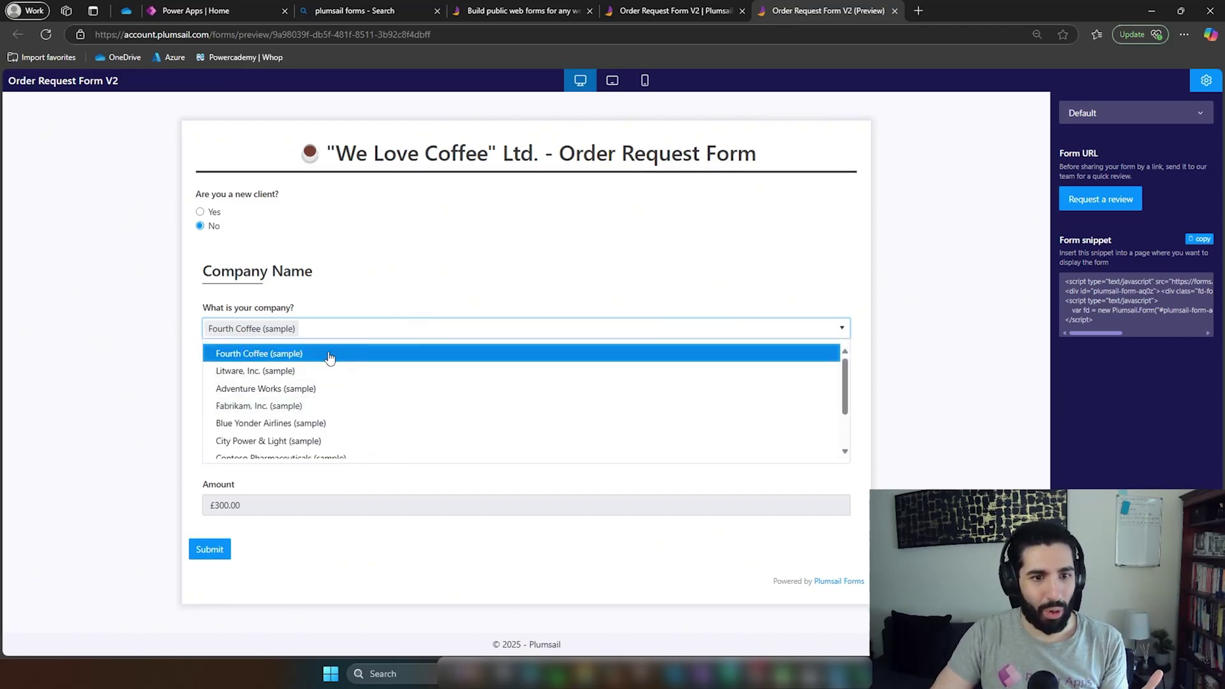
click(483, 299)
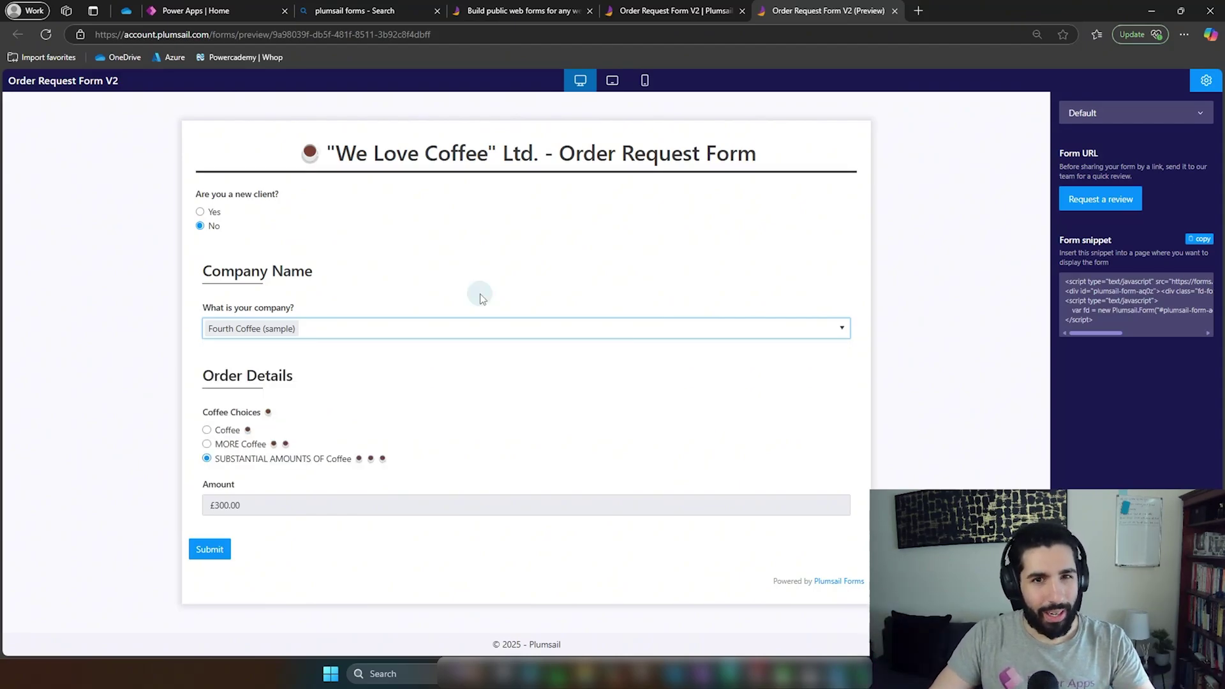
- Return to the designer and examine the form's JavaScript for loading accounts and updating the amount from the coffee choice
click(637, 11)
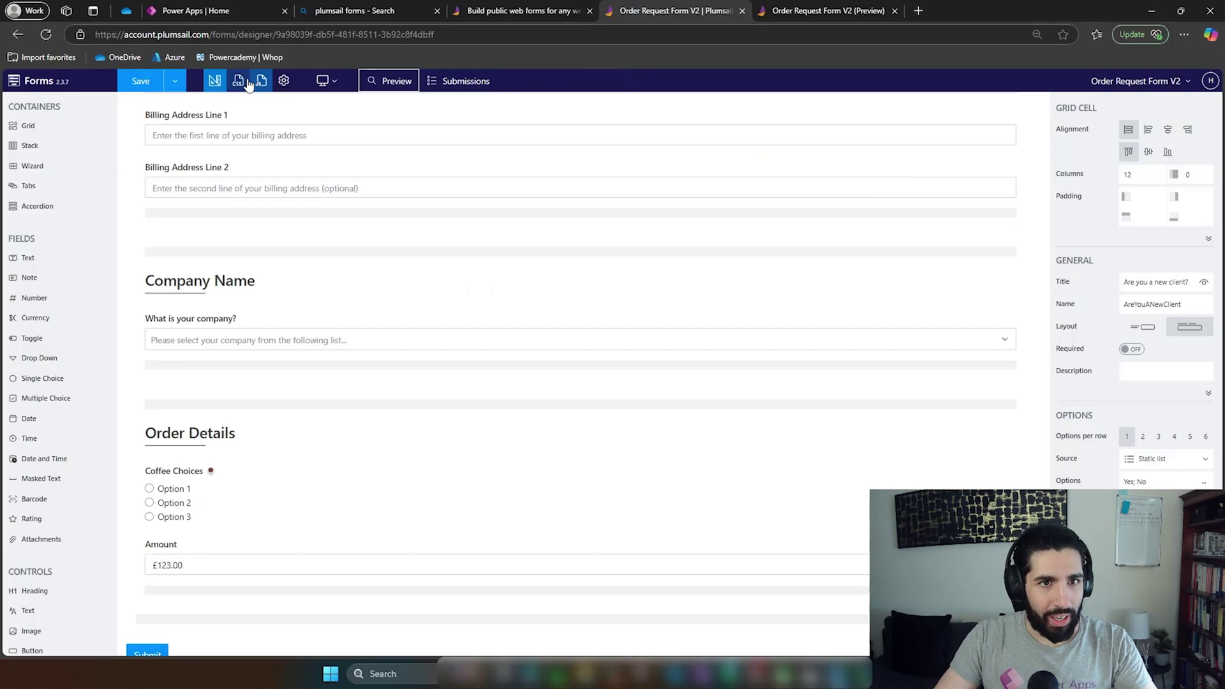
scroll(278, 105, up, 6)
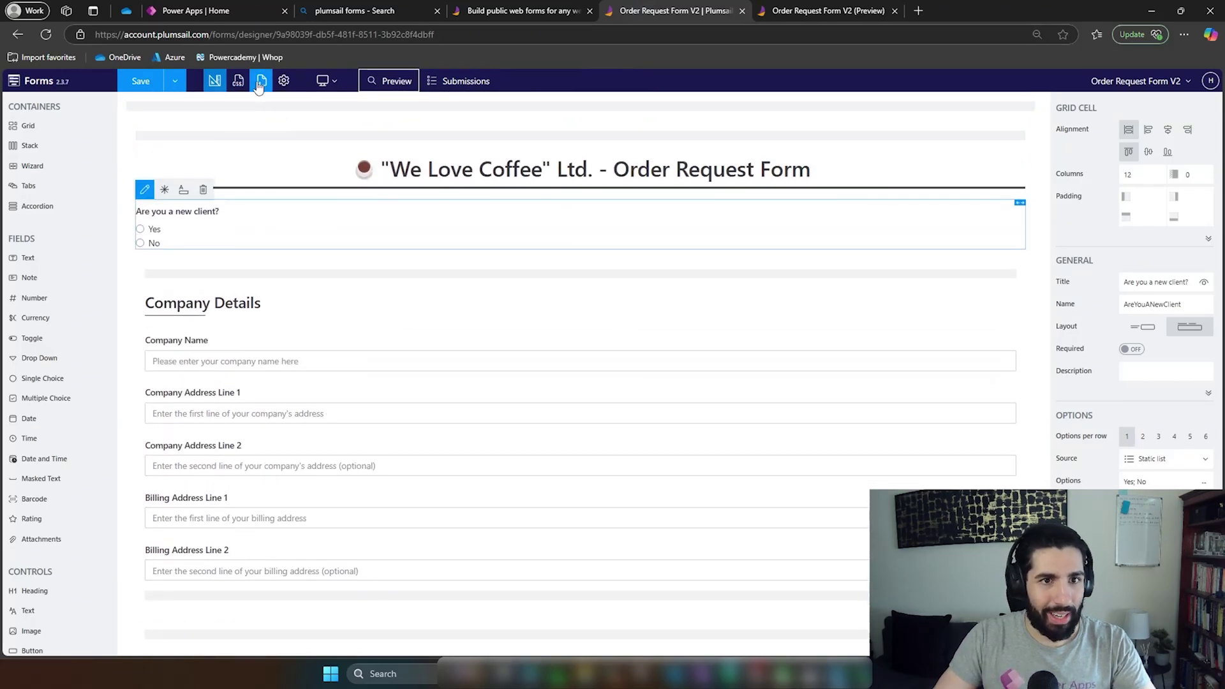
click(261, 81)
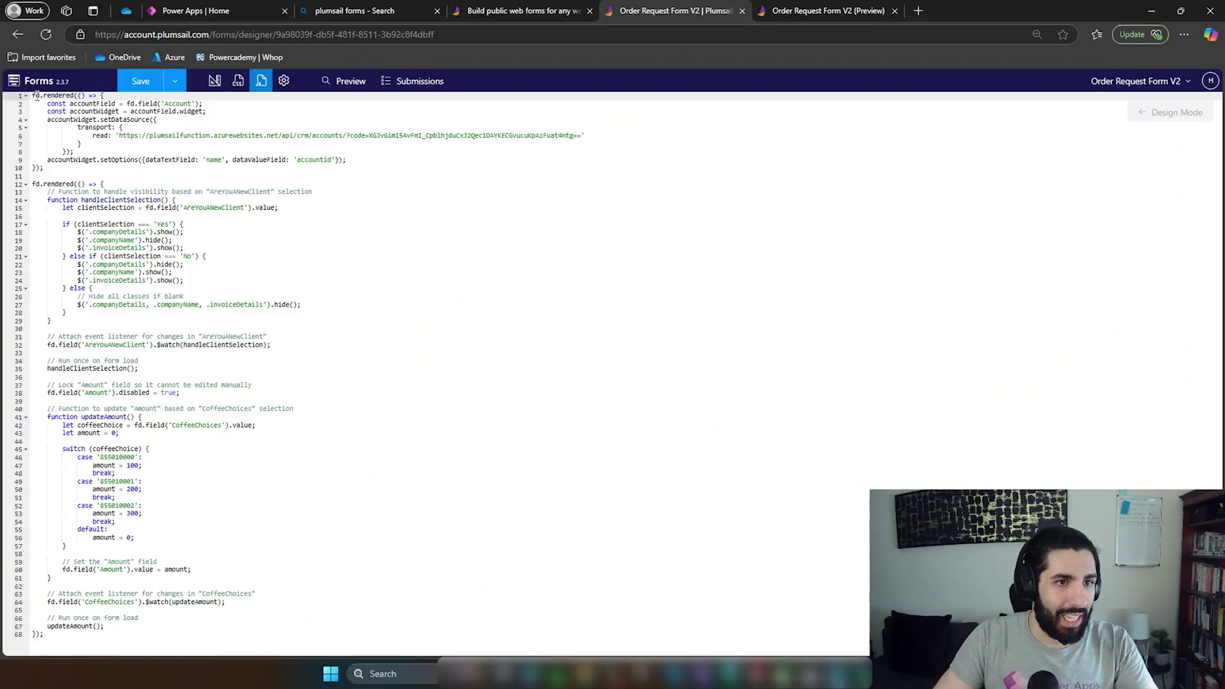
drag(32, 95, 97, 168)
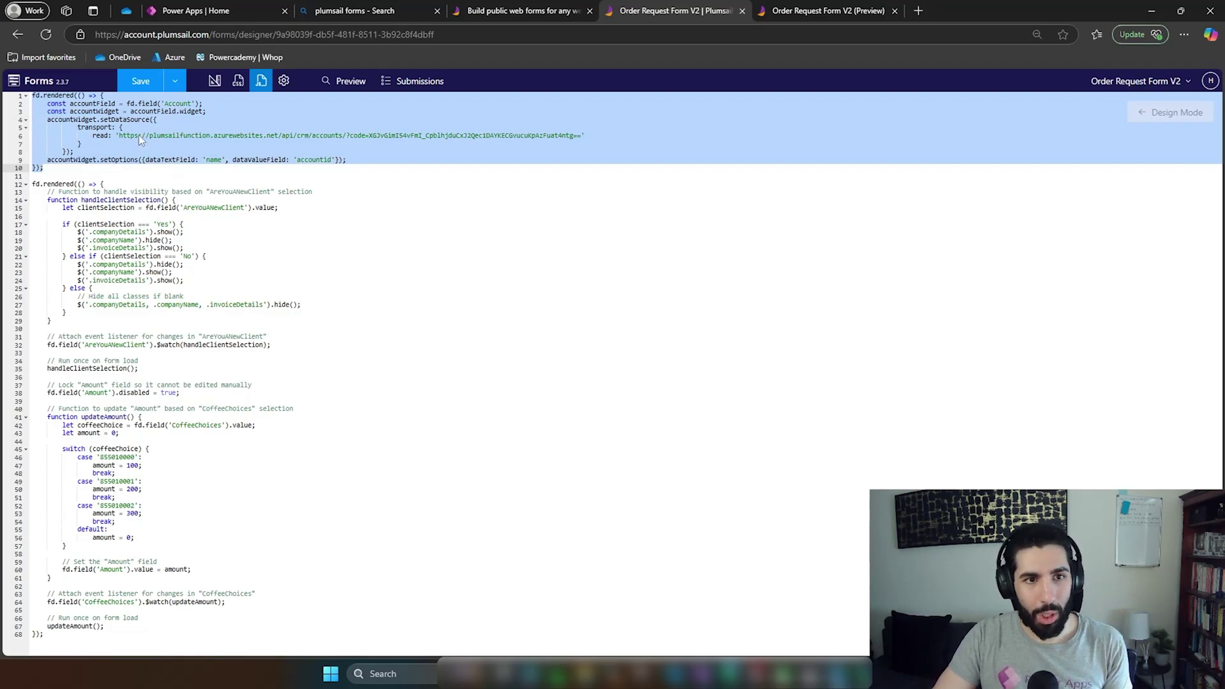
double_click(175, 103)
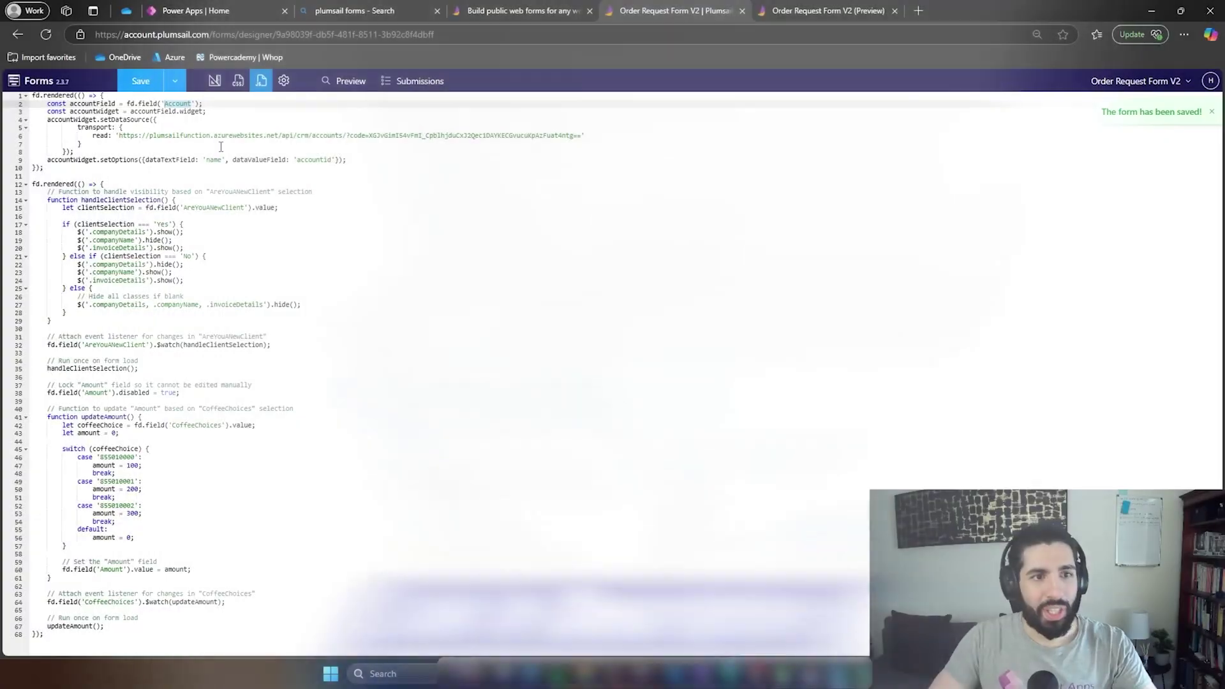
click(218, 167)
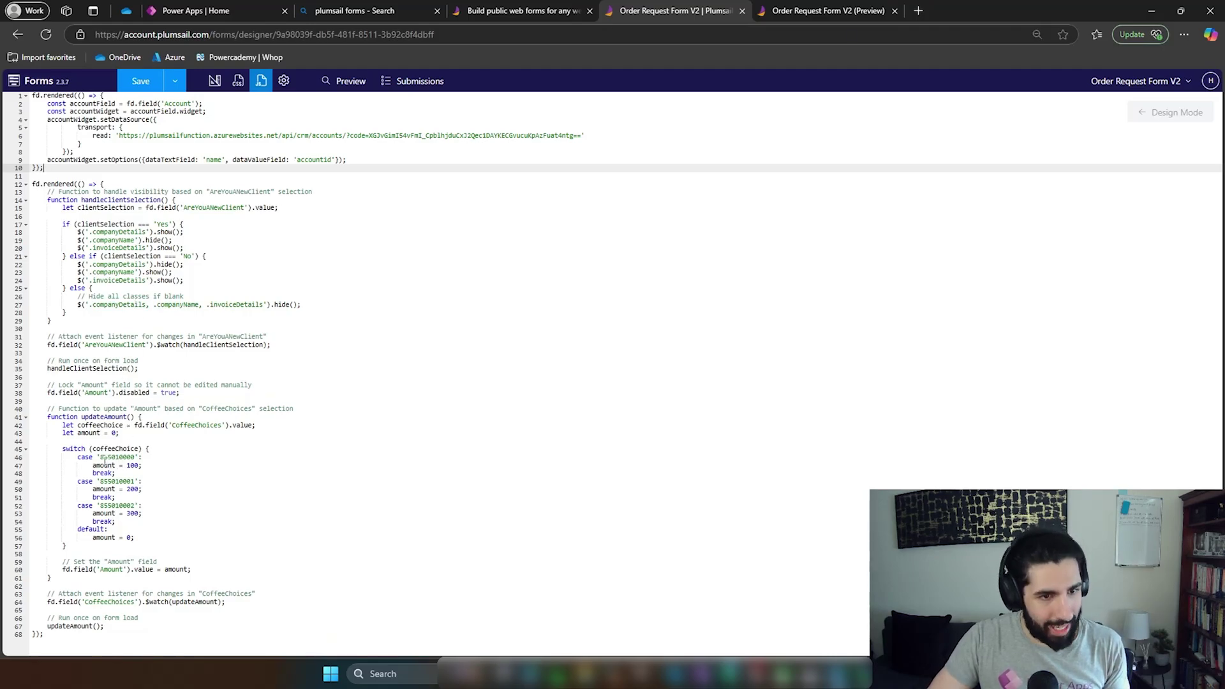
drag(47, 418, 171, 549)
- Preview the form again and cycle through Coffee, MORE Coffee and SUBSTANTIAL AMOUNTS OF Coffee to test the amount calculation
click(214, 80)
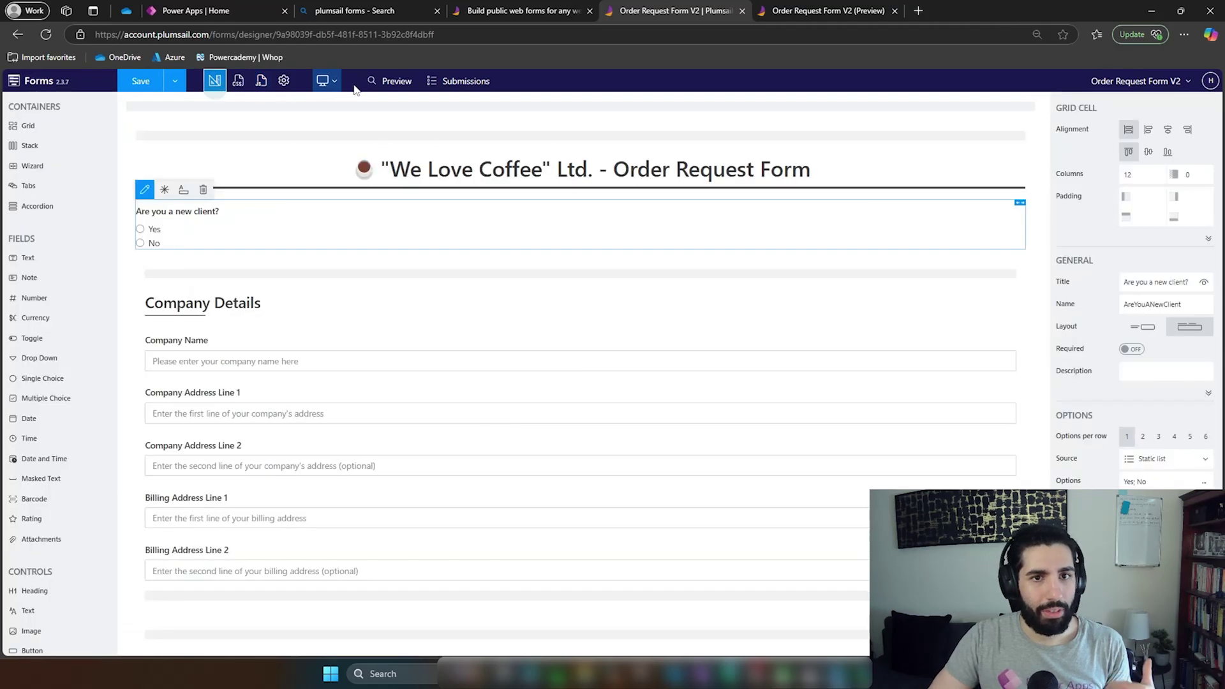
click(344, 81)
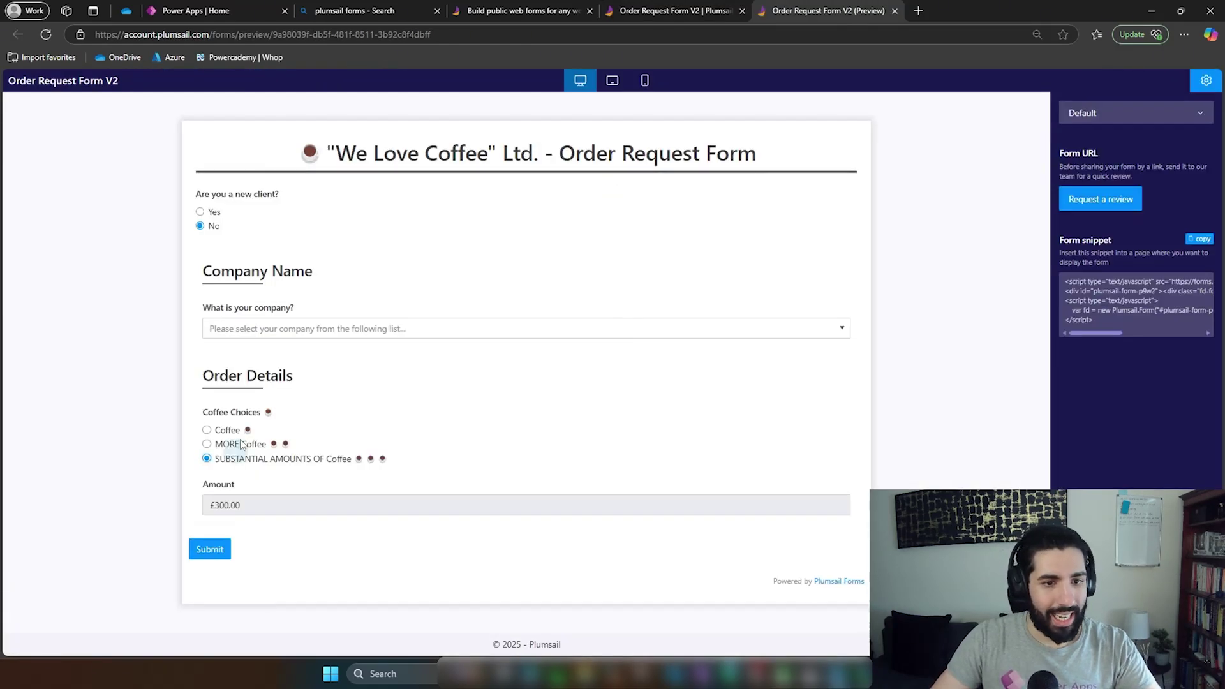
click(222, 445)
click(221, 429)
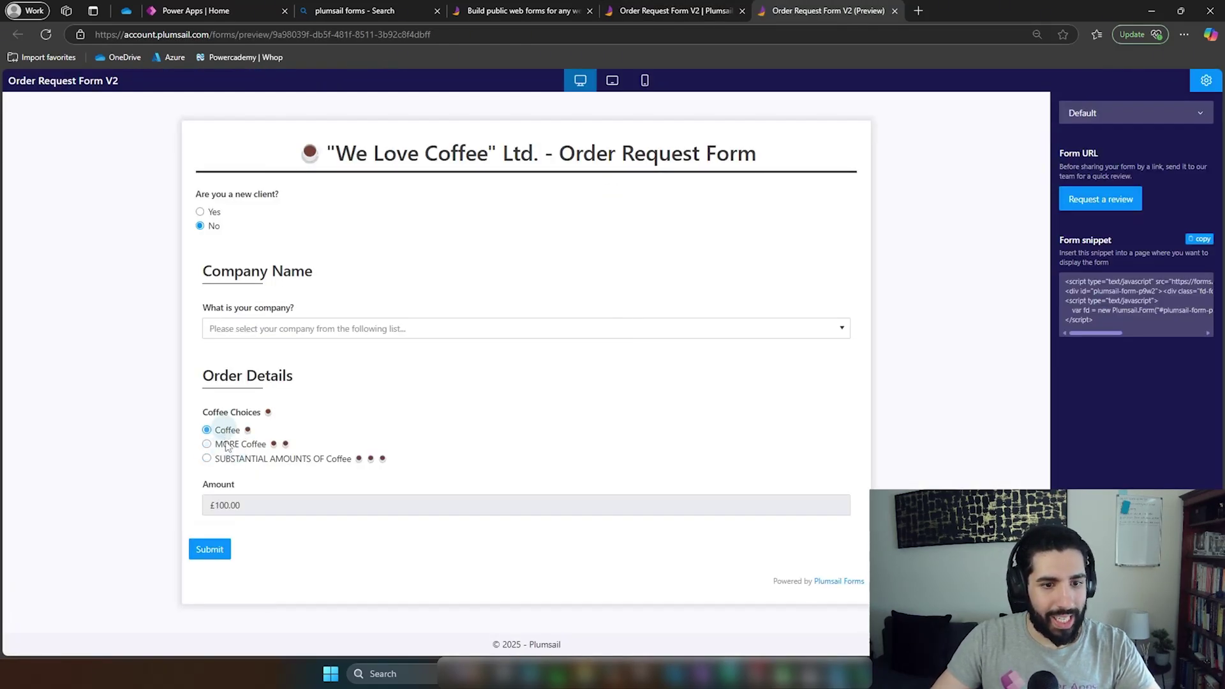
click(226, 445)
click(229, 458)
click(206, 506)
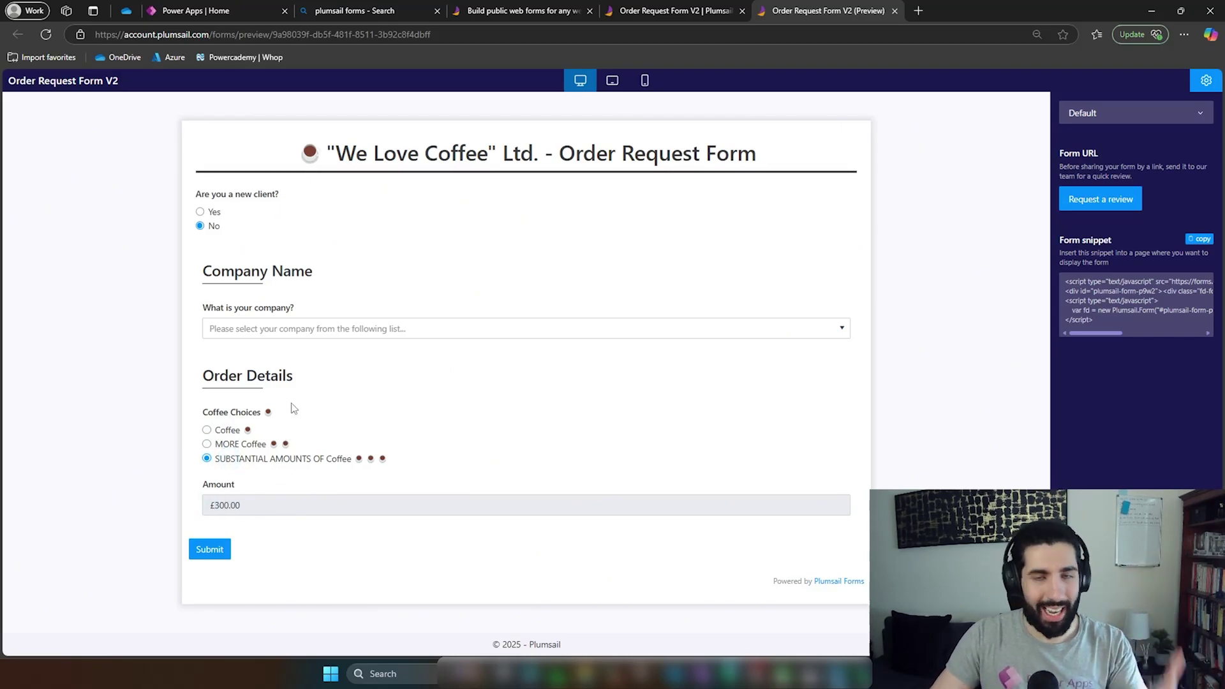
- Close the preview, review the form's sections in the designer and switch to the Power Apps home page
key(ctrl+w)
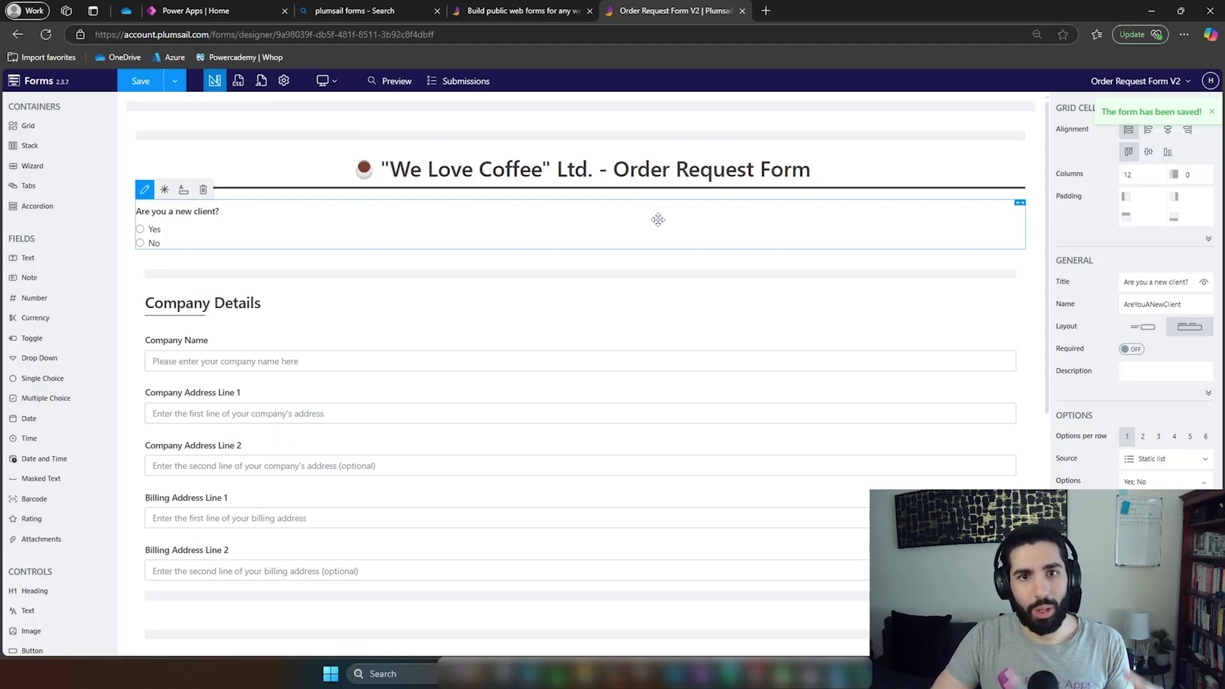
scroll(659, 217, down, 1)
scroll(659, 217, down, 2)
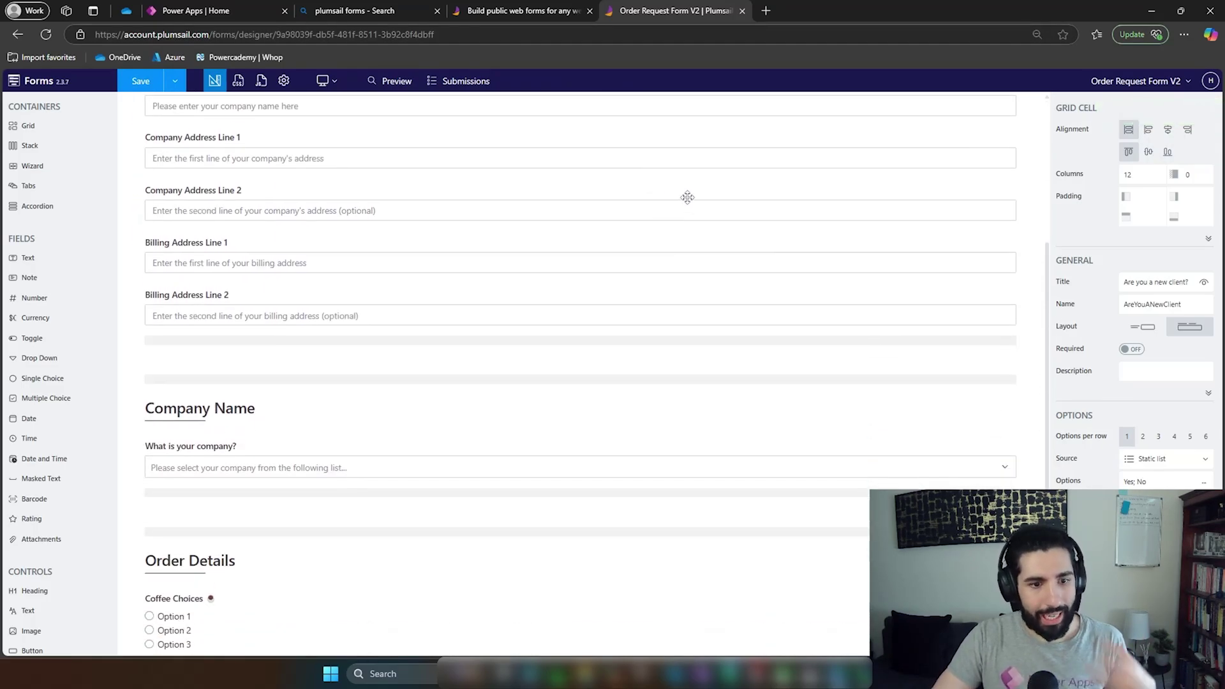
scroll(686, 204, down, 2)
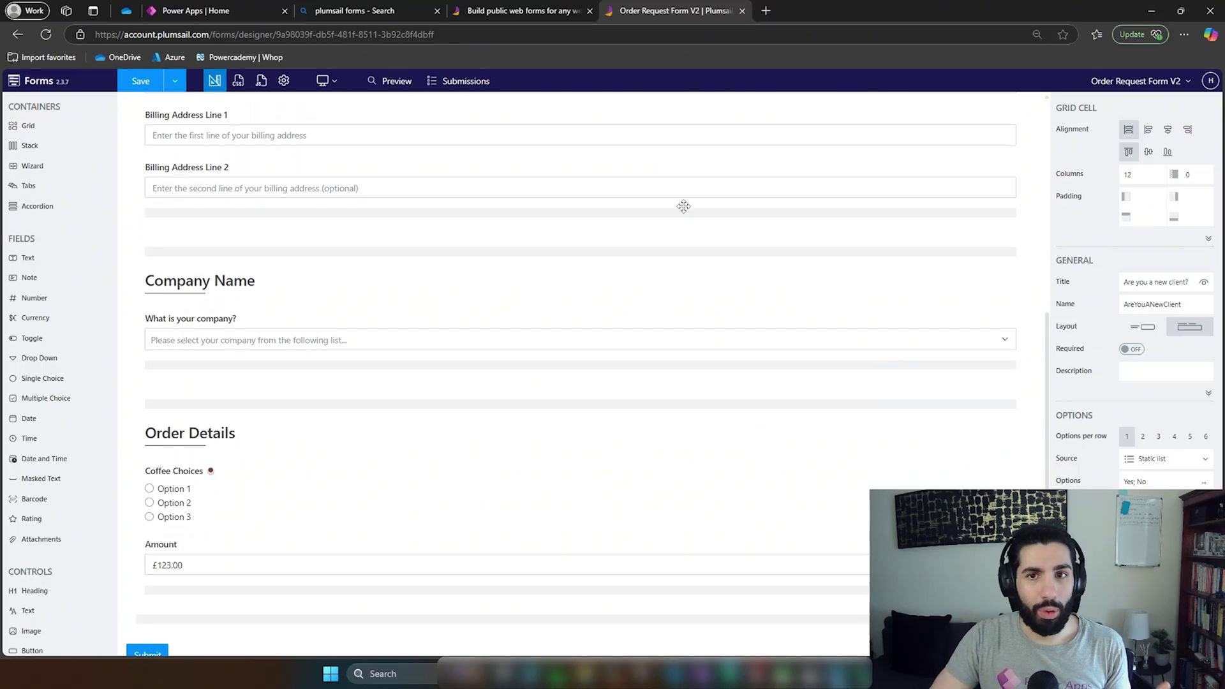
click(231, 9)
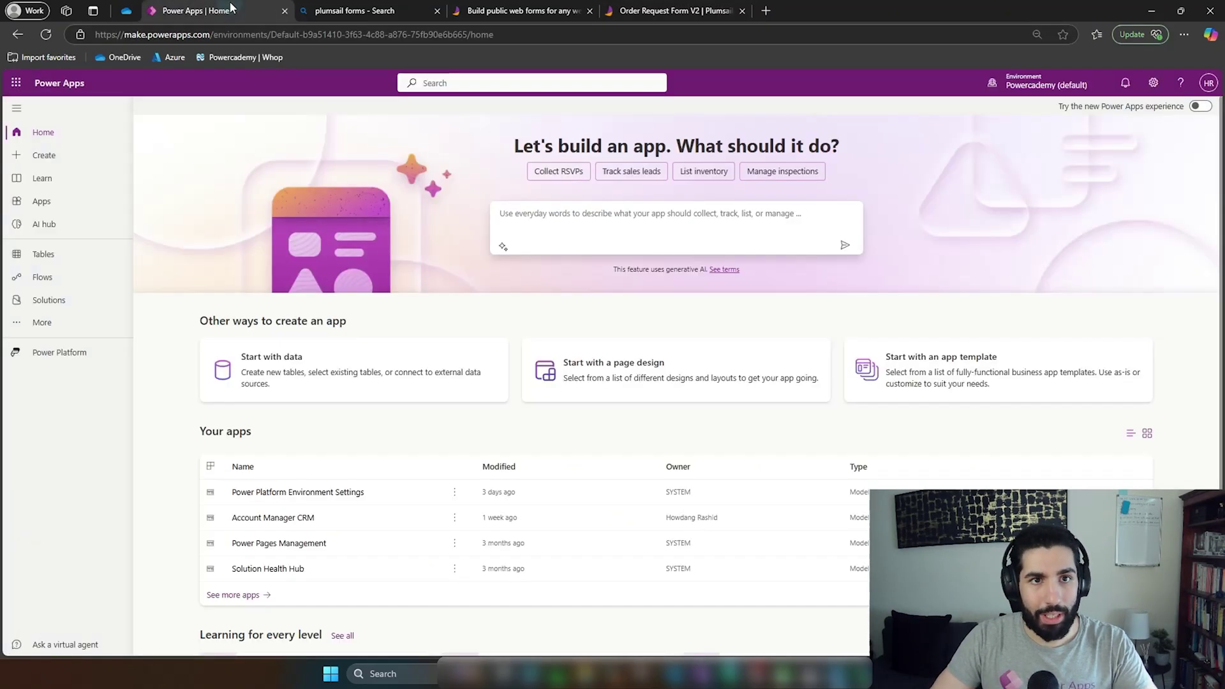
- Create a solution named Plumsail Integration V2 with Powercademy as its publisher
click(60, 300)
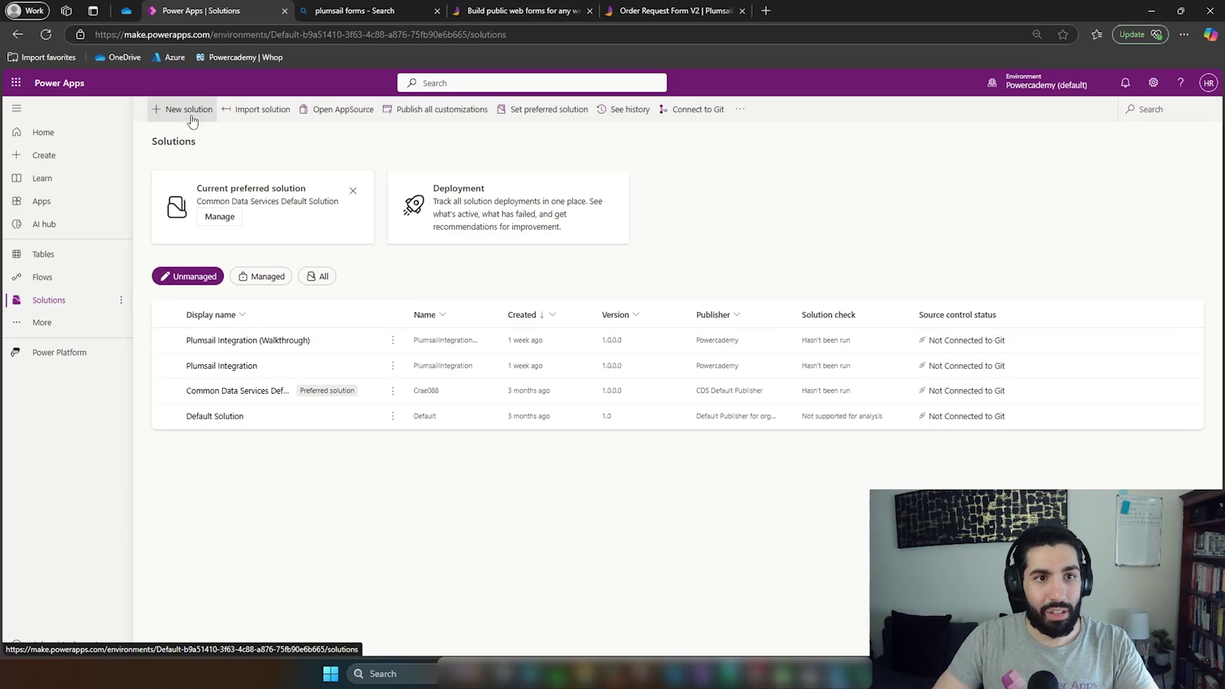
click(190, 112)
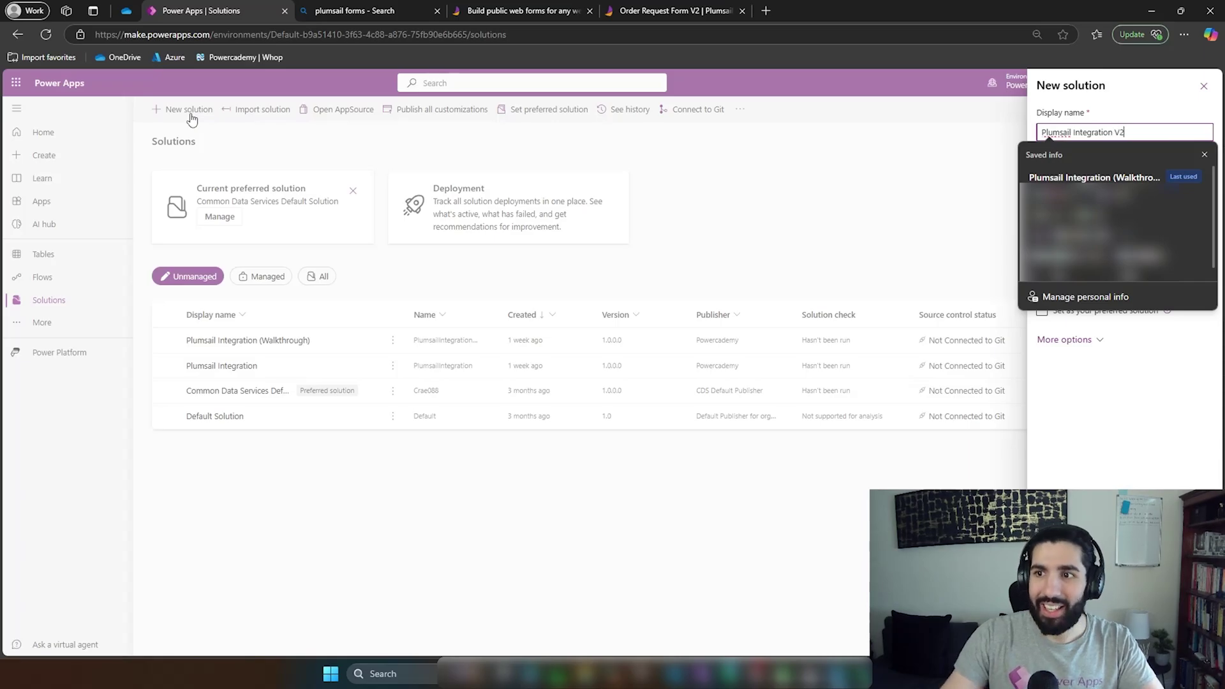
click(1113, 429)
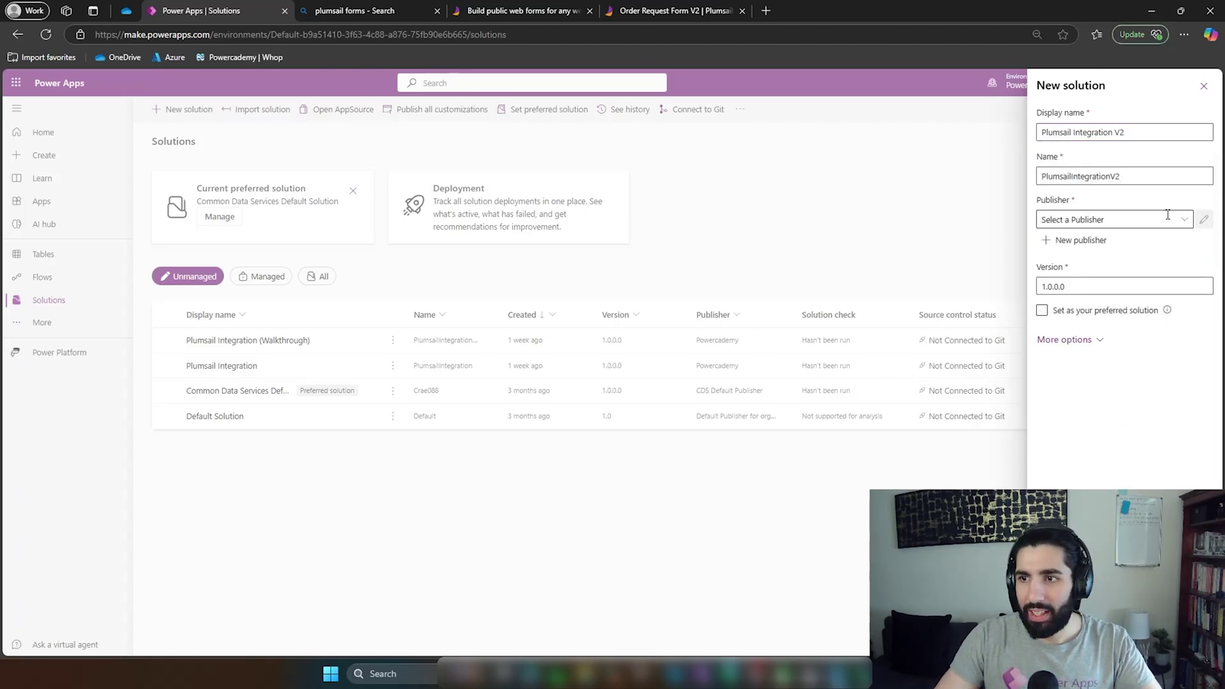
click(1167, 219)
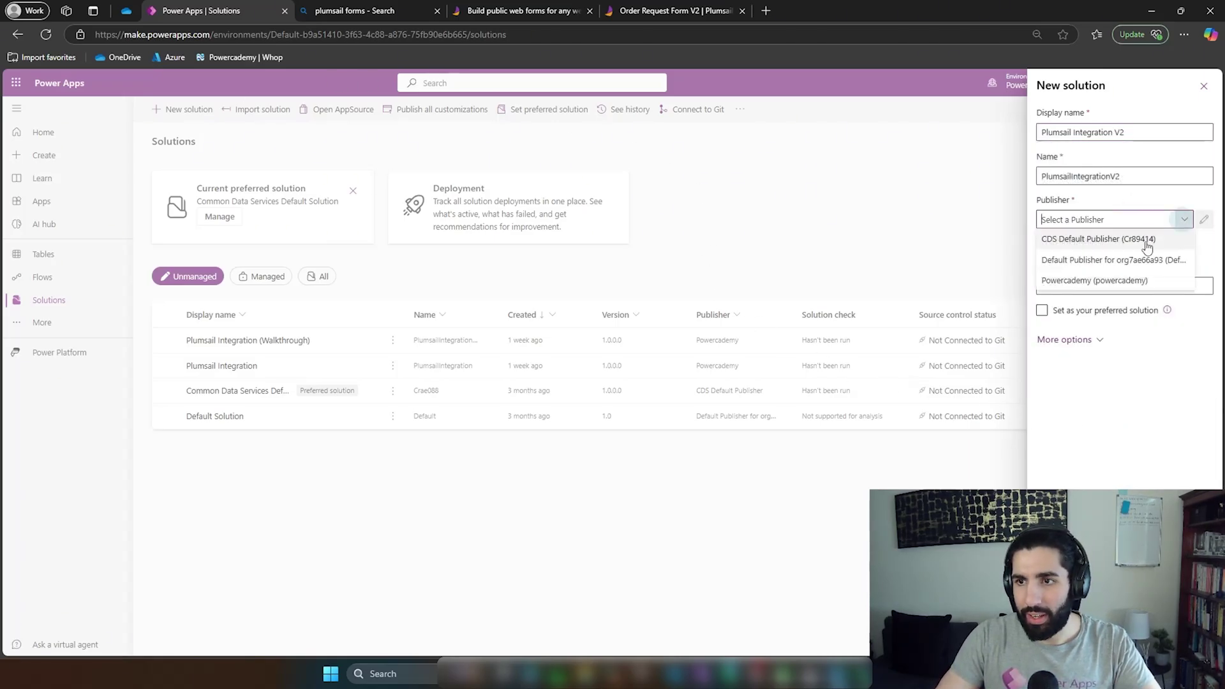
click(1110, 280)
click(1064, 340)
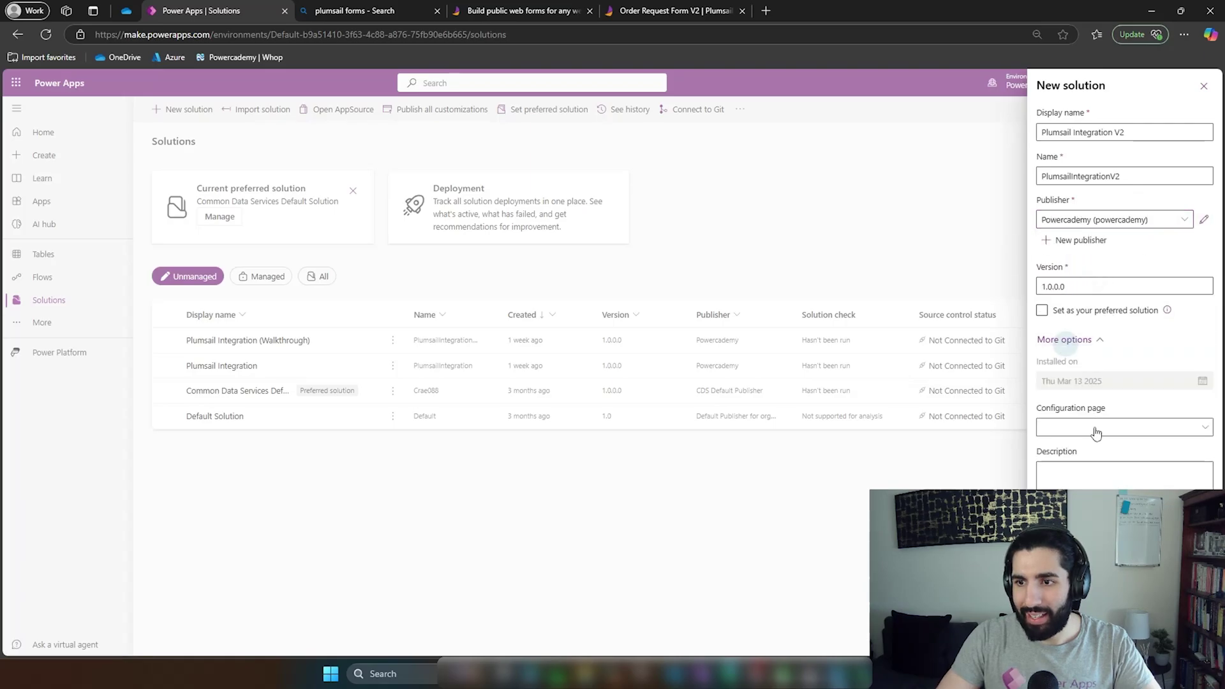
click(1054, 638)
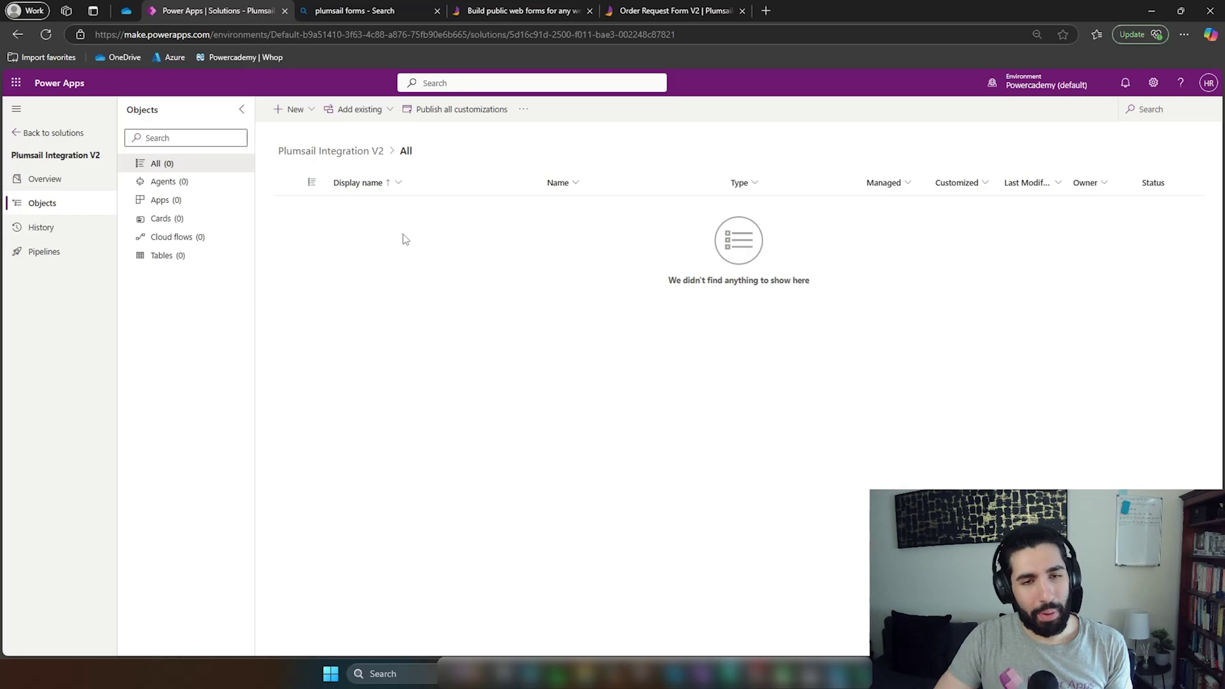
- Find and select the existing Invoices and Account tables for adding to the Plumsail Integration V2 solution
click(391, 113)
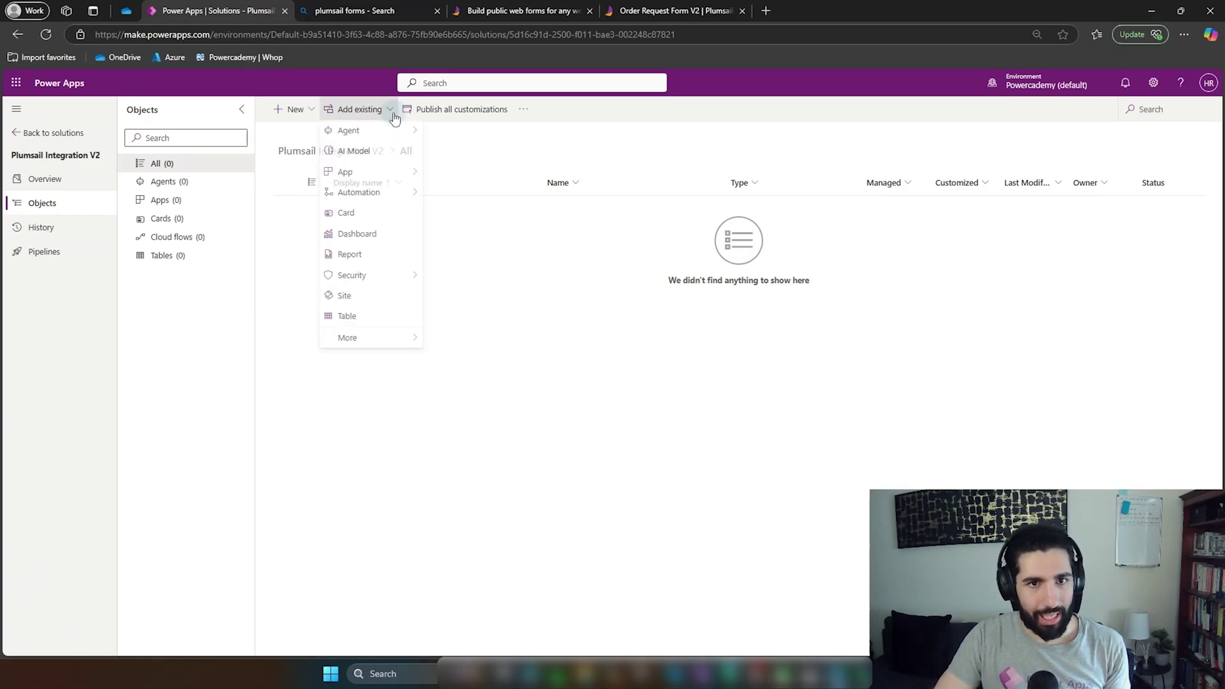
click(396, 319)
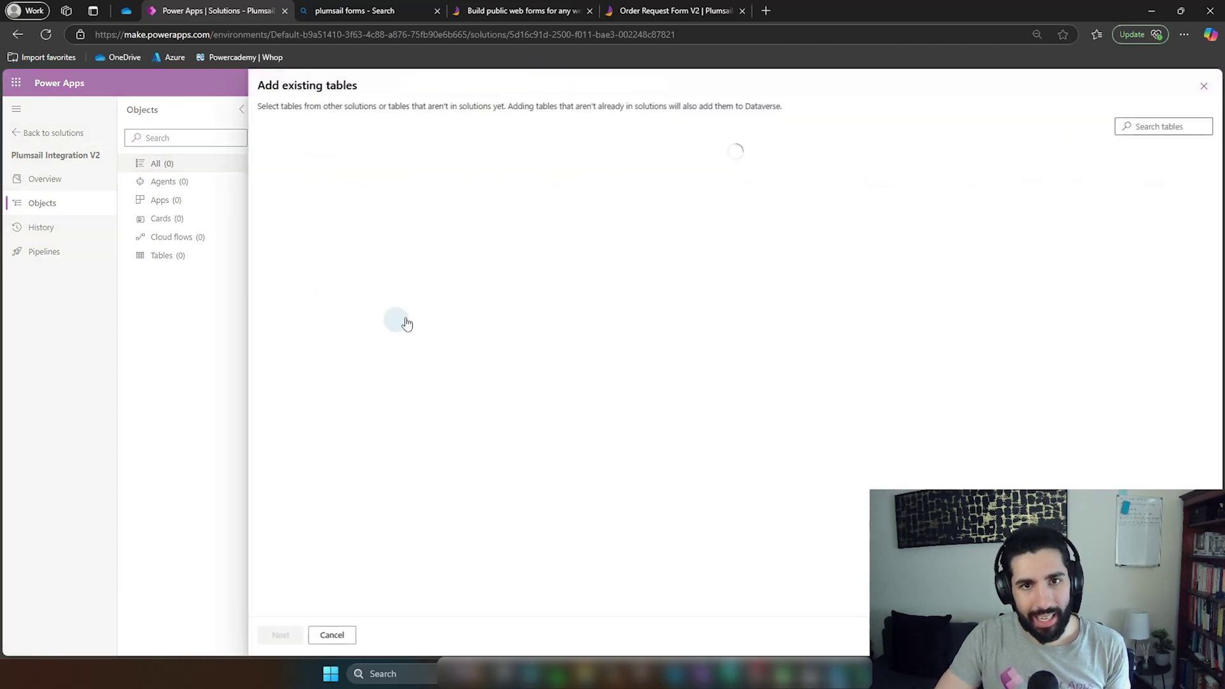
click(1135, 125)
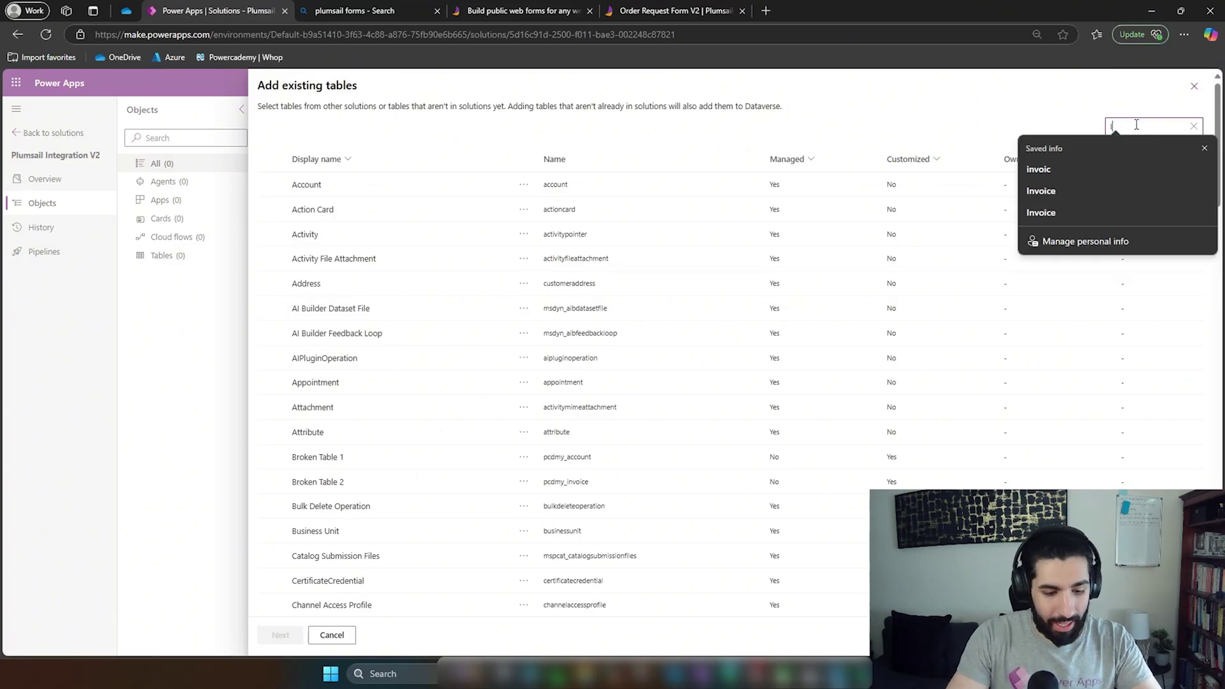
text(INVOICE)
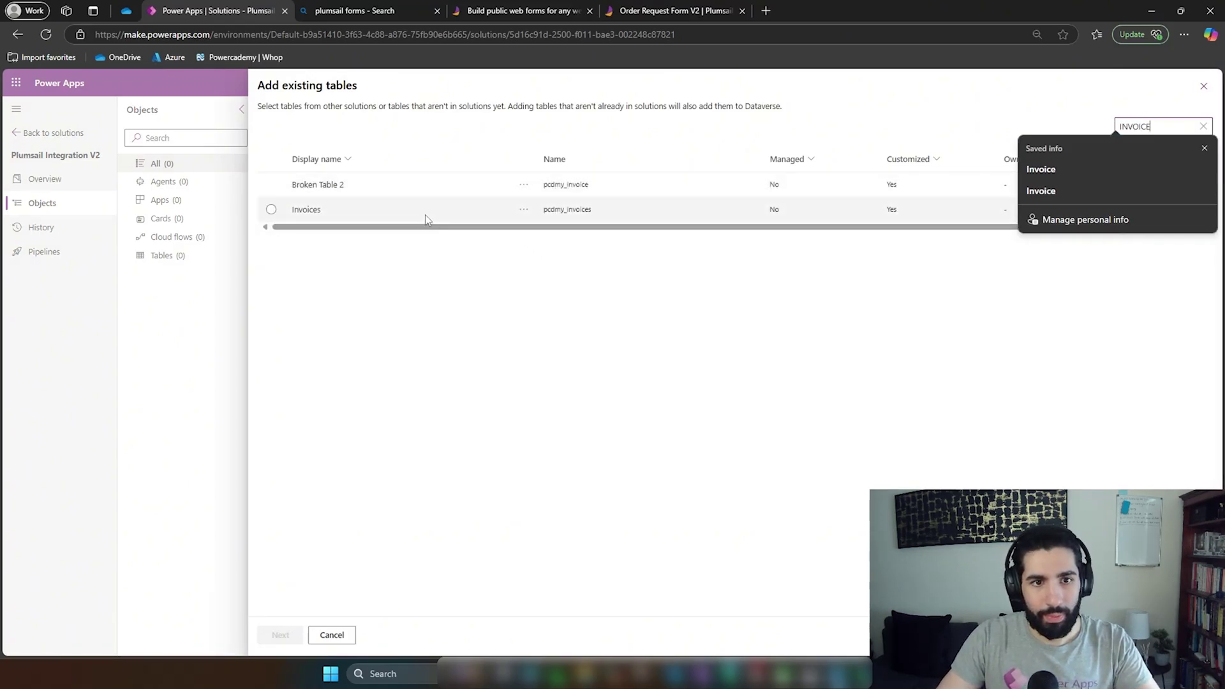
click(424, 213)
double_click(1153, 127)
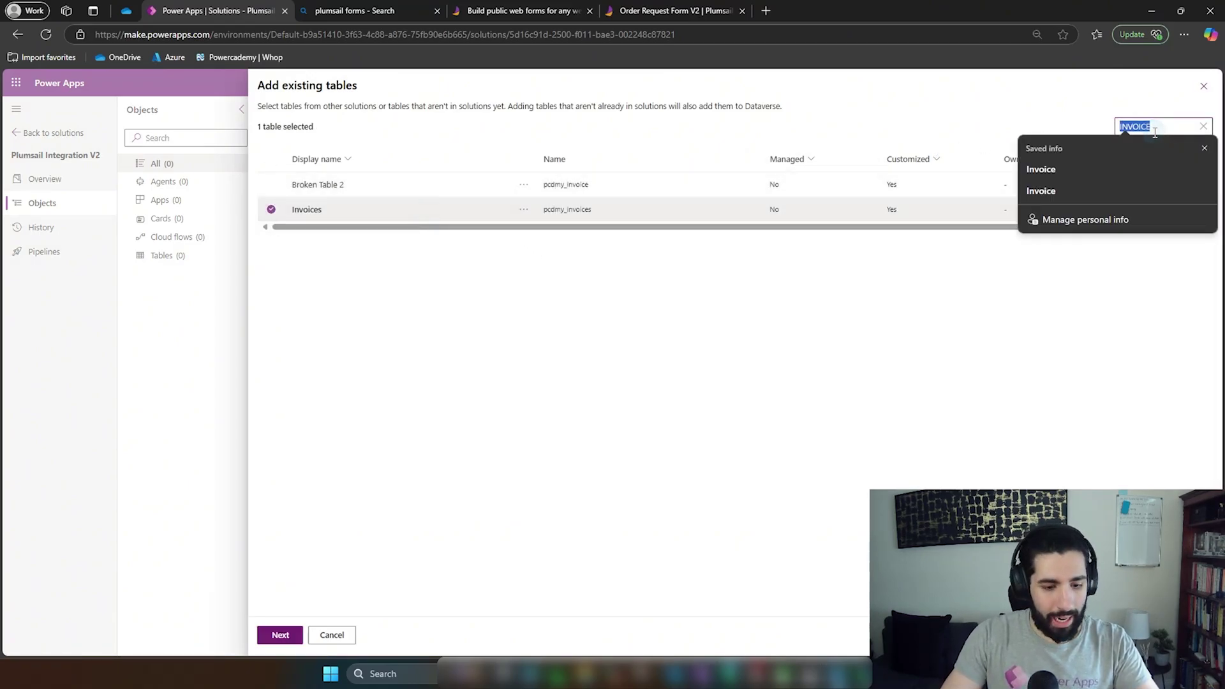
text(account)
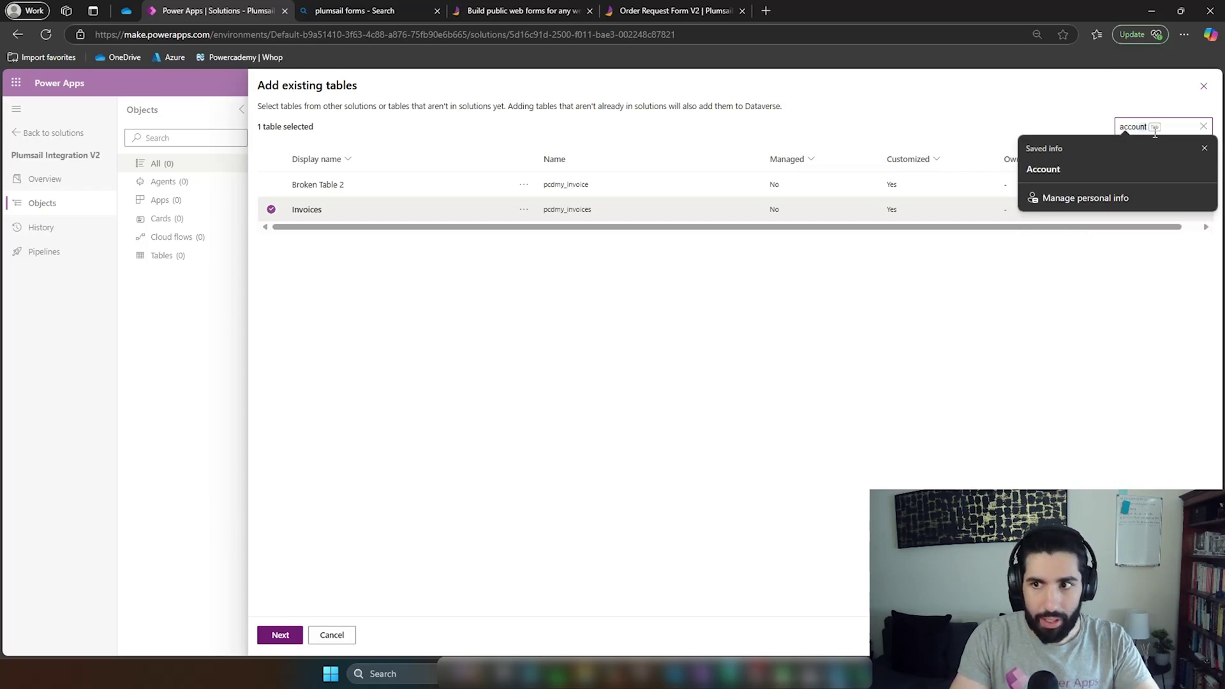
click(506, 182)
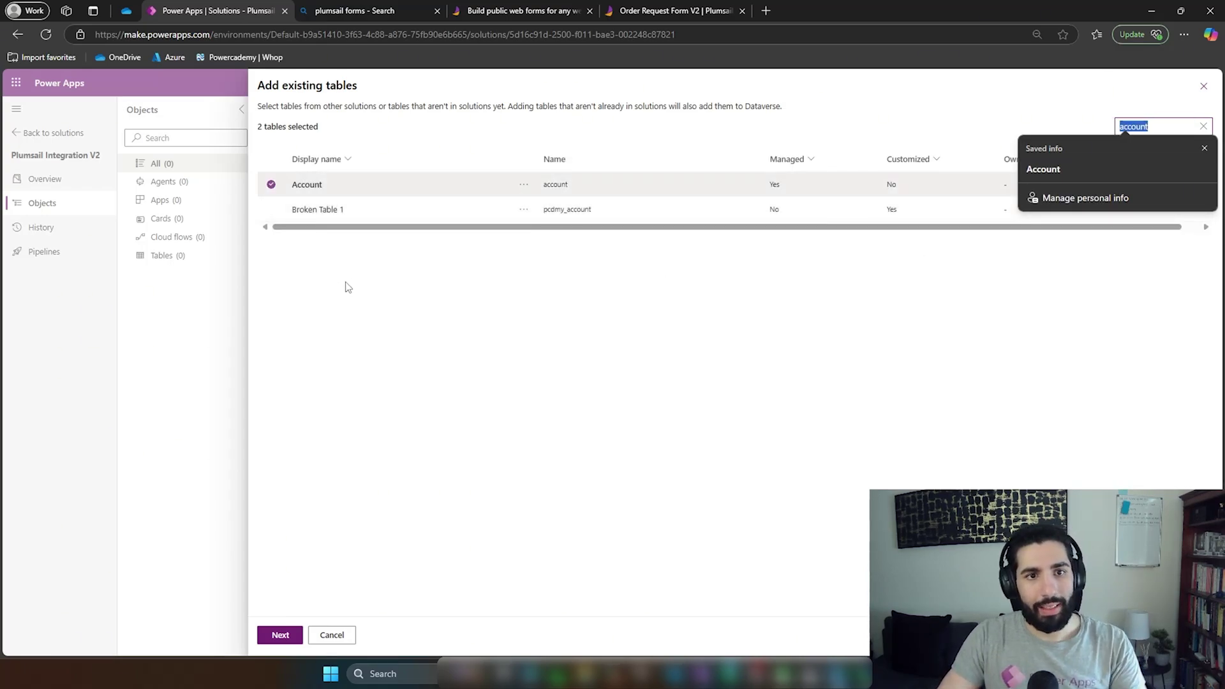
- Turn off including all objects for the Invoices table and add both selected tables to the solution
click(279, 636)
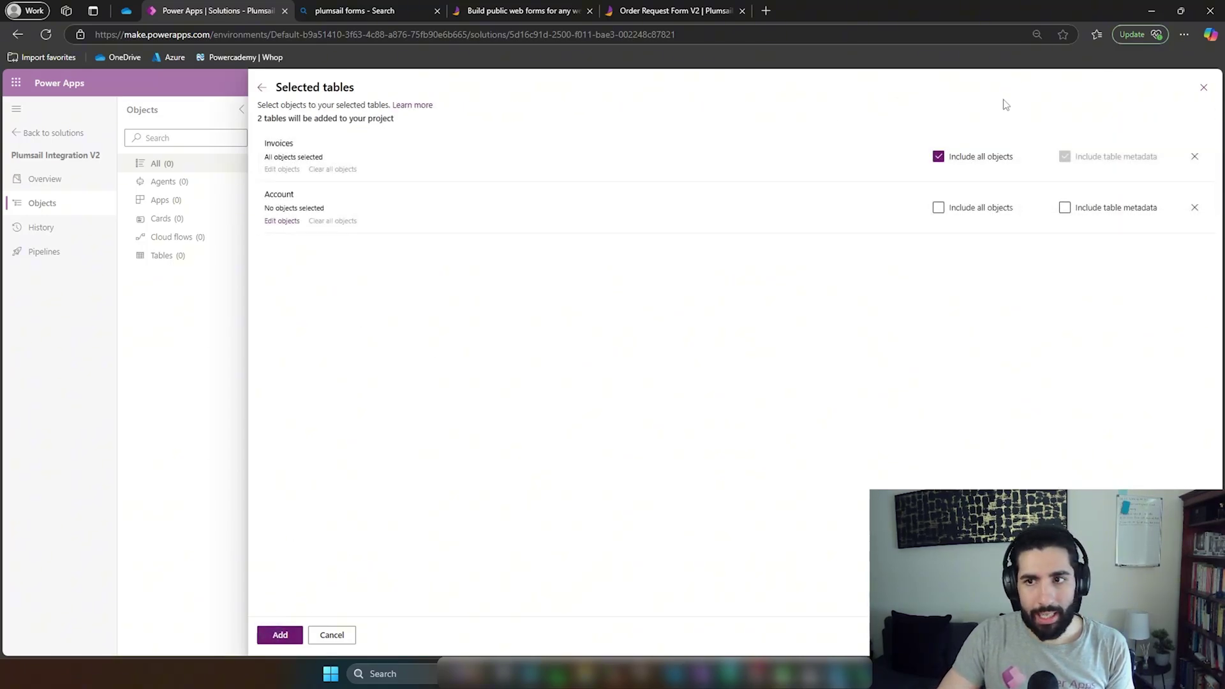
click(943, 158)
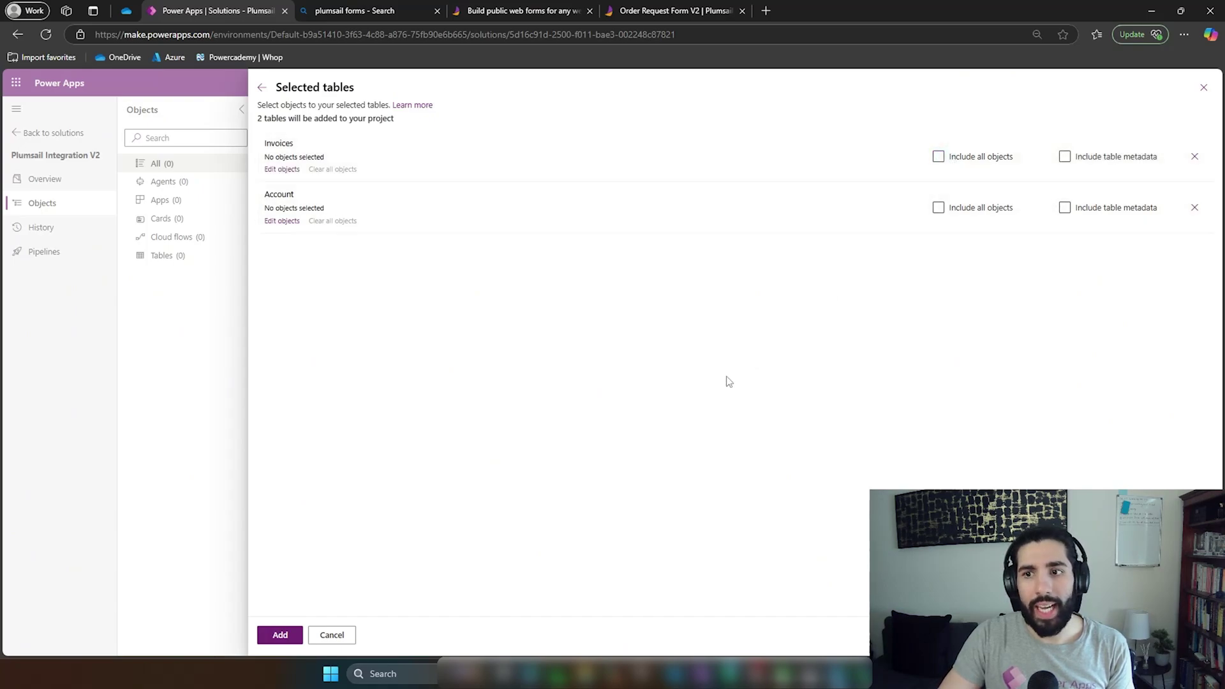
click(300, 641)
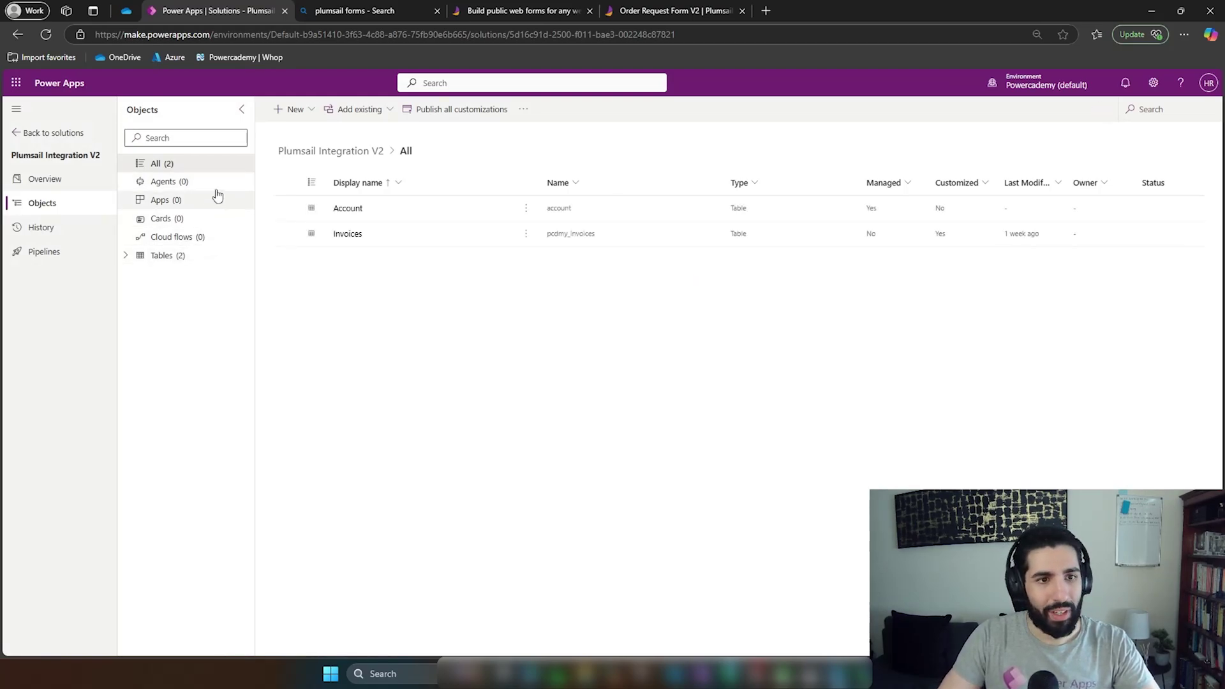
- Add the existing model-driven app Account Manager CRM to the solution
click(357, 109)
mouse_move(396, 176)
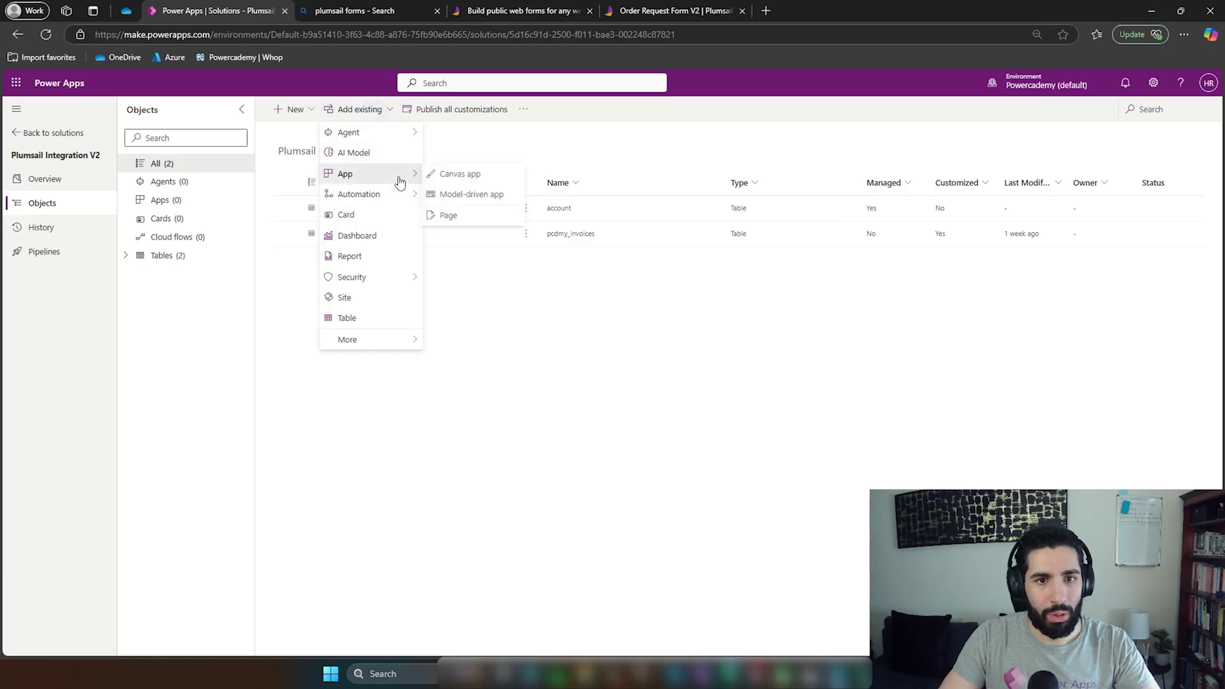
click(488, 193)
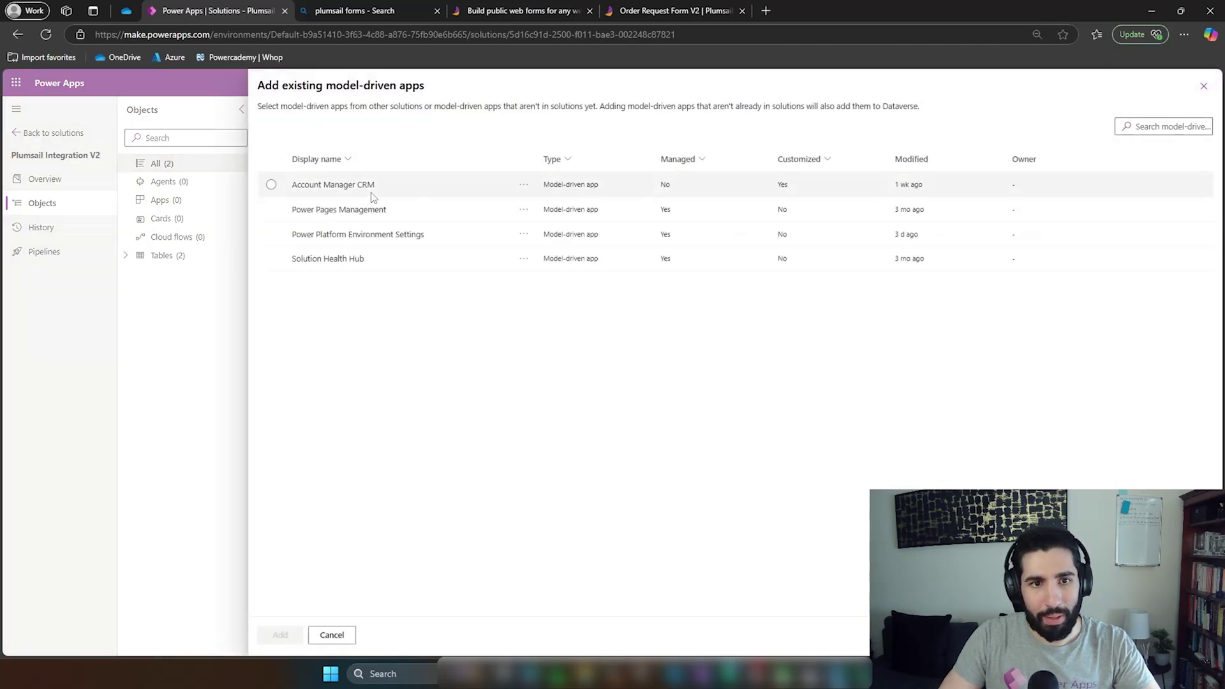
click(372, 191)
click(278, 635)
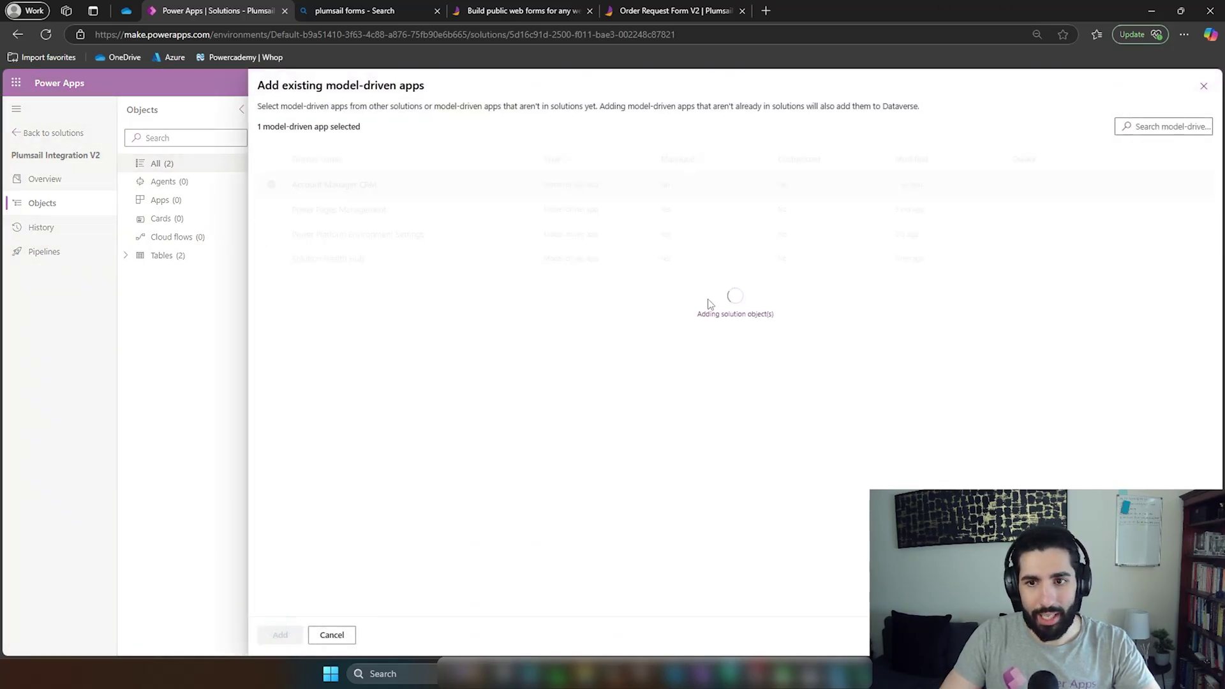
- Run Account Manager CRM from the solution's apps, review its accounts and invoices, and return to the app list with nothing selected
click(178, 200)
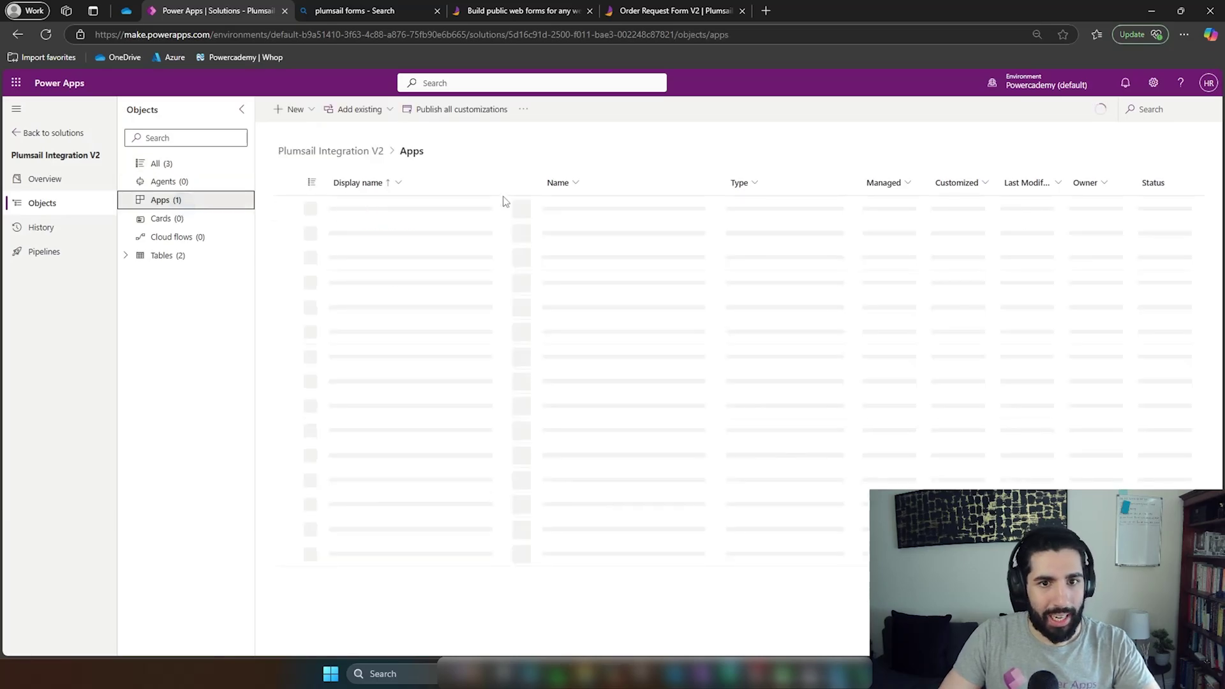
click(526, 209)
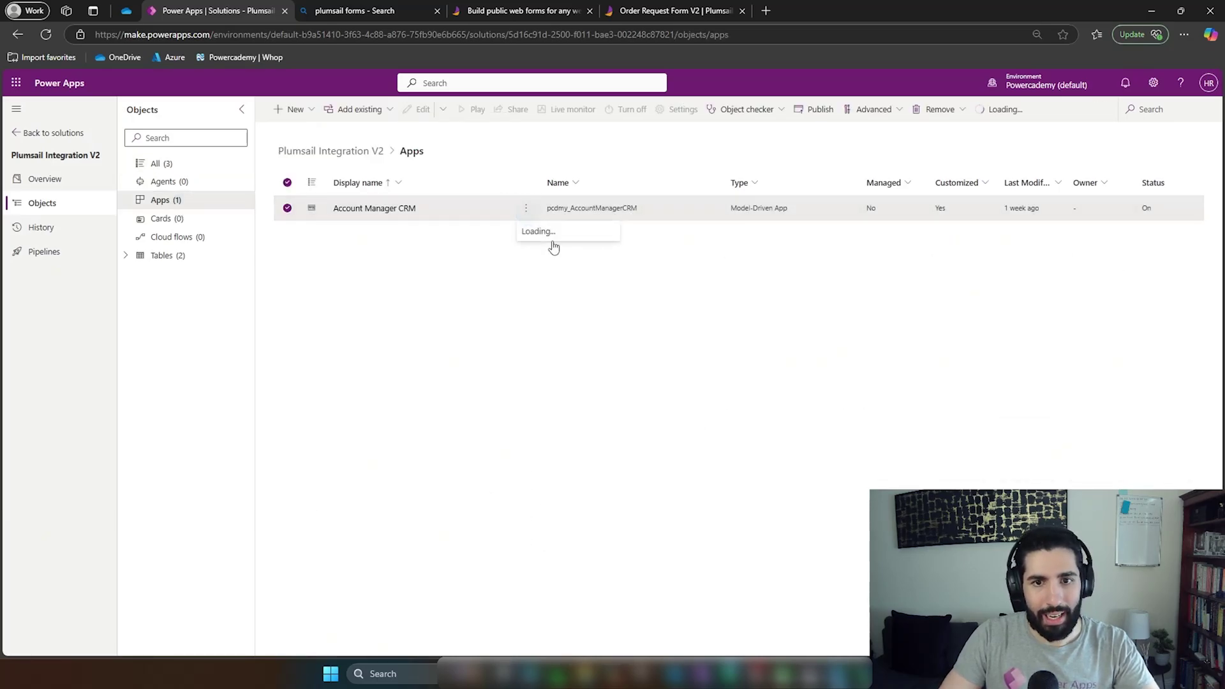
click(548, 251)
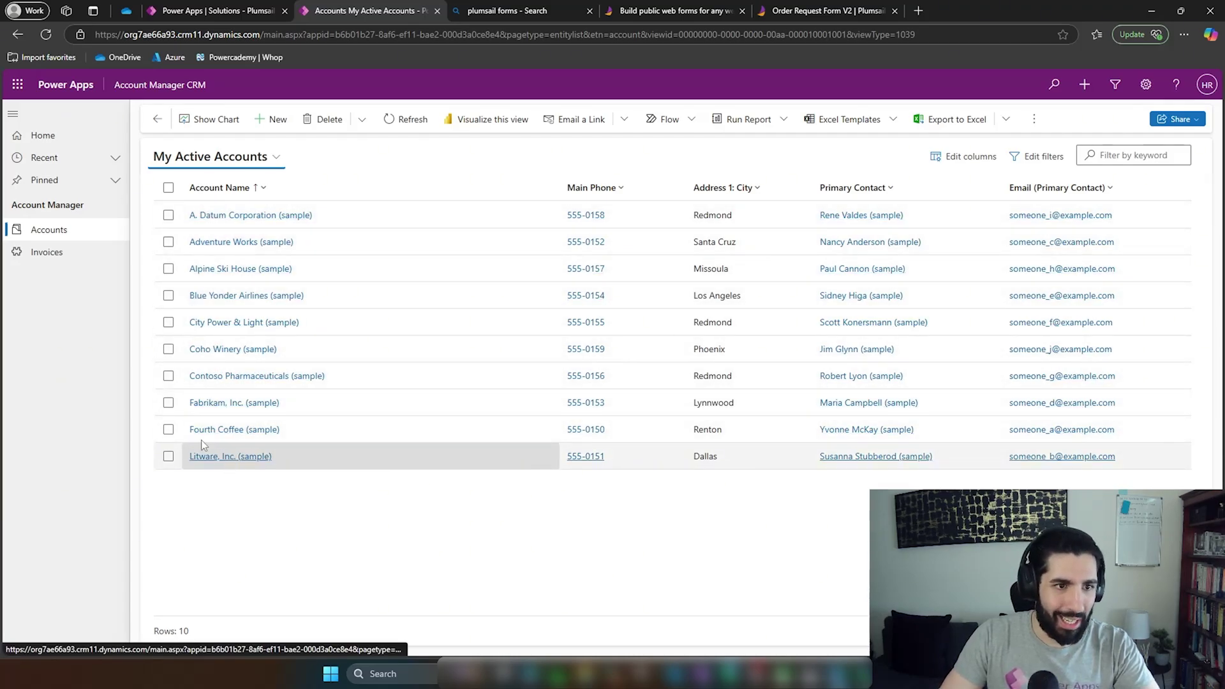
click(57, 260)
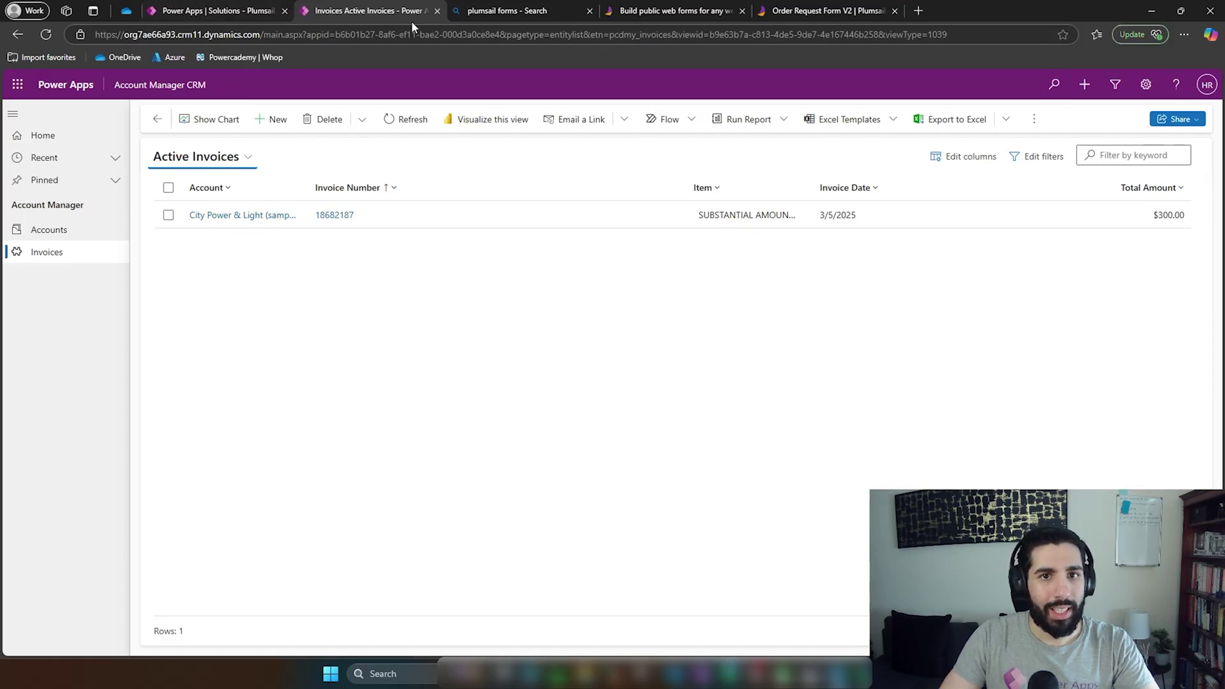
click(438, 11)
click(287, 208)
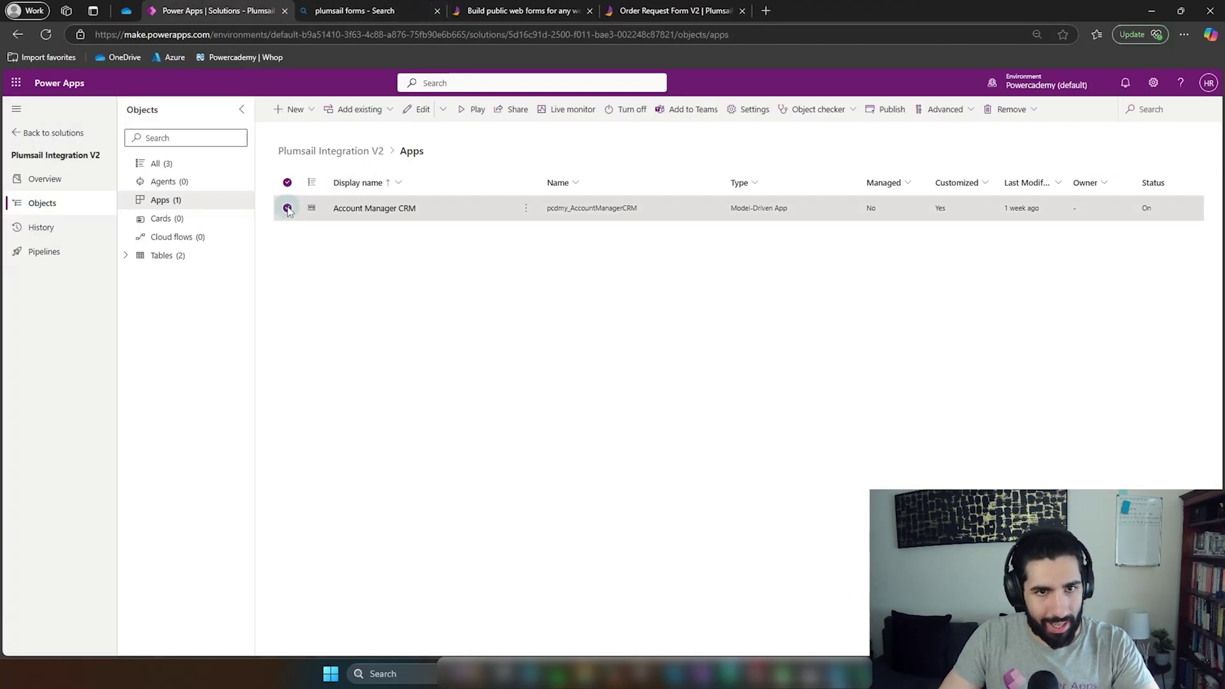
click(287, 209)
click(311, 118)
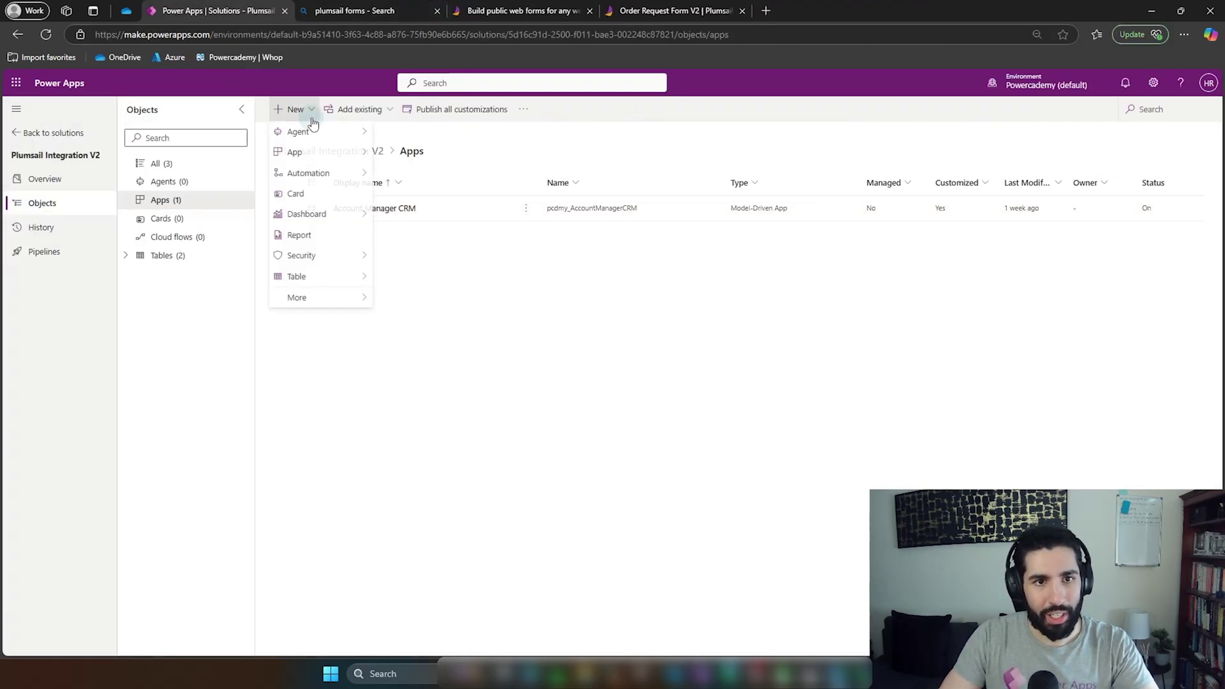
mouse_move(357, 176)
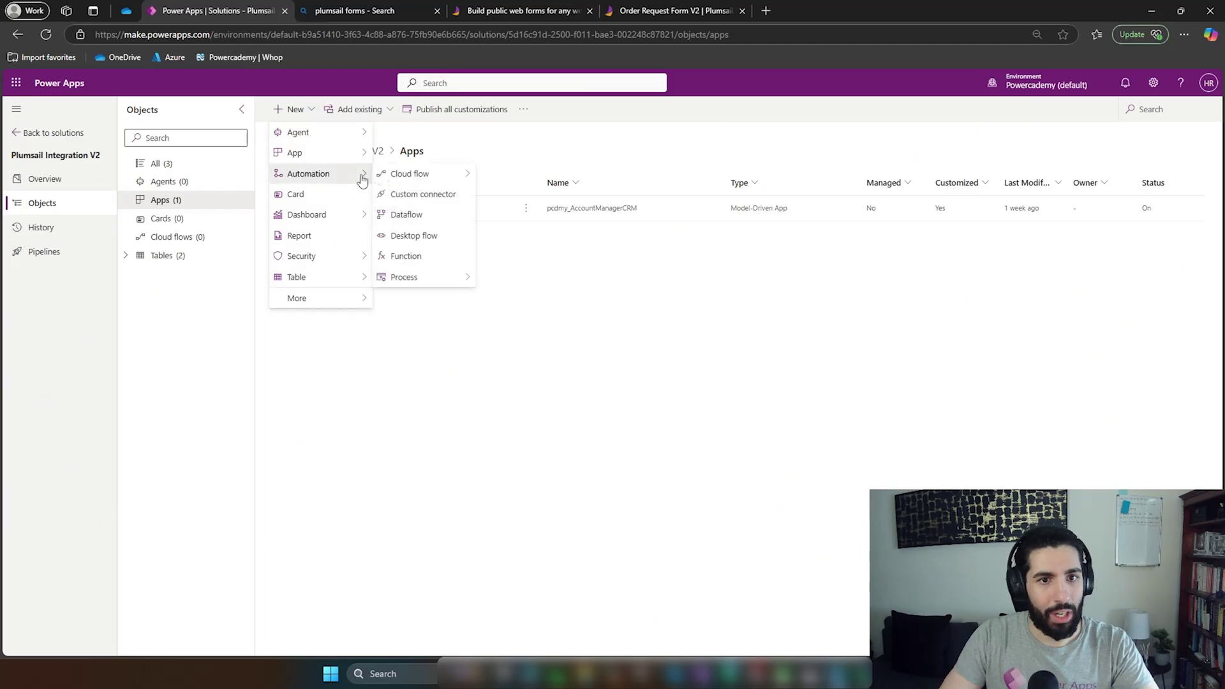
click(510, 295)
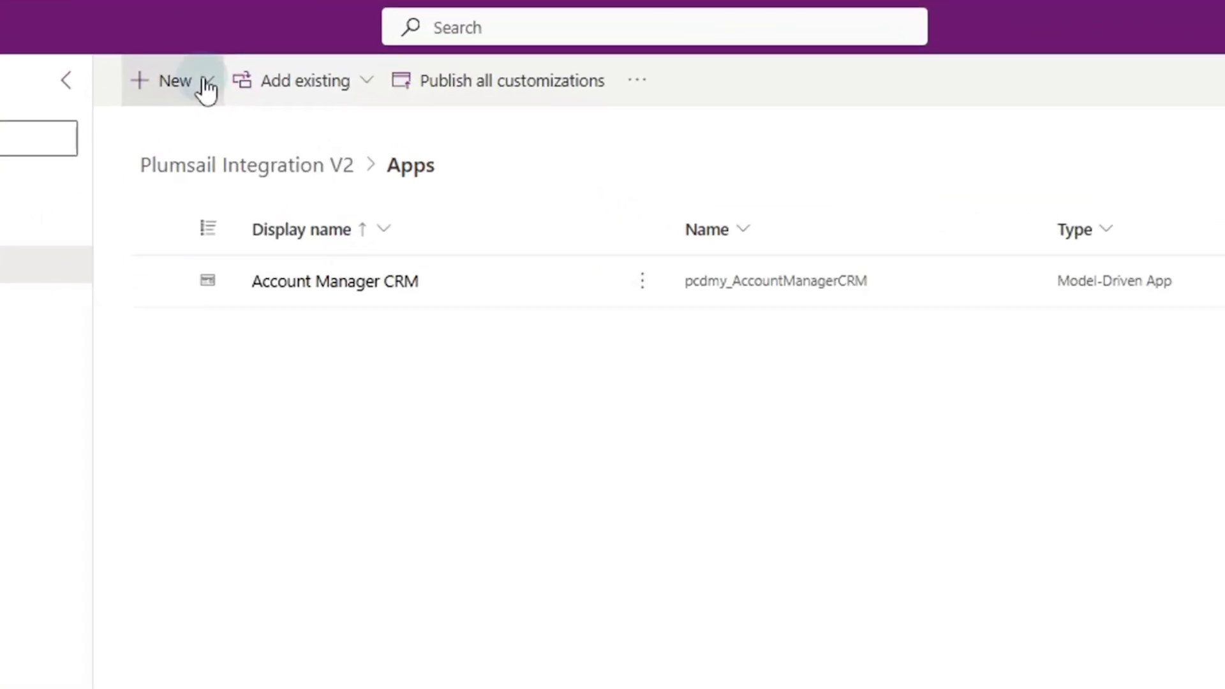
- Start building a new automated cloud flow inside the Plumsail Integration V2 solution
click(206, 86)
mouse_move(317, 216)
mouse_move(508, 215)
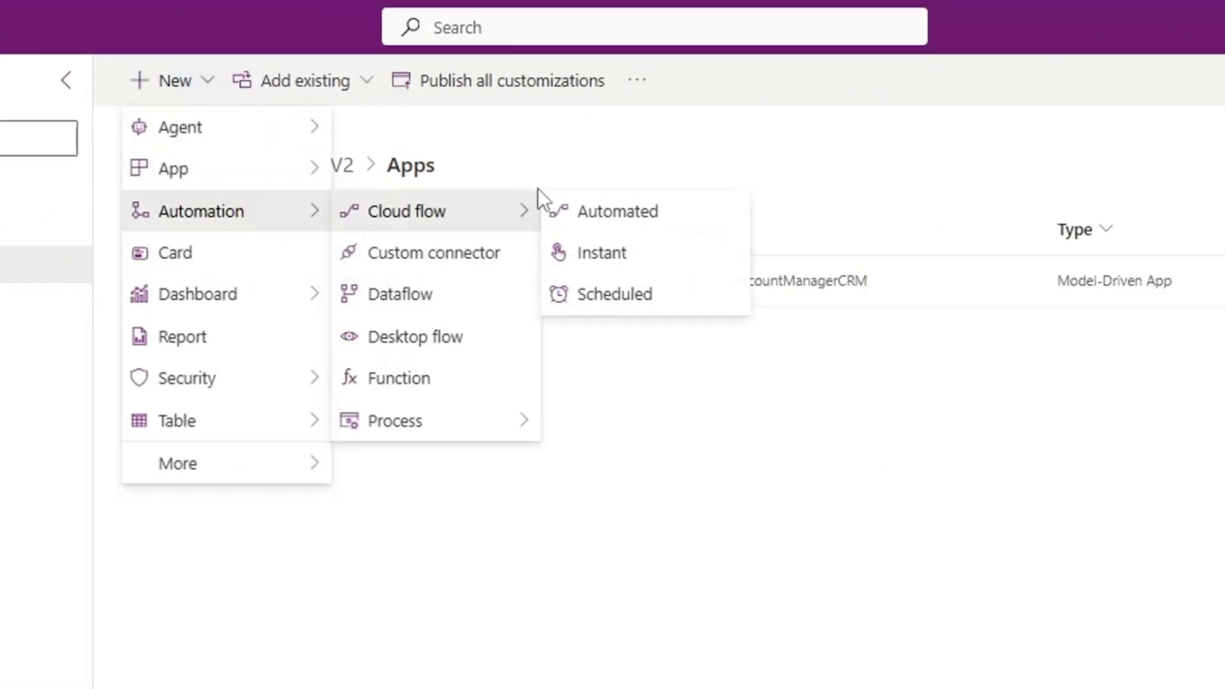
click(614, 216)
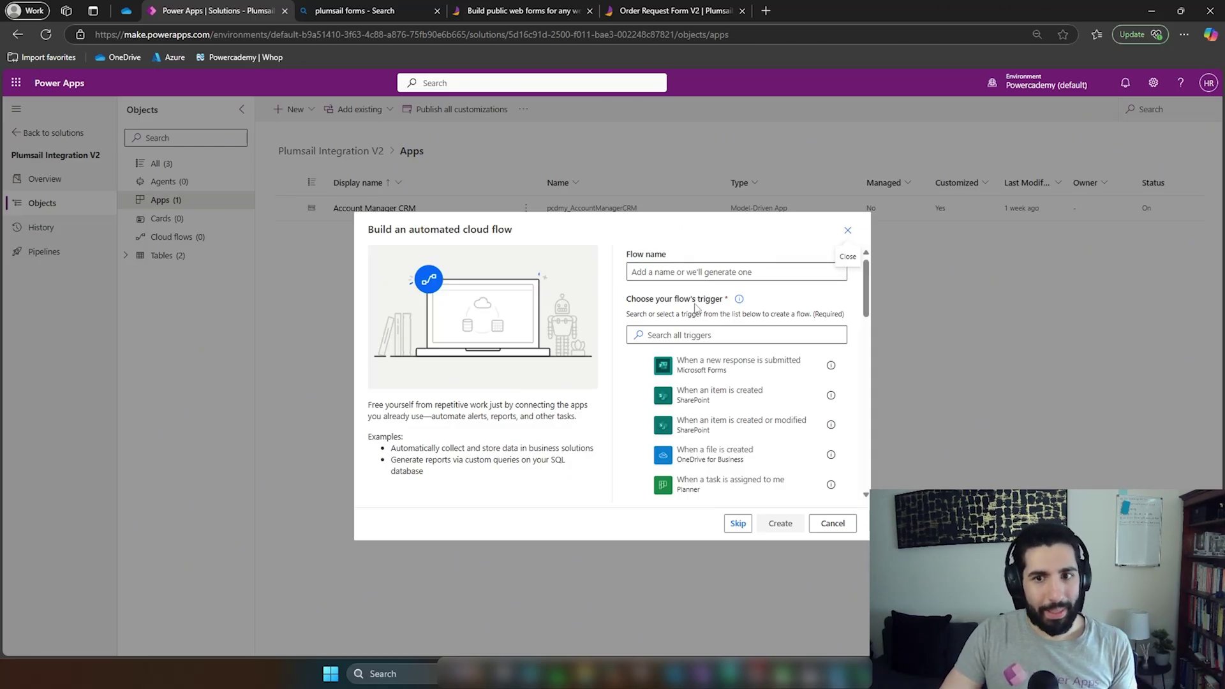
- Choose the Plumsail Forms trigger "Form is submitted" and name the flow Plumsail Invoice Automation V2
click(712, 334)
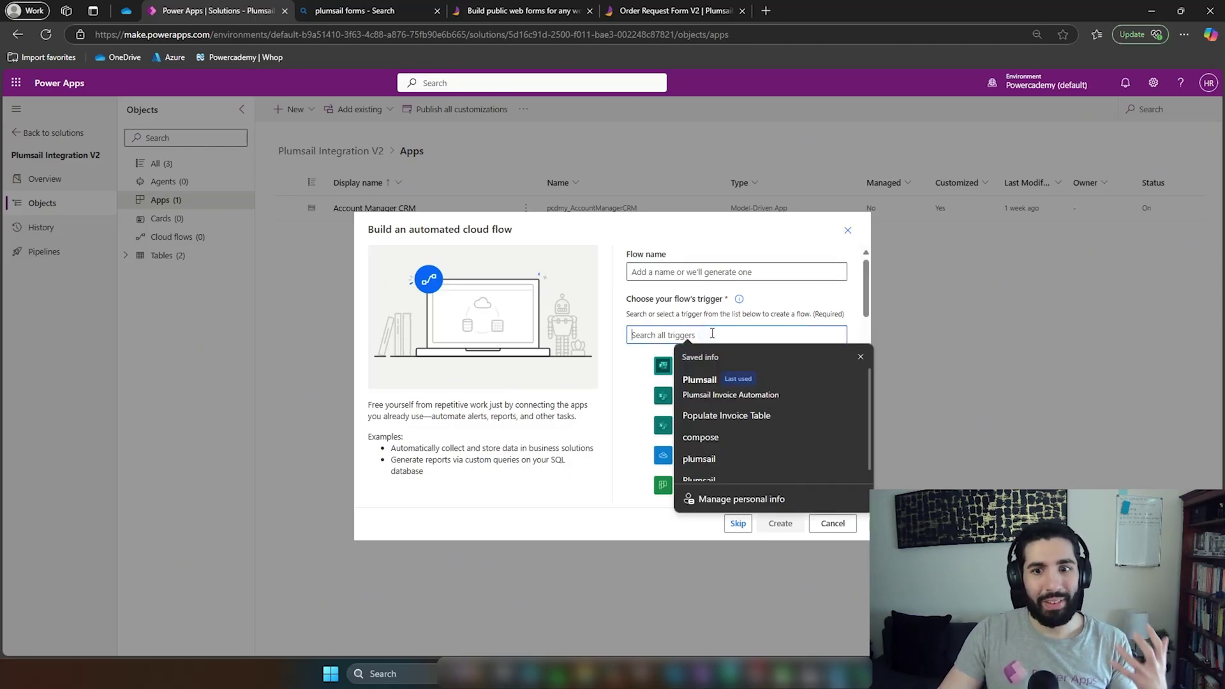
text(plumsail)
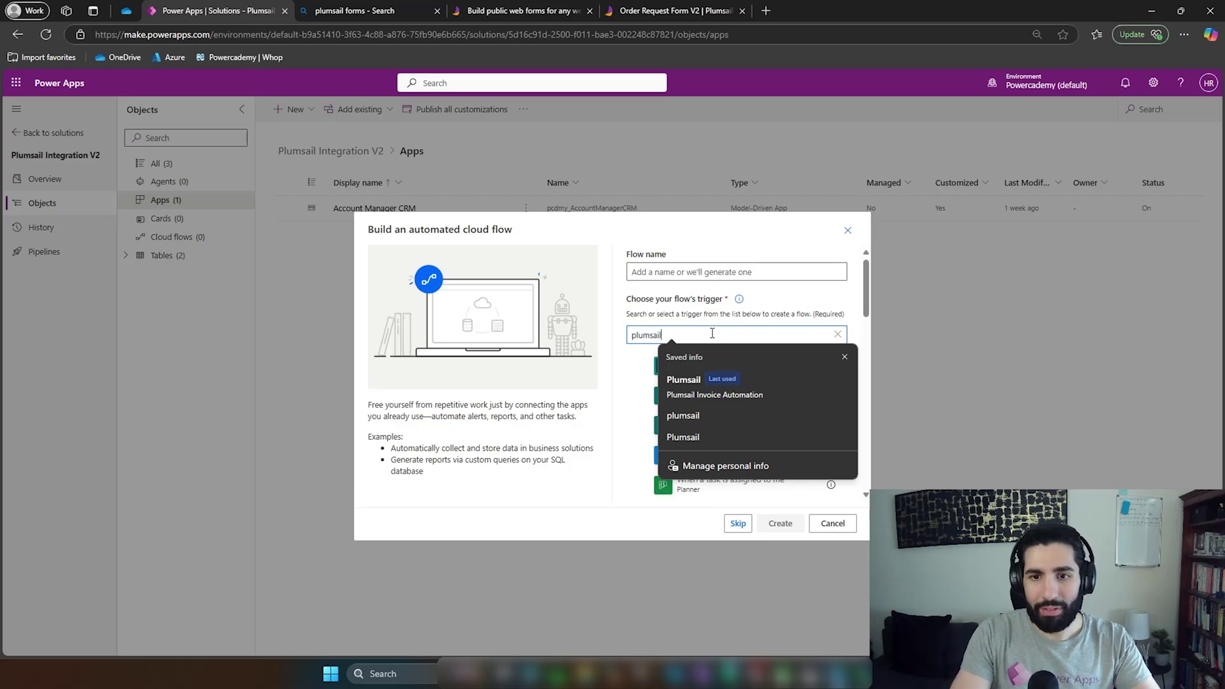
click(653, 376)
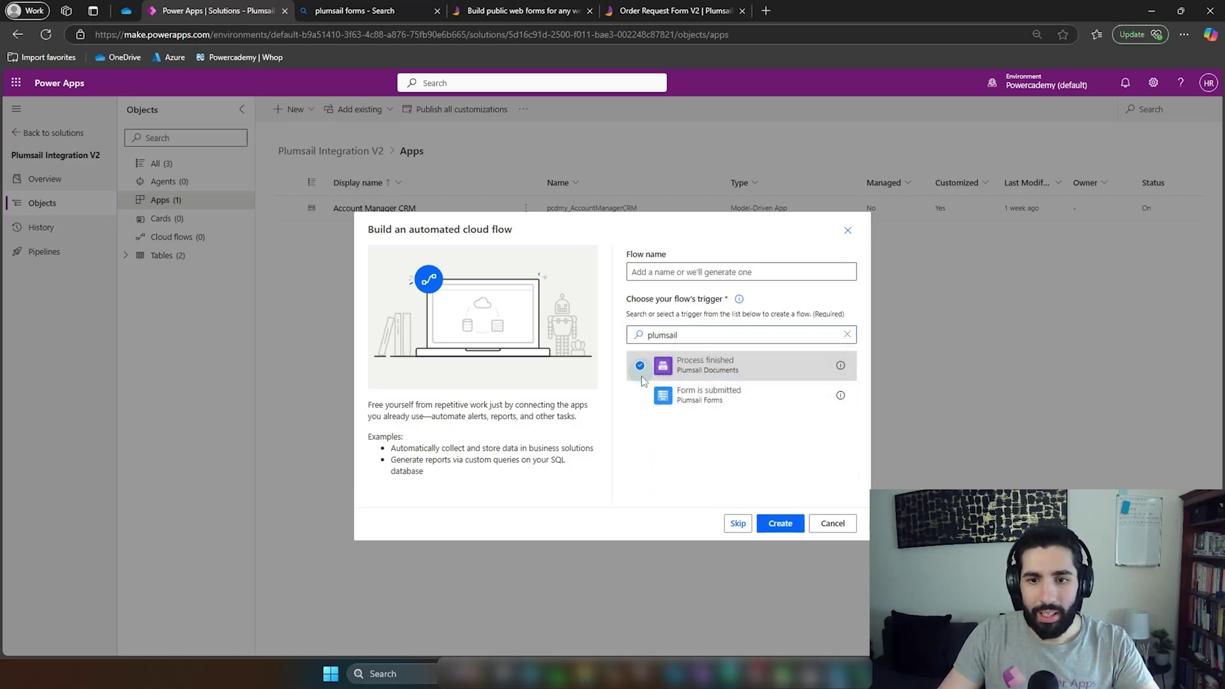
click(696, 397)
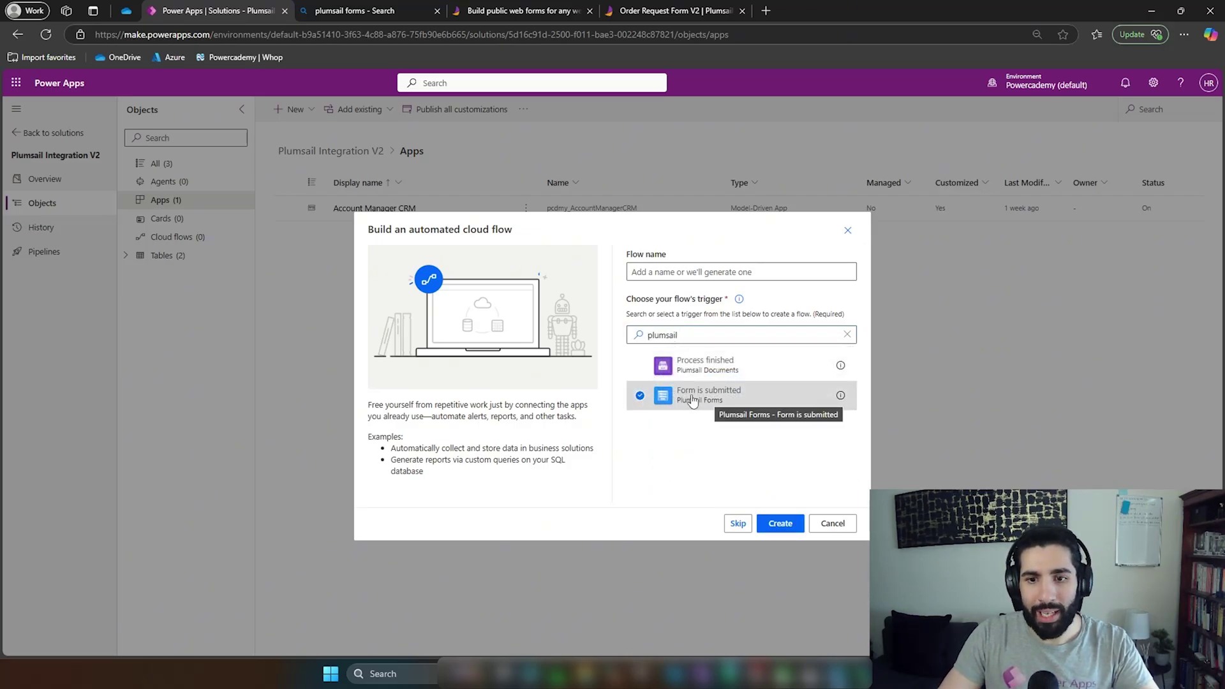
click(709, 273)
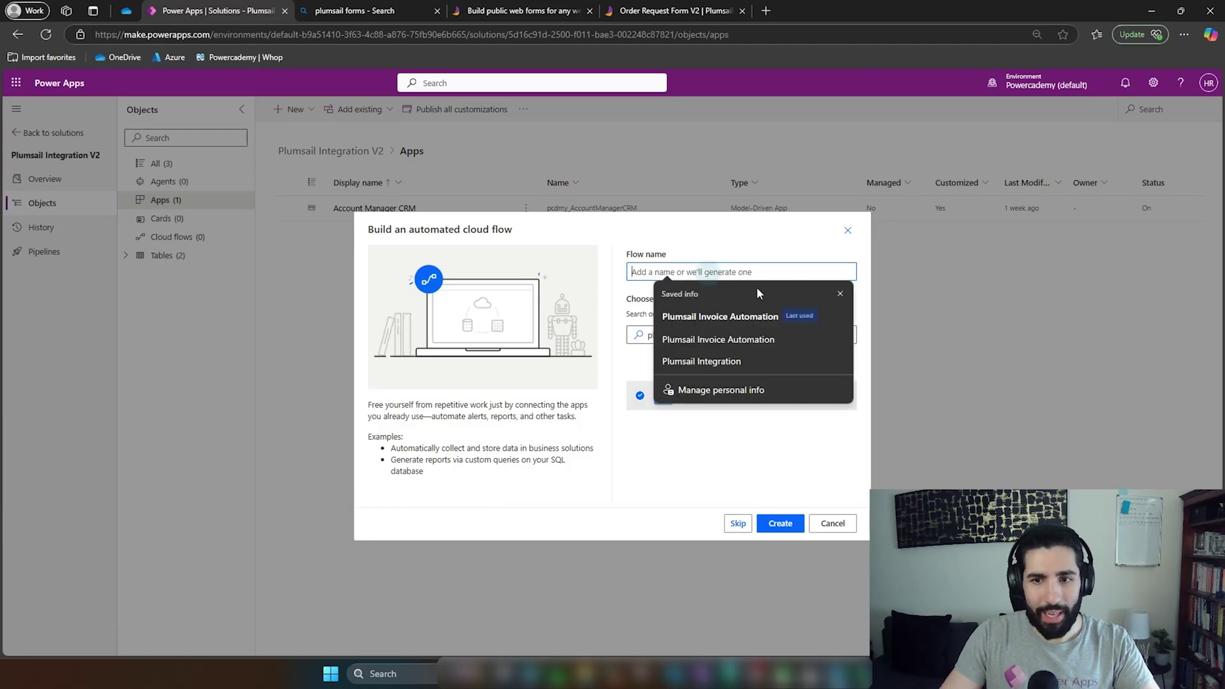
click(721, 317)
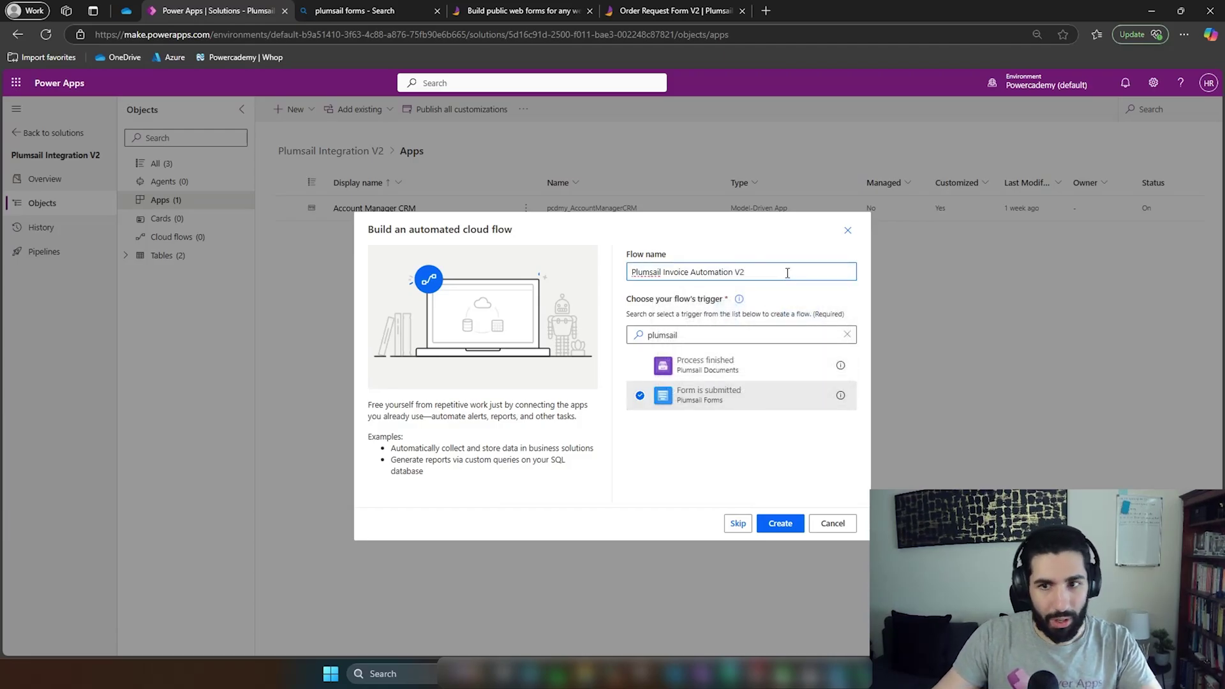
- Create the automated flow and set its Form is submitted trigger to track Order Request Form V2
click(775, 519)
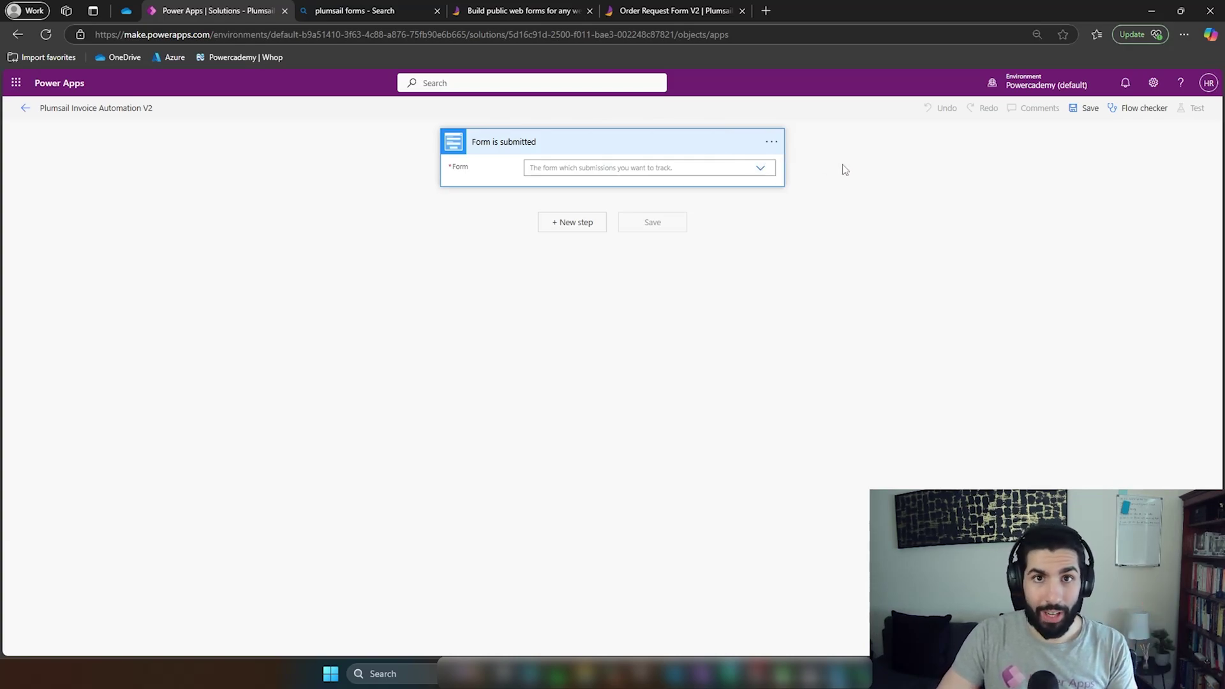
click(760, 170)
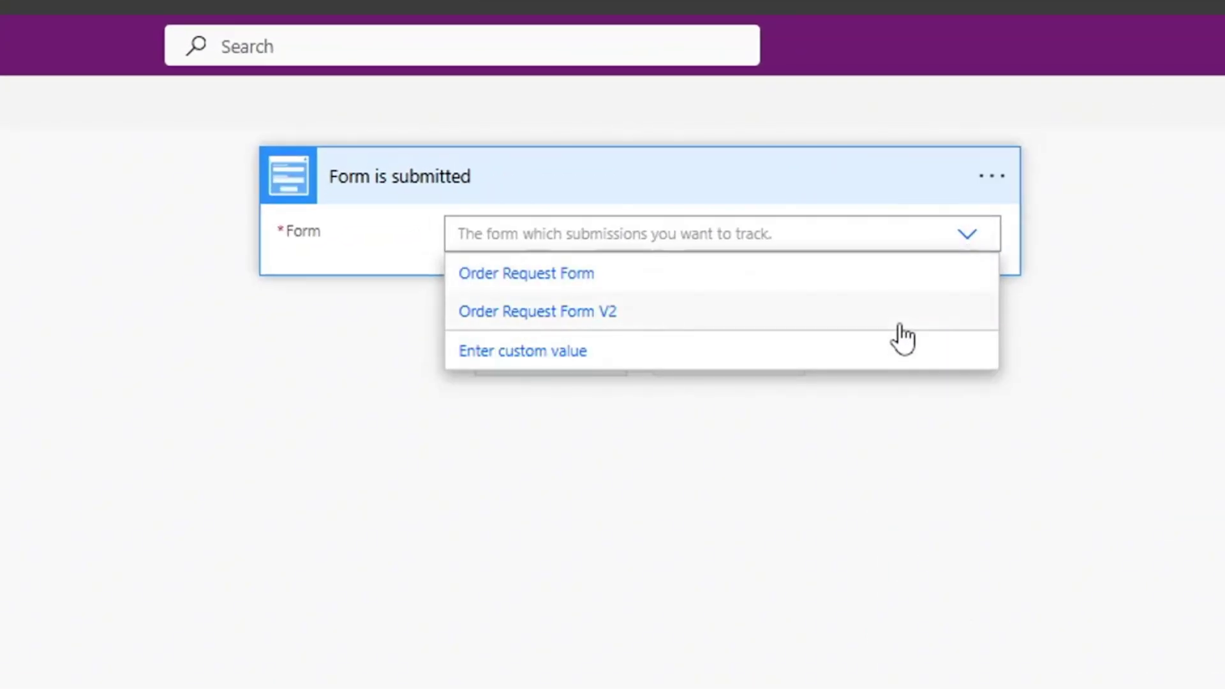
click(906, 320)
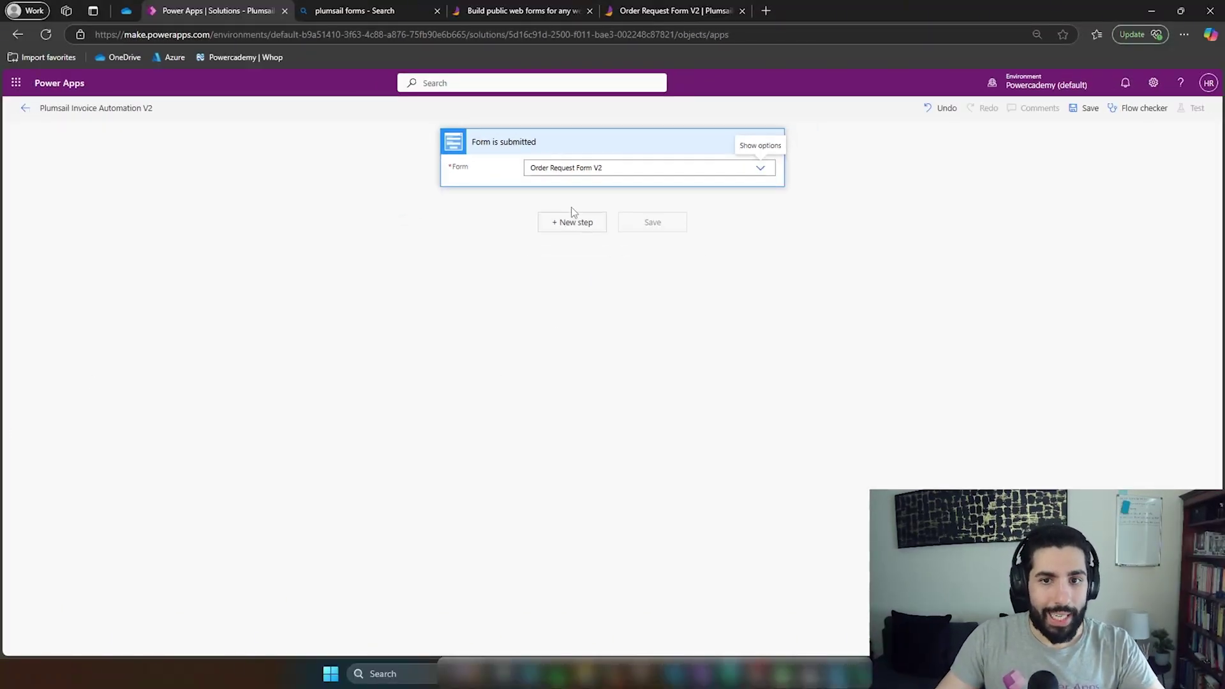
- Add a Condition control below the Form is submitted trigger
click(549, 224)
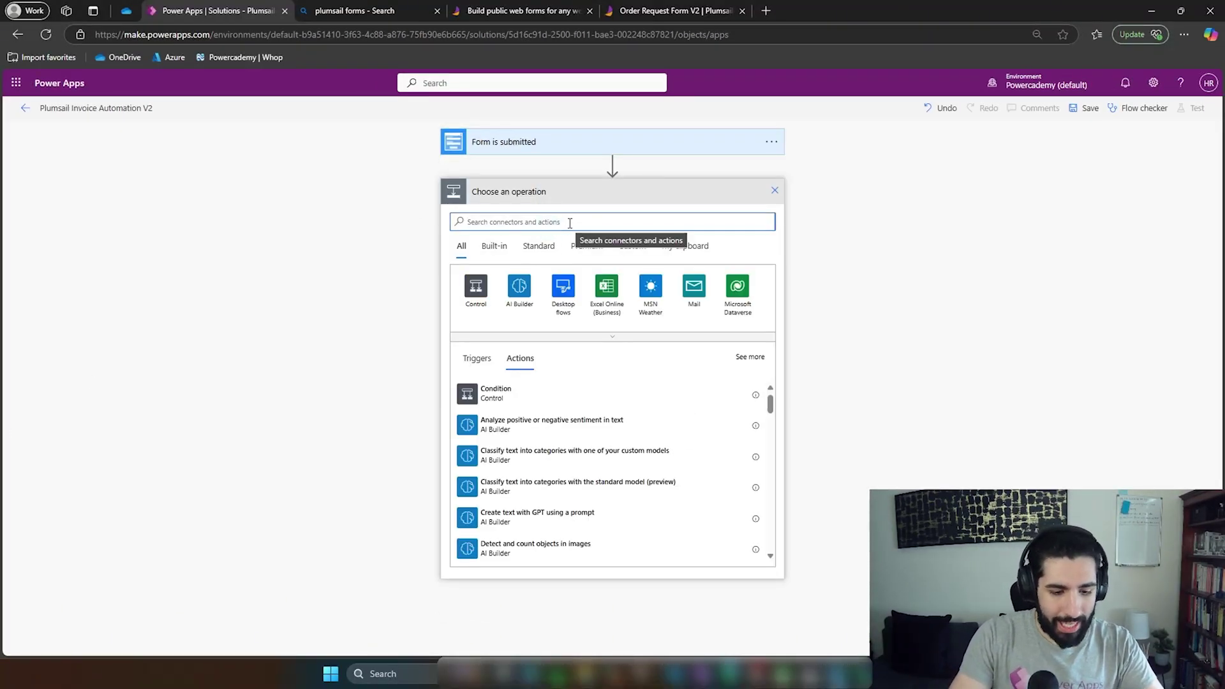
text(CONDITION)
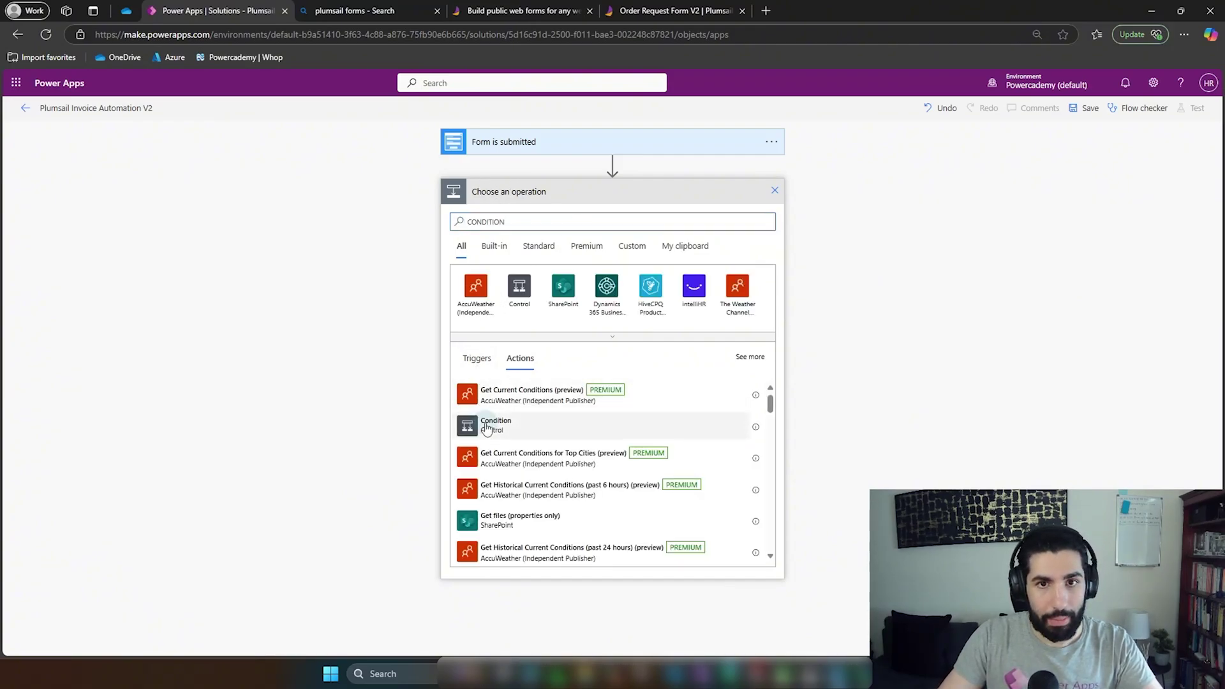
click(488, 425)
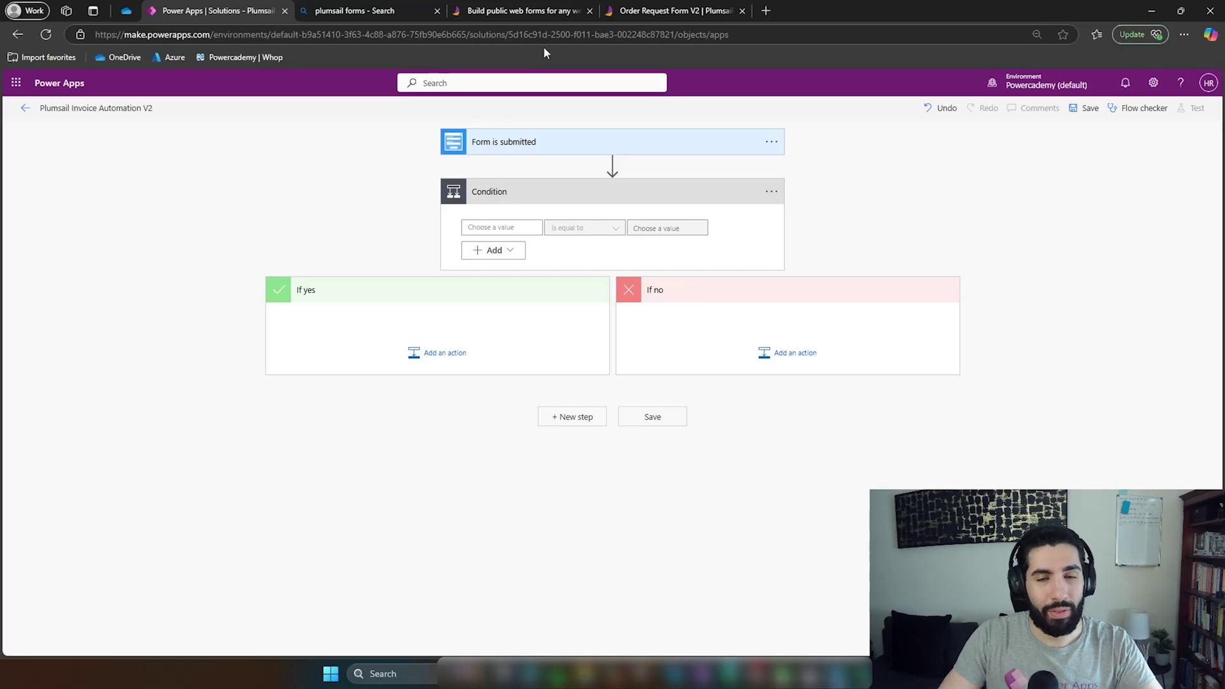
- Switch to the Order Request Form V2 designer, close the unneeded Plumsail search and website pages, and save the form
drag(699, 13, 149, 7)
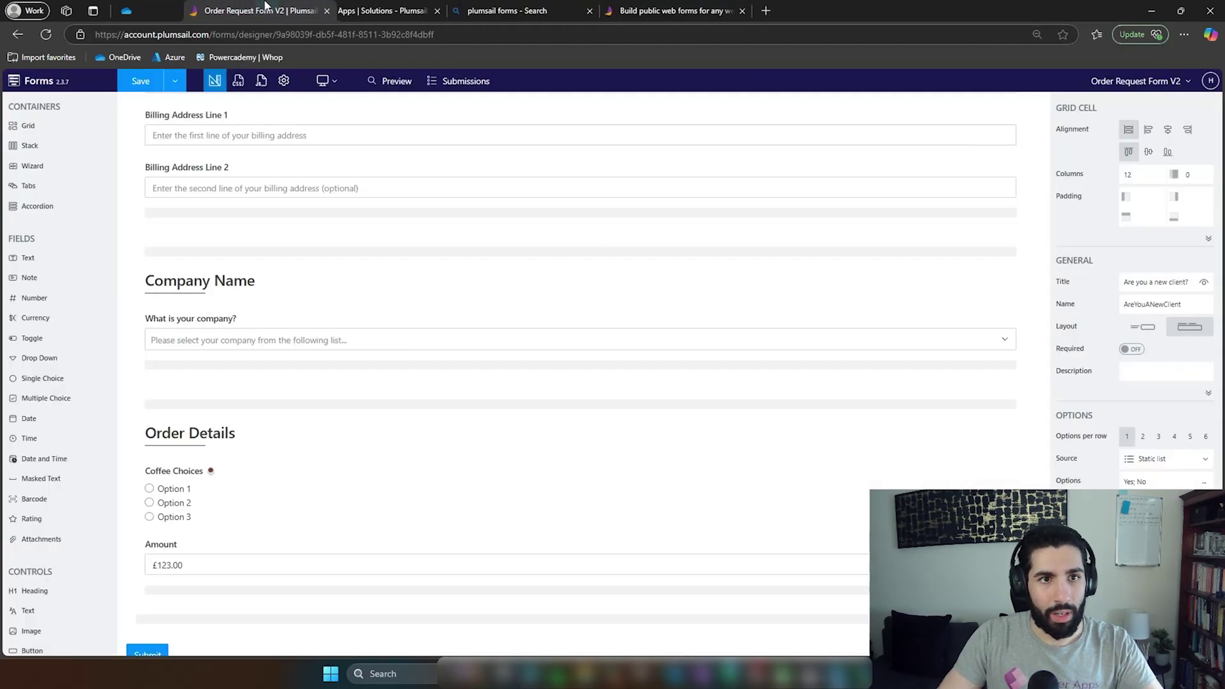
click(595, 14)
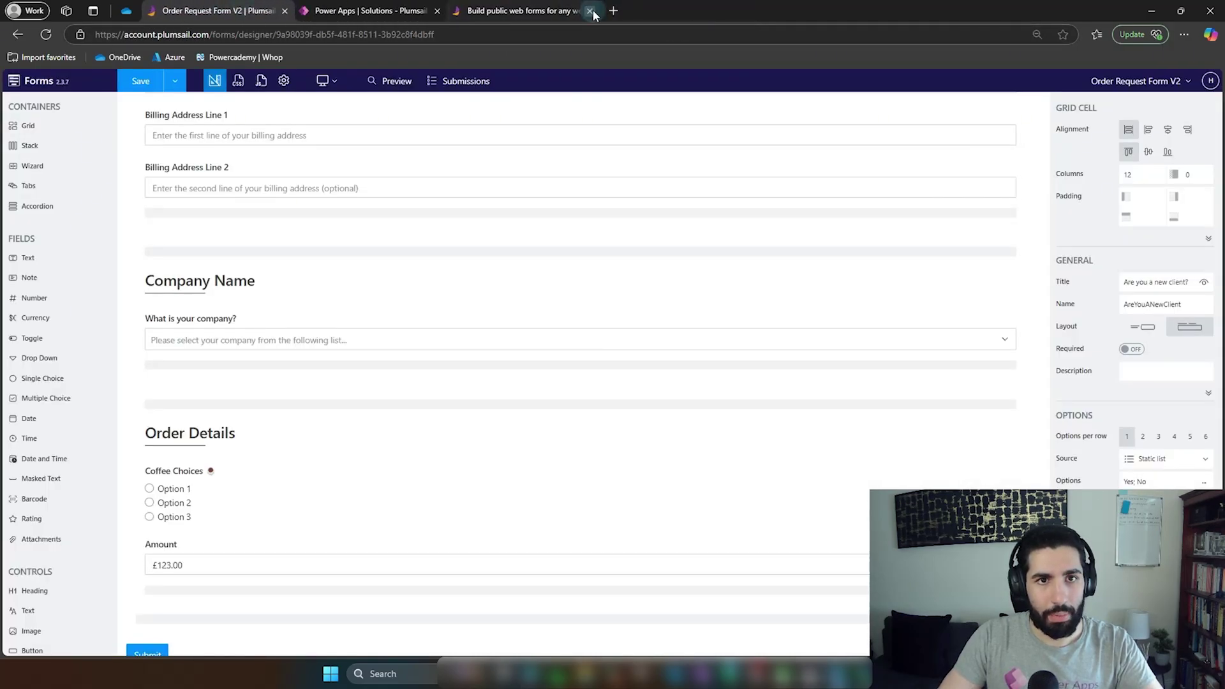
click(596, 12)
scroll(466, 159, up, 5)
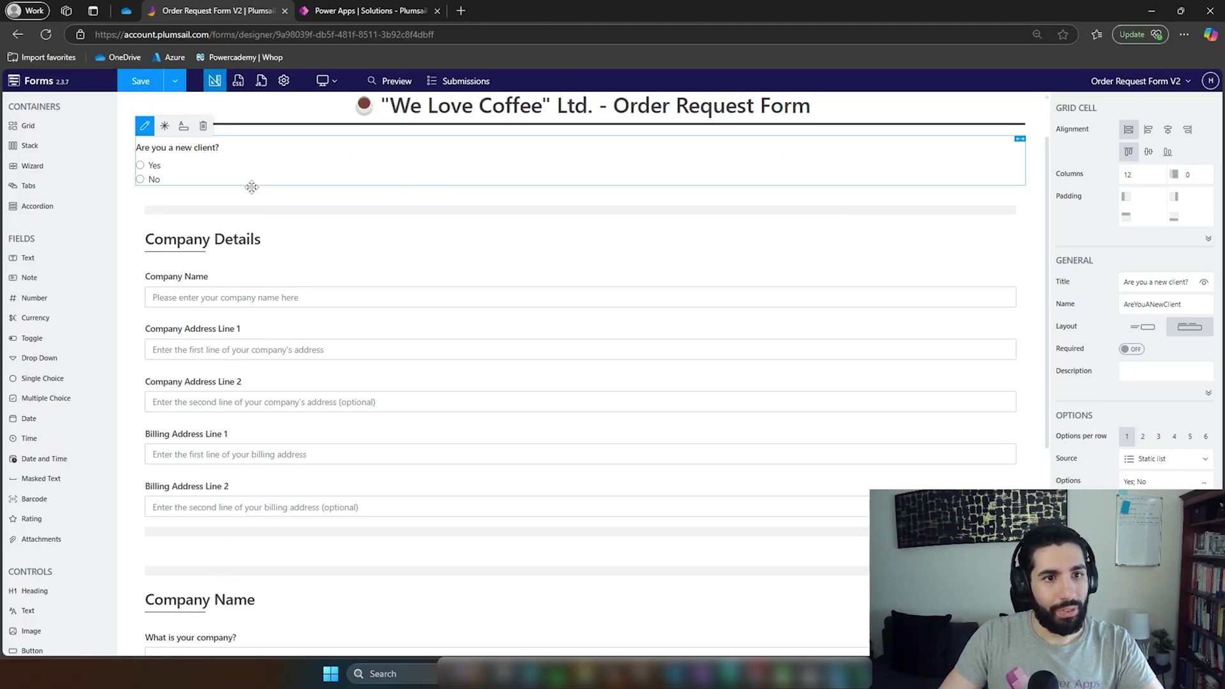
scroll(261, 185, up, 2)
click(150, 83)
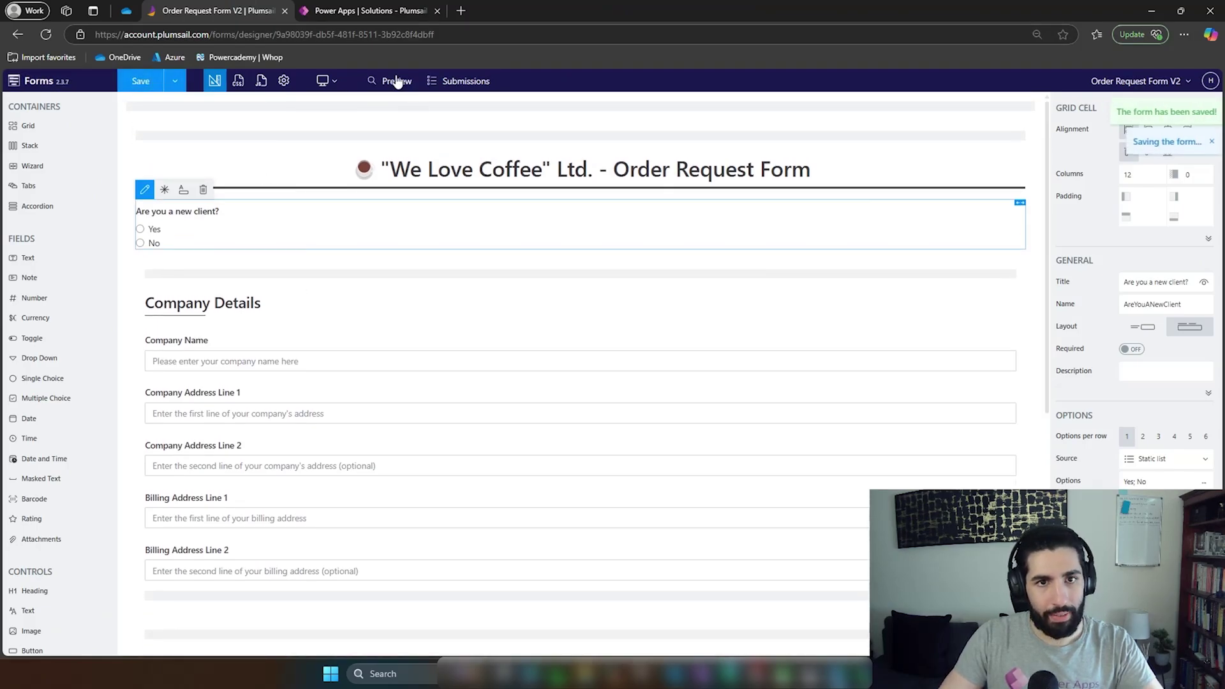
- Preview Order Request Form V2 with the new-client question answered No, and return to the flow in Power Apps
click(396, 81)
click(213, 226)
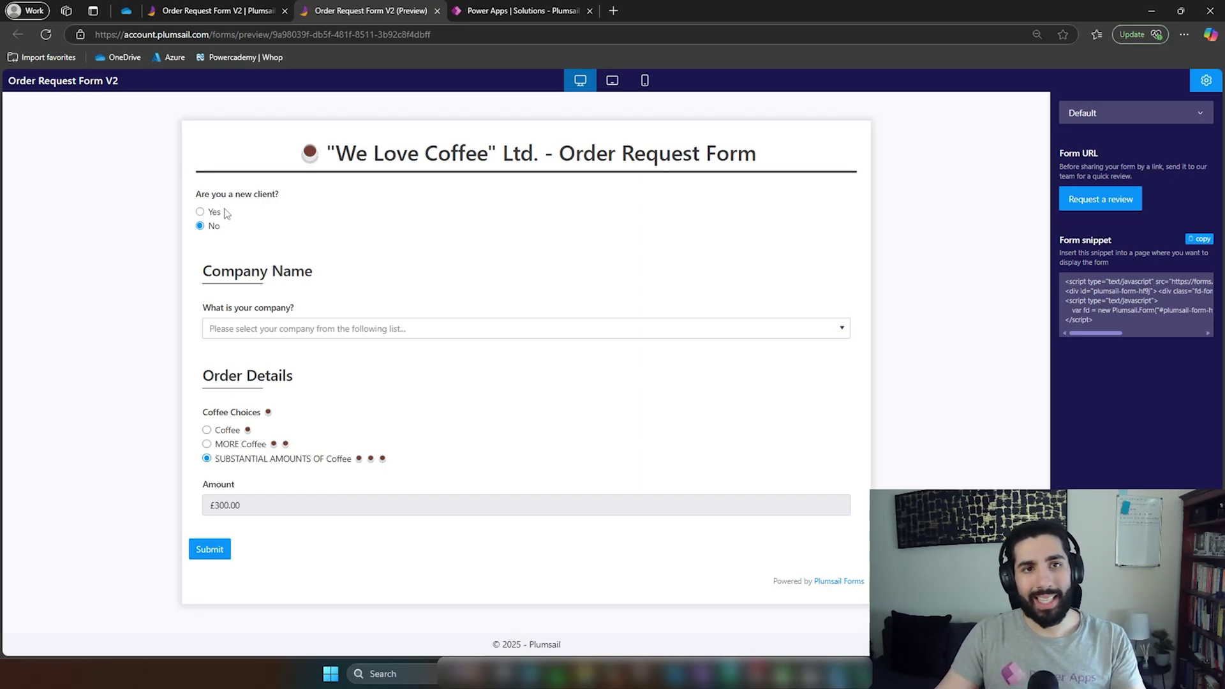
click(437, 11)
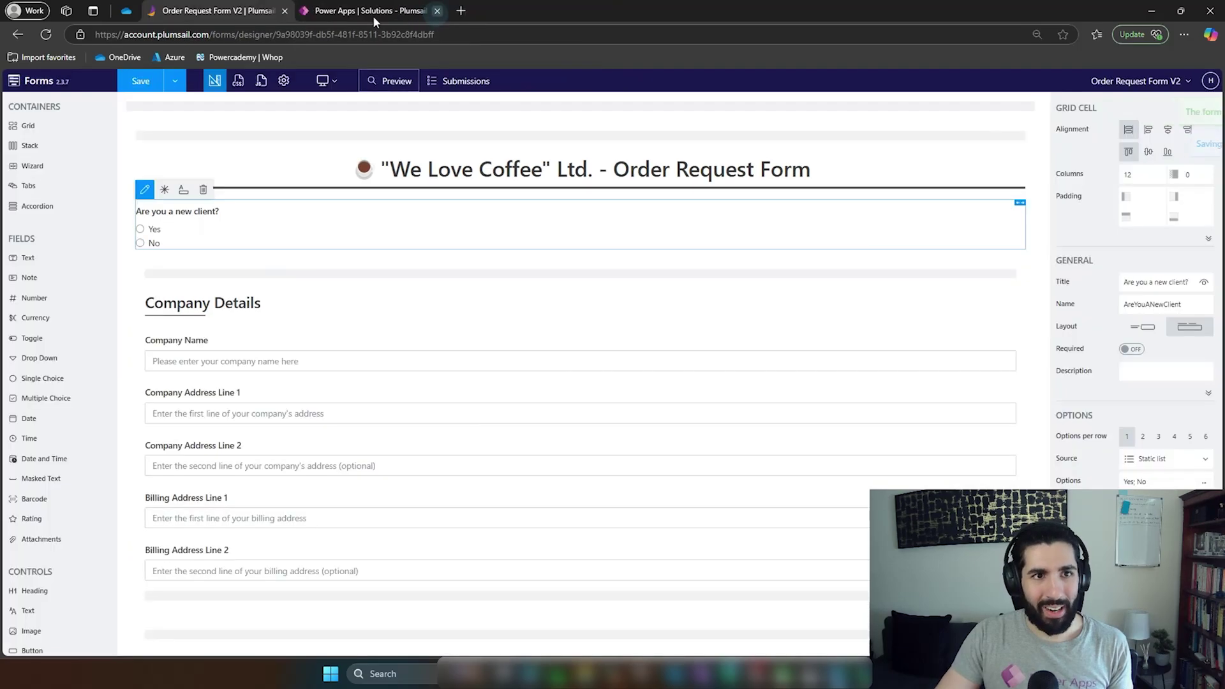
click(375, 11)
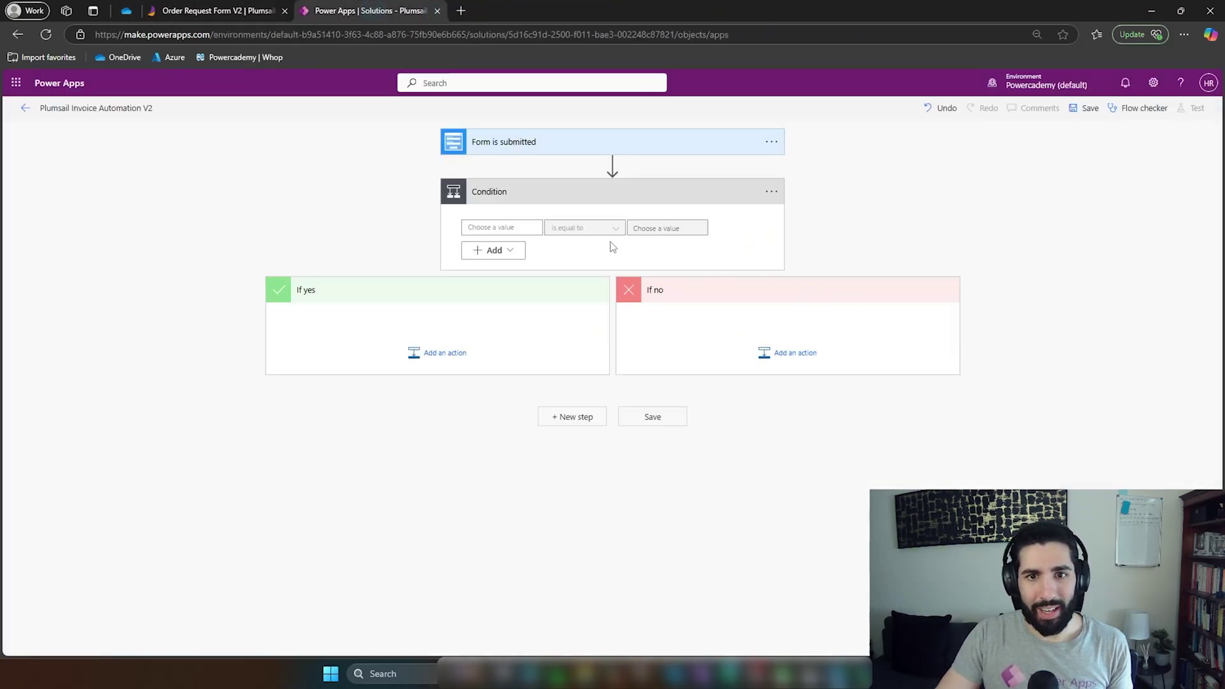
- Check the new-client field's name in the form designer and set the flow condition to AreYouANewClient is equal to No
click(528, 227)
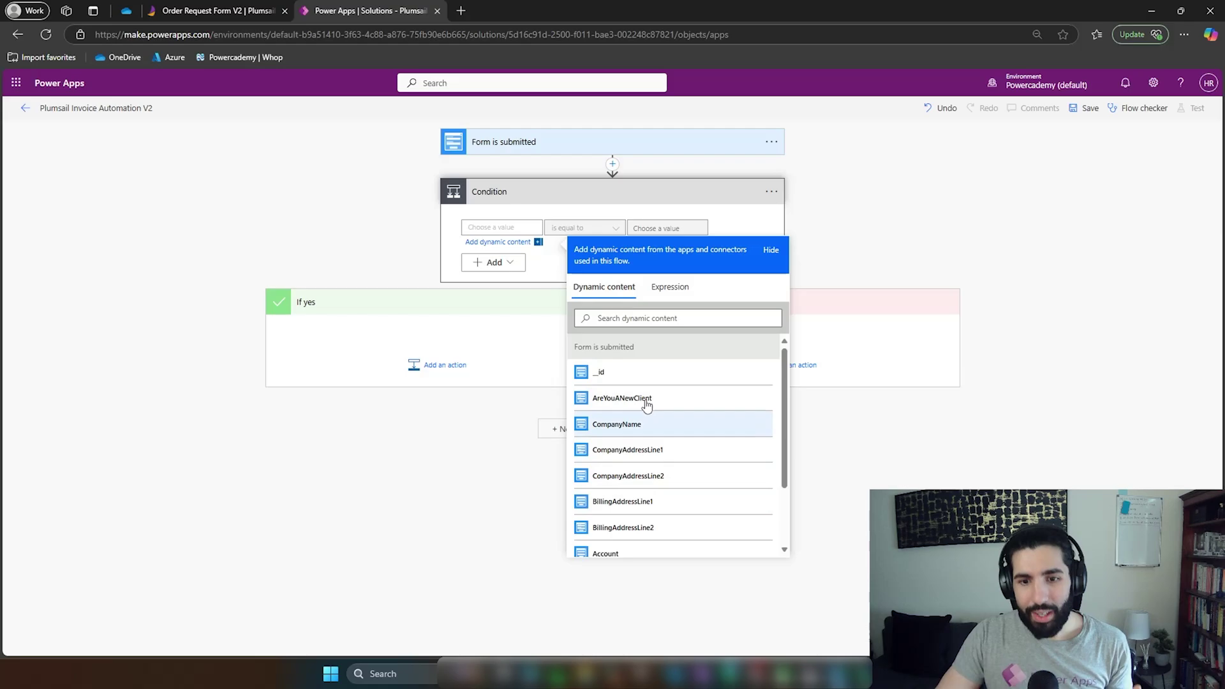
scroll(660, 457, down, 1)
scroll(664, 463, down, 1)
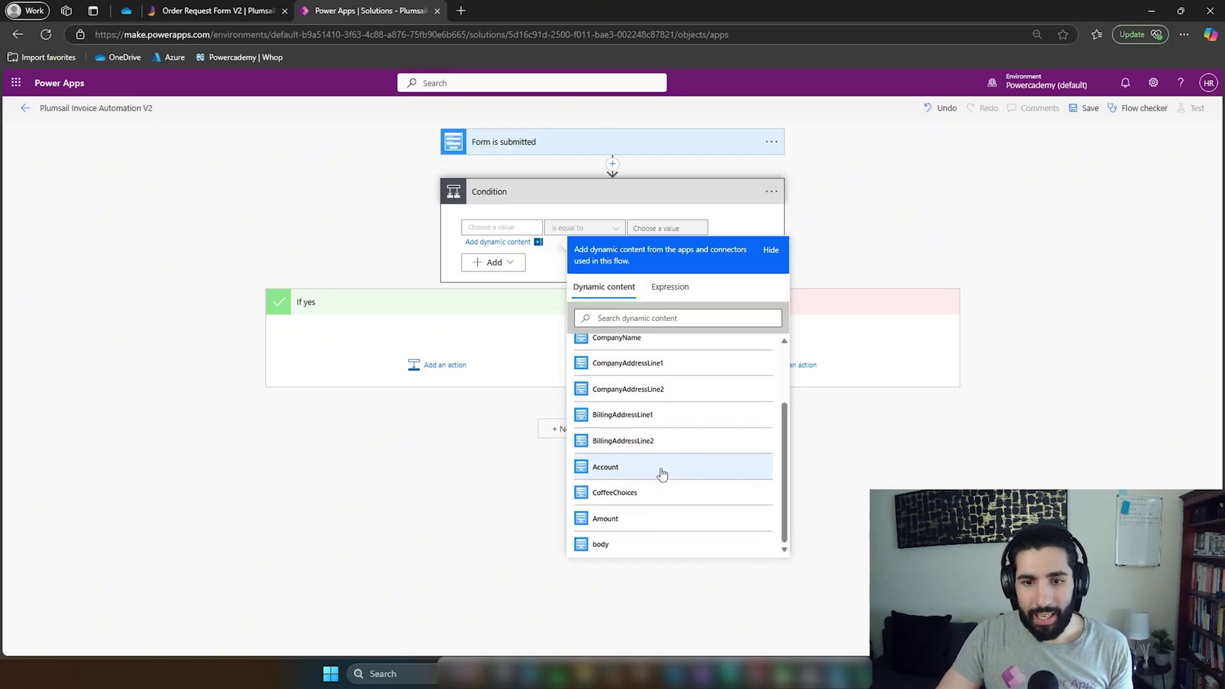
scroll(654, 454, up, 2)
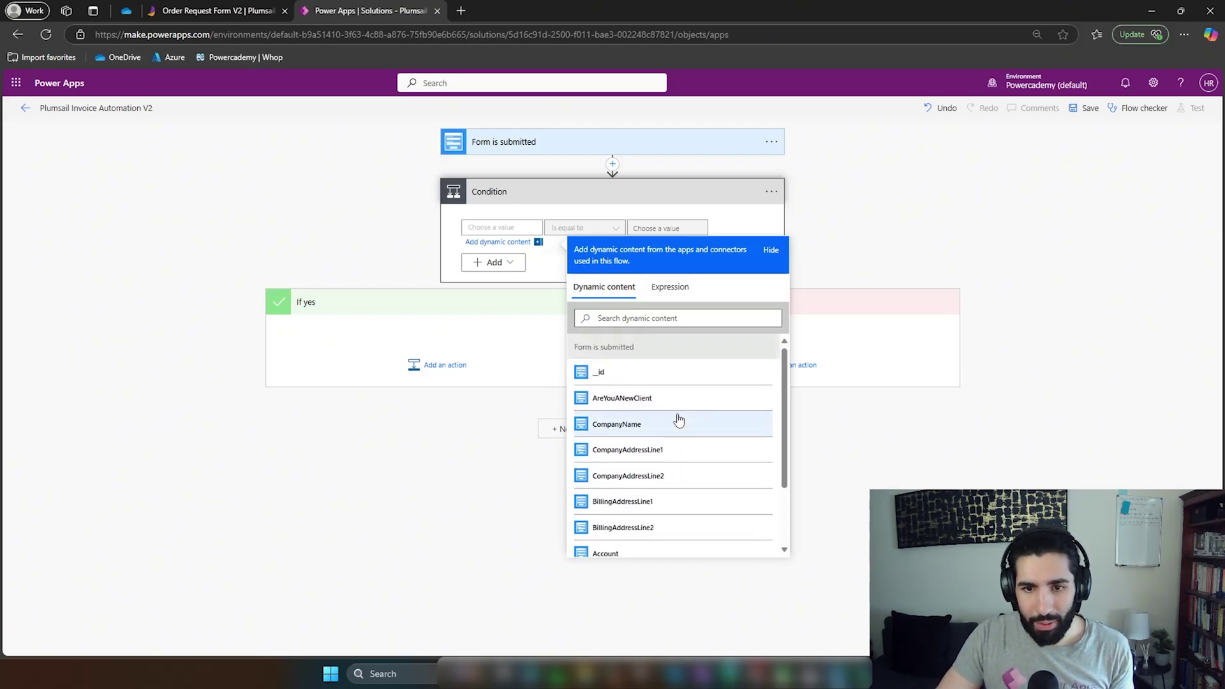
click(217, 11)
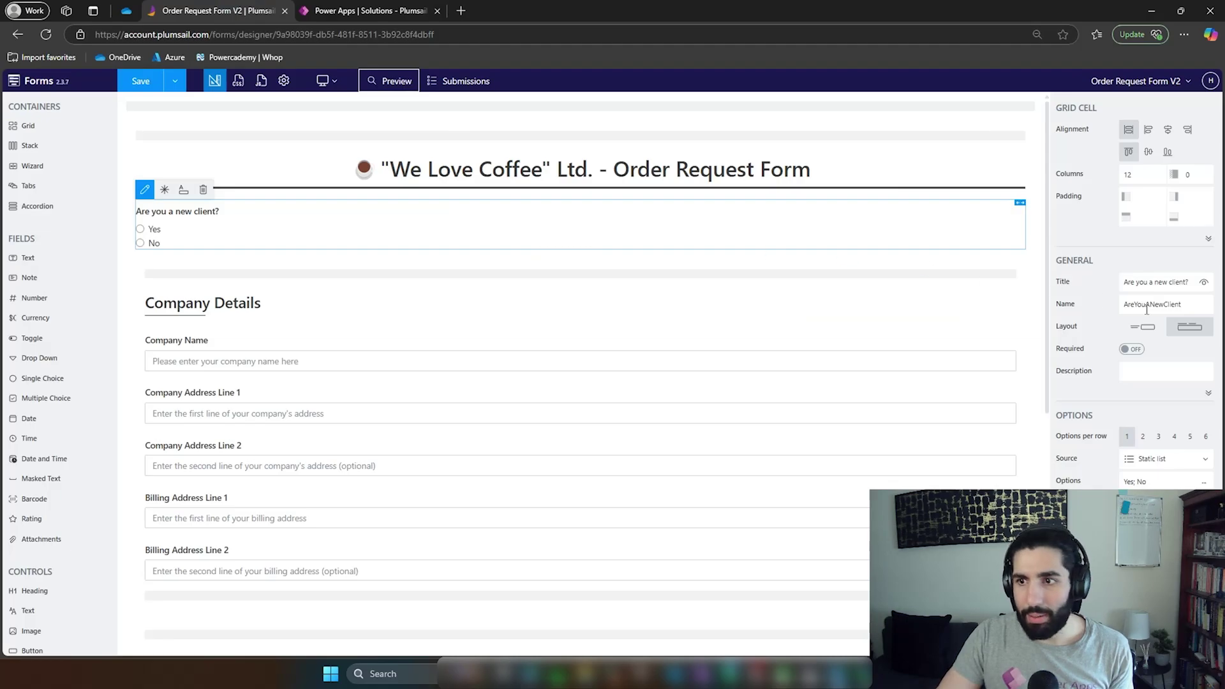
click(1099, 305)
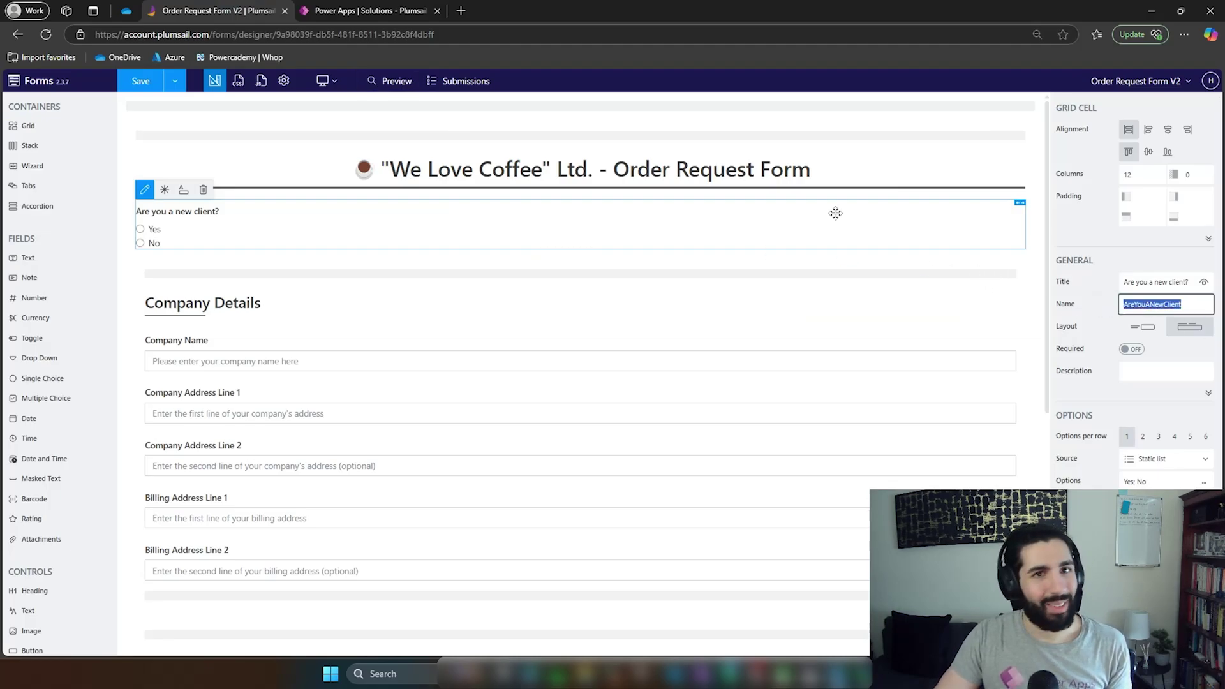
click(345, 9)
click(683, 398)
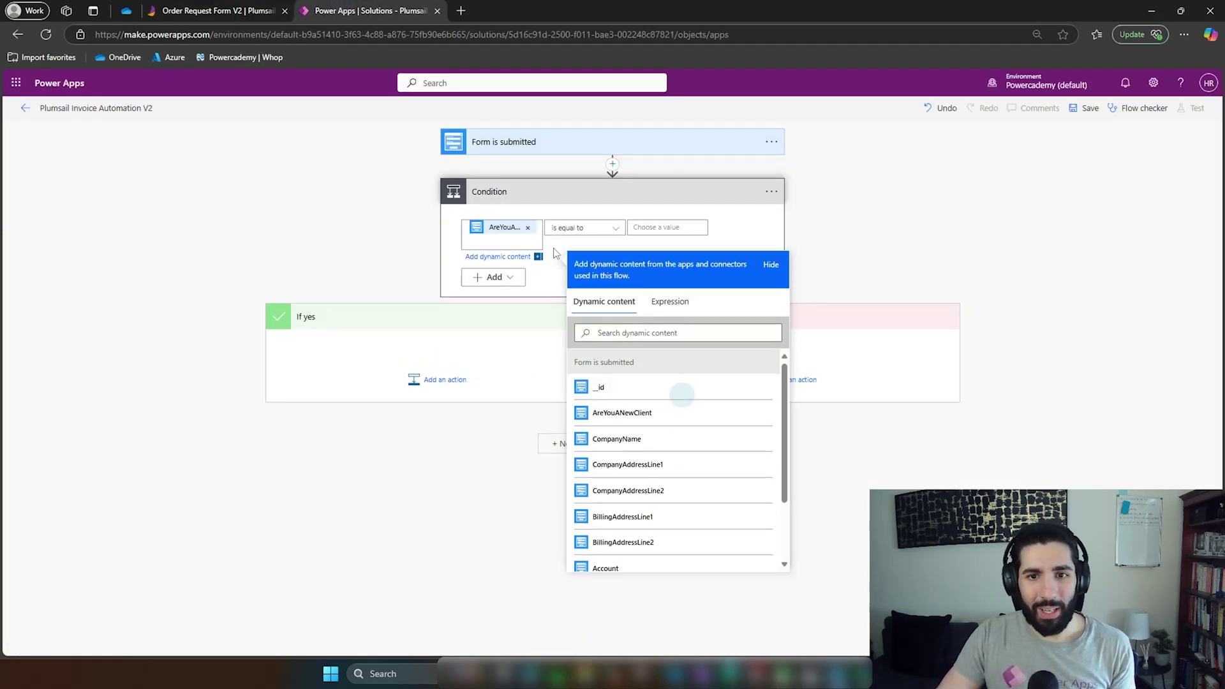
click(665, 228)
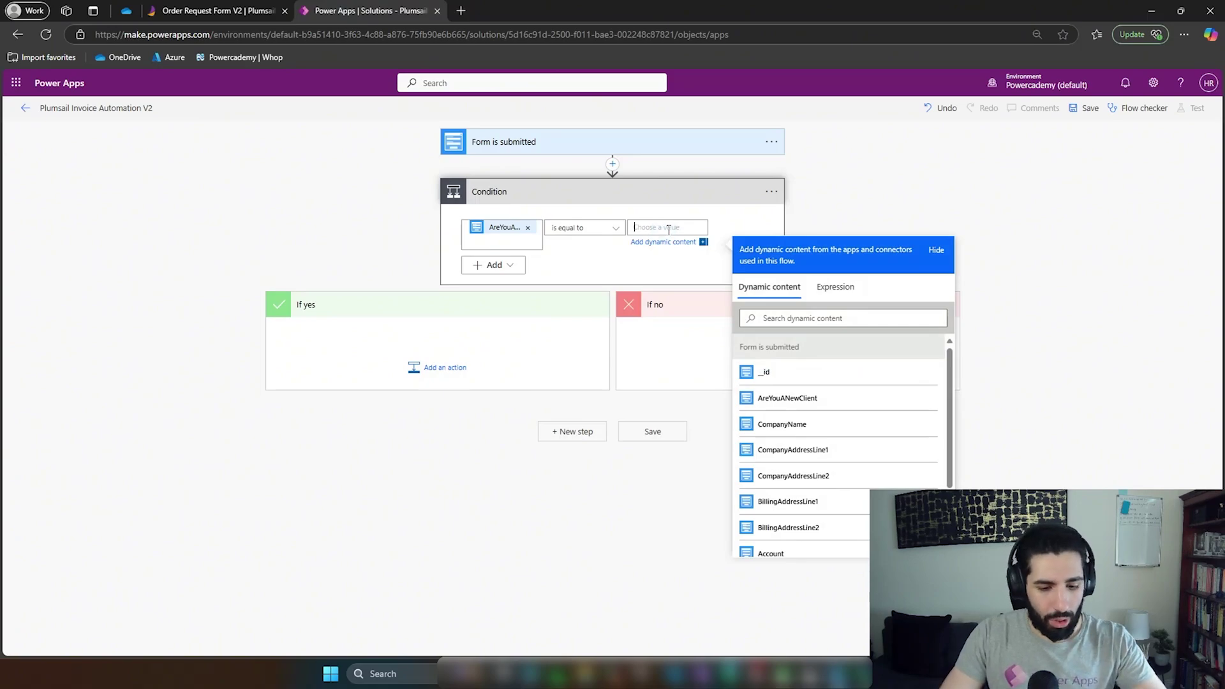
click(826, 221)
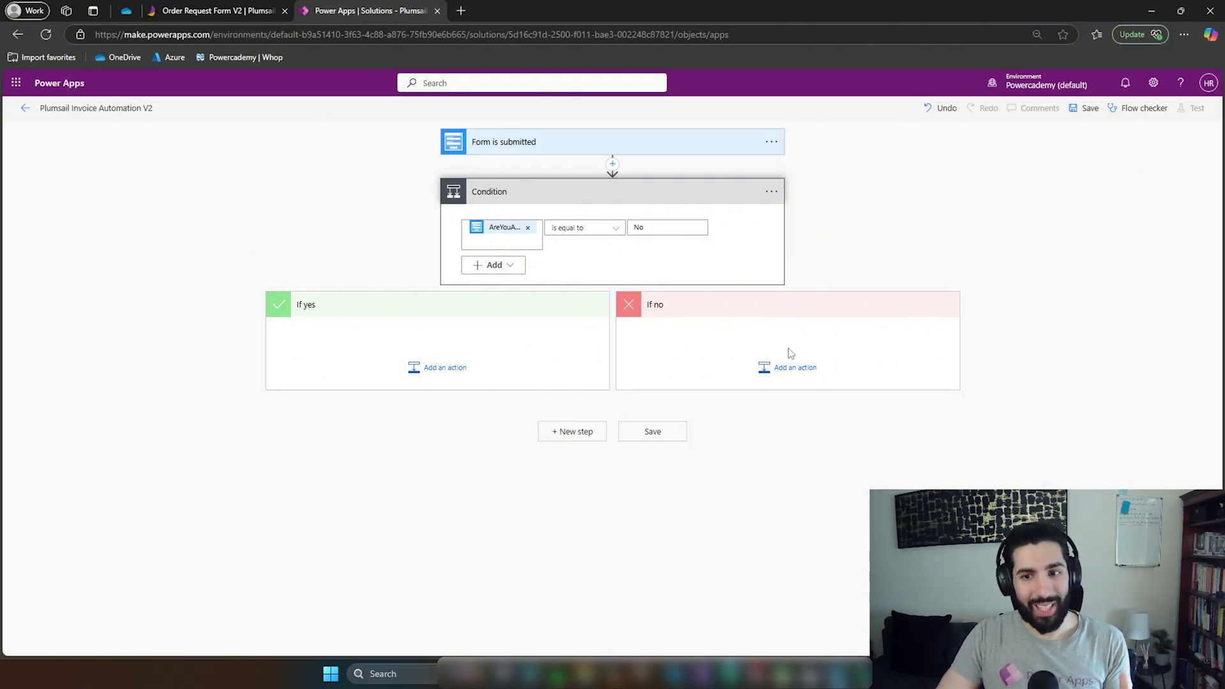
- Add a Terminate action with status Cancelled to the If no branch and save the flow
click(791, 368)
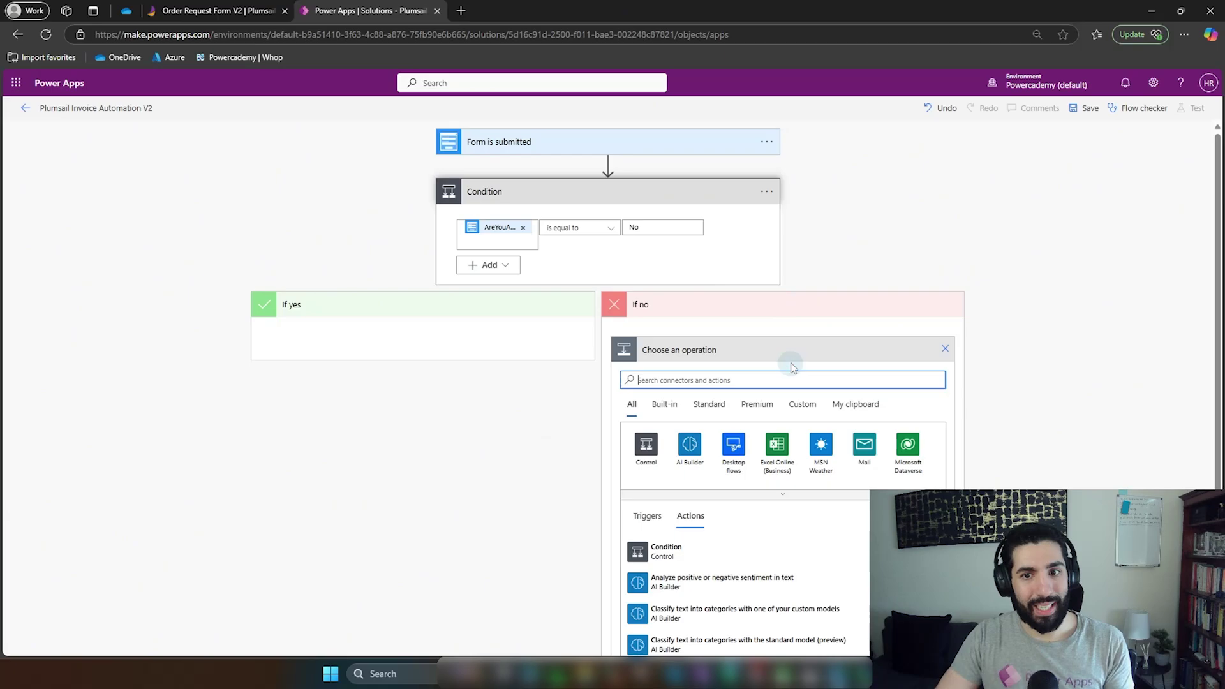
text(te)
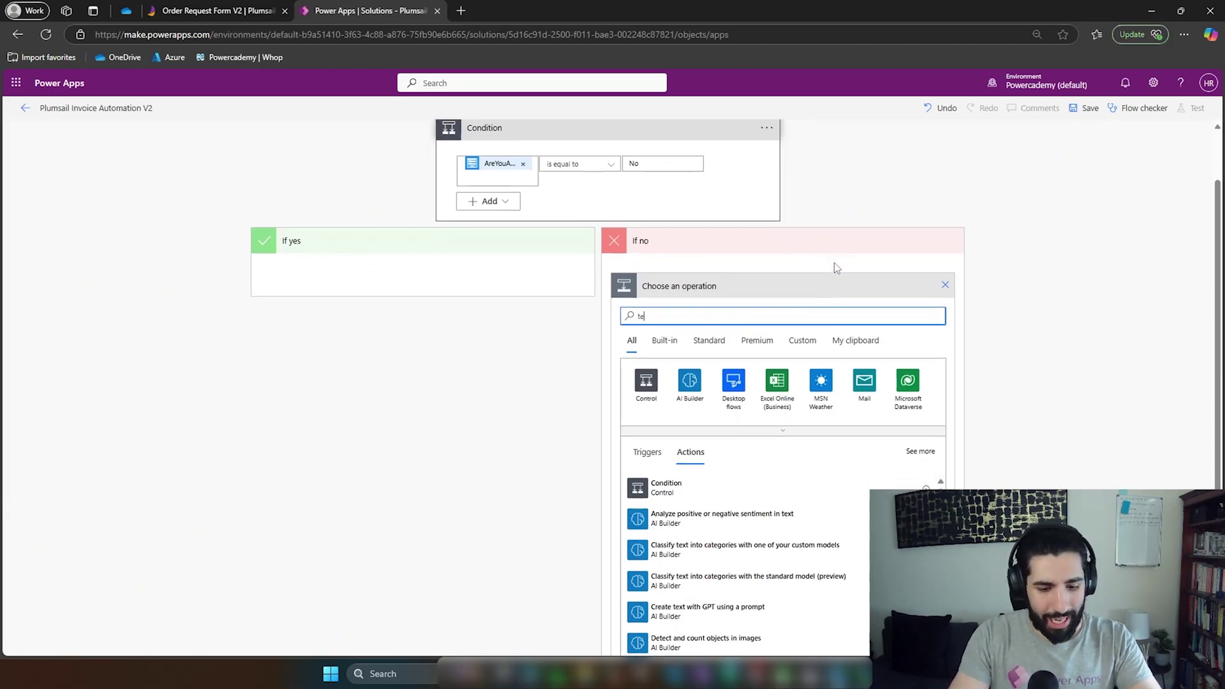
text(rminate)
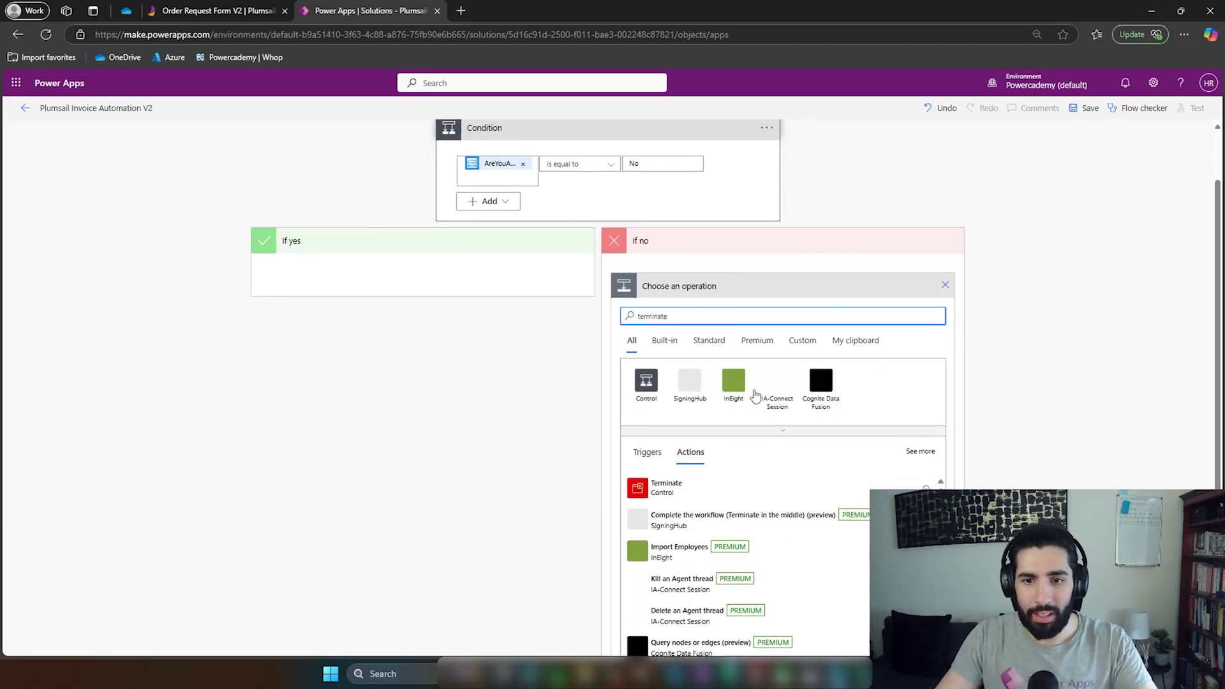
click(771, 497)
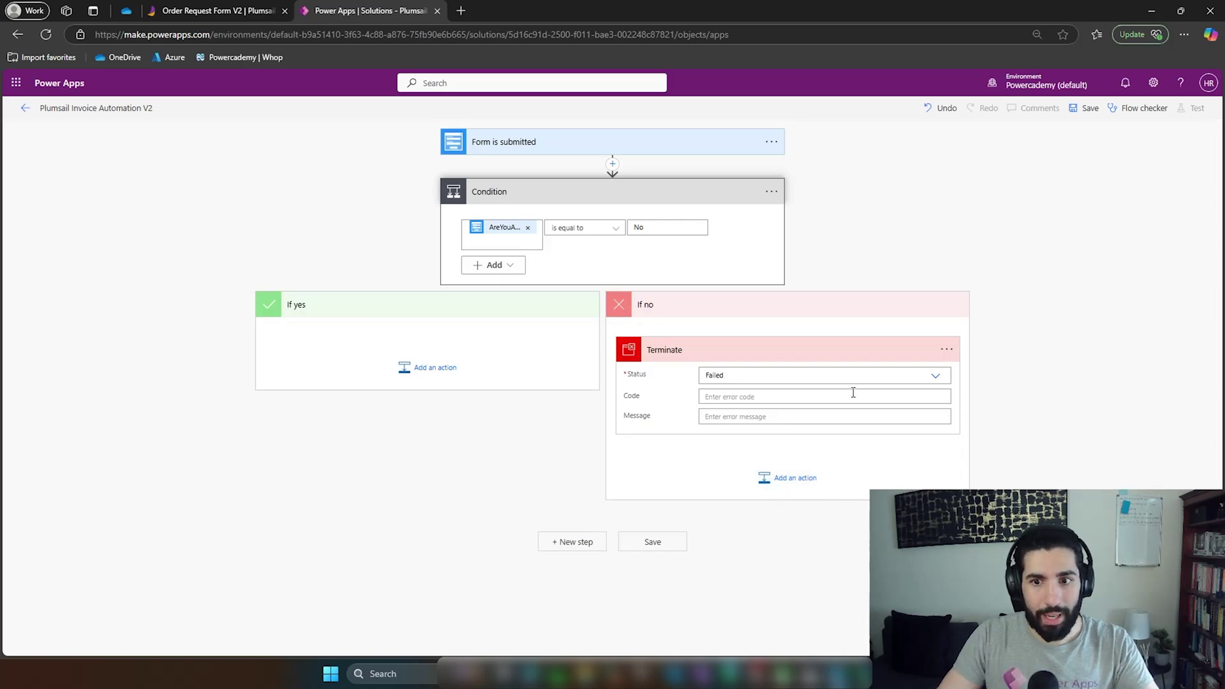
click(881, 379)
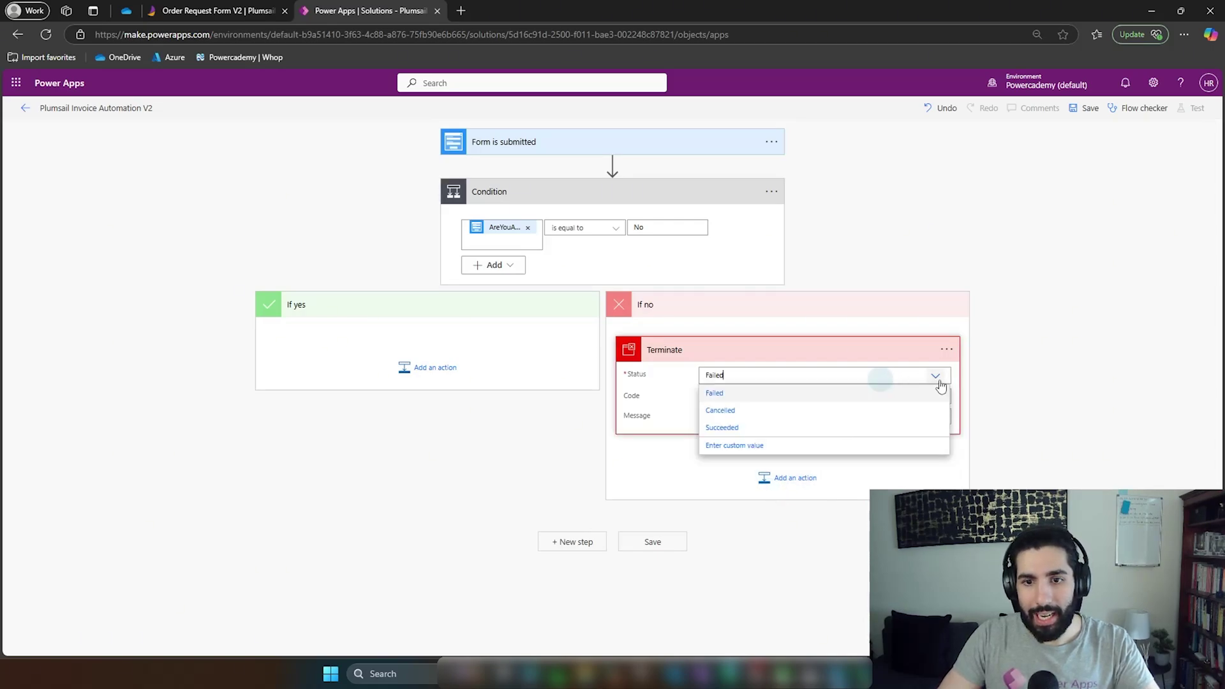
click(845, 413)
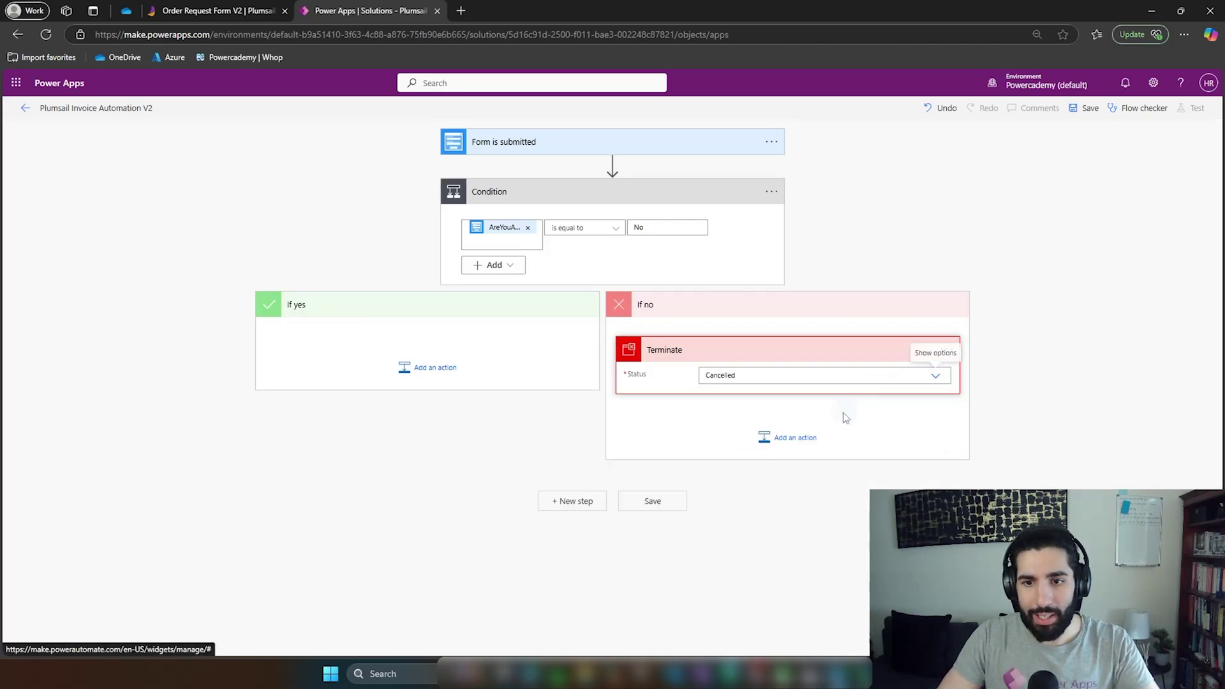
click(1088, 107)
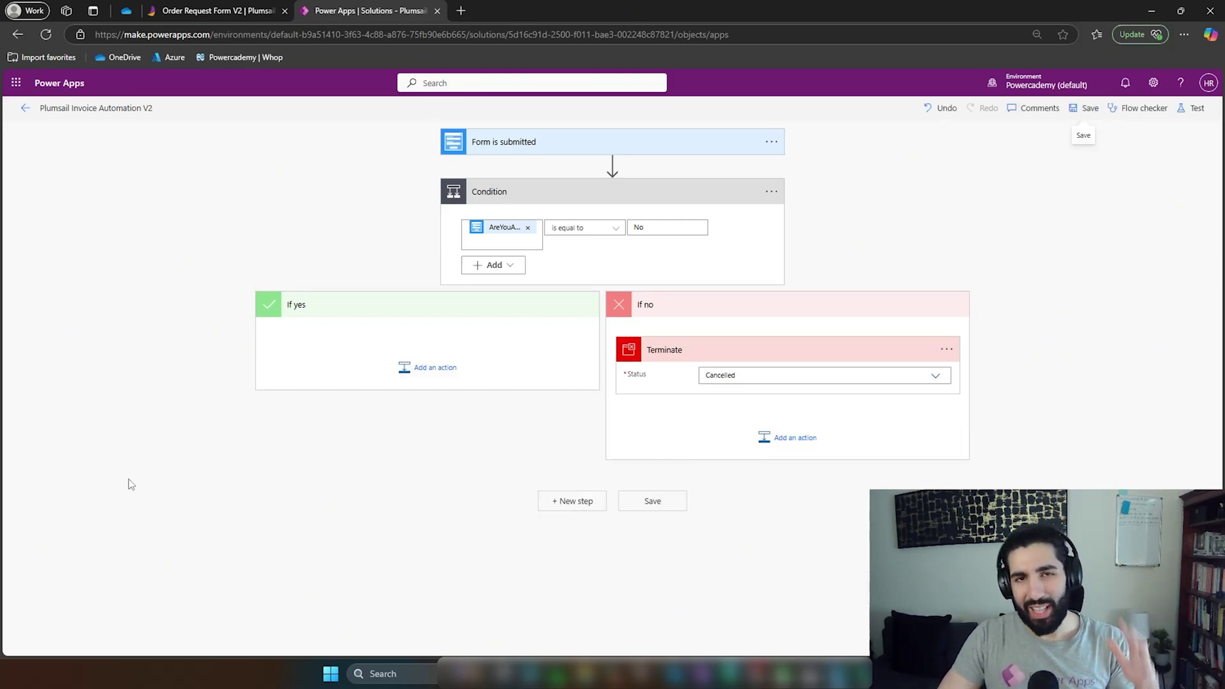
- Preview Order Request Form V2 again and examine the company choices offered to existing clients
click(194, 12)
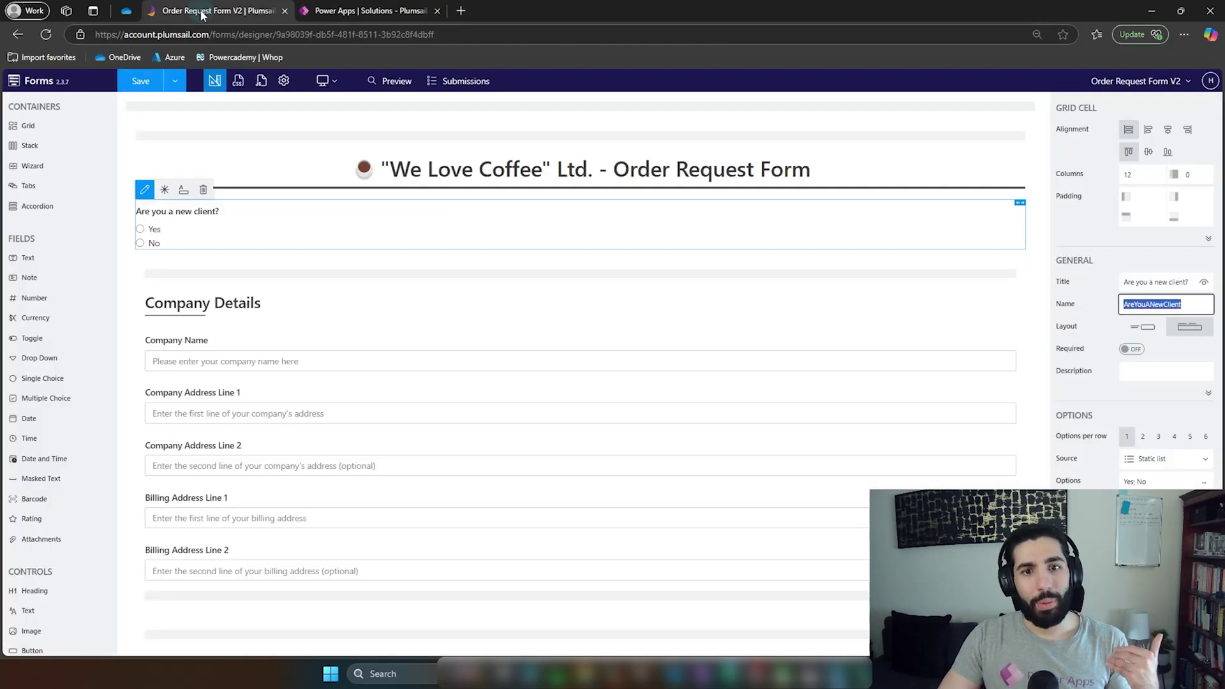
click(387, 81)
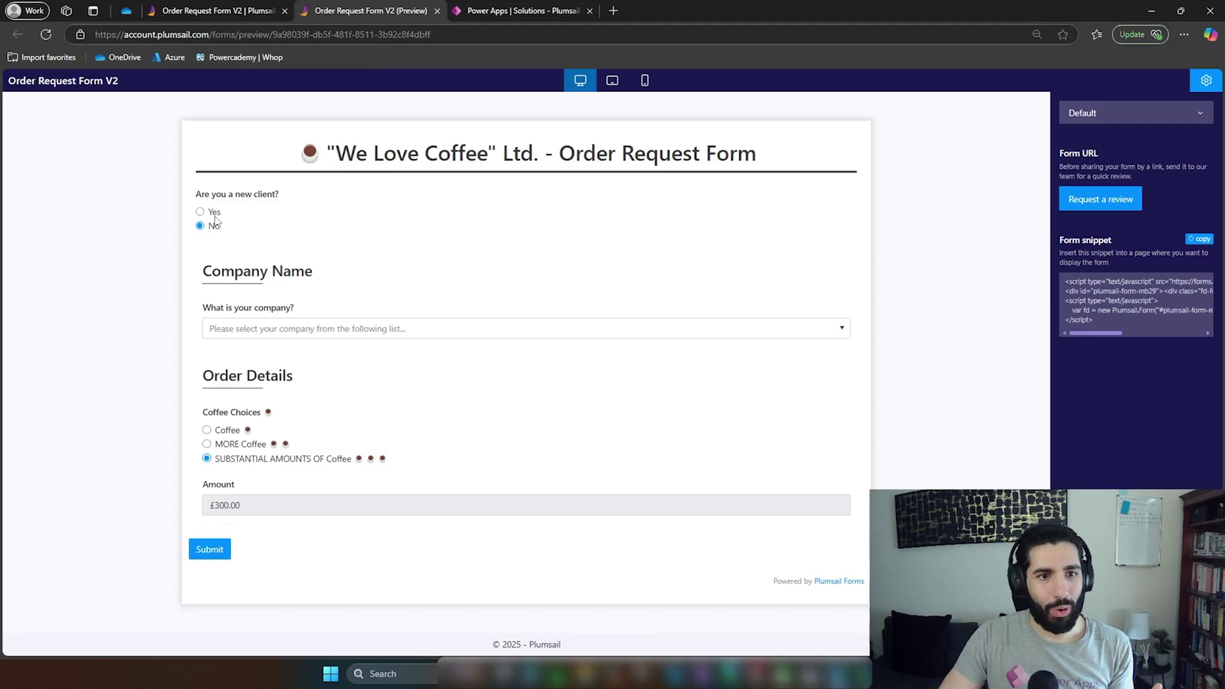
click(459, 330)
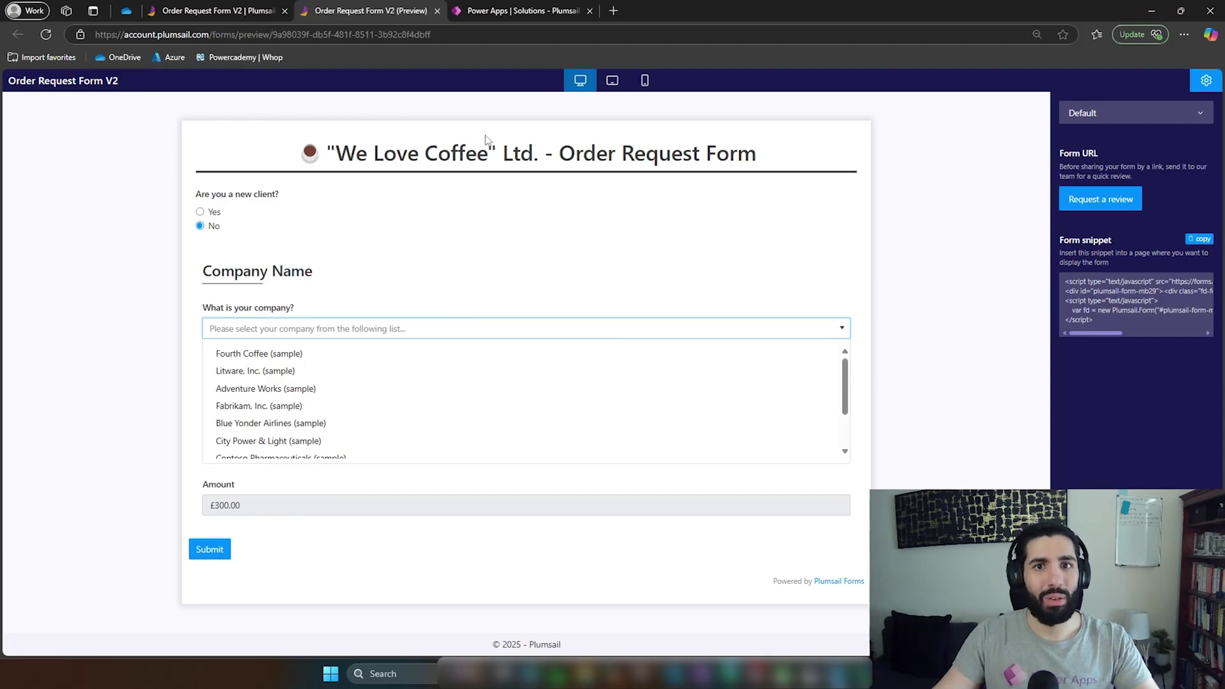
- Open a second copy of the Plumsail Integration V2 solution in Power Apps and view its Account table
click(520, 10)
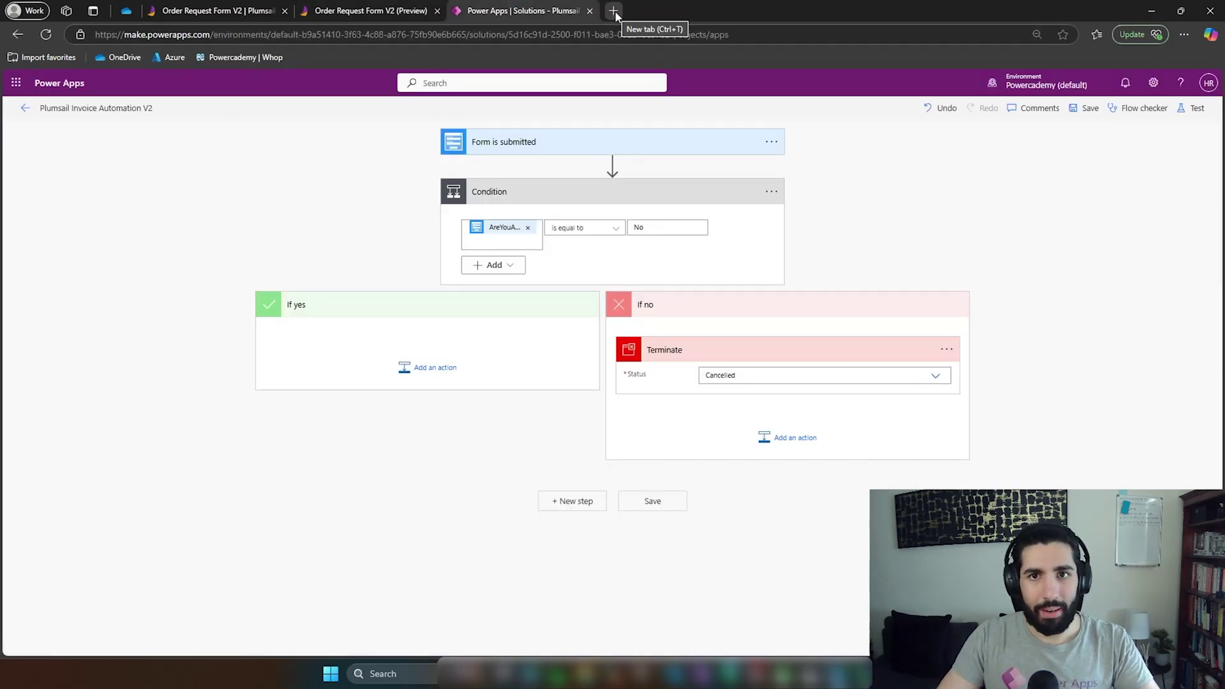
right_click(522, 9)
click(574, 83)
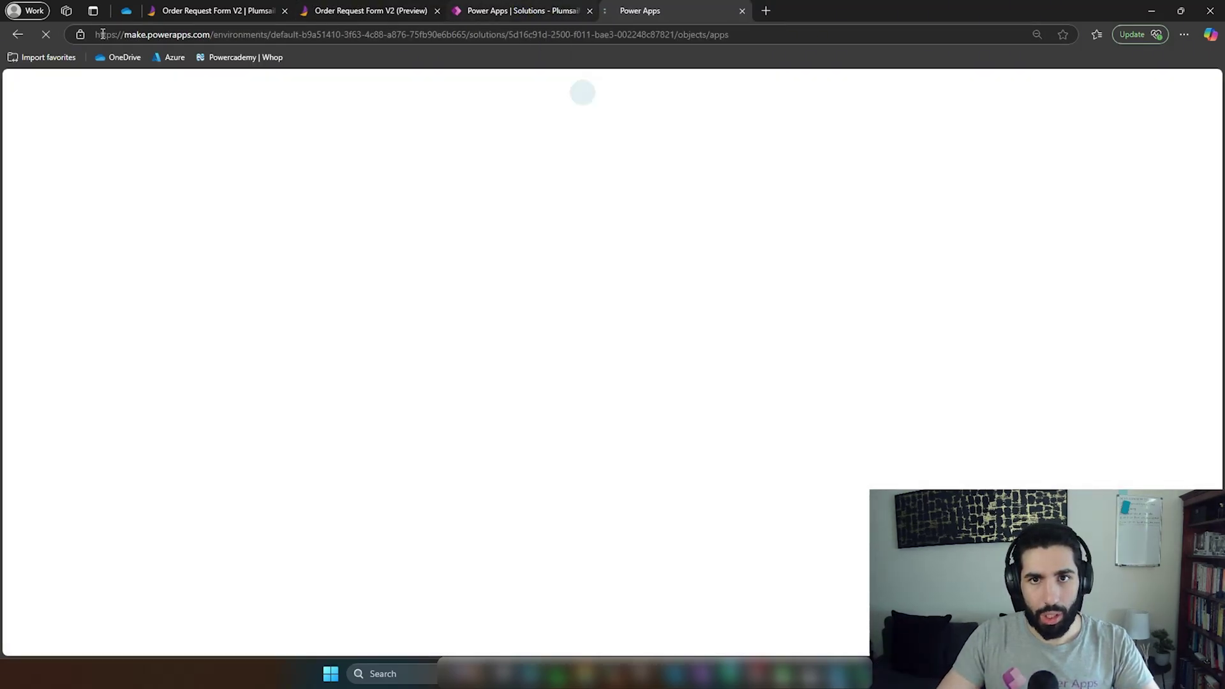
click(16, 39)
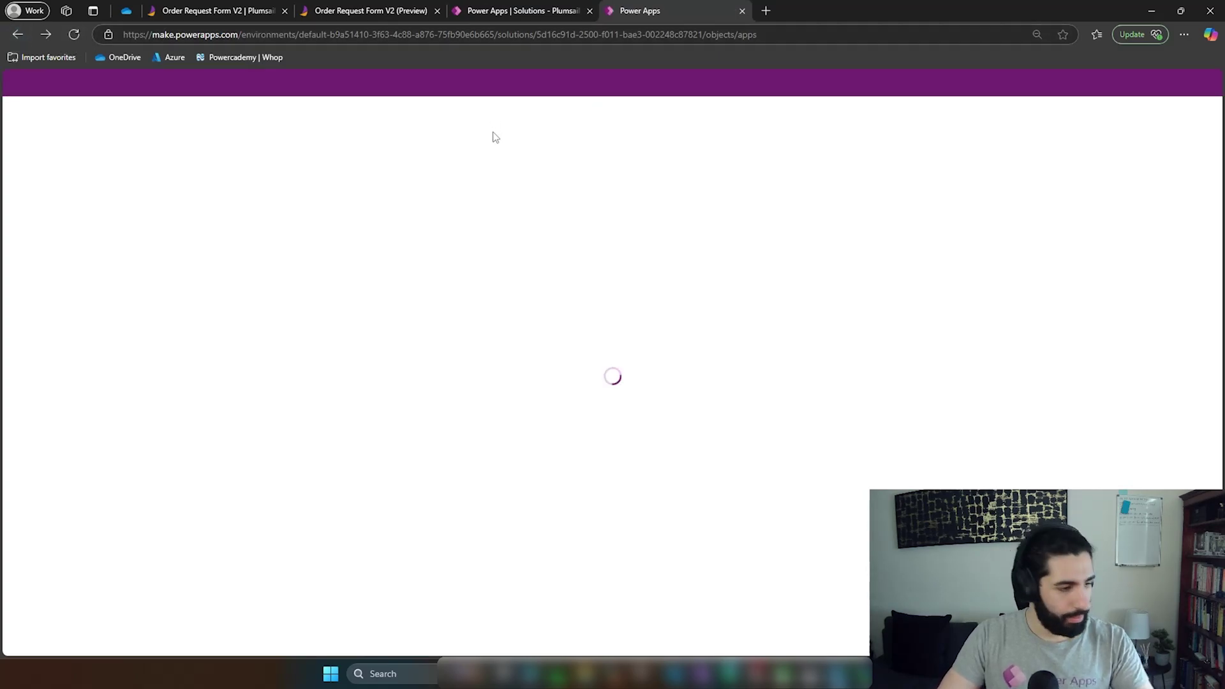
click(213, 277)
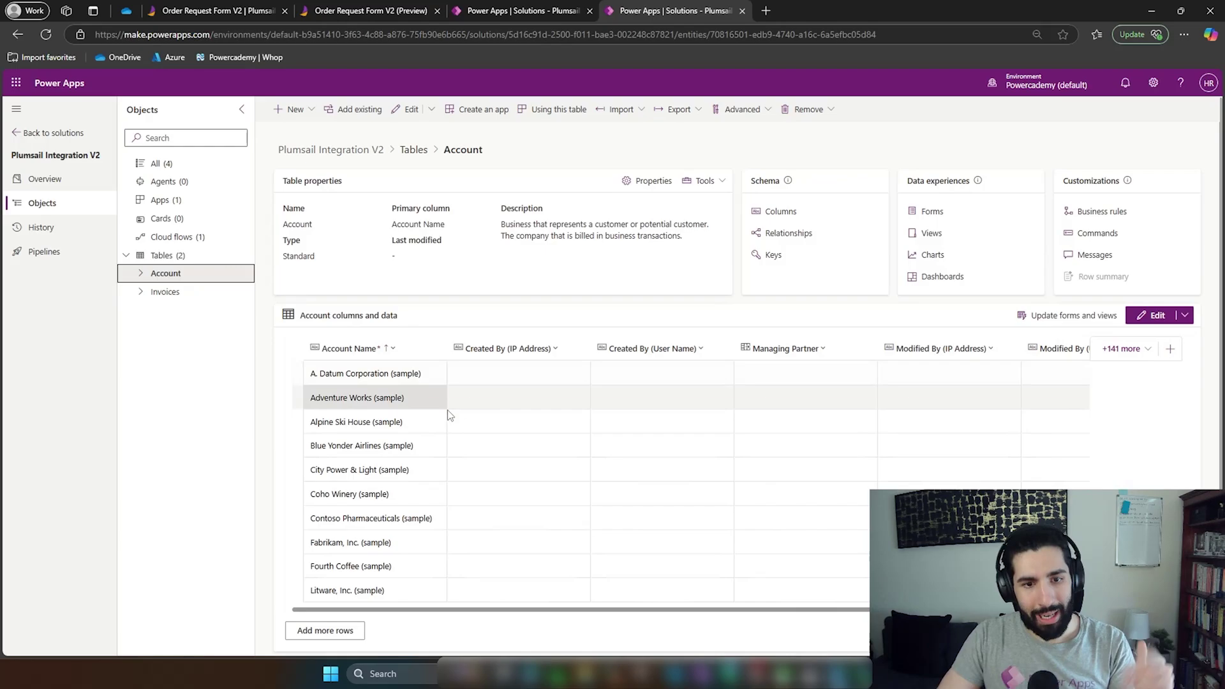
- Show the Account unique identifier column in the Account table, place it beside Account Name and widen it to display full IDs
click(1126, 356)
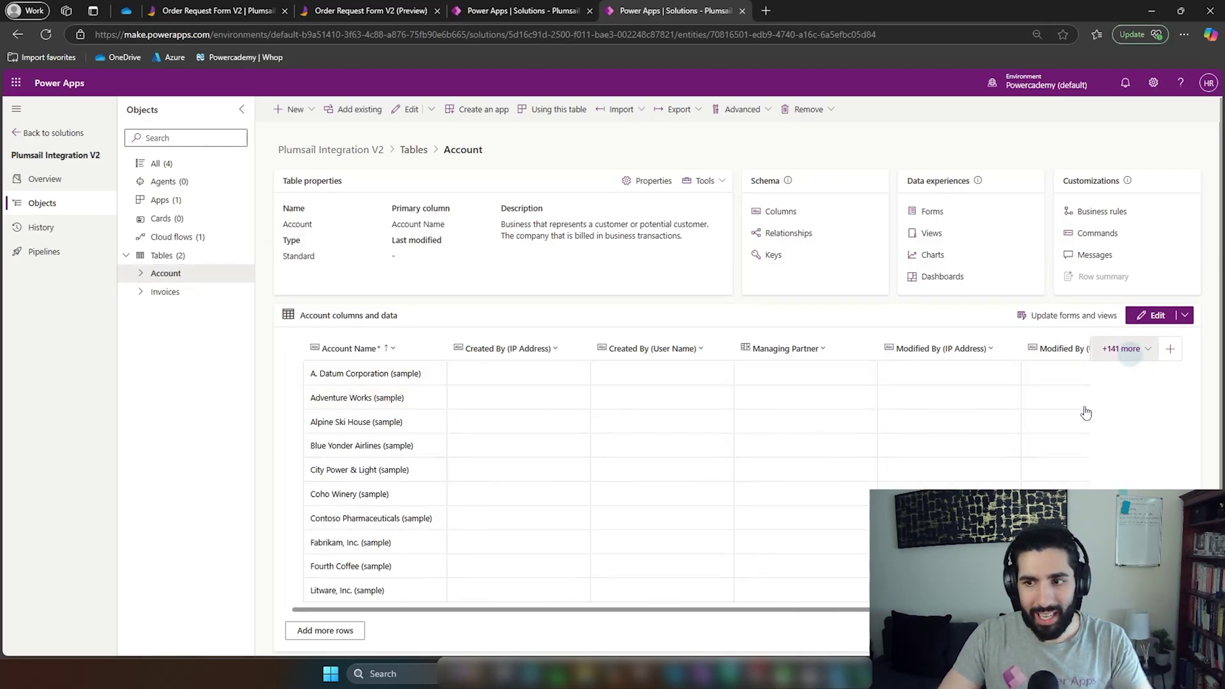
text(a)
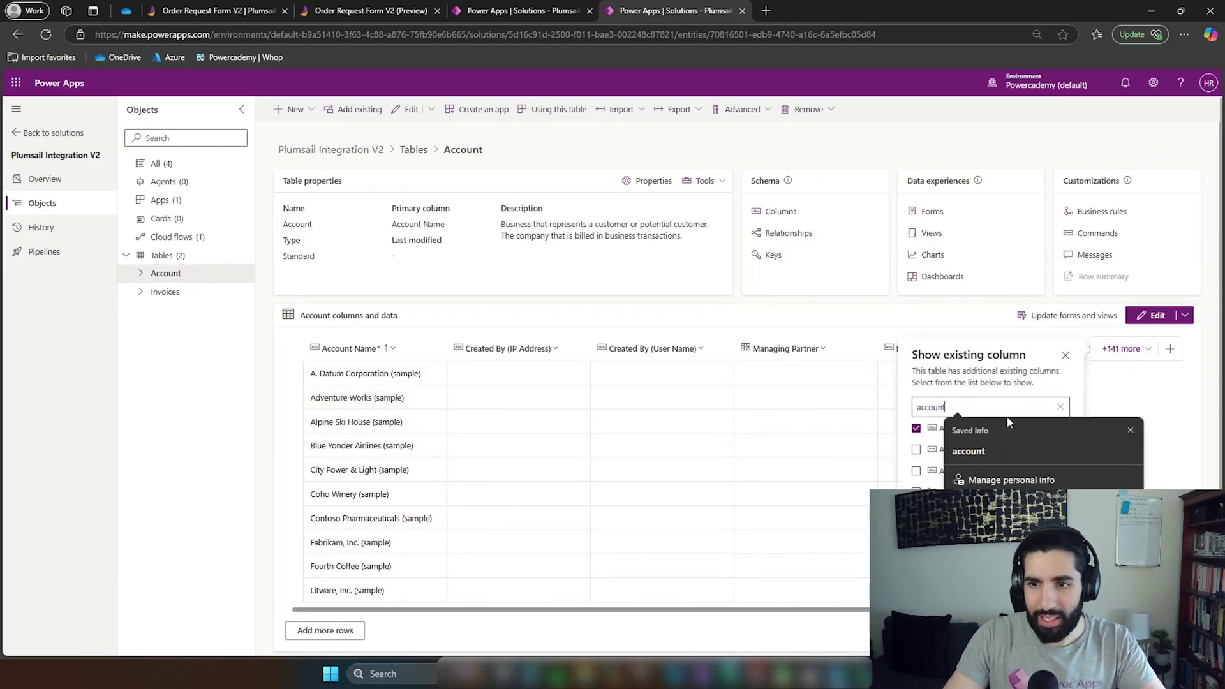
text(ccount)
click(916, 449)
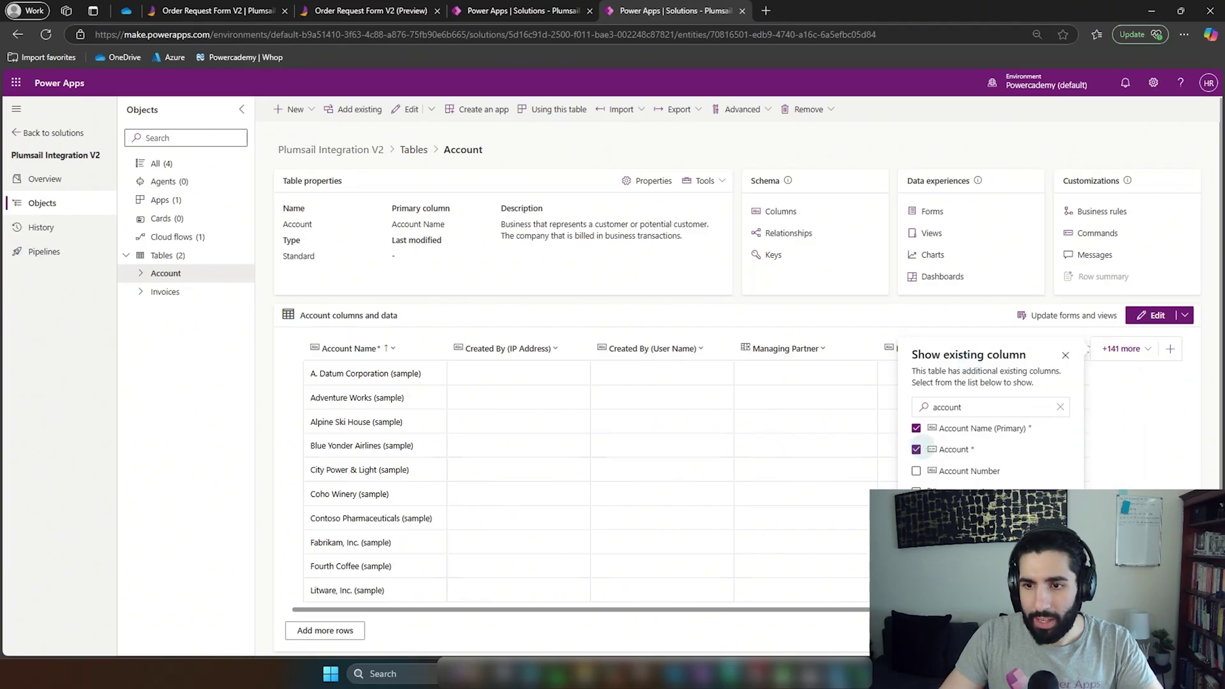
click(849, 617)
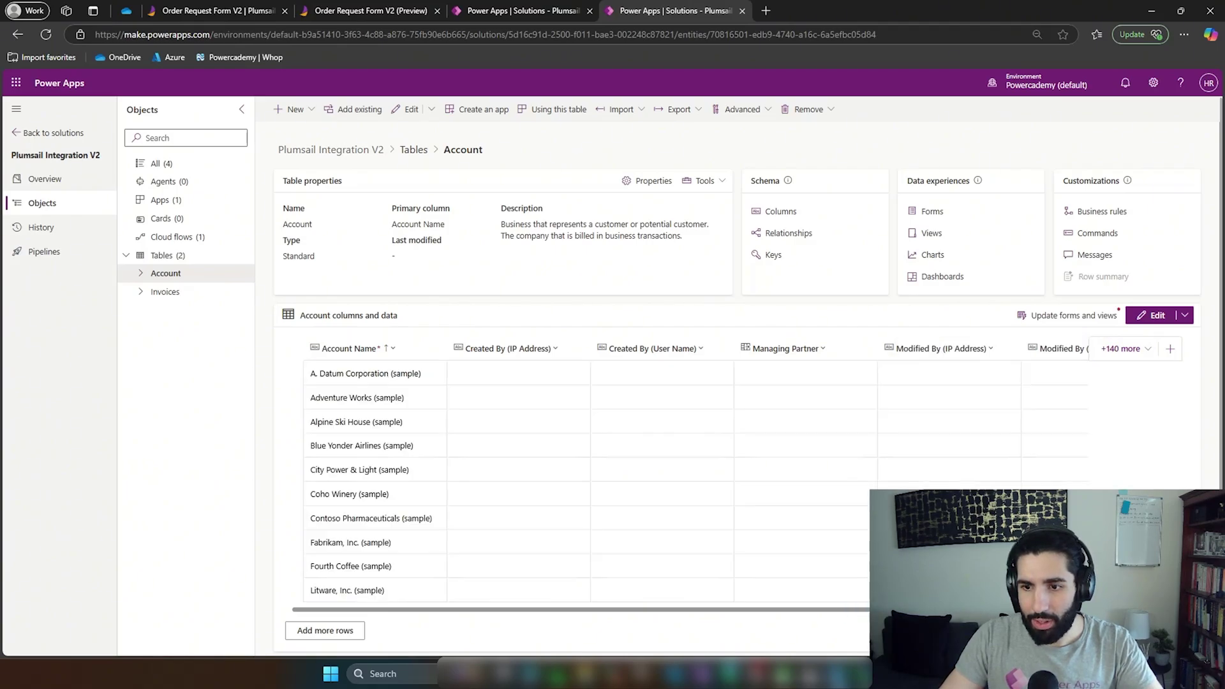
scroll(689, 472, right, 5)
drag(998, 348, 345, 350)
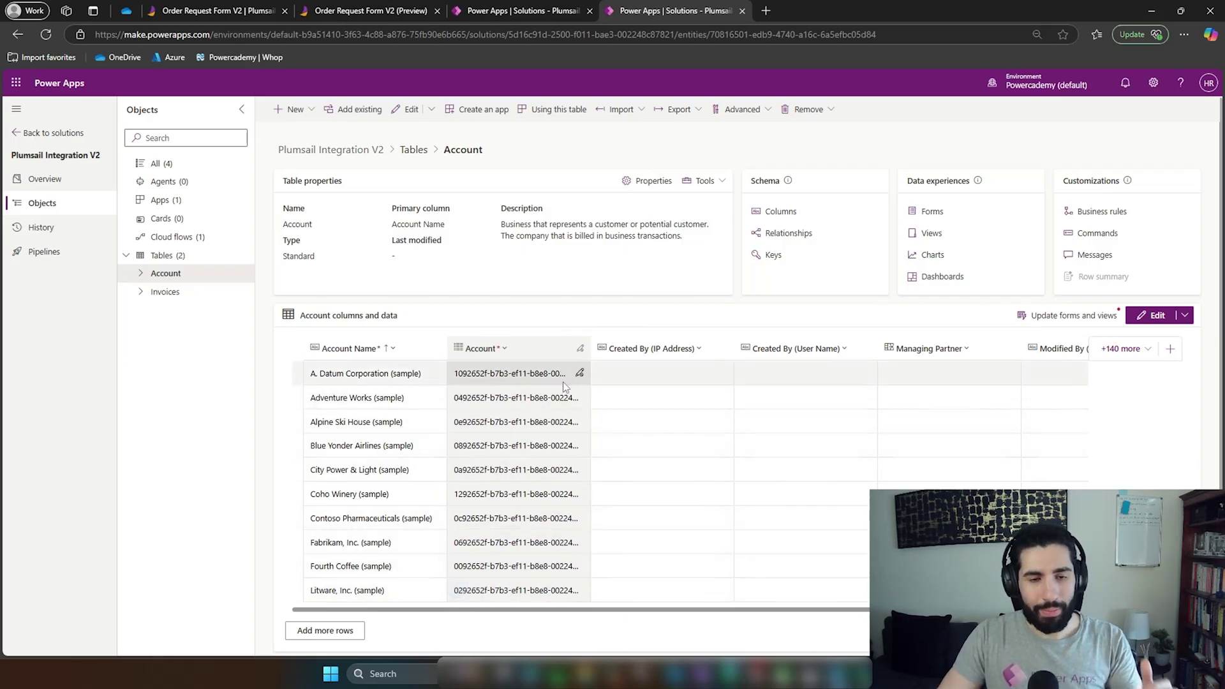
drag(590, 348, 663, 348)
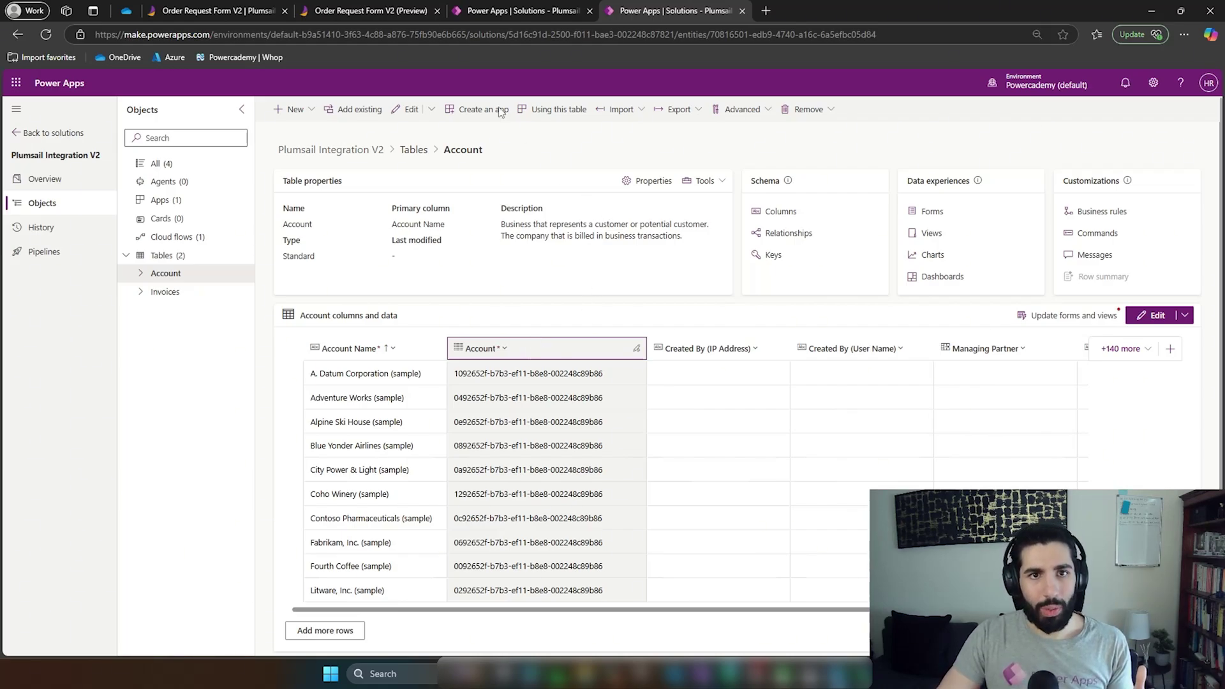
- Compare the company choices in the Order Request Form V2 preview with the account IDs in the Account table
click(397, 8)
click(359, 329)
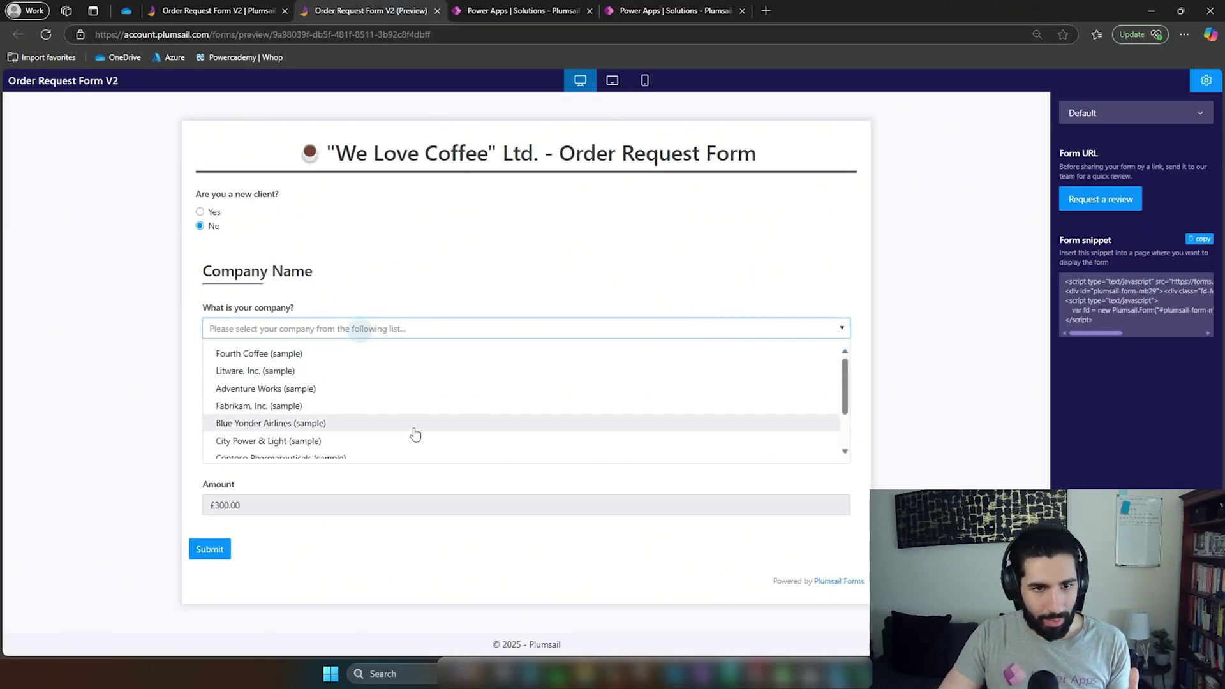
click(618, 8)
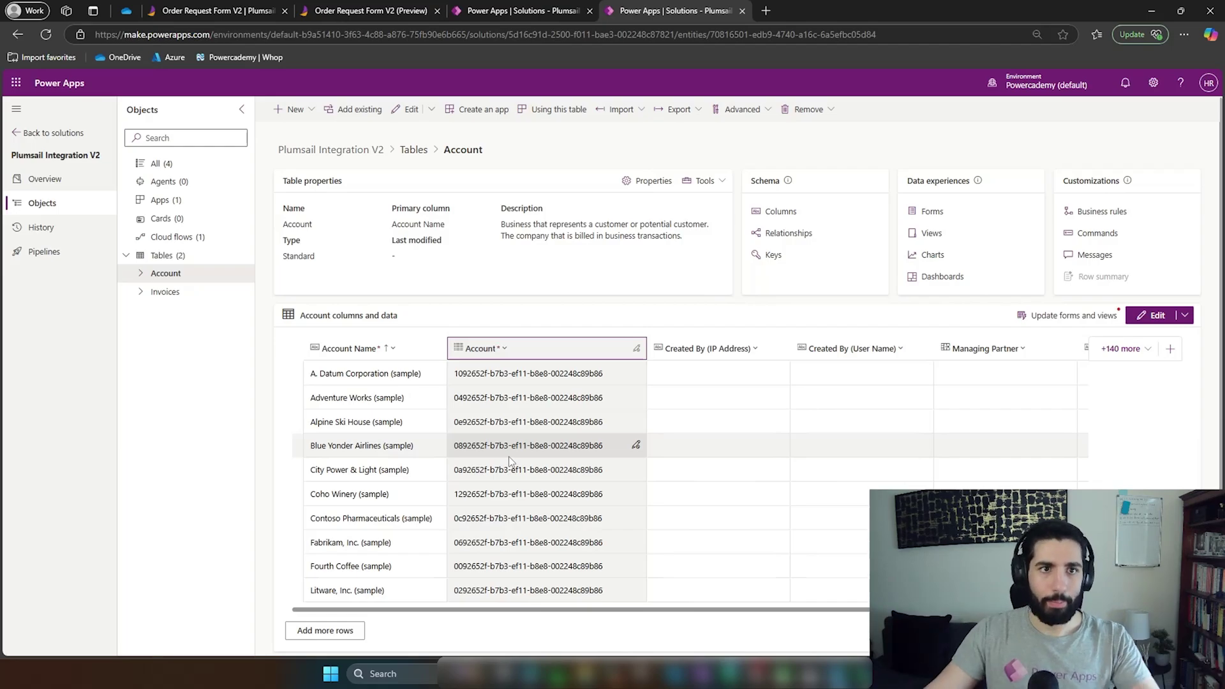
- Add a Dataverse List rows action for the Accounts table to the If yes branch of Plumsail Invoice Automation V2
click(542, 11)
click(423, 376)
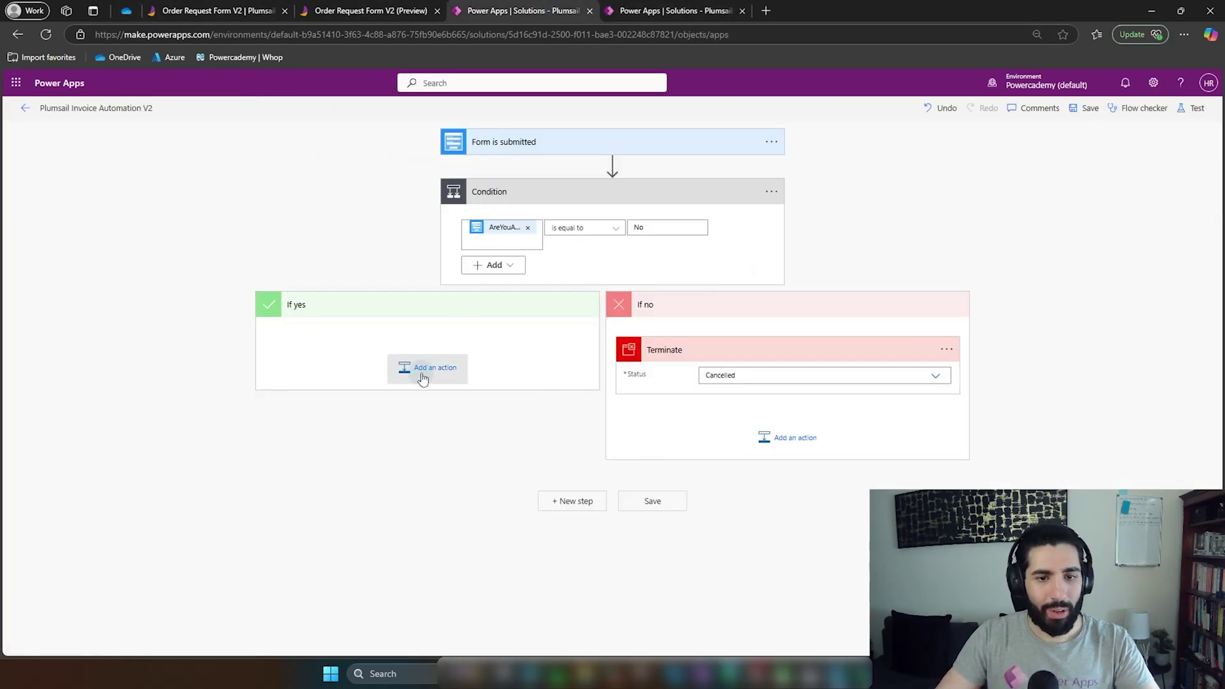
text(lis)
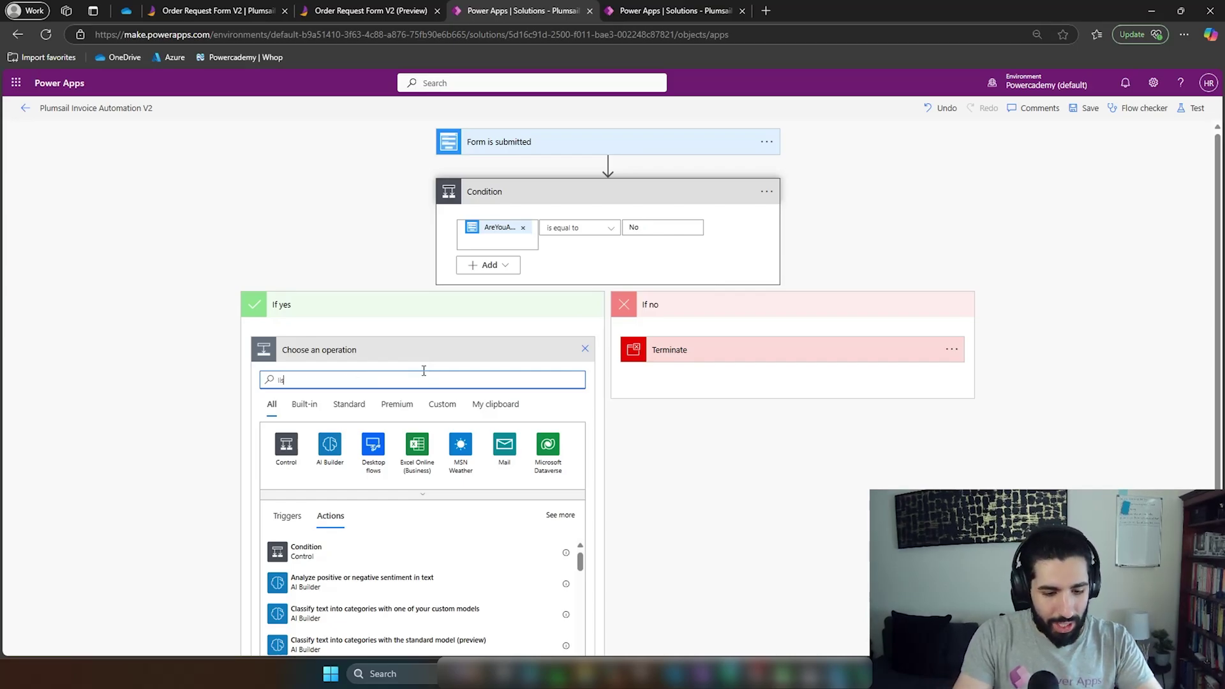
text(t rows)
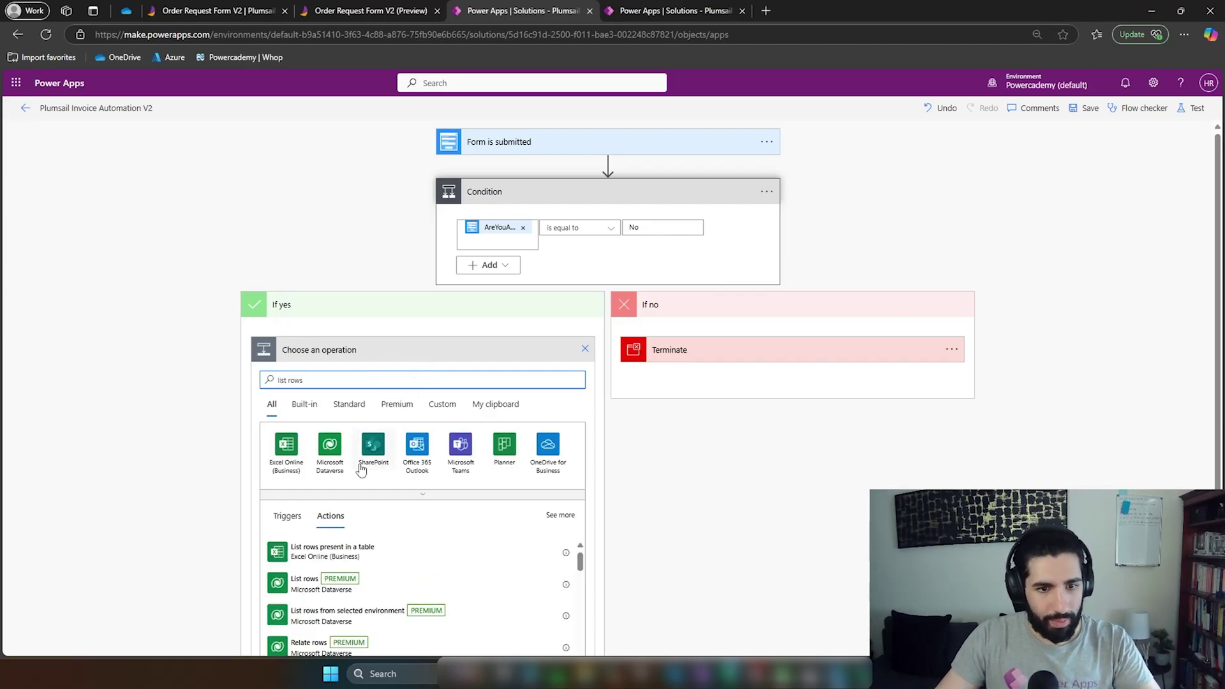
scroll(357, 469, down, 2)
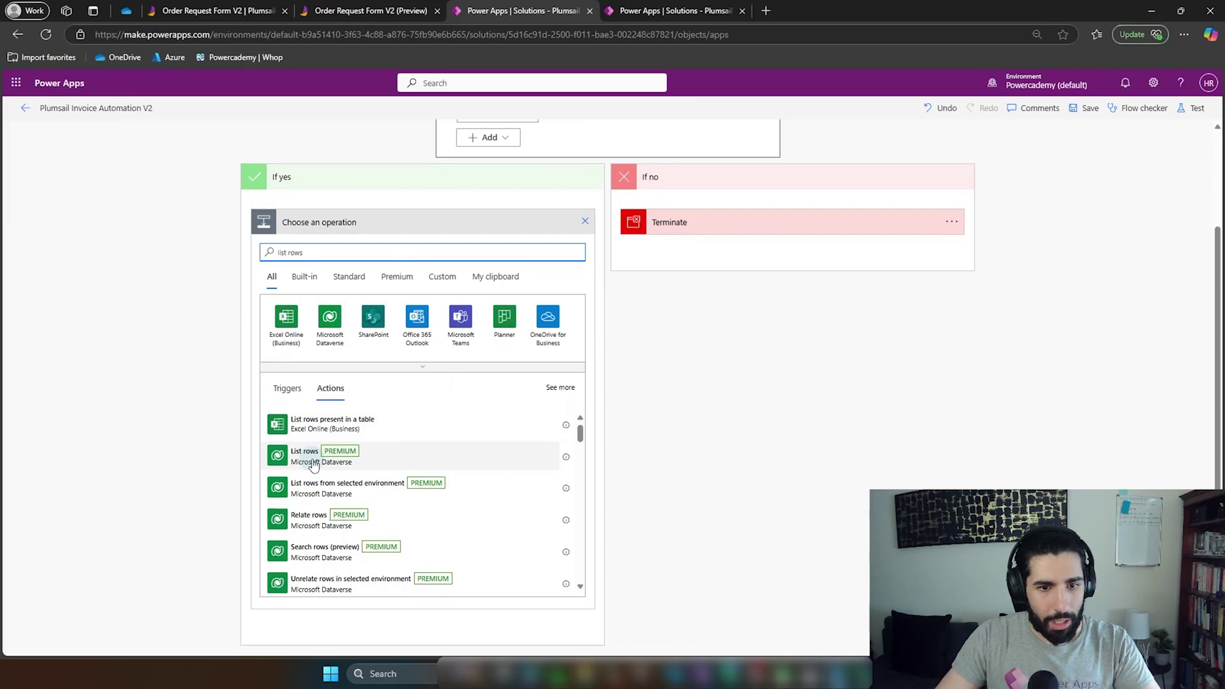
click(332, 455)
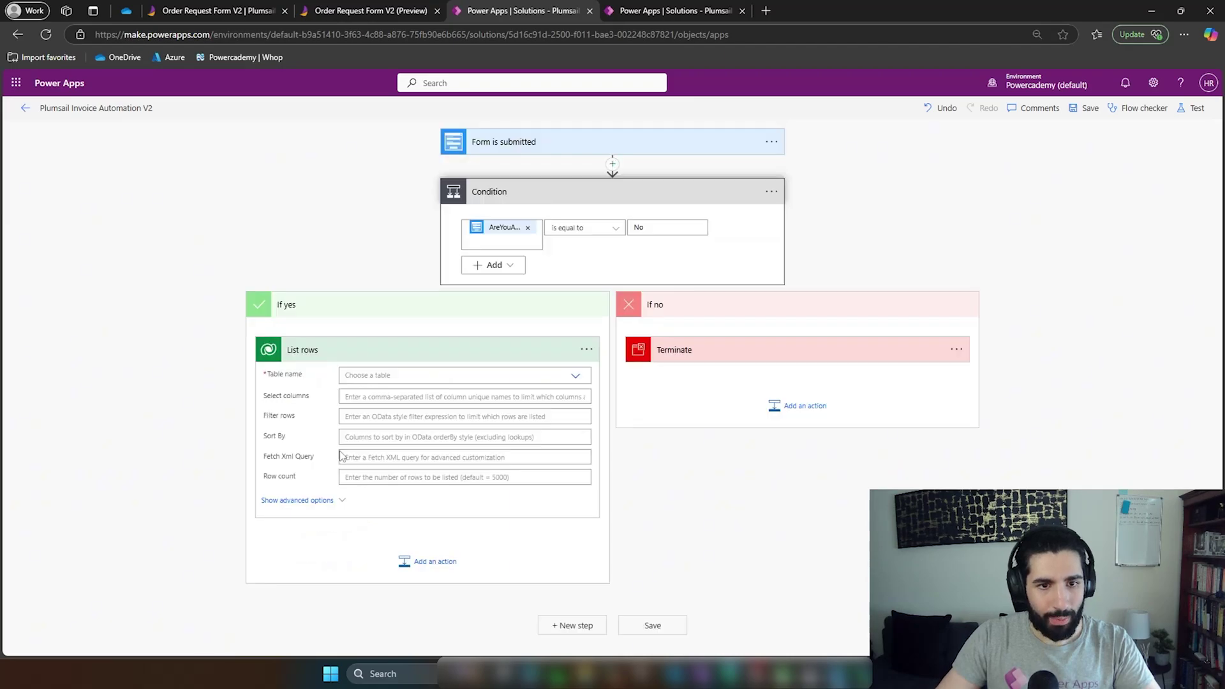
click(574, 377)
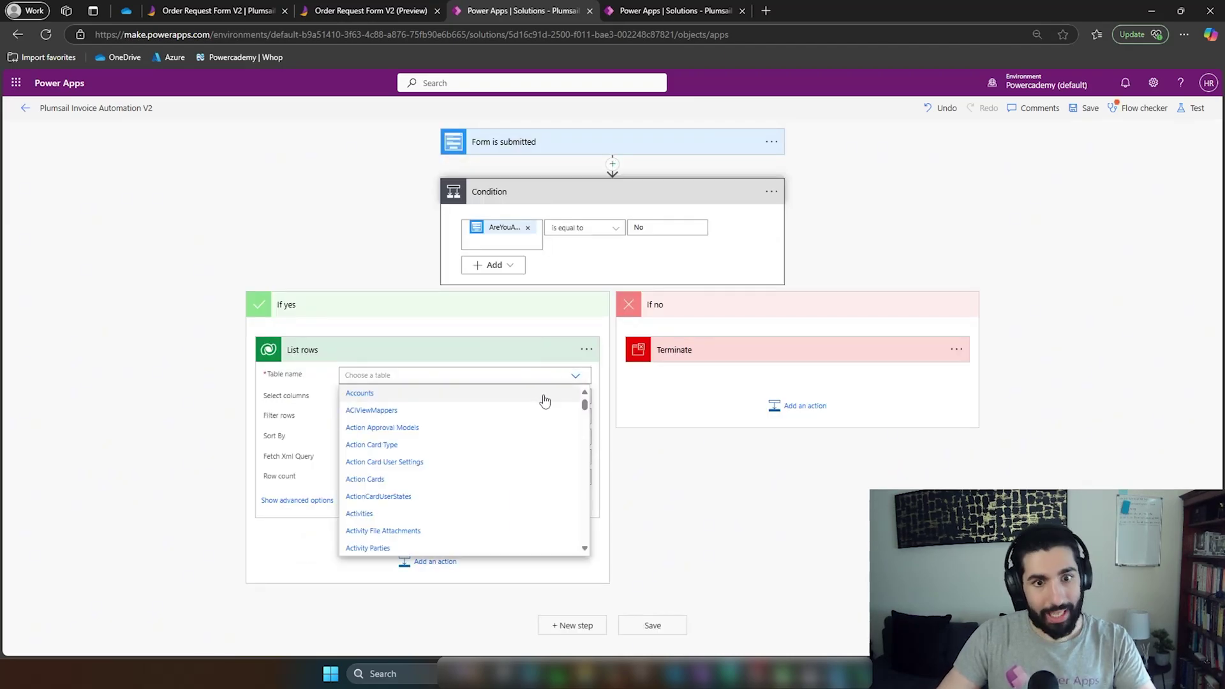
click(479, 394)
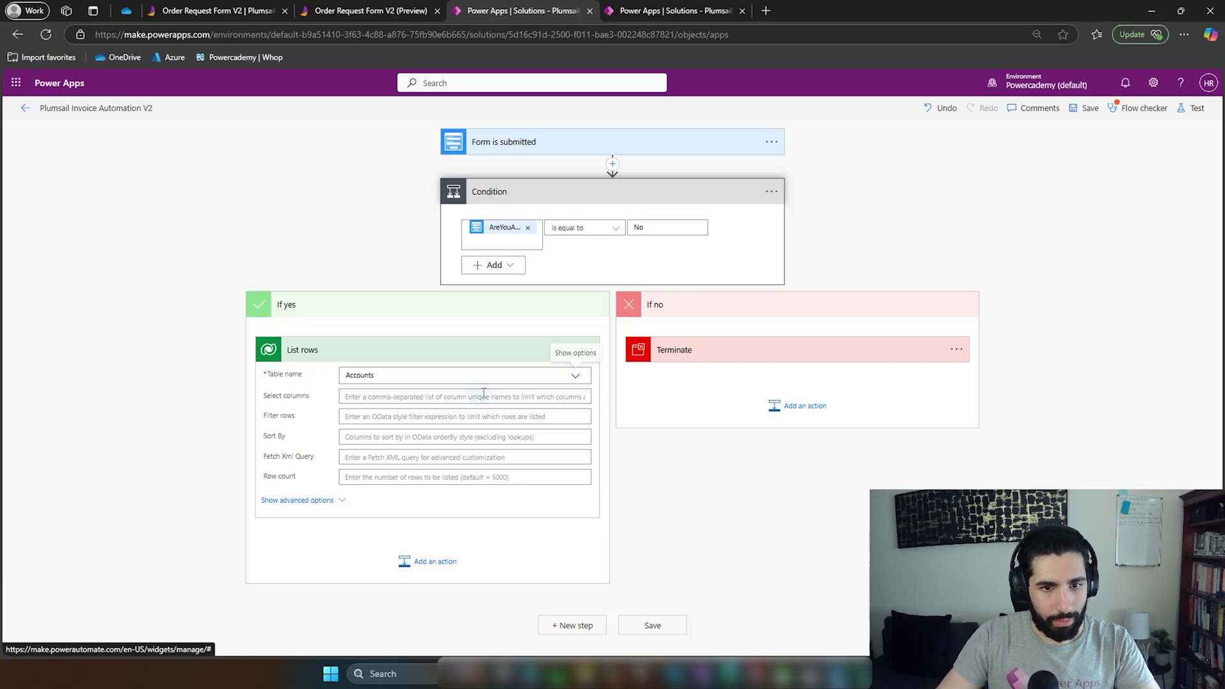
- Copy the Account column's logical name from its advanced options and start the List rows filter with "accountid eq"
click(395, 416)
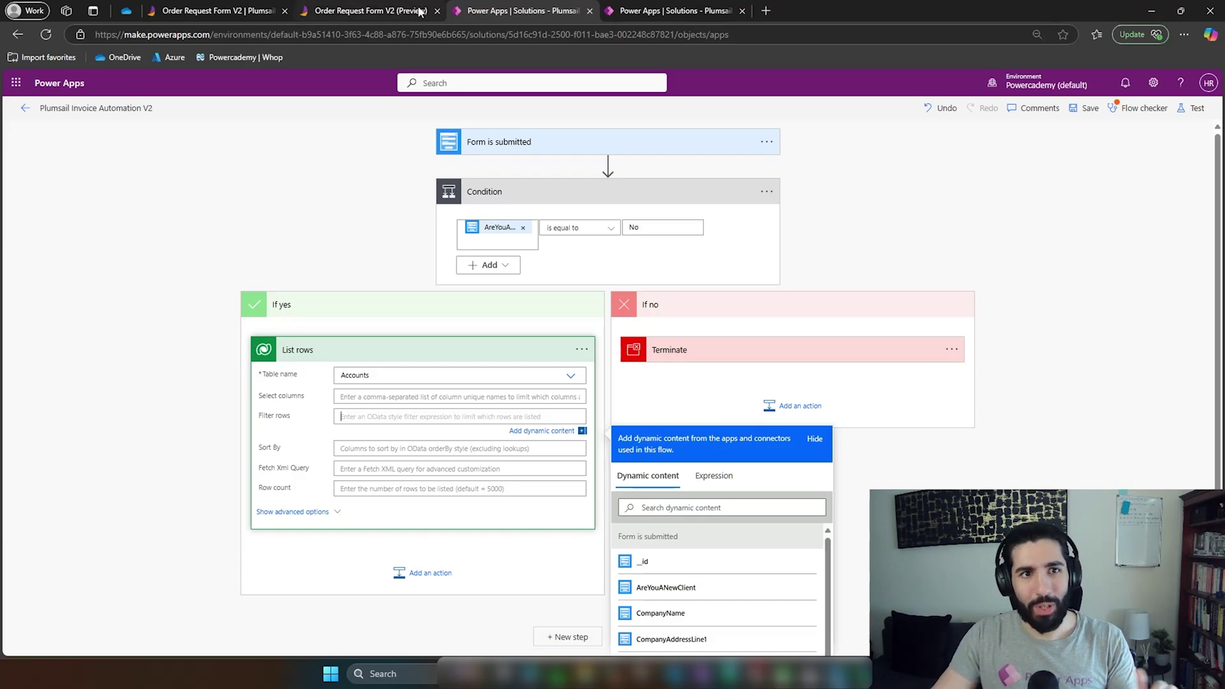
click(638, 10)
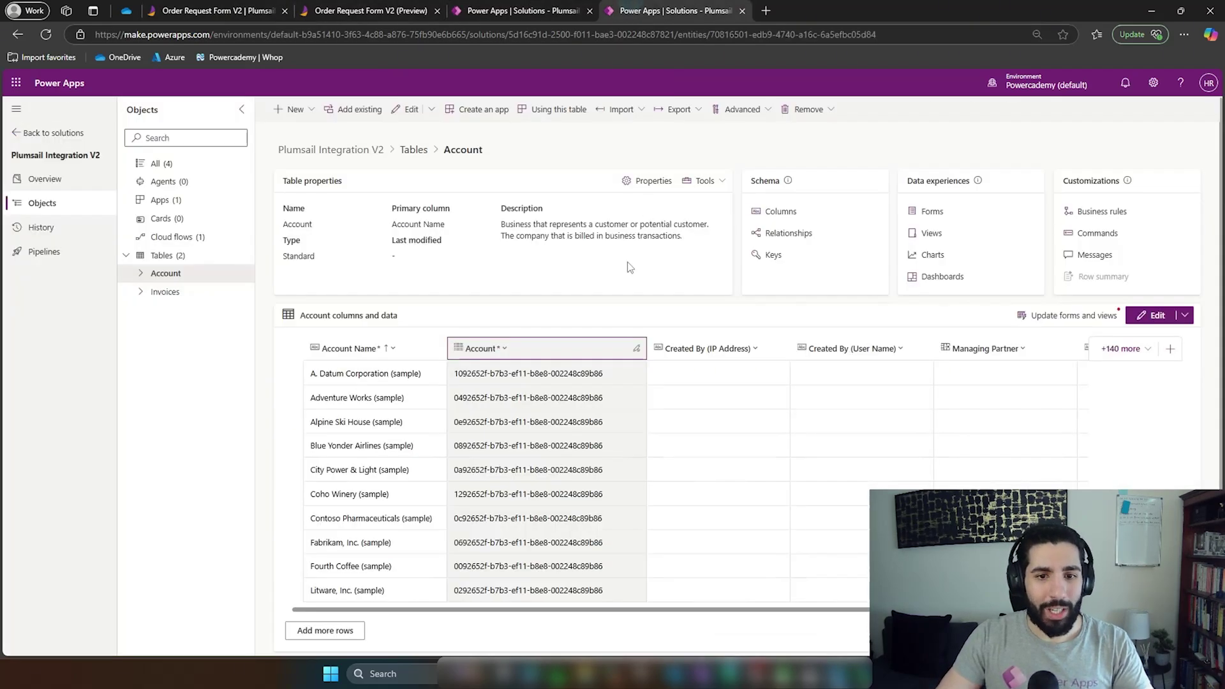
click(491, 352)
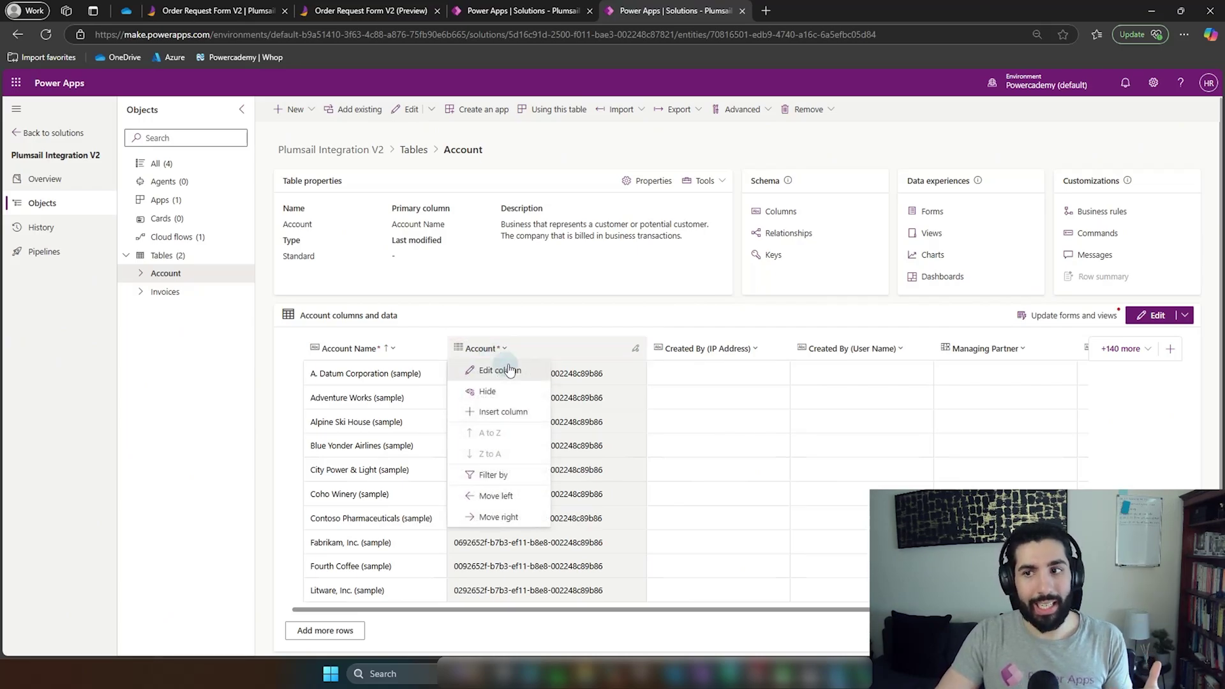
click(509, 371)
click(923, 366)
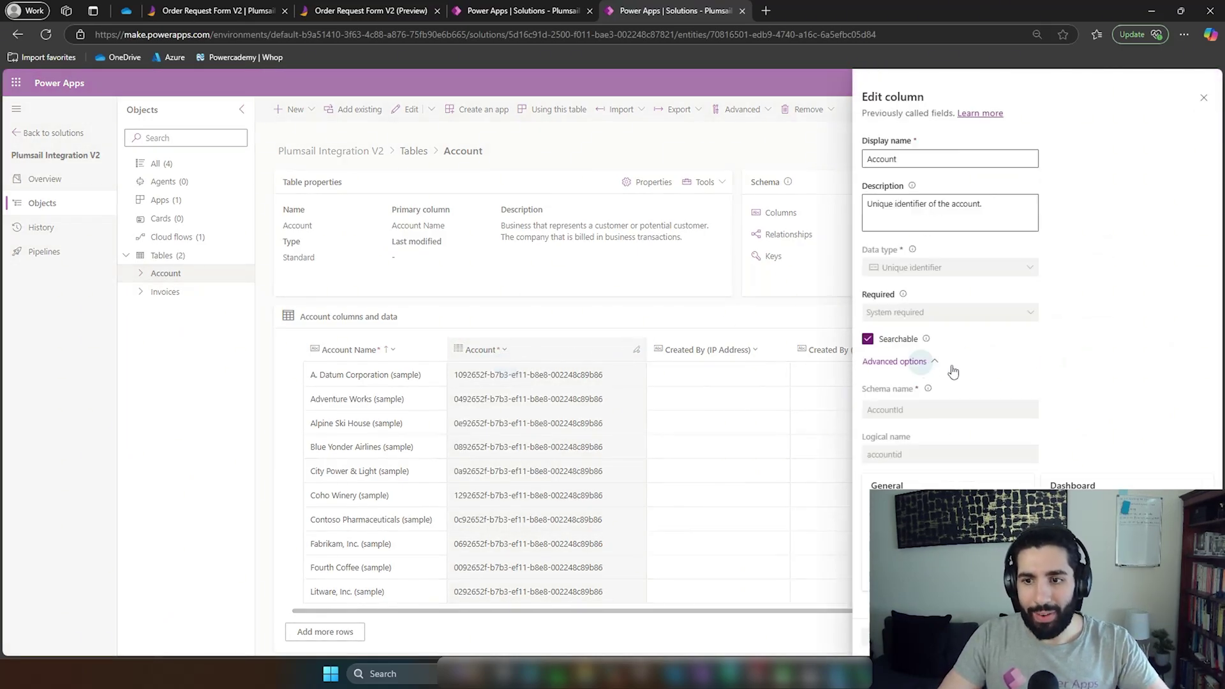
double_click(885, 455)
key(ctrl+c)
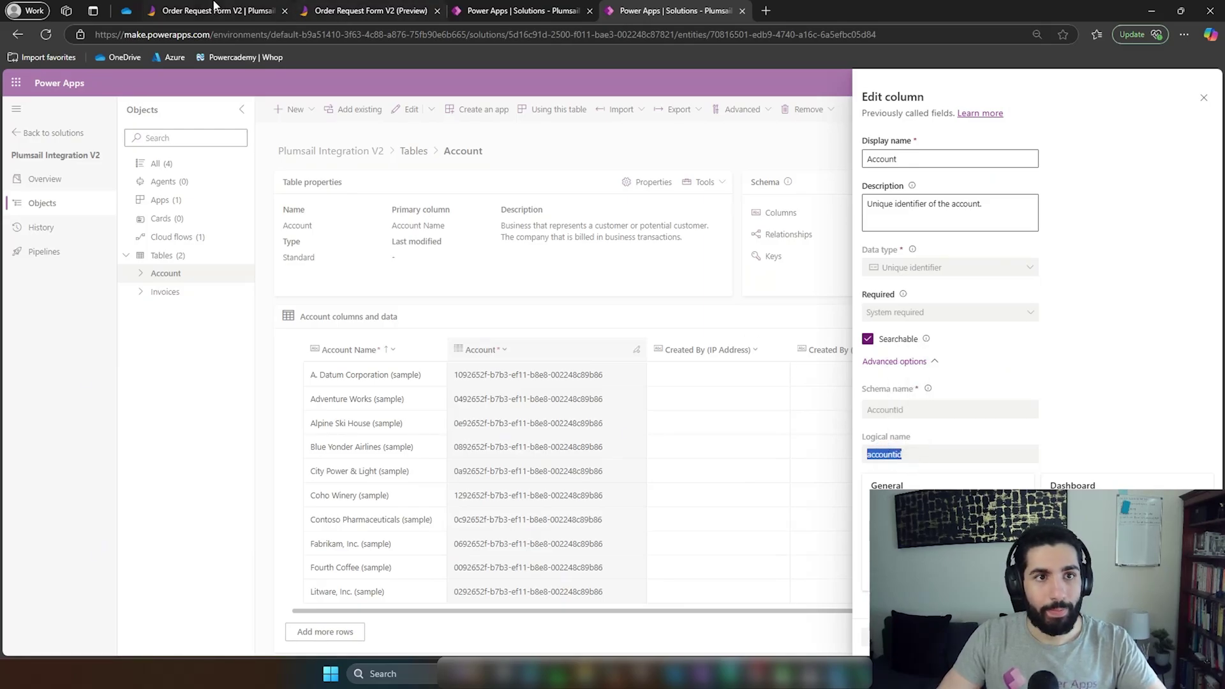
click(472, 9)
key(ctrl+v)
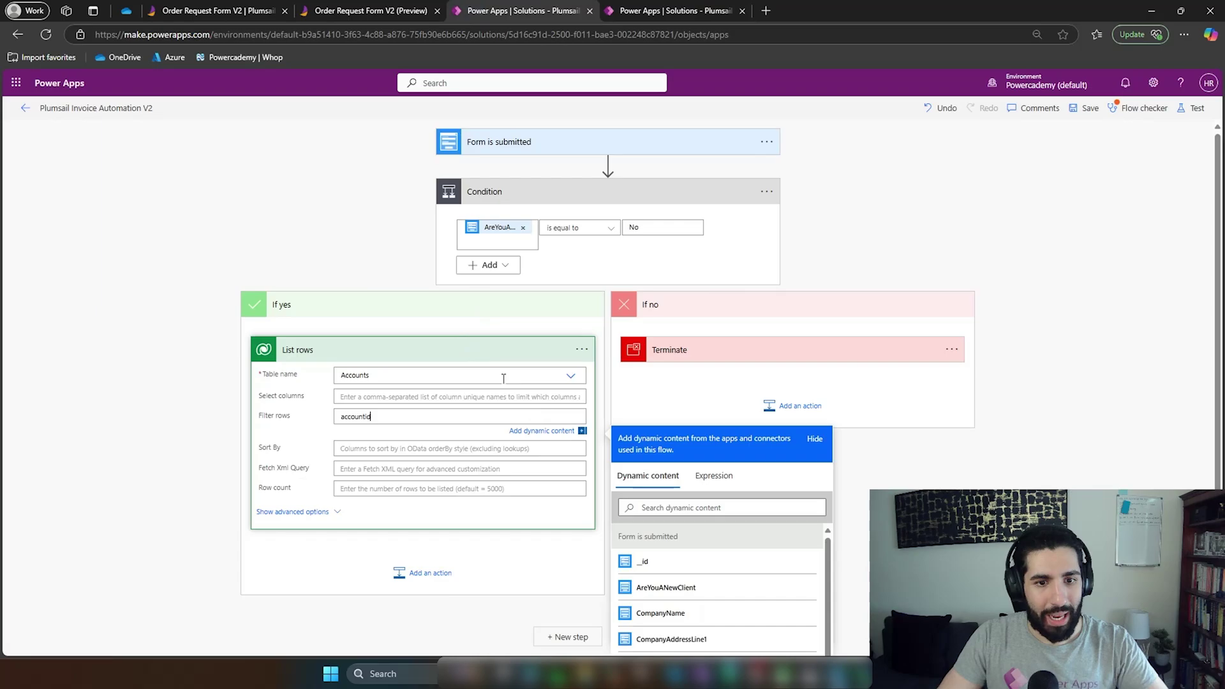
double_click(411, 417)
click(400, 420)
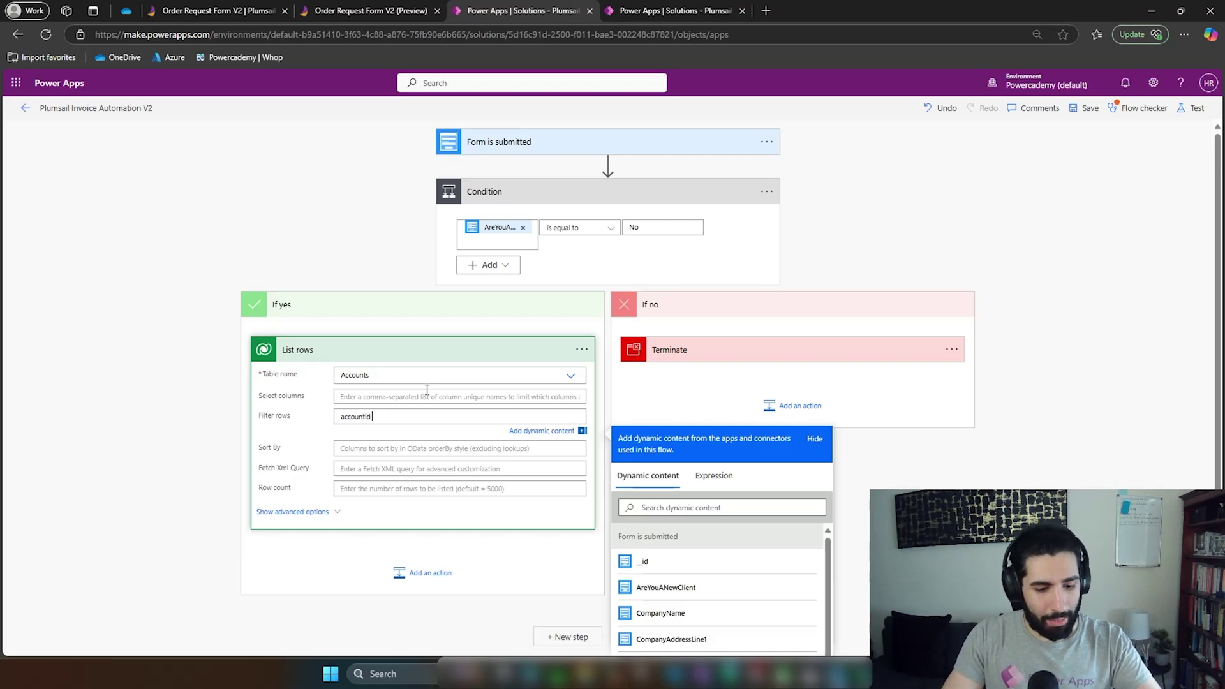
scroll(842, 376, down, 2)
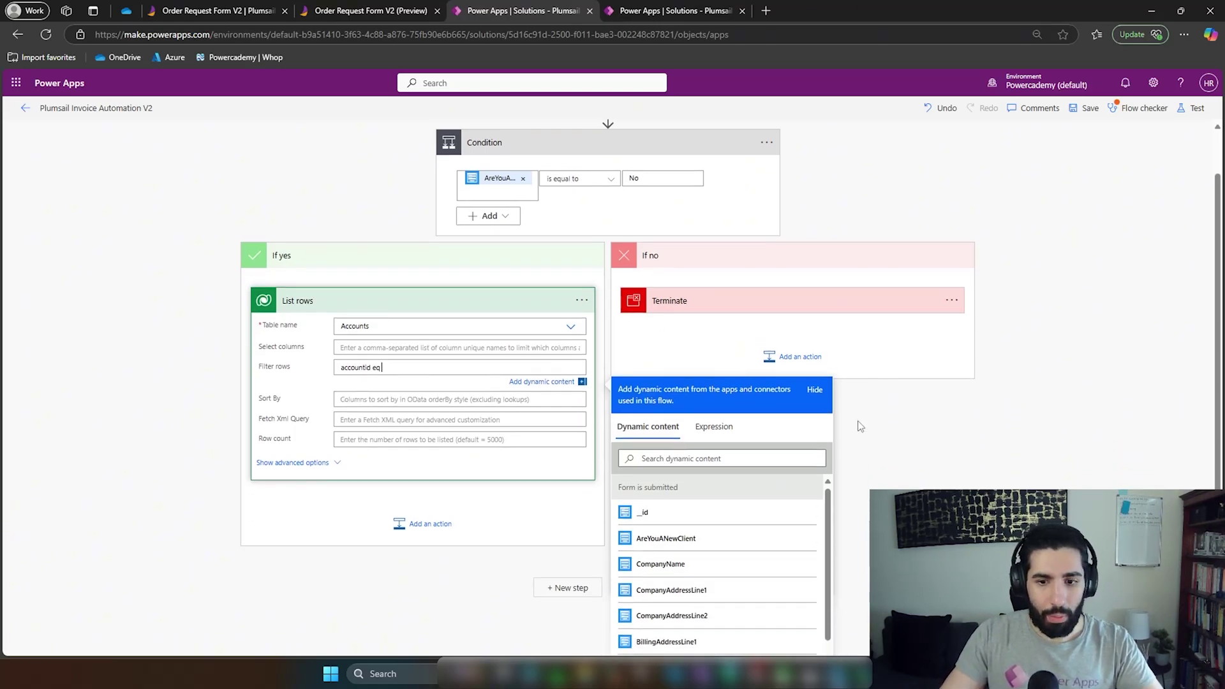
- Close the form preview and check the name of the "What is your company?" field in the form designer
click(236, 7)
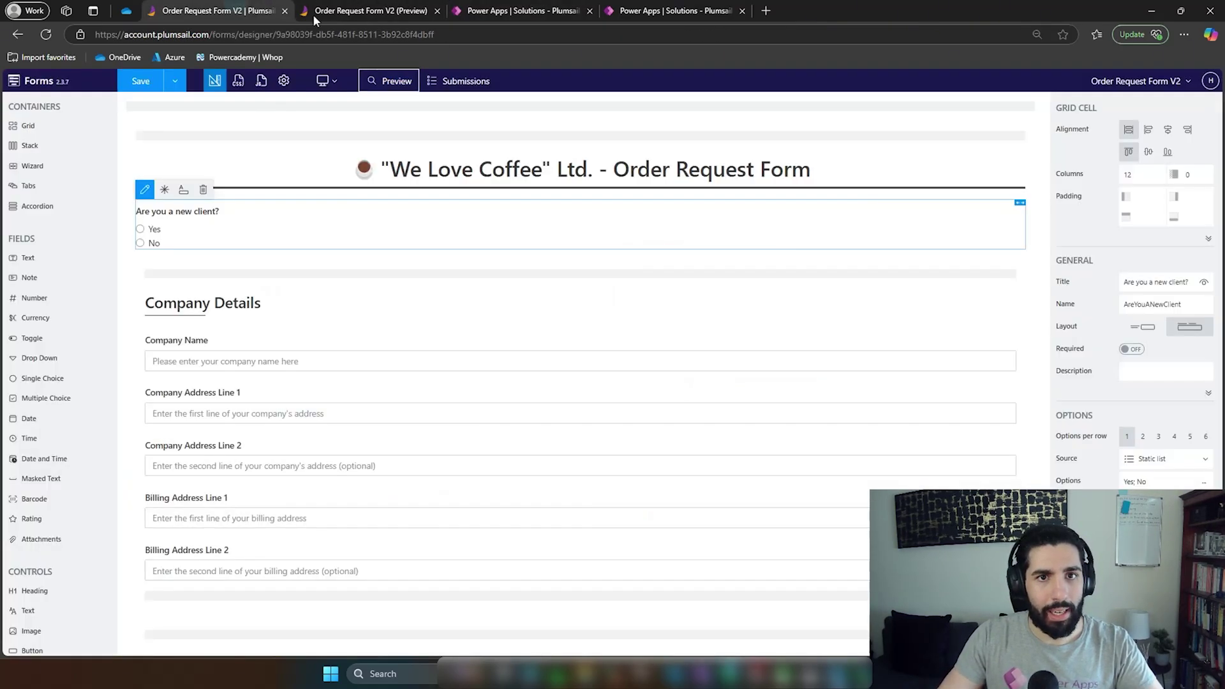
click(370, 11)
click(437, 11)
click(192, 6)
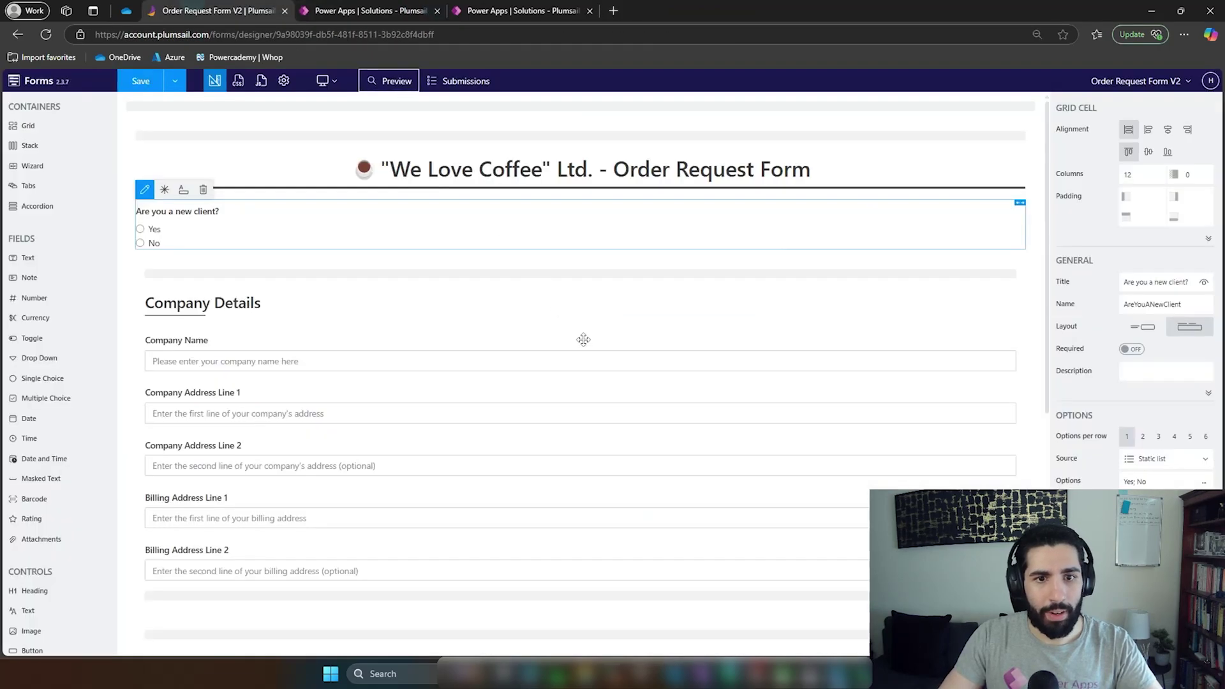
scroll(240, 322, down, 3)
scroll(248, 336, down, 2)
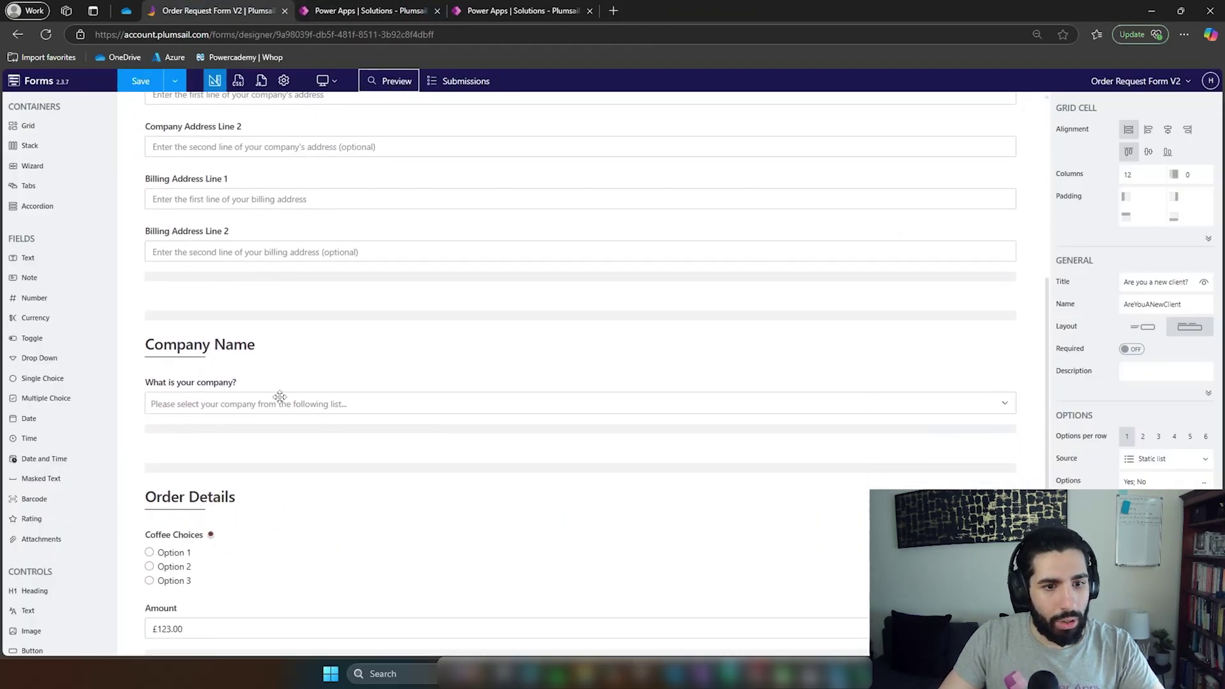
click(279, 397)
click(1155, 306)
double_click(1155, 307)
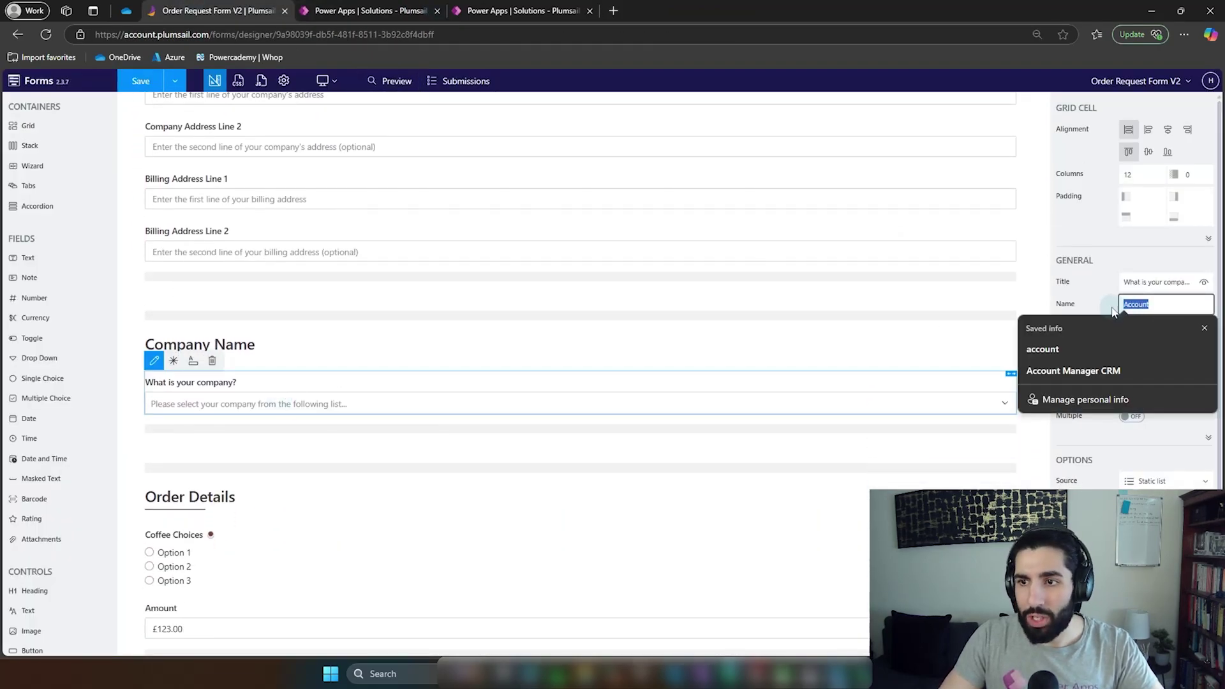
- Complete the List rows filter with the form's Account dynamic value and save the flow
click(406, 8)
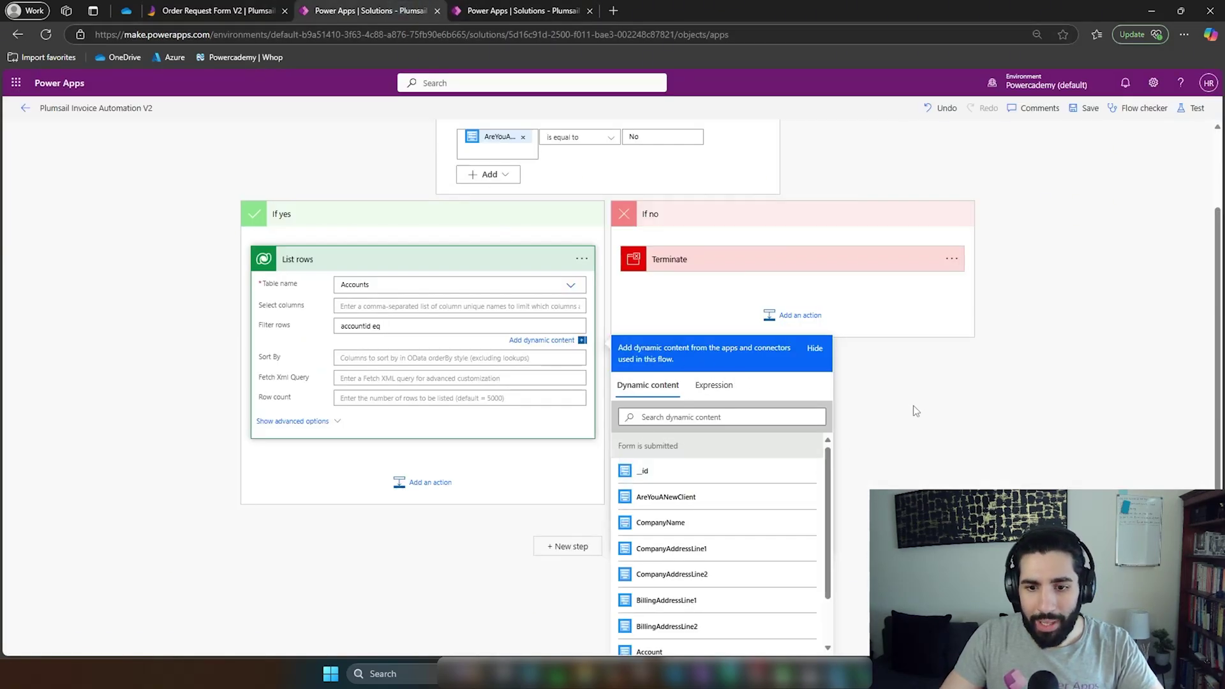
scroll(715, 577, down, 1)
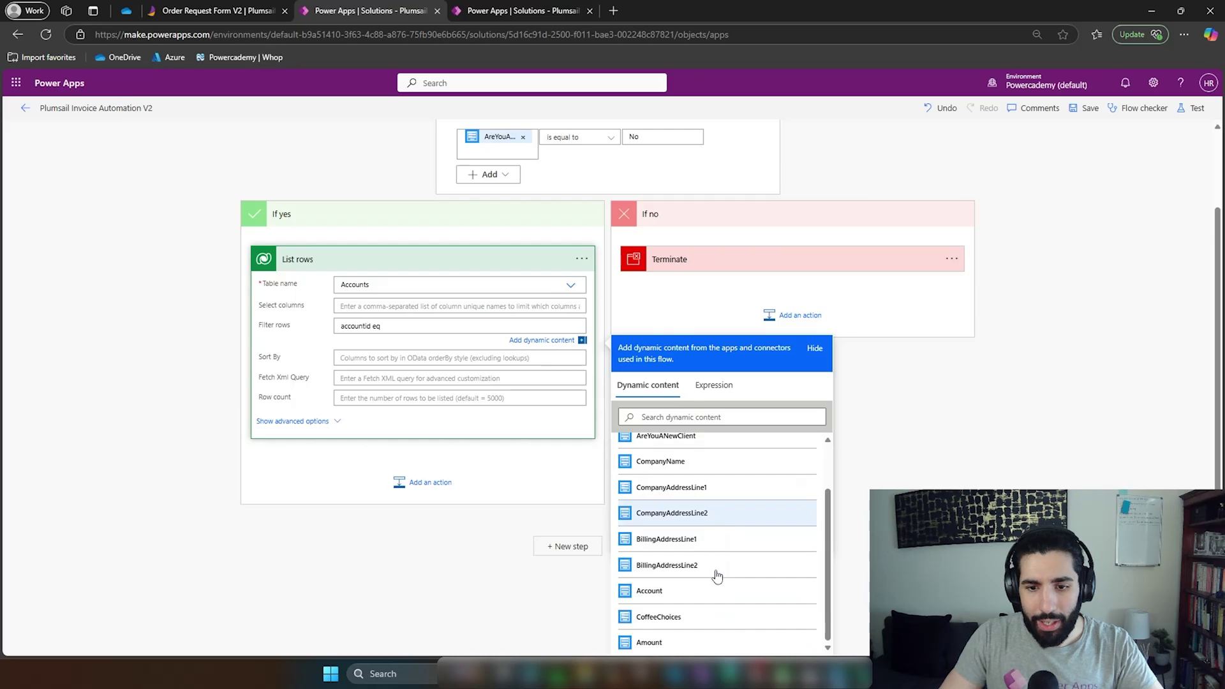
click(689, 587)
click(989, 417)
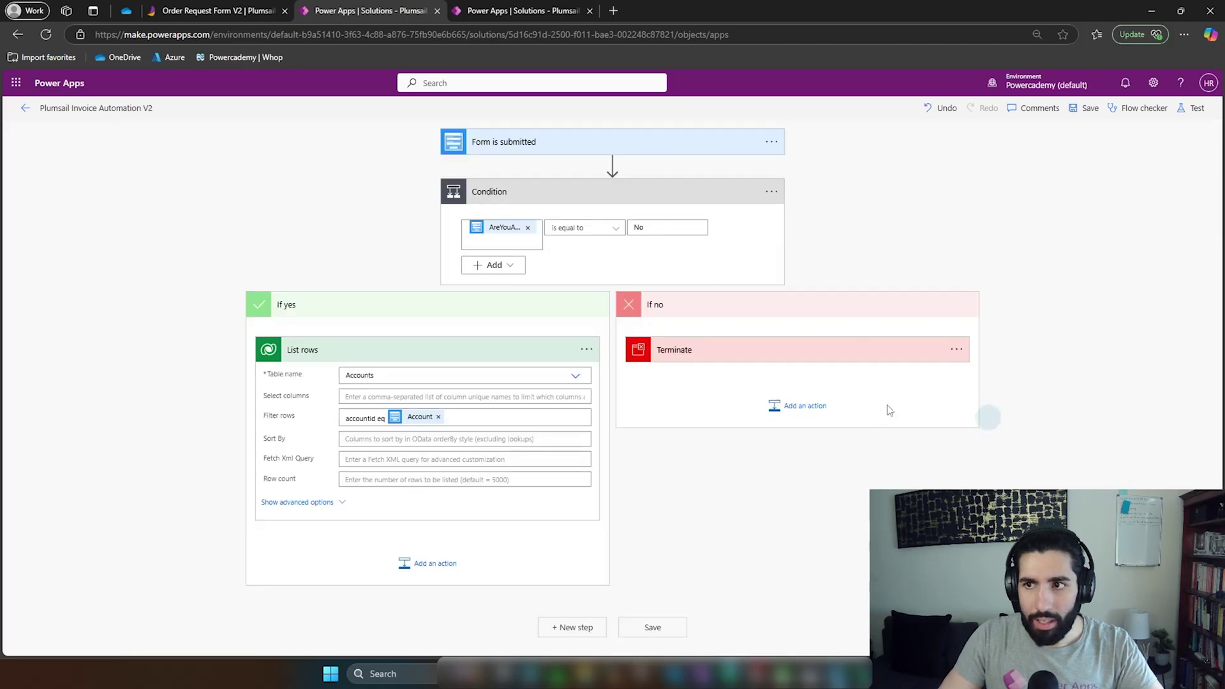
click(1086, 108)
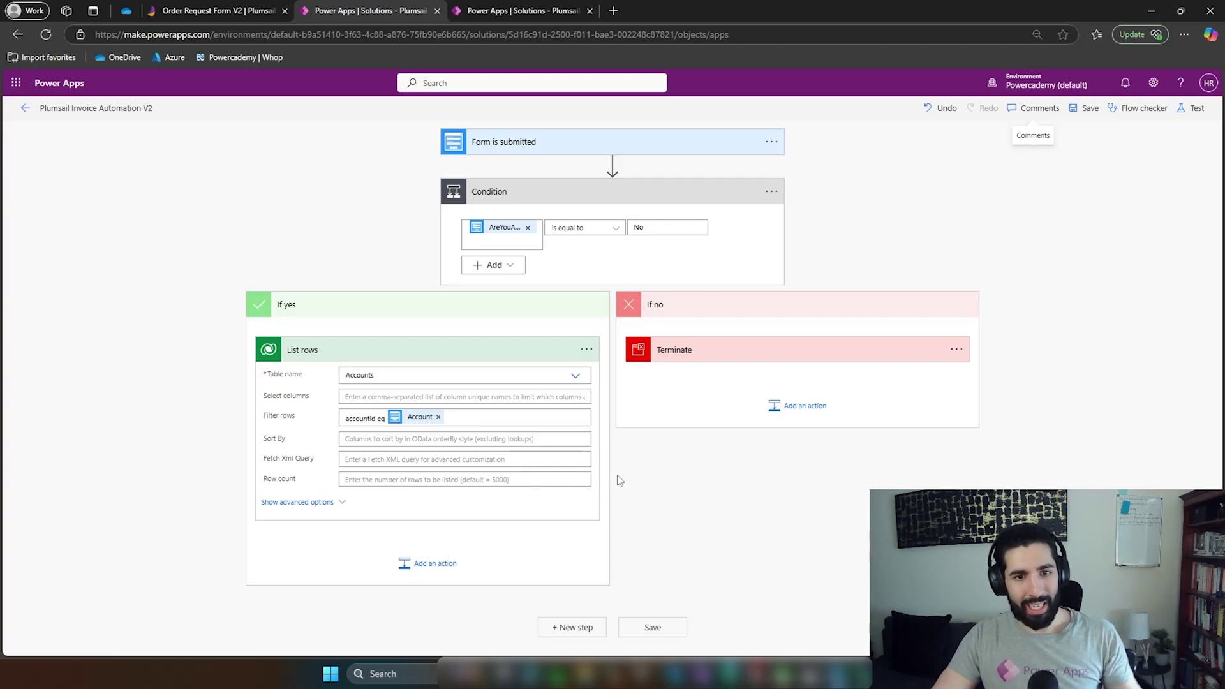
- Add a Compose action after List rows in the If yes branch, using the List rows Description value as its input
click(431, 565)
text(compose)
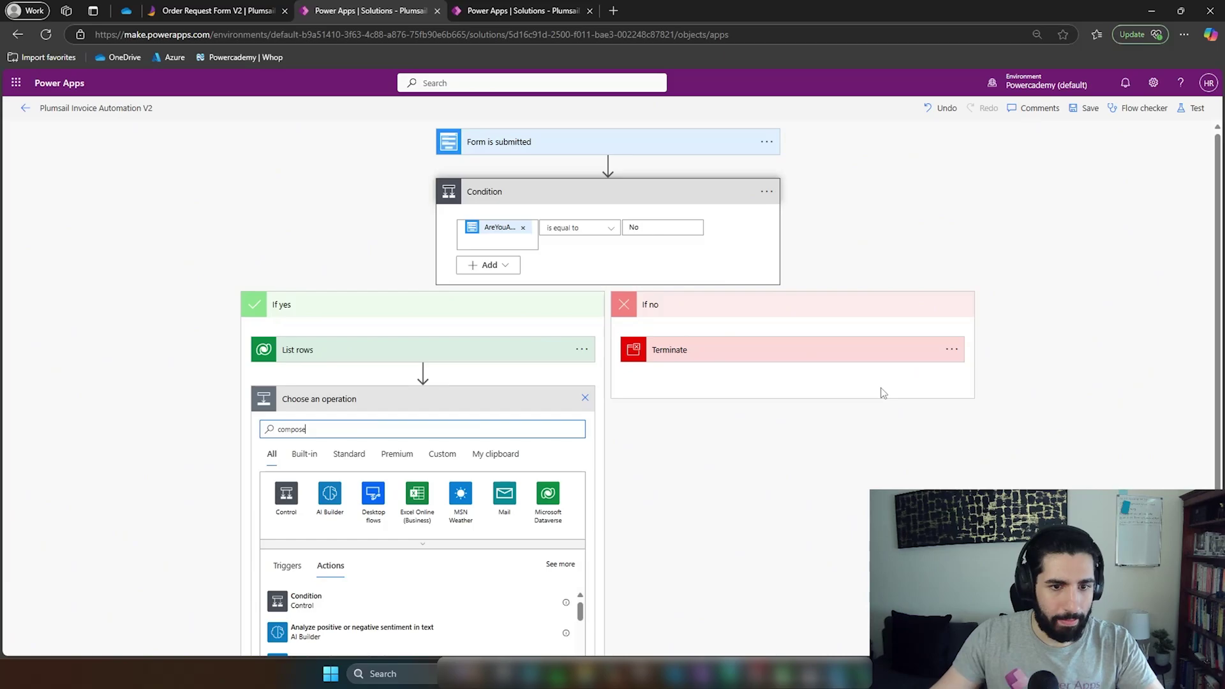
click(332, 600)
click(382, 424)
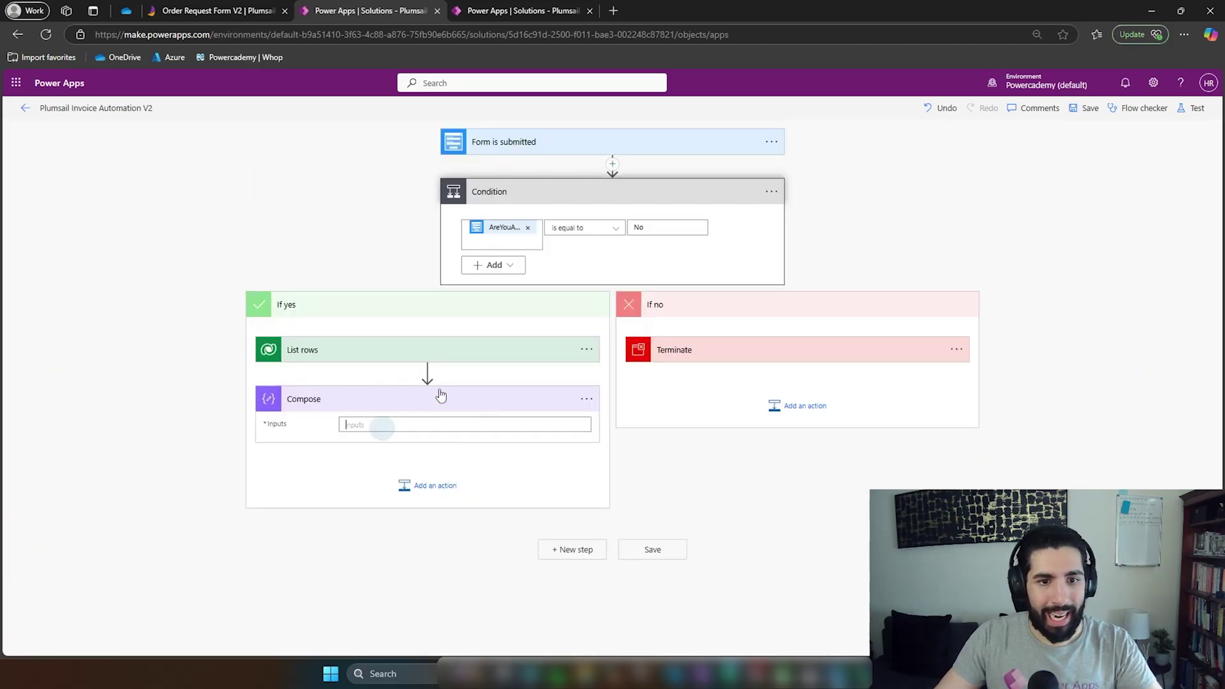
scroll(873, 479, down, 1)
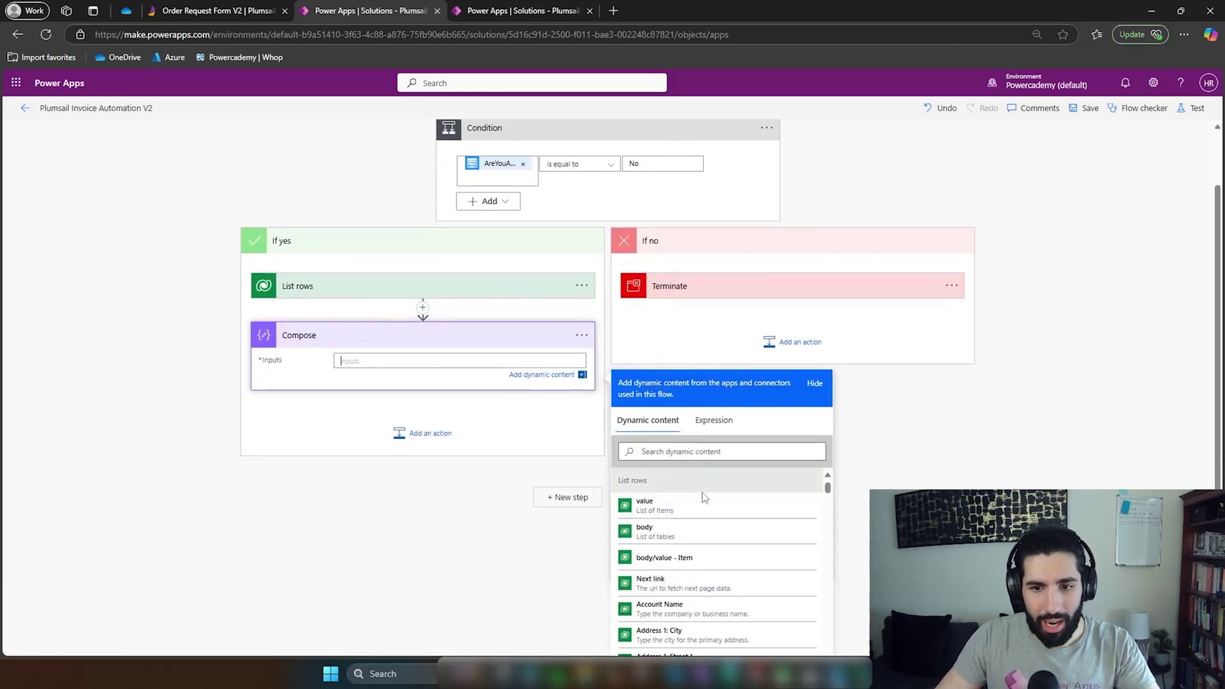
scroll(686, 549, down, 3)
scroll(693, 546, down, 2)
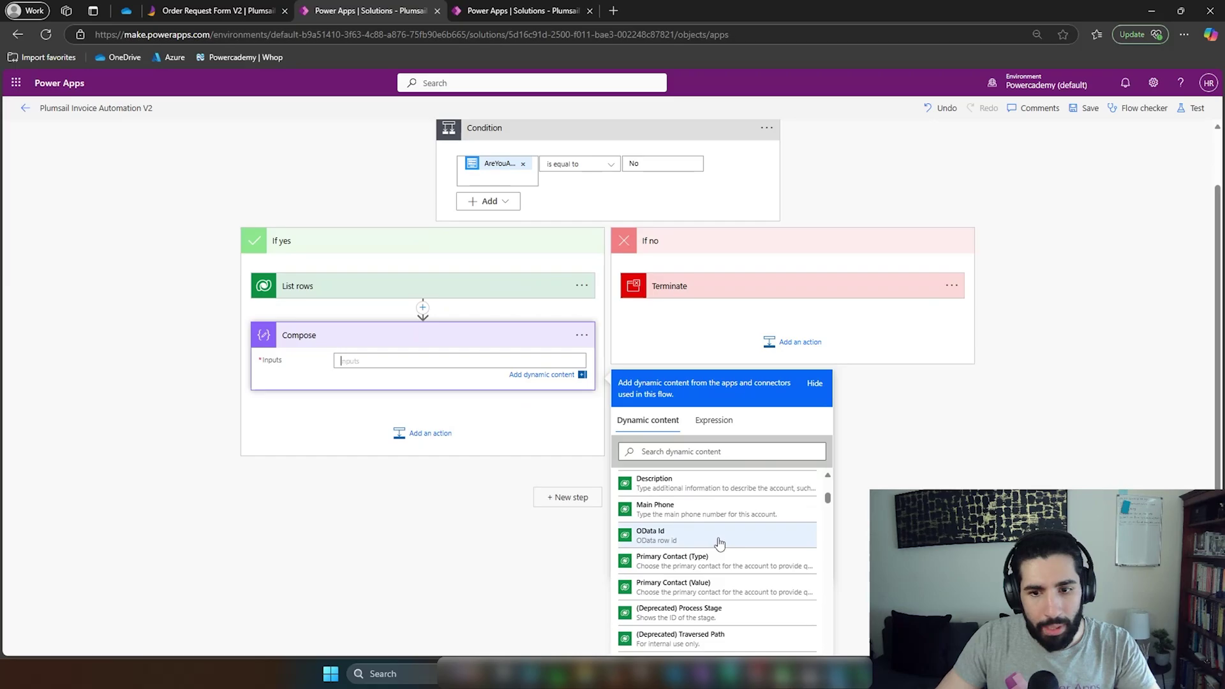
click(740, 497)
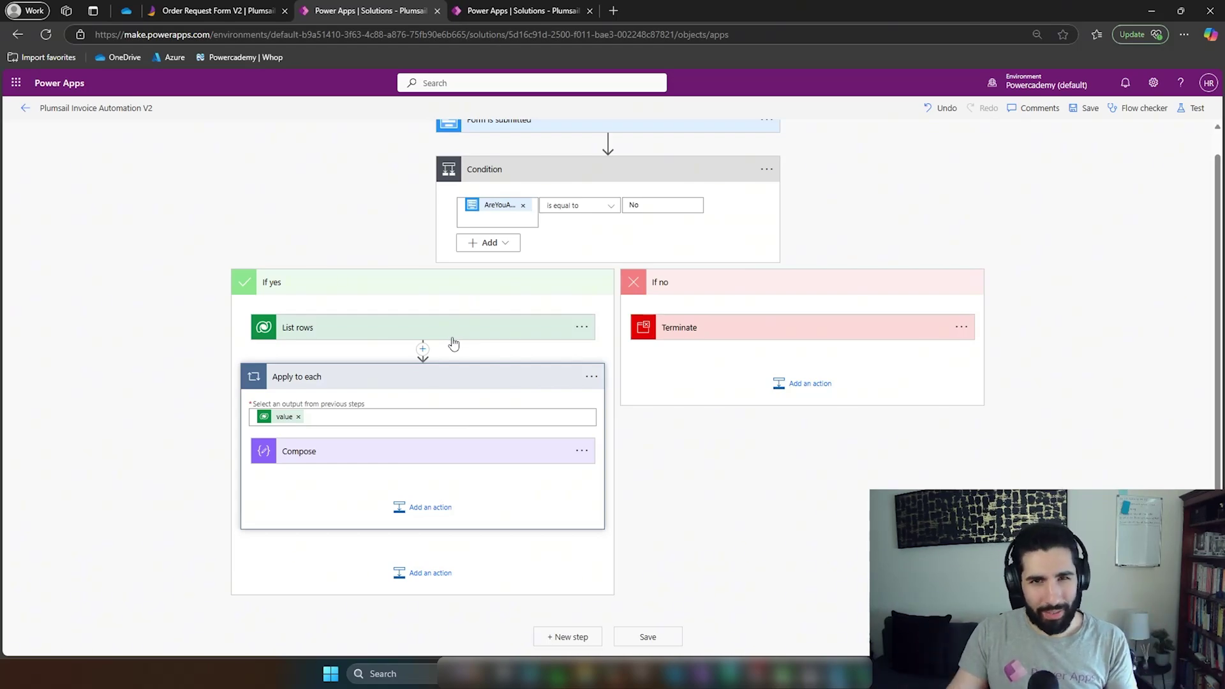
- Inspect the Compose input, and delete the Apply to each loop together with the Compose action inside it
click(425, 454)
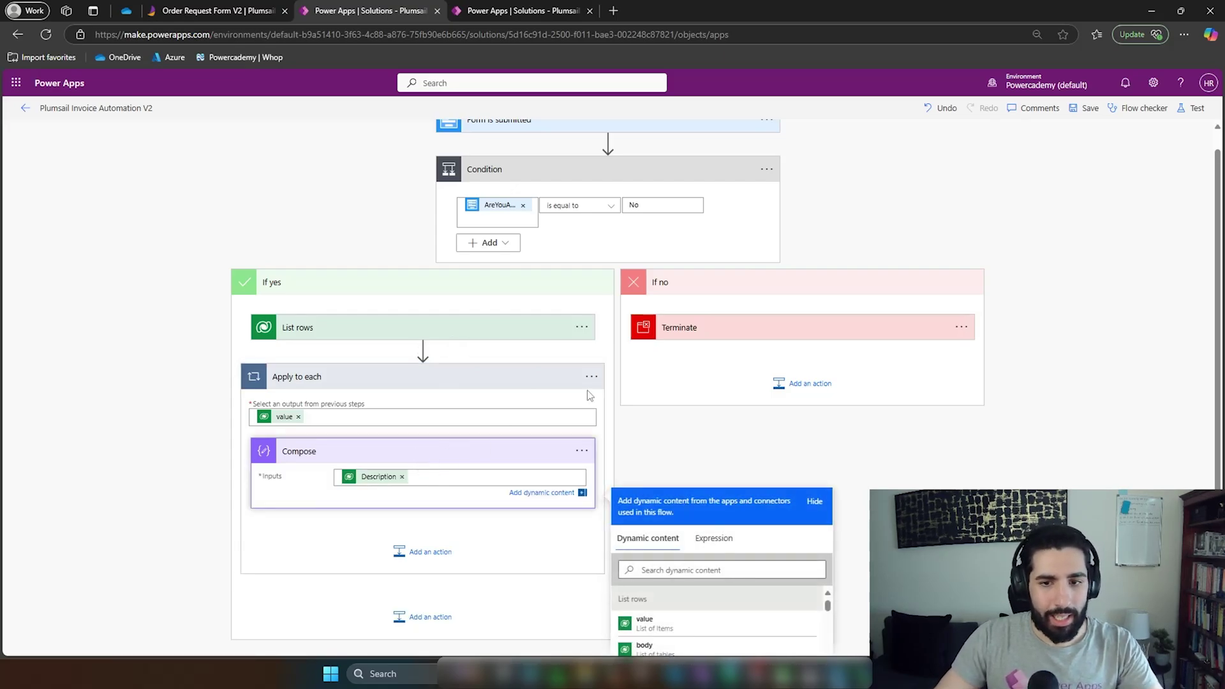
click(591, 383)
click(632, 534)
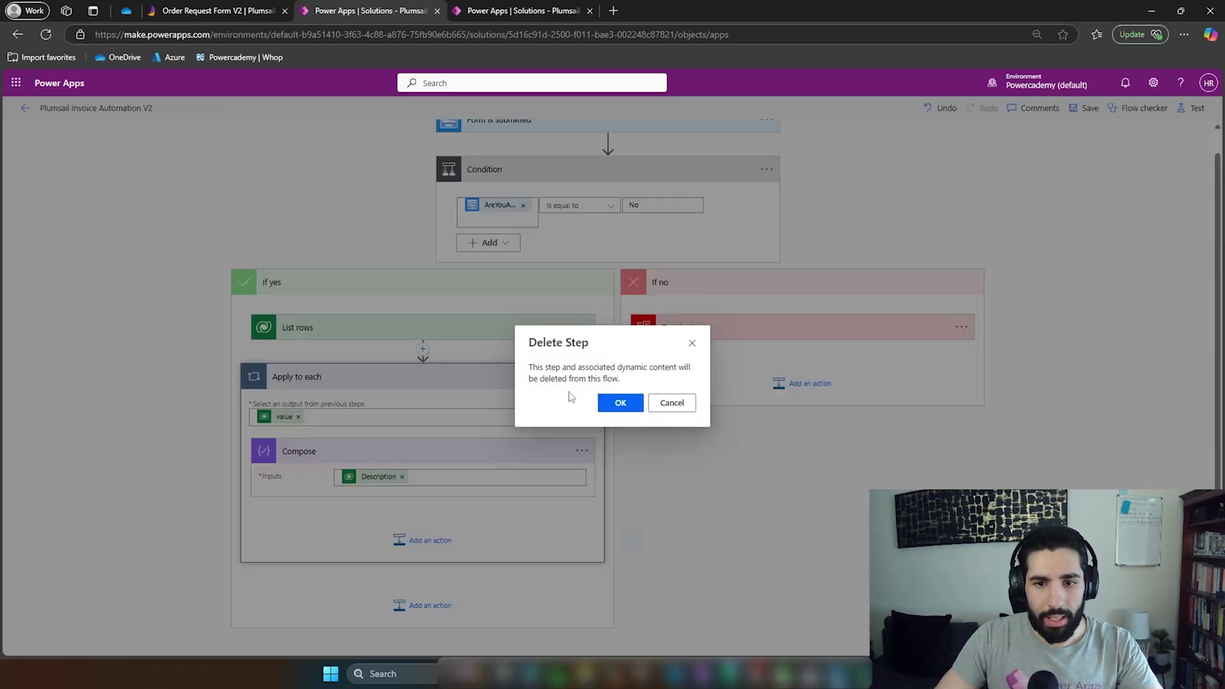
click(609, 403)
- Add a Dataverse Get a row by ID action after List rows in the If yes branch and set its table to Accounts
click(423, 405)
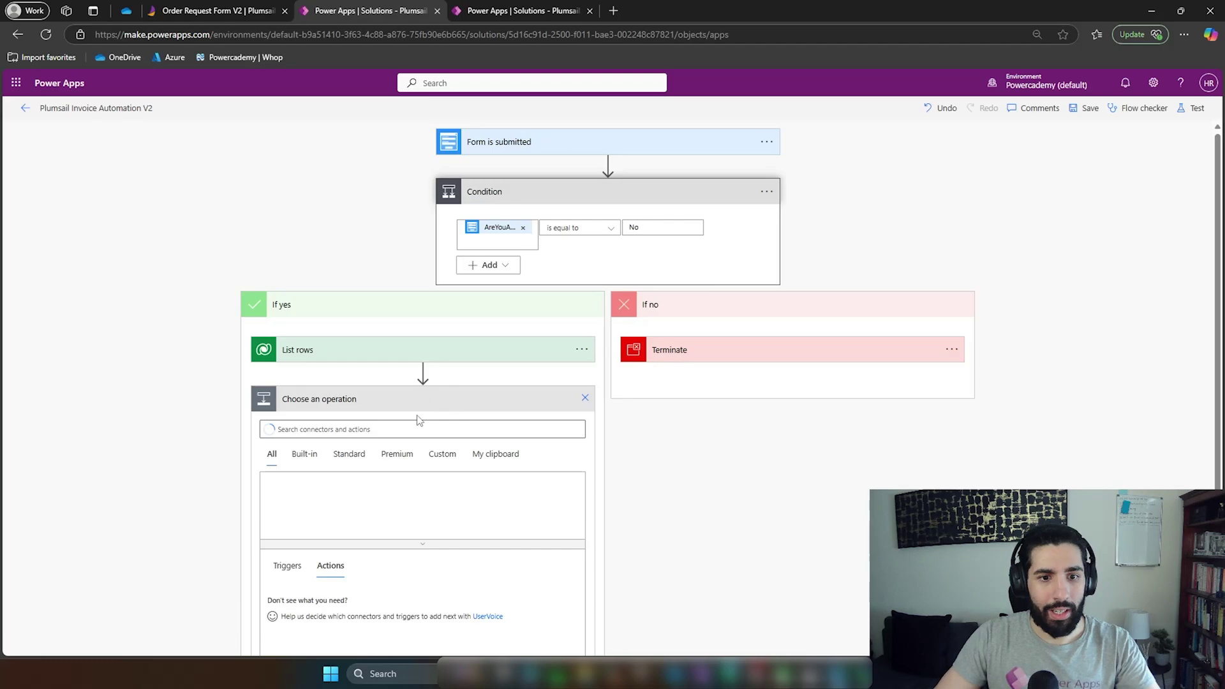
text(get row b)
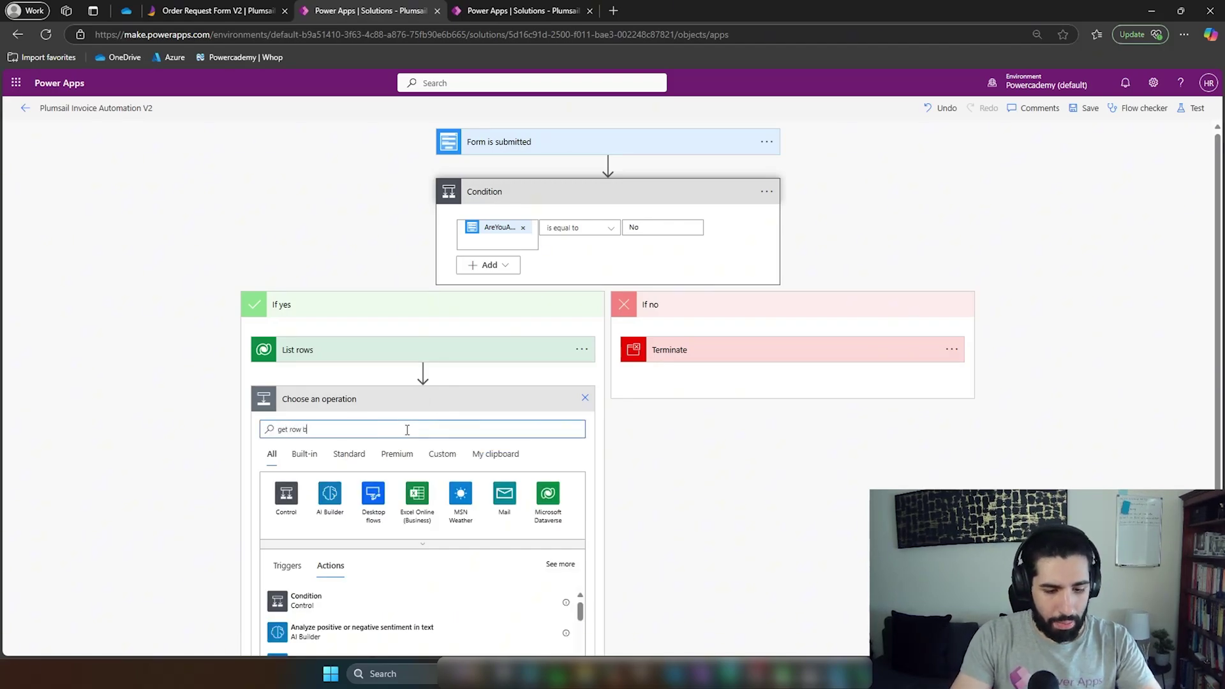
text(y u)
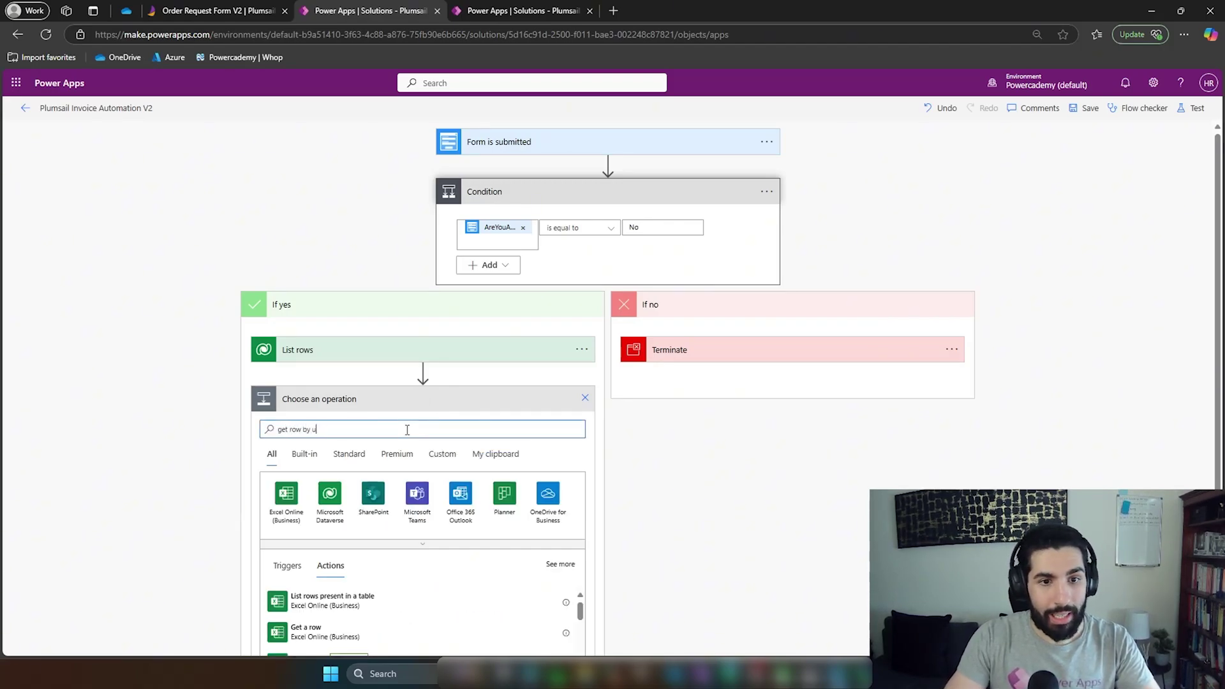
key(BackSpace)
text(id)
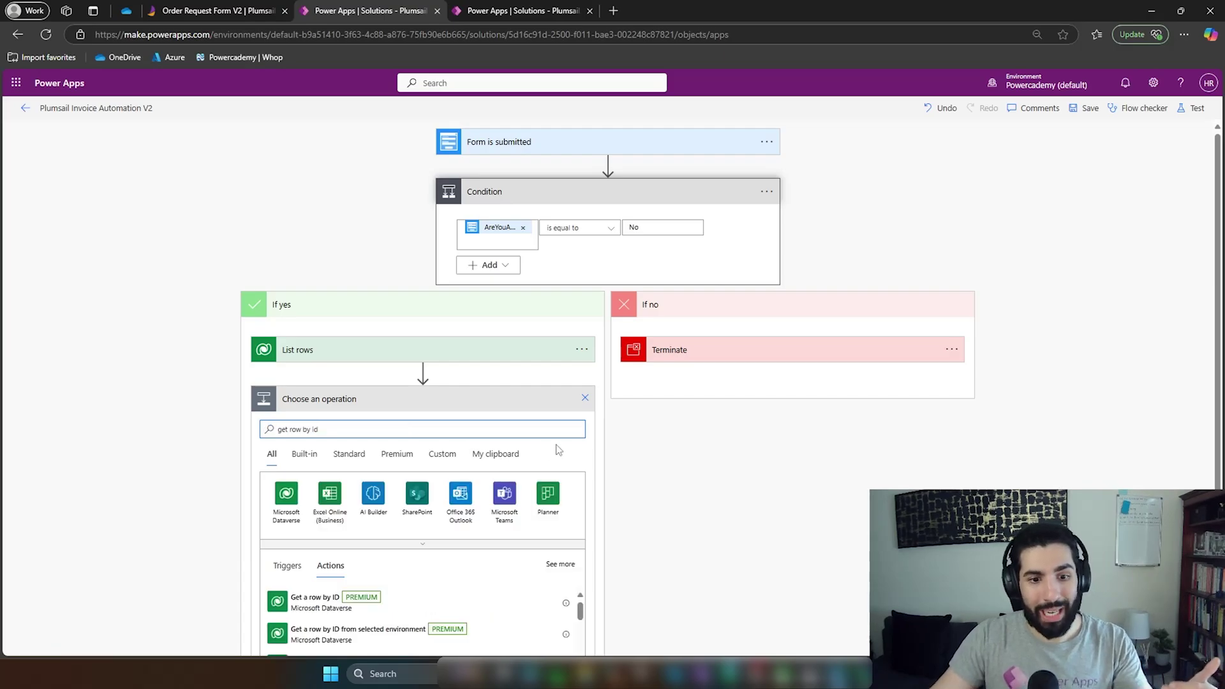
scroll(626, 504, down, 2)
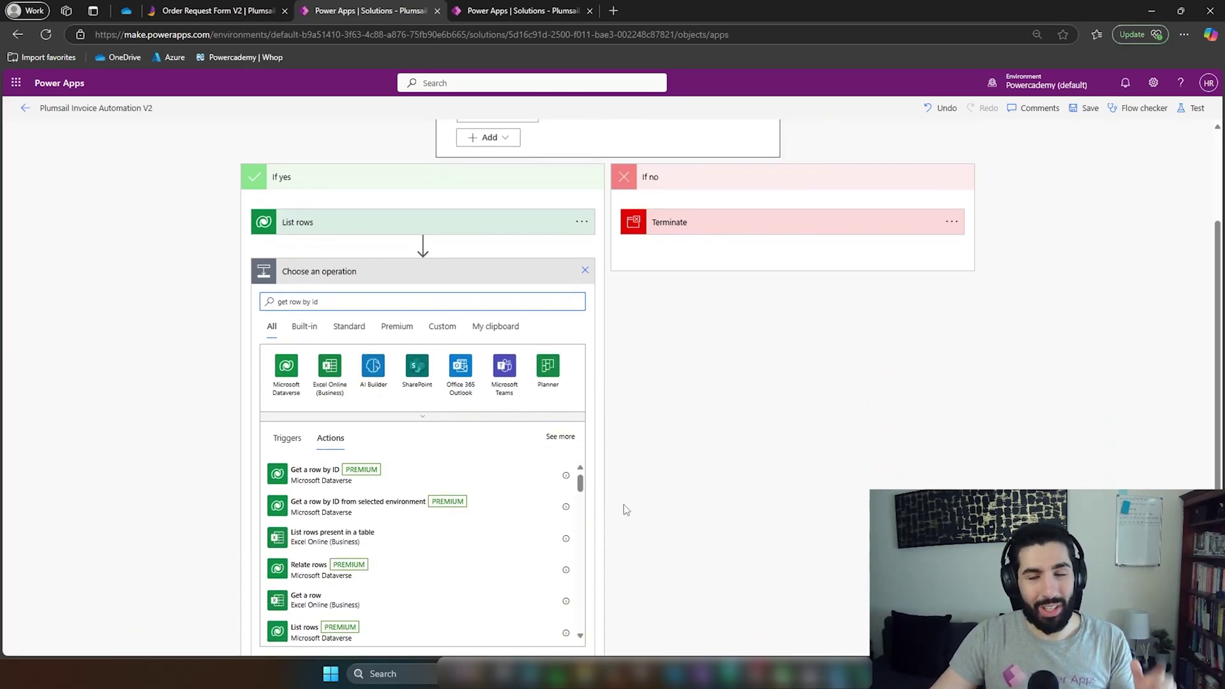
click(460, 478)
click(577, 426)
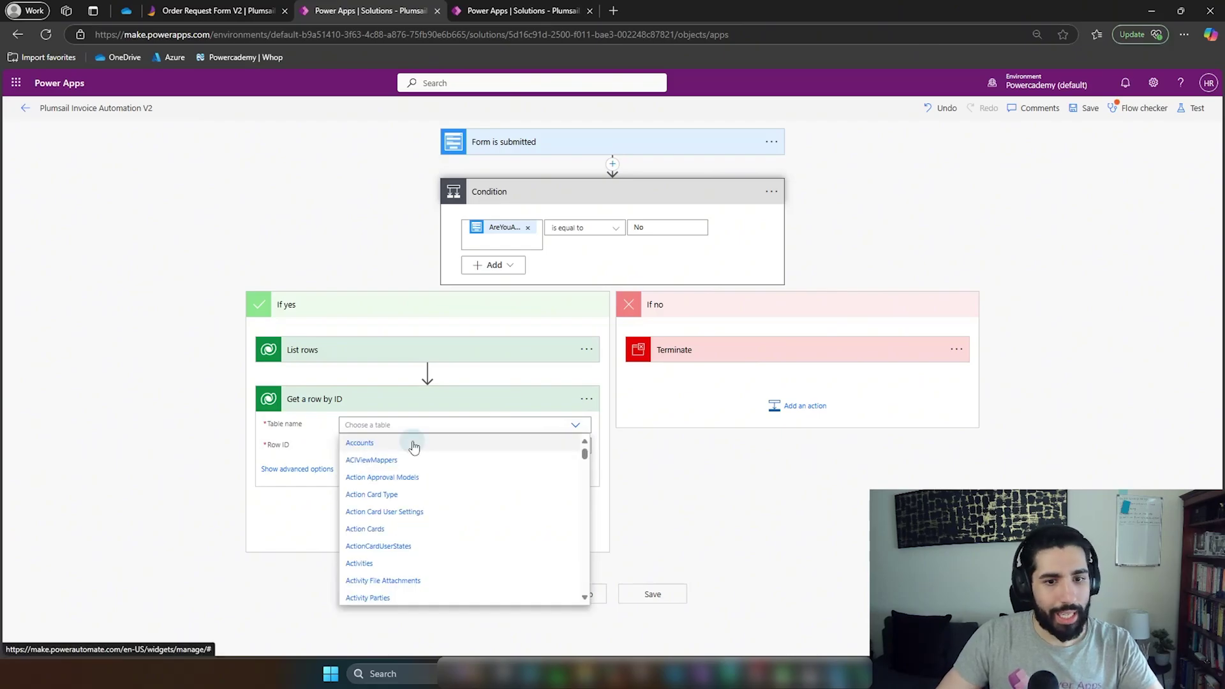
click(412, 443)
- Write the Row ID expression first(outputs('List_rows')?['body/value'])['accountid'] for the Get a row by ID action
scroll(881, 469, down, 2)
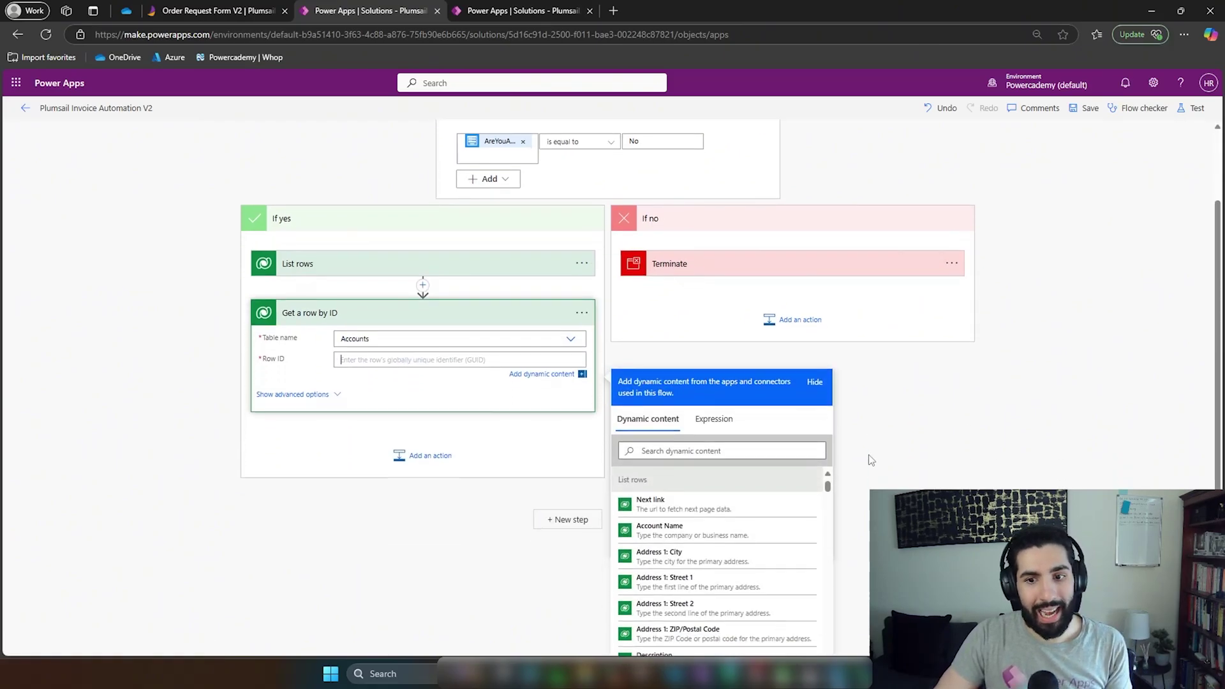
click(722, 397)
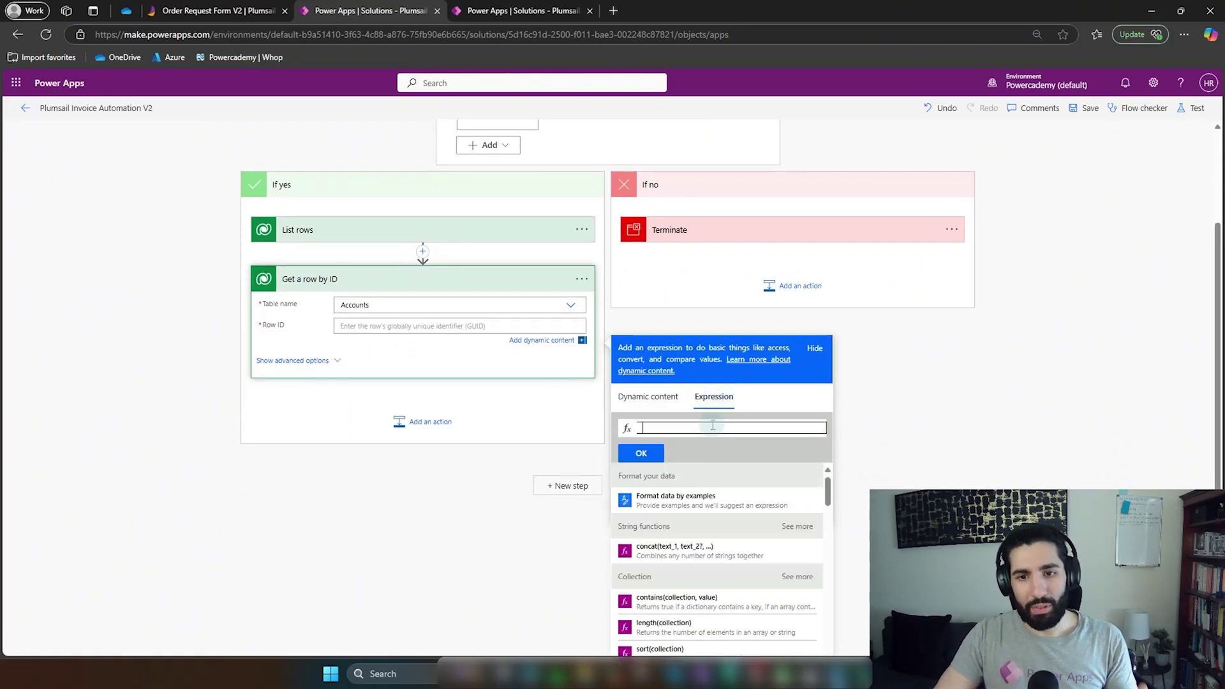
text(fir)
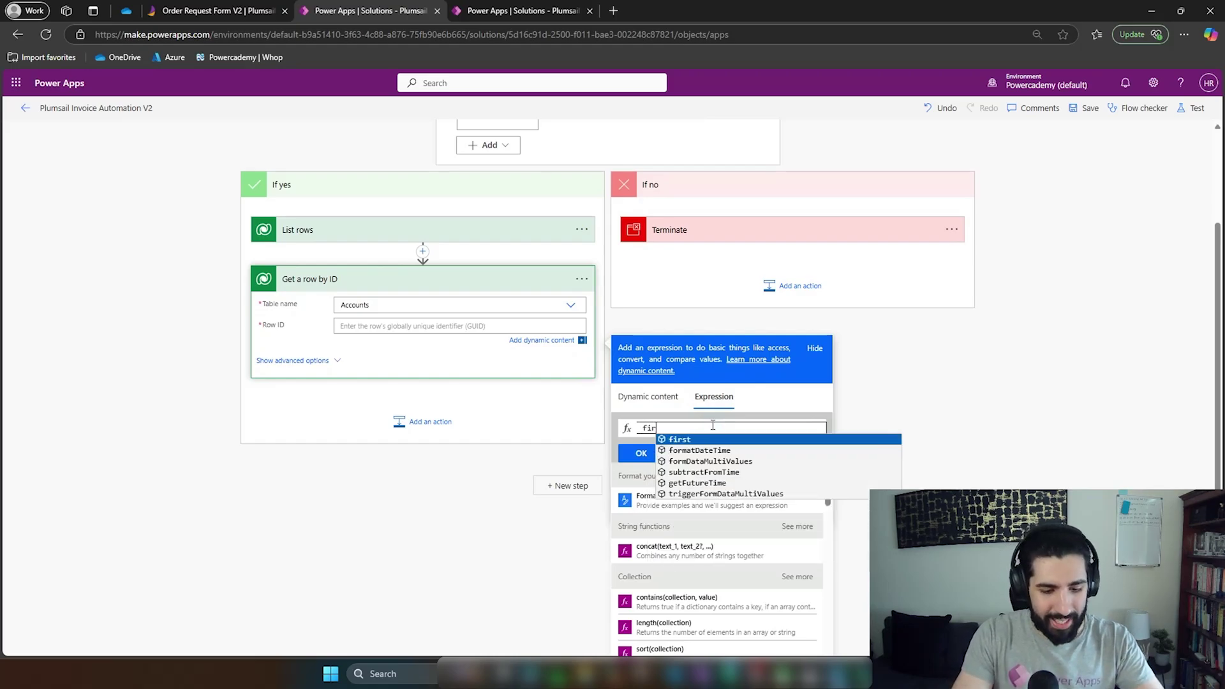
text(st()
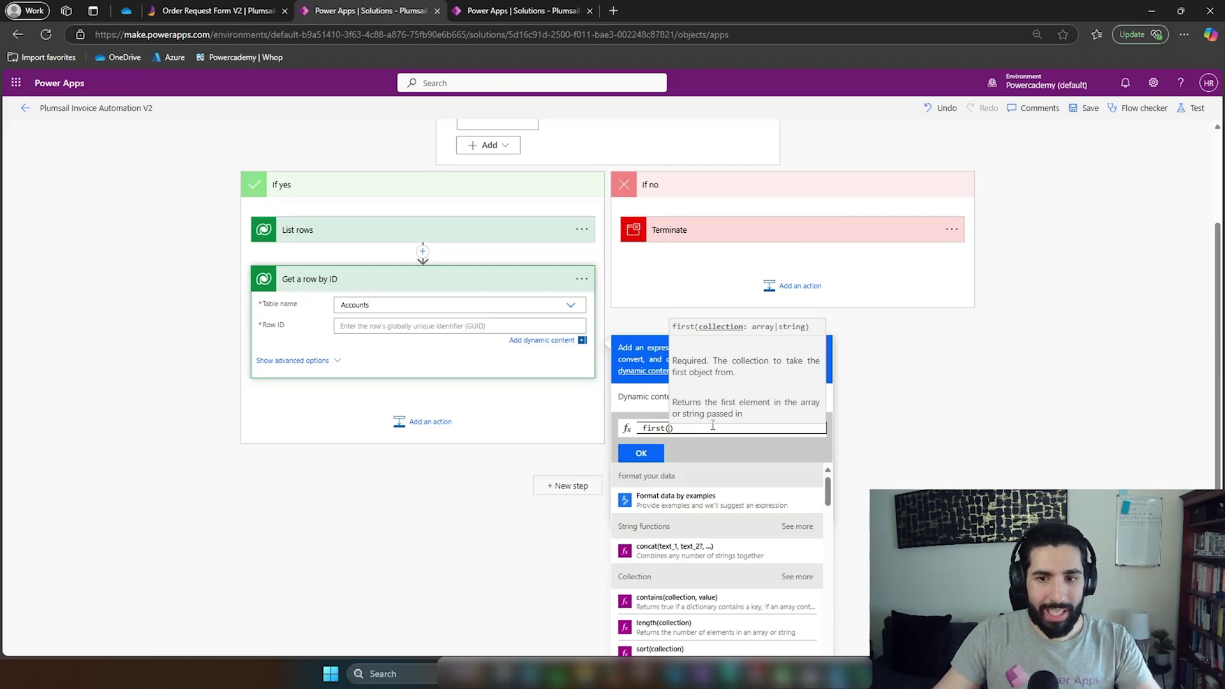
click(653, 403)
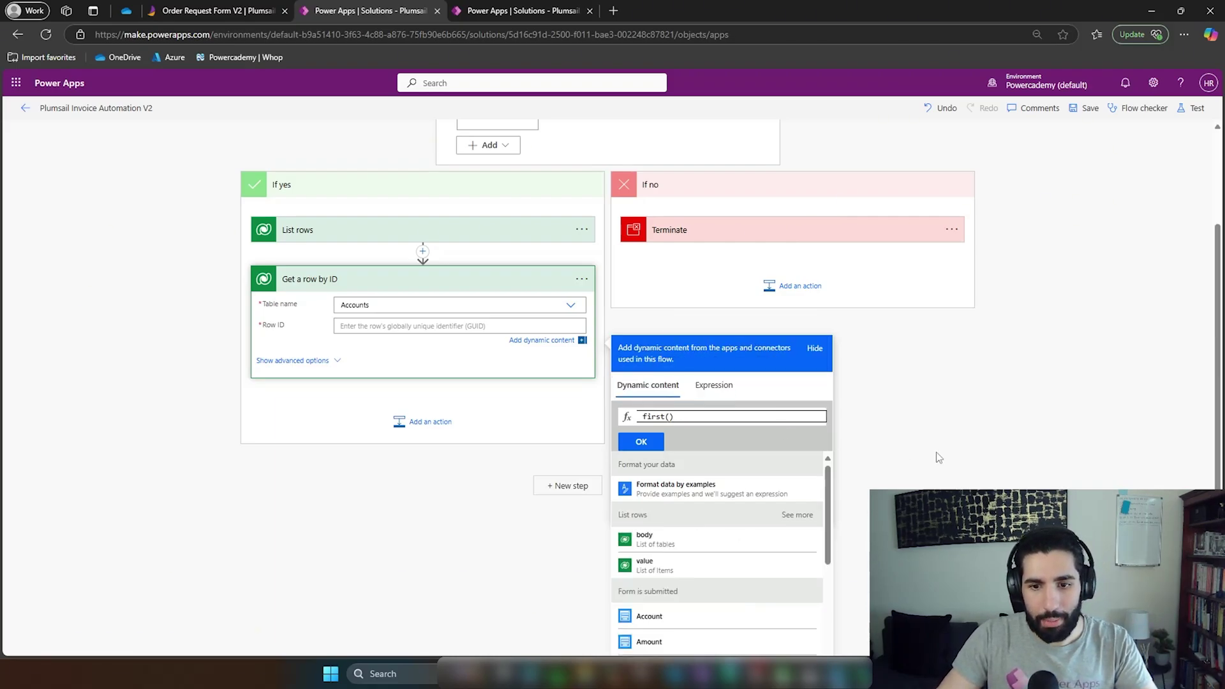
scroll(689, 529, down, 1)
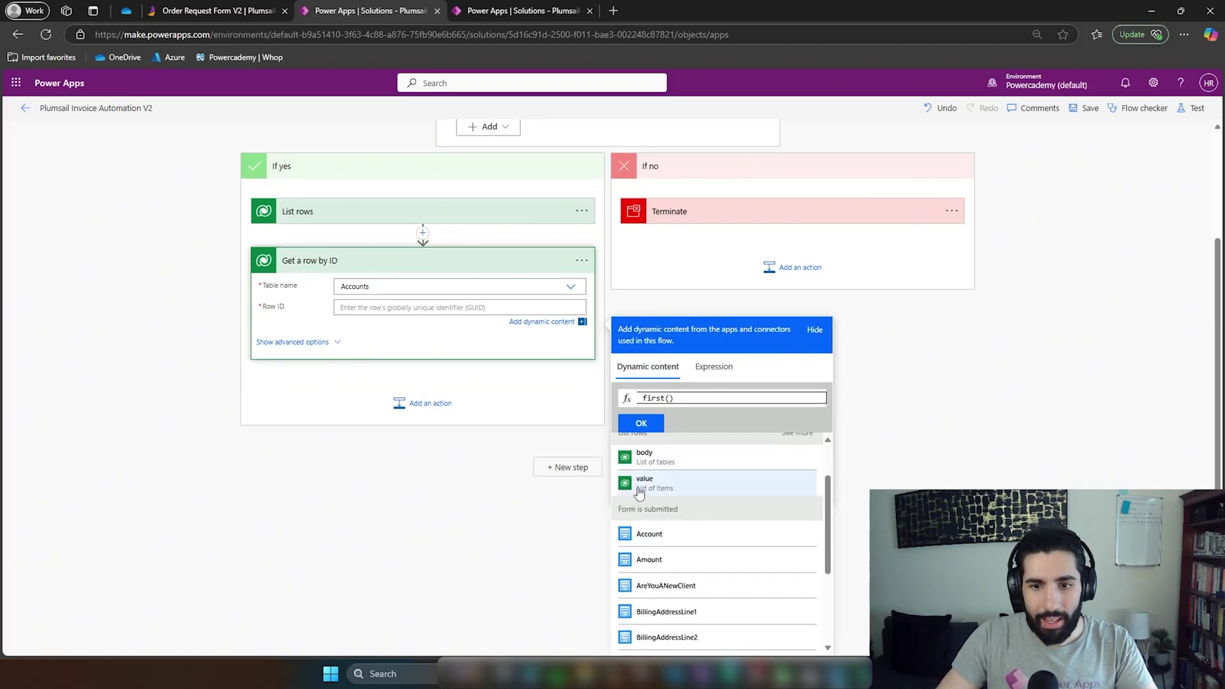
click(644, 481)
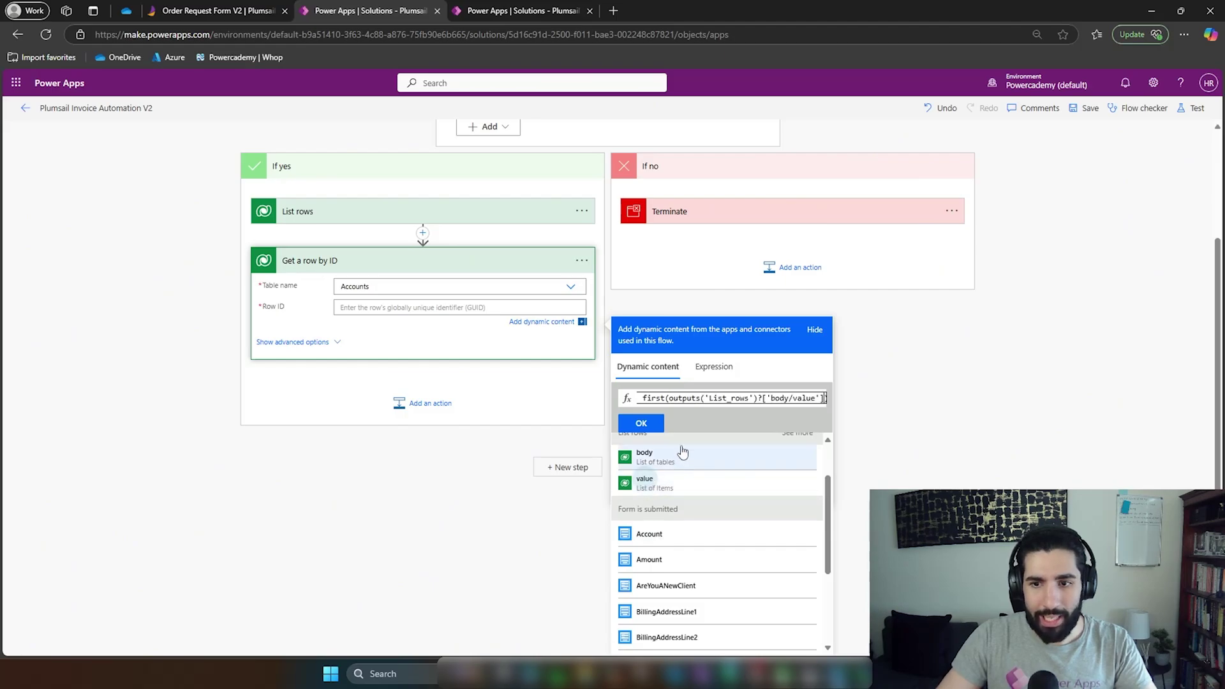
text())
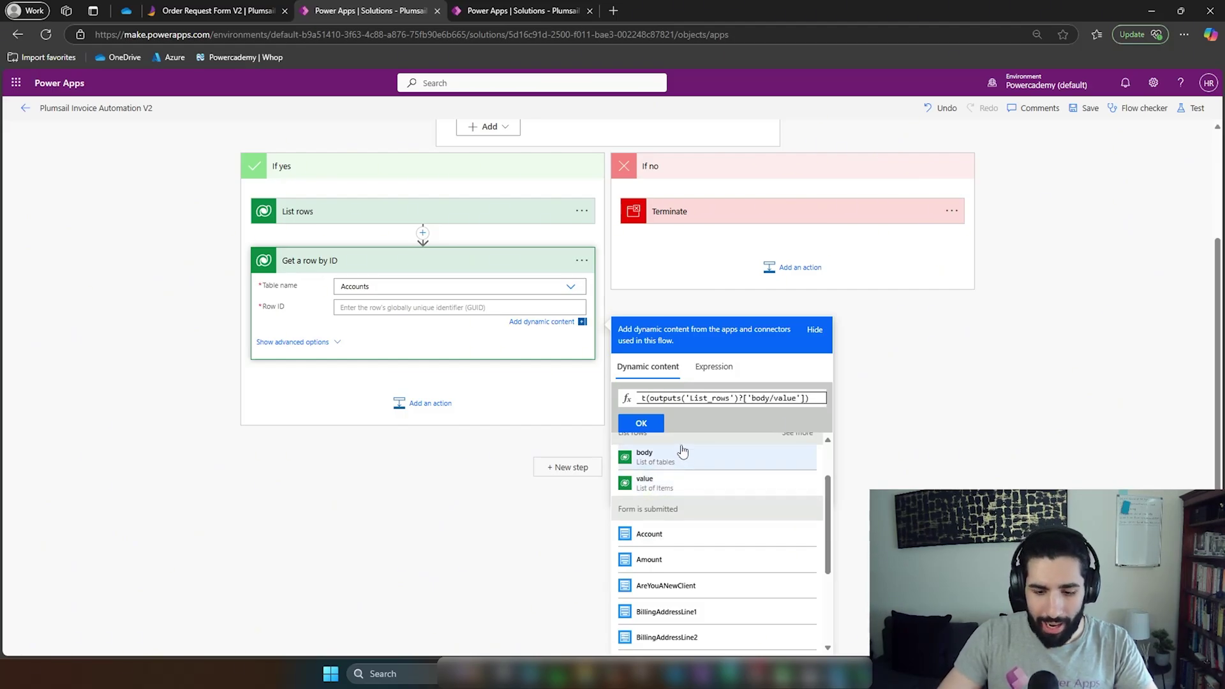
text([])
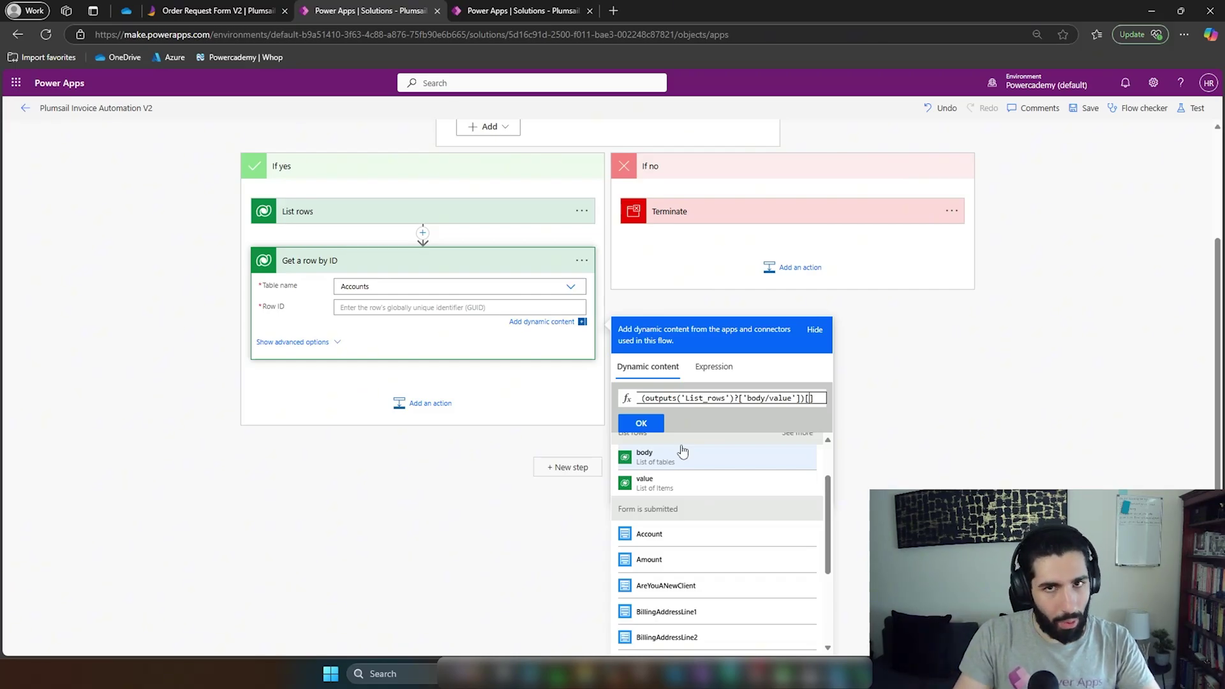
text('accountid)
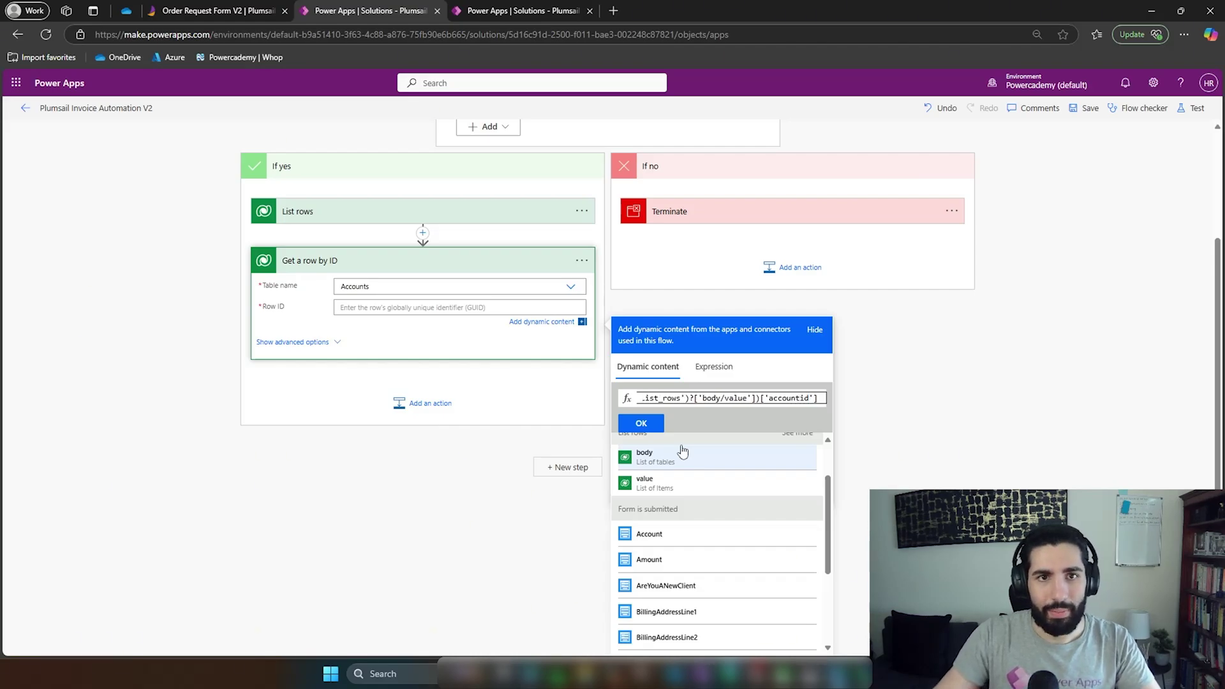
- Check the logical name of the Account column in the Account table's column settings and return to the flow
click(517, 11)
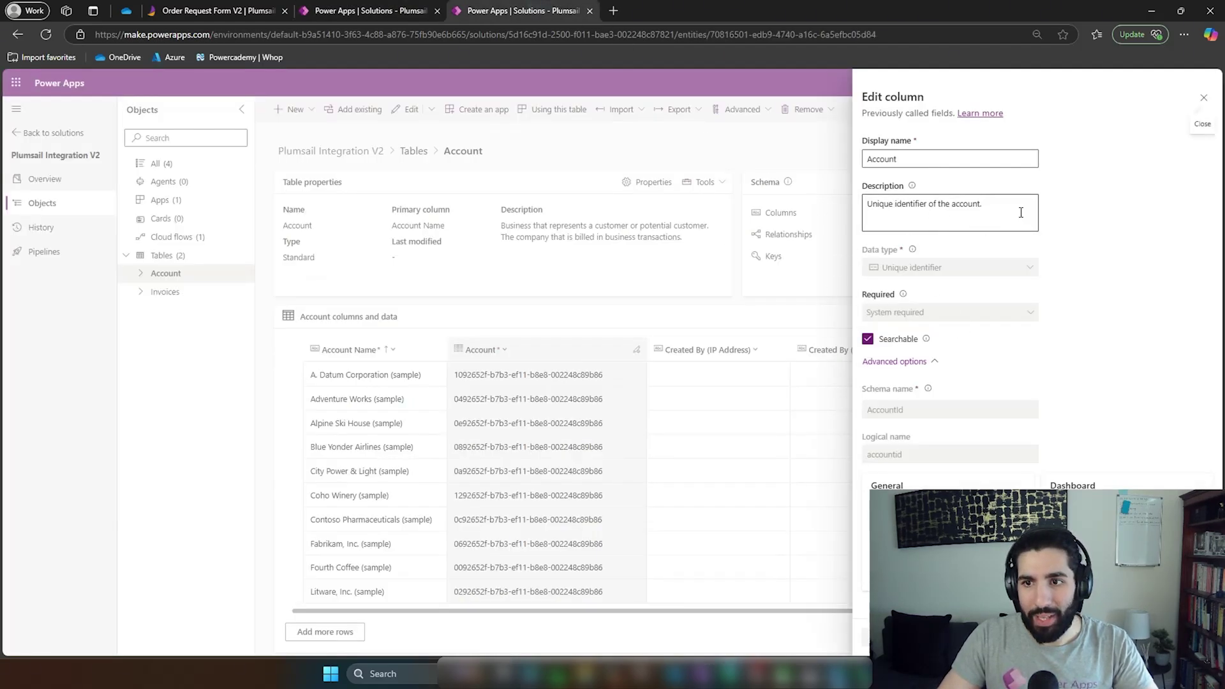
key(Tab)
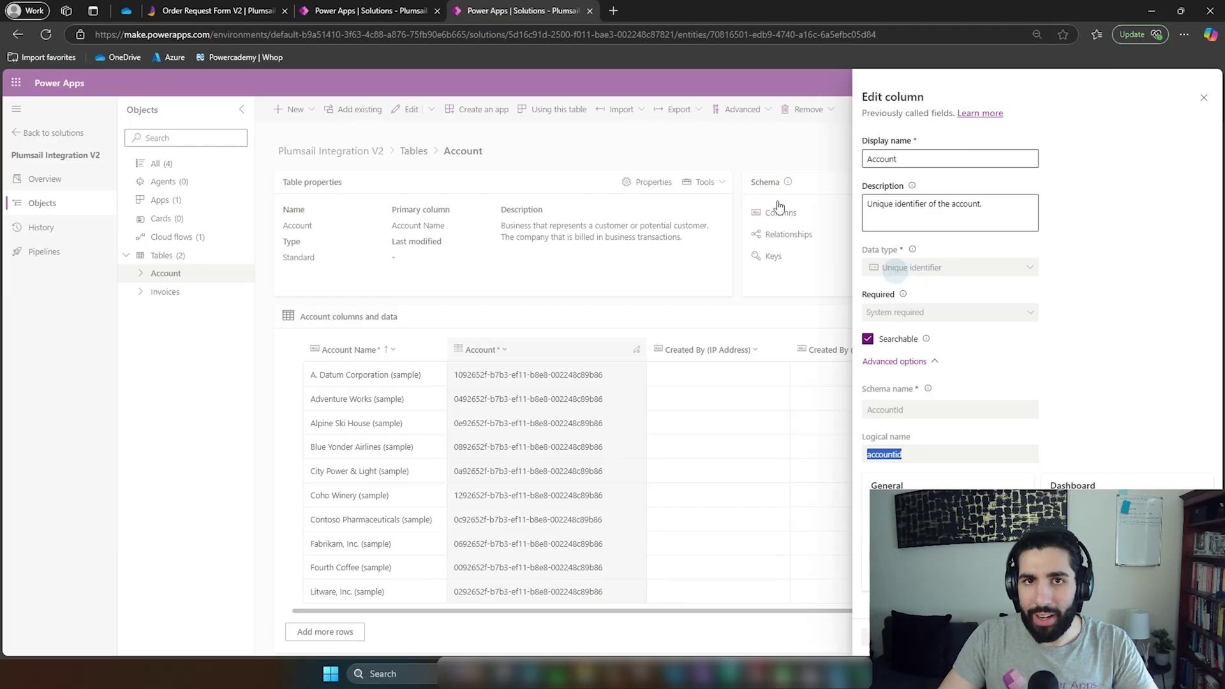
click(356, 11)
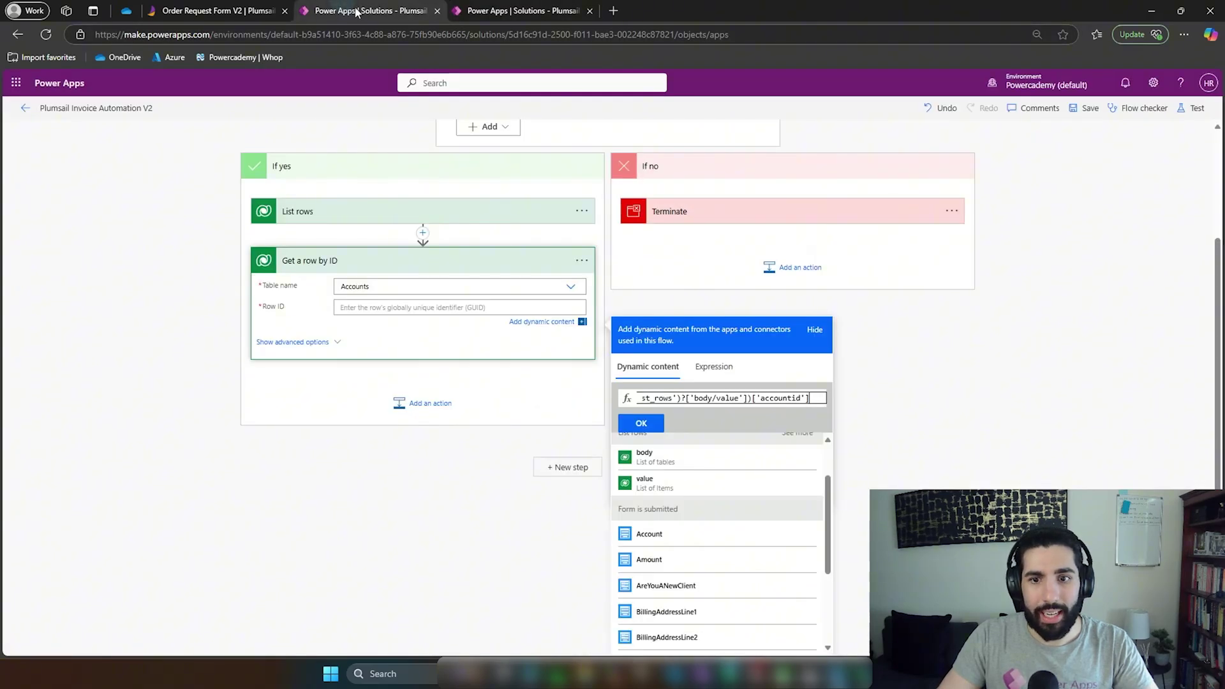
- Insert the finished expression as the Row ID of Get a row by ID and save the flow
click(640, 423)
click(939, 345)
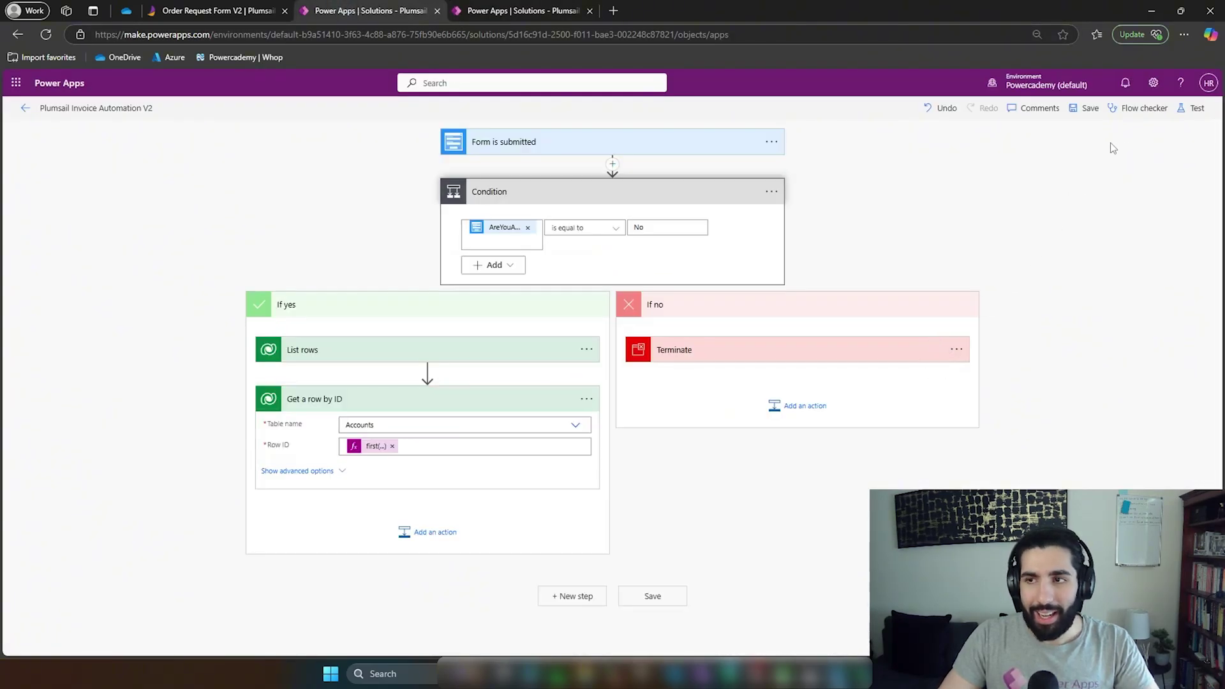
click(1088, 110)
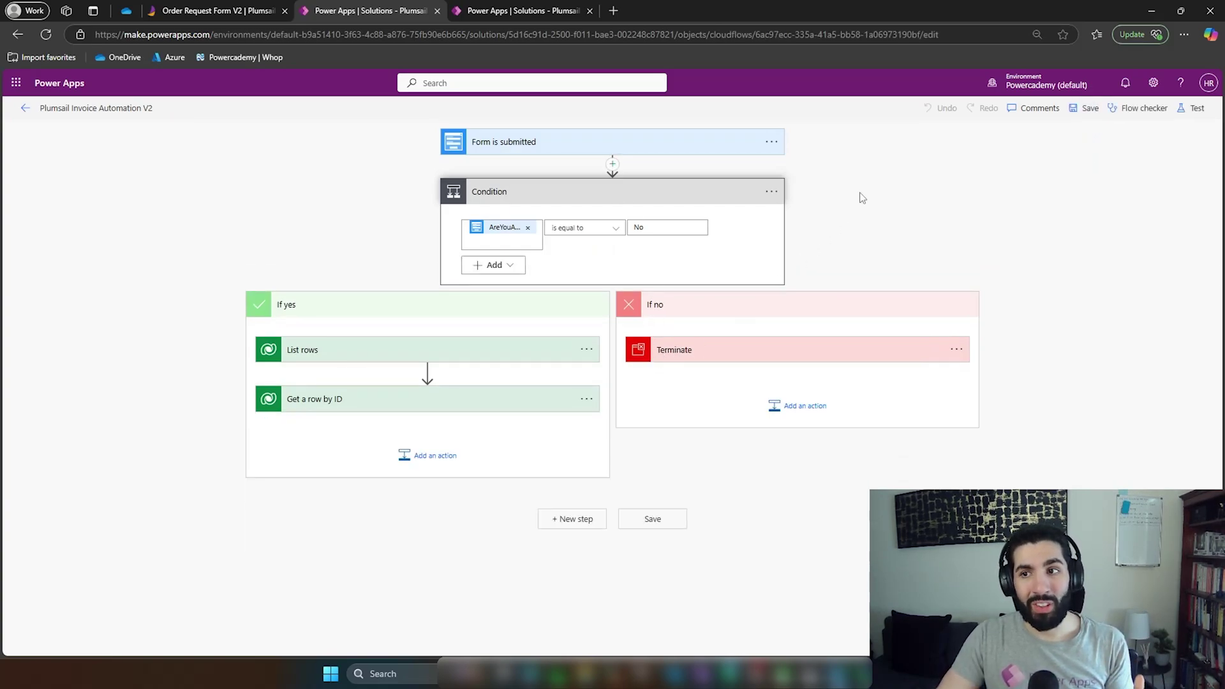
click(1088, 108)
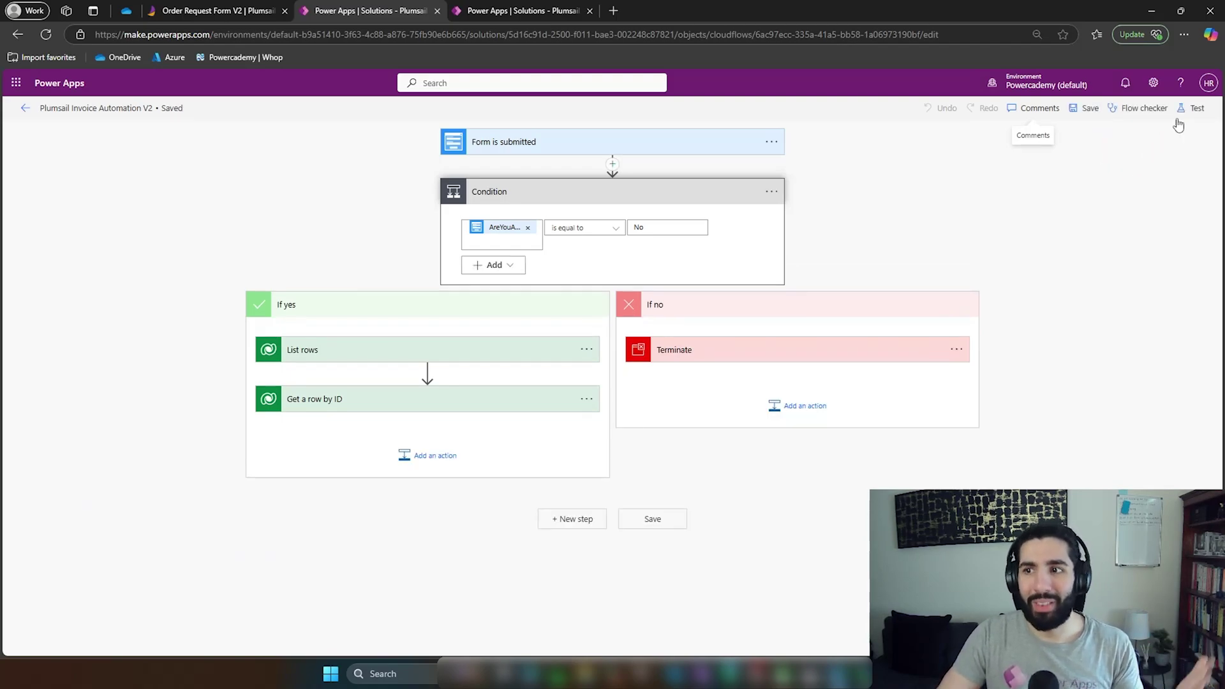
- Start a manual test of the flow, and save, reload and preview Order Request Form V2 in Plumsail Forms
click(1187, 109)
click(1025, 145)
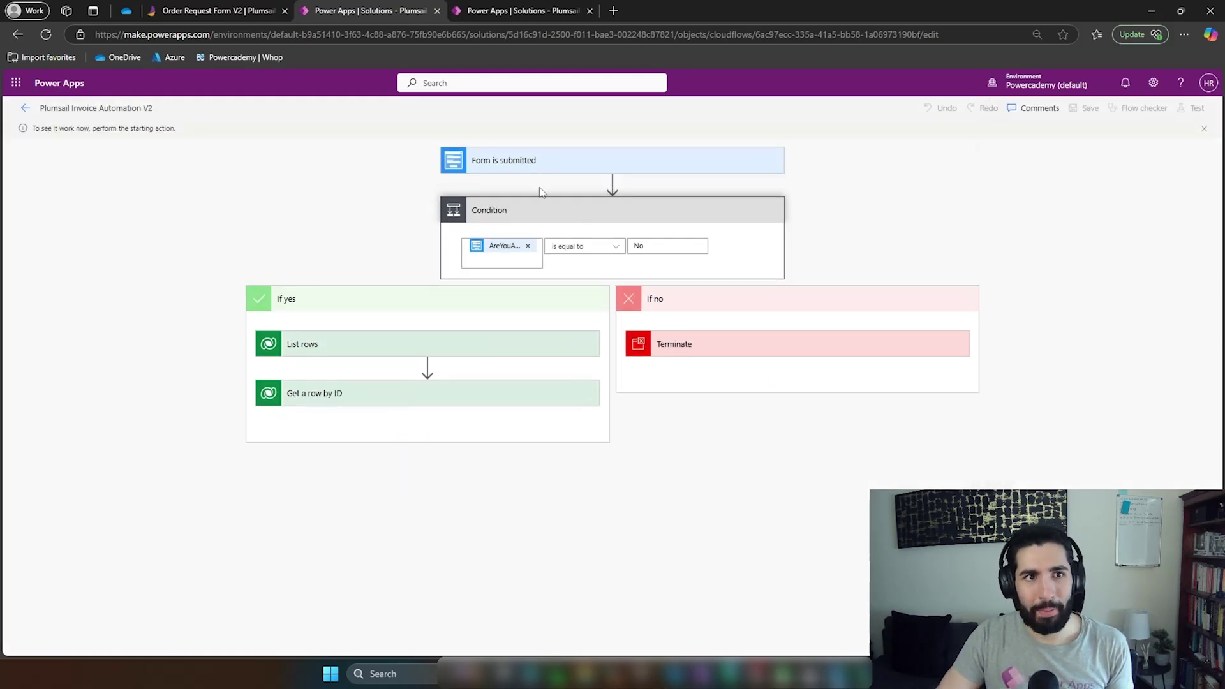
click(219, 10)
click(145, 88)
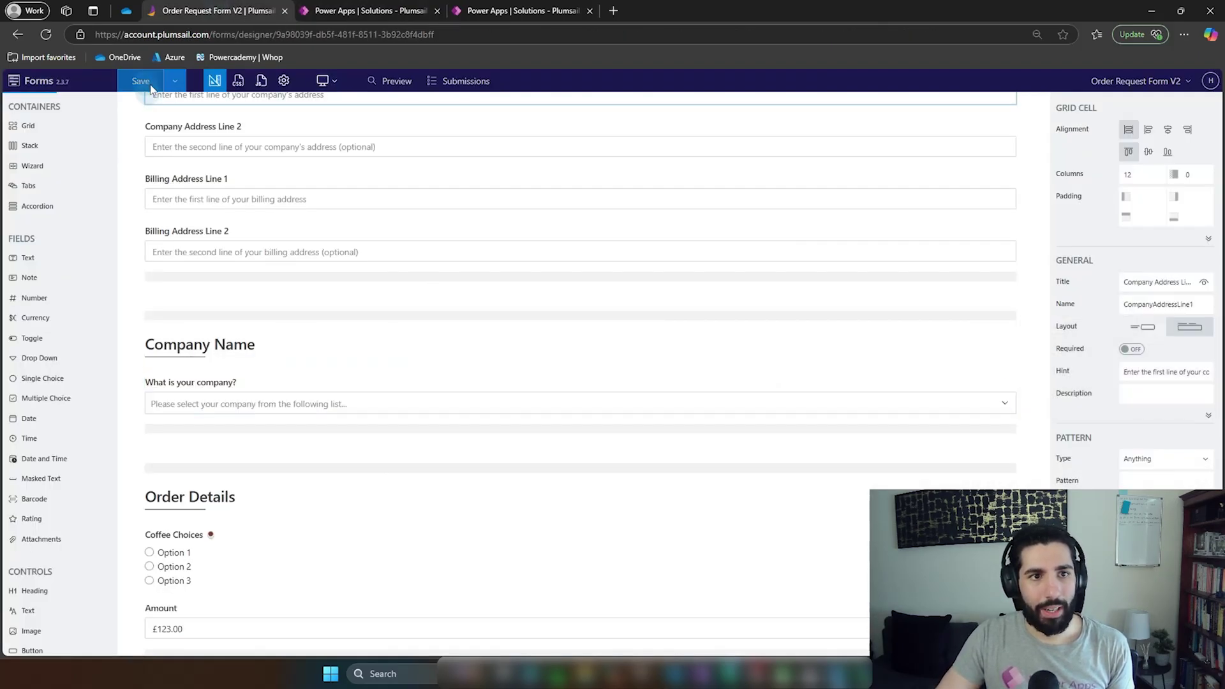
key(F5)
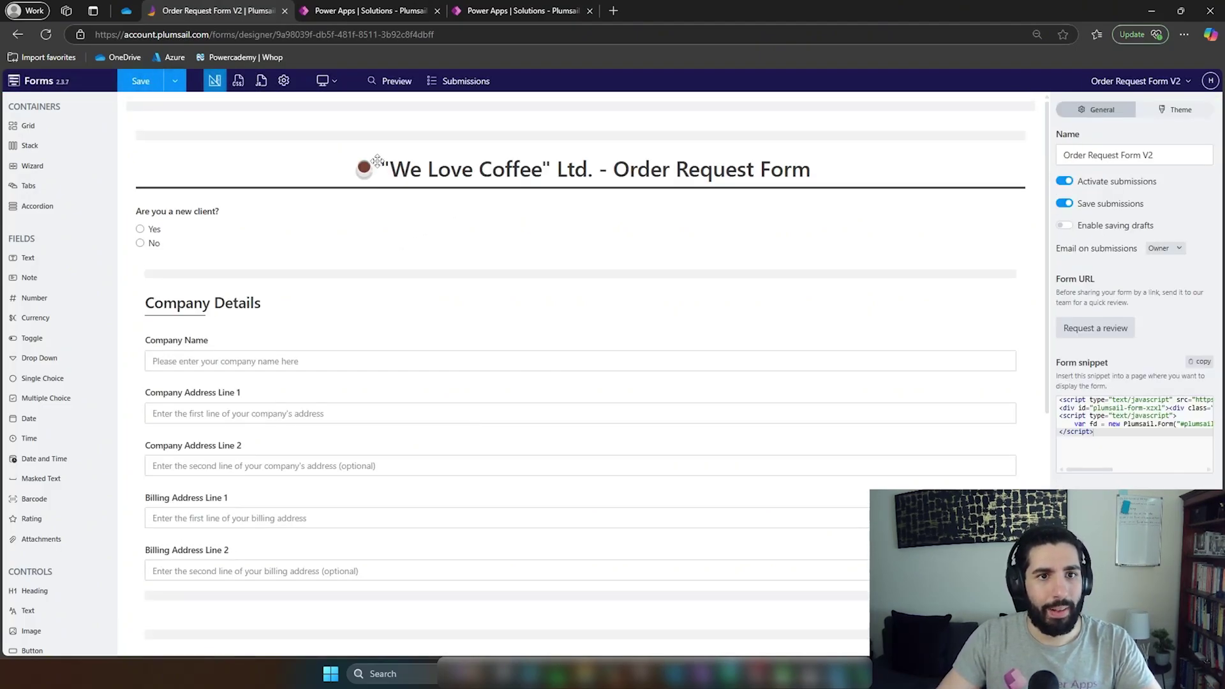
click(397, 83)
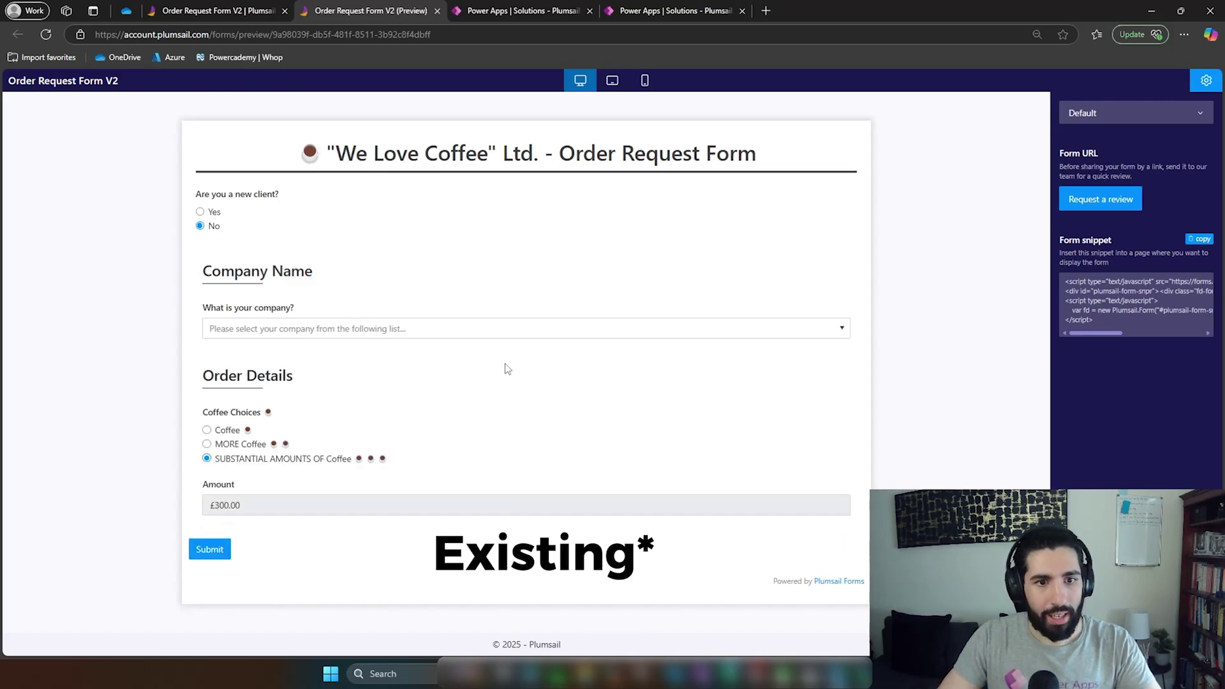
- In the form preview, select Fourth Coffee (sample) as the company and MORE Coffee as the coffee choice
click(508, 330)
click(332, 355)
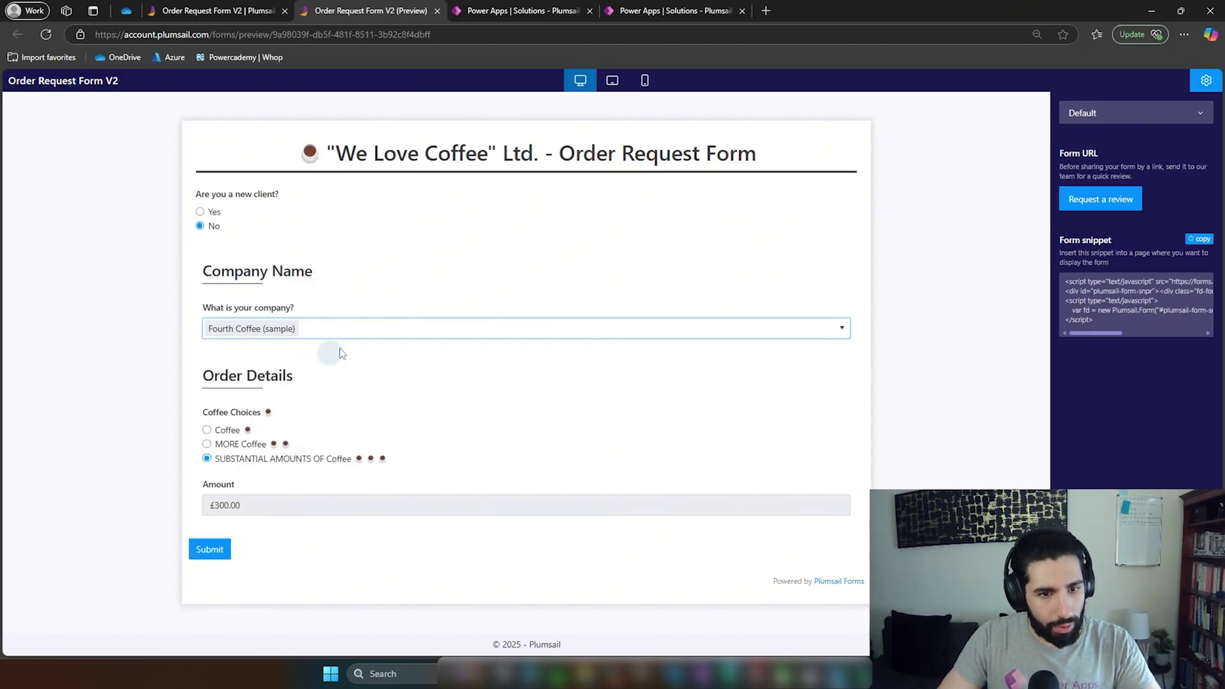
click(240, 445)
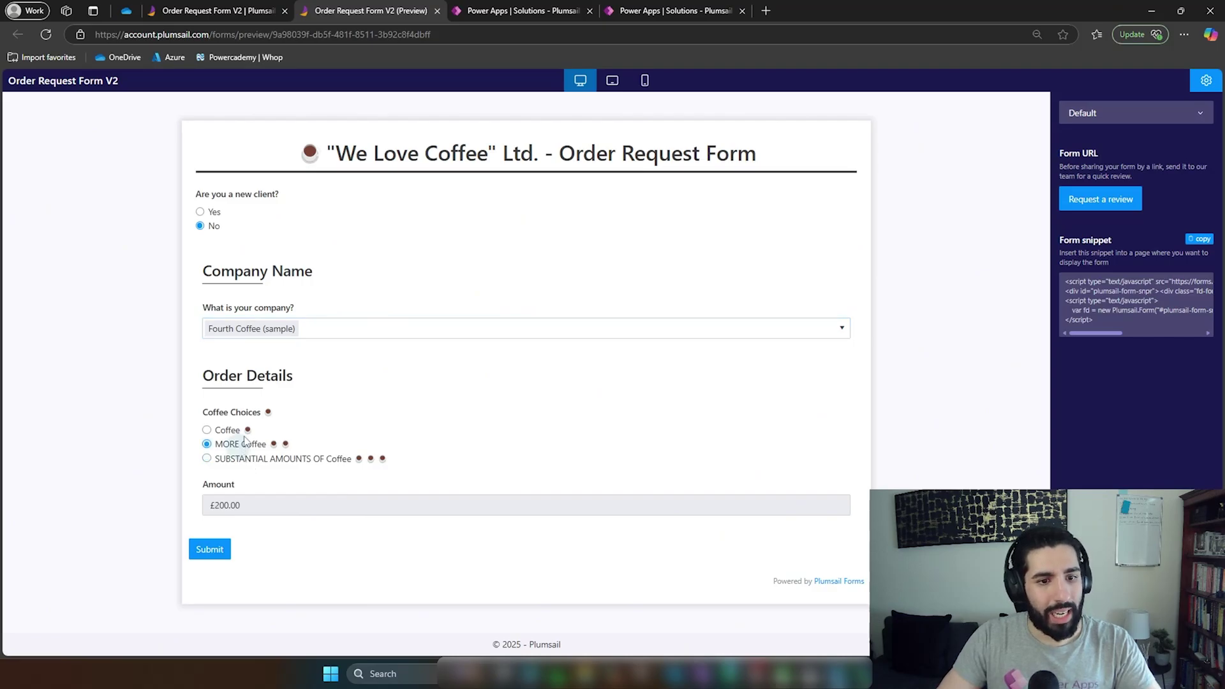
- Submit the completed order form and check the Condition's expression result in the flow's test run
click(220, 551)
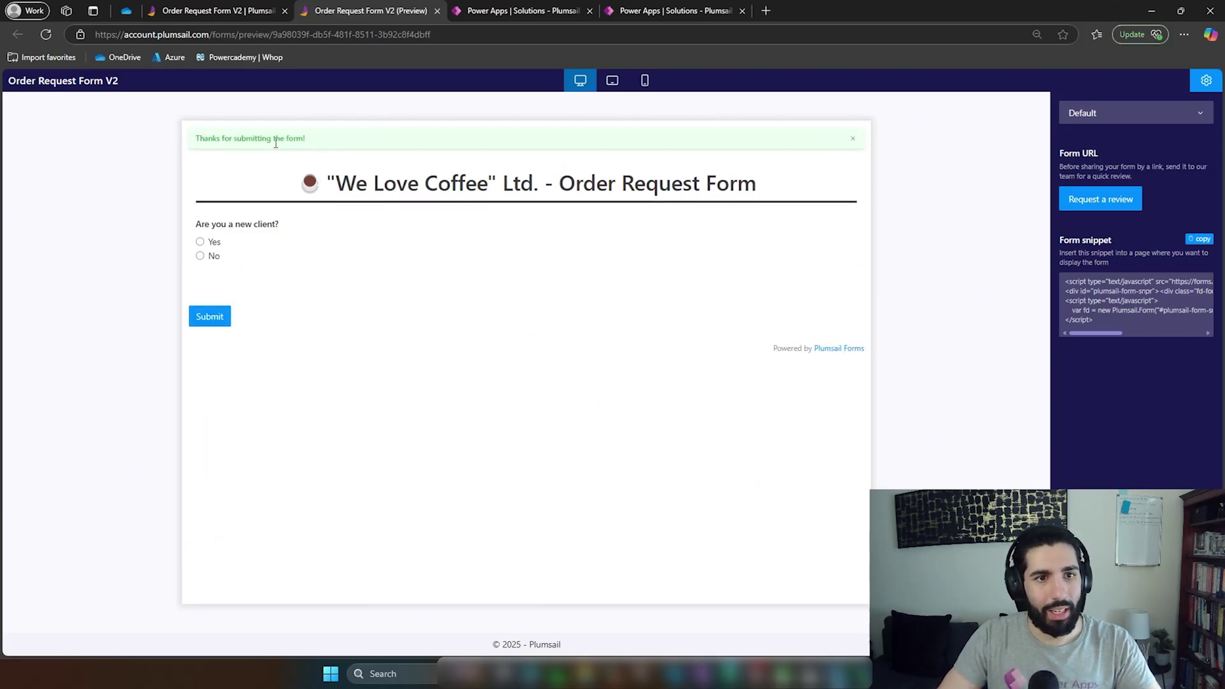
click(509, 13)
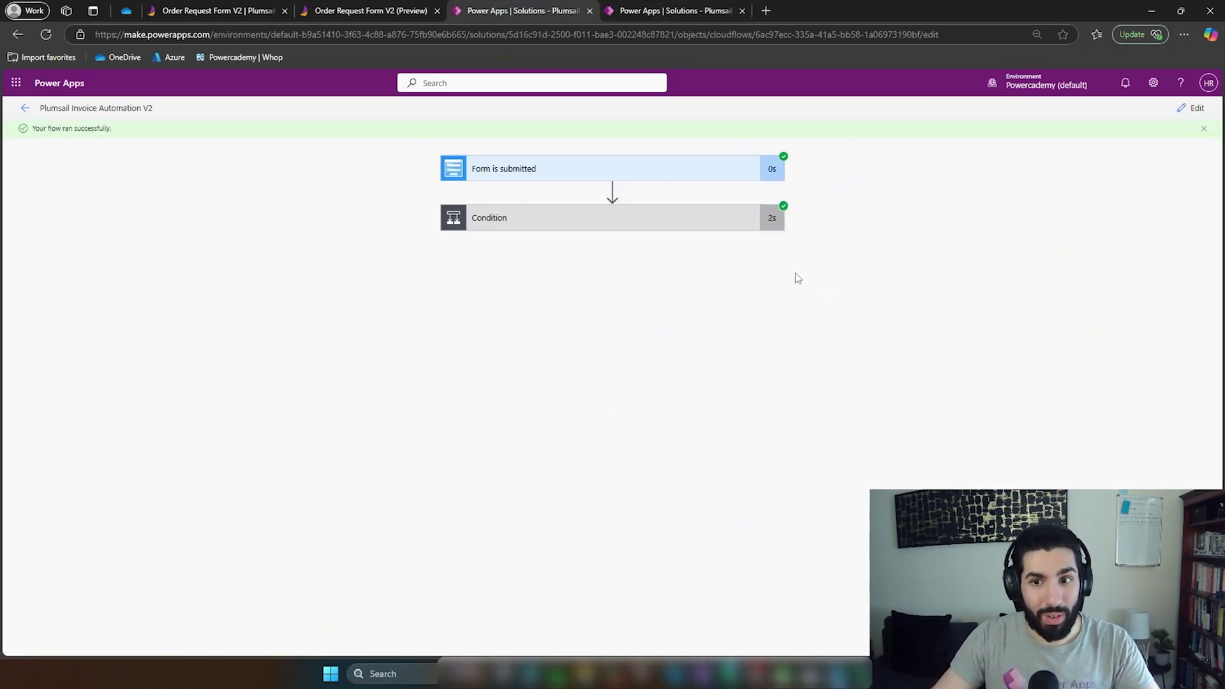
click(731, 224)
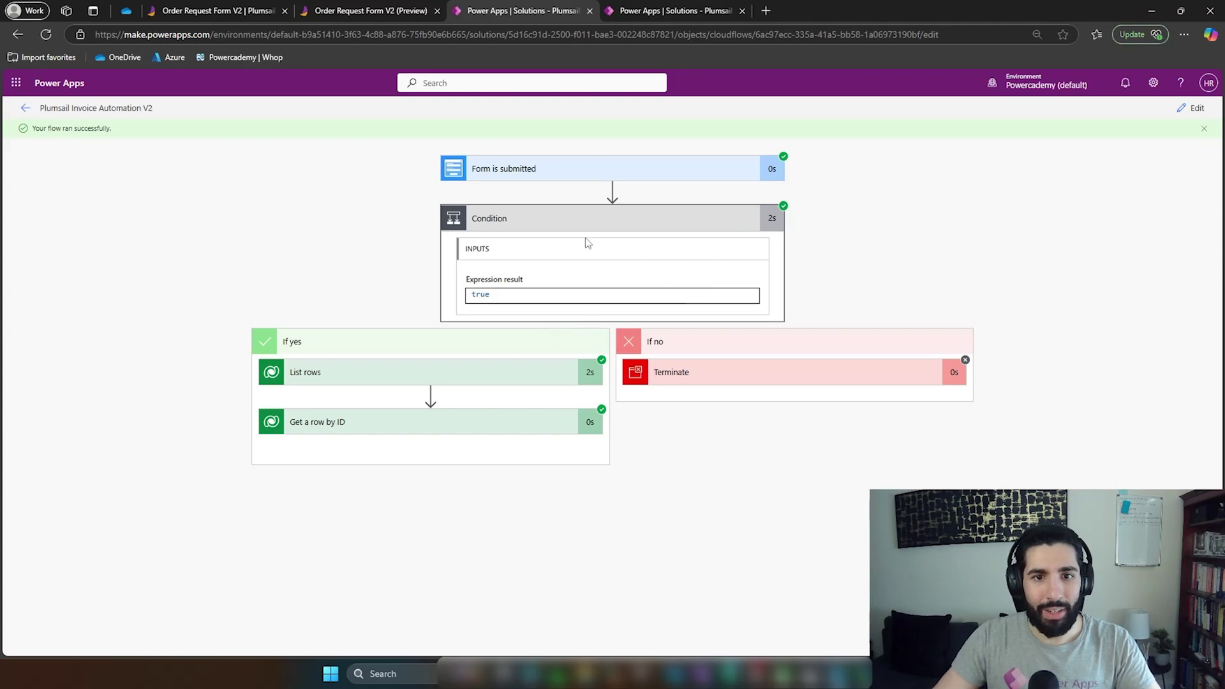
- Compare the account ID in the List rows filter with the Row ID and Account Name in Get a row by ID
click(403, 367)
scroll(424, 380, down, 2)
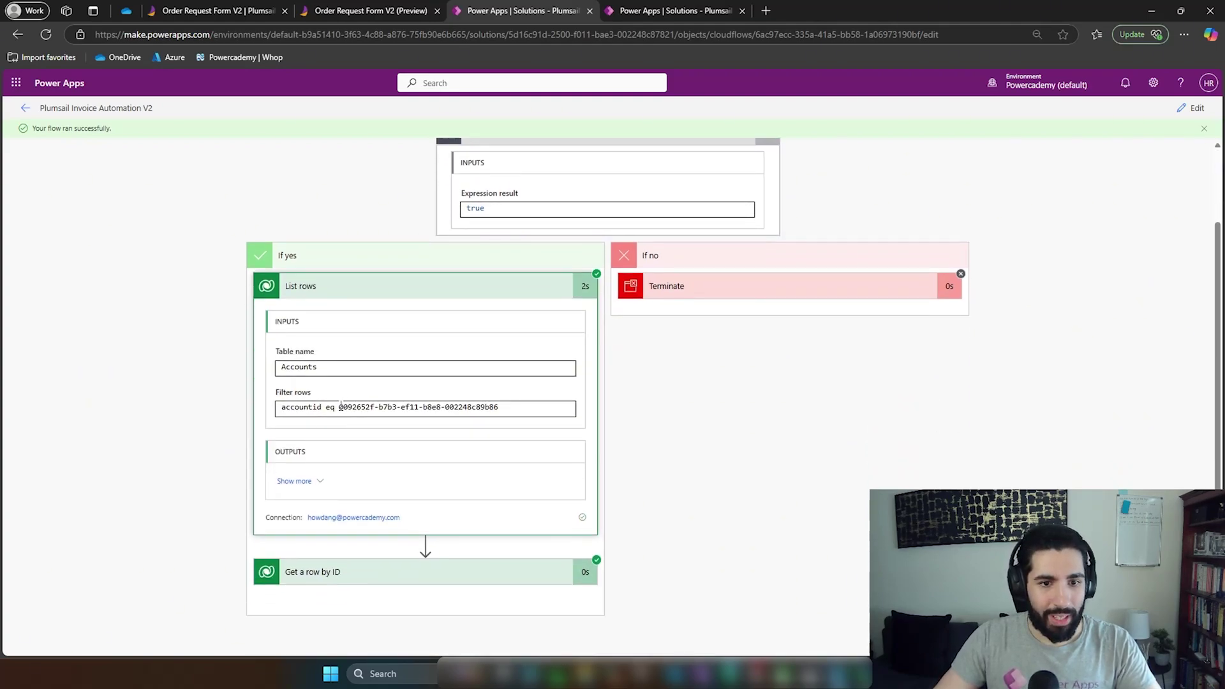
drag(341, 406, 503, 407)
click(503, 407)
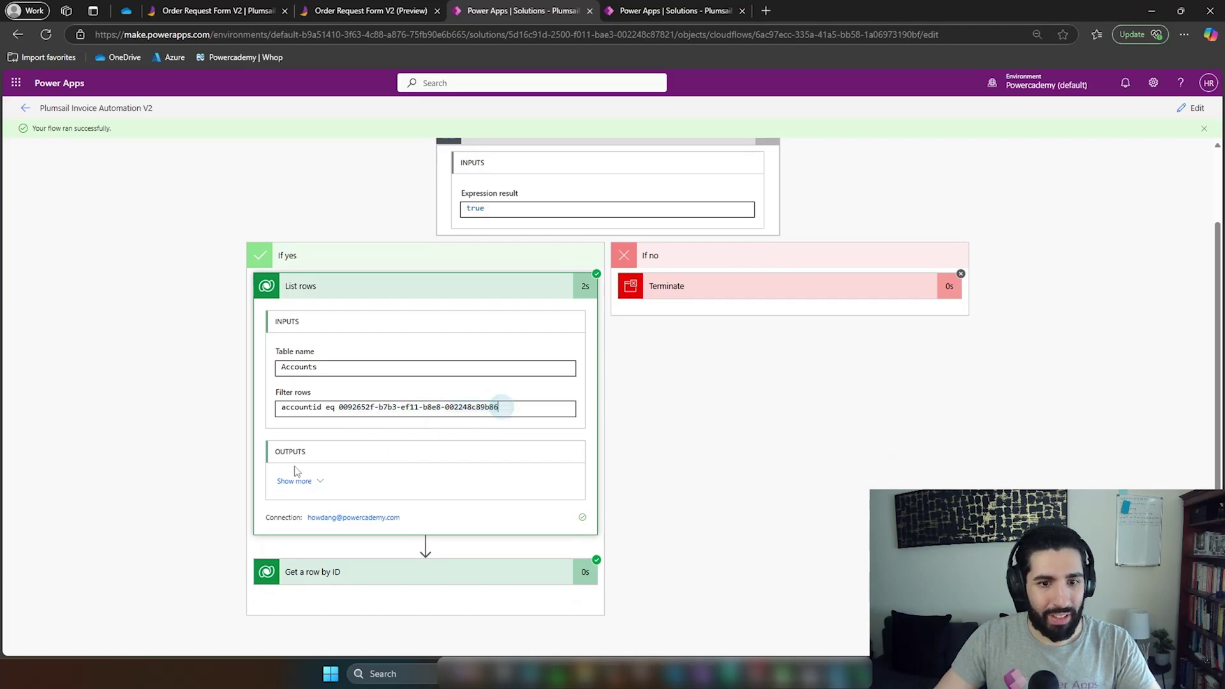
click(386, 577)
scroll(396, 447, down, 5)
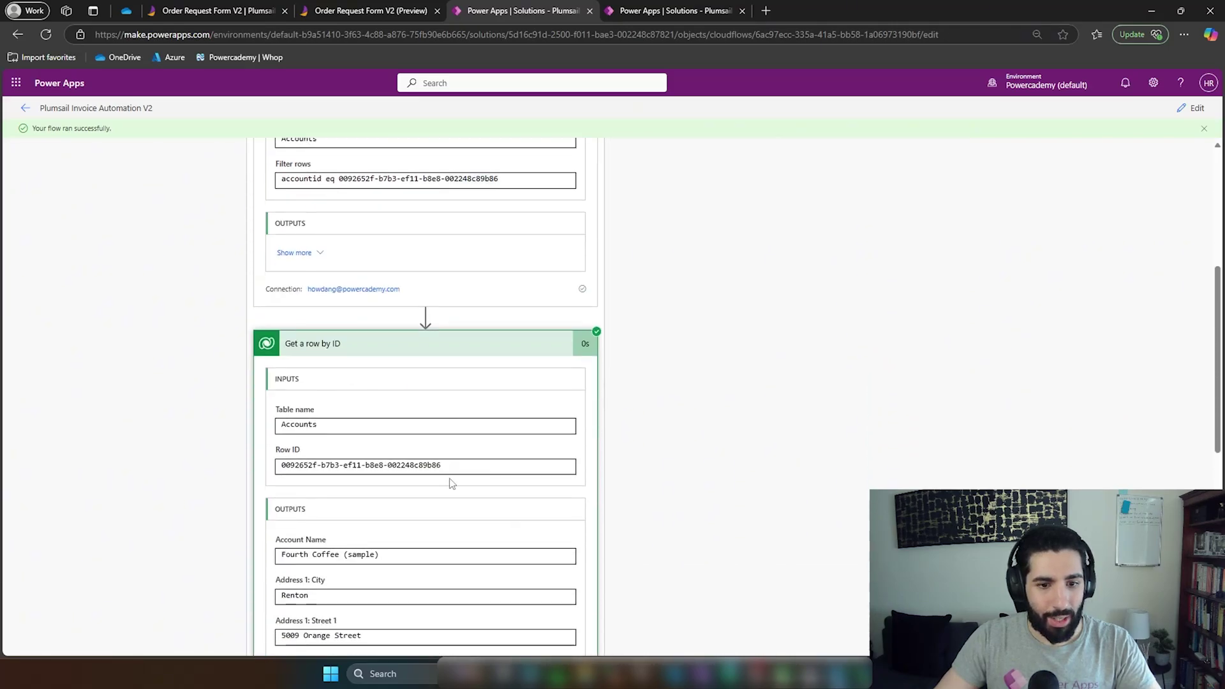
drag(454, 379, 271, 381)
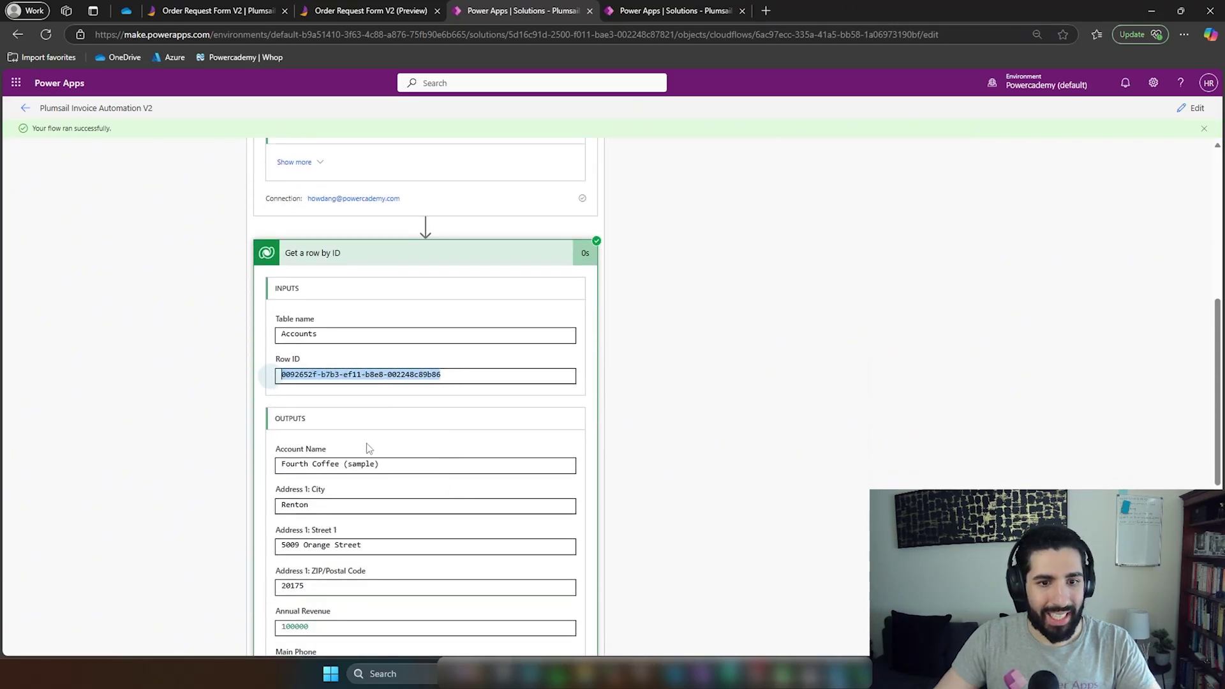
drag(381, 464, 255, 467)
scroll(484, 446, down, 2)
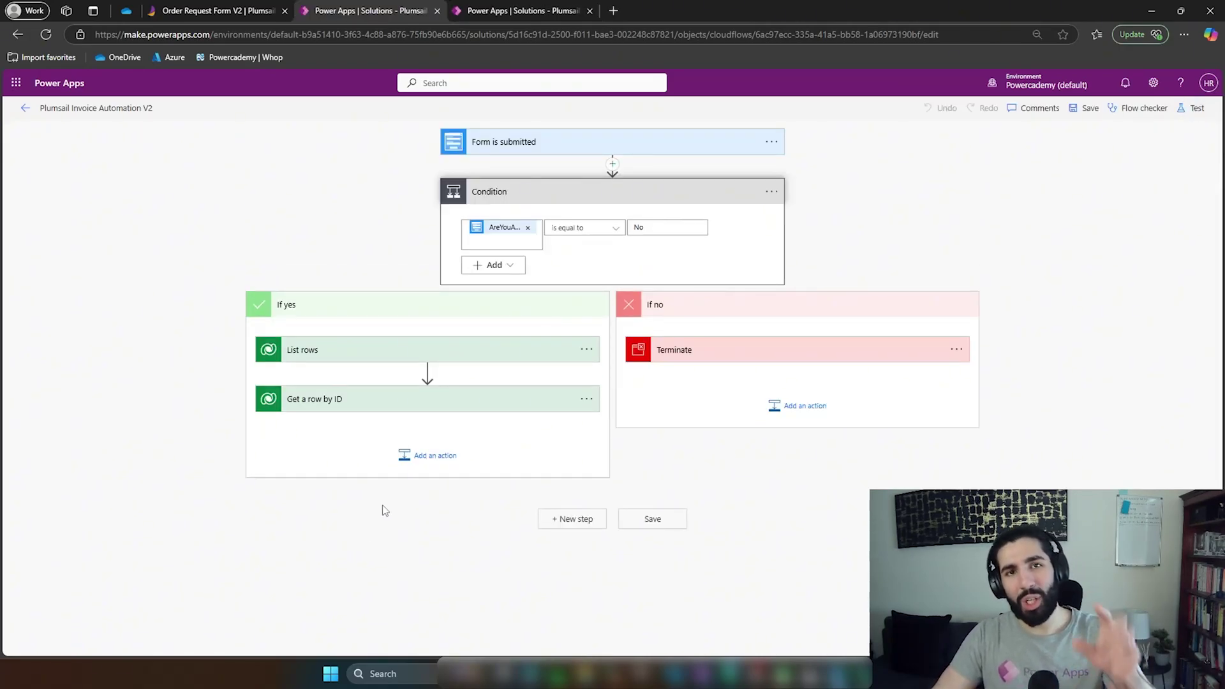
- Go to the Order Request Form V2 designer and inspect the settings of the Coffee Choices field
click(273, 7)
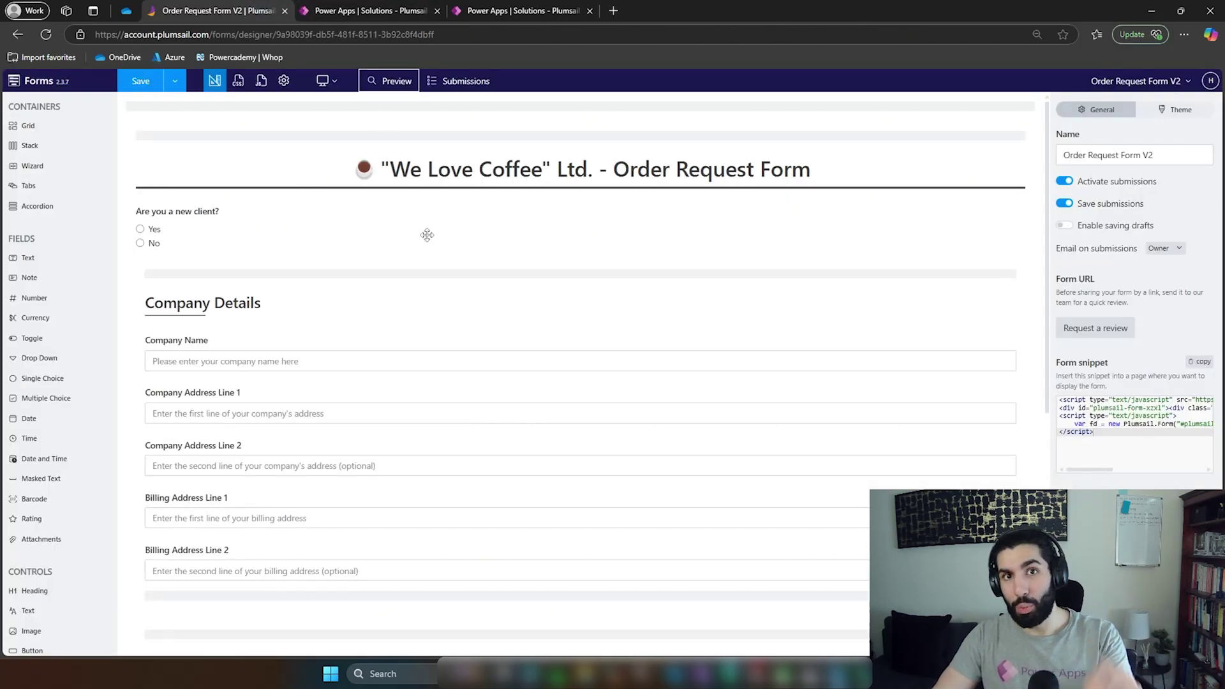
scroll(446, 415, down, 6)
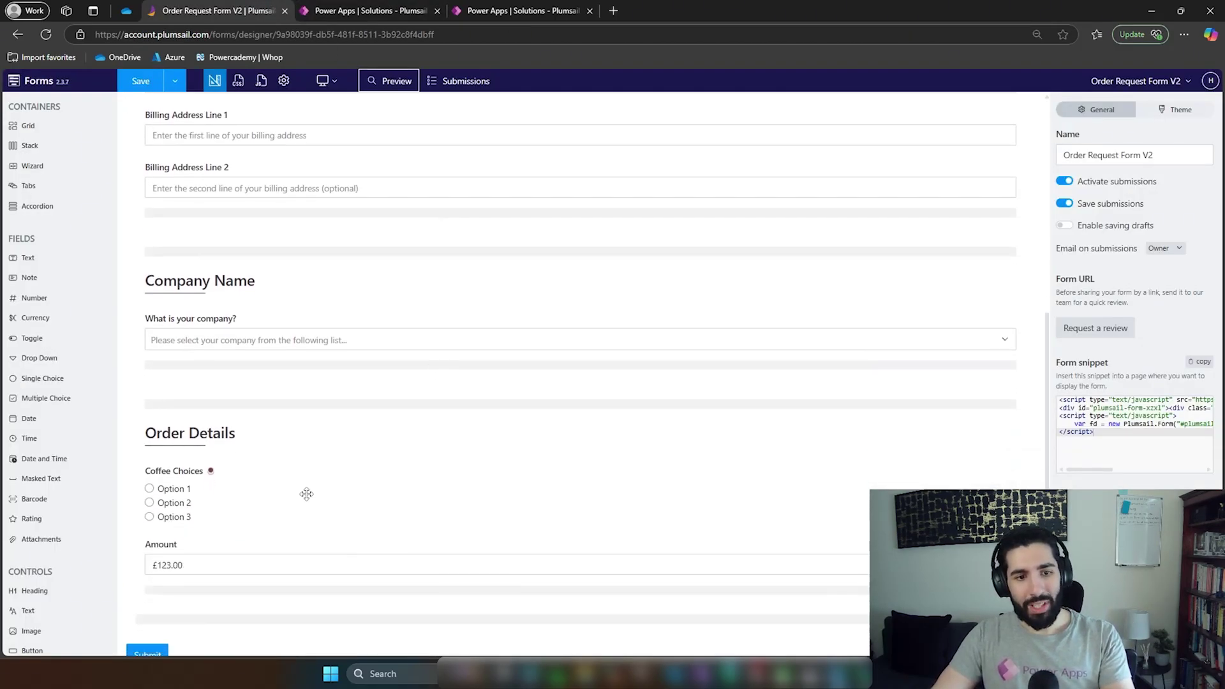
click(306, 493)
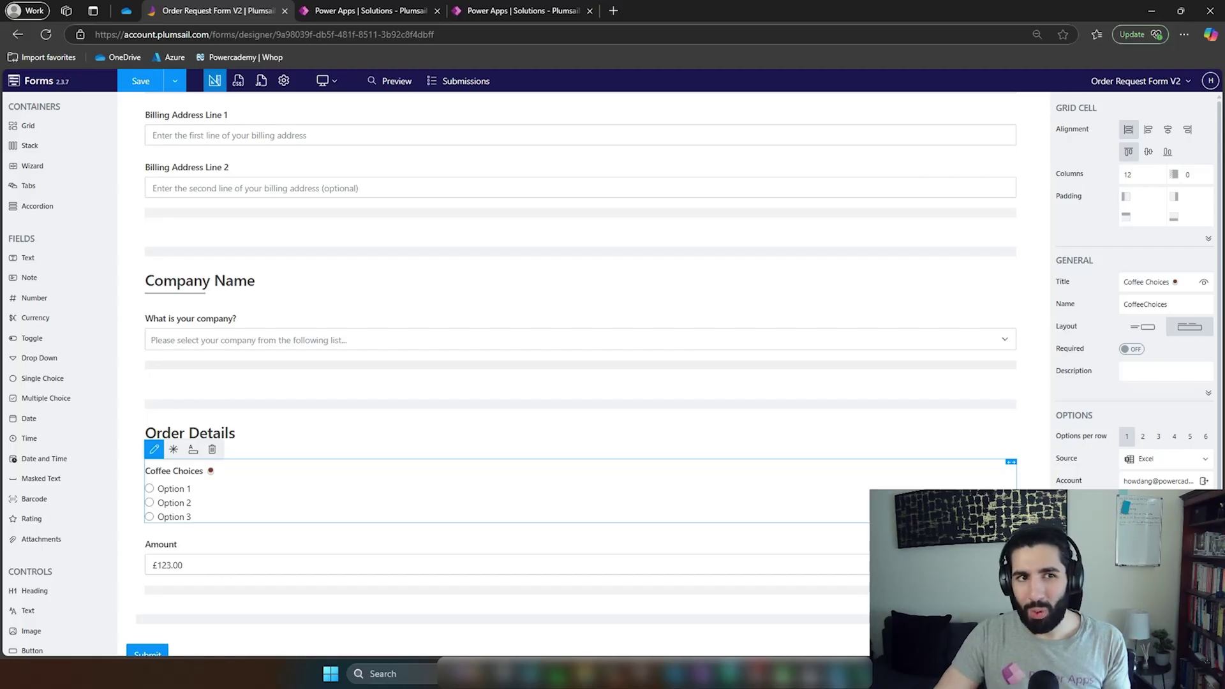
- Open the Plumsail Coffee Mapping workbook from OneDrive in a new browser tab and select the three coffee codes in the Value column
click(611, 10)
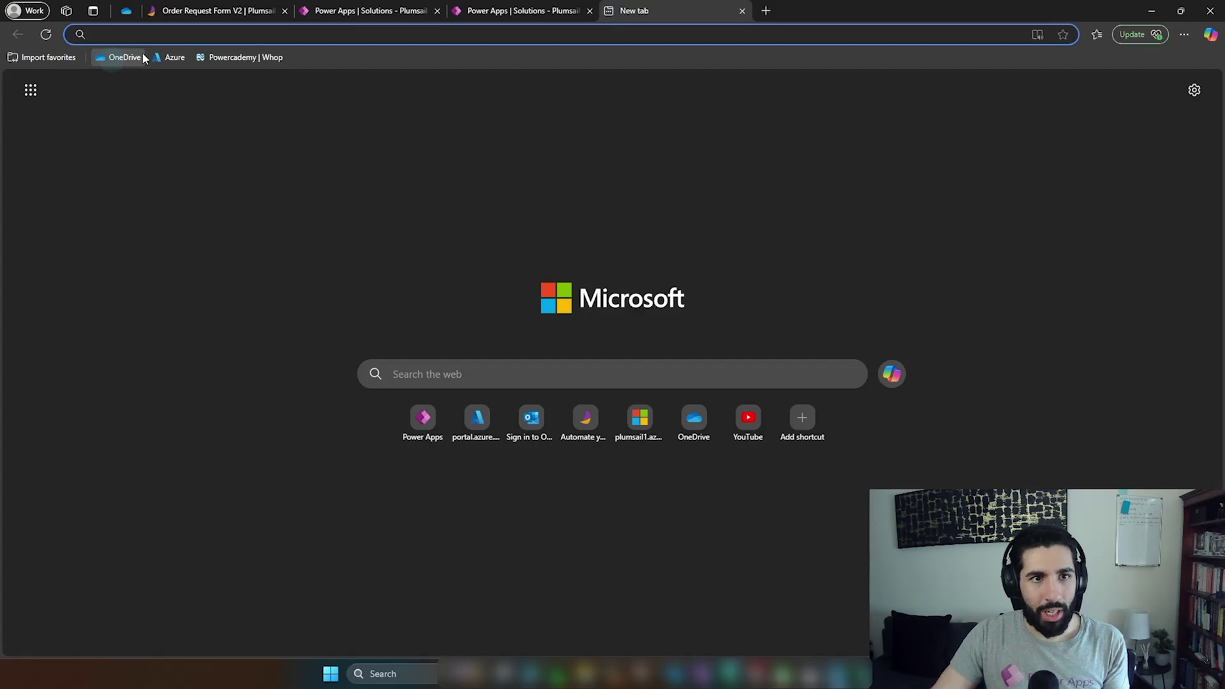
click(124, 57)
drag(637, 10, 211, 9)
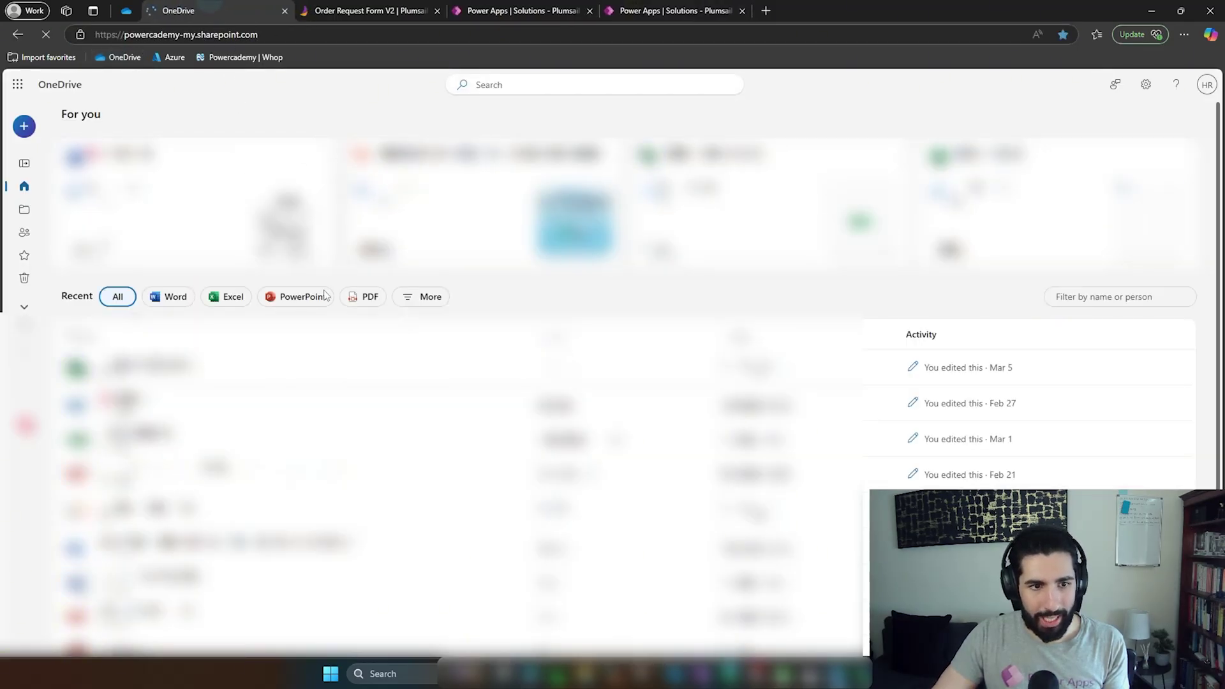
click(278, 193)
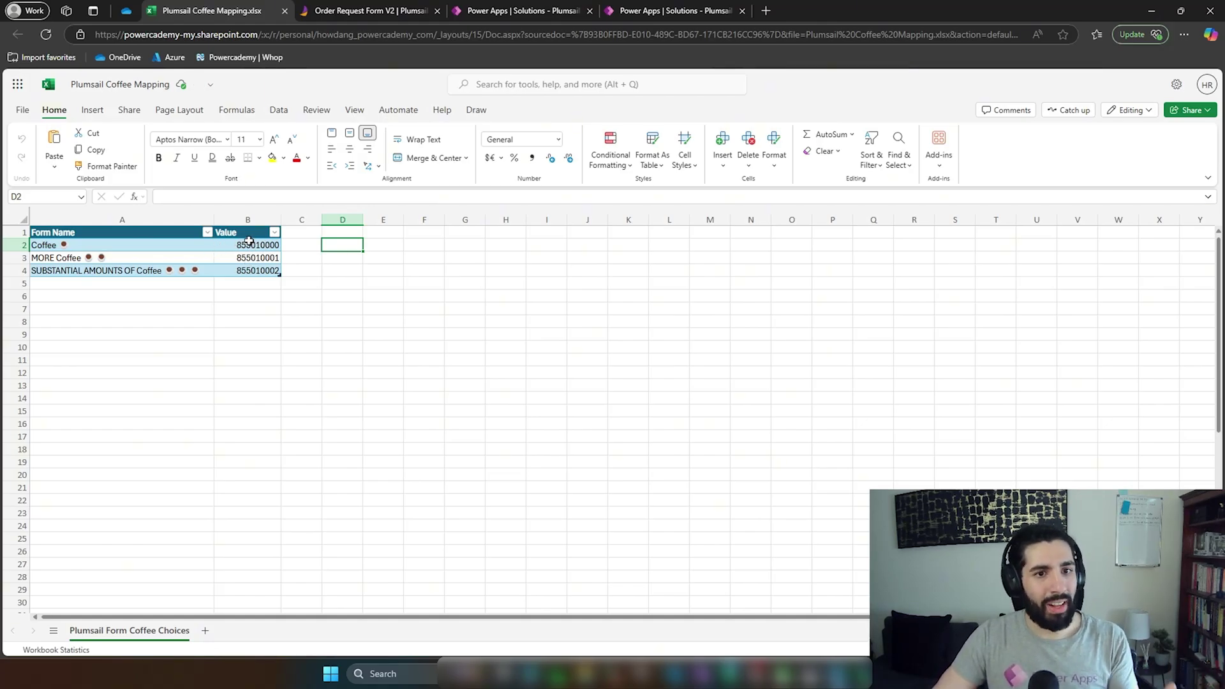
drag(249, 241, 250, 270)
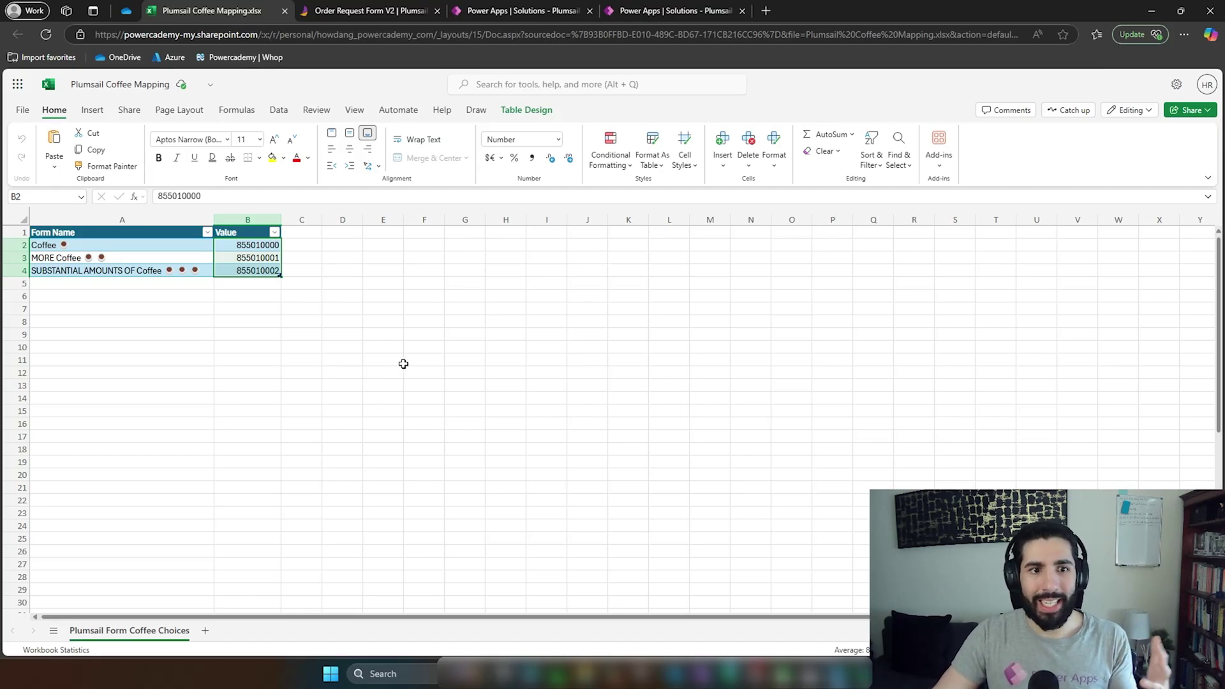
- In Power Apps, open the Invoices table's Item column and the global Items choice it syncs with
click(673, 10)
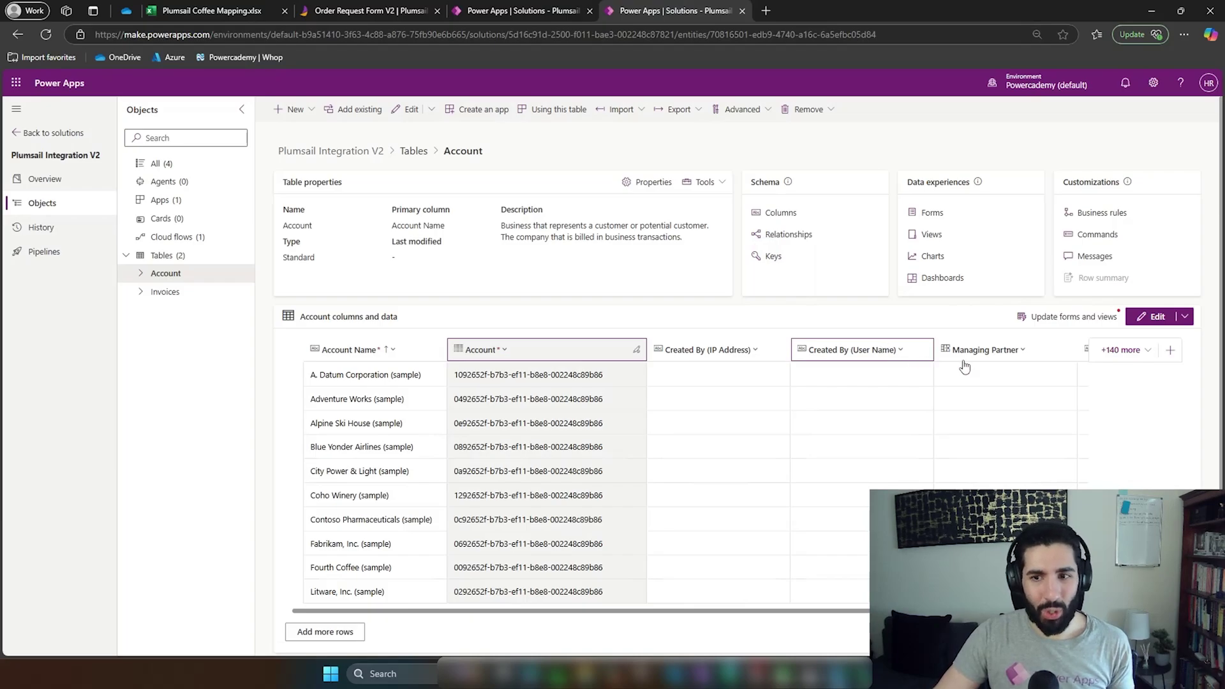
click(1124, 351)
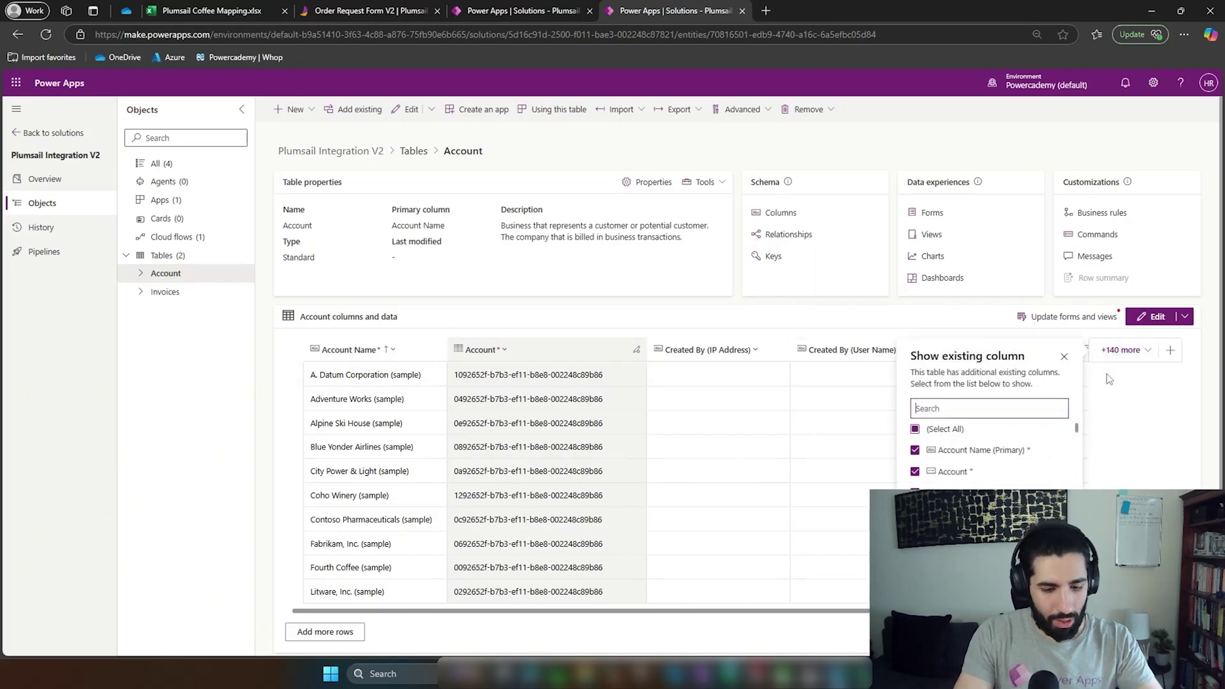
click(1109, 379)
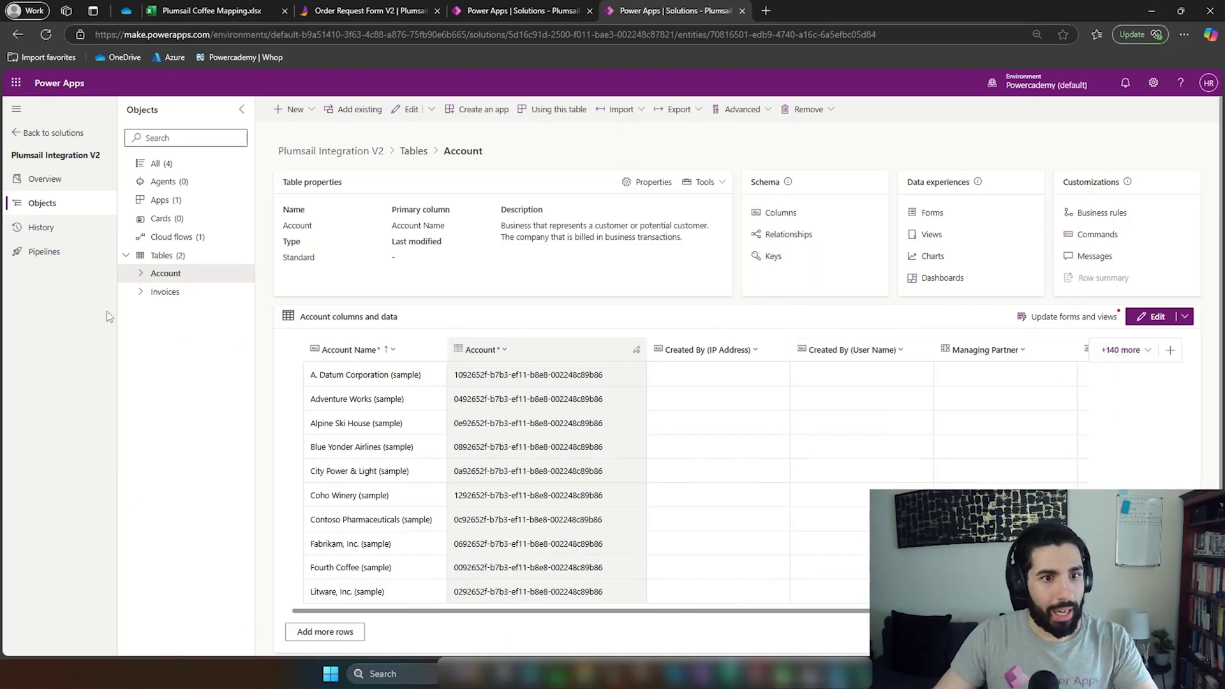
click(165, 292)
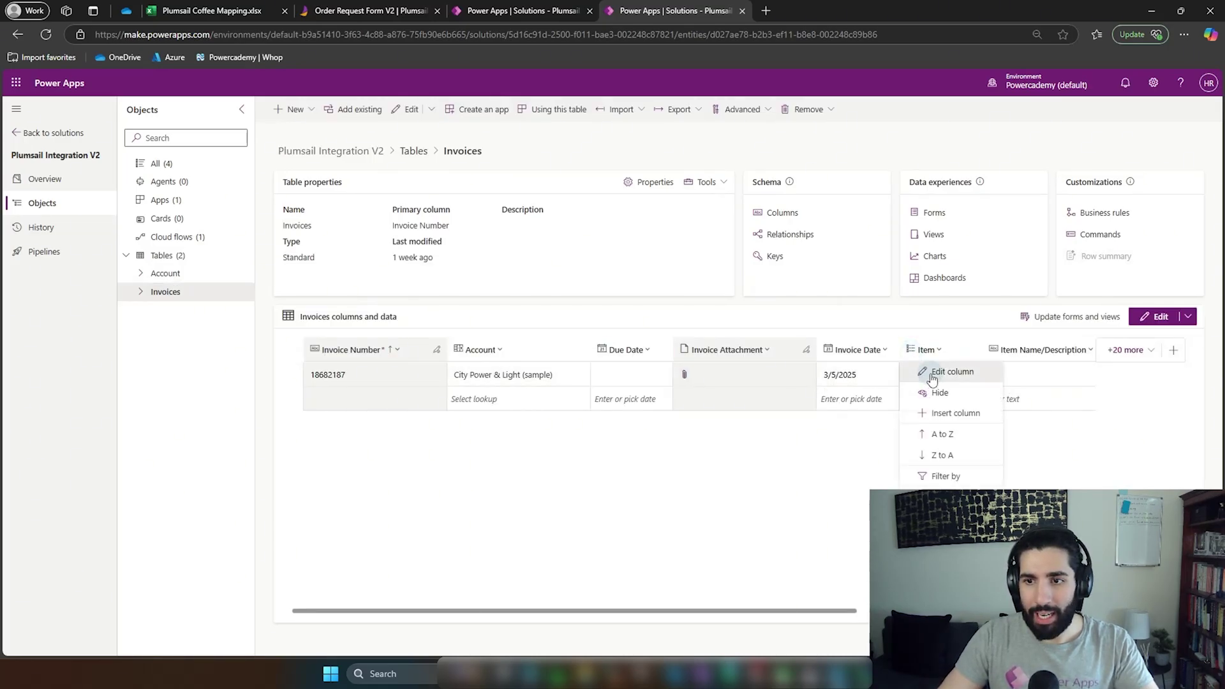
click(933, 373)
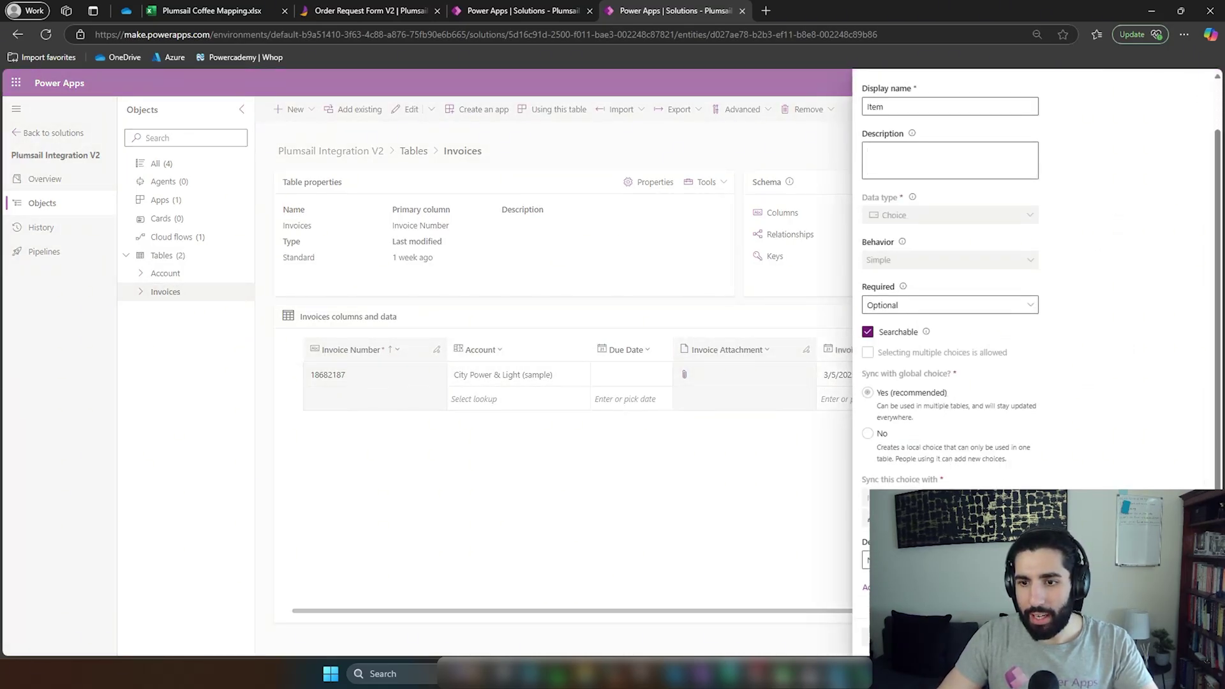
click(890, 523)
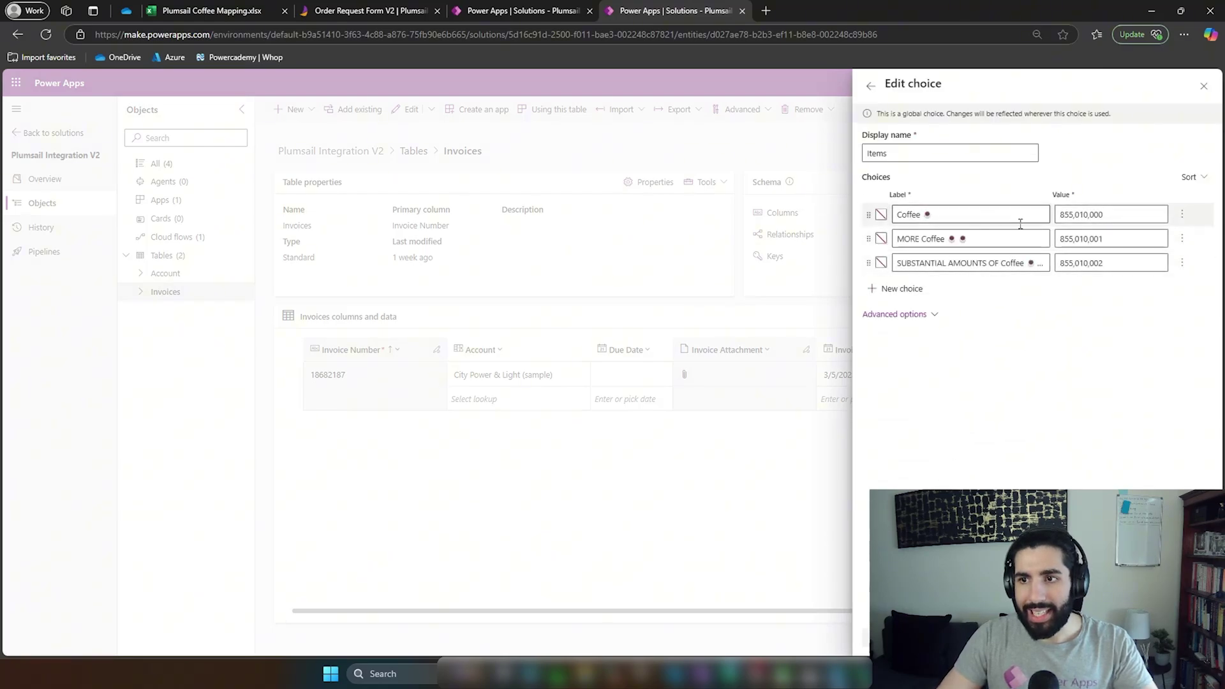
- Examine the values assigned to the Coffee, MORE Coffee and SUBSTANTIAL AMOUNTS OF Coffee choices
double_click(1116, 215)
drag(1116, 215, 1062, 216)
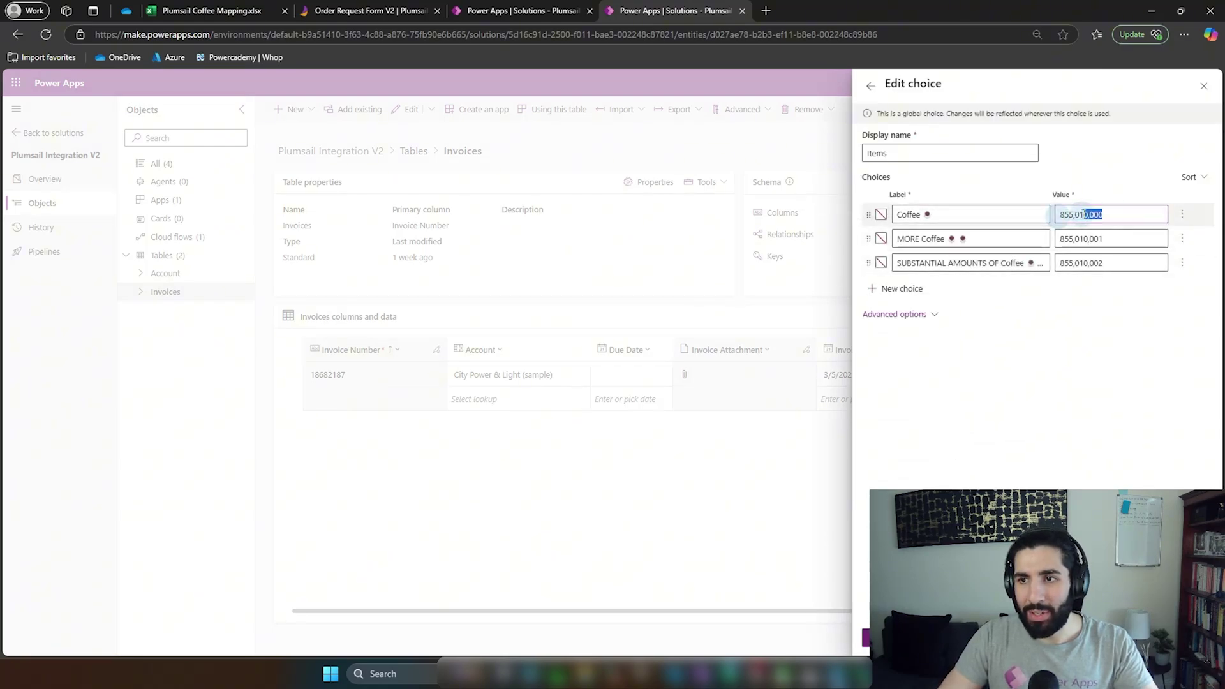
click(1076, 214)
double_click(1078, 214)
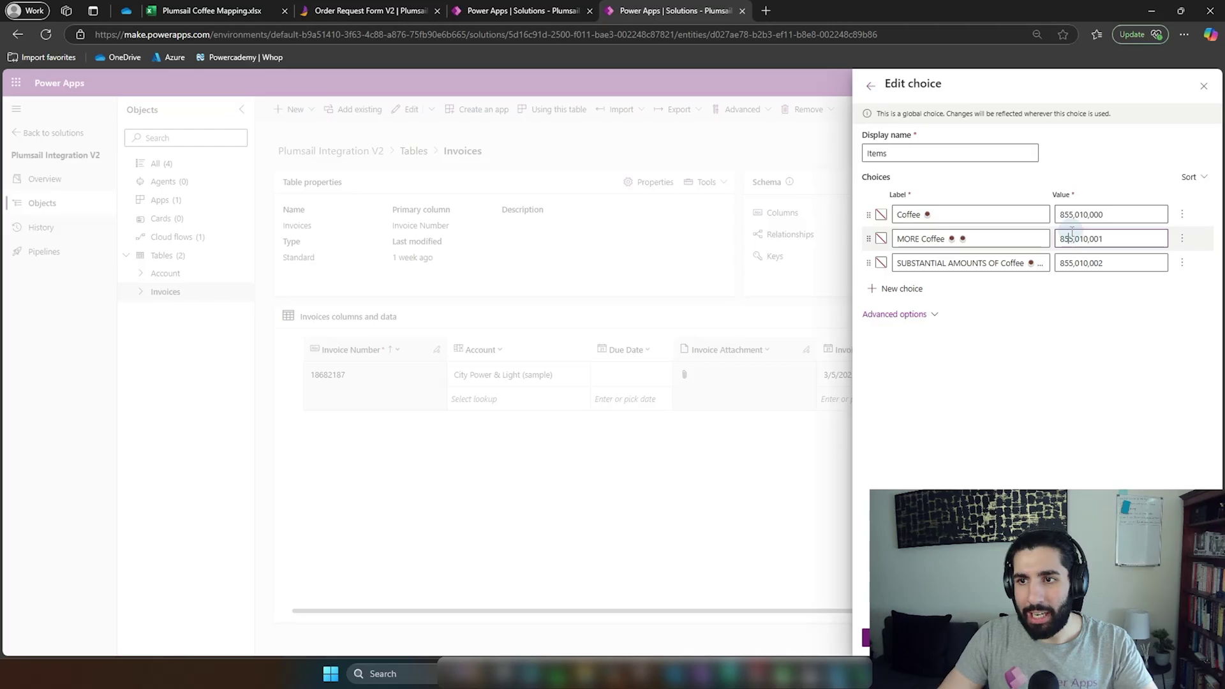
double_click(1078, 238)
double_click(1078, 263)
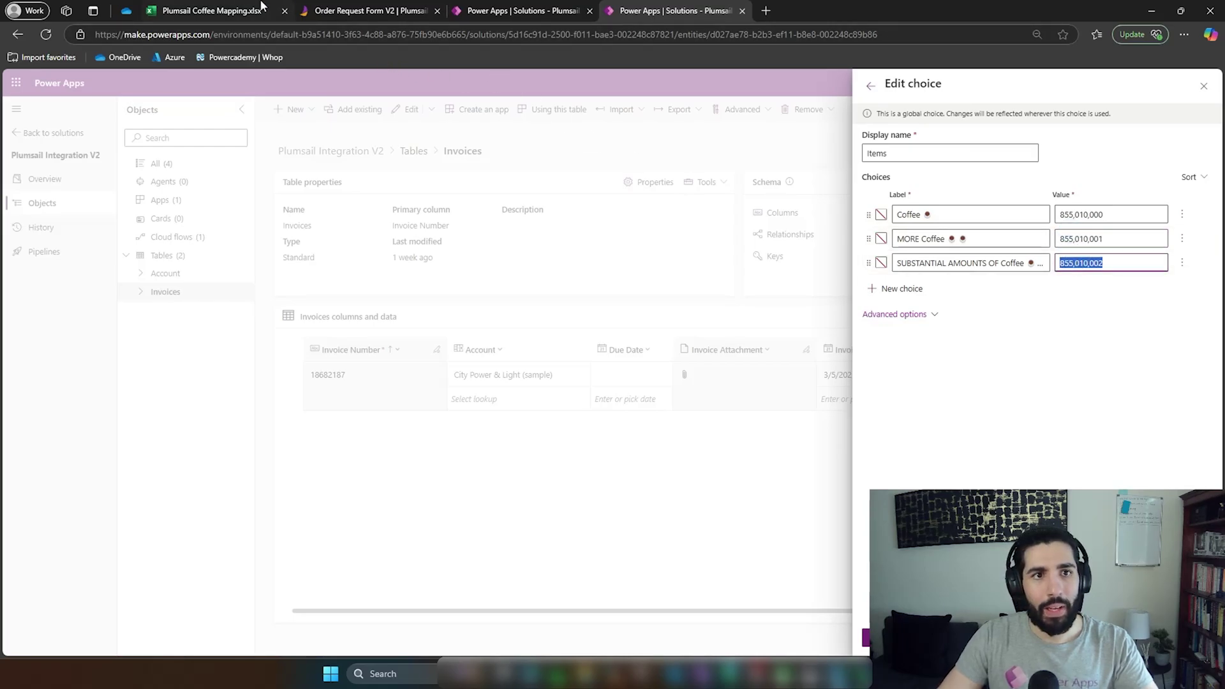
- Close the Plumsail Coffee Mapping workbook and save Order Request Form V2
click(262, 9)
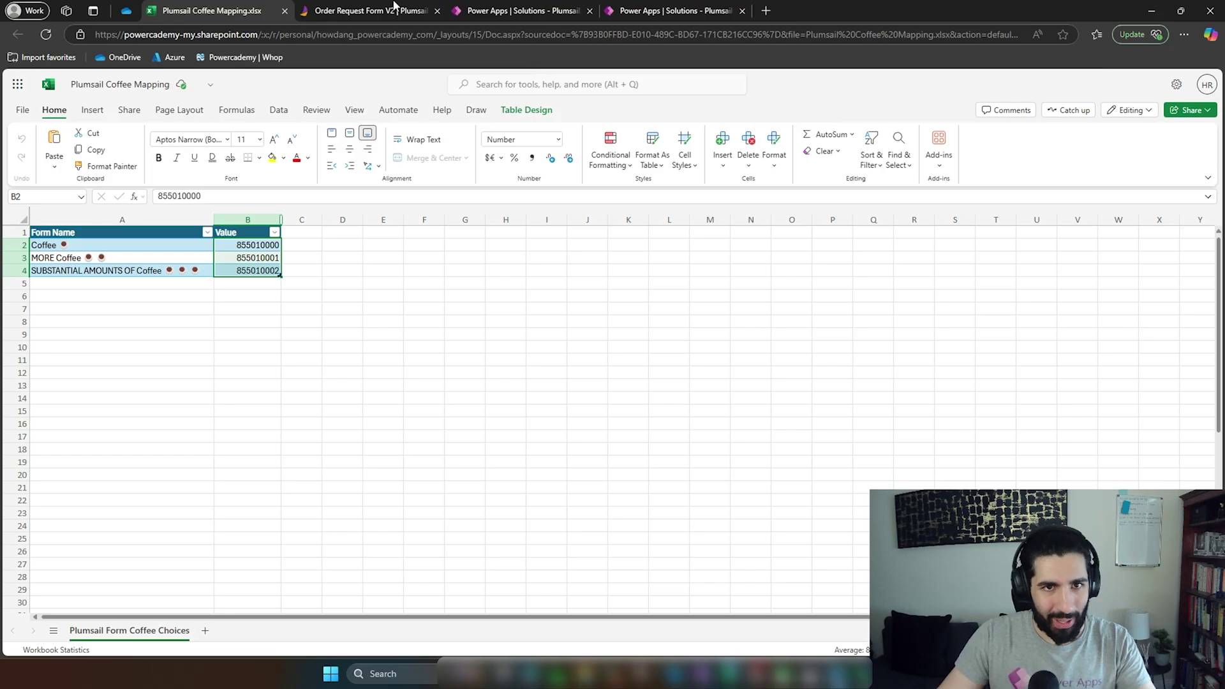
click(284, 11)
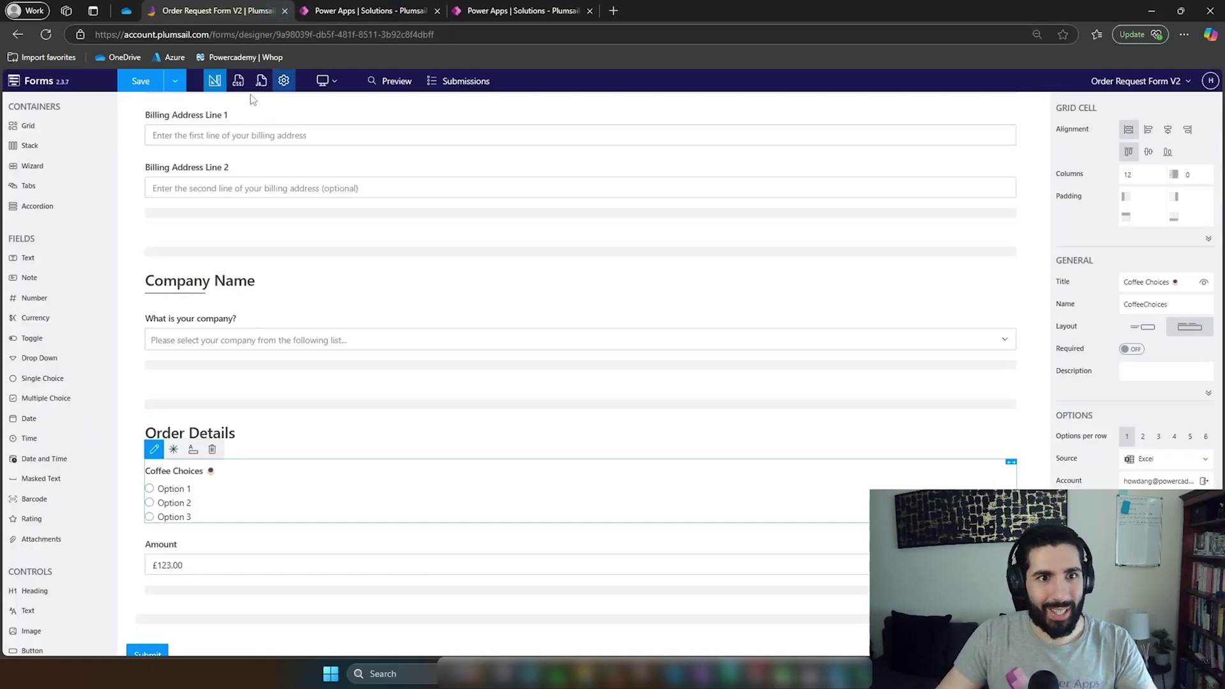
click(142, 80)
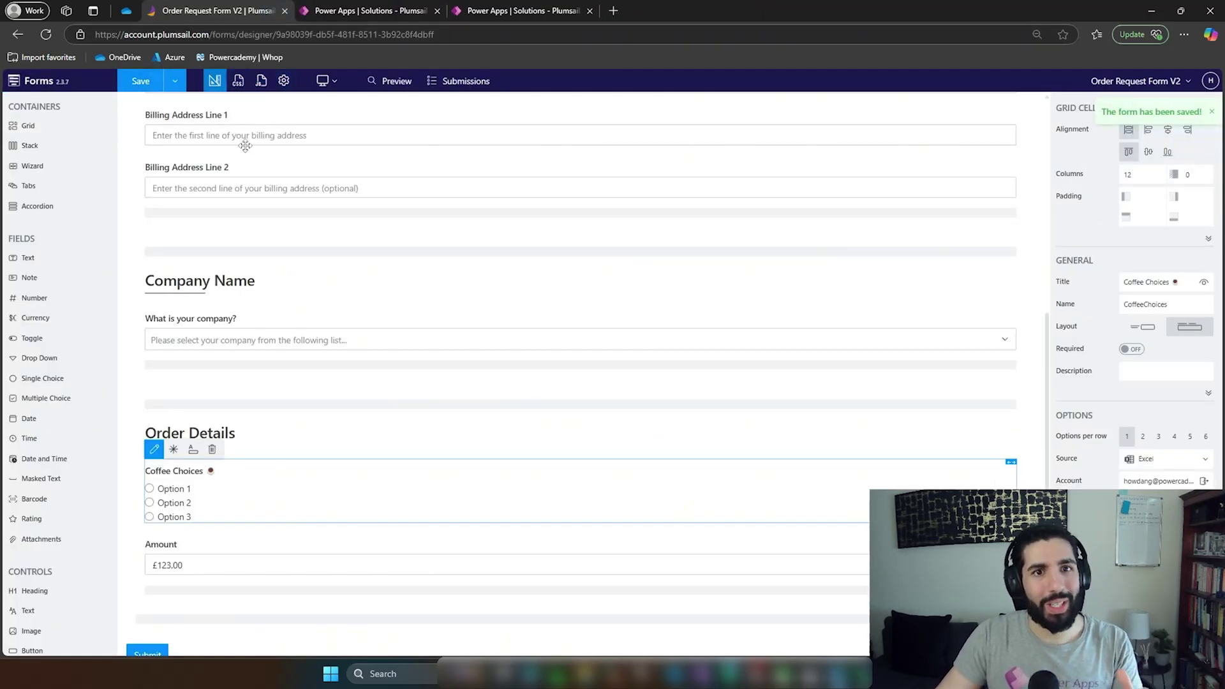
- Leave the flow editor and open the latest run from the details page of Plumsail Invoice Automation V2
key(ctrl+Tab)
click(27, 108)
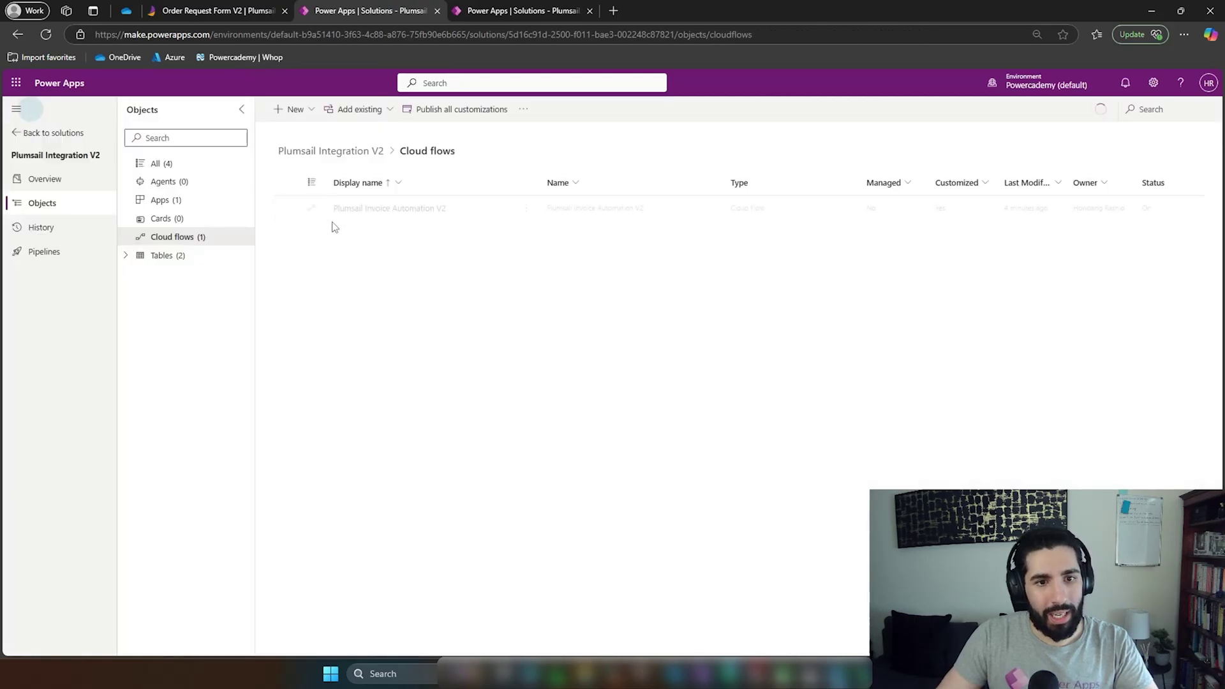
click(526, 208)
click(546, 253)
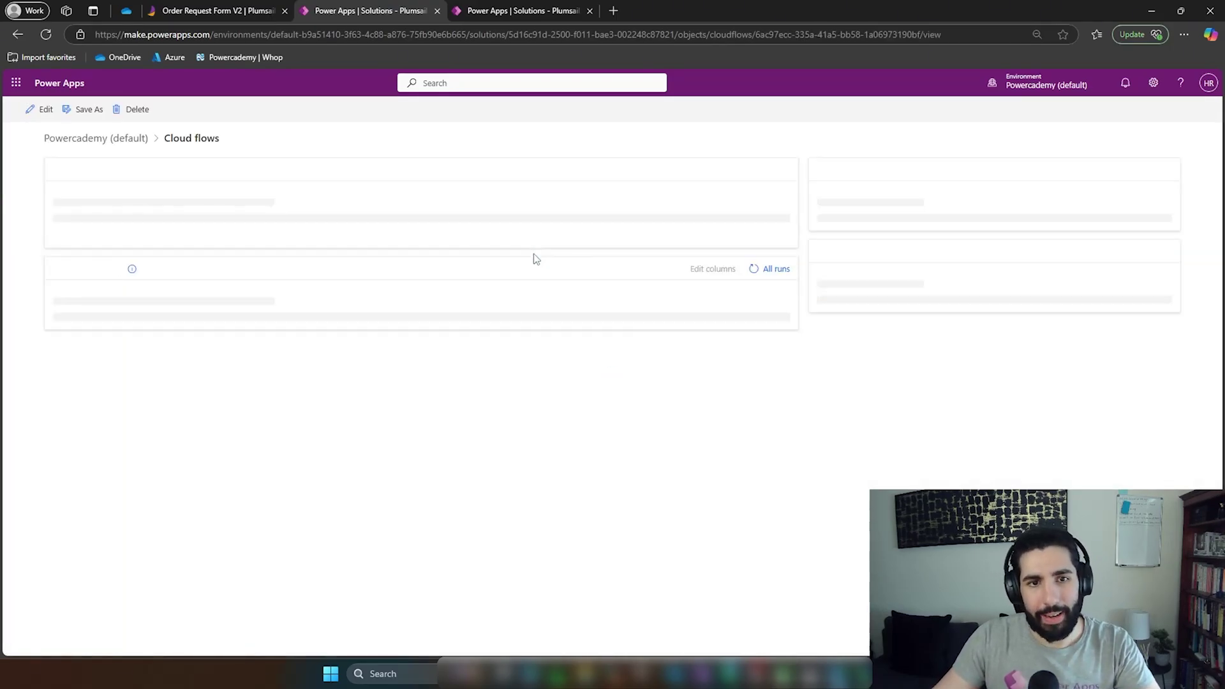
click(114, 458)
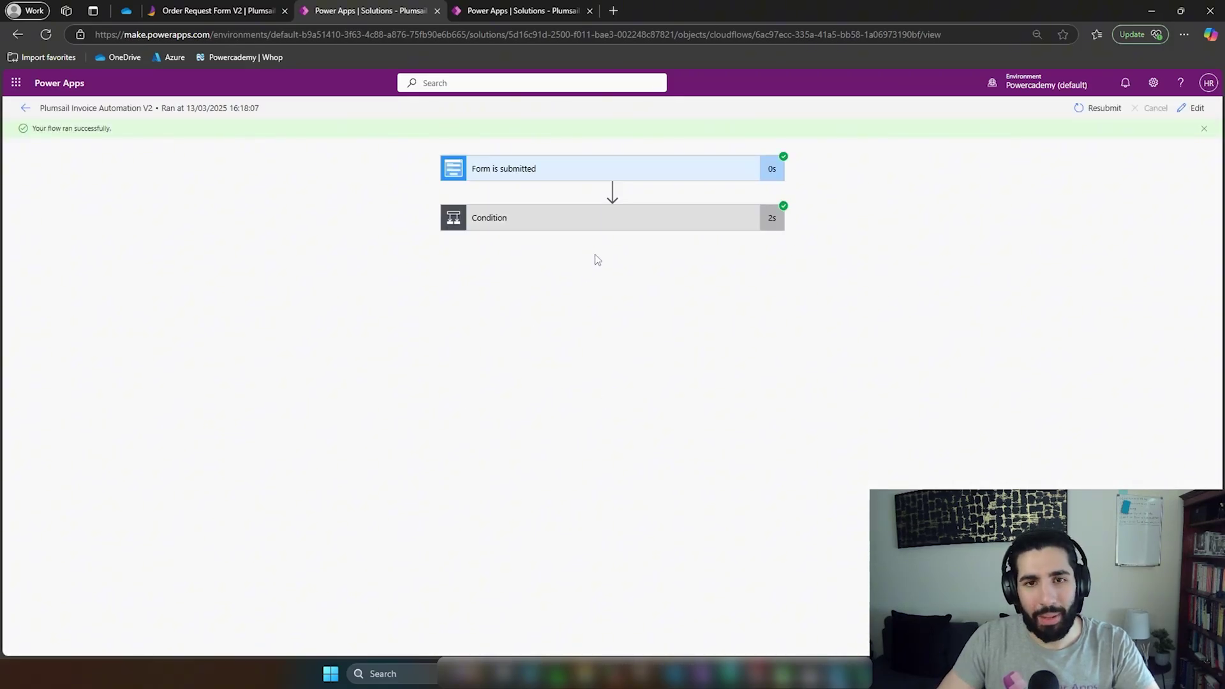
- Examine the CoffeeChoices value in the output body of the Form is submitted trigger
click(550, 168)
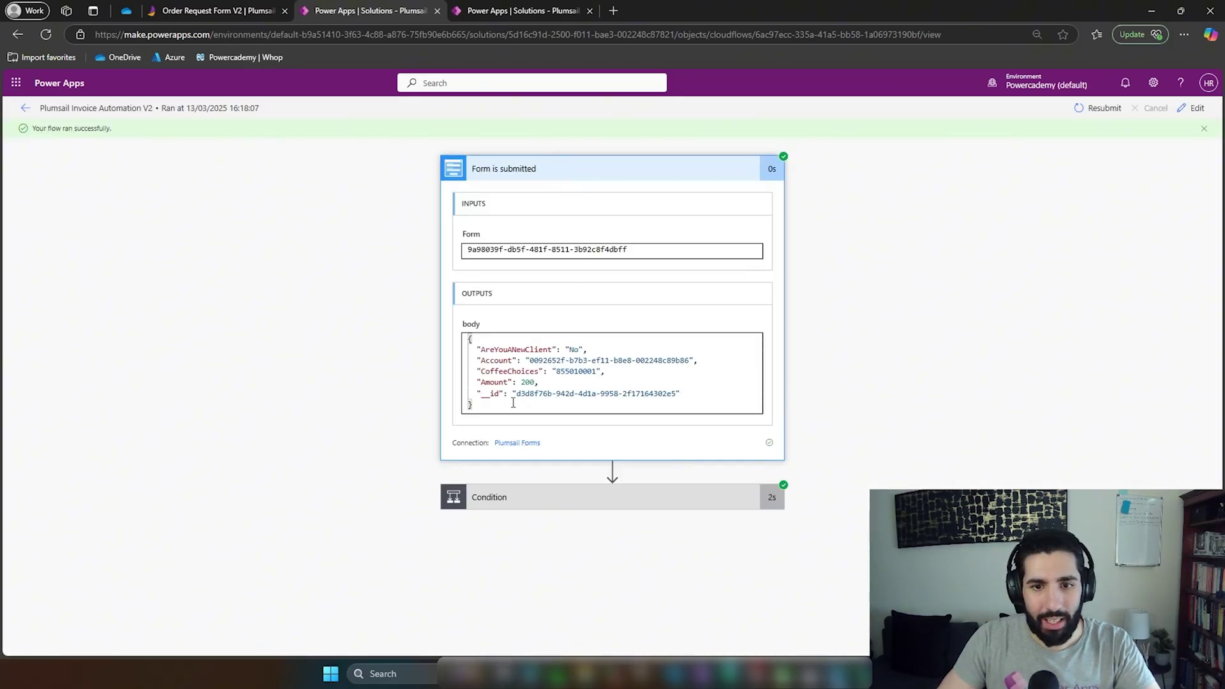
drag(553, 371, 597, 371)
click(597, 371)
click(616, 372)
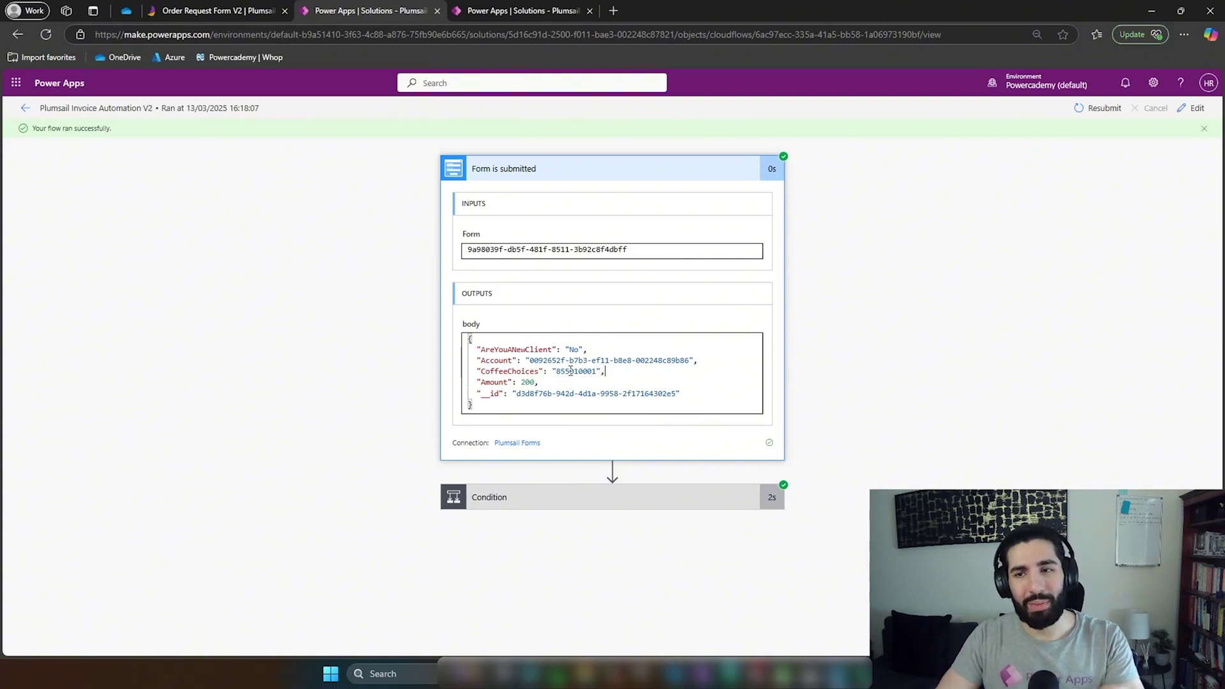
- Reopen the flow for editing and add a Compose action after Get a row by ID in the If yes branch
click(1191, 108)
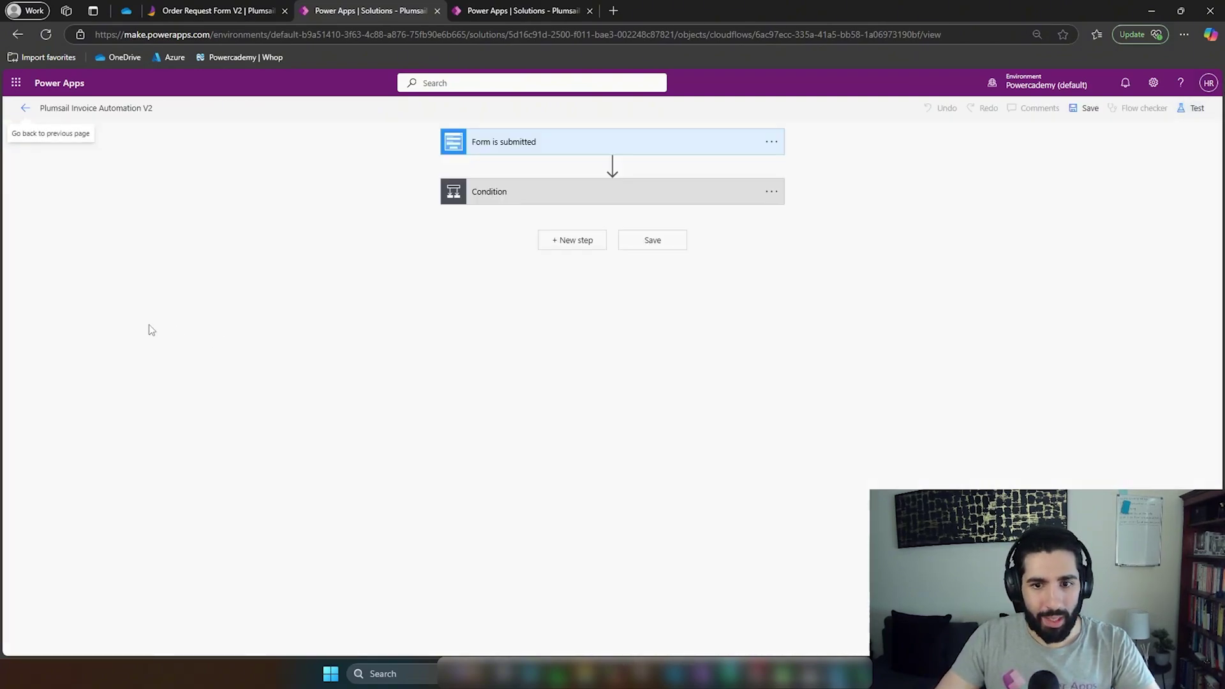
click(606, 202)
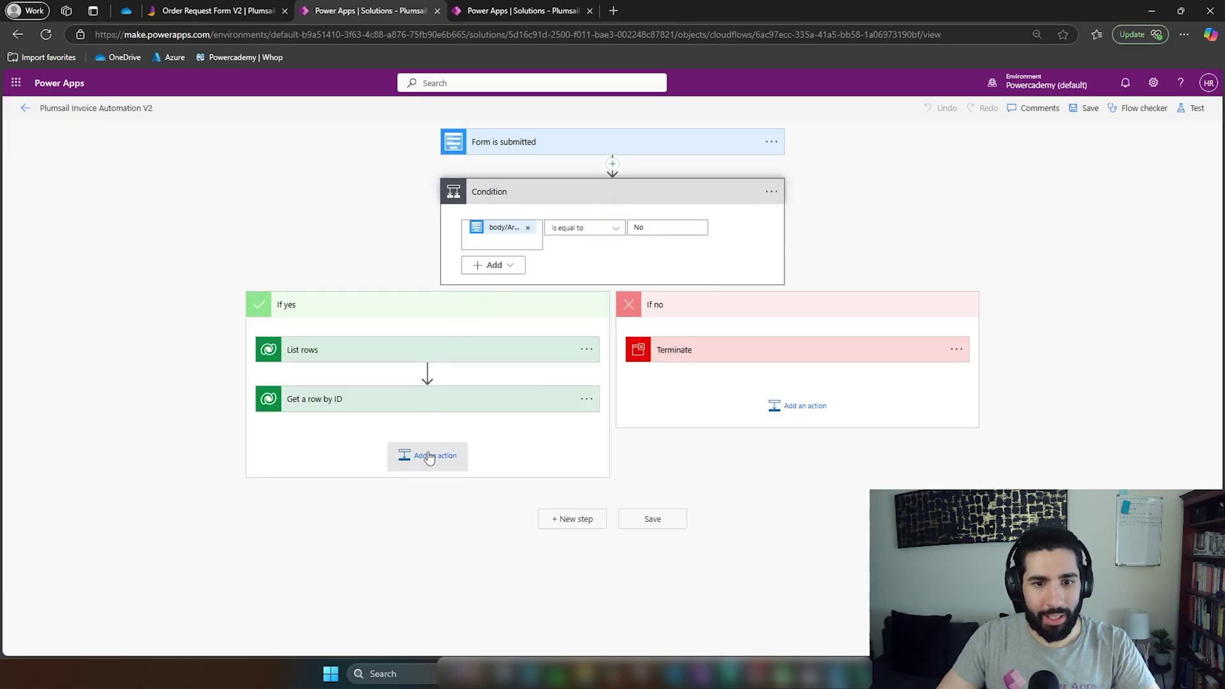
click(427, 455)
text(compose)
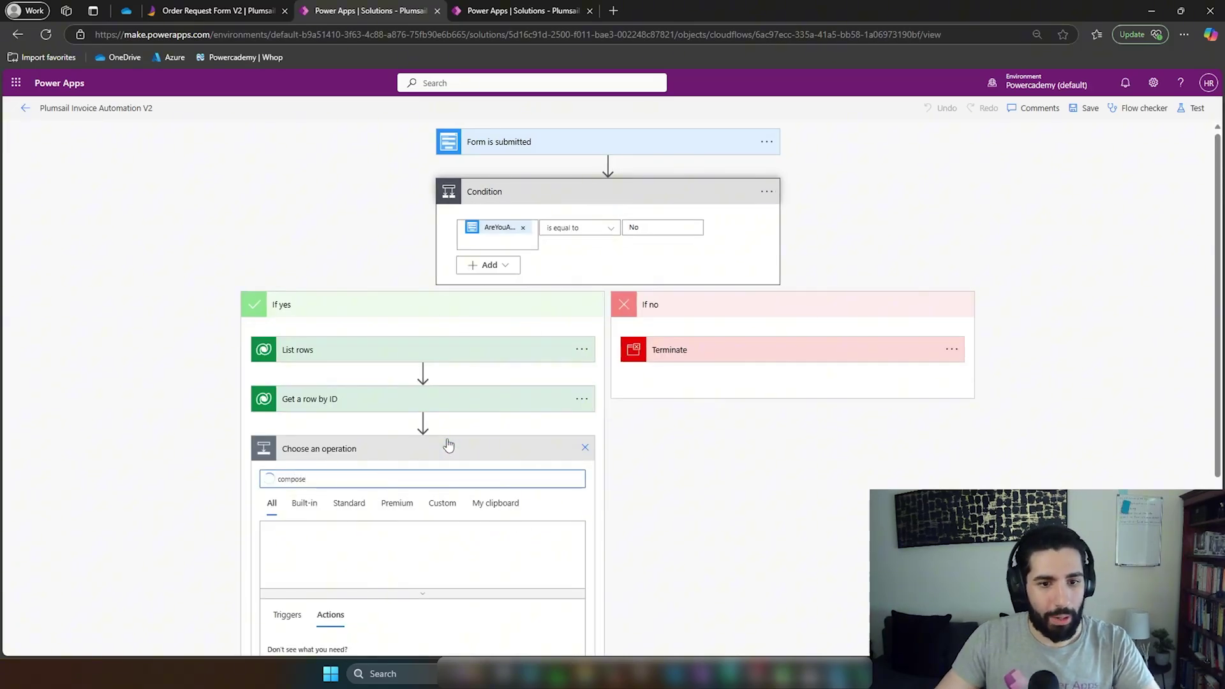
scroll(449, 445, down, 2)
click(361, 523)
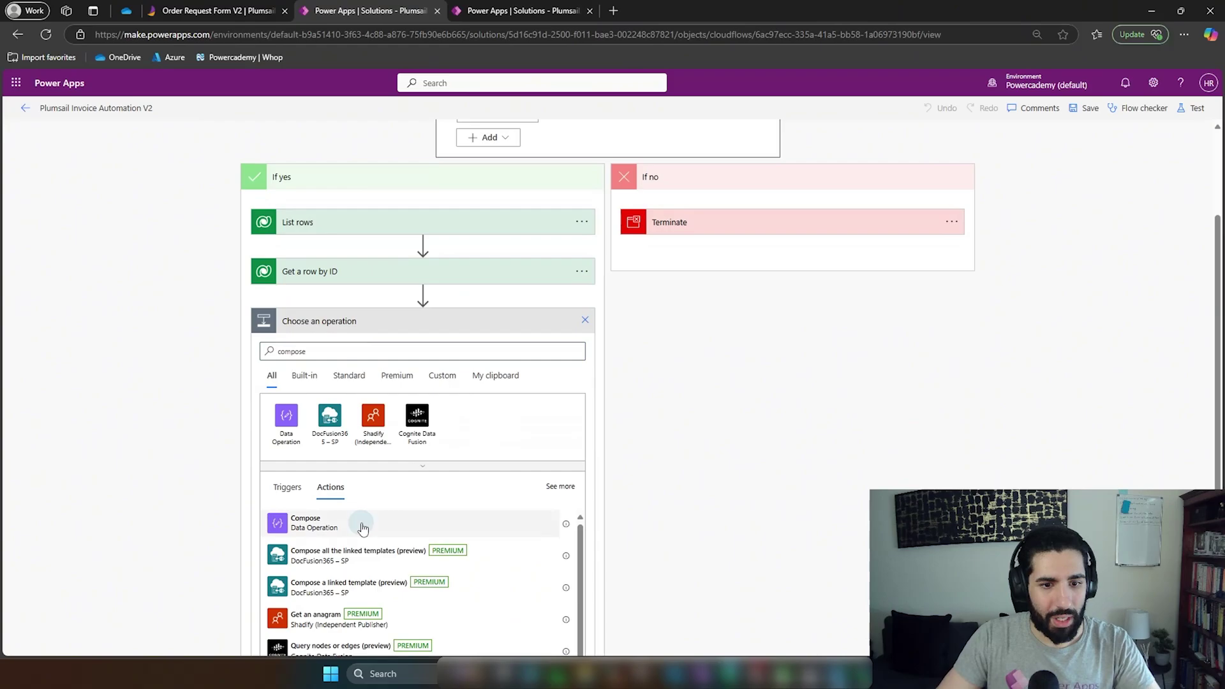
- Set the Compose inputs to the expression int(triggerOutputs()?['body/CoffeeChoices'])
click(361, 475)
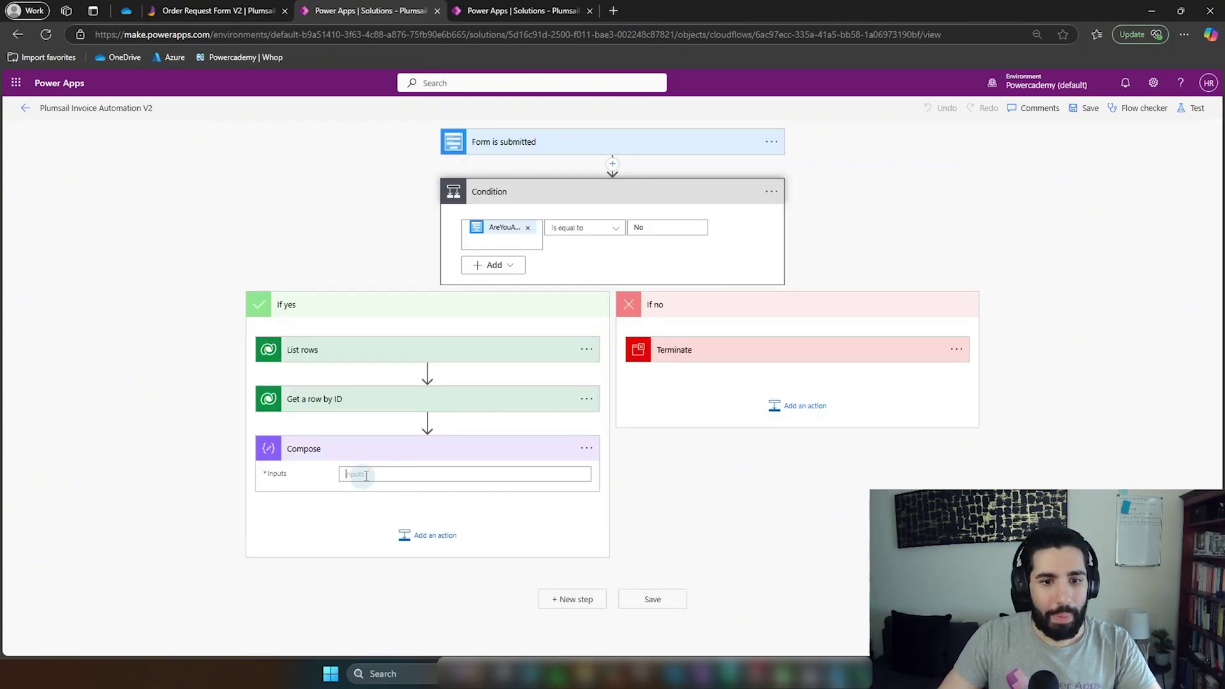
scroll(624, 473, down, 1)
click(718, 479)
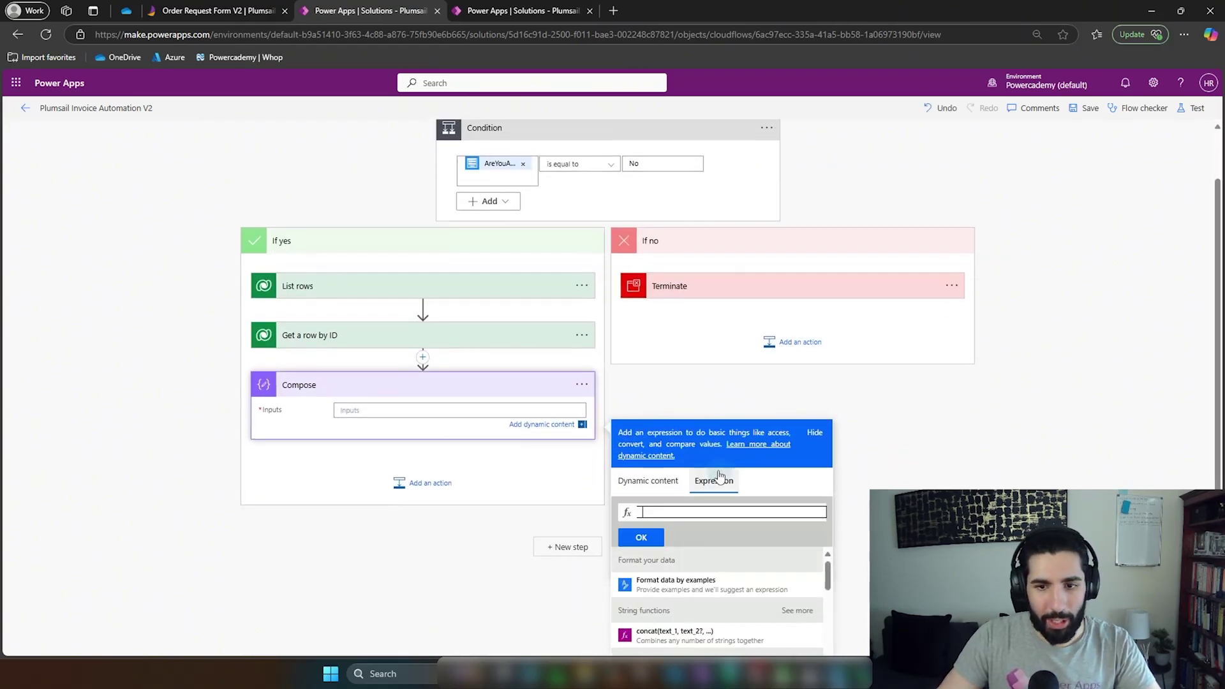
text(int()
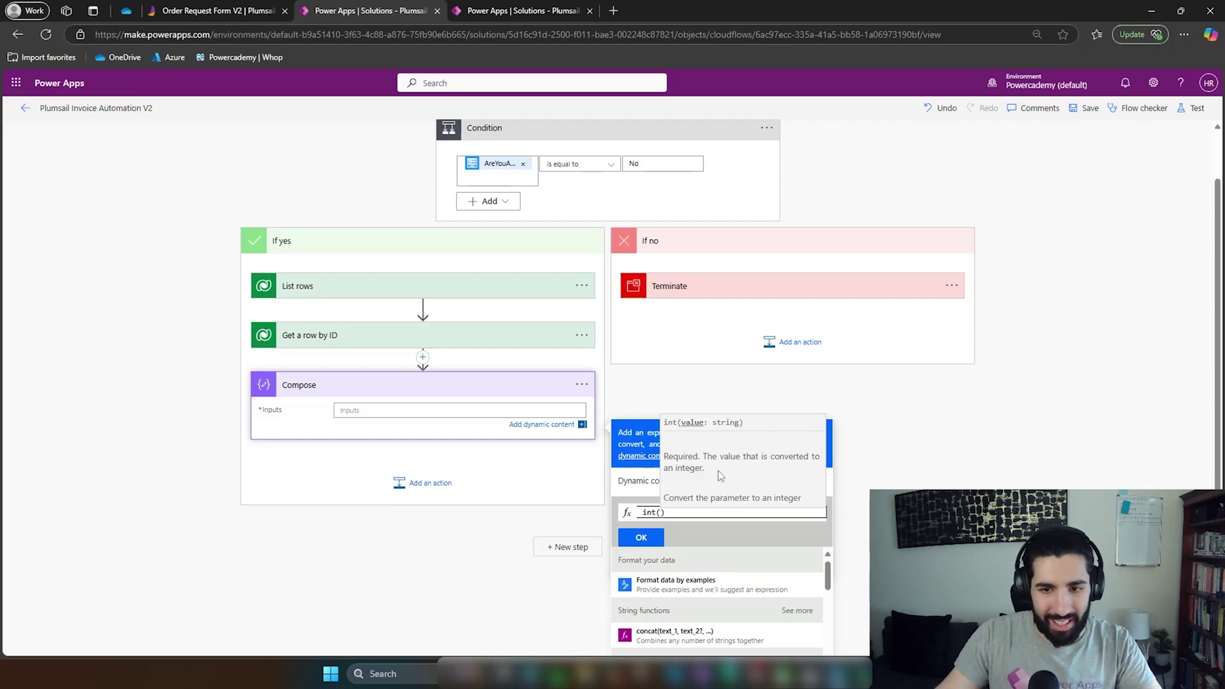
click(673, 481)
scroll(954, 445, down, 2)
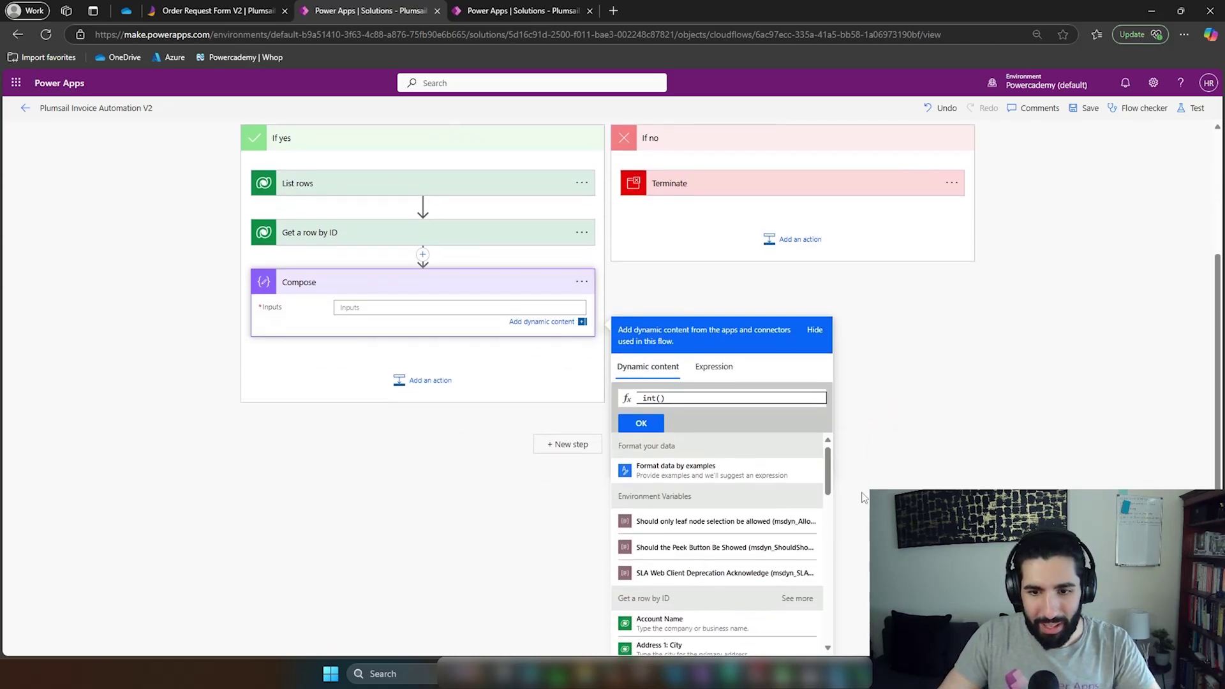
scroll(753, 494, down, 5)
scroll(753, 494, down, 10)
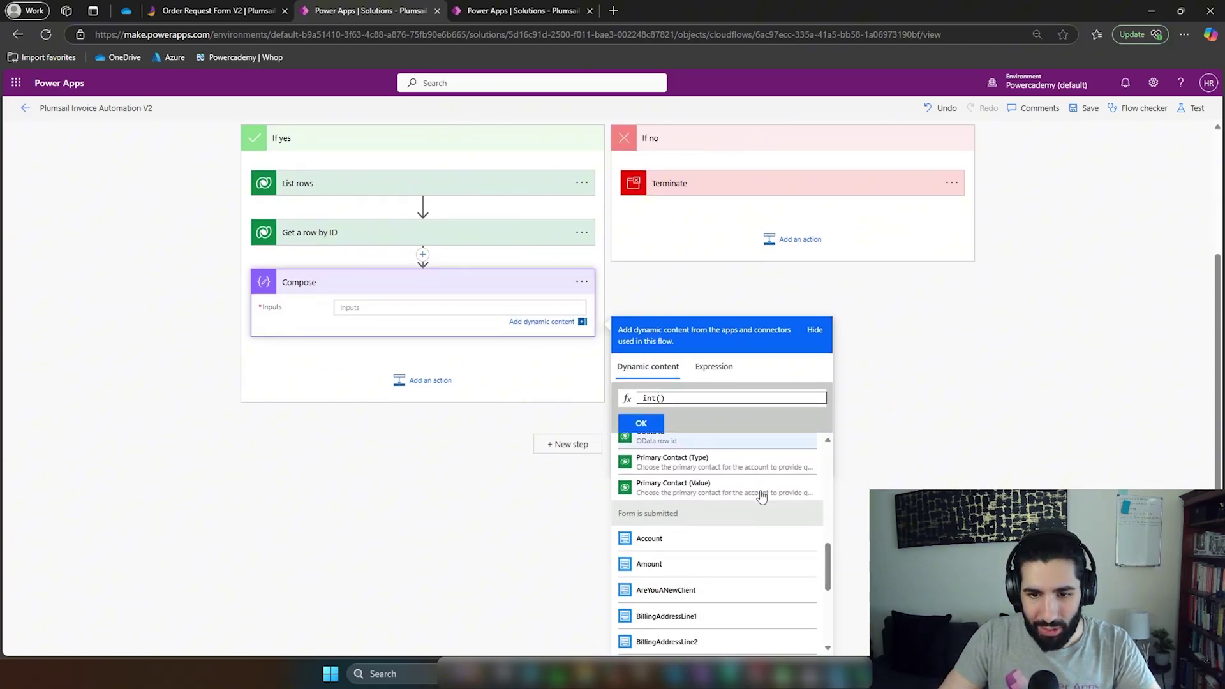
scroll(765, 493, down, 1)
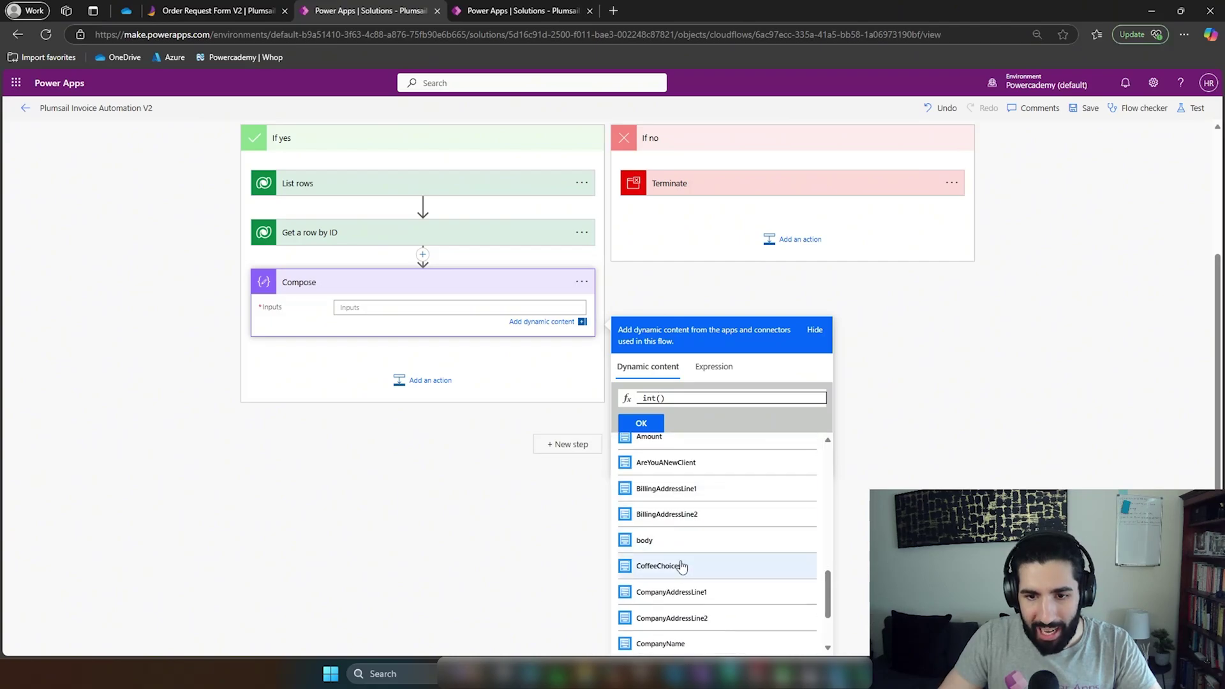
click(659, 566)
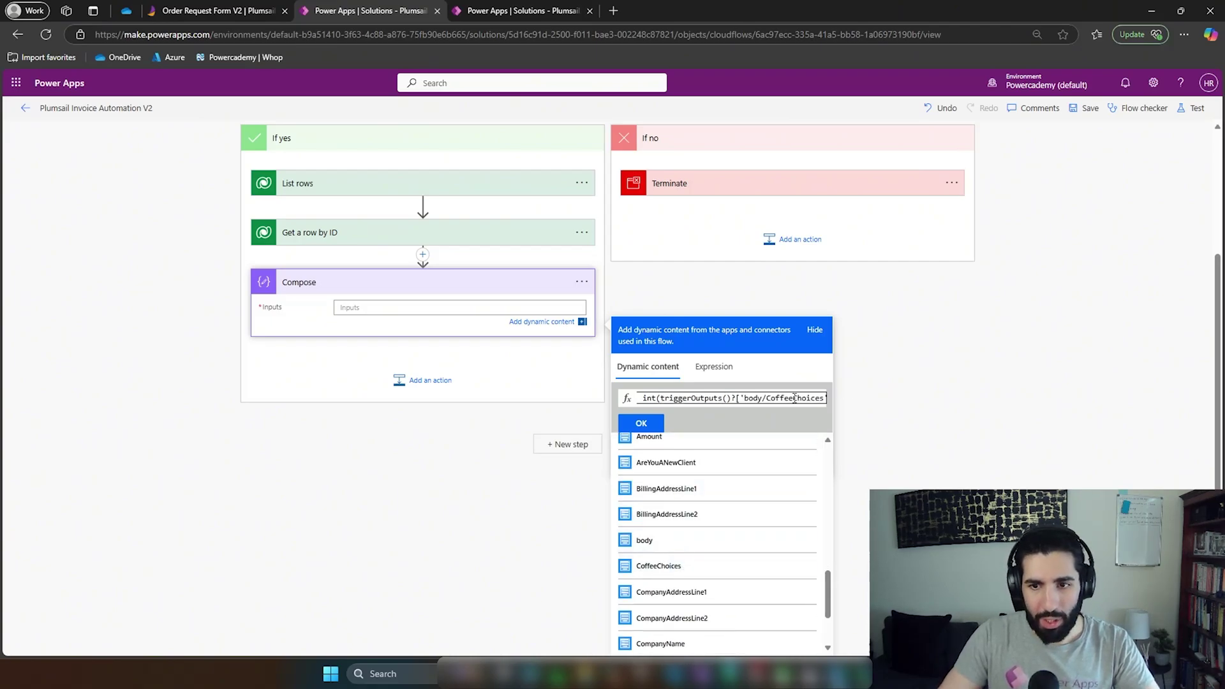
click(848, 400)
click(638, 424)
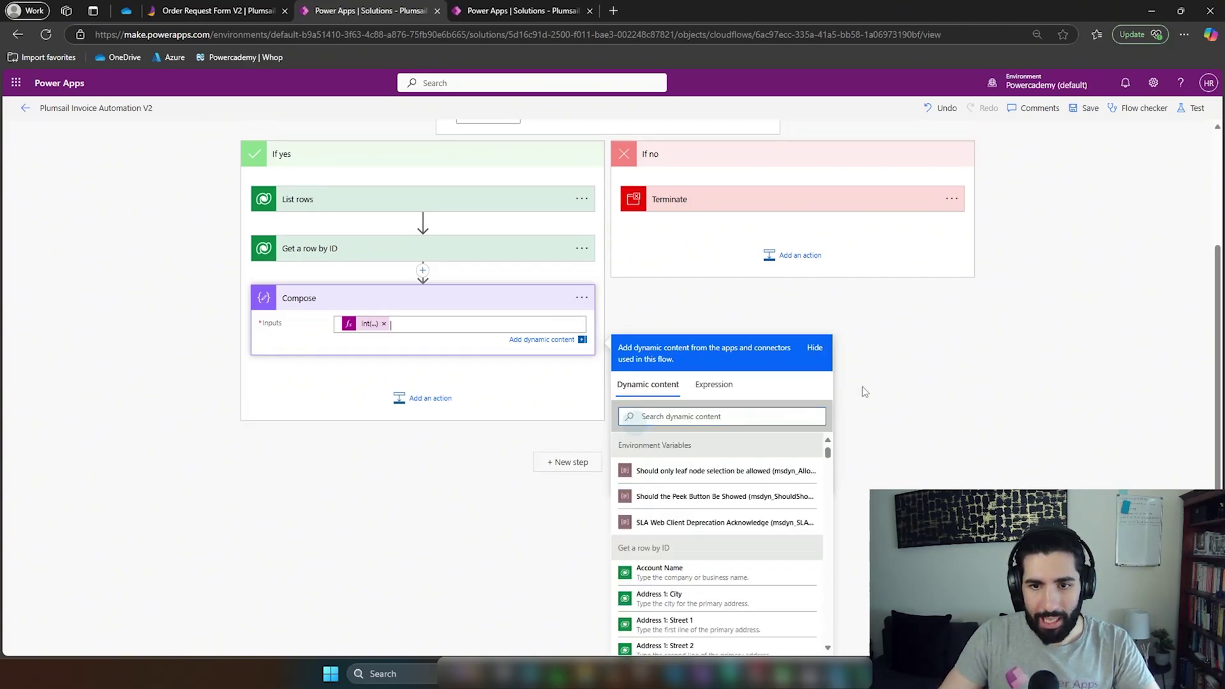
click(943, 372)
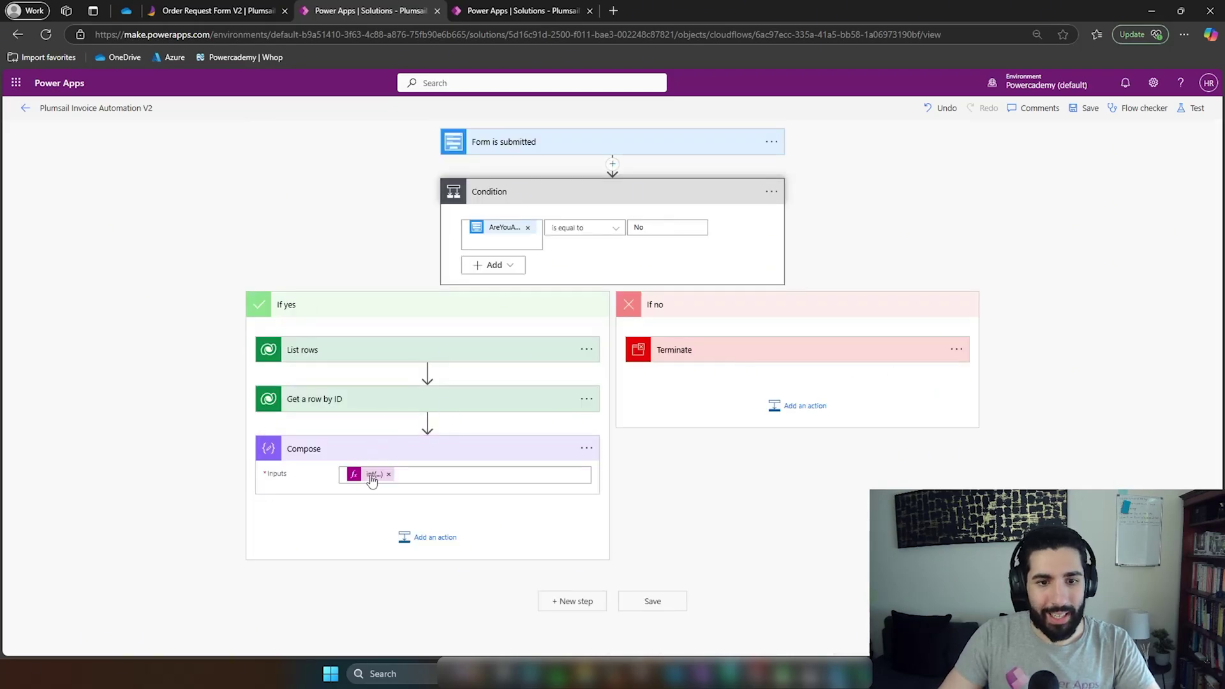
- Test the flow automatically using the recent succeeded trigger run
click(1192, 108)
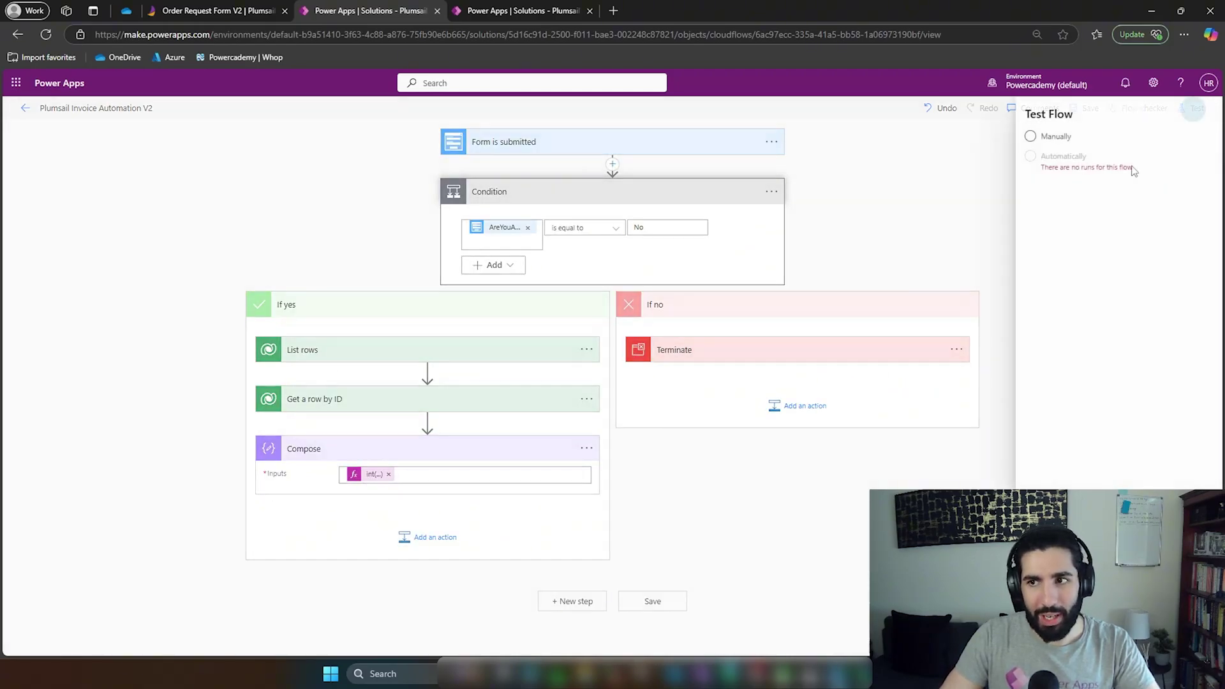
click(1018, 168)
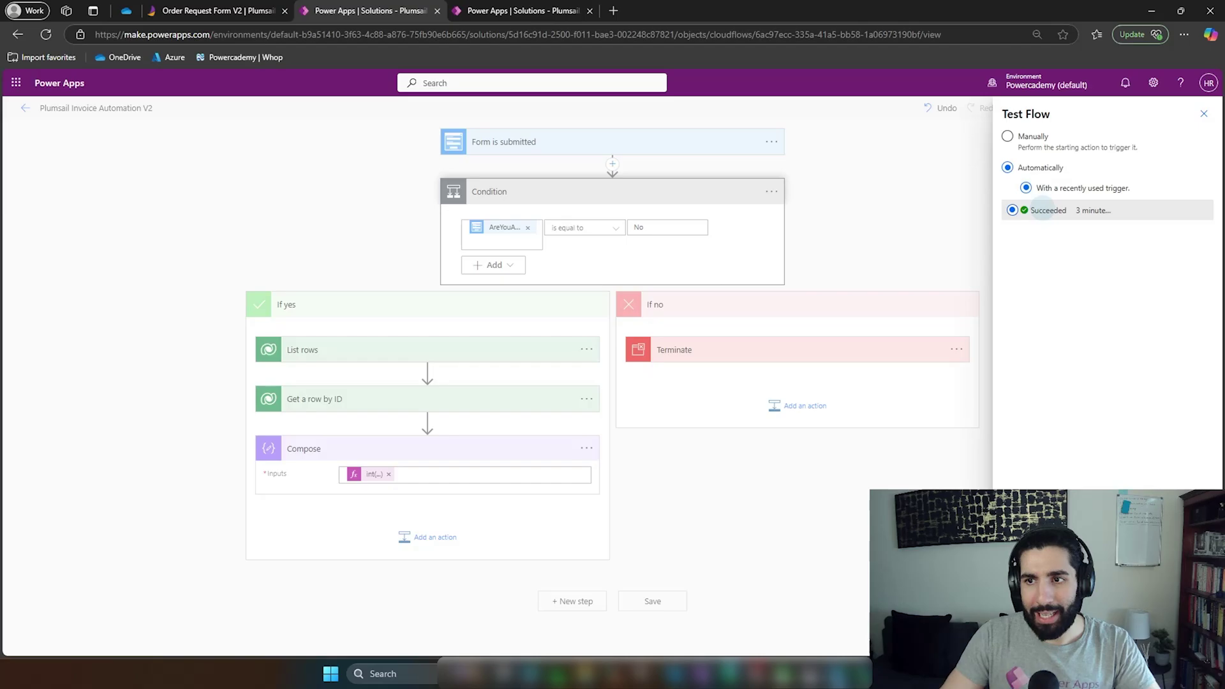
click(1041, 208)
click(1174, 638)
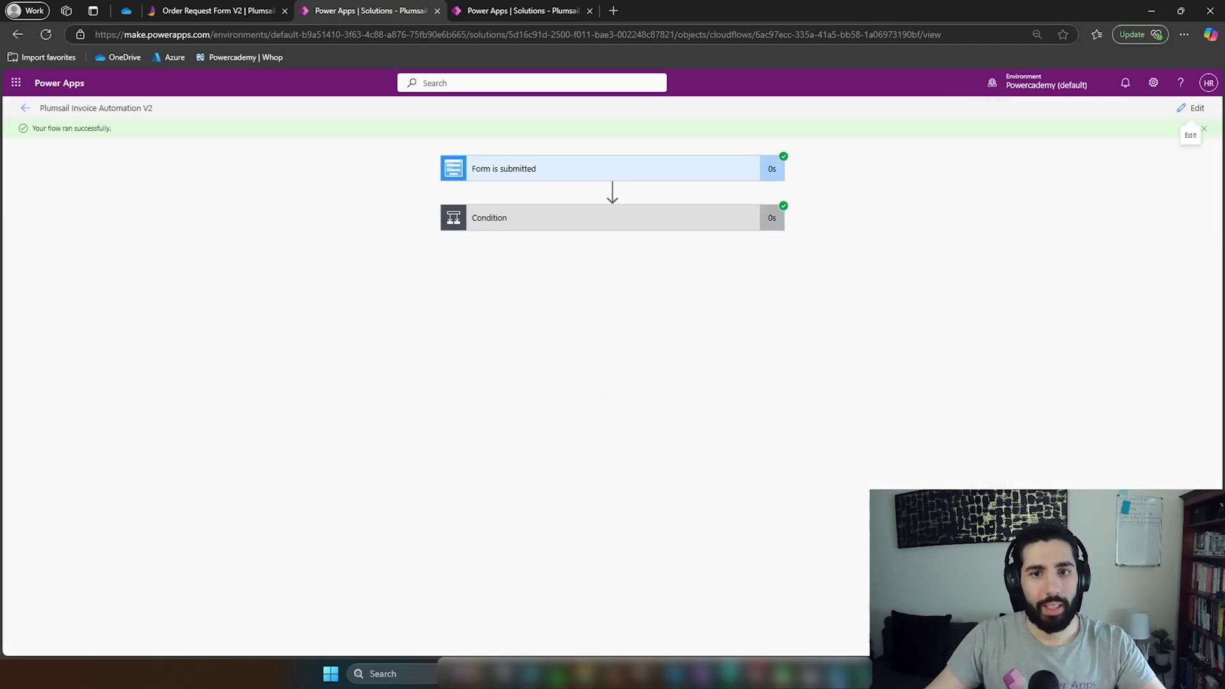
- Examine the inputs and outputs of the Compose action inside the Condition's If yes branch of the test run
click(626, 217)
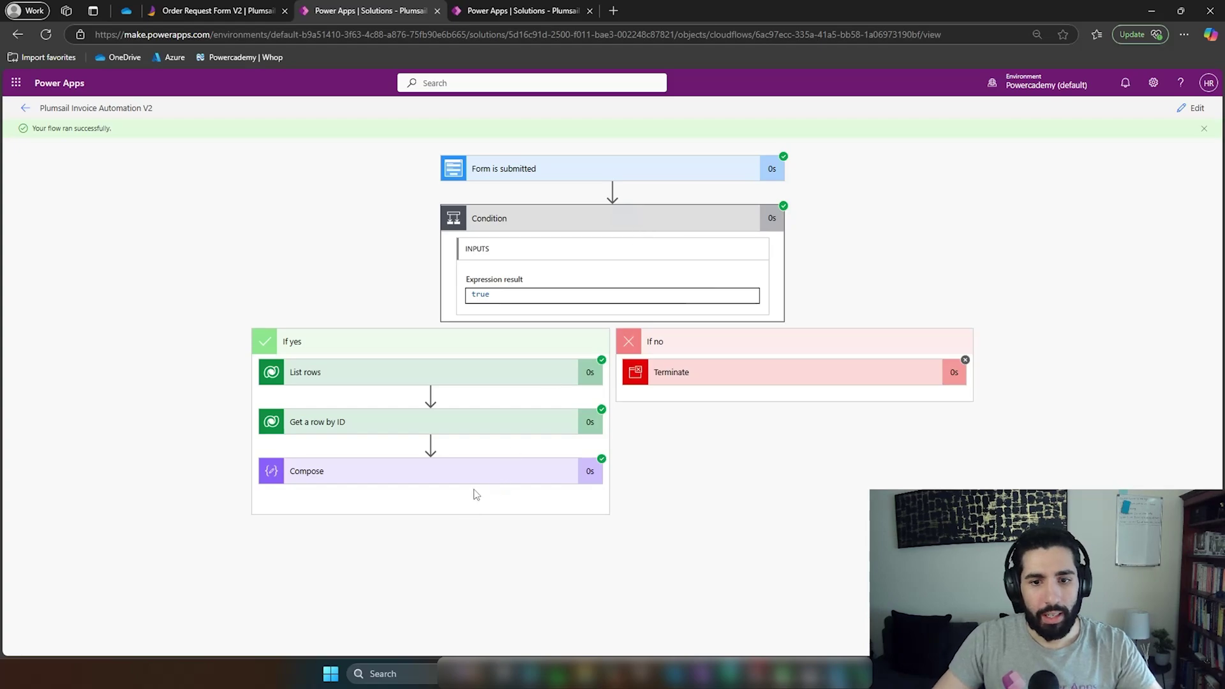
click(481, 470)
scroll(656, 481, down, 1)
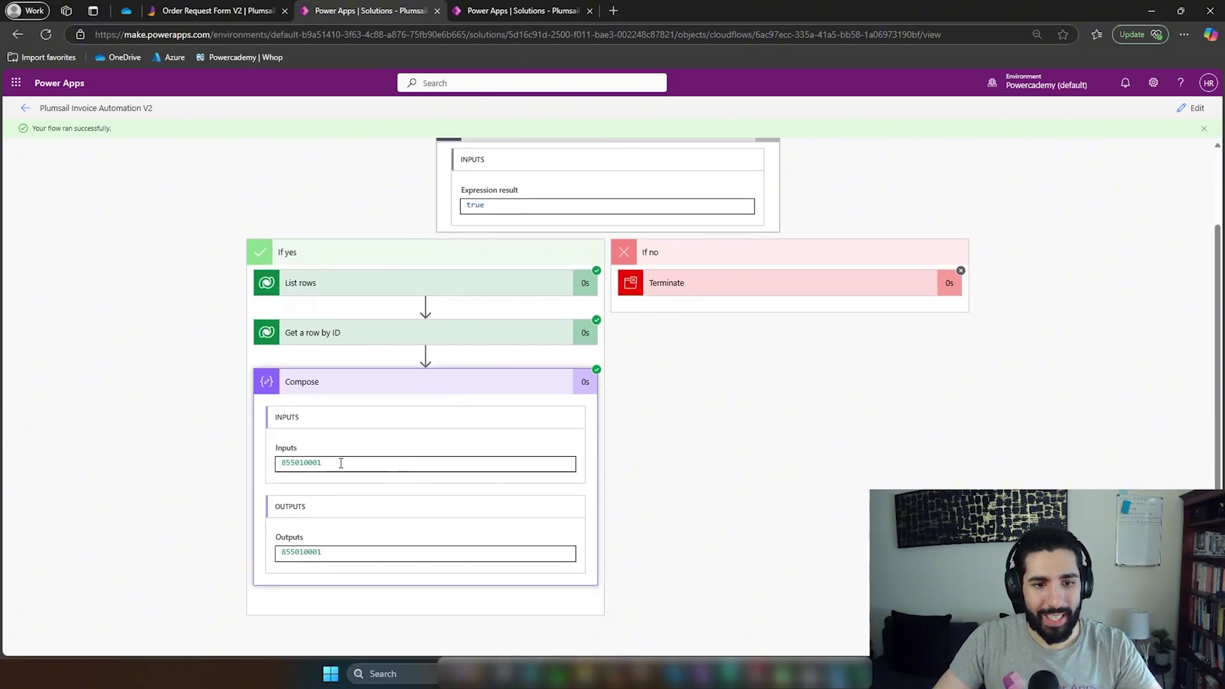
drag(341, 463, 271, 463)
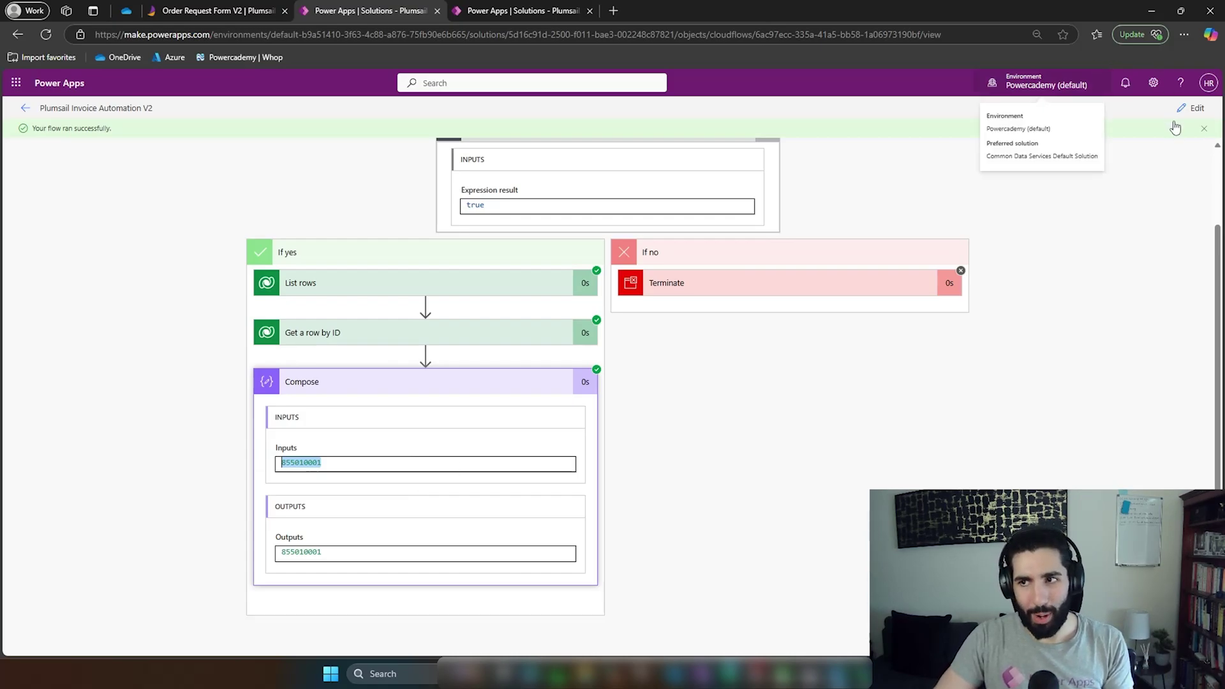
- Switch to Order Request Form V2 in Plumsail Forms and examine the Amount field in the Order Details section
click(216, 11)
scroll(343, 174, up, 5)
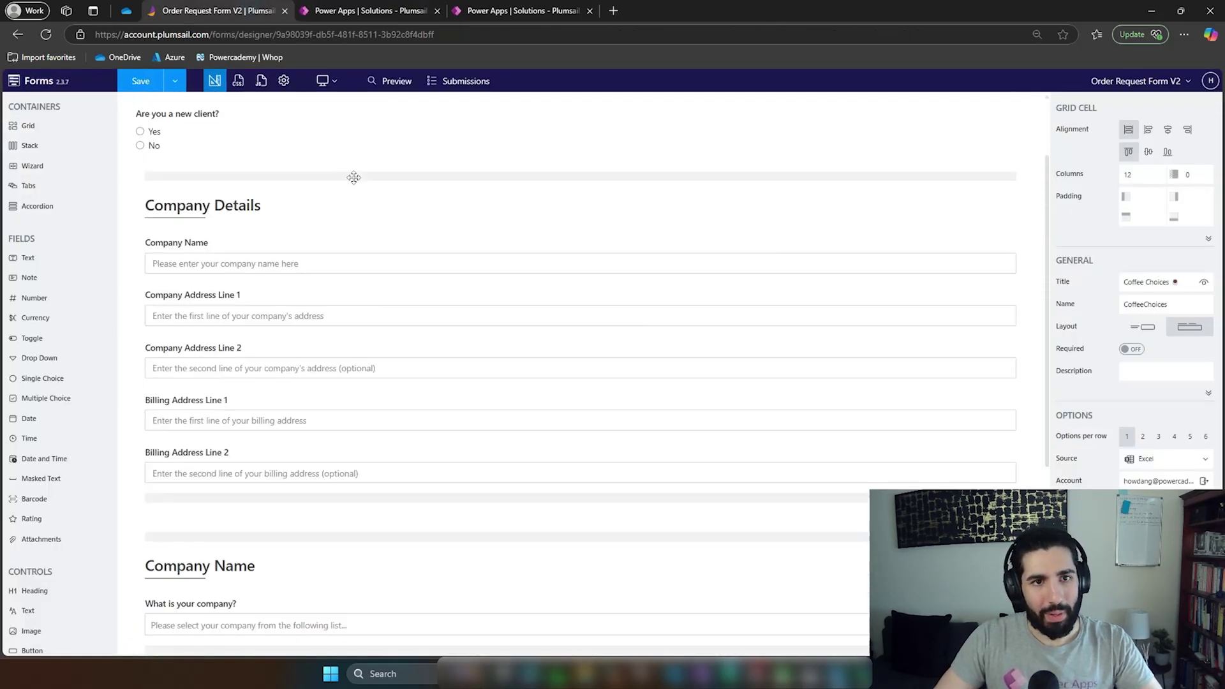
key(ctrl+minus)
scroll(255, 306, down, 4)
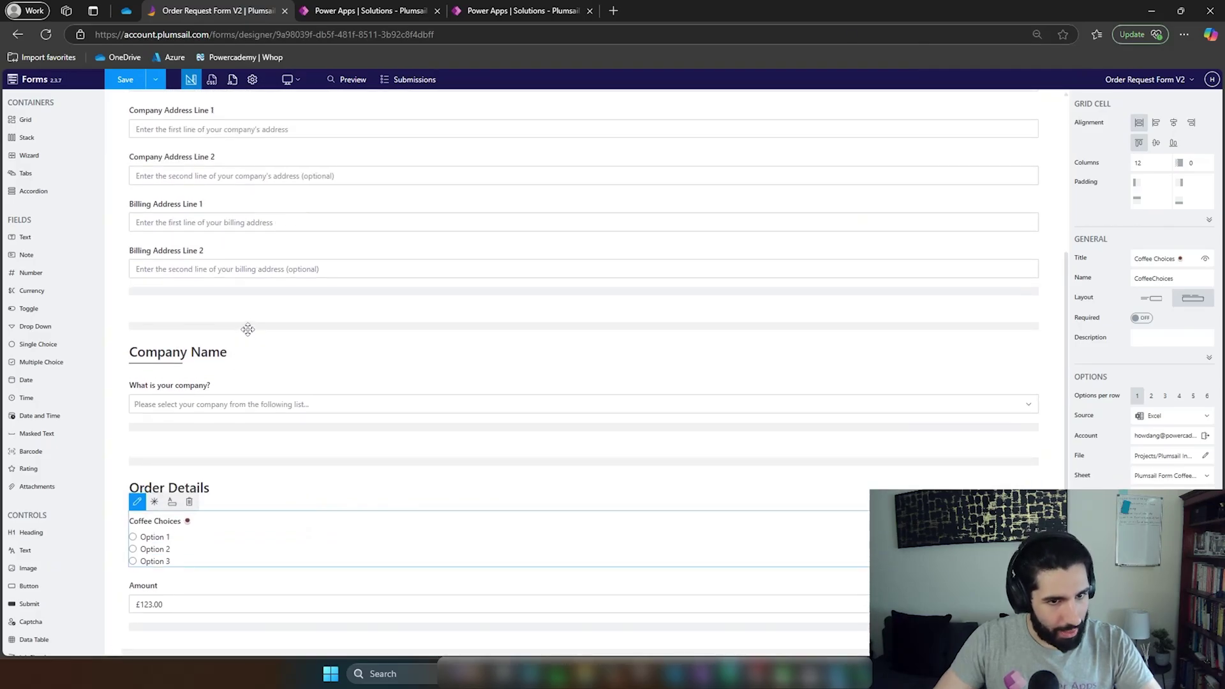
click(181, 592)
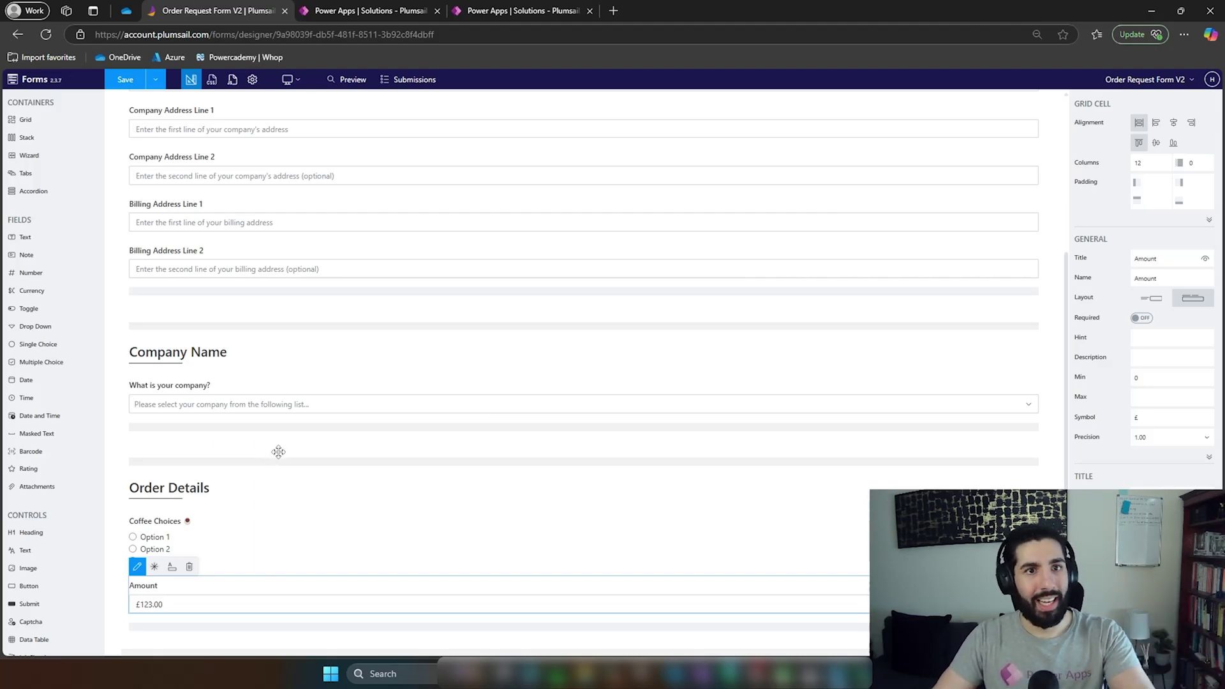
- Return to the Invoices table in Power Apps and close the Items choice editor
click(524, 8)
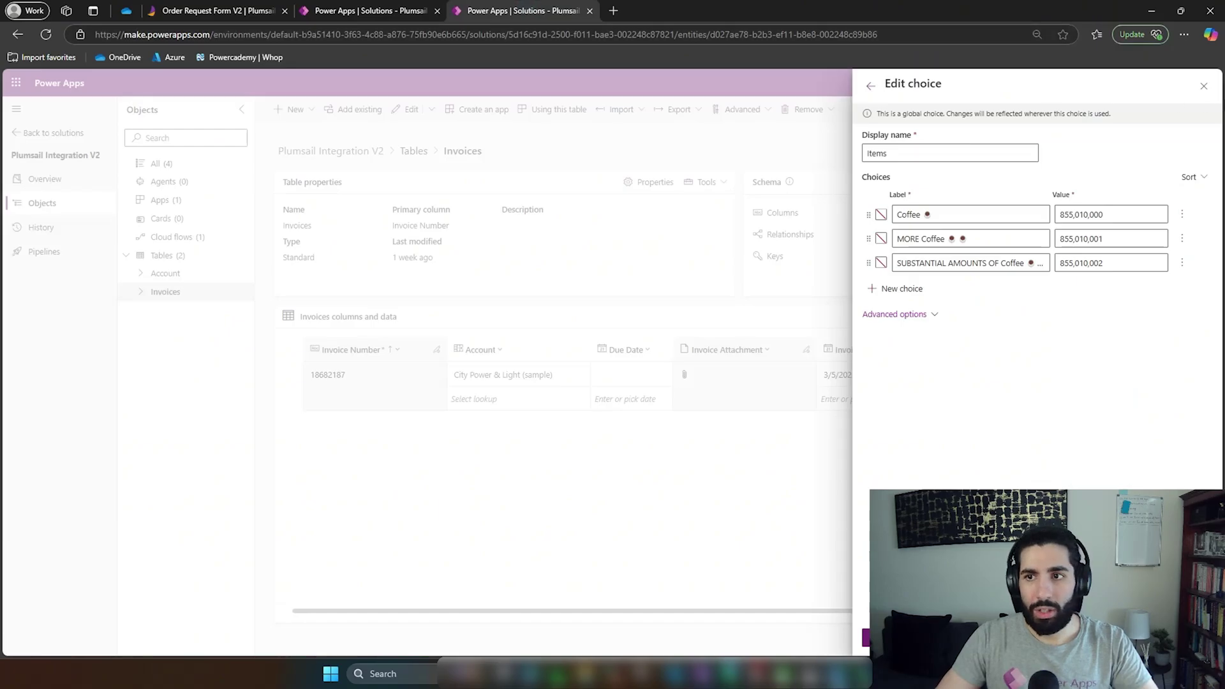
click(1205, 88)
click(623, 381)
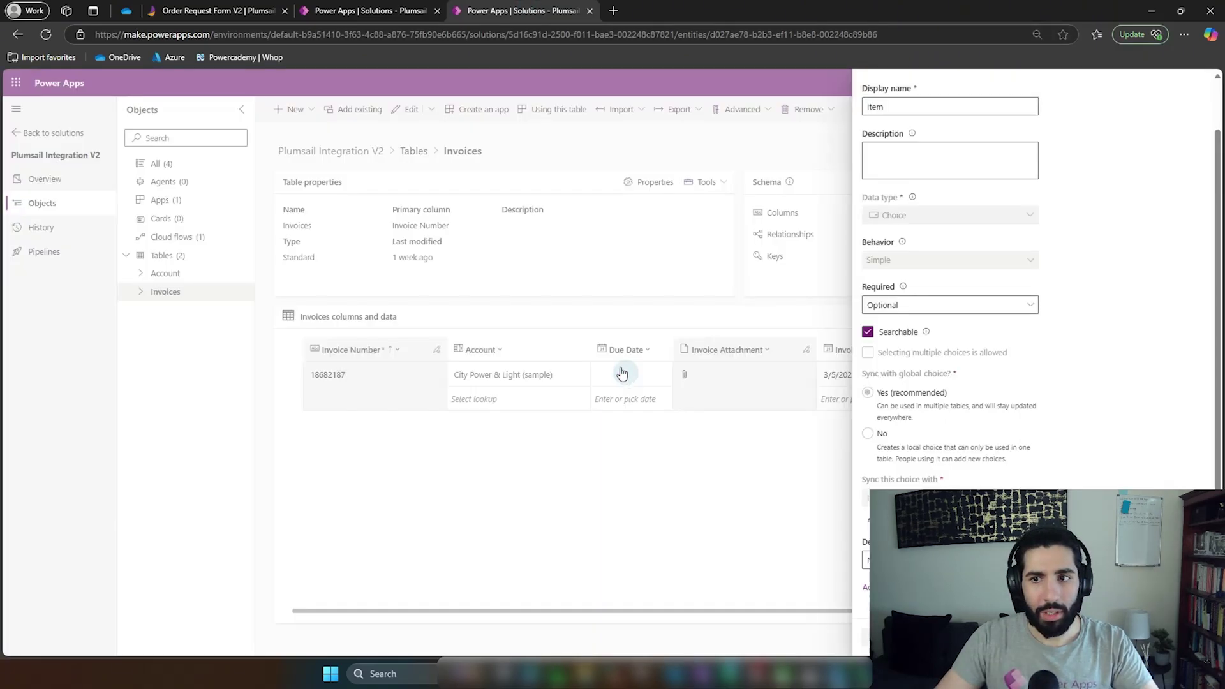
- Return to the flow editor and add a Microsoft Dataverse Add a new row action after Compose
key(ctrl+shift+Tab)
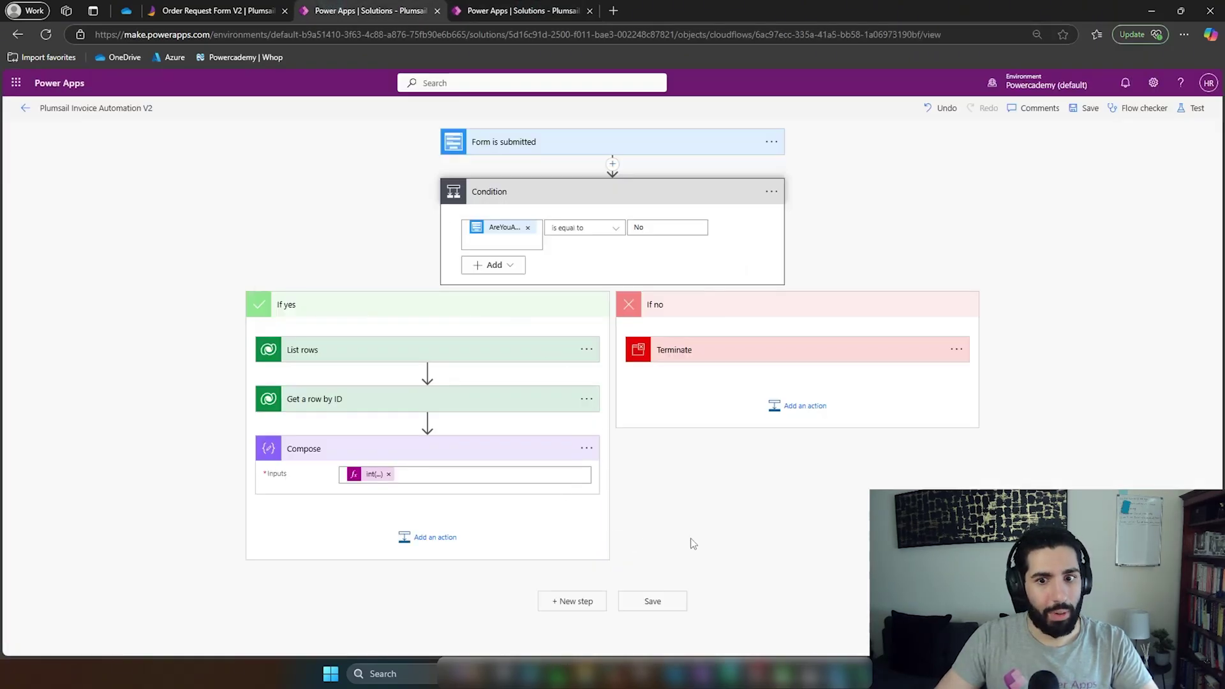
click(405, 536)
text(add a new row)
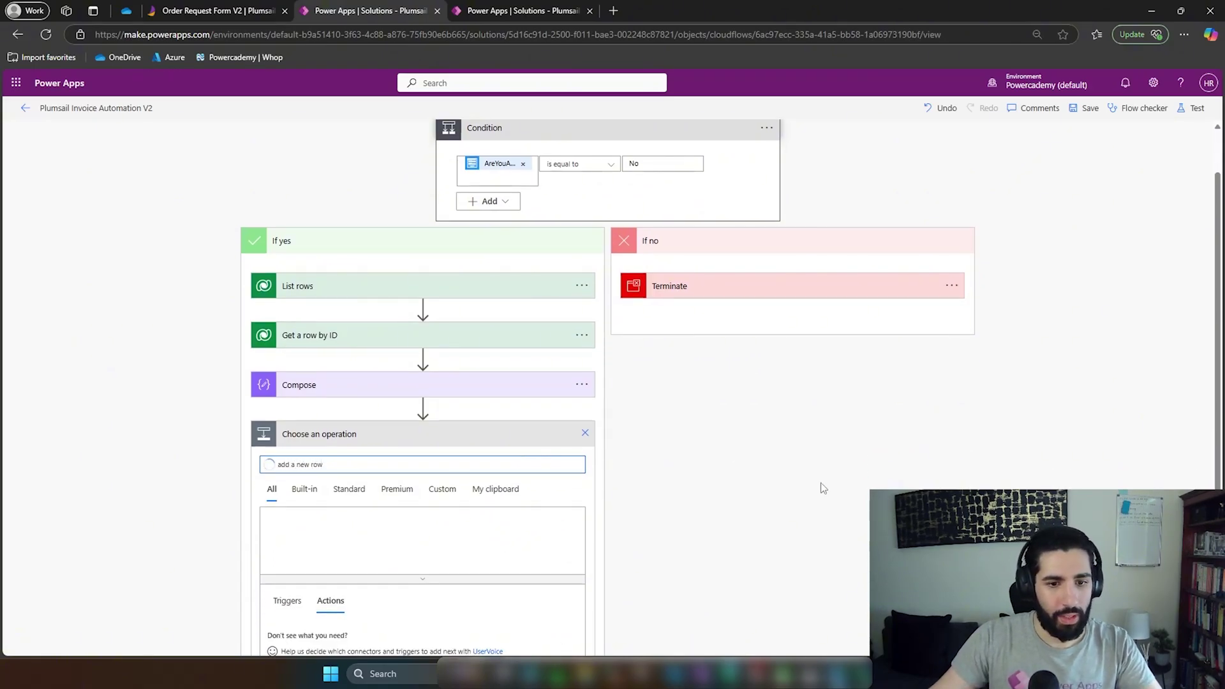
scroll(798, 488, down, 2)
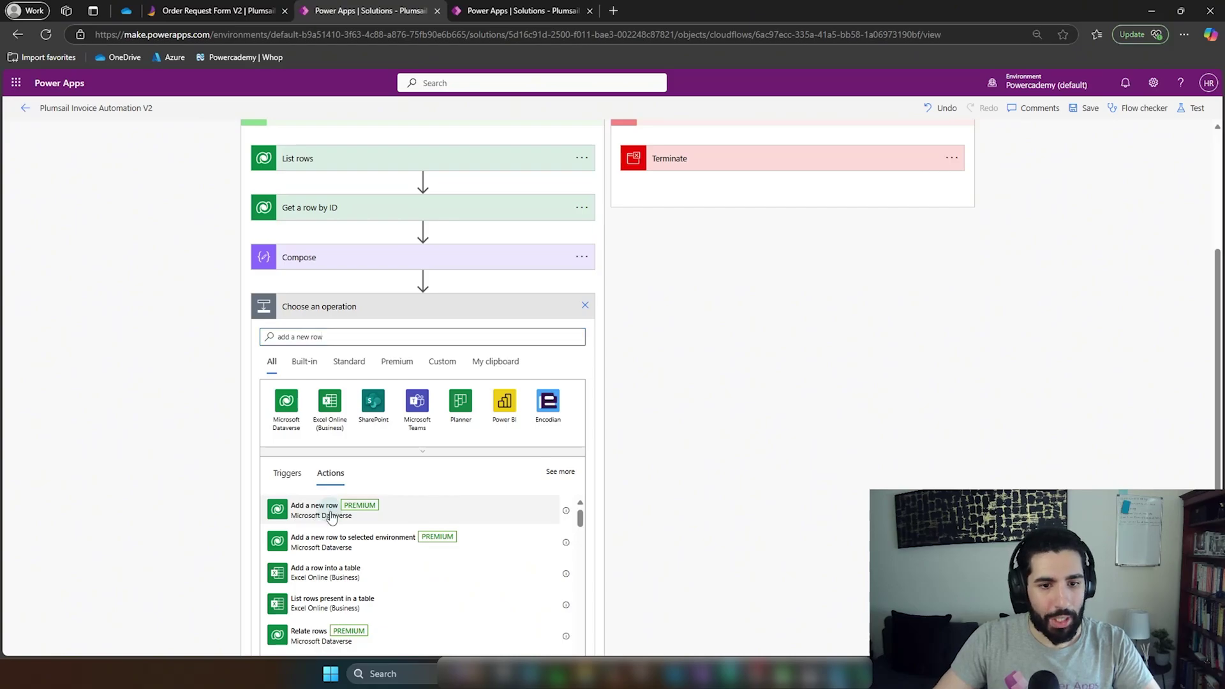
click(368, 510)
- Choose Invoices as the table for the Add a new row action and show its advanced options
click(573, 511)
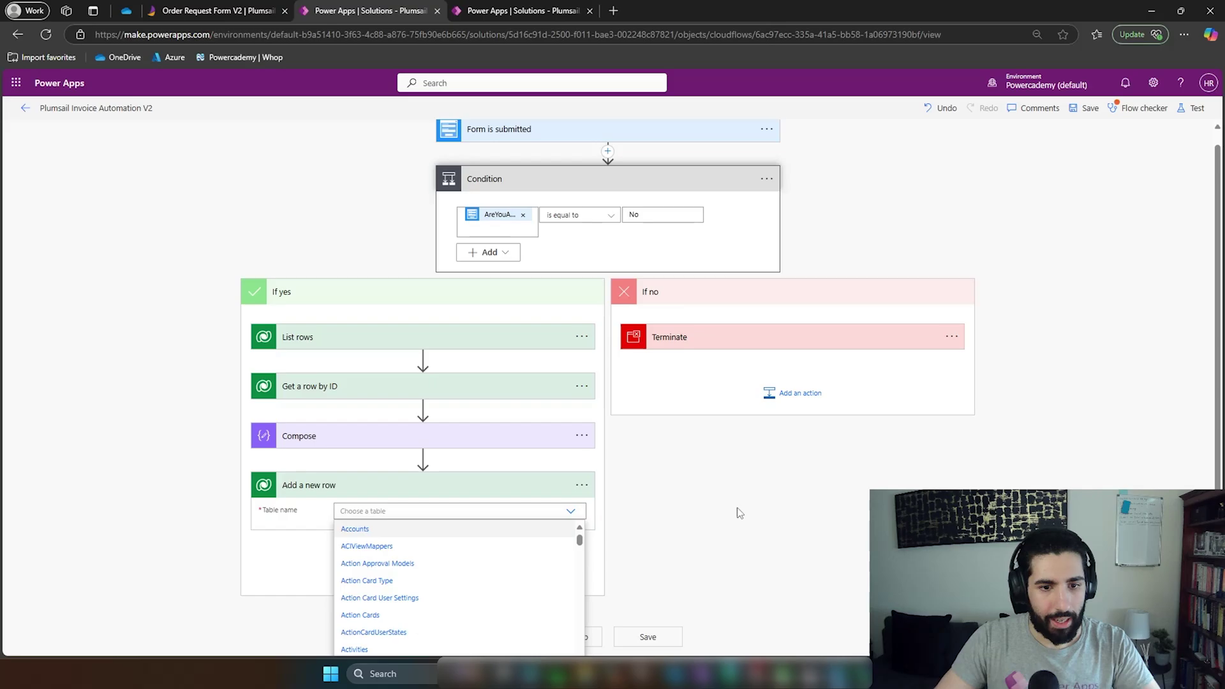
scroll(739, 514, down, 1)
click(432, 475)
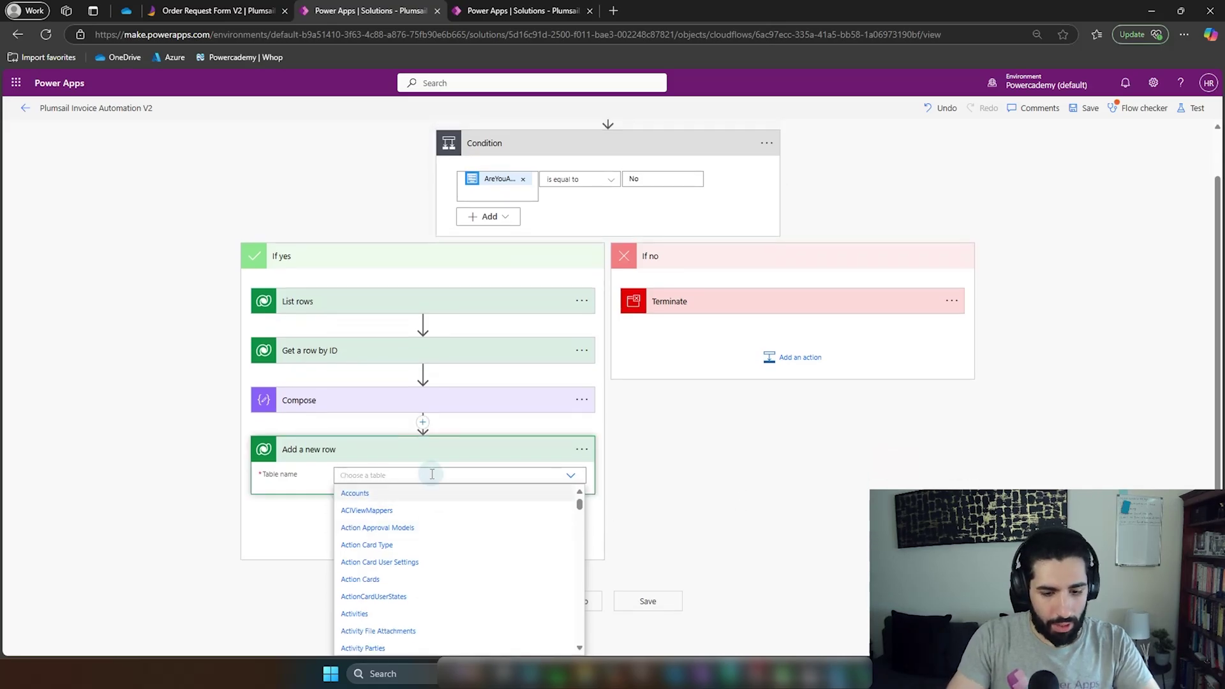
text(invoice)
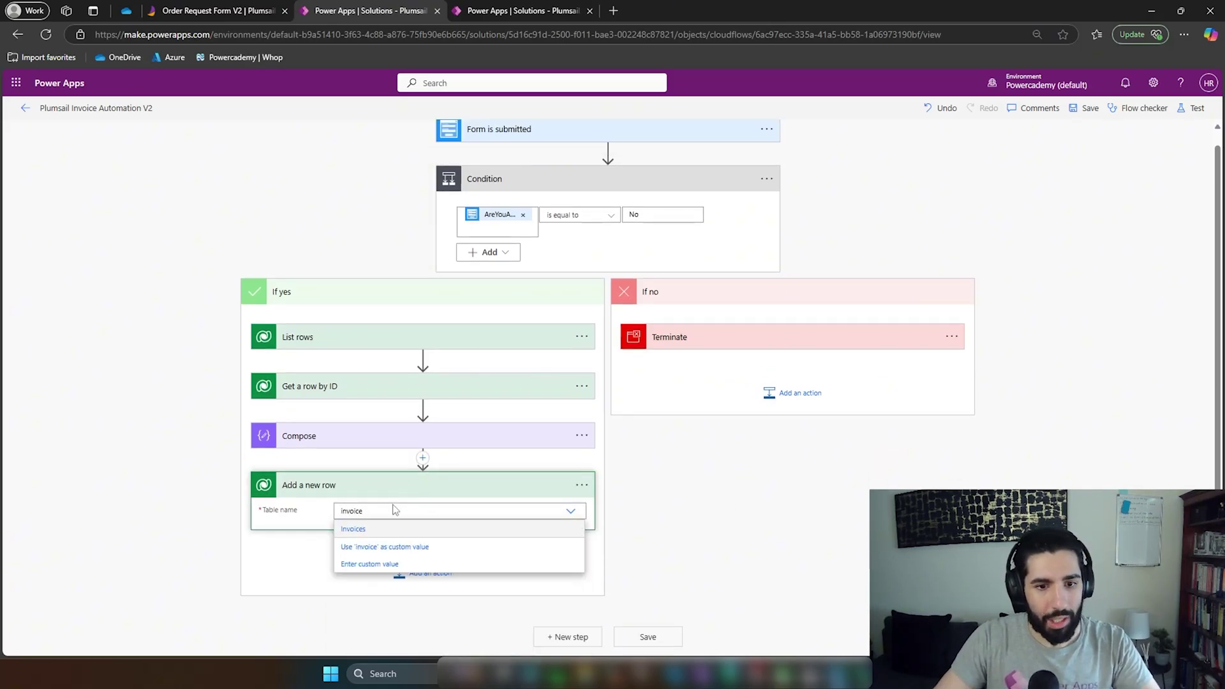
click(389, 528)
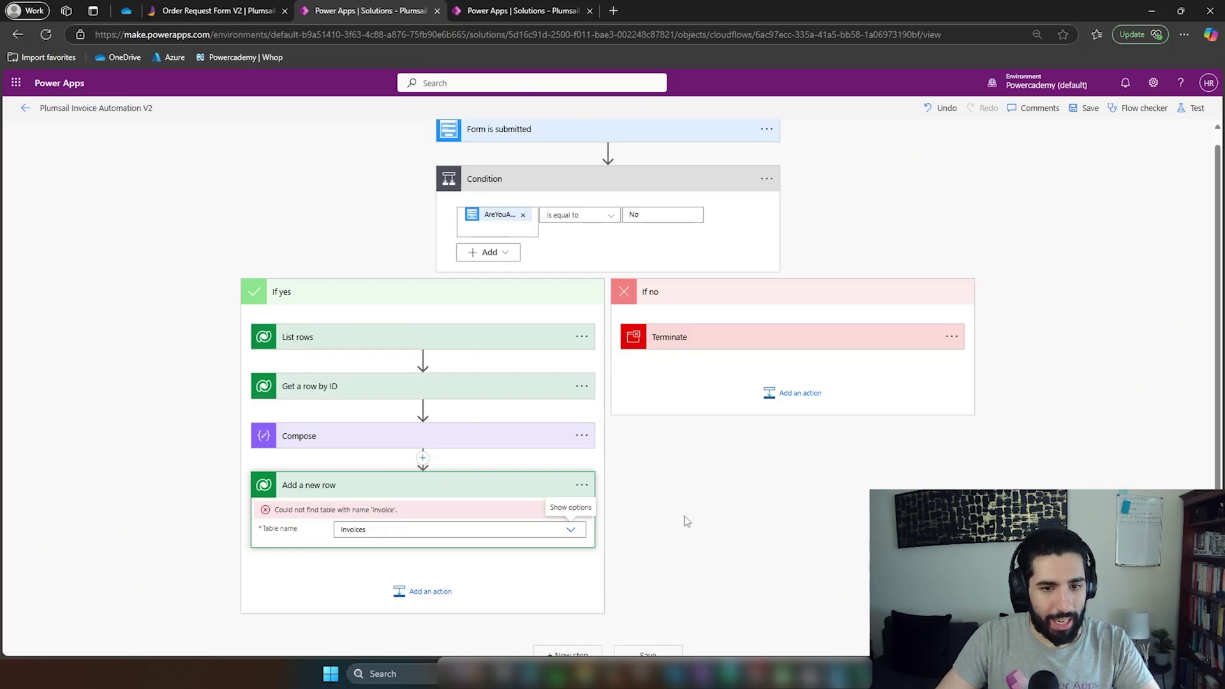
scroll(602, 553, down, 1)
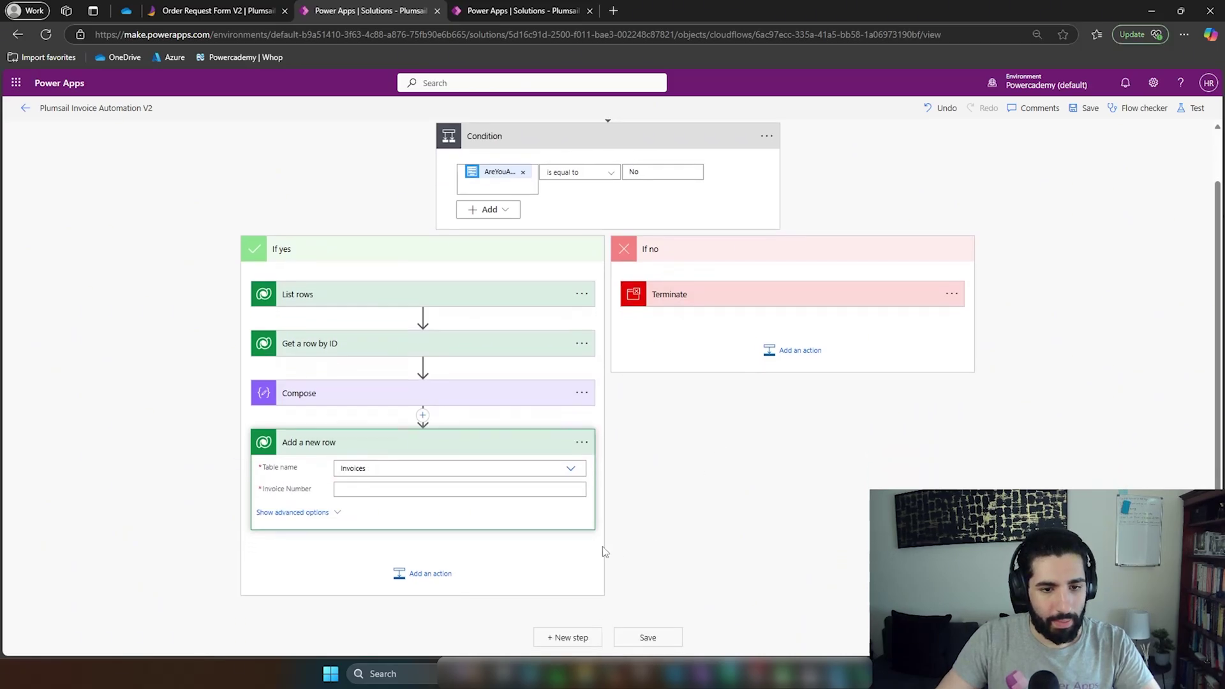
click(290, 513)
scroll(735, 435, down, 3)
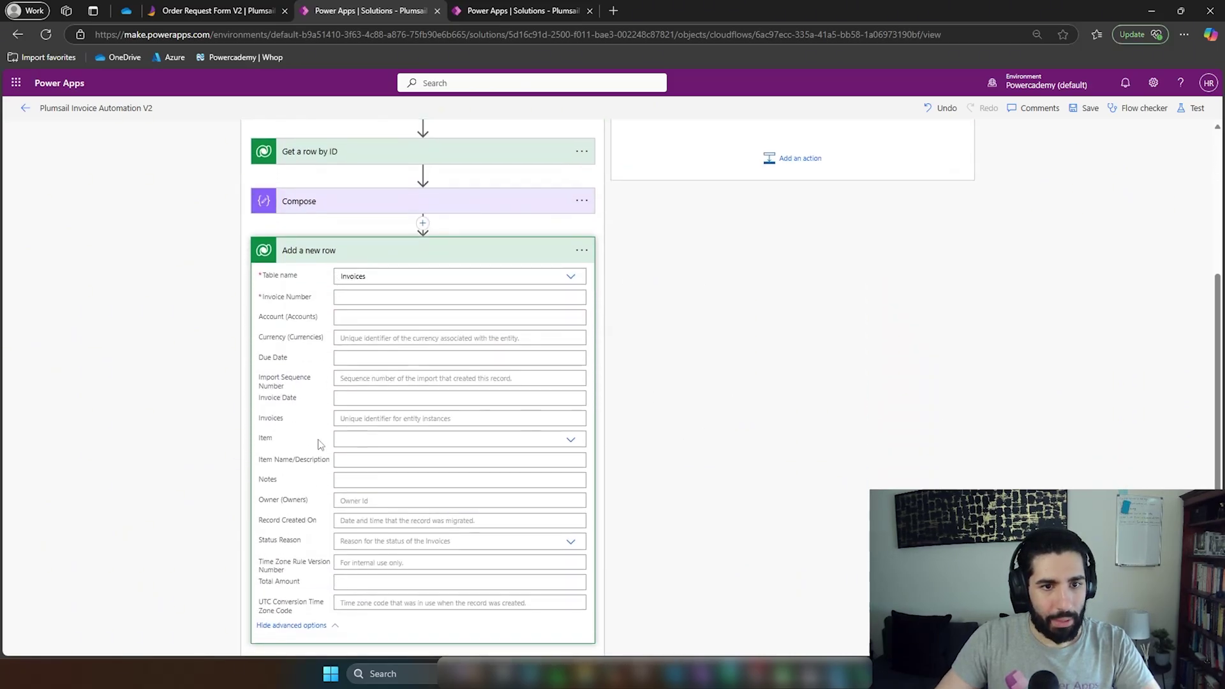
- Set the new invoice row's Invoice Number to the expression rand(1000, 10000000)
click(376, 296)
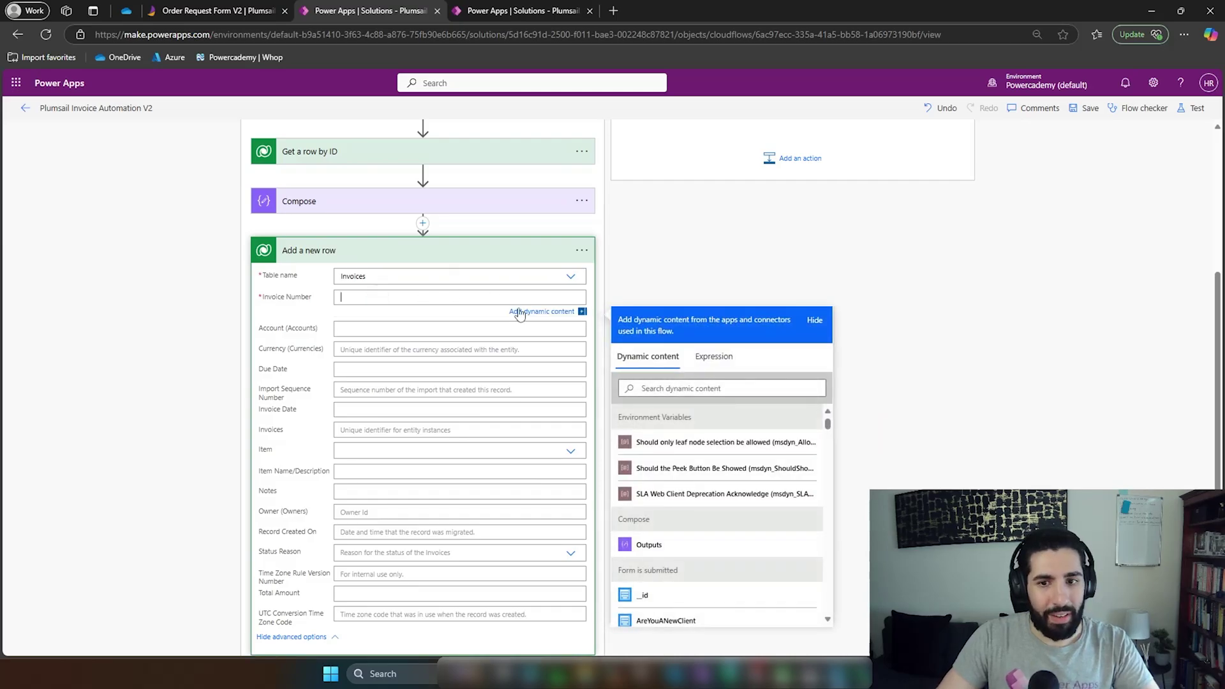
click(713, 367)
text(r)
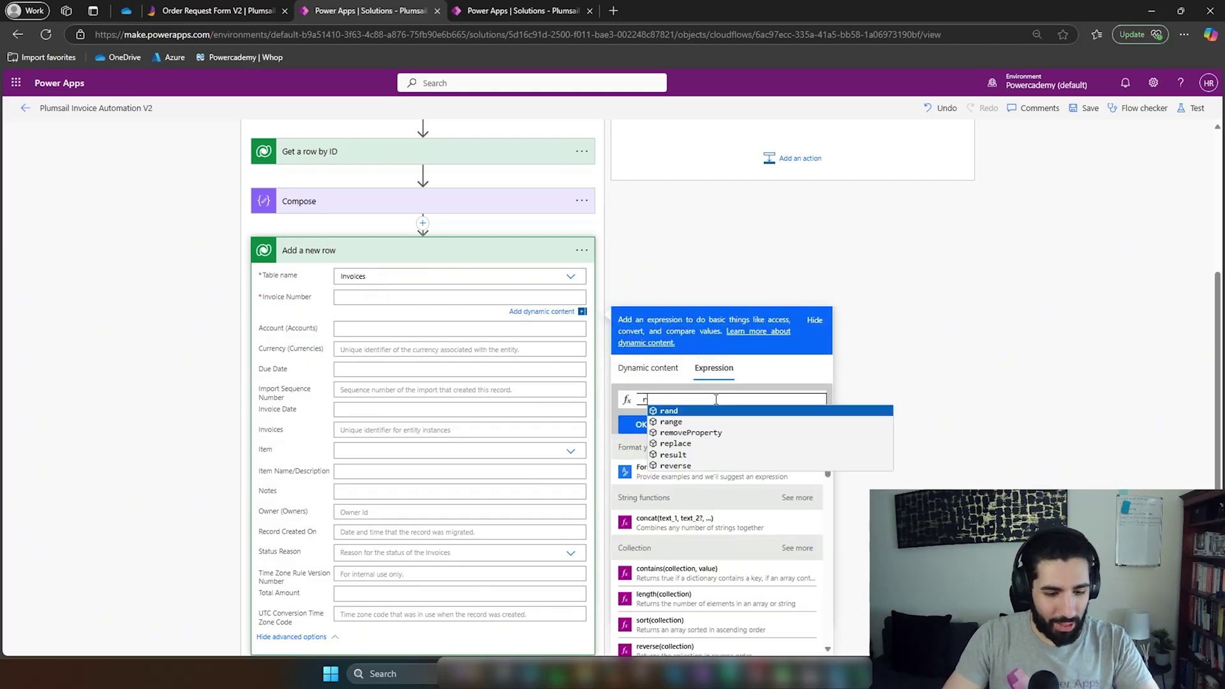
text(and()
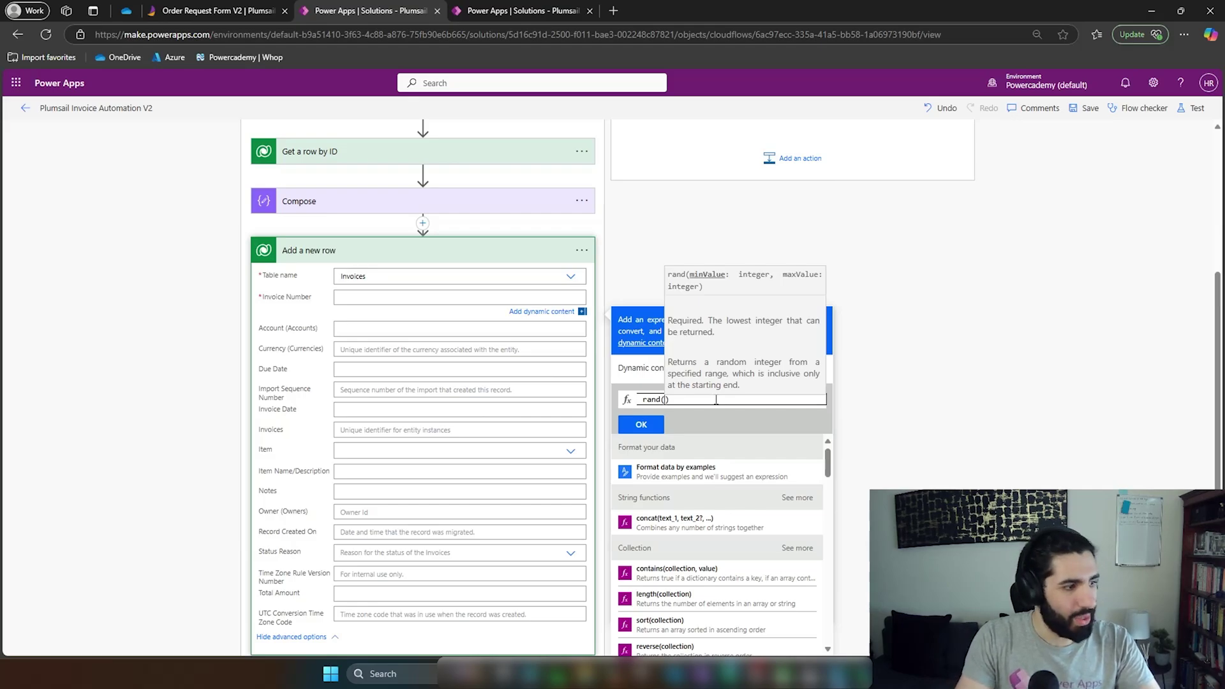
text(1000,)
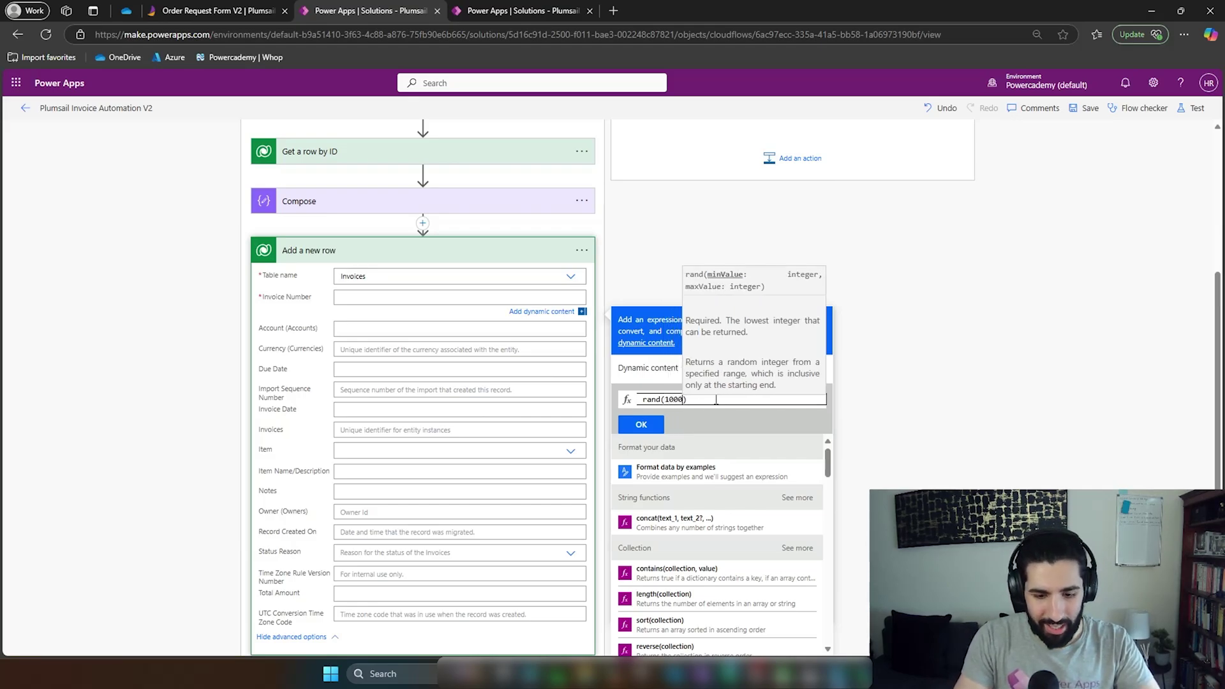
text( 10)
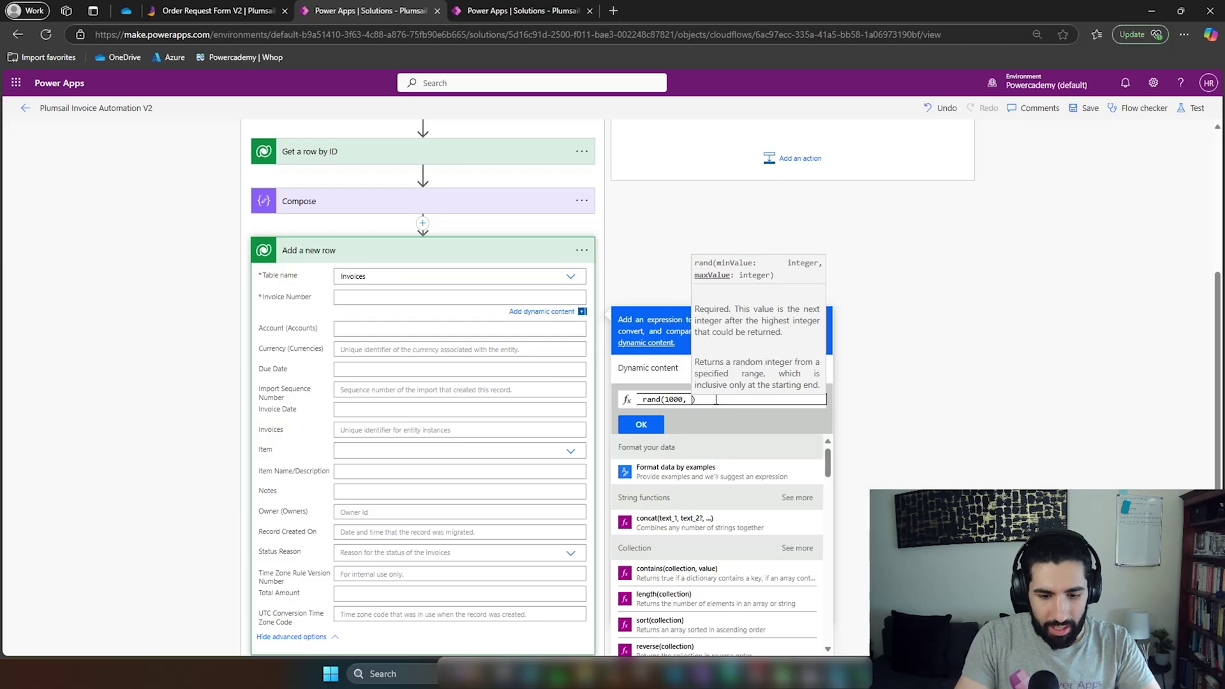
text(0000000)
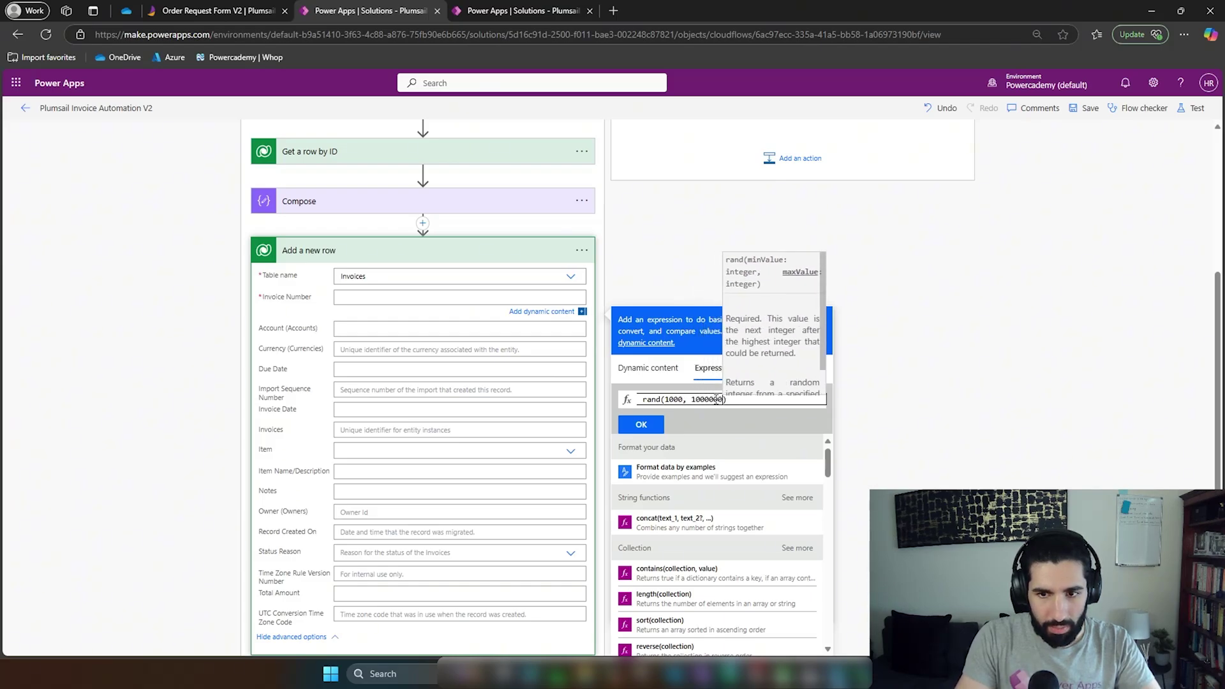
key(BackSpace)
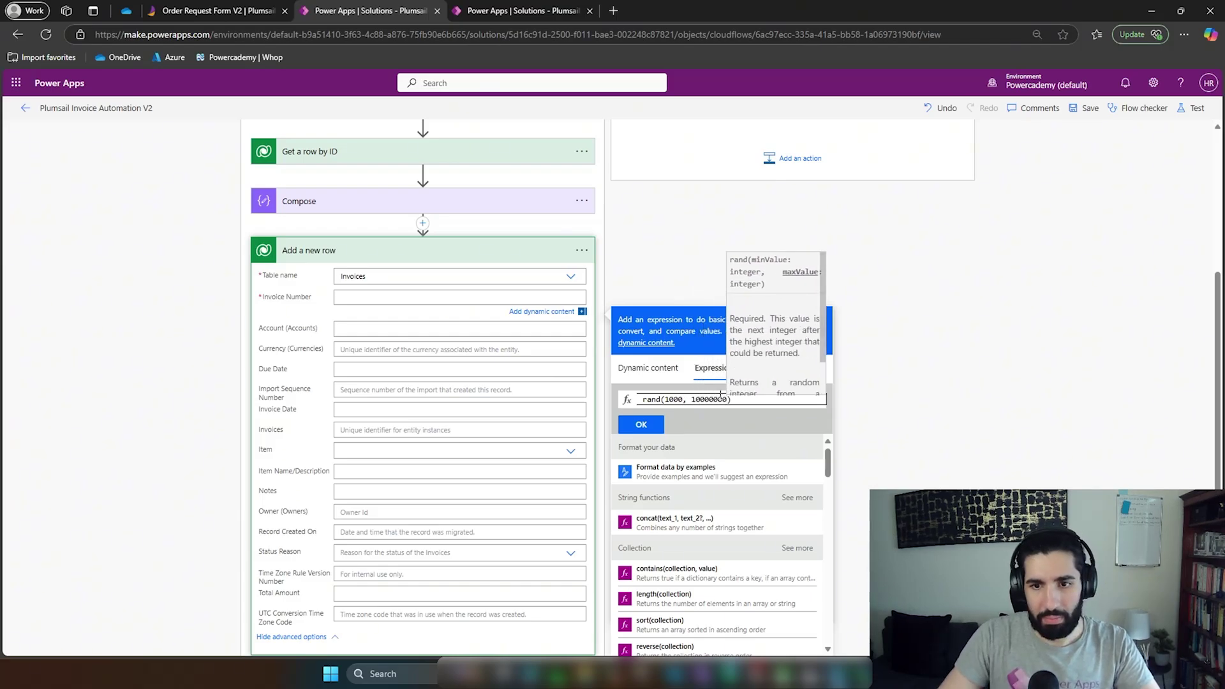
click(657, 425)
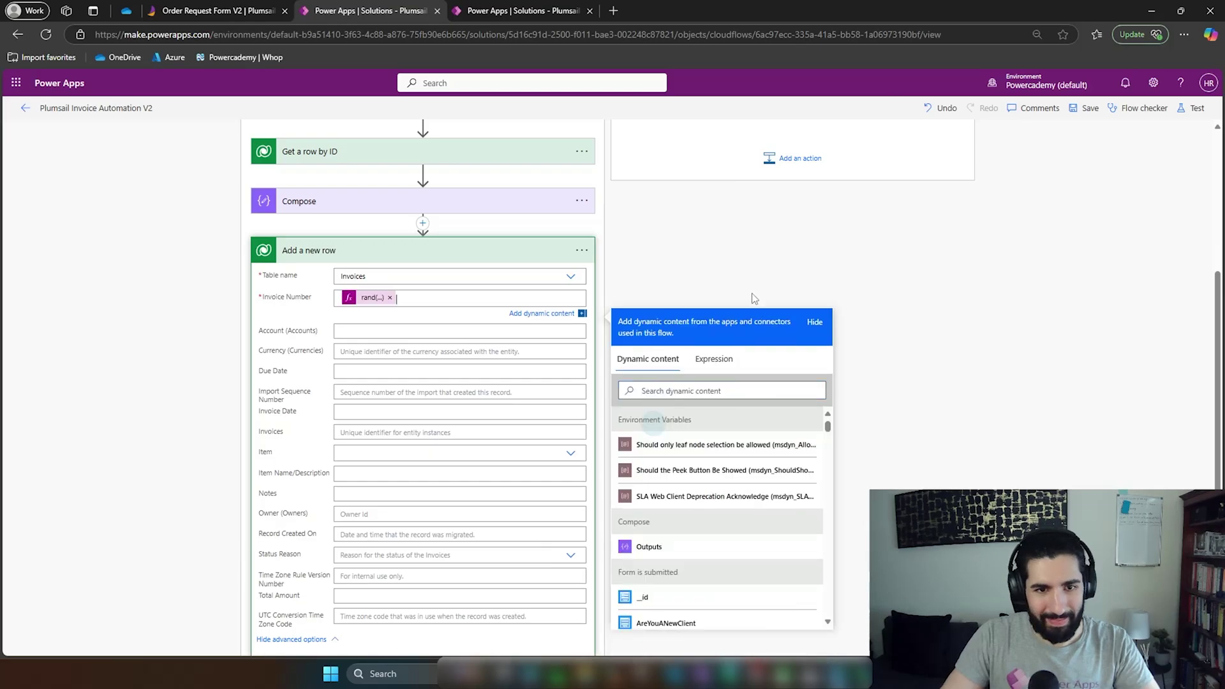
click(721, 291)
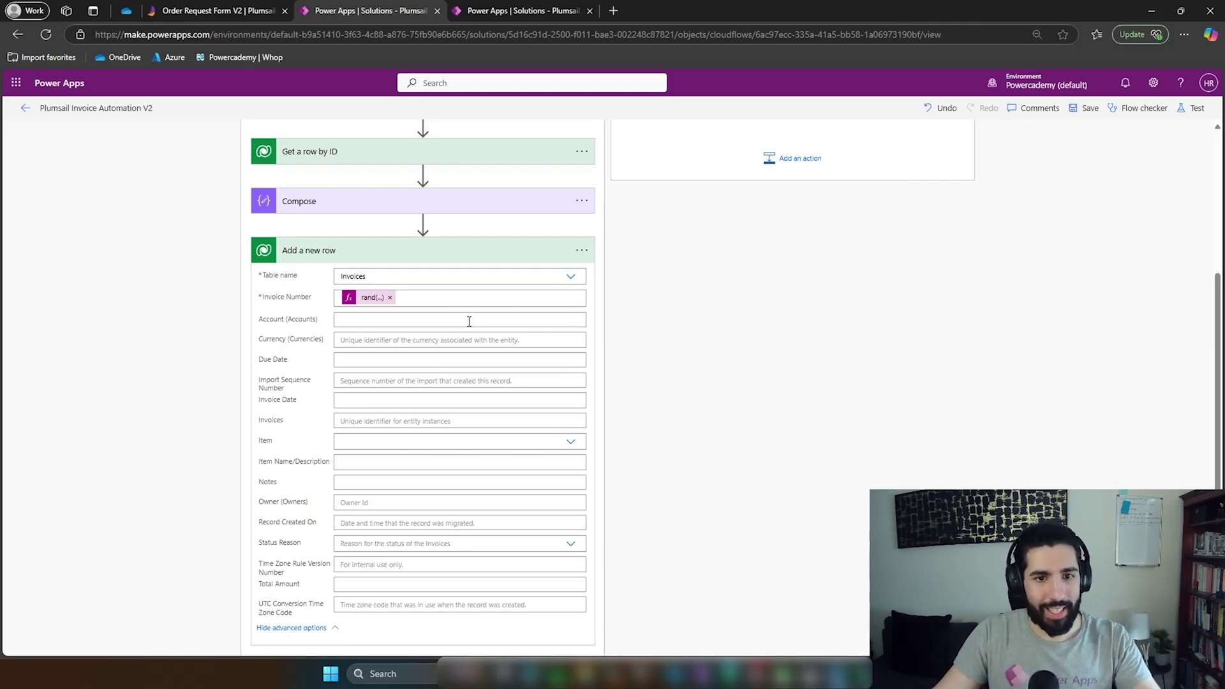
- Set the Account lookup to /accounts() with the Account unique identifier from Get a row by ID inside the parentheses, and save the flow
click(469, 321)
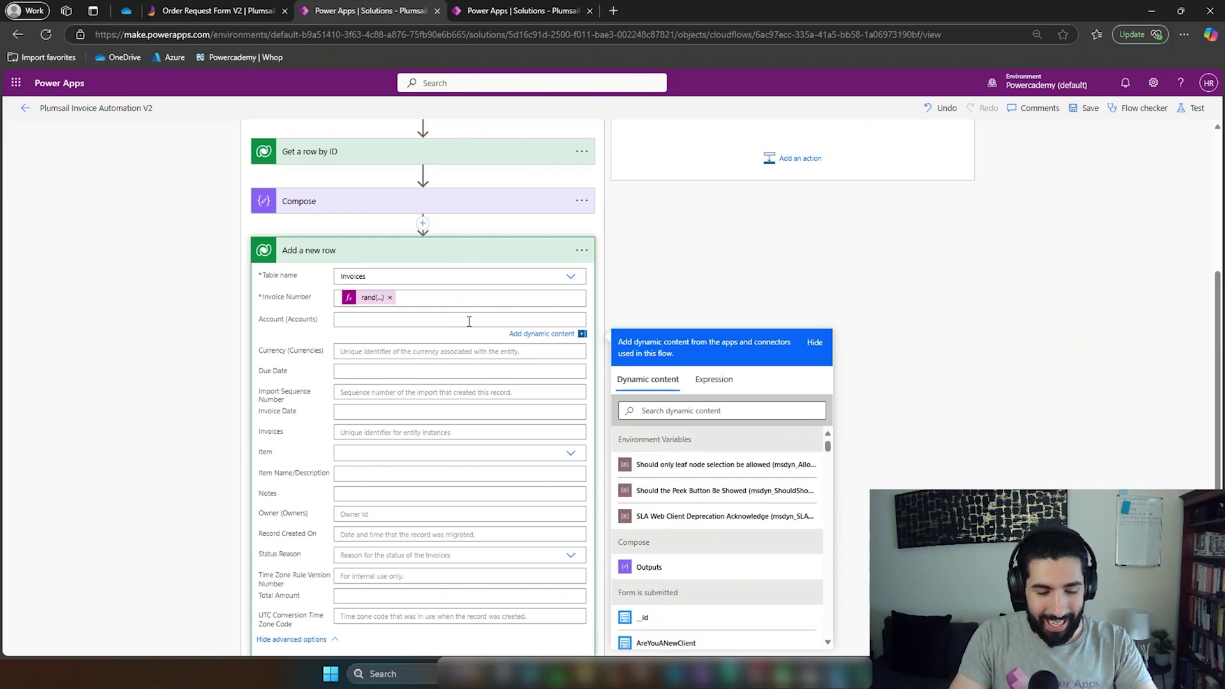
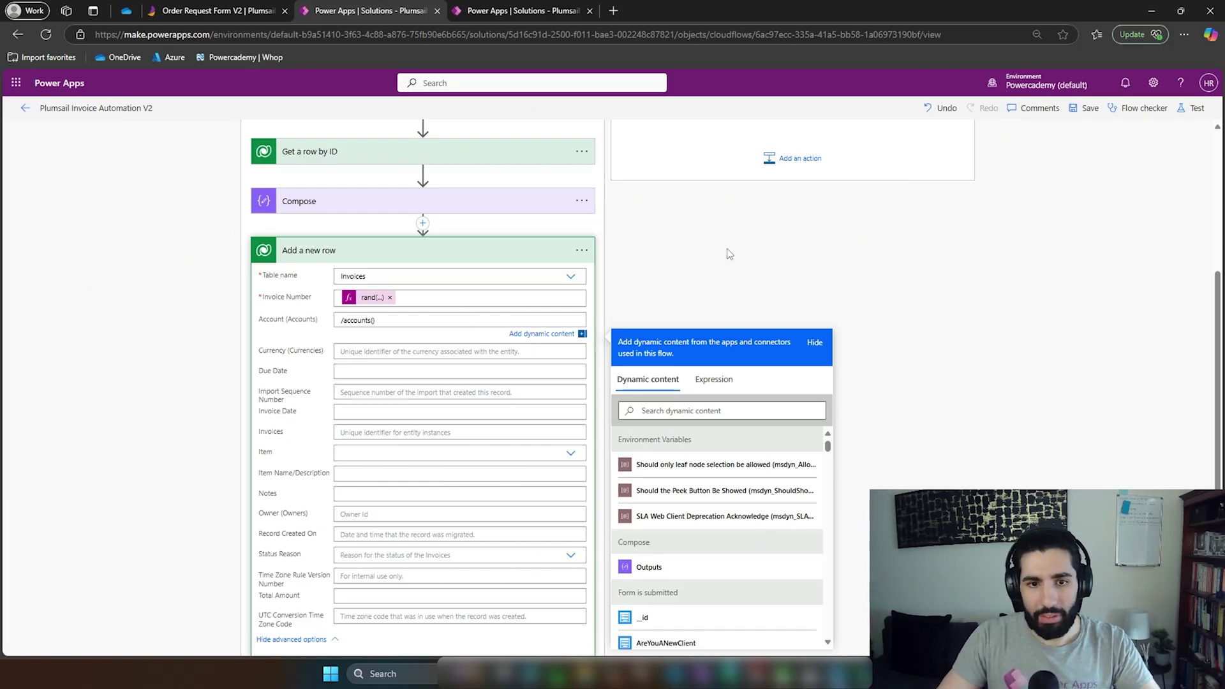
scroll(729, 253, down, 1)
scroll(769, 454, down, 5)
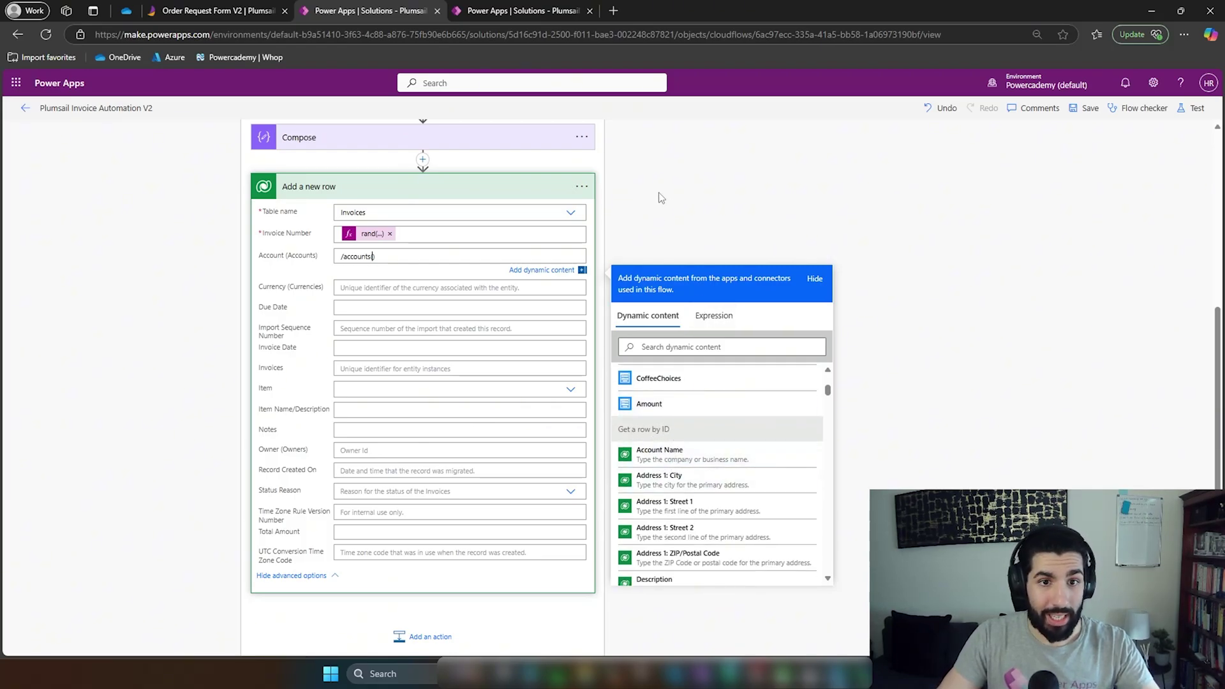
scroll(656, 199, up, 3)
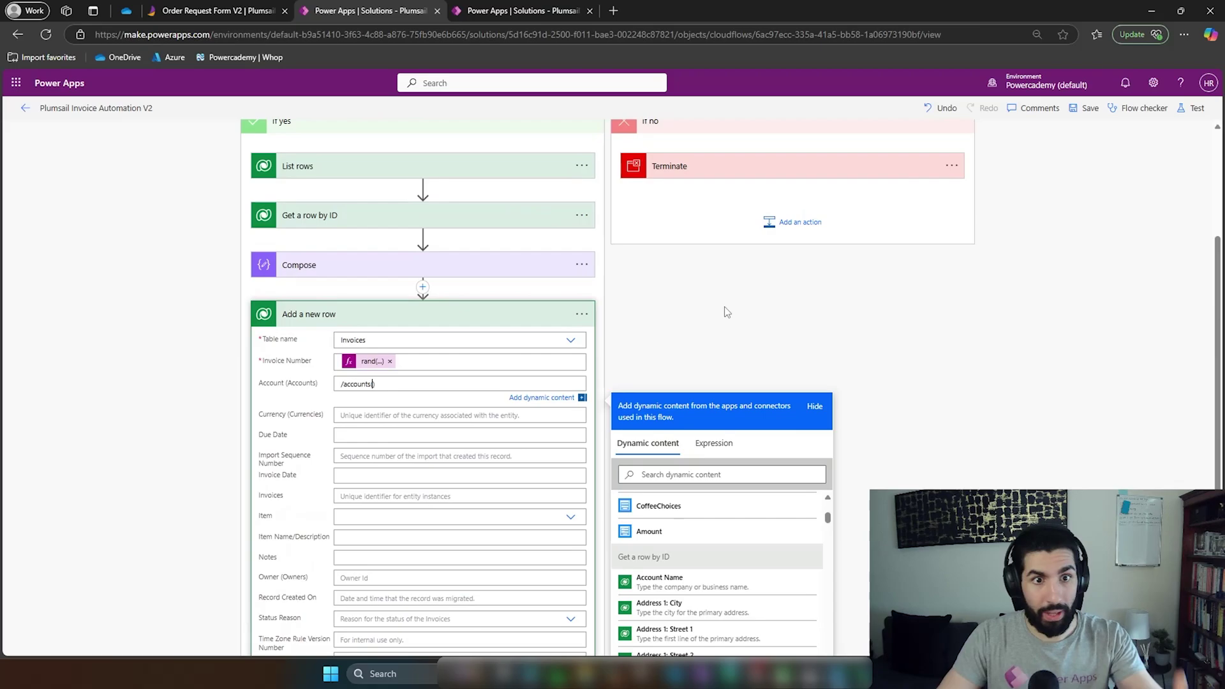
scroll(734, 325, down, 1)
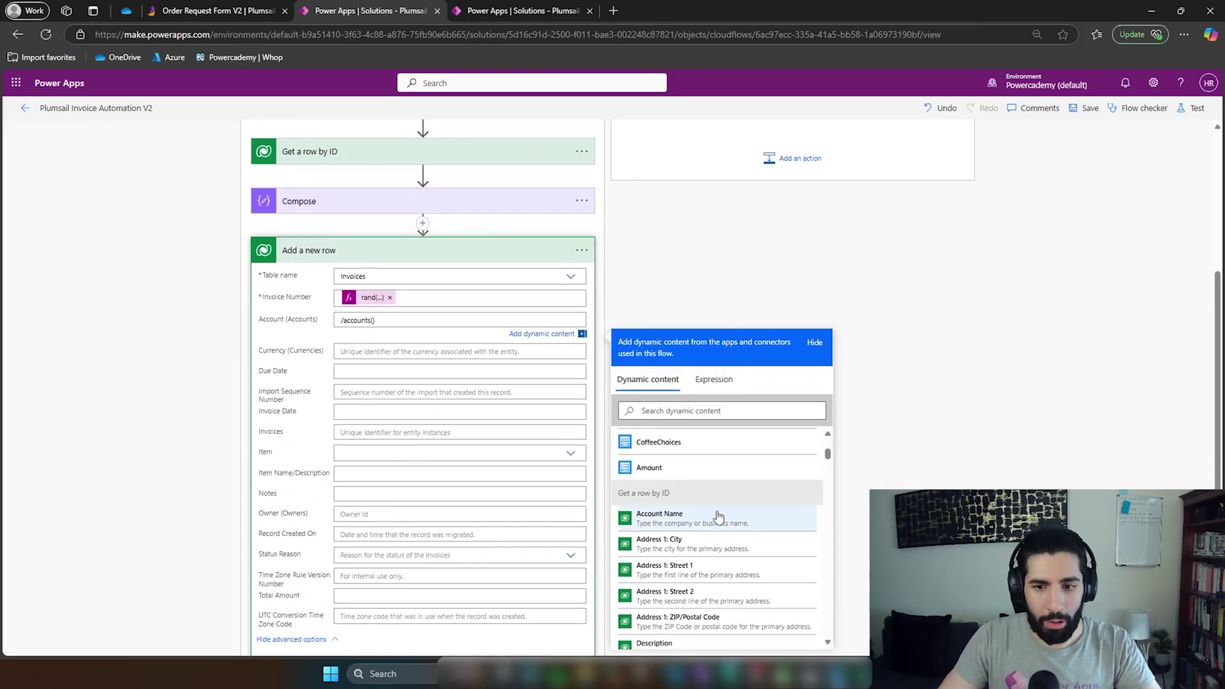
scroll(766, 478, down, 1)
scroll(806, 445, down, 2)
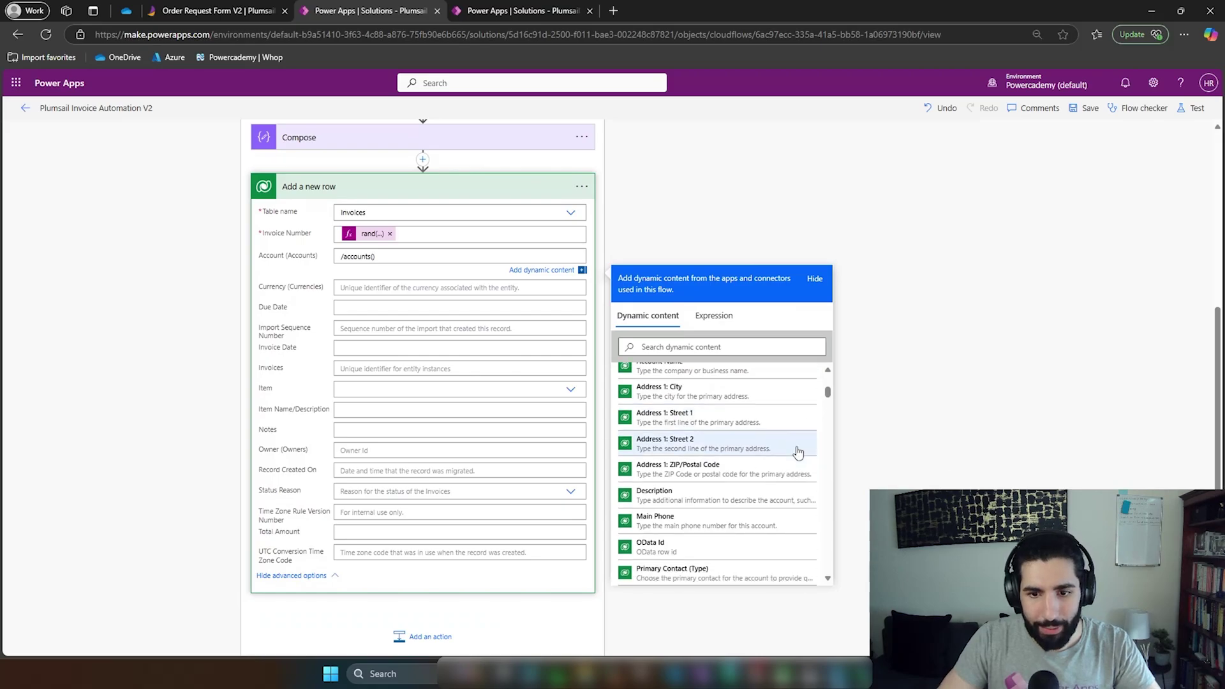
scroll(798, 449, down, 2)
scroll(788, 424, down, 3)
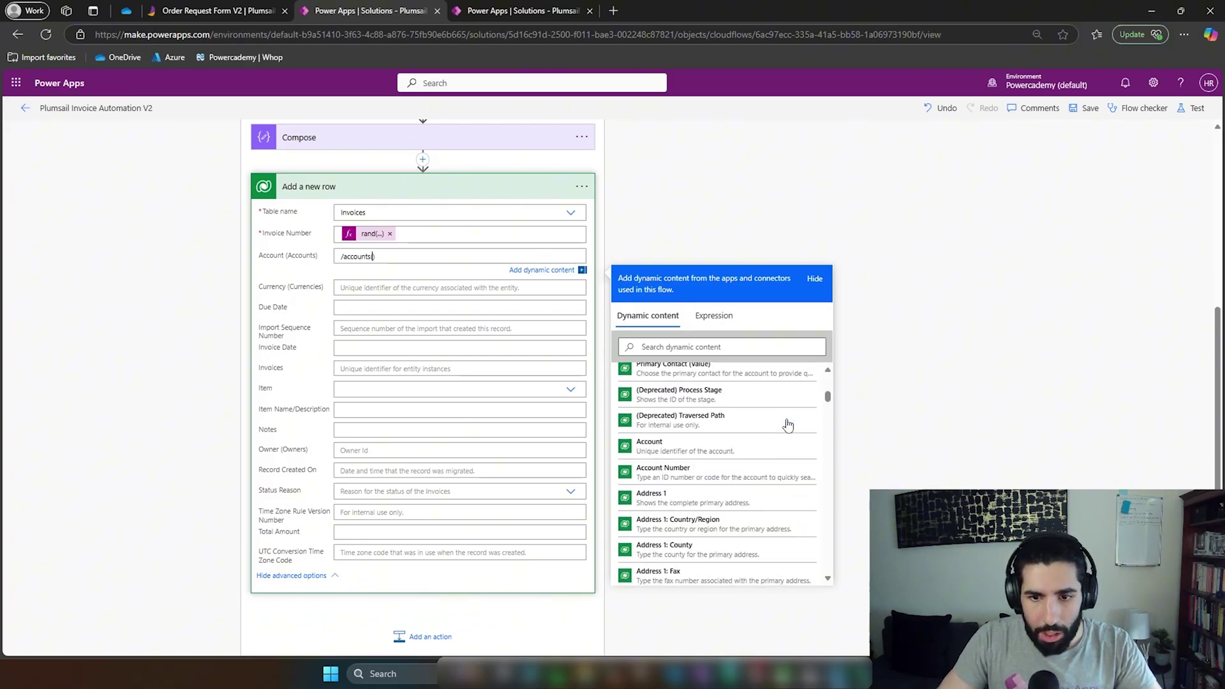
click(657, 452)
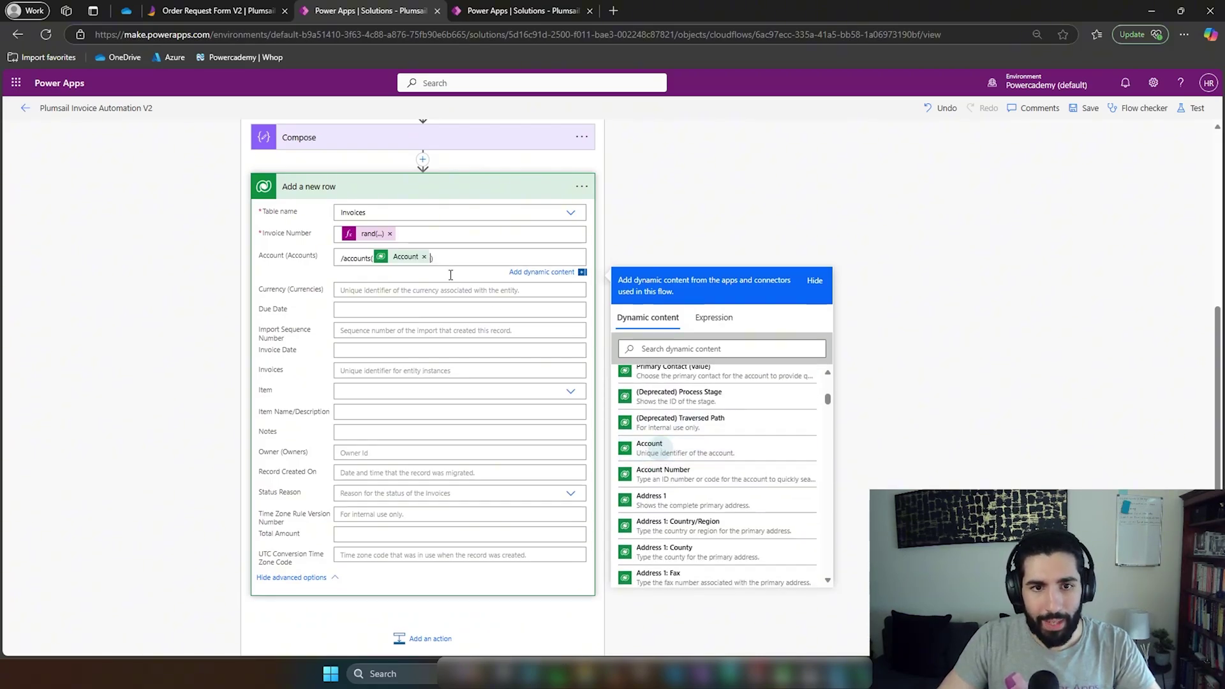
click(709, 234)
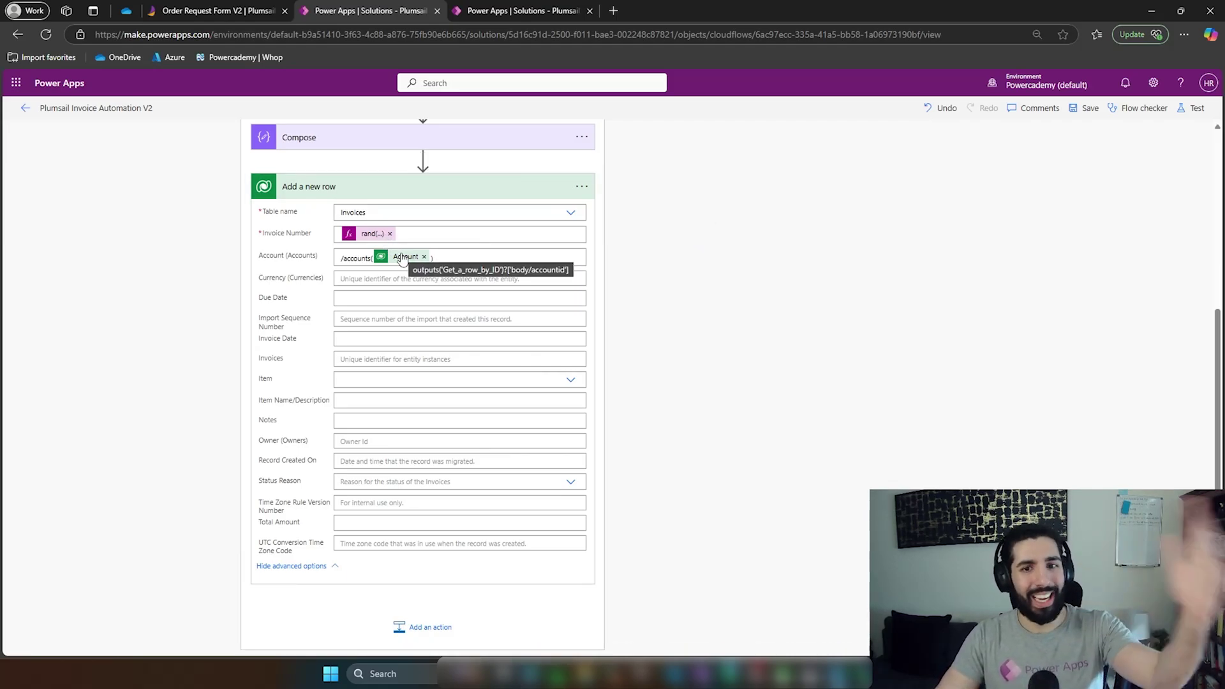
click(1084, 108)
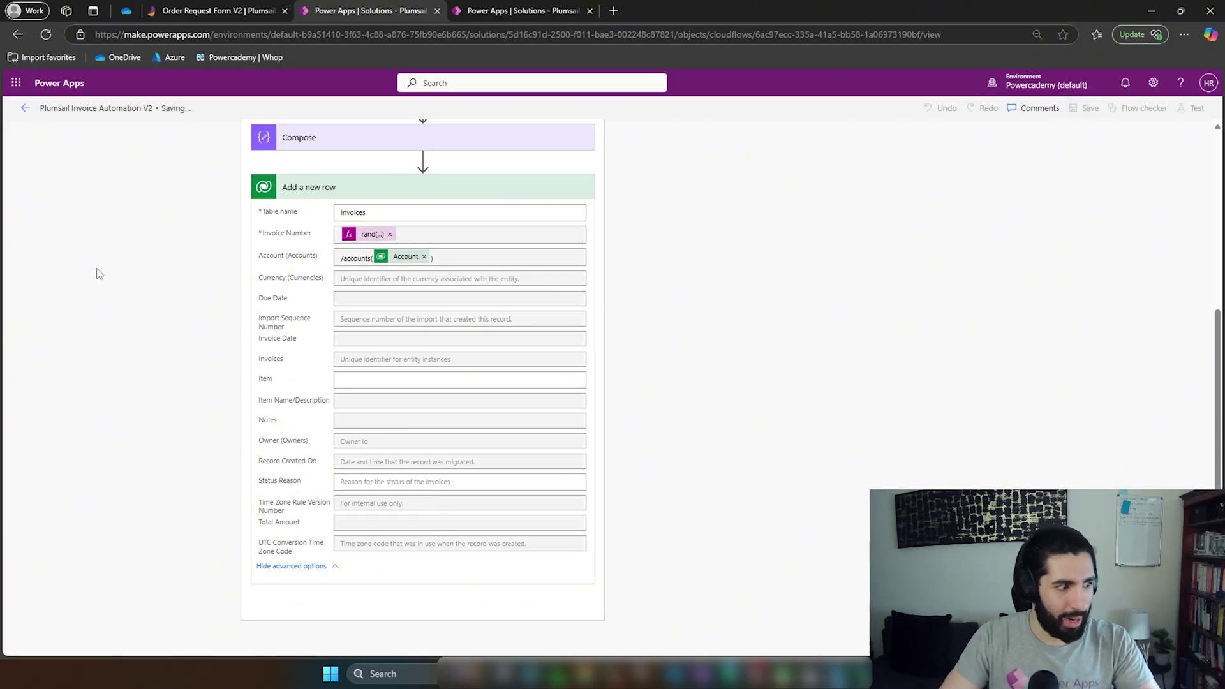
- Set the Invoice Date of the new row to the expression utcNow()
click(383, 340)
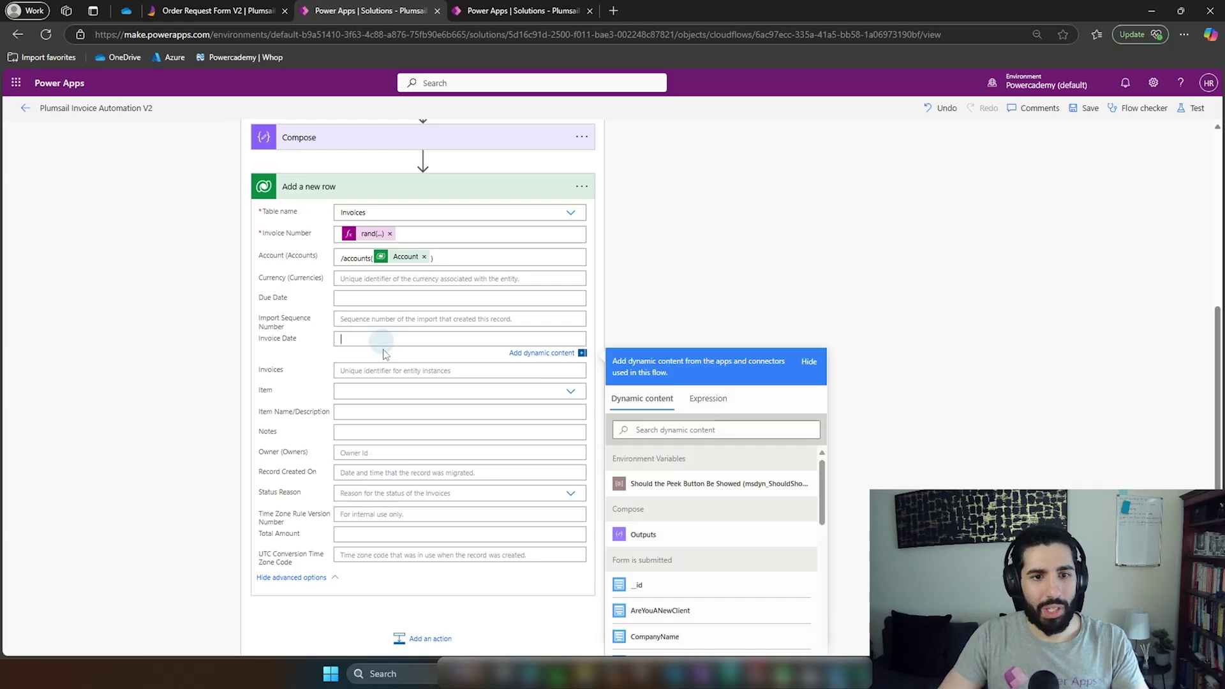
click(713, 409)
text(utc)
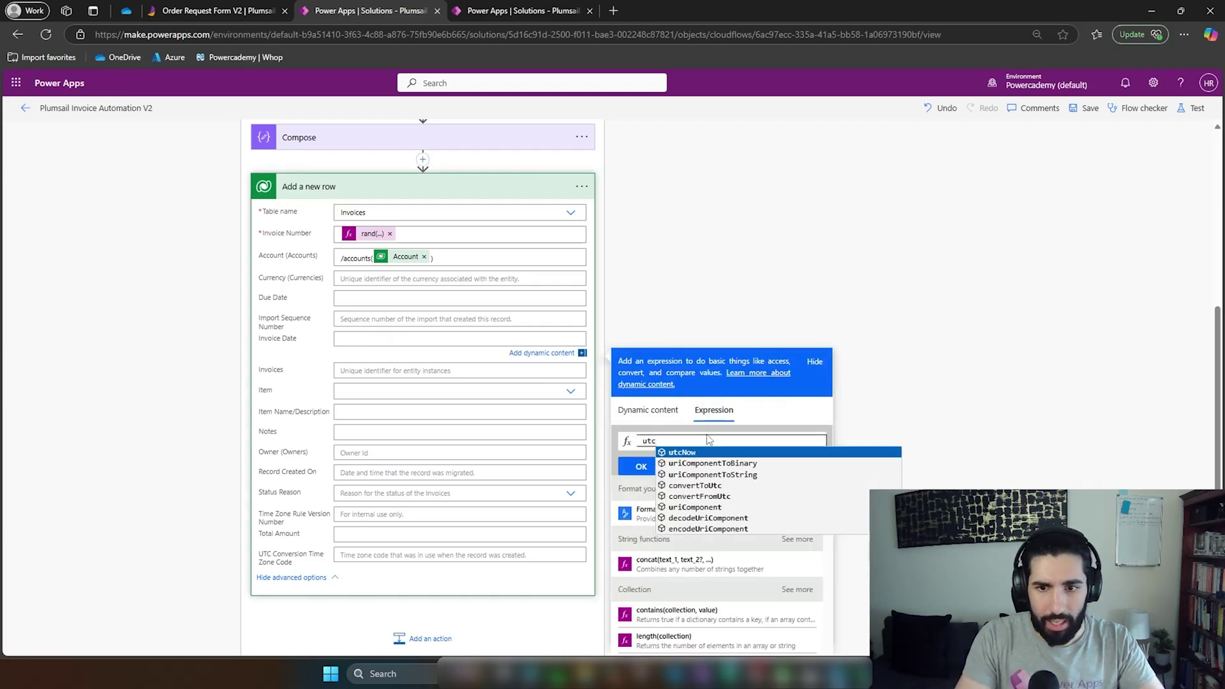
key(Return)
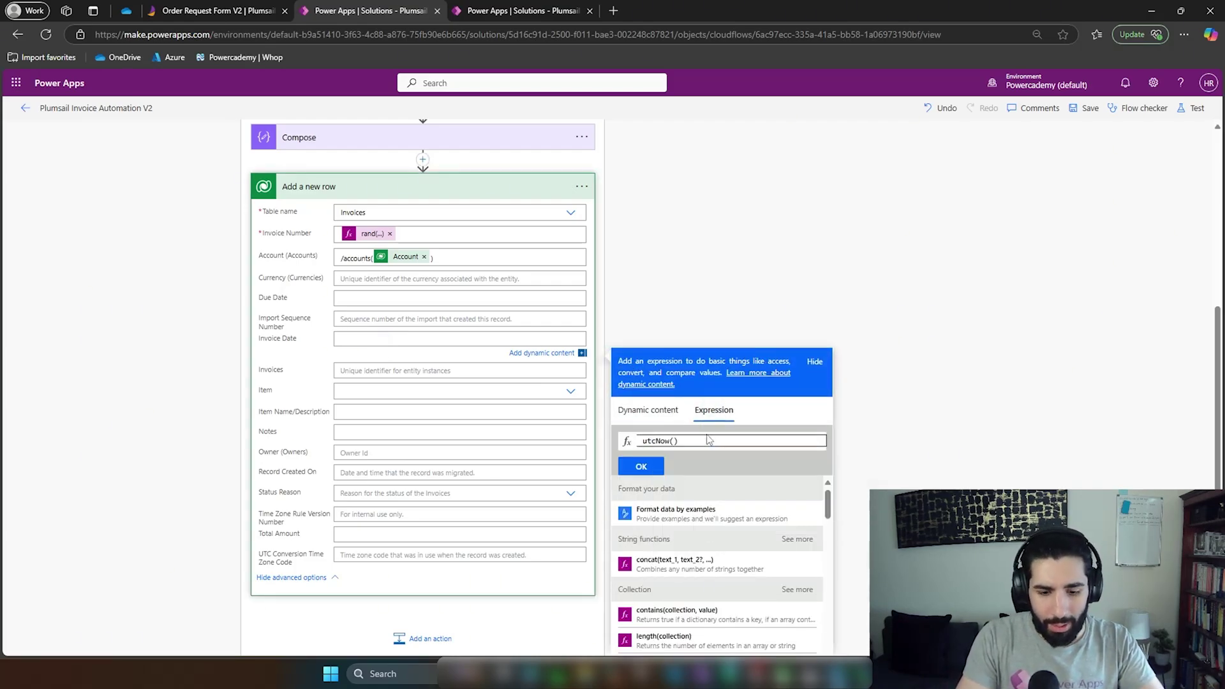
click(641, 467)
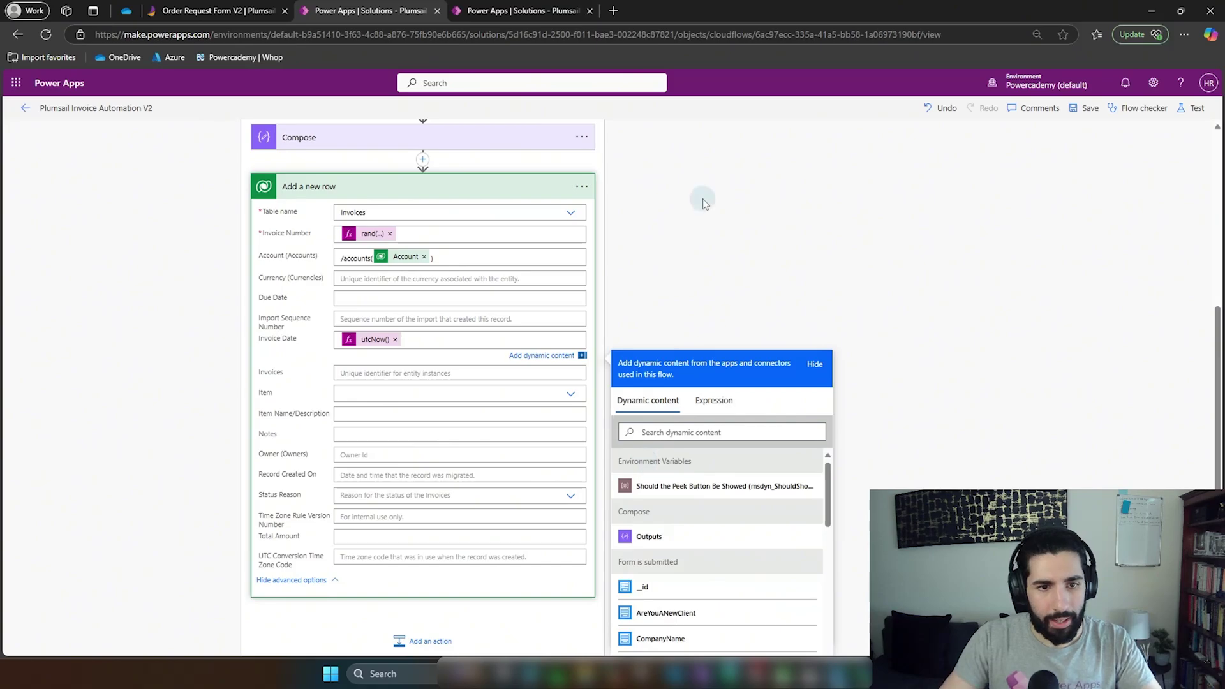
click(702, 198)
- Give the Item choice a custom value using the Outputs of the Compose action
click(571, 326)
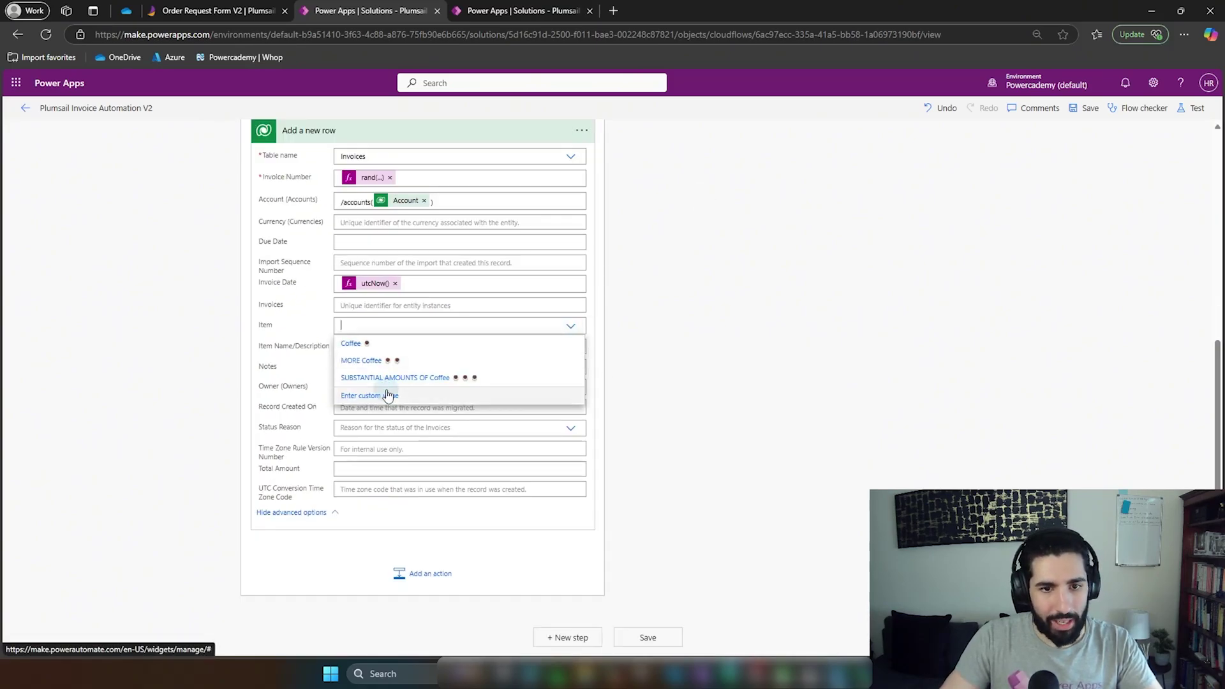
click(388, 394)
scroll(634, 264, up, 2)
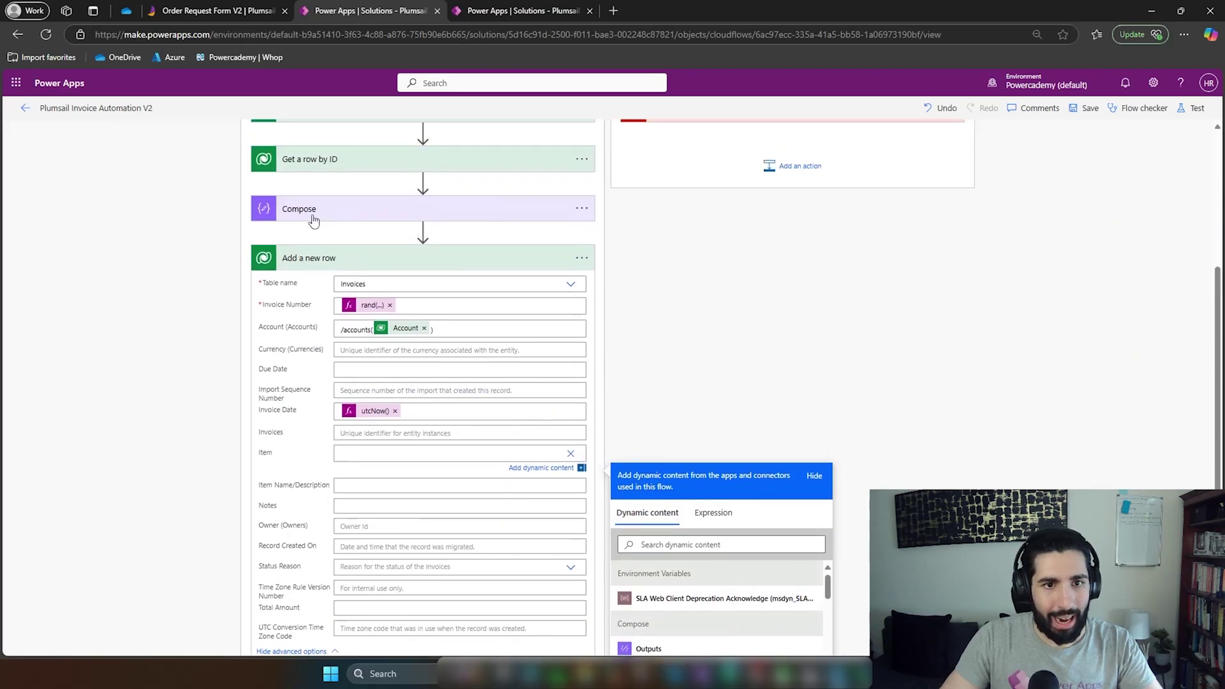
scroll(701, 379, down, 2)
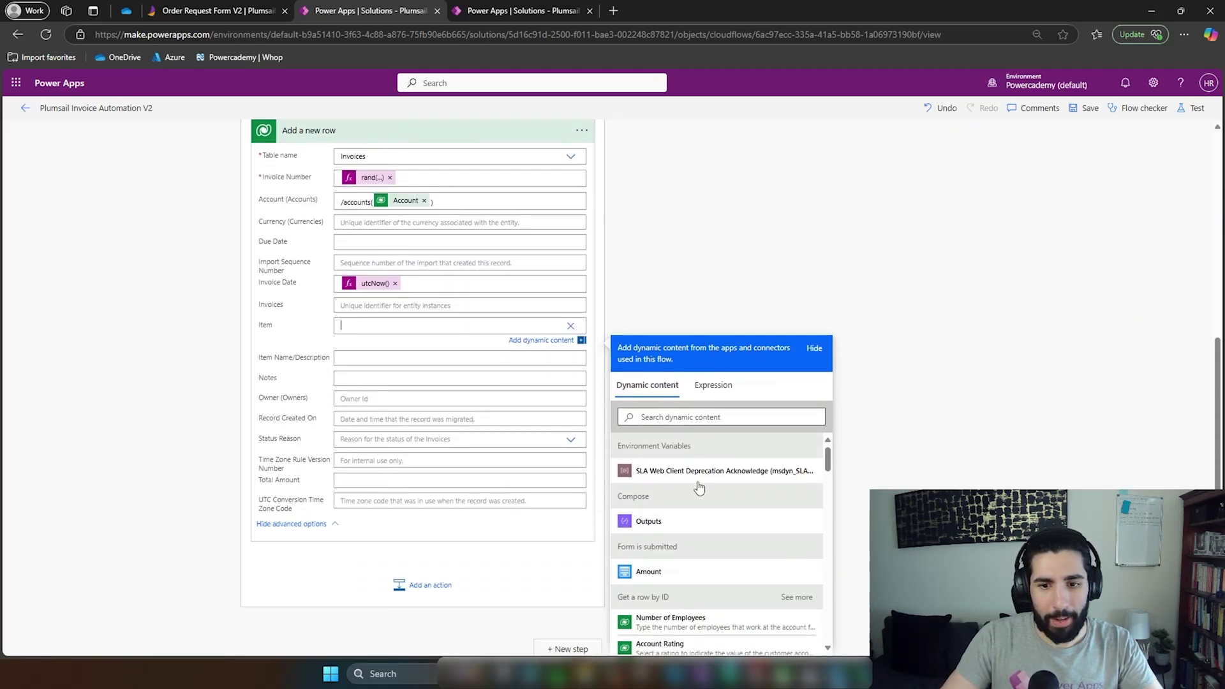
click(657, 522)
click(701, 289)
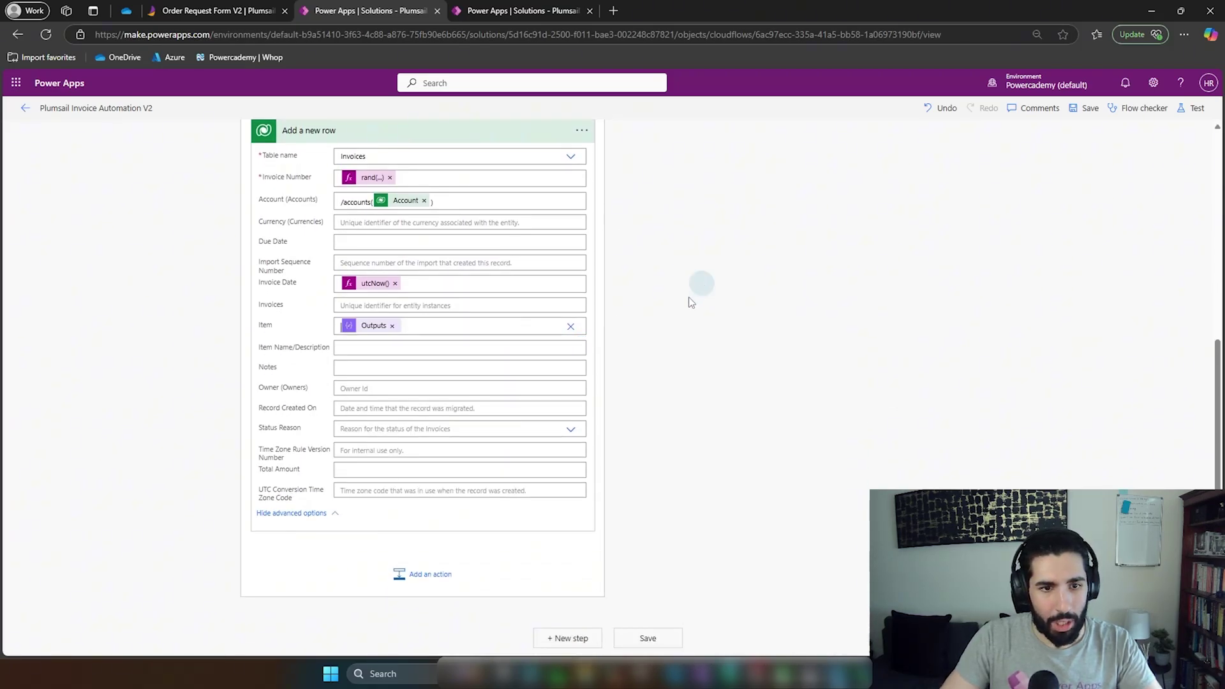
- Check the Amount field in the Plumsail form, set Total Amount to the submitted form's Amount value, and save the flow
click(212, 5)
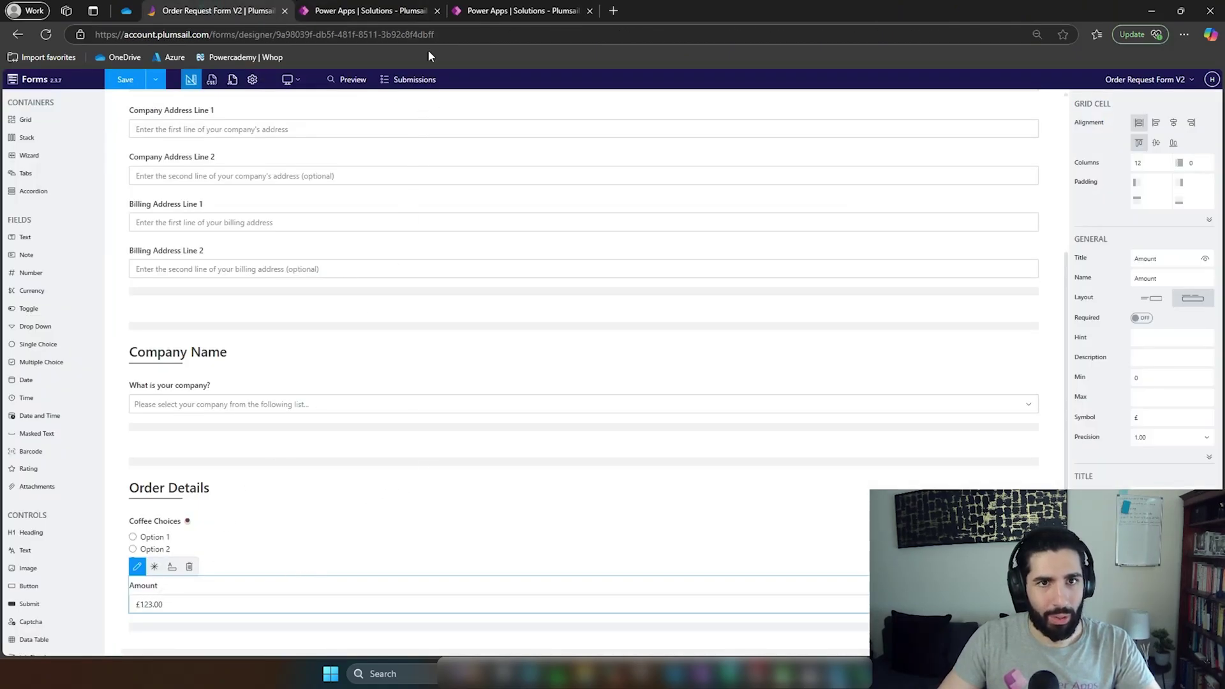
click(376, 11)
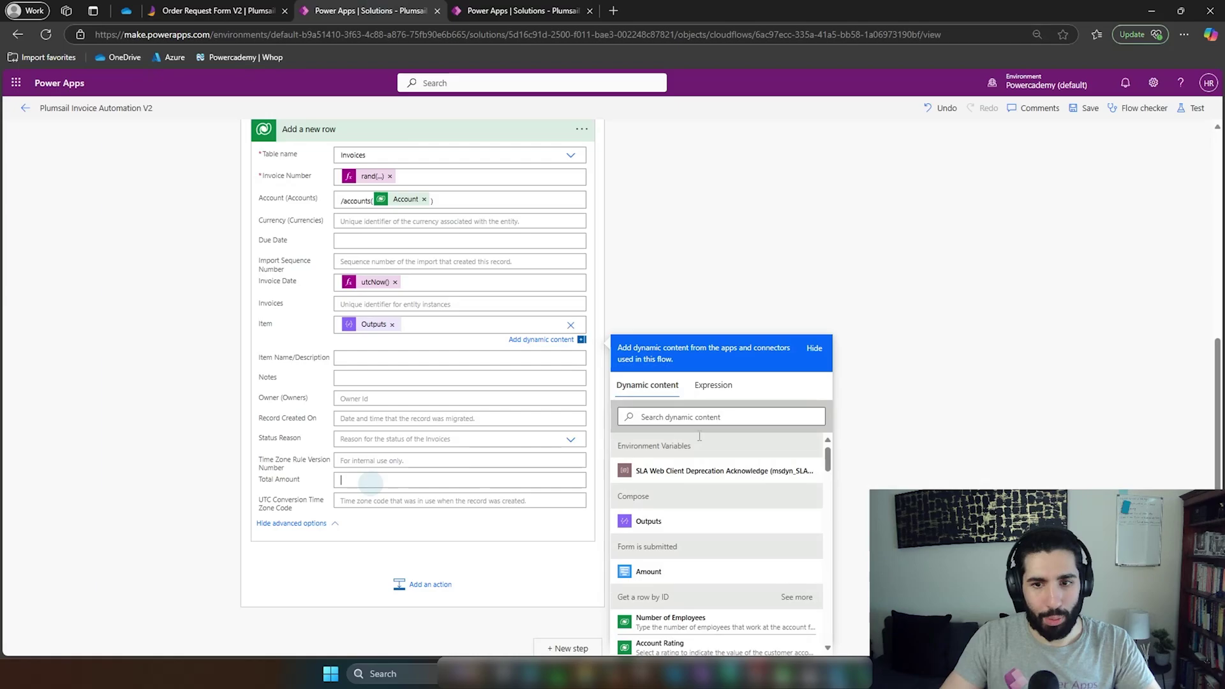
click(374, 482)
click(711, 418)
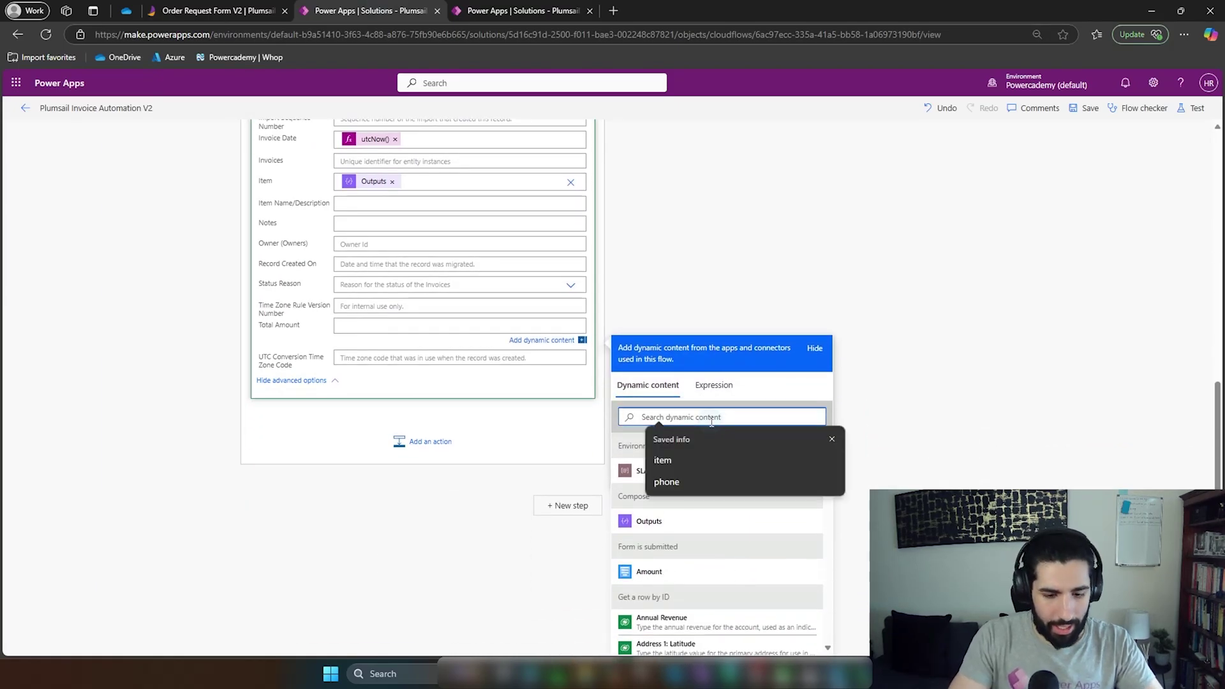
text(amount)
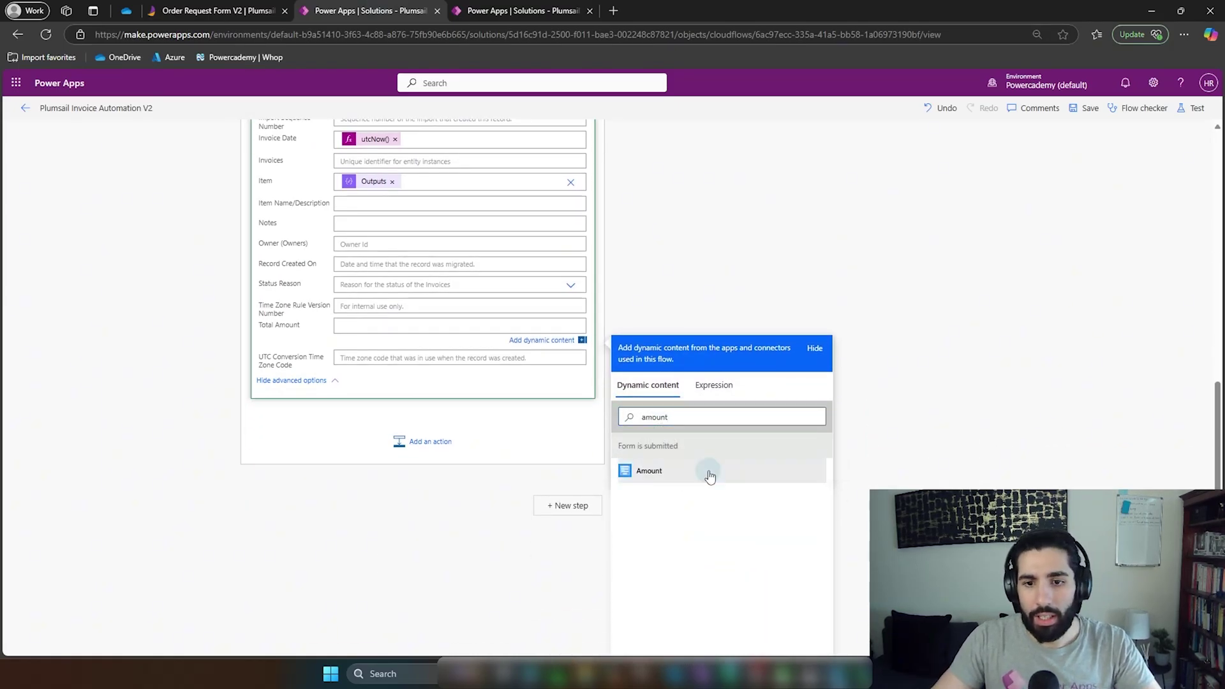
click(710, 476)
click(833, 231)
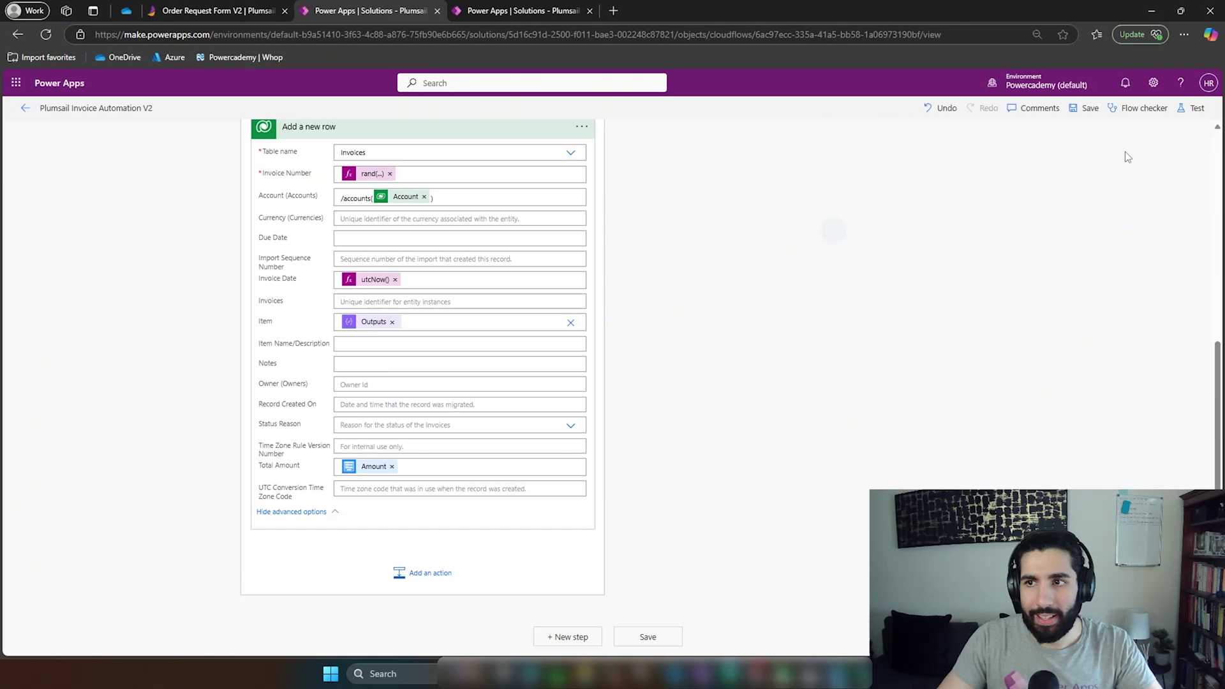
click(1087, 113)
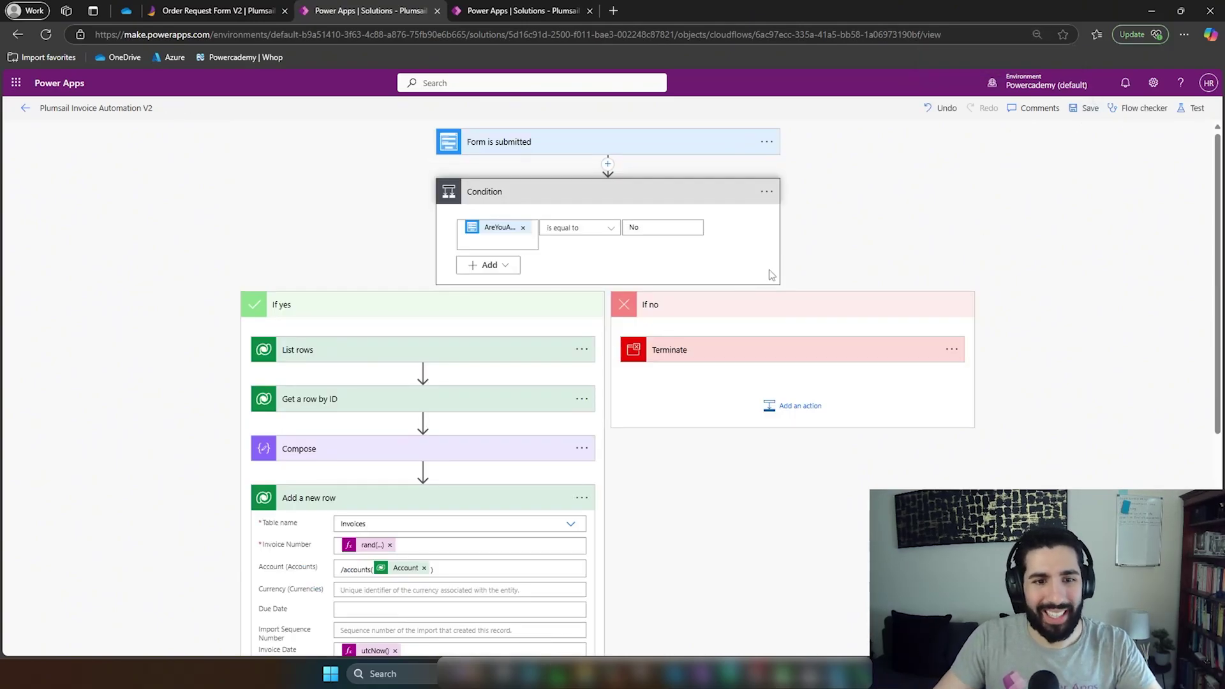
- Collapse the Add a new row action and expand Compose to review its input
click(491, 502)
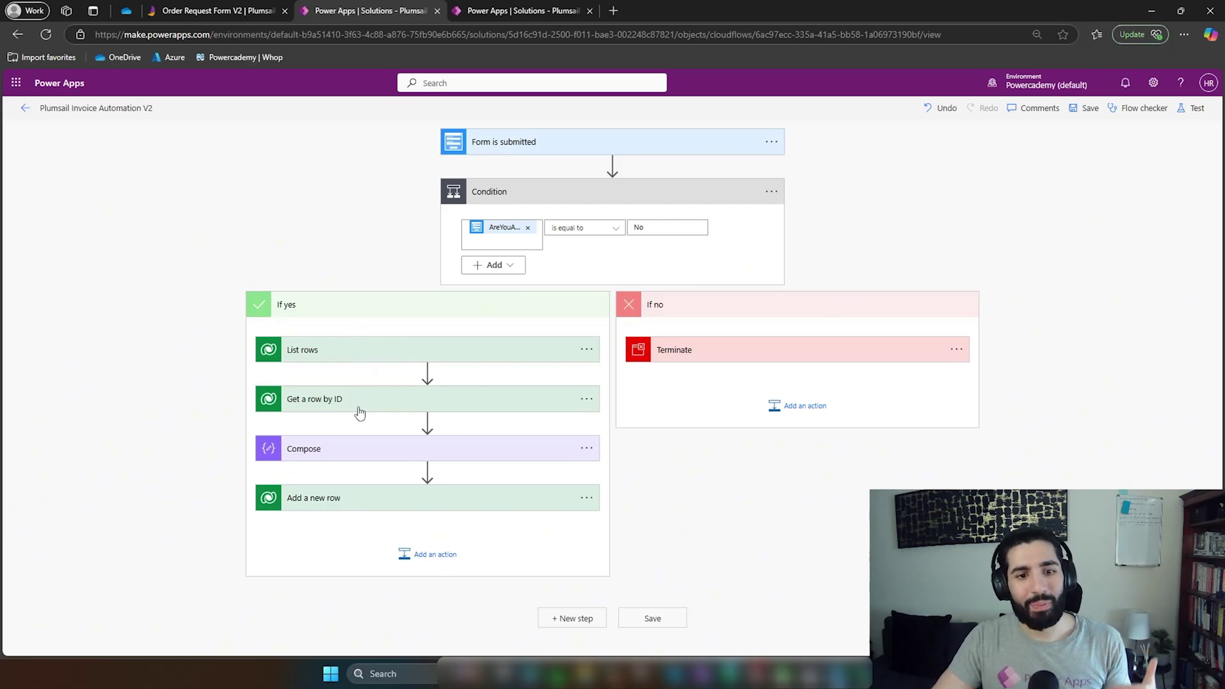
click(481, 448)
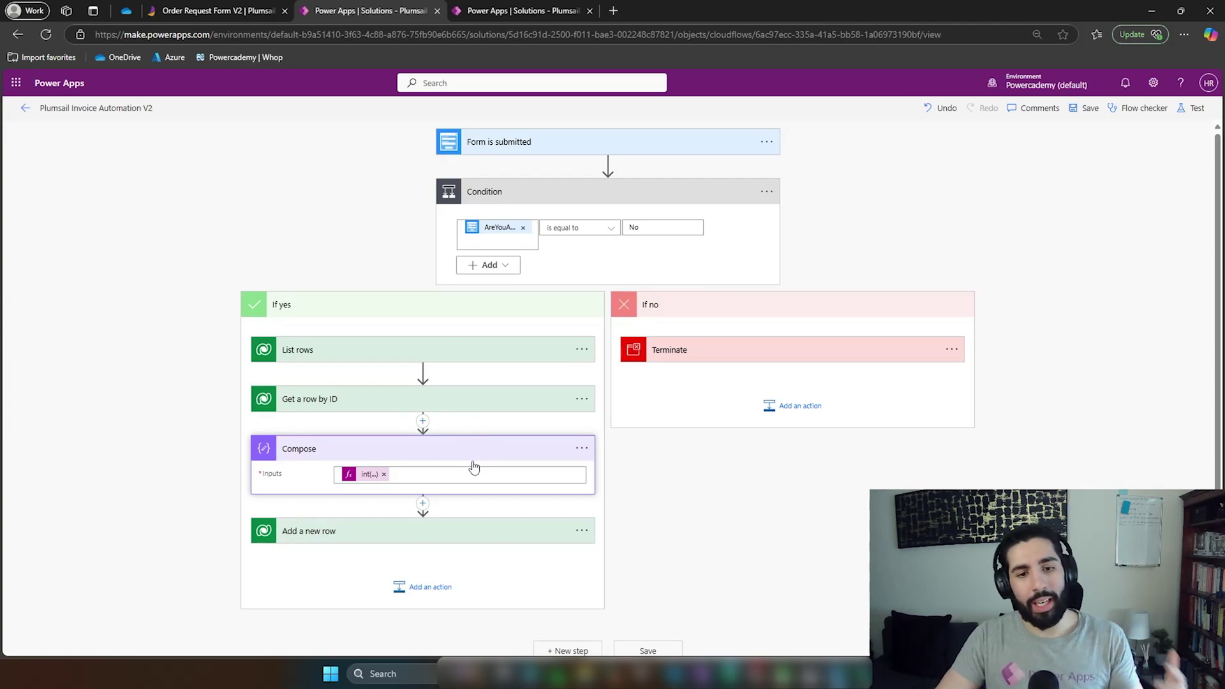
- Review the field mappings of the Add a new row action and the columns of the Invoices table
click(329, 527)
scroll(338, 528, down, 2)
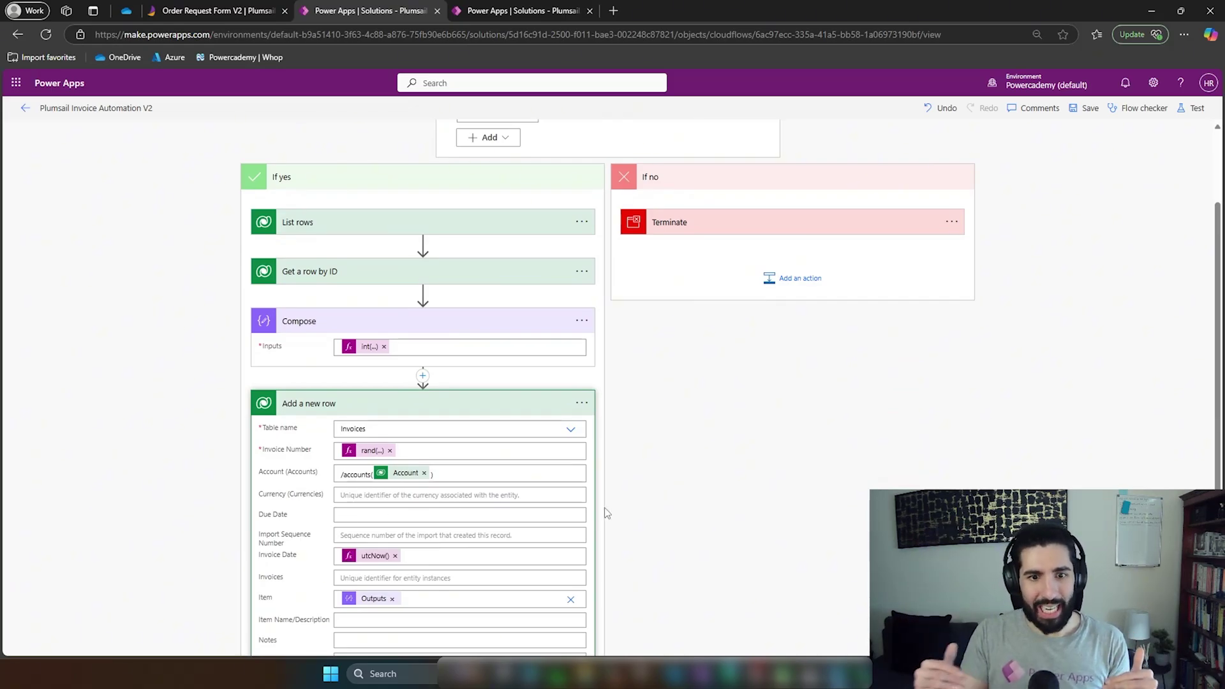
scroll(657, 395, down, 3)
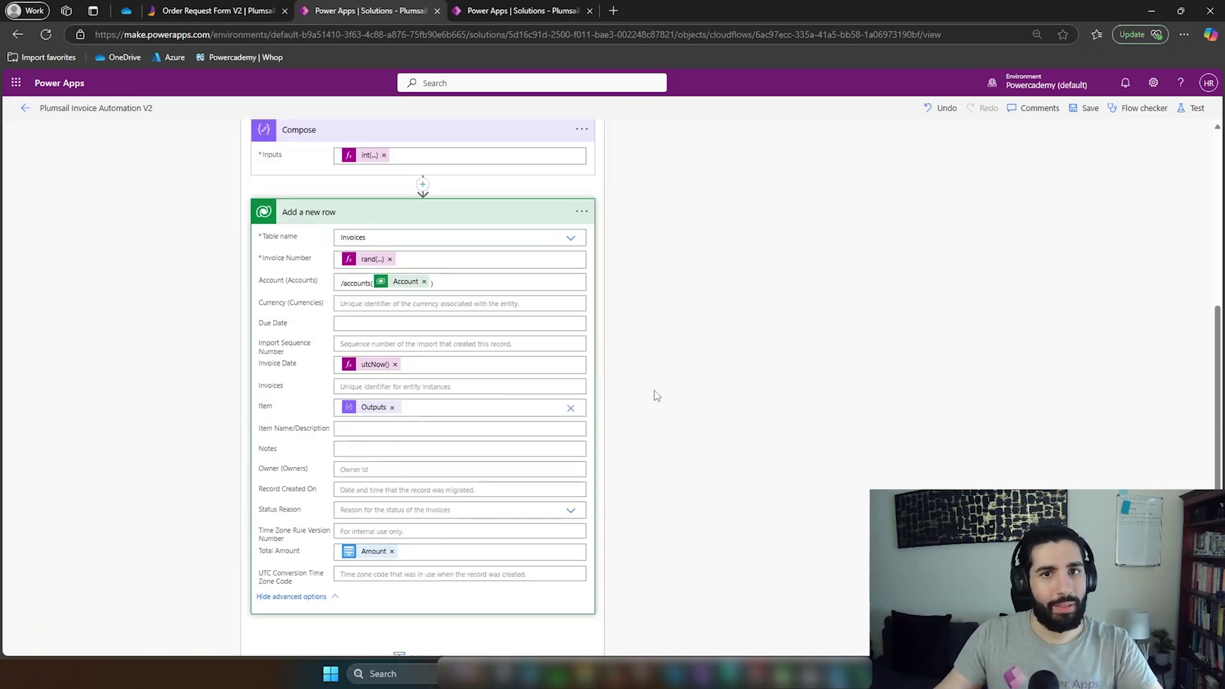
click(577, 11)
click(632, 378)
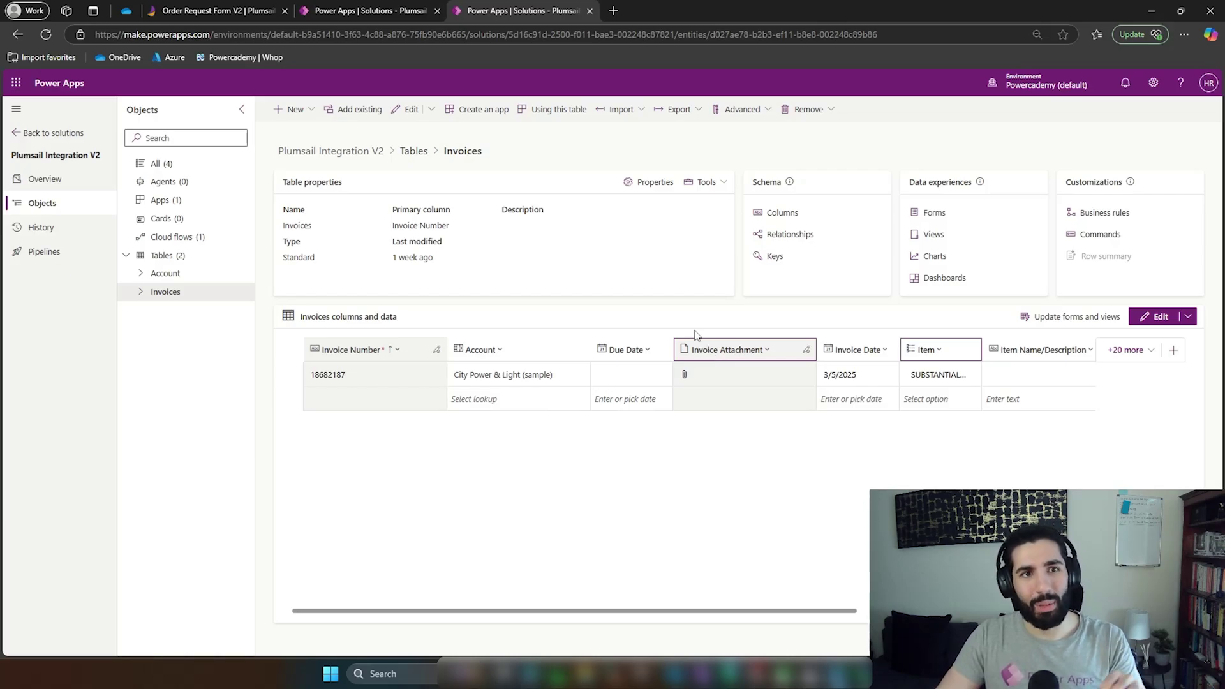
- Search the web for "plumsail documents" in a new browser tab and open Plumsail's Document Automation Software page
click(613, 10)
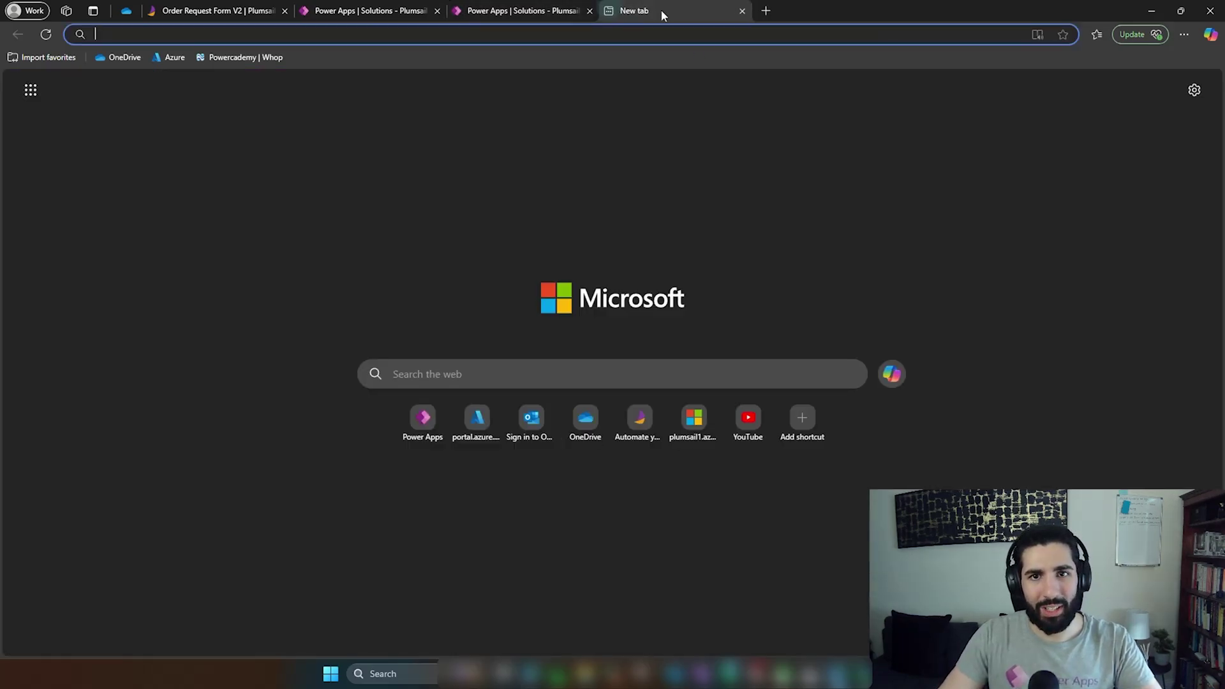
text(plumsail do)
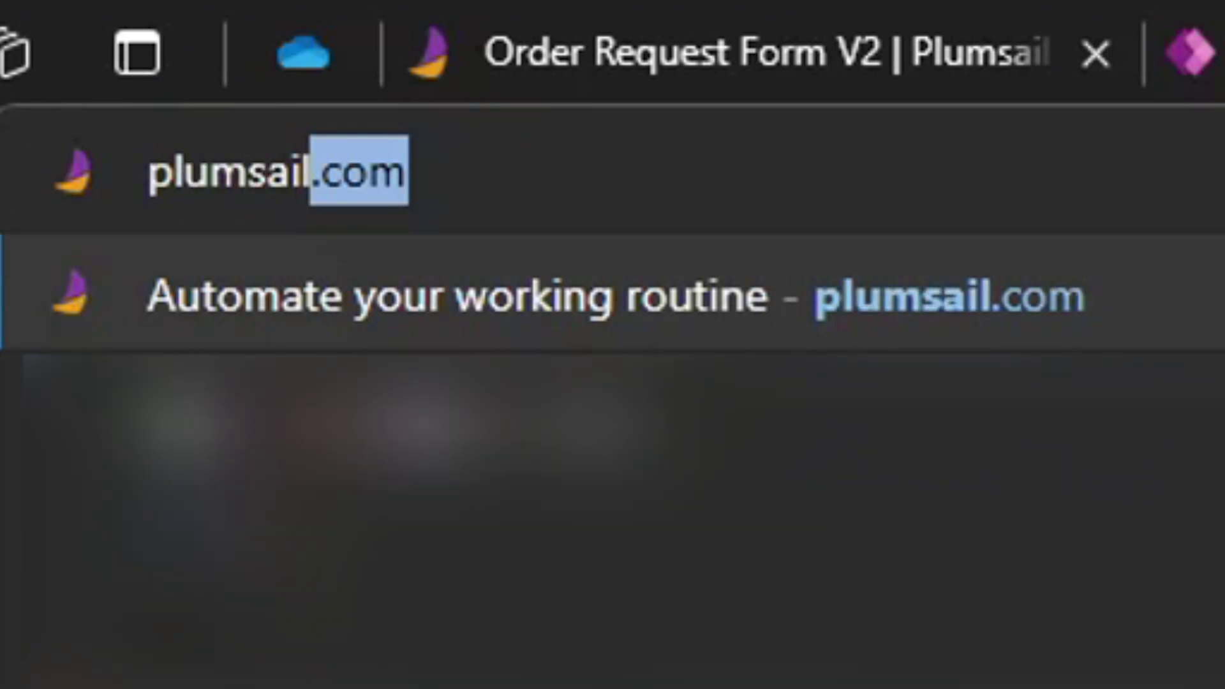
text(cume)
key(Return)
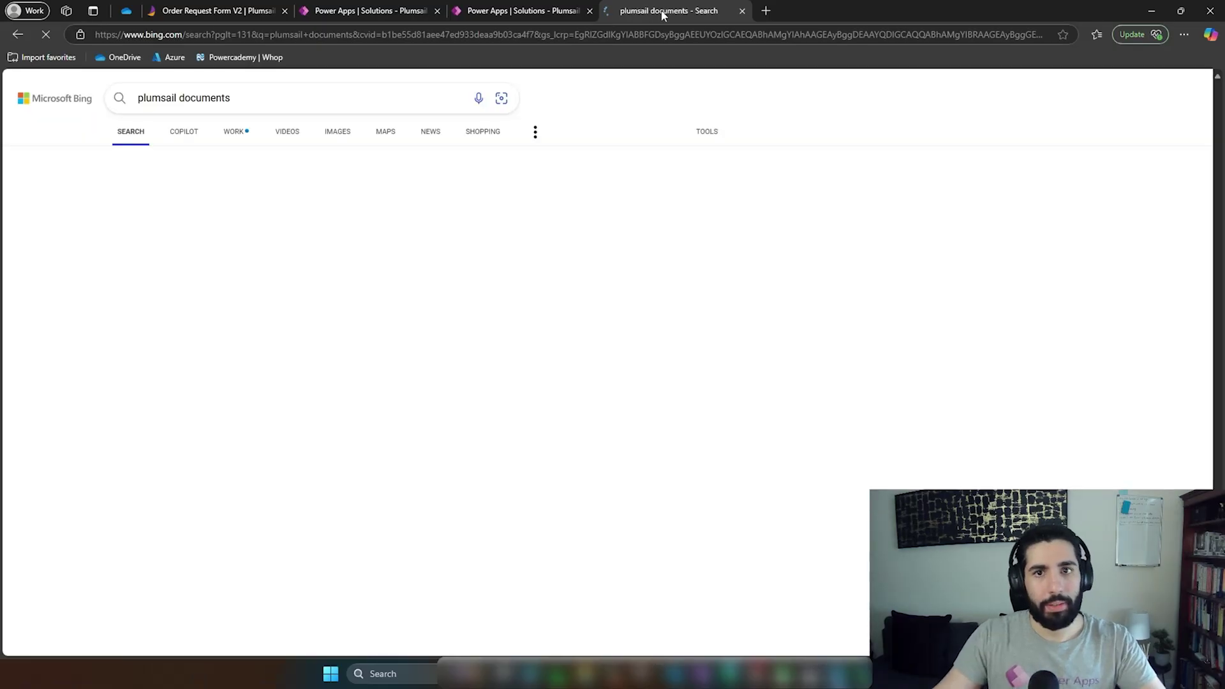
scroll(560, 117, down, 5)
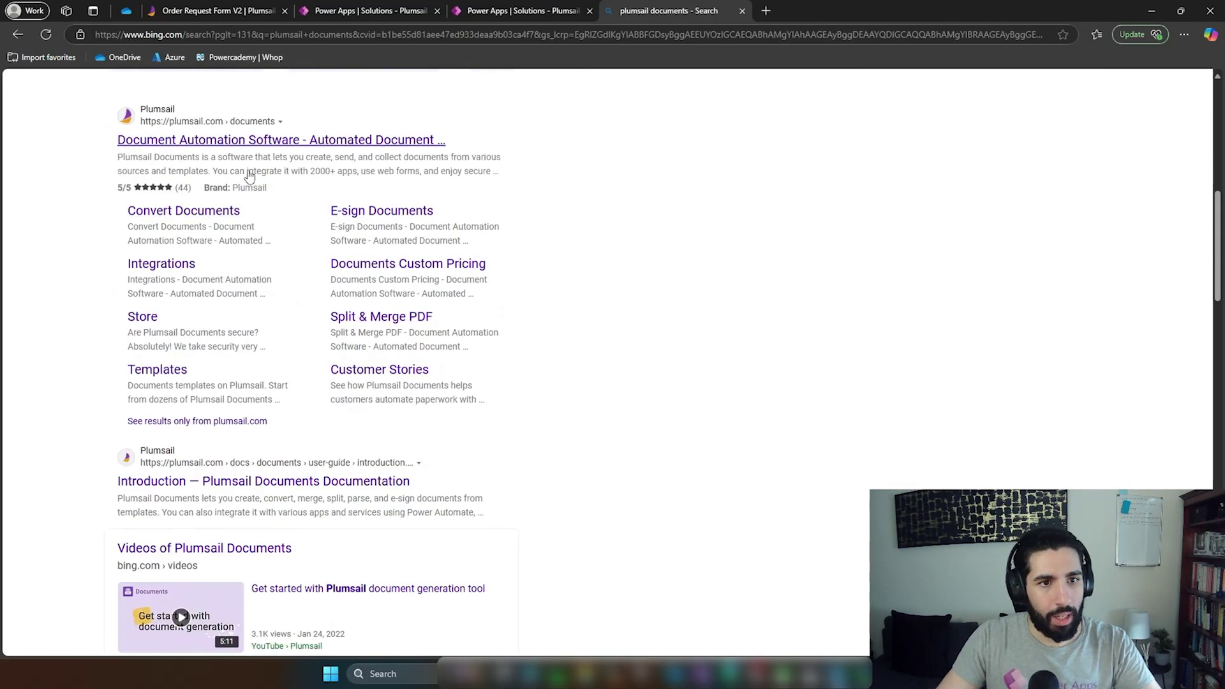
click(253, 151)
- Go to the Plumsail account, open the Documents product, and close the leftover product page
click(742, 11)
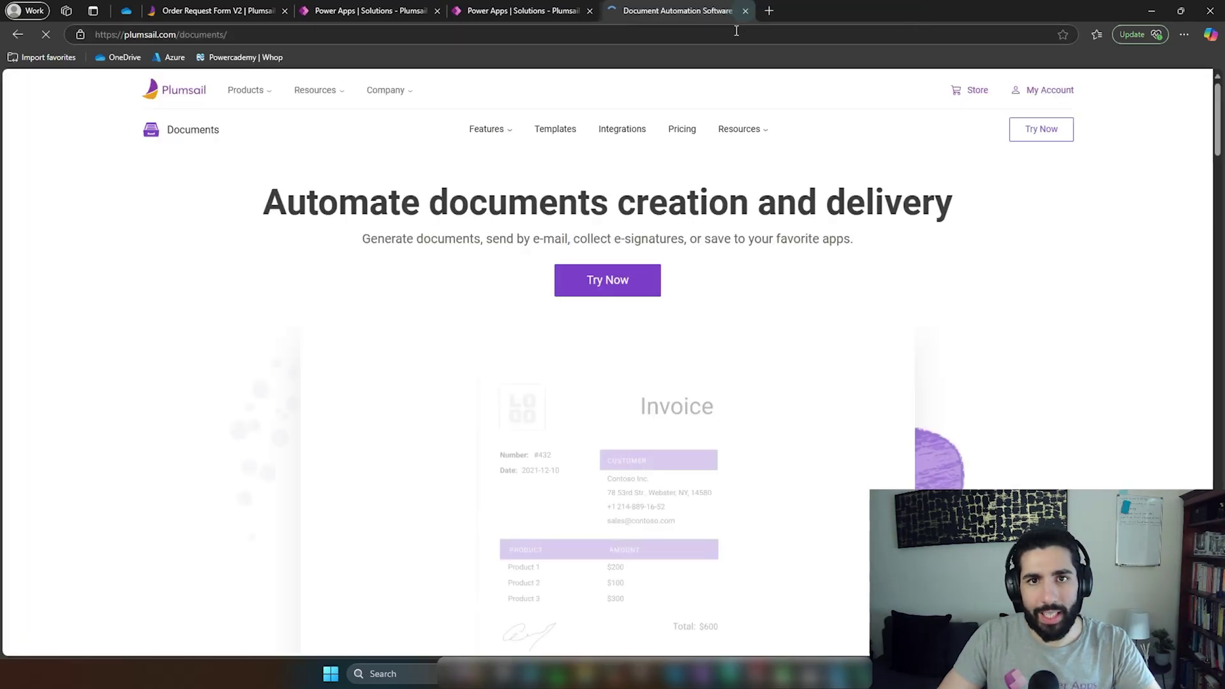
click(1047, 91)
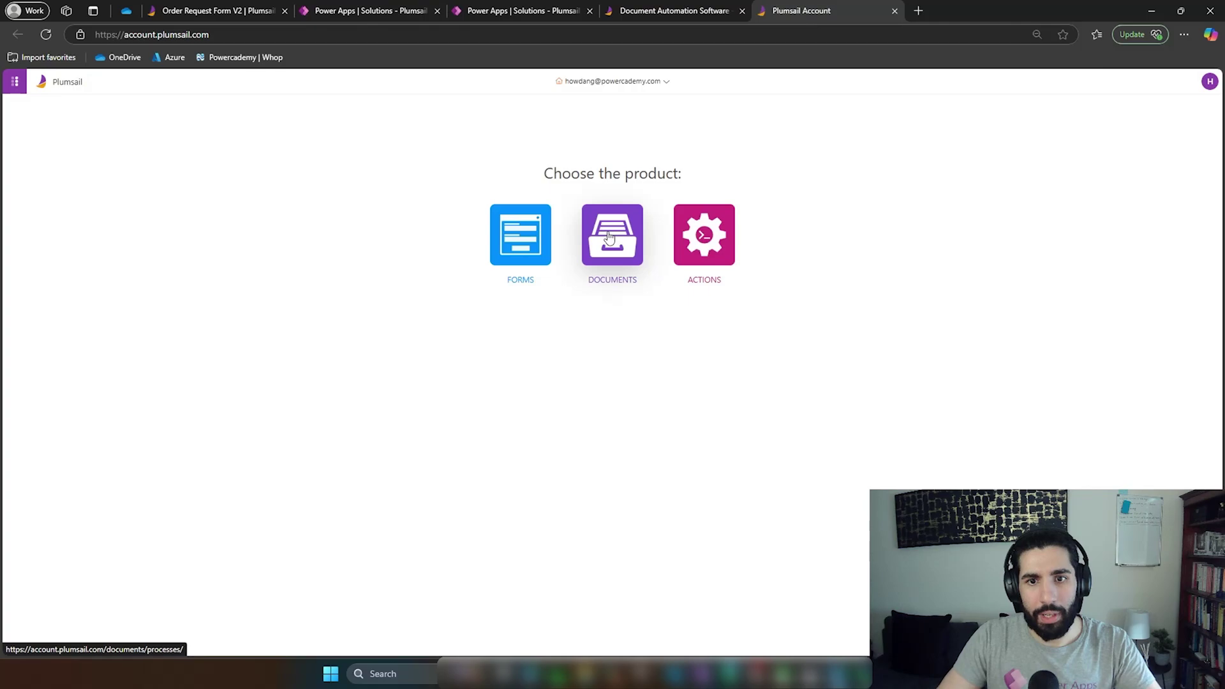
click(610, 237)
click(742, 11)
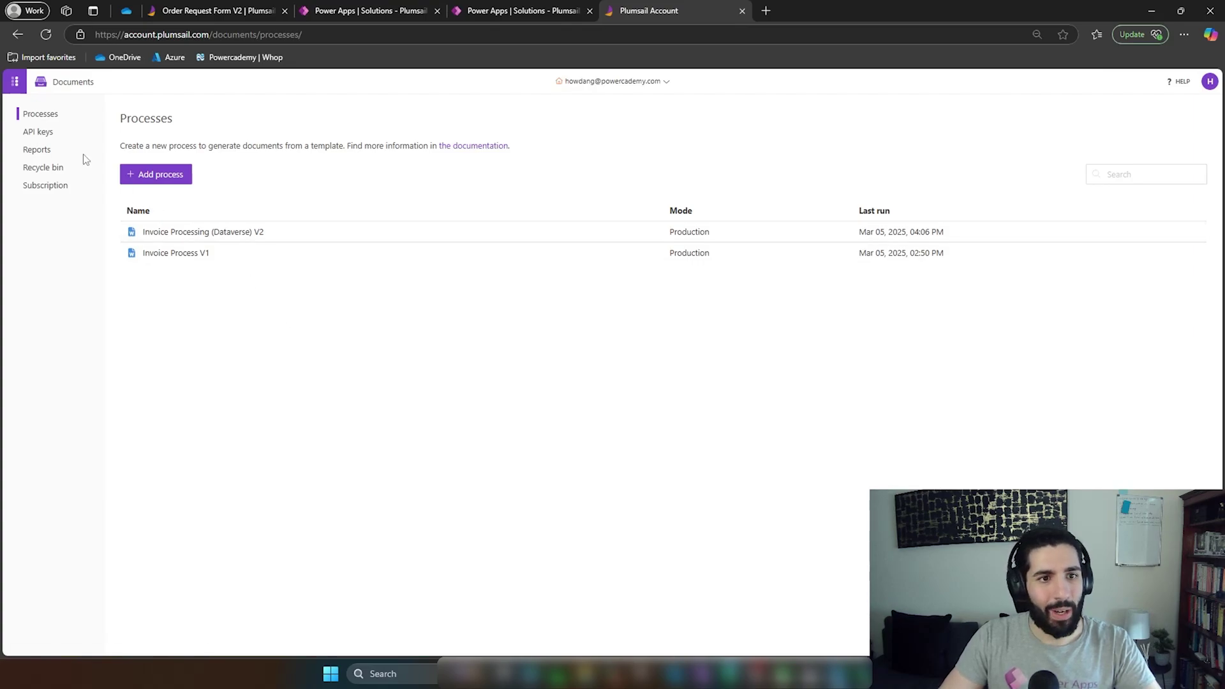
- Create a process named "Invoice Generator V3" from the Basic invoice template, without a rich web form
click(147, 177)
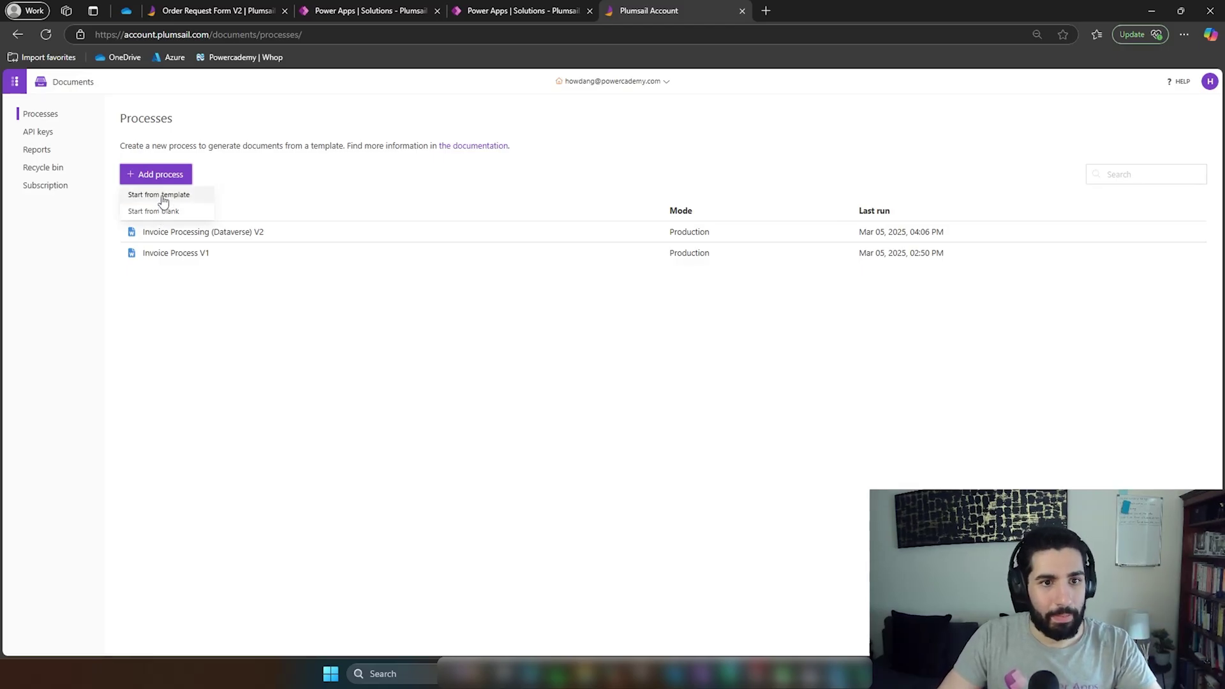
click(167, 199)
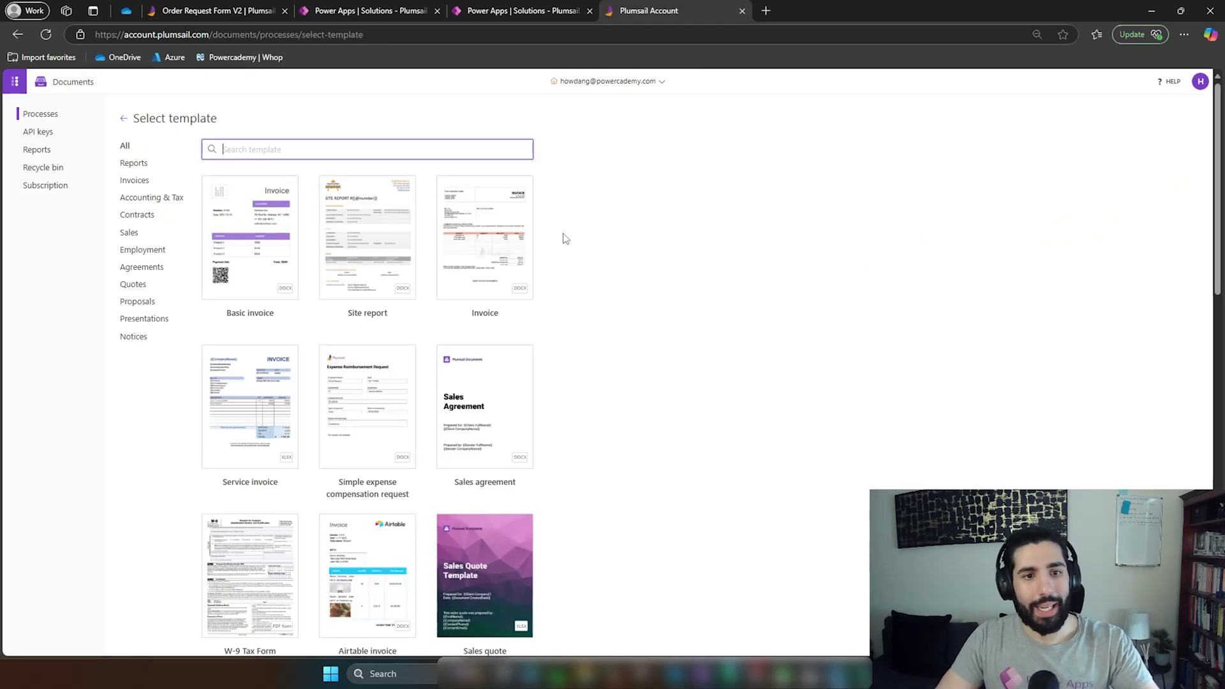
click(269, 237)
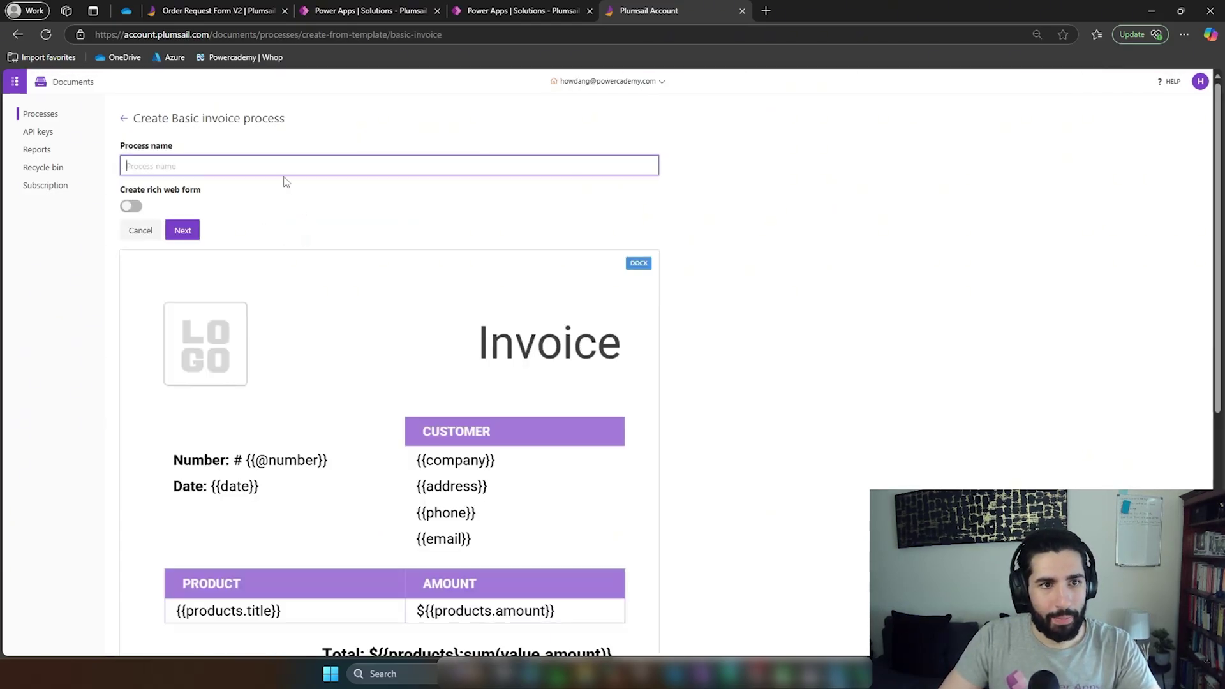
text(Invoice Generator V3)
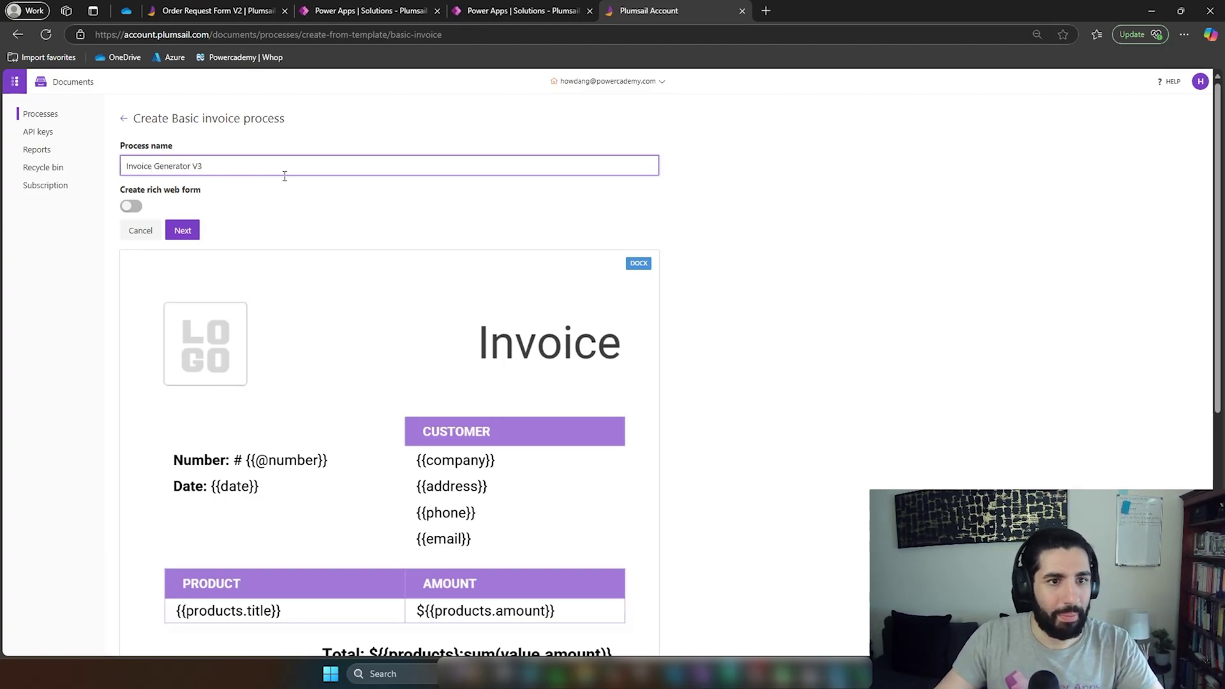
scroll(273, 252, down, 5)
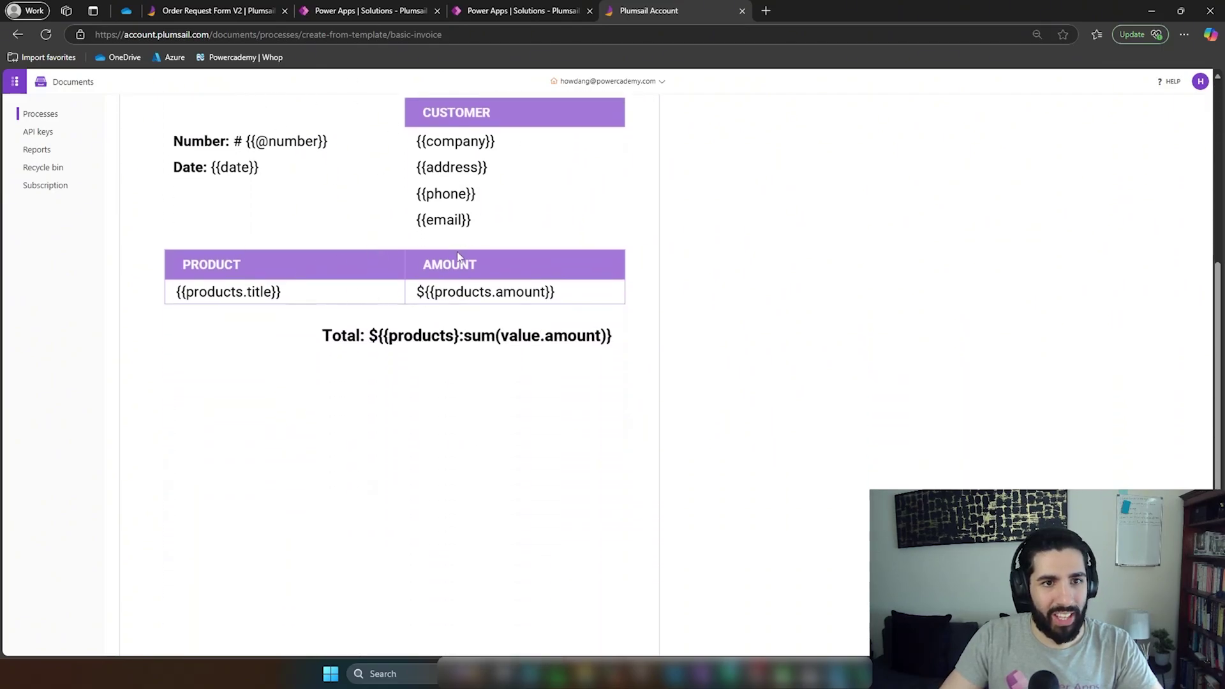
scroll(456, 252, up, 5)
click(182, 230)
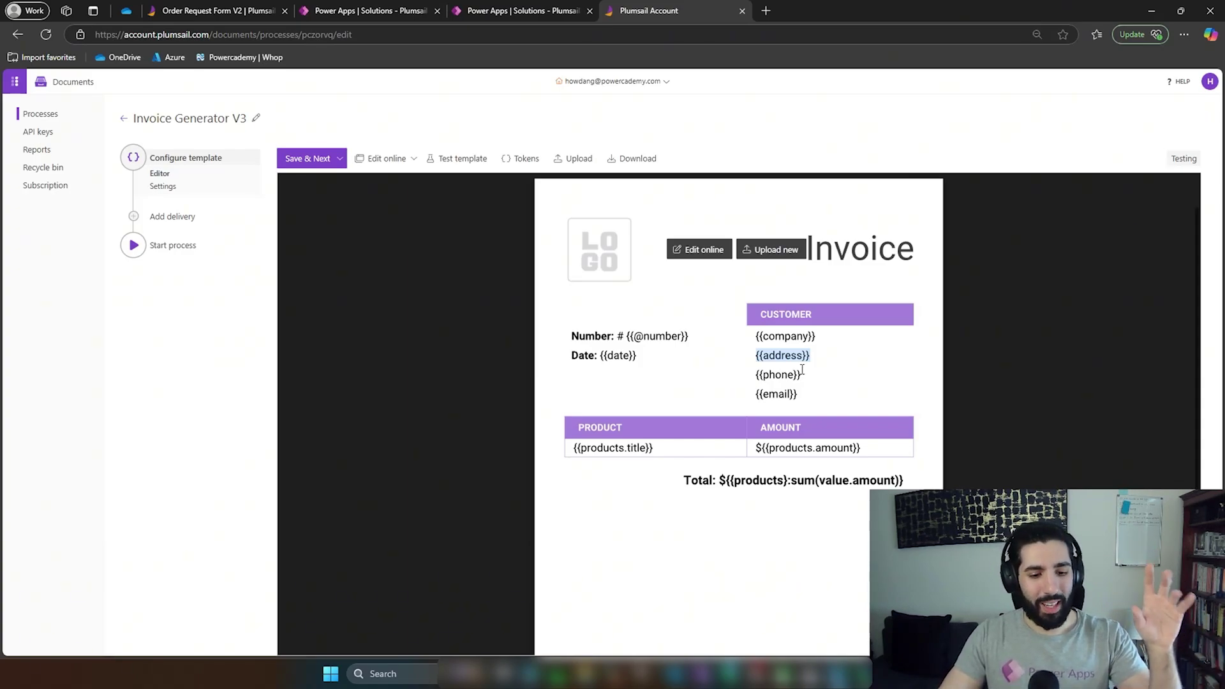
- Compare the invoice template's tokens with the Invoices table columns and the flow's Add a new row fields
click(492, 8)
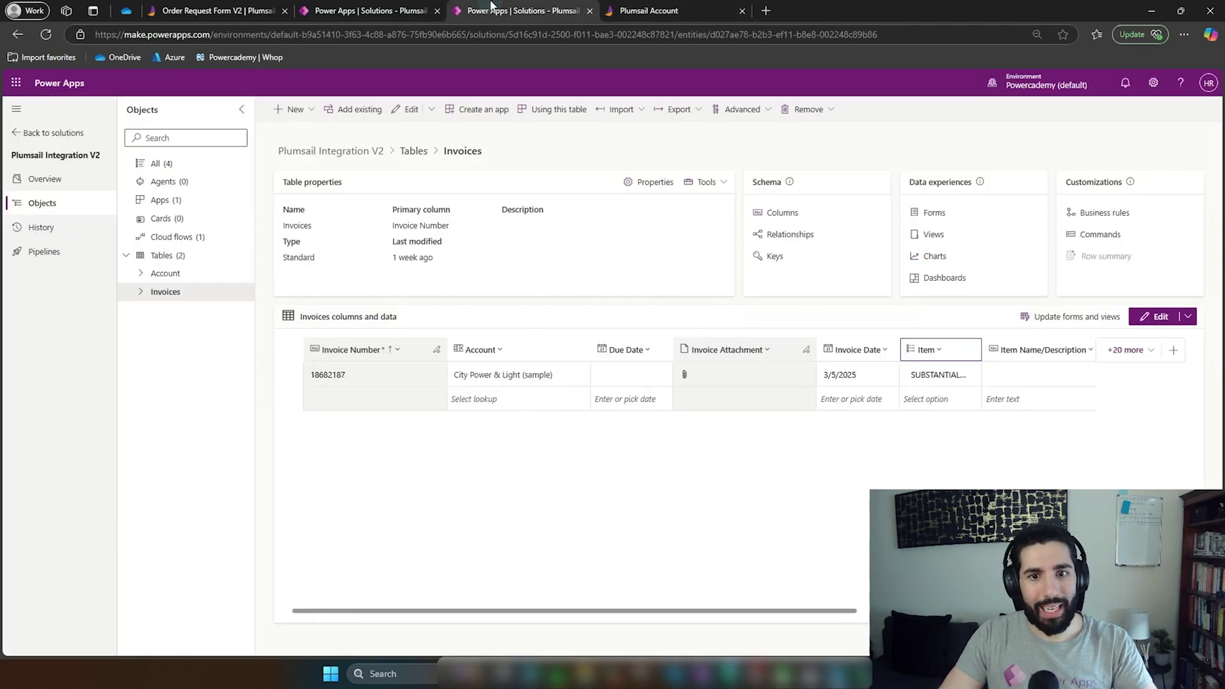
click(398, 8)
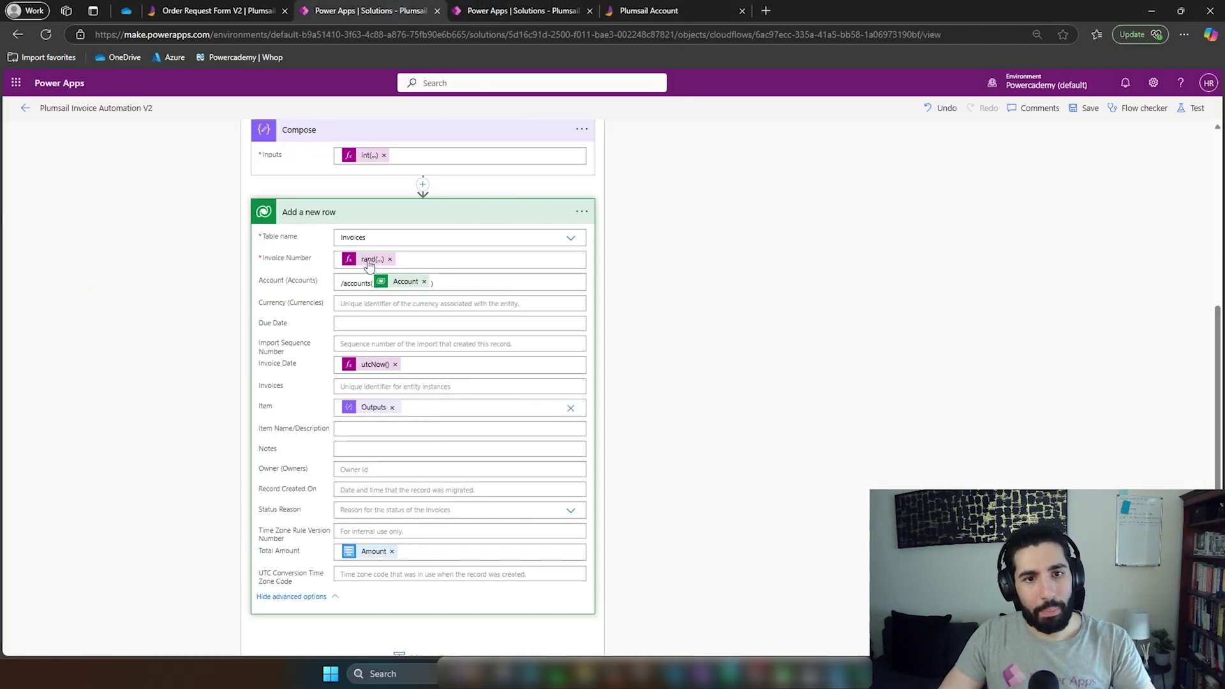
click(670, 10)
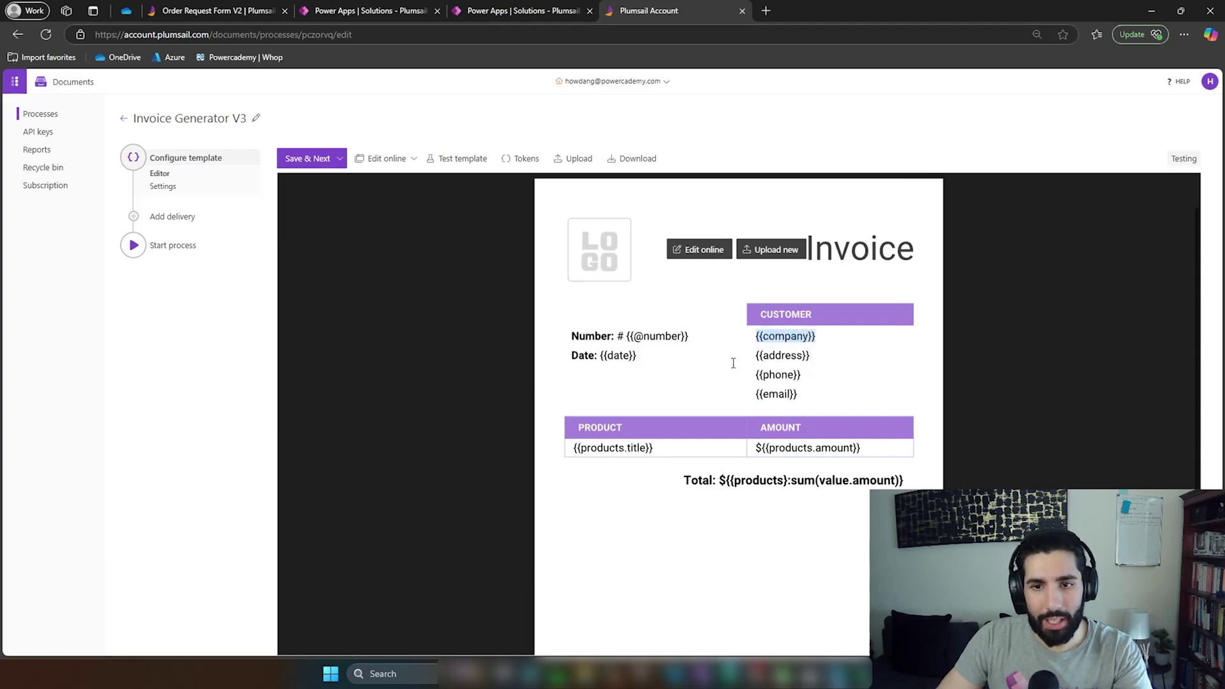
click(637, 334)
click(635, 334)
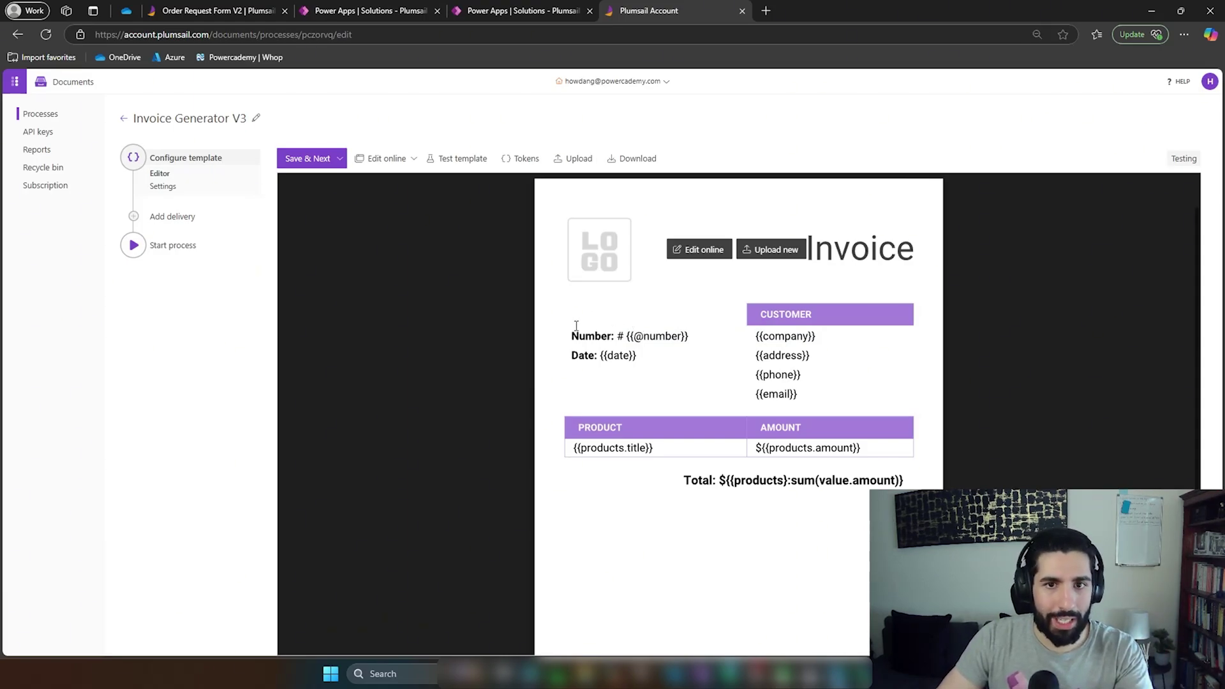
click(386, 159)
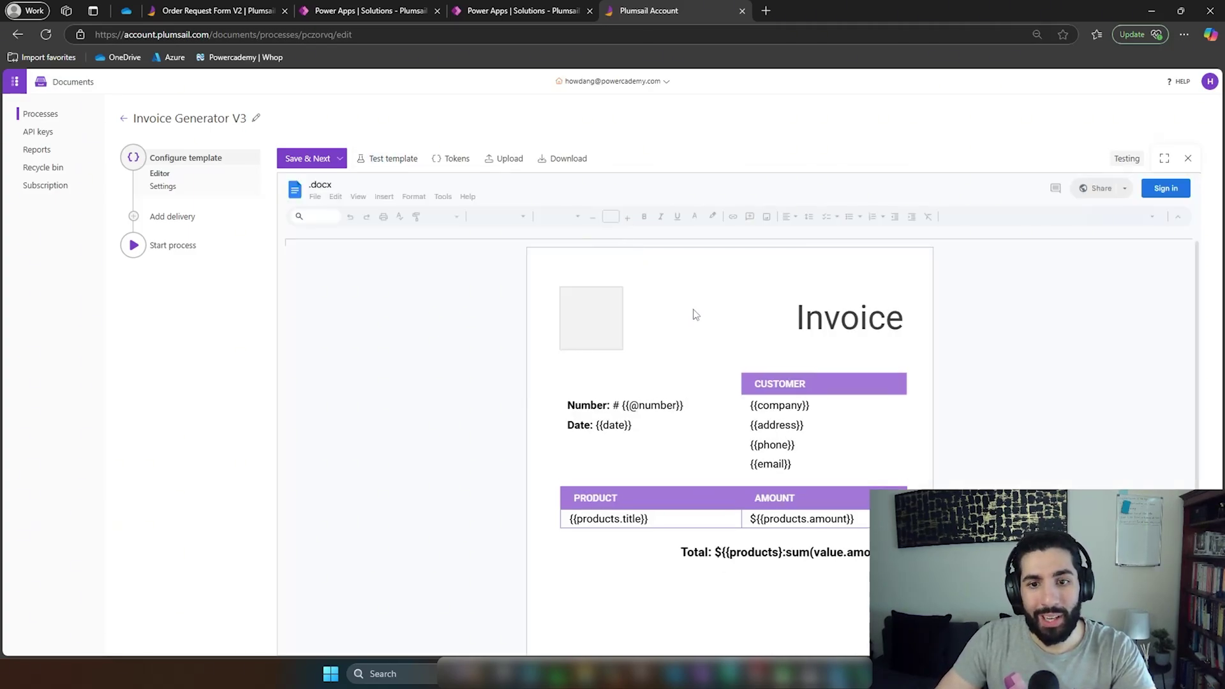
scroll(677, 358, down, 1)
click(639, 341)
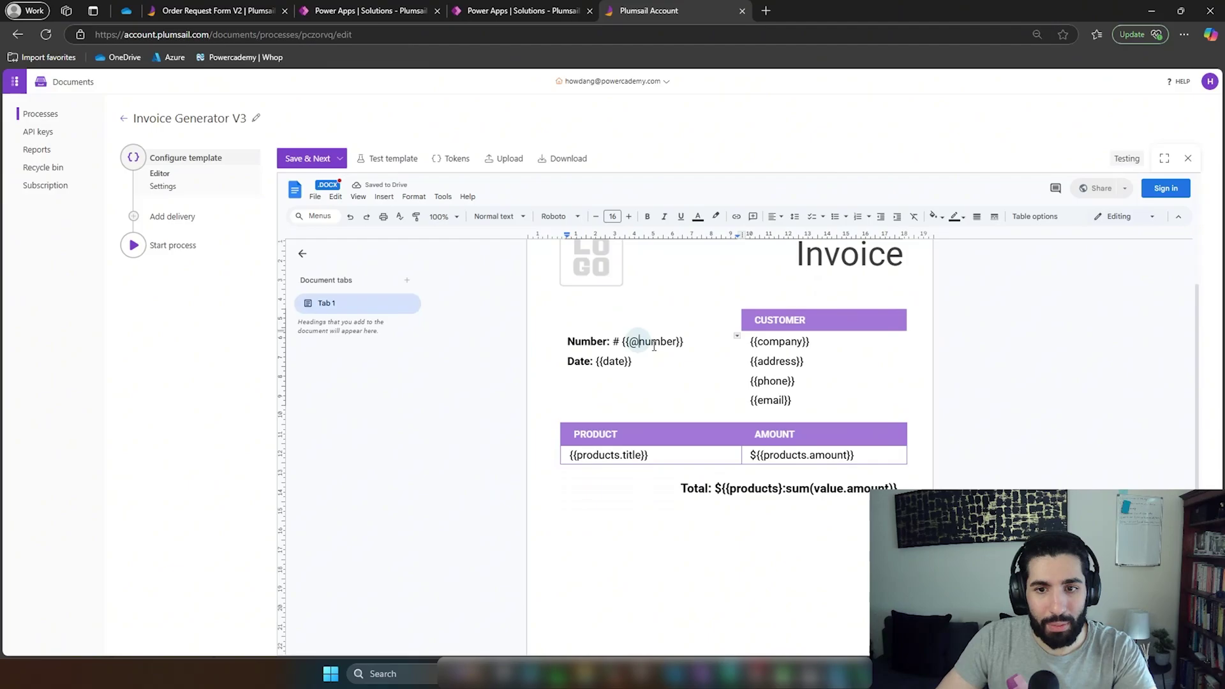
key(BackSpace)
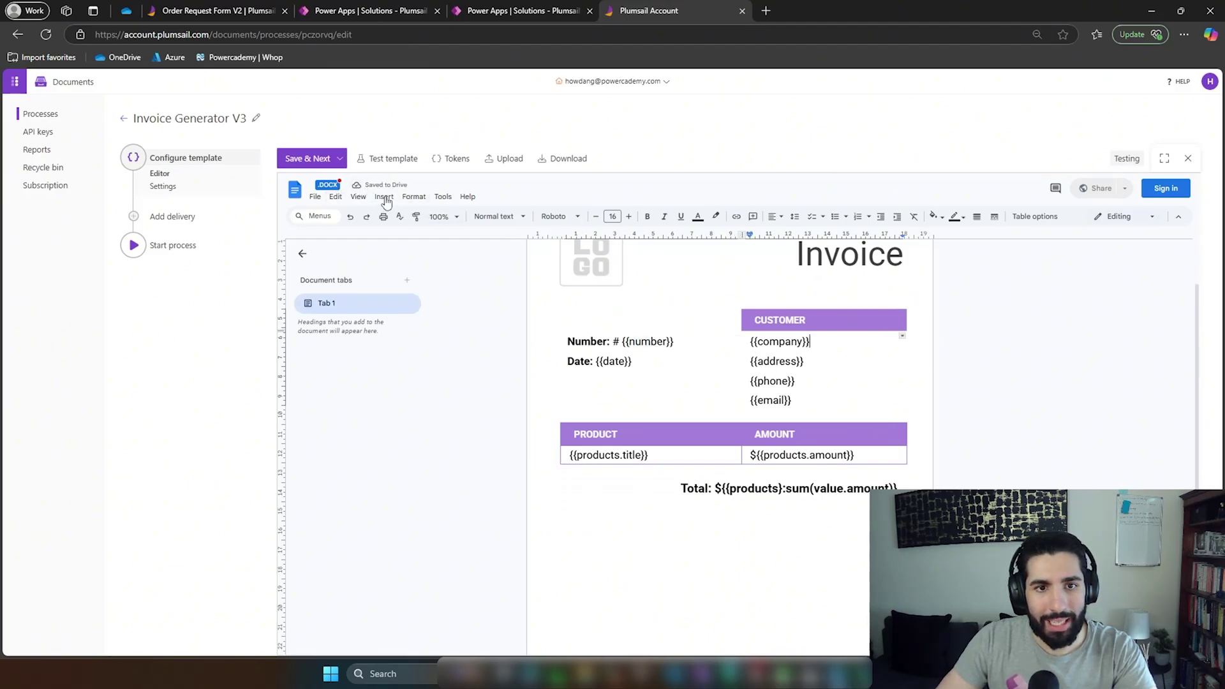
click(305, 161)
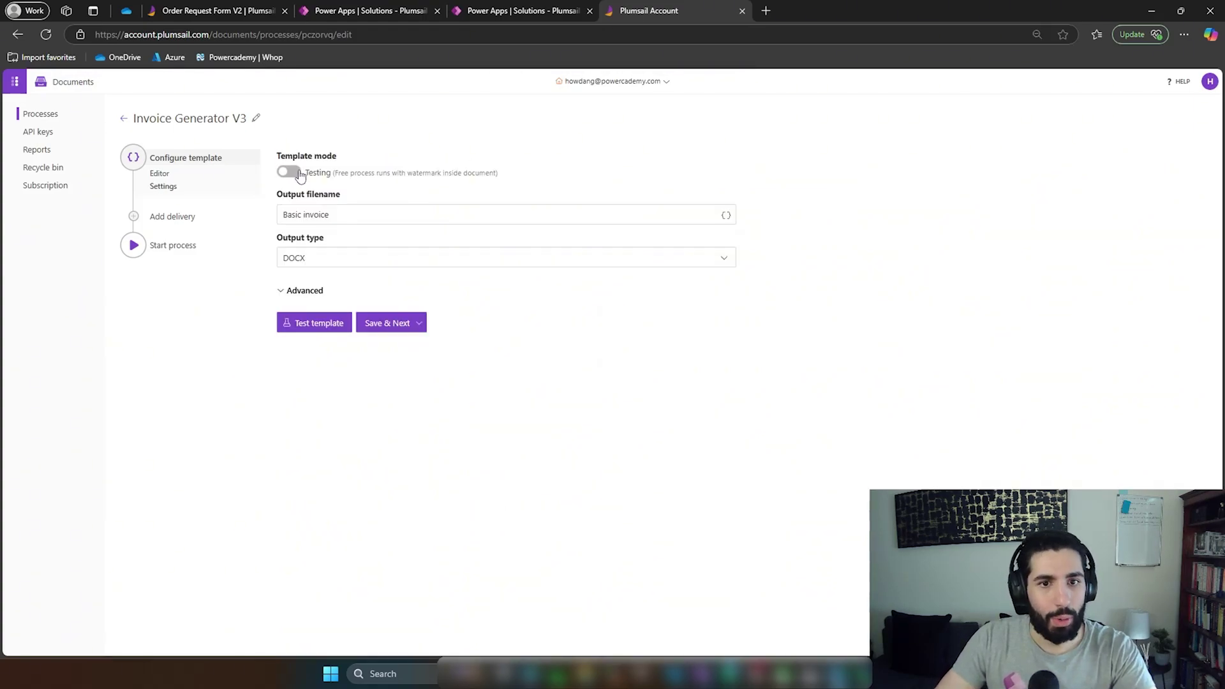
click(290, 172)
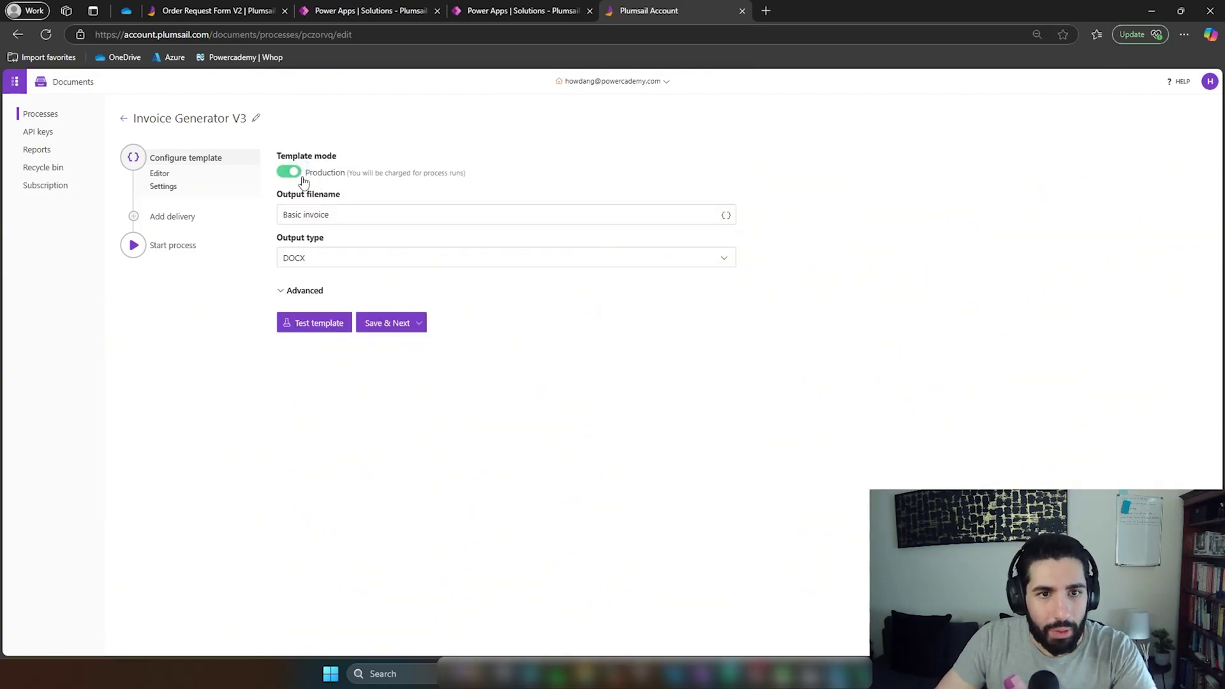
click(303, 178)
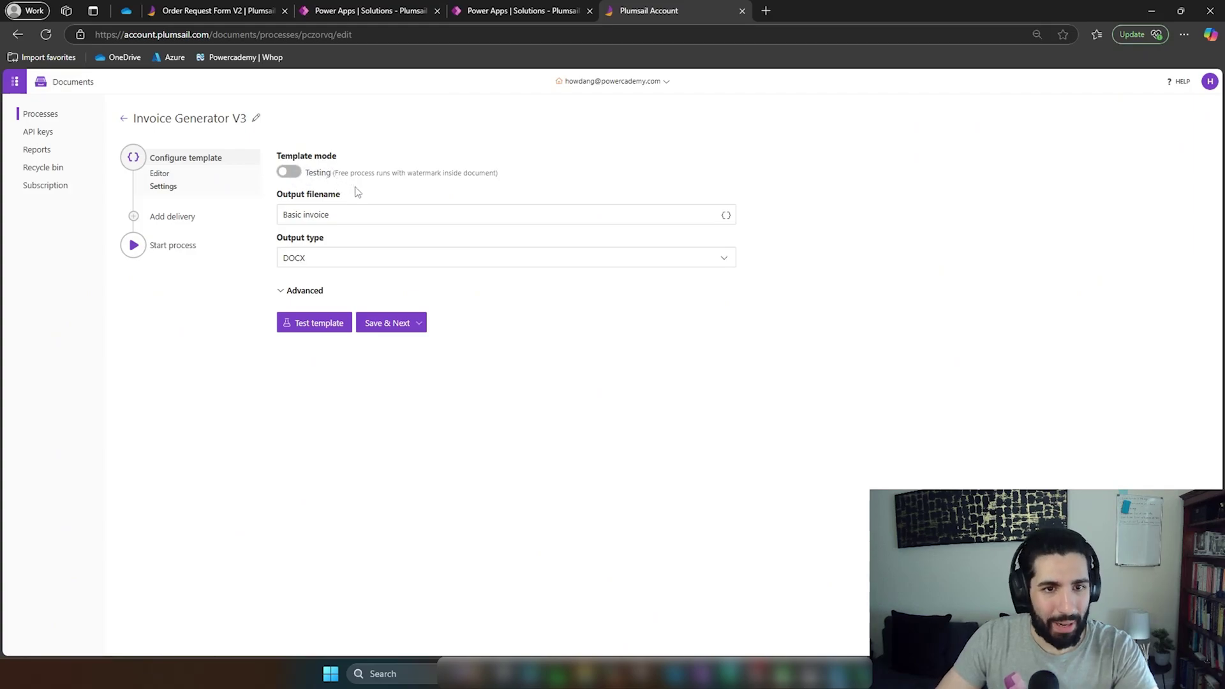
drag(377, 210, 266, 207)
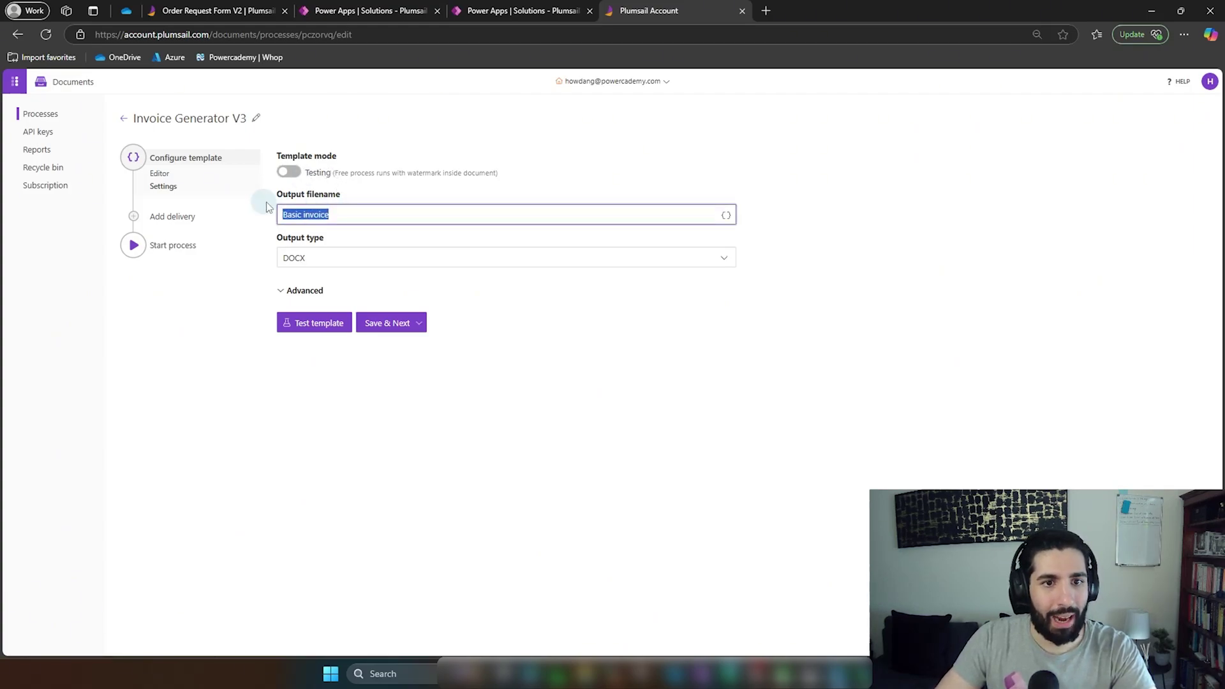
triple_click(329, 215)
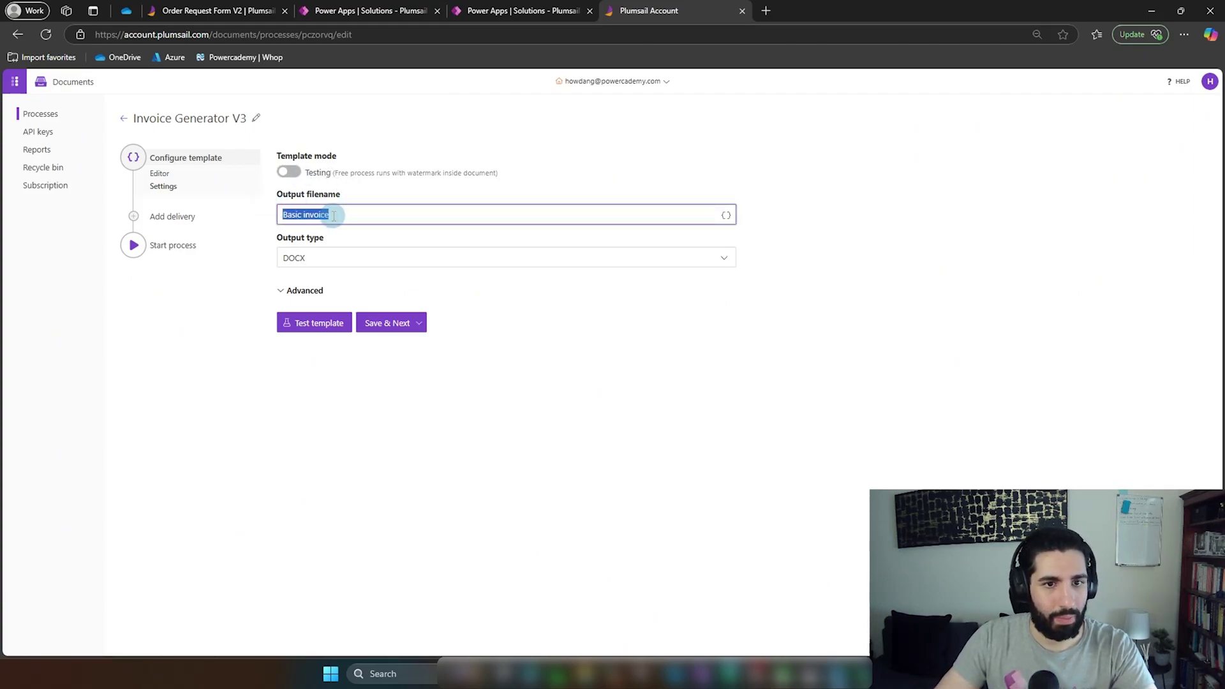
text(Invo)
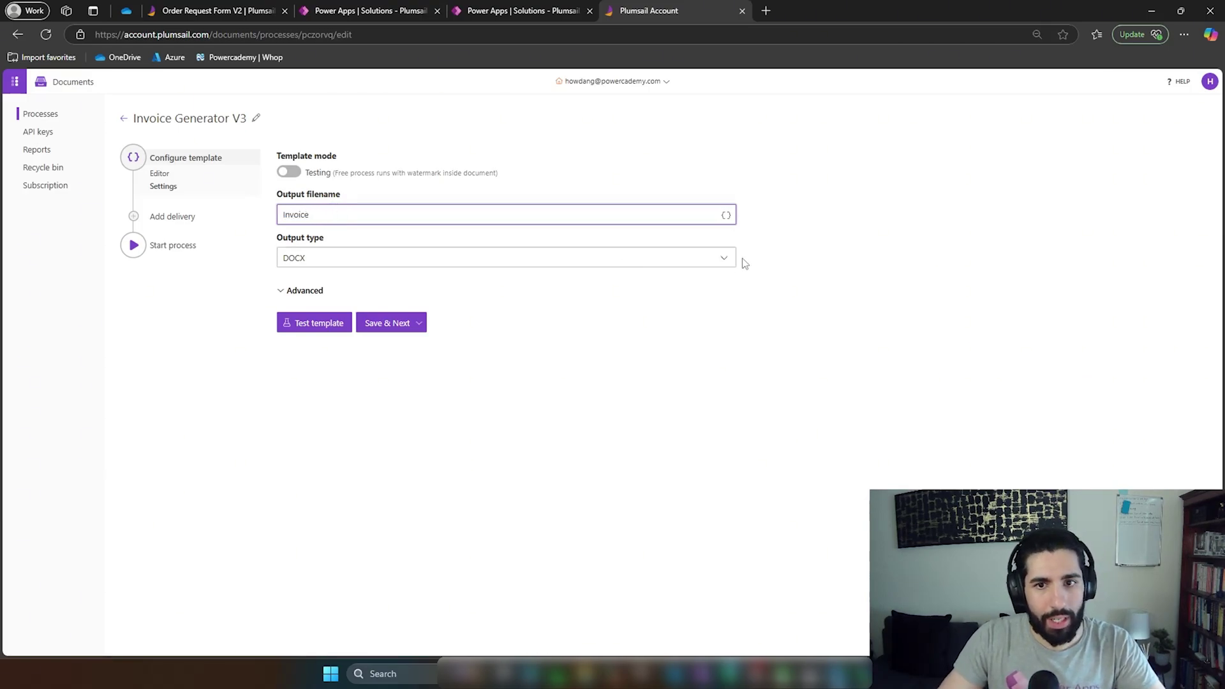
click(738, 311)
double_click(524, 215)
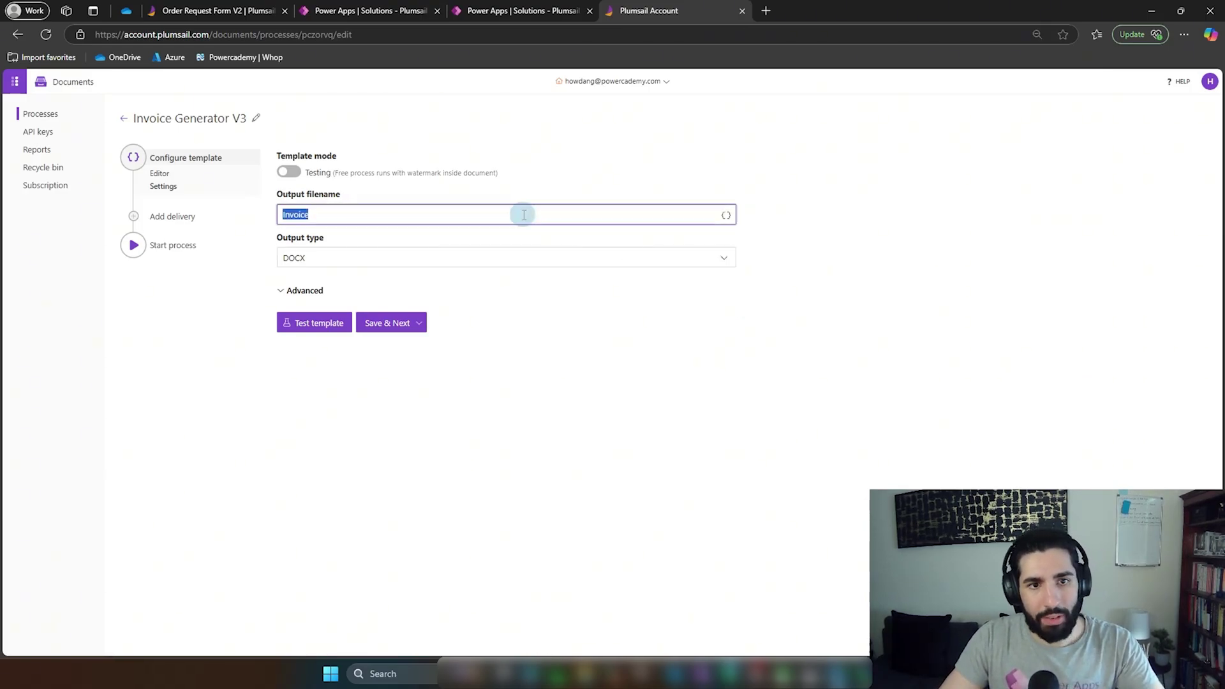
key(BackSpace)
click(725, 215)
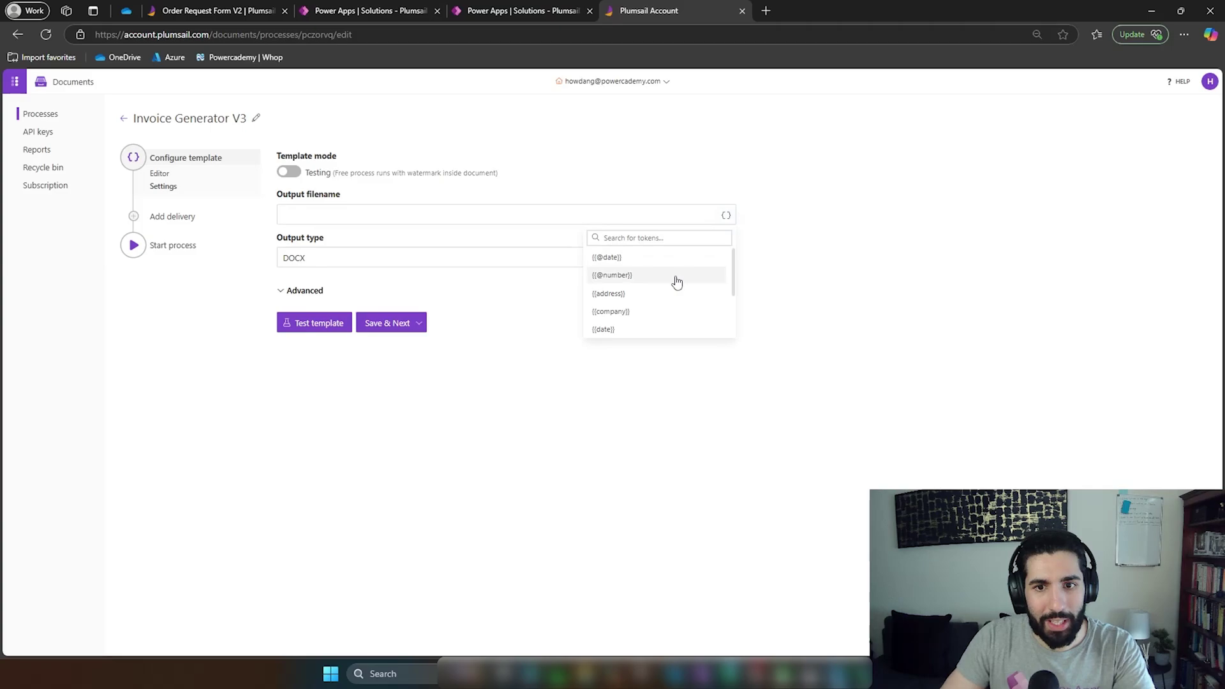
click(645, 278)
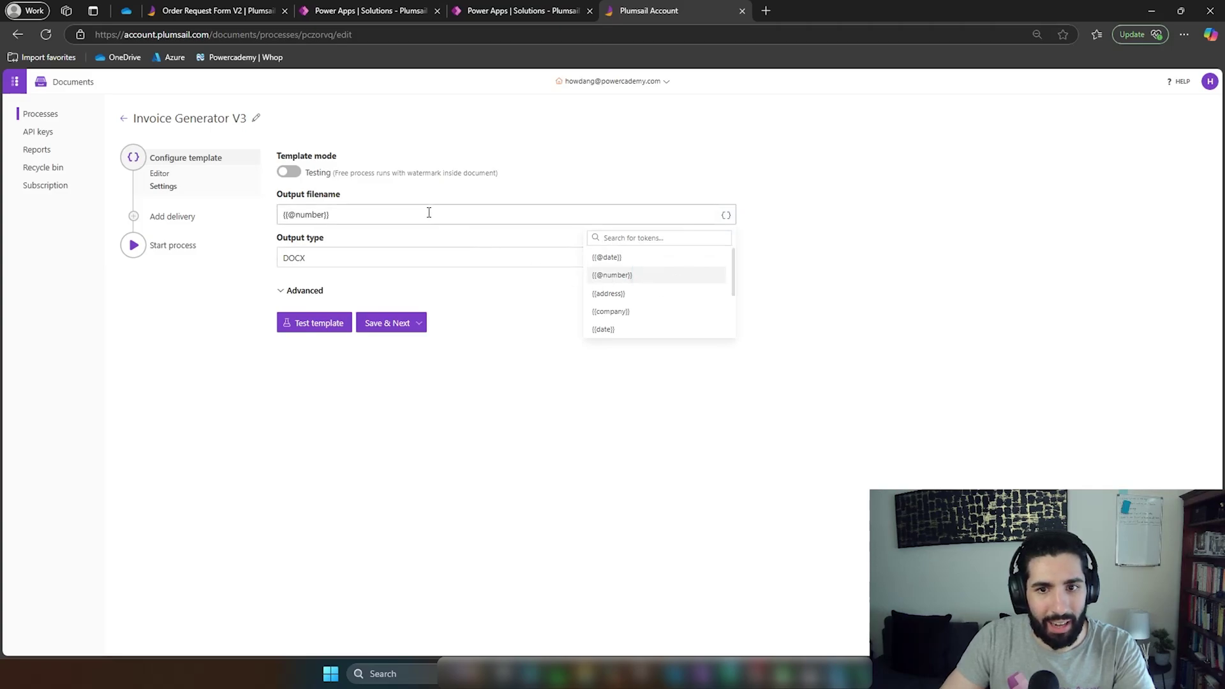
click(857, 283)
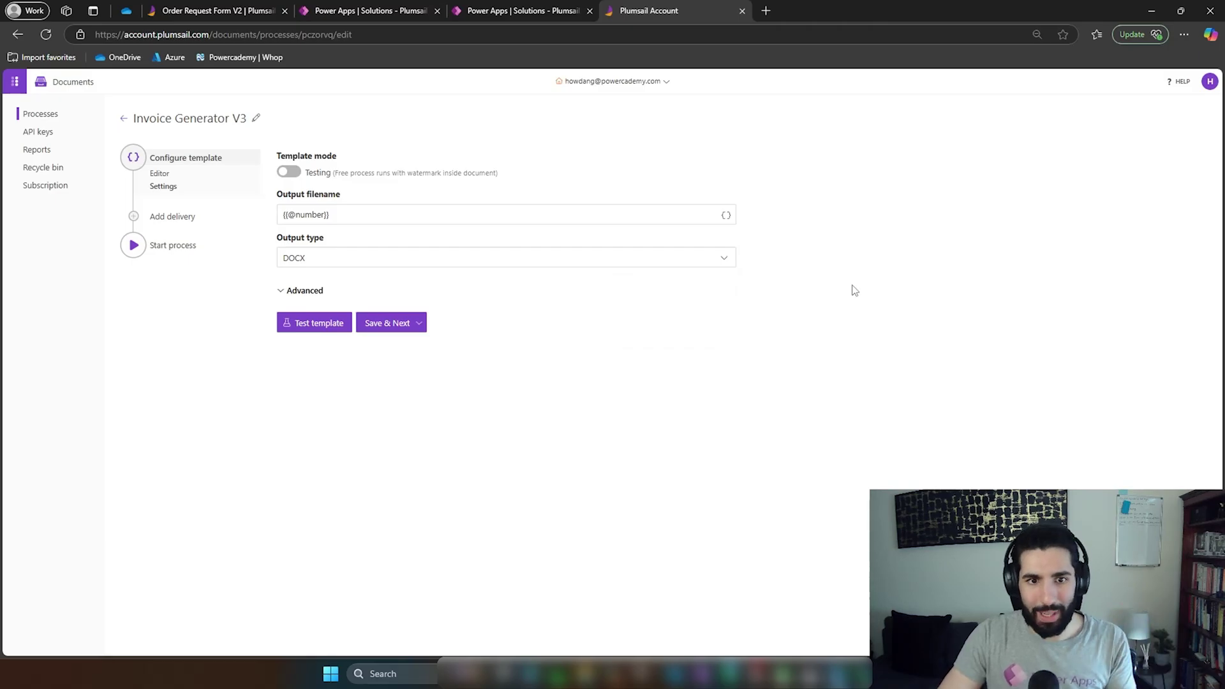
click(367, 322)
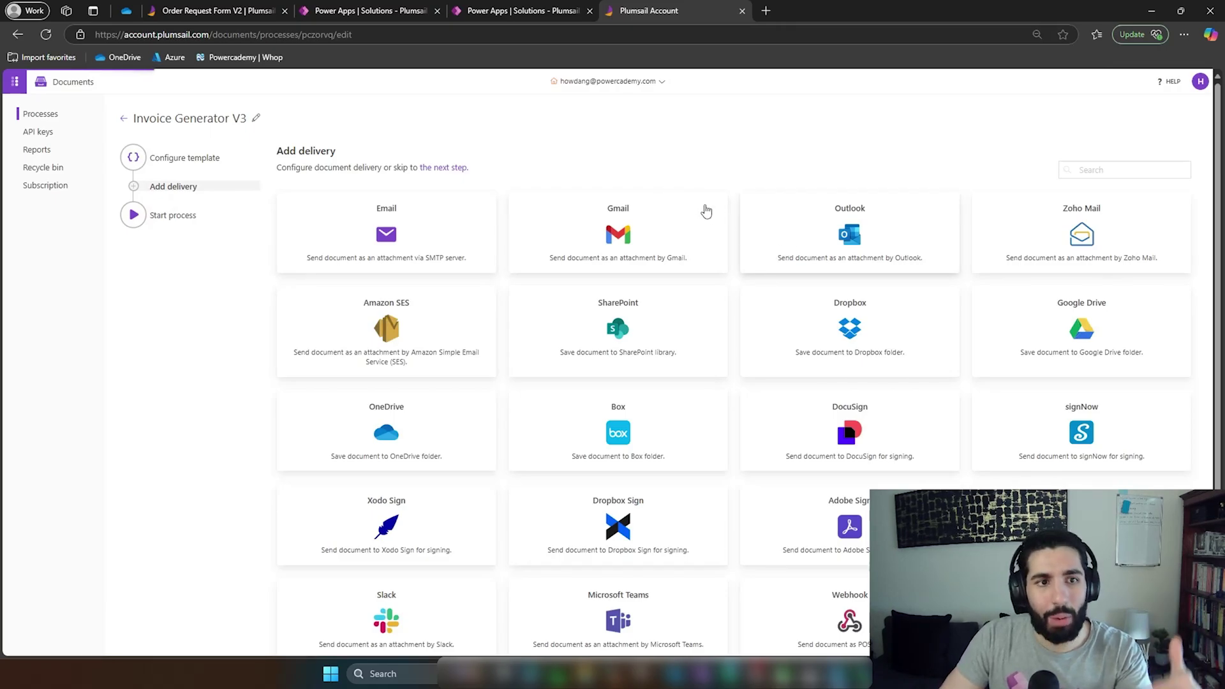
scroll(781, 259, down, 1)
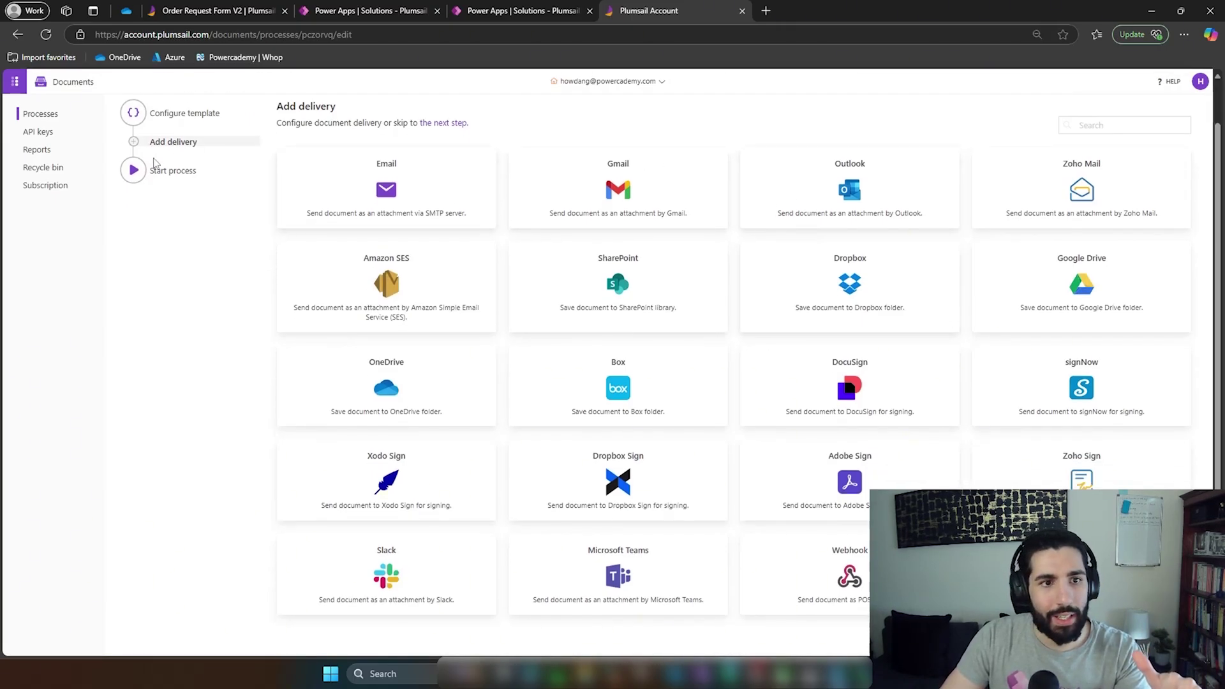
- Skip the delivery setup to the process start options, and switch back to the Plumsail Invoice Automation V2 flow in Power Apps
click(144, 171)
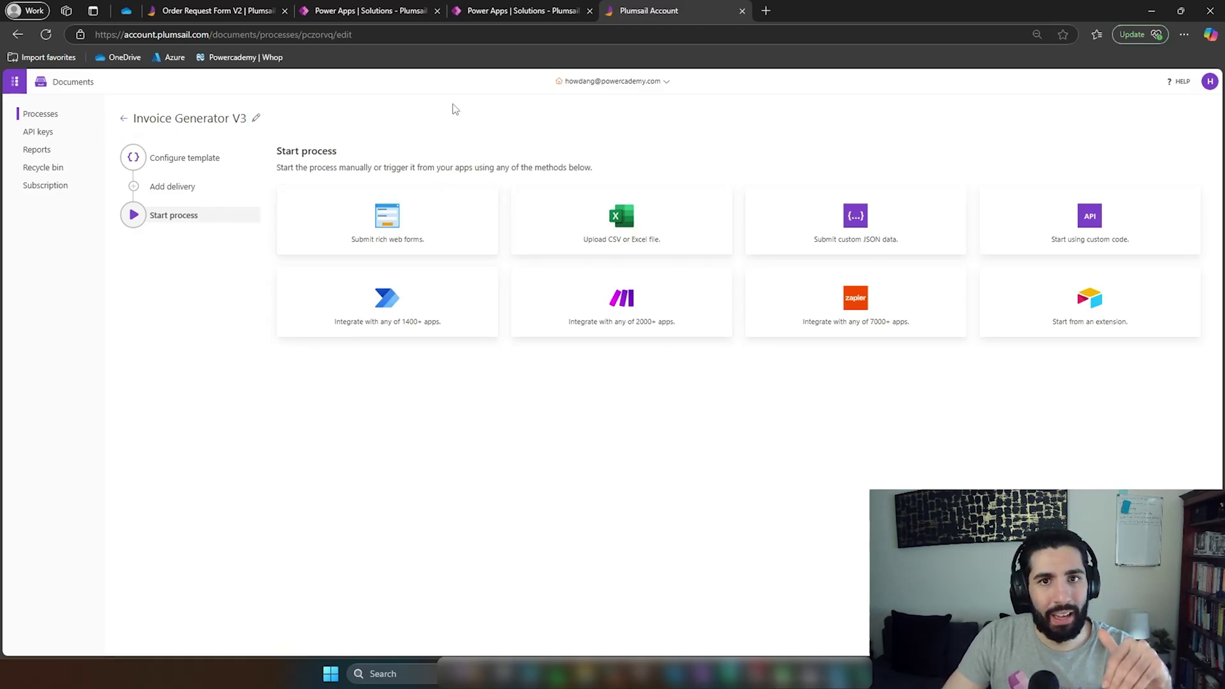
click(488, 11)
click(367, 11)
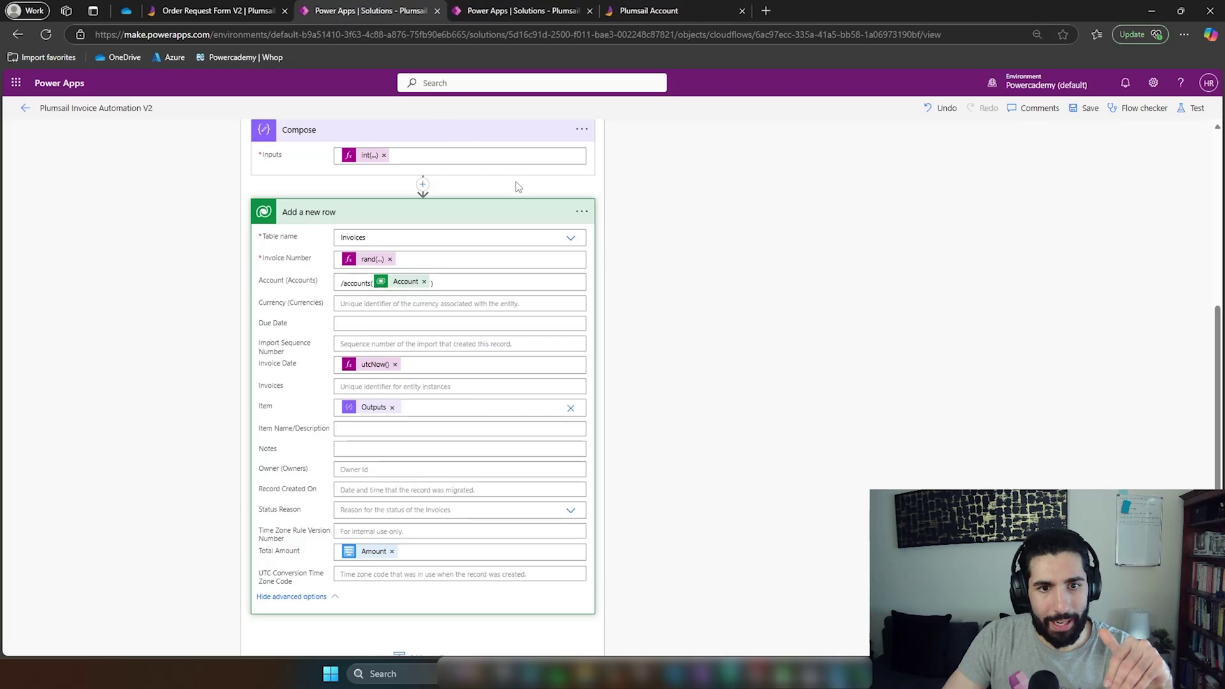
- Add the Plumsail Documents "Start document generation process" action after Add a new row in the If yes branch
click(542, 214)
click(421, 572)
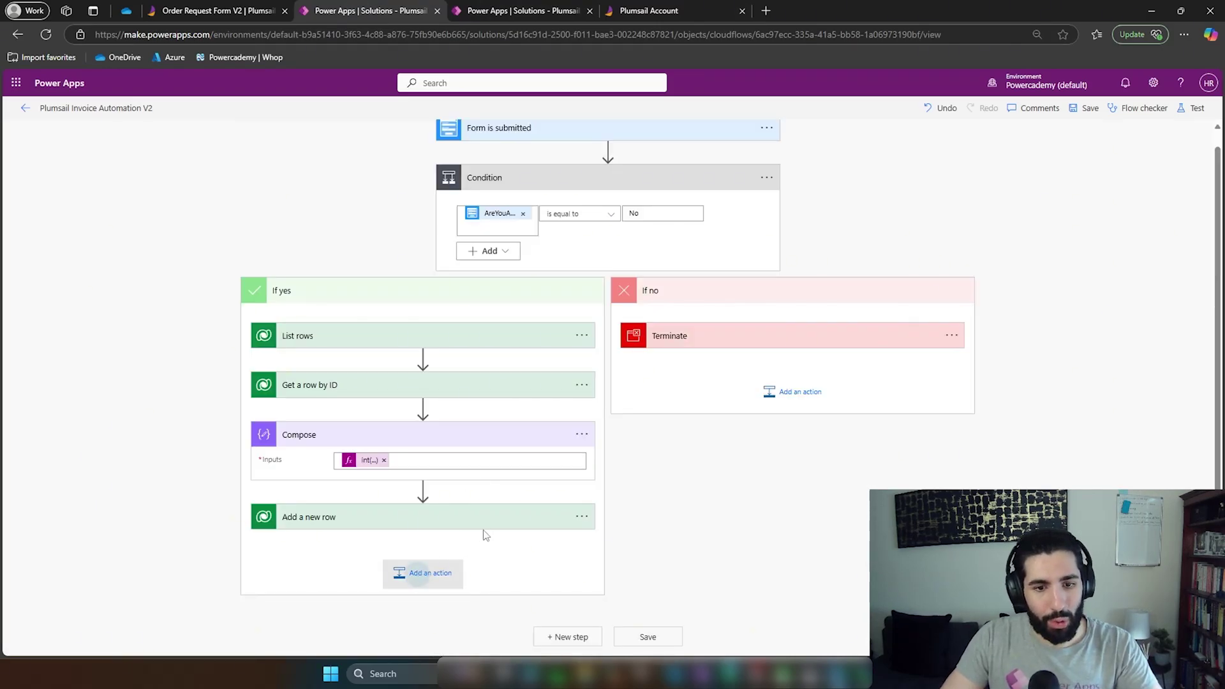
text(start)
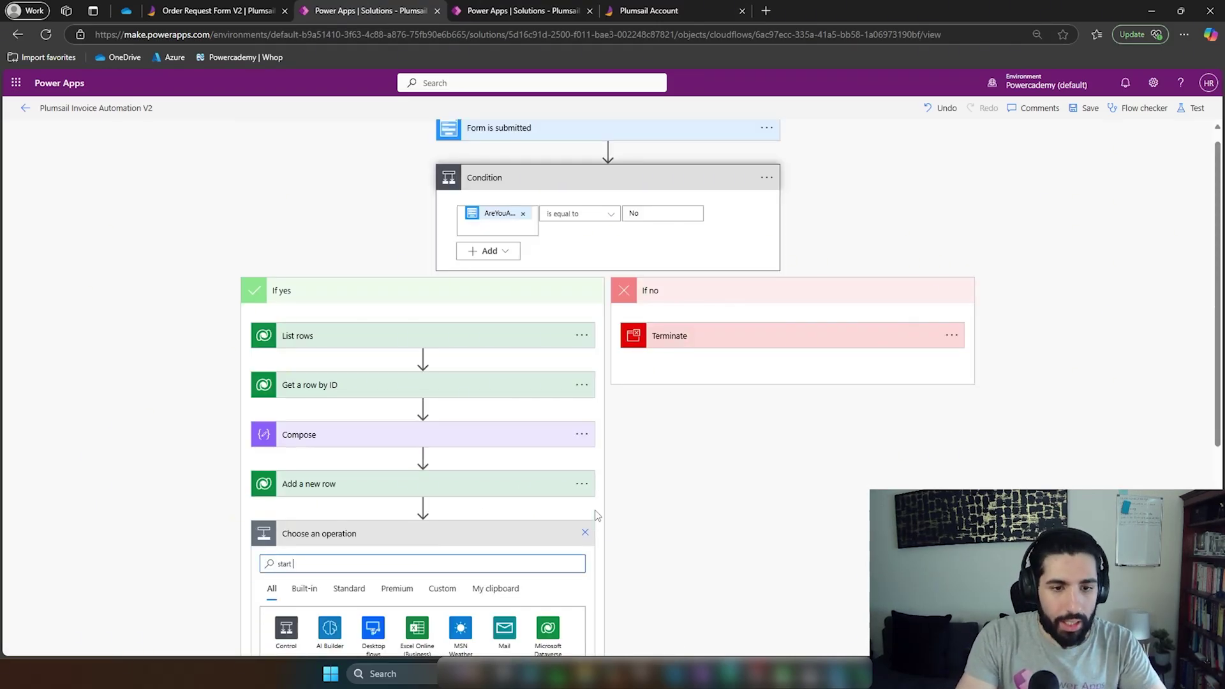
text( a document)
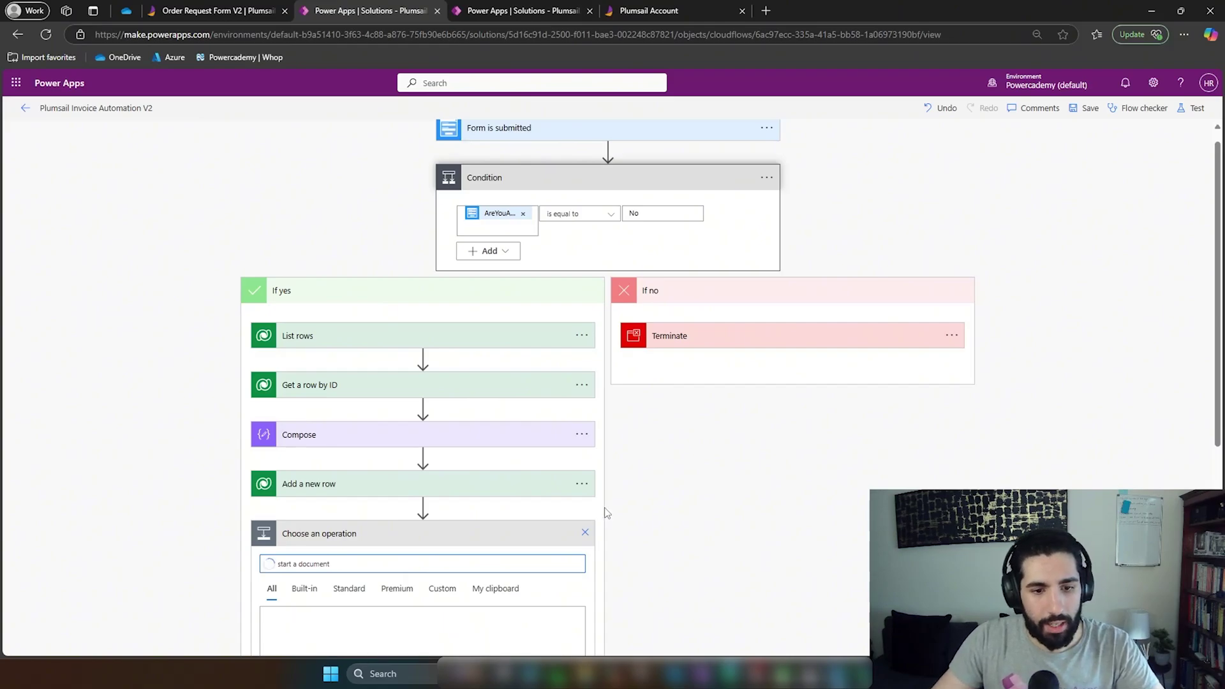
scroll(606, 511, down, 3)
click(474, 449)
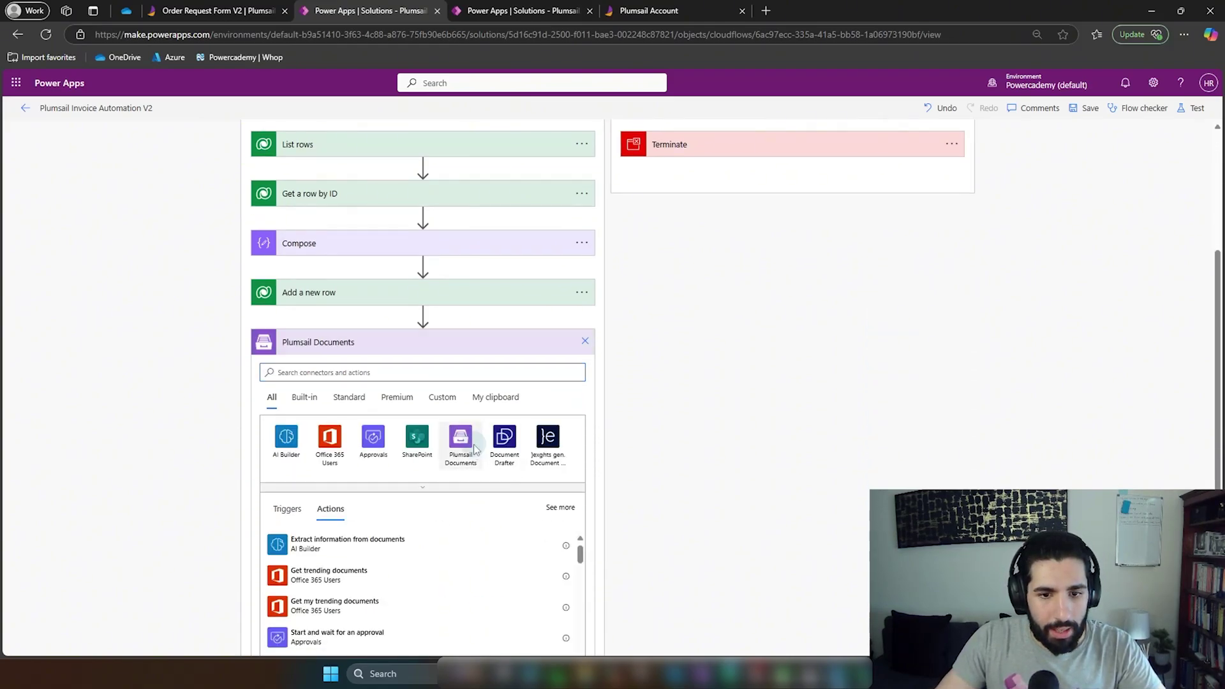
scroll(684, 445, down, 2)
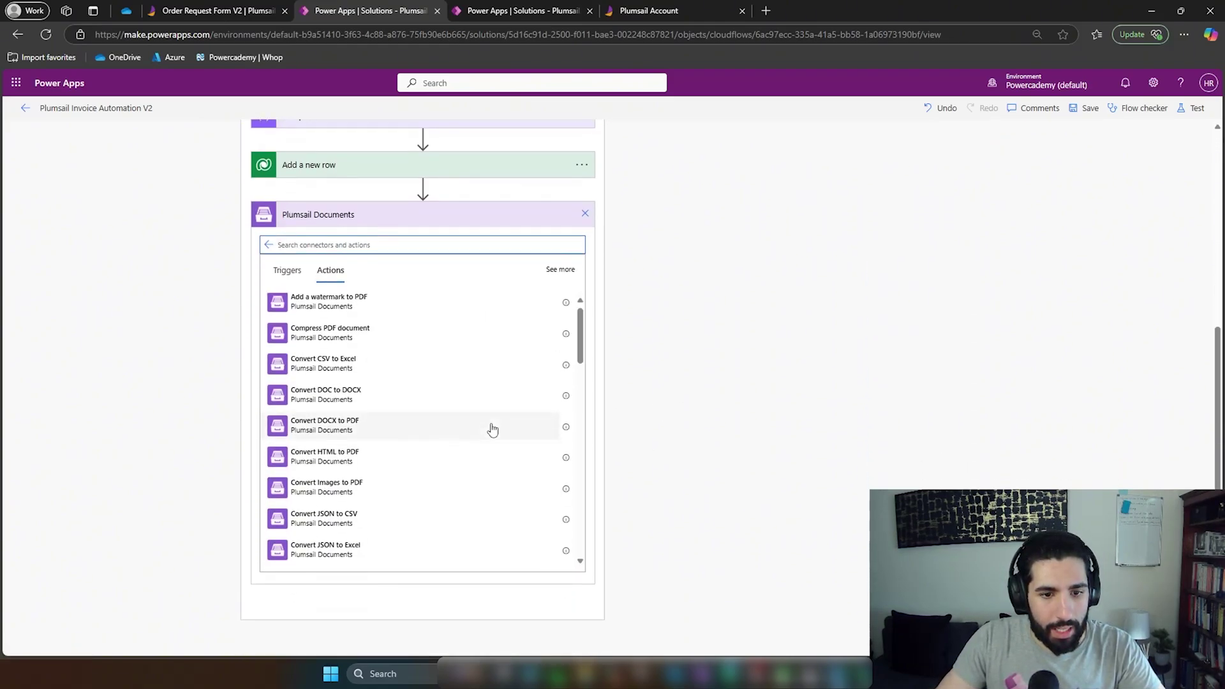
scroll(492, 426, down, 12)
scroll(493, 432, down, 1)
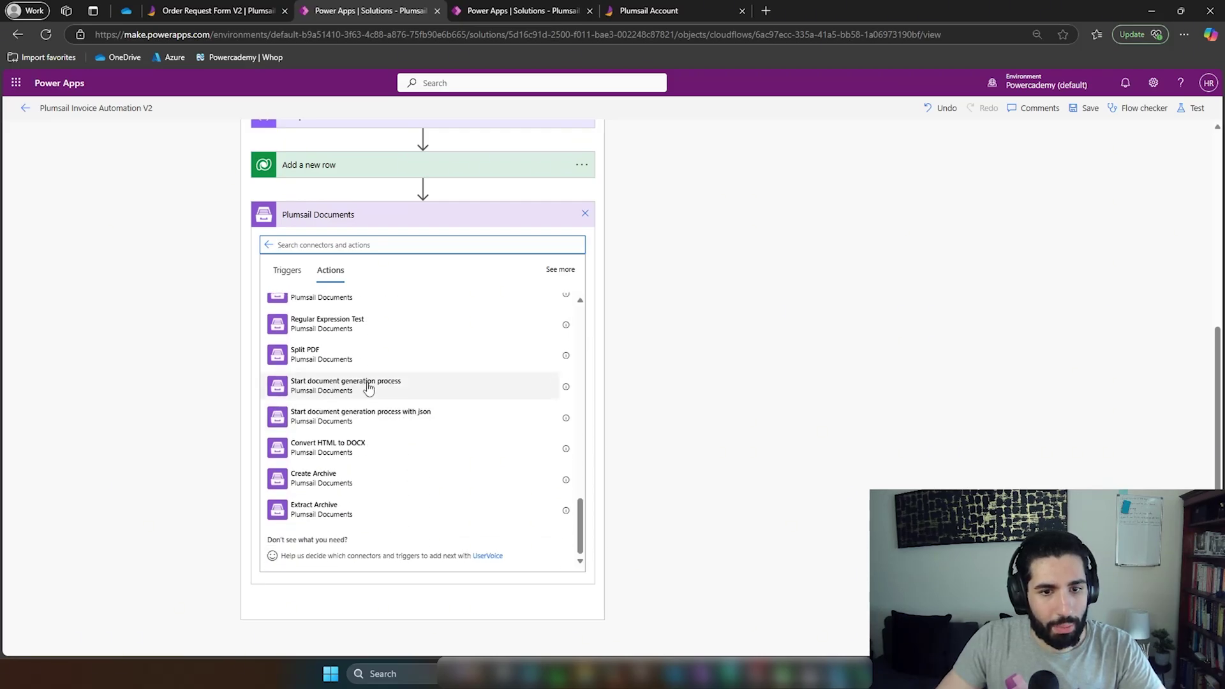
click(388, 383)
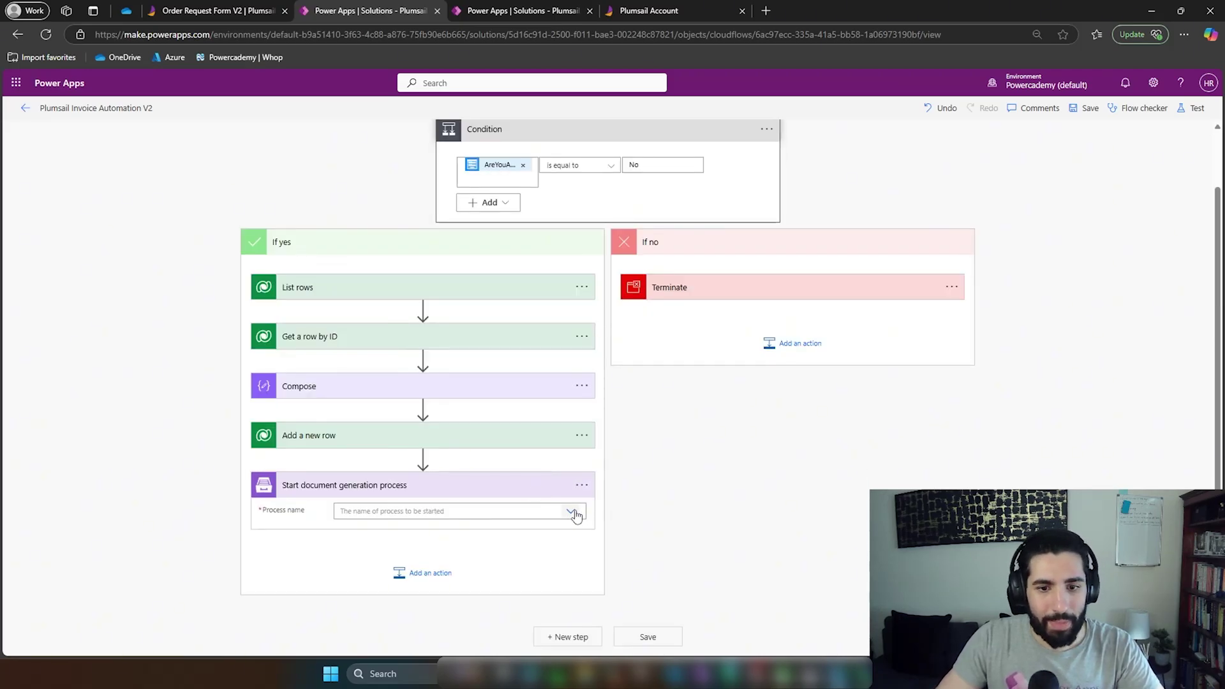
- Choose Invoice Generator V3 as the process for the document generation action
click(572, 512)
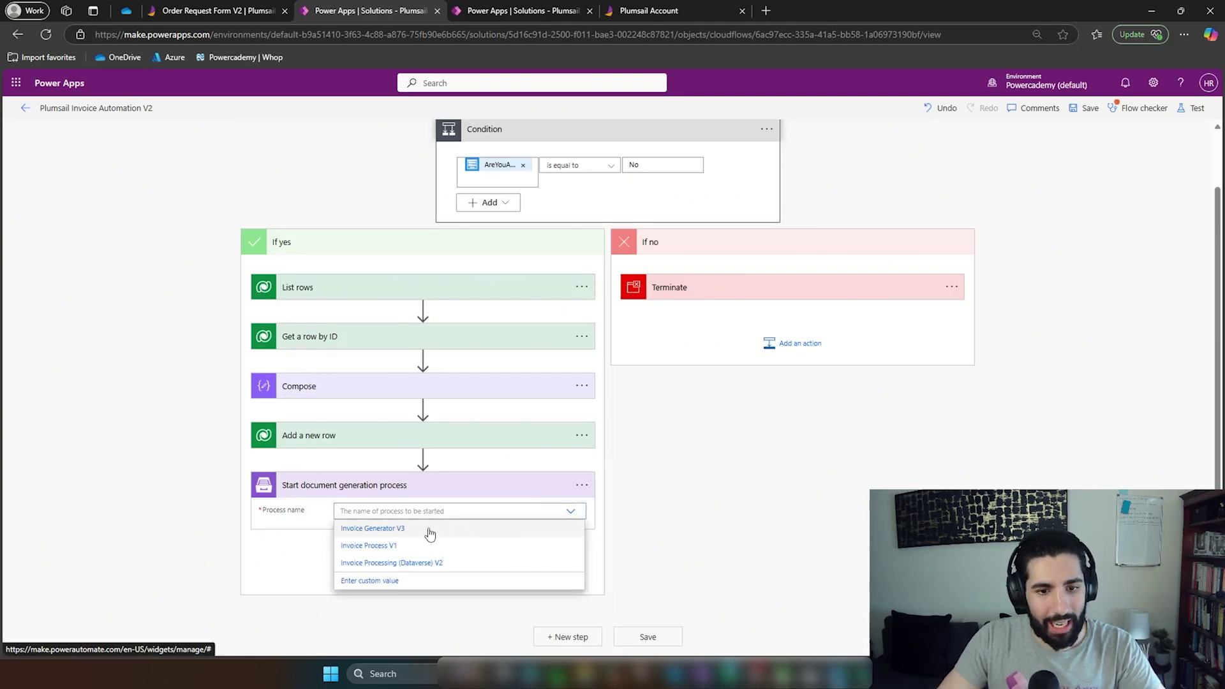
click(431, 528)
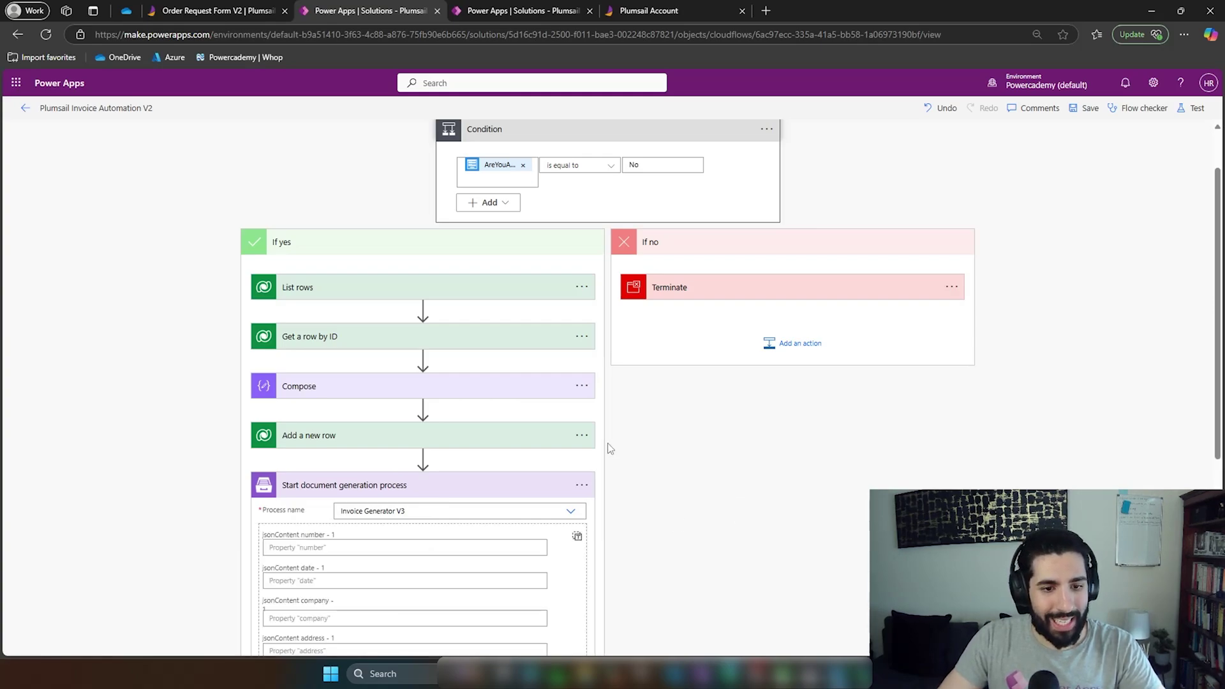
scroll(535, 458, down, 3)
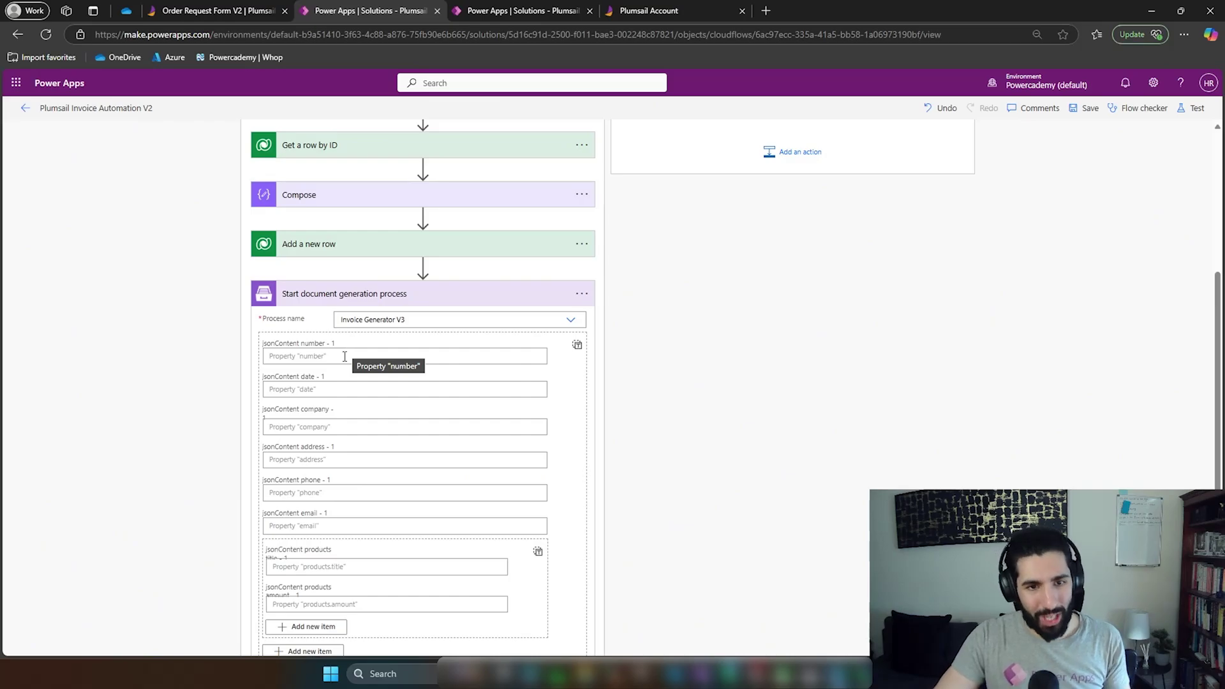
- Compare the Plumsail invoice template's tokens with the document generation action's fields, and close the spare Power Apps page
click(659, 9)
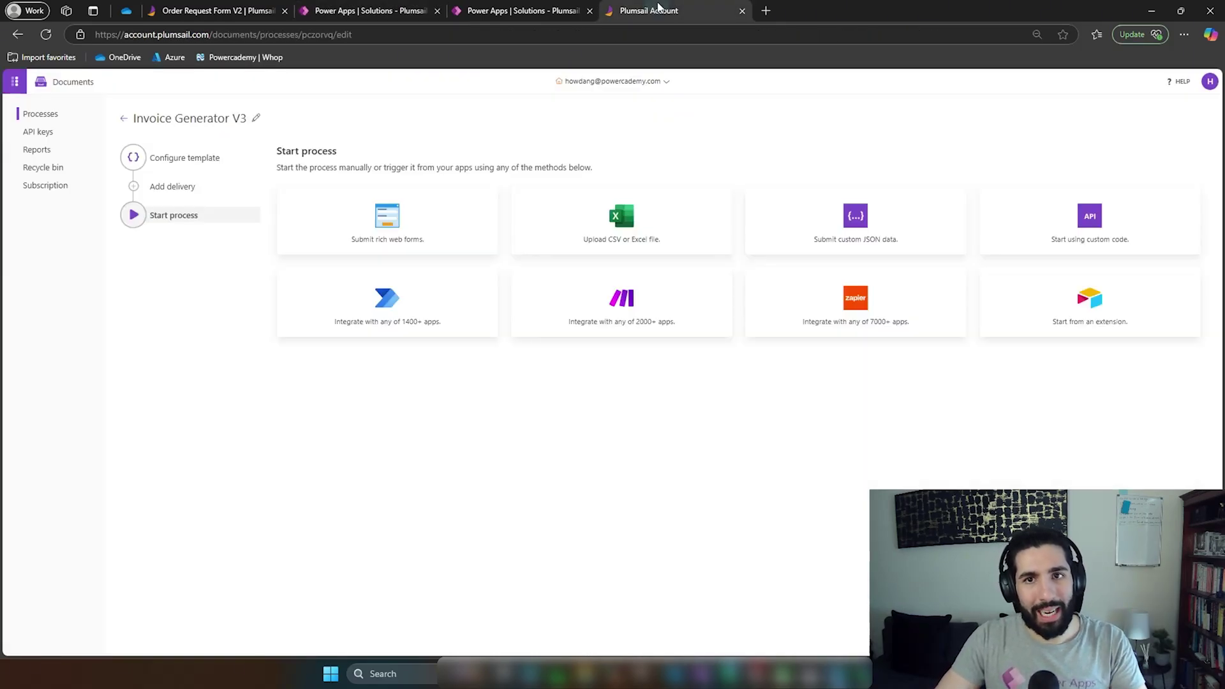
click(178, 161)
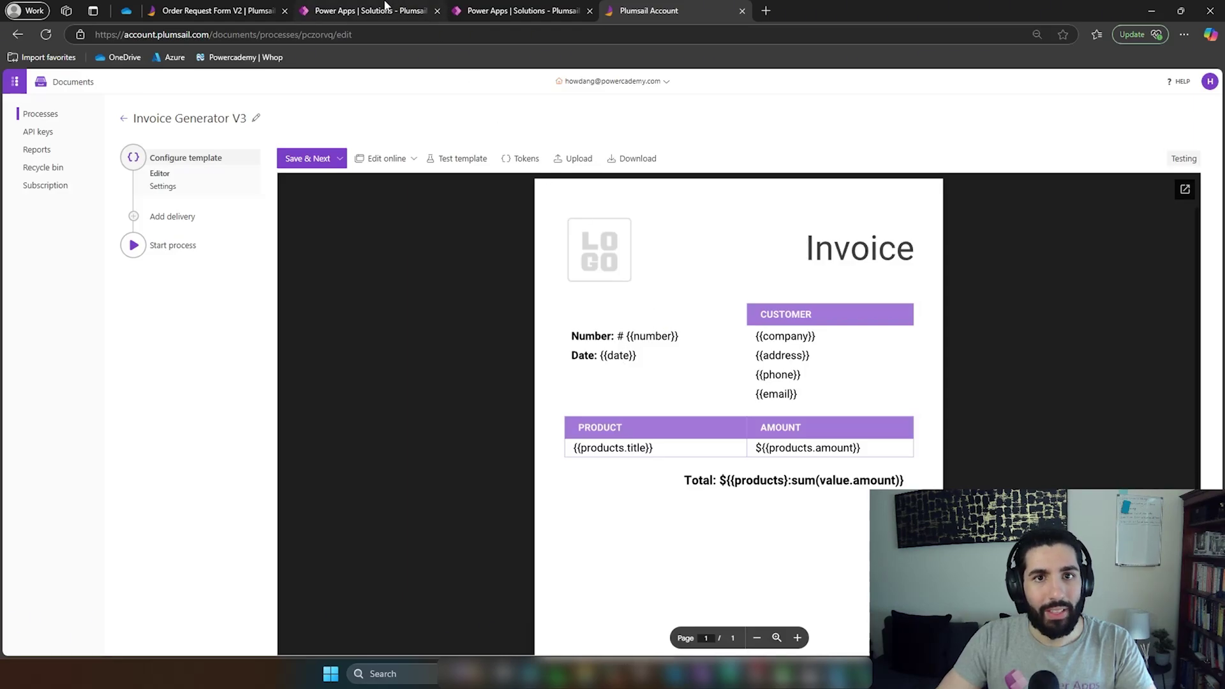
click(382, 10)
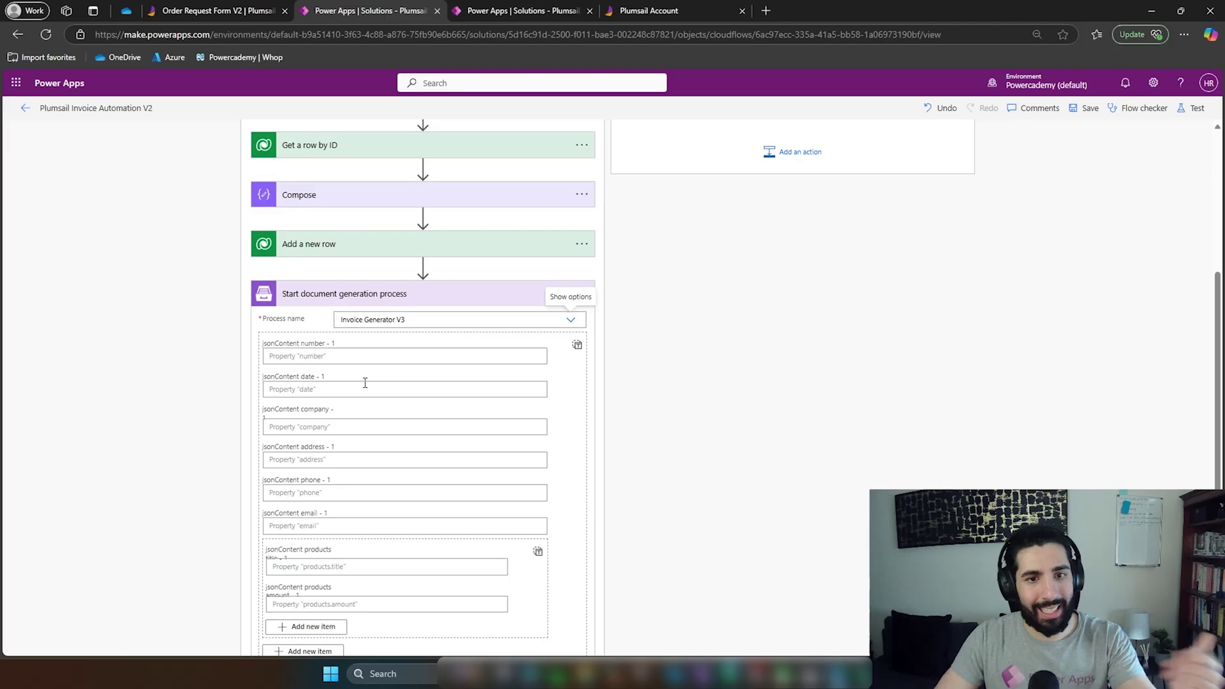
click(590, 11)
- Fill the document's number property with the Invoice Number dynamic content from Add a new row
click(422, 355)
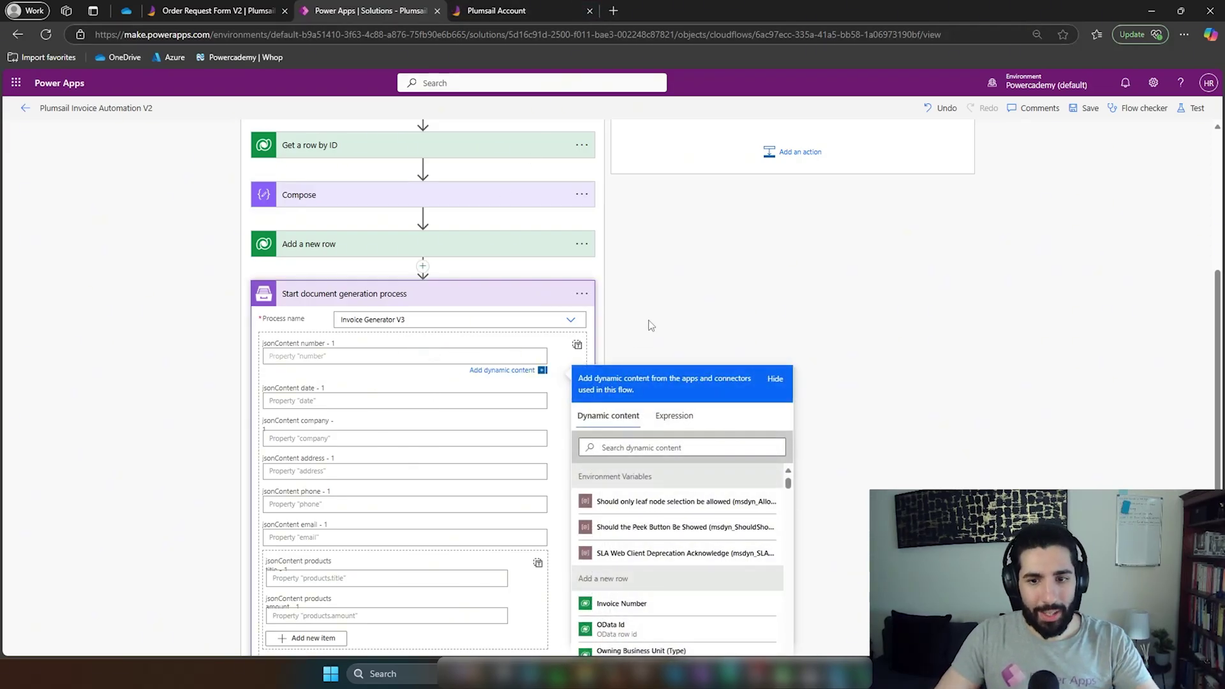
scroll(650, 325, down, 2)
scroll(782, 422, up, 2)
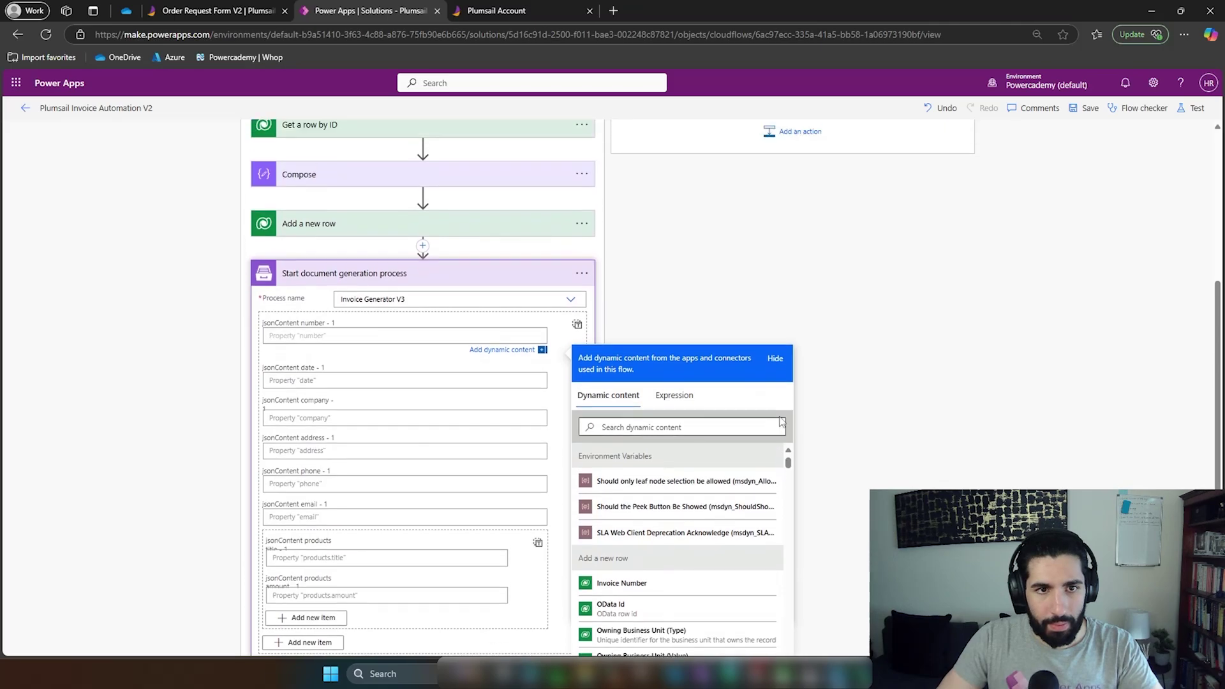
scroll(759, 422, down, 2)
click(676, 452)
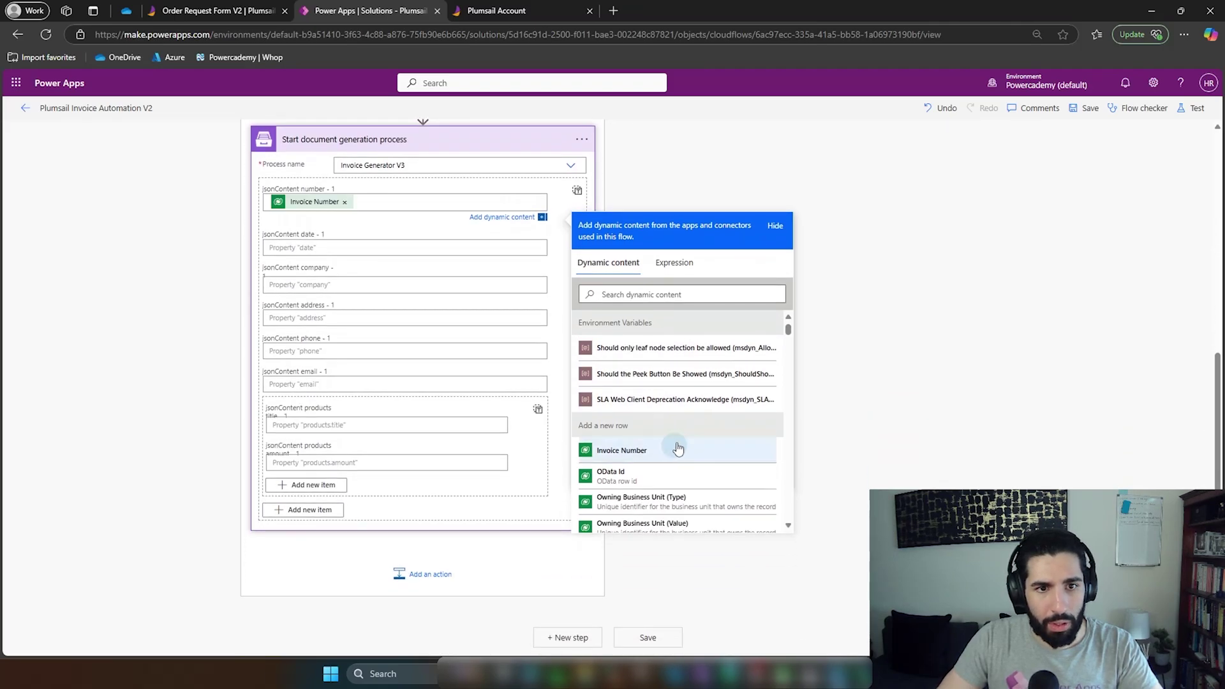
- Fill the document's date property with the Invoice Date dynamic content from Add a new row
click(301, 240)
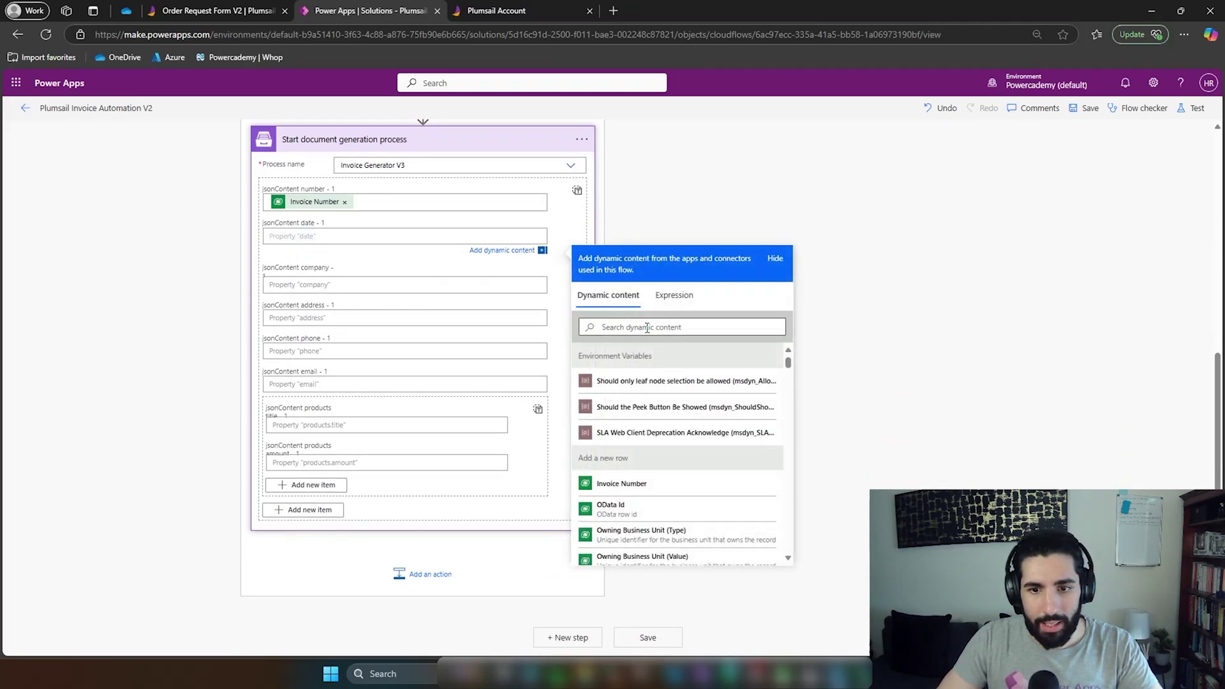
click(647, 327)
text(date)
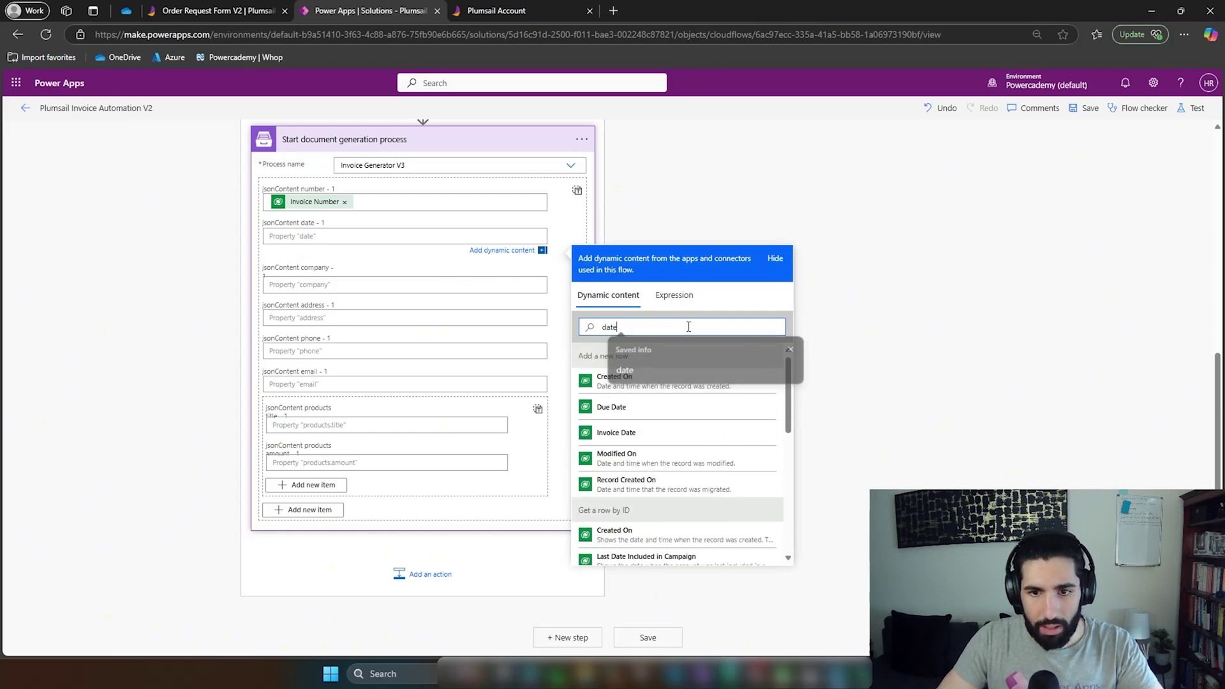
click(652, 432)
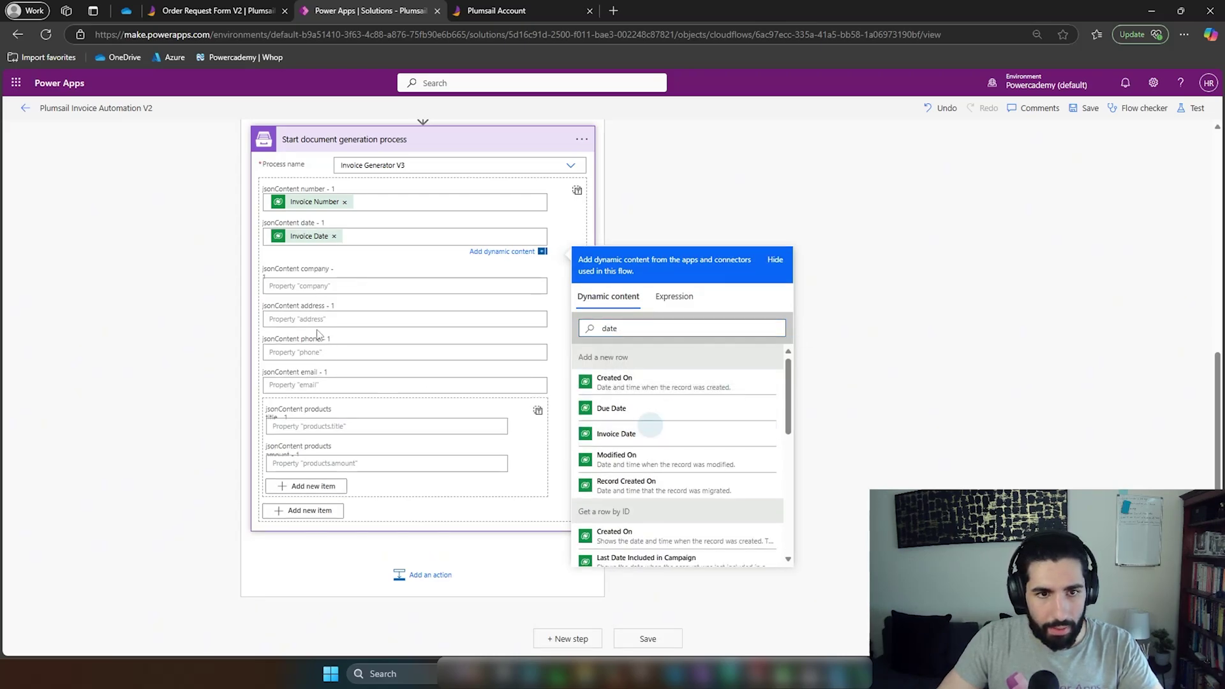
- Fill the document's company property with the Account Name dynamic content from Get a row by ID
click(319, 275)
scroll(687, 447, down, 6)
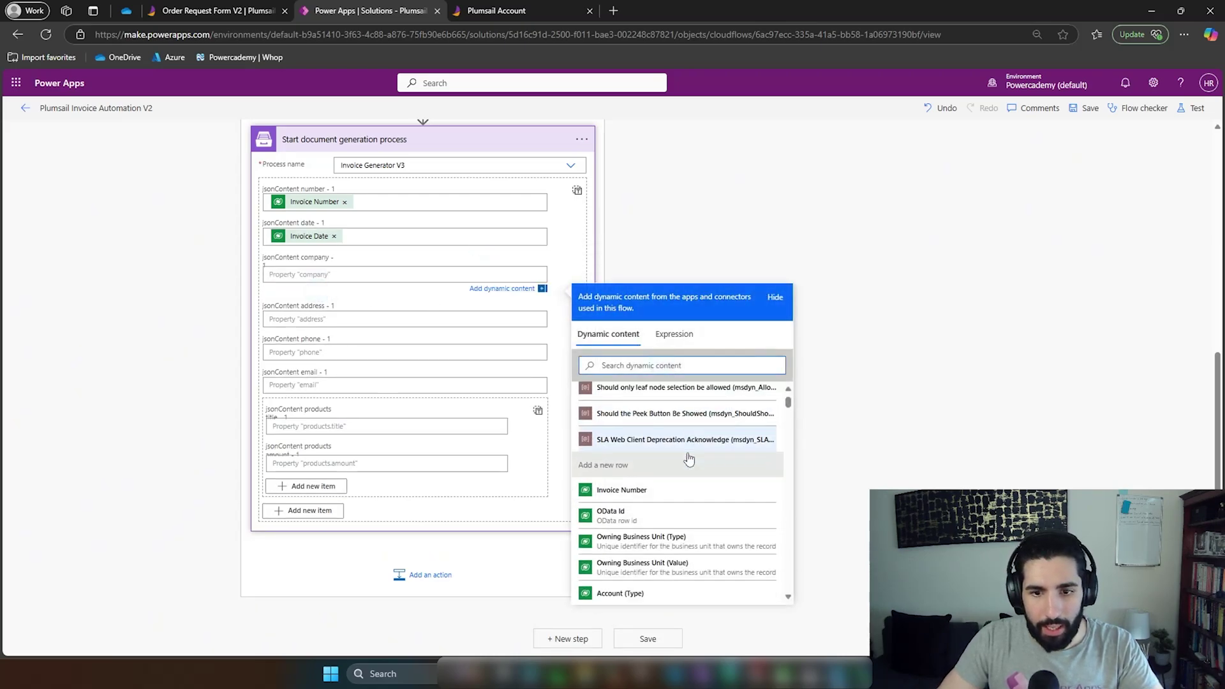
text(company)
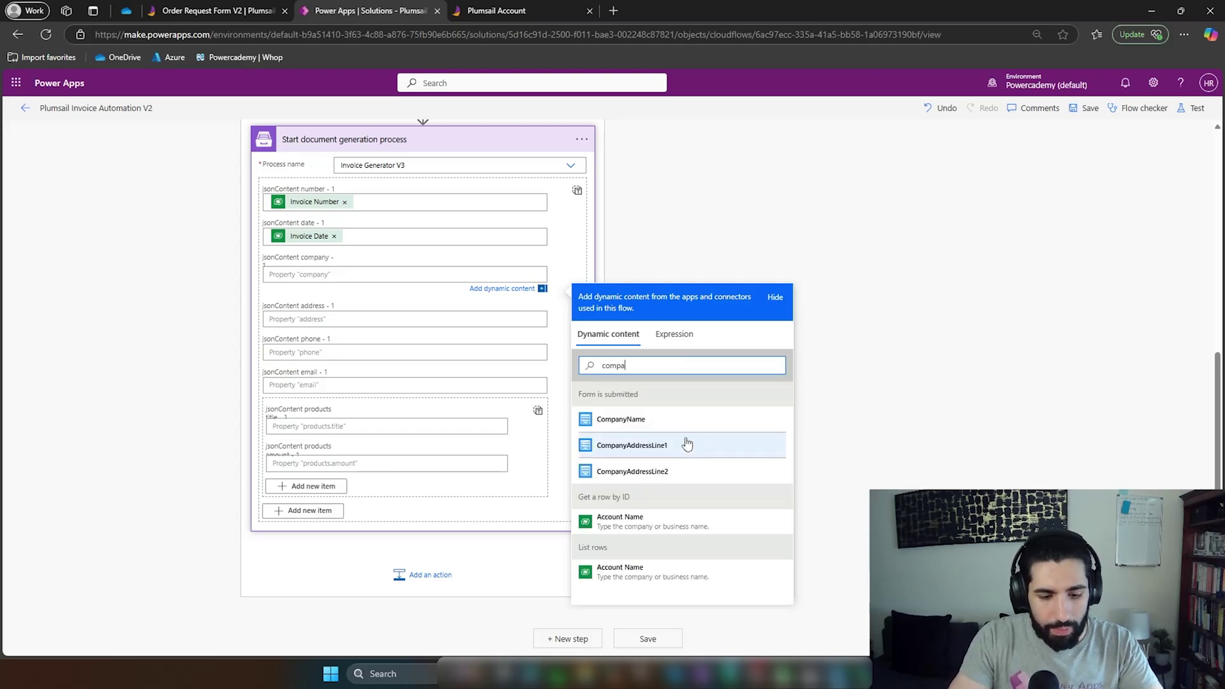
click(631, 528)
- Fill the document's address property with the "Address 1: Street 1" dynamic content from Get a row by ID
click(323, 310)
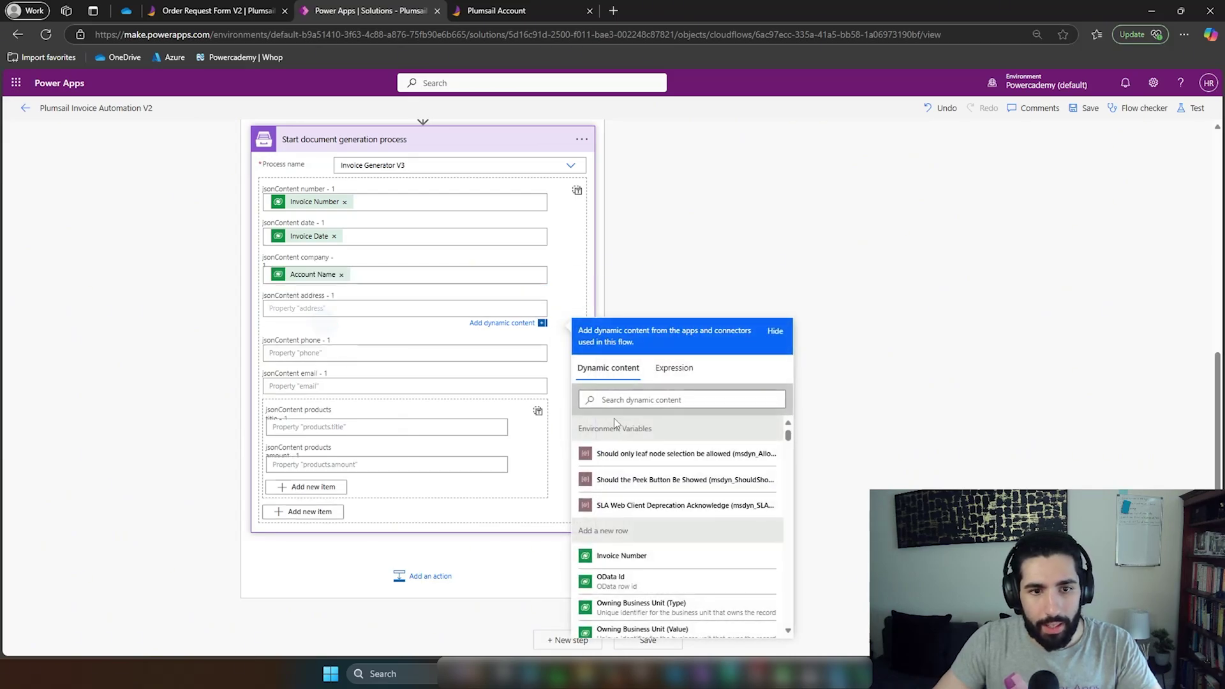
click(638, 400)
text(address)
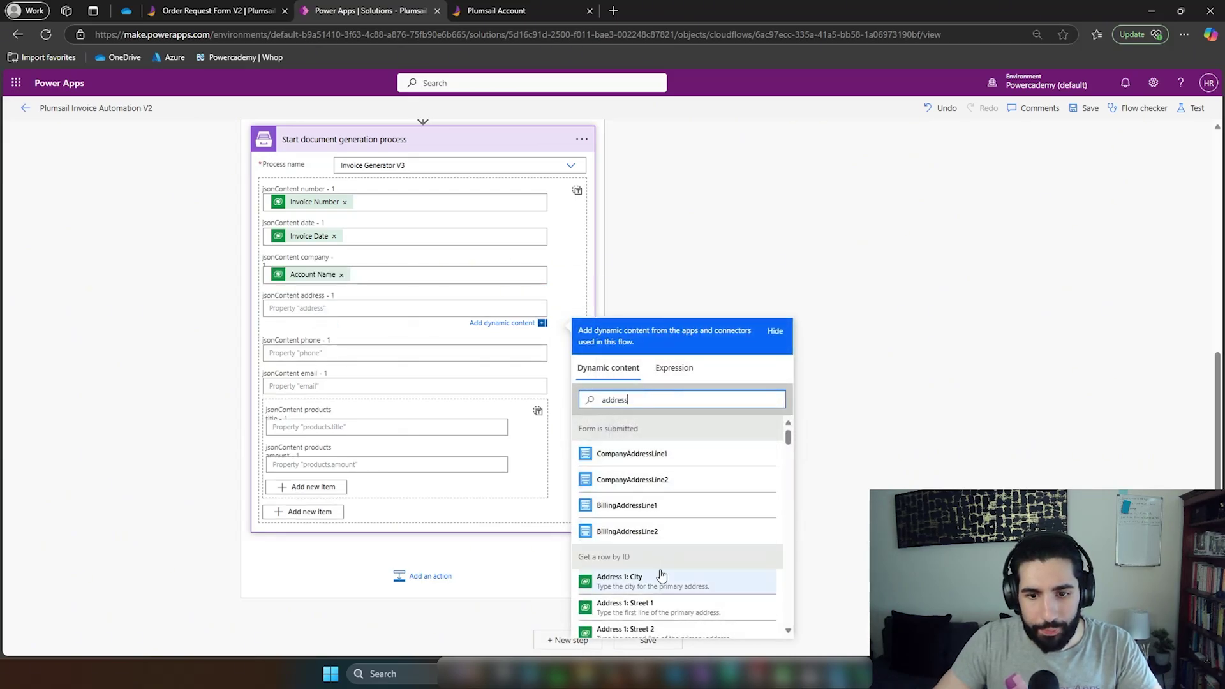
scroll(661, 576, down, 1)
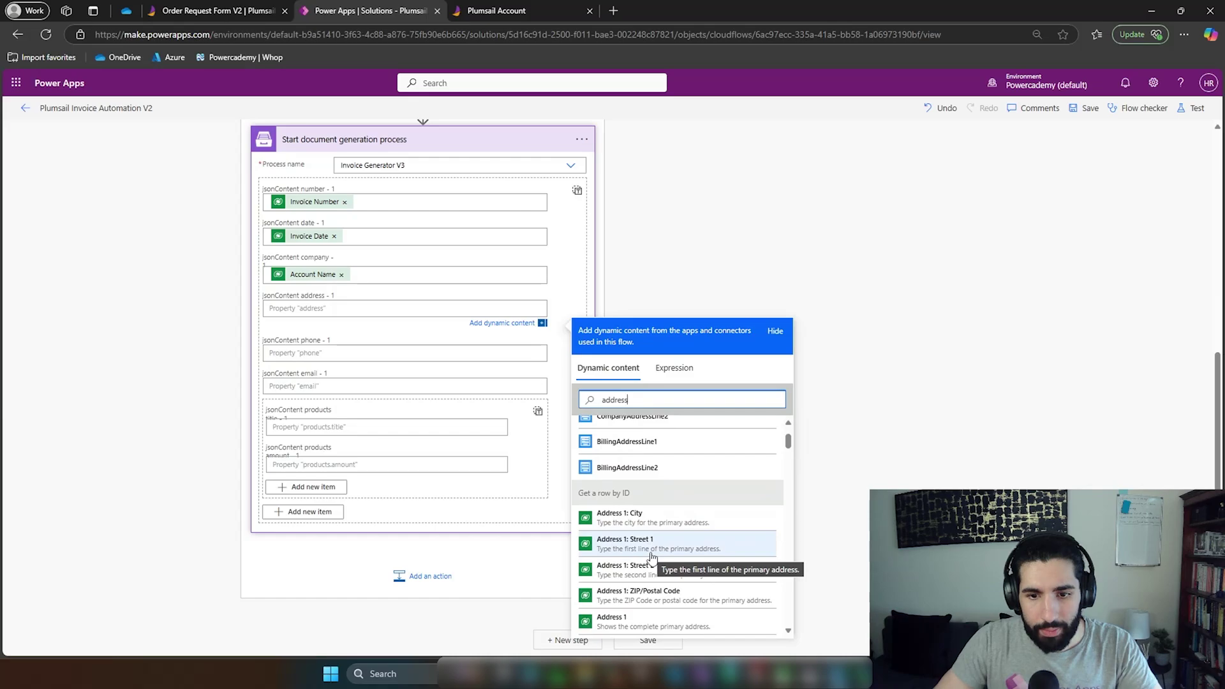
click(651, 547)
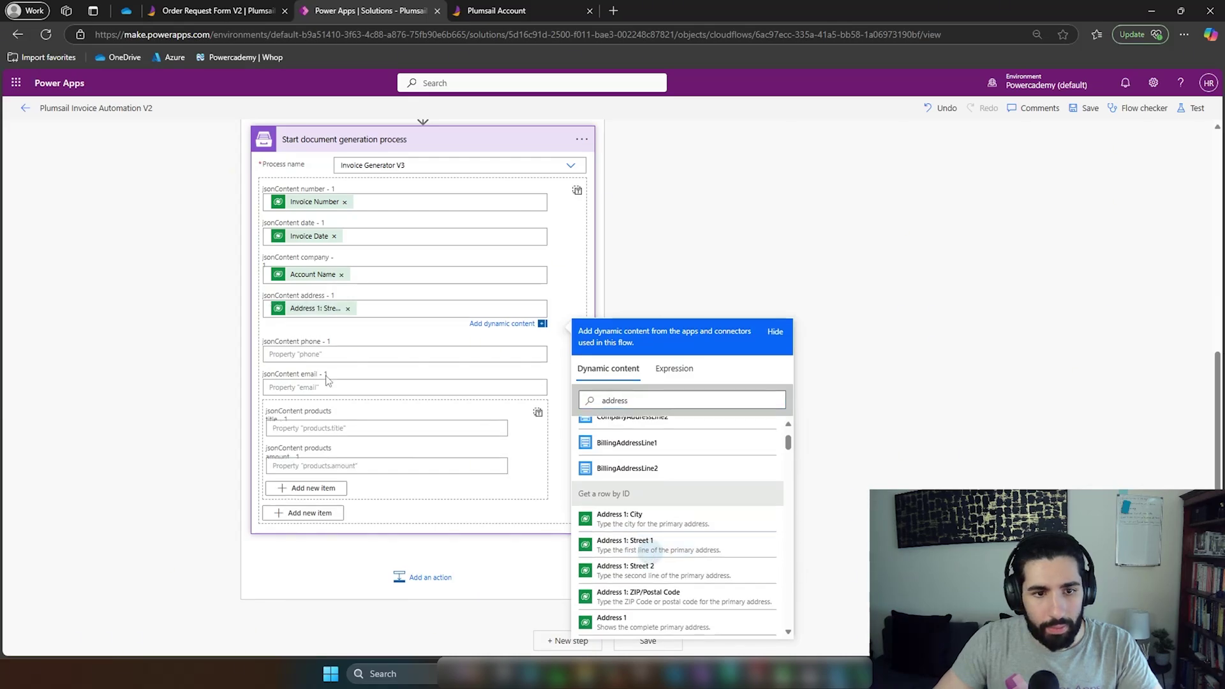
- Fill the document's phone property with the Main Phone dynamic content from Get a row by ID
click(293, 344)
click(662, 432)
text(mobi)
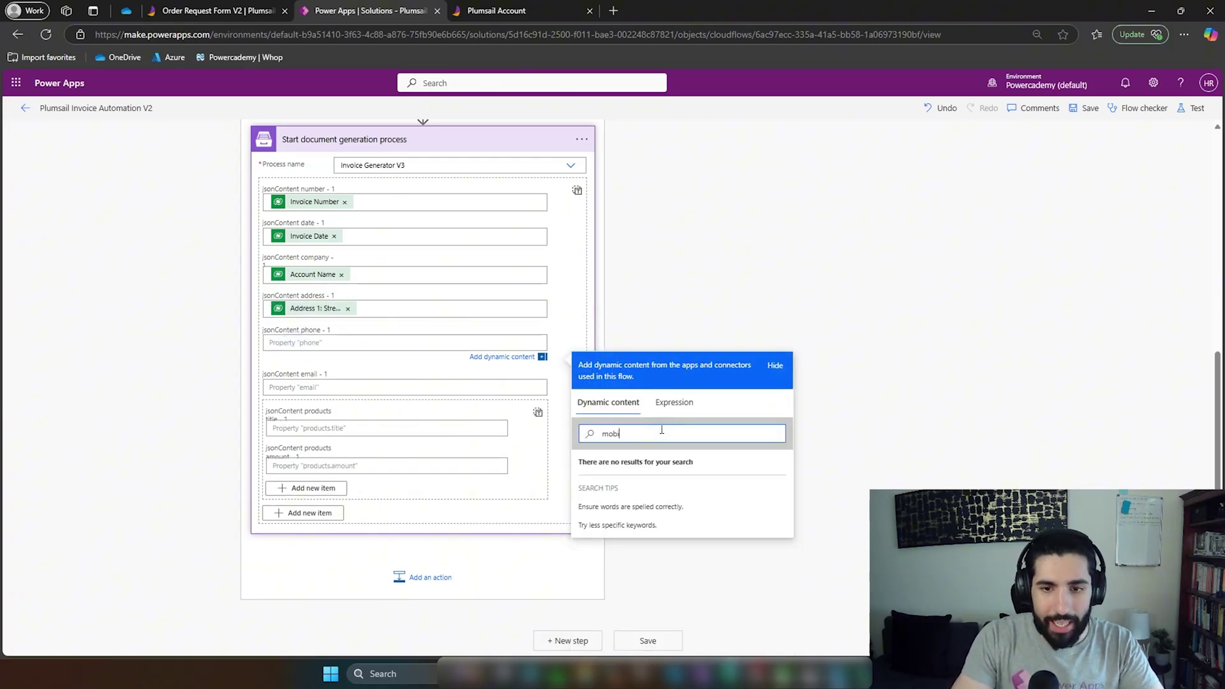
key(BackSpace)
key(BackSpace)
key(BackSpace)
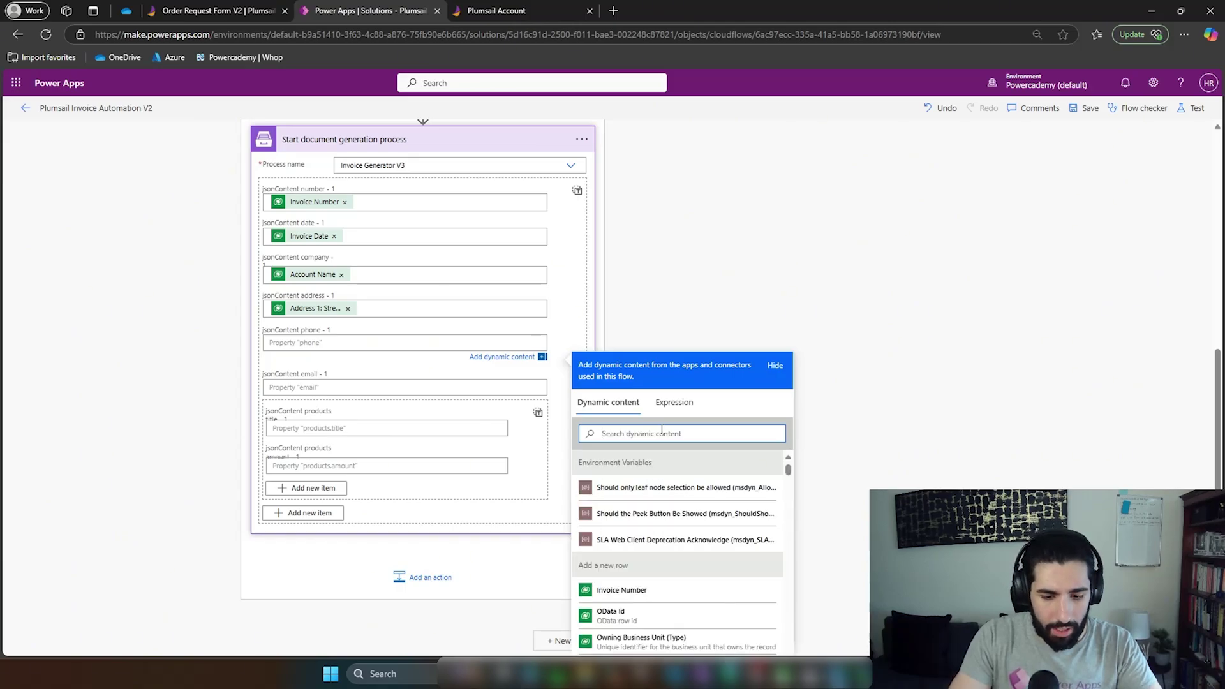
text(phone)
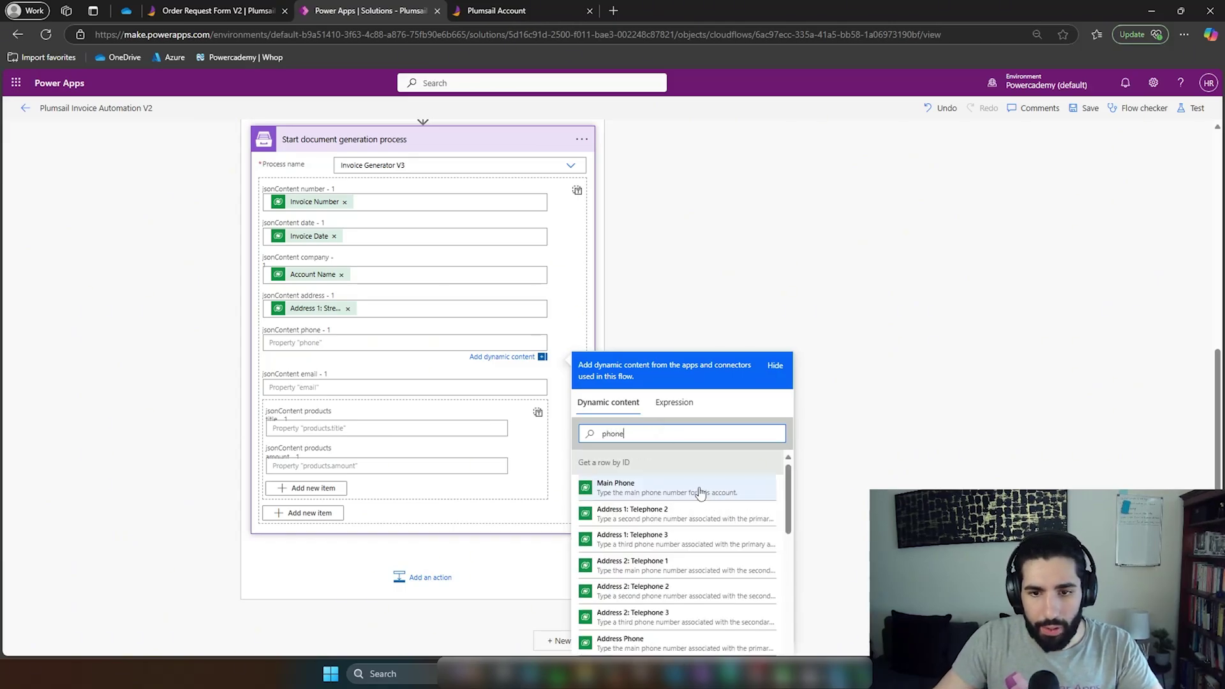
click(699, 488)
- Fill the document's email property with the Email dynamic content from Get a row by ID
click(302, 384)
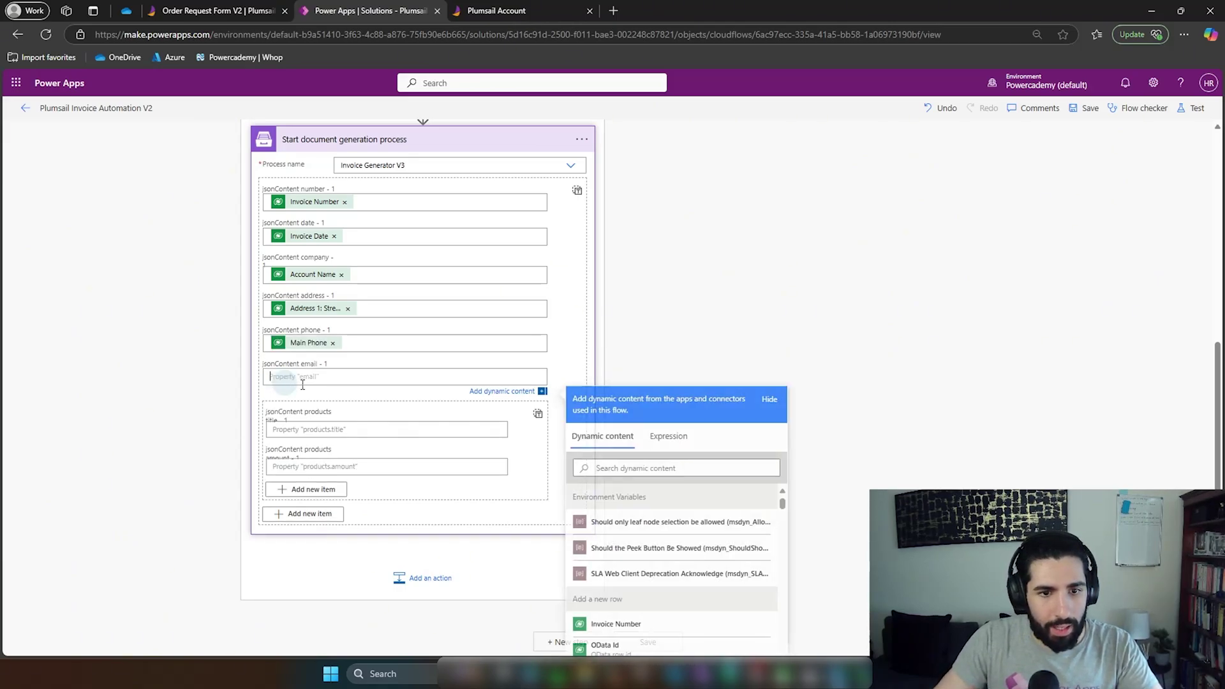
click(606, 467)
text(email)
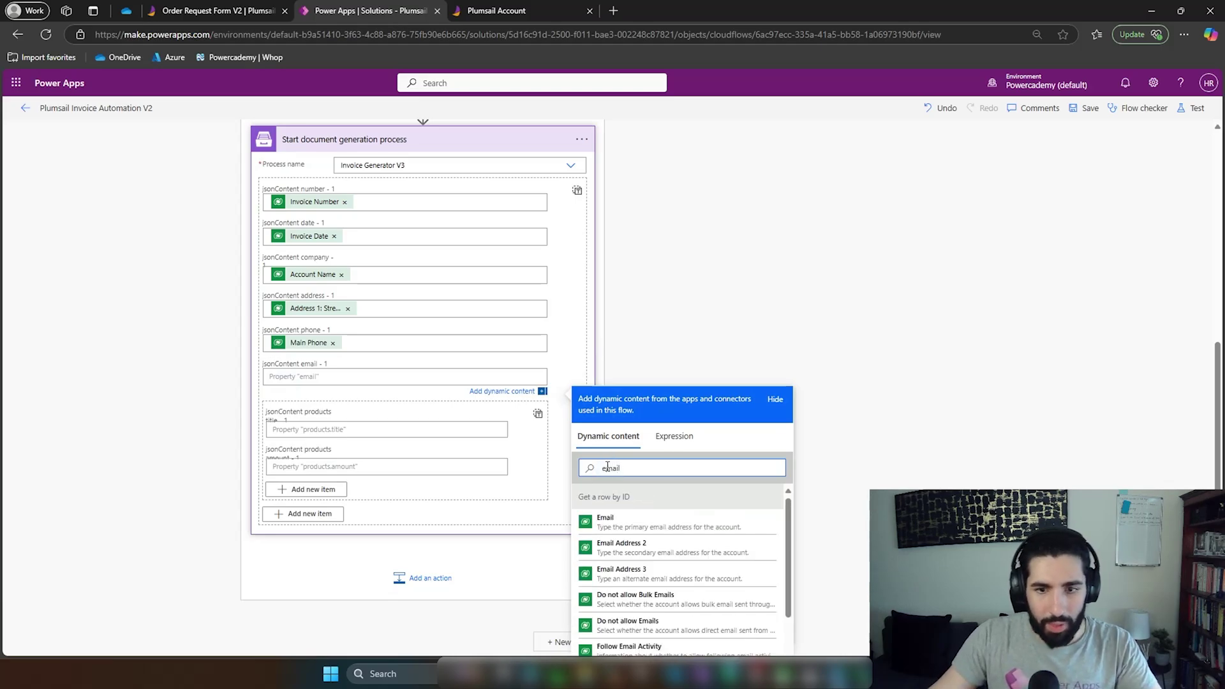
click(606, 518)
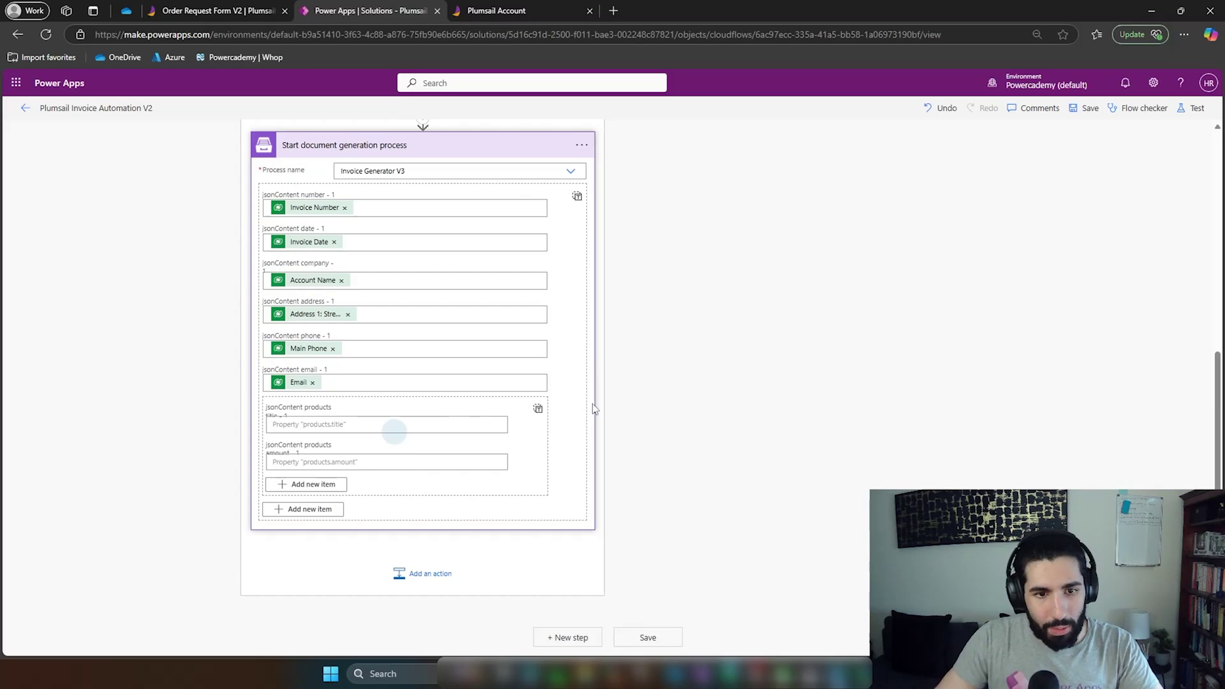
- Fill the document's products title property with the Item dynamic content from Add a new row
click(454, 425)
scroll(766, 338, down, 2)
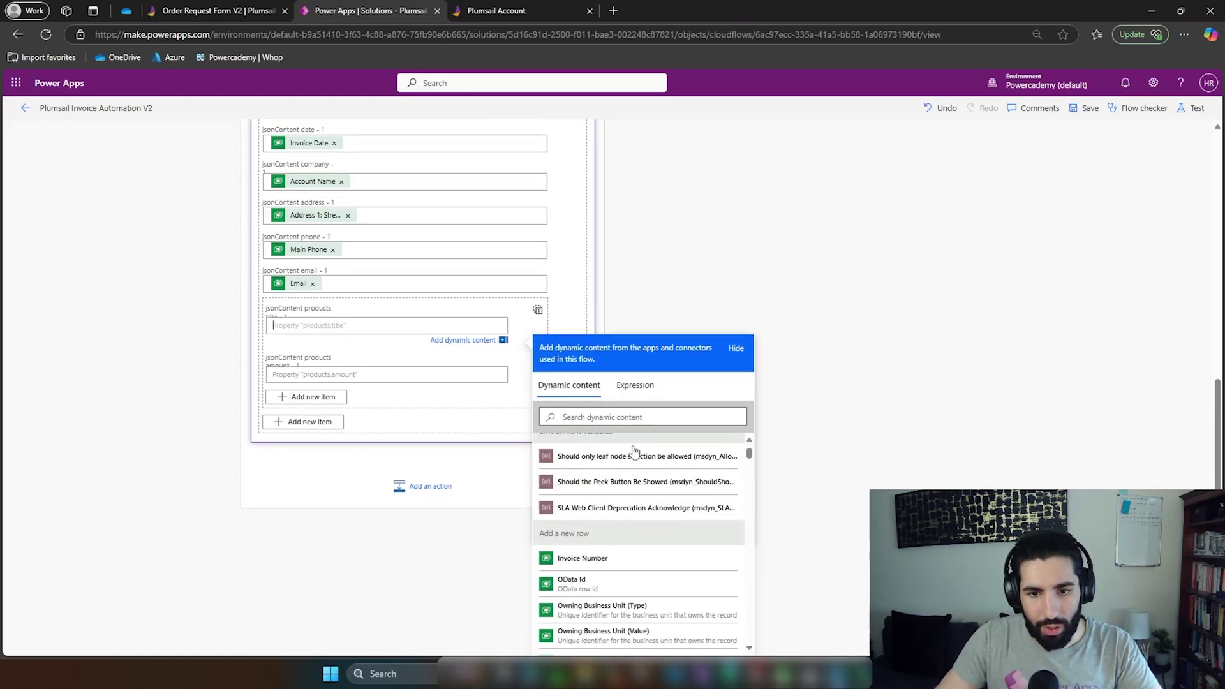
scroll(634, 451, up, 2)
click(629, 420)
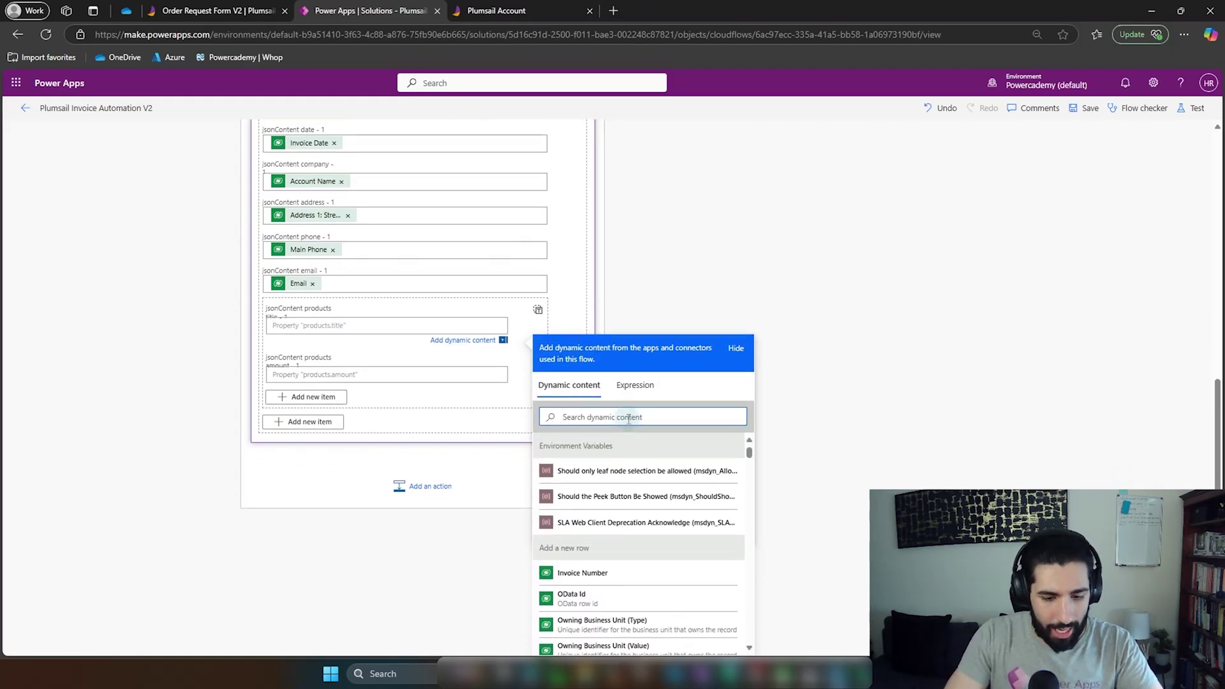
text(item)
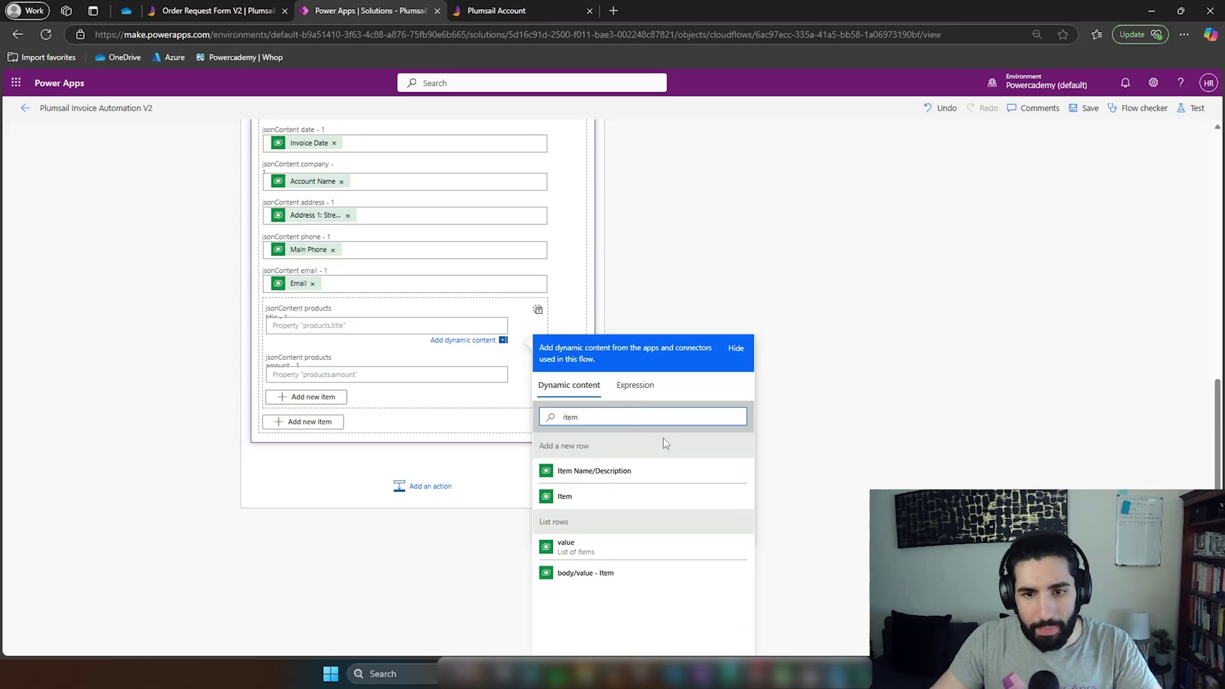
click(630, 498)
click(723, 275)
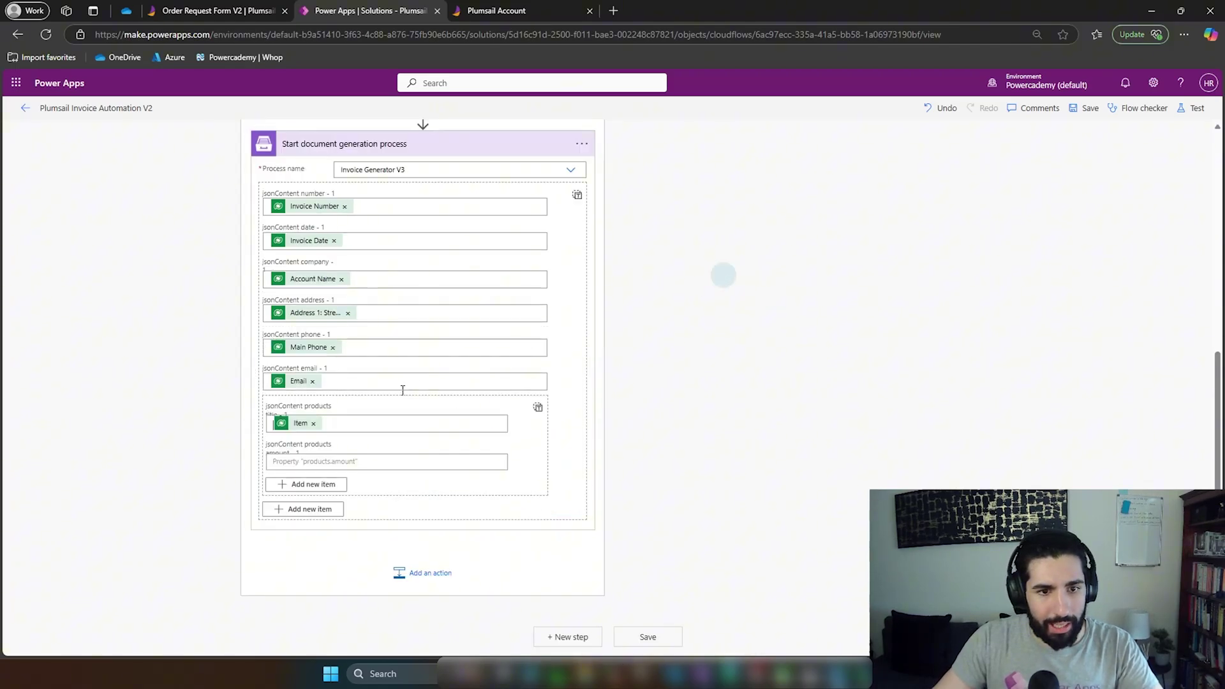
- Fill the document's products amount property with the Total Amount dynamic content from Add a new row, and save the flow
click(372, 458)
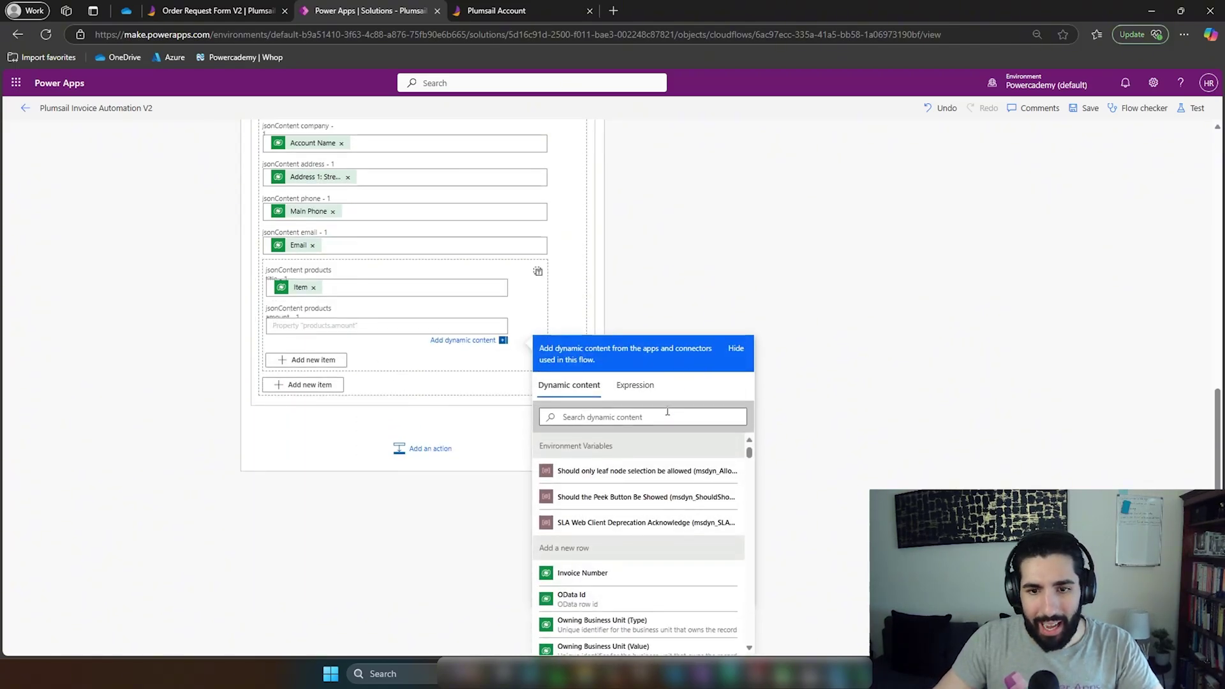
click(669, 417)
text(amount)
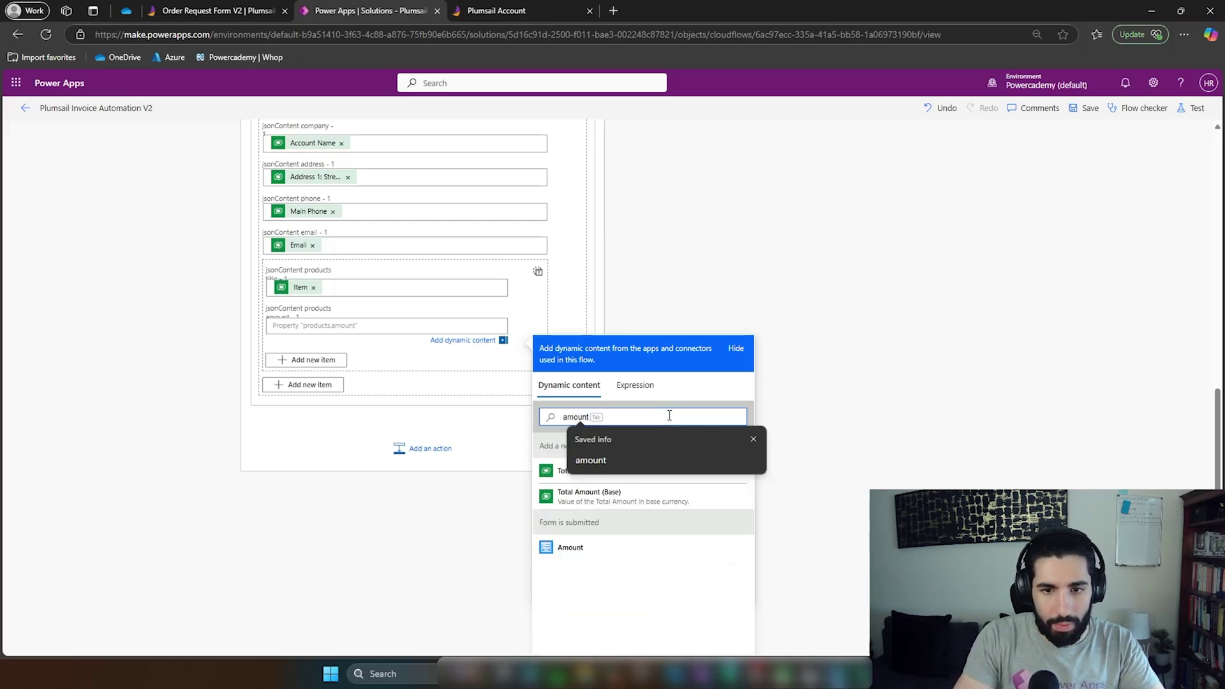
key(Escape)
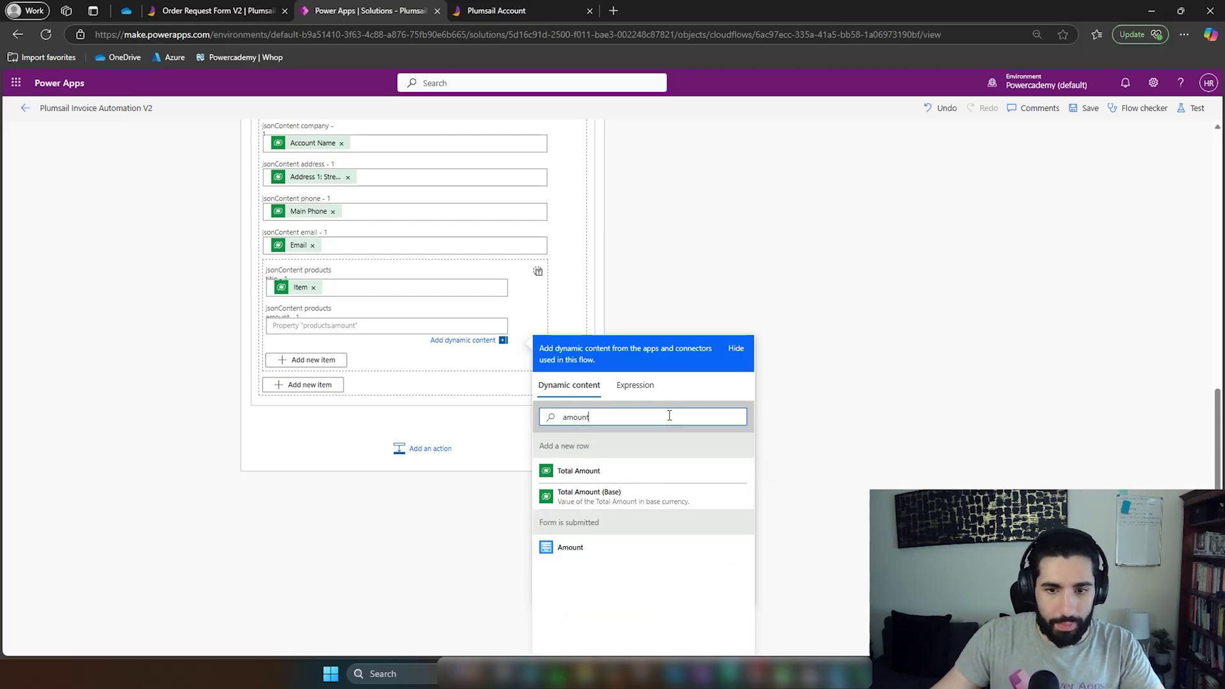
click(598, 472)
click(728, 224)
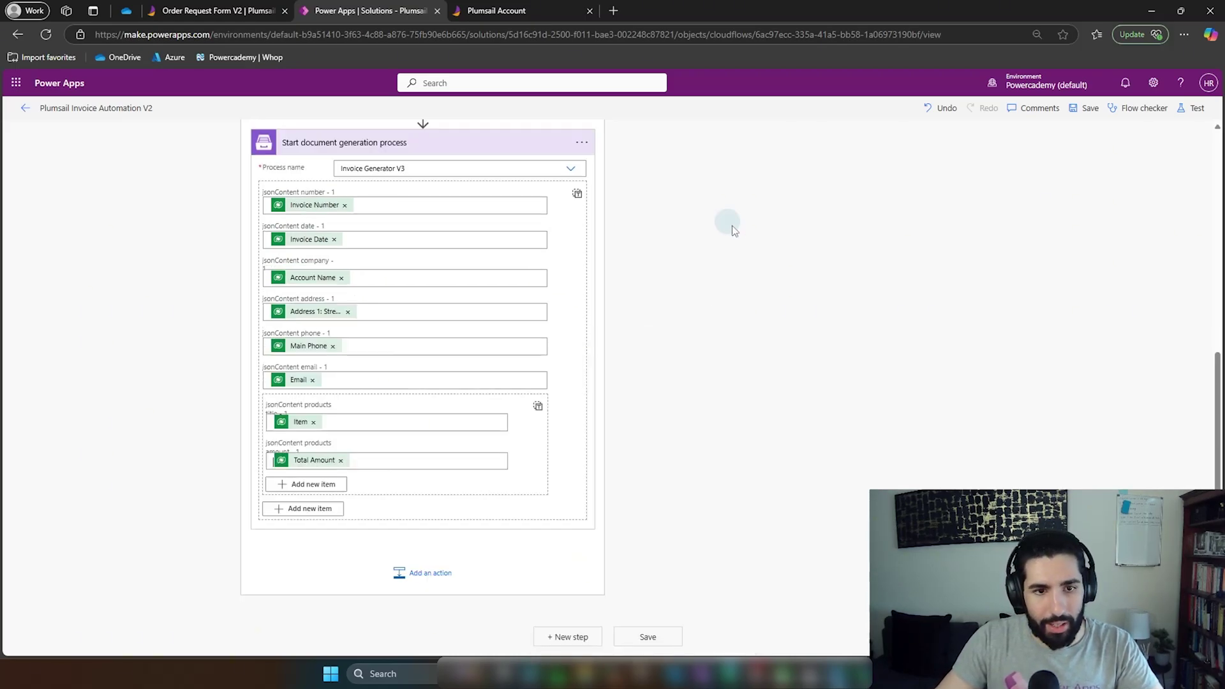
click(1085, 108)
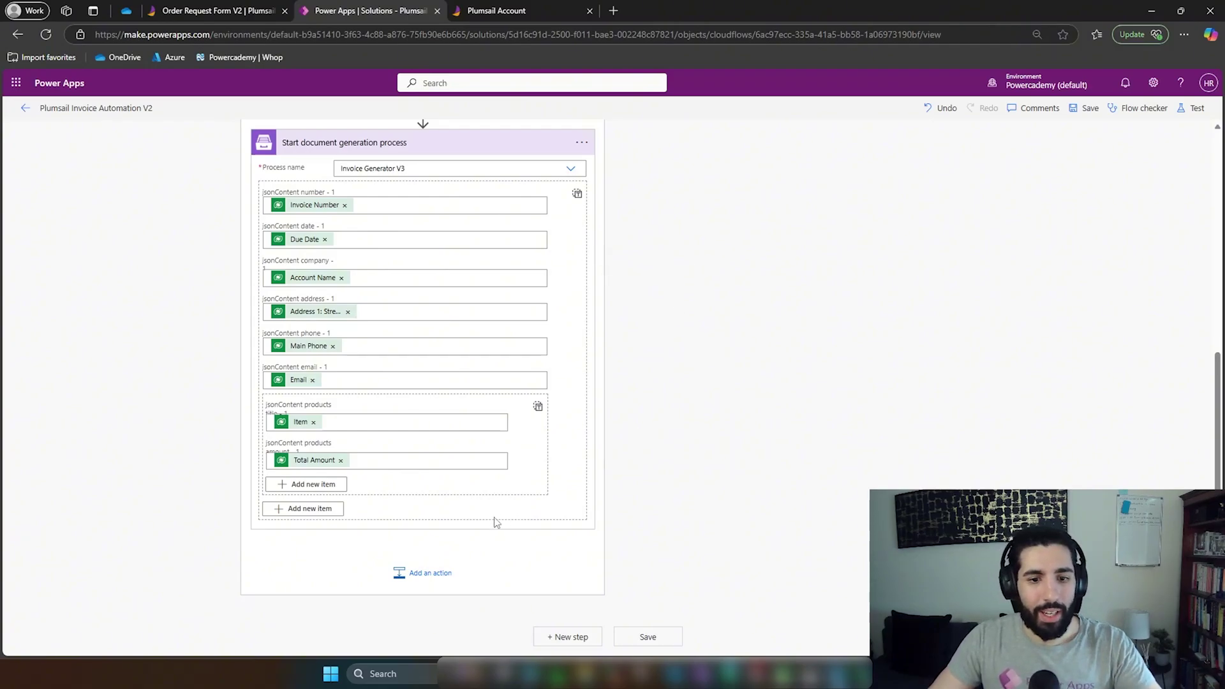
- Add the Microsoft Dataverse "Upload a file or an image" action after Start document generation process
click(411, 573)
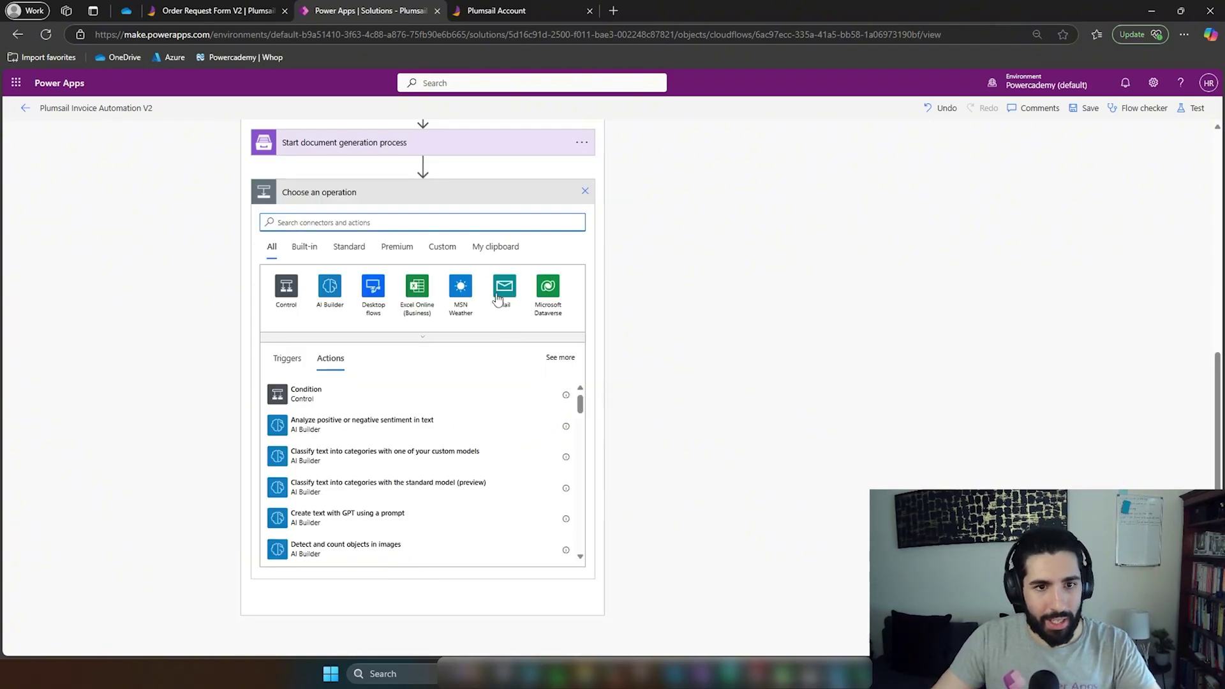
click(539, 298)
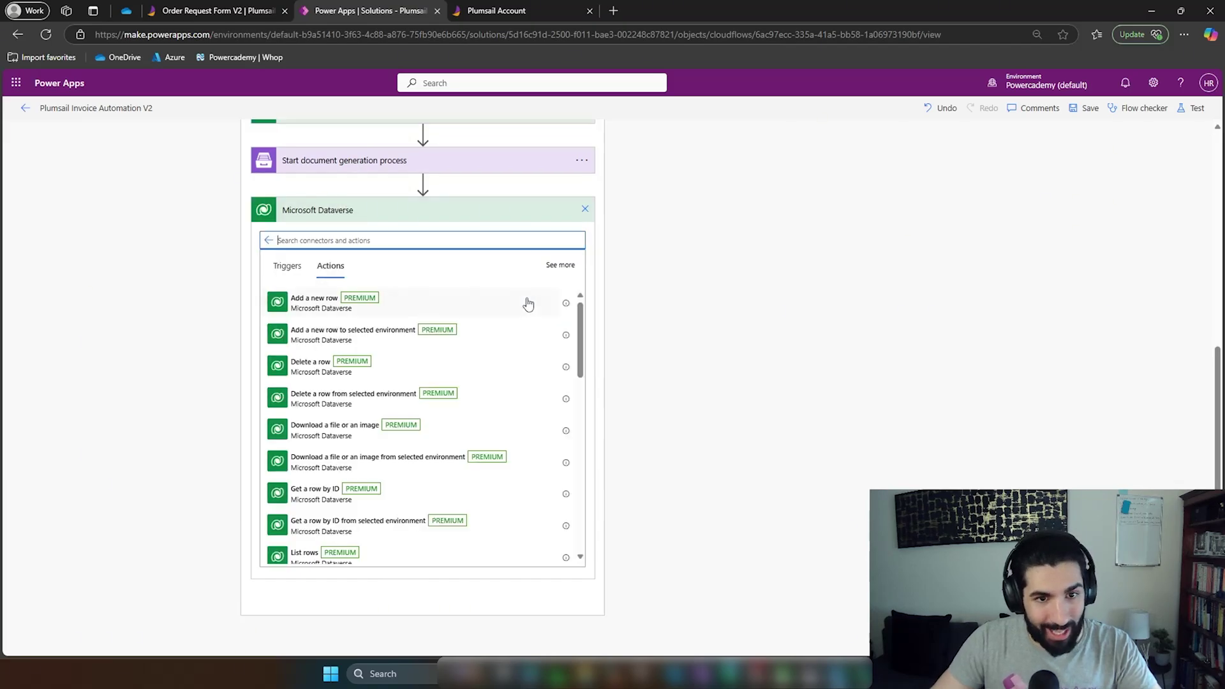
text(file)
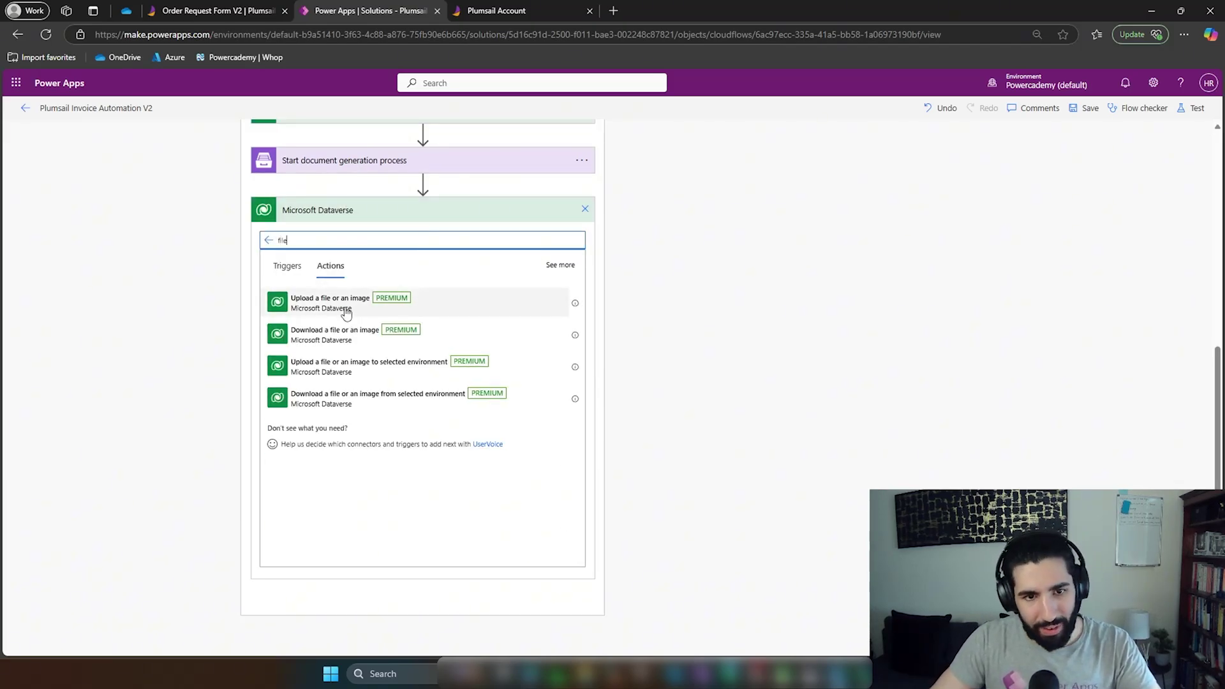
click(346, 312)
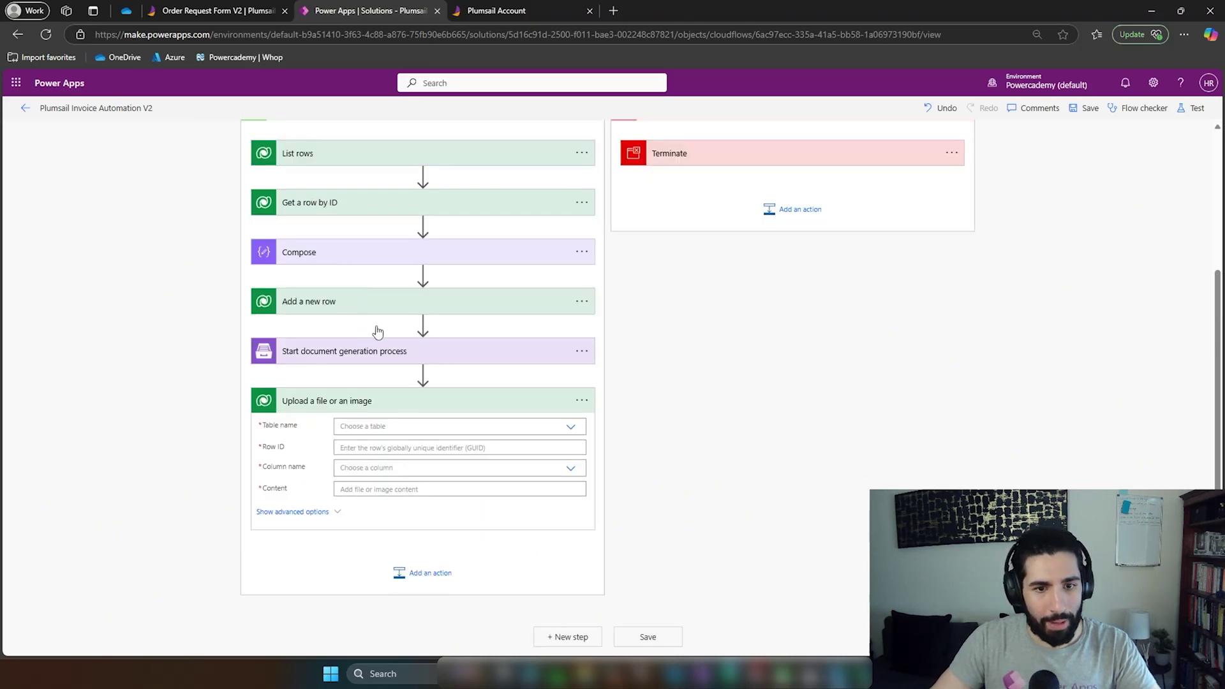
- Set the table of the Upload a file or an image action to Invoices
click(568, 429)
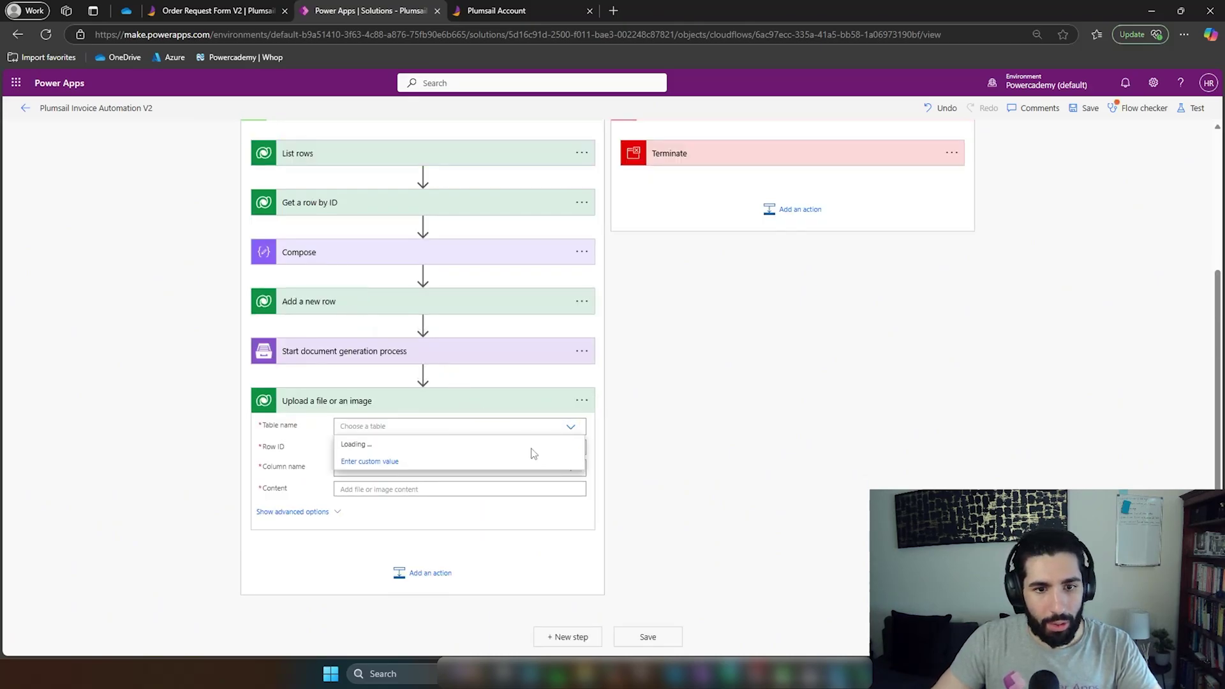
click(490, 429)
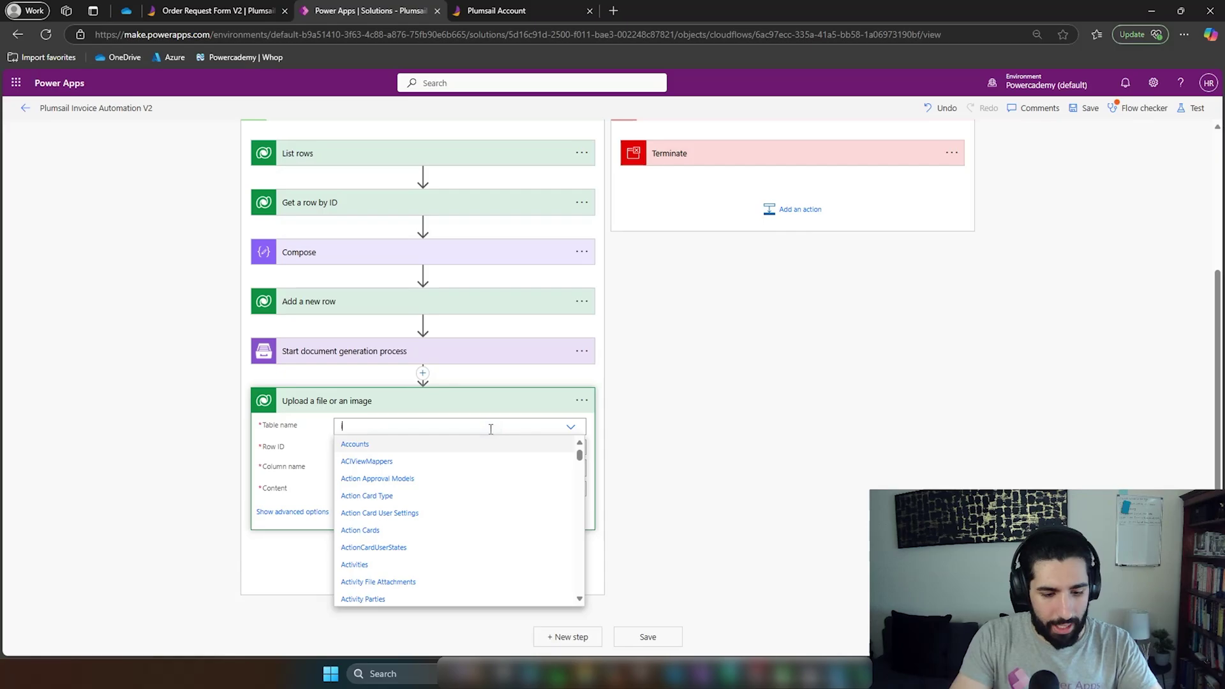
text(invoi)
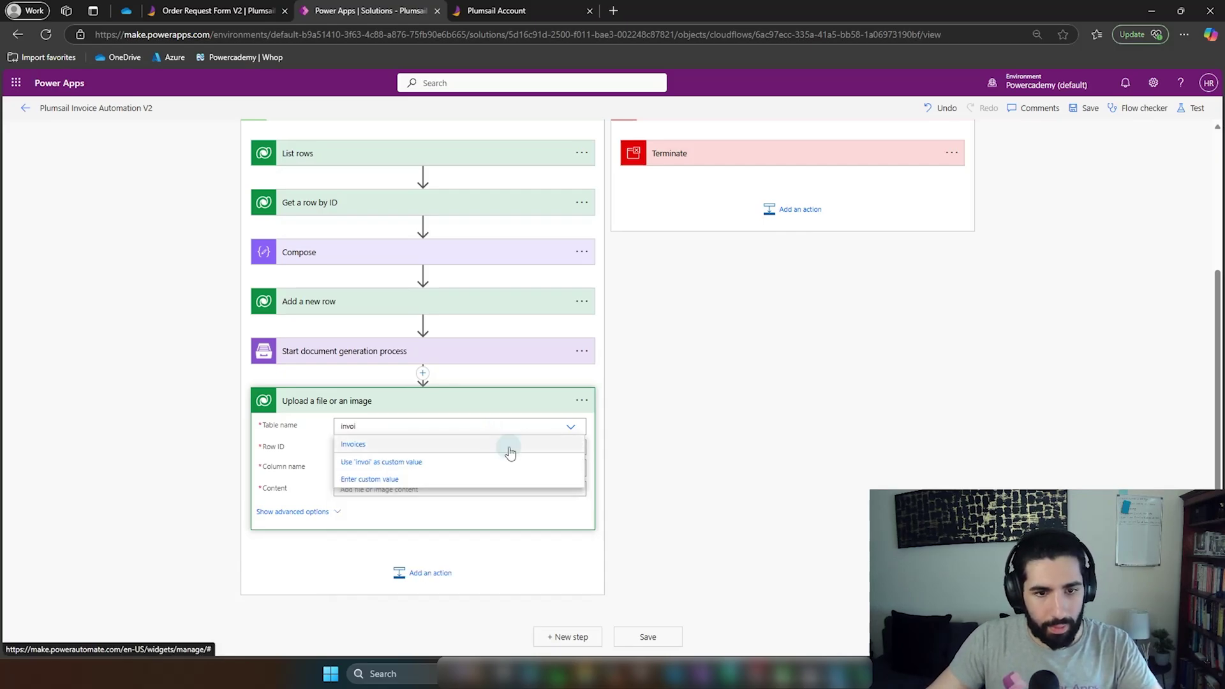
click(508, 447)
- Fill the upload action's Row ID with the Invoices unique identifier from Add a new row
click(470, 447)
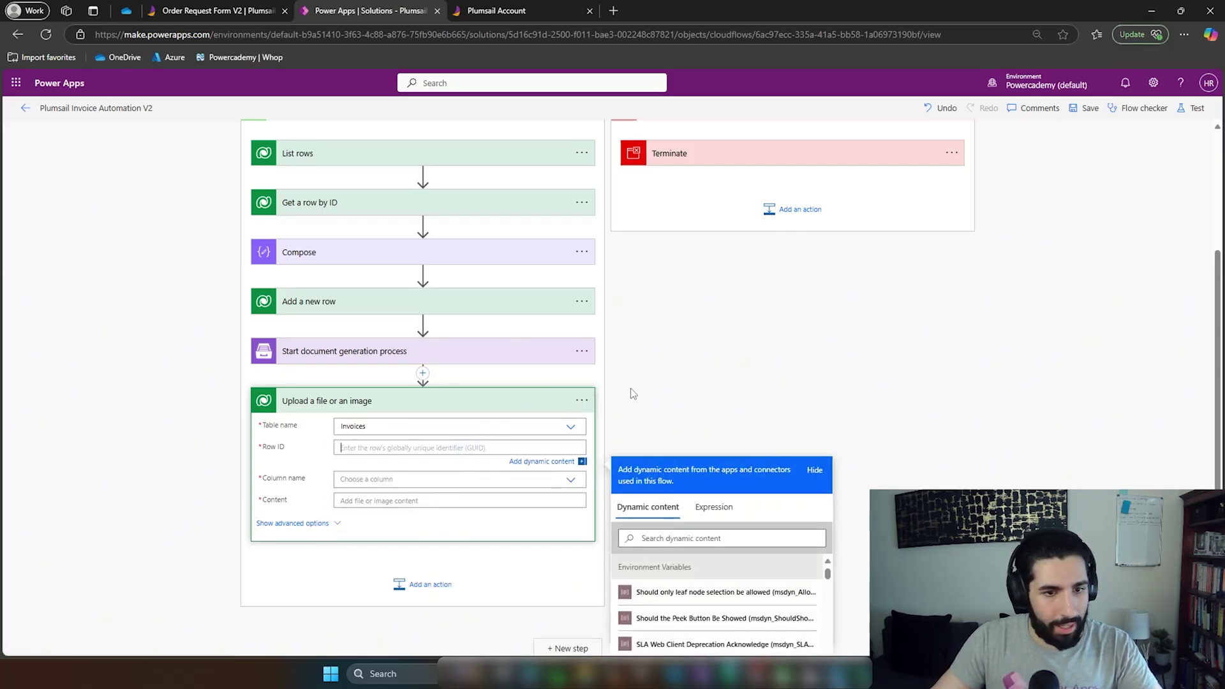
scroll(572, 429, down, 1)
click(691, 473)
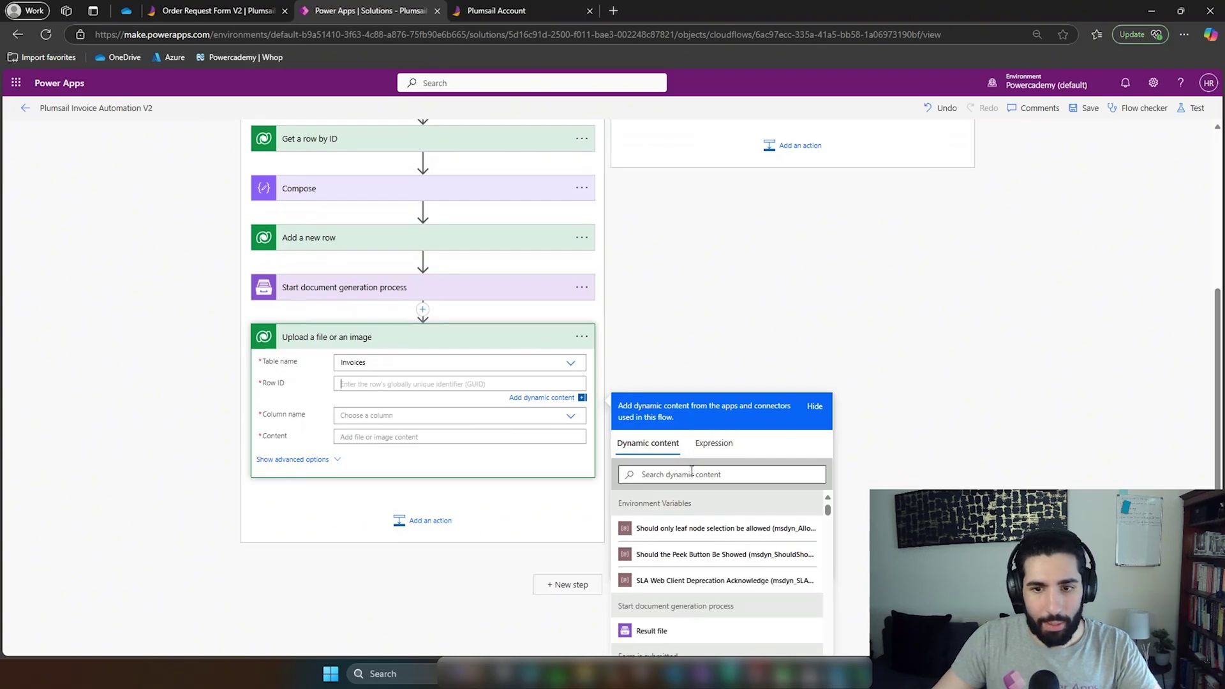
text(invoice)
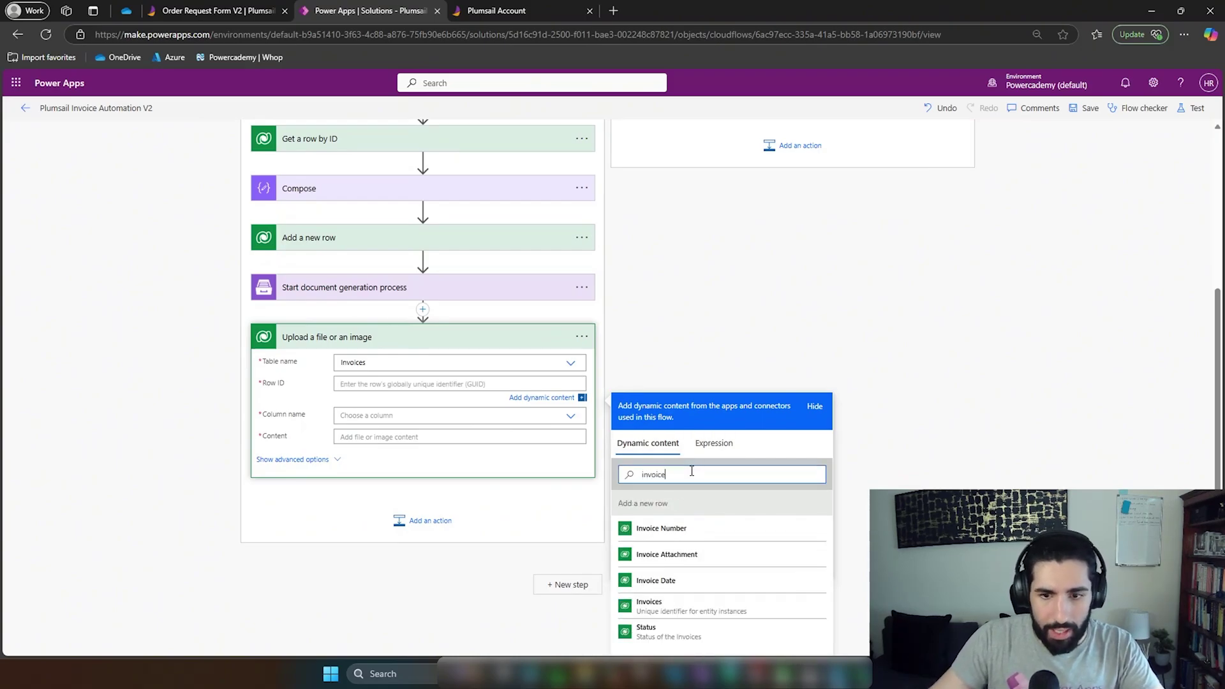
click(650, 606)
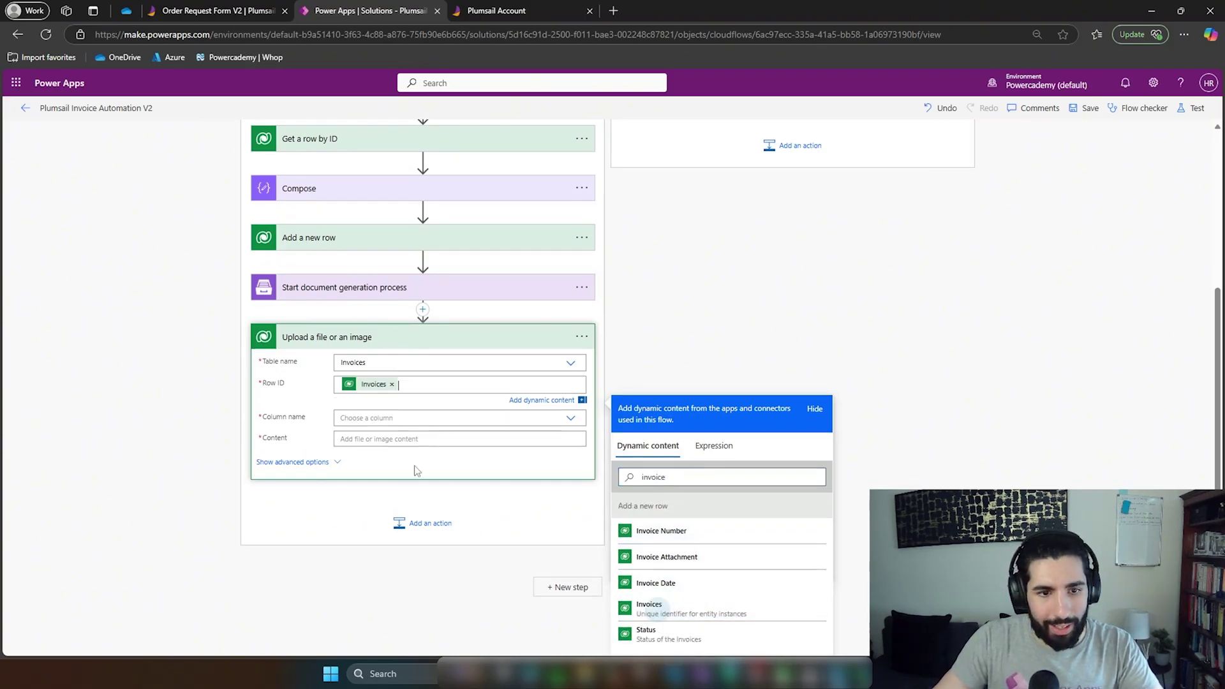
- Choose Invoice Attachment as the column that receives the uploaded file
click(371, 422)
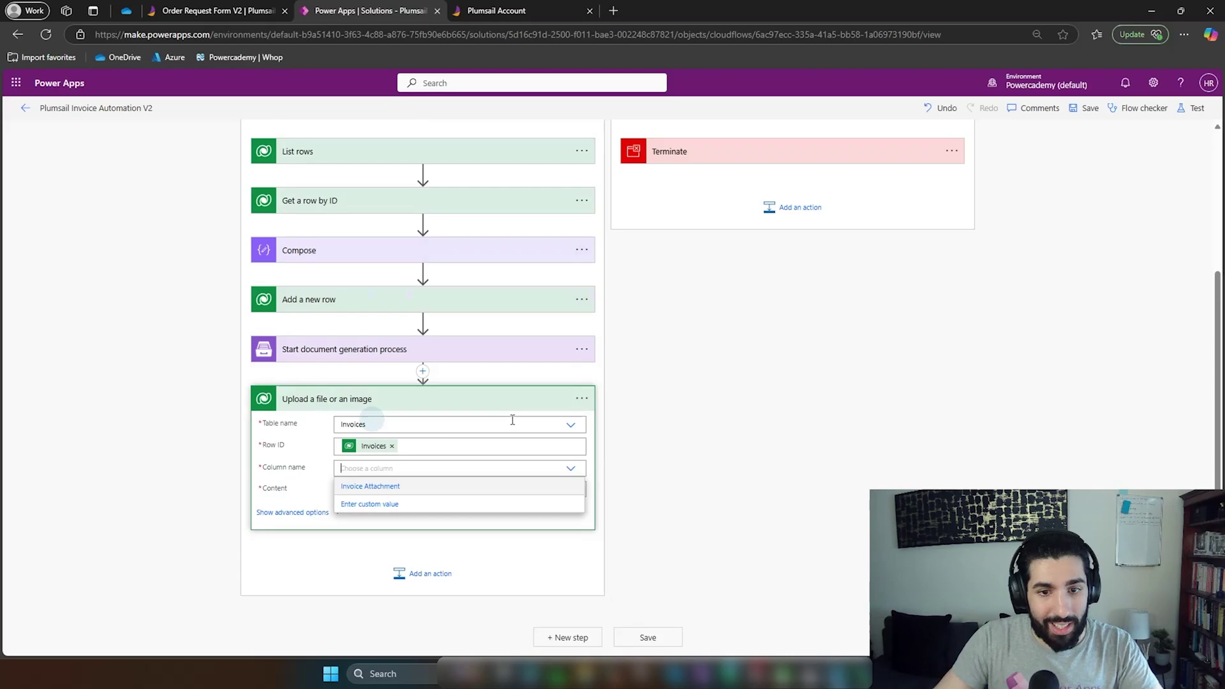
click(445, 482)
click(438, 490)
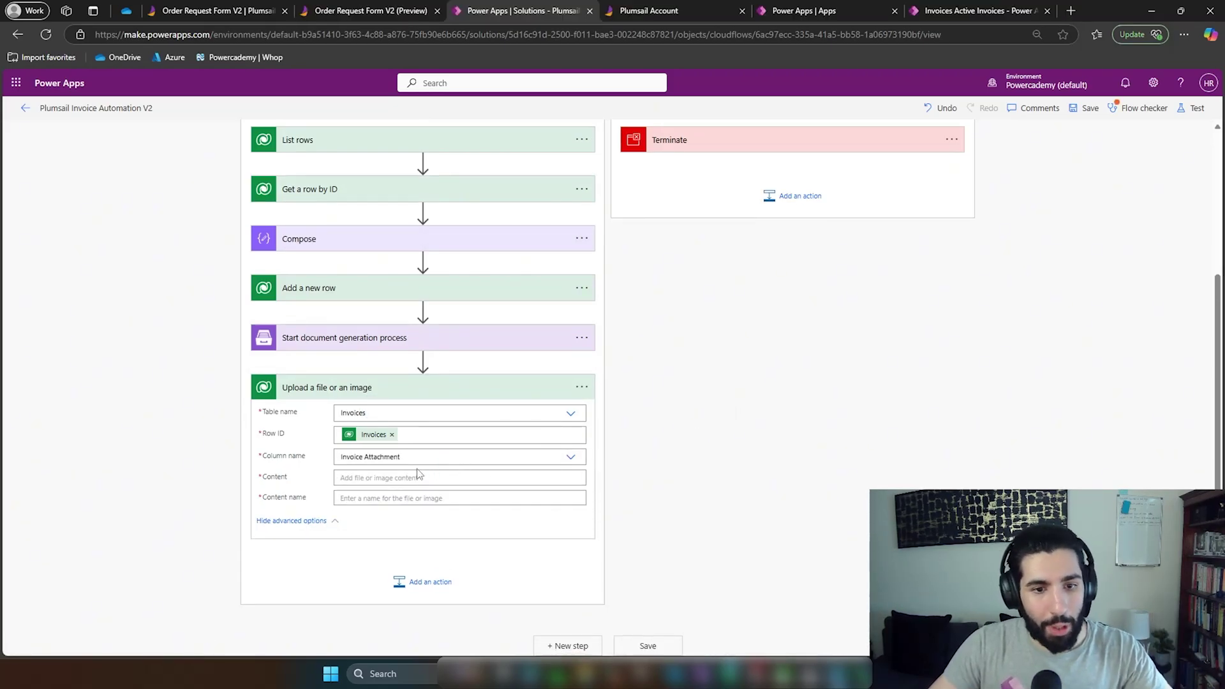
- Fill the upload action's Content with the Result file from Start document generation process
click(404, 480)
scroll(738, 459, down, 2)
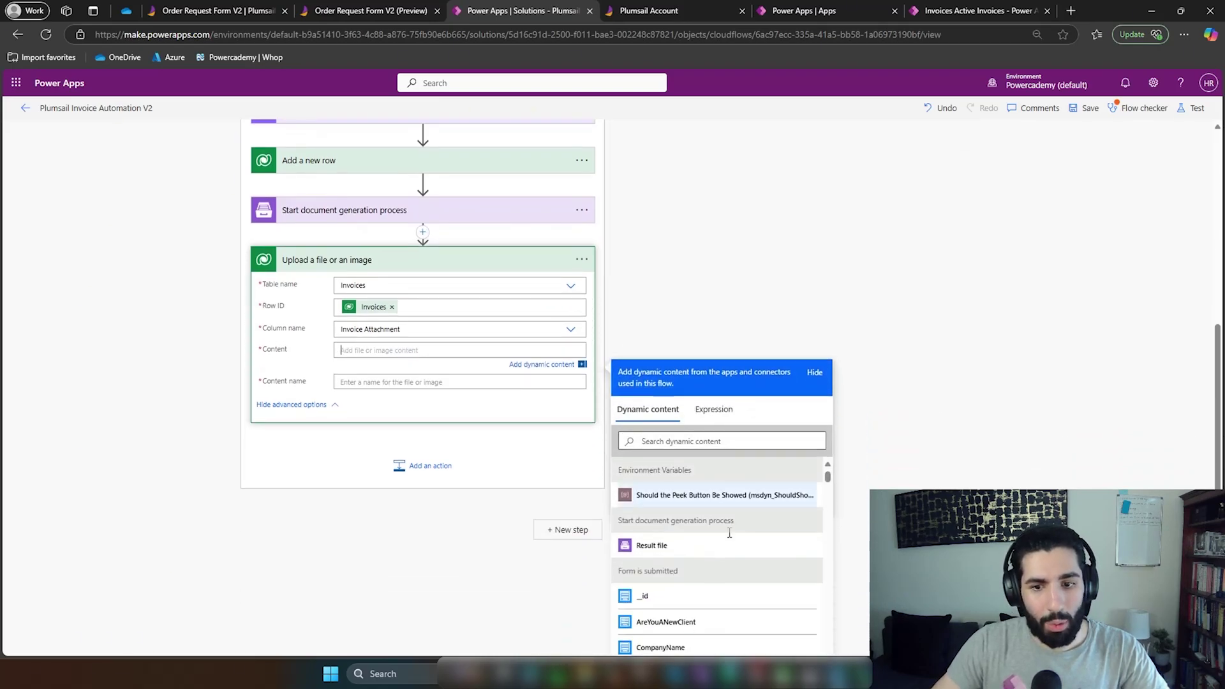
click(715, 558)
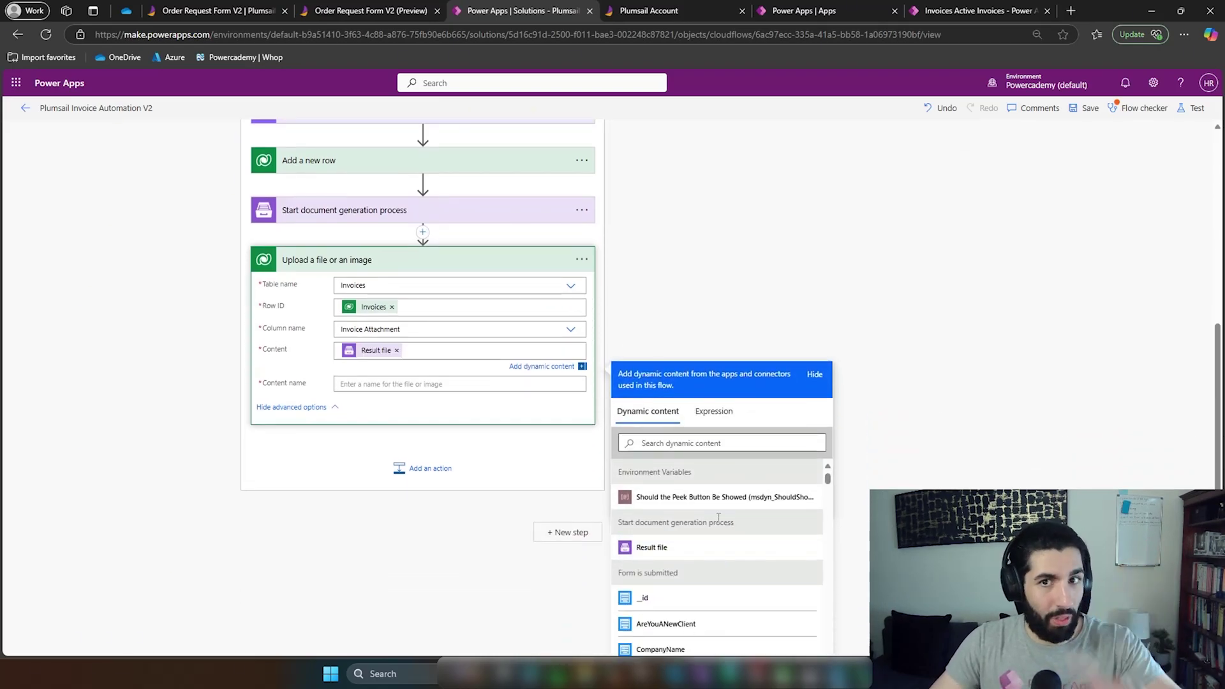
- Fill the upload action's Content name with the Invoice Number dynamic content from Add a new row
click(494, 386)
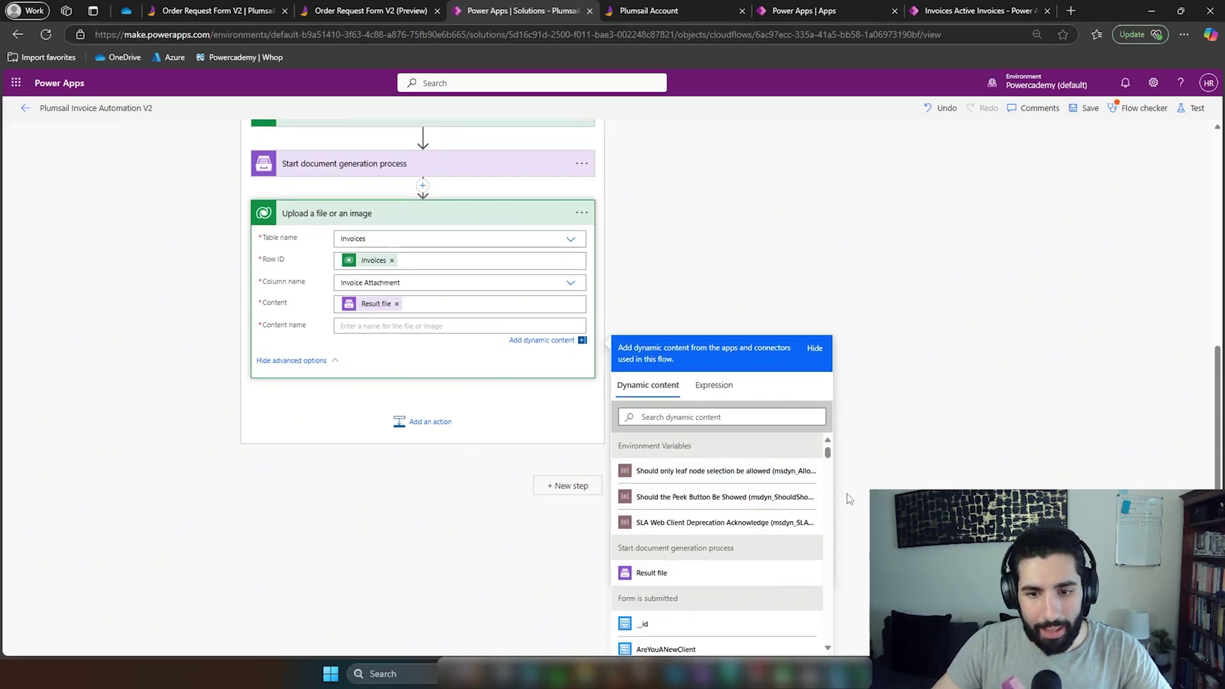
click(770, 418)
text(invoice)
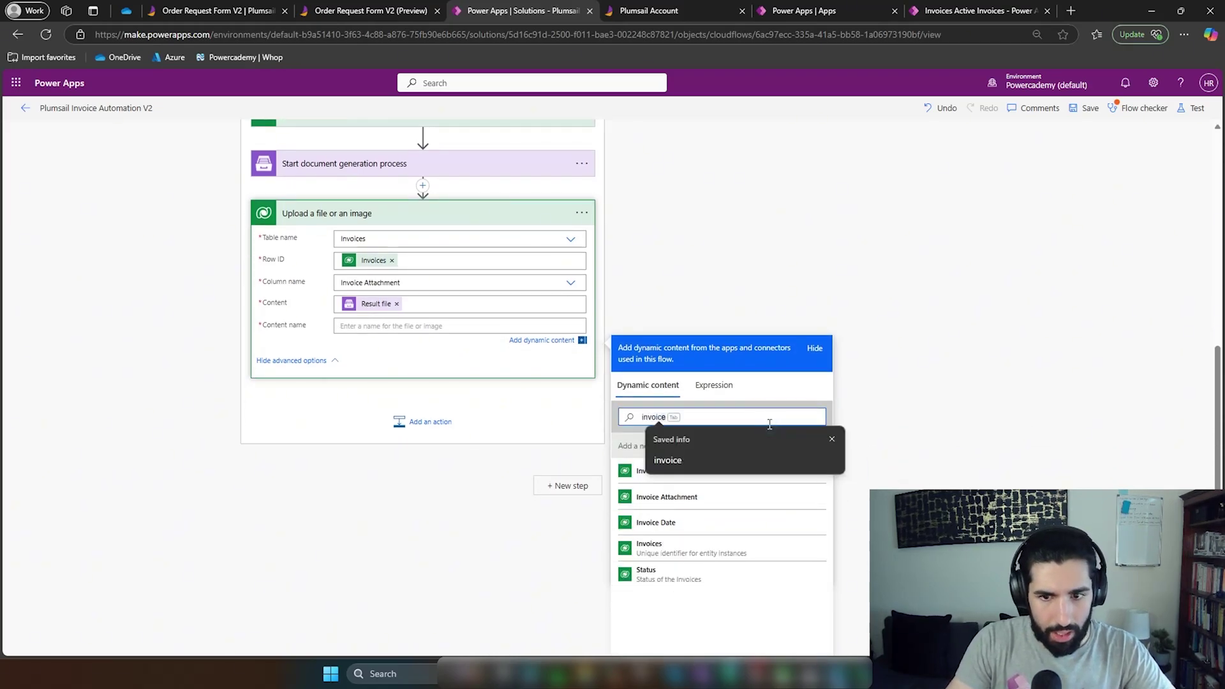
click(696, 469)
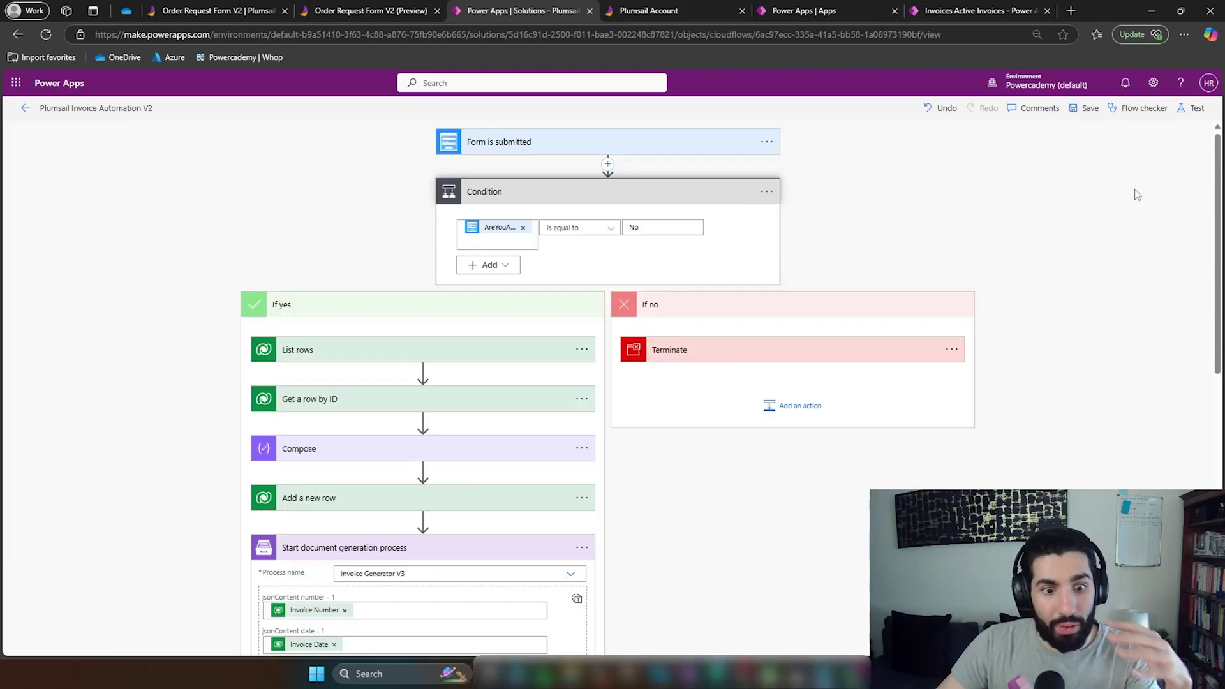
- Collapse the document generation and upload actions, and start a manual test of the flow
scroll(1123, 204, down, 10)
click(450, 164)
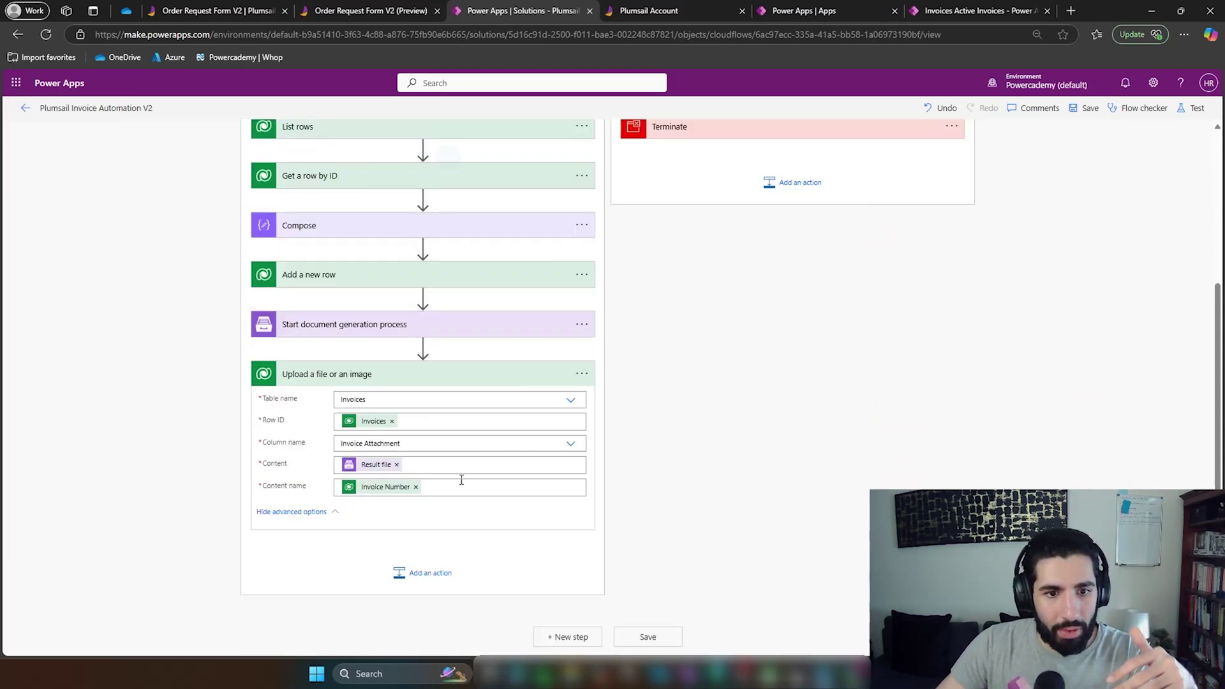
click(489, 380)
click(1191, 108)
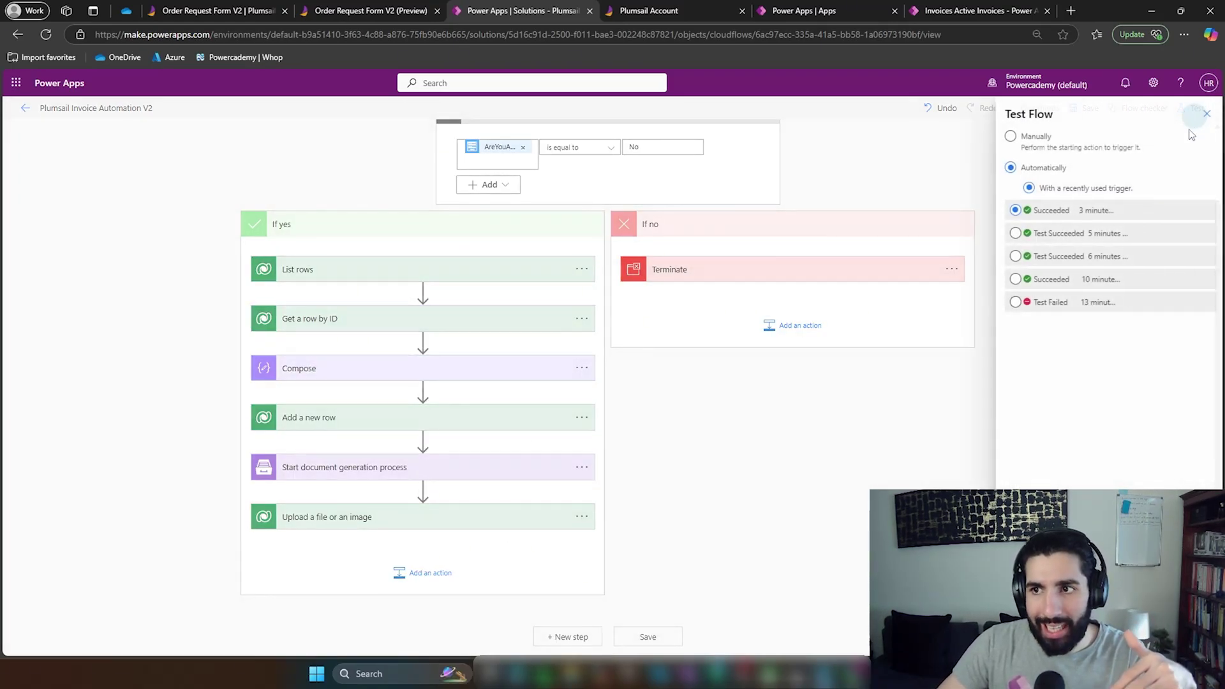
click(1033, 155)
click(1027, 471)
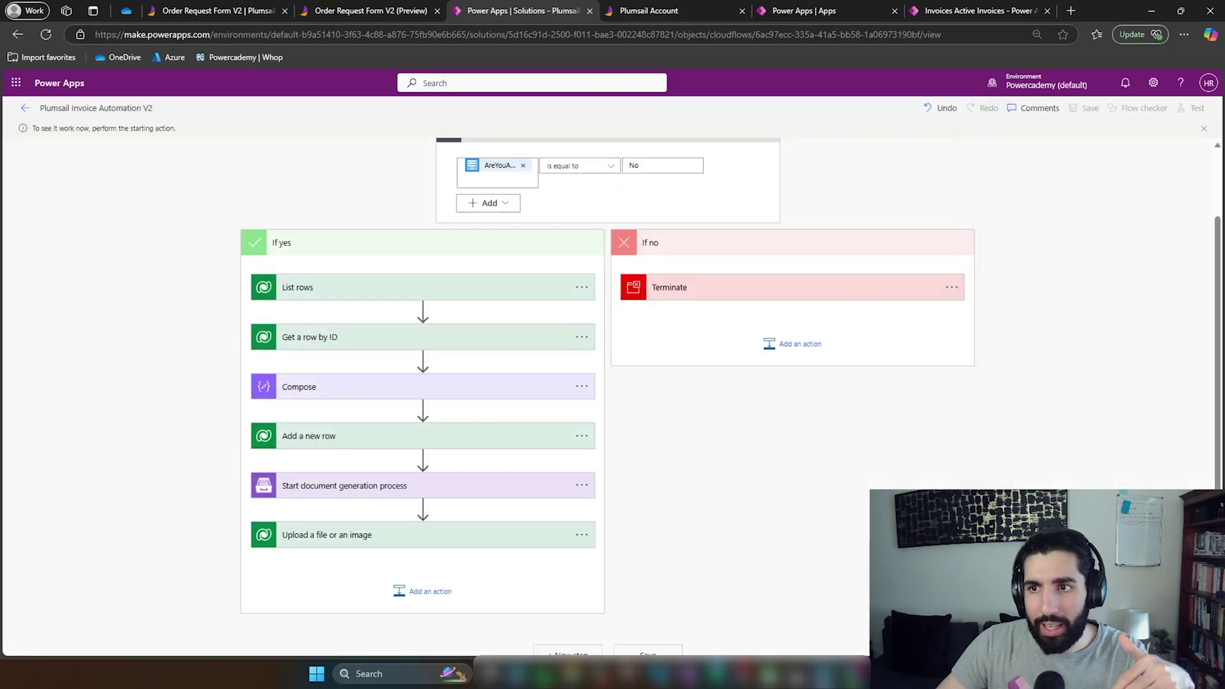
- In the Order Request Form V2 preview, submit an existing-client order for Blue Yonder Airlines (sample) with SUBSTANTIAL AMOUNTS OF Coffee
click(357, 11)
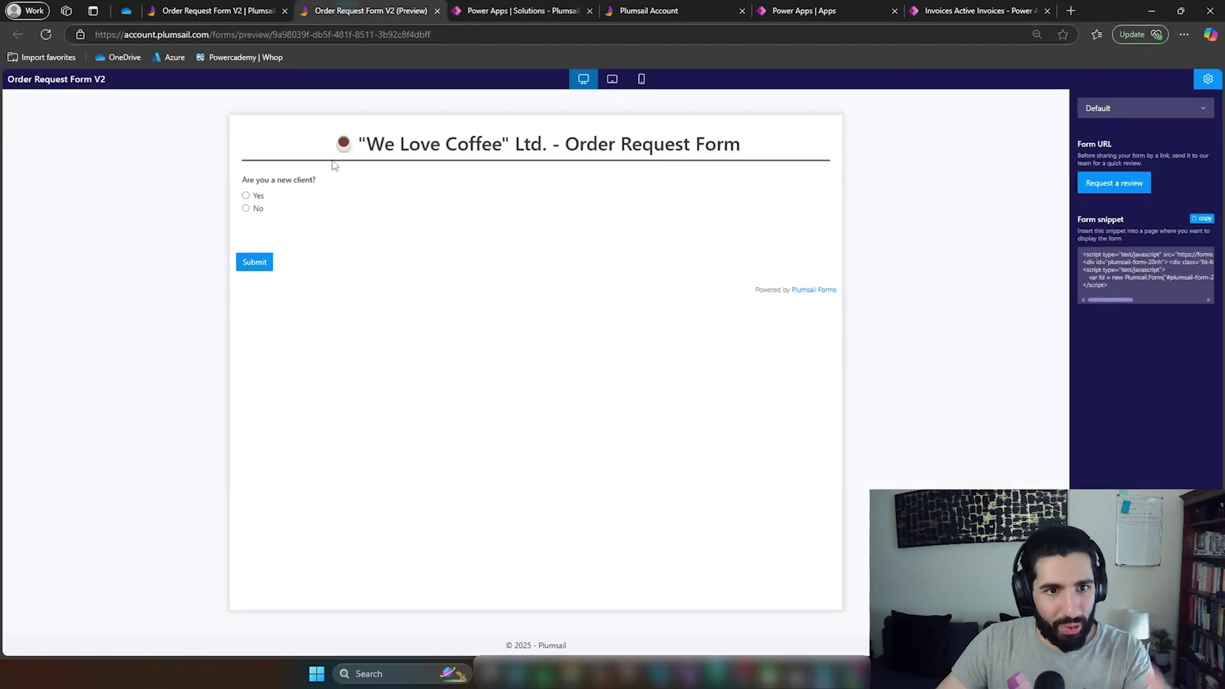
click(255, 209)
click(392, 301)
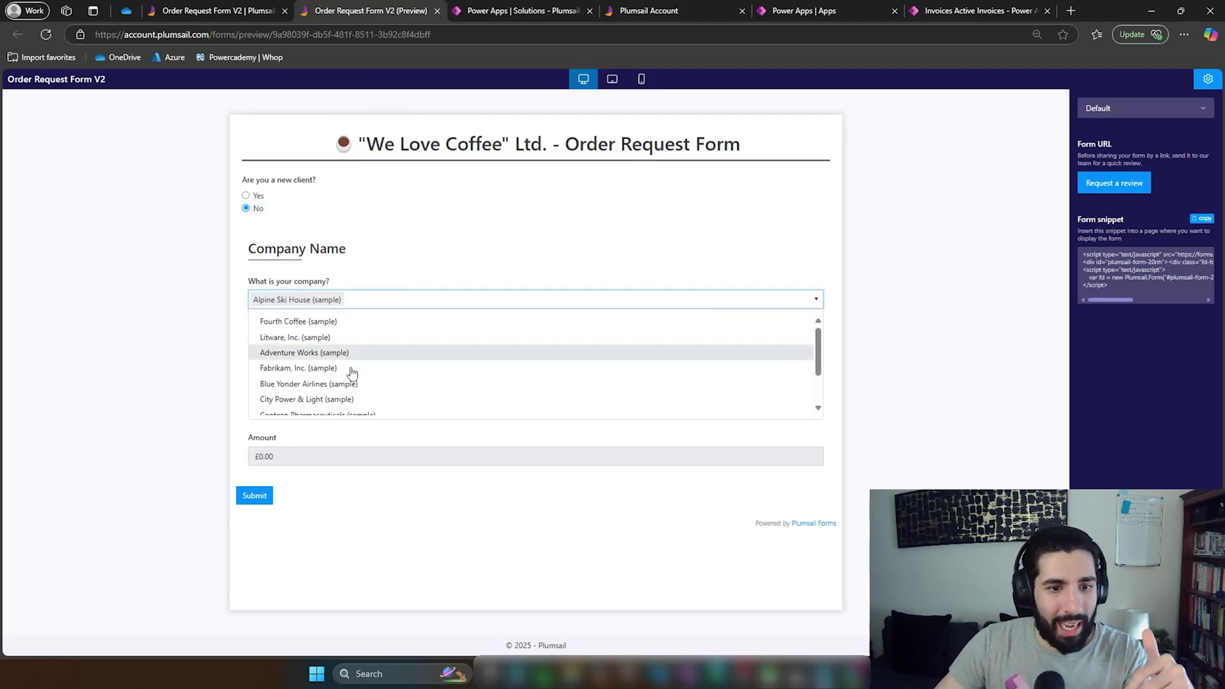
scroll(352, 373, down, 2)
click(341, 328)
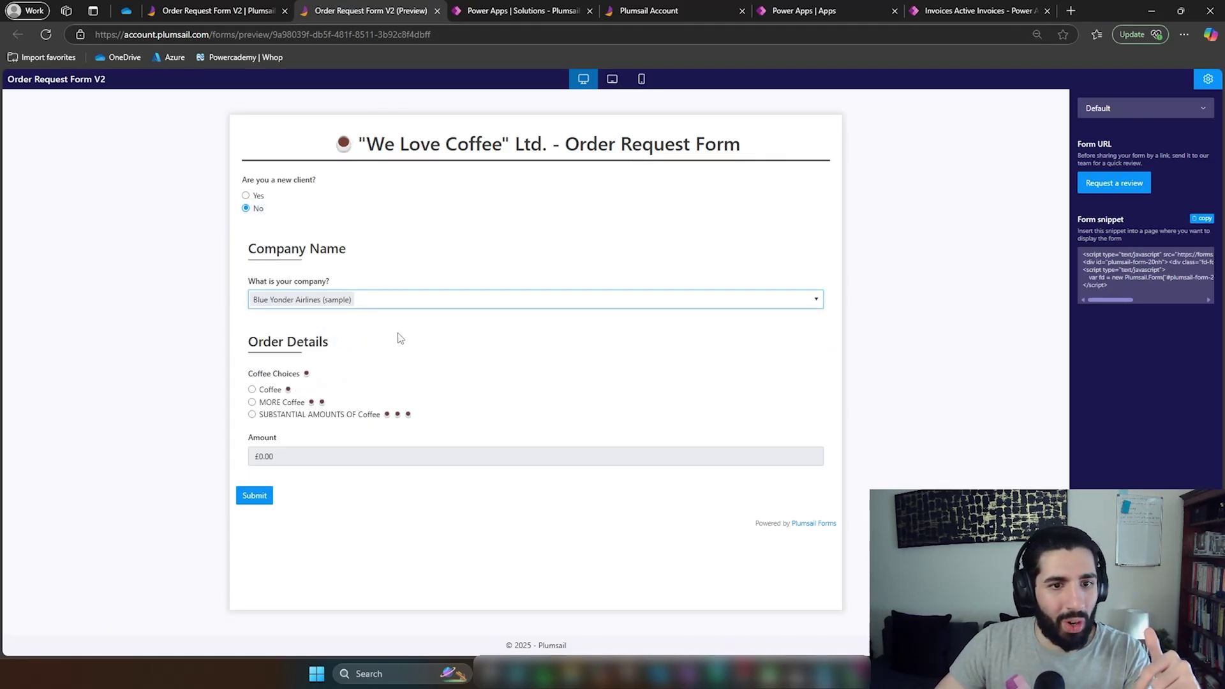
click(299, 415)
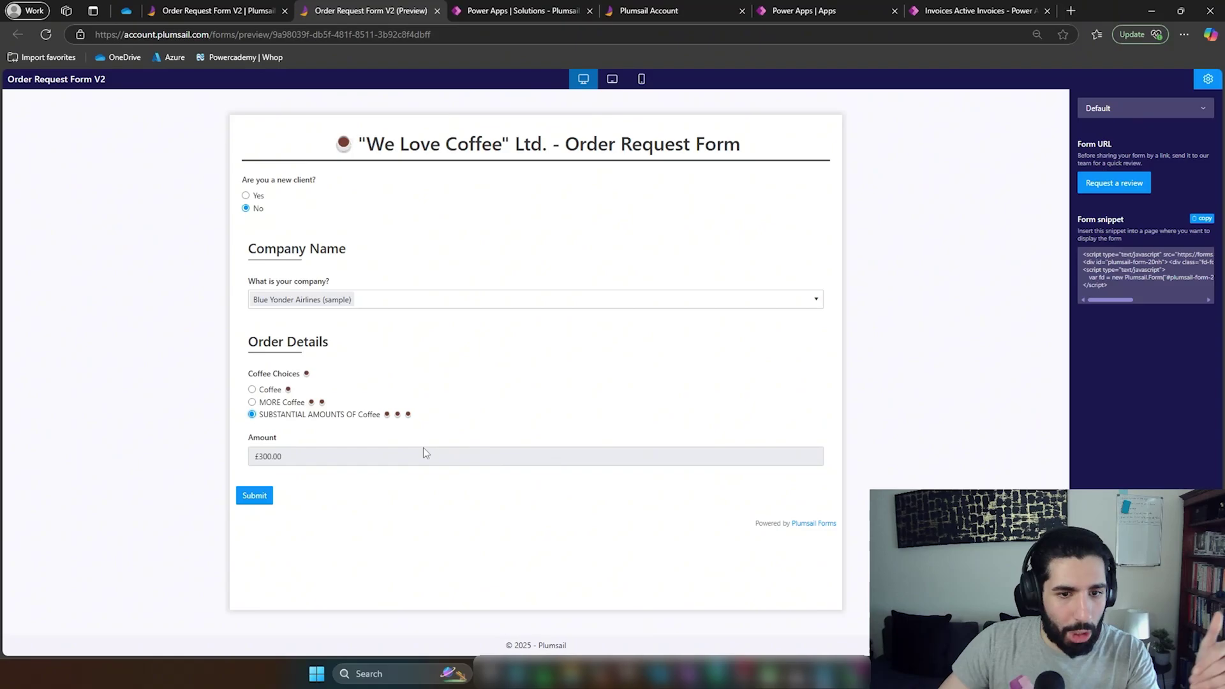
click(263, 498)
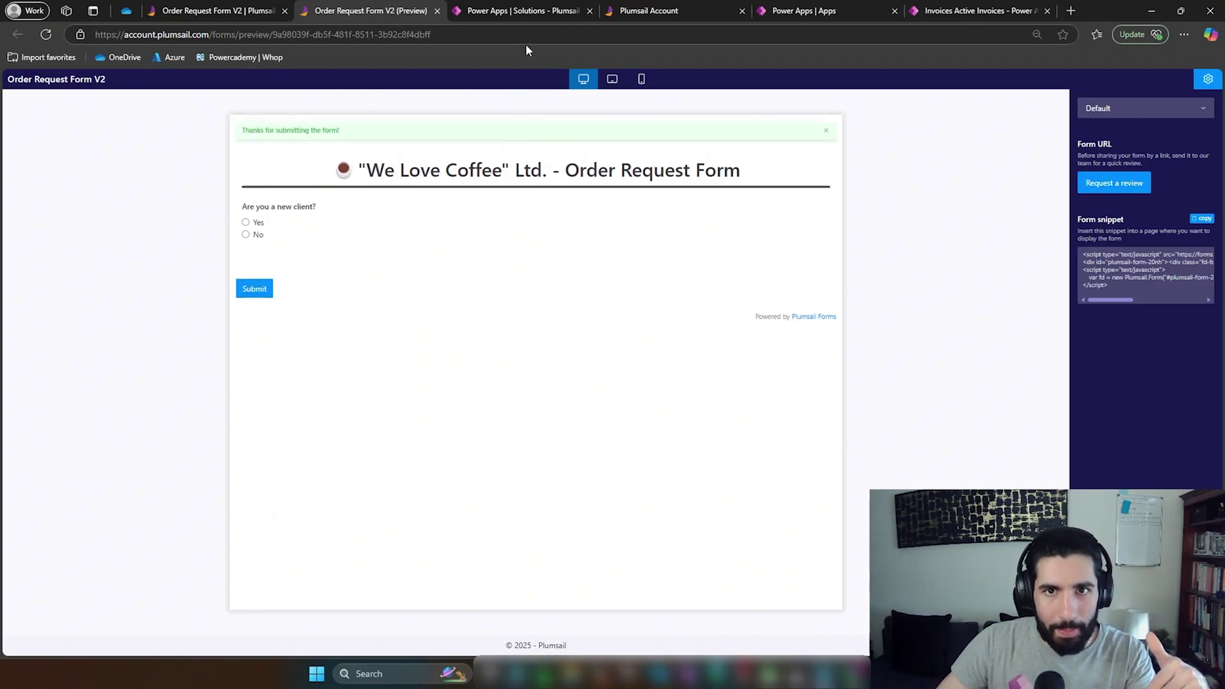
- Expand the Condition in the Plumsail Invoice Automation V2 run and check the status of the If yes actions
click(534, 8)
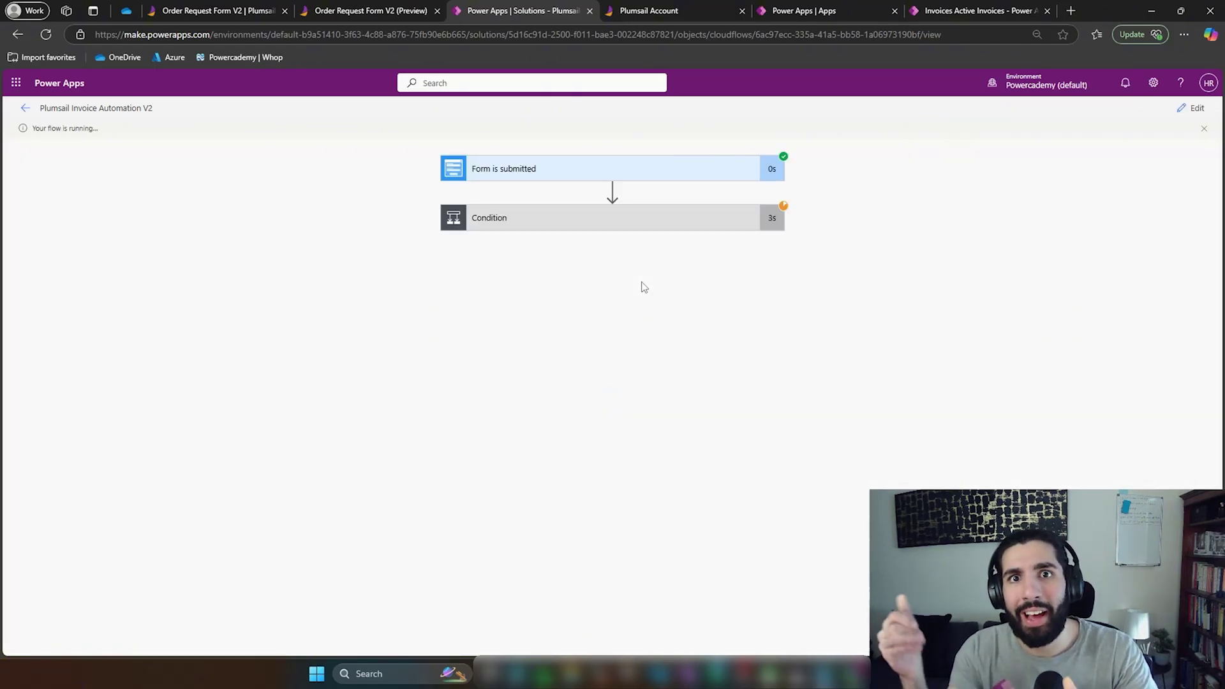
click(697, 219)
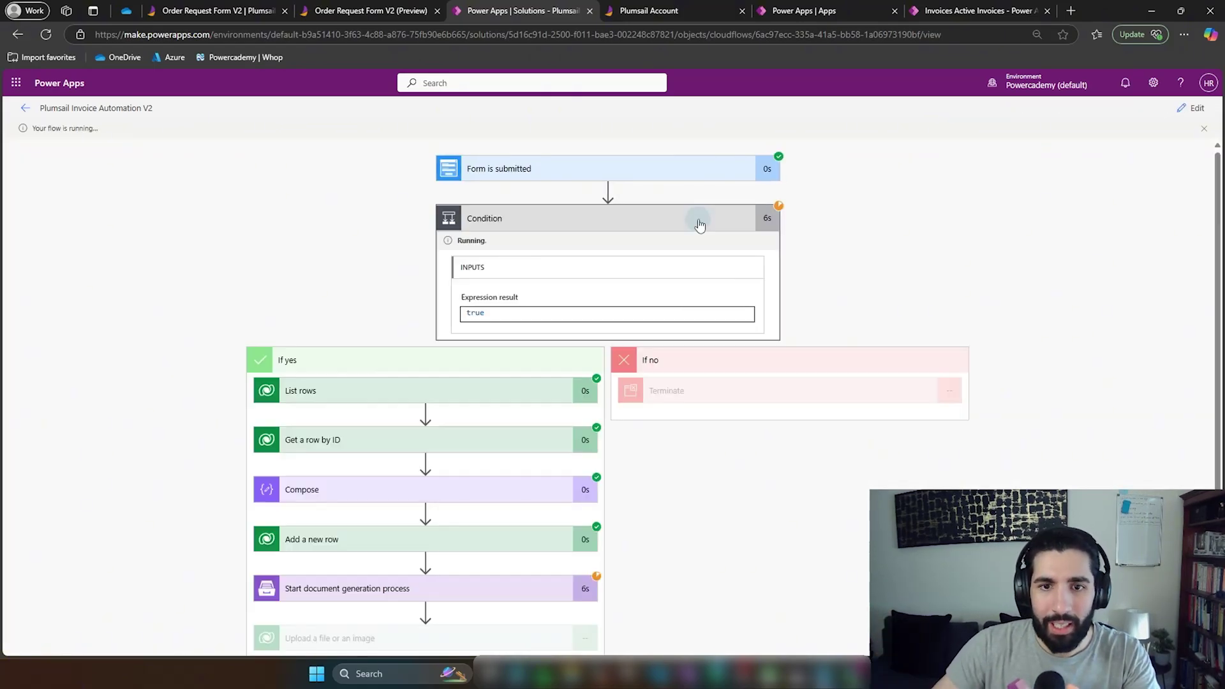
scroll(702, 230, down, 1)
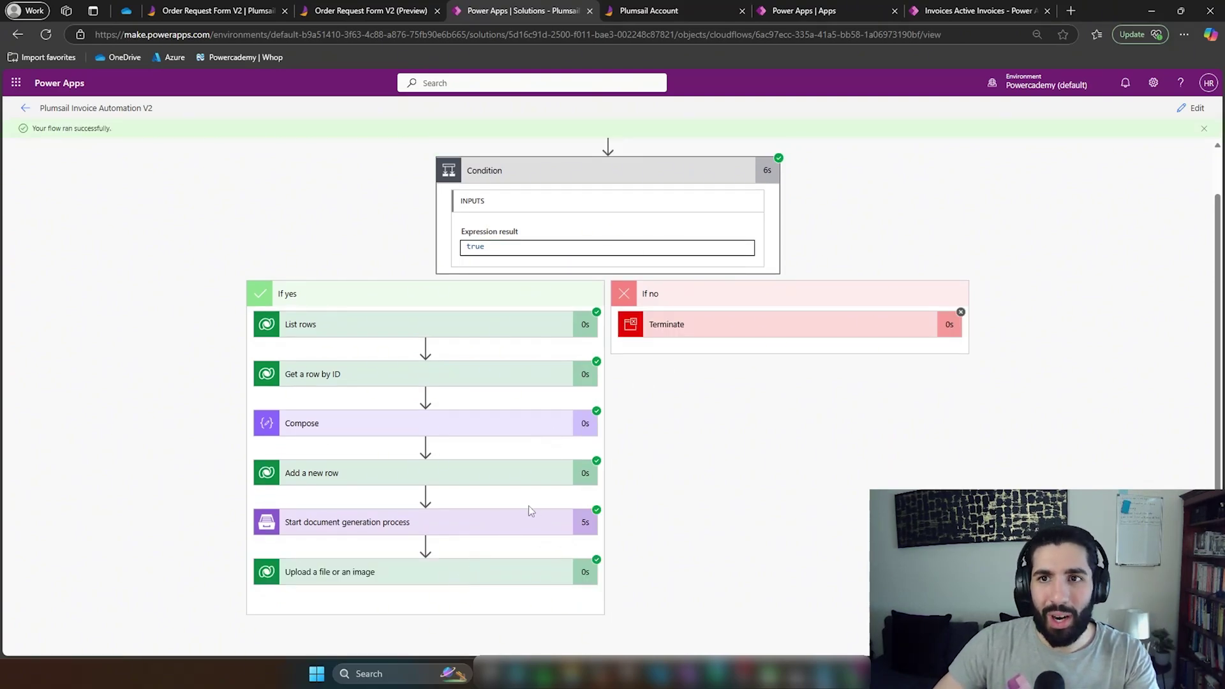
- Refresh the Active Invoices list in Account Manager CRM and open the new Blue Yonder Airlines (sample) invoice record
click(943, 11)
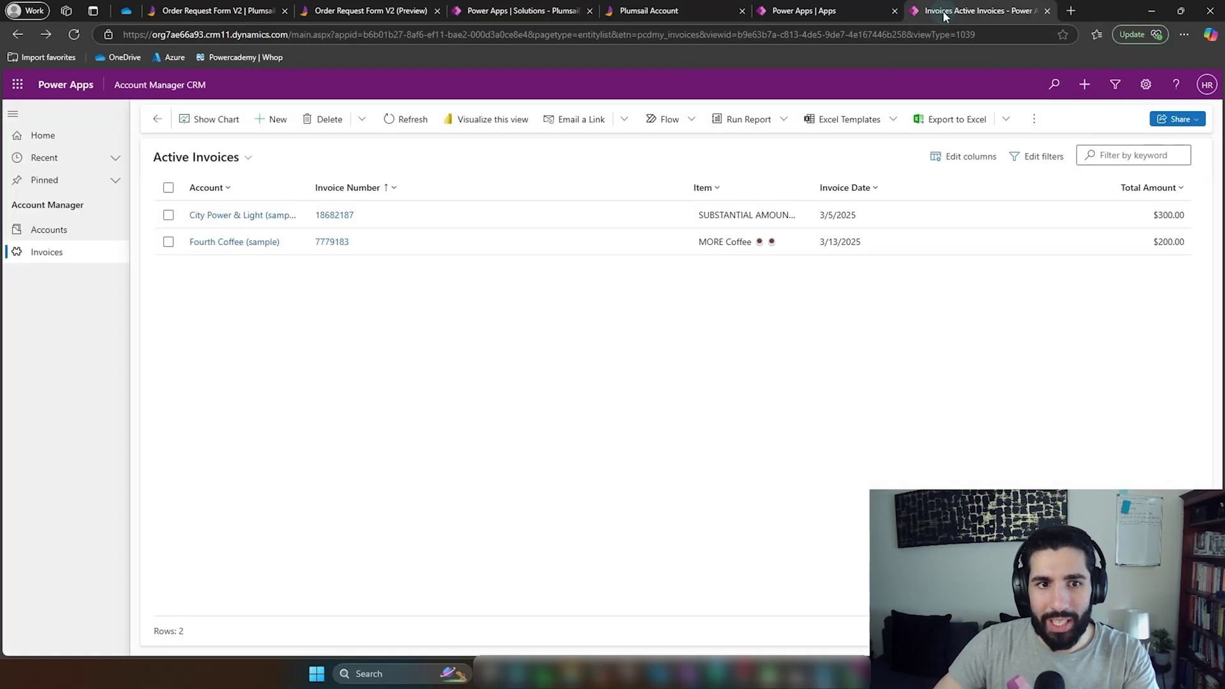
click(403, 123)
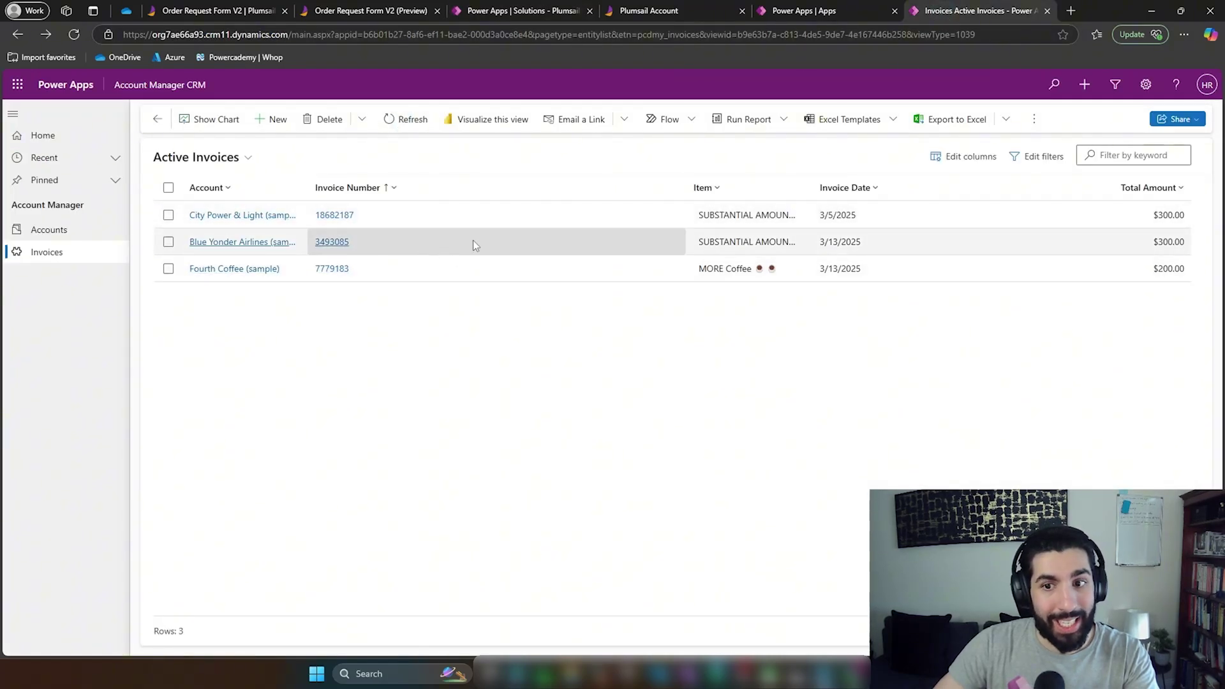
double_click(472, 241)
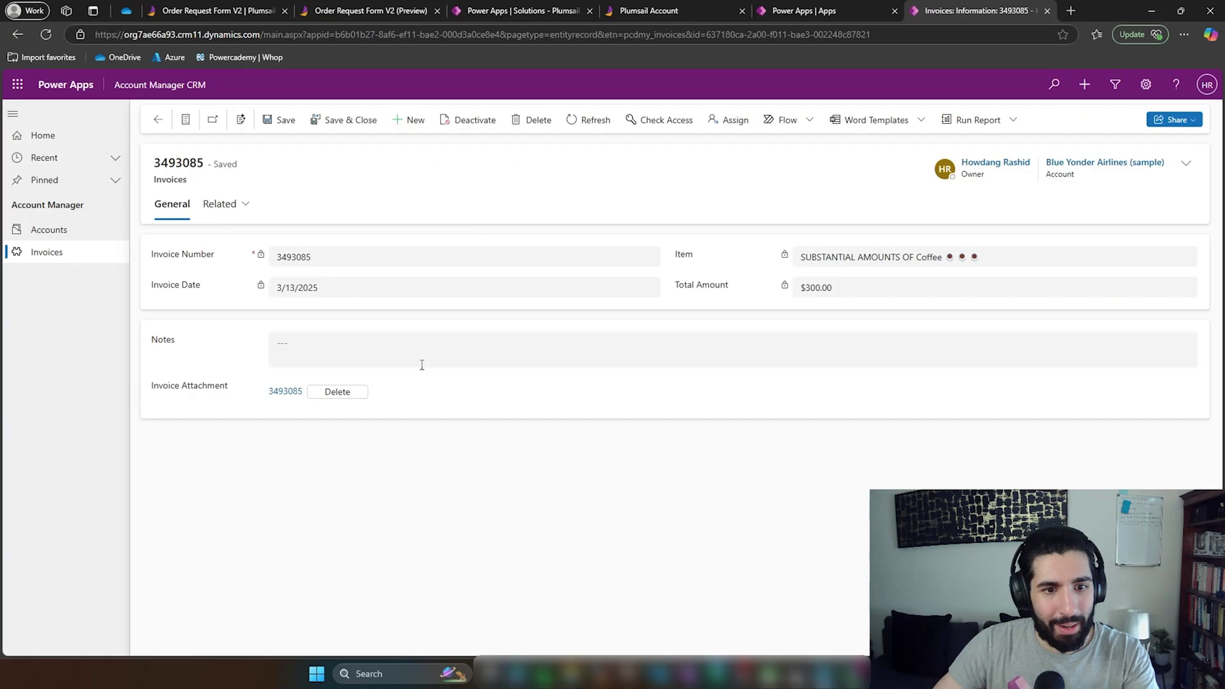
- Download the record's Invoice Attachment, open the file once in Word, and check the customer name on the generated invoice
click(285, 392)
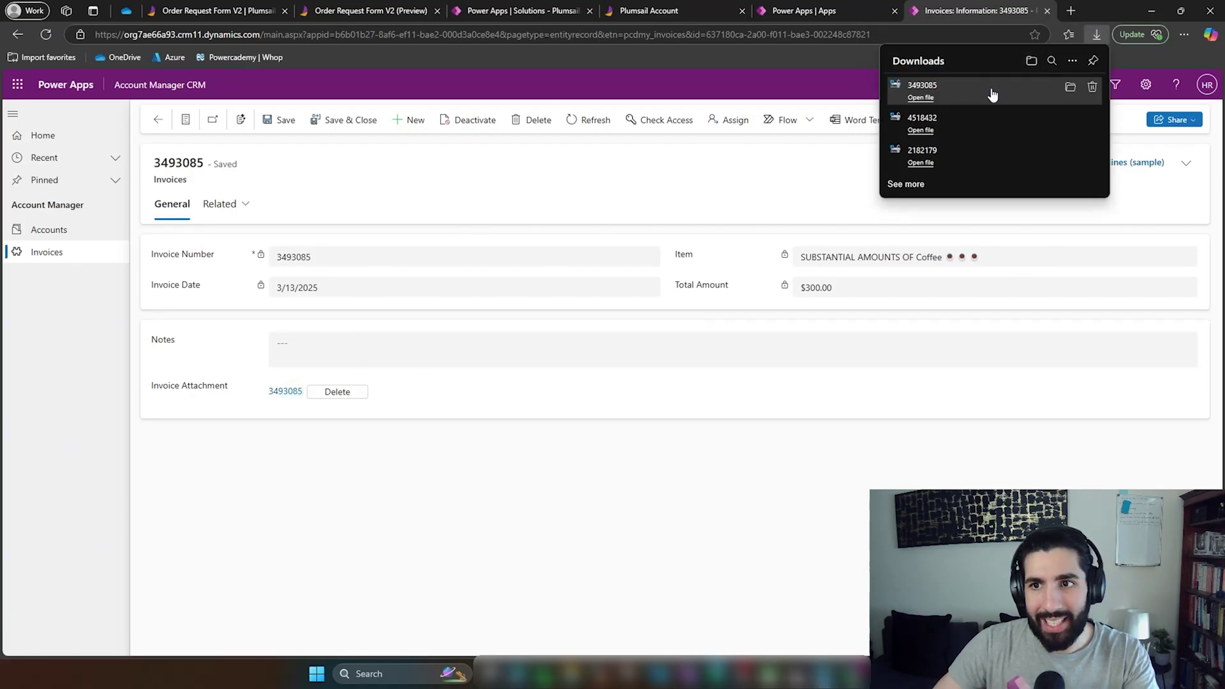
click(920, 96)
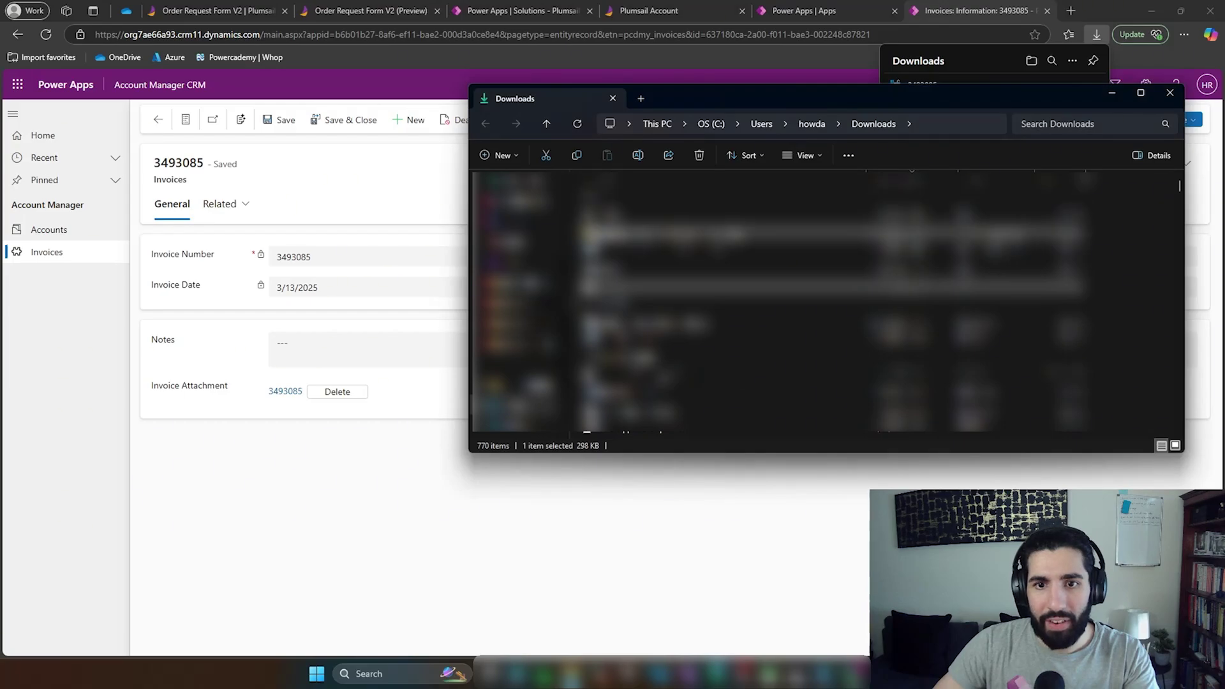
double_click(657, 286)
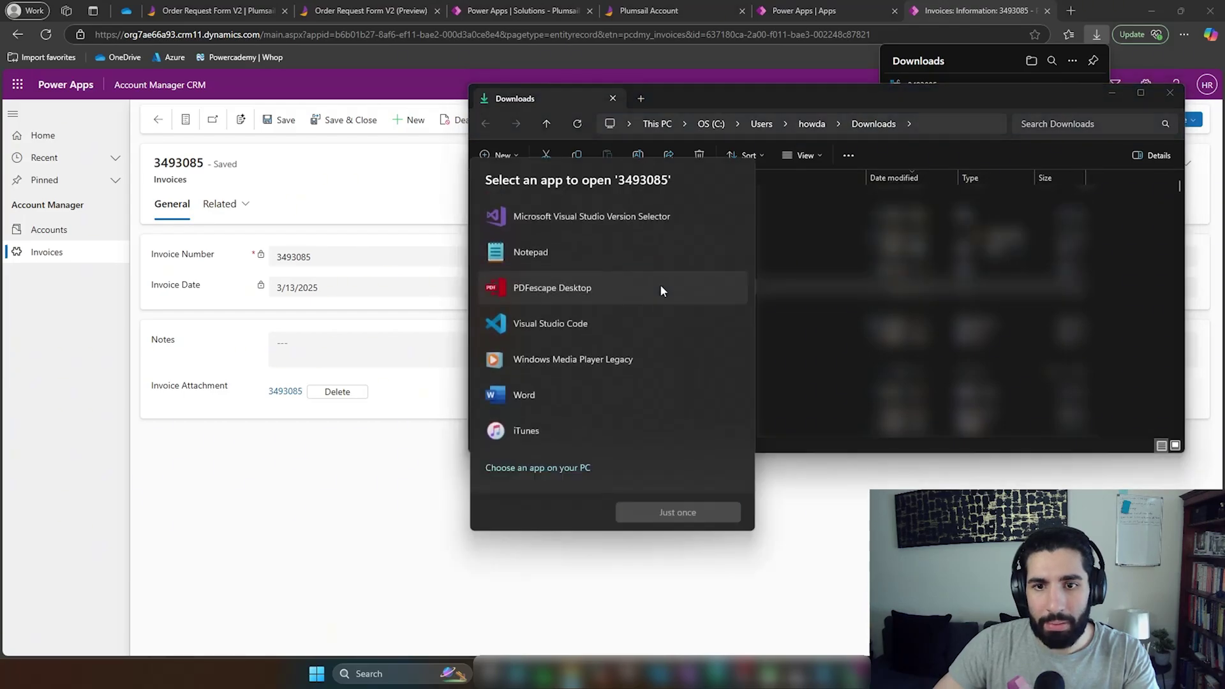
click(519, 392)
click(678, 512)
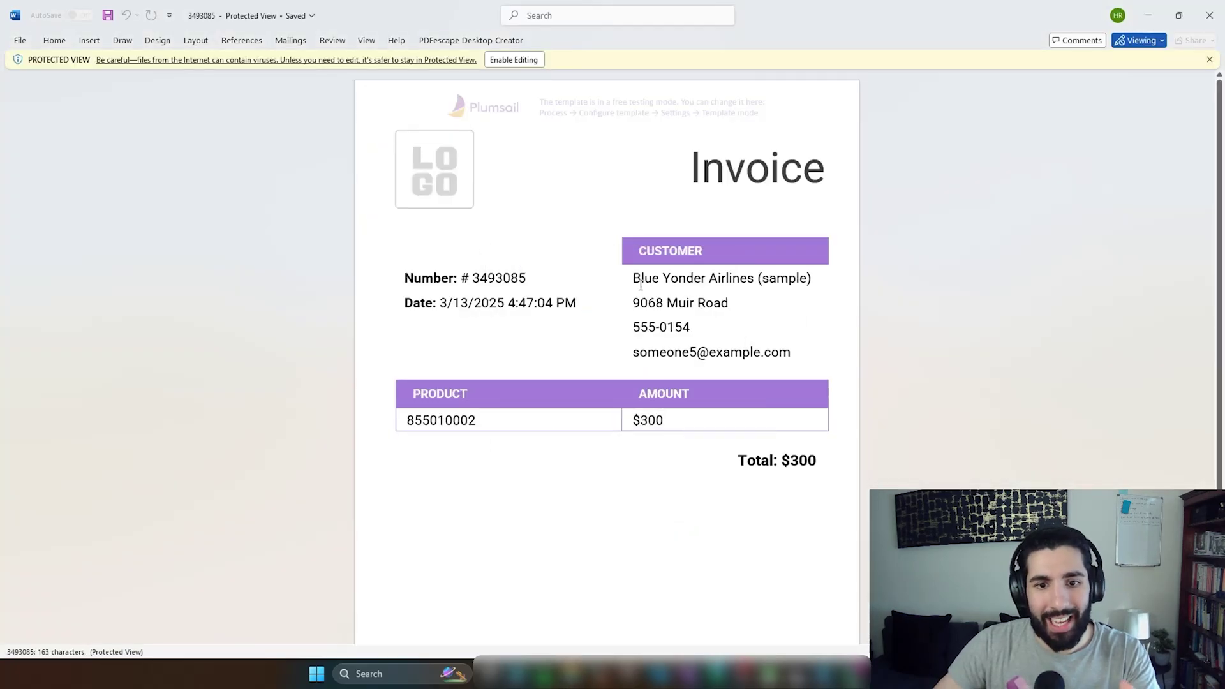
drag(436, 303, 807, 280)
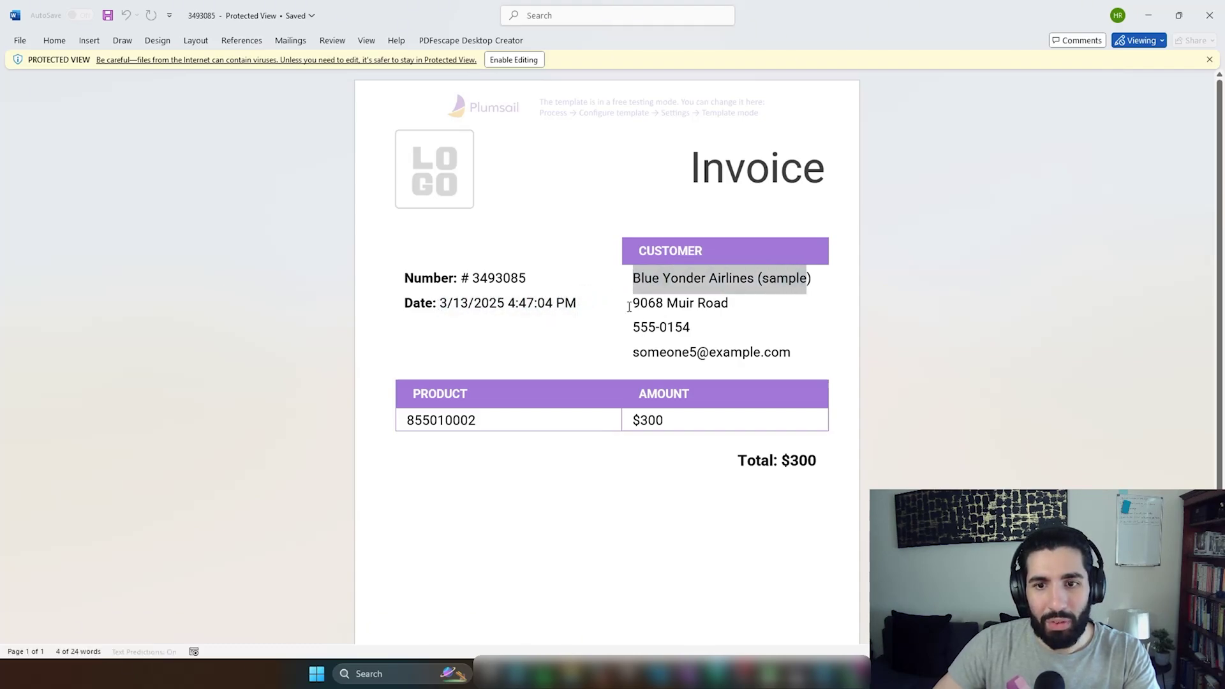